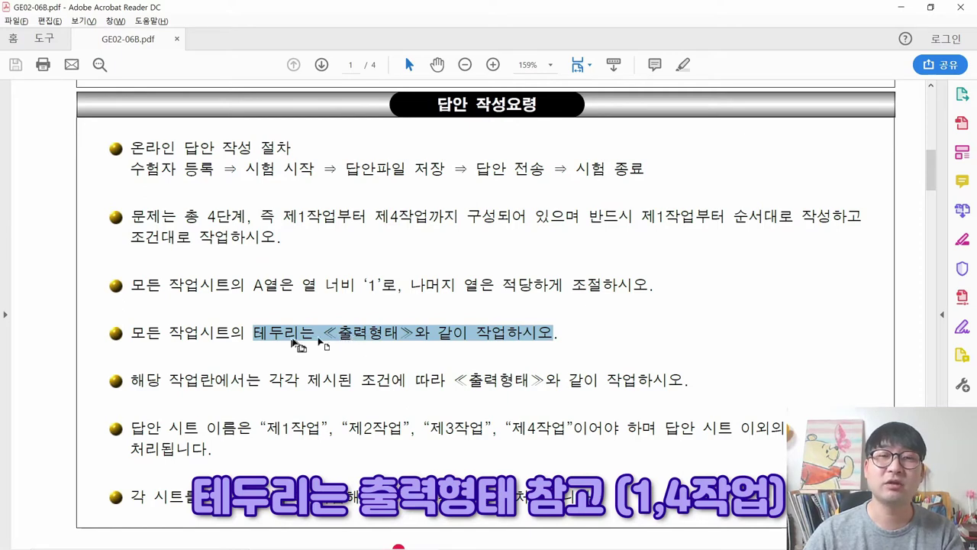
# Step: Read the exam PDF's 답안 작성요령 guidelines on table borders and the required answer sheet names
pyautogui.click(370, 332)
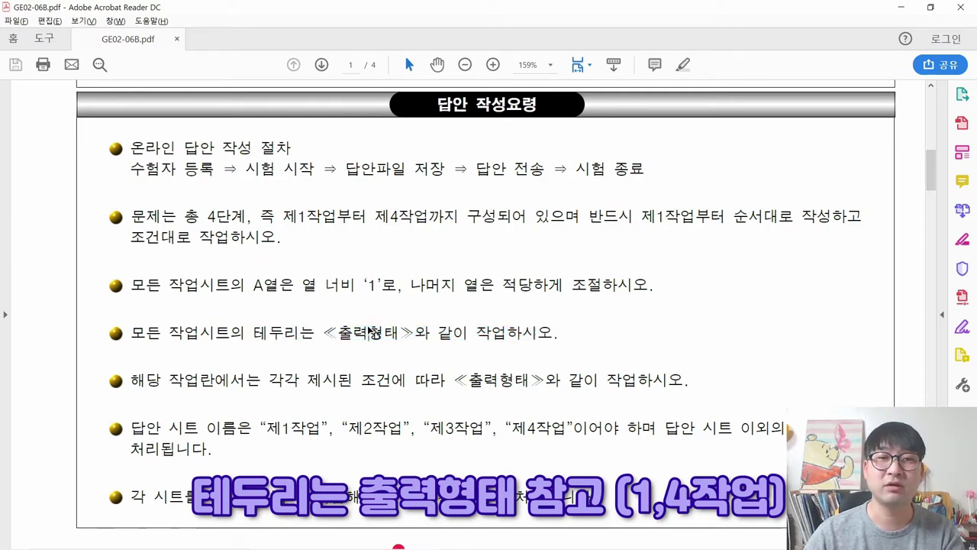
pyautogui.scroll(-1, 359, 336)
pyautogui.scroll(-1, 362, 326)
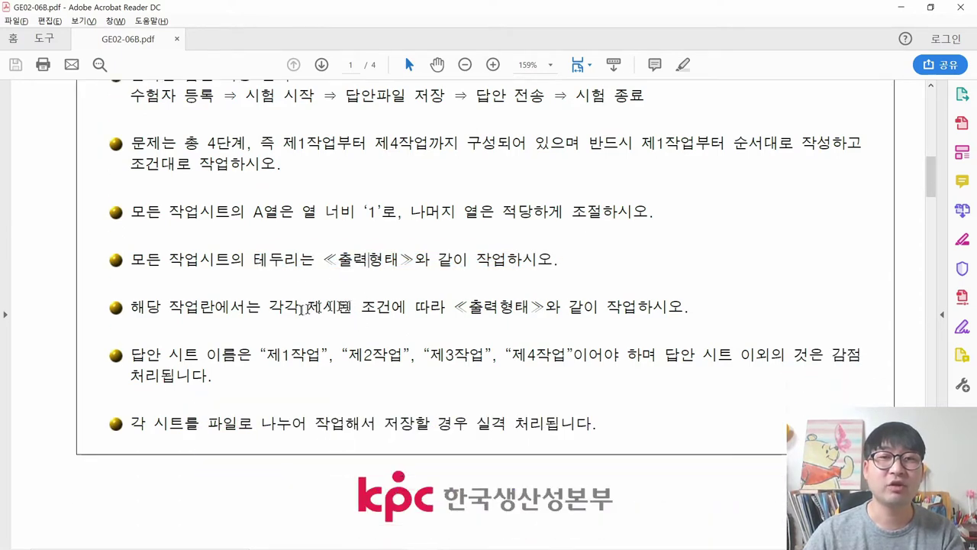
pyautogui.scroll(-1, 303, 313)
pyautogui.moveTo(261, 330); pyautogui.dragTo(340, 329)
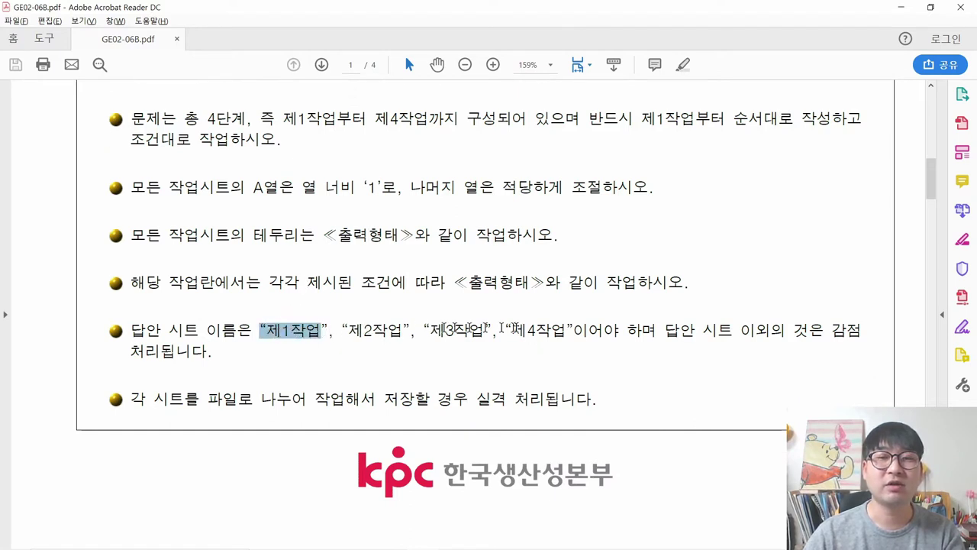
pyautogui.moveTo(266, 329); pyautogui.dragTo(322, 329)
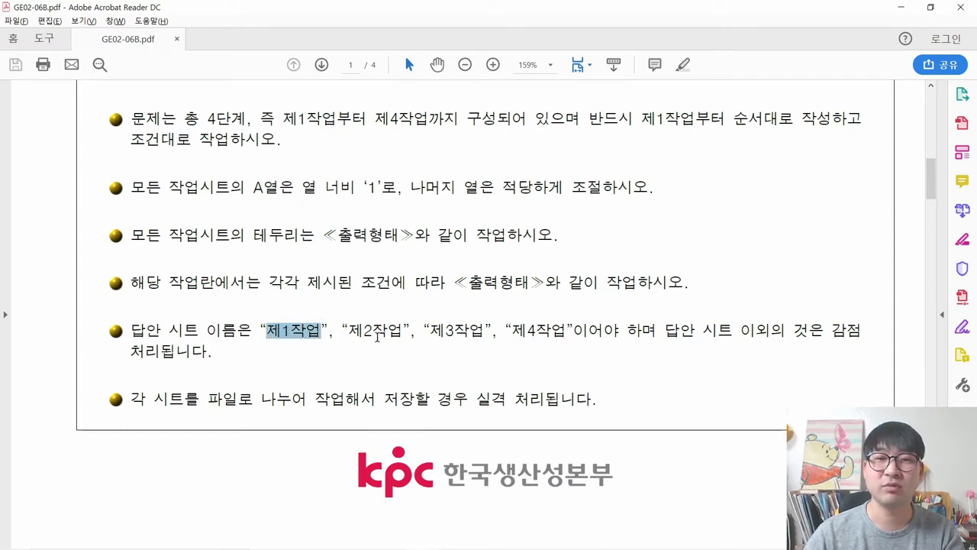
pyautogui.click(372, 330)
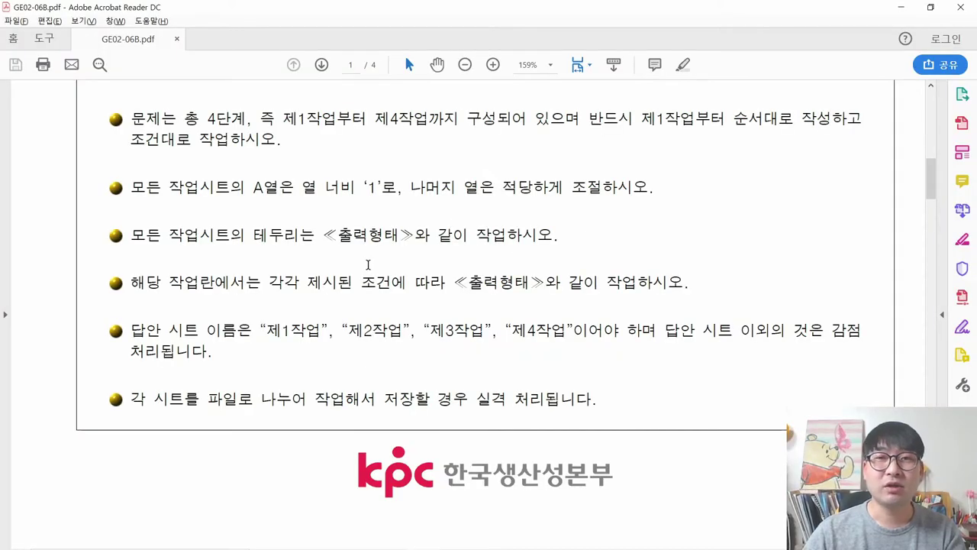
# Step: Switch to the Excel workbook and set the width of column A on Sheet1 to 1
pyautogui.hotkey('alt', 'Tab')
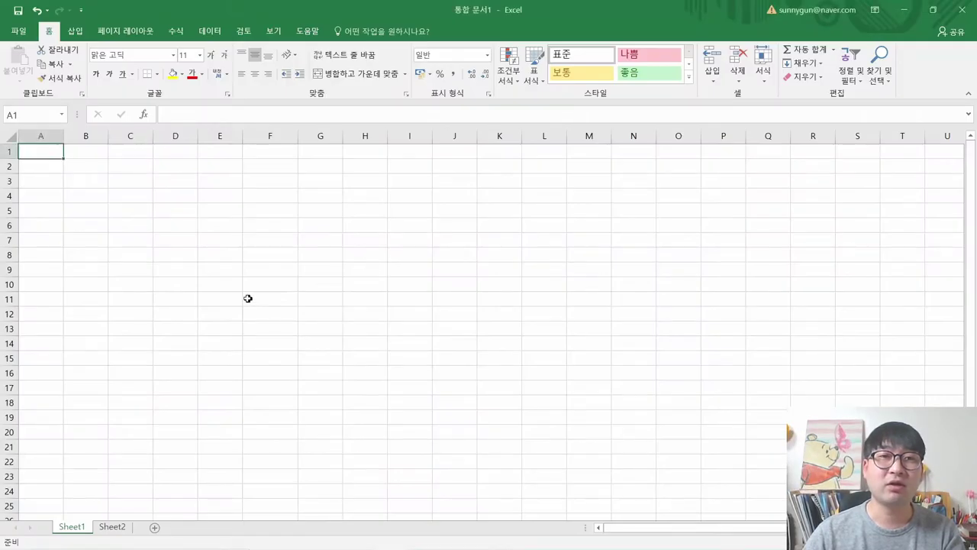
pyautogui.click(86, 534)
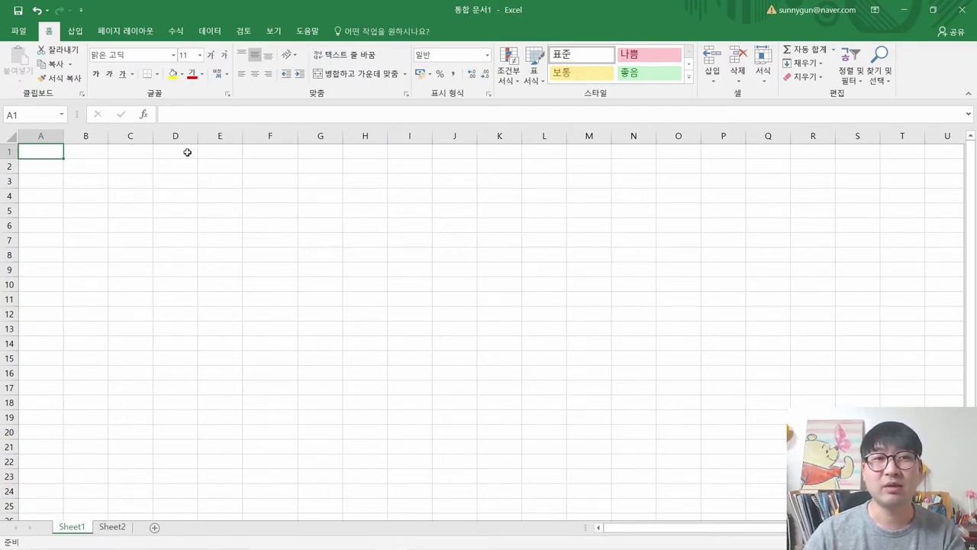
pyautogui.click(53, 137)
pyautogui.rightClick(54, 139)
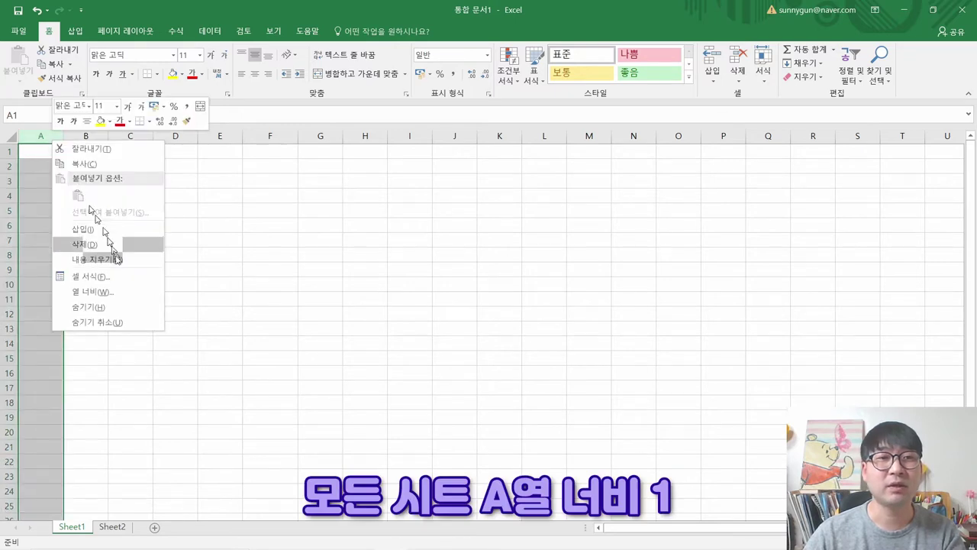
pyautogui.click(113, 296)
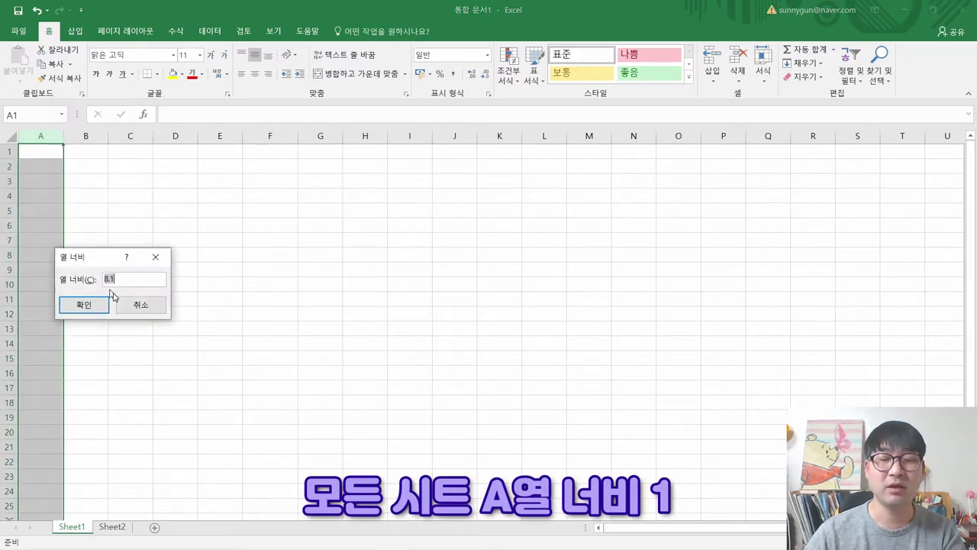
pyautogui.press('Return')
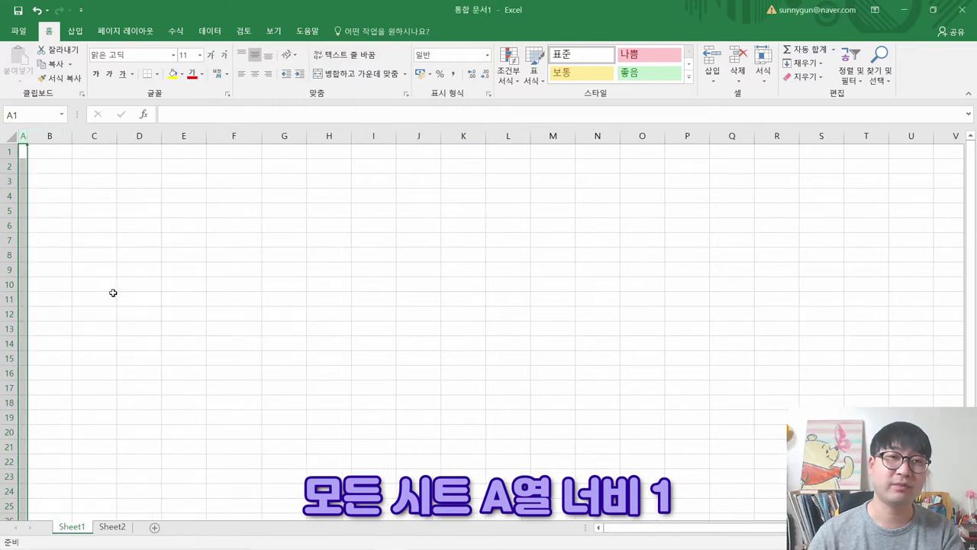
pyautogui.click(23, 152)
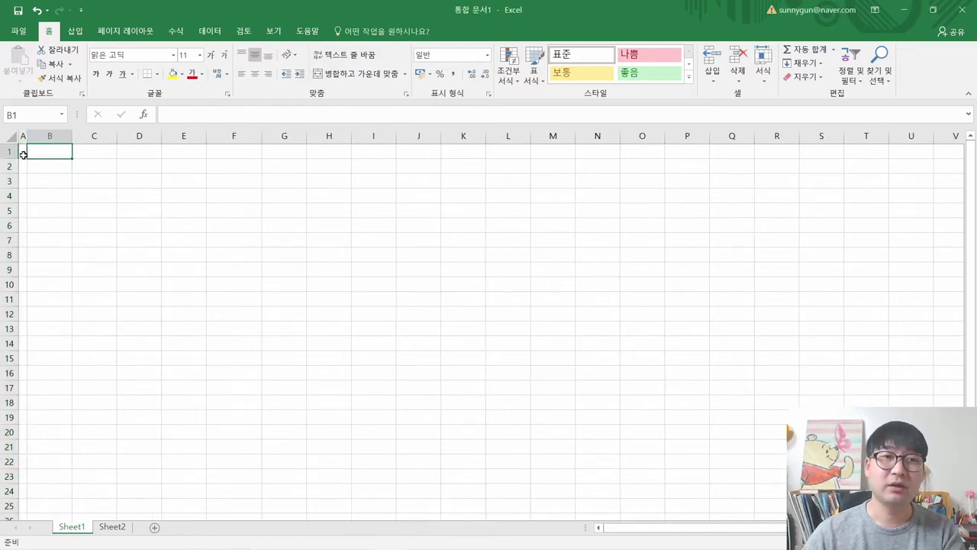
# Step: Rename Sheet1 as 제1작업
pyautogui.doubleClick(68, 527)
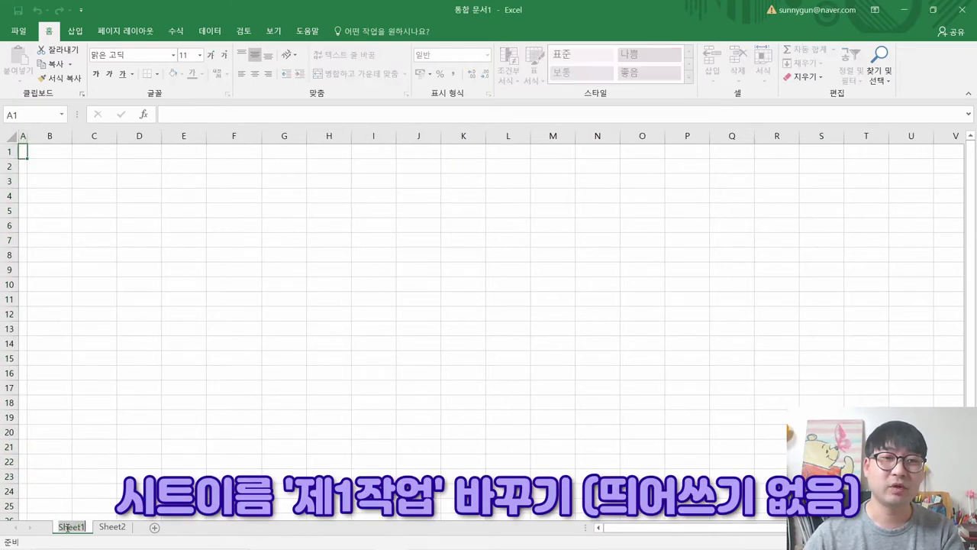
pyautogui.press('BackSpace')
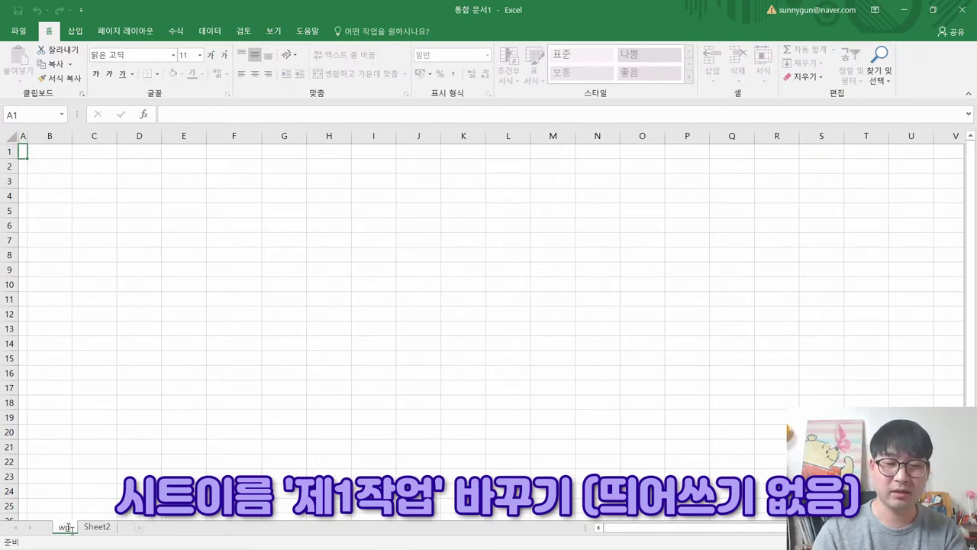
pyautogui.write('제1')
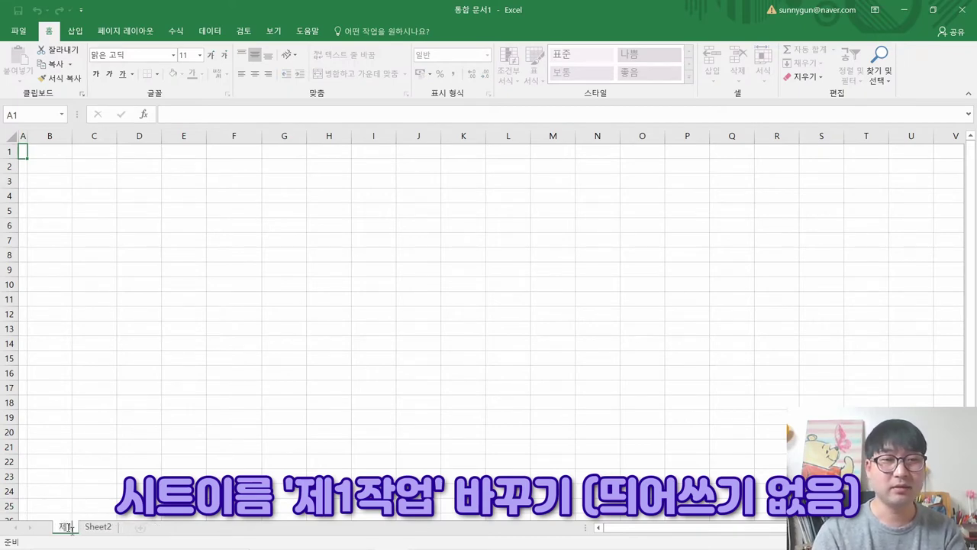
pyautogui.write('작업')
pyautogui.press('Return')
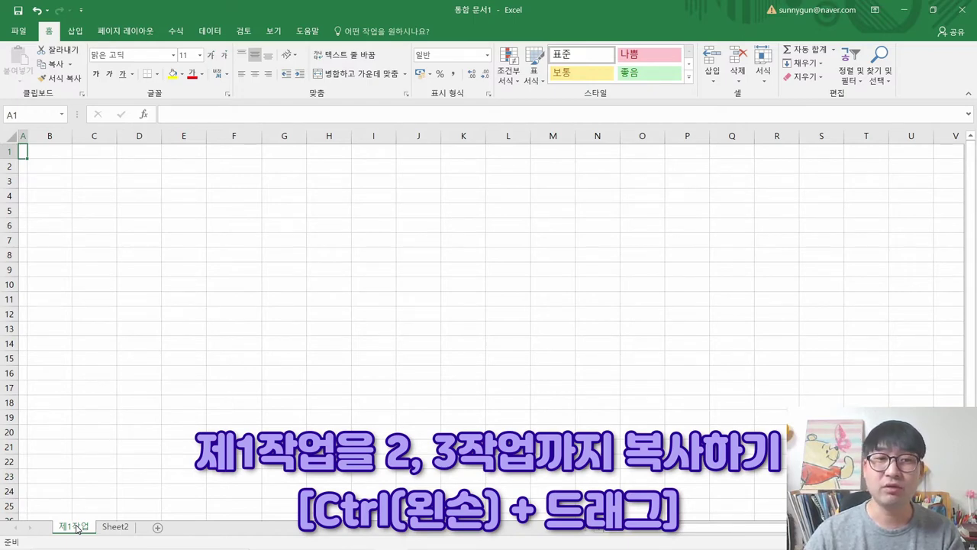
# Step: Duplicate the 제1작업 sheet directly after itself and rename the copy as 제2작업
pyautogui.moveTo(77, 527); pyautogui.dragTo(116, 529)
pyautogui.click(116, 528)
pyautogui.moveTo(122, 532); pyautogui.dragTo(204, 532)
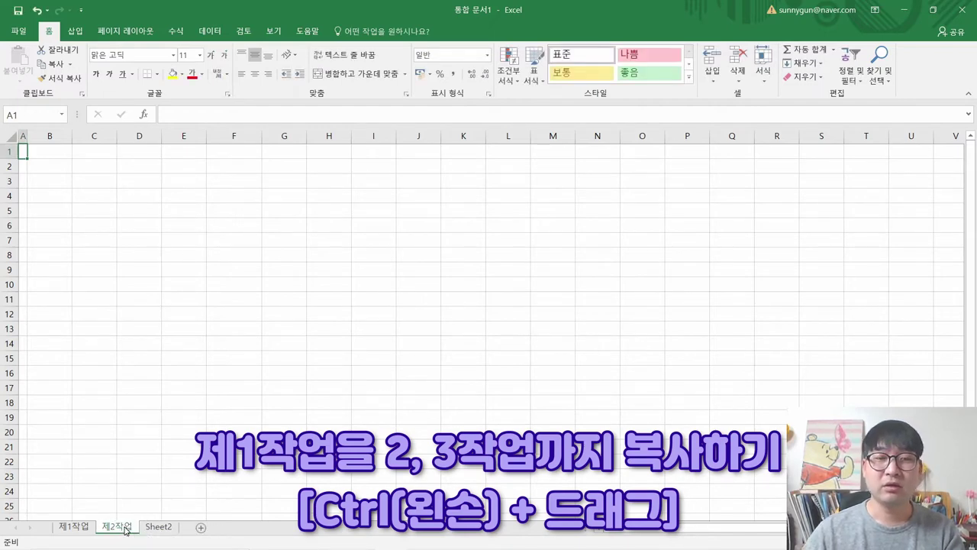
# Step: Duplicate the 제2작업 sheet directly after itself and rename the copy as 제3작업
pyautogui.moveTo(123, 527); pyautogui.dragTo(161, 535)
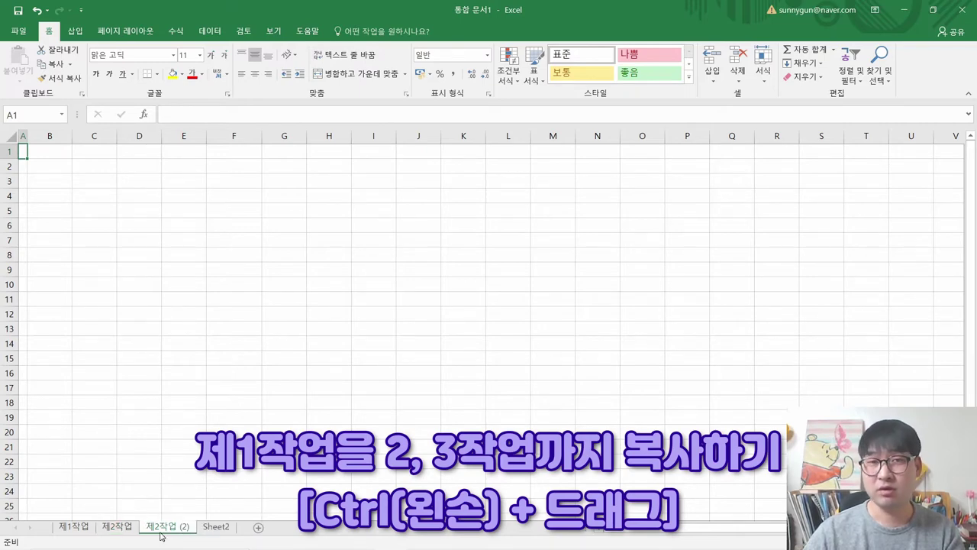
pyautogui.moveTo(162, 532); pyautogui.dragTo(162, 526)
pyautogui.press('BackSpace')
pyautogui.write('3')
pyautogui.press('End')
pyautogui.press('BackSpace')
pyautogui.press('BackSpace')
pyautogui.press('BackSpace')
pyautogui.press('BackSpace')
pyautogui.press('Return')
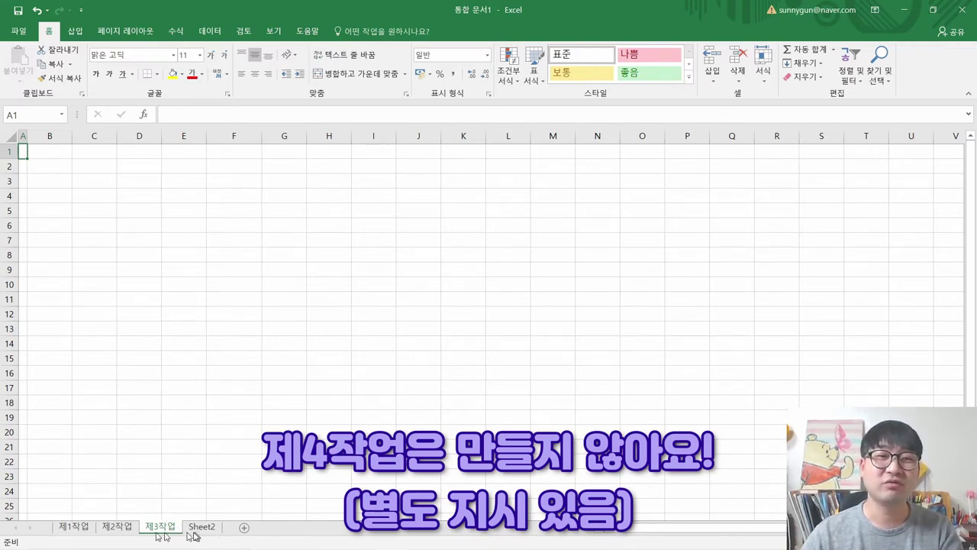
# Step: Open the 제1작업 sheet and examine the ≪출력형태≫ table in the exam PDF, including its 카테고리 and 순위 columns
pyautogui.click(83, 529)
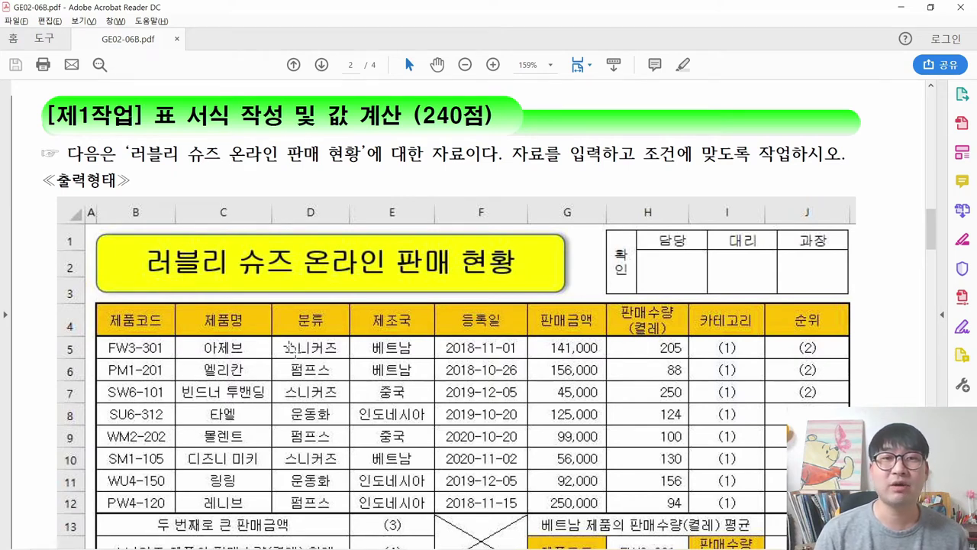
pyautogui.hotkey('alt', 'Tab')
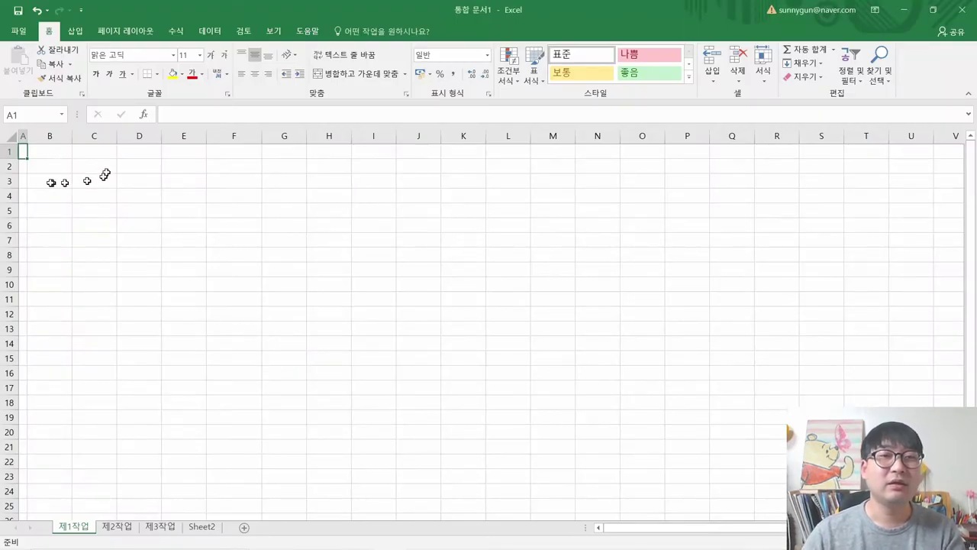
pyautogui.hotkey('alt', 'Tab')
pyautogui.moveTo(100, 235); pyautogui.dragTo(840, 491)
pyautogui.click(744, 416)
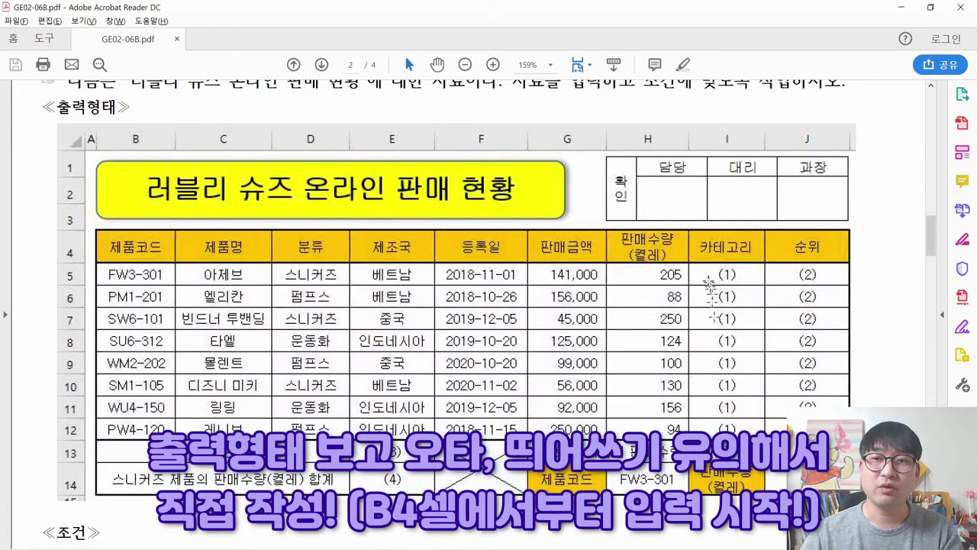
pyautogui.moveTo(704, 267); pyautogui.dragTo(837, 439)
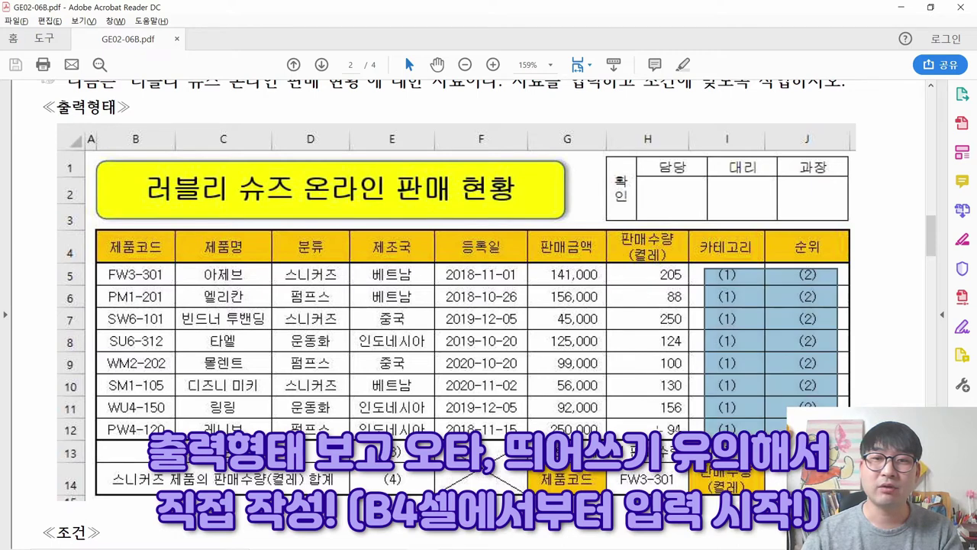
pyautogui.click(389, 462)
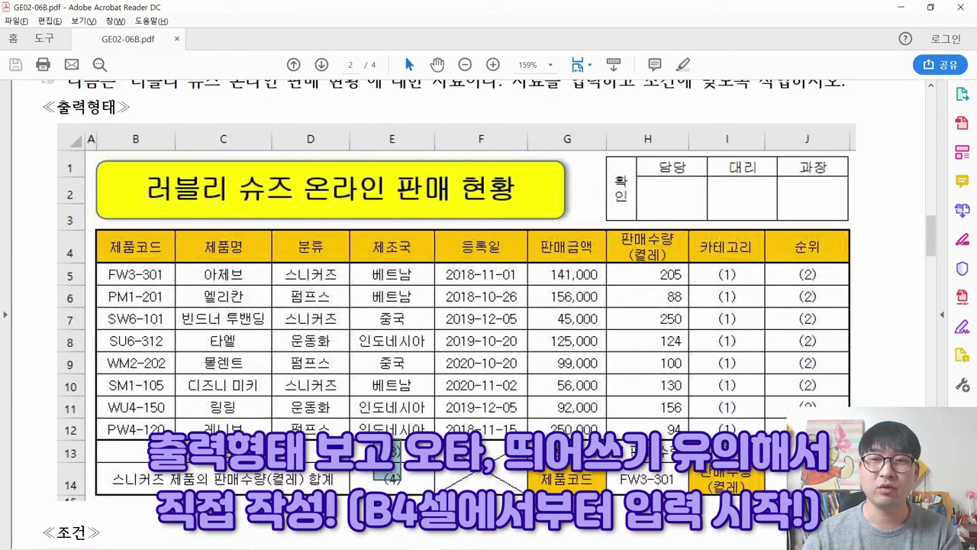
pyautogui.moveTo(715, 273); pyautogui.dragTo(820, 436)
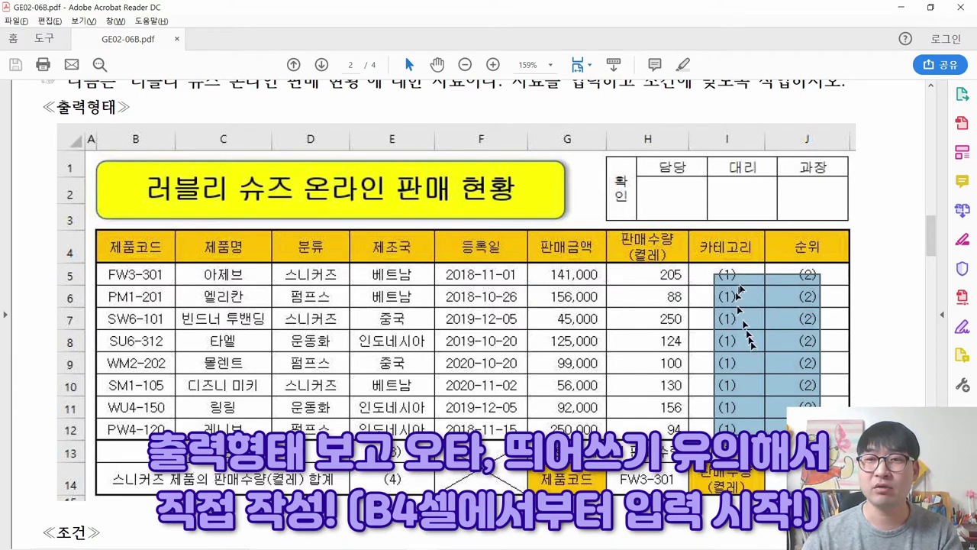
pyautogui.click(715, 279)
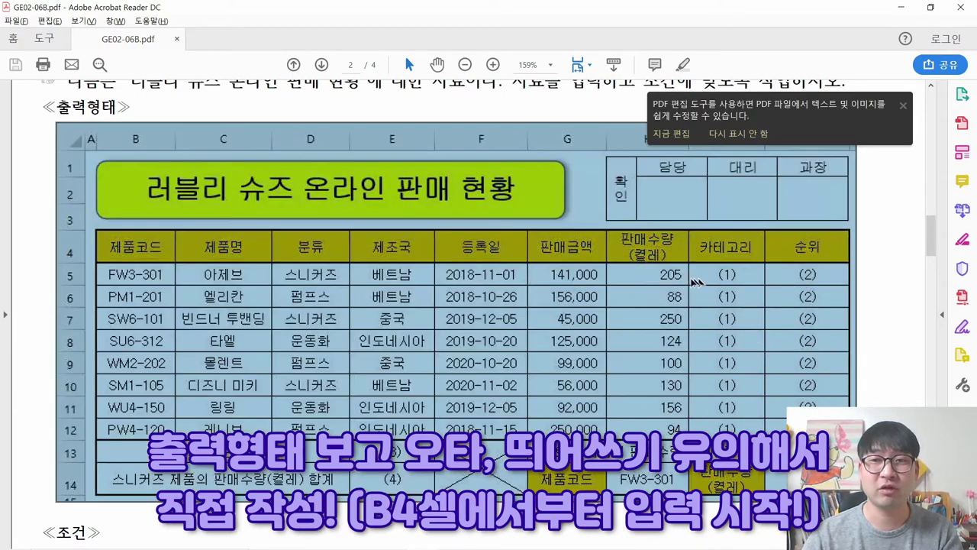
pyautogui.moveTo(100, 231); pyautogui.dragTo(845, 493)
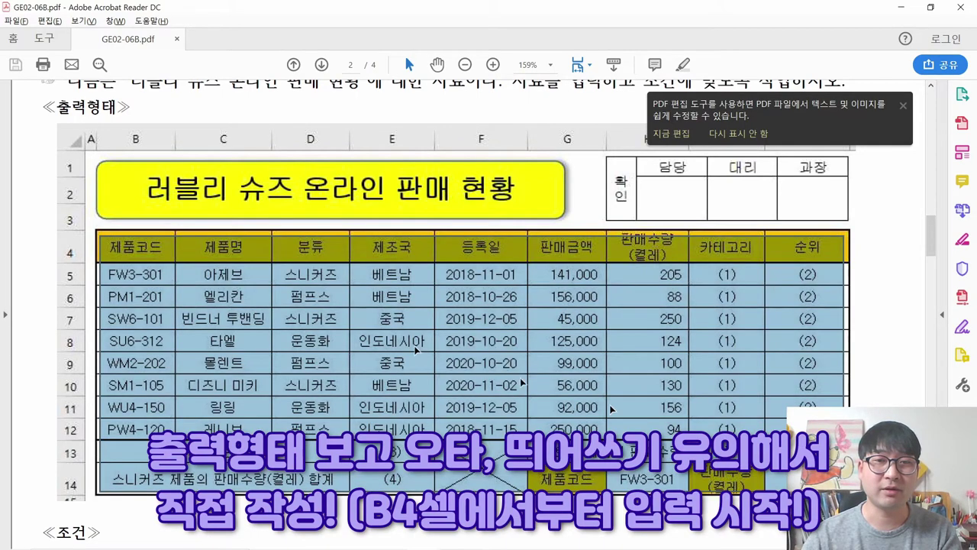
pyautogui.click(274, 342)
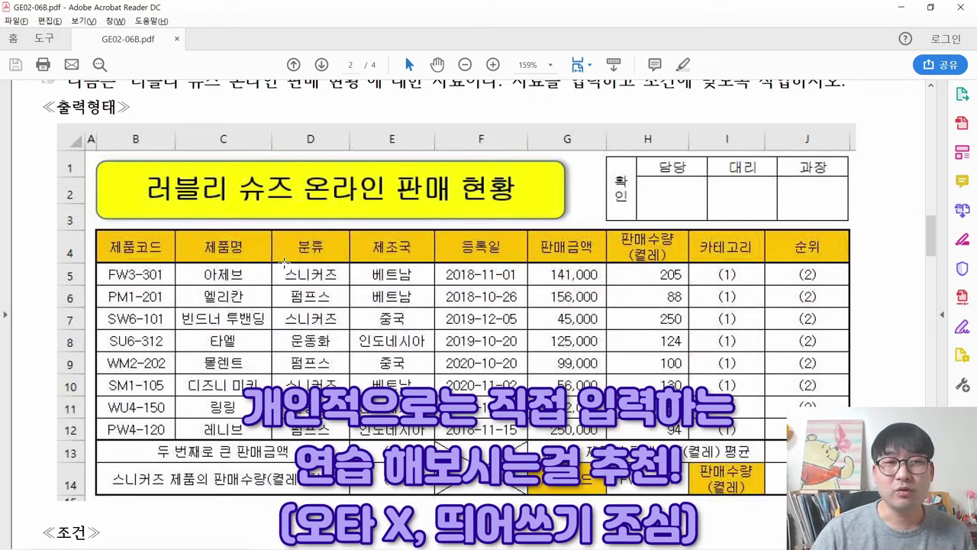
# Step: Review the full PDF table and the number format of its 판매금액 column
pyautogui.moveTo(105, 234); pyautogui.dragTo(843, 489)
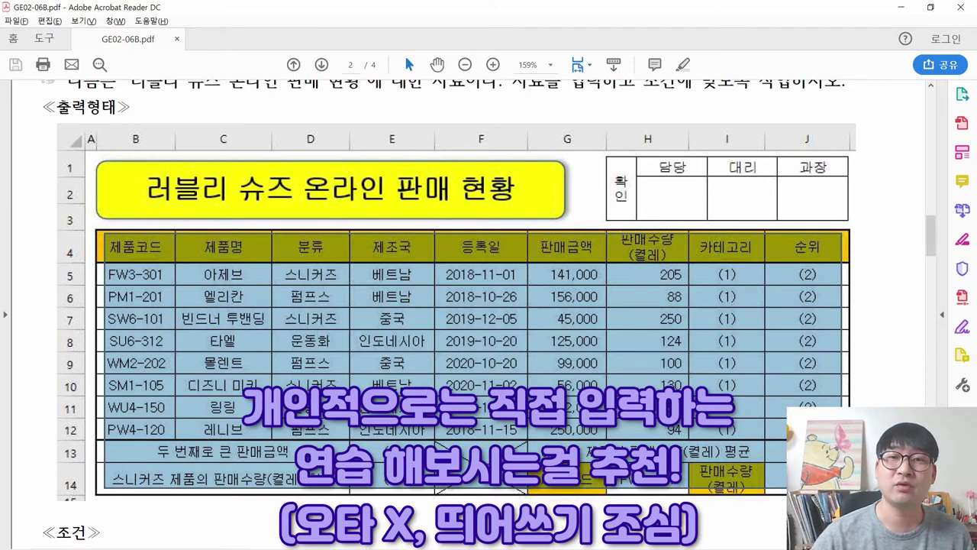
pyautogui.click(509, 317)
pyautogui.moveTo(560, 267); pyautogui.dragTo(586, 434)
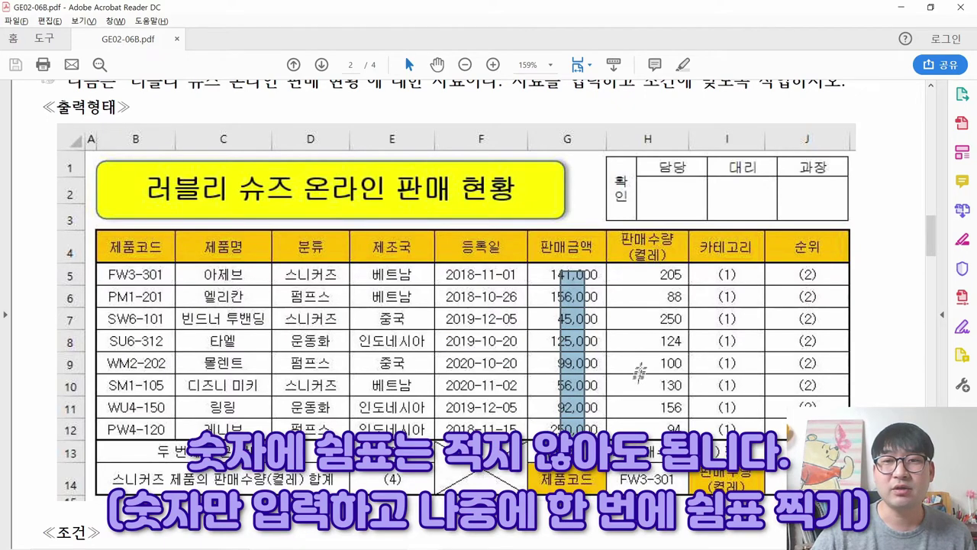
pyautogui.click(512, 302)
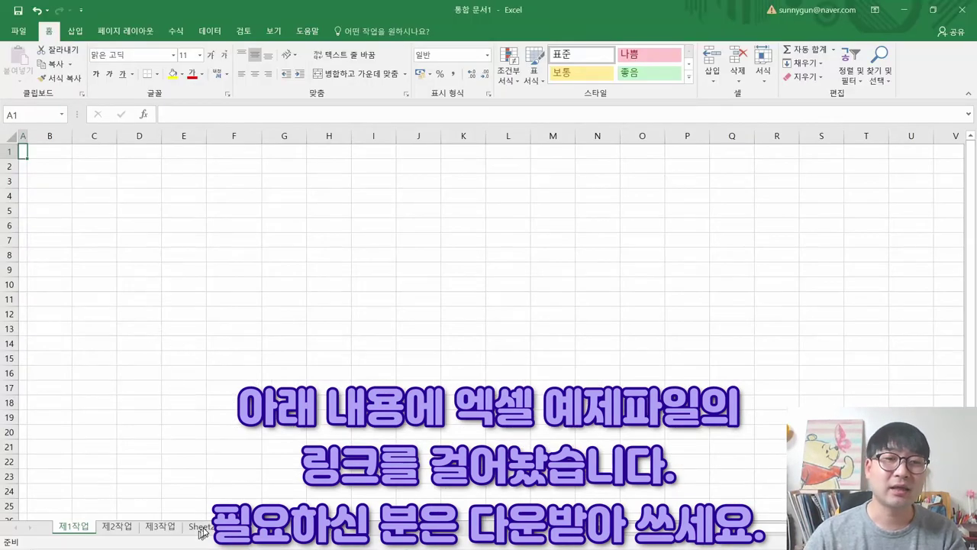
# Step: Copy the product table B4:J14 from Sheet2 and paste it into the 제1작업 sheet at cell B4
pyautogui.click(201, 526)
pyautogui.moveTo(88, 197); pyautogui.dragTo(438, 345)
pyautogui.hotkey('ctrl', 'c')
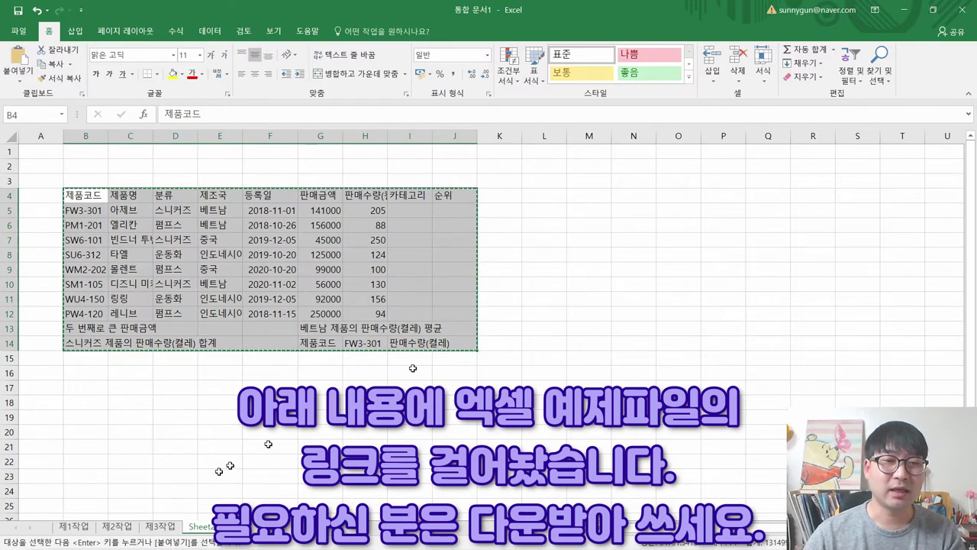
pyautogui.click(74, 526)
pyautogui.click(88, 195)
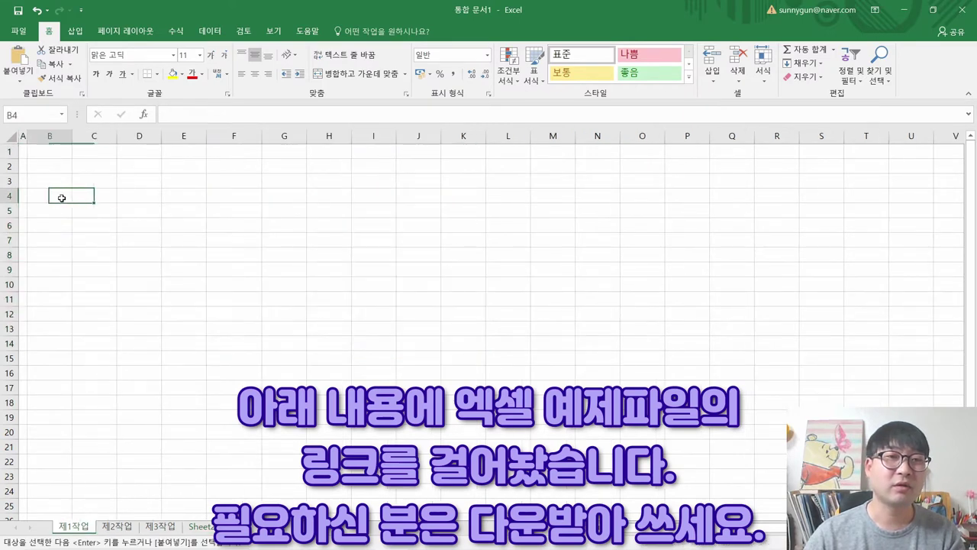
pyautogui.click(62, 198)
pyautogui.press('Return')
# Step: Delete Sheet2 from the workbook and return to the 제1작업 sheet
pyautogui.click(201, 526)
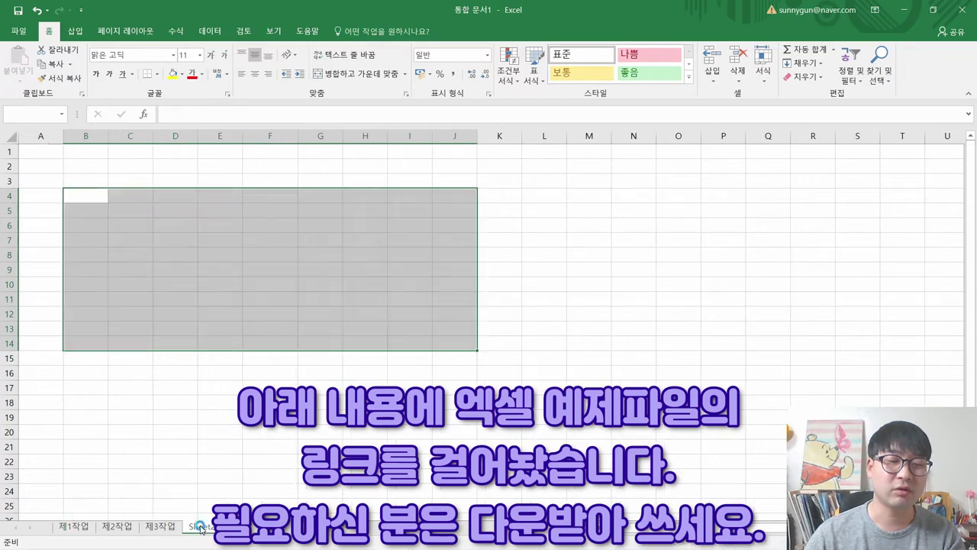
pyautogui.rightClick(201, 526)
pyautogui.click(228, 359)
pyautogui.click(427, 317)
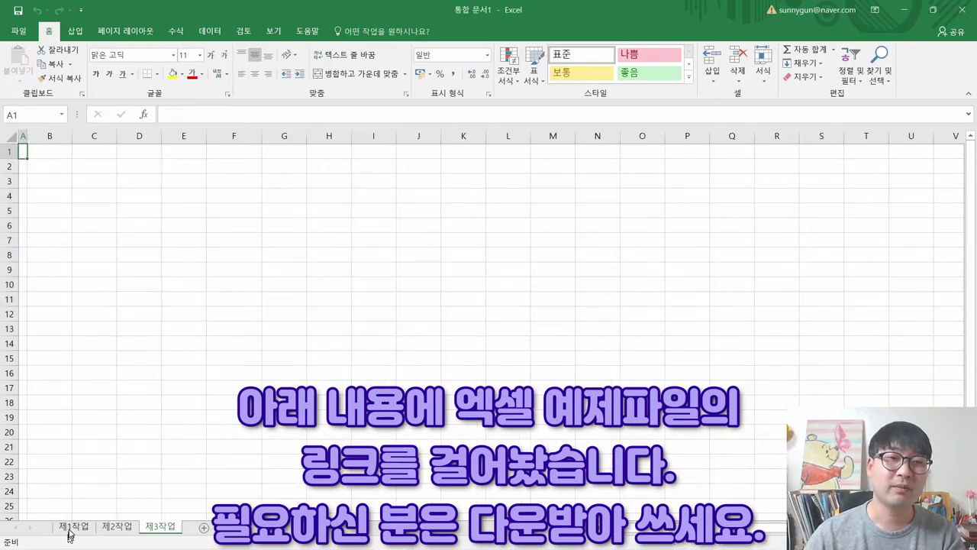
pyautogui.click(68, 532)
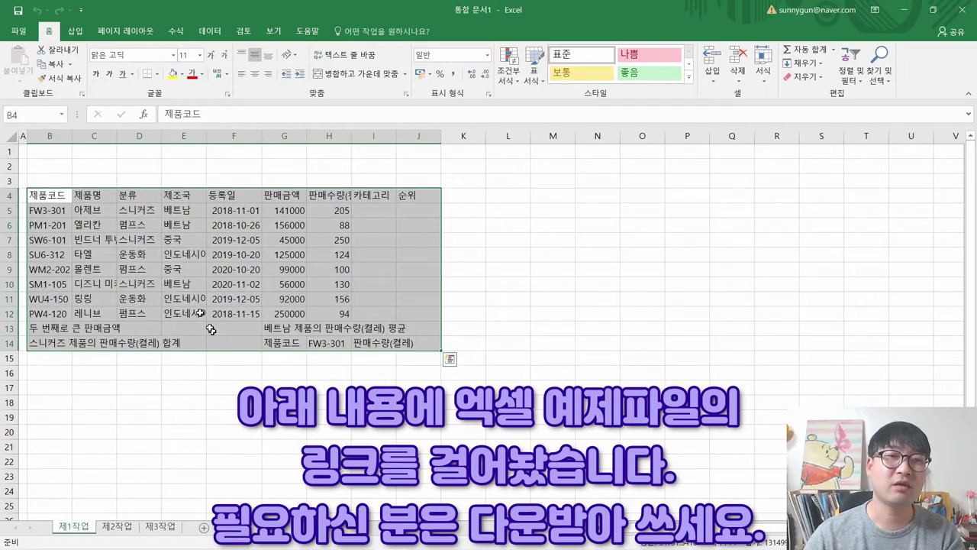
# Step: Check the row heights in the exam PDF's ≪출력형태≫ table and set all rows of the 제1작업 sheet to height 20
pyautogui.click(25, 150)
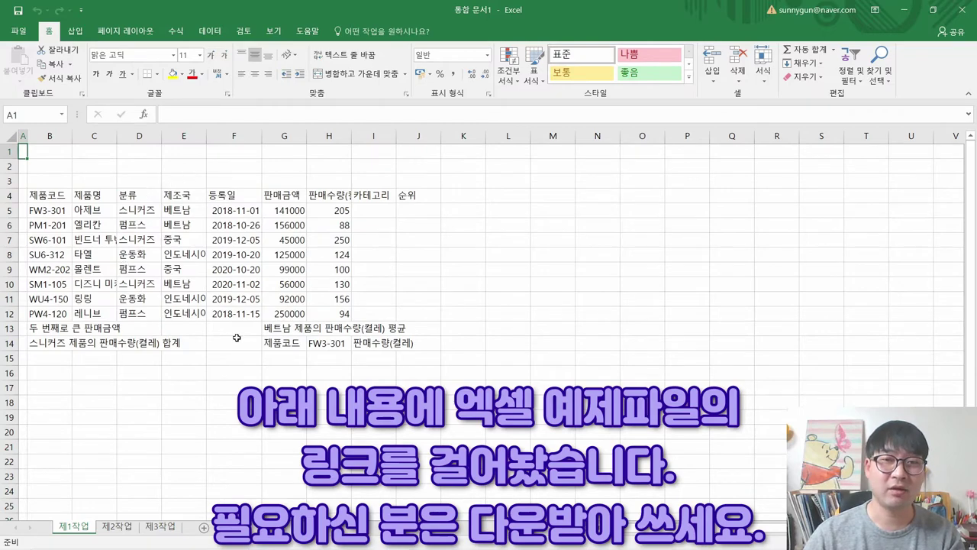
pyautogui.scroll(3, 237, 338)
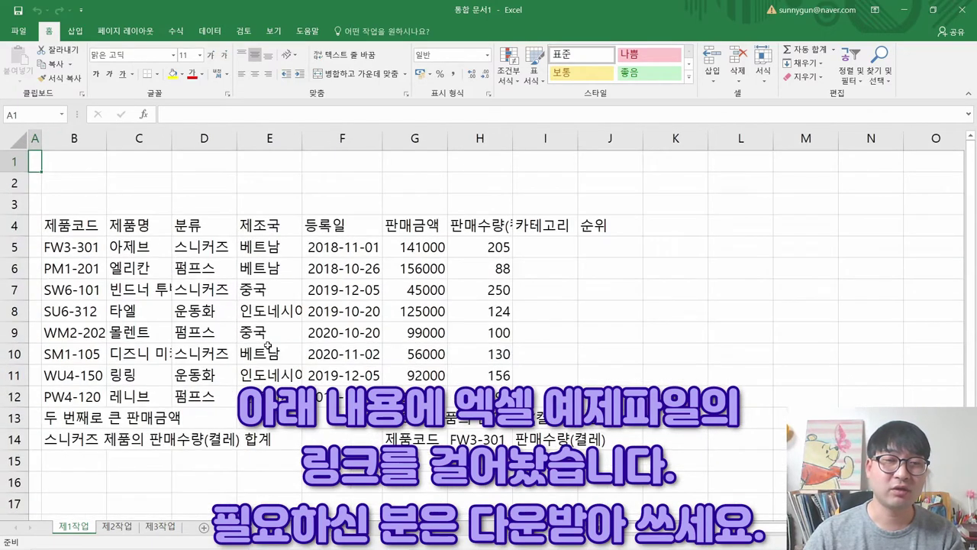
pyautogui.hotkey('alt', 'Tab')
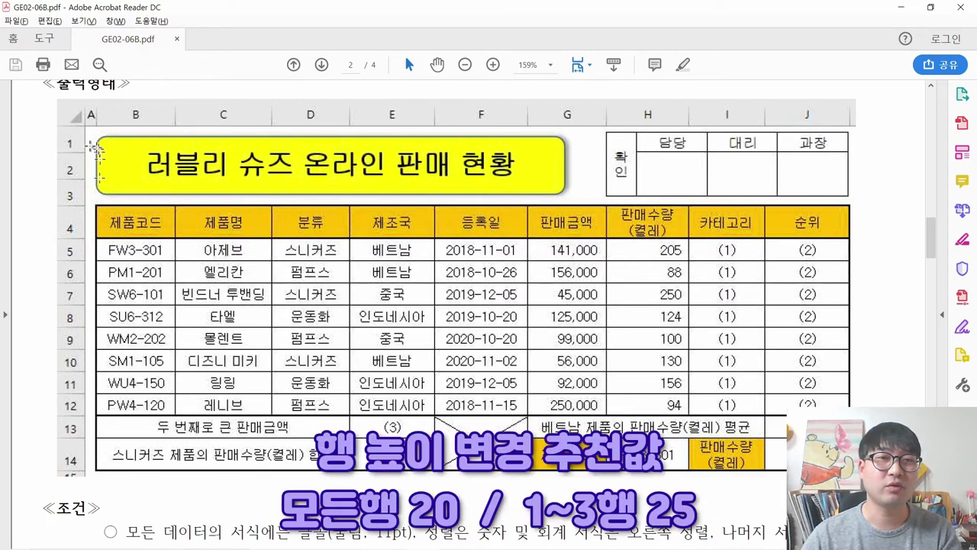
pyautogui.moveTo(76, 131); pyautogui.dragTo(63, 215)
pyautogui.click(150, 306)
pyautogui.hotkey('alt', 'Tab')
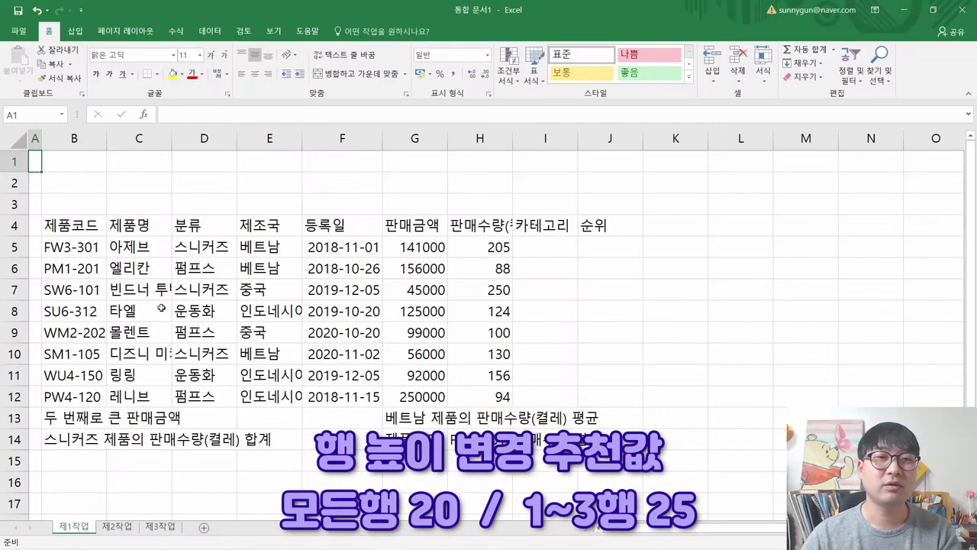
pyautogui.click(14, 139)
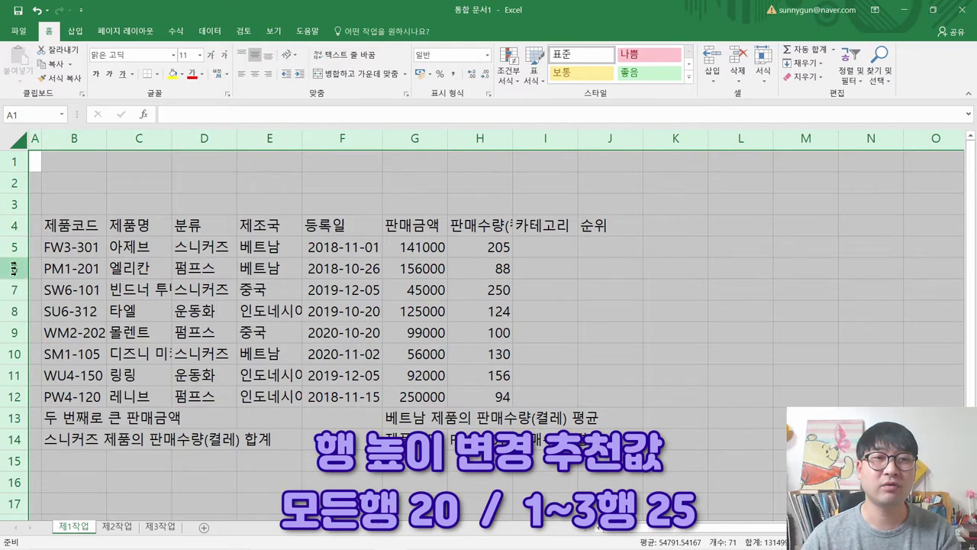
pyautogui.rightClick(15, 227)
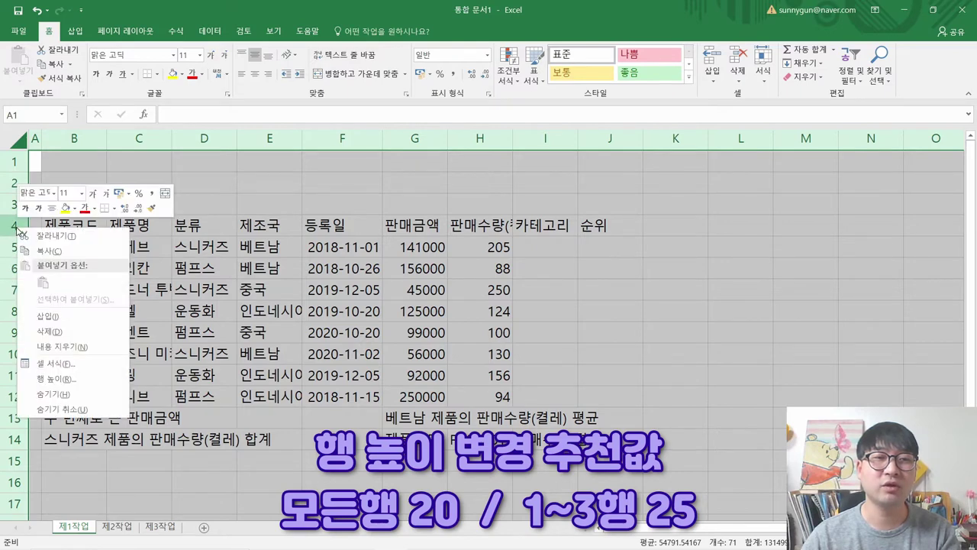
pyautogui.click(67, 379)
pyautogui.moveTo(59, 338); pyautogui.dragTo(101, 215)
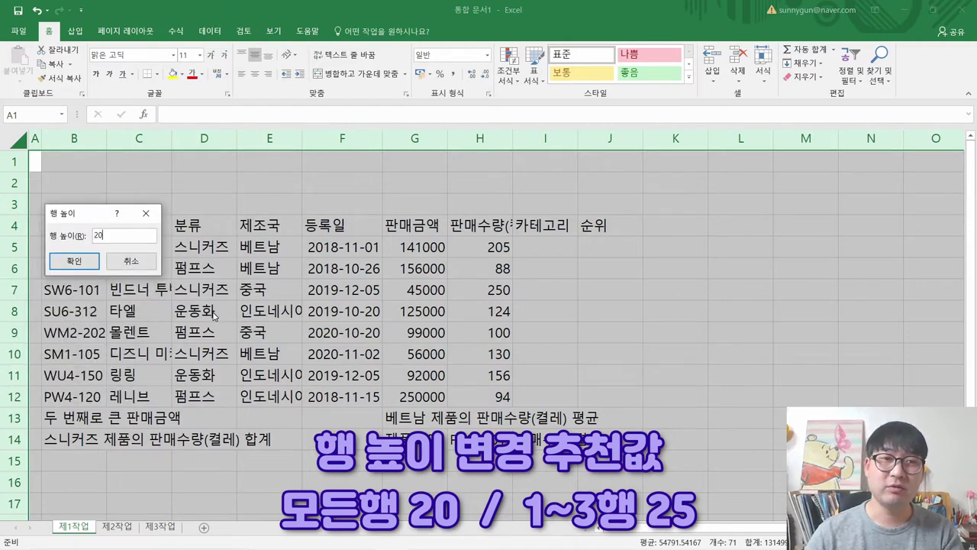
pyautogui.press('Return')
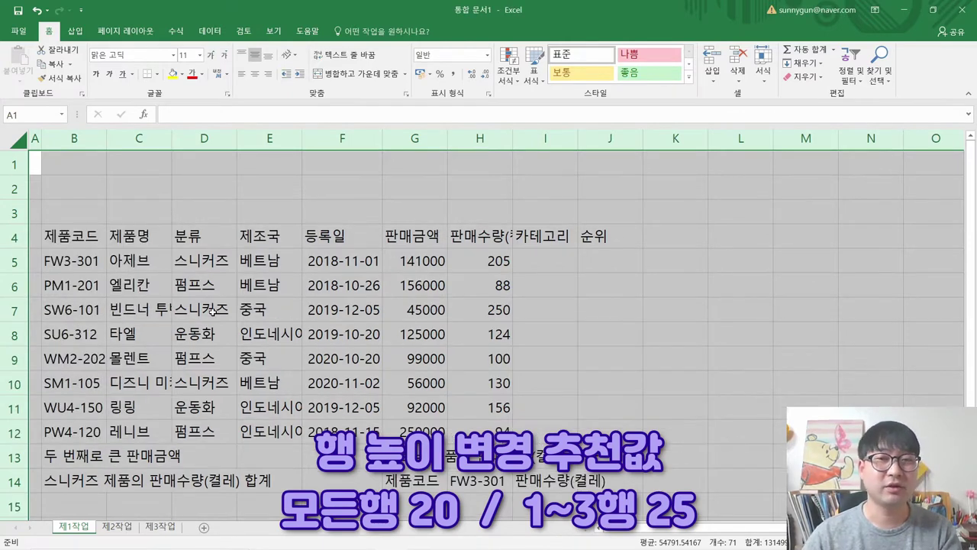
# Step: Set the height of rows 1 to 3 in the 제1작업 sheet to 25
pyautogui.click(90, 218)
pyautogui.moveTo(13, 165); pyautogui.dragTo(14, 212)
pyautogui.rightClick(13, 213)
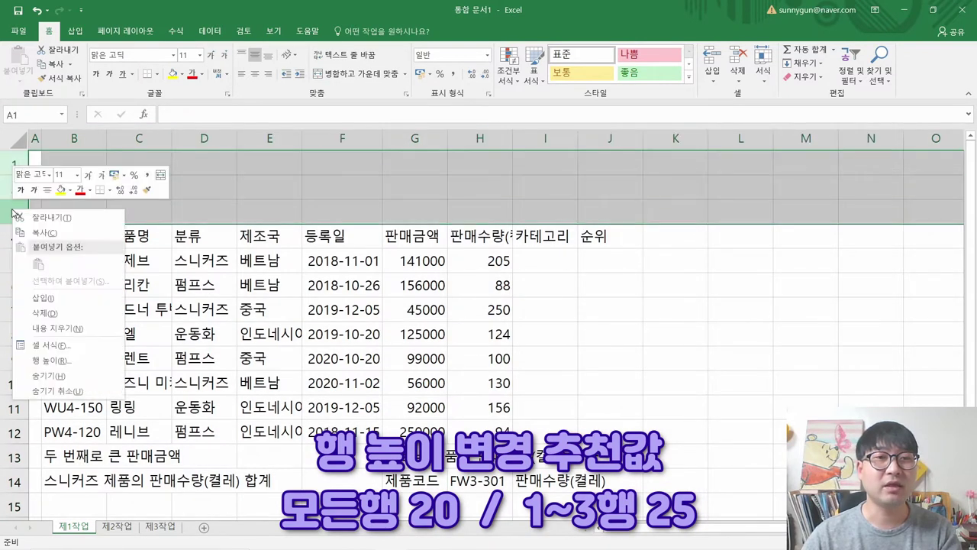
pyautogui.click(50, 360)
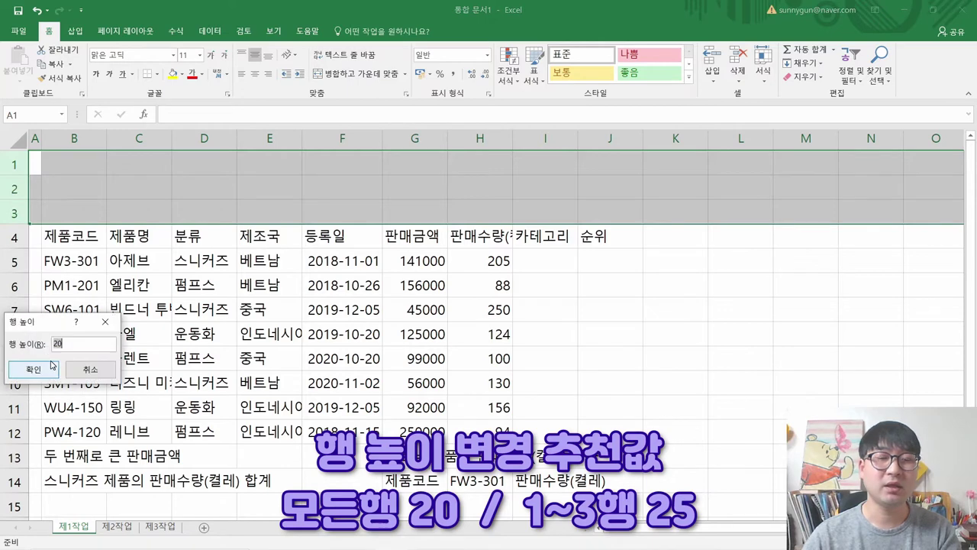
pyautogui.write('25')
pyautogui.click(33, 368)
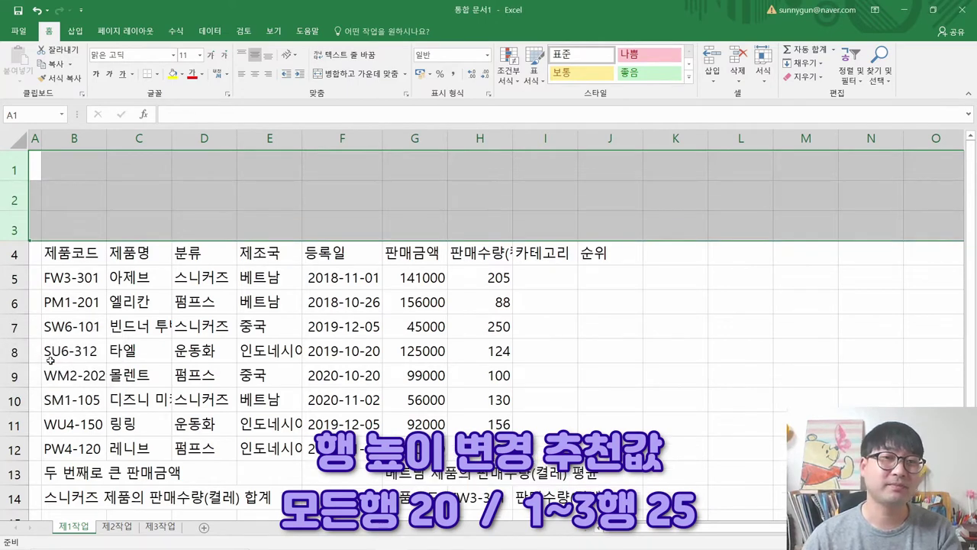
pyautogui.click(91, 303)
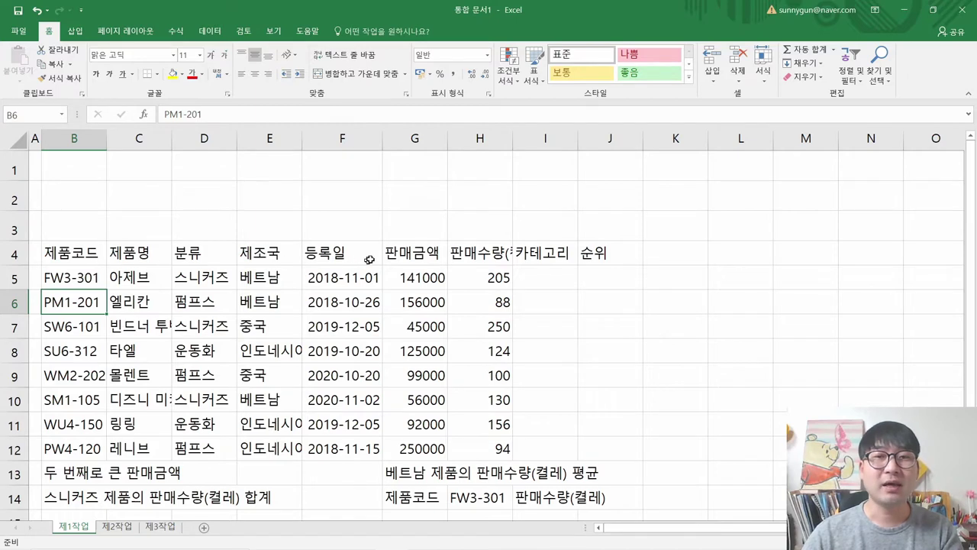
# Step: Check the 판매수량(켤레) header in the exam PDF and insert a line break before (켤레) in cell H4
pyautogui.hotkey('alt', 'Tab')
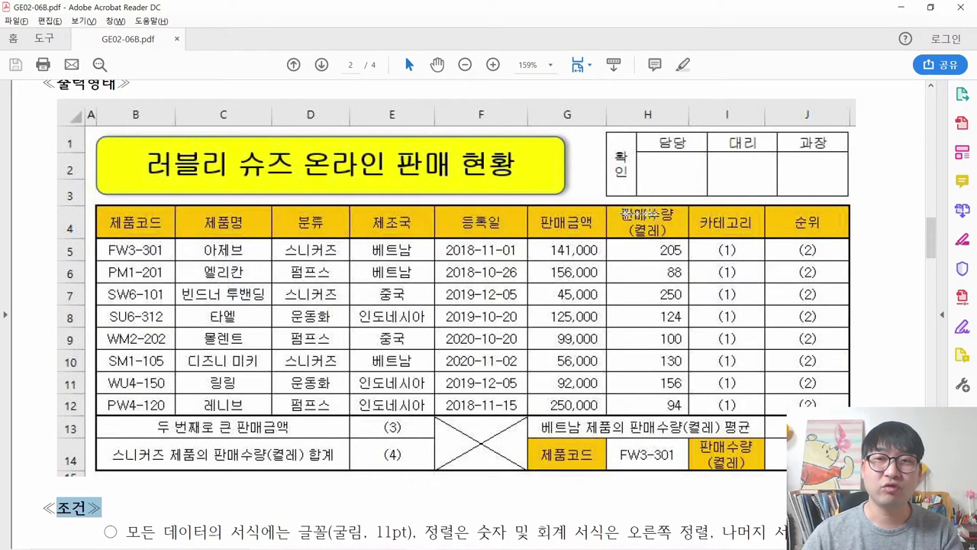
pyautogui.moveTo(672, 234); pyautogui.dragTo(681, 240)
pyautogui.hotkey('alt', 'Tab')
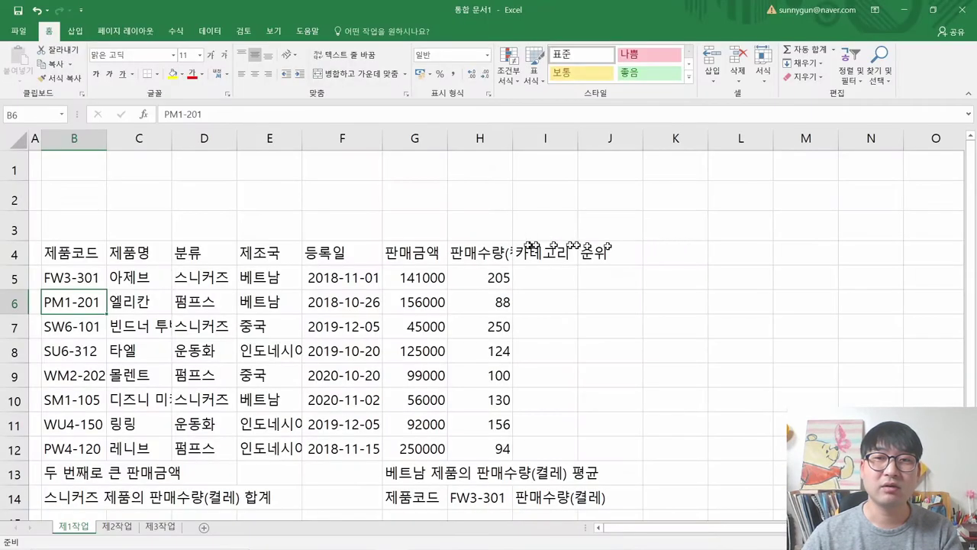
pyautogui.click(489, 248)
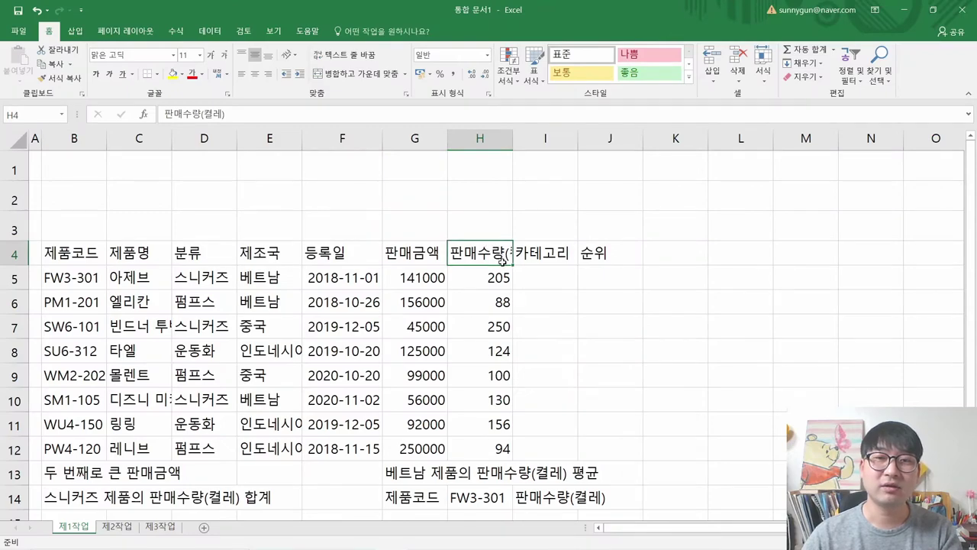
pyautogui.hotkey('alt', 'Tab')
pyautogui.hotkey('alt', 'Tab')
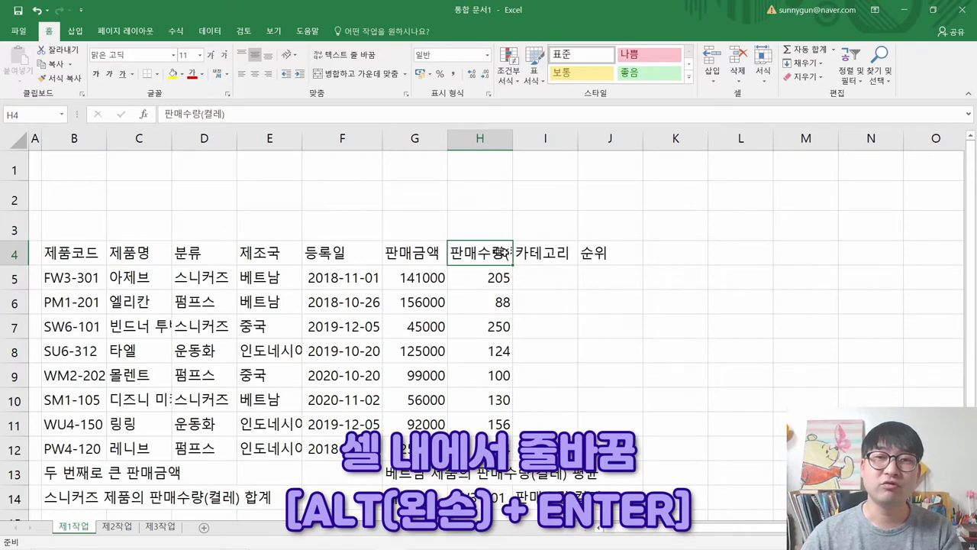
pyautogui.doubleClick(505, 252)
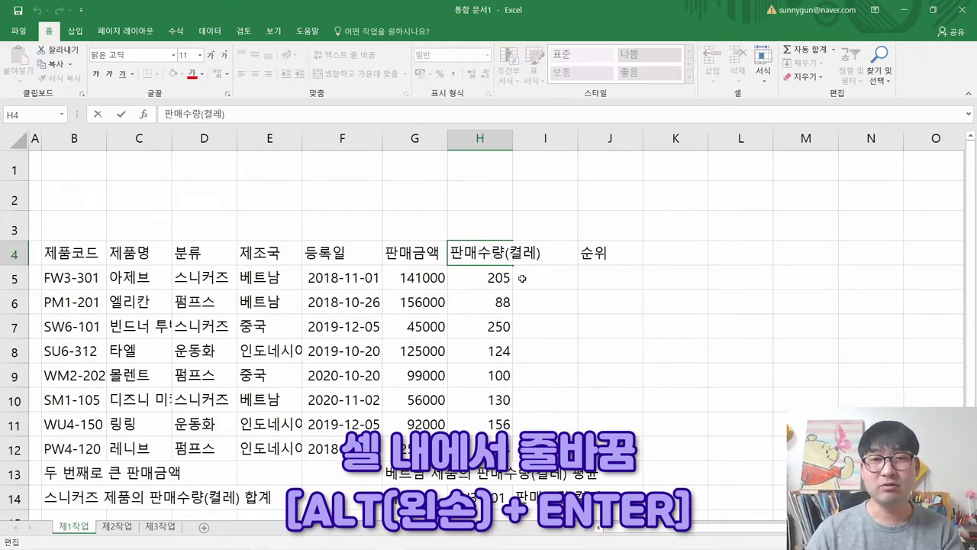
pyautogui.press('alt')
pyautogui.hotkey('alt', 'Return')
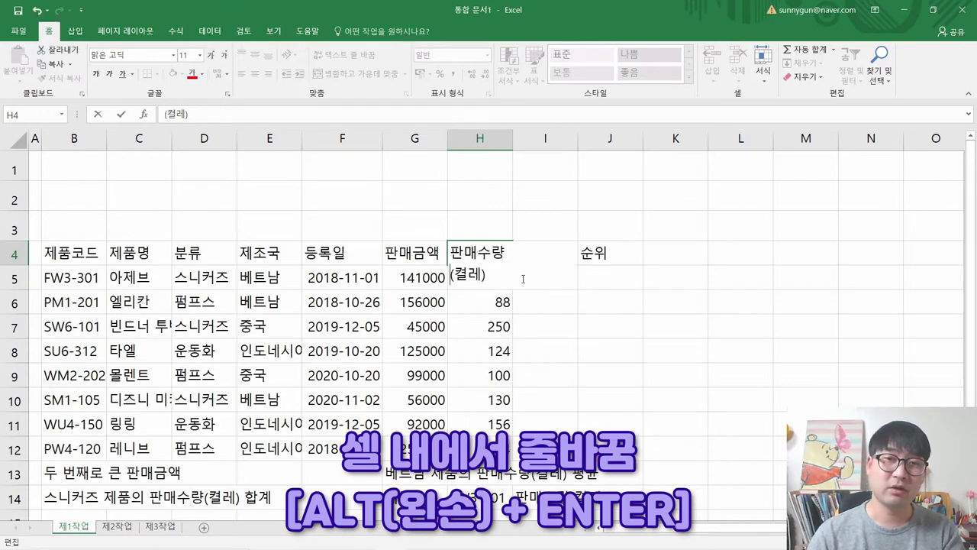
pyautogui.press('Return')
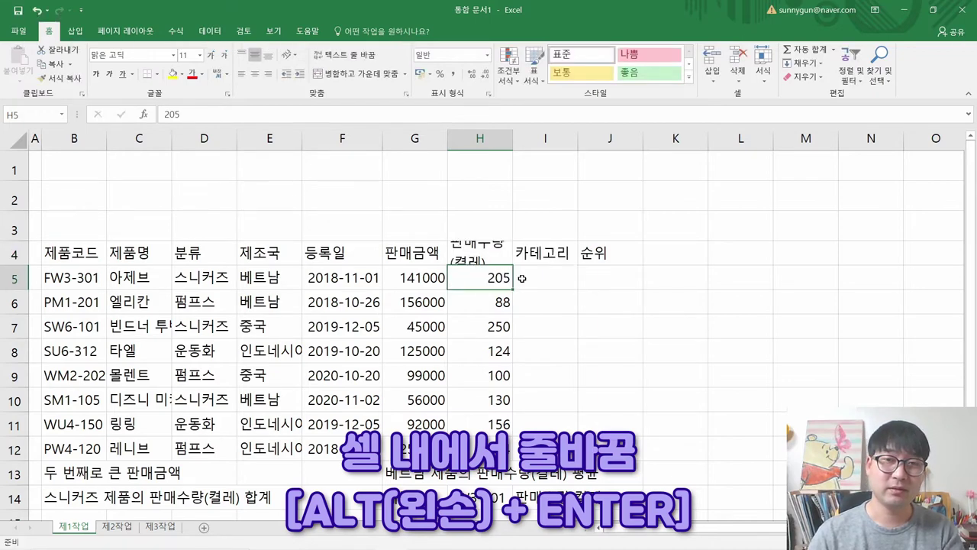
# Step: Copy the two-line 판매수량(켤레) header from cell H4 to cell I14
pyautogui.click(522, 278)
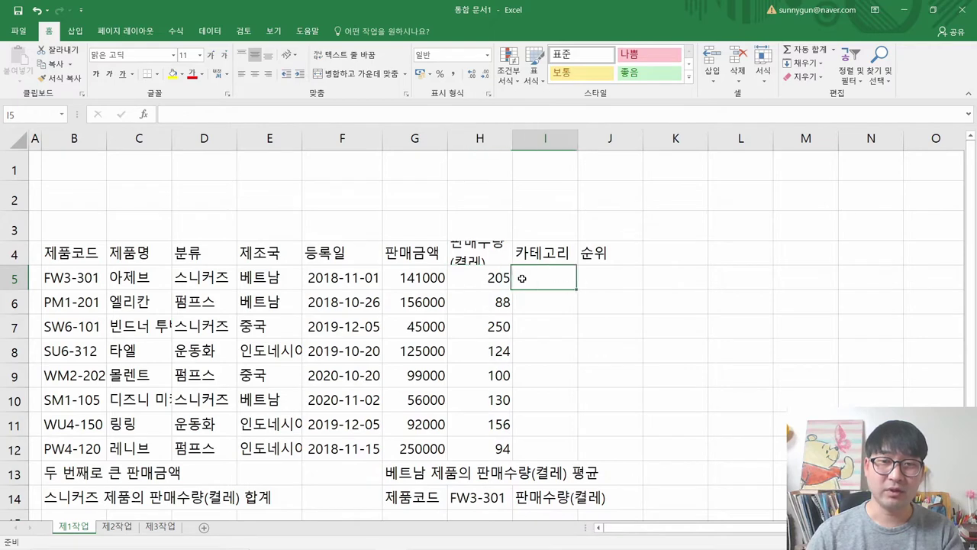
pyautogui.press('Down')
pyautogui.press('Down')
pyautogui.press('Down')
pyautogui.press('Down')
pyautogui.press('Down')
pyautogui.press('Down')
pyautogui.press('Down')
pyautogui.press('Down')
pyautogui.press('Down')
pyautogui.press('Down')
pyautogui.press('Down')
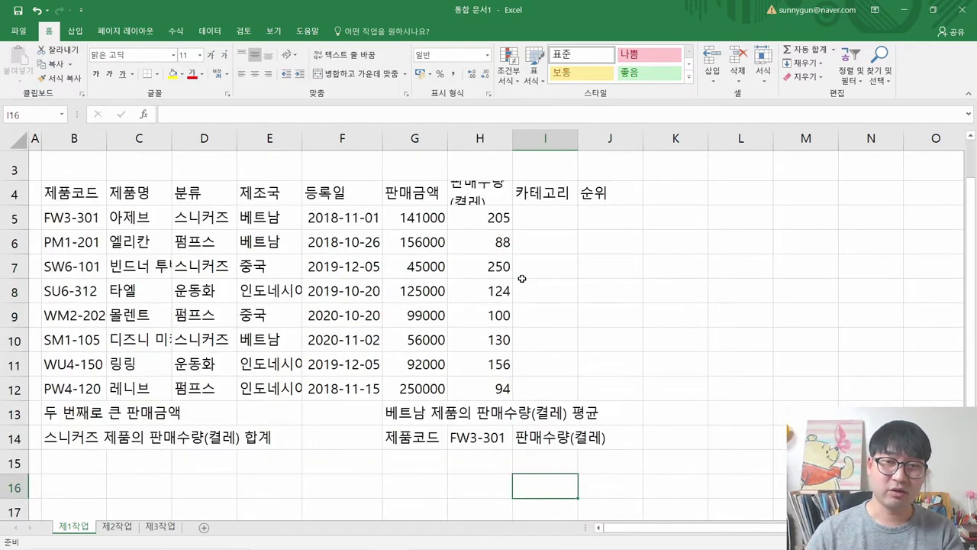
pyautogui.click(458, 192)
pyautogui.hotkey('ctrl', 'c')
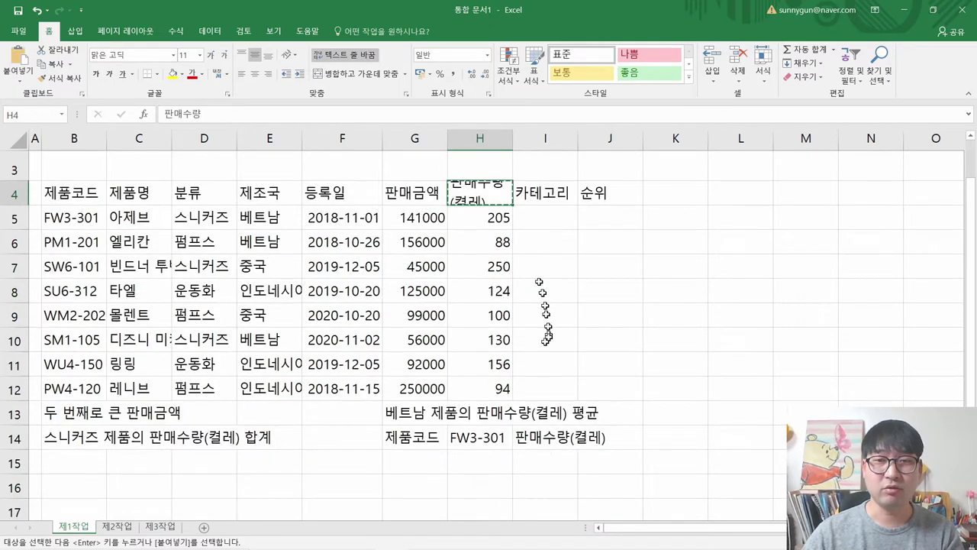
pyautogui.click(532, 433)
pyautogui.hotkey('ctrl', 'v')
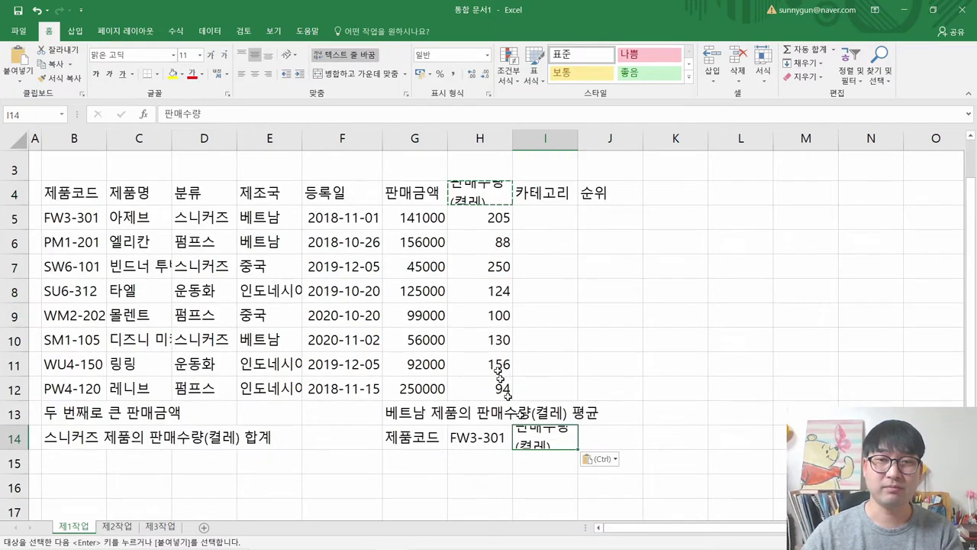
pyautogui.click(425, 220)
pyautogui.press('Escape')
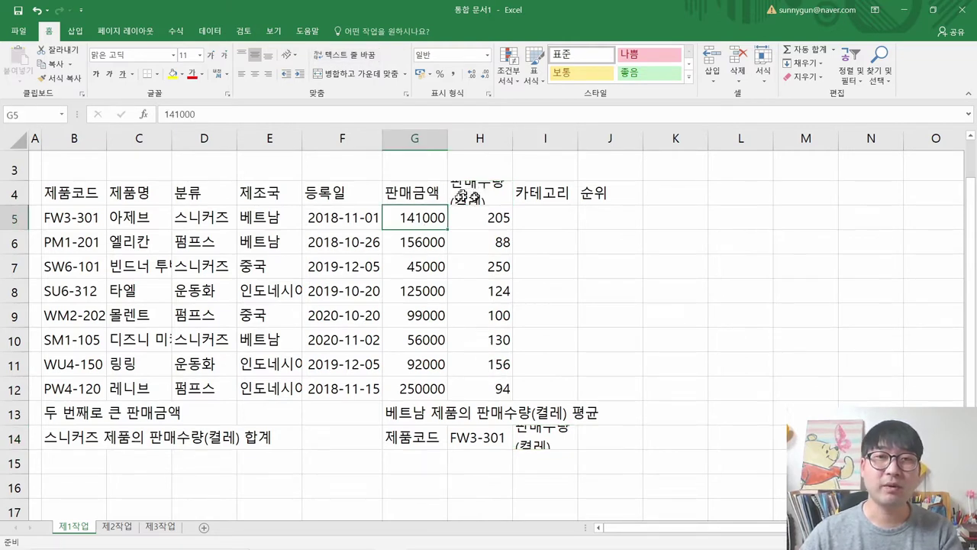
pyautogui.rightClick(23, 196)
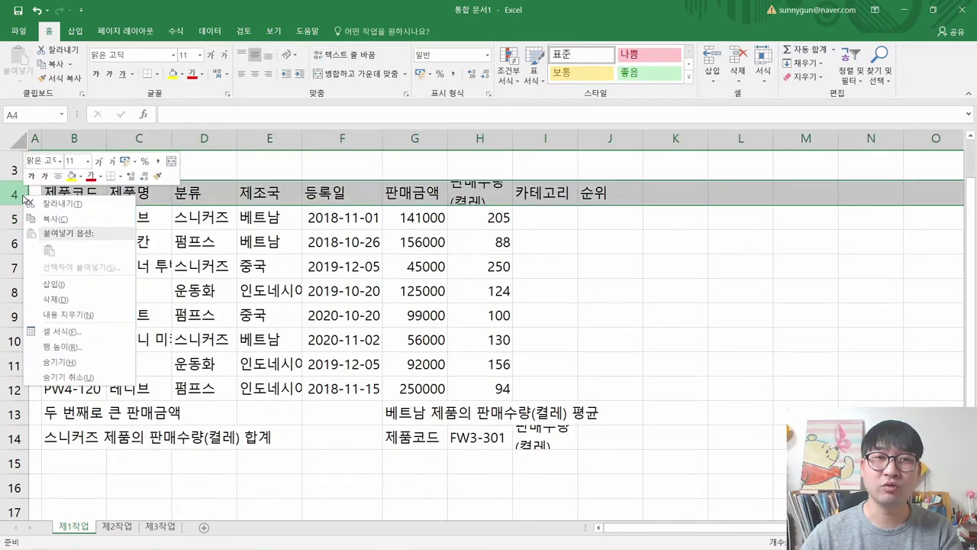
pyautogui.press('Escape')
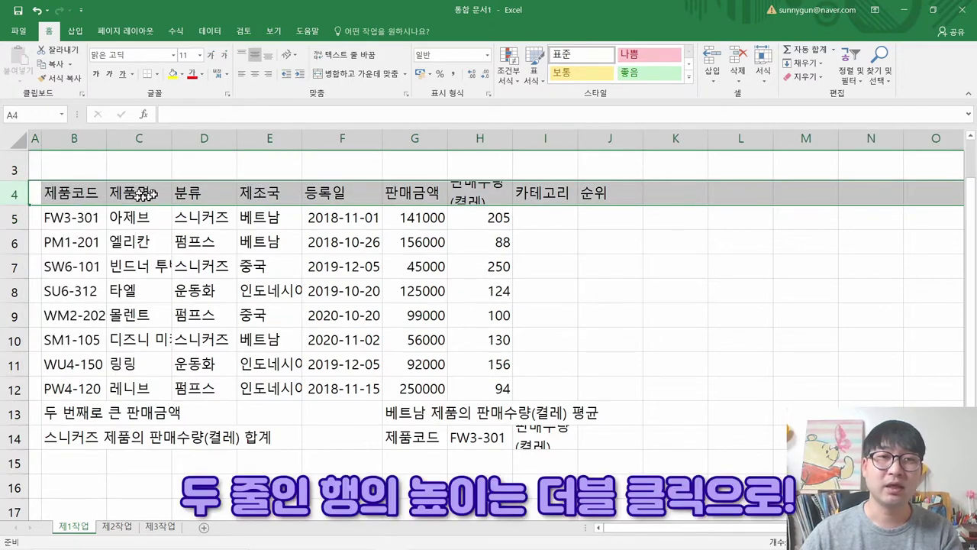
pyautogui.click(100, 196)
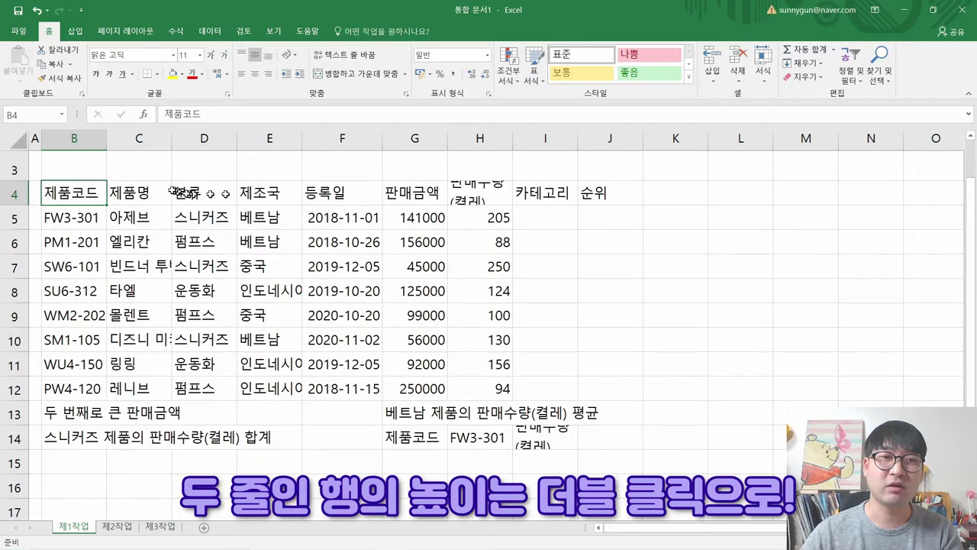
# Step: Auto-fit the heights of rows 4 and 14 to their two-line text
pyautogui.doubleClick(14, 206)
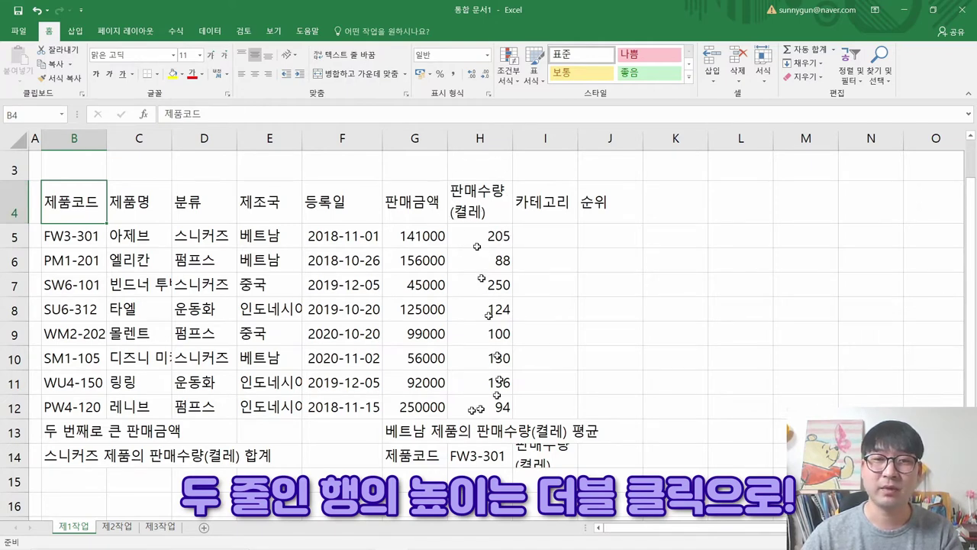
pyautogui.click(16, 456)
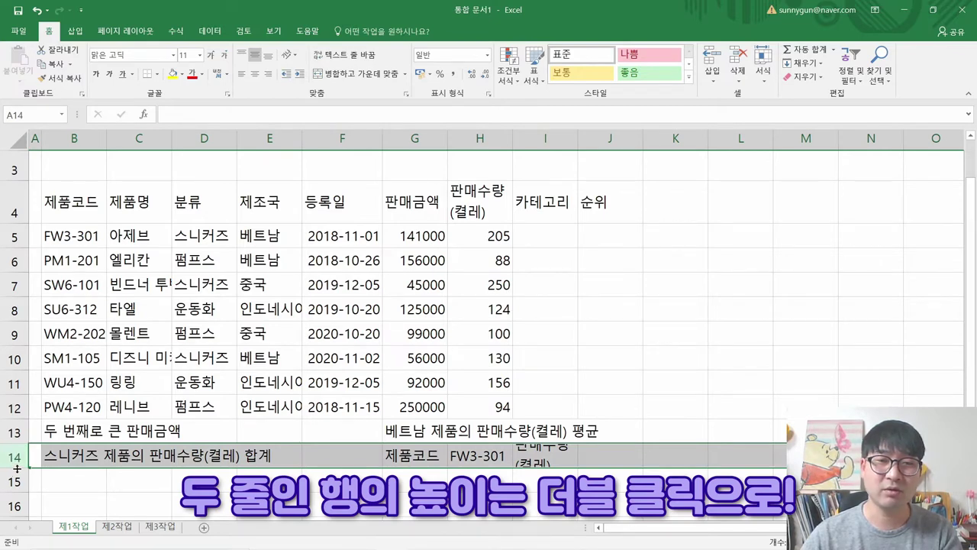
pyautogui.doubleClick(15, 467)
pyautogui.click(271, 358)
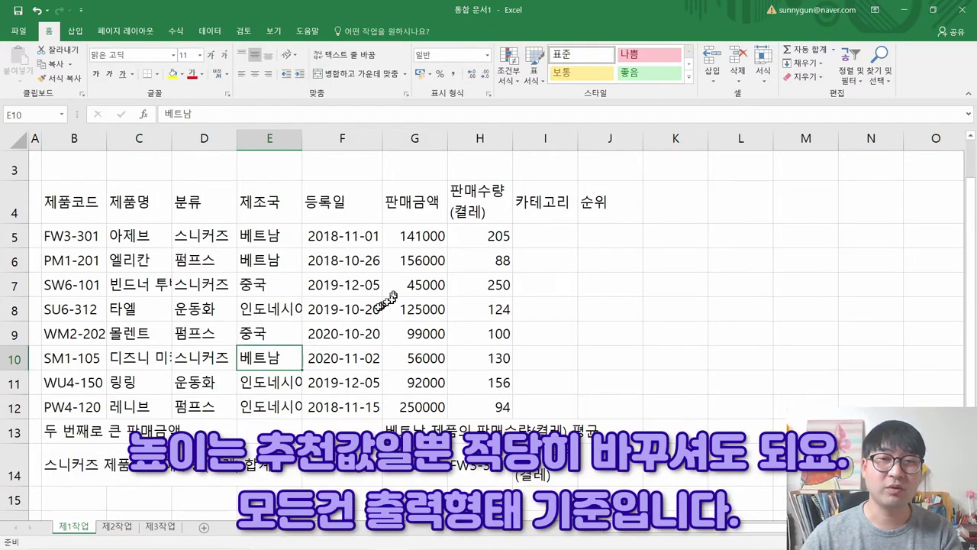
# Step: Switch to the exam PDF and examine which cells in rows 13 and 14 of the ≪출력형태≫ table are merged
pyautogui.scroll(1, 374, 307)
pyautogui.scroll(-1, 372, 308)
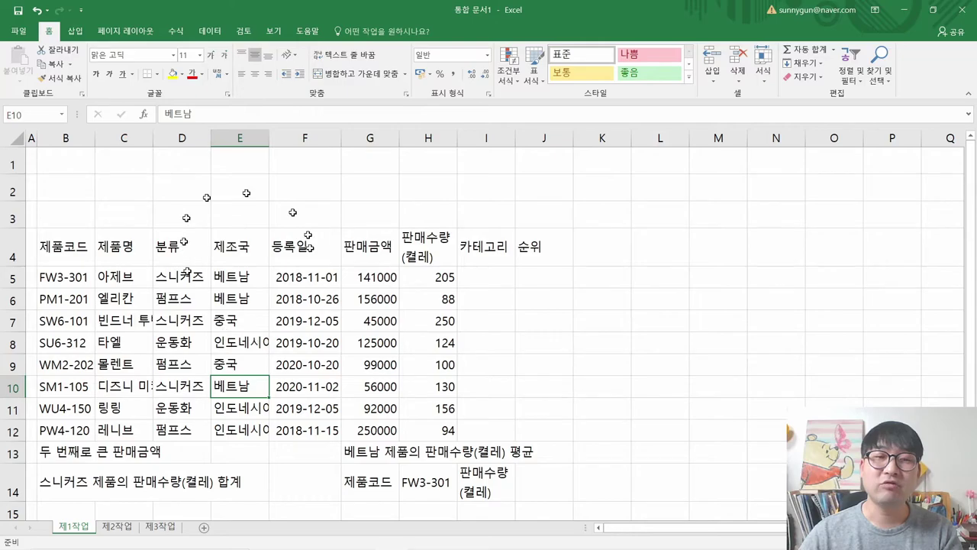
pyautogui.hotkey('alt', 'Tab')
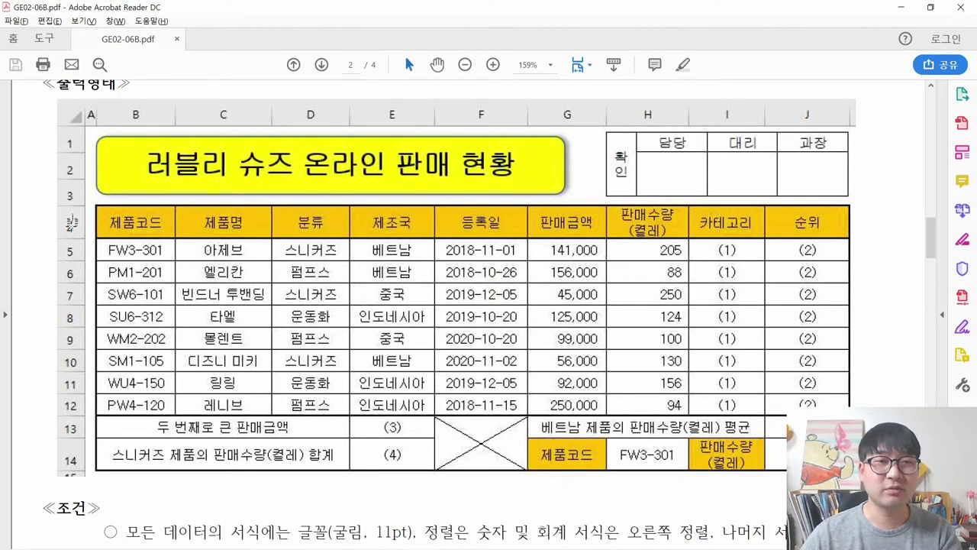
pyautogui.moveTo(133, 427); pyautogui.dragTo(304, 430)
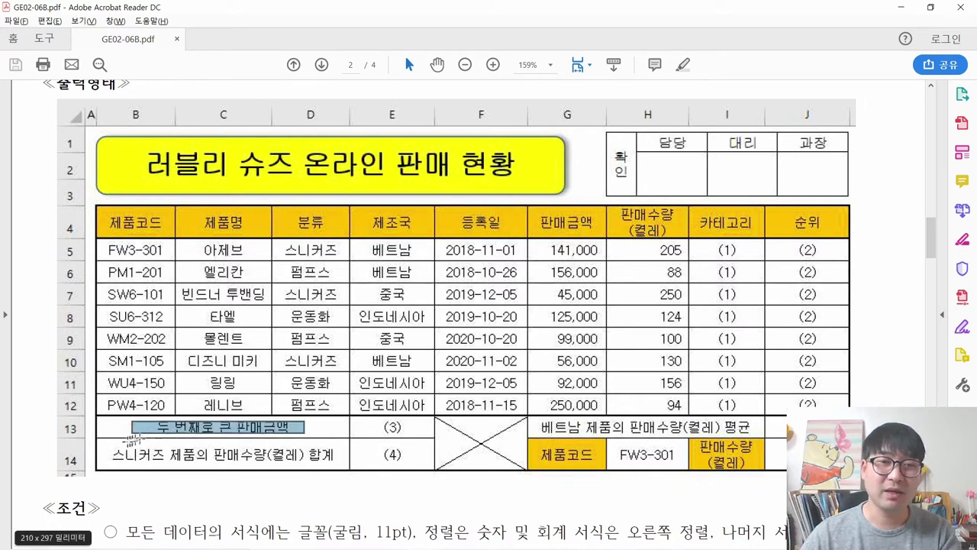
pyautogui.moveTo(221, 448); pyautogui.dragTo(341, 456)
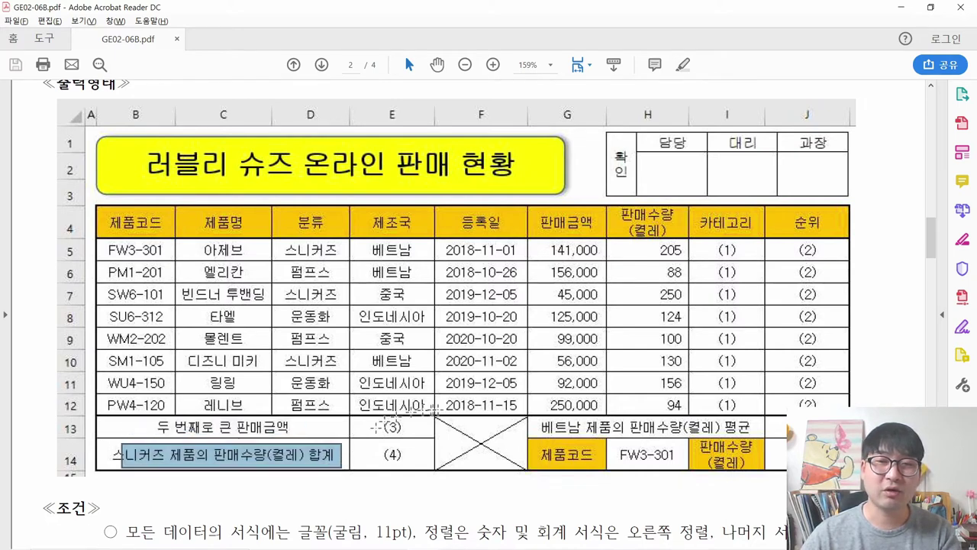
pyautogui.click(131, 418)
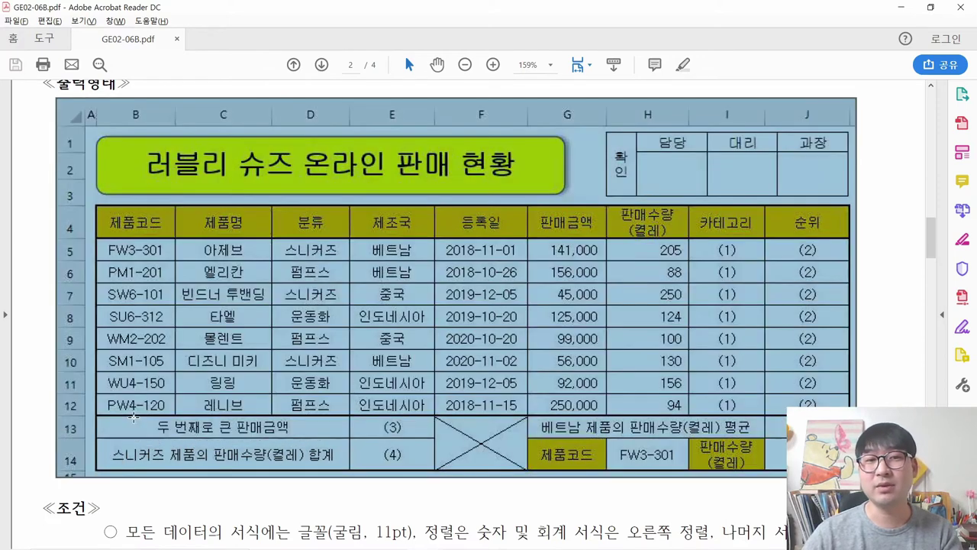
pyautogui.click(134, 428)
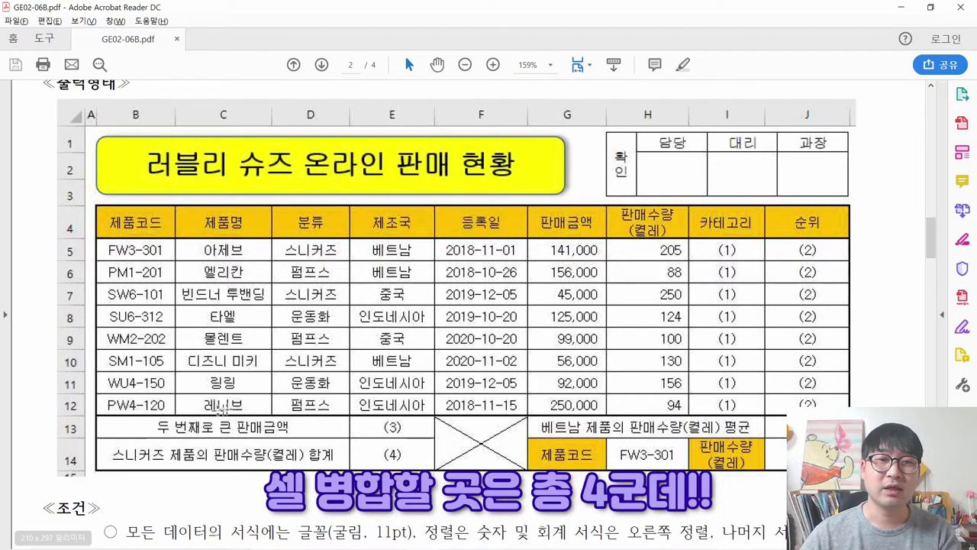
pyautogui.moveTo(147, 424); pyautogui.dragTo(299, 435)
pyautogui.moveTo(157, 451); pyautogui.dragTo(299, 456)
pyautogui.moveTo(458, 425); pyautogui.dragTo(497, 450)
pyautogui.moveTo(553, 426); pyautogui.dragTo(699, 433)
pyautogui.click(135, 425)
pyautogui.click(131, 421)
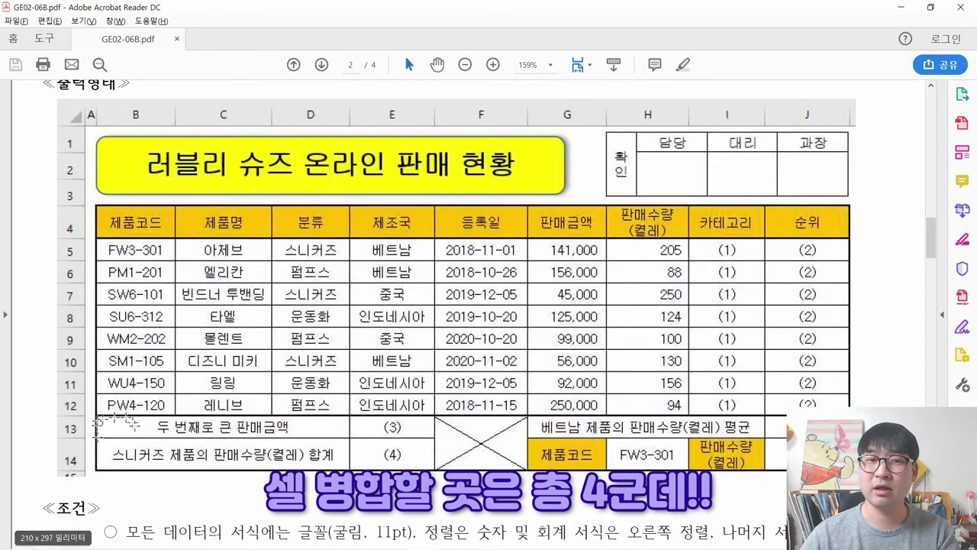
# Step: Back in Excel, merge and center cells B13:D13 and B14:D14 in the 제1작업 sheet
pyautogui.hotkey('alt', 'Tab')
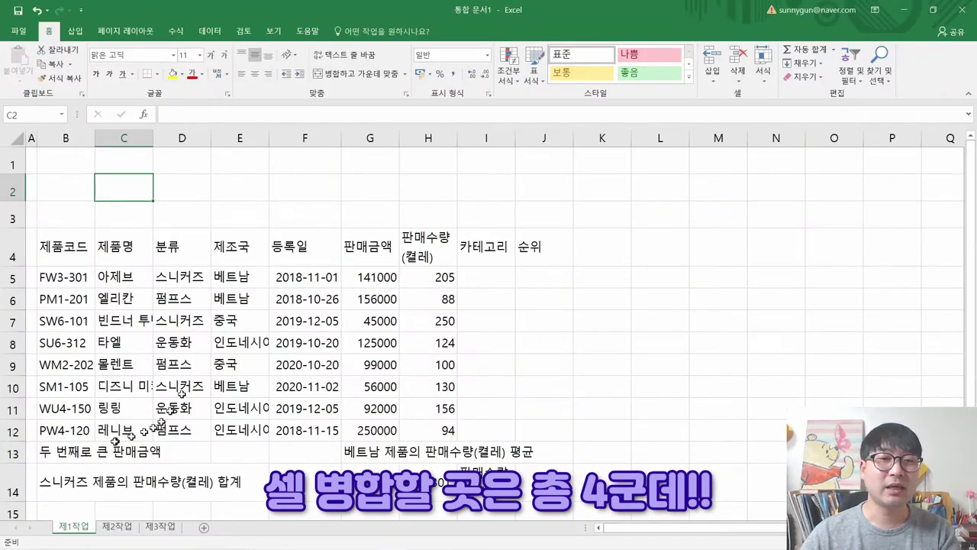
pyautogui.click(67, 452)
pyautogui.scroll(-1, 164, 414)
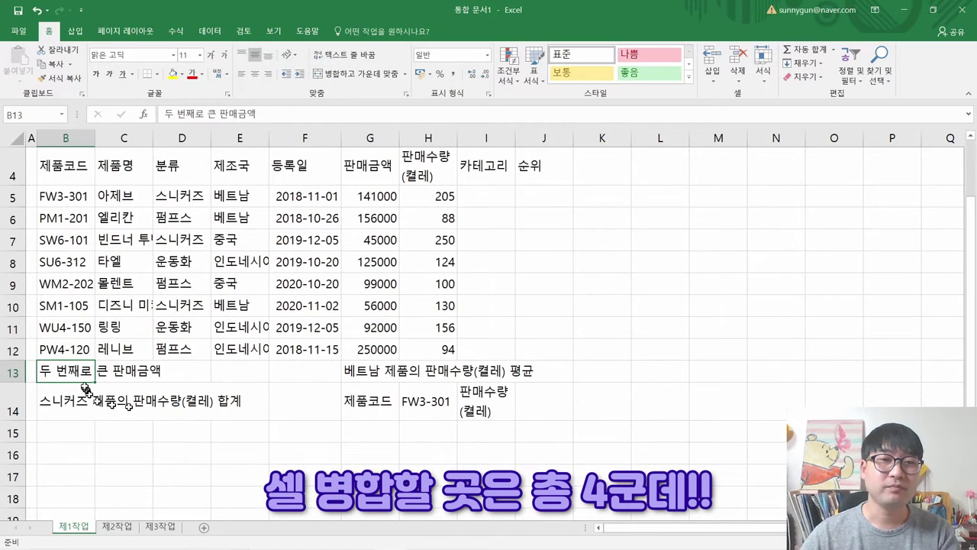
pyautogui.moveTo(73, 374); pyautogui.dragTo(164, 373)
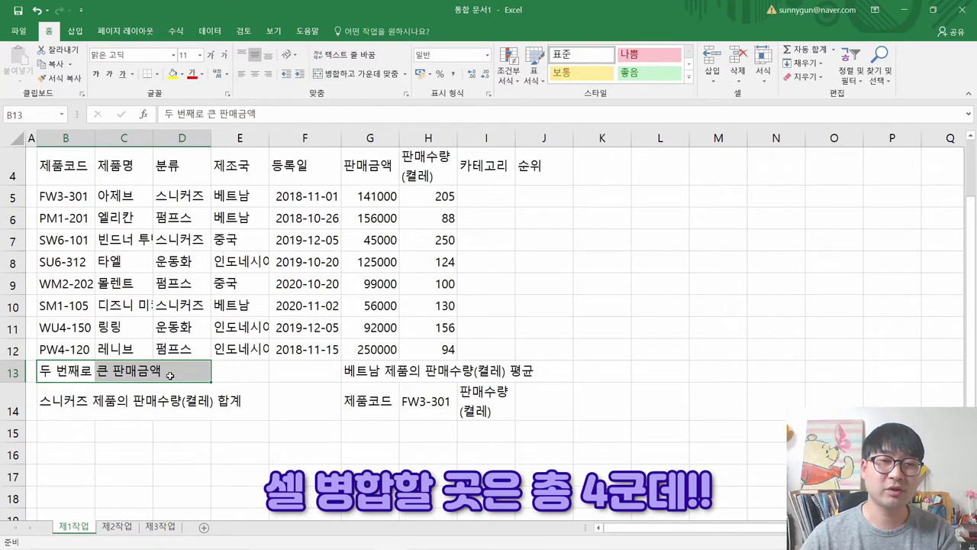
pyautogui.click(348, 80)
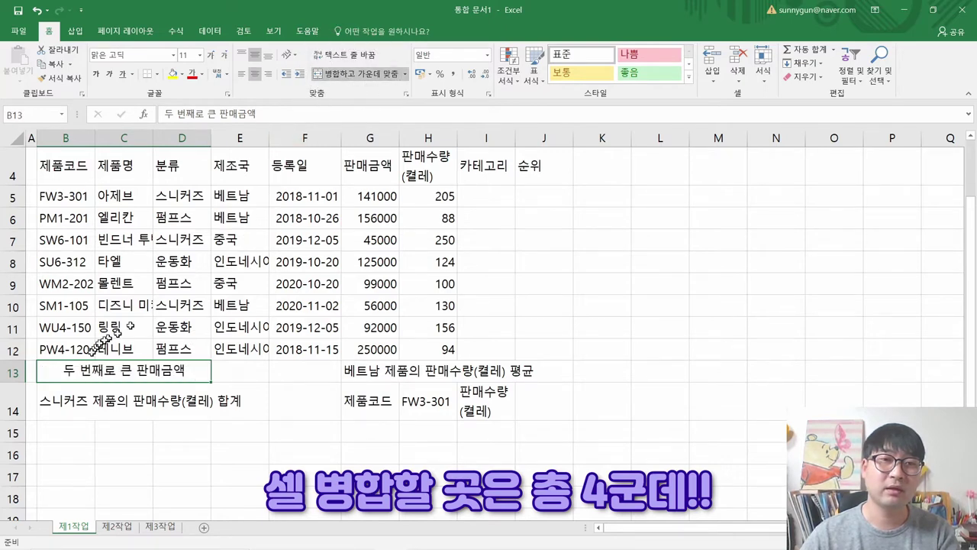
pyautogui.moveTo(74, 400); pyautogui.dragTo(193, 400)
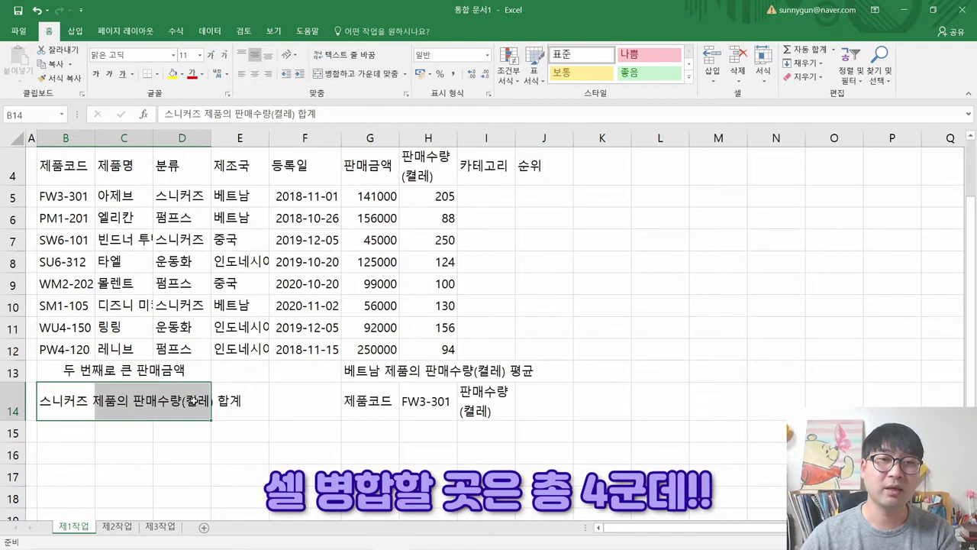
pyautogui.click(347, 80)
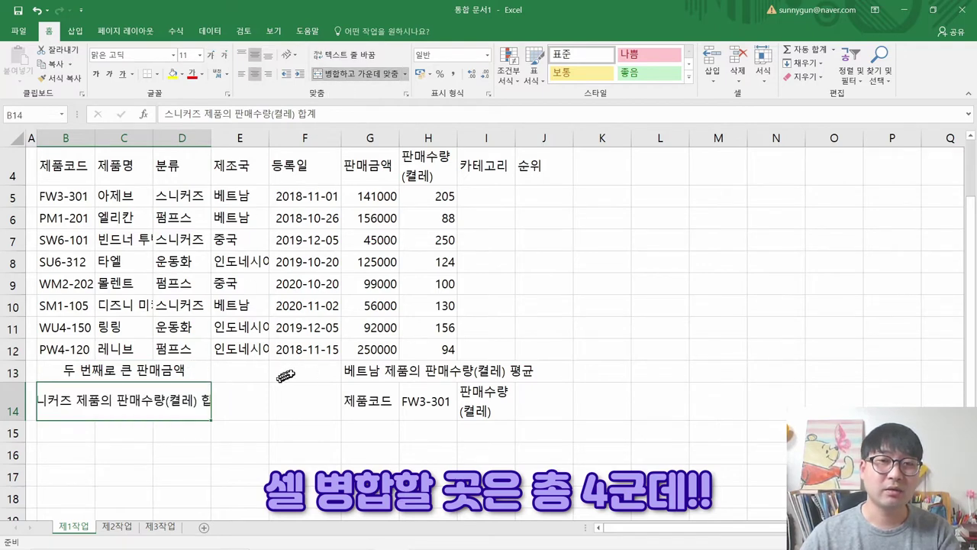
# Step: Merge and center cells F13:F14 and G13:I13
pyautogui.moveTo(283, 376); pyautogui.dragTo(287, 399)
pyautogui.click(356, 79)
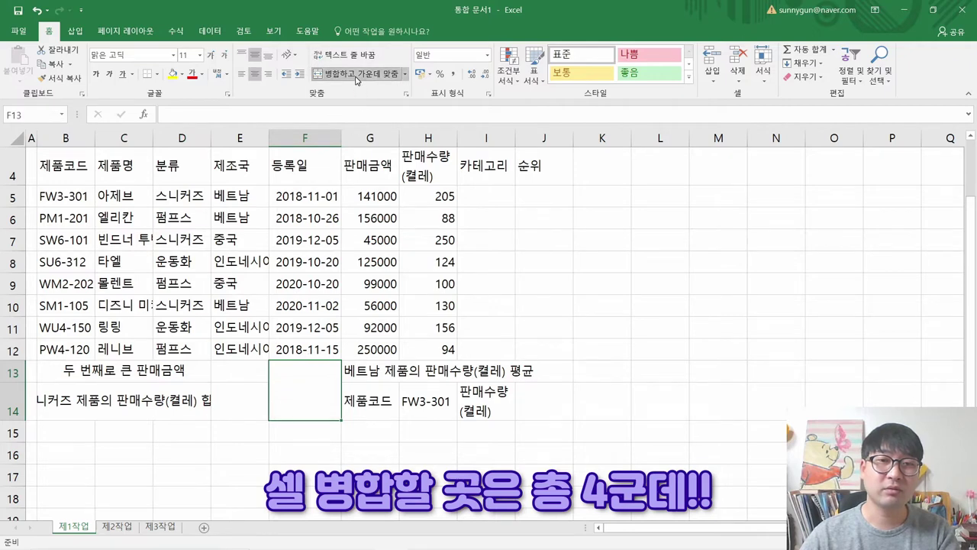
pyautogui.moveTo(373, 370); pyautogui.dragTo(488, 372)
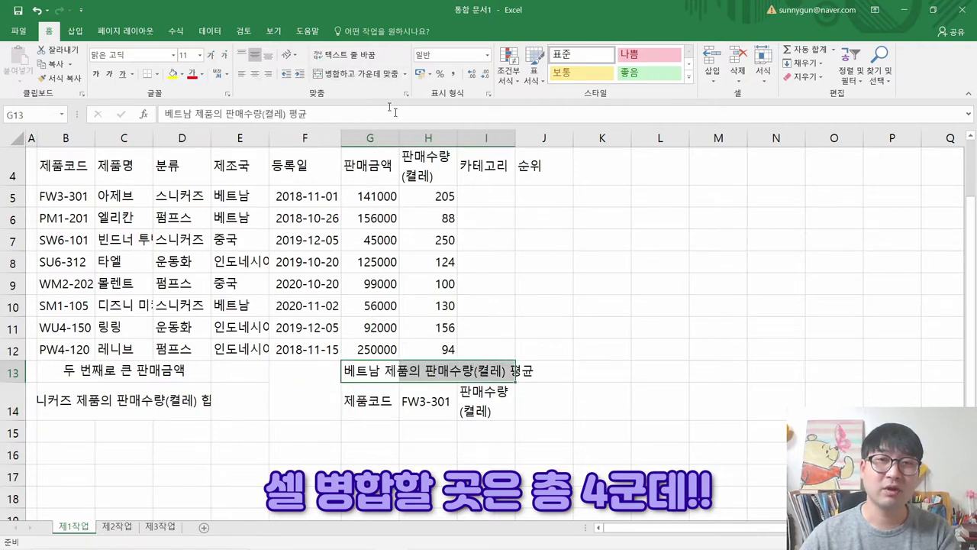
pyautogui.click(356, 73)
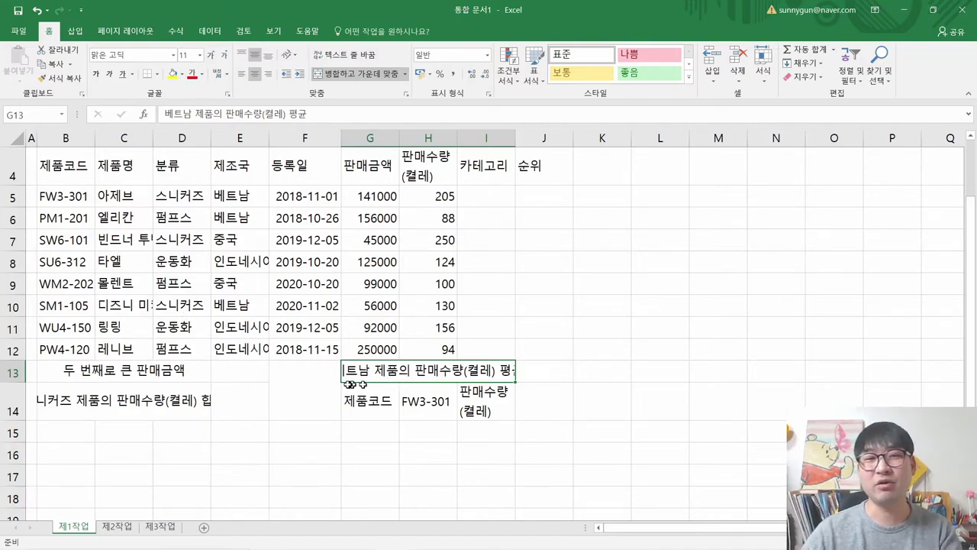
# Step: Compare the merged cells with the exam PDF and examine the border lines around its table
pyautogui.hotkey('alt', 'Tab')
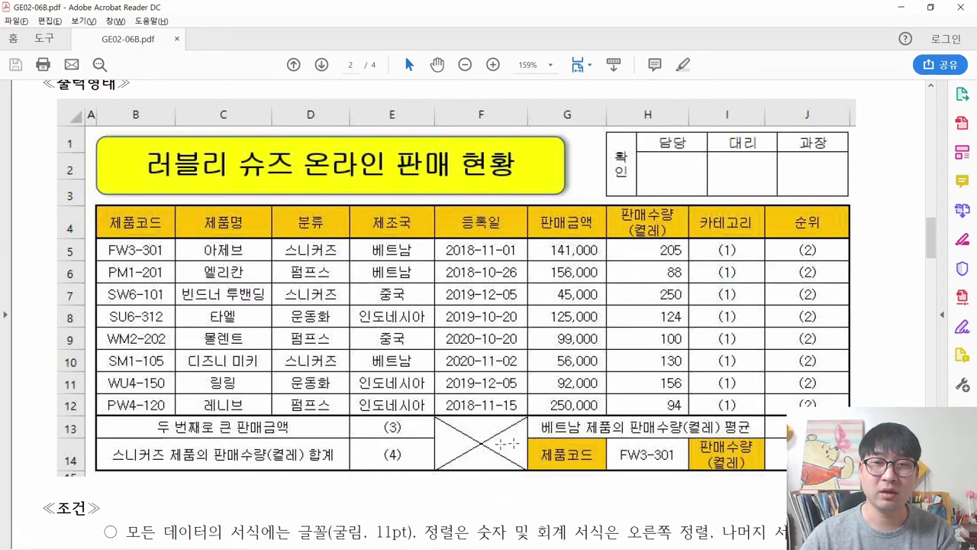
pyautogui.hotkey('alt', 'Tab')
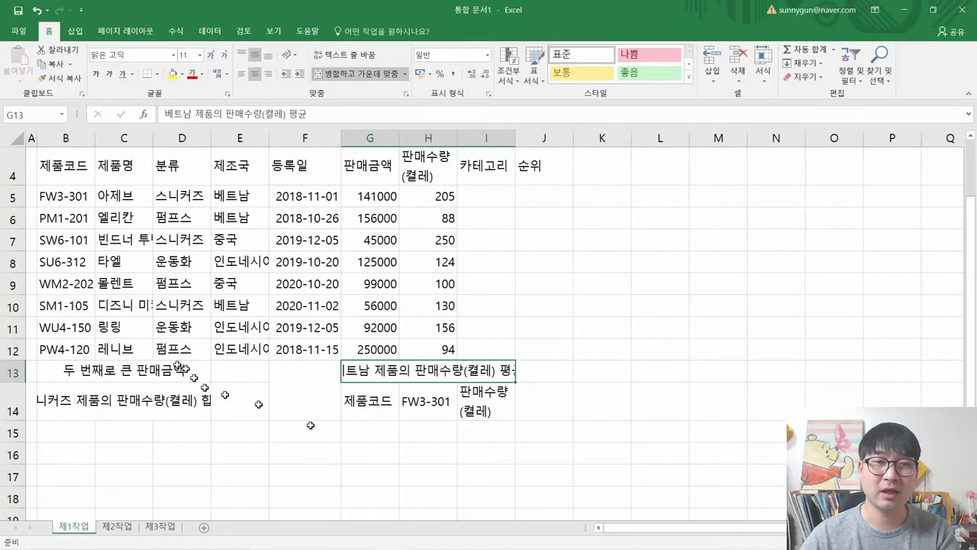
pyautogui.hotkey('alt', 'Tab')
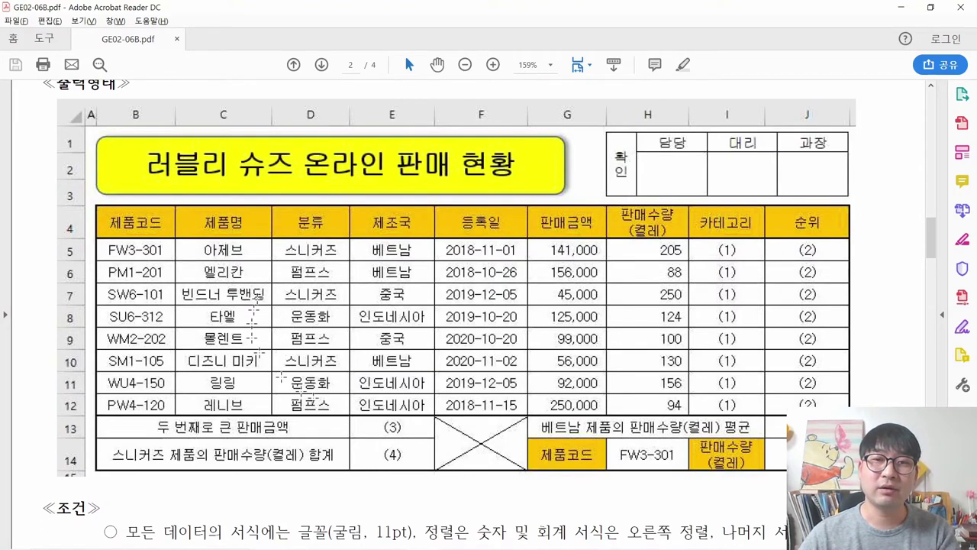
pyautogui.moveTo(337, 284); pyautogui.dragTo(830, 464)
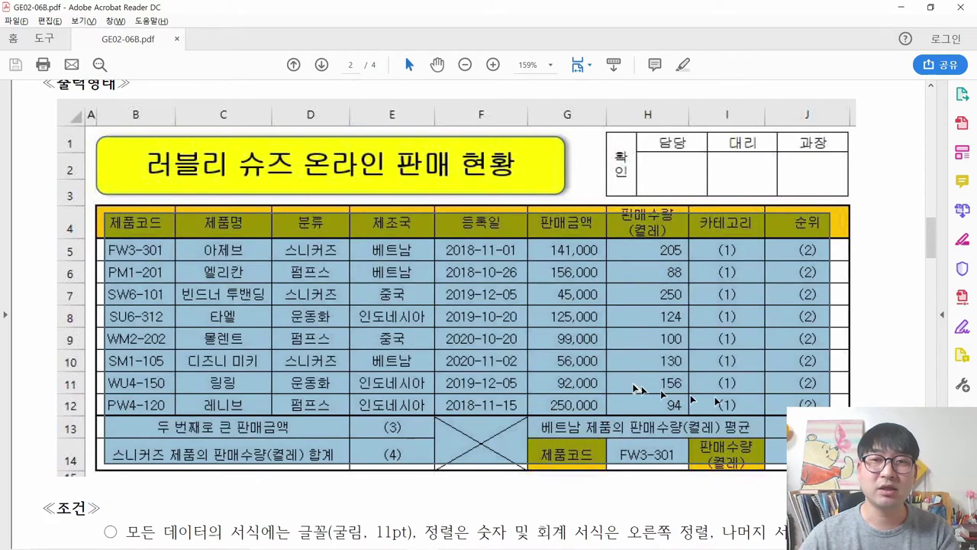
# Step: Hide the worksheet gridlines in Excel to compare the borderless table with the exam PDF, and show them again
pyautogui.hotkey('alt', 'Tab')
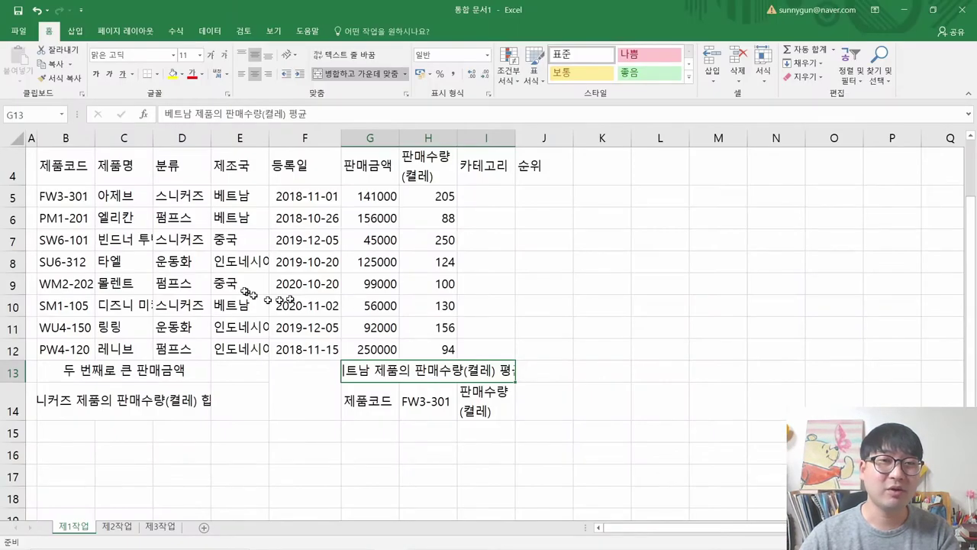
pyautogui.scroll(2, 265, 300)
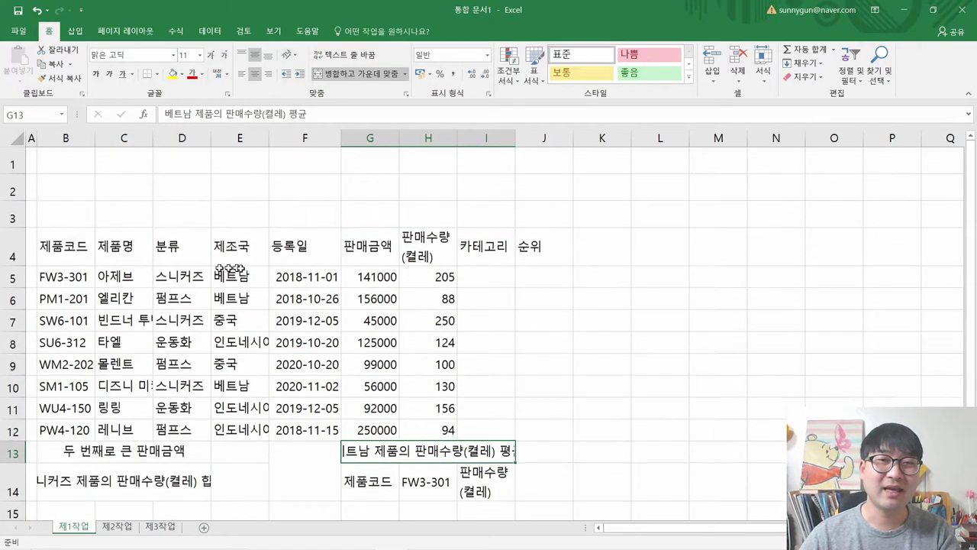
pyautogui.click(272, 31)
pyautogui.click(175, 74)
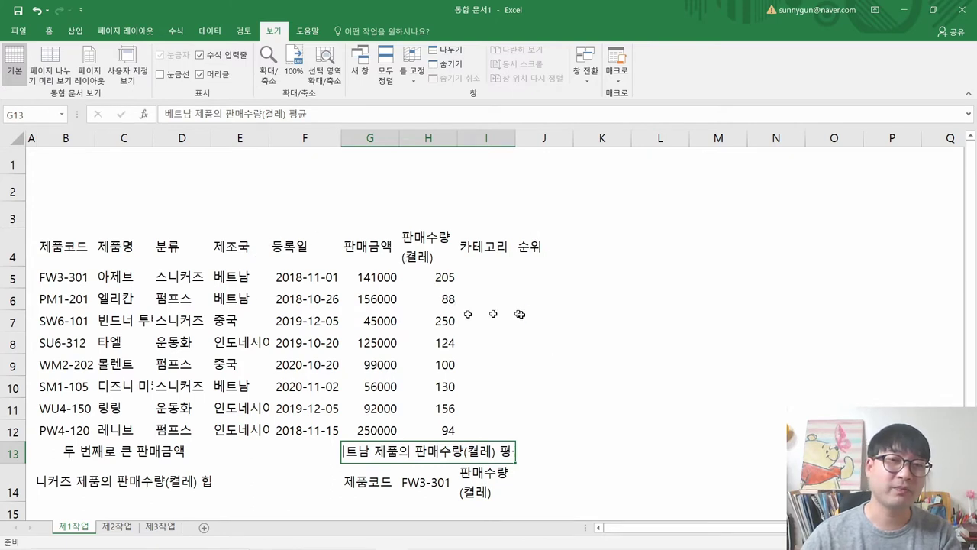
pyautogui.click(226, 221)
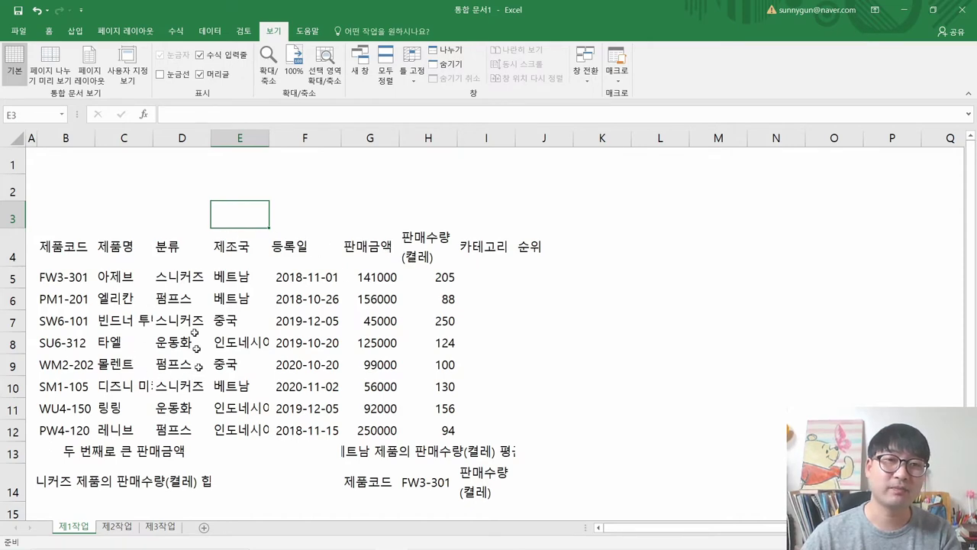
pyautogui.hotkey('alt', 'Tab')
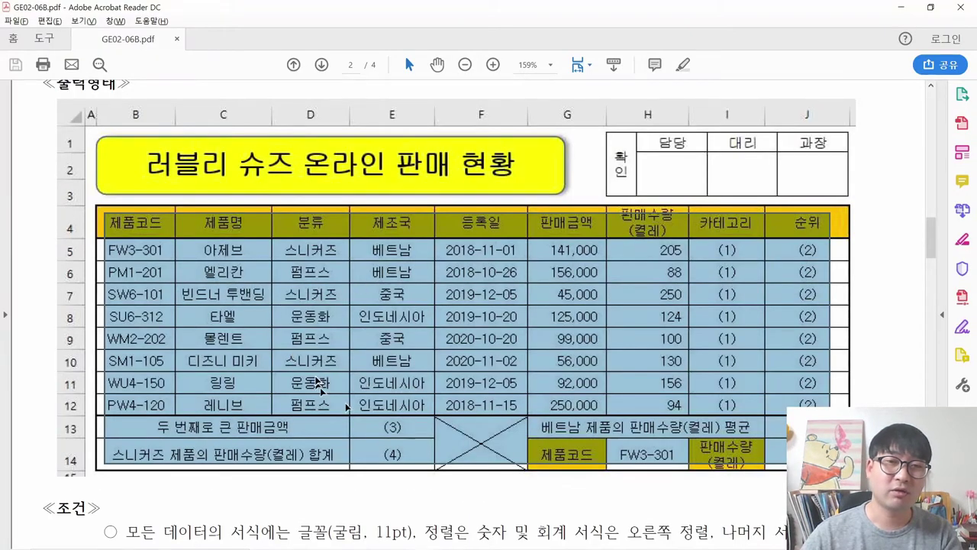
pyautogui.hotkey('alt', 'Tab')
pyautogui.click(172, 74)
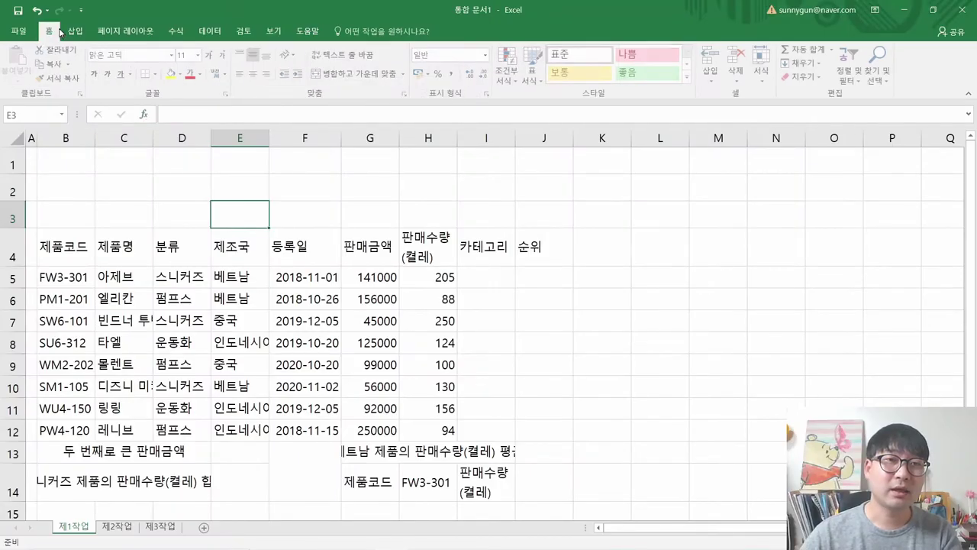
# Step: Examine the thick outlines, inner borders and diagonal cross of the ≪출력형태≫ table in the exam PDF
pyautogui.hotkey('alt', 'Tab')
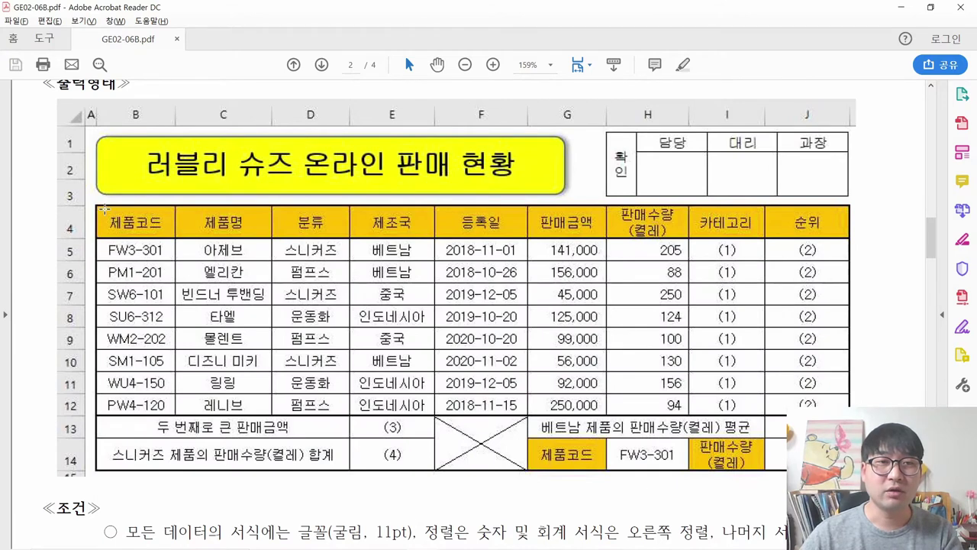
pyautogui.moveTo(104, 208); pyautogui.dragTo(832, 229)
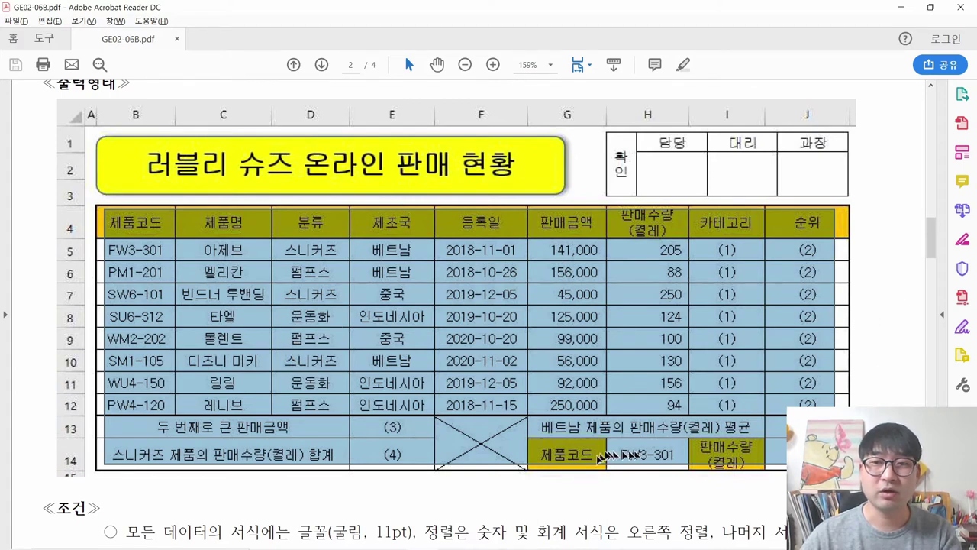
pyautogui.click(554, 441)
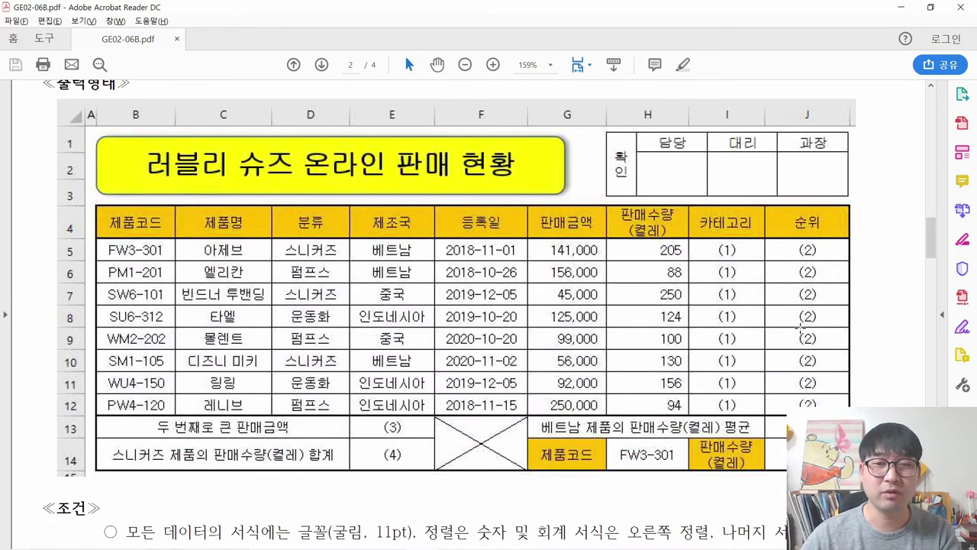
pyautogui.moveTo(143, 261); pyautogui.dragTo(802, 402)
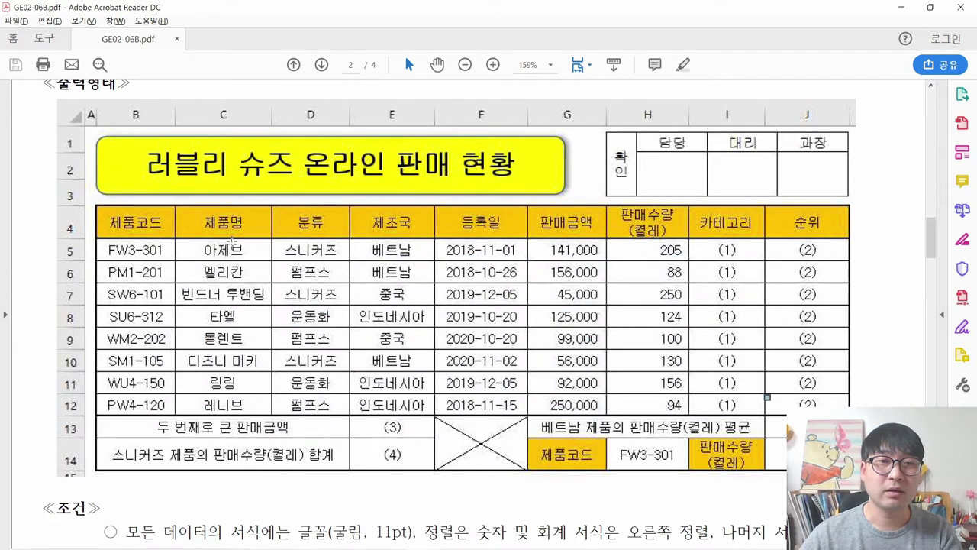
pyautogui.moveTo(131, 252); pyautogui.dragTo(782, 402)
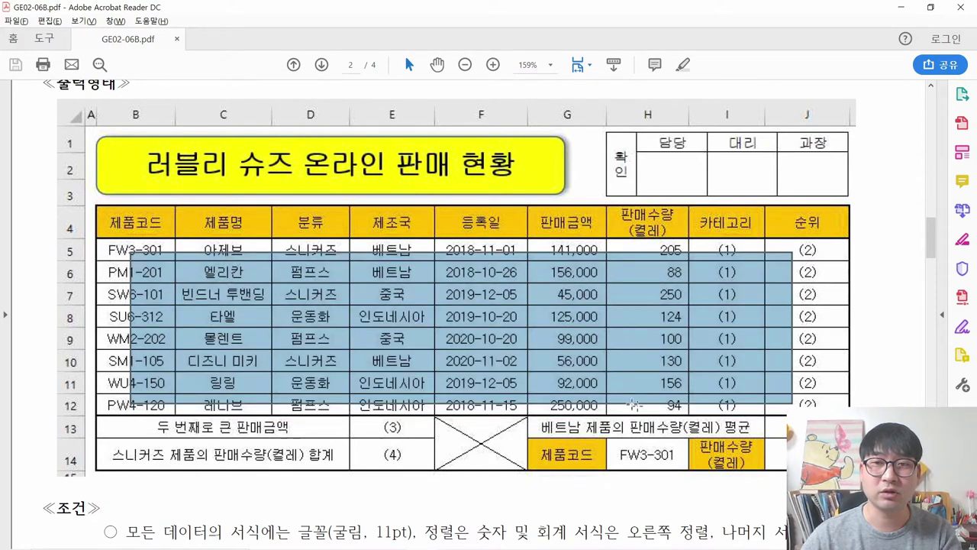
pyautogui.moveTo(447, 423); pyautogui.dragTo(511, 461)
pyautogui.click(441, 338)
pyautogui.click(441, 348)
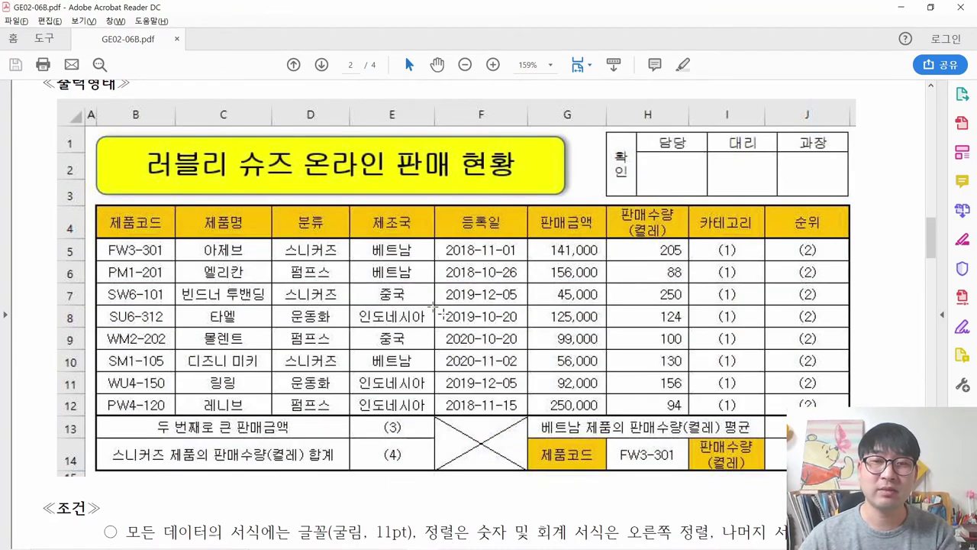
# Step: Switch to Excel and apply all borders to the table range B4:J14 on the 제1작업 sheet
pyautogui.hotkey('alt', 'Tab')
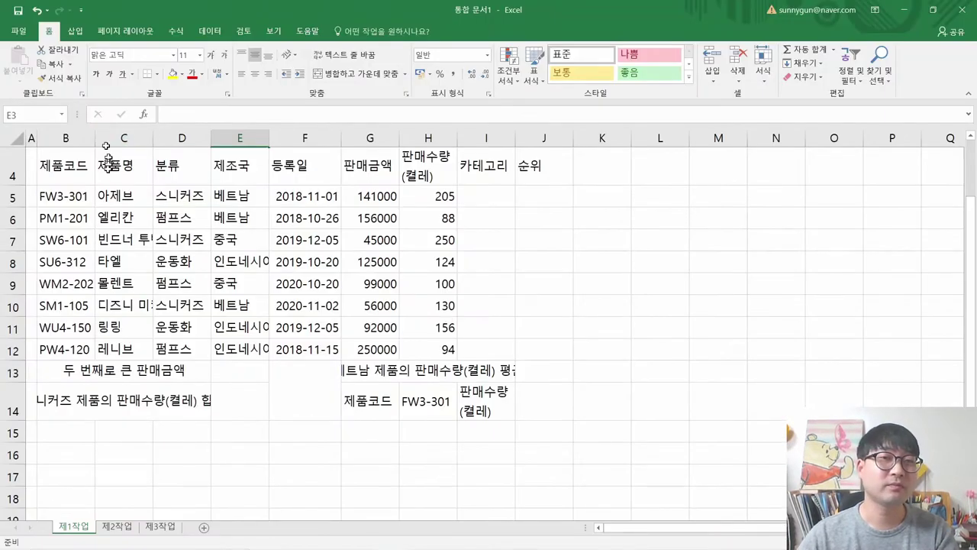
pyautogui.click(128, 218)
pyautogui.scroll(1, 147, 241)
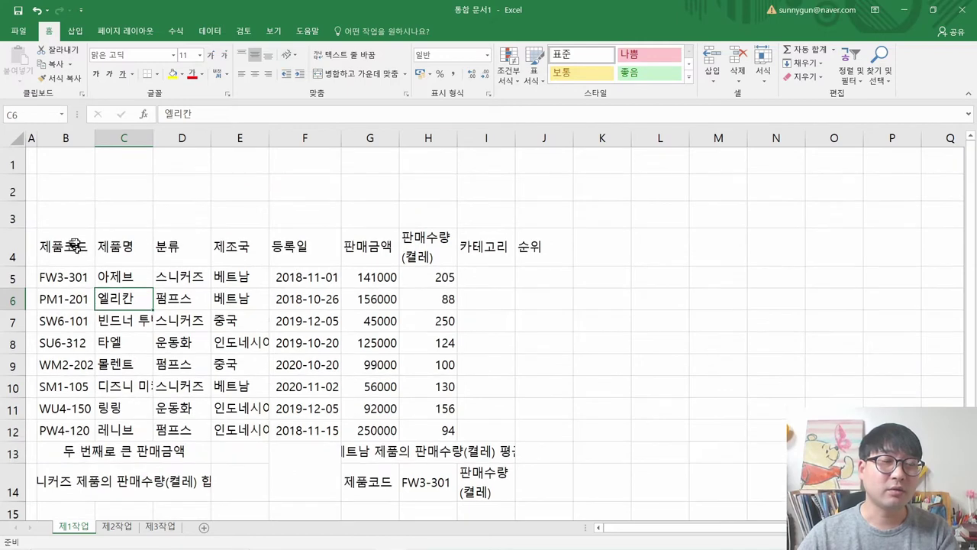
pyautogui.scroll(-1, 84, 248)
pyautogui.moveTo(69, 233); pyautogui.dragTo(464, 425)
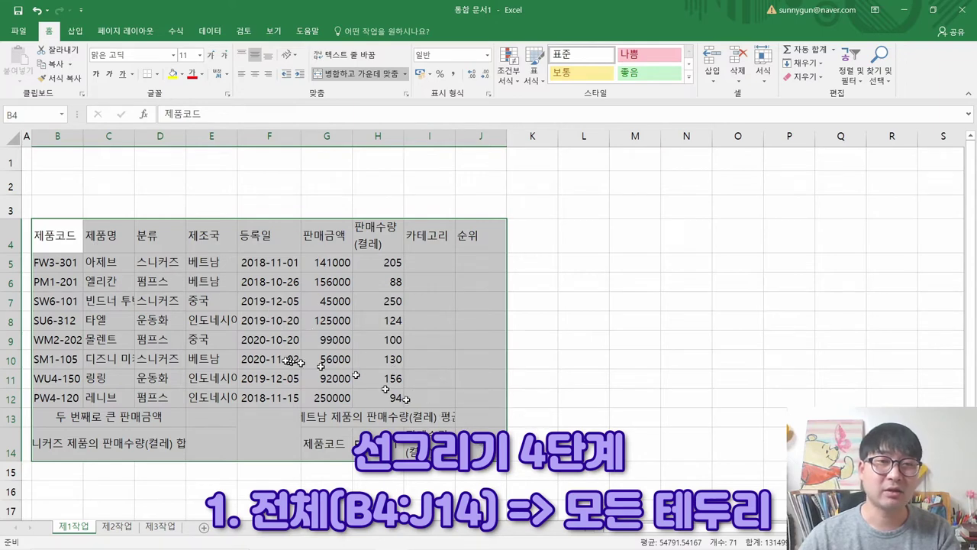
pyautogui.click(158, 74)
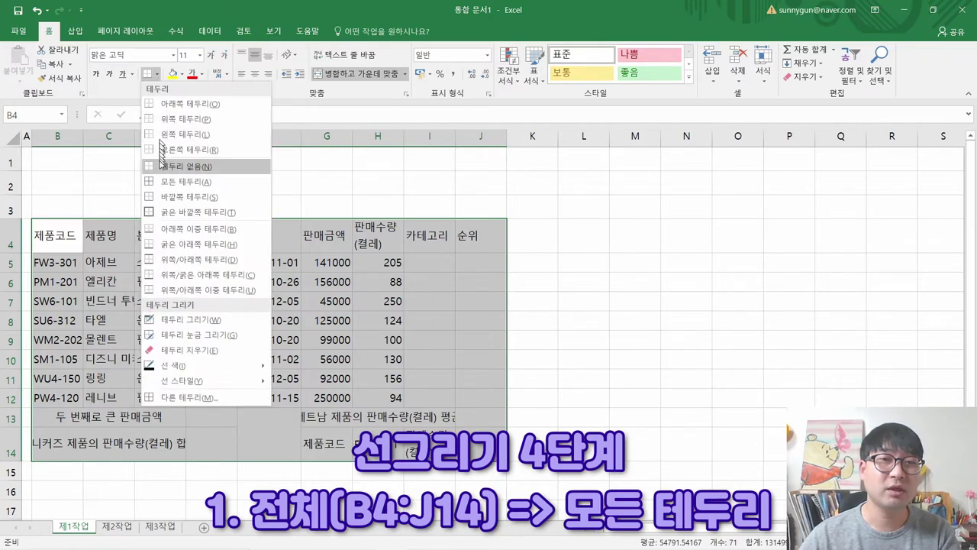
pyautogui.click(194, 185)
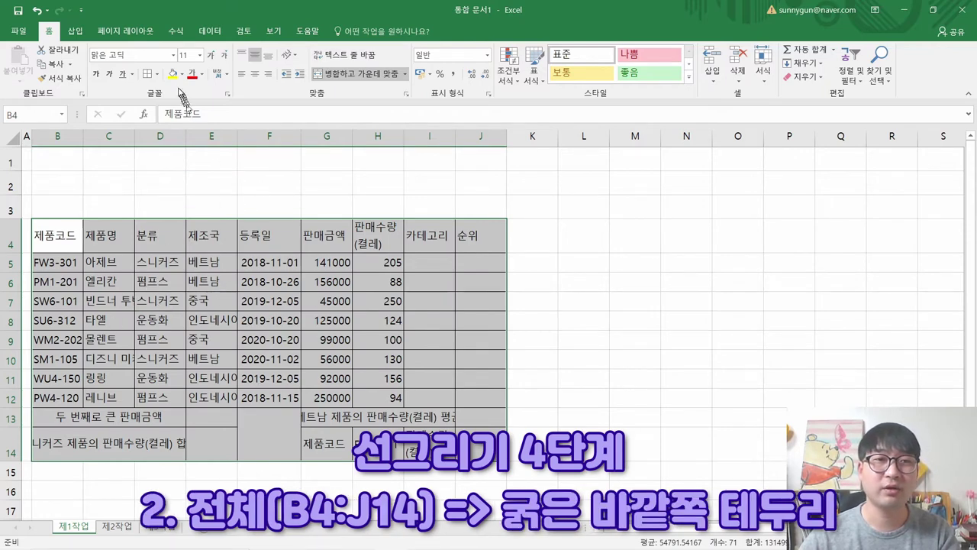
# Step: Add a thick outside border around the whole table range B4:J14
pyautogui.click(156, 75)
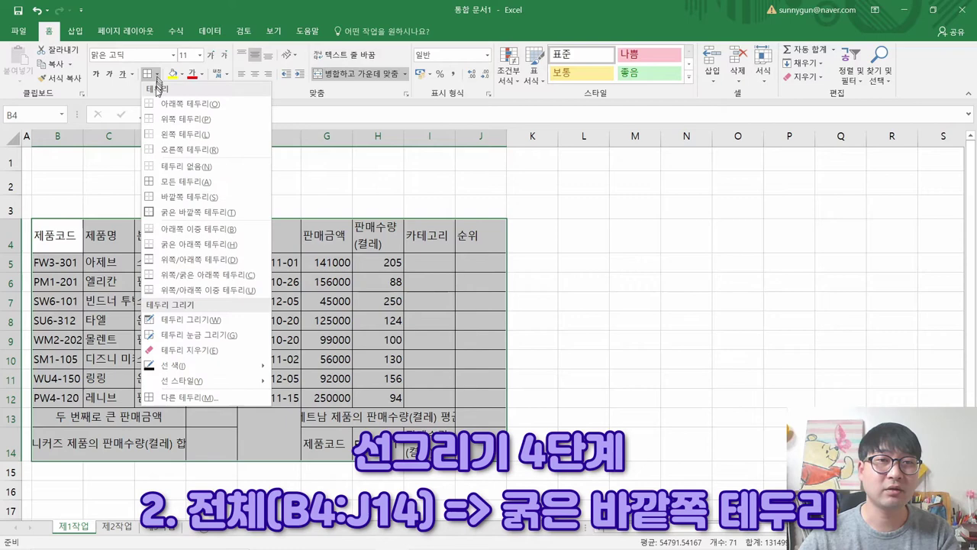
pyautogui.click(186, 214)
pyautogui.click(219, 284)
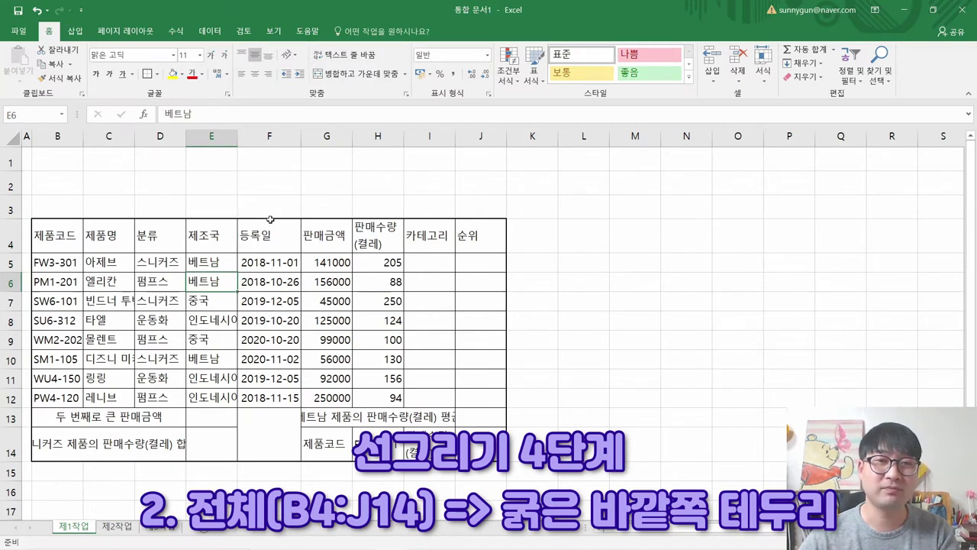
# Step: Check the inner data block's outline in the exam PDF and apply a thick outside border to B5:J12 in Excel
pyautogui.hotkey('alt', 'Tab')
pyautogui.moveTo(114, 213); pyautogui.dragTo(815, 458)
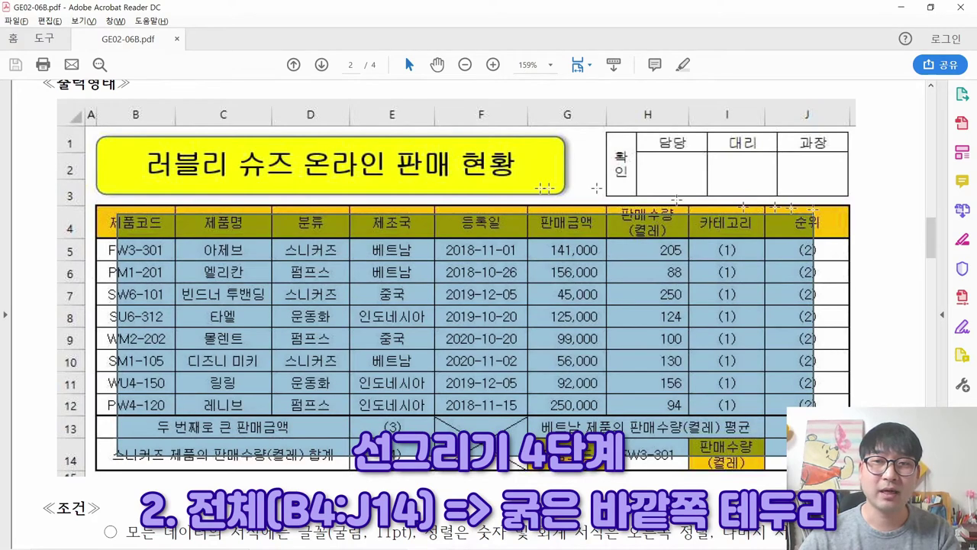
pyautogui.click(419, 322)
pyautogui.moveTo(122, 250); pyautogui.dragTo(796, 406)
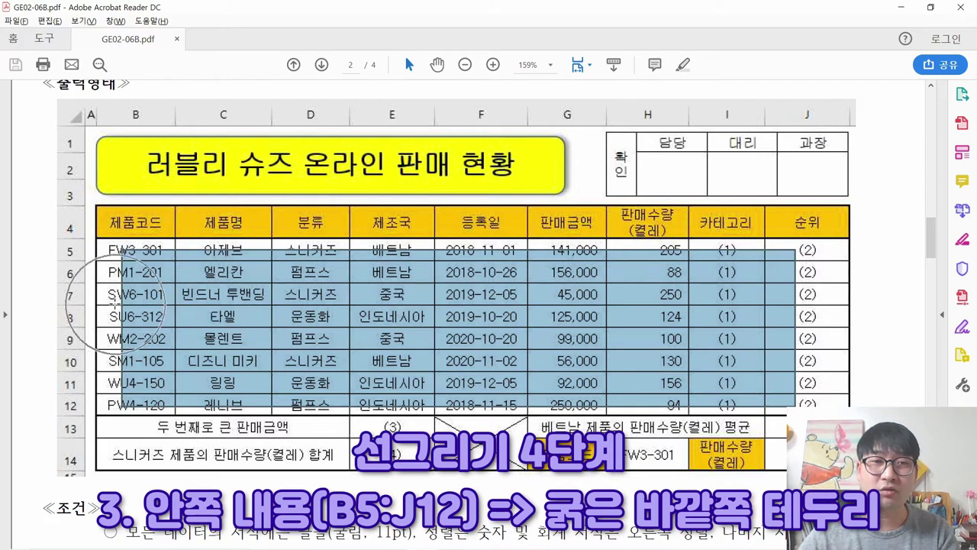
pyautogui.hotkey('alt', 'Tab')
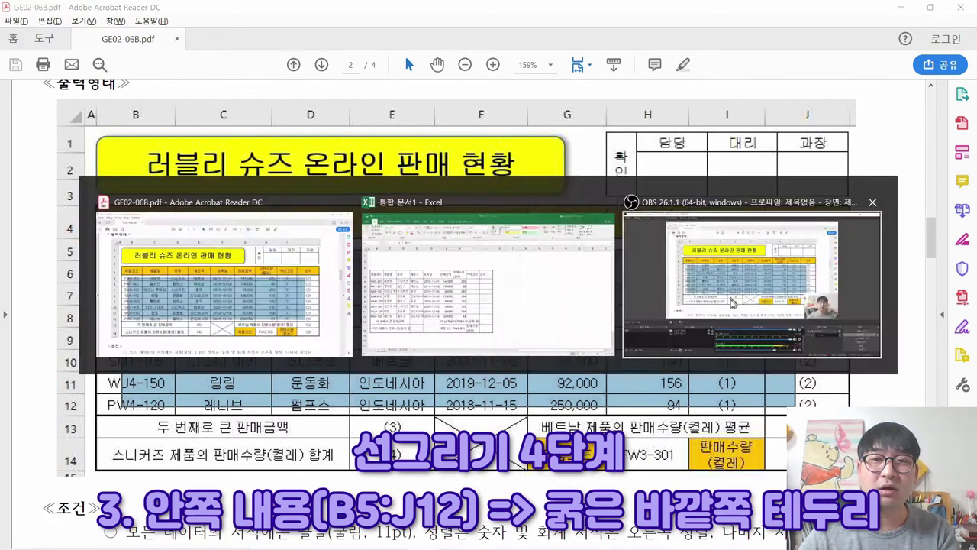
pyautogui.moveTo(42, 260); pyautogui.dragTo(498, 391)
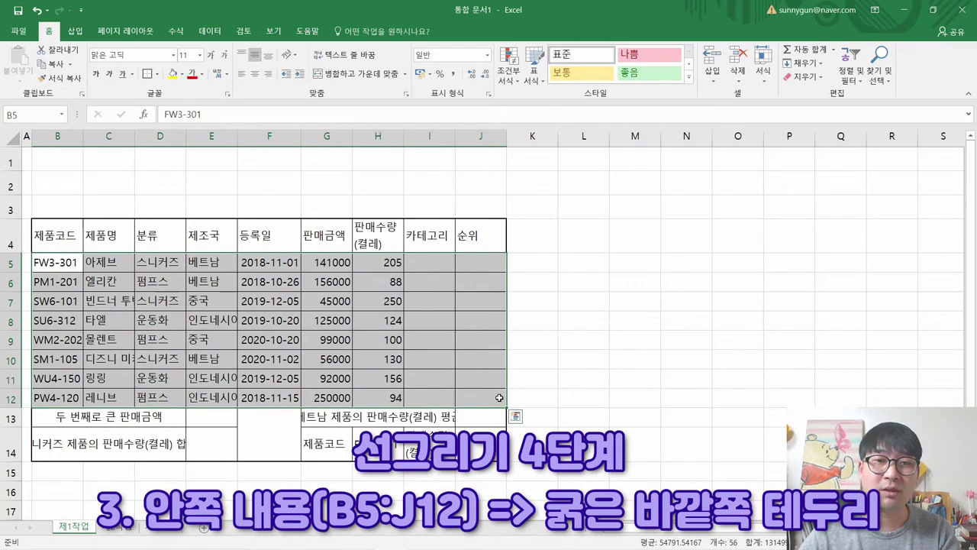
pyautogui.click(157, 74)
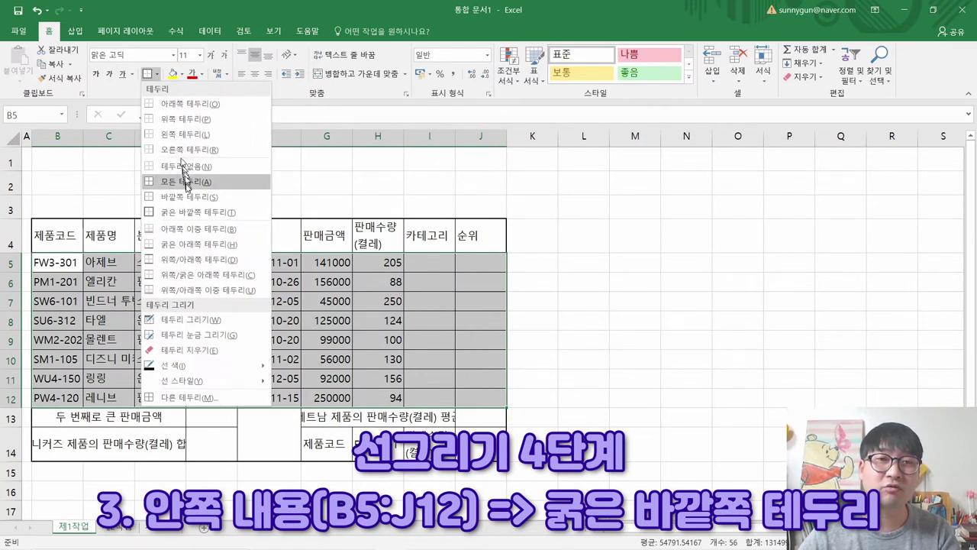
pyautogui.click(187, 213)
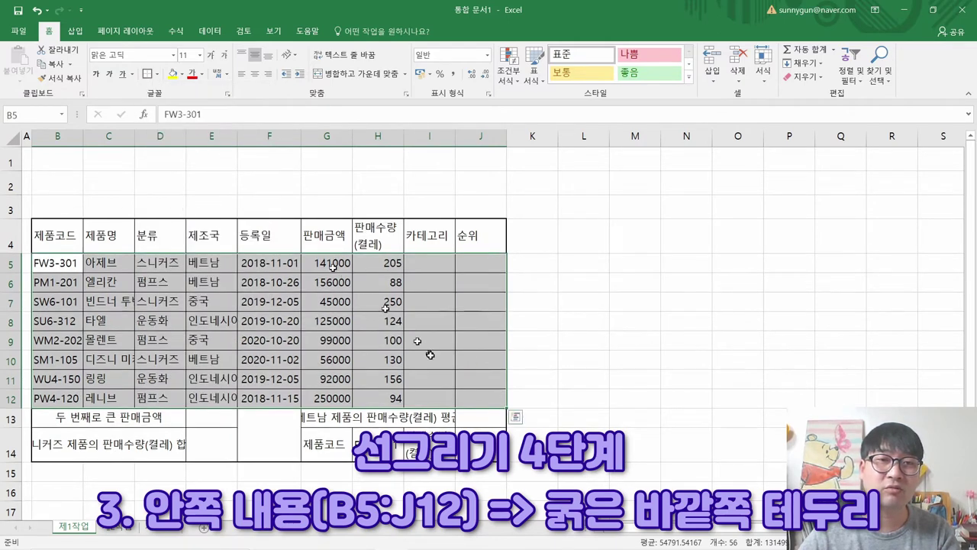
pyautogui.click(386, 321)
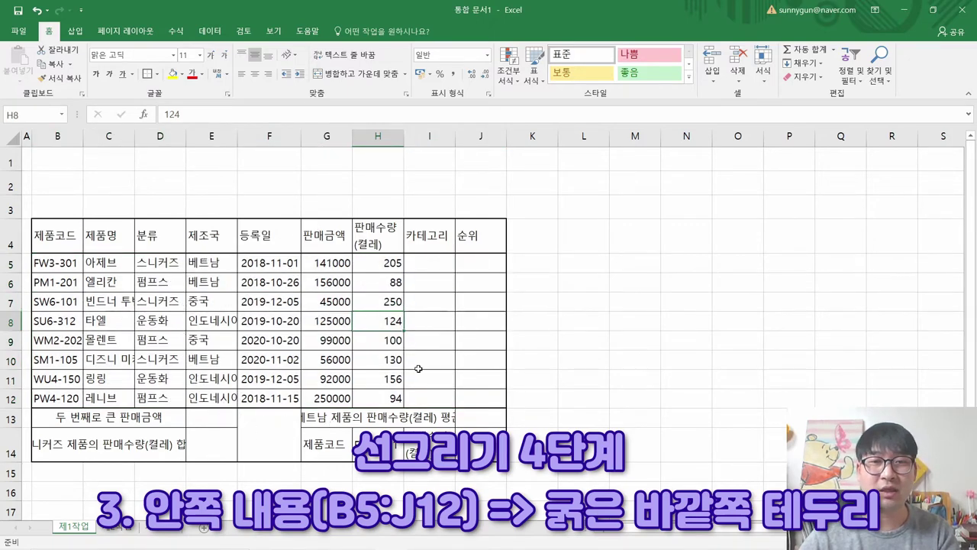
# Step: Check the crossed cell in the exam PDF and add both diagonal borders to merged cell F13:F14 in Excel
pyautogui.hotkey('alt', 'Tab')
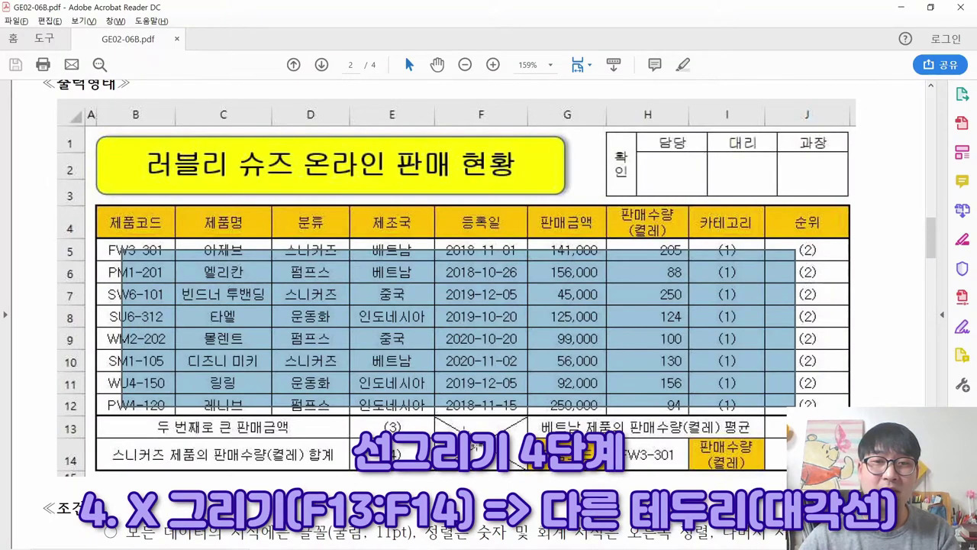
pyautogui.click(477, 447)
pyautogui.hotkey('alt', 'Tab')
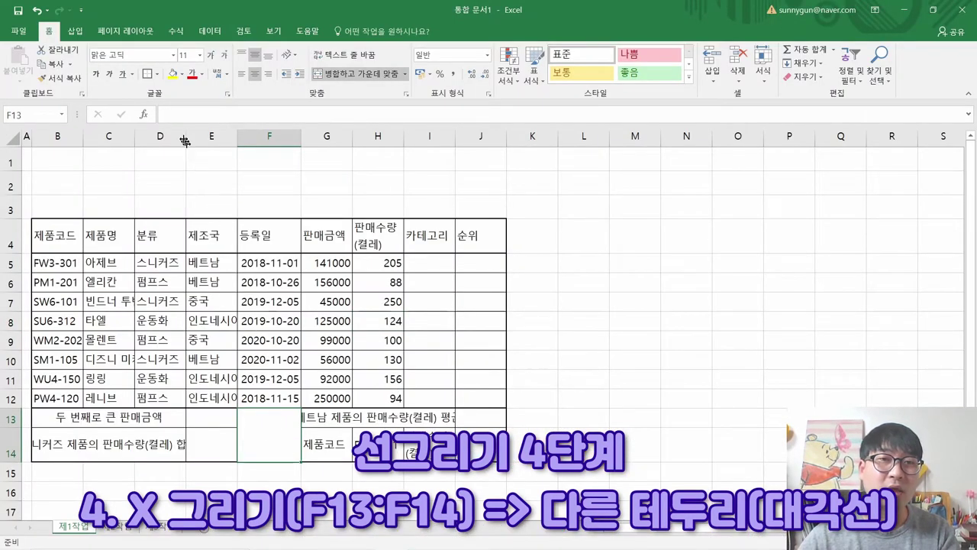
pyautogui.click(157, 74)
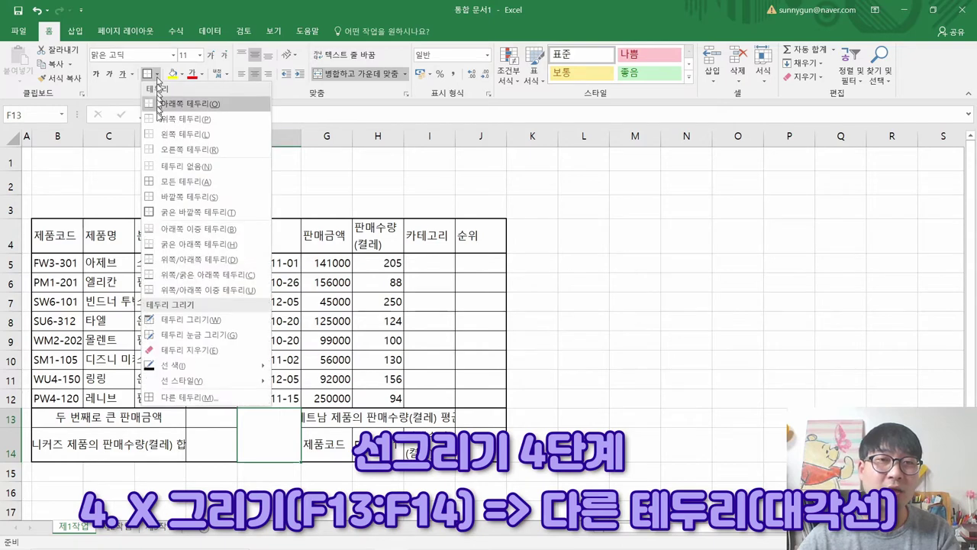
pyautogui.click(185, 397)
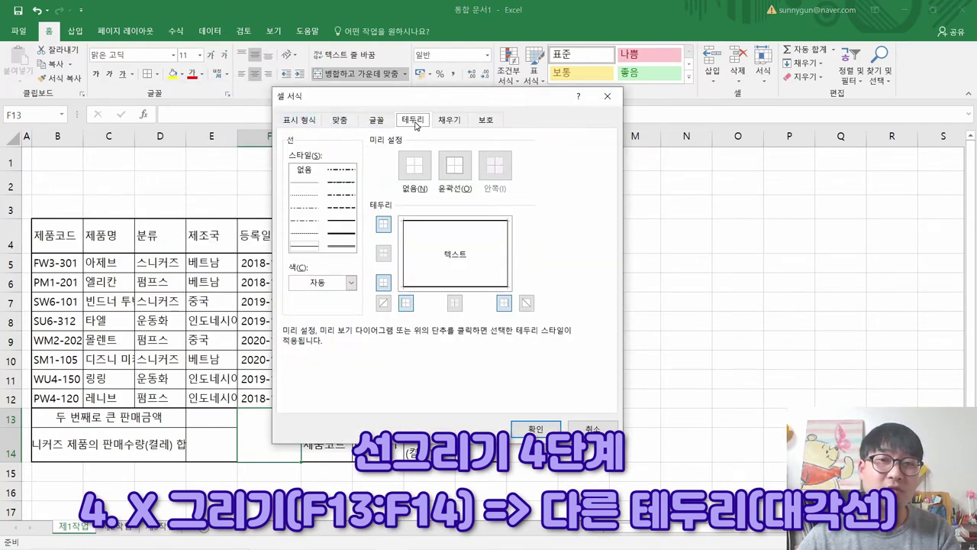
pyautogui.click(383, 303)
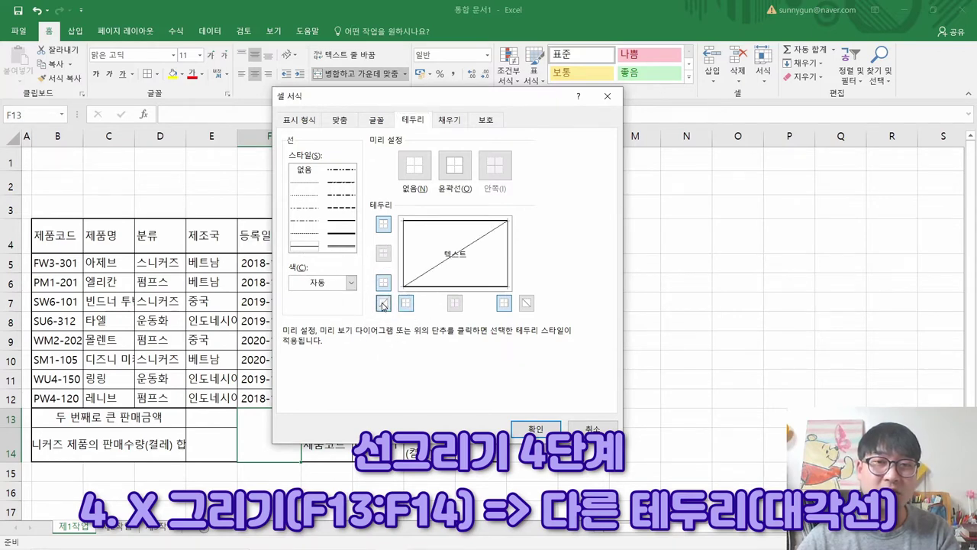
pyautogui.click(526, 303)
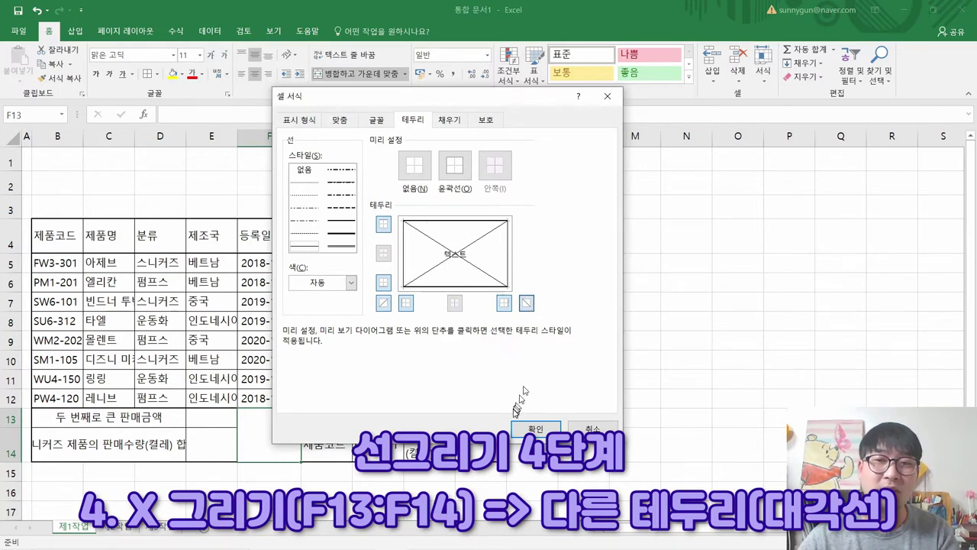
pyautogui.click(532, 427)
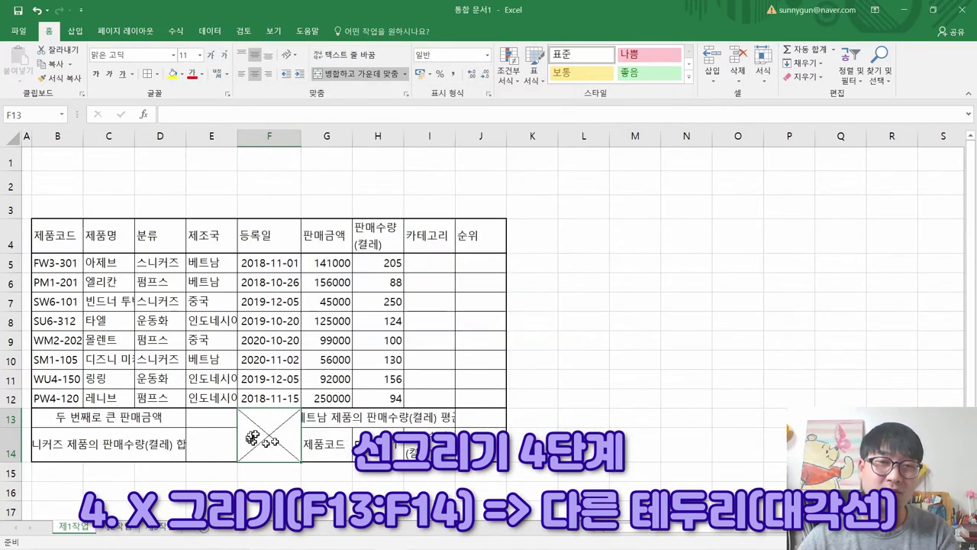
# Step: Compare the diagonal cross, columns B to J and the cut-off text in the Excel table with the exam PDF
pyautogui.hotkey('alt', 'Tab')
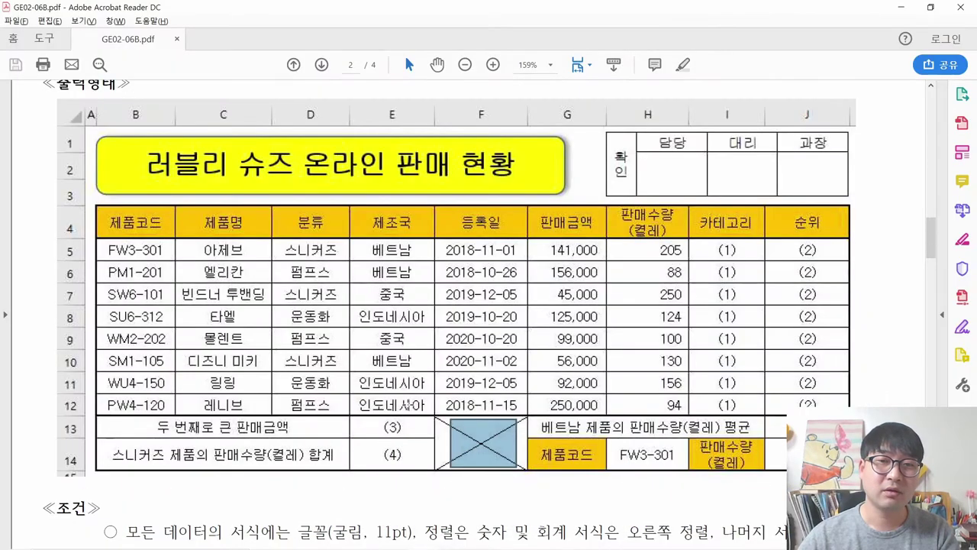
pyautogui.click(481, 446)
pyautogui.moveTo(435, 418); pyautogui.dragTo(461, 432)
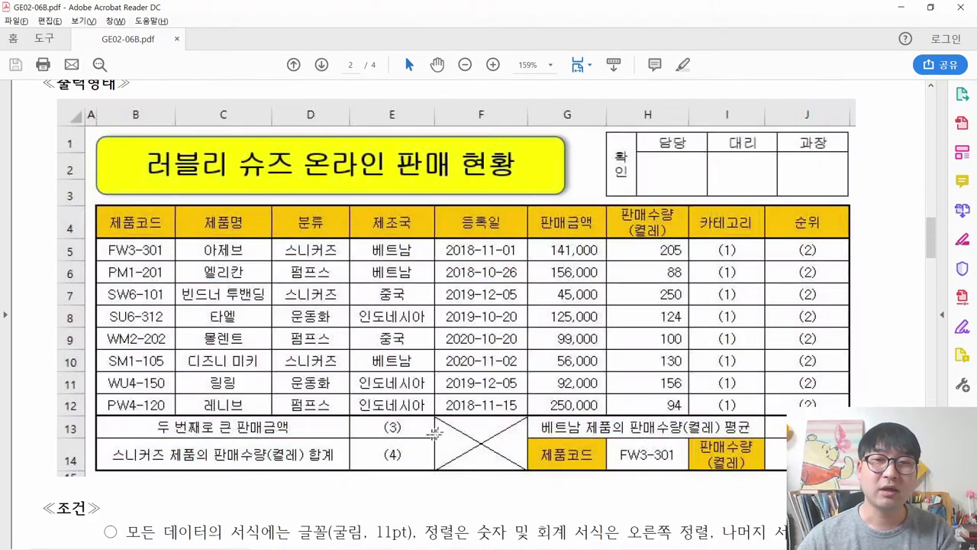
pyautogui.hotkey('alt', 'Tab')
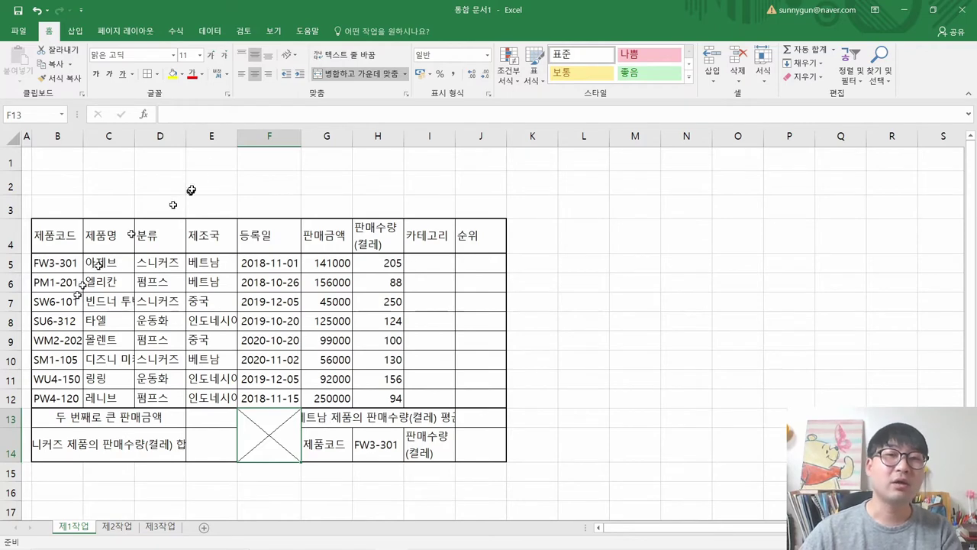
pyautogui.moveTo(53, 129); pyautogui.dragTo(484, 136)
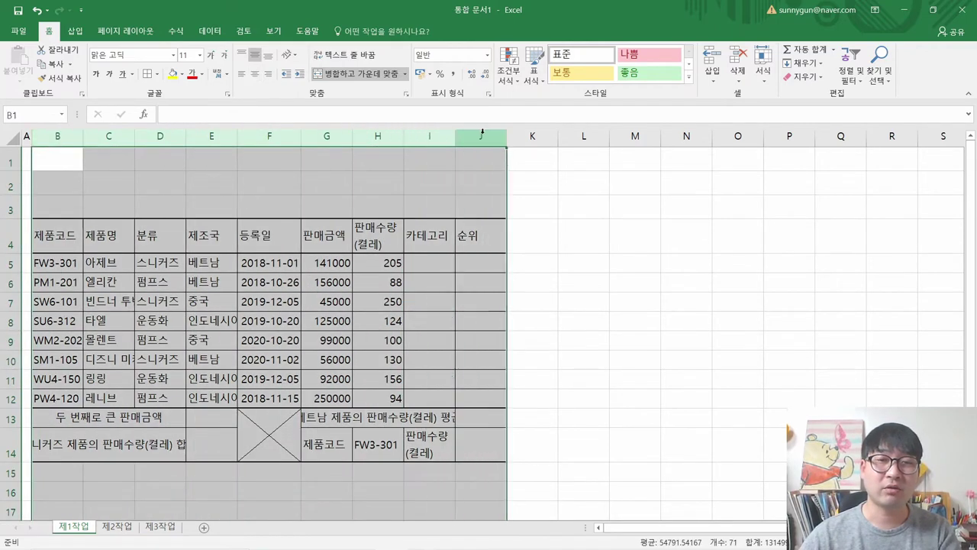
pyautogui.click(165, 336)
pyautogui.hotkey('alt', 'Tab')
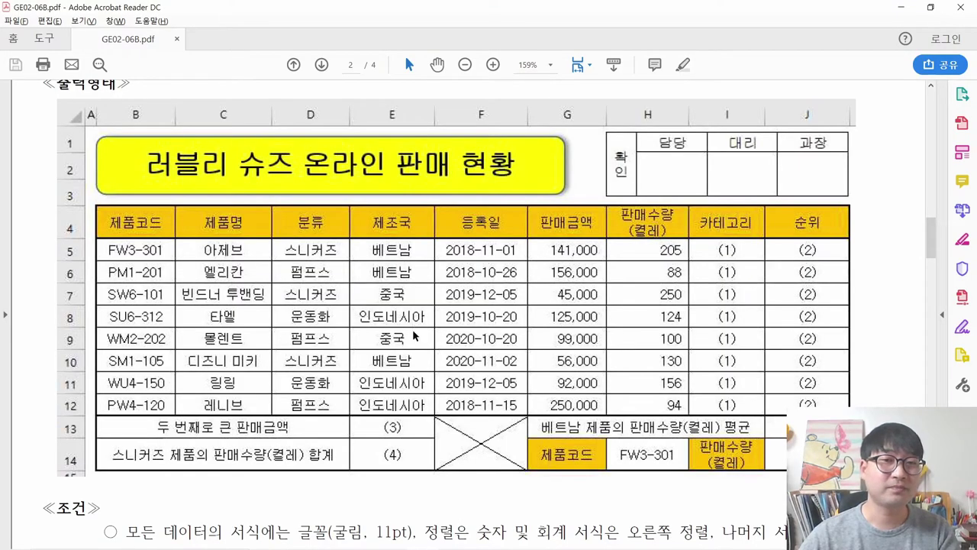
pyautogui.hotkey('alt', 'Tab')
pyautogui.click(107, 448)
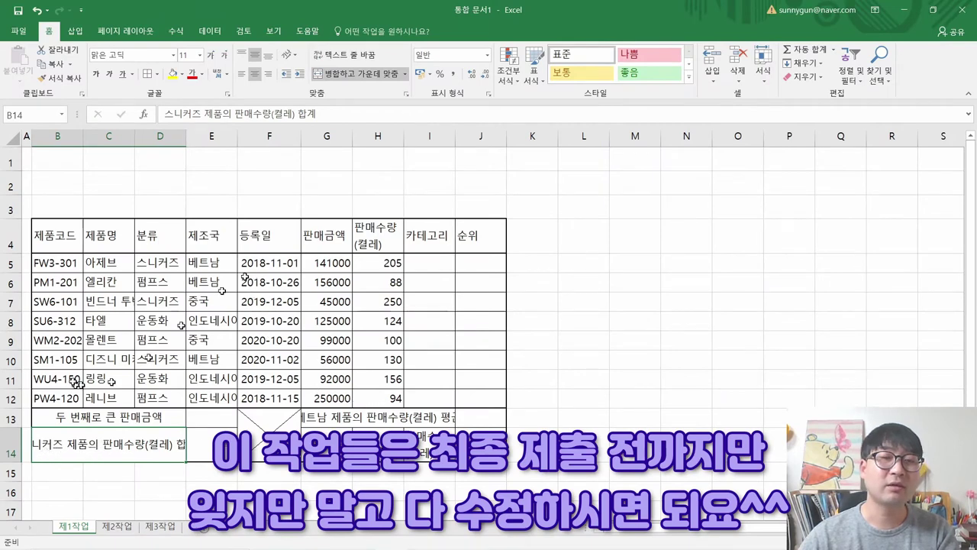
pyautogui.hotkey('alt', 'Tab')
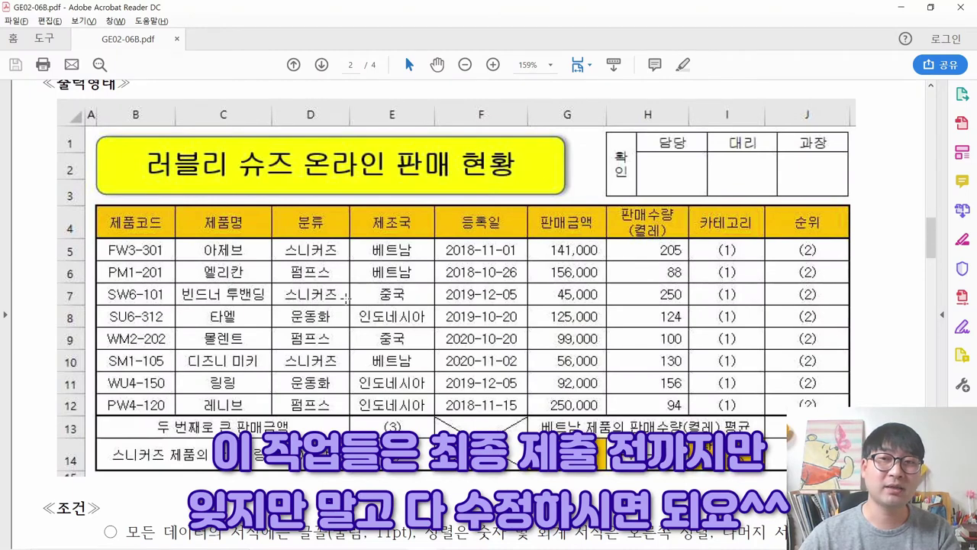
pyautogui.hotkey('alt', 'Tab')
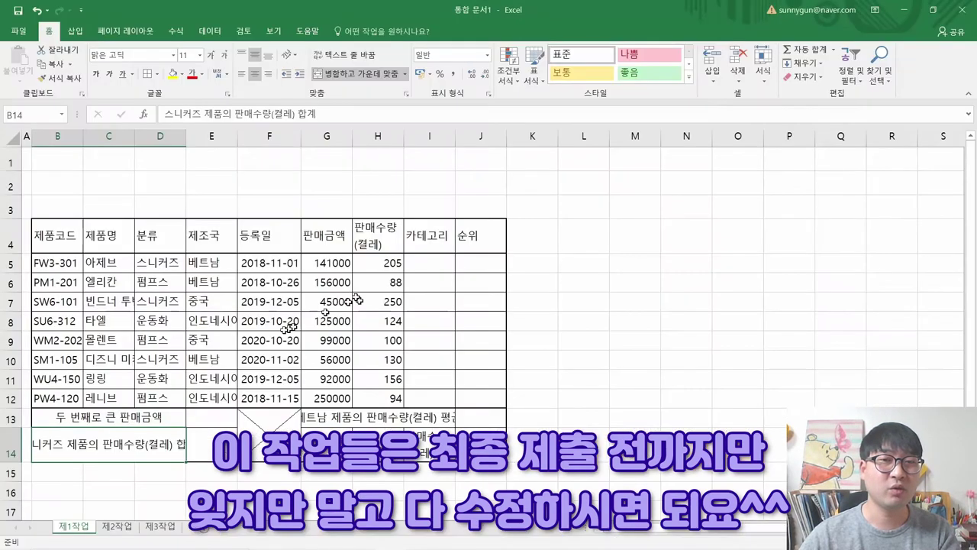
# Step: Switch to the exam PDF and highlight the ≪조건≫ font requirement for all data, 굴림 at 11pt
pyautogui.hotkey('alt', 'Tab')
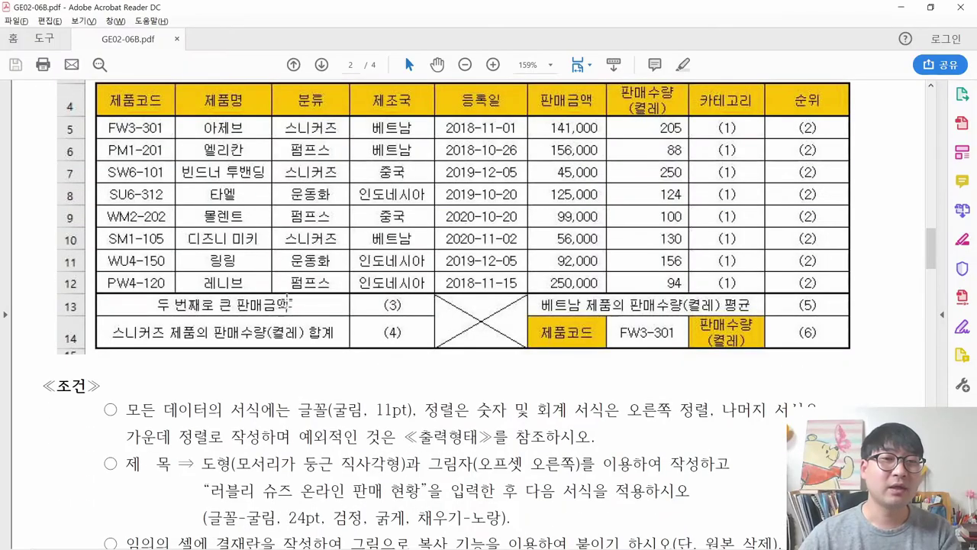
pyautogui.scroll(-3, 288, 287)
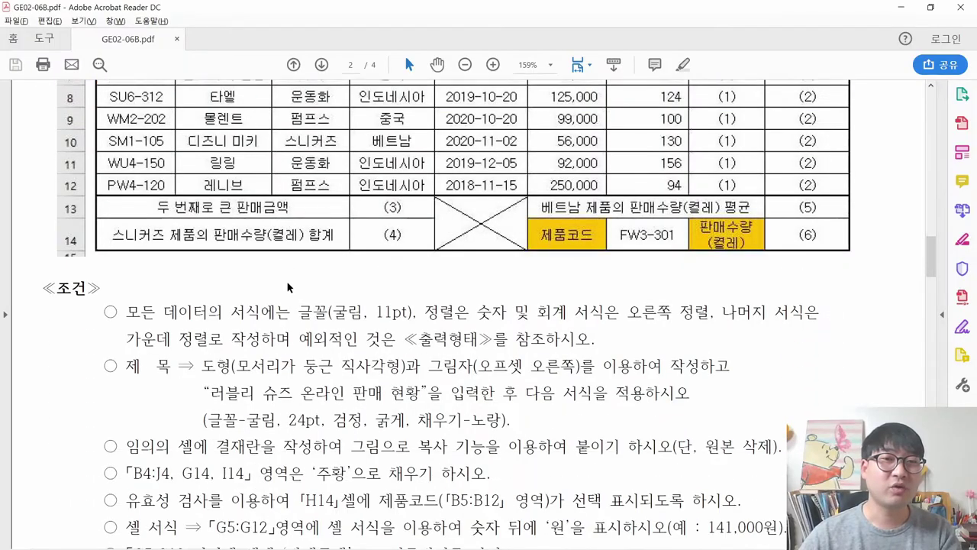
pyautogui.scroll(-2, 287, 280)
pyautogui.moveTo(126, 262); pyautogui.dragTo(419, 267)
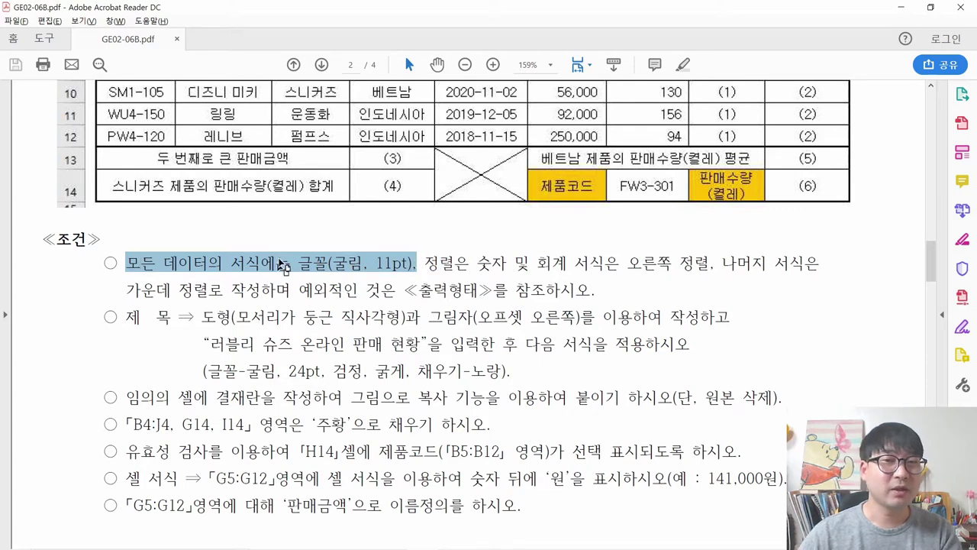
# Step: Return to Excel and set the font of every cell on the 제1작업 sheet to 굴림
pyautogui.hotkey('alt', 'Tab')
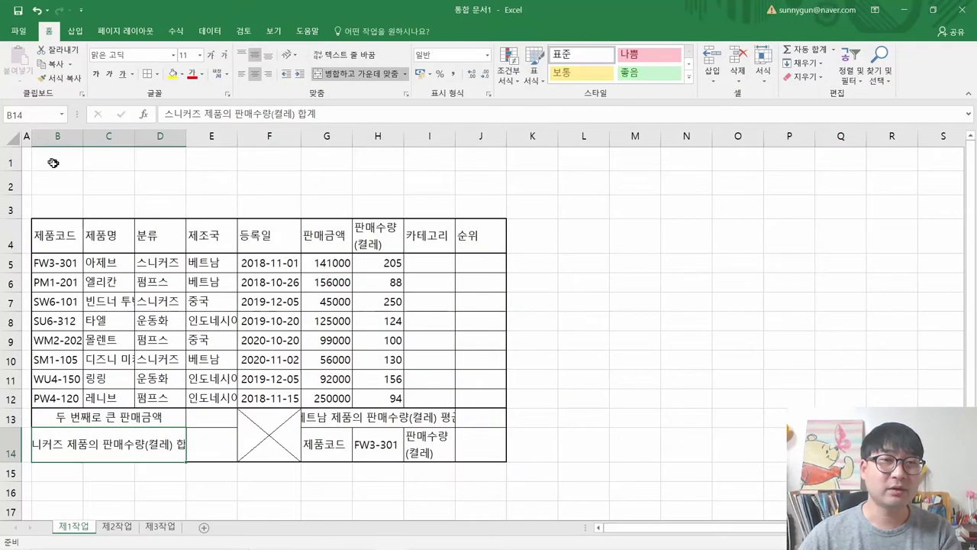
pyautogui.moveTo(53, 225)
pyautogui.mouseDown()
pyautogui.moveTo(451, 358)
pyautogui.moveTo(481, 435)
pyautogui.mouseUp()
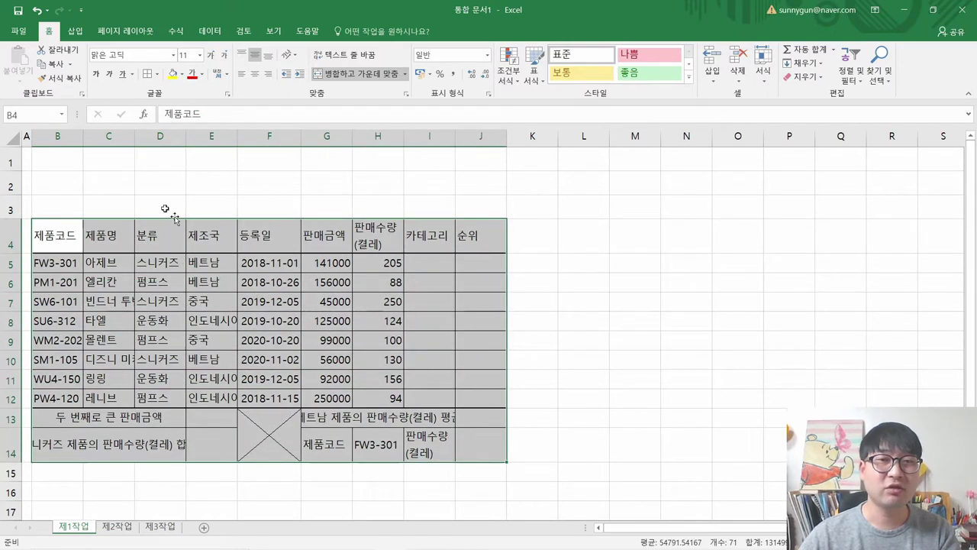
pyautogui.click(14, 140)
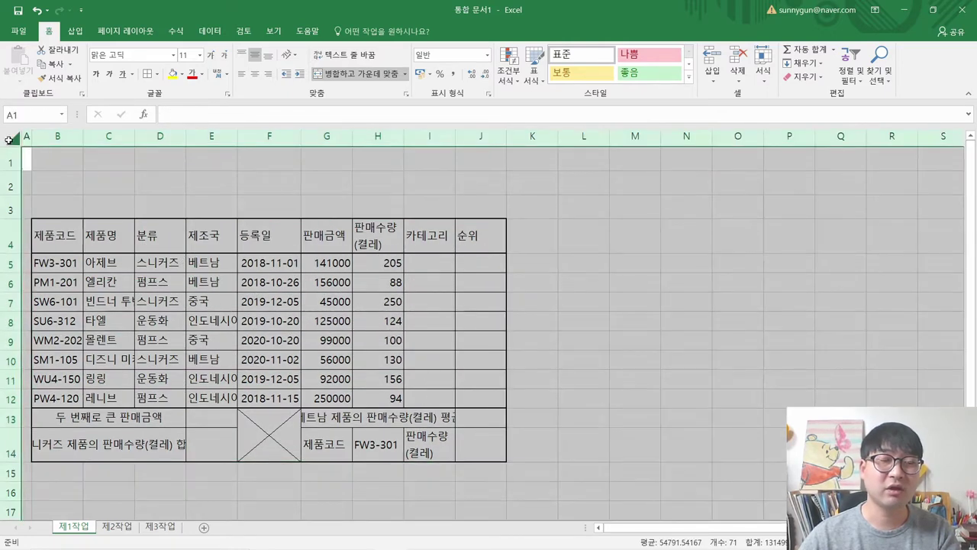
pyautogui.click(10, 139)
pyautogui.click(9, 140)
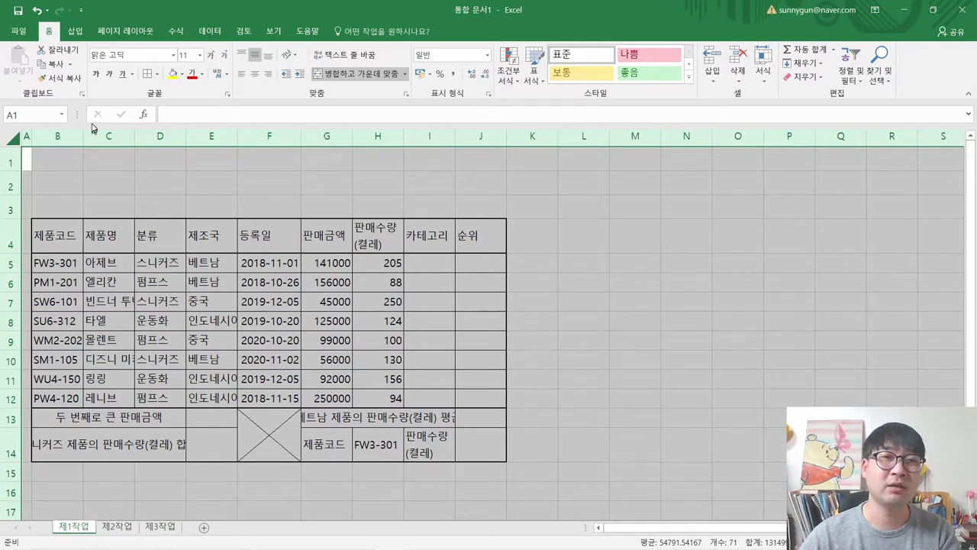
pyautogui.click(176, 59)
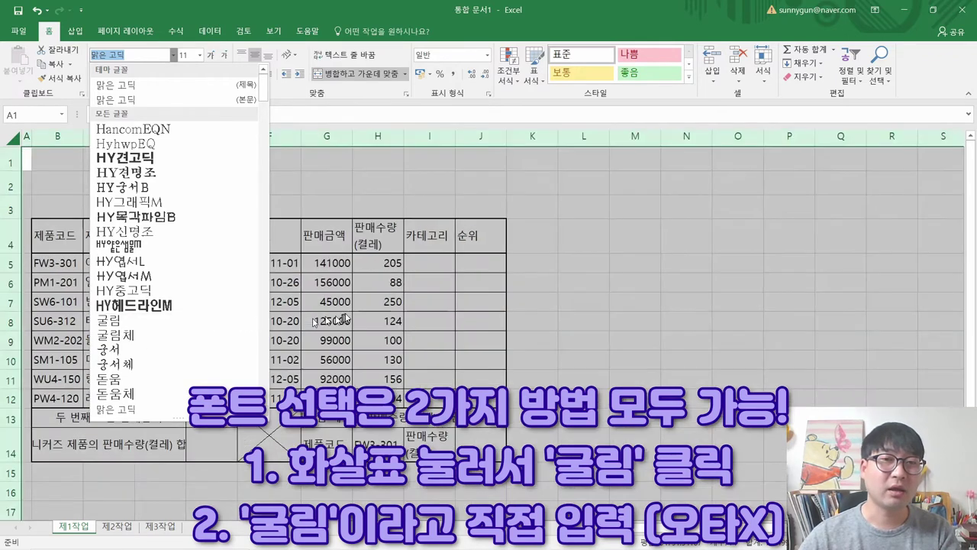
pyautogui.click(347, 295)
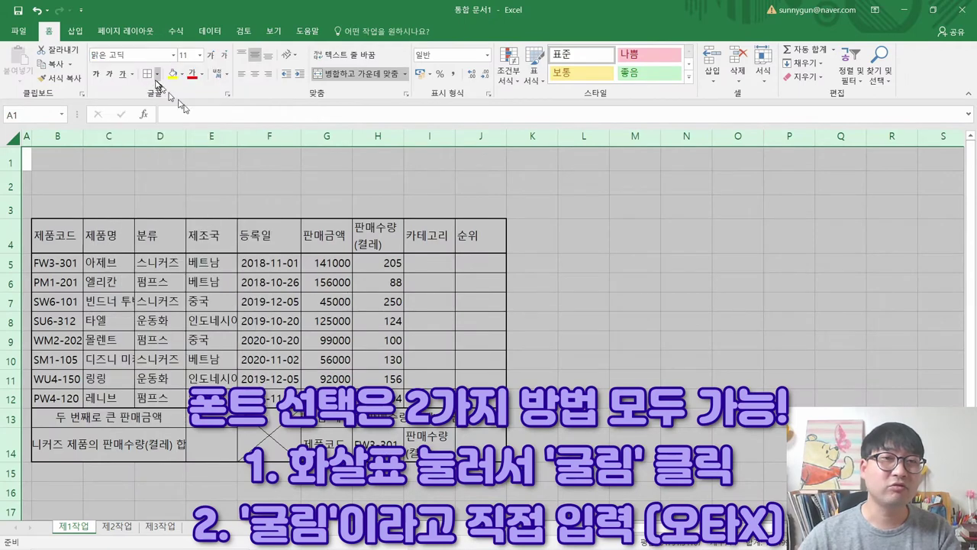
pyautogui.click(137, 55)
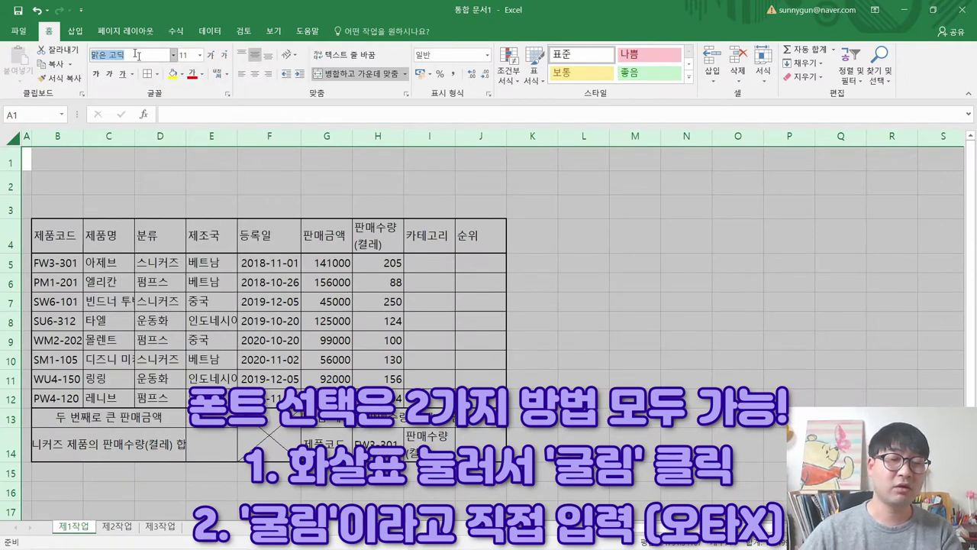
pyautogui.write('구')
pyautogui.write('림')
pyautogui.press('Return')
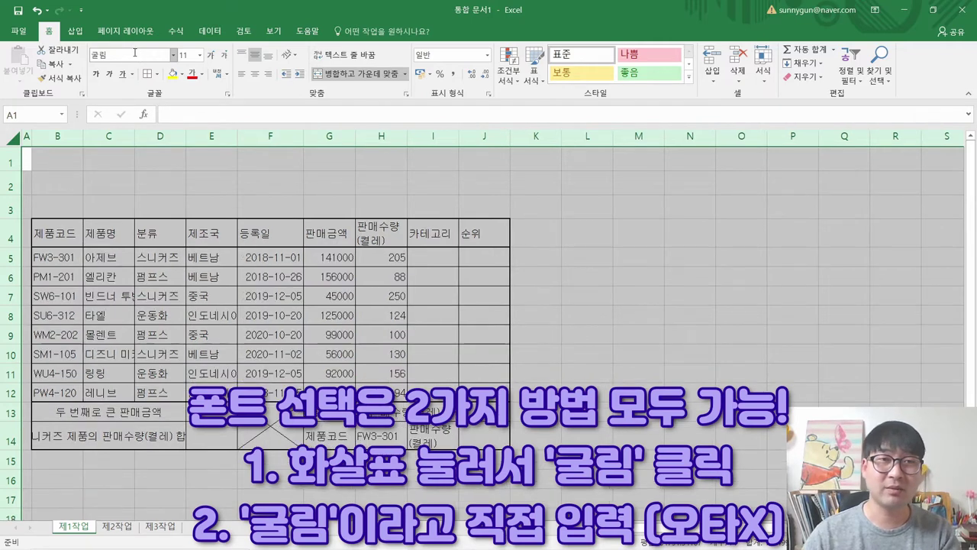
pyautogui.click(111, 55)
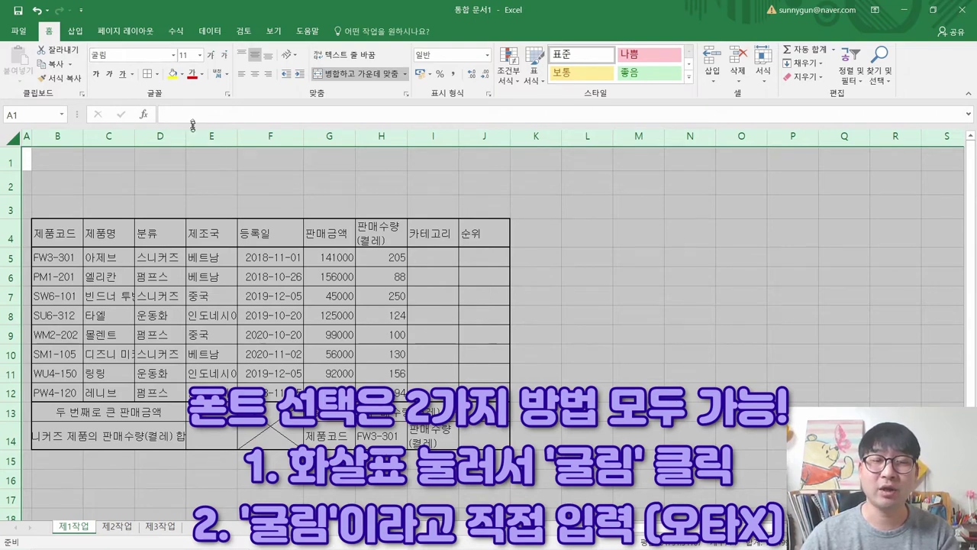
# Step: Strike through the completed 굴림, 11pt font condition in the exam PDF
pyautogui.hotkey('alt', 'Tab')
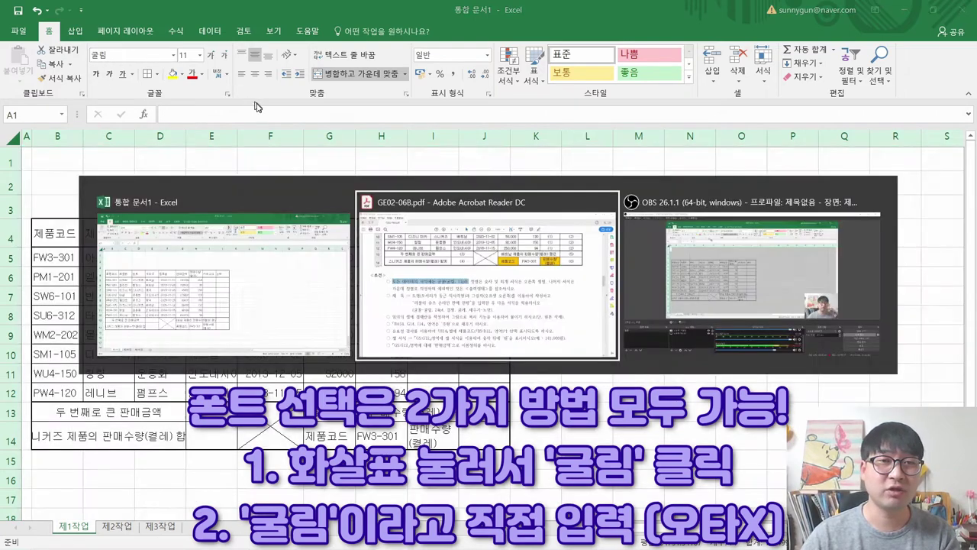
pyautogui.hotkey('alt', 'Tab')
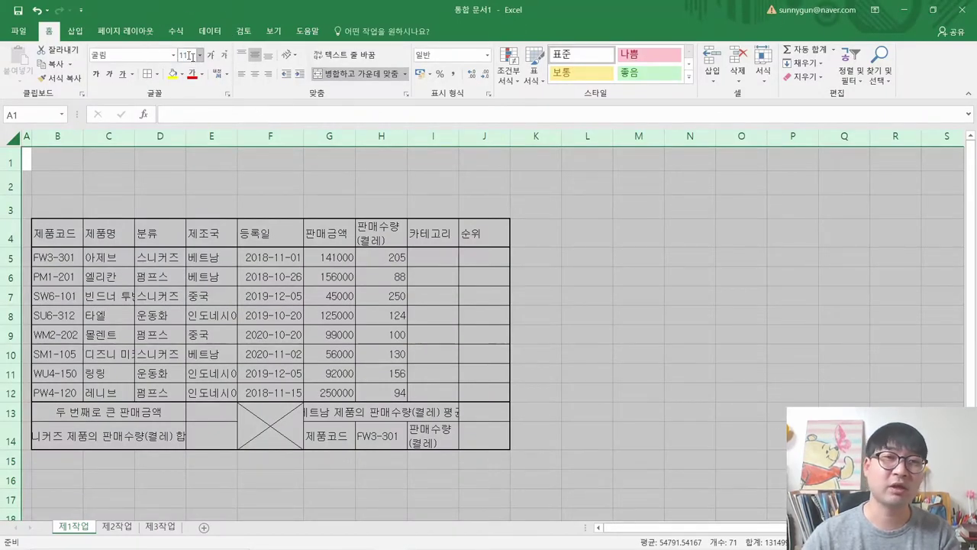
pyautogui.hotkey('alt', 'Tab')
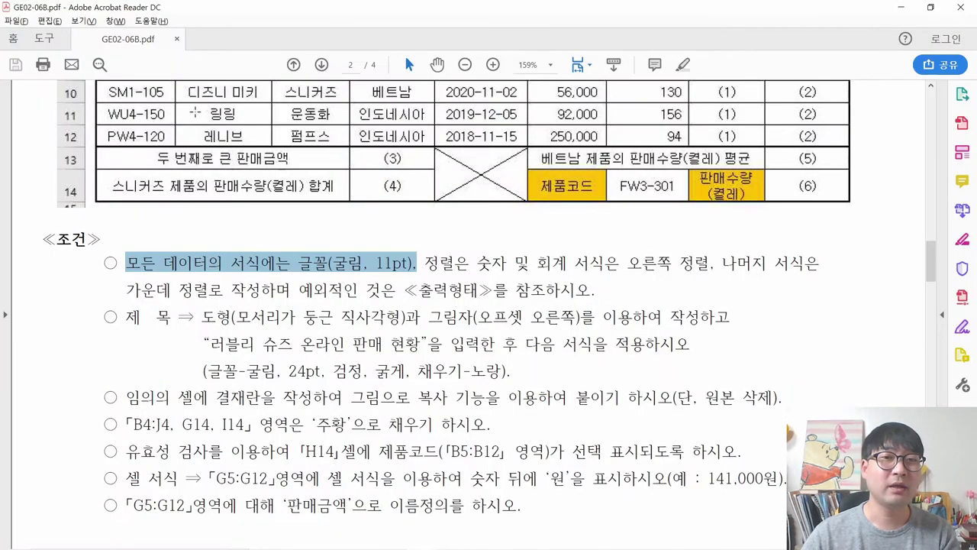
pyautogui.rightClick(337, 267)
pyautogui.click(391, 321)
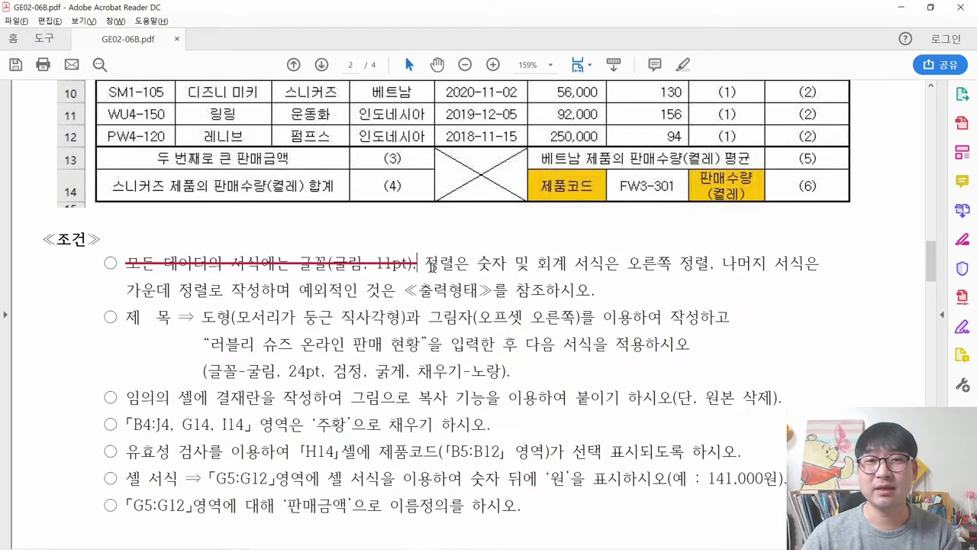
# Step: Highlight the alignment condition in the PDF and examine how each column of the ≪출력형태≫ table is aligned, including cell H14
pyautogui.moveTo(425, 263); pyautogui.dragTo(260, 294)
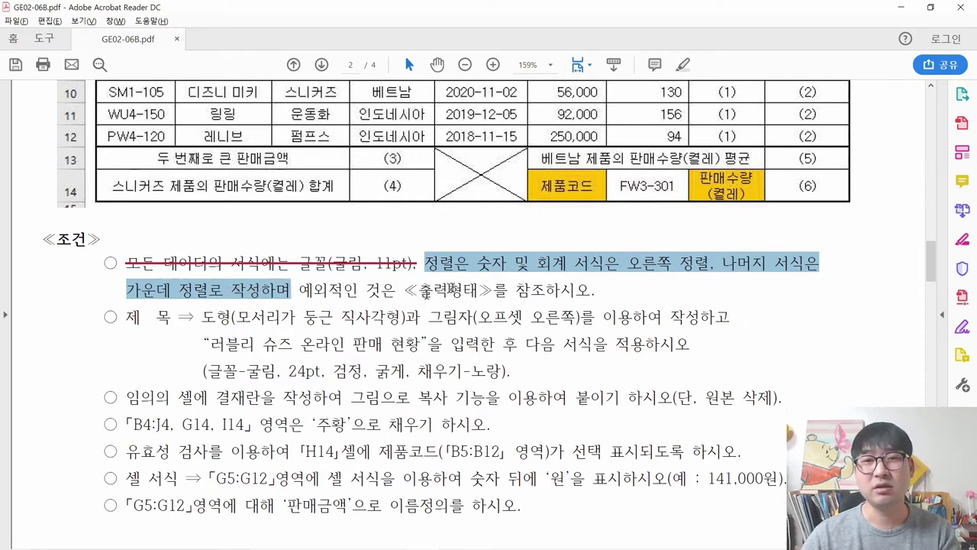
pyautogui.scroll(6, 480, 283)
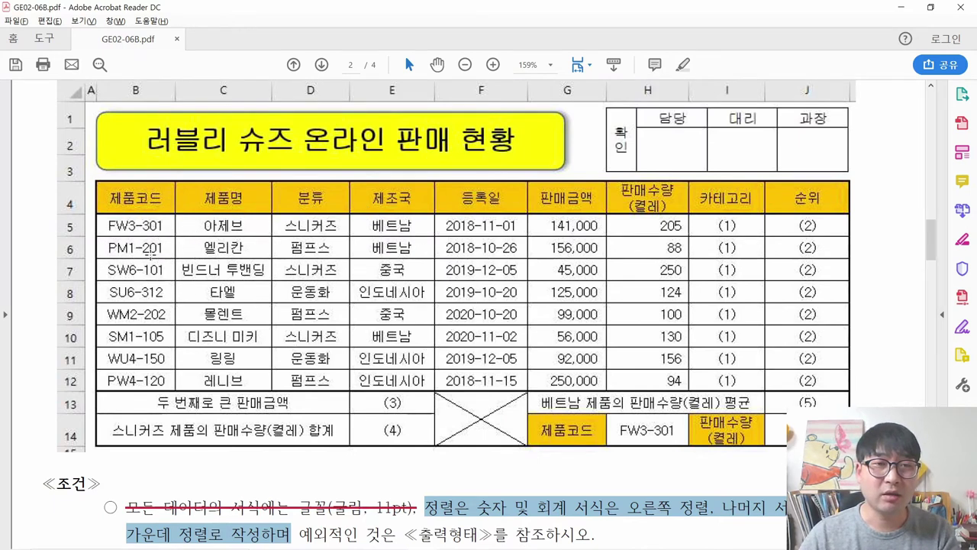
pyautogui.click(238, 239)
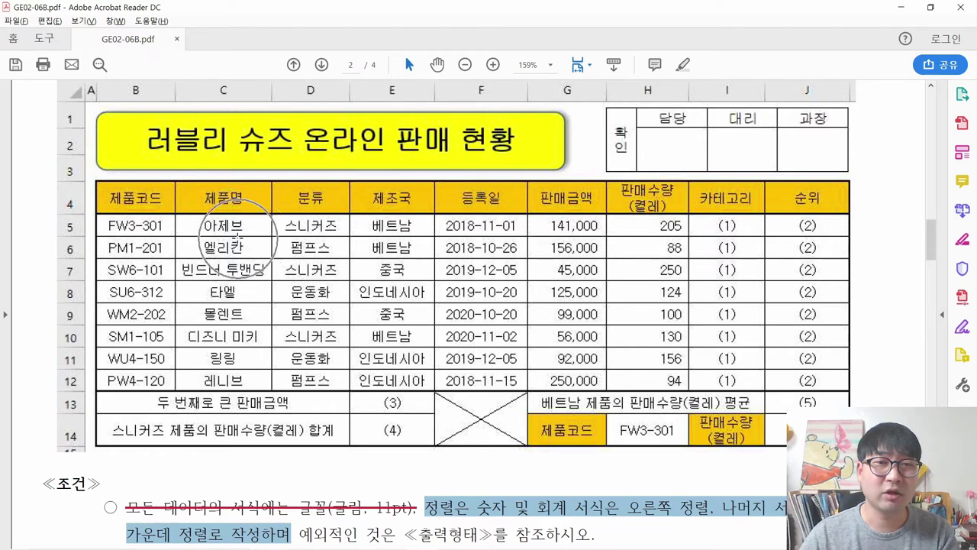
pyautogui.click(299, 236)
pyautogui.click(381, 231)
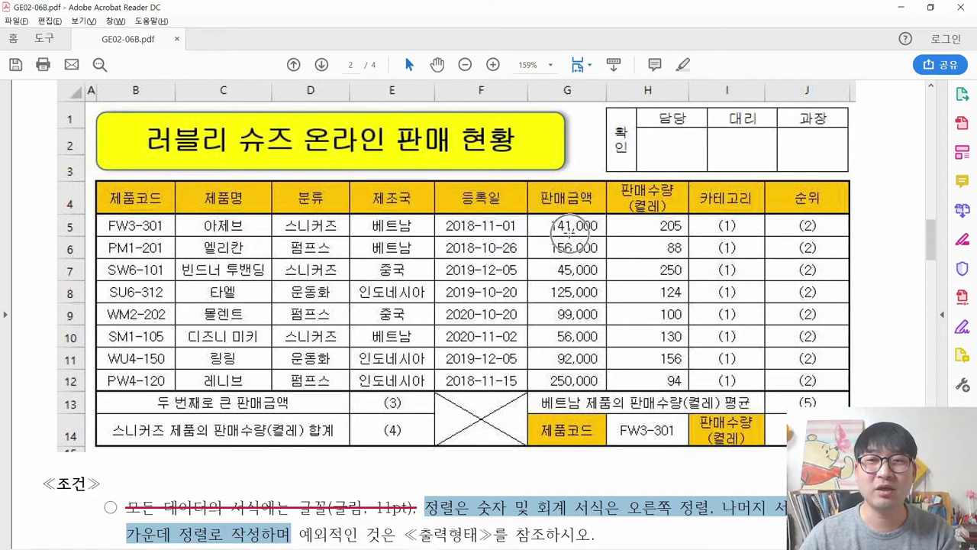
pyautogui.click(569, 235)
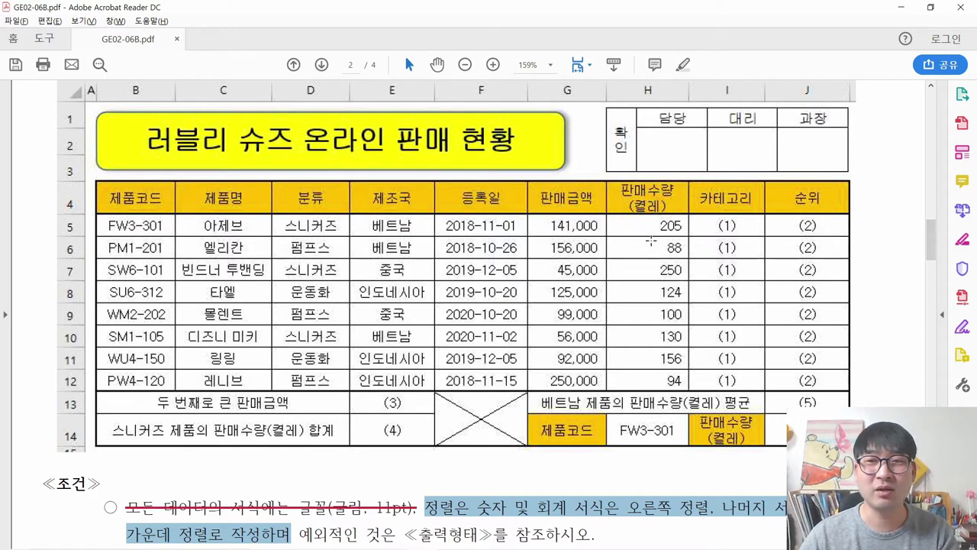
pyautogui.click(574, 202)
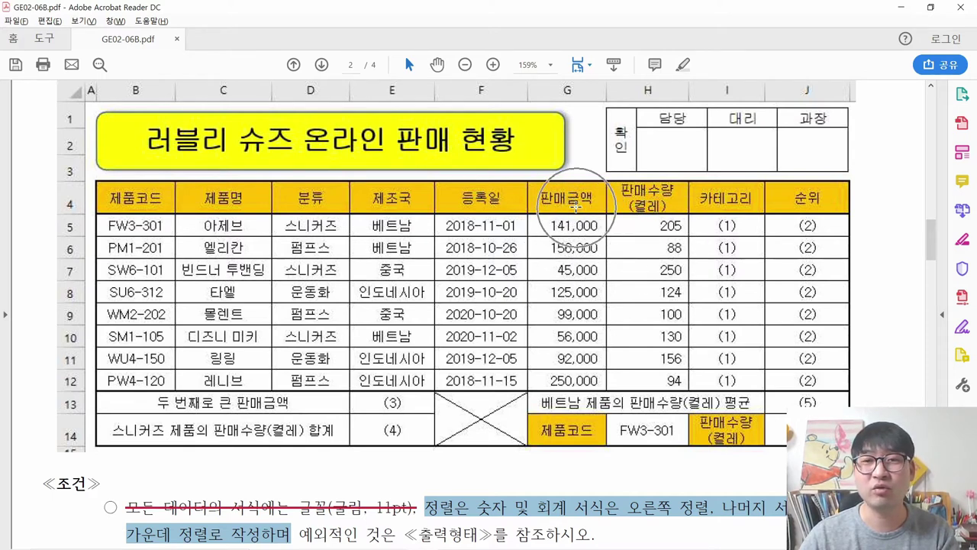
pyautogui.click(649, 200)
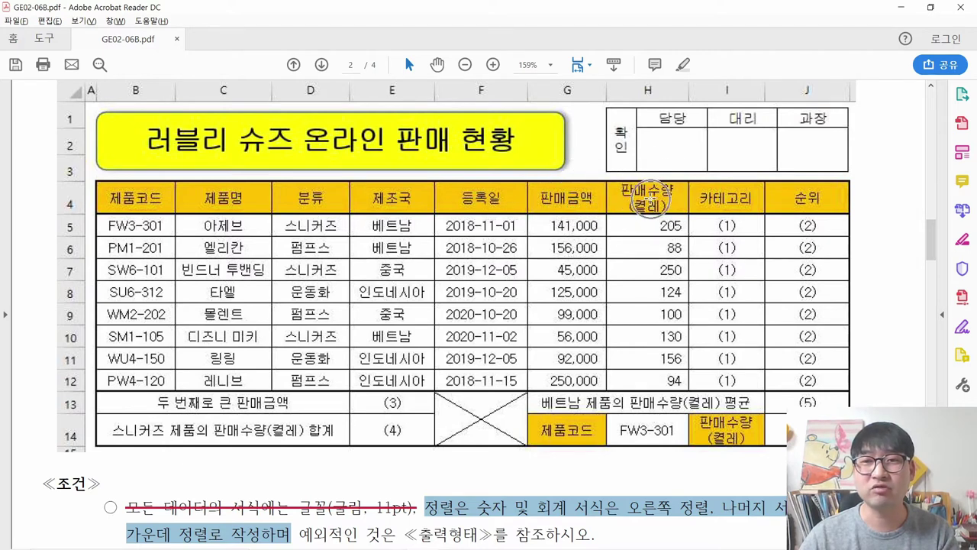
pyautogui.click(648, 265)
pyautogui.click(648, 265)
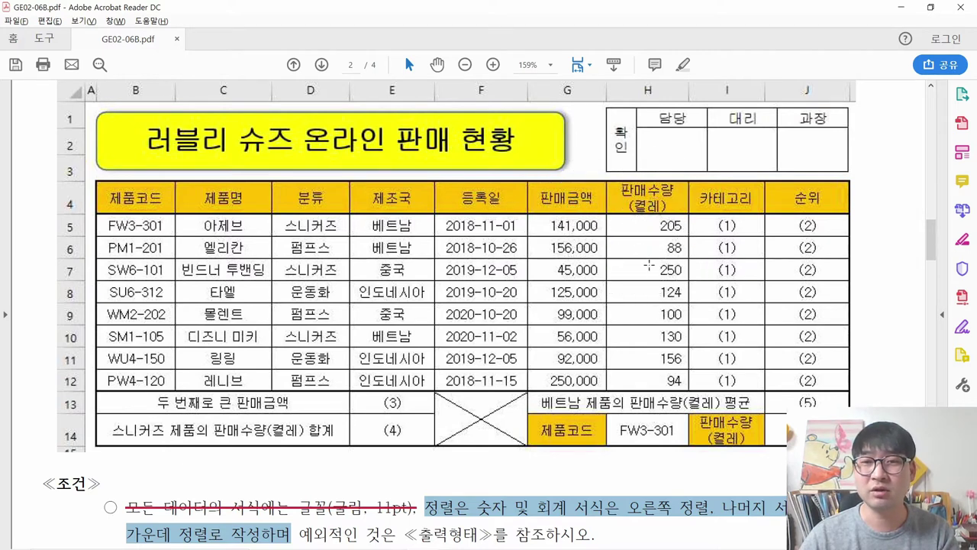
pyautogui.click(628, 432)
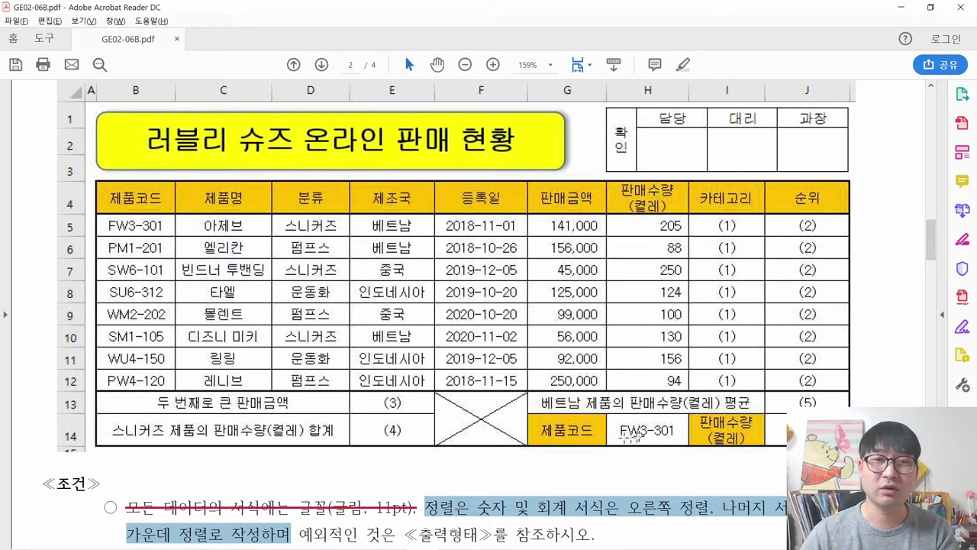
pyautogui.click(618, 431)
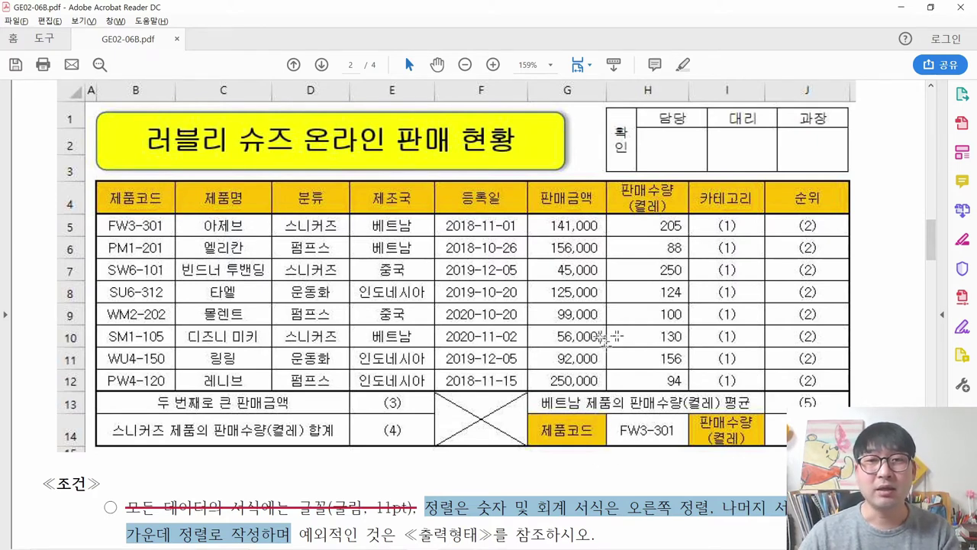
# Step: Reread the center and right alignment rules in ≪조건≫ and check them against the 판매금액 column in the PDF
pyautogui.scroll(-2, 601, 338)
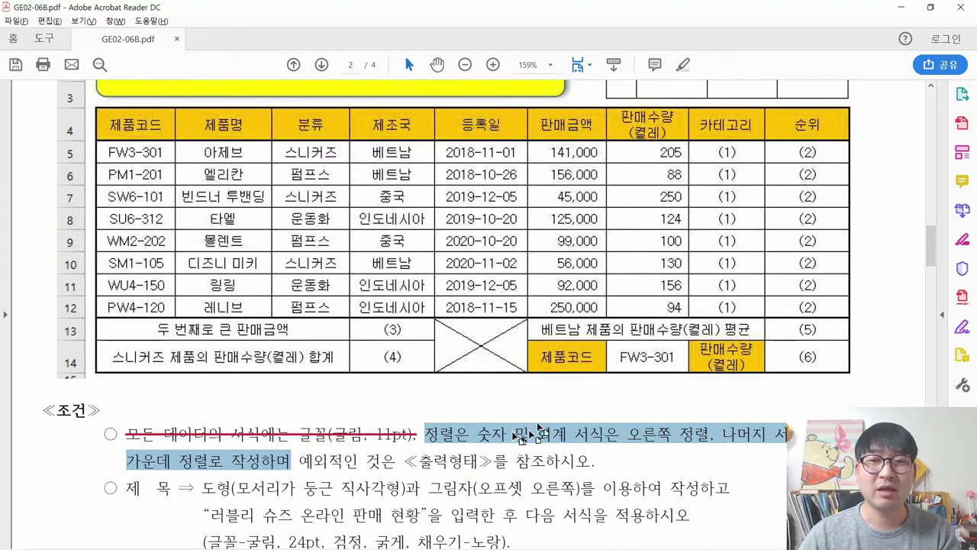
pyautogui.scroll(-1, 537, 430)
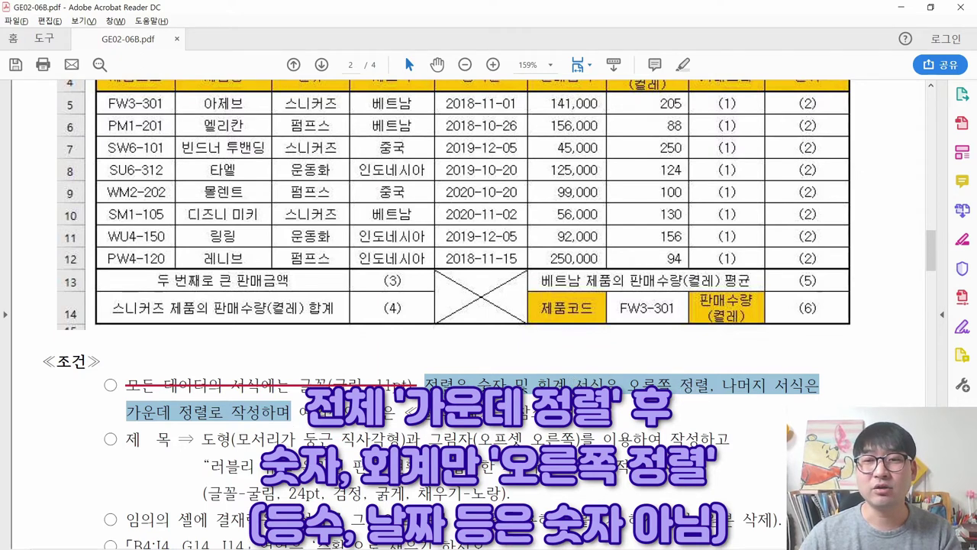
pyautogui.click(187, 412)
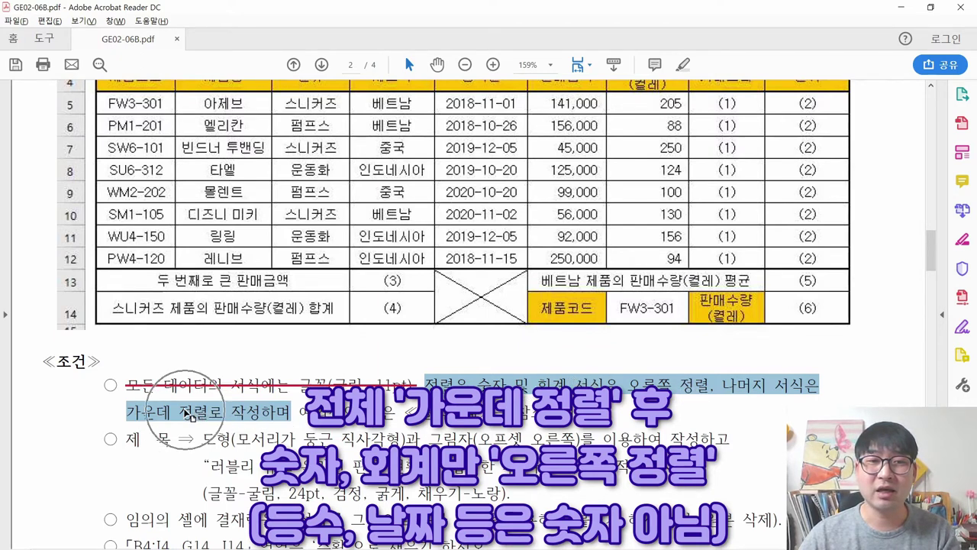
pyautogui.click(668, 386)
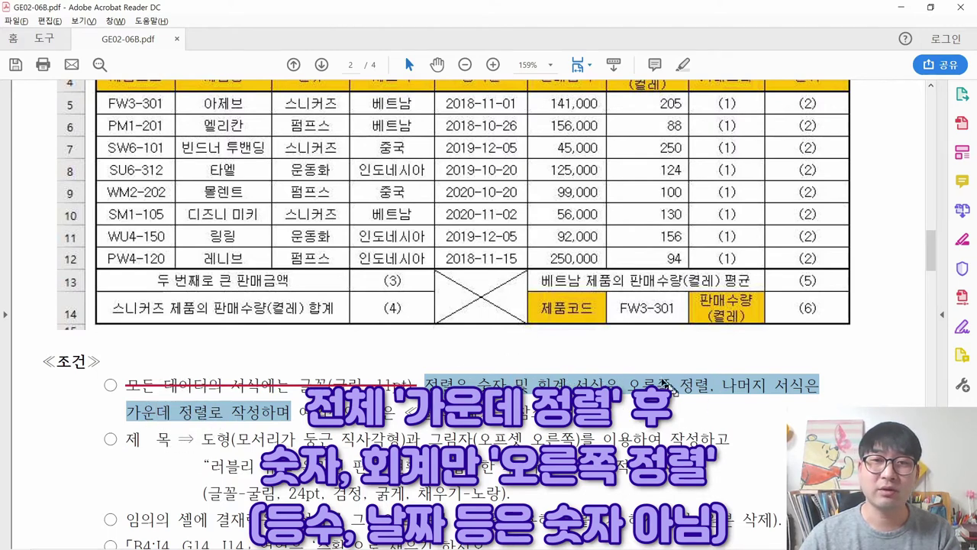
pyautogui.scroll(3, 675, 394)
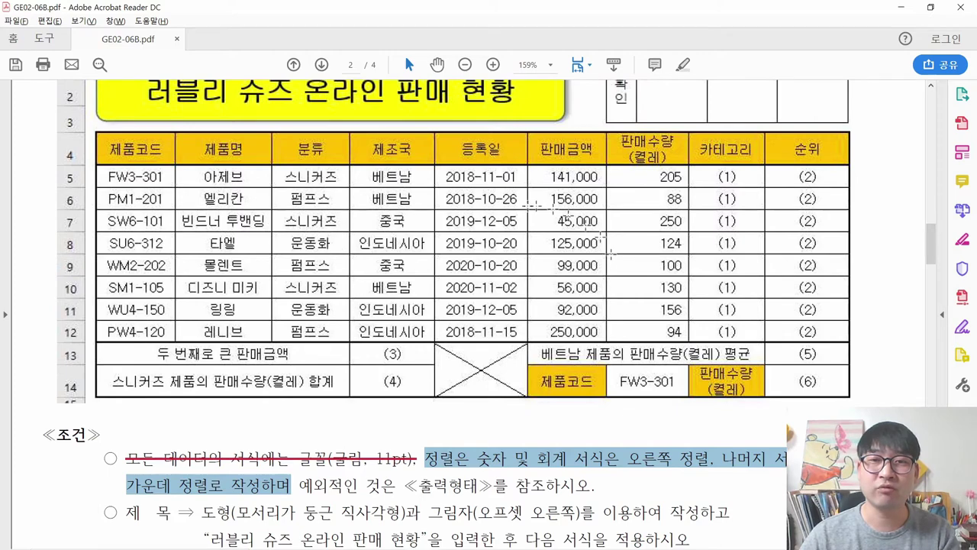
pyautogui.click(560, 195)
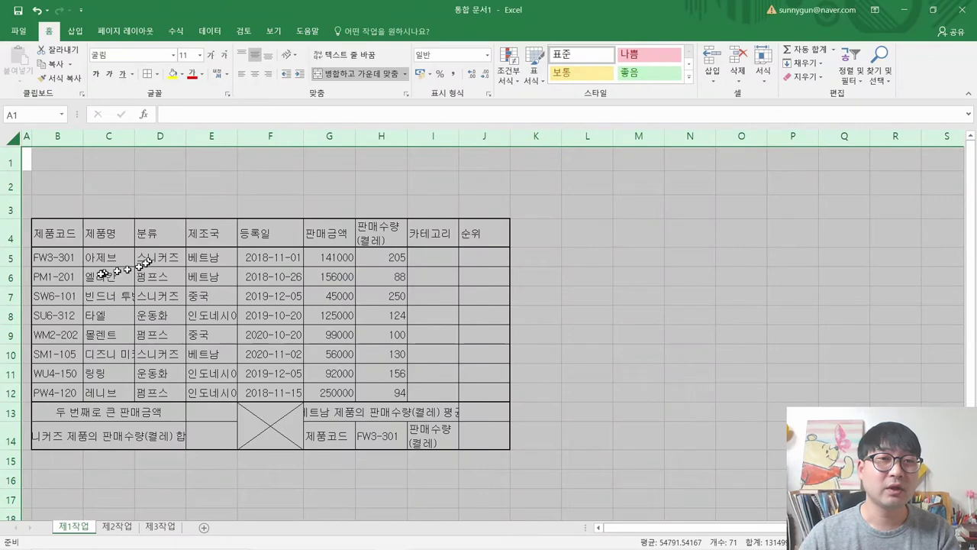
# Step: Switch to Excel and center-align every cell on the 제1작업 sheet horizontally
pyautogui.click(53, 231)
pyautogui.moveTo(51, 229); pyautogui.dragTo(492, 430)
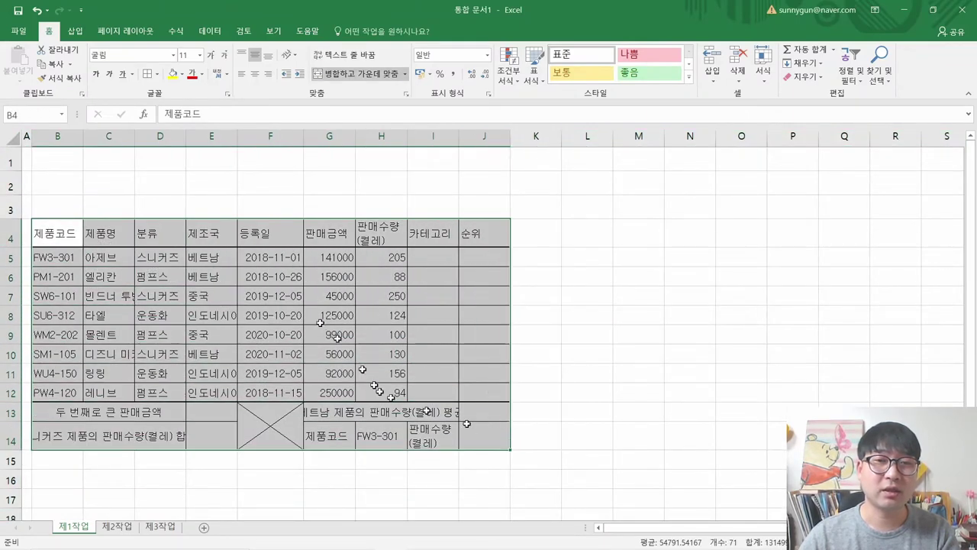
pyautogui.click(13, 138)
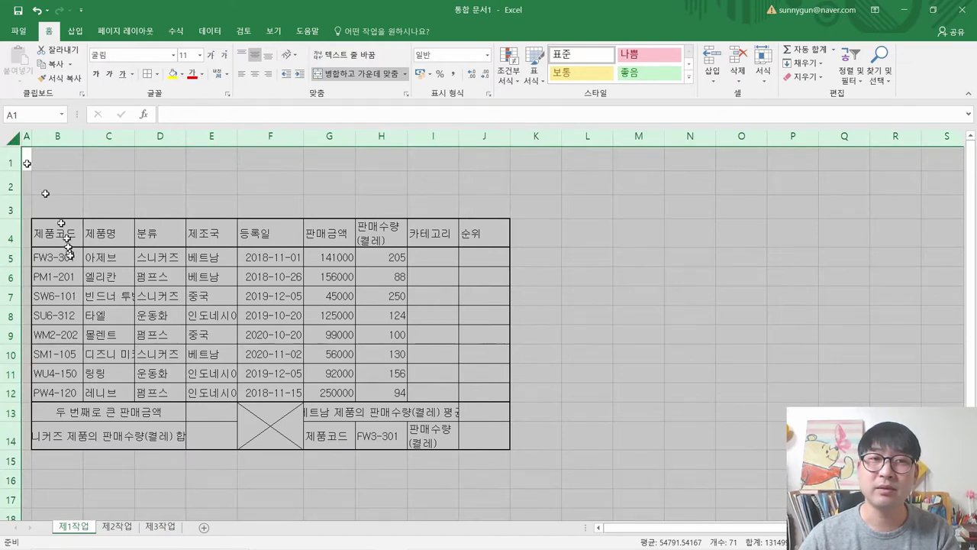
pyautogui.click(257, 75)
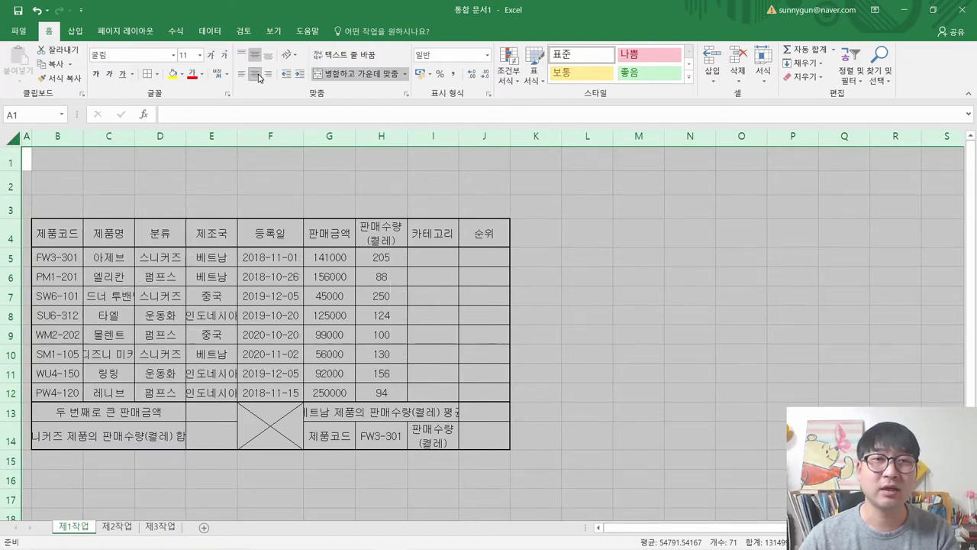
# Step: Check the number columns against the exam PDF and right-align the 판매금액 and 판매수량(켤레) values in G5:H12
pyautogui.moveTo(57, 229); pyautogui.dragTo(500, 437)
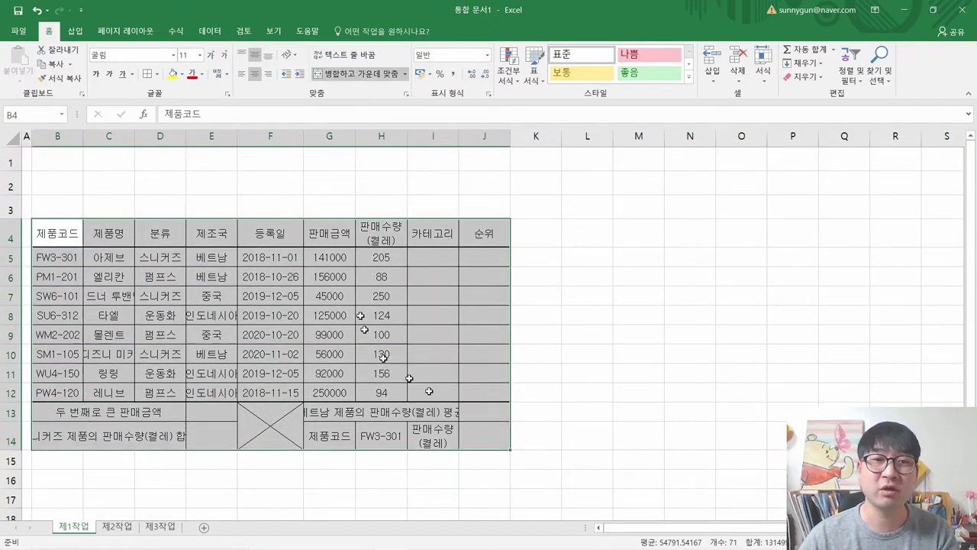
pyautogui.click(294, 299)
pyautogui.hotkey('alt', 'Tab')
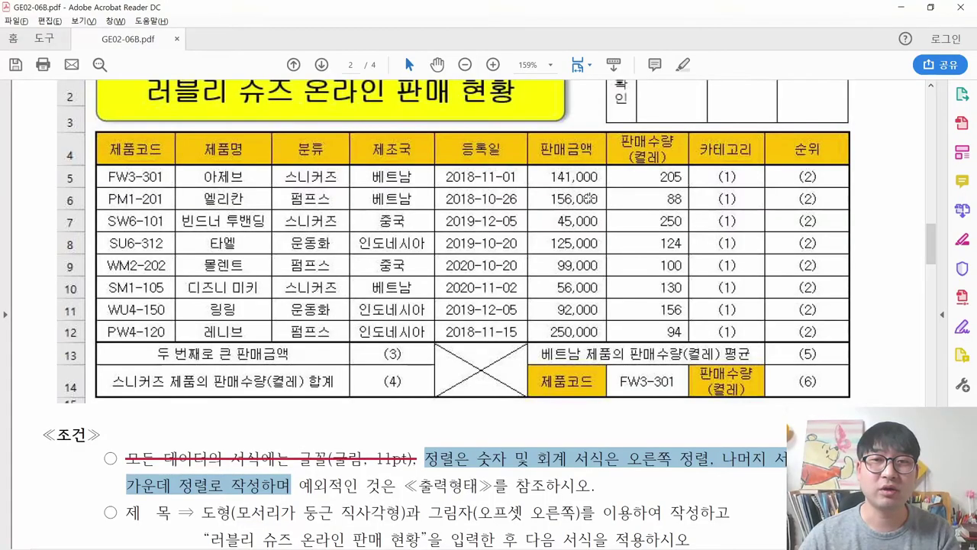
pyautogui.hotkey('alt', 'Tab')
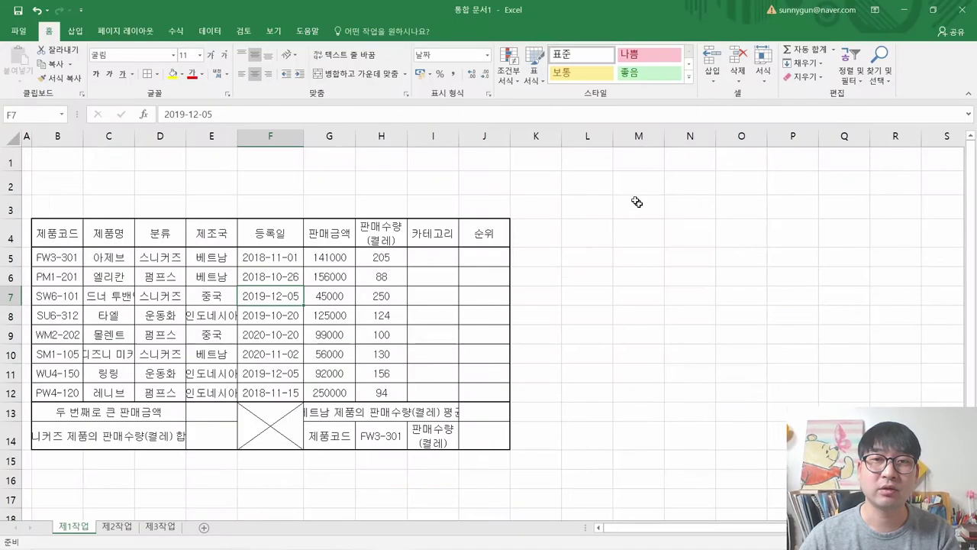
pyautogui.moveTo(327, 258); pyautogui.dragTo(381, 392)
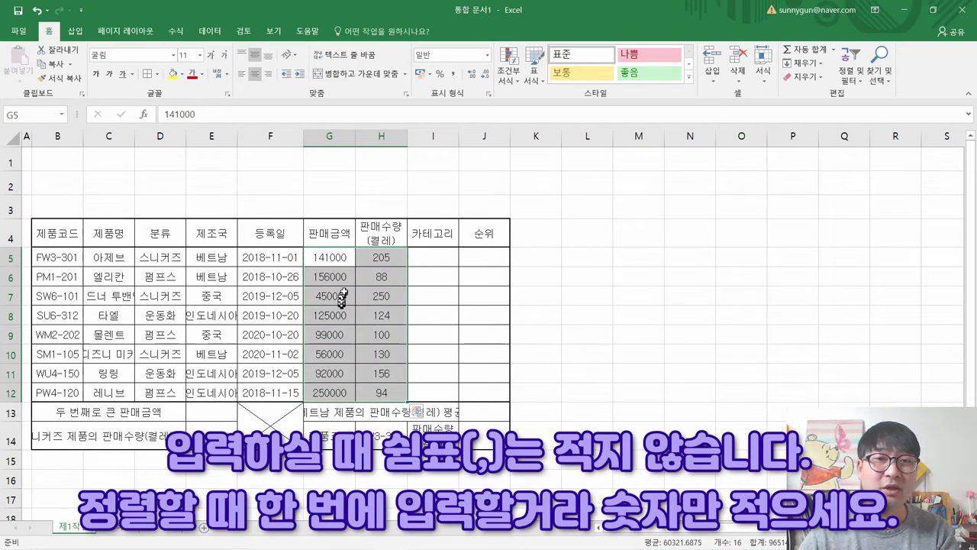
pyautogui.hotkey('ctrl', 'q')
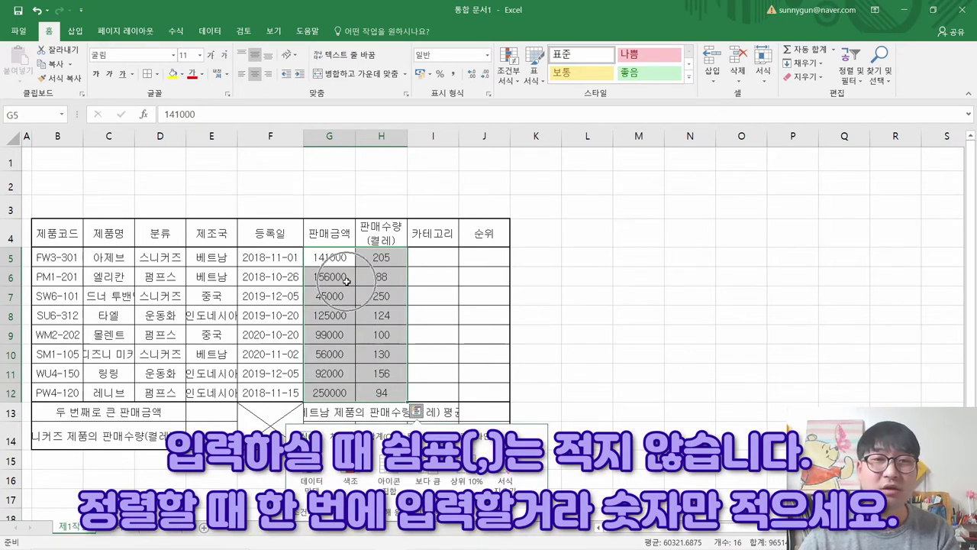
pyautogui.click(336, 270)
pyautogui.moveTo(333, 255); pyautogui.dragTo(383, 393)
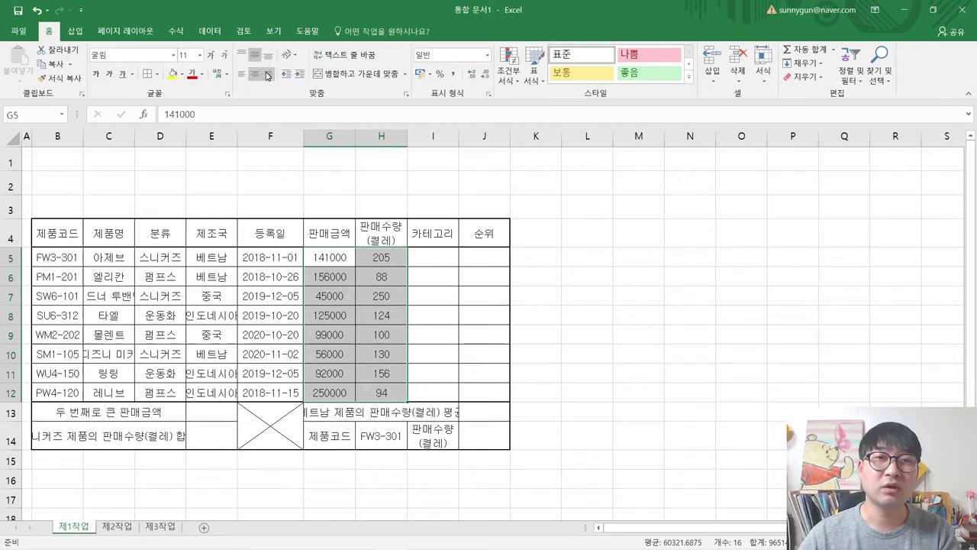
pyautogui.click(268, 74)
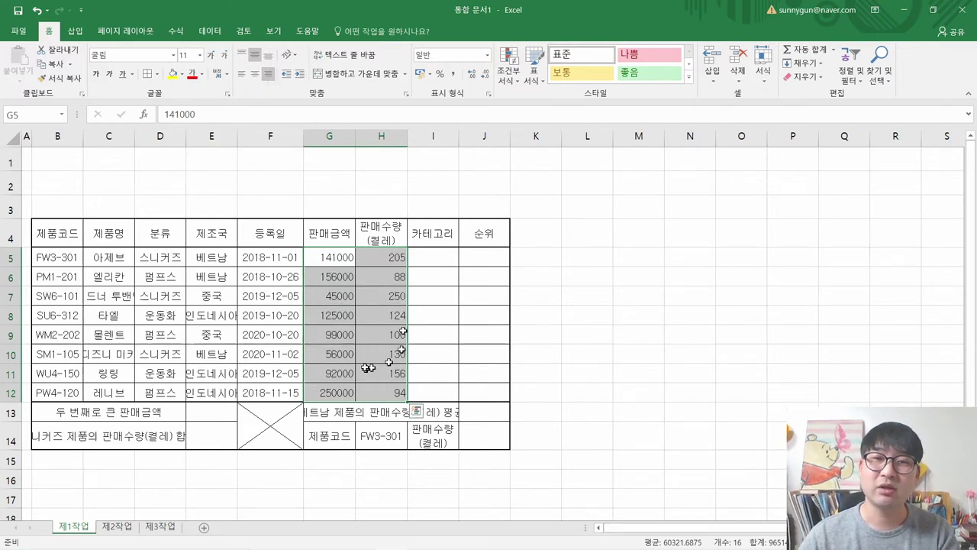
# Step: Compare the 판매금액 and 판매수량(켤레) numbers in the exam PDF with G5:H12 in Excel
pyautogui.hotkey('alt', 'Tab')
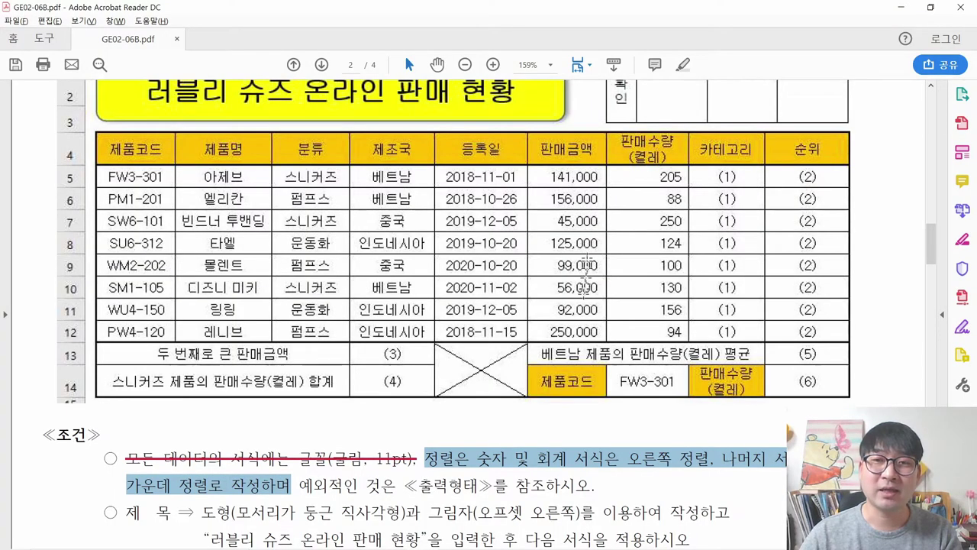
pyautogui.moveTo(582, 340); pyautogui.dragTo(566, 167)
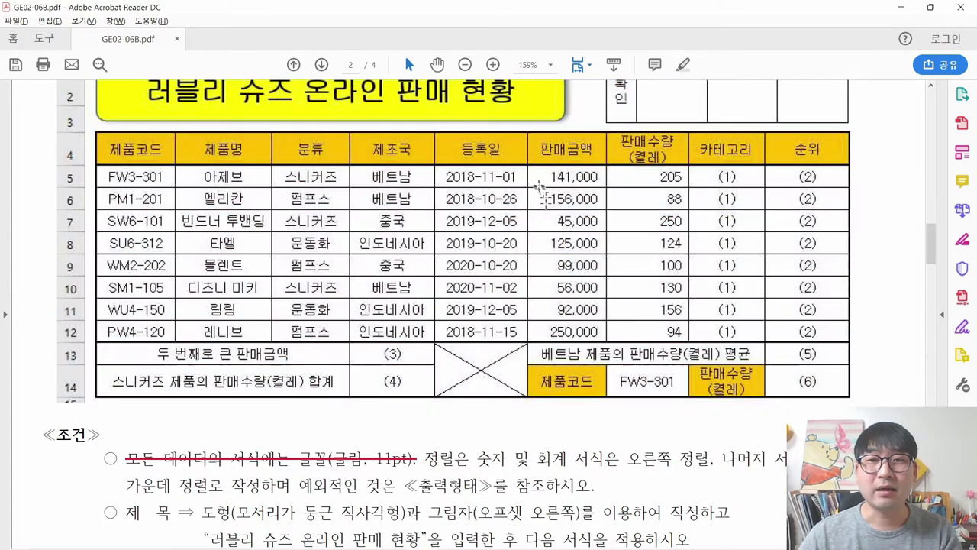
pyautogui.moveTo(539, 168); pyautogui.dragTo(655, 336)
pyautogui.hotkey('ctrl', 'c')
pyautogui.hotkey('alt', 'Tab')
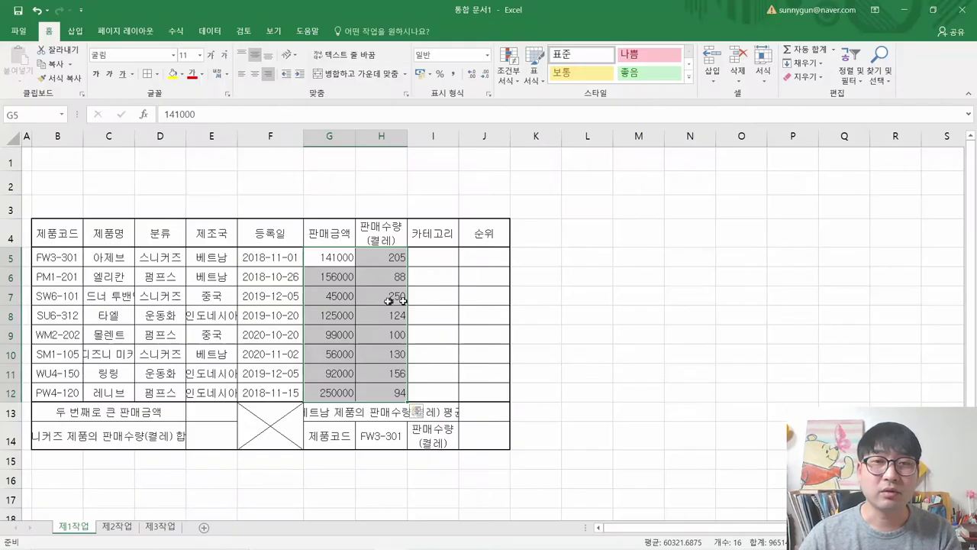
pyautogui.hotkey('ctrl', 'v')
pyautogui.scroll(7, 380, 319)
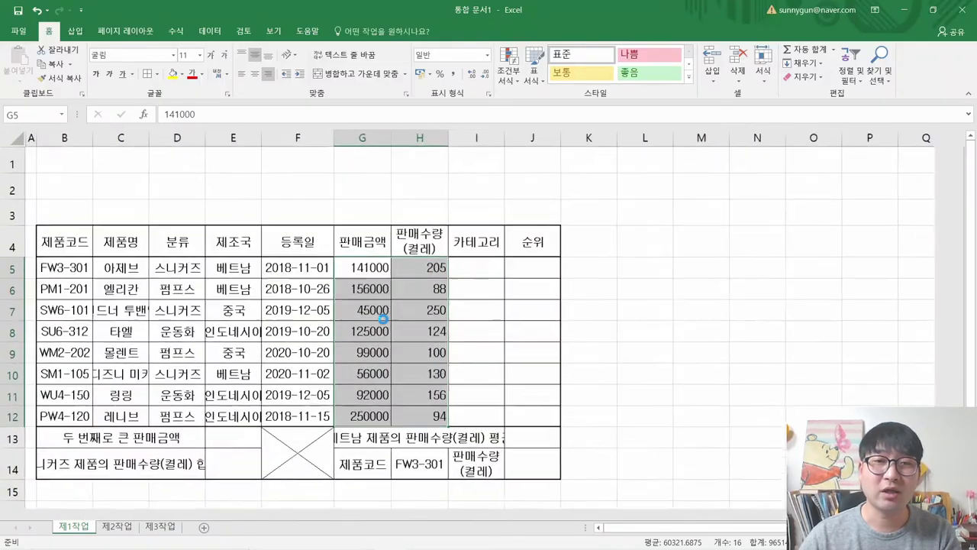
pyautogui.scroll(1, 712, 357)
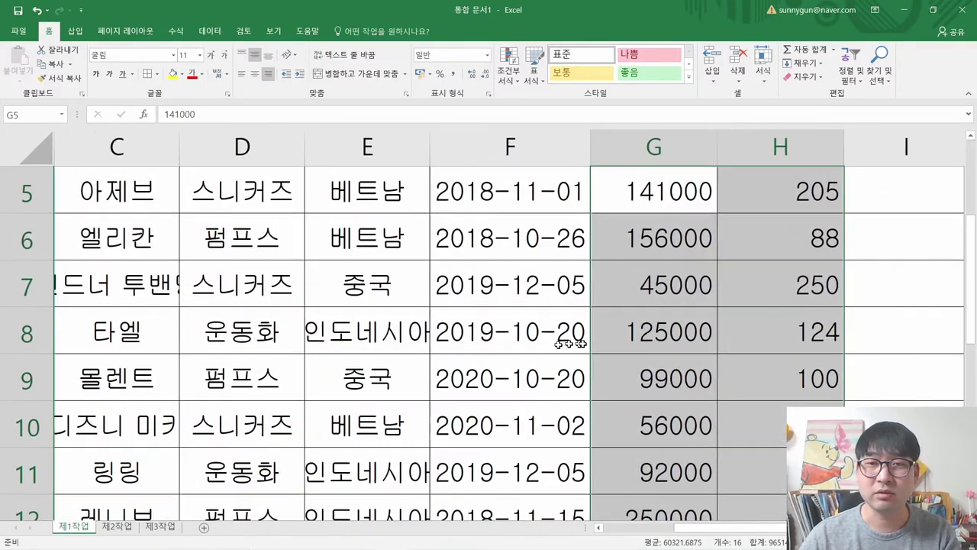
pyautogui.click(701, 347)
pyautogui.scroll(2, 698, 327)
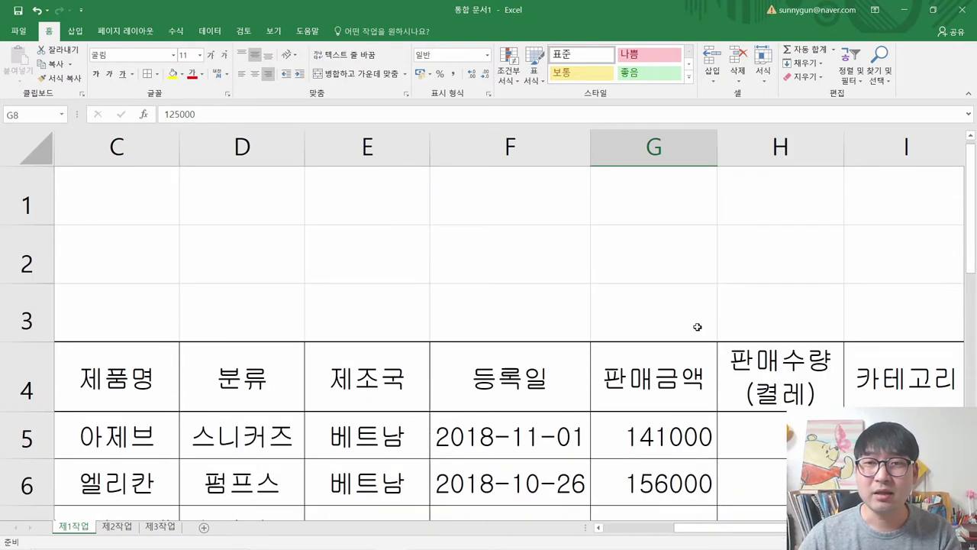
pyautogui.scroll(-1, 688, 335)
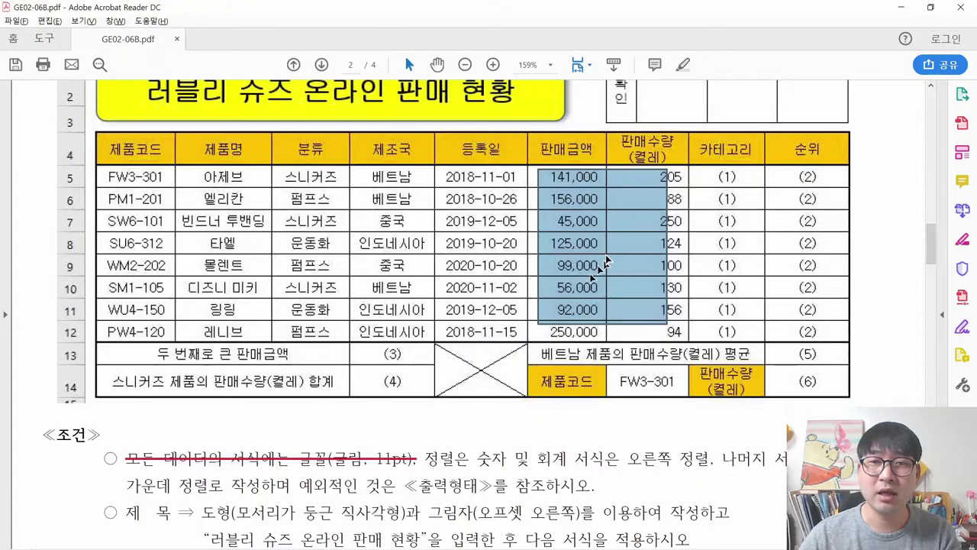
# Step: Examine the thousands separators and the gap before the cell border in the PDF's number columns, then return to Excel
pyautogui.click(603, 263)
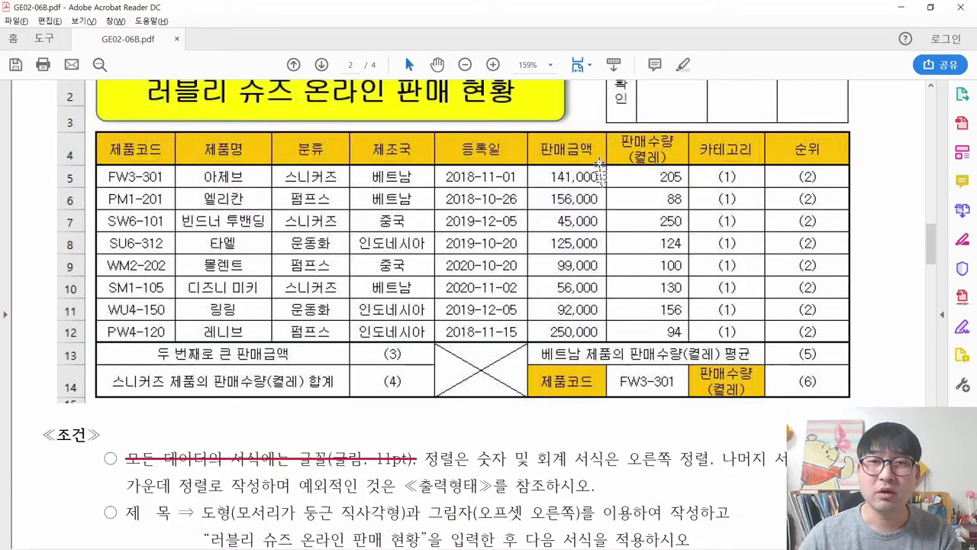
pyautogui.moveTo(594, 165); pyautogui.dragTo(659, 296)
pyautogui.click(589, 265)
pyautogui.click(557, 230)
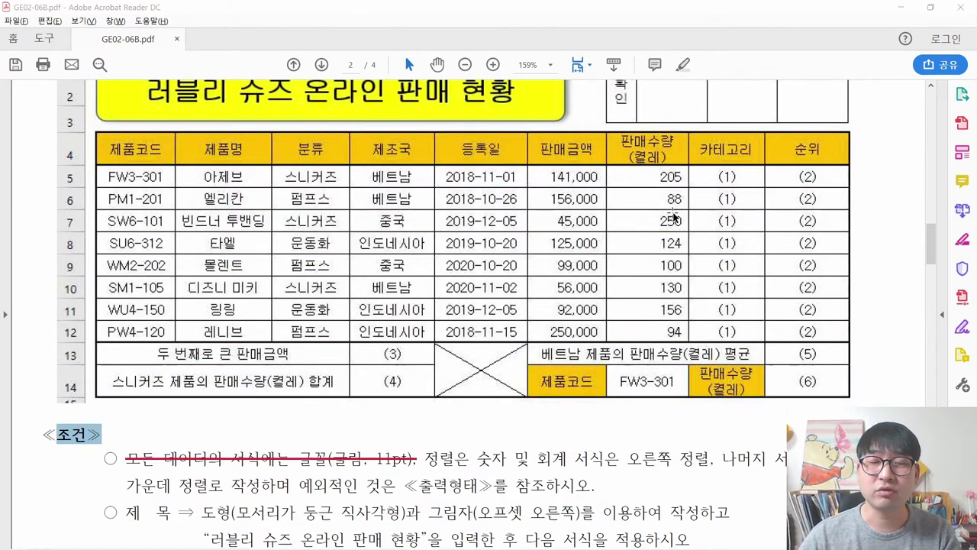
pyautogui.hotkey('alt', 'Tab')
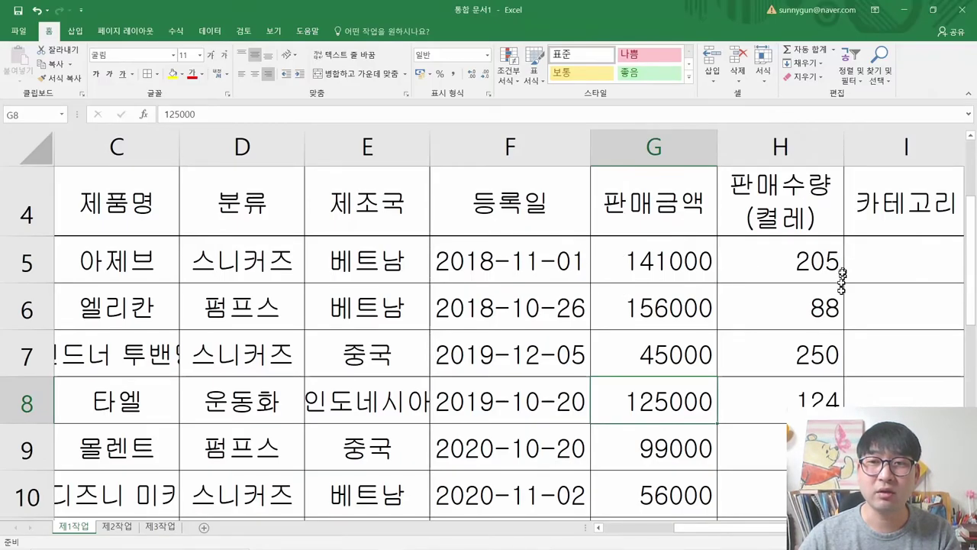
# Step: Look through the number formats available for cell G5, including 회계, without applying one
pyautogui.click(674, 267)
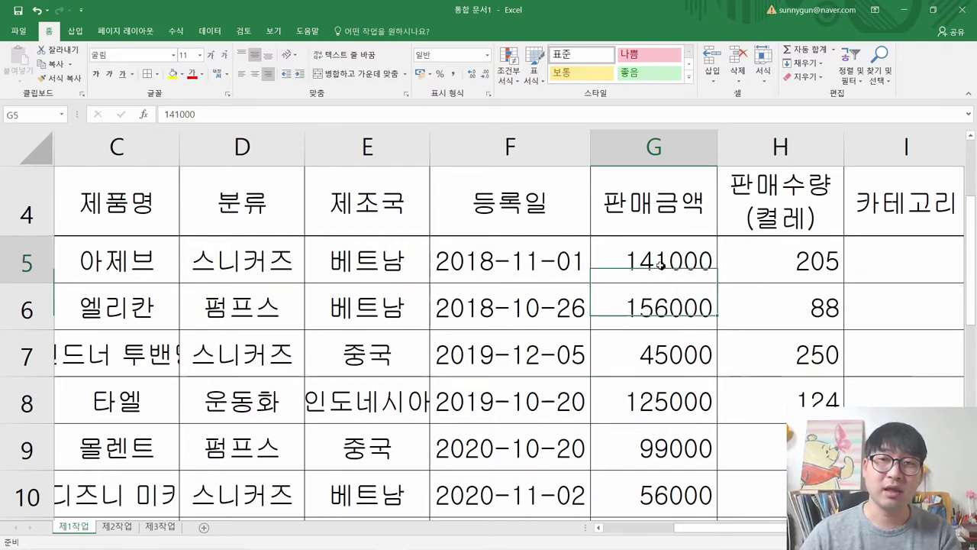
pyautogui.click(487, 55)
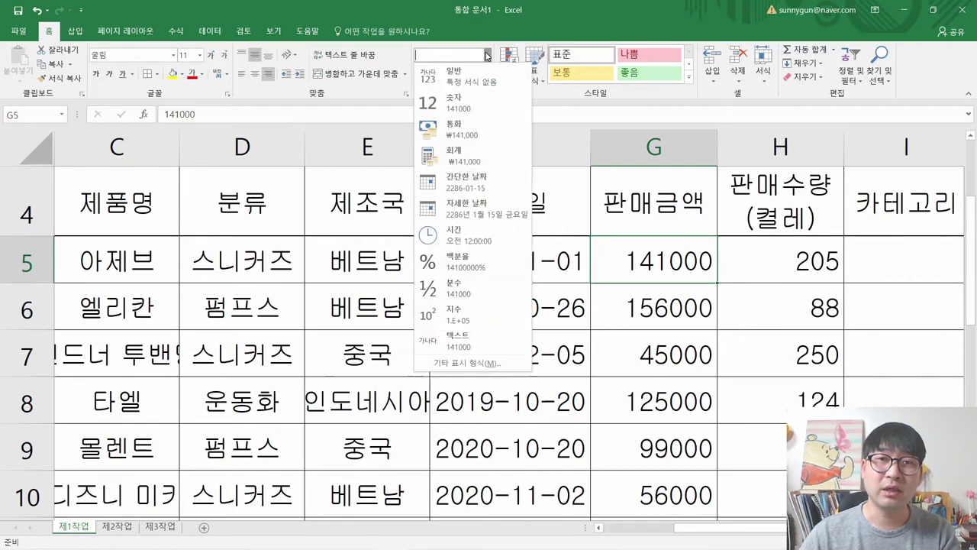
pyautogui.click(464, 154)
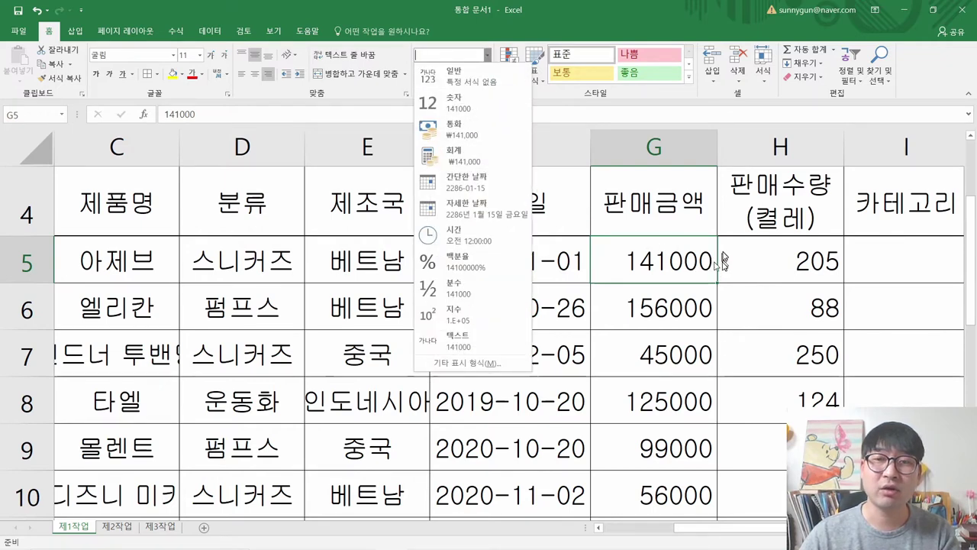
pyautogui.click(709, 338)
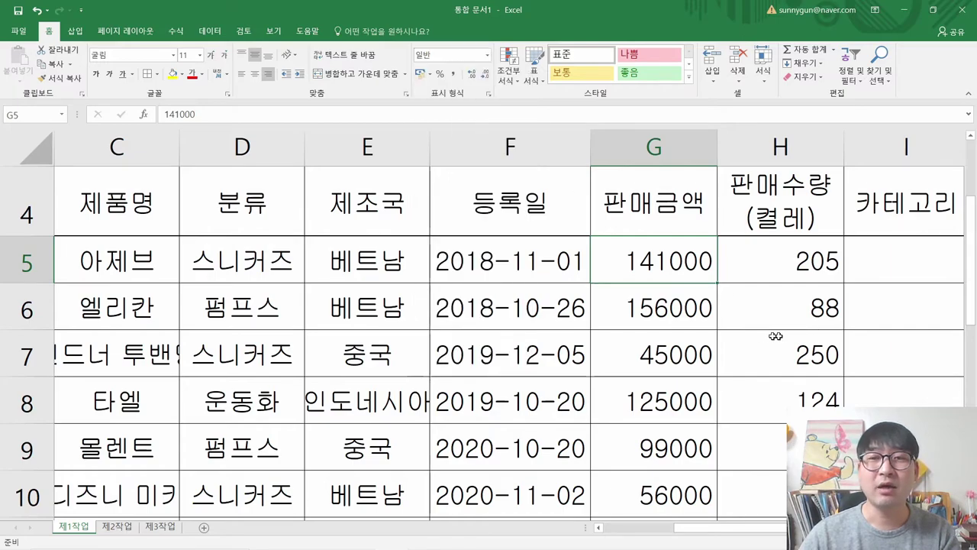
# Step: Apply the comma style to the 판매금액 and 판매수량(켤레) values in G5:H12 so they use the 회계 format
pyautogui.scroll(-1, 698, 330)
pyautogui.scroll(-3, 698, 331)
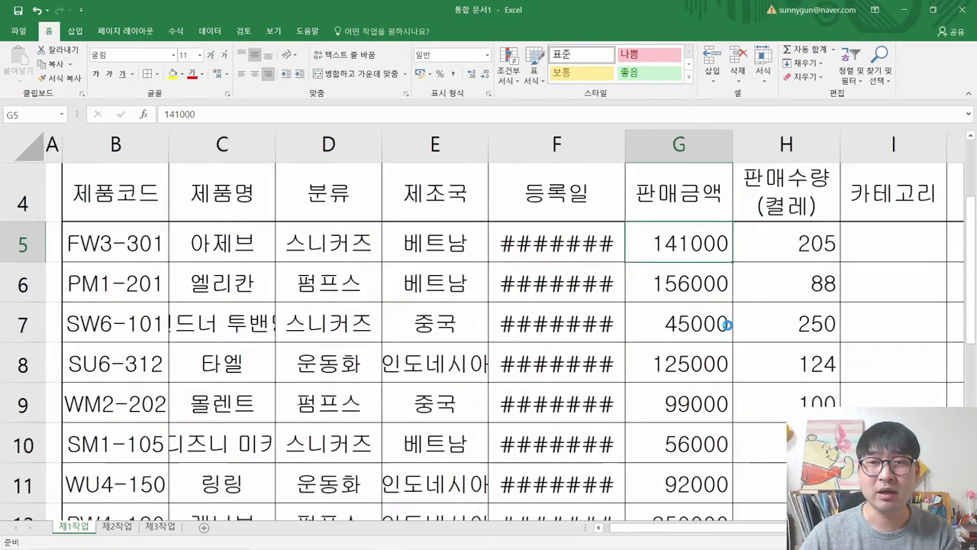
pyautogui.scroll(-2, 717, 321)
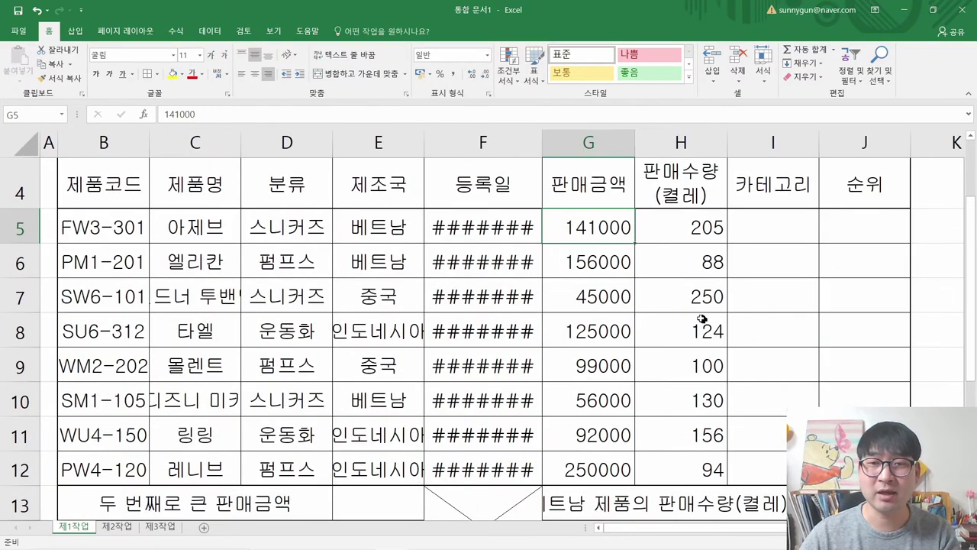
pyautogui.scroll(-1, 690, 317)
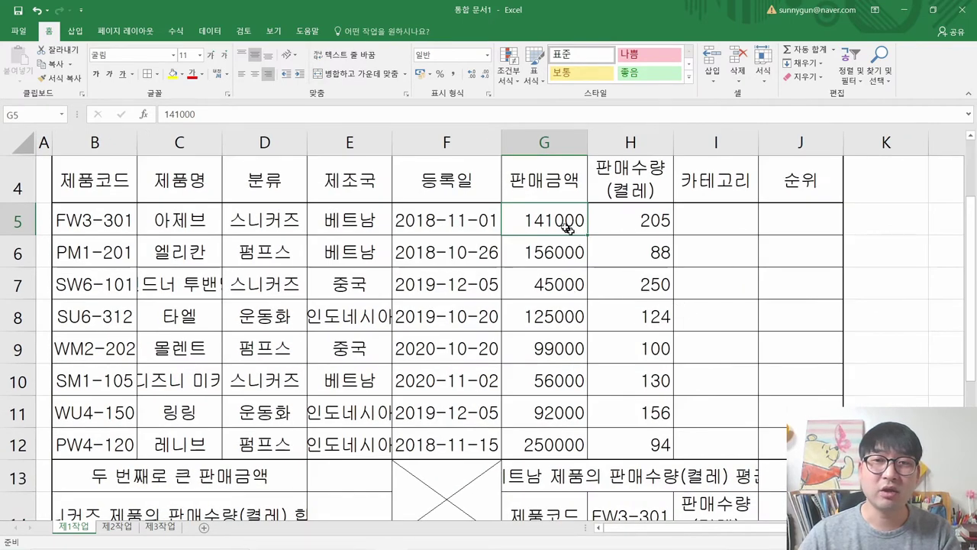
pyautogui.moveTo(543, 216); pyautogui.dragTo(633, 450)
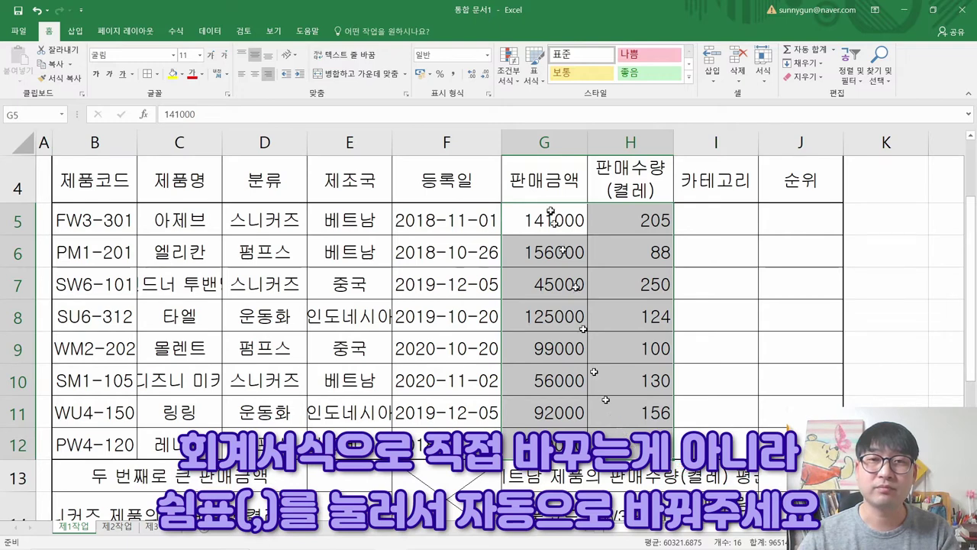
pyautogui.click(453, 74)
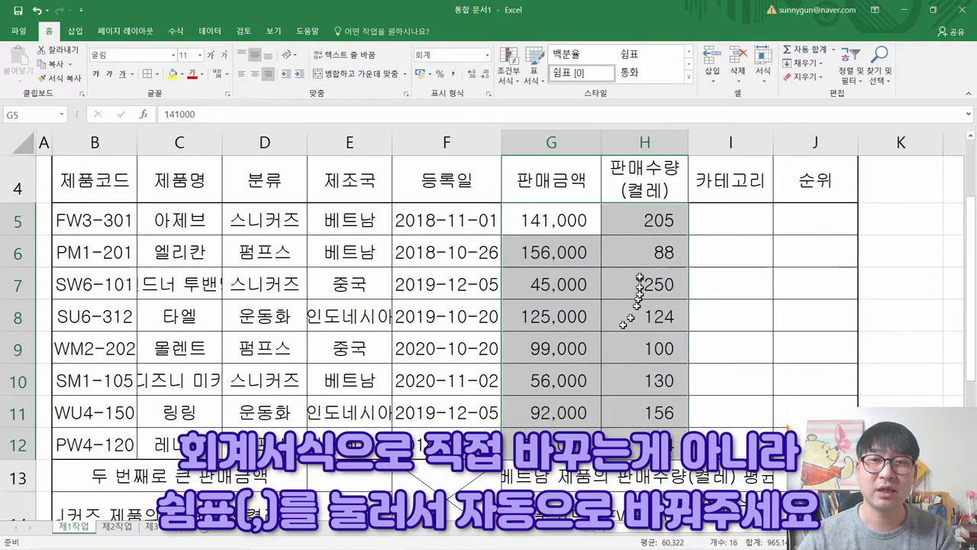
pyautogui.click(595, 221)
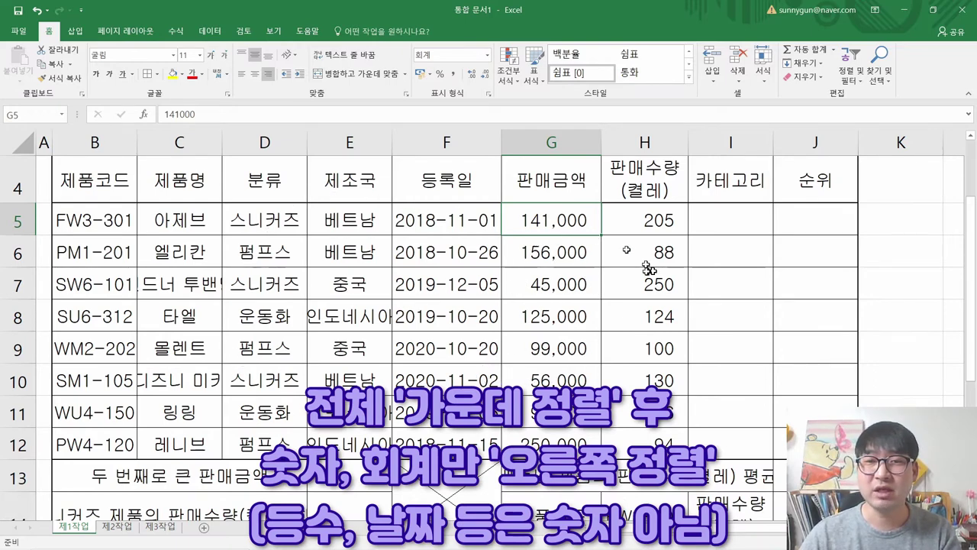
pyautogui.click(270, 74)
pyautogui.click(272, 76)
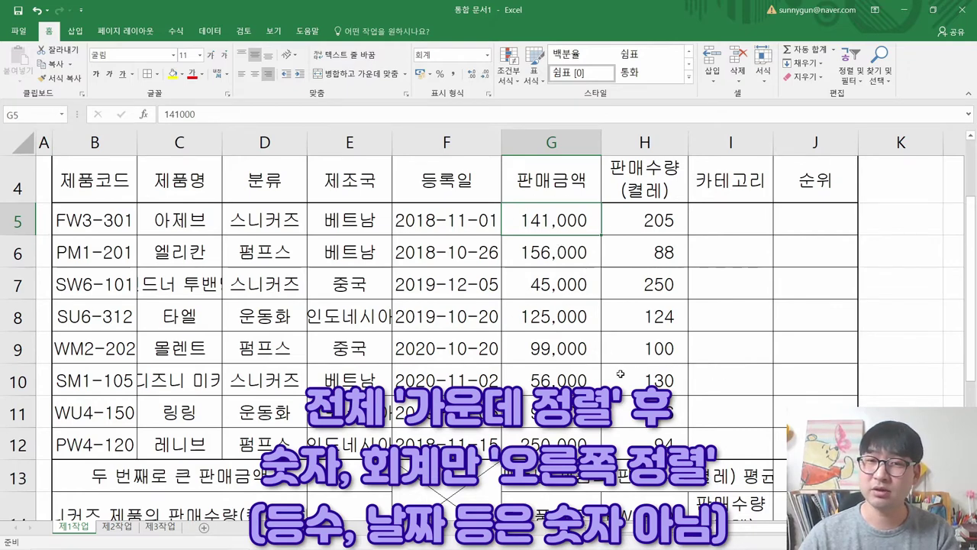
# Step: Switch to the exam PDF and examine which function cells, from (1) 카테고리 and (2) 순위 to (6), need the accounting format
pyautogui.hotkey('alt', 'Tab')
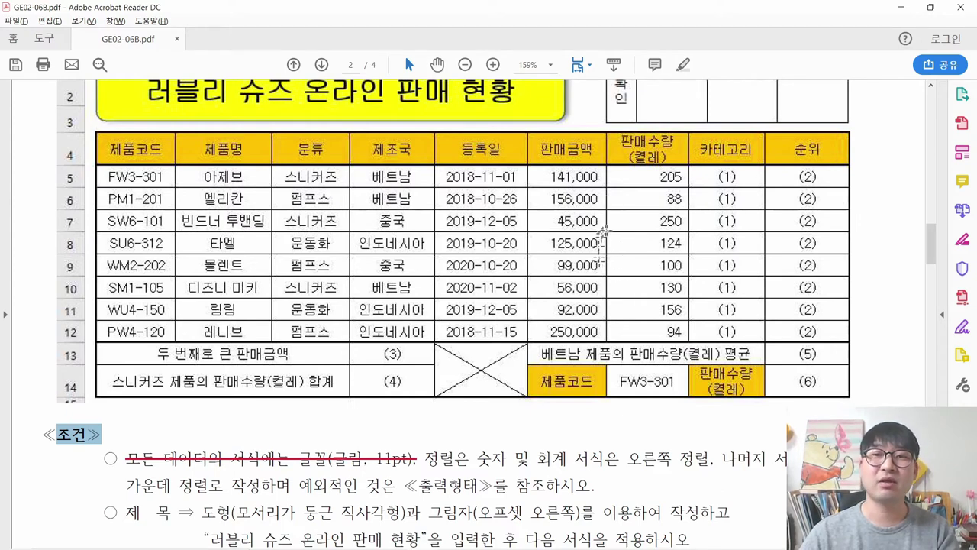
pyautogui.moveTo(712, 169); pyautogui.dragTo(820, 326)
pyautogui.moveTo(374, 348); pyautogui.dragTo(406, 390)
pyautogui.moveTo(777, 351); pyautogui.dragTo(823, 387)
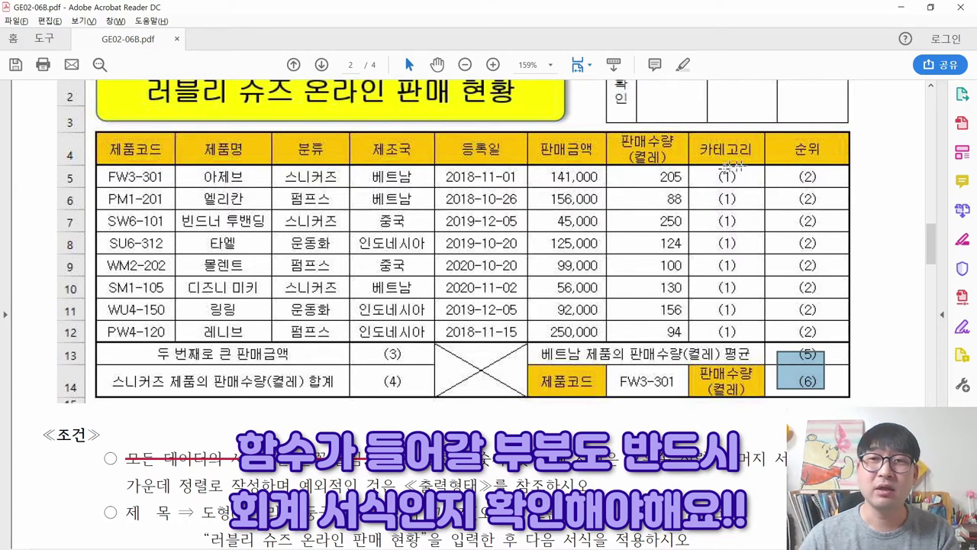
pyautogui.moveTo(713, 169); pyautogui.dragTo(744, 332)
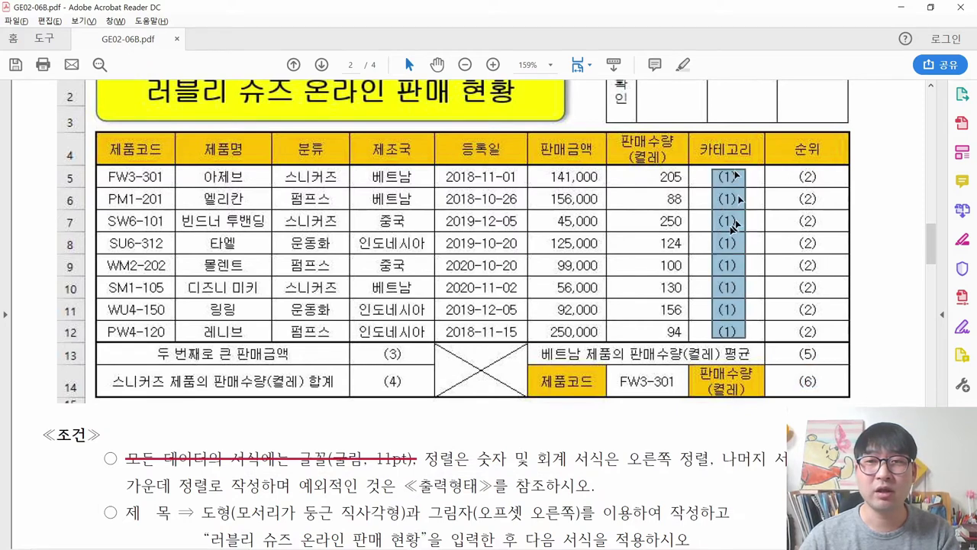
pyautogui.moveTo(784, 170); pyautogui.dragTo(831, 331)
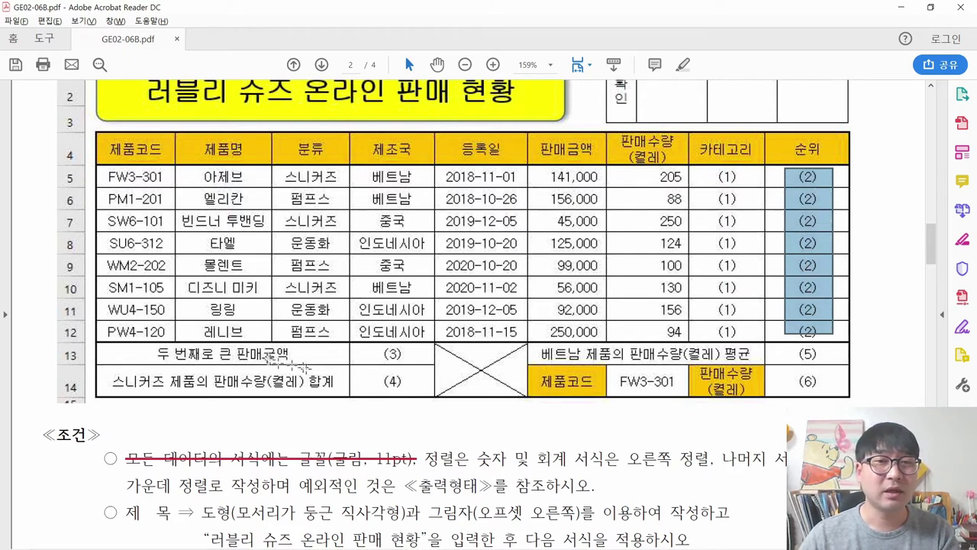
# Step: Check result cells (3) and (4) in the PDF against the 판매금액 and 판매수량(켤레) data they use, and return to Excel
pyautogui.moveTo(373, 345); pyautogui.dragTo(428, 360)
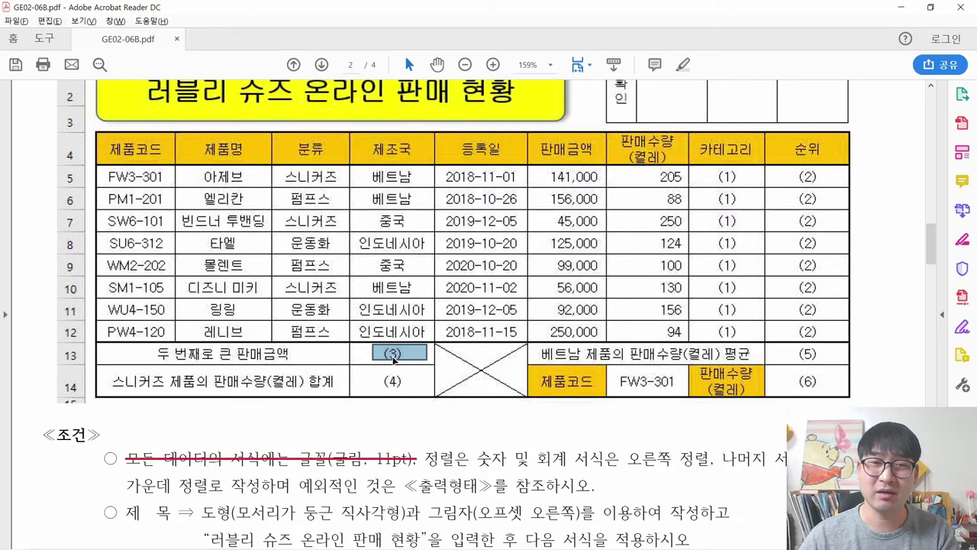
pyautogui.moveTo(231, 367); pyautogui.dragTo(331, 395)
pyautogui.moveTo(628, 129); pyautogui.dragTo(676, 251)
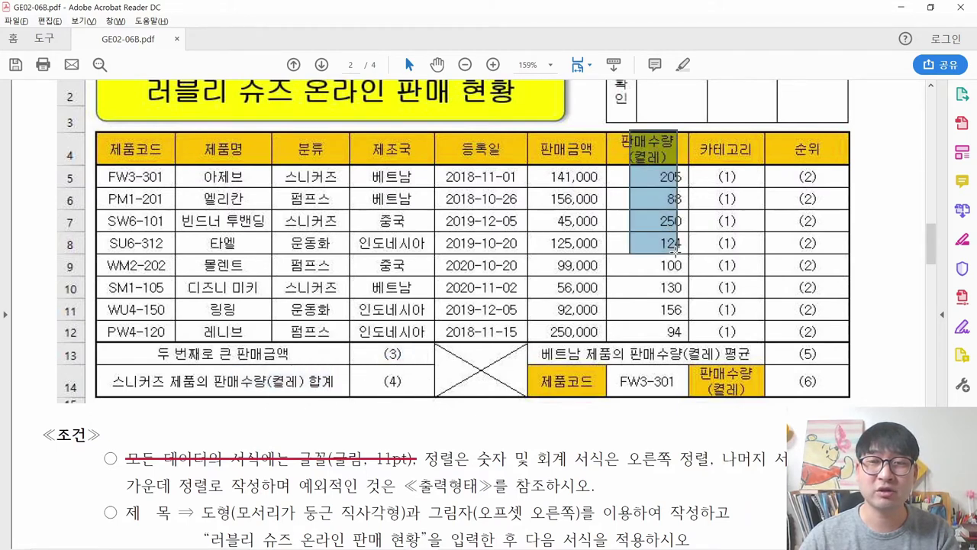
pyautogui.click(416, 389)
pyautogui.hotkey('alt', 'Tab')
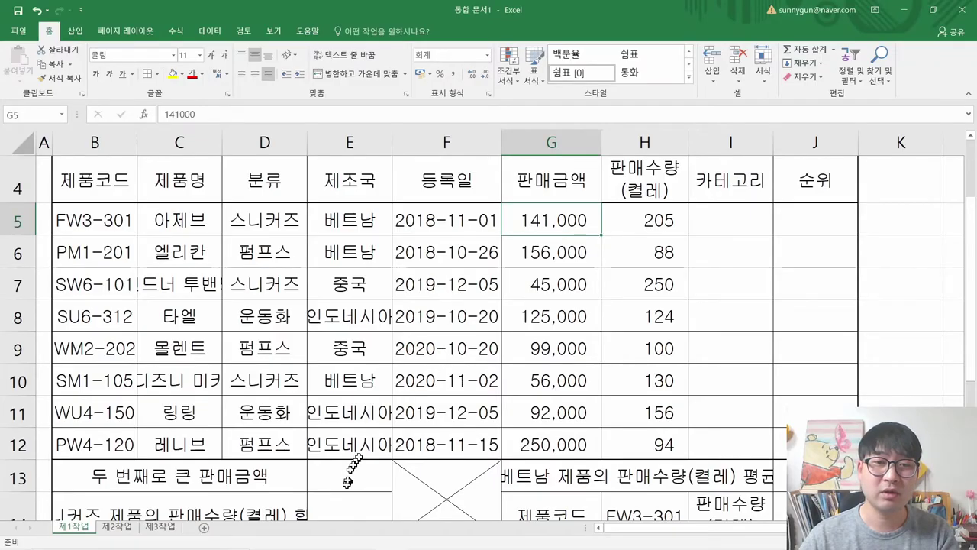
# Step: Right-align the result cells E13:E14 and apply the comma style so they use the 회계 format
pyautogui.scroll(-3, 367, 443)
pyautogui.click(360, 182)
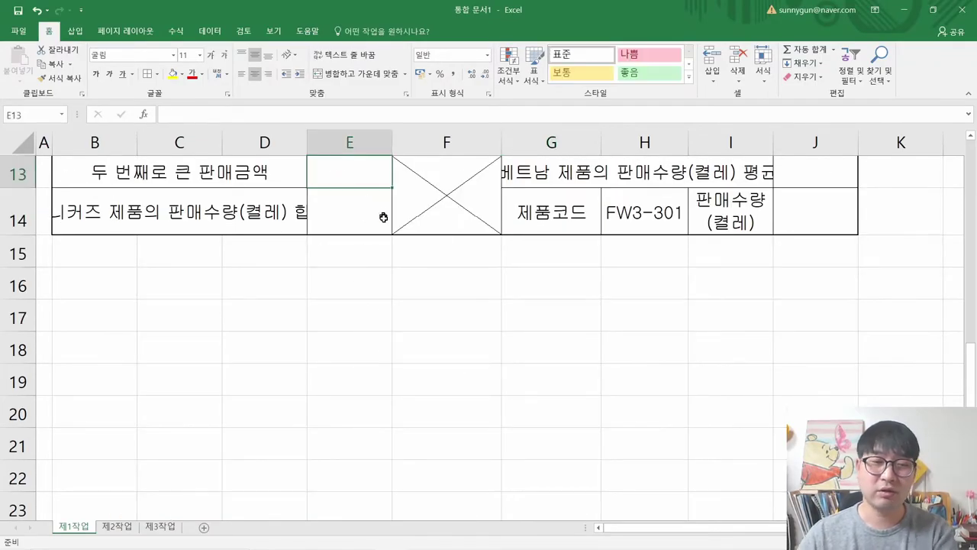
pyautogui.scroll(3, 377, 223)
pyautogui.scroll(-1, 375, 223)
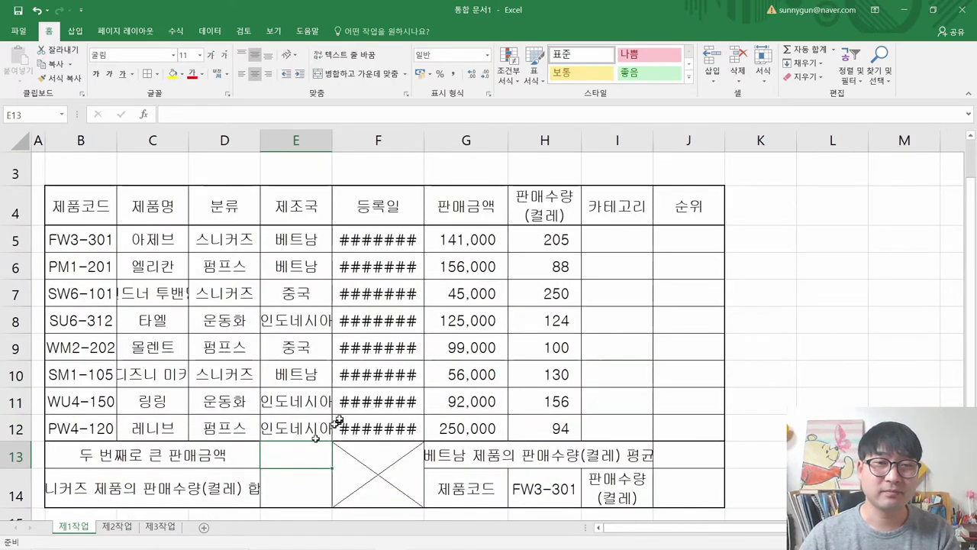
pyautogui.scroll(-2, 333, 424)
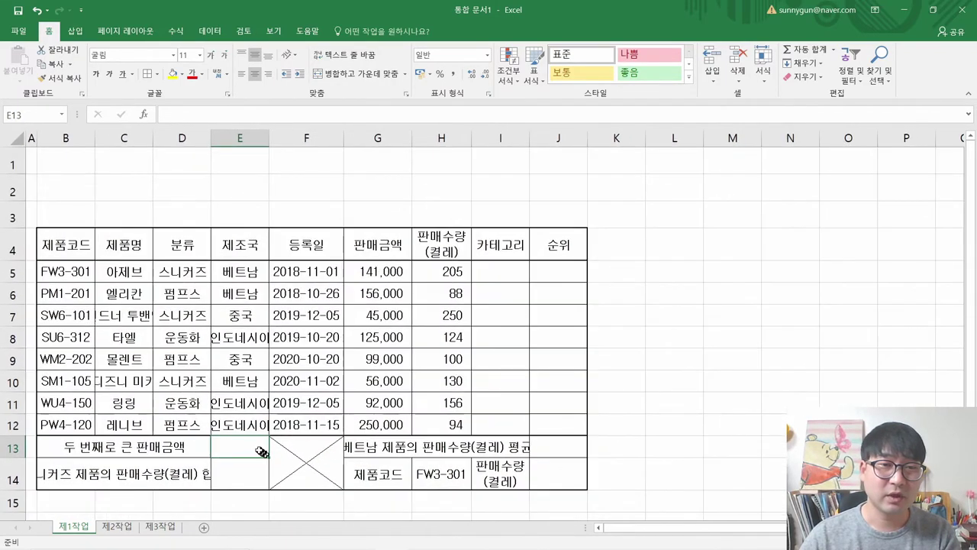
pyautogui.moveTo(251, 448); pyautogui.dragTo(252, 469)
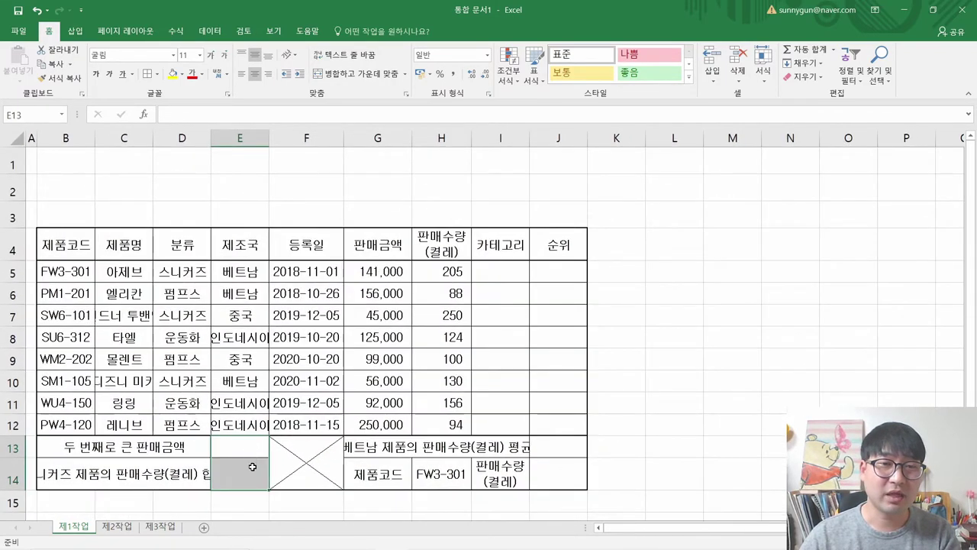
pyautogui.click(266, 74)
pyautogui.click(455, 75)
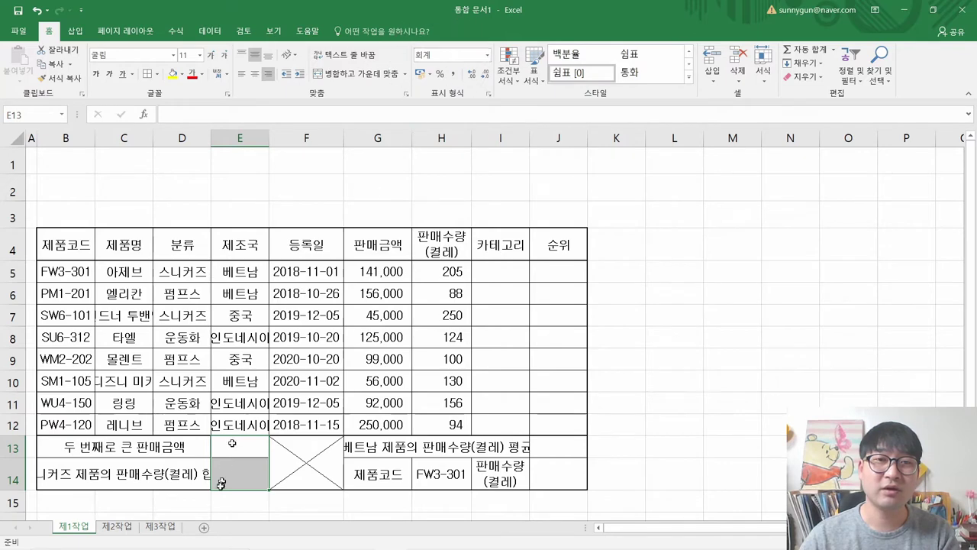
# Step: Apply the comma style to the result cells J13 and J14, right-aligning J14 as well
pyautogui.click(249, 448)
pyautogui.hotkey('alt', 'Tab')
pyautogui.hotkey('alt', 'Tab')
pyautogui.click(519, 449)
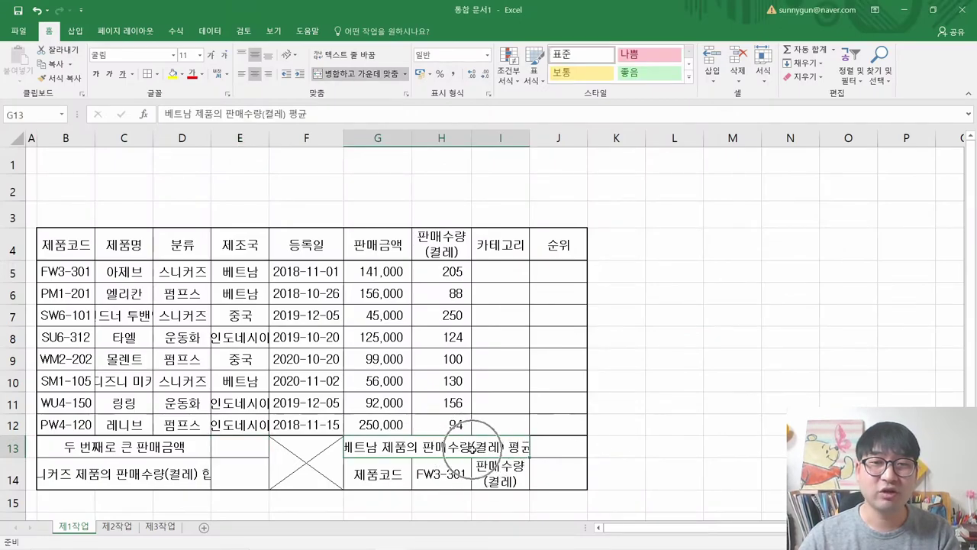
pyautogui.click(546, 451)
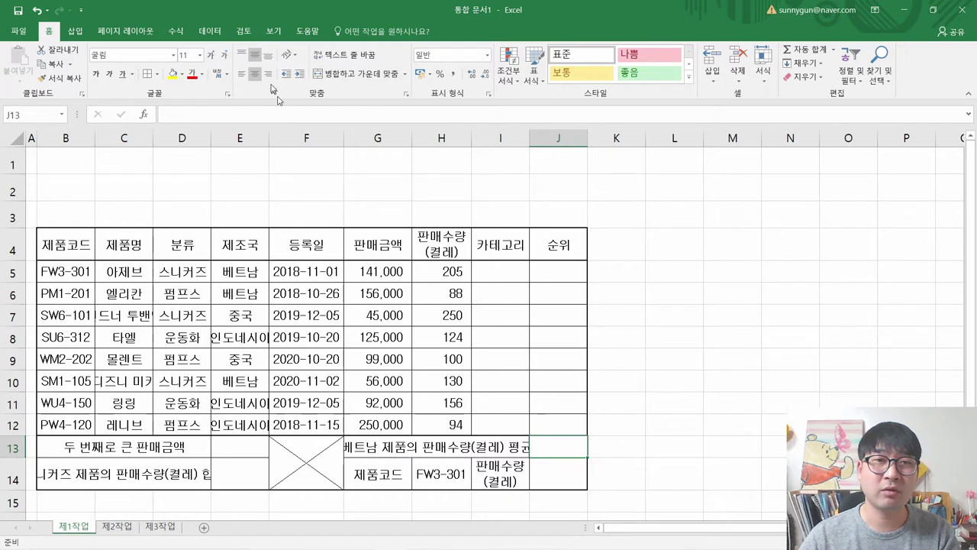
pyautogui.click(457, 76)
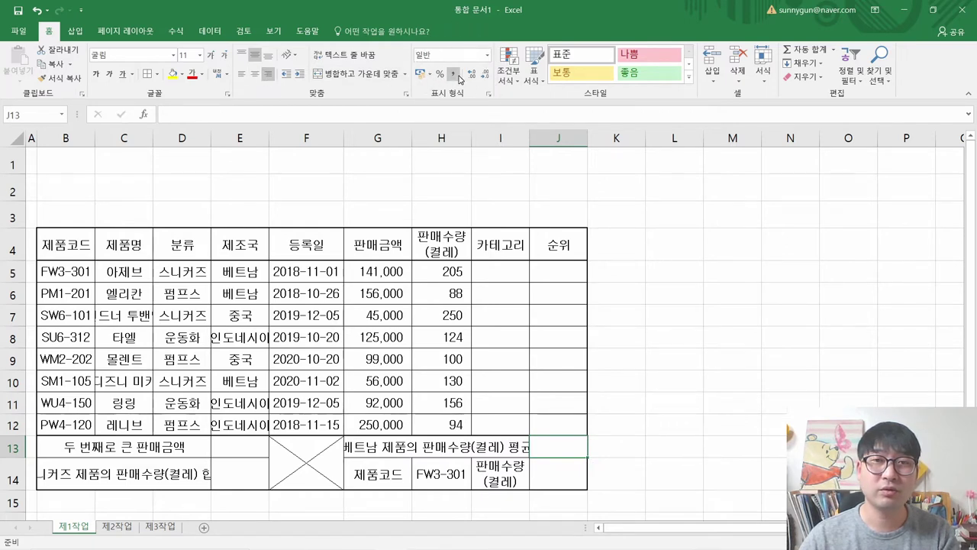
pyautogui.click(548, 476)
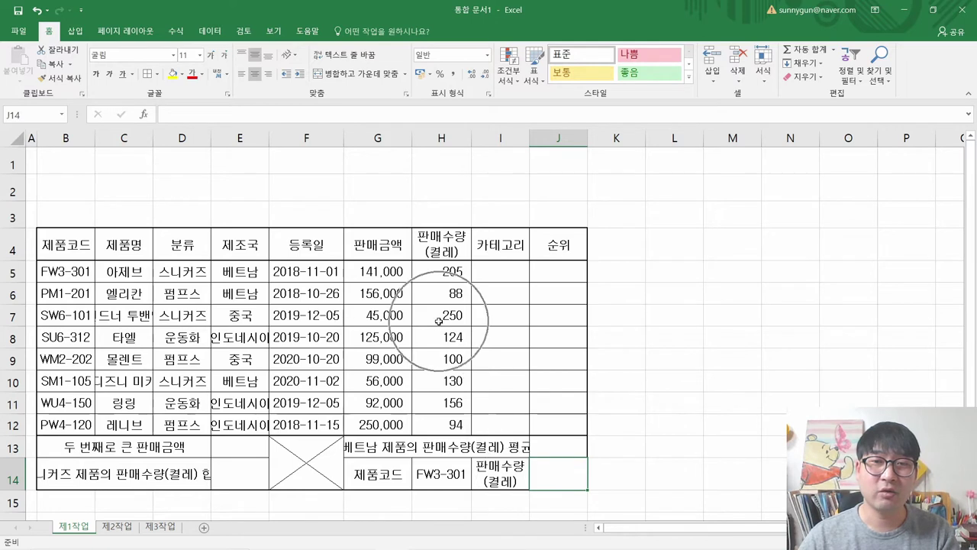
pyautogui.click(268, 73)
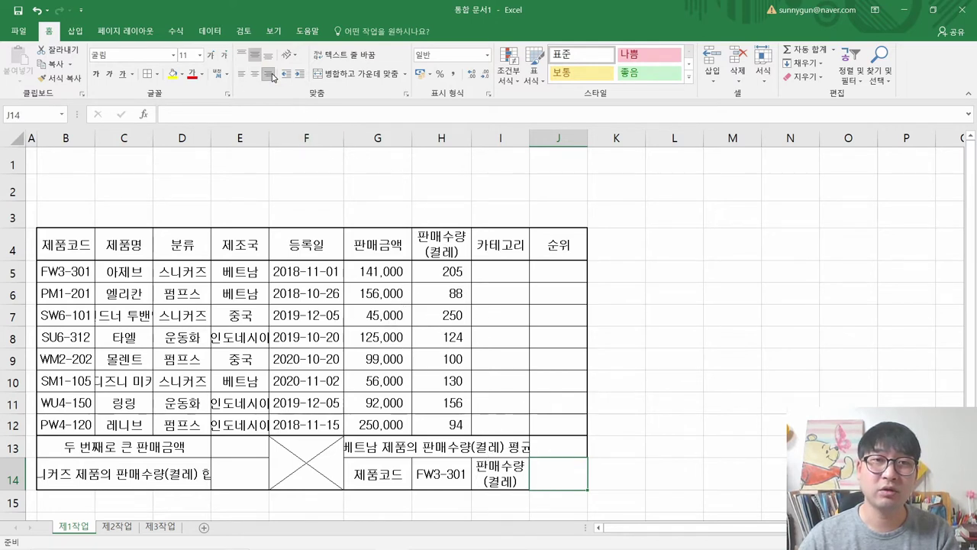
pyautogui.click(455, 74)
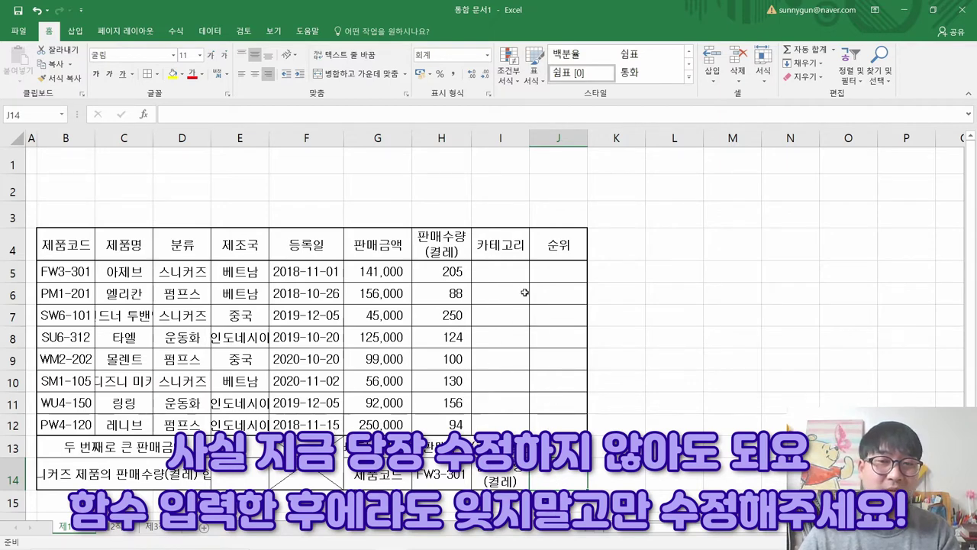
# Step: Switch to the exam PDF and strike through the alignment condition for 숫자 및 회계 서식 (오른쪽) and 나머지 서식 (가운데) under ≪조건≫
pyautogui.moveTo(500, 269); pyautogui.dragTo(540, 428)
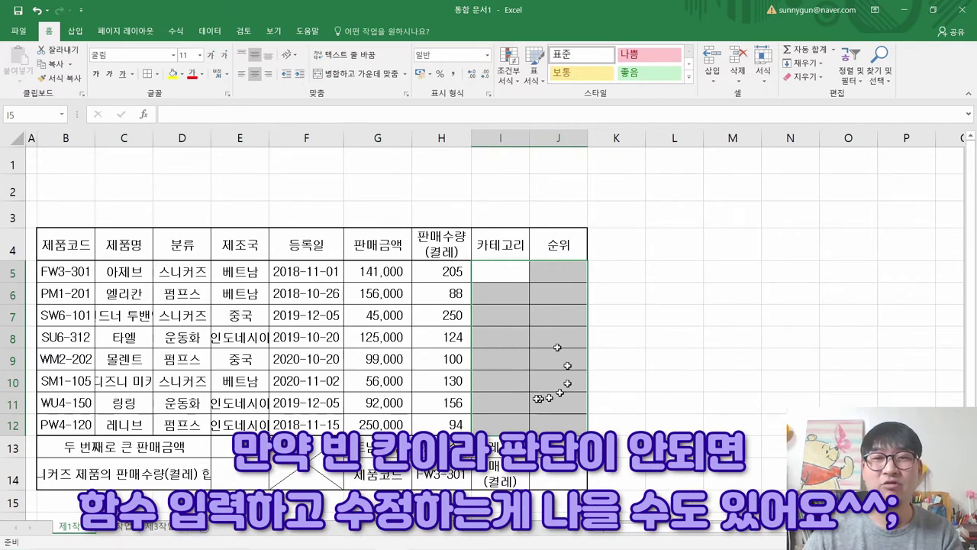
pyautogui.click(508, 278)
pyautogui.hotkey('alt', 'Tab')
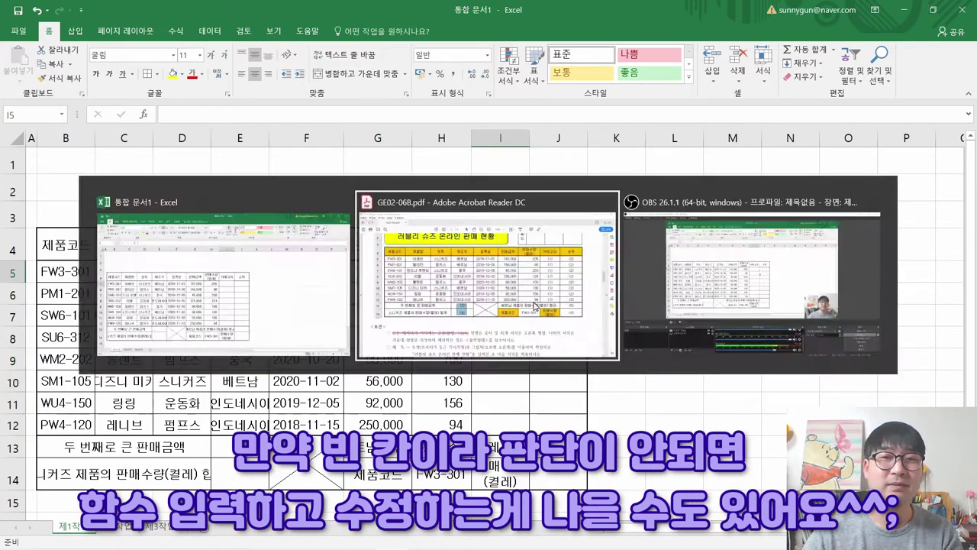
pyautogui.click(402, 365)
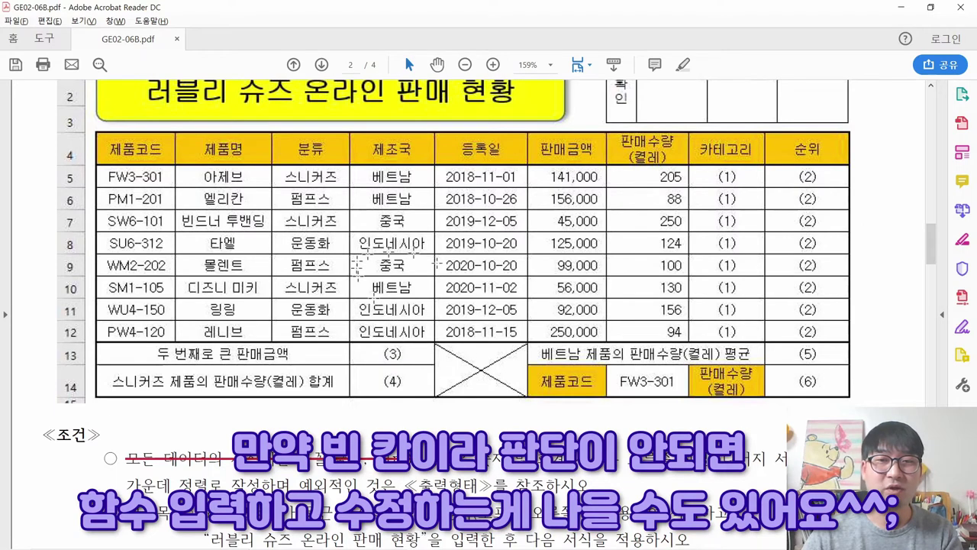
pyautogui.scroll(-1, 419, 385)
pyautogui.moveTo(425, 404); pyautogui.dragTo(298, 435)
pyautogui.rightClick(481, 409)
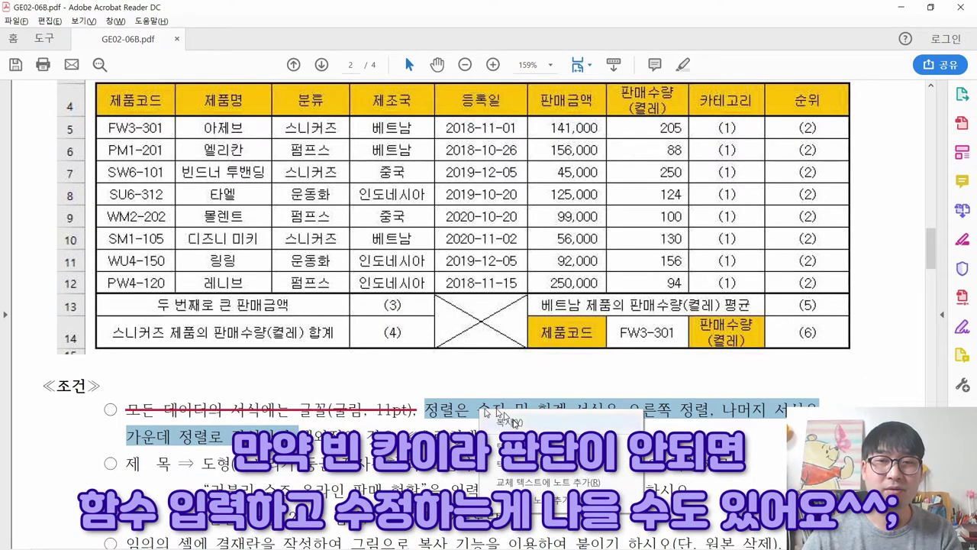
pyautogui.click(526, 455)
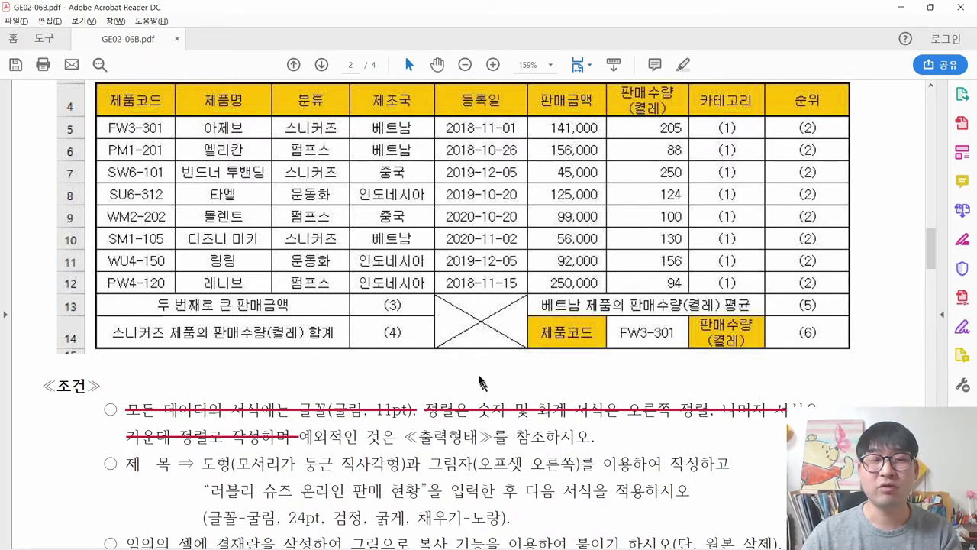
# Step: Examine the 제목 condition in the PDF, including the 모서리가 둥근 직사각형 shape, and compare it with the title in ≪출력형태≫
pyautogui.scroll(-1, 481, 383)
pyautogui.scroll(-1, 545, 342)
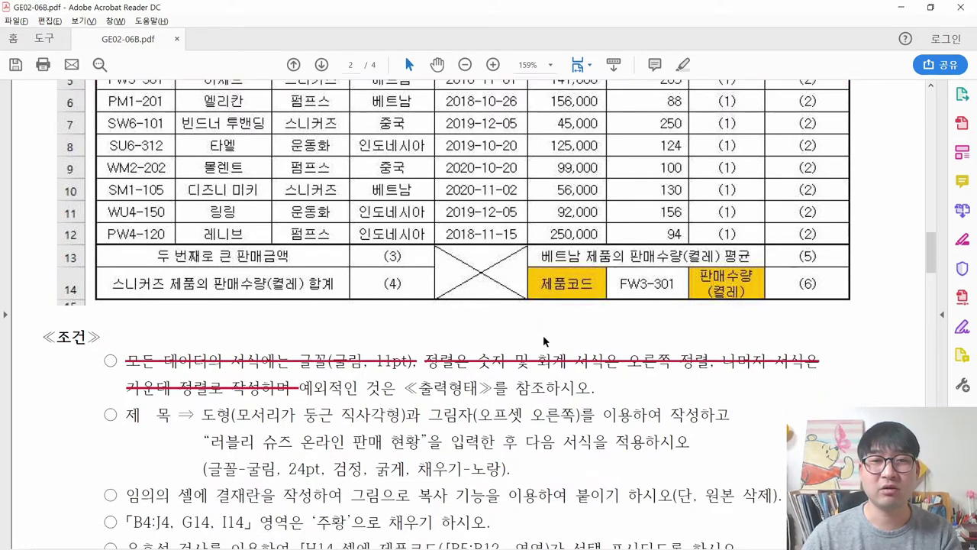
pyautogui.click(300, 389)
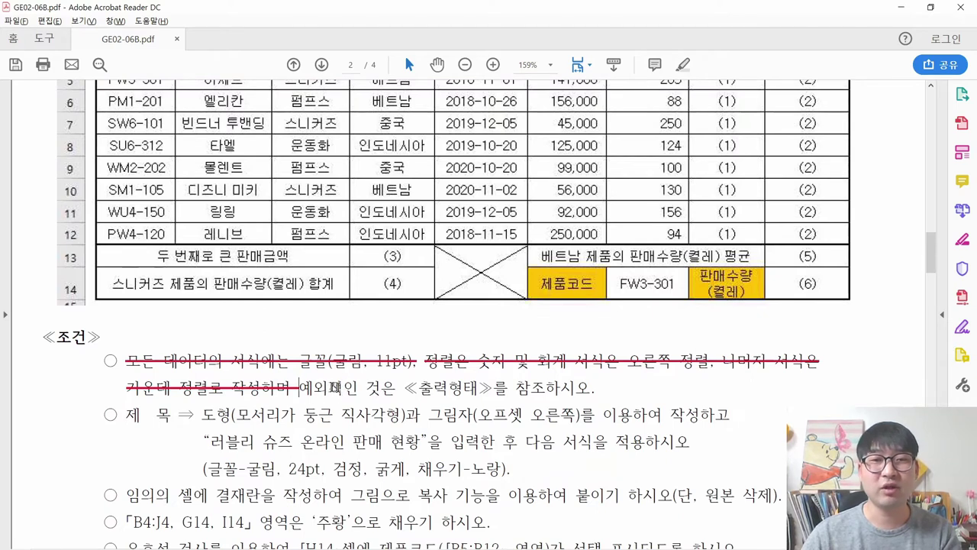
pyautogui.scroll(-2, 336, 387)
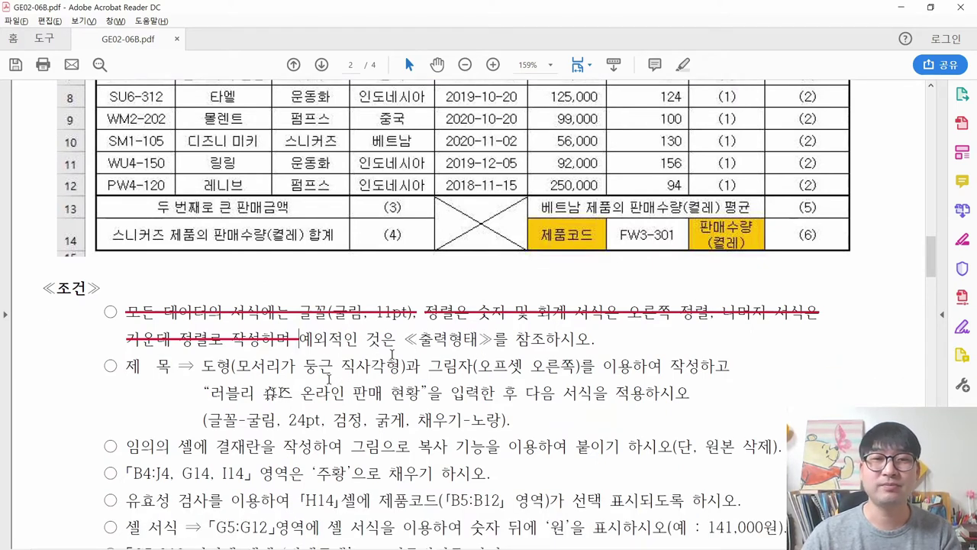
pyautogui.moveTo(206, 366); pyautogui.dragTo(410, 370)
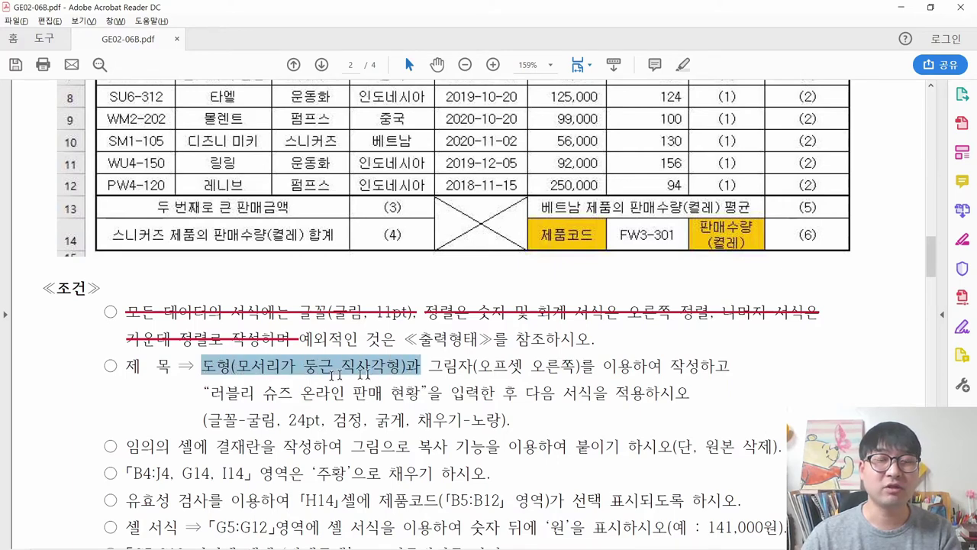
pyautogui.scroll(6, 368, 373)
pyautogui.moveTo(89, 193); pyautogui.dragTo(584, 252)
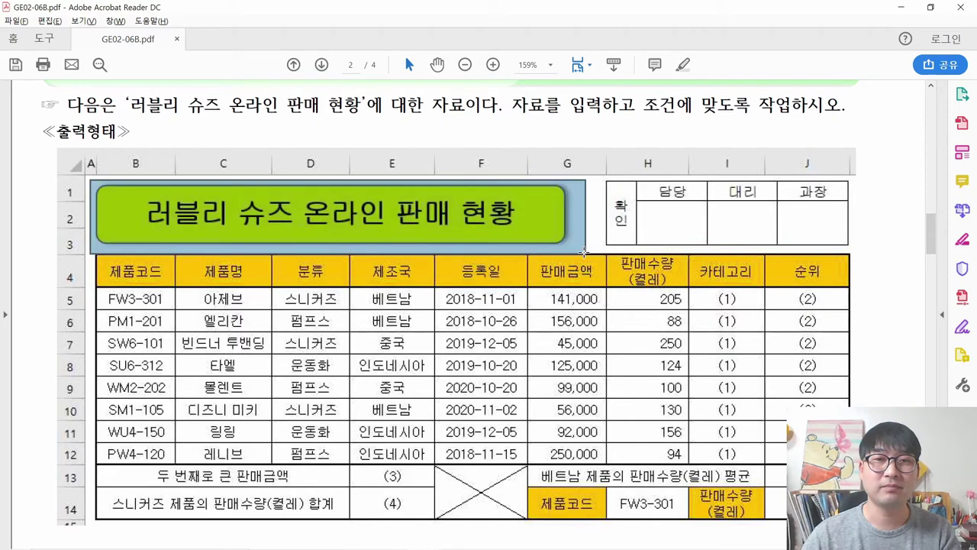
pyautogui.click(462, 226)
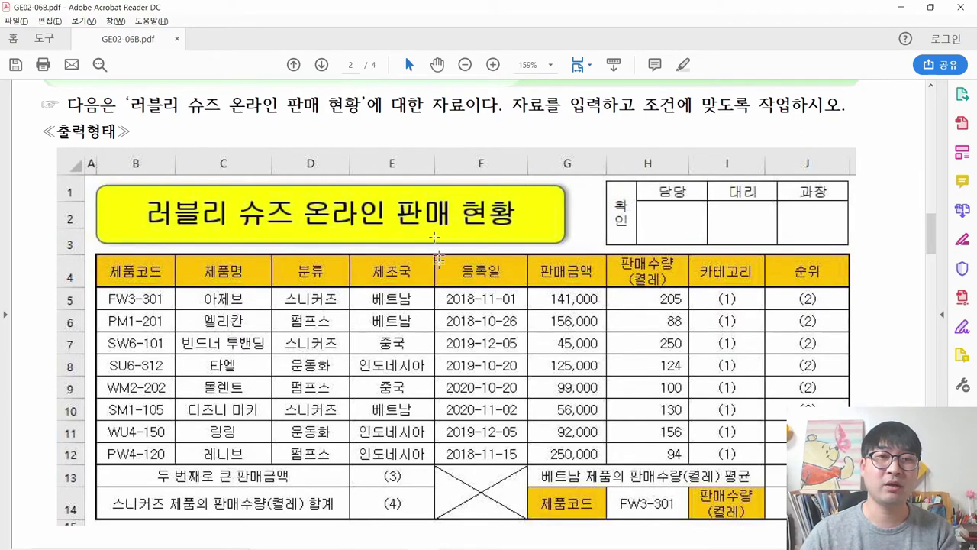
pyautogui.scroll(-3, 334, 221)
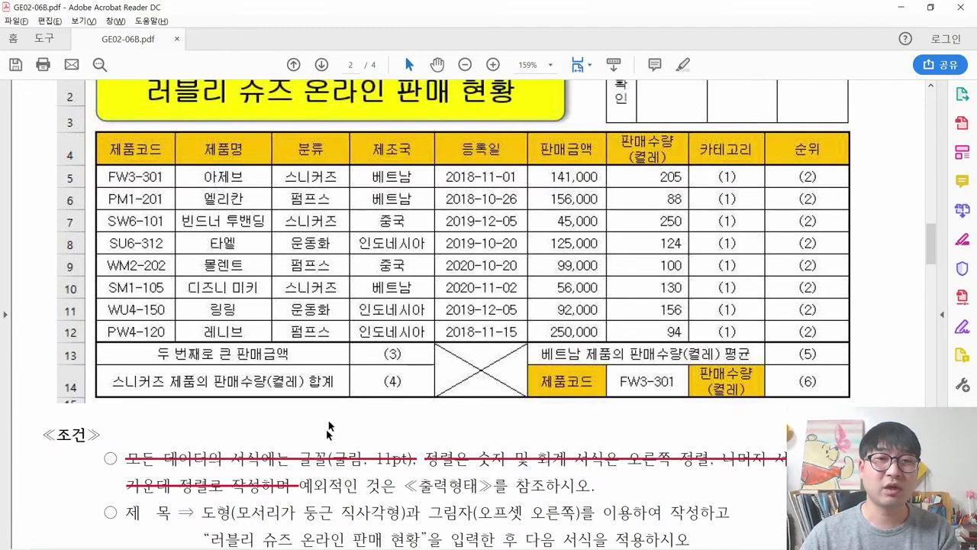
pyautogui.moveTo(239, 513); pyautogui.dragTo(414, 508)
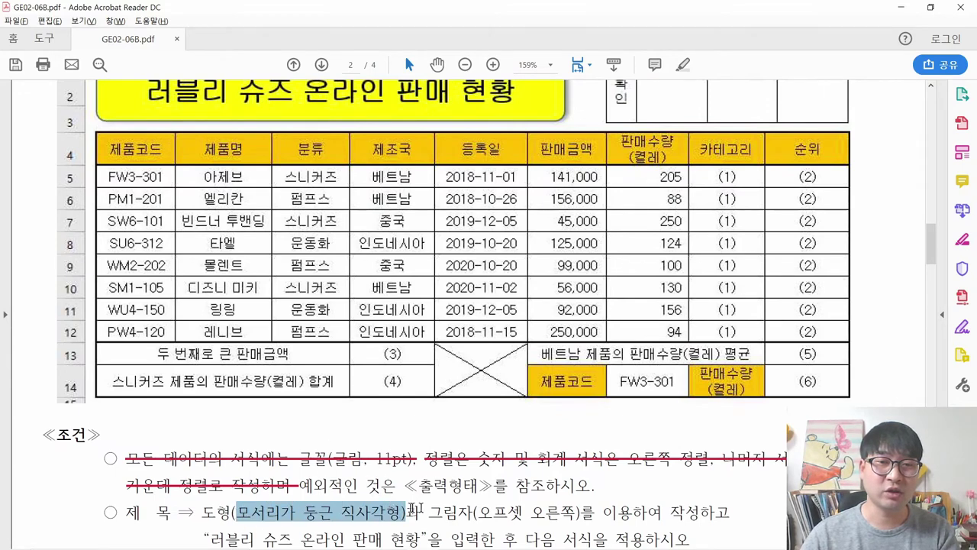
# Step: Return to Excel and draw a rounded rectangle about 12.08 cm wide and 2.36 cm high across rows 1 to 3 above the table
pyautogui.hotkey('alt', 'Tab')
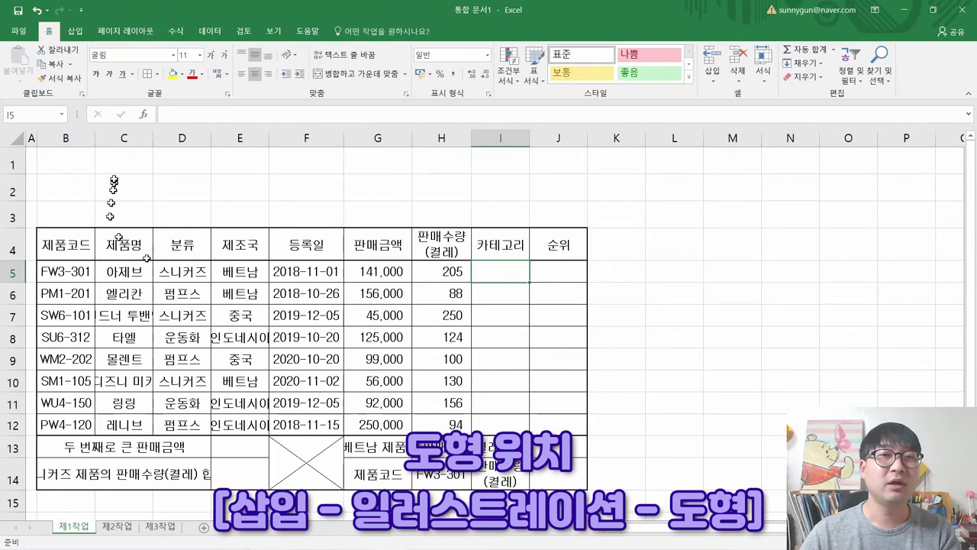
pyautogui.click(76, 31)
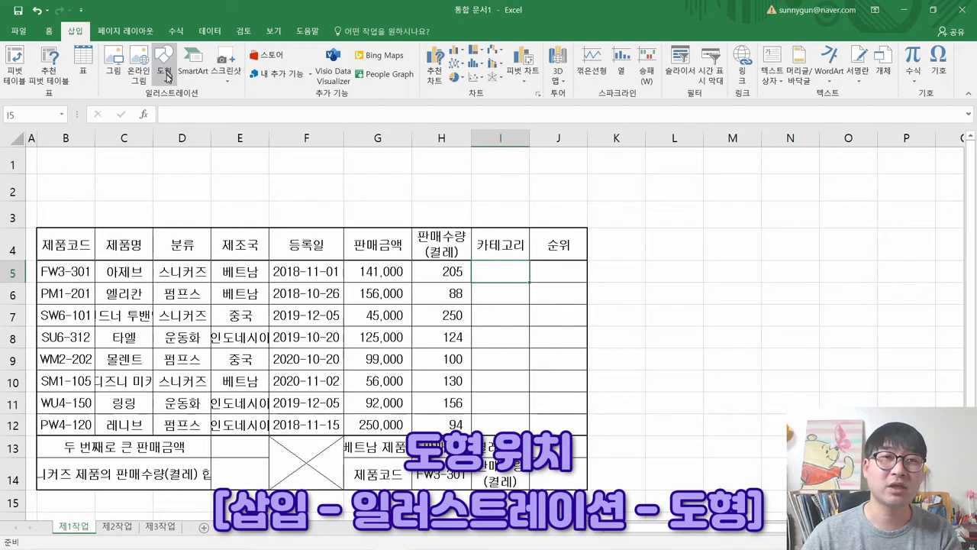
pyautogui.click(165, 72)
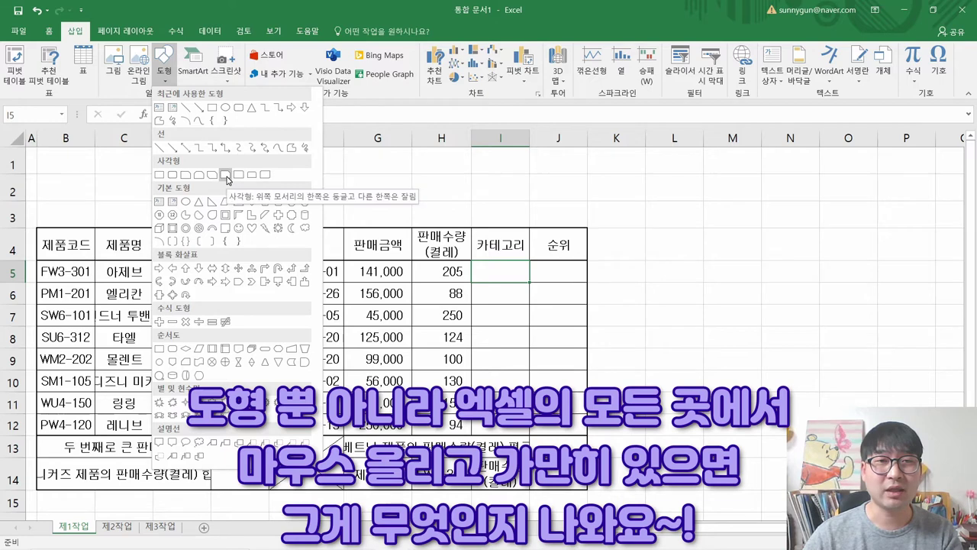
pyautogui.click(175, 180)
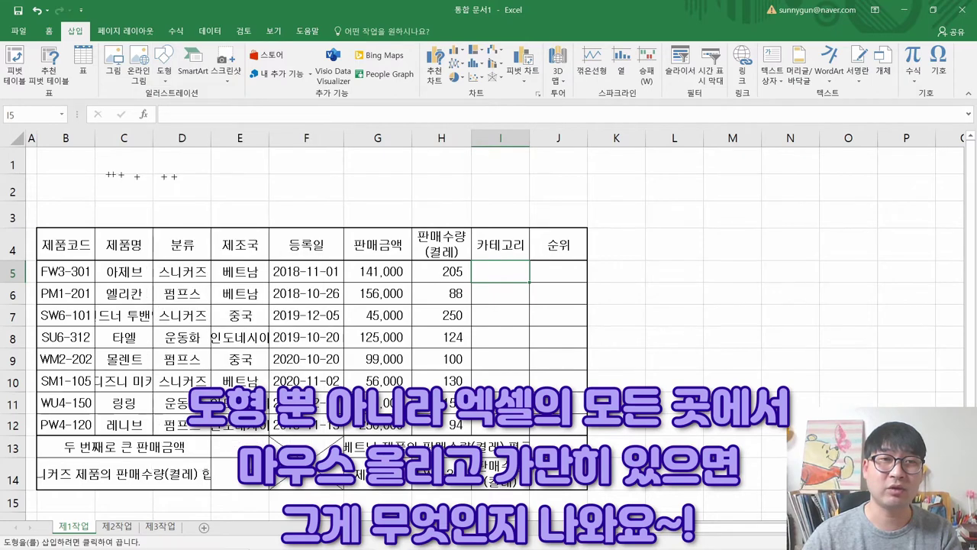
pyautogui.moveTo(58, 157)
pyautogui.mouseDown()
pyautogui.moveTo(409, 238)
pyautogui.moveTo(432, 226)
pyautogui.mouseUp()
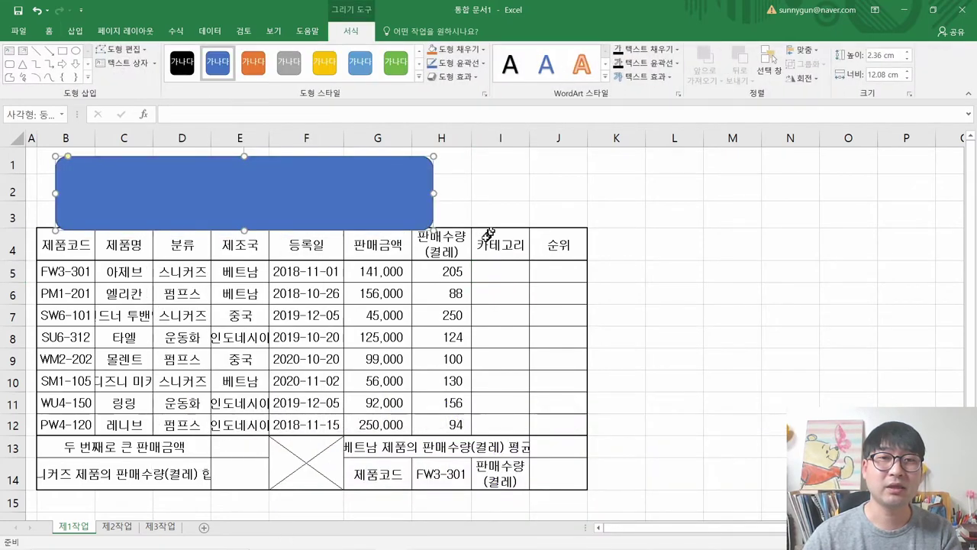
# Step: Check the title's shadow condition in the exam PDF, and apply the outer 오프셋 오른쪽 shadow to the rounded rectangle in Excel
pyautogui.hotkey('alt', 'Tab')
pyautogui.scroll(2, 436, 345)
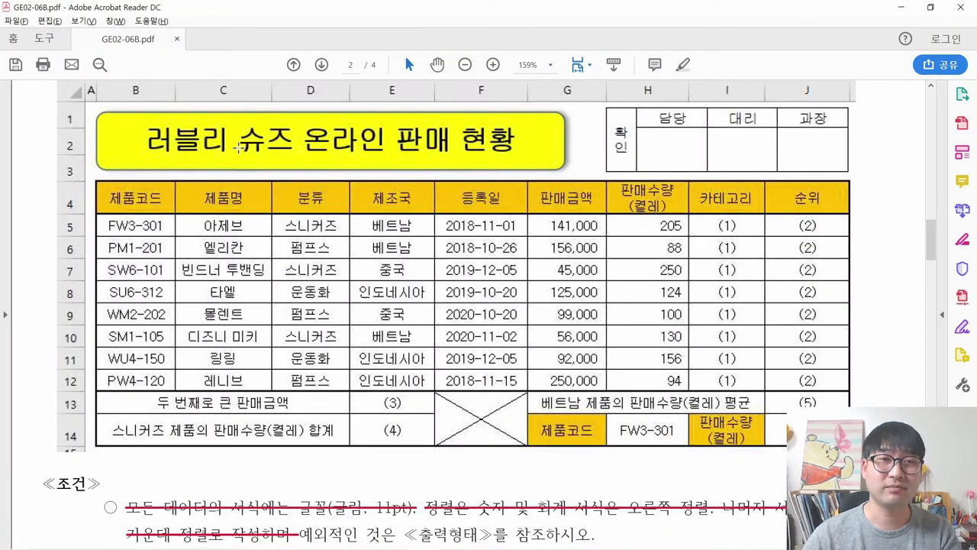
pyautogui.scroll(-3, 308, 265)
pyautogui.scroll(-4, 382, 316)
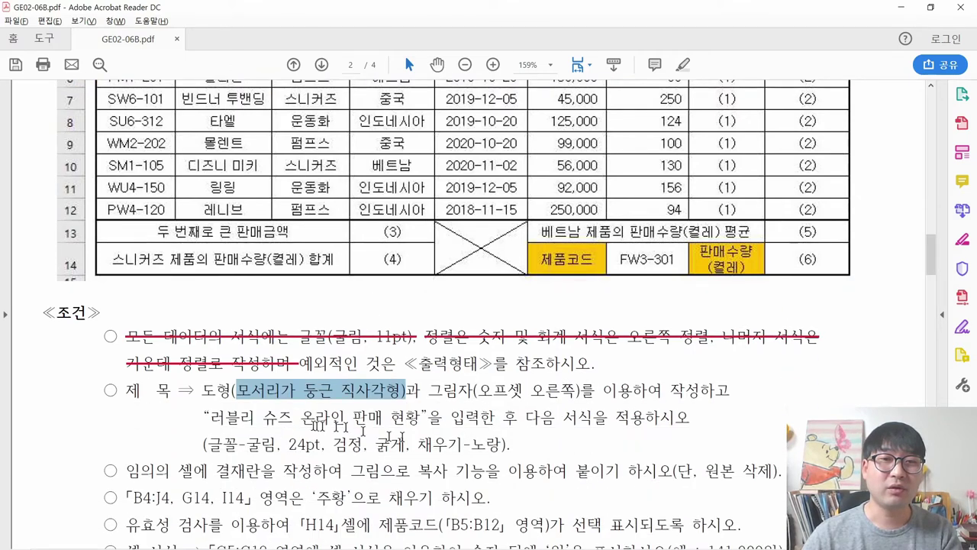
pyautogui.moveTo(441, 394); pyautogui.dragTo(580, 393)
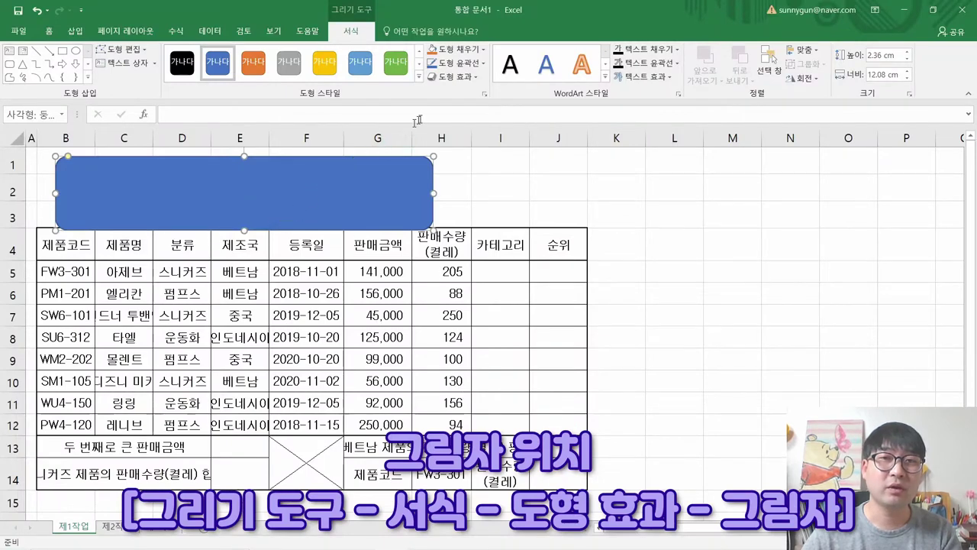
pyautogui.click(451, 78)
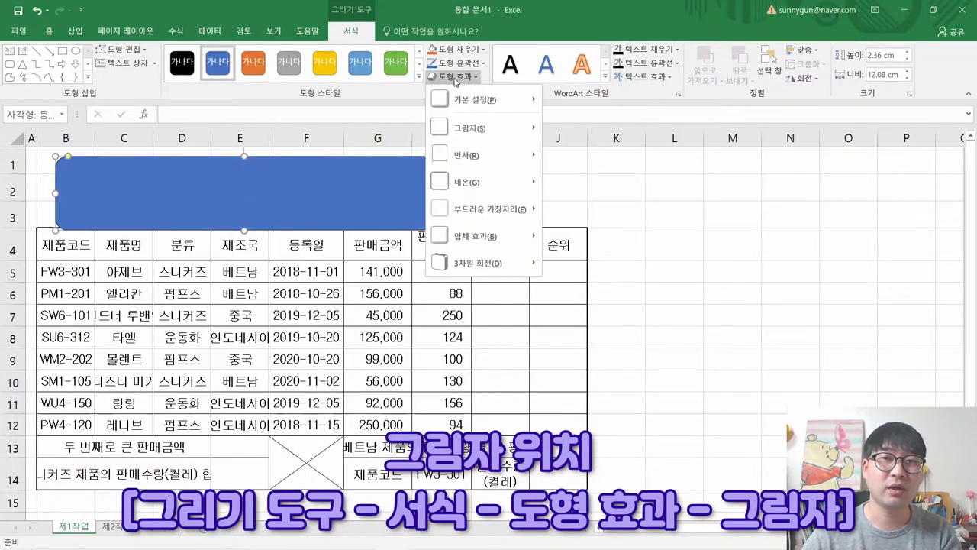
pyautogui.moveTo(461, 133)
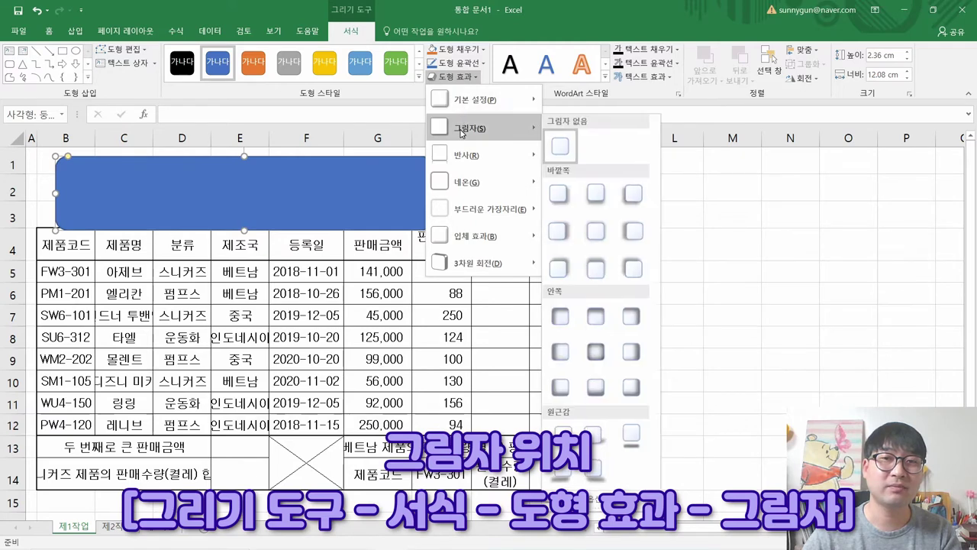
pyautogui.click(559, 233)
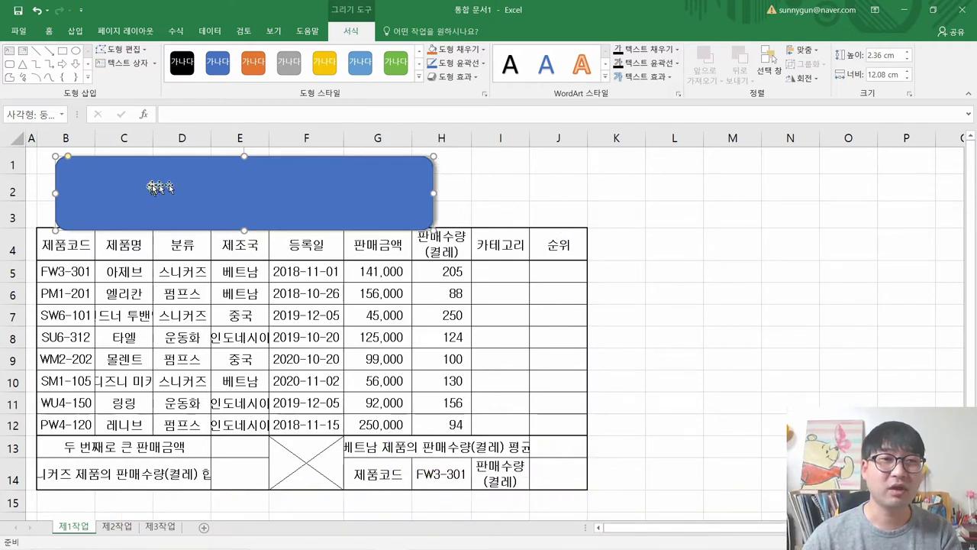
# Step: Check the title's size in the exam PDF's ≪출력형태≫, return to Excel, and enlarge the rounded rectangle to about 14.96 cm wide and 5.55 cm high
pyautogui.hotkey('alt', 'Tab')
pyautogui.scroll(3, 316, 243)
pyautogui.scroll(3, 319, 242)
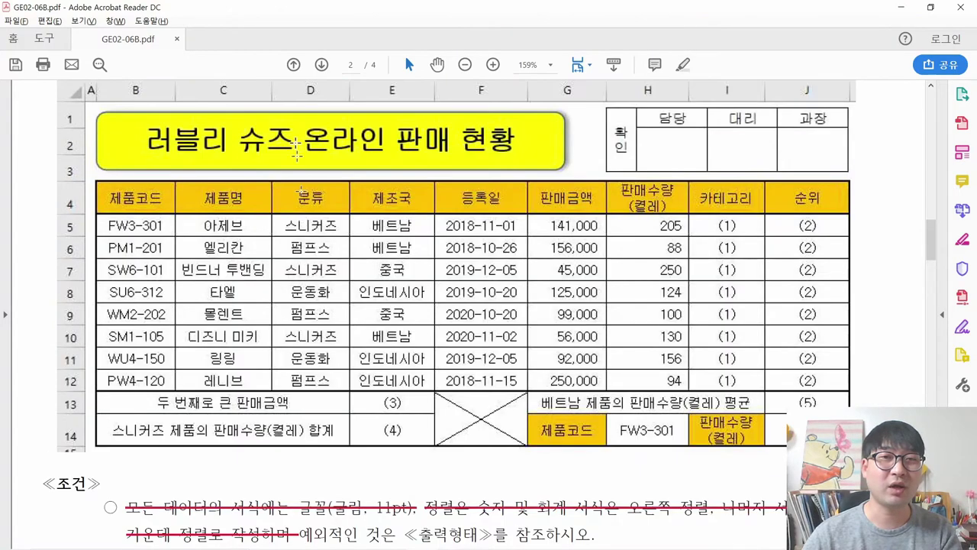
pyautogui.hotkey('alt', 'Tab')
pyautogui.moveTo(257, 163)
pyautogui.mouseDown()
pyautogui.moveTo(246, 182)
pyautogui.moveTo(246, 156)
pyautogui.mouseUp()
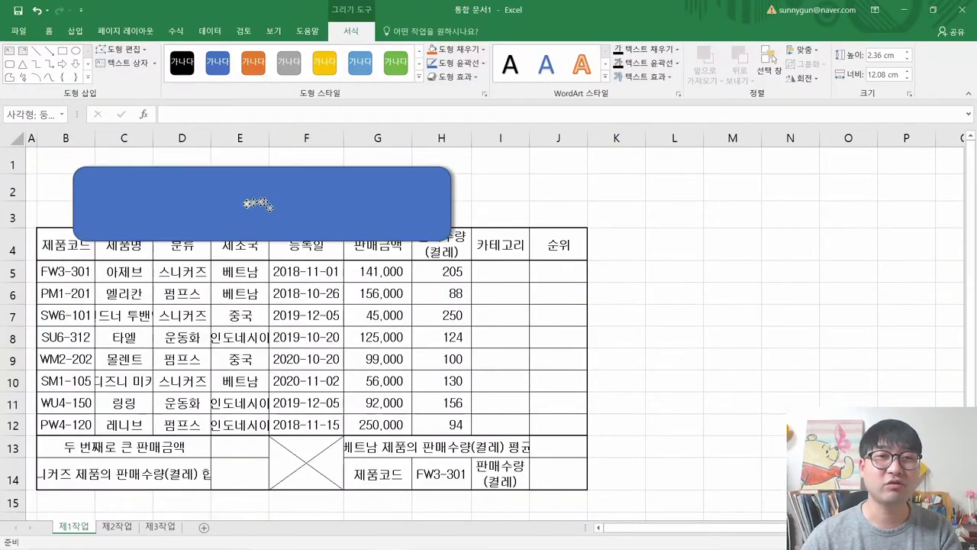
pyautogui.moveTo(445, 239); pyautogui.dragTo(536, 343)
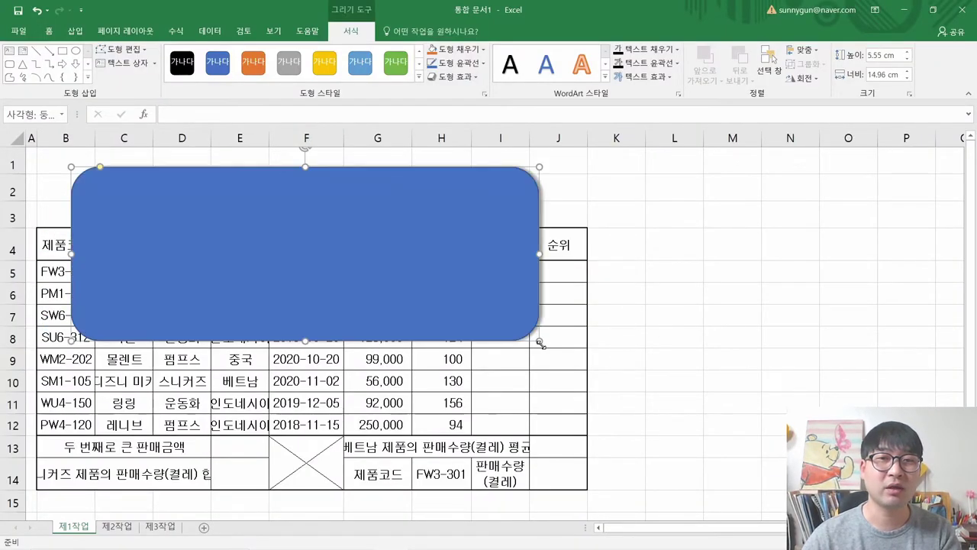
pyautogui.moveTo(374, 278); pyautogui.dragTo(351, 273)
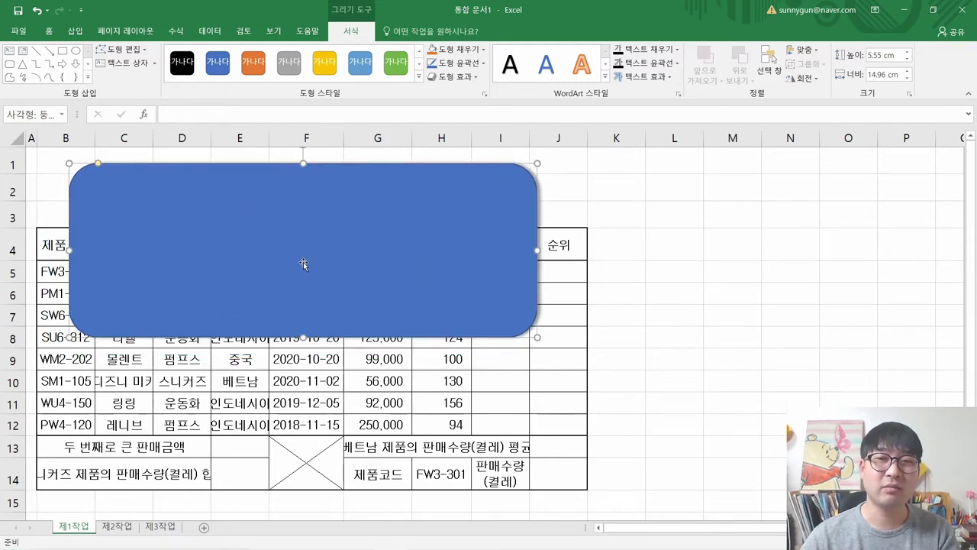
# Step: Switch to the exam PDF and strike through the 제목 condition line about the 모서리가 둥근 직사각형 shape and the 오프셋 오른쪽 shadow
pyautogui.hotkey('alt', 'Tab')
pyautogui.scroll(-4, 340, 304)
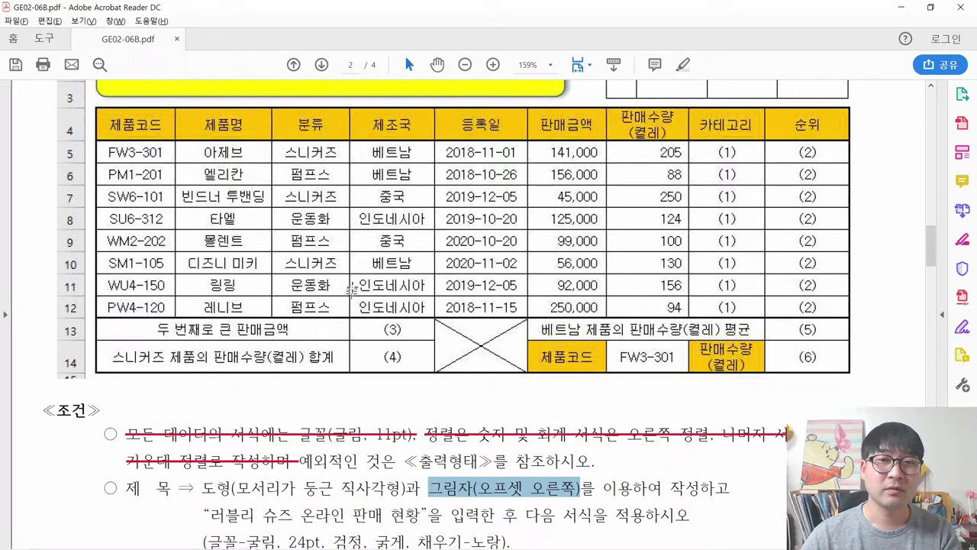
pyautogui.moveTo(201, 390); pyautogui.dragTo(721, 390)
pyautogui.rightClick(721, 390)
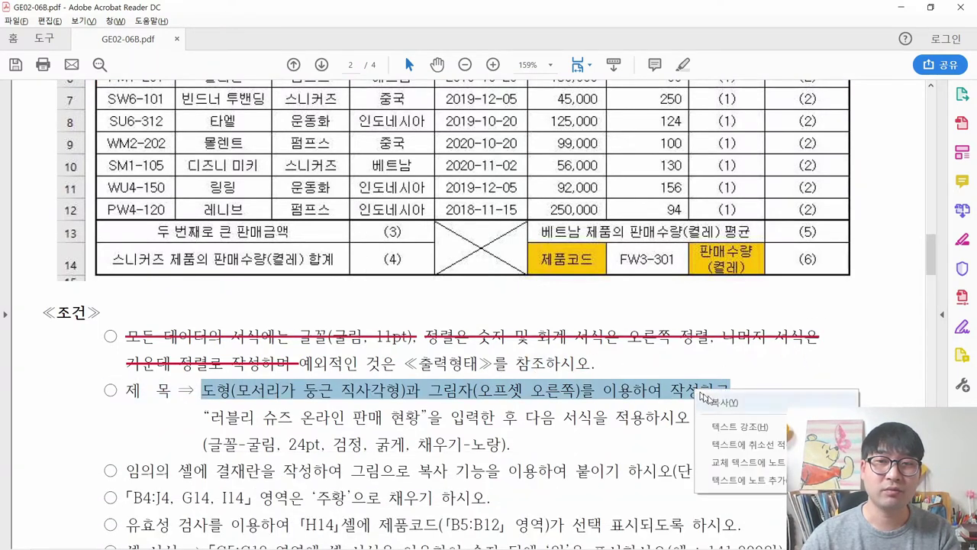
pyautogui.click(820, 385)
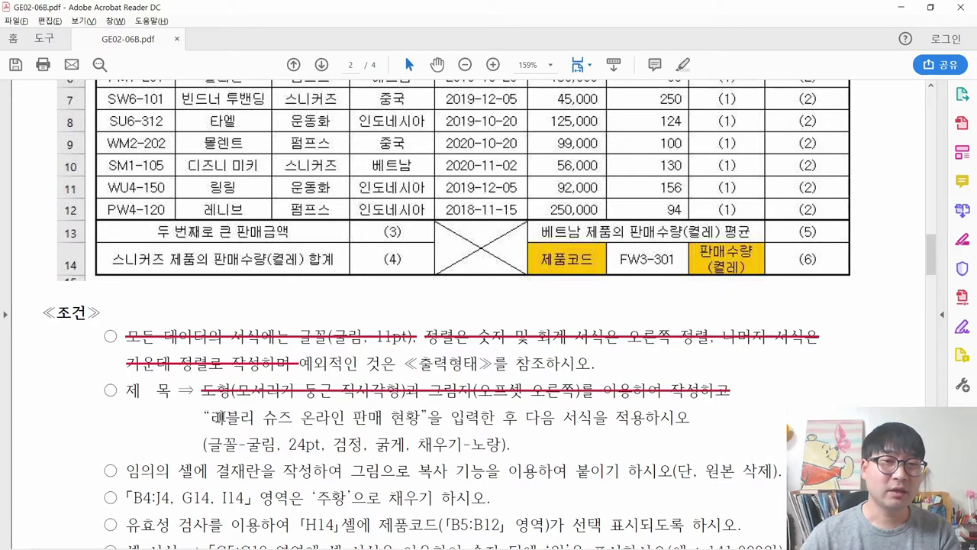
# Step: Copy the title 러블리 슈즈 온라인 판매 현황 from the PDF condition and put it as text inside the rounded rectangle in Excel
pyautogui.moveTo(209, 418); pyautogui.dragTo(416, 418)
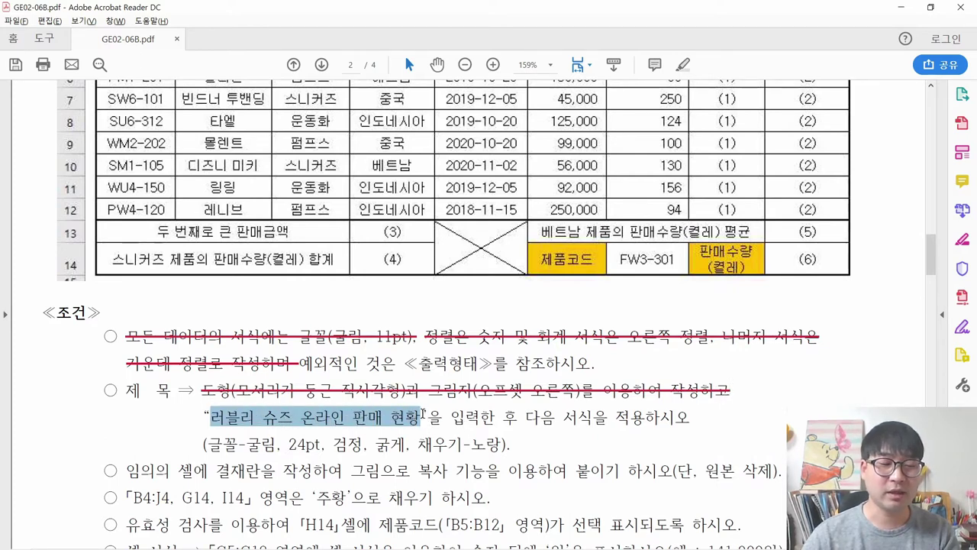
pyautogui.hotkey('alt', 'Tab')
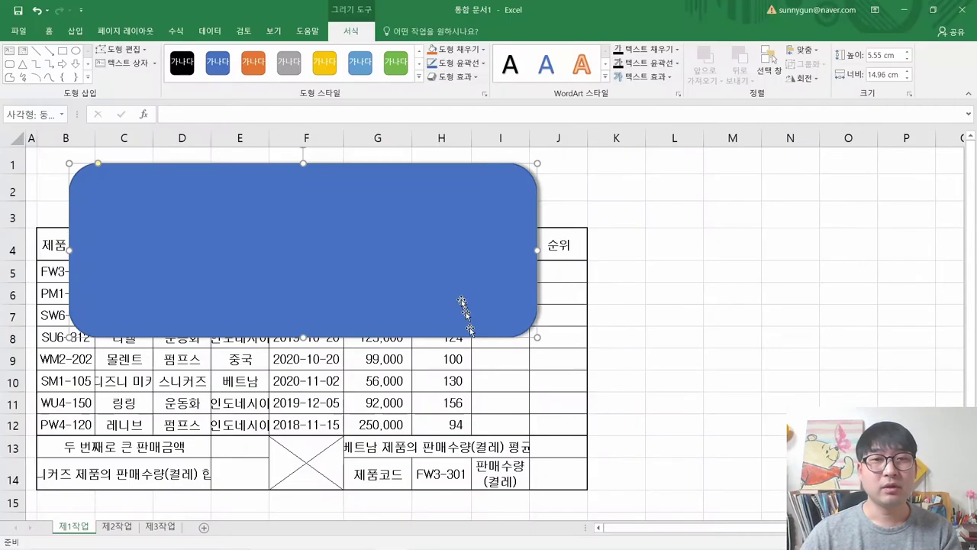
pyautogui.rightClick(226, 236)
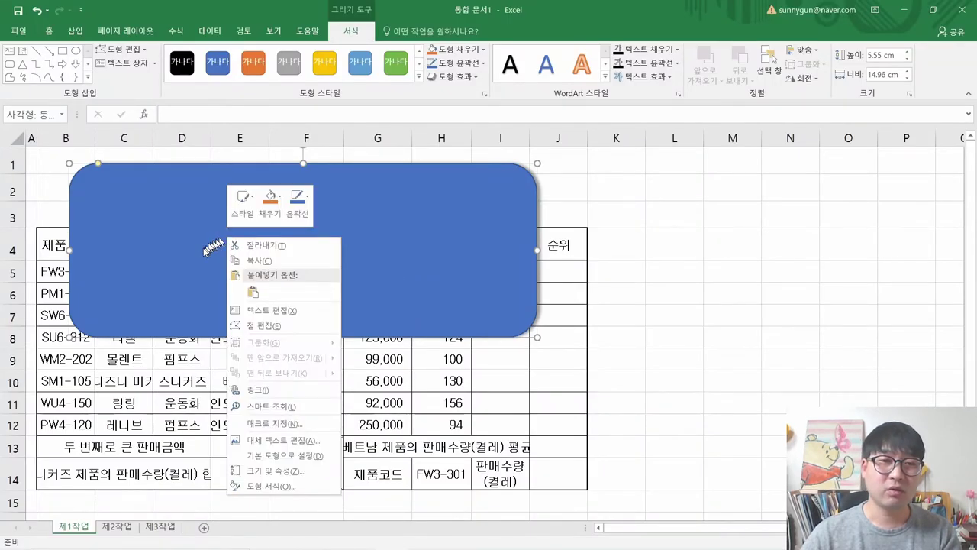
pyautogui.click(266, 311)
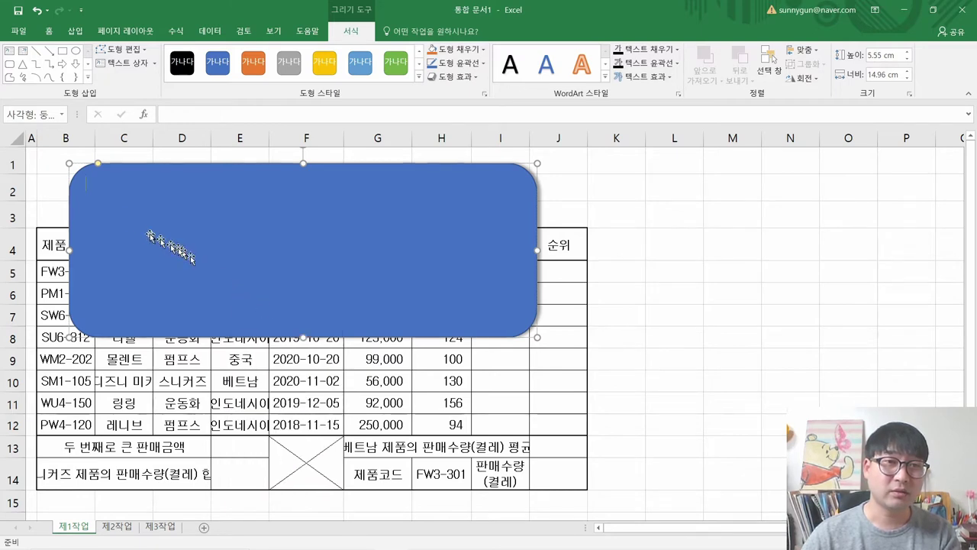
pyautogui.click(100, 202)
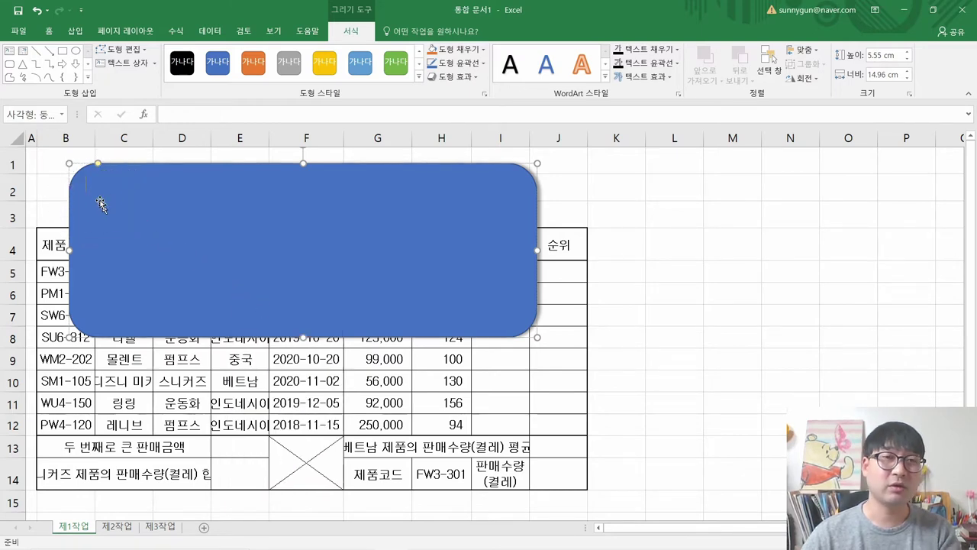
pyautogui.write('ㄴㅁㅇㄻㄴㅇㄻㄶㄹㅇㄶㅁㅎㄻㄴㅇㄹ')
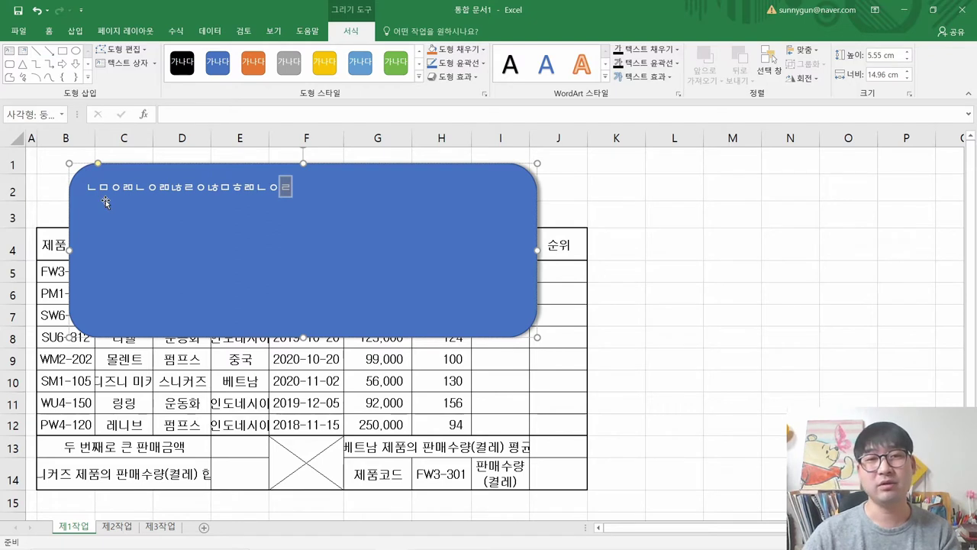
pyautogui.hotkey('ctrl', 'a')
pyautogui.hotkey('ctrl', 'v')
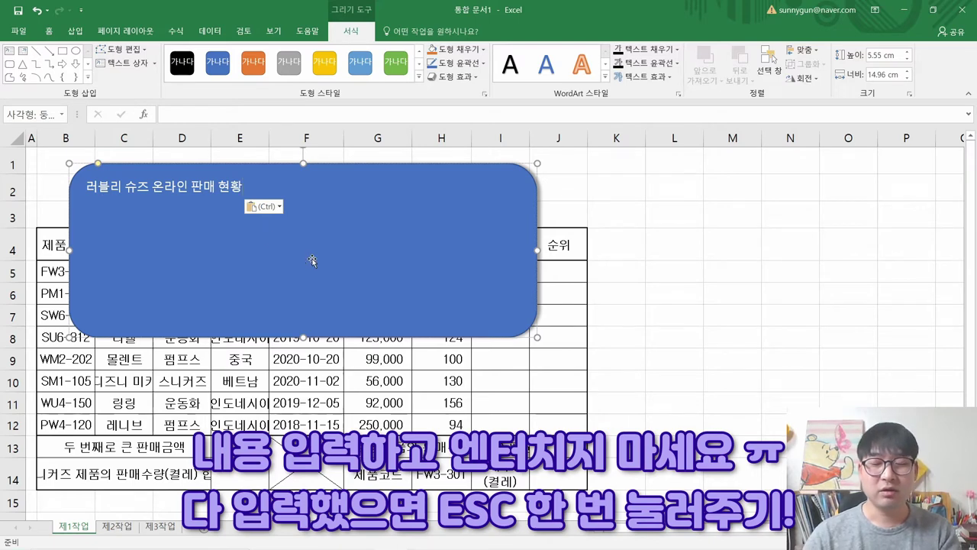
pyautogui.press('Return')
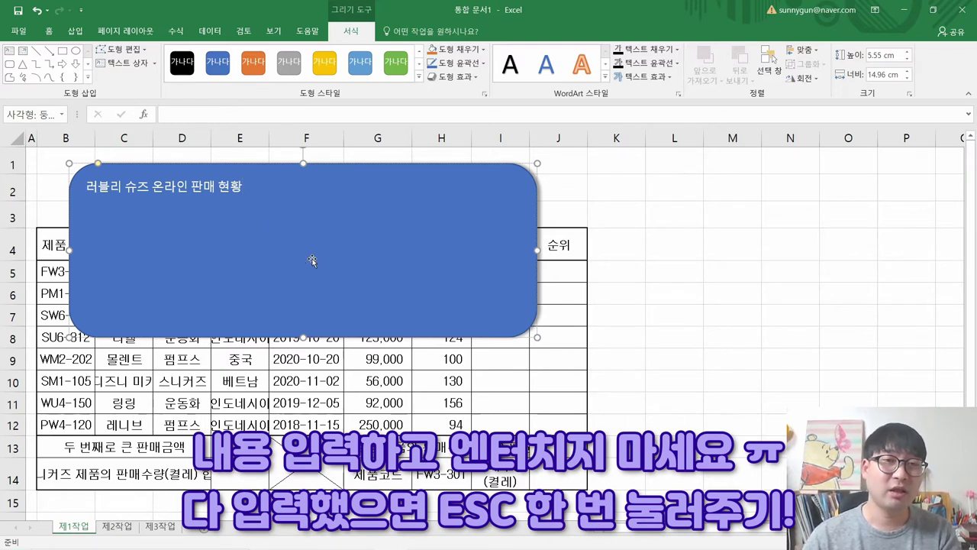
pyautogui.click(94, 216)
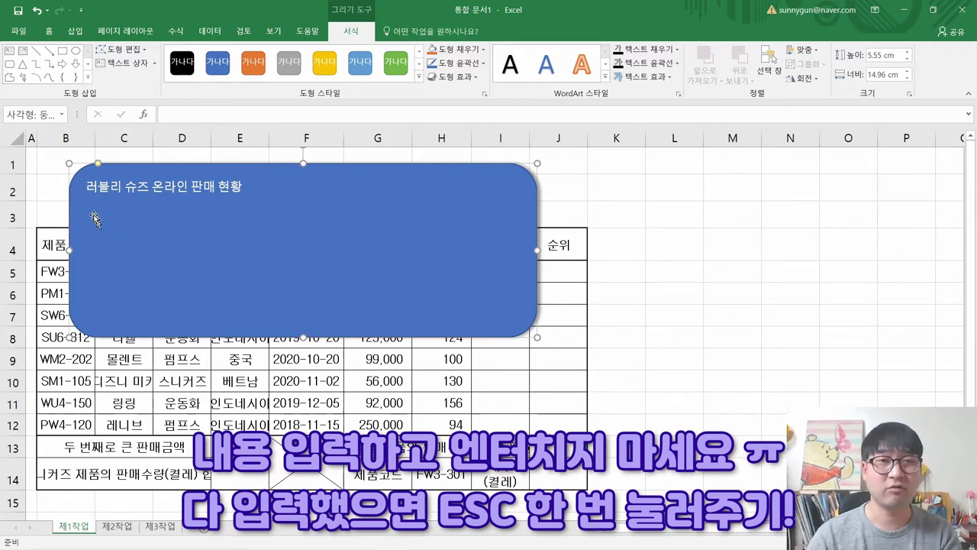
pyautogui.click(241, 197)
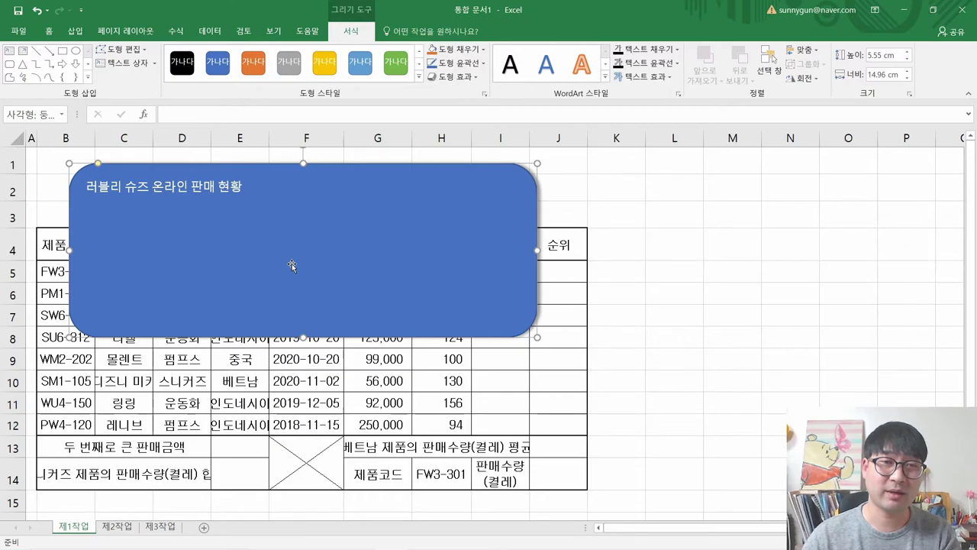
# Step: Switch to the exam PDF and strike through the 제목 condition line about entering 러블리 슈즈 온라인 판매 현황
pyautogui.hotkey('alt', 'Tab')
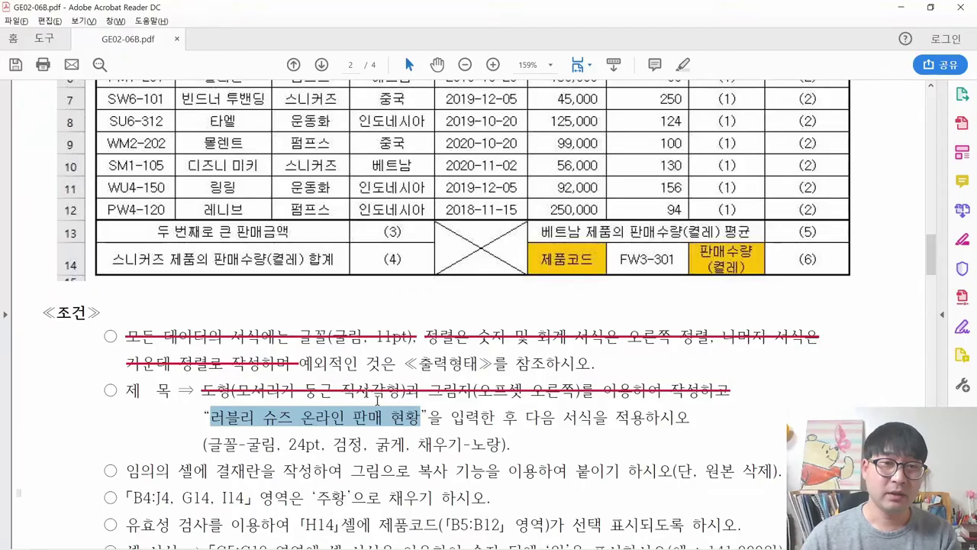
pyautogui.moveTo(689, 420); pyautogui.dragTo(675, 399)
pyautogui.rightClick(674, 398)
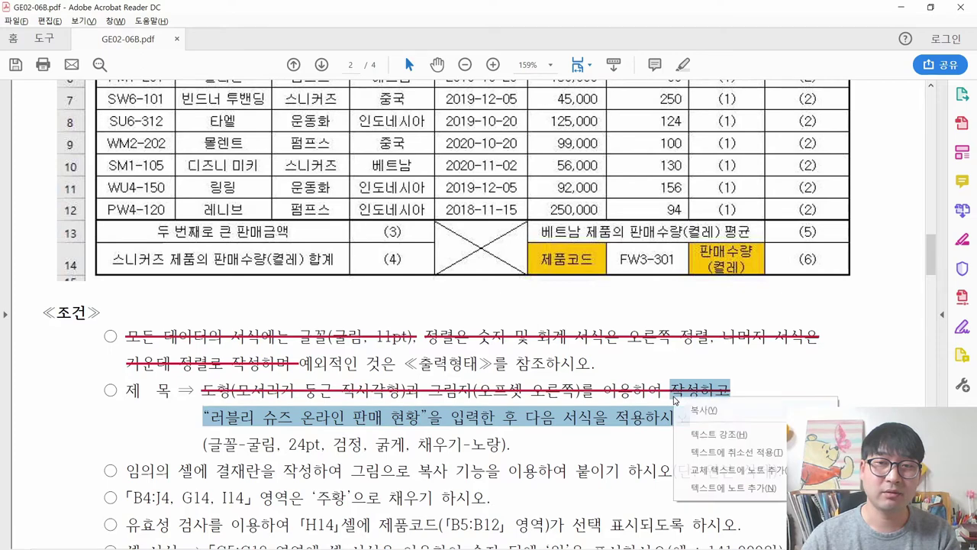
pyautogui.click(698, 449)
# Step: Check the title's font condition in the PDF, return to Excel, and set the title shape's font to 굴림 at 24 pt
pyautogui.moveTo(206, 443); pyautogui.dragTo(315, 447)
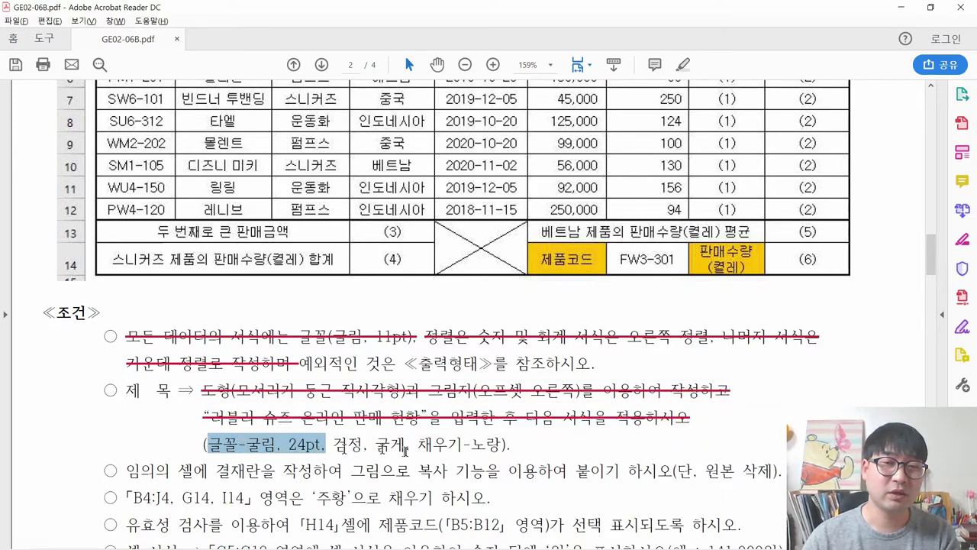
pyautogui.hotkey('alt', 'Tab')
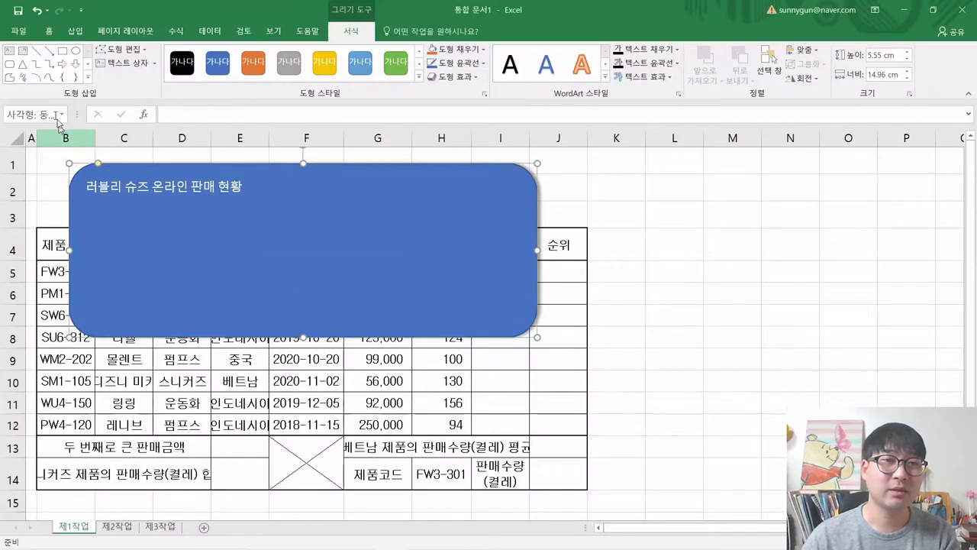
pyautogui.click(51, 32)
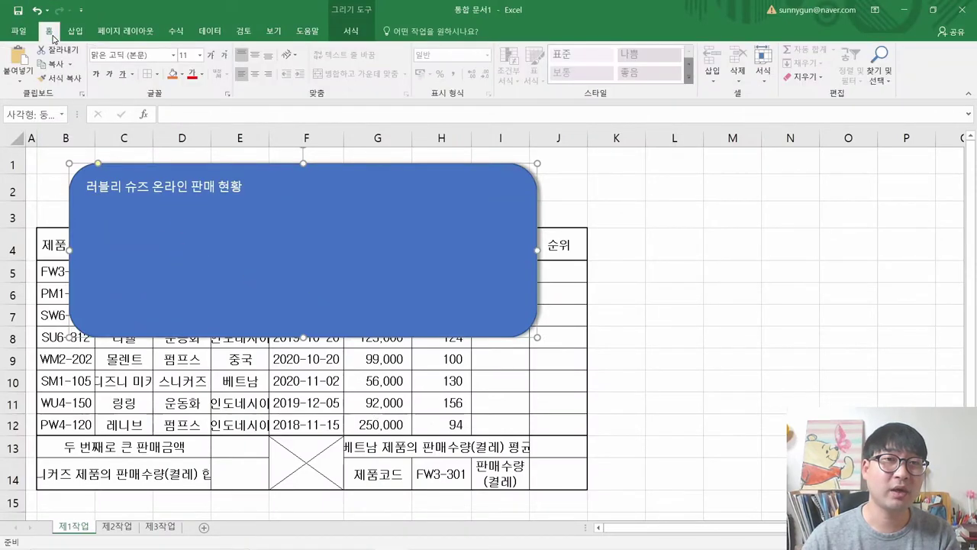
pyautogui.click(139, 55)
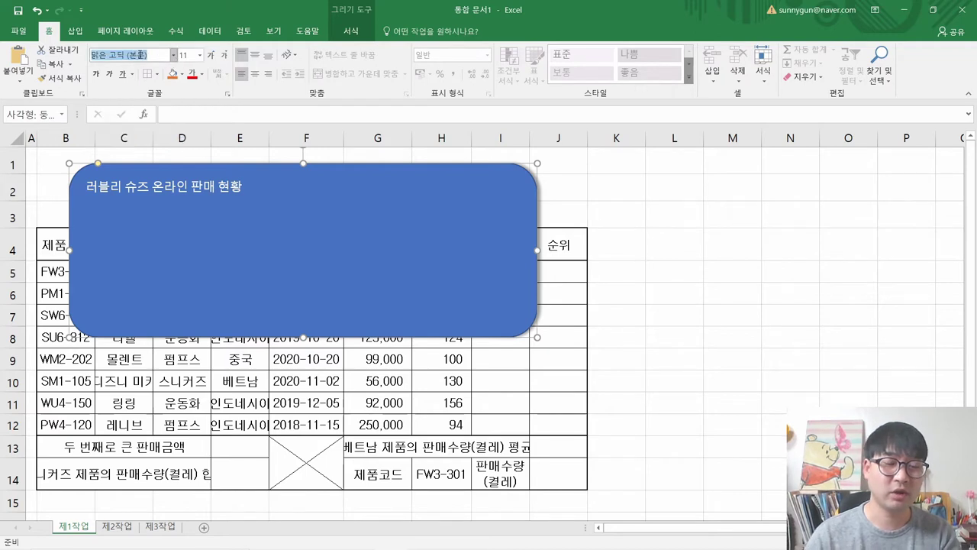
pyautogui.press('BackSpace')
pyautogui.write('굴림')
pyautogui.press('Return')
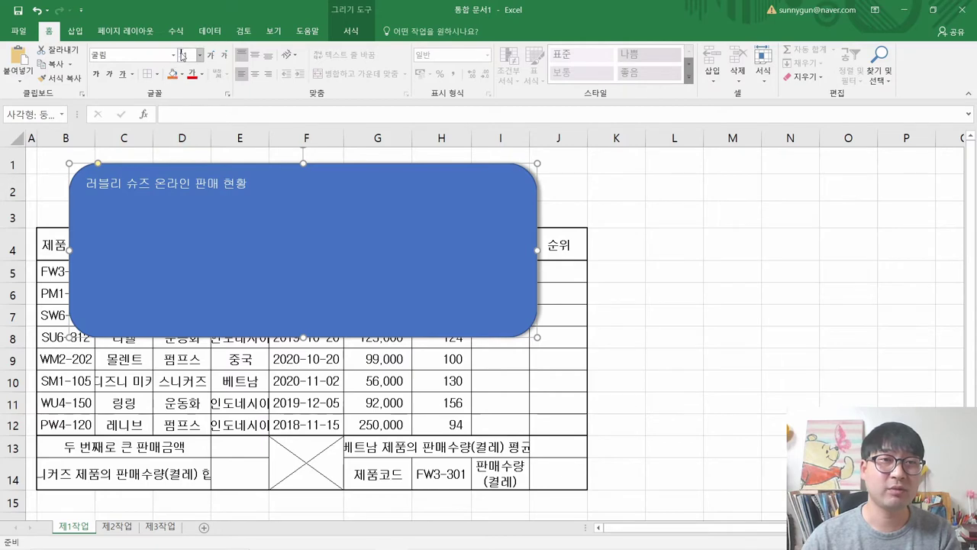
pyautogui.press('Return')
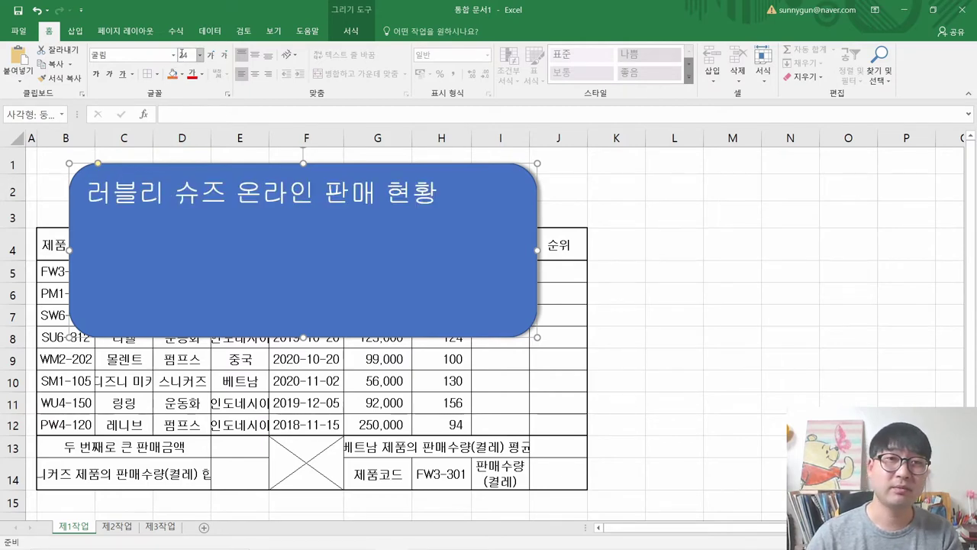
# Step: Recheck the title format in the exam PDF, make the title text black and bold in Excel, and fill the rounded rectangle with standard 노랑
pyautogui.hotkey('alt', 'Tab')
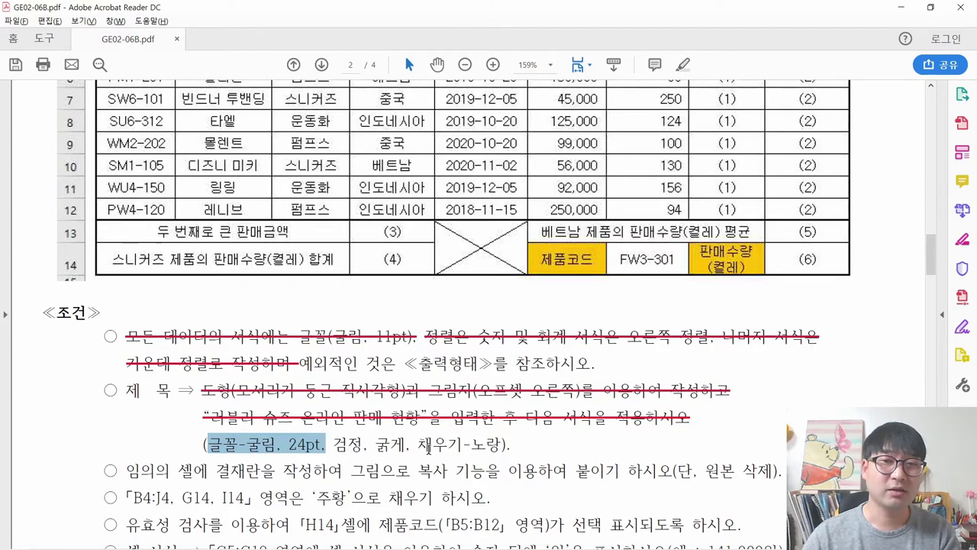
pyautogui.hotkey('alt', 'Tab')
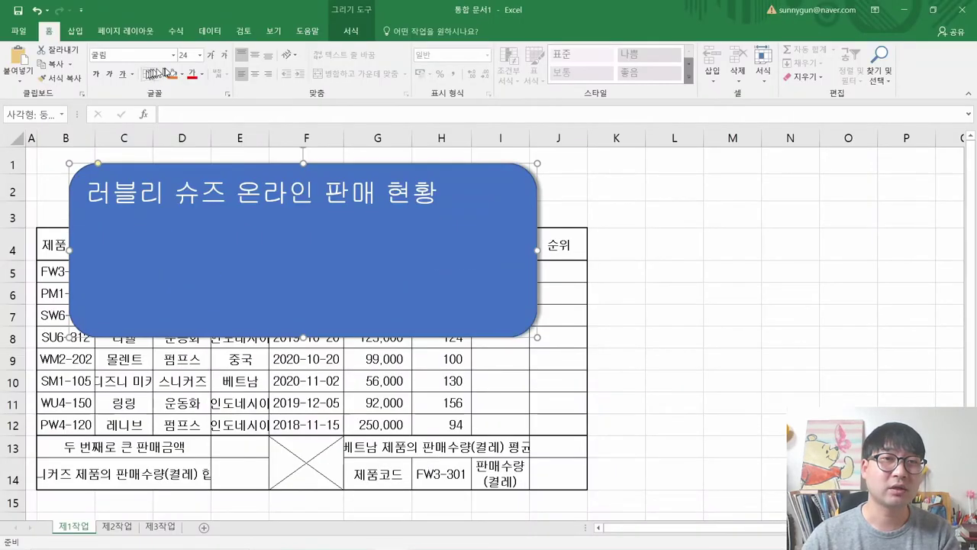
pyautogui.click(200, 76)
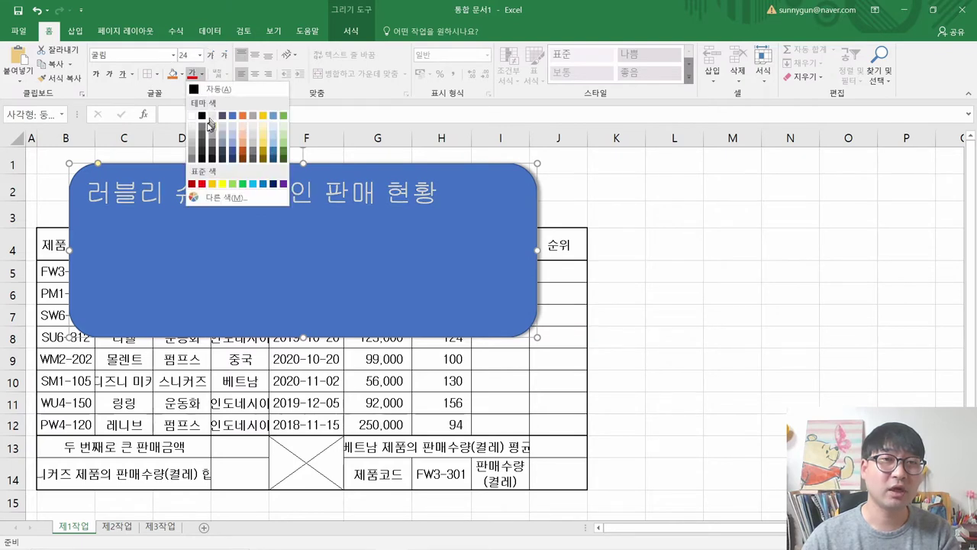
pyautogui.click(202, 116)
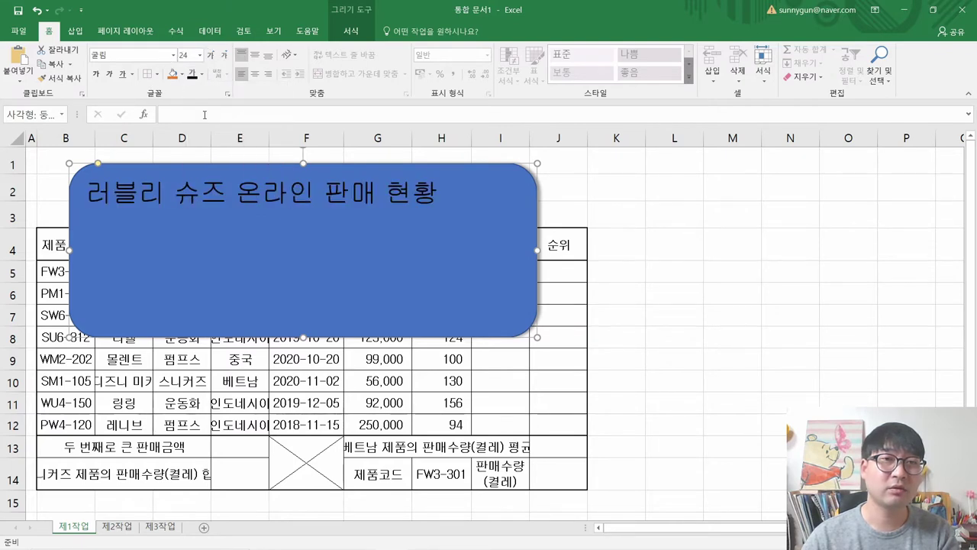
pyautogui.click(97, 76)
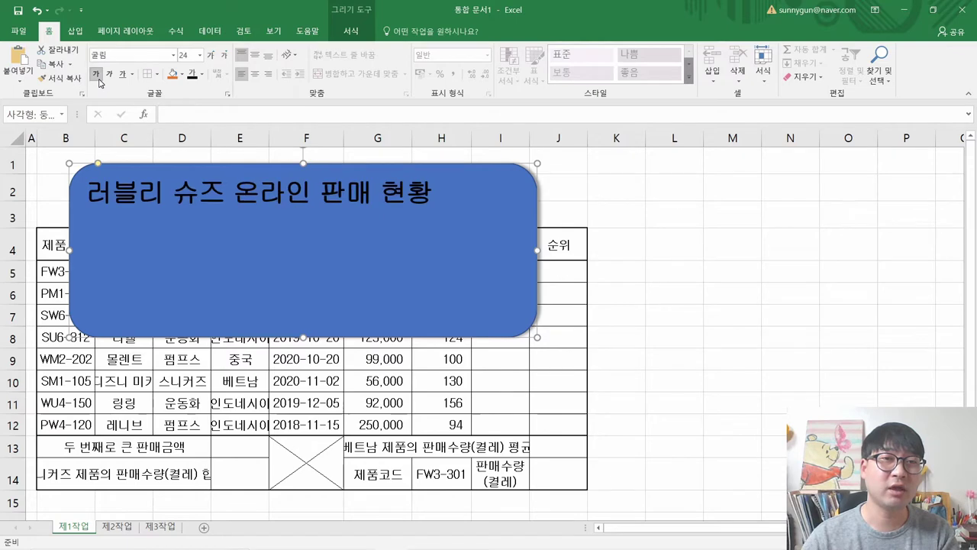
pyautogui.click(183, 74)
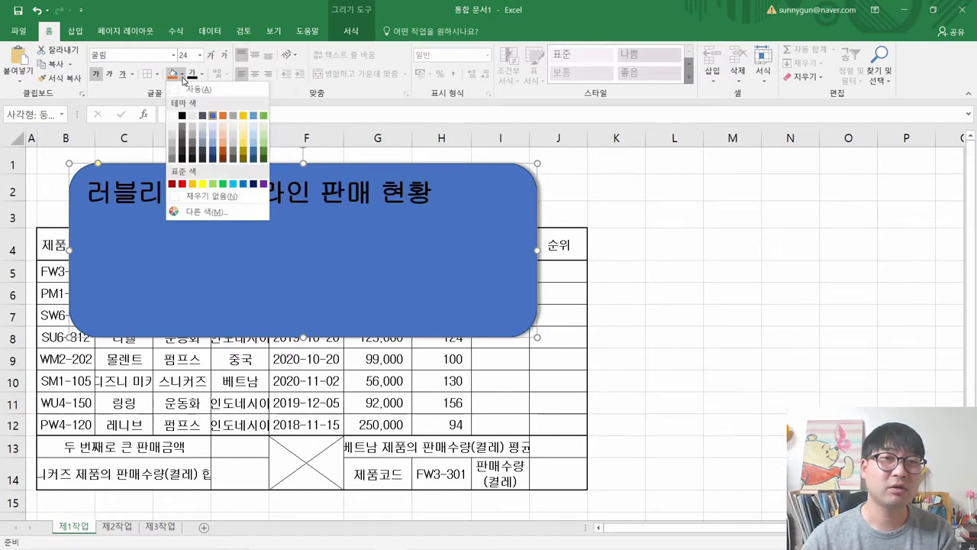
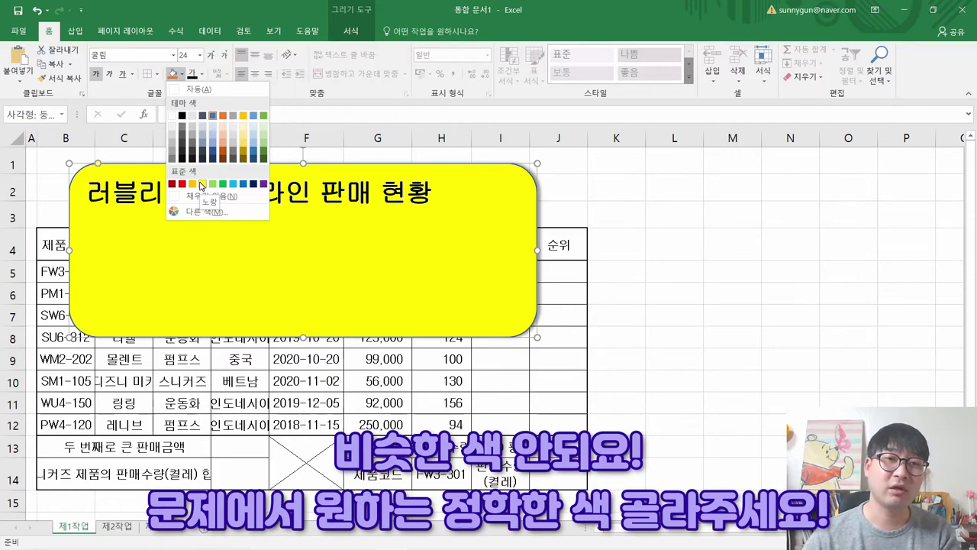
pyautogui.click(202, 185)
# Step: Switch to the exam PDF, strike through the title's 글꼴-굴림, 24pt, 검정, 굵게, 채우기-노랑 condition, and return to the ≪출력형태≫ title
pyautogui.hotkey('alt', 'Tab')
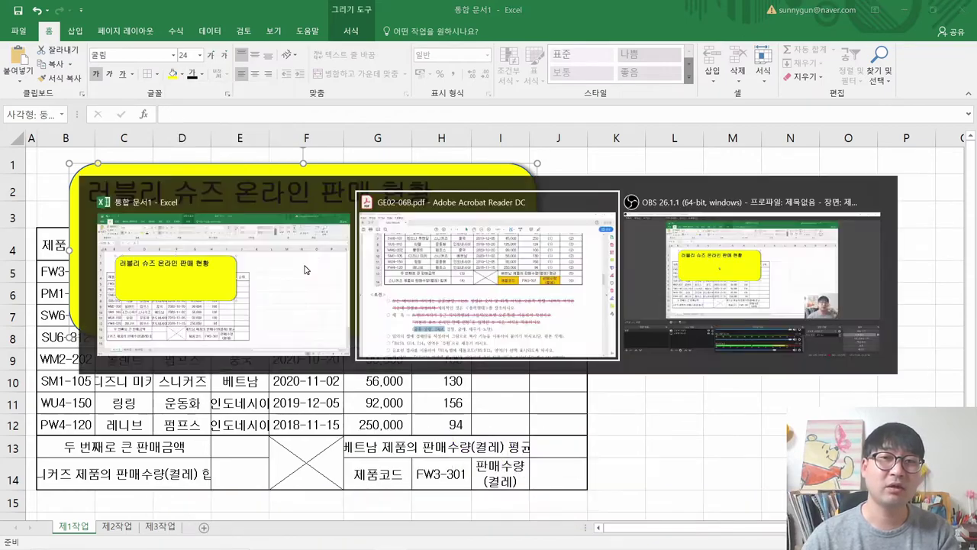
pyautogui.moveTo(513, 443); pyautogui.dragTo(474, 424)
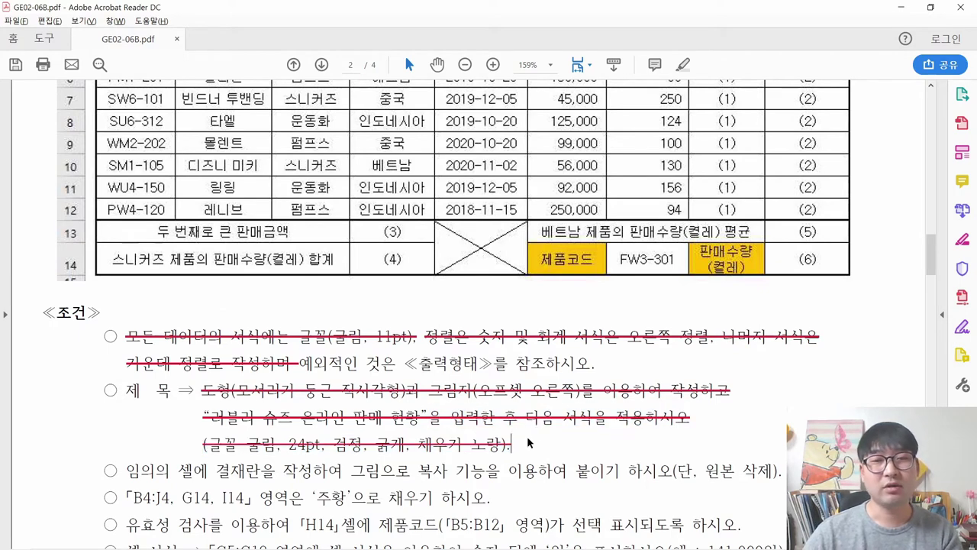
pyautogui.scroll(6, 353, 349)
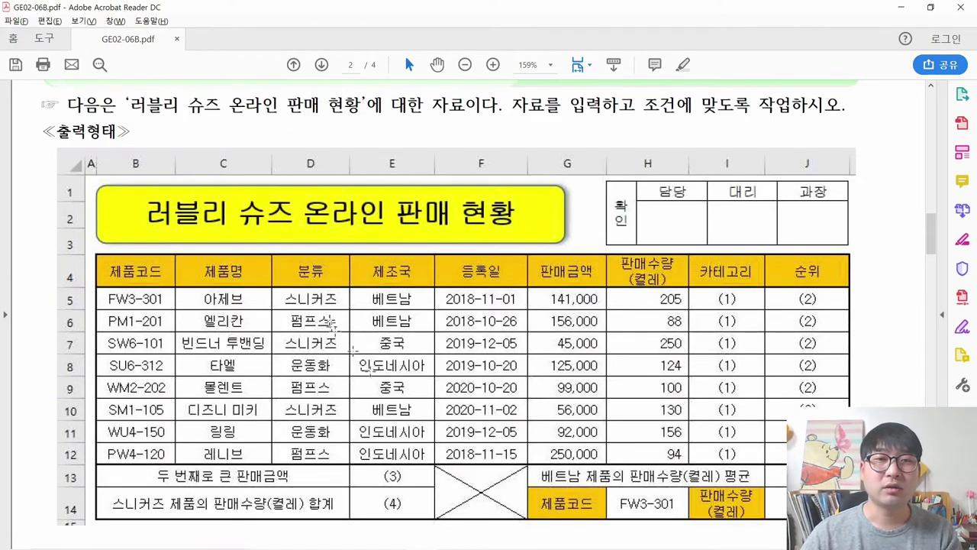
# Step: Check the title's alignment in the exam PDF and center the title text horizontally and vertically in its shape in Excel
pyautogui.hotkey('alt', 'Tab')
pyautogui.hotkey('alt', 'Tab')
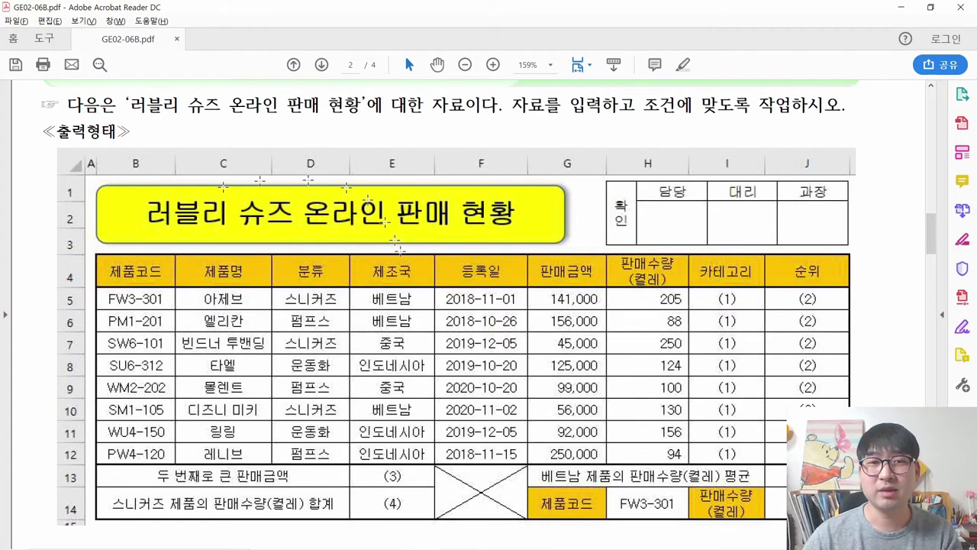
pyautogui.hotkey('alt', 'Tab')
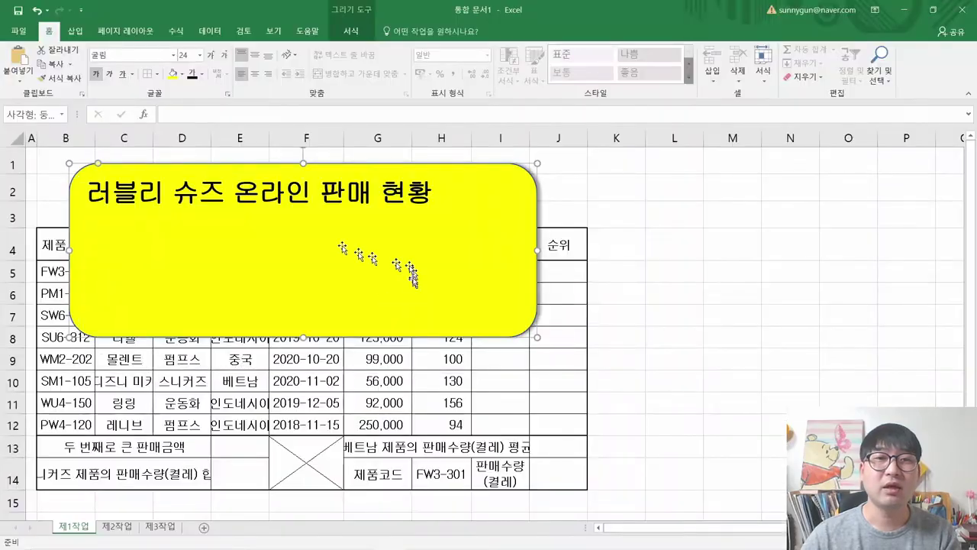
pyautogui.hotkey('alt', 'Tab')
pyautogui.moveTo(133, 190); pyautogui.dragTo(514, 241)
pyautogui.click(347, 235)
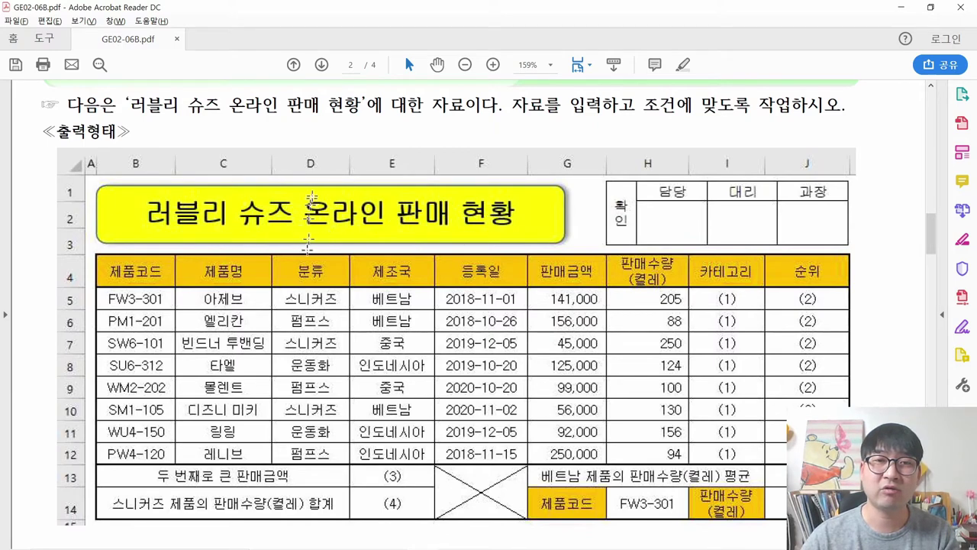
pyautogui.hotkey('alt', 'Tab')
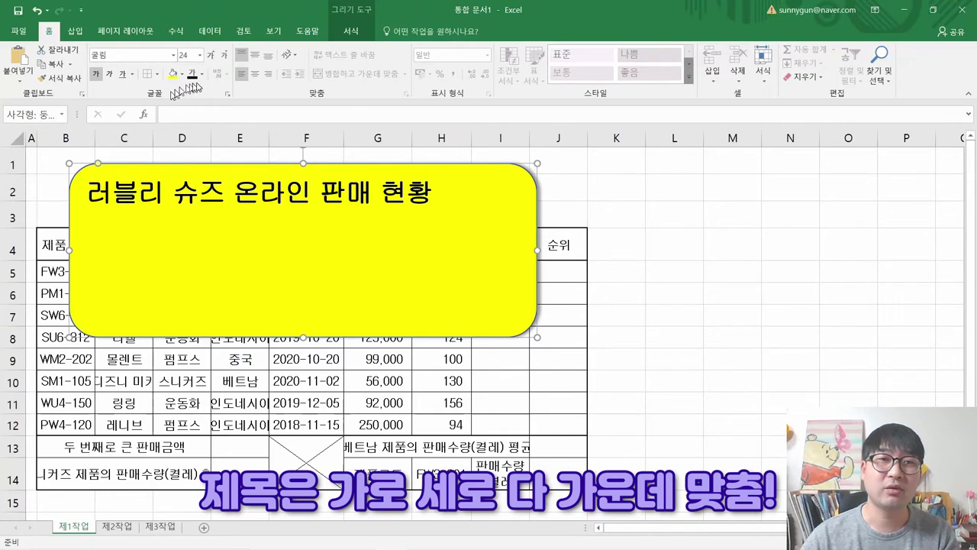
pyautogui.click(258, 73)
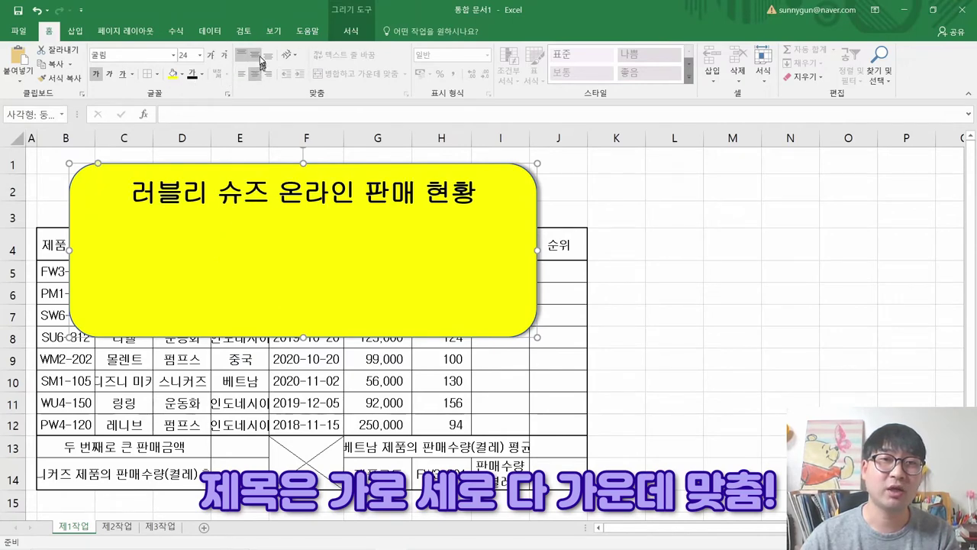
pyautogui.click(258, 56)
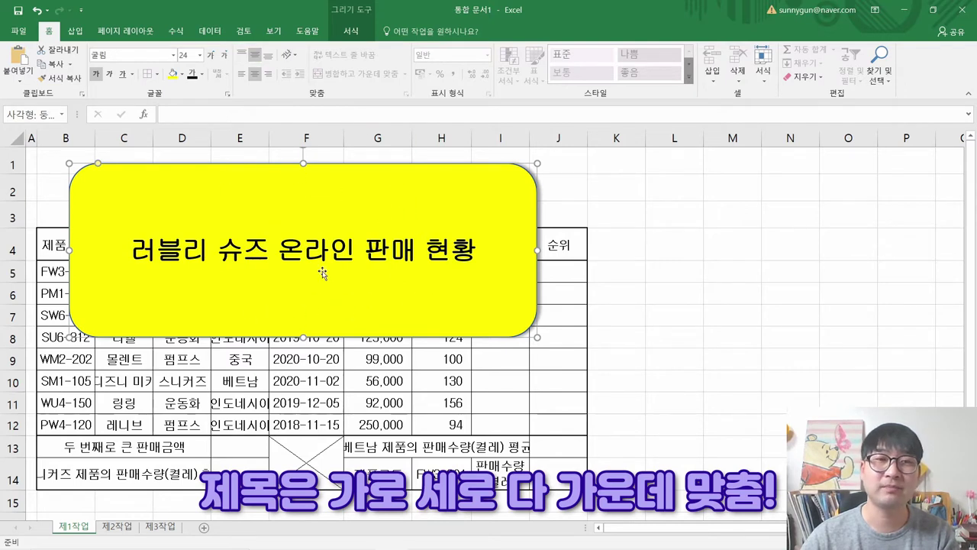
# Step: Move the title shape to the start of column B and resize it to fit rows 1 to 3, ending in column H
pyautogui.hotkey('alt', 'Tab')
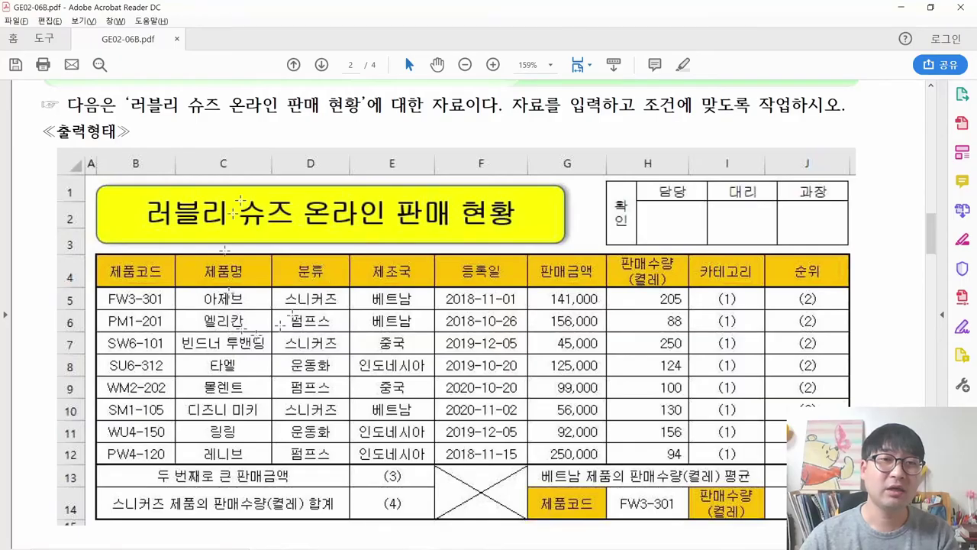
pyautogui.hotkey('alt', 'Tab')
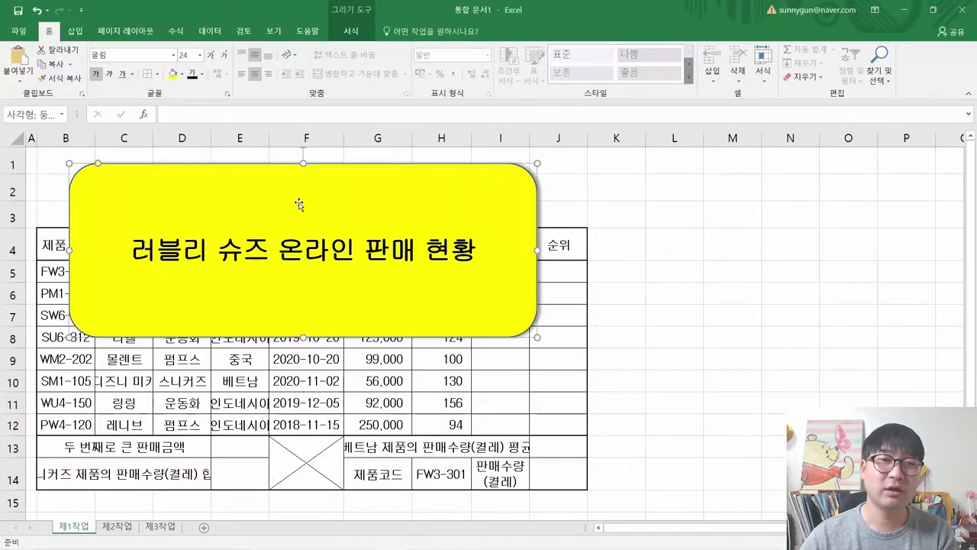
pyautogui.moveTo(298, 204); pyautogui.dragTo(265, 193)
pyautogui.moveTo(505, 325); pyautogui.dragTo(444, 222)
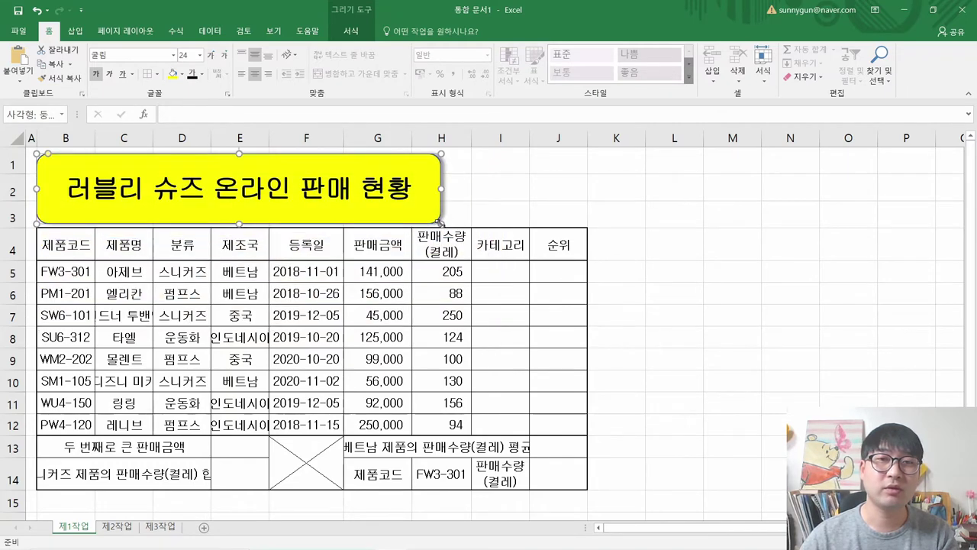
pyautogui.click(378, 272)
pyautogui.hotkey('alt', 'Tab')
pyautogui.hotkey('alt', 'Tab')
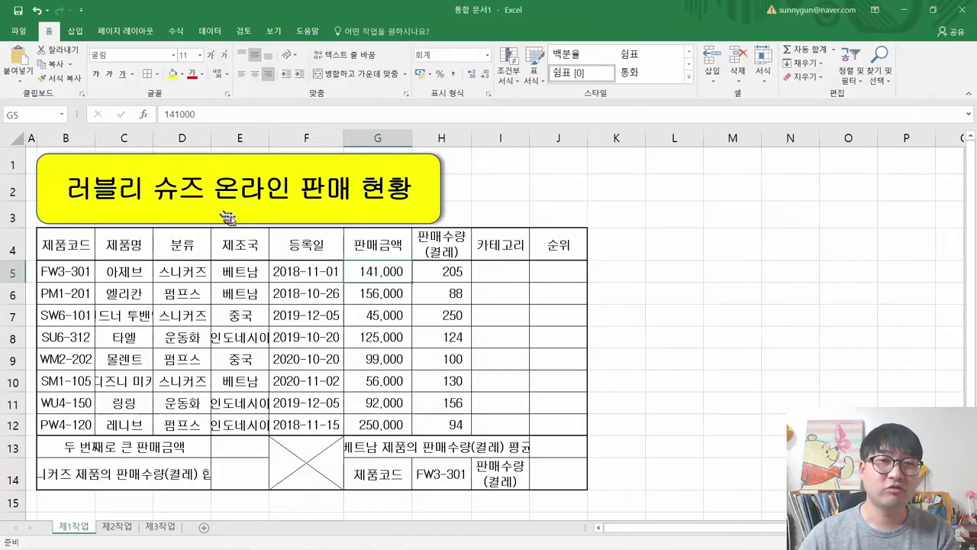
pyautogui.click(233, 222)
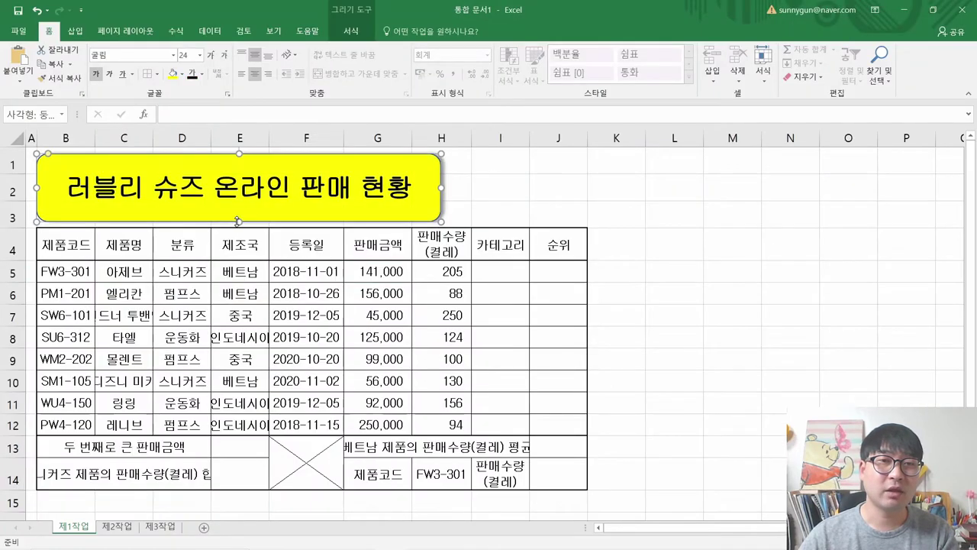
pyautogui.click(273, 291)
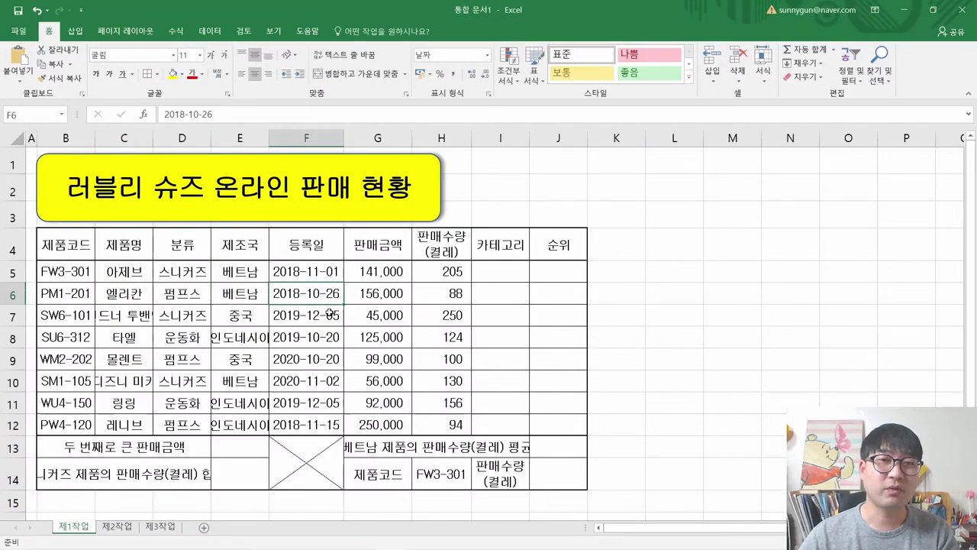
# Step: Recheck the title's width in the exam PDF and shorten the title shape slightly at its right edge
pyautogui.hotkey('alt', 'Tab')
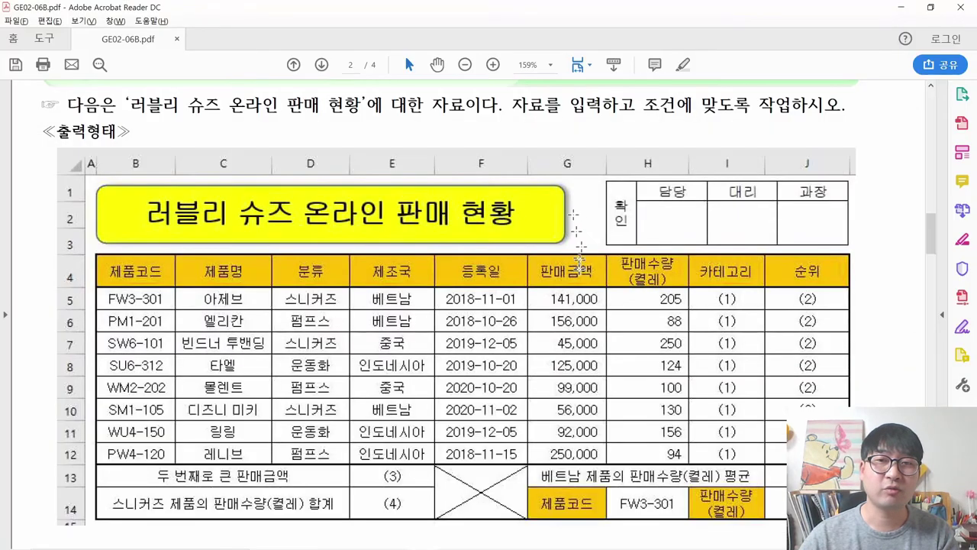
pyautogui.hotkey('alt', 'Tab')
pyautogui.click(437, 196)
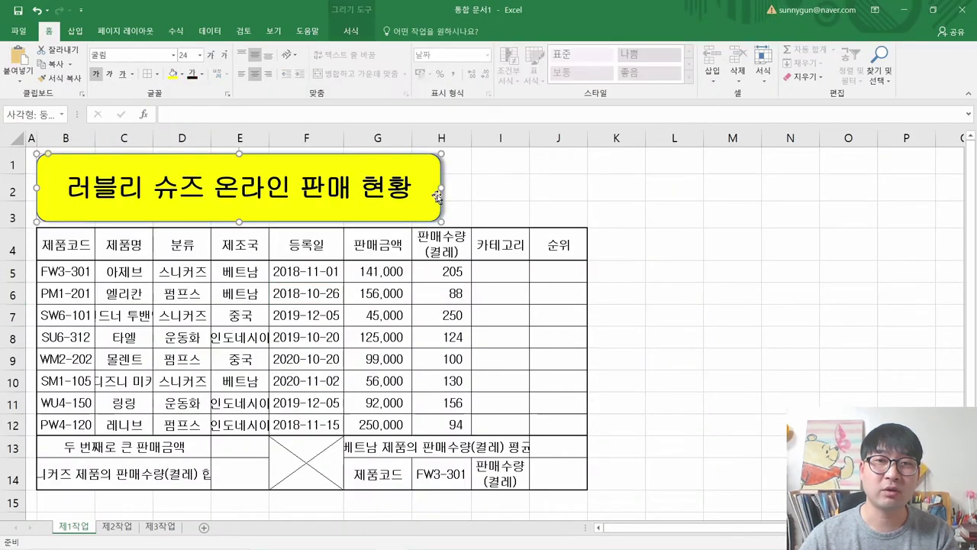
pyautogui.moveTo(440, 187)
pyautogui.mouseDown()
pyautogui.moveTo(378, 187)
pyautogui.moveTo(428, 188)
pyautogui.mouseUp()
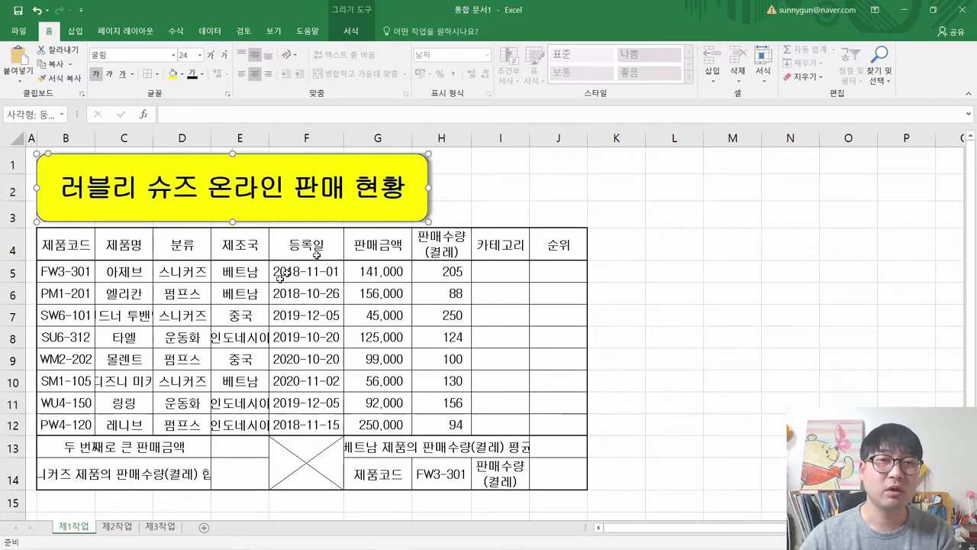
pyautogui.moveTo(67, 139); pyautogui.dragTo(557, 139)
pyautogui.click(205, 359)
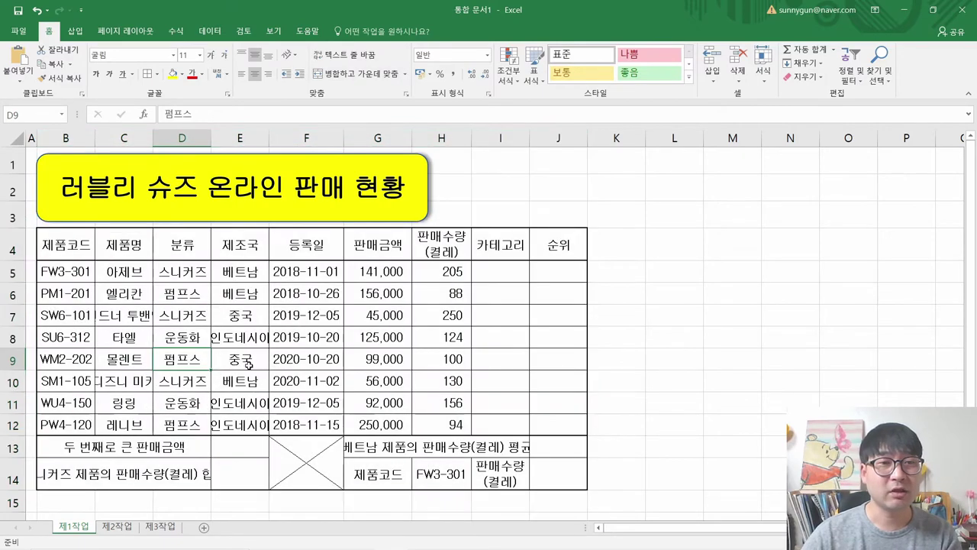
# Step: Try a much wider column B against the PDF's ≪출력형태≫ and narrow it again
pyautogui.hotkey('alt', 'Tab')
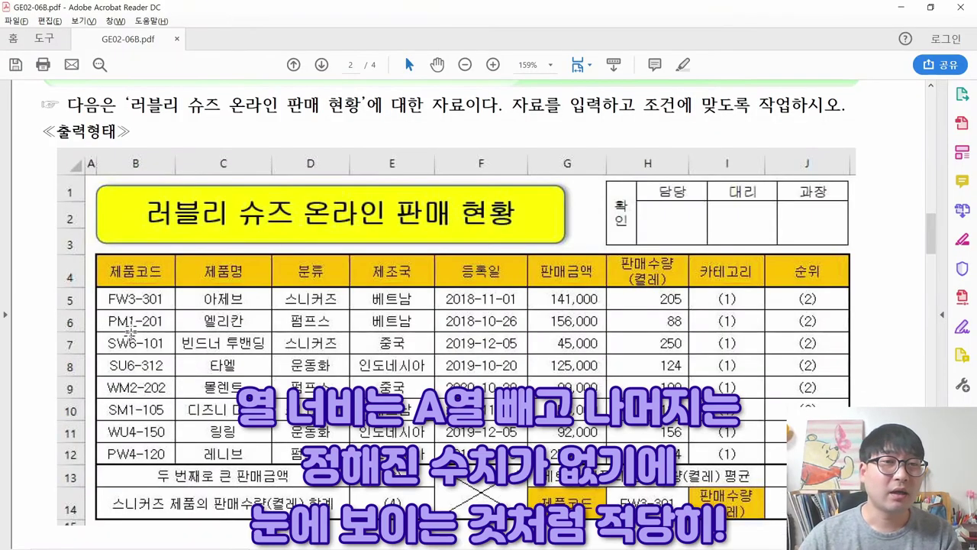
pyautogui.hotkey('alt', 'Tab')
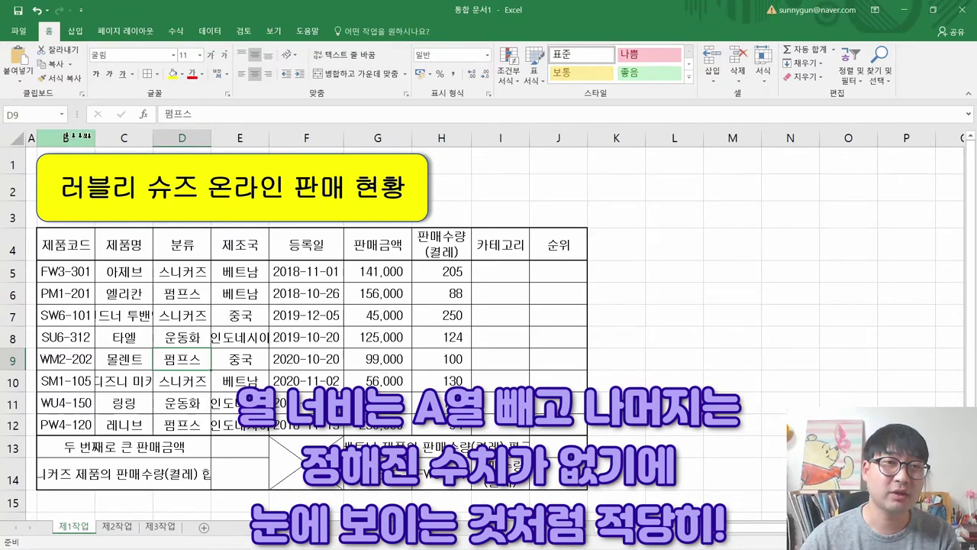
pyautogui.moveTo(94, 137); pyautogui.dragTo(206, 138)
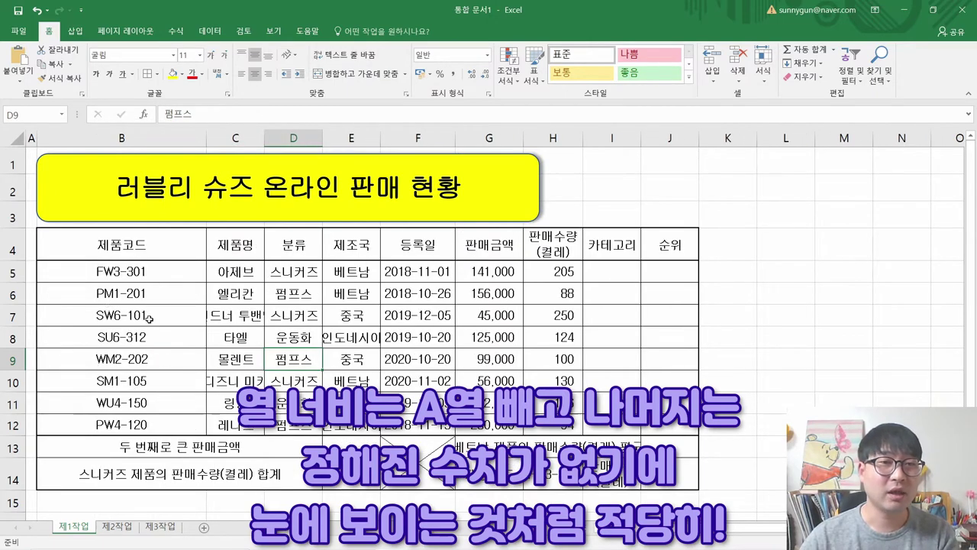
pyautogui.hotkey('alt', 'Tab')
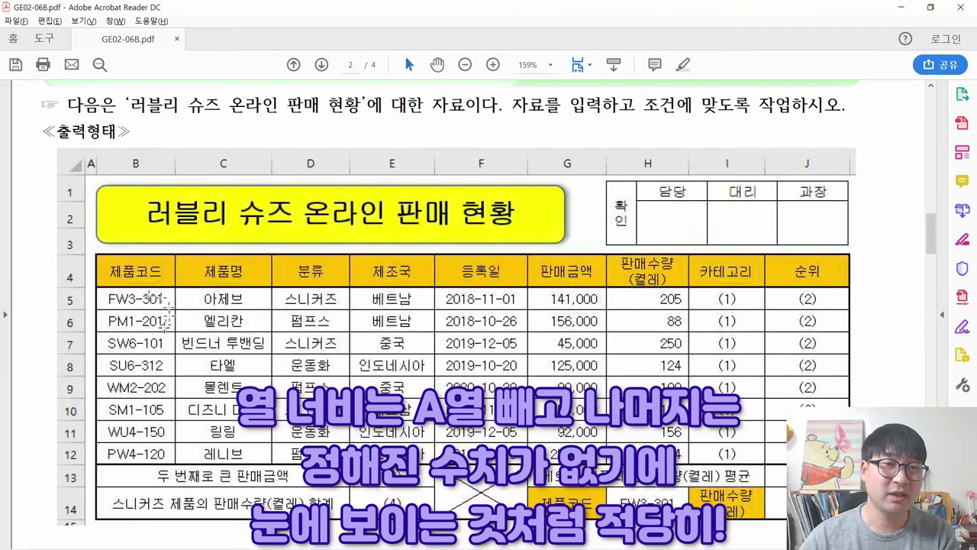
pyautogui.hotkey('alt', 'Tab')
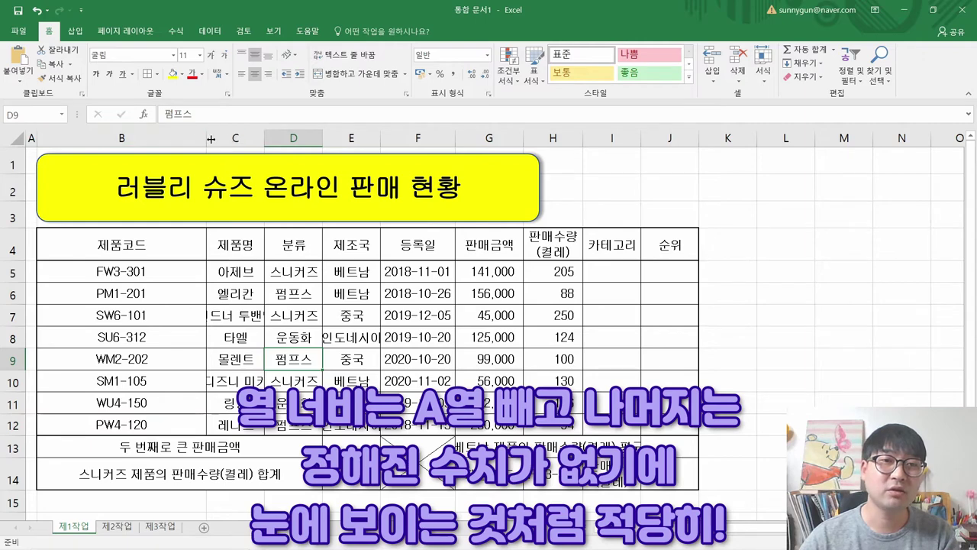
pyautogui.moveTo(211, 139); pyautogui.dragTo(98, 138)
# Step: Widen the table columns from B to J to match the proportions in the PDF's ≪출력형태≫ so that all entries fit
pyautogui.hotkey('alt', 'Tab')
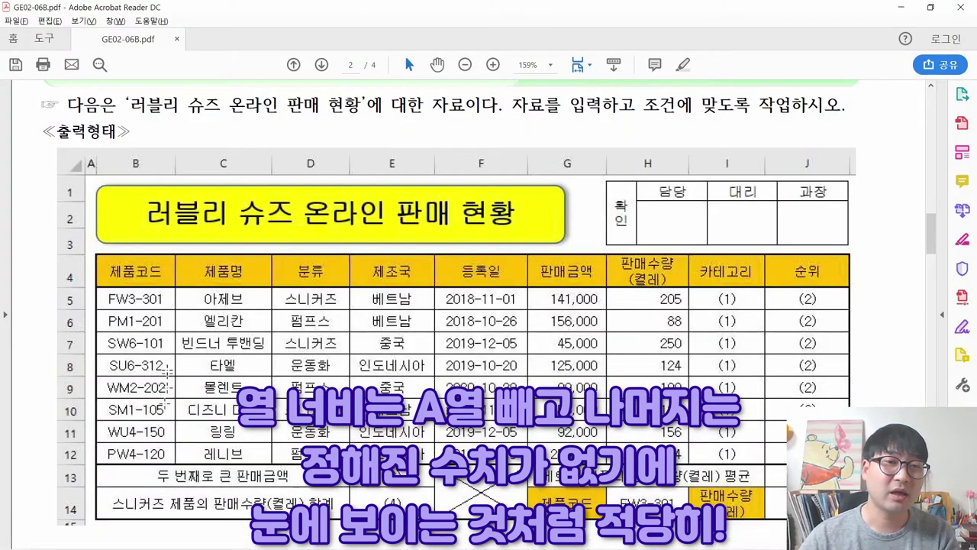
pyautogui.hotkey('alt', 'Tab')
pyautogui.moveTo(97, 138); pyautogui.dragTo(212, 140)
pyautogui.hotkey('alt', 'Tab')
pyautogui.hotkey('alt', 'Tab')
pyautogui.click(250, 314)
pyautogui.moveTo(328, 140); pyautogui.dragTo(364, 140)
pyautogui.moveTo(440, 139); pyautogui.dragTo(474, 139)
pyautogui.moveTo(543, 139); pyautogui.dragTo(588, 139)
pyautogui.moveTo(647, 139); pyautogui.dragTo(691, 140)
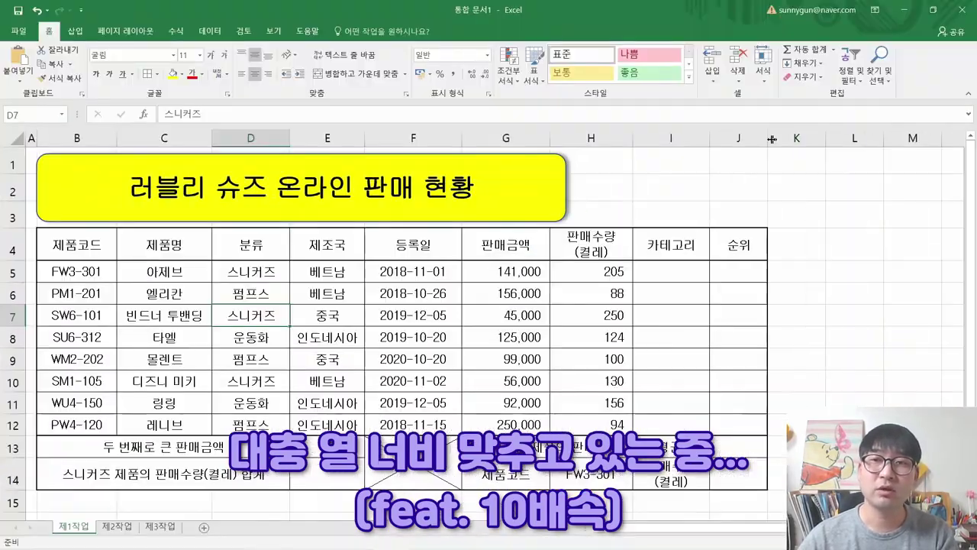
pyautogui.moveTo(751, 140); pyautogui.dragTo(786, 140)
pyautogui.hotkey('alt', 'Tab')
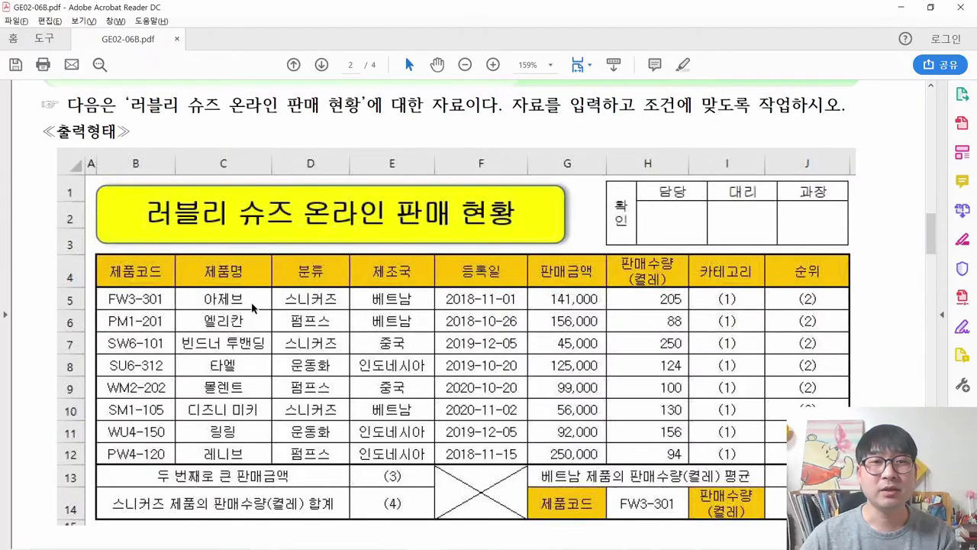
pyautogui.hotkey('alt', 'Tab')
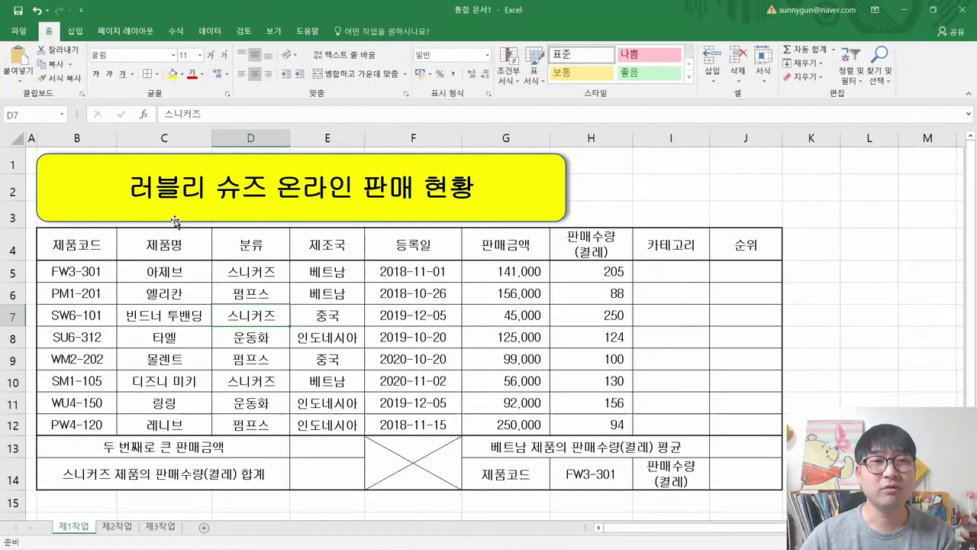
# Step: Trim the title shape's top and bottom edges within rows 1 to 3 and pull its right edge back to the middle of column G
pyautogui.hotkey('alt', 'Tab')
pyautogui.hotkey('alt', 'Tab')
pyautogui.click(290, 217)
pyautogui.moveTo(303, 224); pyautogui.dragTo(303, 219)
pyautogui.moveTo(303, 151); pyautogui.dragTo(303, 157)
pyautogui.moveTo(568, 187); pyautogui.dragTo(513, 186)
pyautogui.hotkey('alt', 'Tab')
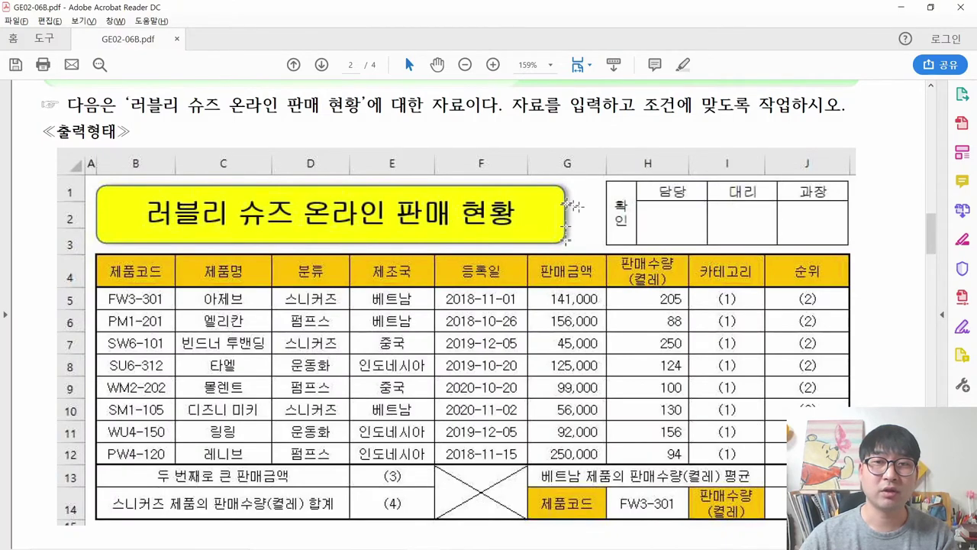
pyautogui.hotkey('alt', 'Tab')
pyautogui.click(367, 289)
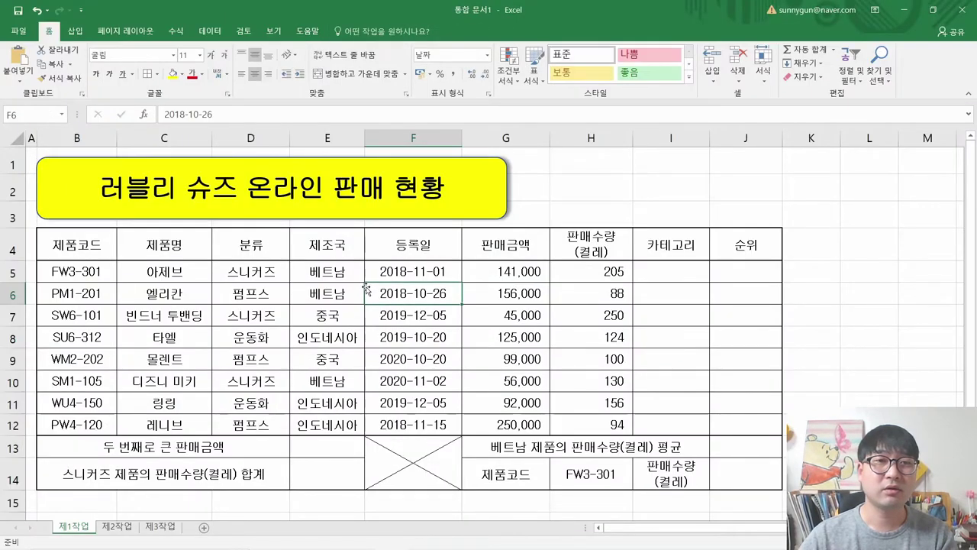
# Step: Compare the sheet with the exam PDF and strike through the bullet and 제 목 ⇒ label of the title condition
pyautogui.hotkey('alt', 'Tab')
pyautogui.hotkey('alt', 'Tab')
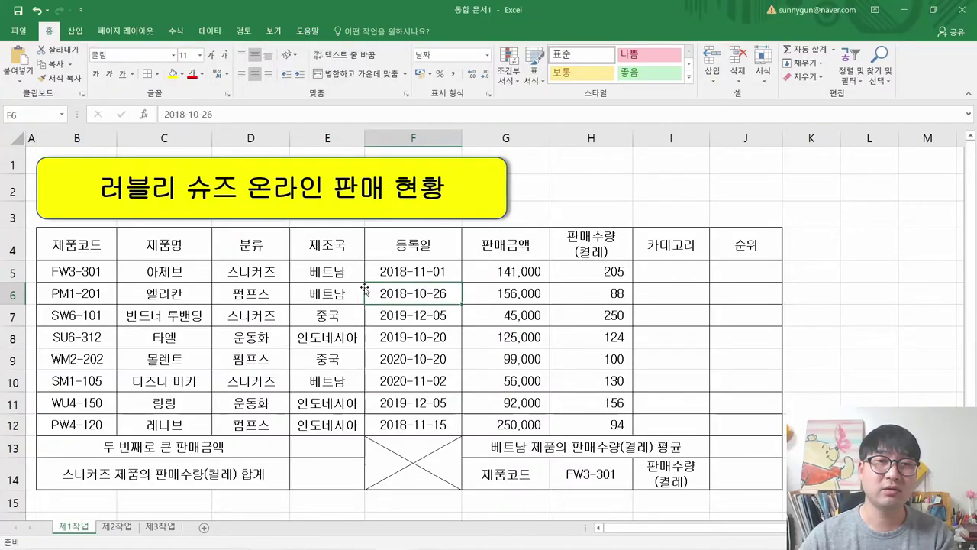
pyautogui.hotkey('alt', 'Tab')
pyautogui.hotkey('alt', 'Tab')
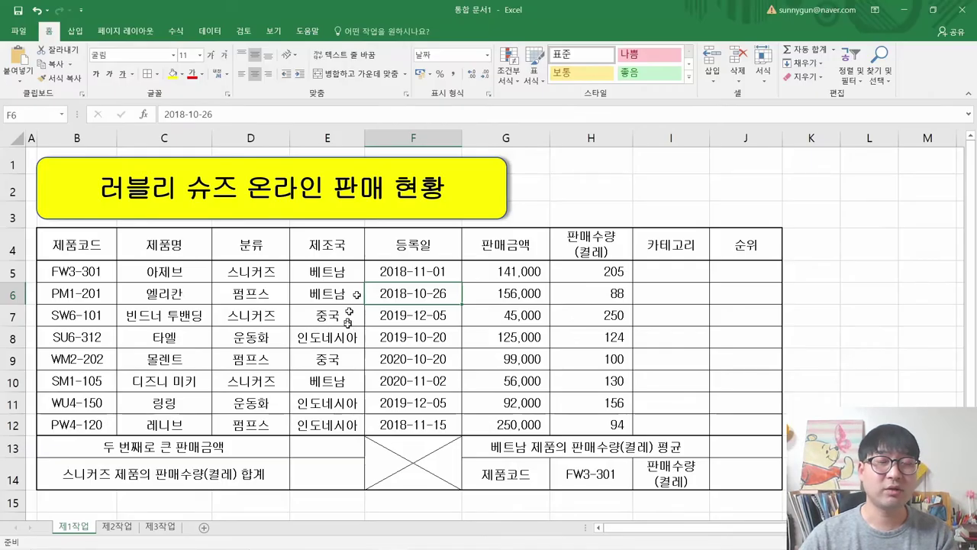
pyautogui.hotkey('alt', 'Tab')
pyautogui.scroll(-8, 339, 332)
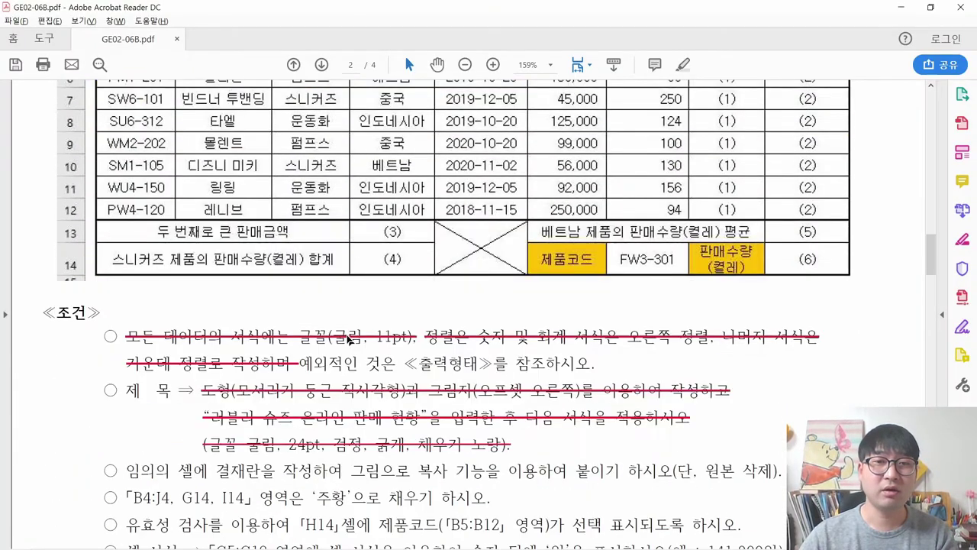
pyautogui.moveTo(109, 291); pyautogui.dragTo(296, 299)
pyautogui.scroll(-1, 151, 354)
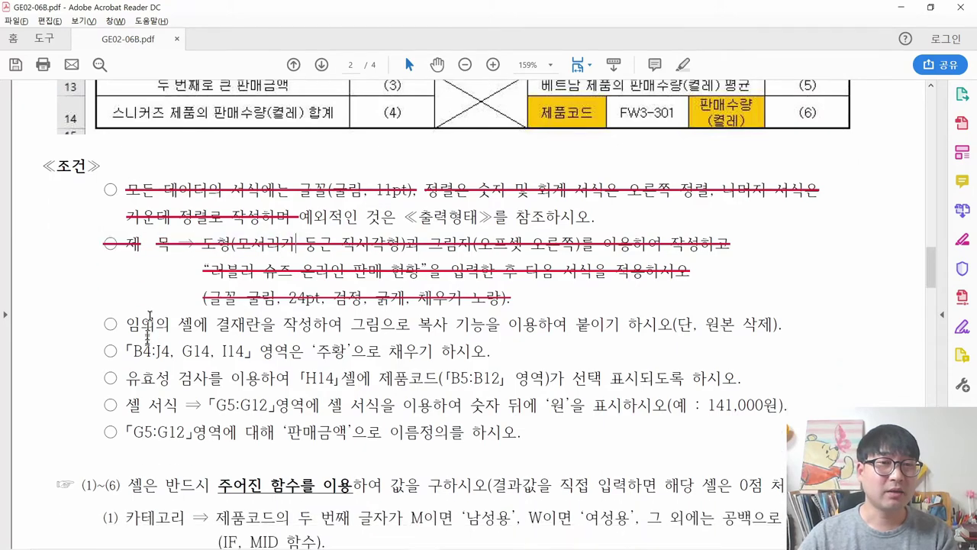
# Step: Examine the PDF condition on creating a 결재란 in any cell and pasting it as a picture, and its 확인 box in ≪출력형태≫
pyautogui.moveTo(136, 322); pyautogui.dragTo(342, 323)
pyautogui.scroll(5, 418, 325)
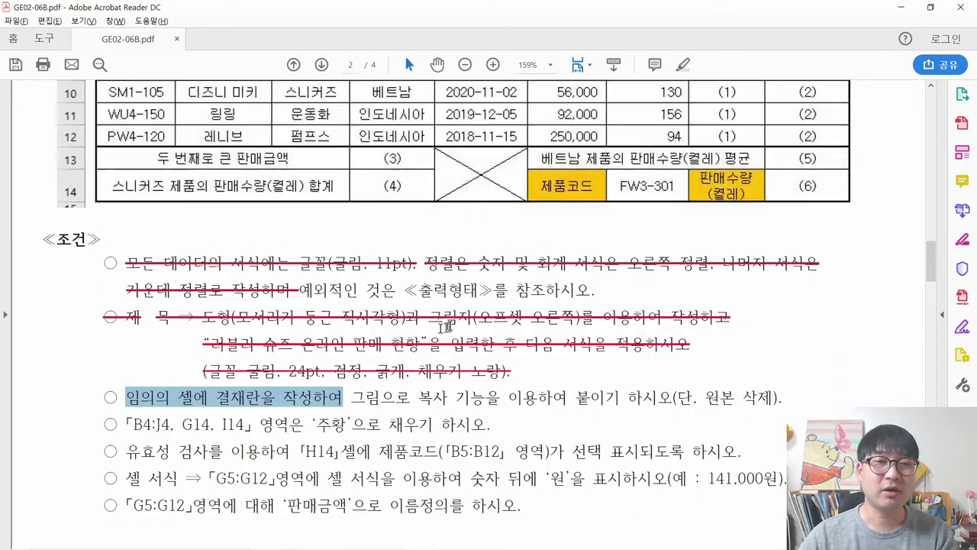
pyautogui.scroll(3, 452, 328)
pyautogui.moveTo(591, 156); pyautogui.dragTo(878, 235)
pyautogui.scroll(-3, 462, 351)
pyautogui.scroll(-2, 461, 351)
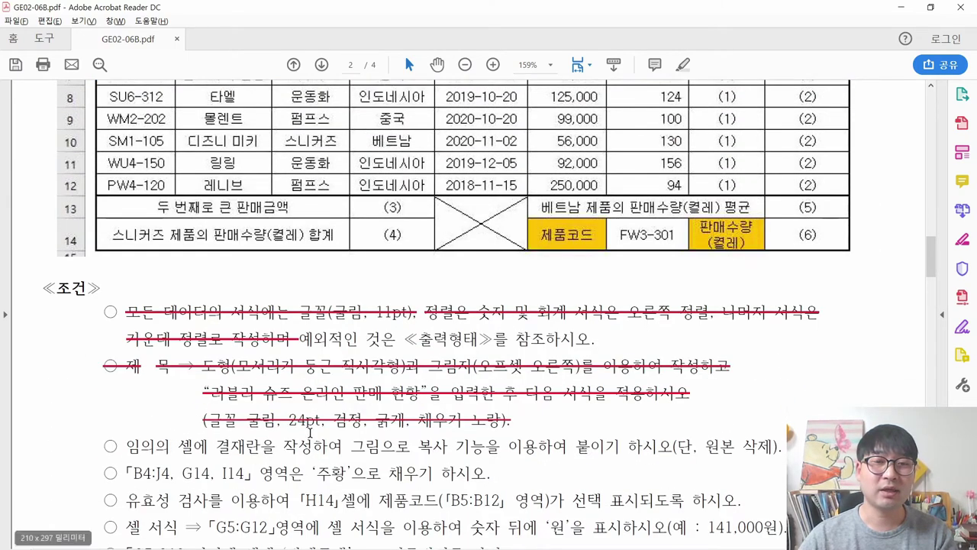
# Step: Examine the free cells around the 제1작업 table and the PDF condition on creating the 결재란 in any cell and pasting it as a picture
pyautogui.hotkey('alt', 'Tab')
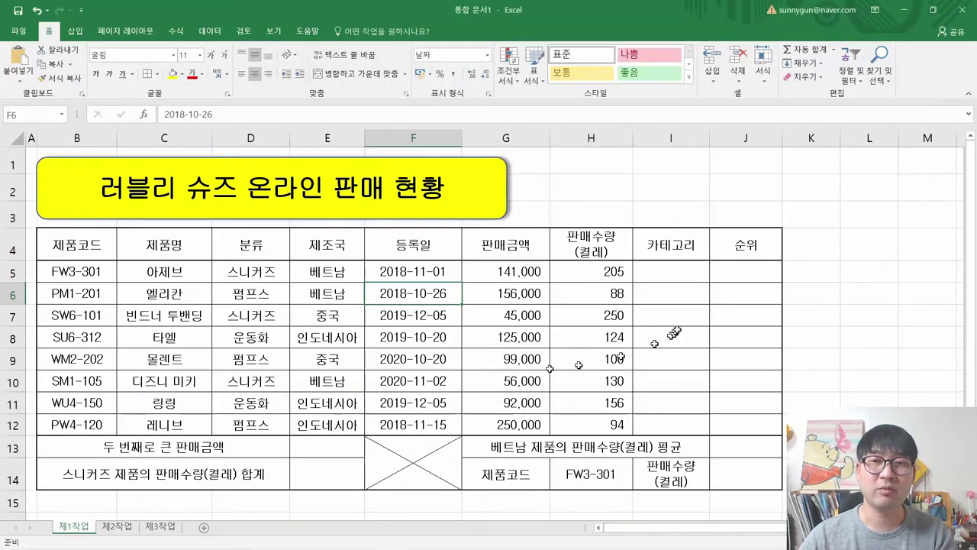
pyautogui.click(671, 294)
pyautogui.click(869, 293)
pyautogui.click(868, 187)
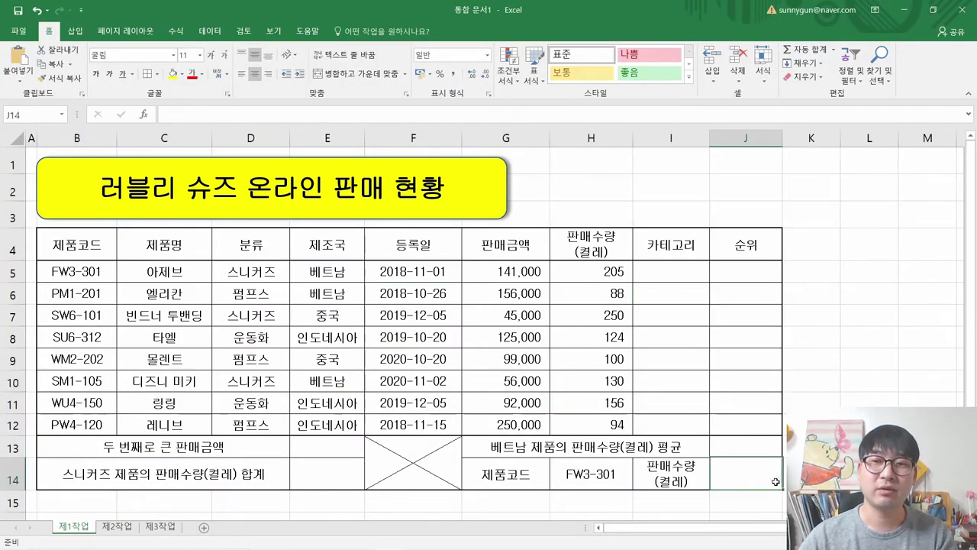
pyautogui.click(618, 173)
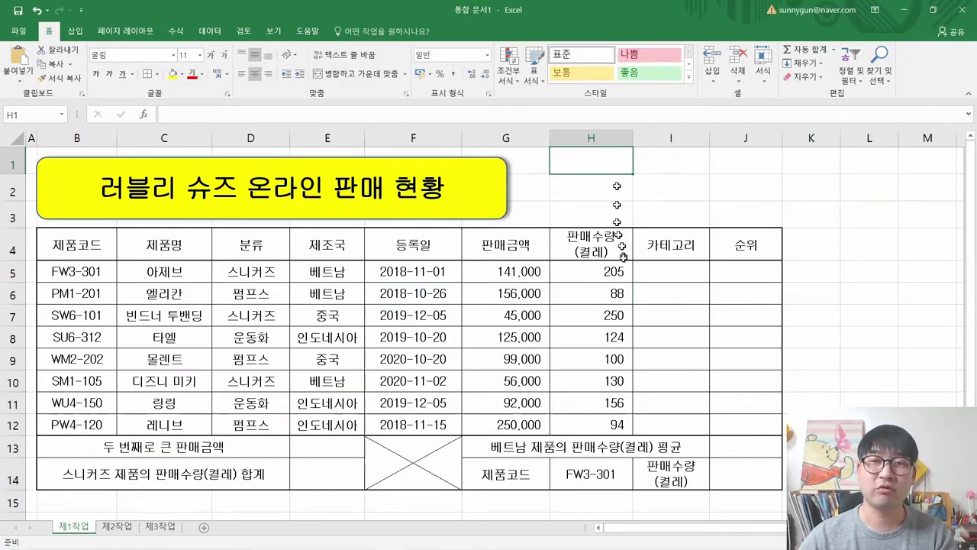
pyautogui.scroll(-3, 623, 259)
pyautogui.scroll(3, 623, 260)
pyautogui.hotkey('alt', 'Tab')
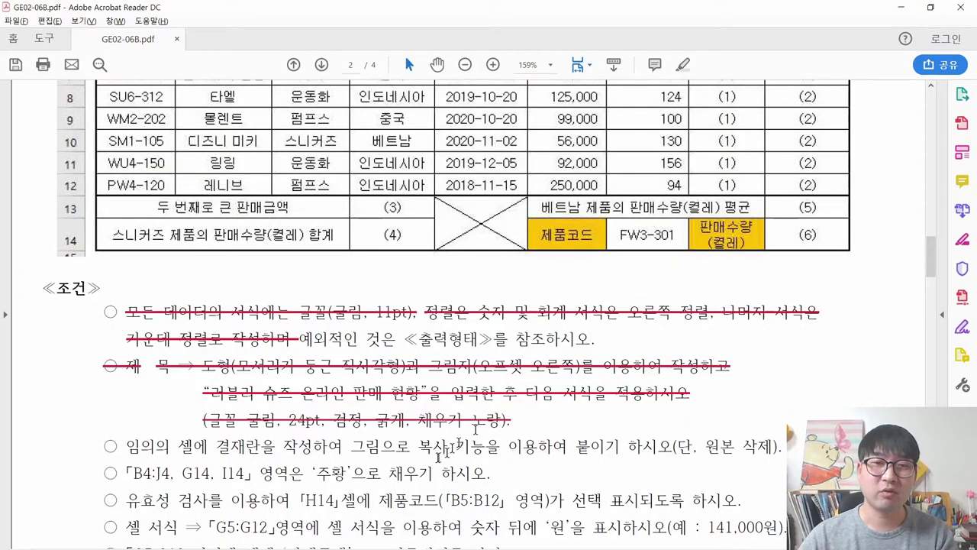
pyautogui.moveTo(354, 452); pyautogui.dragTo(668, 446)
pyautogui.moveTo(351, 451); pyautogui.dragTo(375, 453)
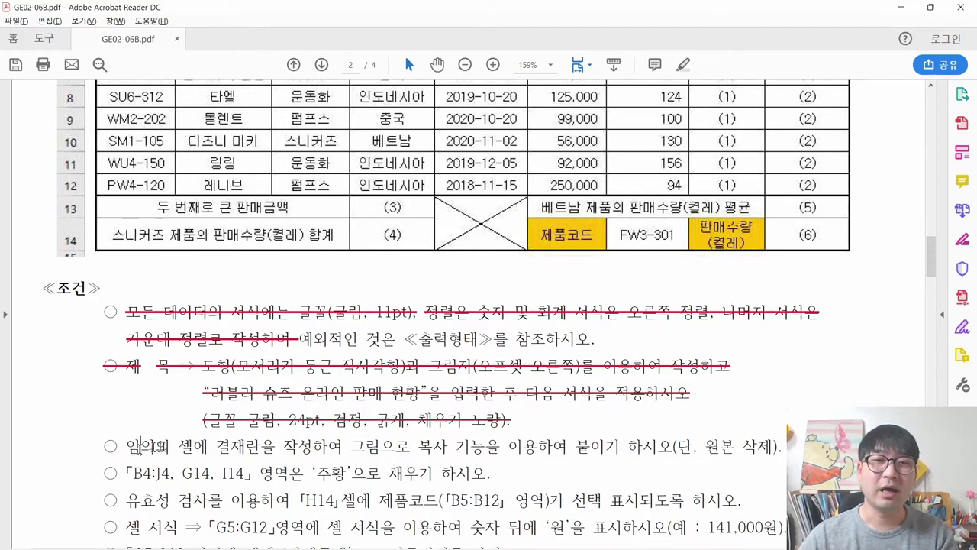
# Step: Add a new worksheet after 제1작업 for building the 결재란 and select its cell B4
pyautogui.hotkey('alt', 'Tab')
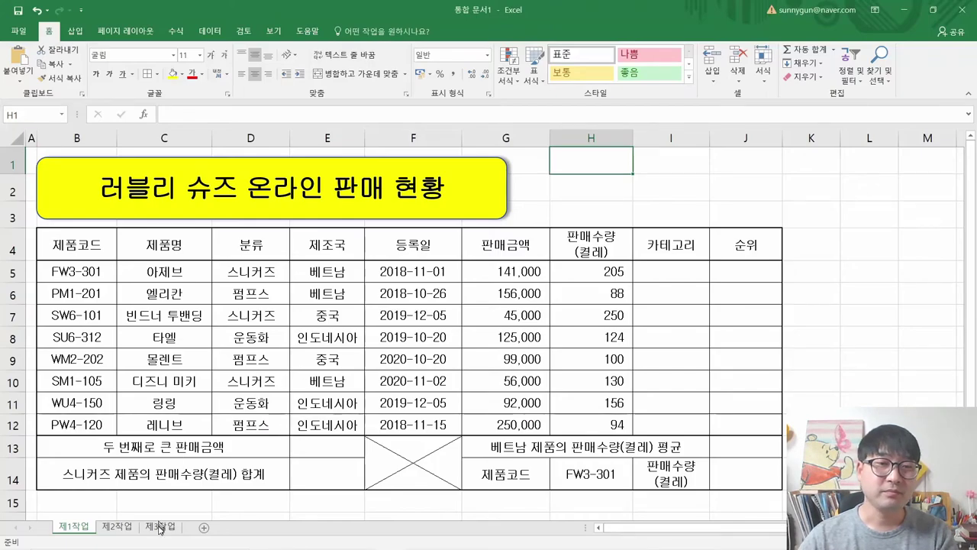
pyautogui.click(205, 528)
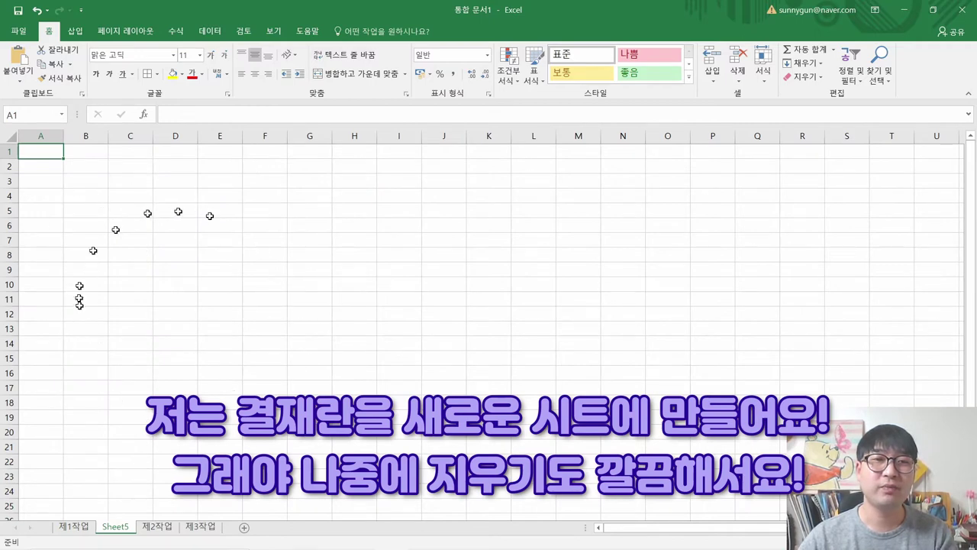
pyautogui.click(354, 211)
pyautogui.click(177, 300)
pyautogui.click(87, 194)
pyautogui.click(90, 166)
pyautogui.click(220, 210)
pyautogui.click(128, 240)
pyautogui.click(78, 193)
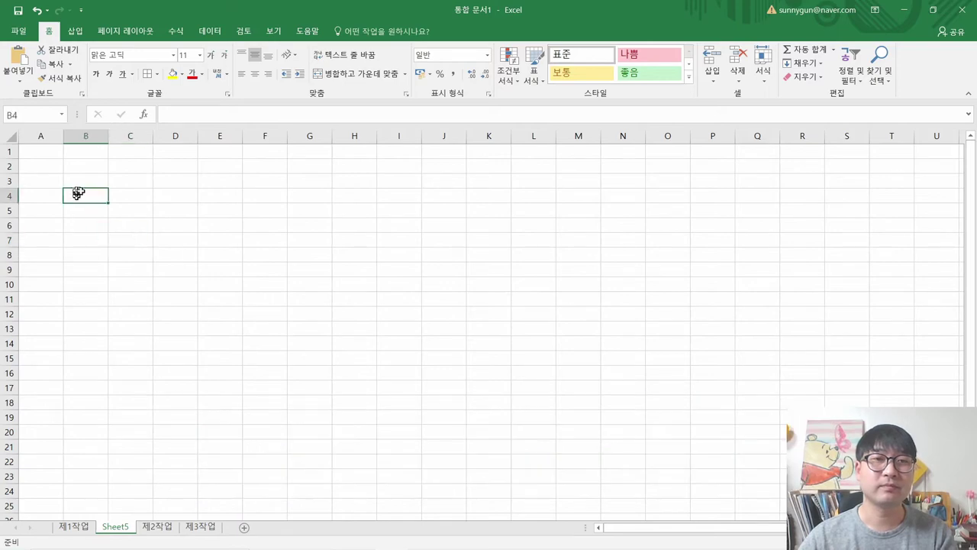
# Step: Enter the 결재란 labels 확인, 담당, 대리 and 과장 in cells B4 to E4, following the PDF's ≪출력형태≫
pyautogui.hotkey('alt', 'Tab')
pyautogui.scroll(6, 500, 299)
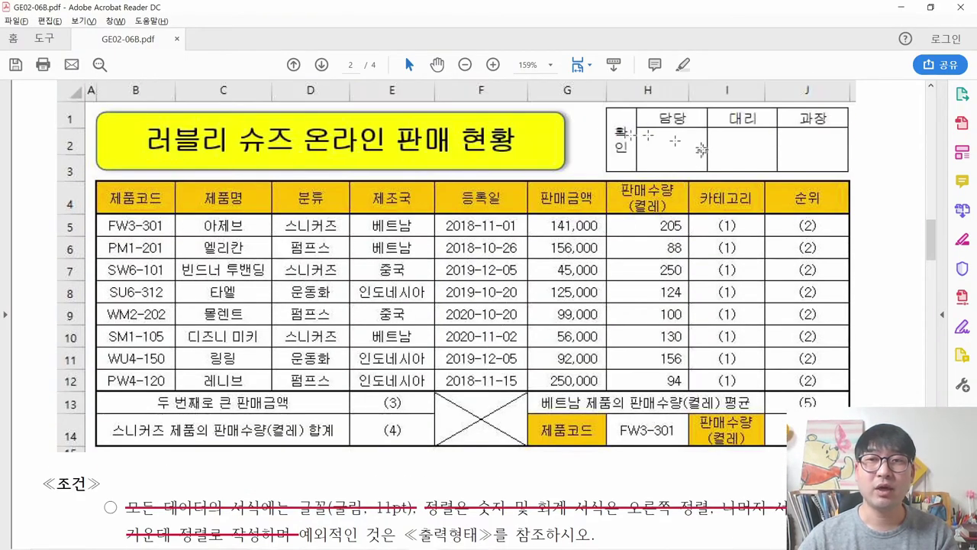
pyautogui.hotkey('alt', 'Tab')
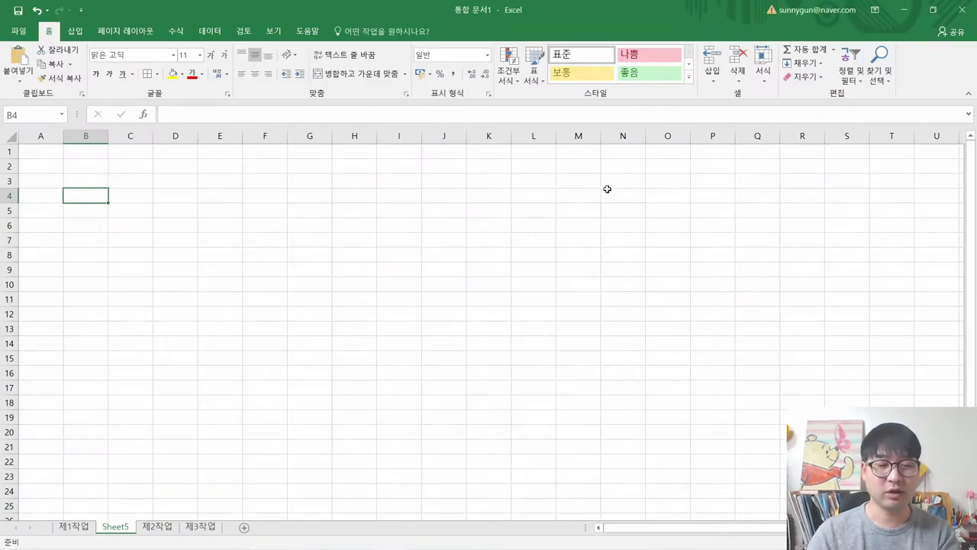
pyautogui.write('확인')
pyautogui.press('Tab')
pyautogui.write('담당')
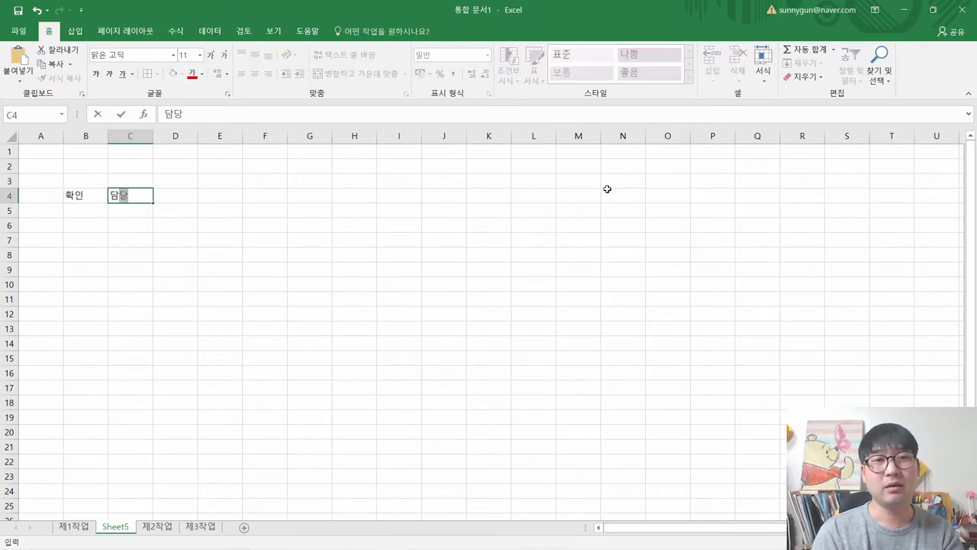
pyautogui.press('Tab')
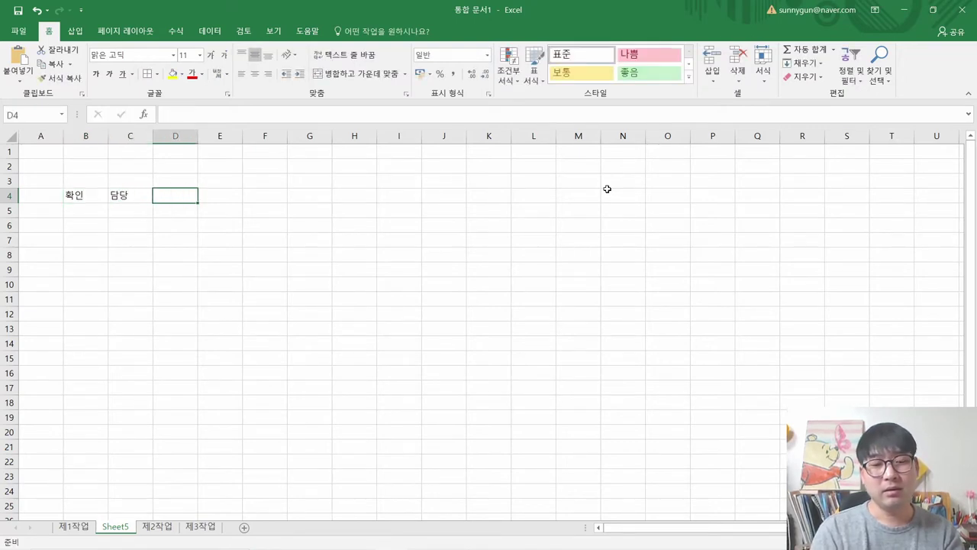
pyautogui.write('대리')
pyautogui.press('Tab')
pyautogui.write('ㄷ과')
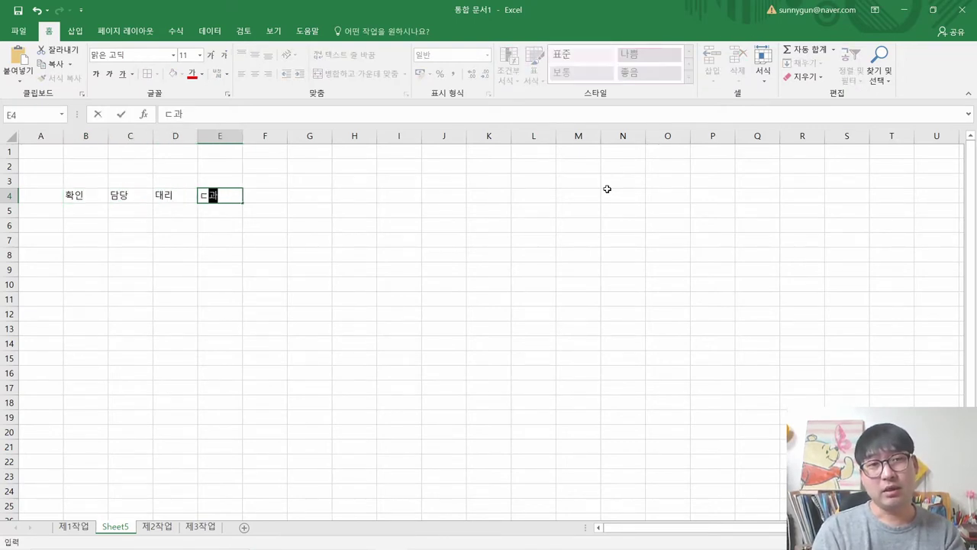
pyautogui.write('장')
pyautogui.press('Return')
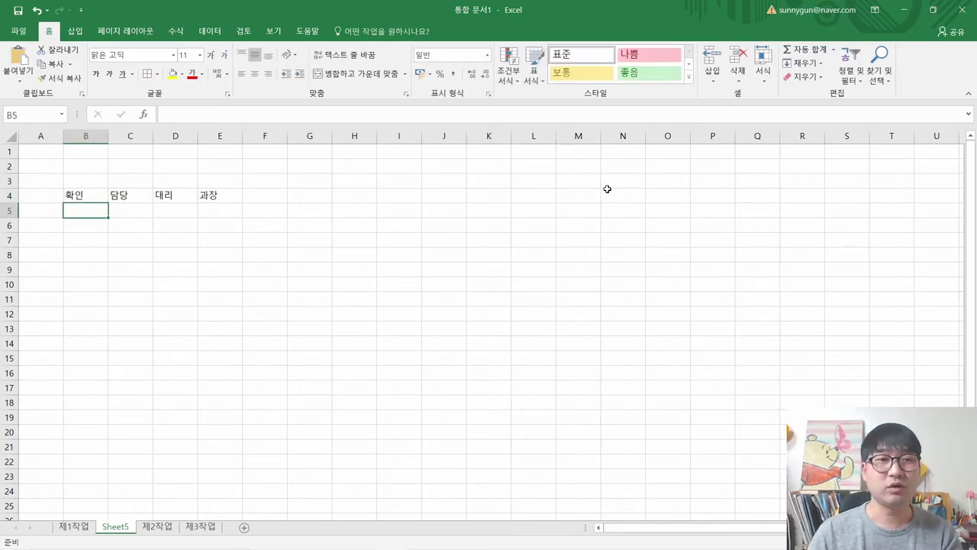
# Step: Increase the height of row 5 to about twice its size for the 결재란's signature boxes, as in the PDF
pyautogui.hotkey('alt', 'Tab')
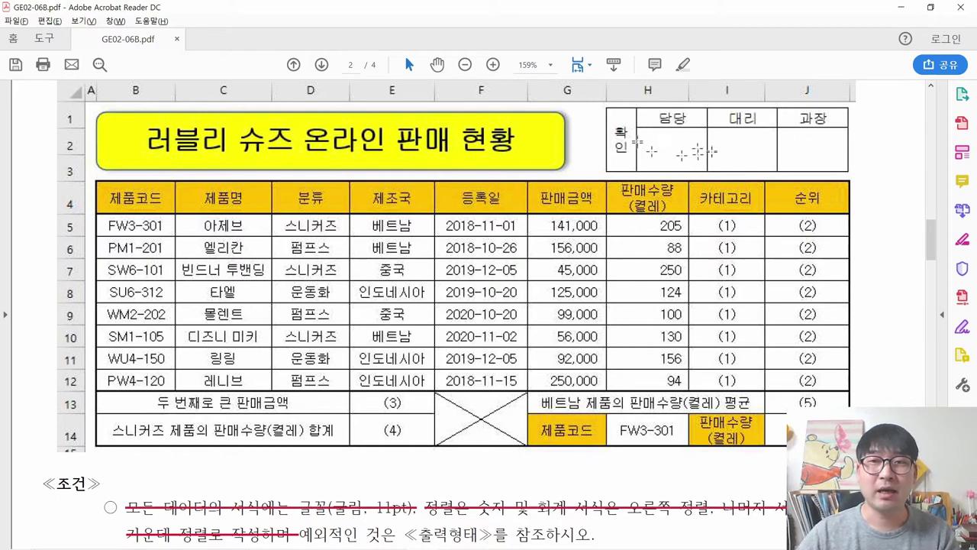
pyautogui.hotkey('alt', 'Tab')
pyautogui.moveTo(10, 217); pyautogui.dragTo(8, 234)
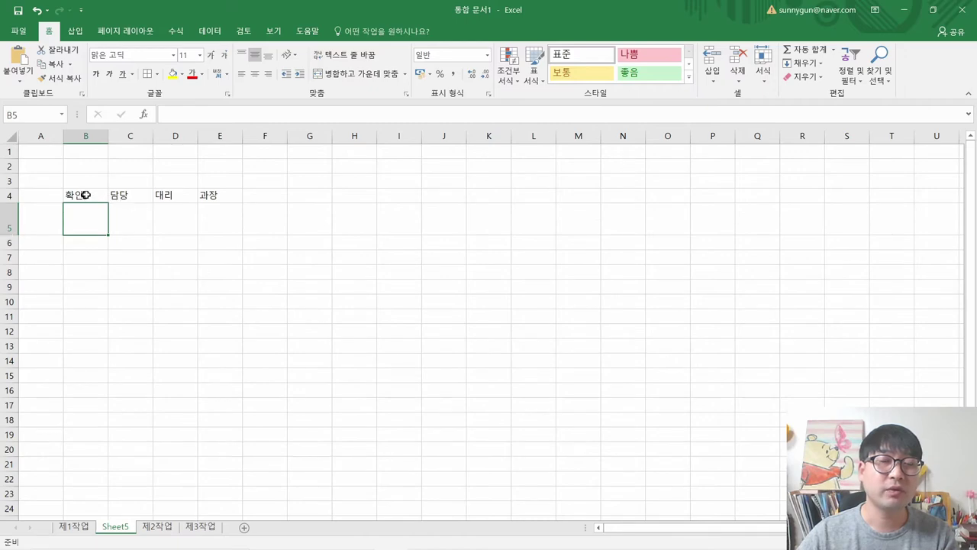
# Step: Merge and center B4:B5 and set the 확인 label to vertical text (세로 쓰기), as in the PDF
pyautogui.hotkey('alt', 'Tab')
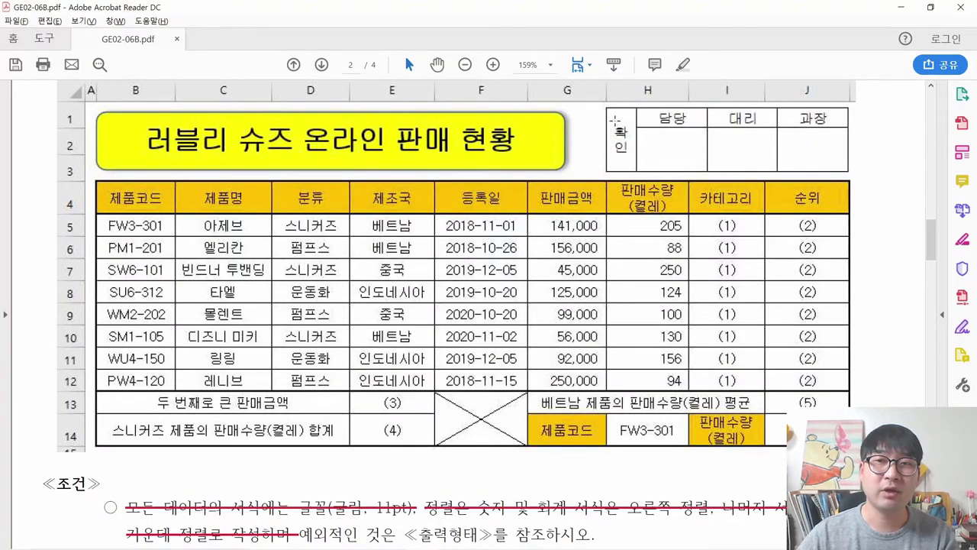
pyautogui.hotkey('alt', 'Tab')
pyautogui.moveTo(71, 194); pyautogui.dragTo(77, 209)
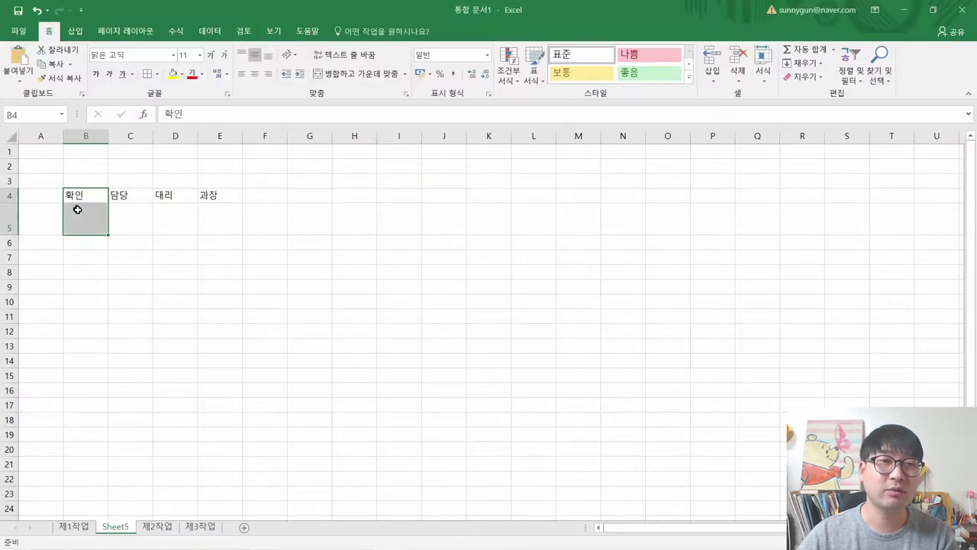
pyautogui.click(366, 77)
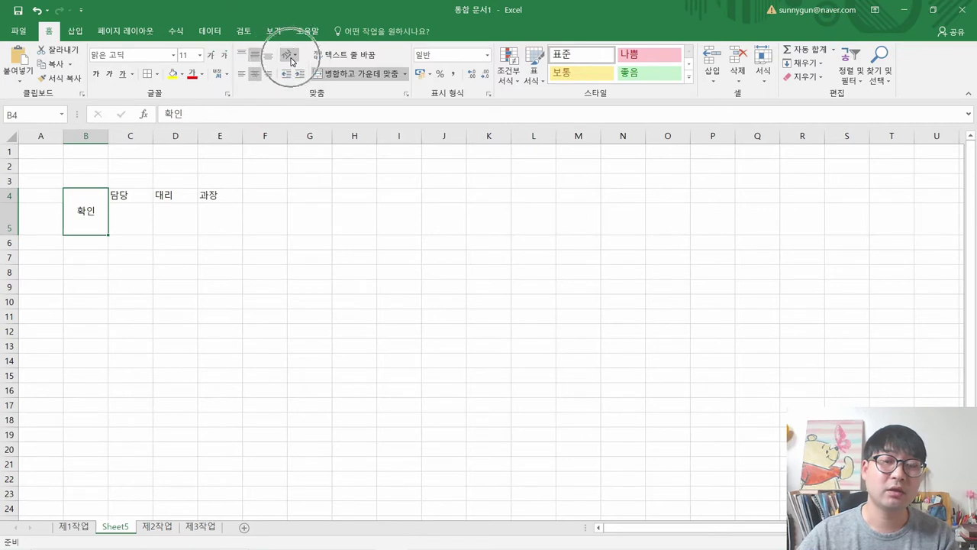
pyautogui.click(291, 56)
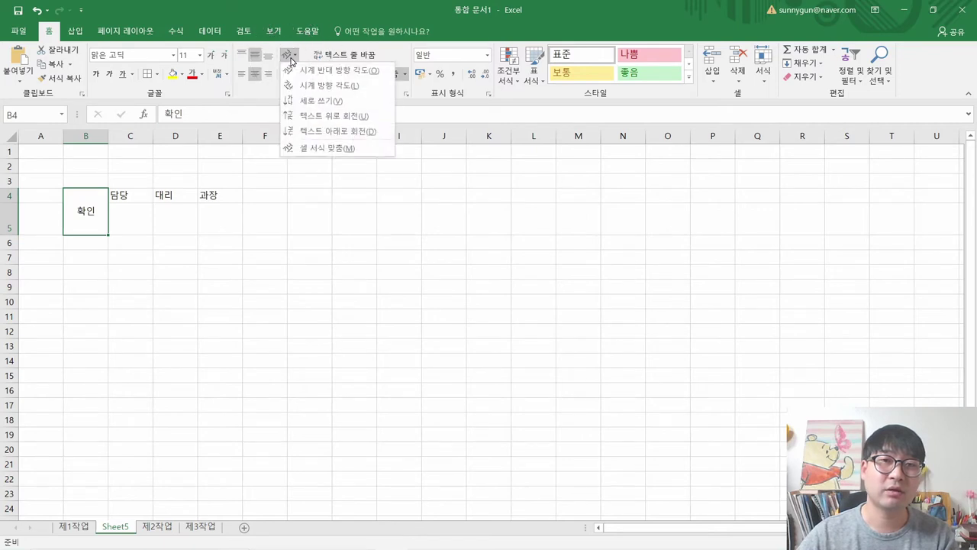
pyautogui.click(296, 101)
# Step: Narrow column B to about half its width so the 확인 cell resembles the one in the PDF
pyautogui.hotkey('alt', 'Tab')
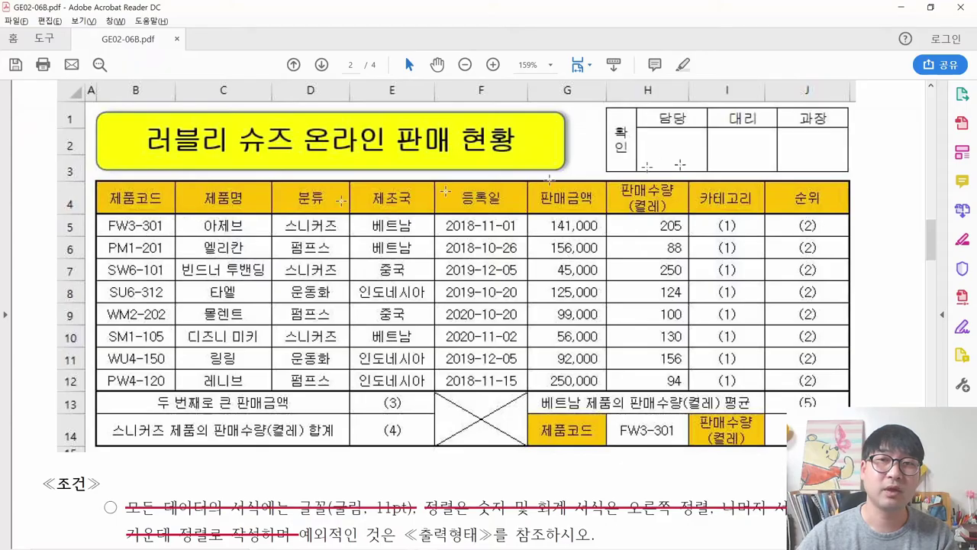
pyautogui.hotkey('alt', 'Tab')
pyautogui.moveTo(106, 140); pyautogui.dragTo(86, 138)
pyautogui.hotkey('alt', 'Tab')
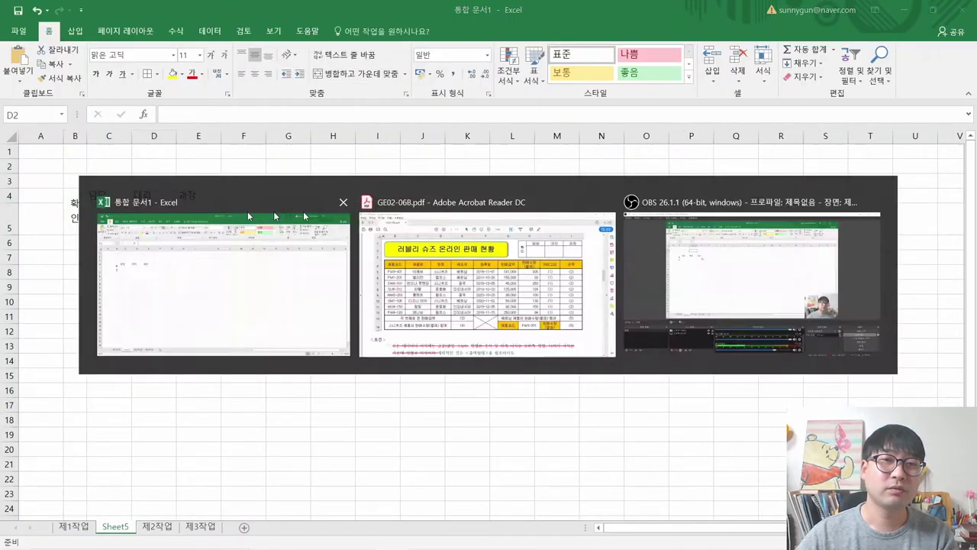
pyautogui.hotkey('alt', 'Tab')
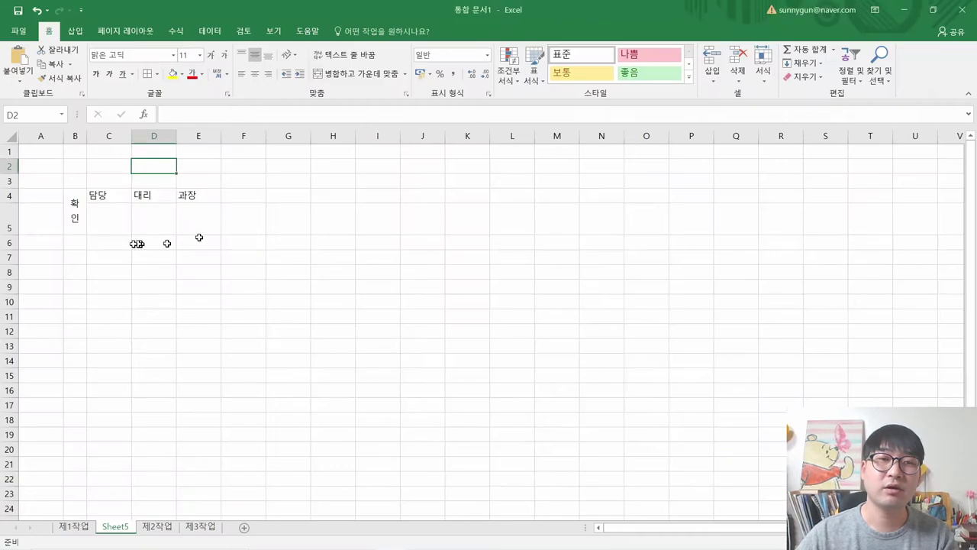
# Step: Center the 담당, 대리 and 과장 labels horizontally in C4:E4
pyautogui.moveTo(110, 199); pyautogui.dragTo(183, 196)
pyautogui.click(258, 79)
pyautogui.click(153, 241)
# Step: Apply thin borders to all cells of the 결재란 range B4:E5, matching the PDF's ≪출력형태≫
pyautogui.hotkey('alt', 'Tab')
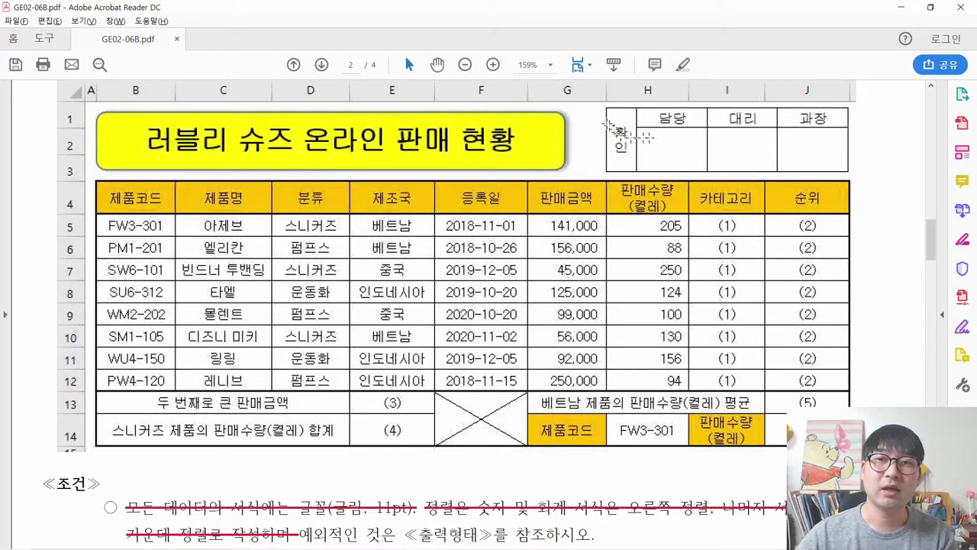
pyautogui.hotkey('alt', 'Tab')
pyautogui.moveTo(71, 206); pyautogui.dragTo(212, 191)
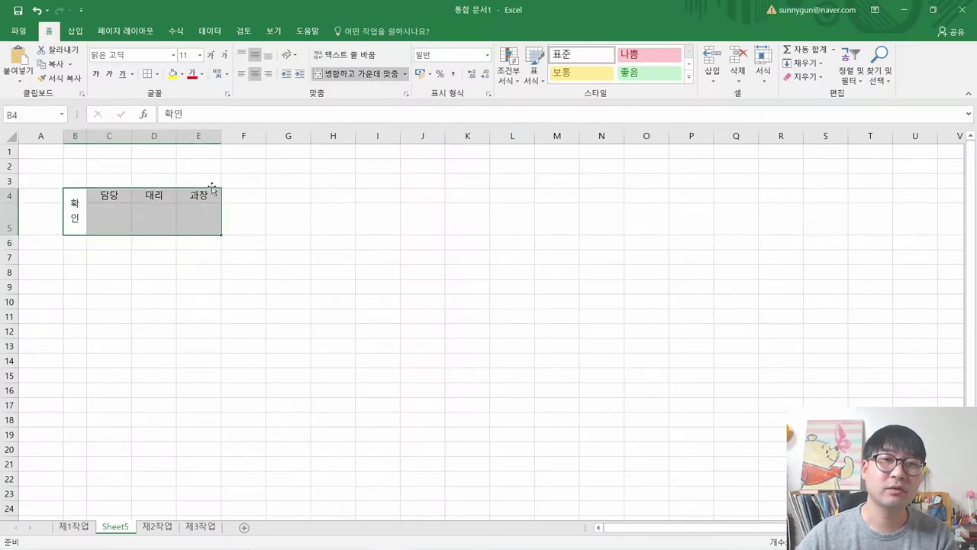
pyautogui.click(161, 79)
pyautogui.click(174, 186)
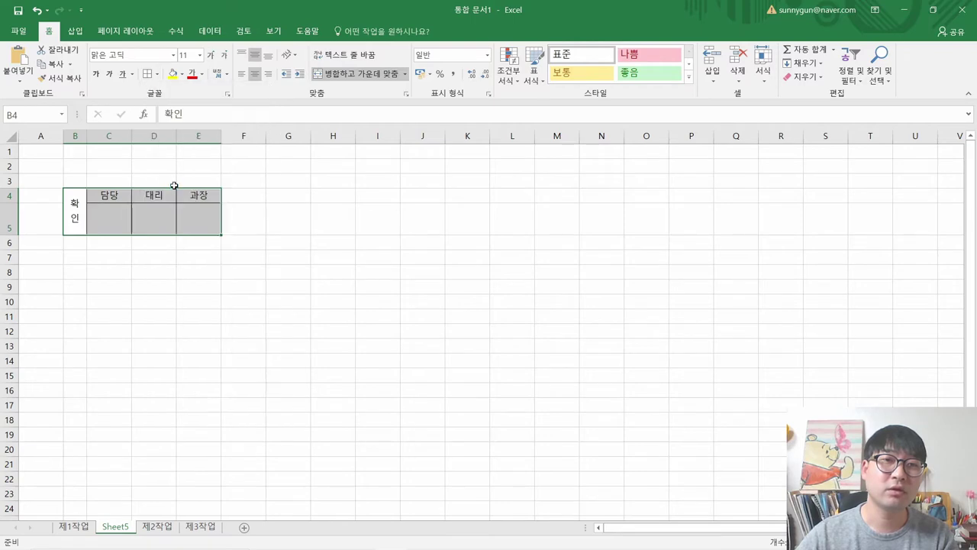
pyautogui.click(286, 214)
pyautogui.click(267, 244)
# Step: Narrow column B slightly more and compare the 결재란's proportions with the PDF's ≪출력형태≫
pyautogui.hotkey('alt', 'Tab')
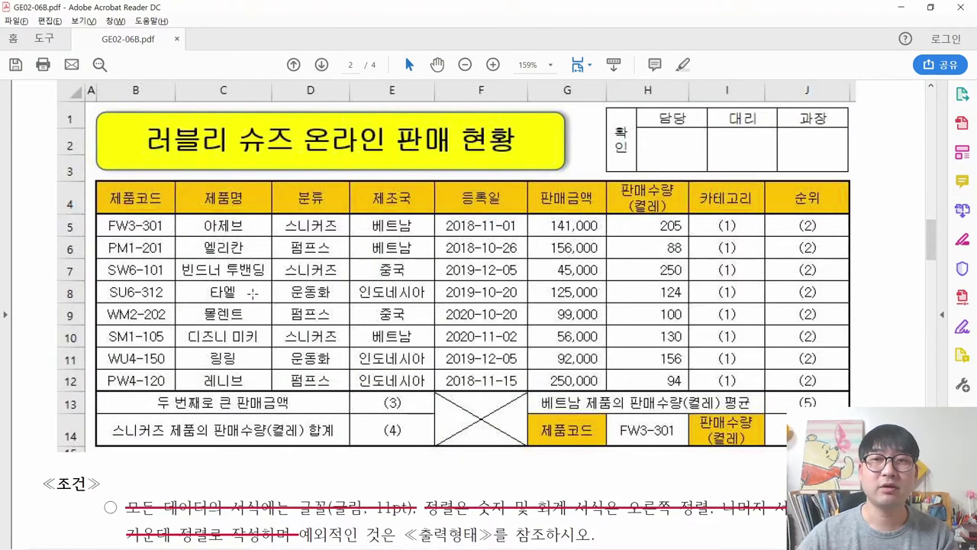
pyautogui.hotkey('alt', 'Tab')
pyautogui.moveTo(86, 136); pyautogui.dragTo(82, 137)
pyautogui.click(159, 312)
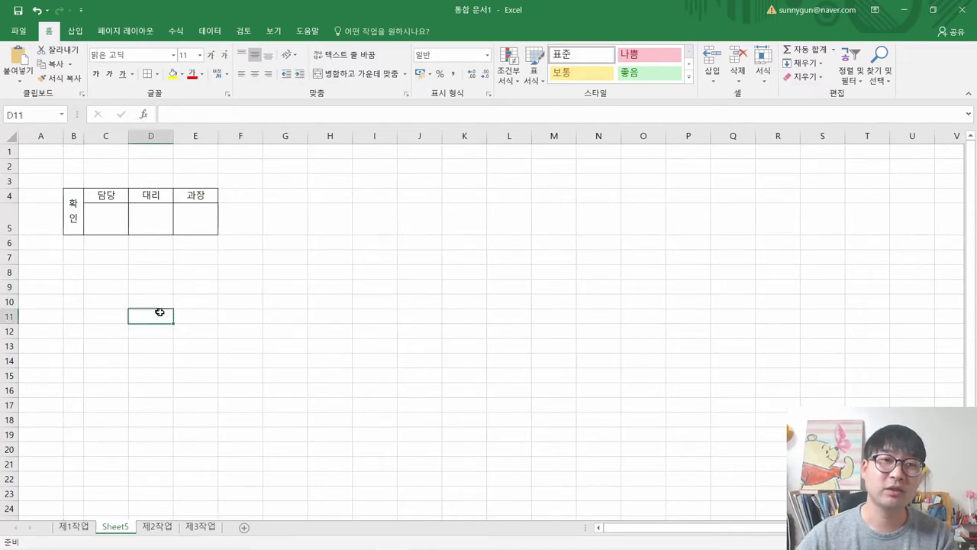
pyautogui.hotkey('alt', 'Tab')
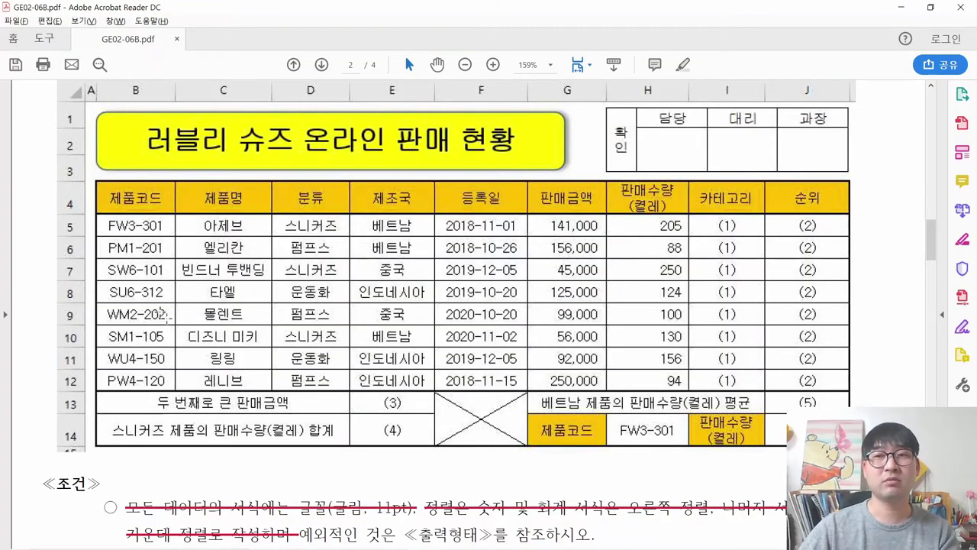
pyautogui.hotkey('alt', 'Tab')
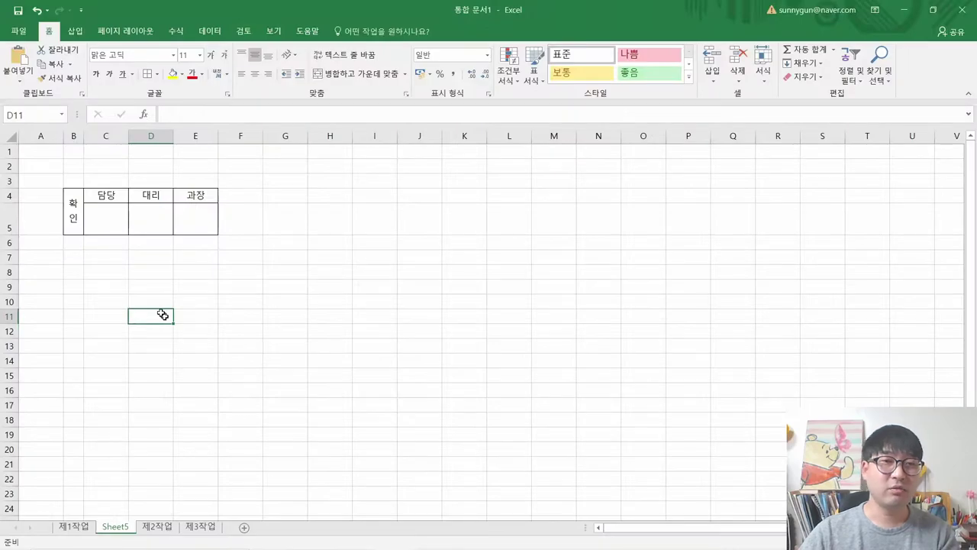
# Step: Reread the PDF condition on pasting the 결재란 as a picture and copy the range B4:E5
pyautogui.hotkey('alt', 'Tab')
pyautogui.scroll(-10, 509, 310)
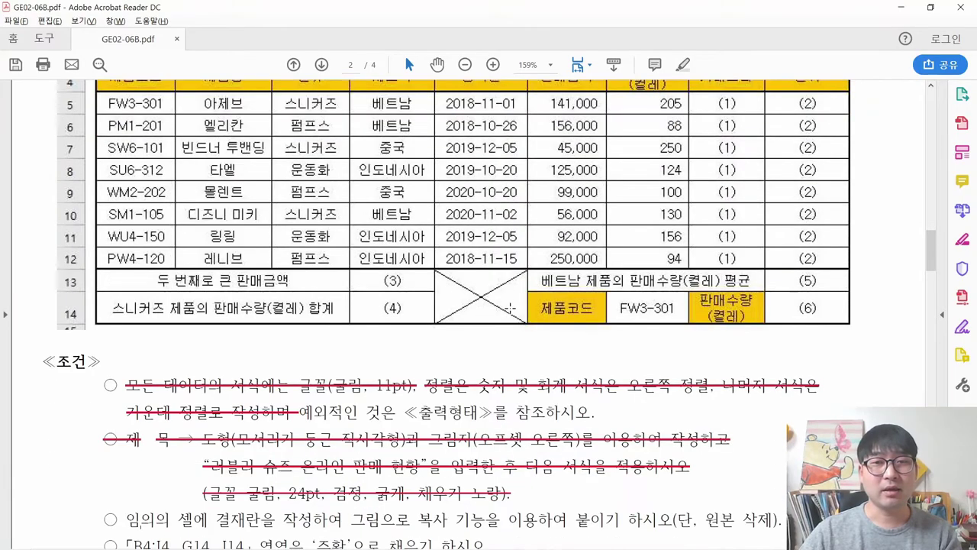
pyautogui.moveTo(341, 300); pyautogui.dragTo(630, 301)
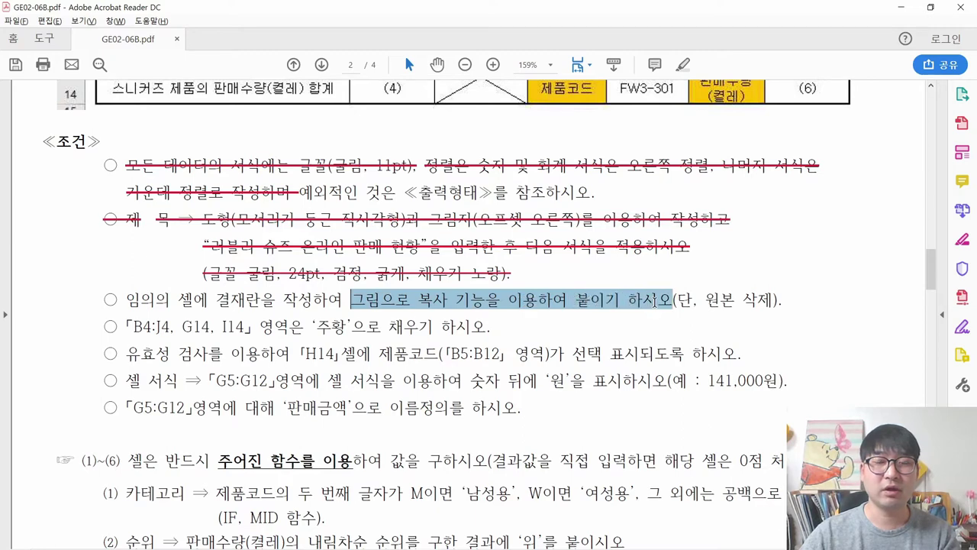
pyautogui.hotkey('alt', 'Tab')
pyautogui.moveTo(70, 215); pyautogui.dragTo(190, 216)
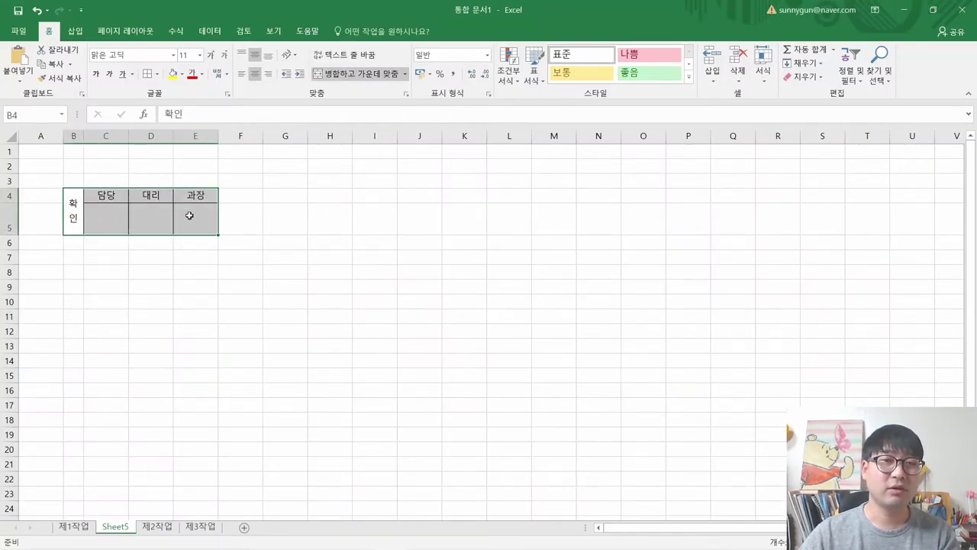
pyautogui.rightClick(189, 216)
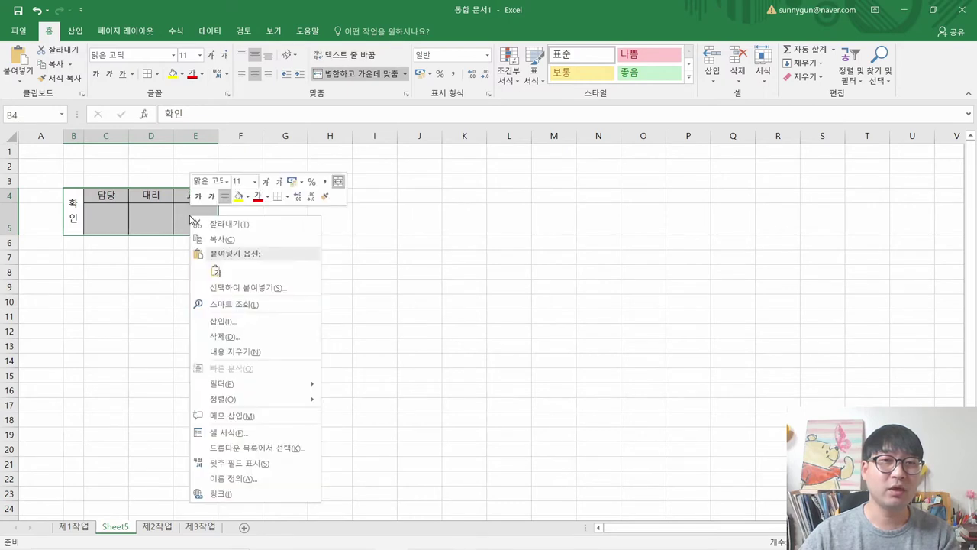
pyautogui.click(235, 242)
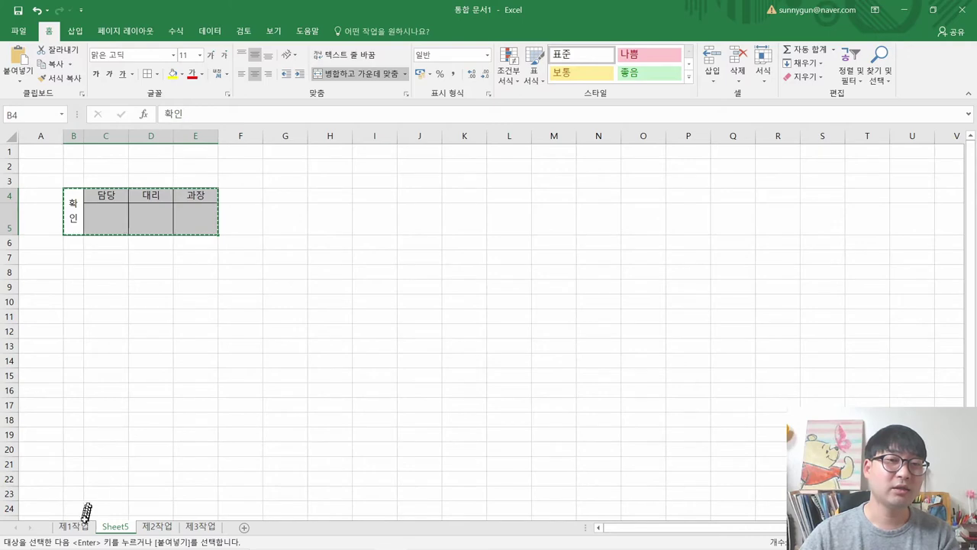
# Step: Paste the copied 결재란 at H1 of the 제1작업 sheet as a picture and align its right edge with column J
pyautogui.click(82, 530)
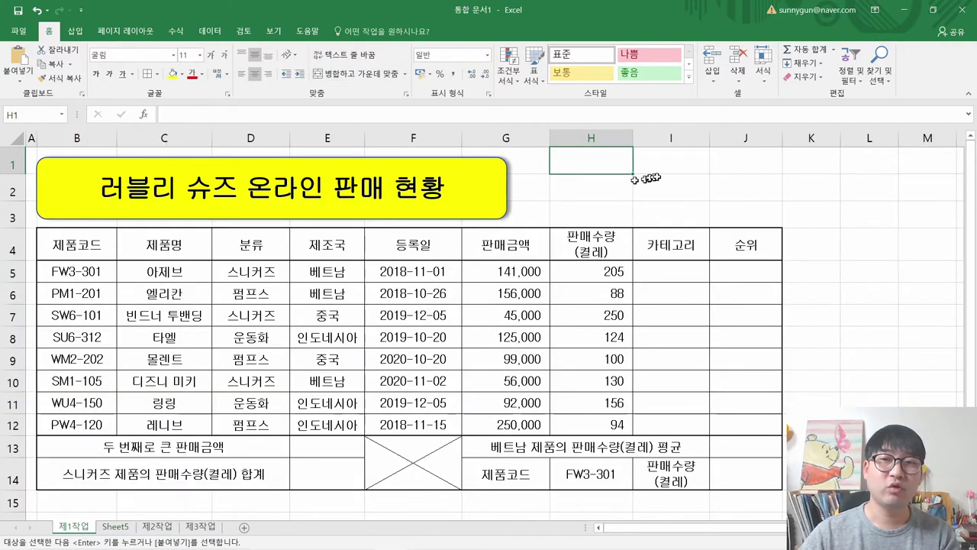
pyautogui.rightClick(587, 165)
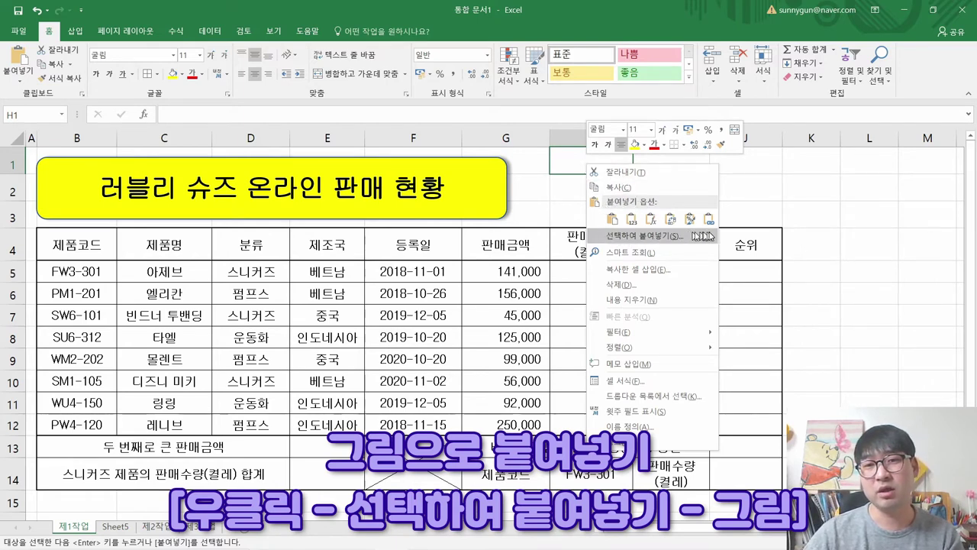
pyautogui.moveTo(713, 237)
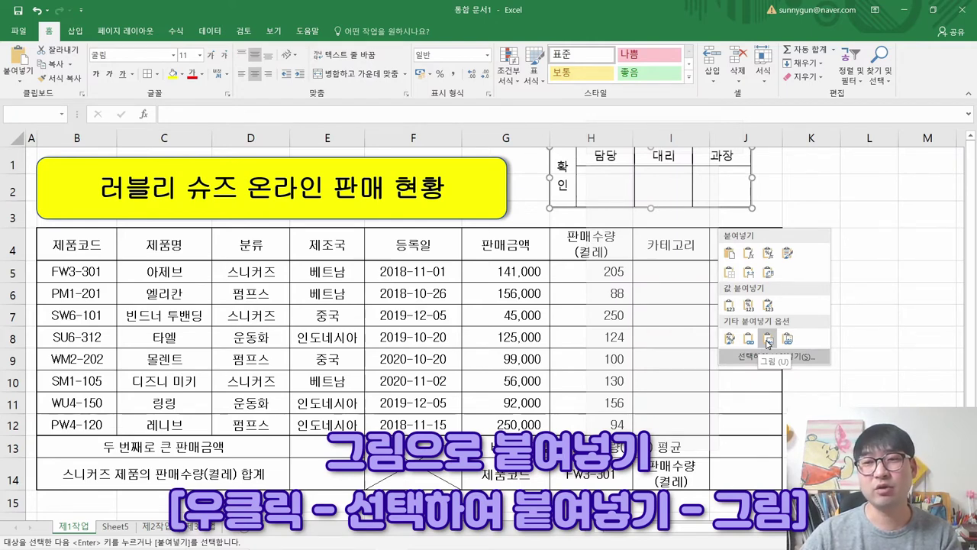
pyautogui.click(768, 340)
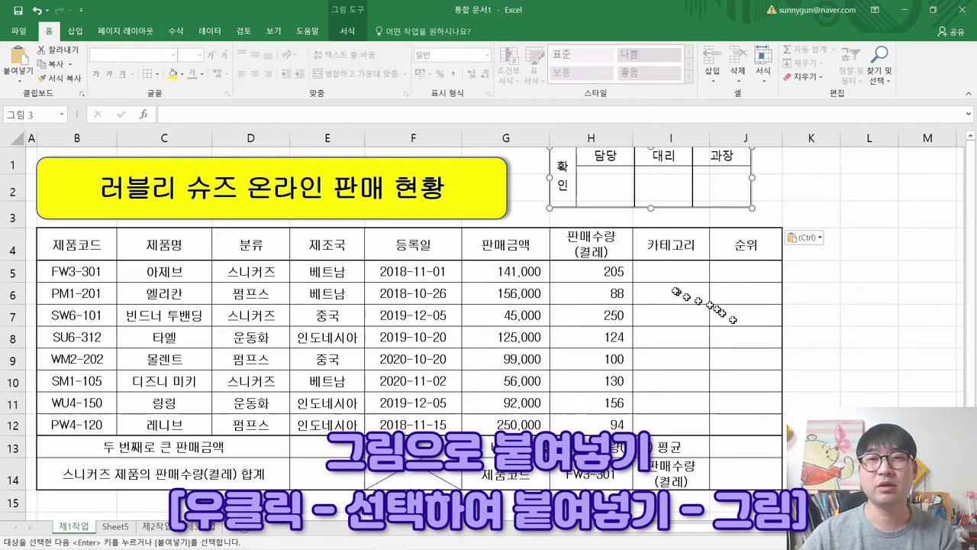
pyautogui.click(740, 336)
pyautogui.moveTo(649, 183); pyautogui.dragTo(673, 193)
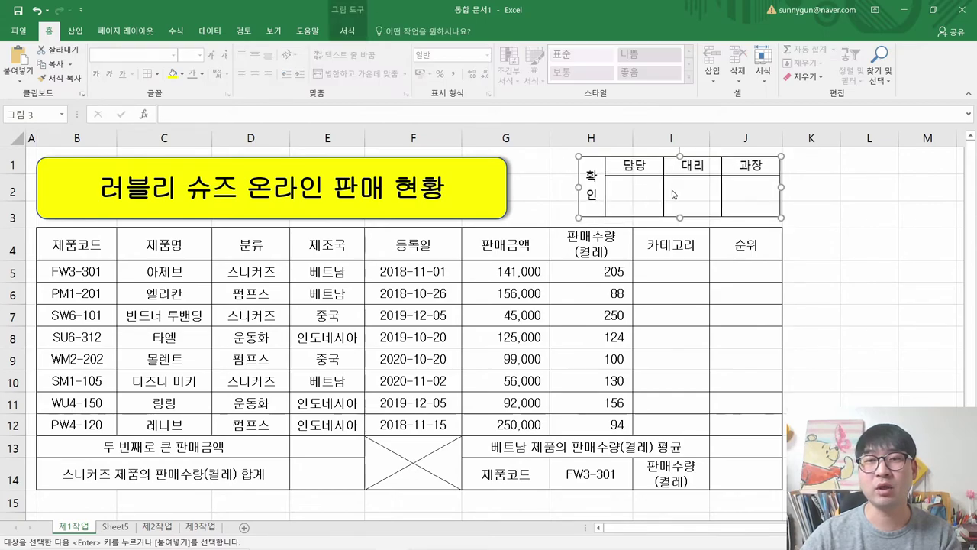
# Step: Compare the 결재란 picture with the PDF's ≪출력형태≫ and widen it leftward to the start of column H
pyautogui.hotkey('alt', 'Tab')
pyautogui.scroll(10, 745, 280)
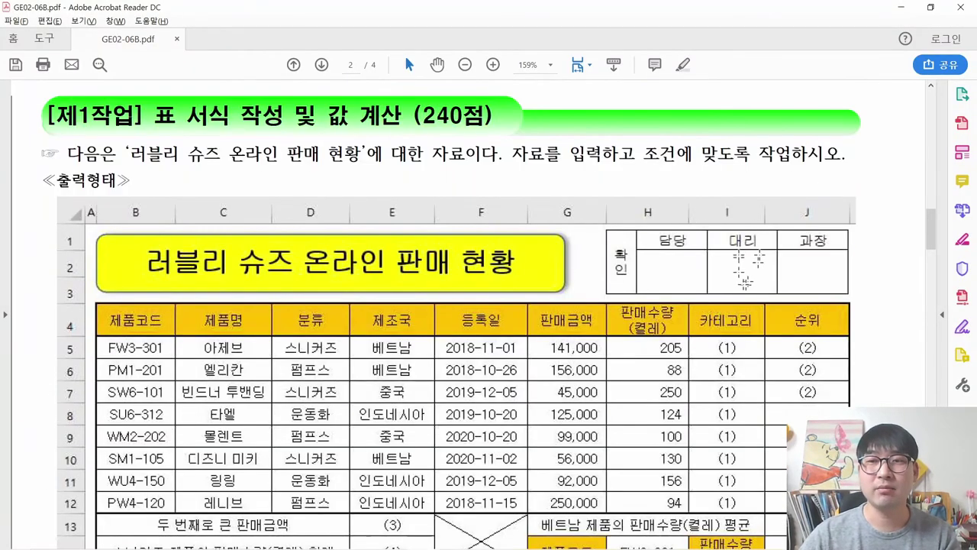
pyautogui.hotkey('alt', 'Tab')
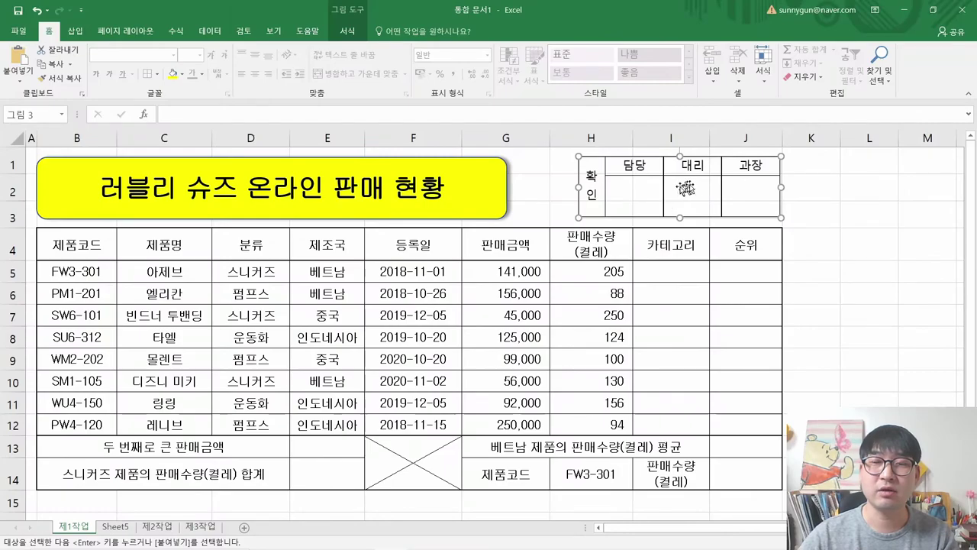
pyautogui.hotkey('alt', 'Tab')
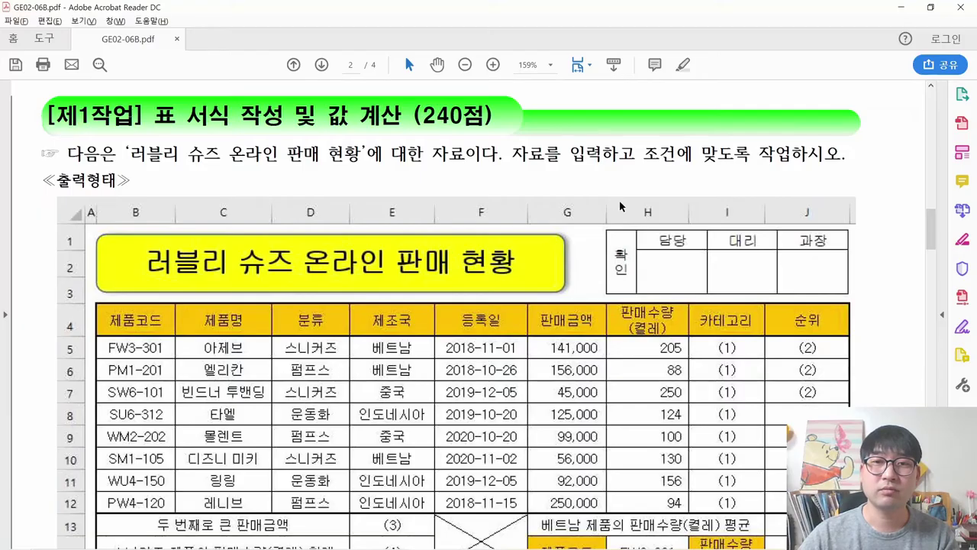
pyautogui.hotkey('alt', 'Tab')
pyautogui.moveTo(580, 186); pyautogui.dragTo(551, 187)
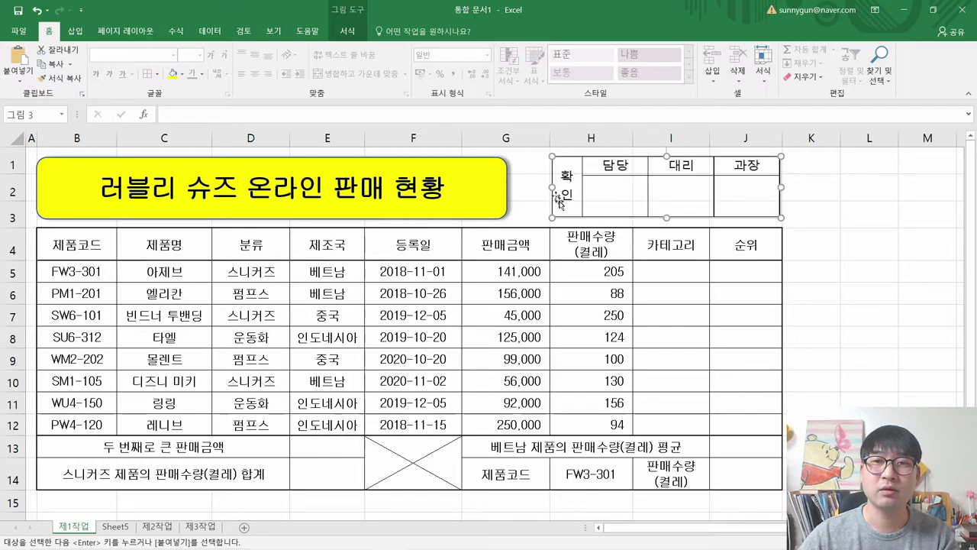
# Step: Make the 결재란 picture slightly taller within rows 1 to 3 and compare it with the PDF's ≪출력형태≫
pyautogui.click(610, 311)
pyautogui.hotkey('alt', 'Tab')
pyautogui.hotkey('alt', 'Tab')
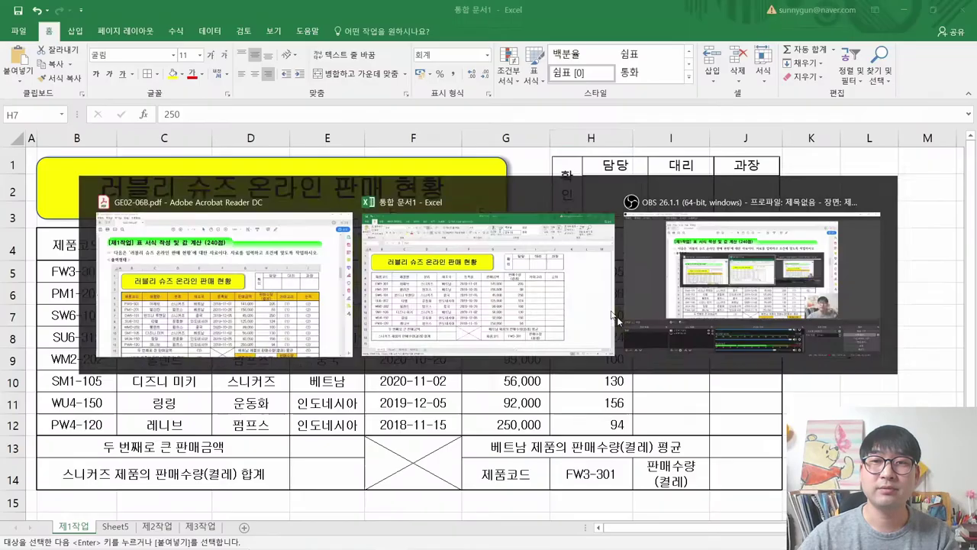
pyautogui.click(674, 210)
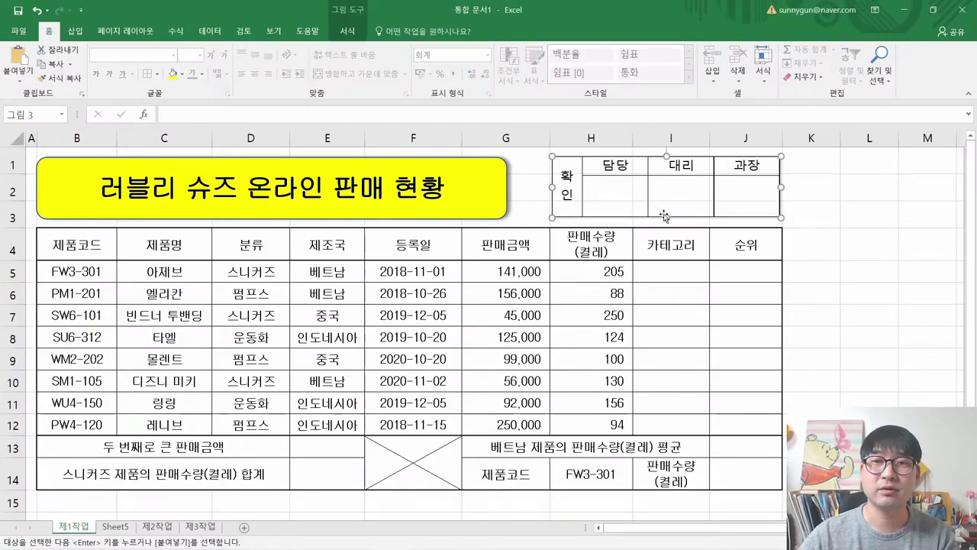
pyautogui.click(675, 293)
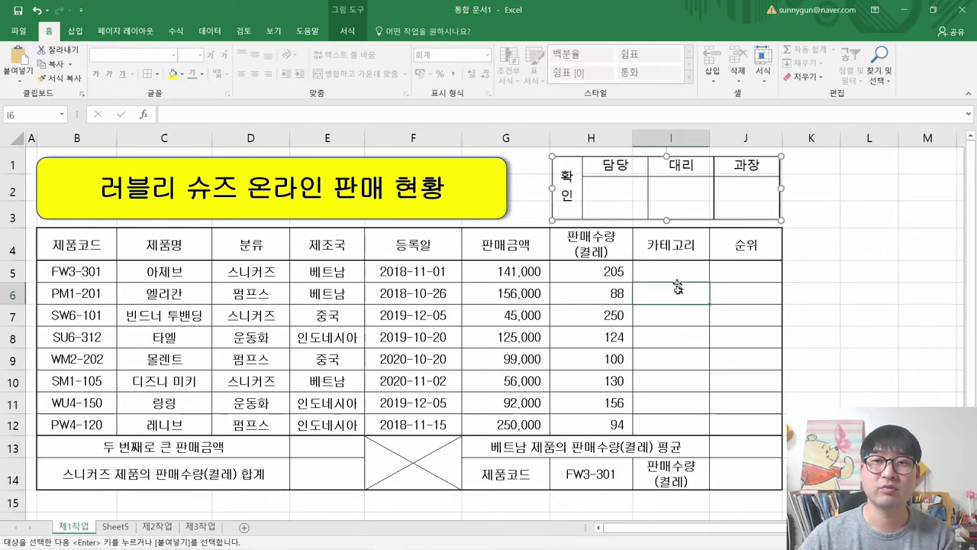
pyautogui.hotkey('alt', 'Tab')
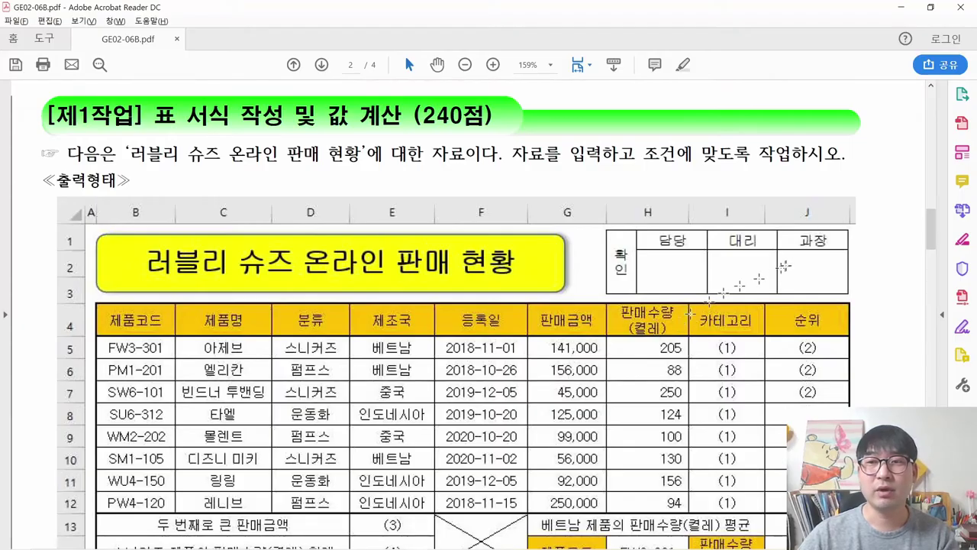
pyautogui.hotkey('alt', 'Tab')
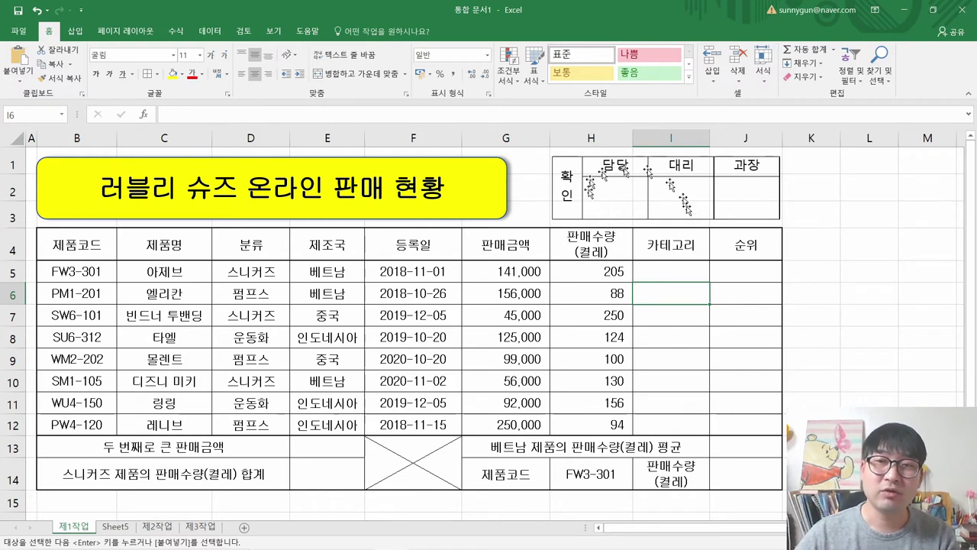
# Step: Reread the PDF condition on removing the 결재란 original, delete Sheet5 and return to the 제1작업 sheet
pyautogui.hotkey('alt', 'Tab')
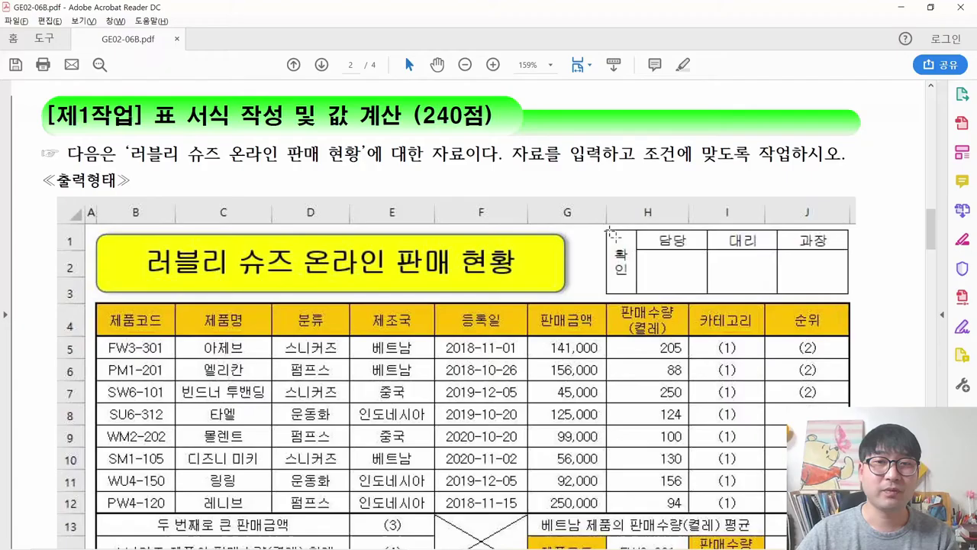
pyautogui.scroll(-10, 496, 315)
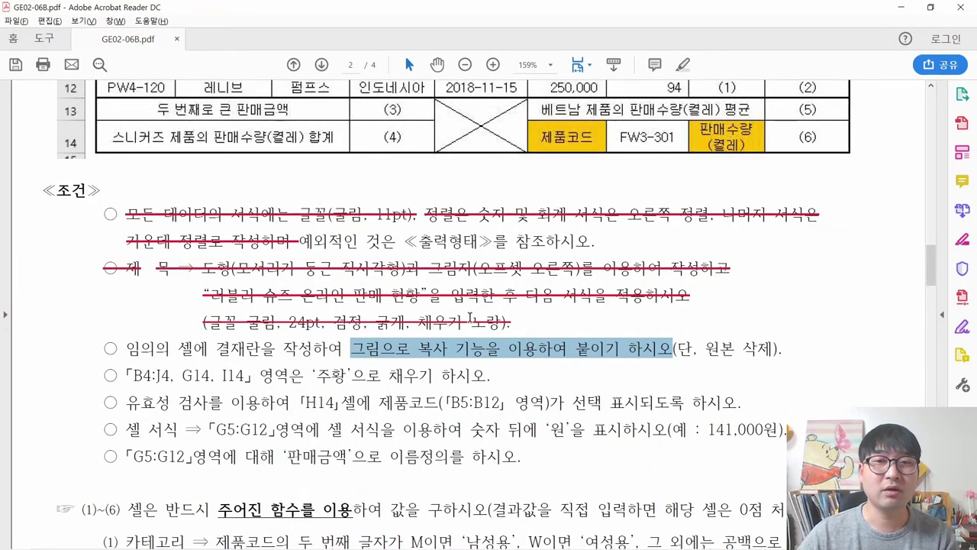
pyautogui.moveTo(126, 348); pyautogui.dragTo(668, 351)
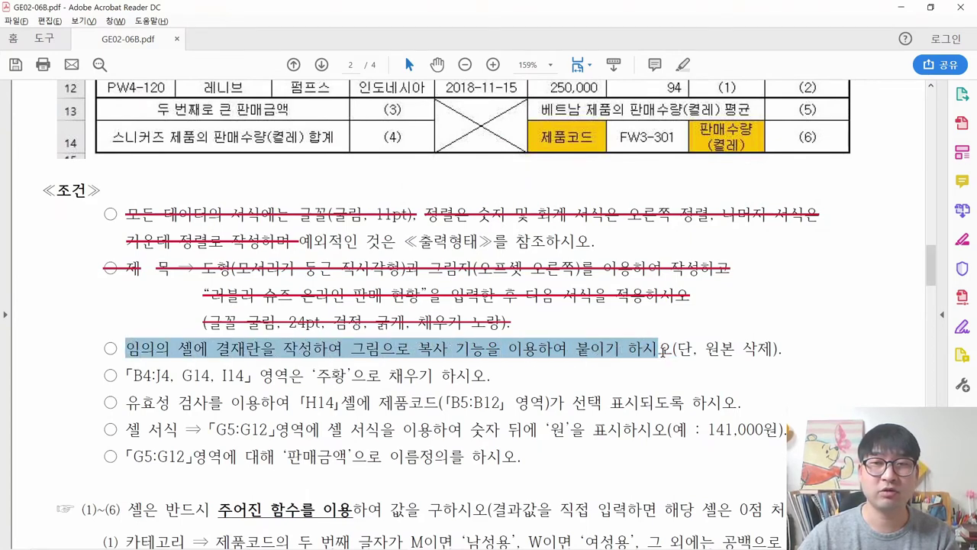
pyautogui.rightClick(633, 362)
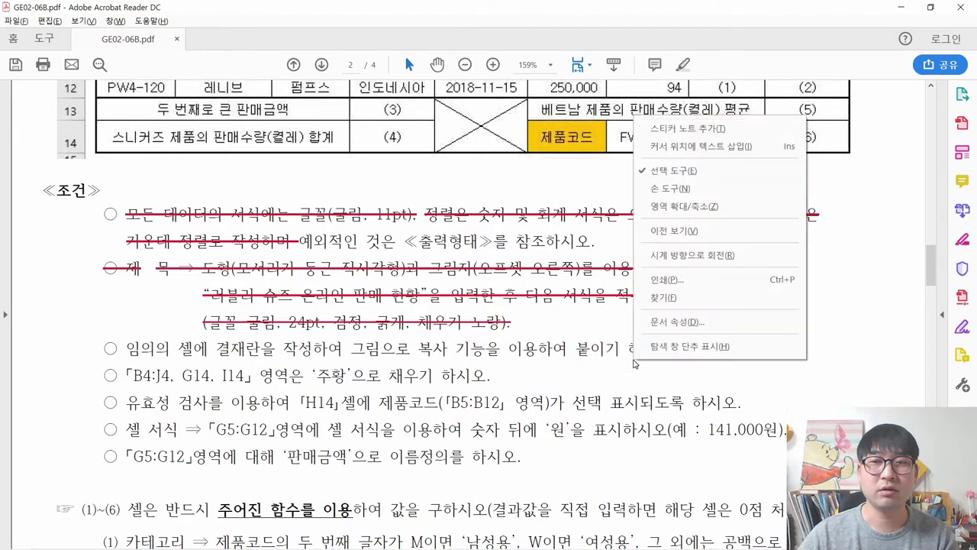
pyautogui.click(632, 362)
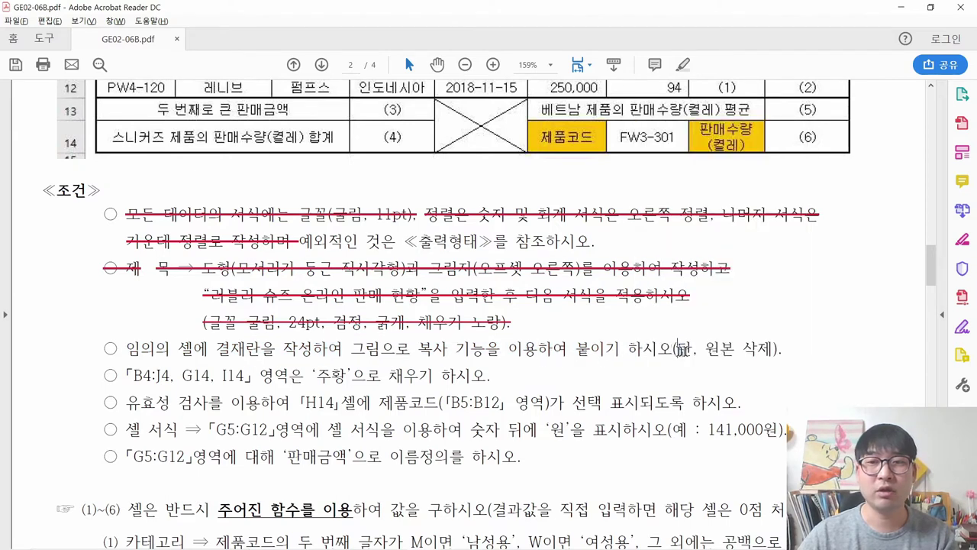
pyautogui.moveTo(678, 349); pyautogui.dragTo(772, 349)
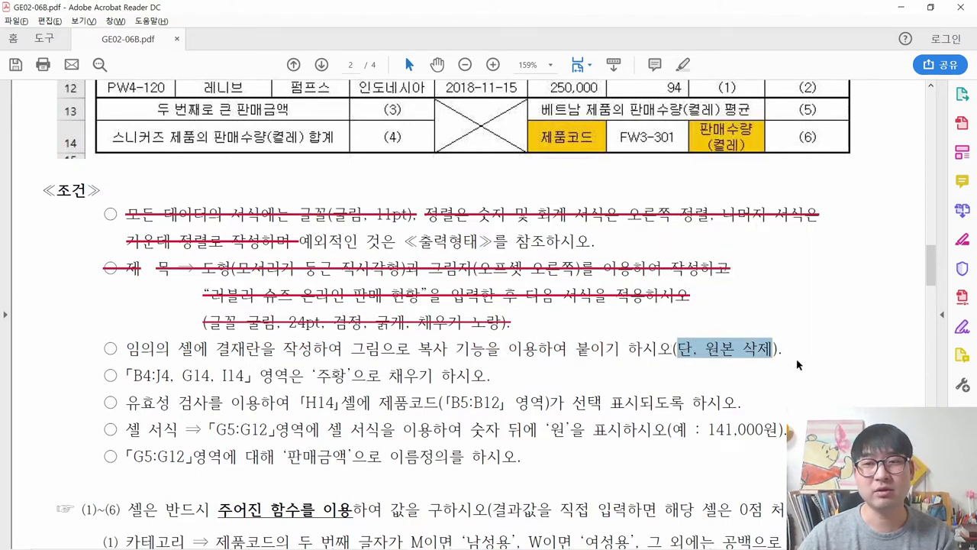
pyautogui.hotkey('alt', 'Tab')
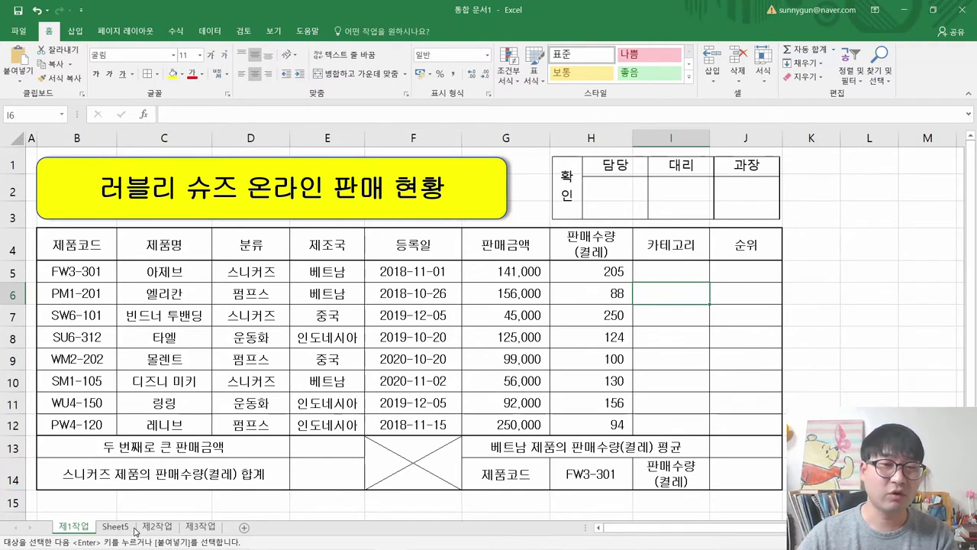
pyautogui.click(119, 528)
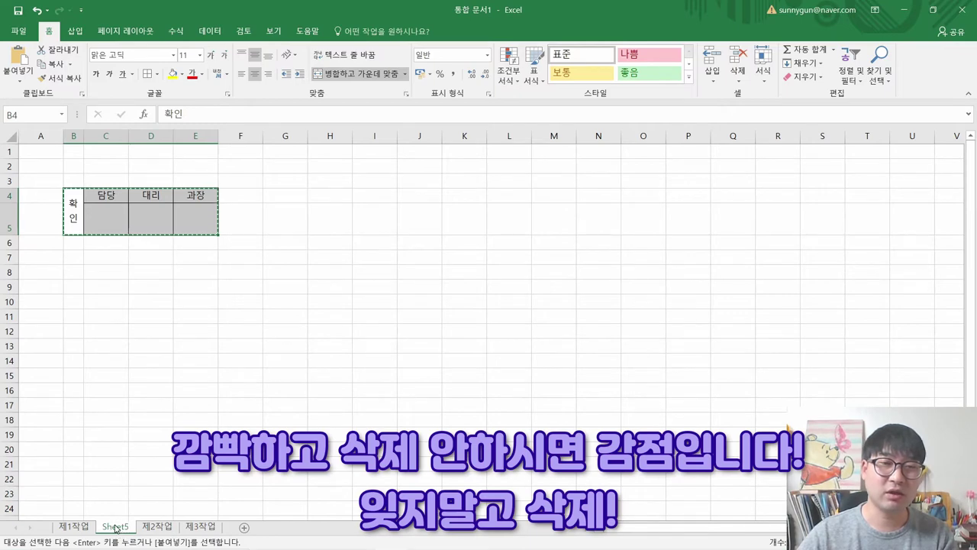
pyautogui.rightClick(115, 526)
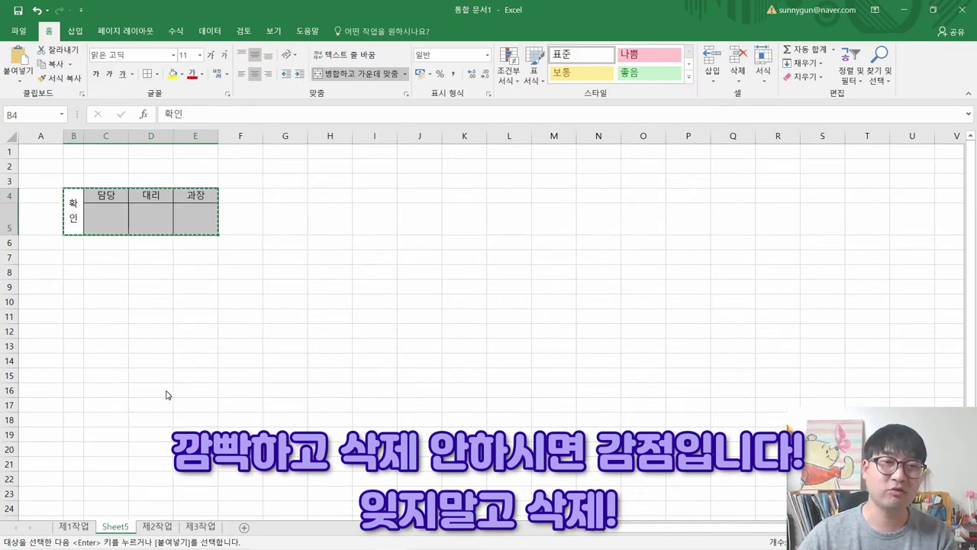
pyautogui.click(168, 394)
pyautogui.click(391, 316)
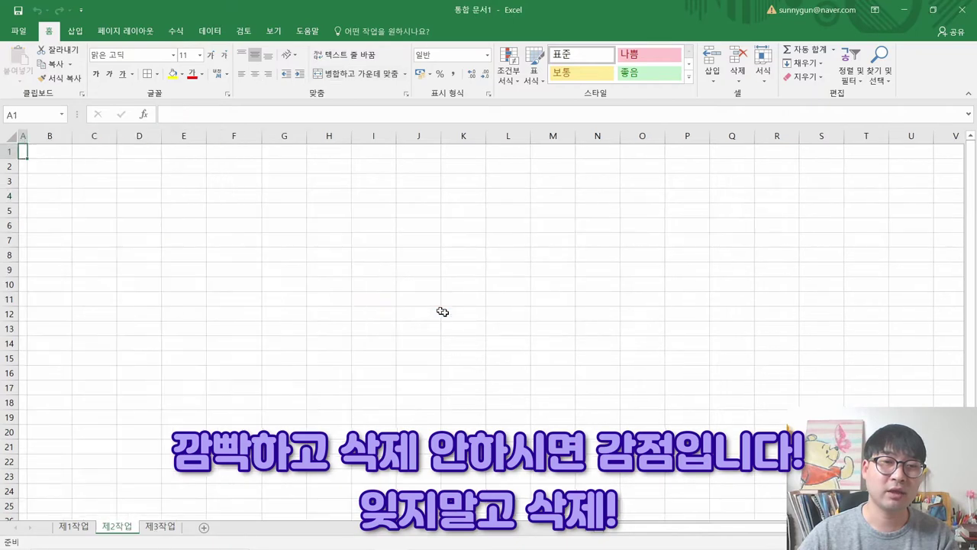
pyautogui.click(75, 526)
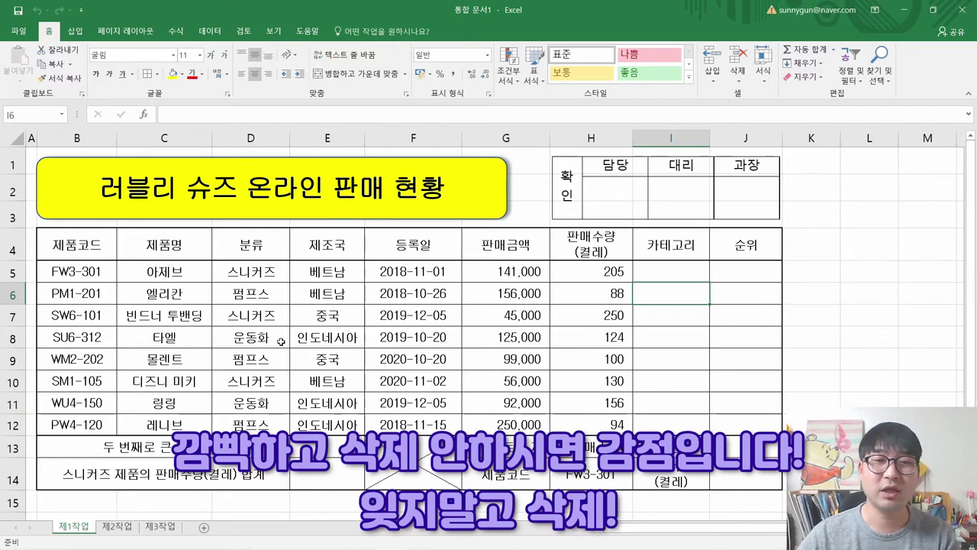
# Step: Strike through the completed 결재란 condition in the PDF, including the note on deleting the original
pyautogui.hotkey('alt', 'Tab')
pyautogui.moveTo(126, 349); pyautogui.dragTo(779, 349)
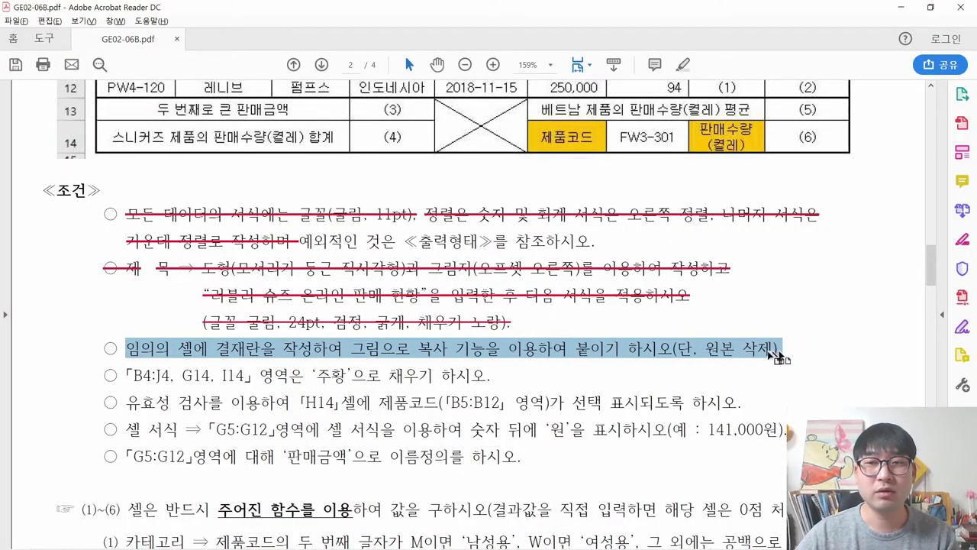
pyautogui.rightClick(778, 353)
pyautogui.click(810, 395)
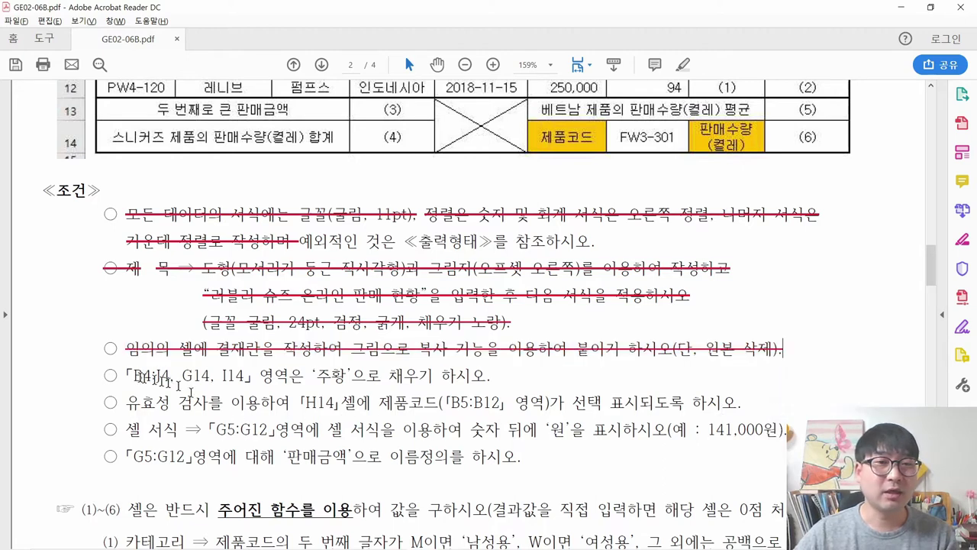
# Step: Read the PDF's fill condition for B4:J4, G14 and I14, and fill the header cells B4:J4 with standard 주황
pyautogui.moveTo(133, 376); pyautogui.dragTo(309, 370)
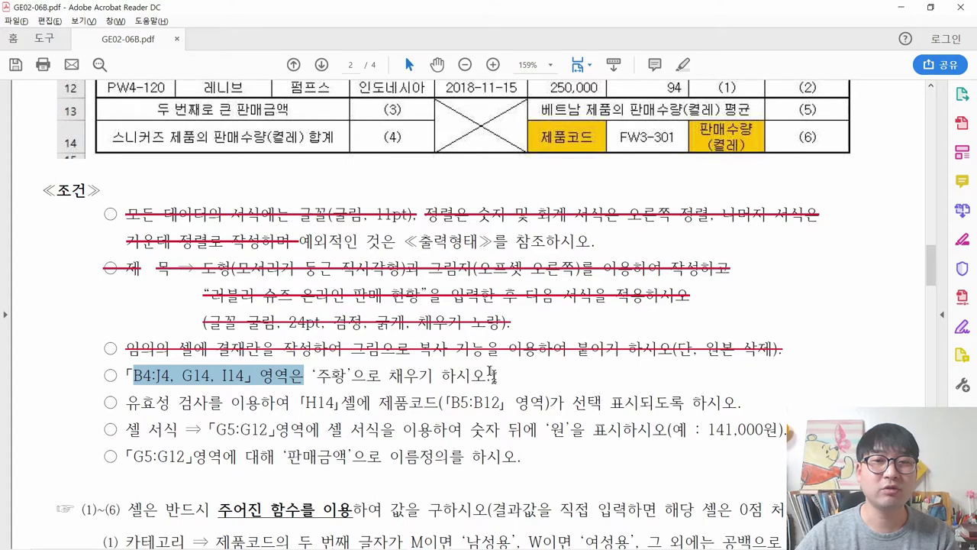
pyautogui.moveTo(492, 374); pyautogui.dragTo(497, 375)
pyautogui.scroll(5, 458, 373)
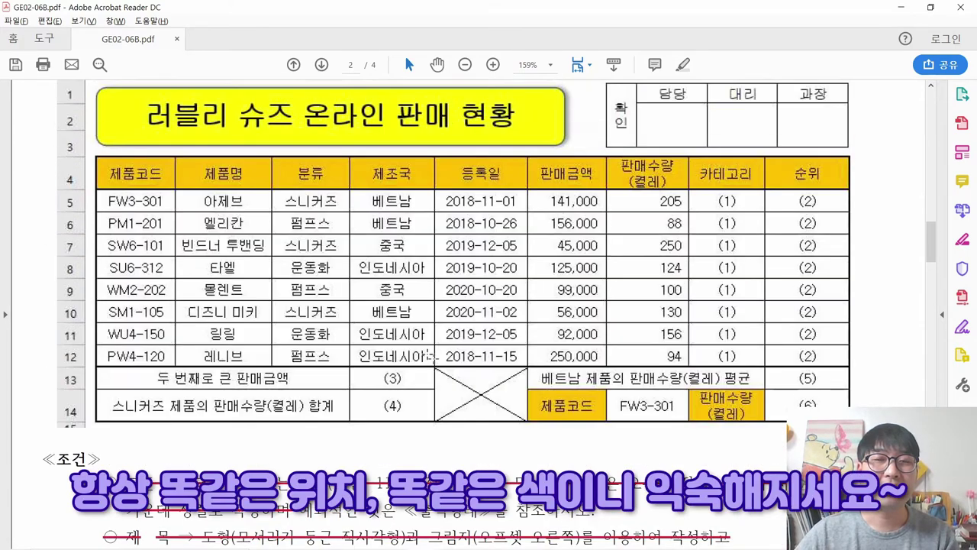
pyautogui.scroll(2, 429, 355)
pyautogui.moveTo(135, 236); pyautogui.dragTo(752, 254)
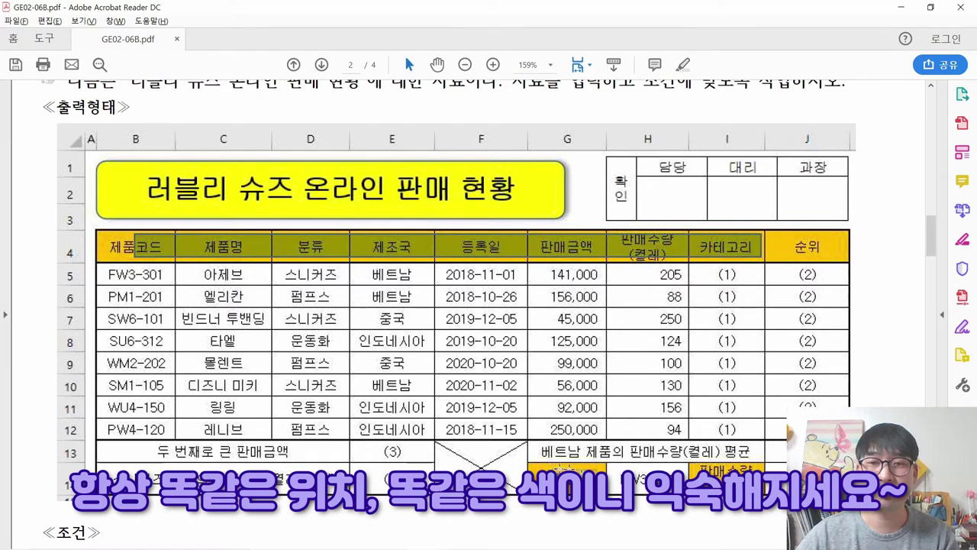
pyautogui.press('Escape')
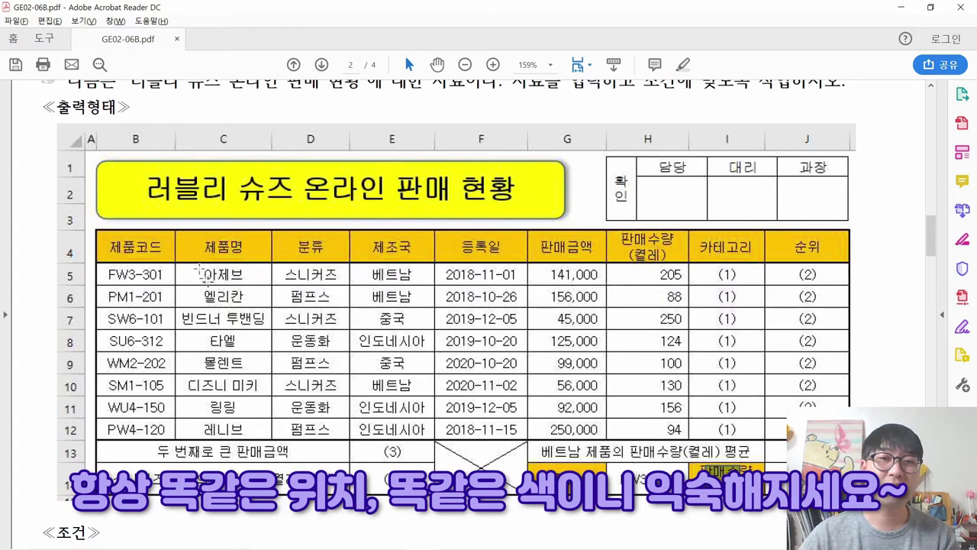
pyautogui.hotkey('alt', 'Tab')
pyautogui.moveTo(87, 252); pyautogui.dragTo(712, 247)
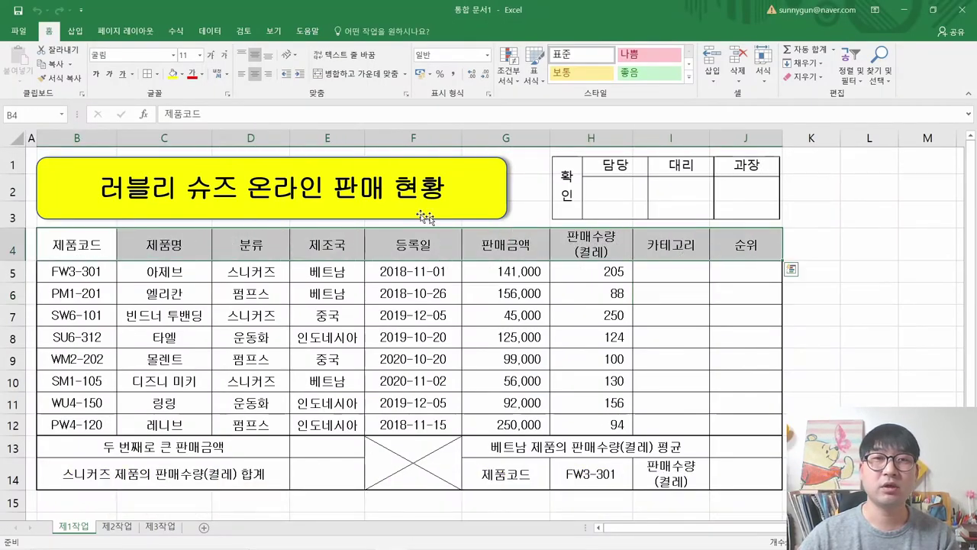
pyautogui.hotkey('ctrl', 'q')
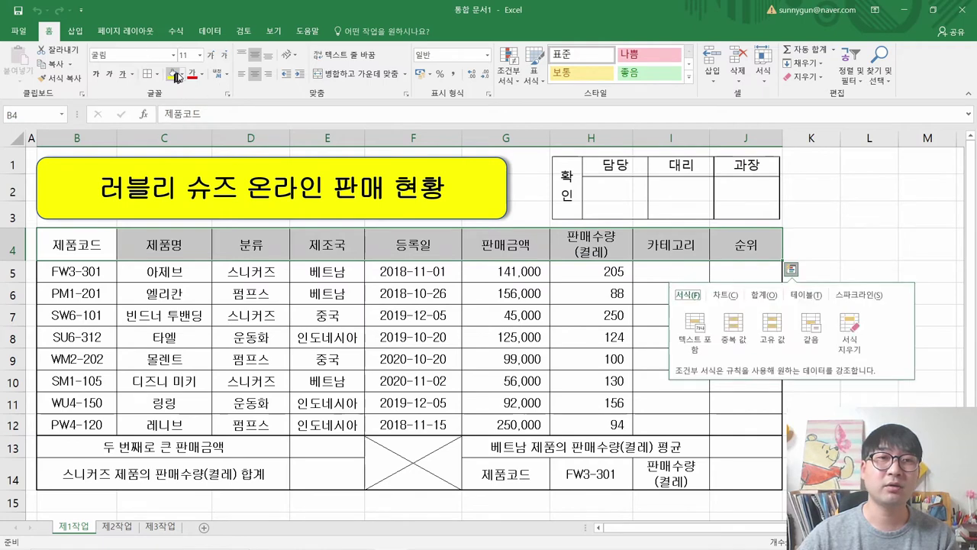
pyautogui.click(184, 74)
pyautogui.click(184, 74)
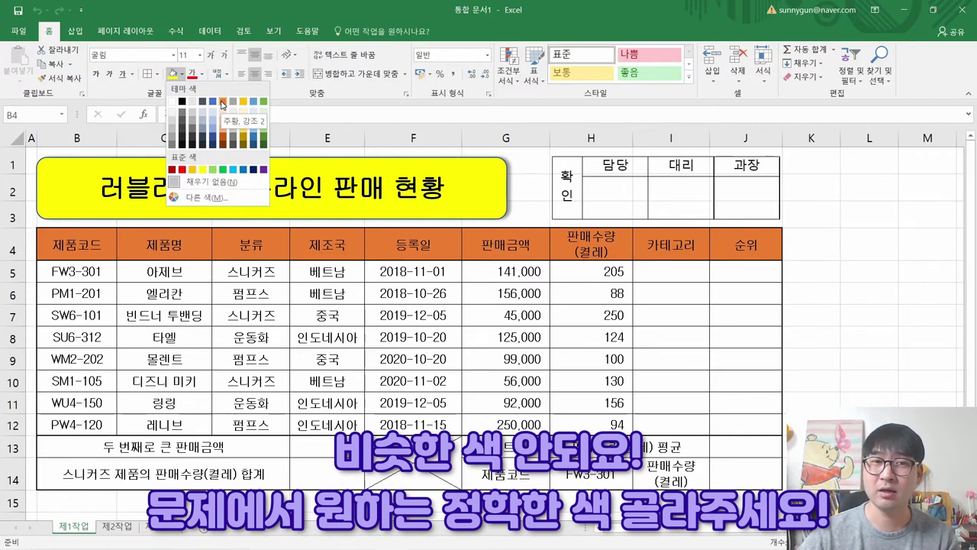
pyautogui.click(193, 170)
# Step: Fill the 제품코드 label cell G14 and the 판매수량(켤레) label cell I14 with the same standard 주황
pyautogui.click(506, 473)
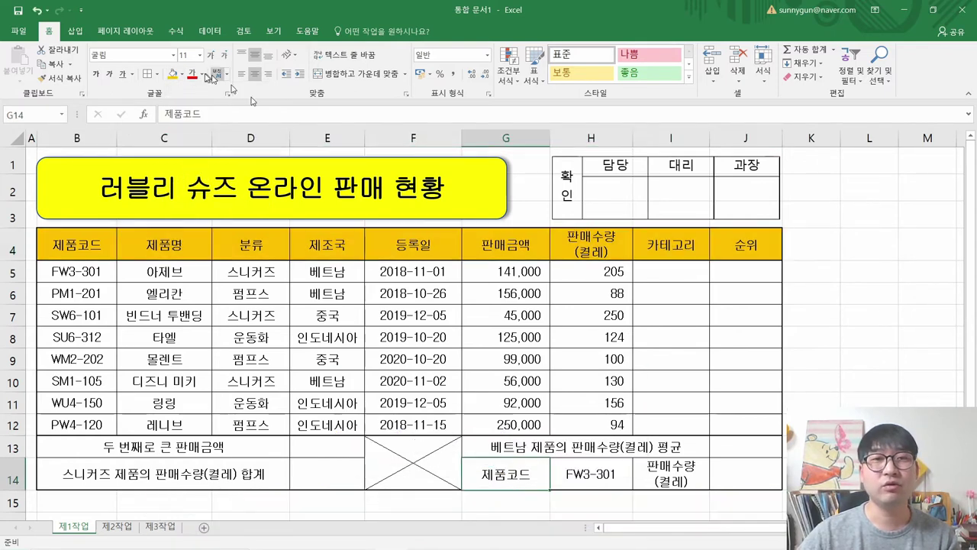
pyautogui.click(174, 74)
pyautogui.click(654, 467)
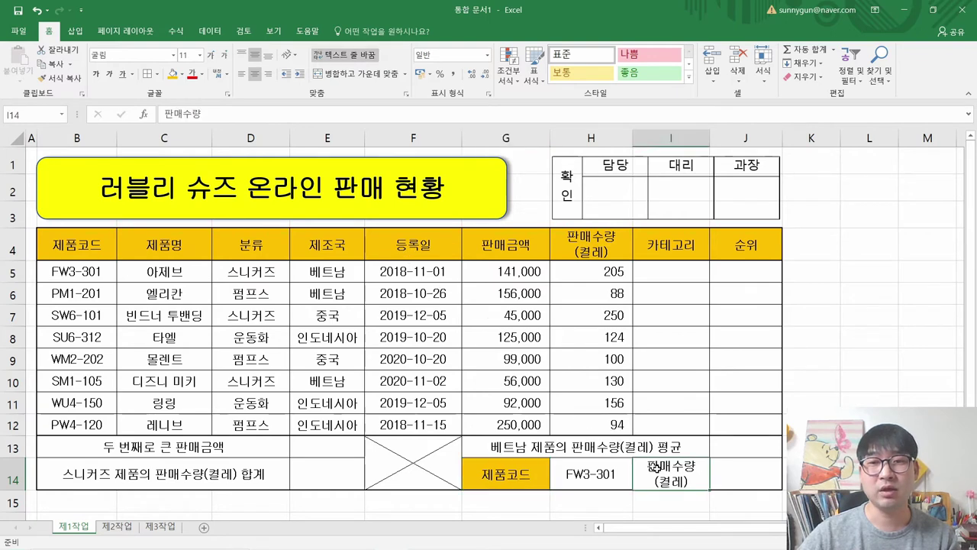
pyautogui.click(174, 74)
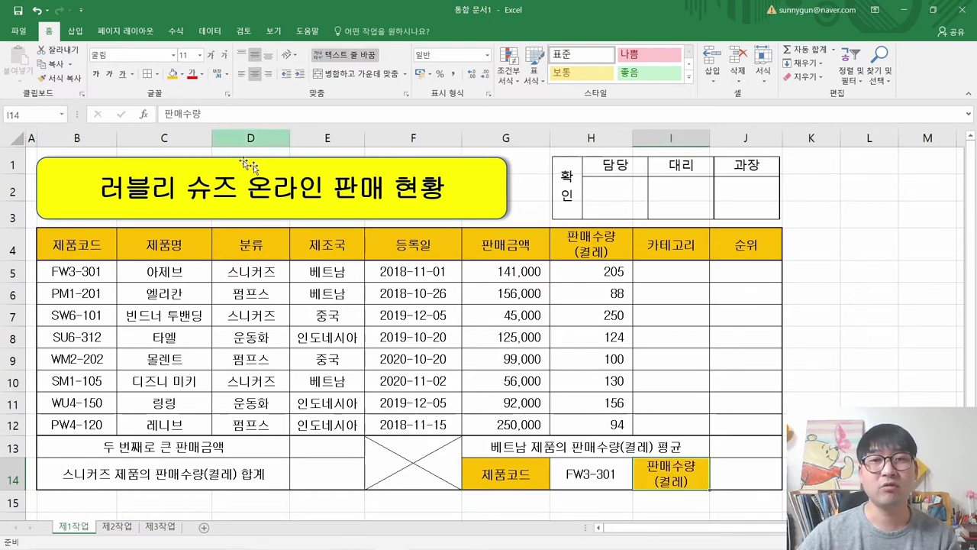
# Step: Switch to the exam PDF and strike through the completed 주황 fill condition for B4:J4, G14 and I14
pyautogui.hotkey('alt', 'Tab')
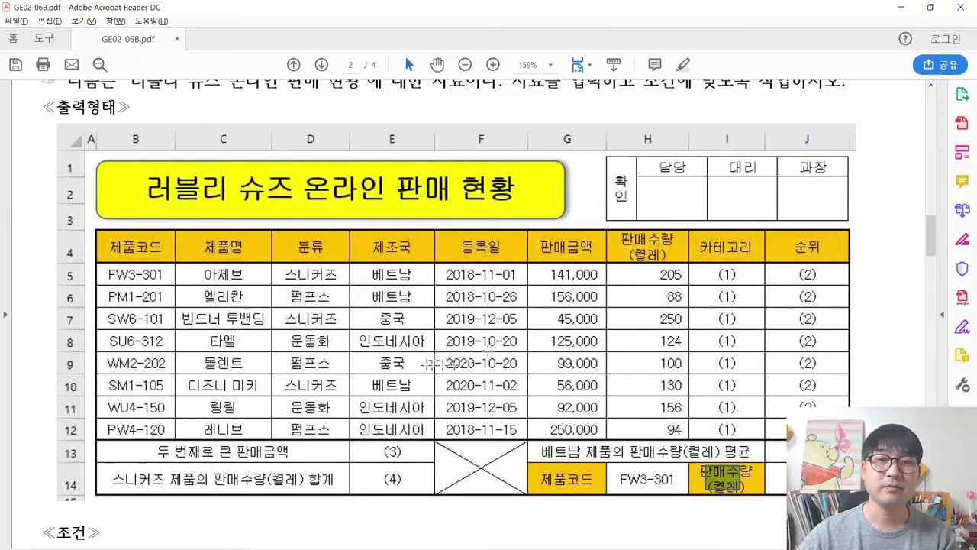
pyautogui.scroll(-5, 430, 364)
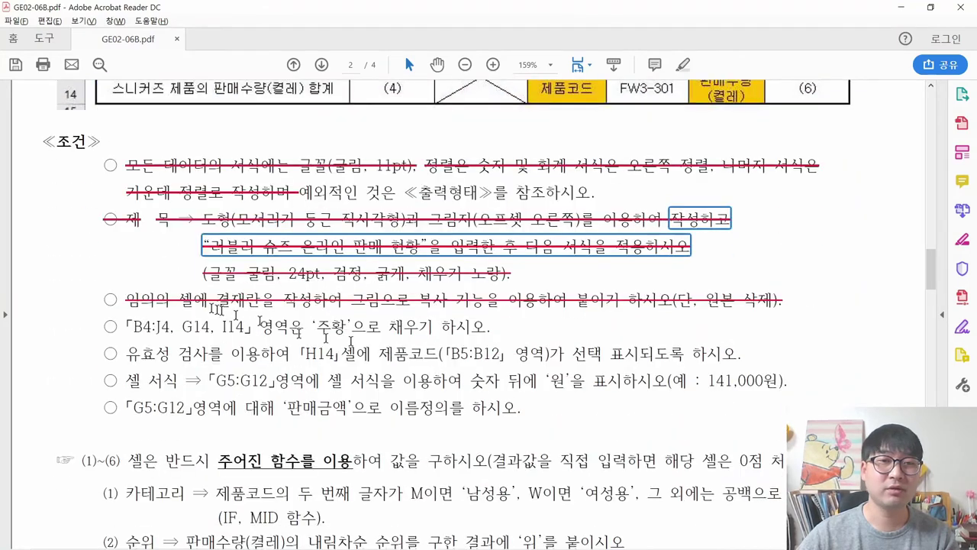
pyautogui.moveTo(125, 323); pyautogui.dragTo(497, 326)
pyautogui.rightClick(497, 326)
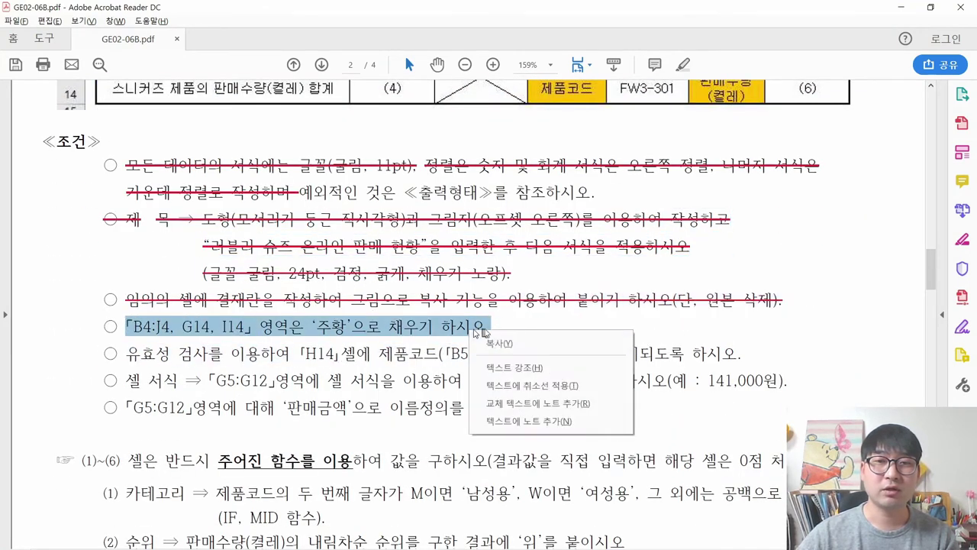
pyautogui.click(527, 367)
# Step: Read the PDF's 유효성 검사 condition and locate cell H14 and the 제품코드 values B5:B12 in the ≪출력형태≫ table
pyautogui.moveTo(126, 353); pyautogui.dragTo(744, 355)
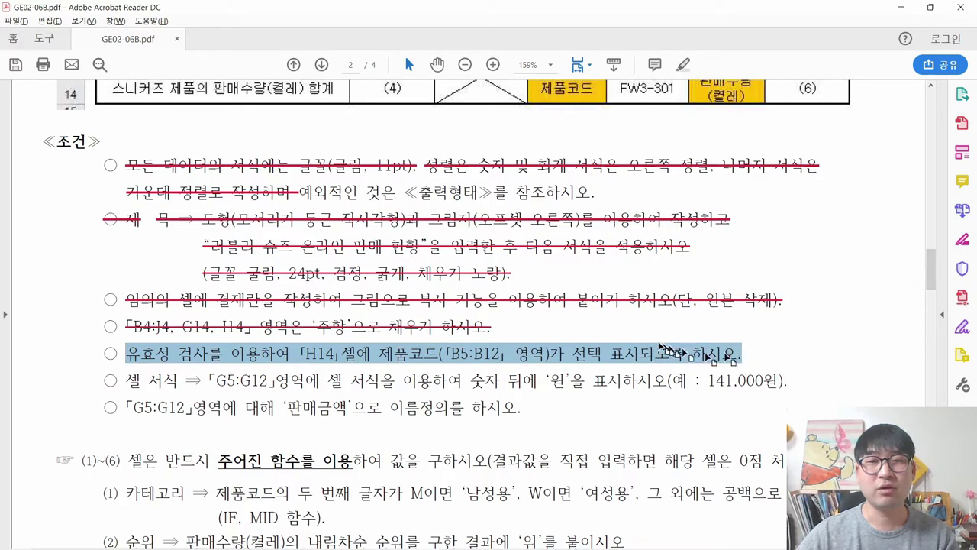
pyautogui.scroll(3, 661, 347)
pyautogui.click(647, 194)
pyautogui.click(647, 195)
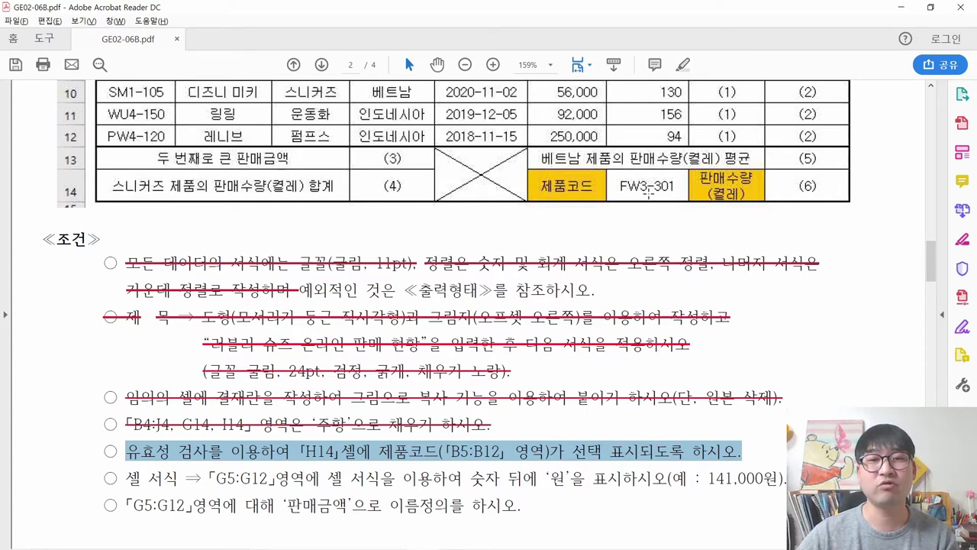
pyautogui.scroll(6, 648, 195)
pyautogui.click(646, 387)
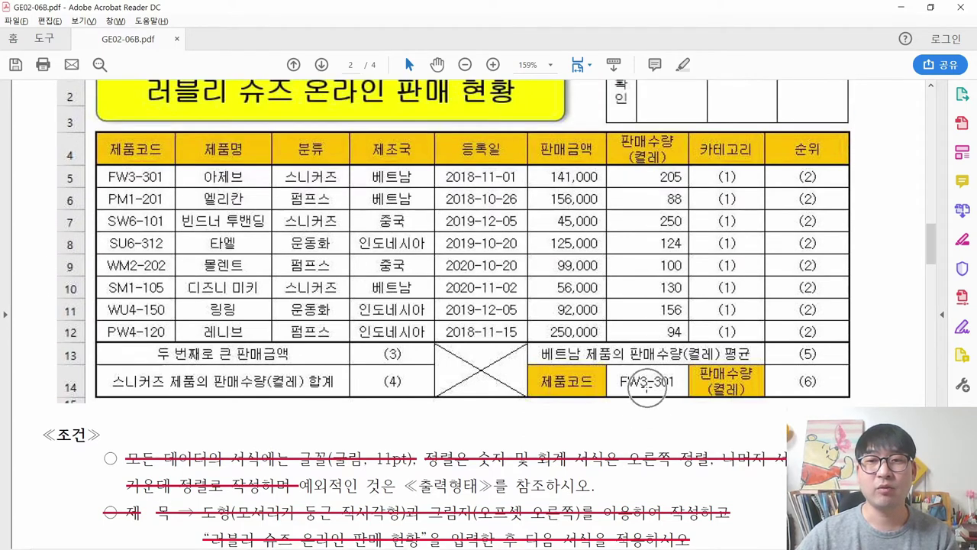
pyautogui.click(572, 379)
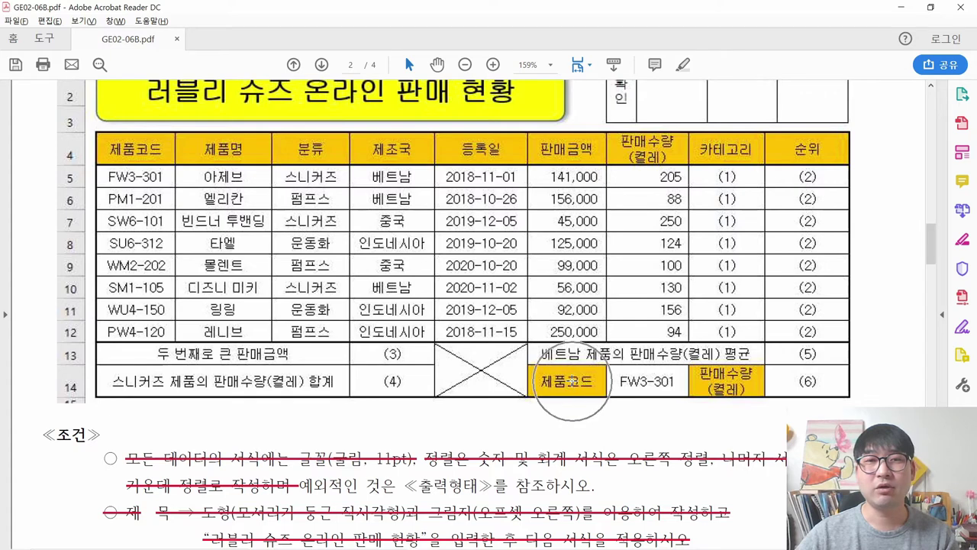
pyautogui.click(142, 152)
pyautogui.moveTo(102, 169); pyautogui.dragTo(171, 337)
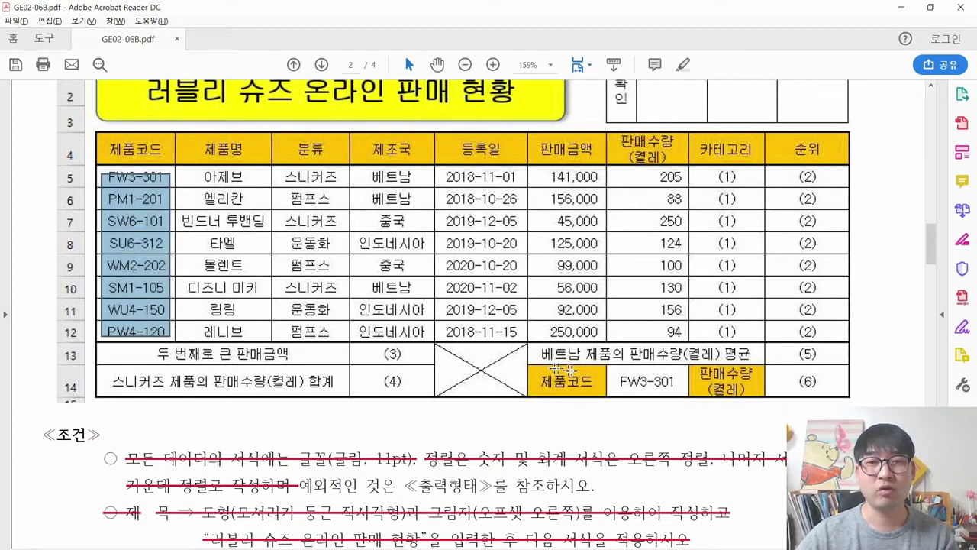
pyautogui.click(658, 392)
pyautogui.click(162, 281)
pyautogui.click(162, 283)
pyautogui.click(162, 283)
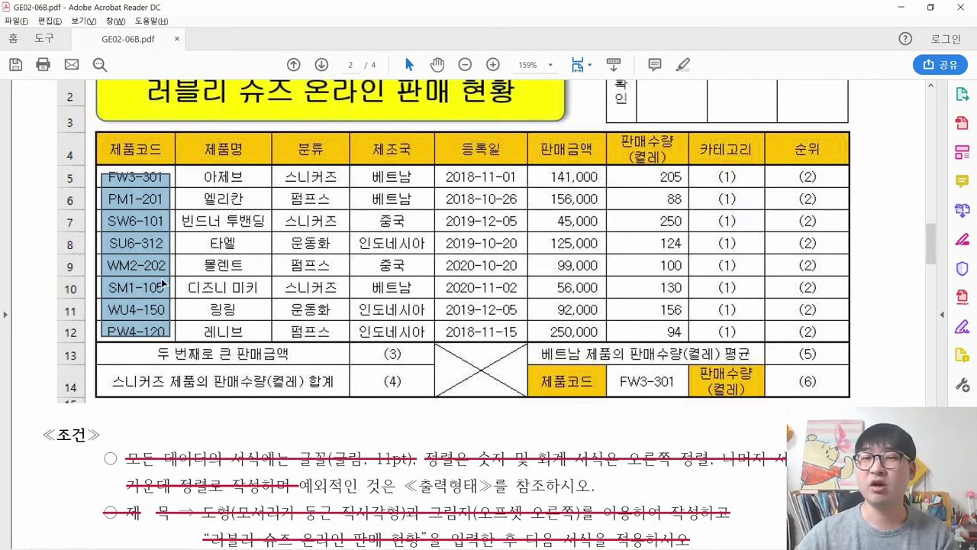
# Step: Switch back to Excel, clear the product code from cell H14 and keep that cell selected
pyautogui.hotkey('alt', 'Tab')
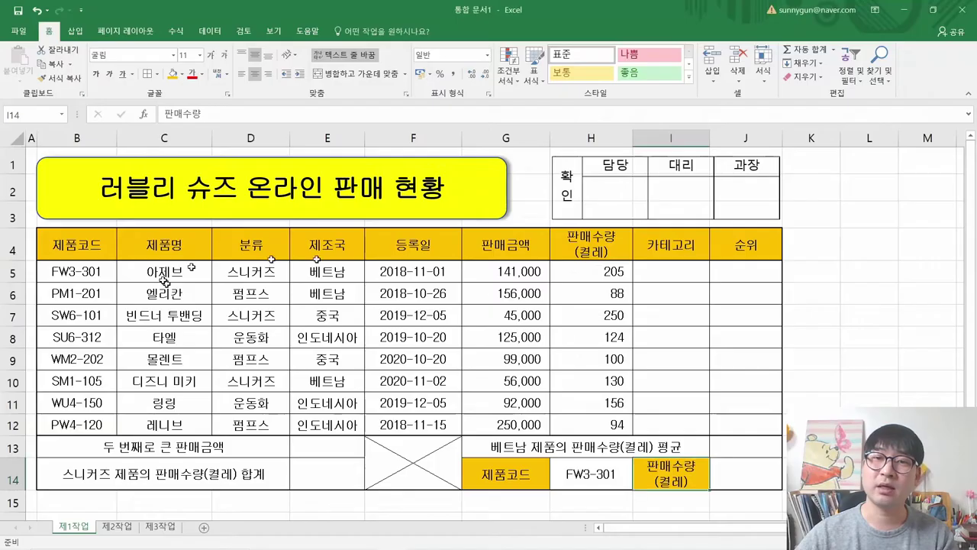
pyautogui.click(582, 473)
pyautogui.press('Delete')
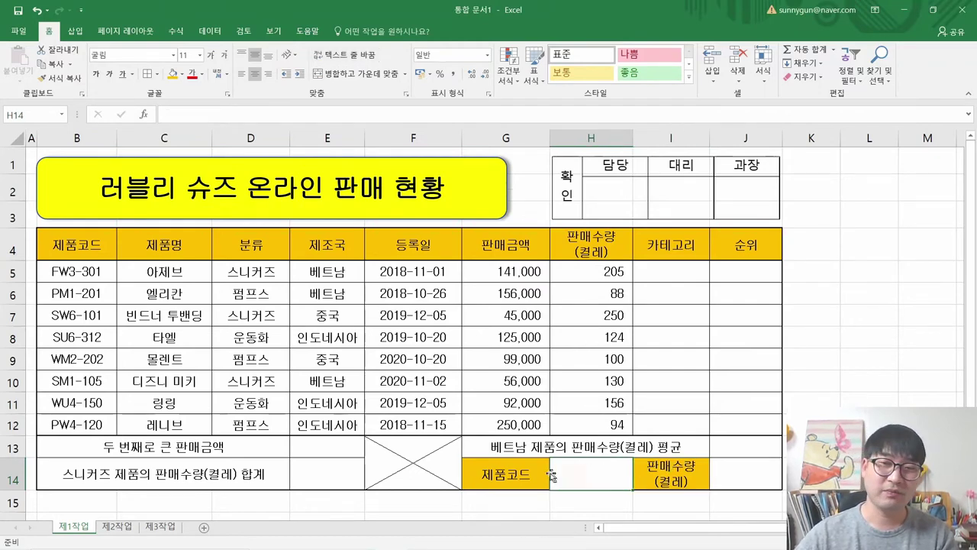
pyautogui.click(588, 471)
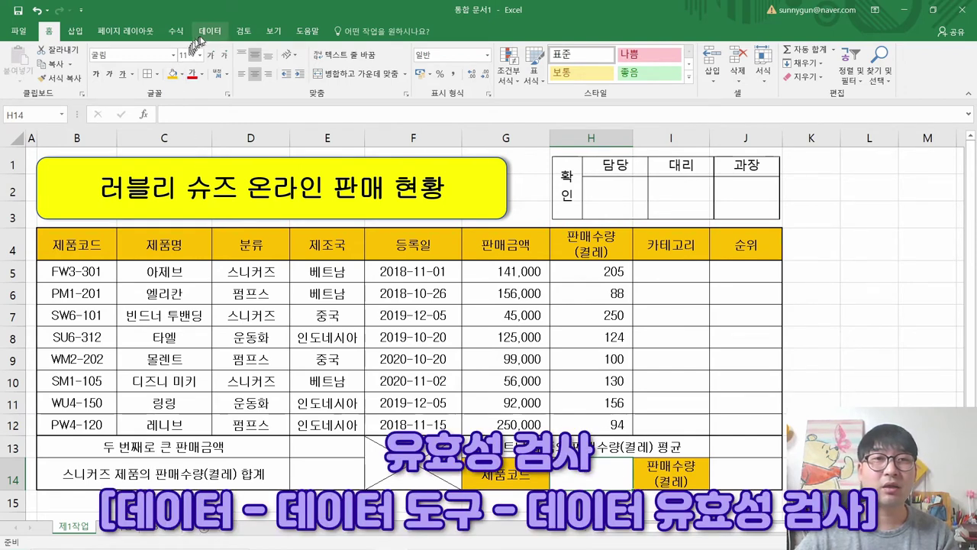
pyautogui.click(587, 476)
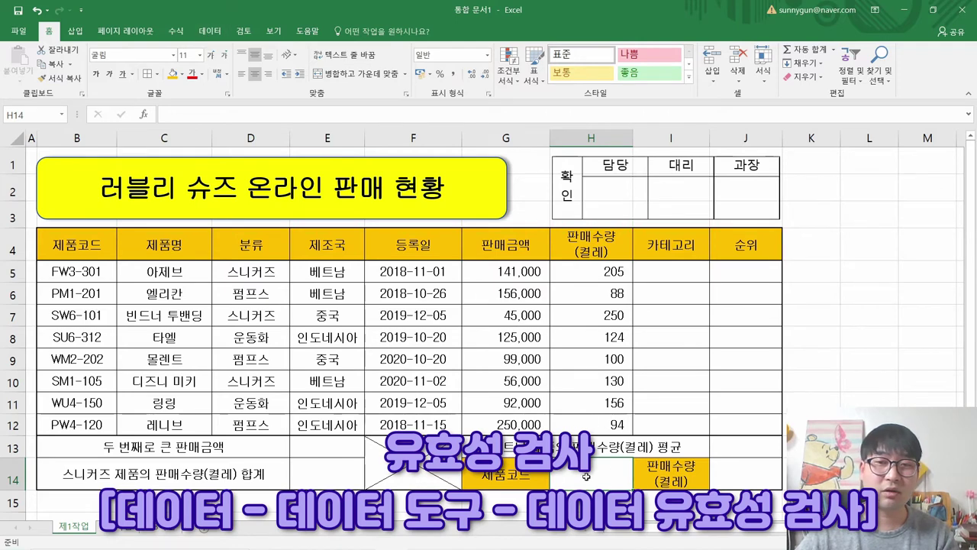
# Step: Open 데이터 유효성 검사 for H14, move the dialog clear of the 제품코드 column and set 제한 대상 to 목록
pyautogui.click(212, 34)
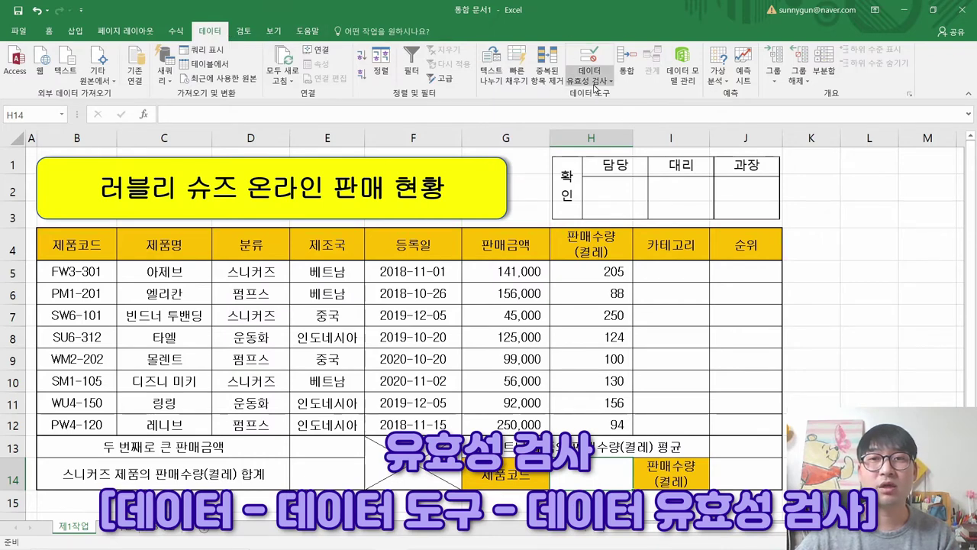
pyautogui.click(593, 57)
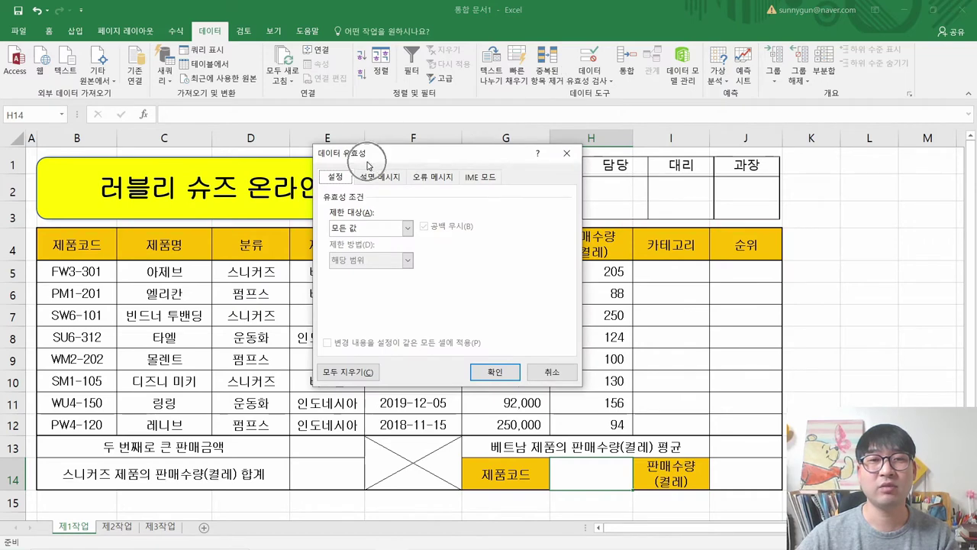
pyautogui.moveTo(367, 165); pyautogui.dragTo(490, 166)
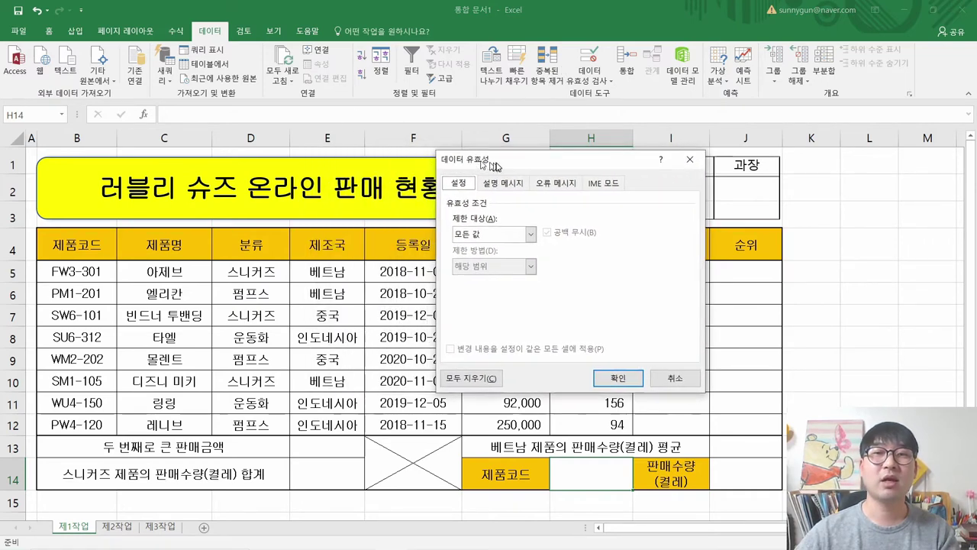
pyautogui.click(487, 236)
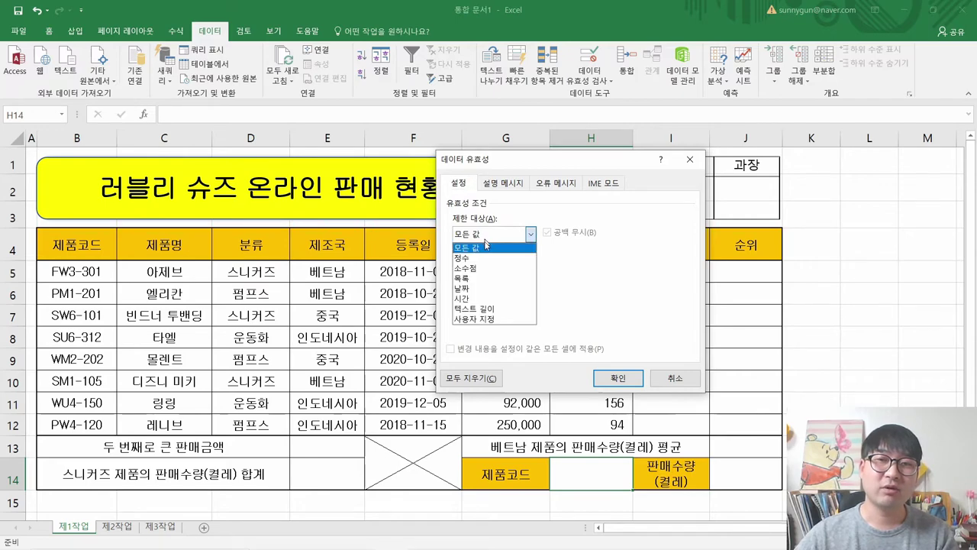
pyautogui.click(478, 279)
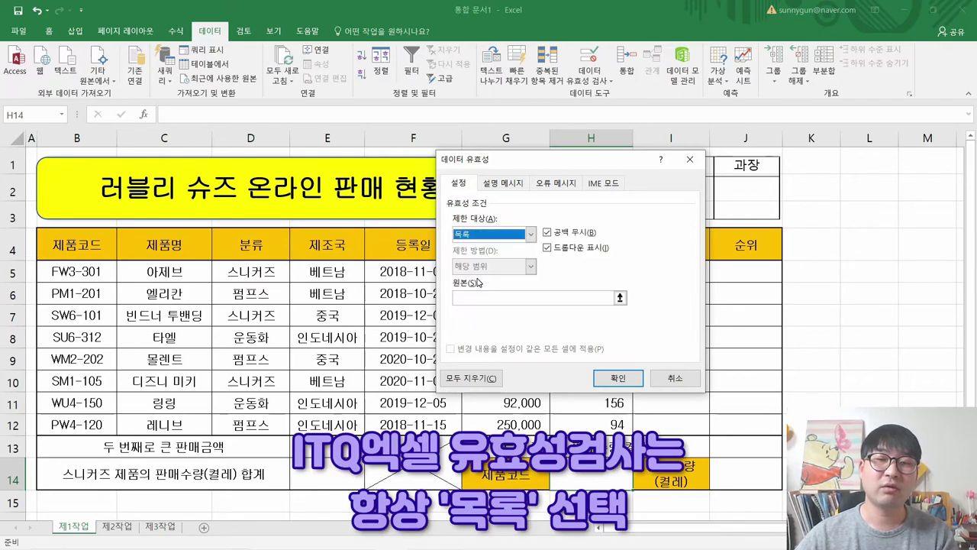
# Step: Reread the PDF's validation condition, especially the word 선택, and return to Excel to start entering the list's 원본
pyautogui.hotkey('alt', 'Tab')
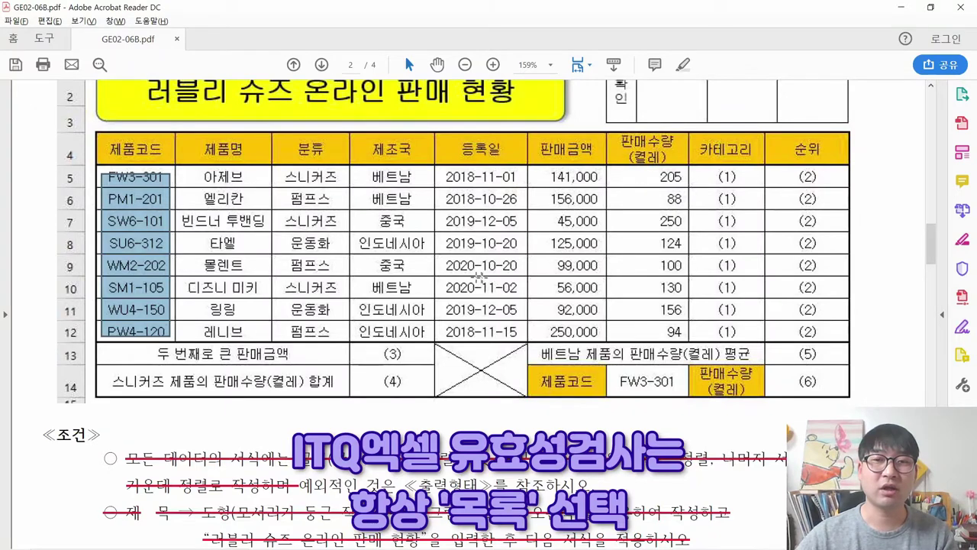
pyautogui.scroll(-4, 587, 365)
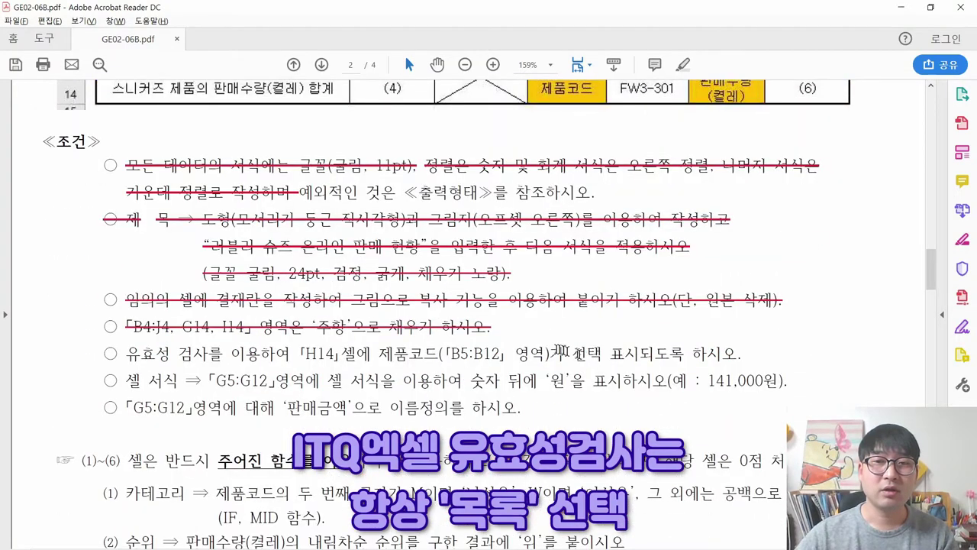
pyautogui.moveTo(563, 351); pyautogui.dragTo(603, 353)
pyautogui.hotkey('alt', 'Tab')
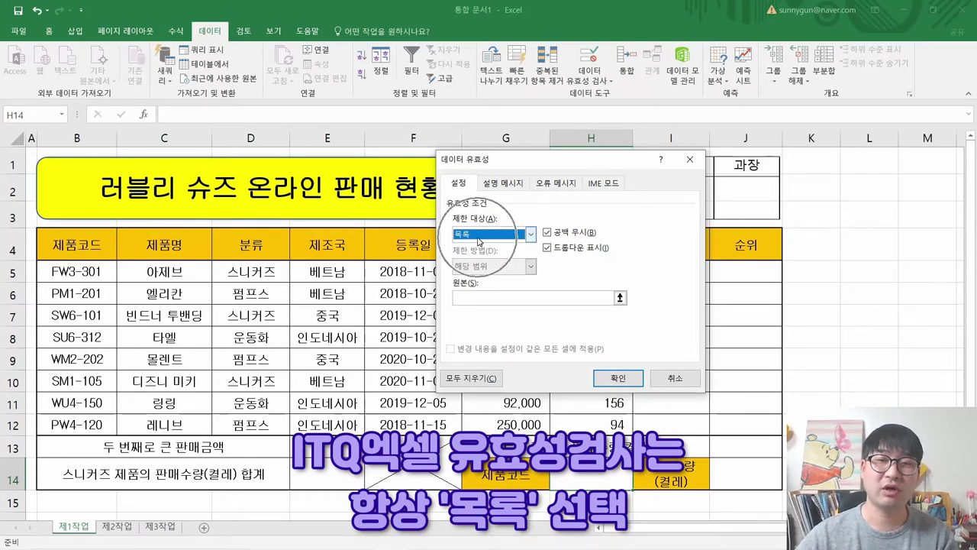
pyautogui.click(474, 297)
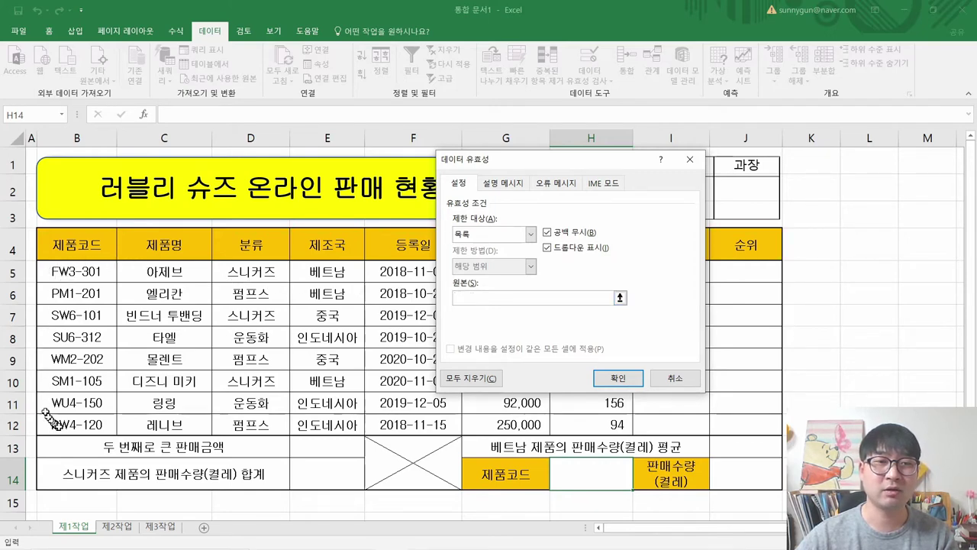
# Step: Set the source of H14's validation list to the product codes in B5:B12 and apply the rule
pyautogui.click(61, 270)
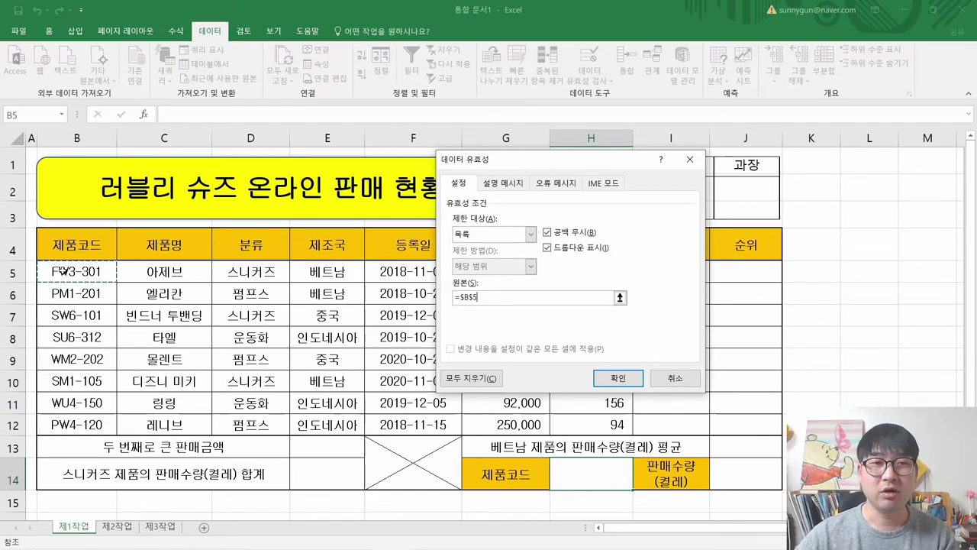
pyautogui.moveTo(61, 270); pyautogui.dragTo(70, 423)
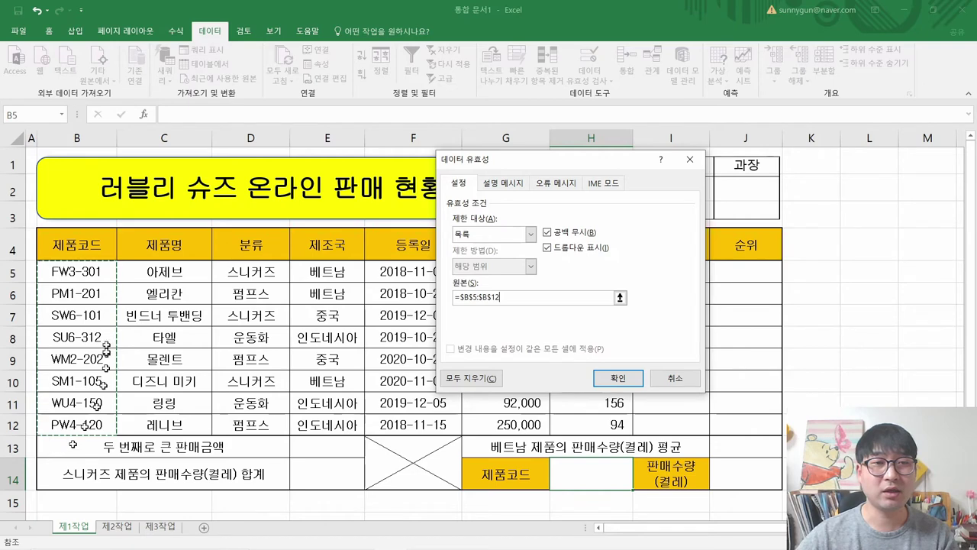
pyautogui.click(518, 296)
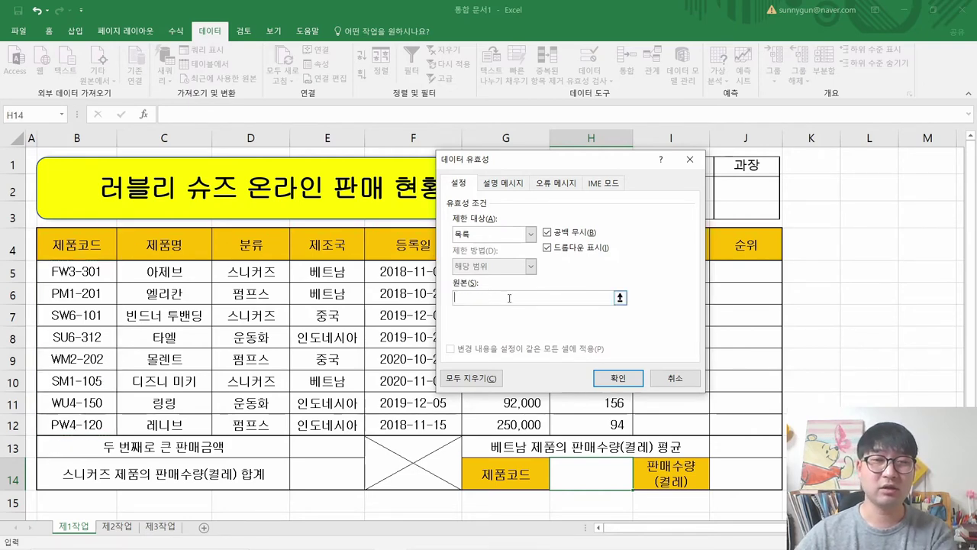
pyautogui.moveTo(92, 272); pyautogui.dragTo(94, 424)
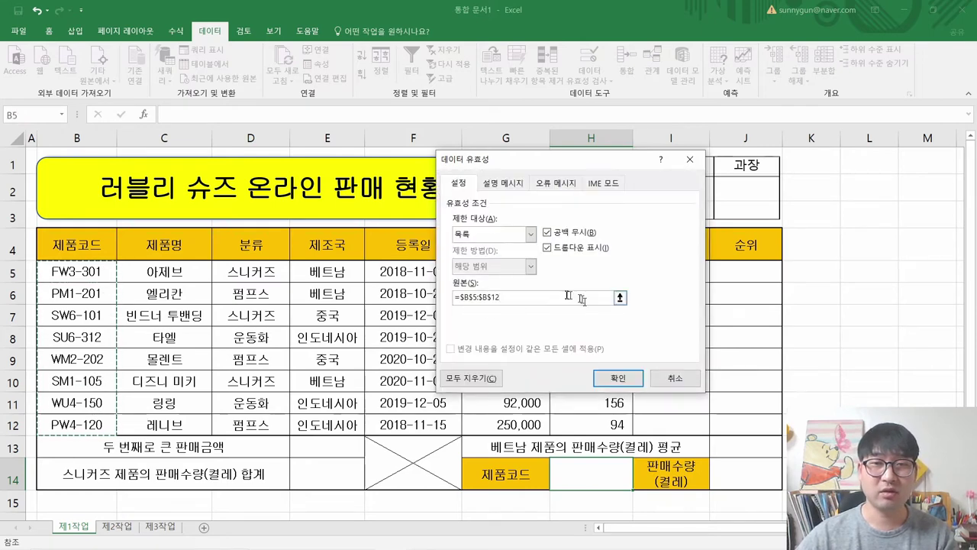
pyautogui.click(618, 378)
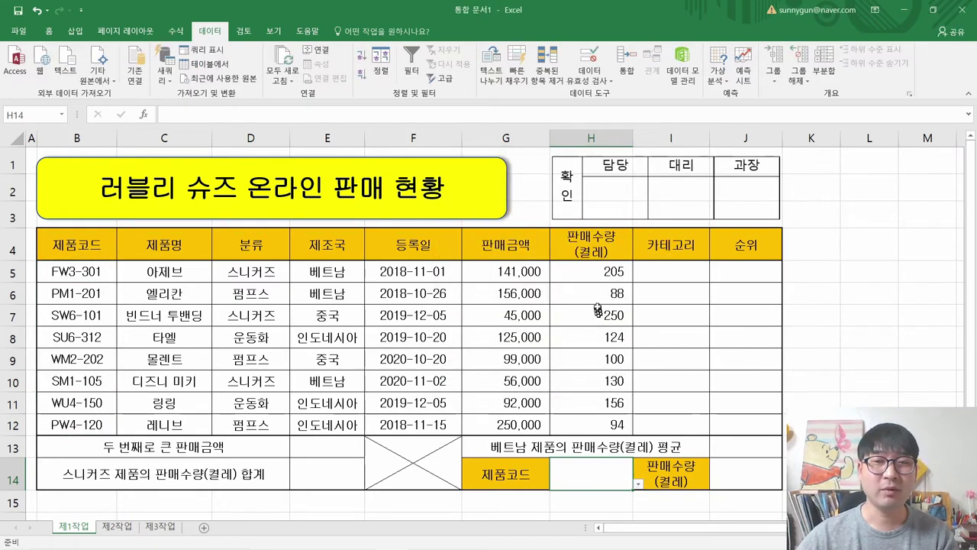
# Step: Try out the product code list in H14 by choosing SU6-312 and WU4-150
pyautogui.scroll(-3, 602, 317)
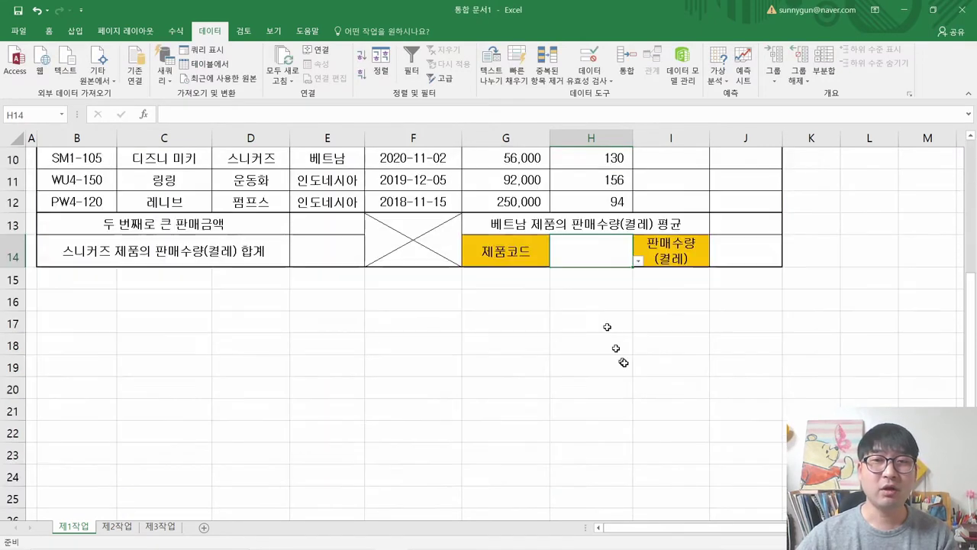
pyautogui.click(637, 262)
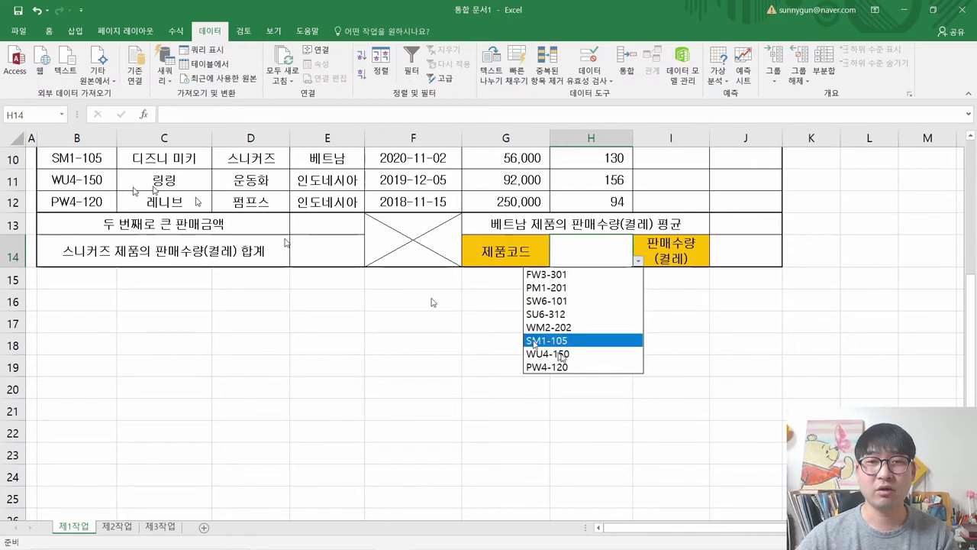
pyautogui.click(546, 314)
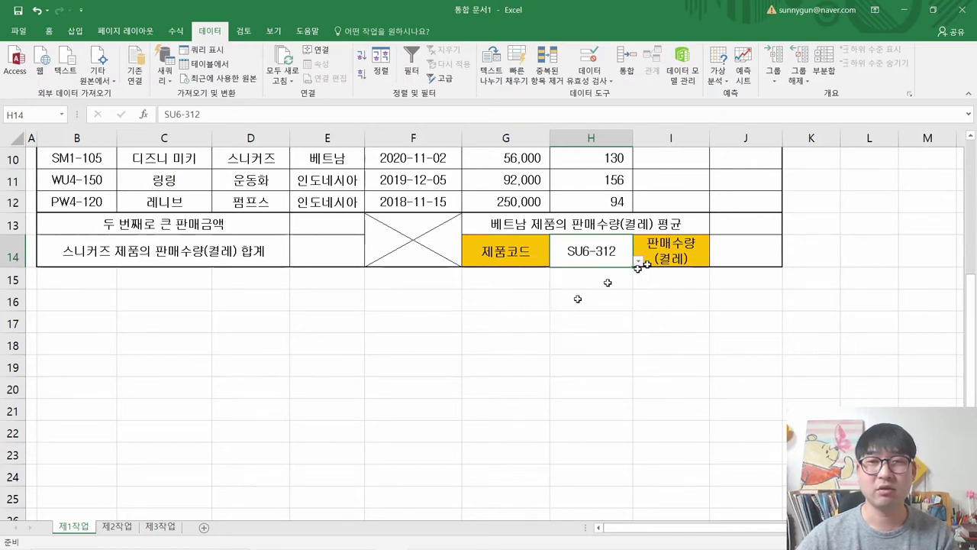
pyautogui.click(639, 263)
pyautogui.click(566, 348)
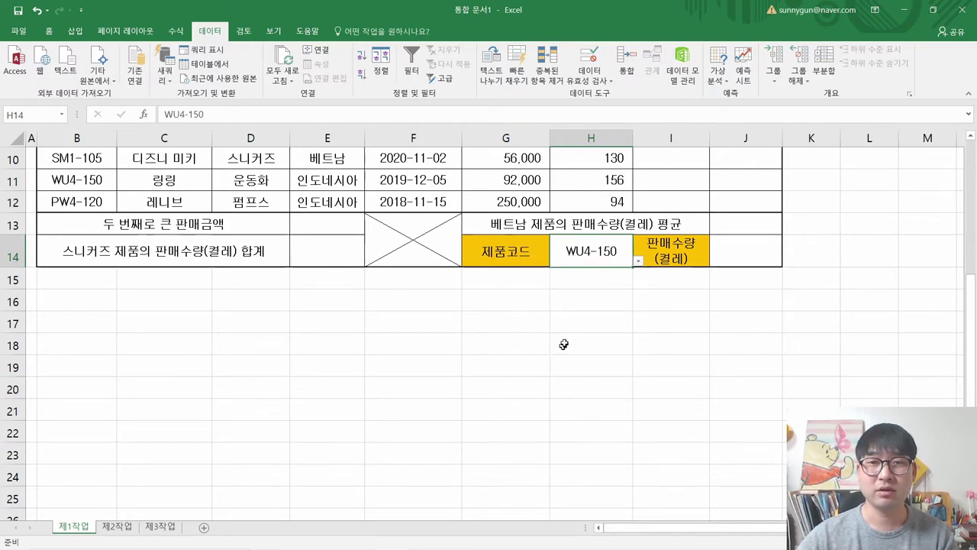
# Step: Check the sample table in the Acrobat Reader PDF and choose FW3-301 as the product code in Excel cell H14
pyautogui.scroll(1, 563, 328)
pyautogui.scroll(3, 563, 316)
pyautogui.hotkey('alt', 'Tab')
pyautogui.scroll(2, 585, 186)
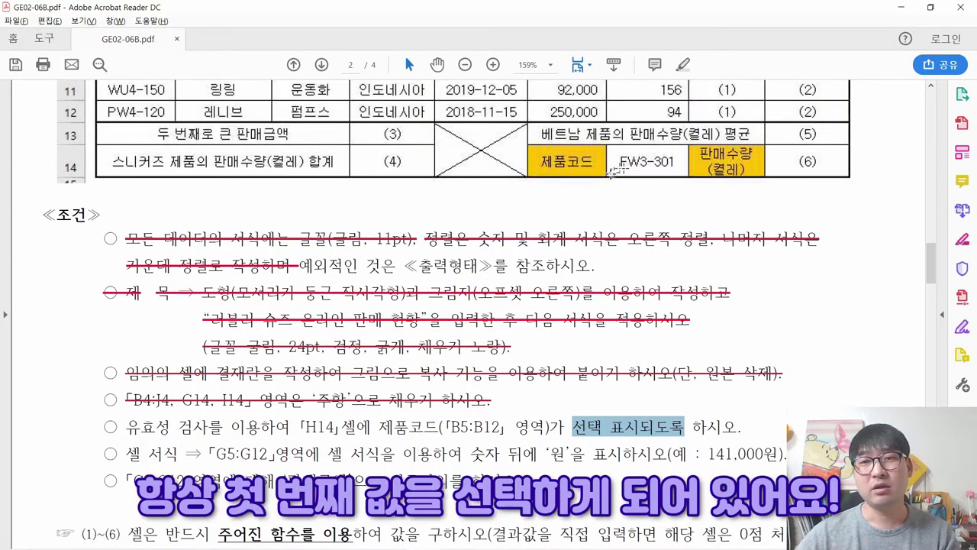
pyautogui.hotkey('alt', 'Tab')
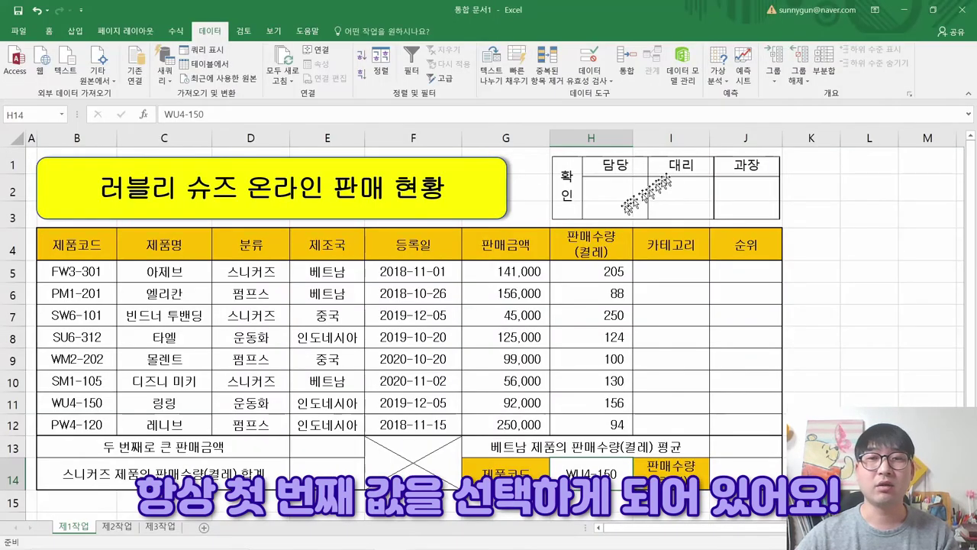
pyautogui.click(637, 468)
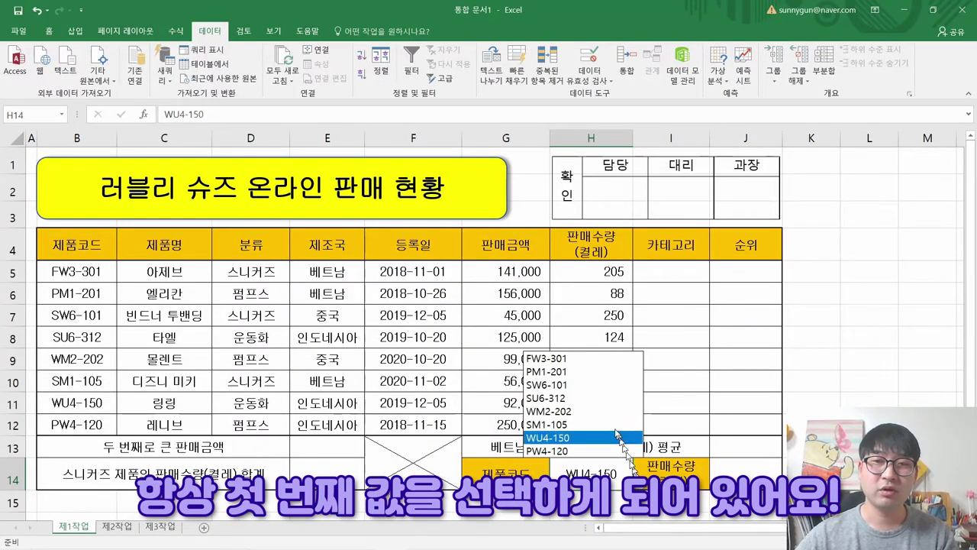
pyautogui.click(578, 359)
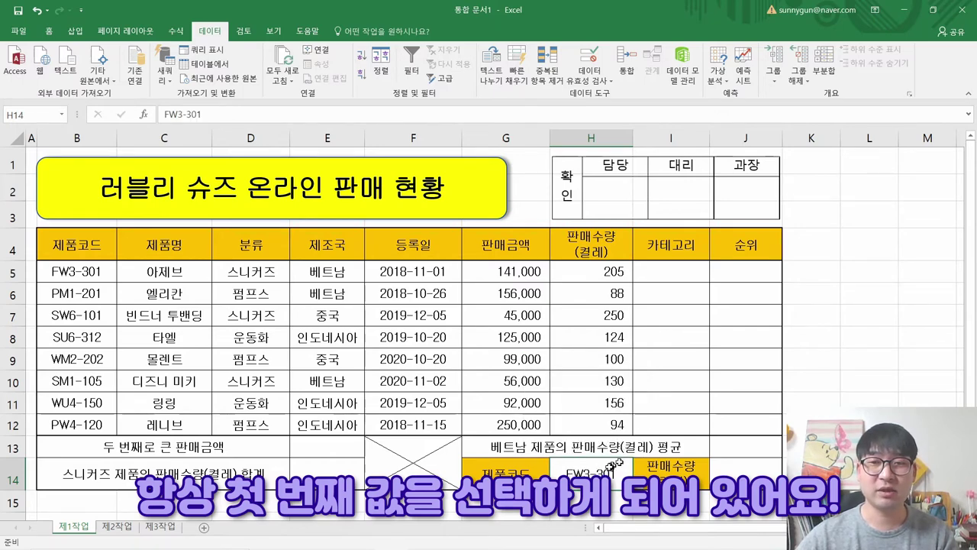
pyautogui.hotkey('alt', 'Tab')
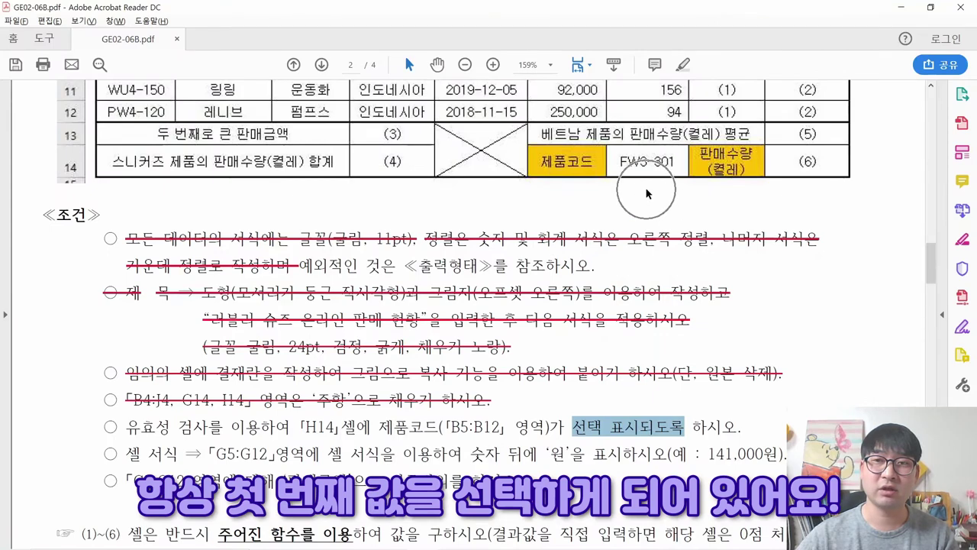
pyautogui.hotkey('alt', 'Tab')
# Step: Switch to the PDF in Acrobat Reader and strike through the condition about data validation in H14
pyautogui.hotkey('alt', 'Tab')
pyautogui.scroll(-1, 501, 287)
pyautogui.scroll(-3, 501, 287)
pyautogui.moveTo(127, 328); pyautogui.dragTo(696, 321)
pyautogui.rightClick(736, 330)
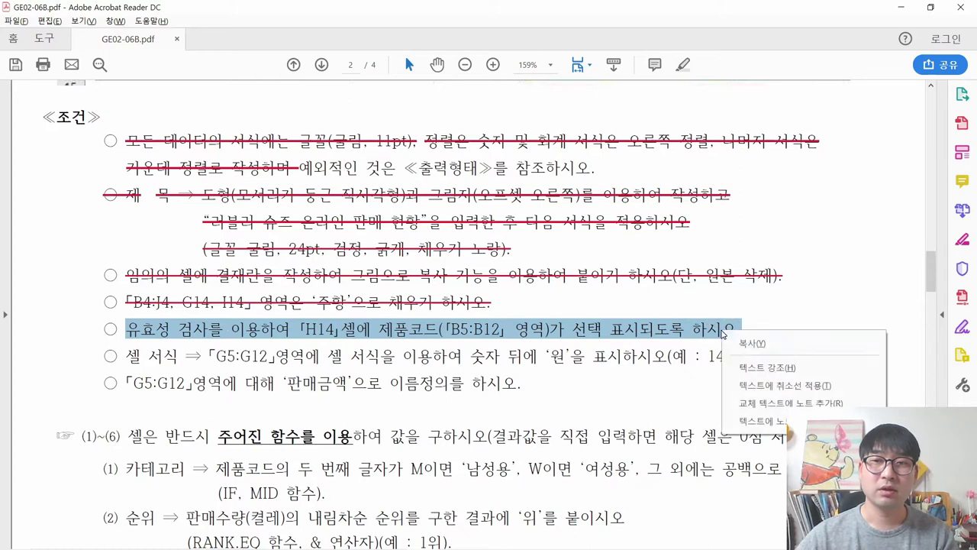
pyautogui.click(752, 386)
# Step: Examine the PDF's cell format condition for G5:G12 and the sales amounts it refers to in the sample table
pyautogui.moveTo(128, 356); pyautogui.dragTo(267, 358)
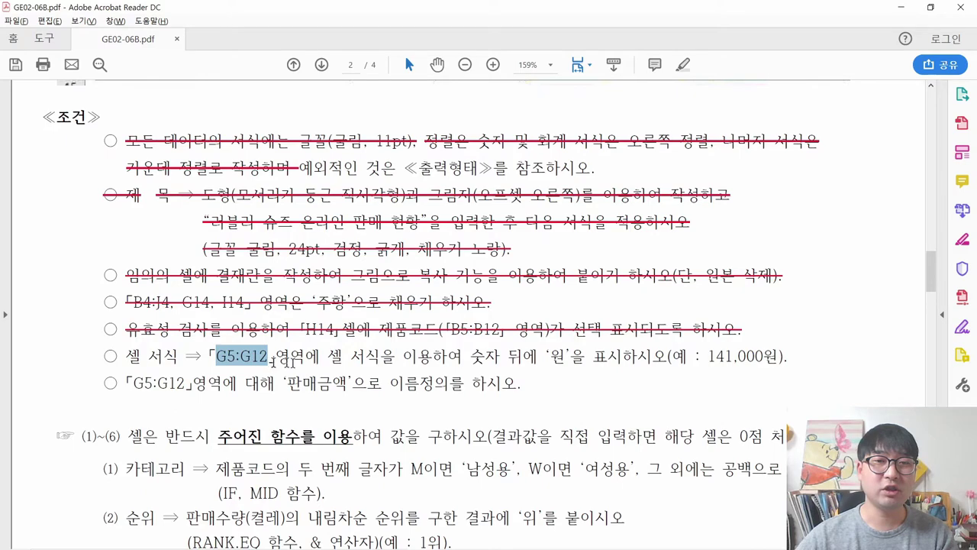
pyautogui.scroll(10, 390, 368)
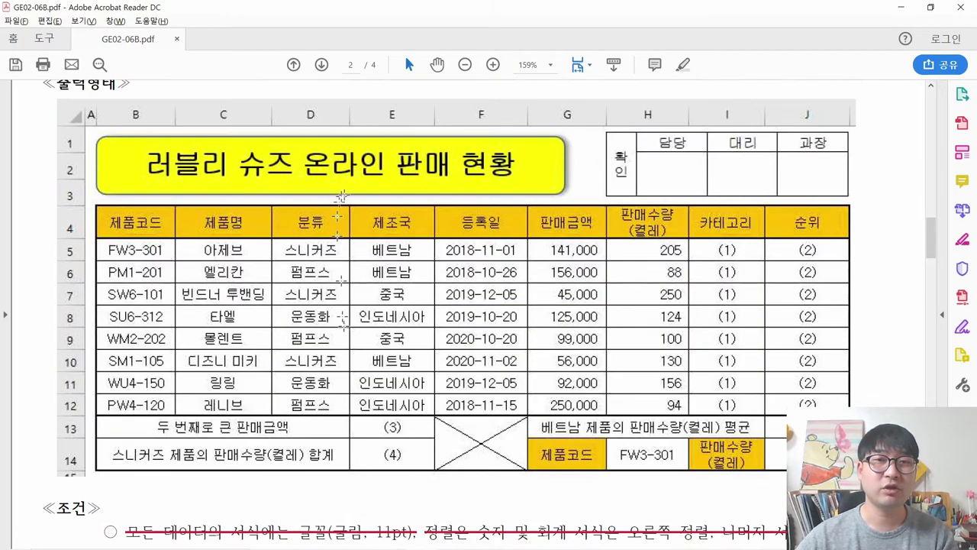
pyautogui.moveTo(539, 243); pyautogui.dragTo(605, 409)
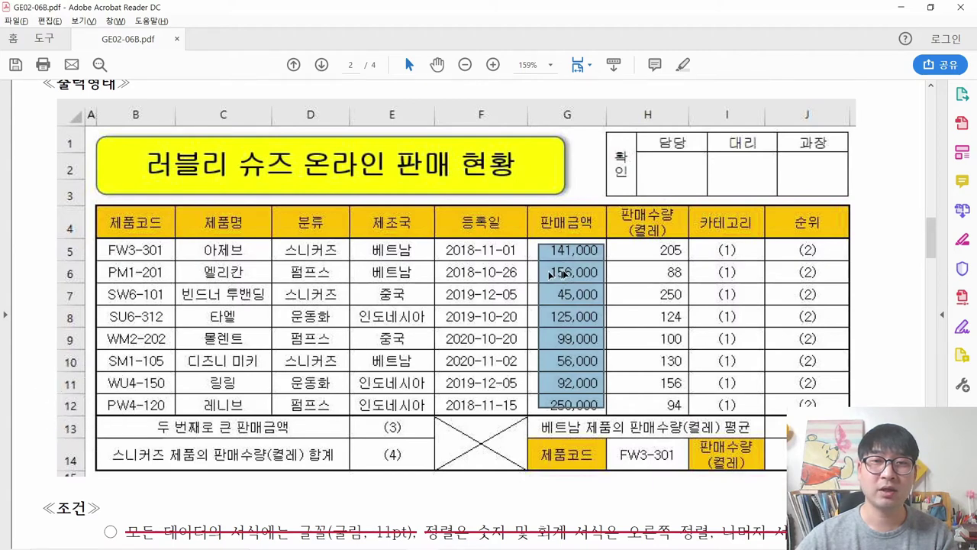
pyautogui.scroll(-10, 555, 353)
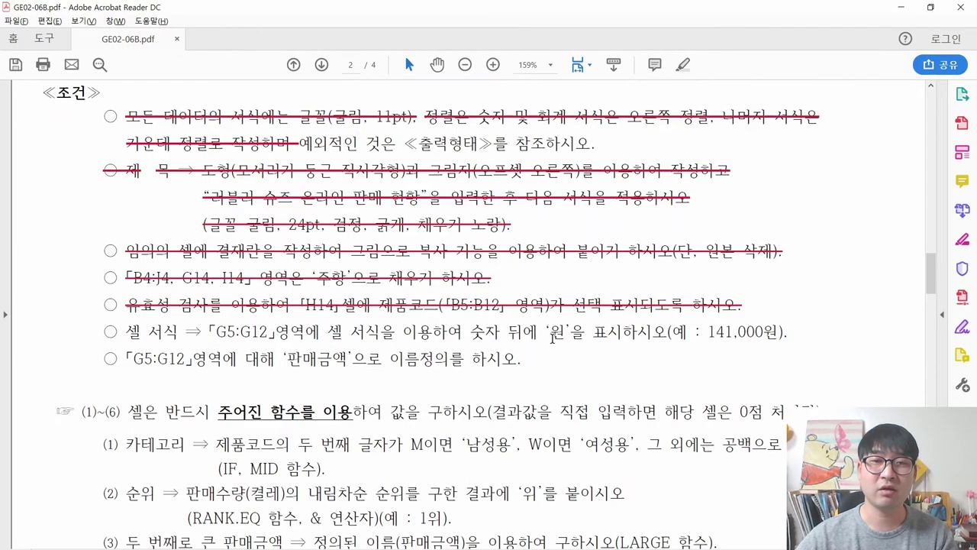
pyautogui.moveTo(328, 331); pyautogui.dragTo(621, 331)
pyautogui.moveTo(700, 331); pyautogui.dragTo(761, 337)
pyautogui.click(570, 333)
# Step: Switch to Excel and apply the custom number format #,##0원 to the sales amounts in G5:G12
pyautogui.hotkey('alt', 'Tab')
pyautogui.moveTo(498, 270); pyautogui.dragTo(489, 416)
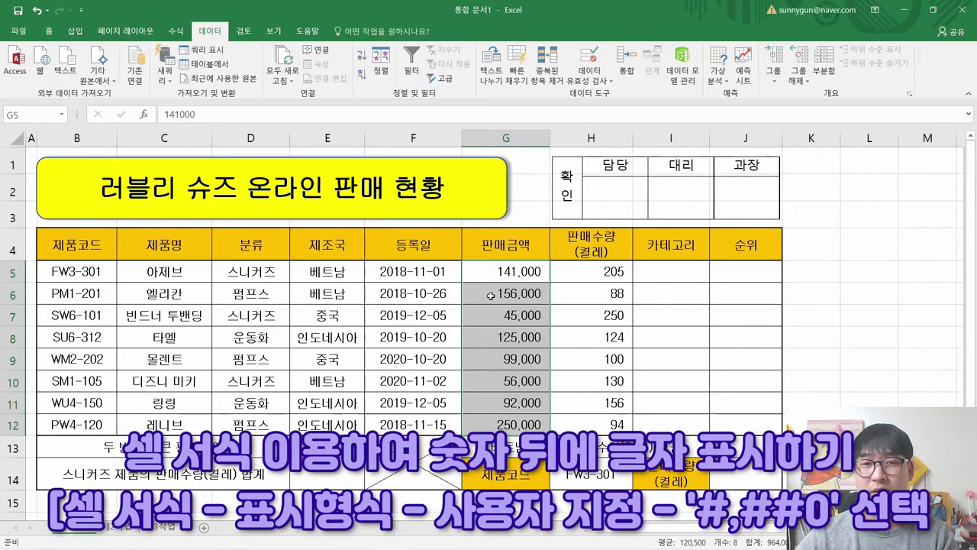
pyautogui.rightClick(491, 297)
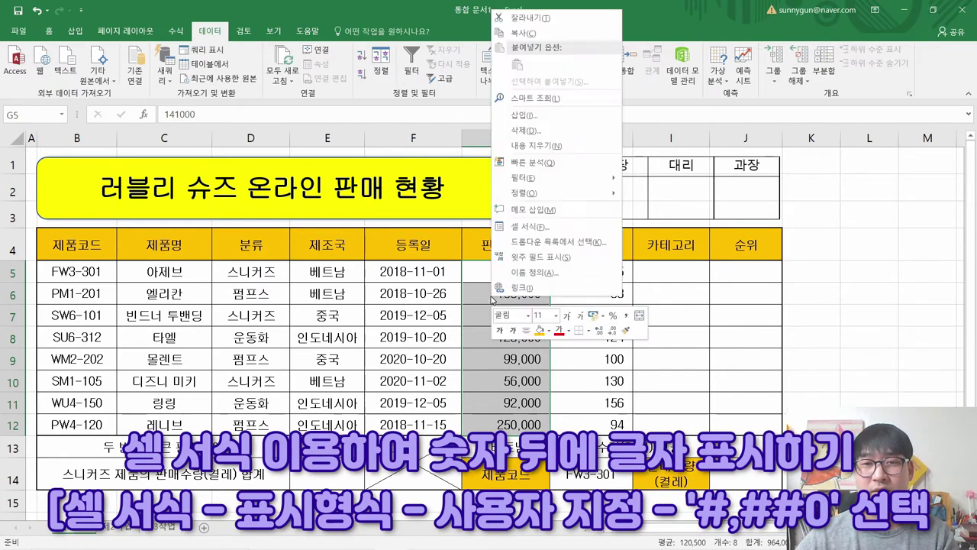
pyautogui.click(529, 227)
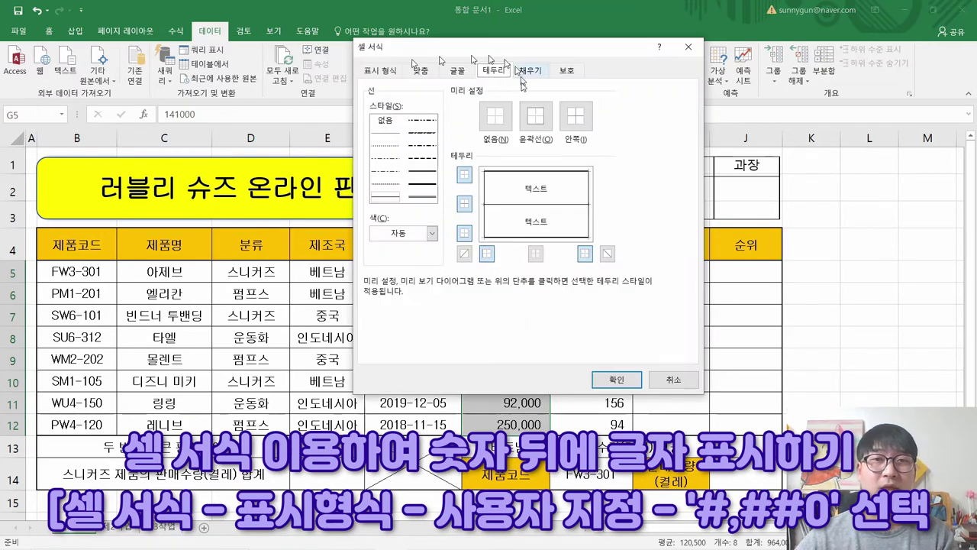
pyautogui.click(375, 73)
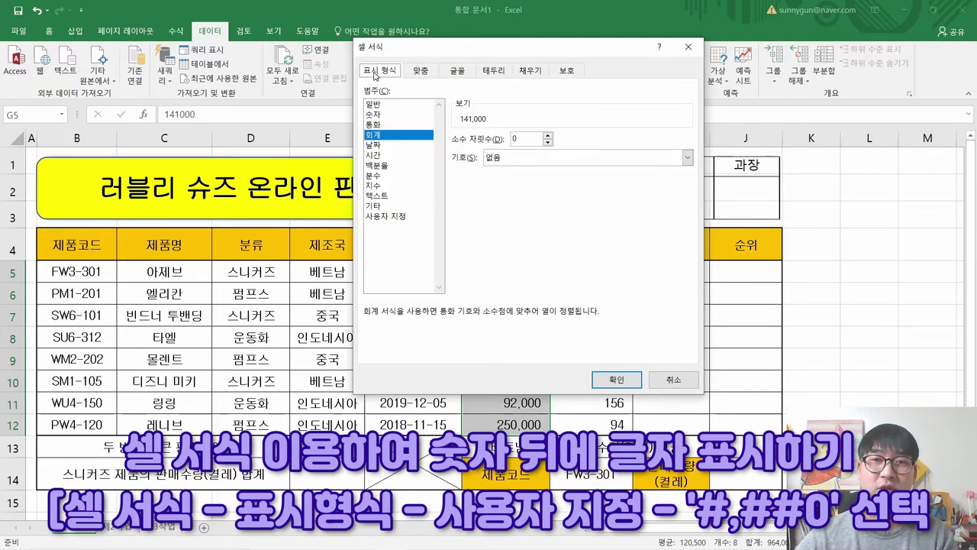
pyautogui.click(387, 218)
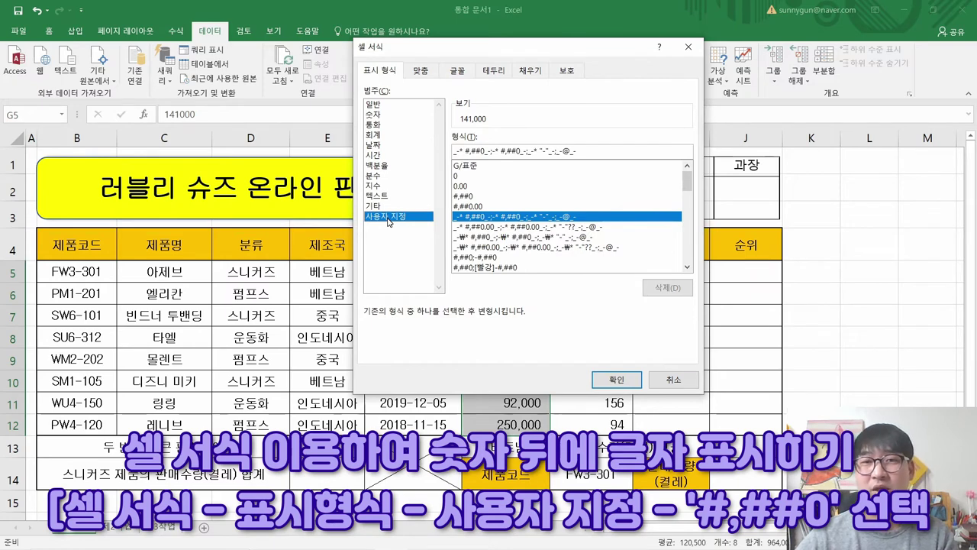
pyautogui.click(482, 196)
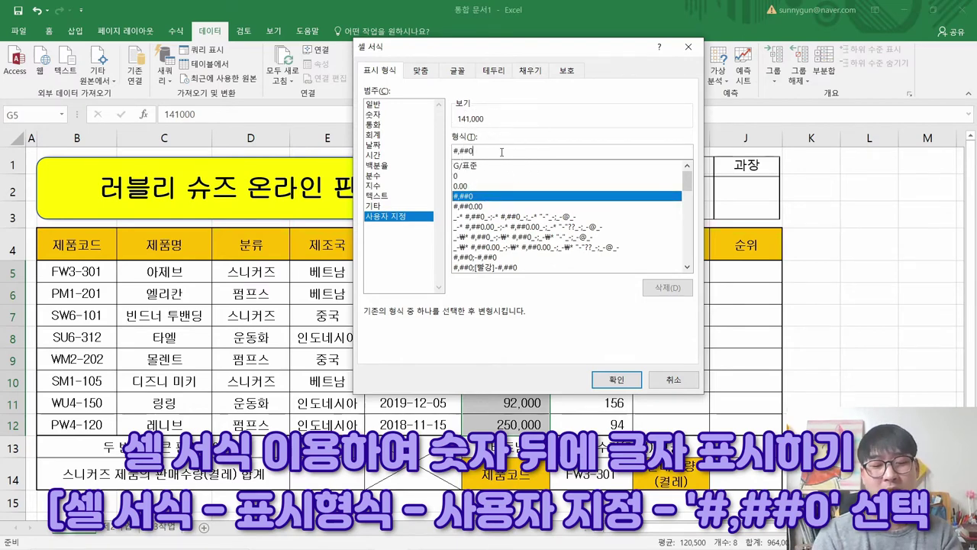
pyautogui.write('원')
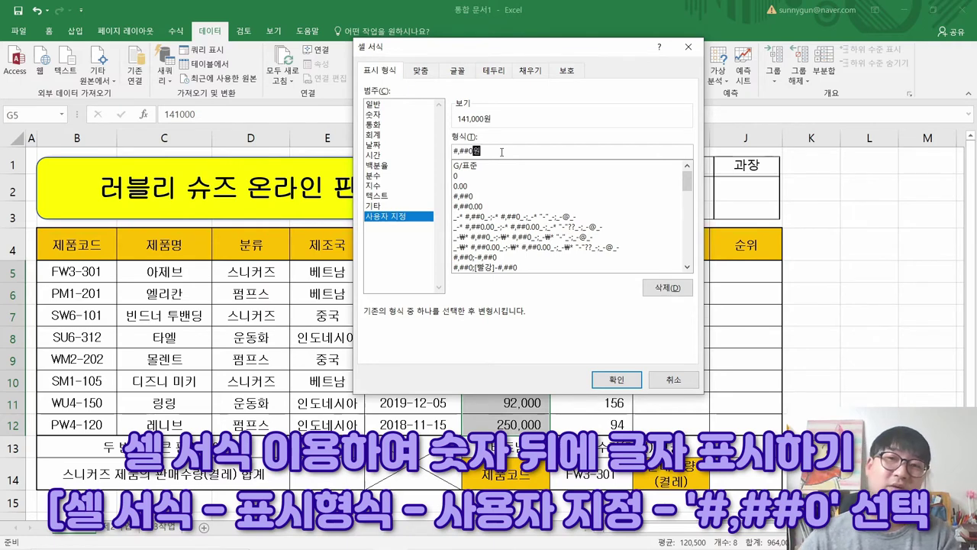
pyautogui.click(501, 151)
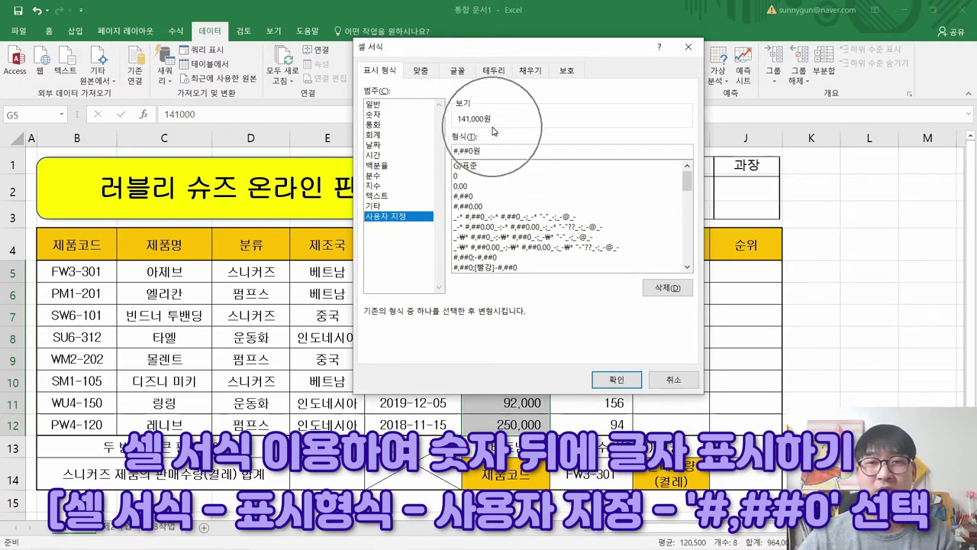
pyautogui.click(615, 380)
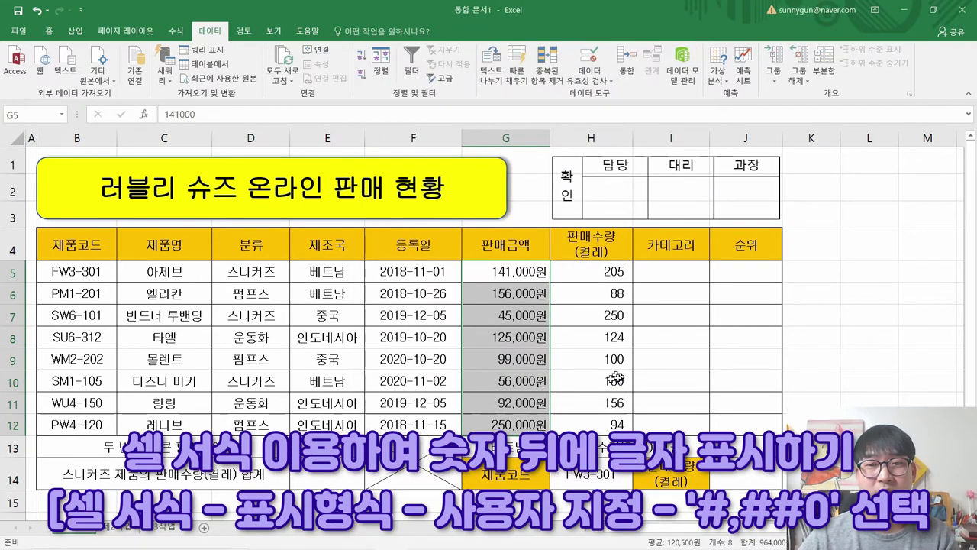
# Step: Compare the formatted sales amounts in G5:G12 with the example in the PDF's cell format condition
pyautogui.hotkey('alt', 'Tab')
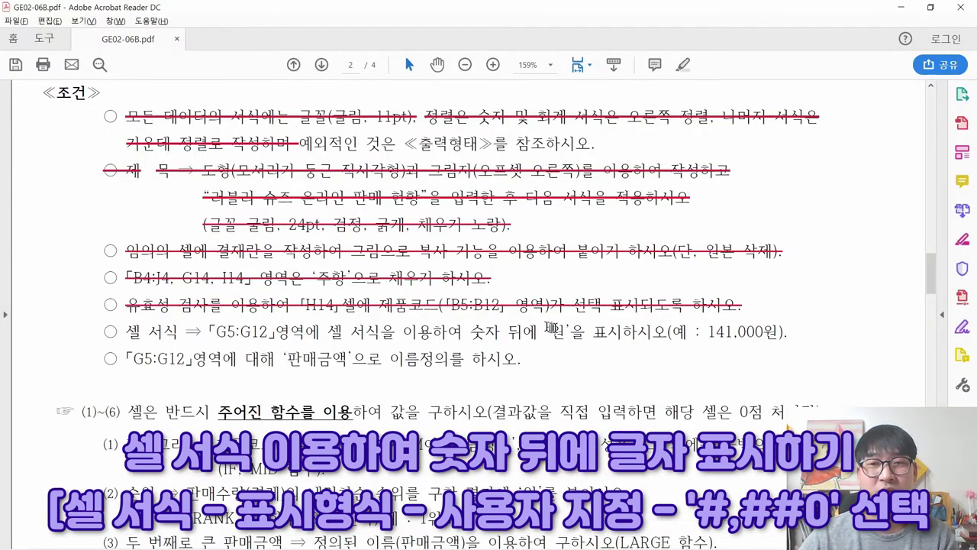
pyautogui.doubleClick(700, 333)
pyautogui.hotkey('alt', 'Tab')
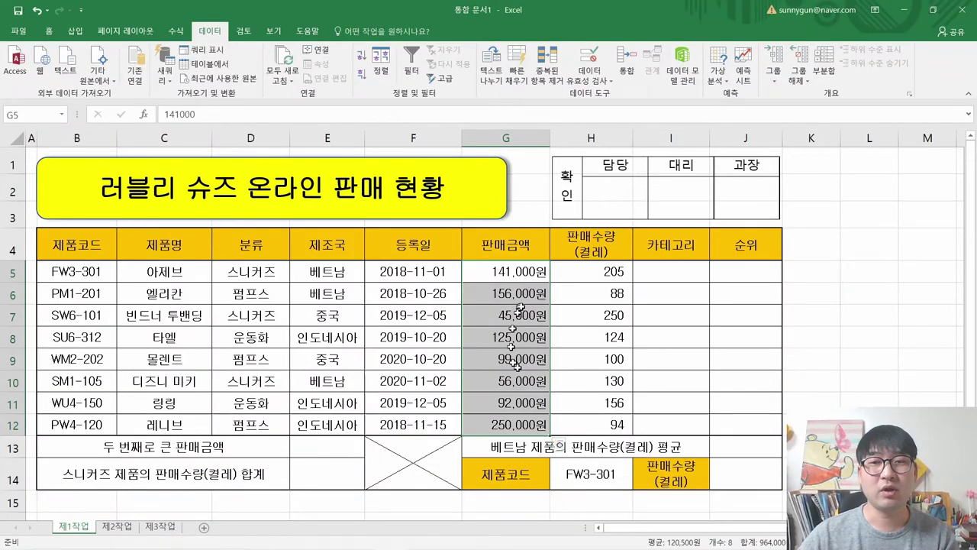
pyautogui.hotkey('ctrl', 'q')
pyautogui.click(475, 278)
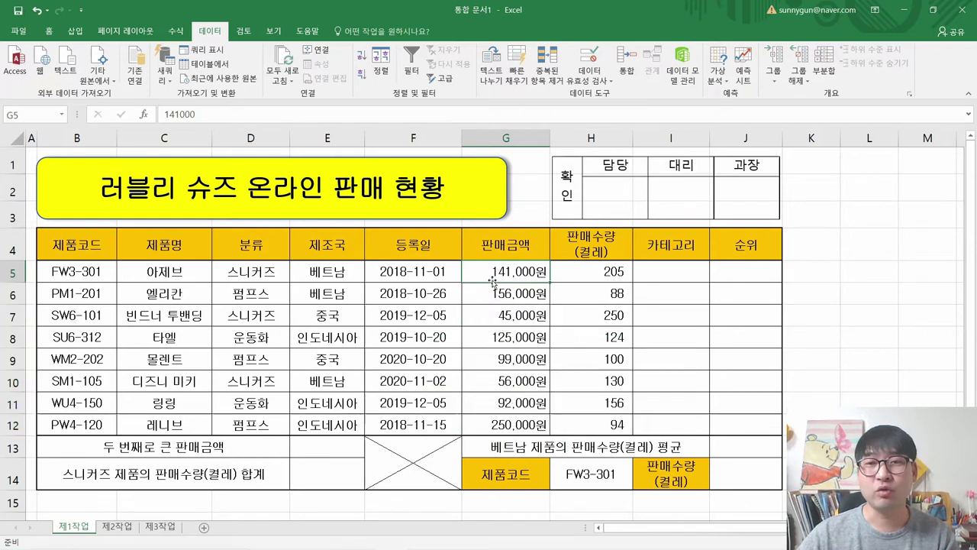
pyautogui.click(51, 30)
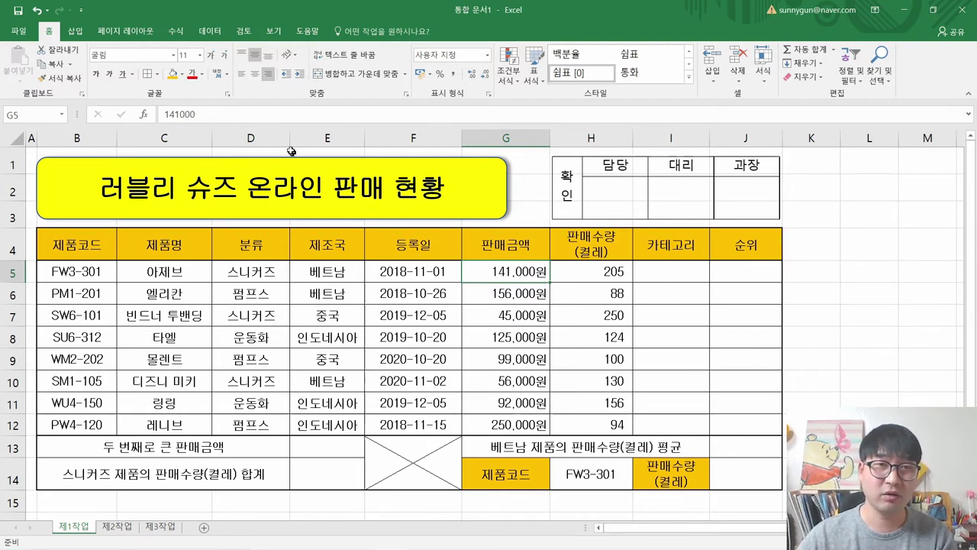
pyautogui.click(509, 355)
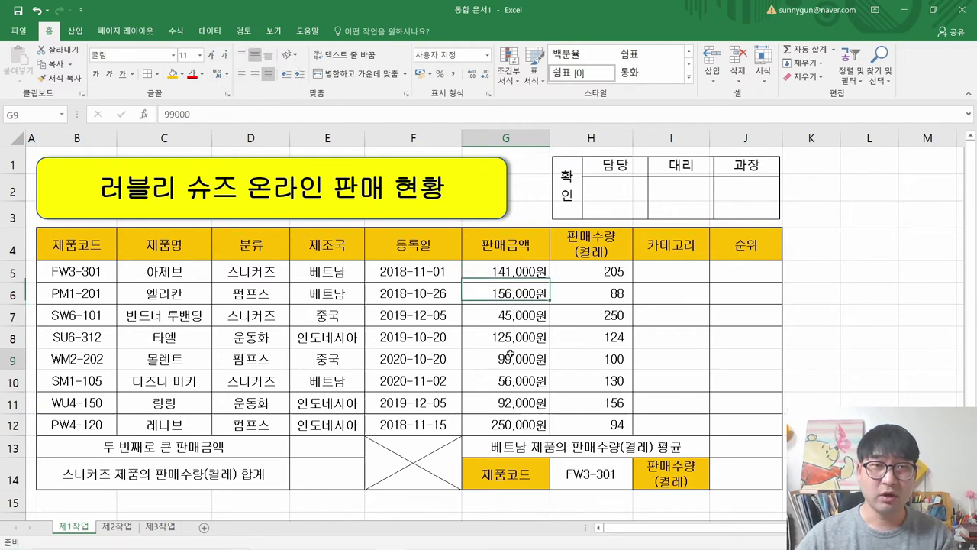
pyautogui.click(510, 313)
pyautogui.click(535, 279)
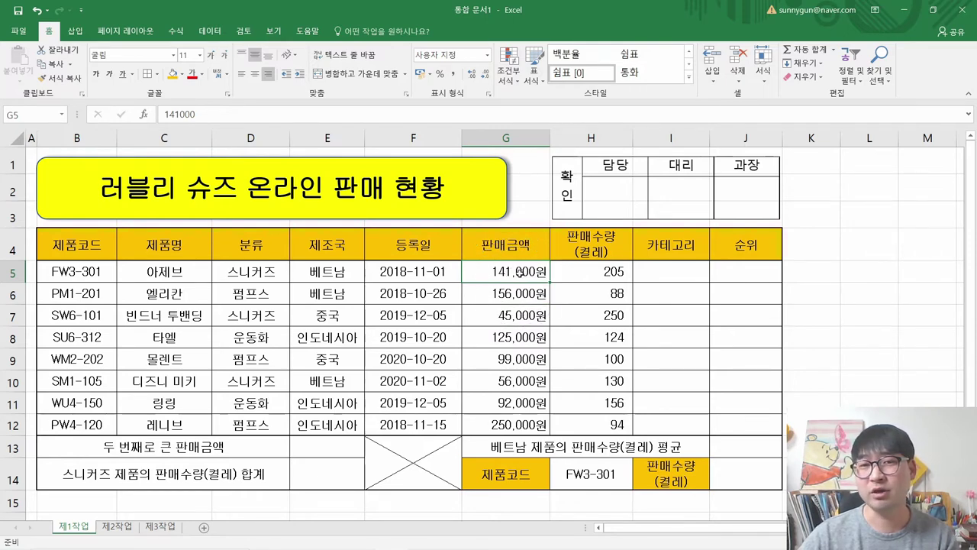
# Step: Switch to the PDF in Acrobat Reader and strike through the cell format condition for G5:G12
pyautogui.hotkey('alt', 'Tab')
pyautogui.moveTo(131, 329); pyautogui.dragTo(763, 338)
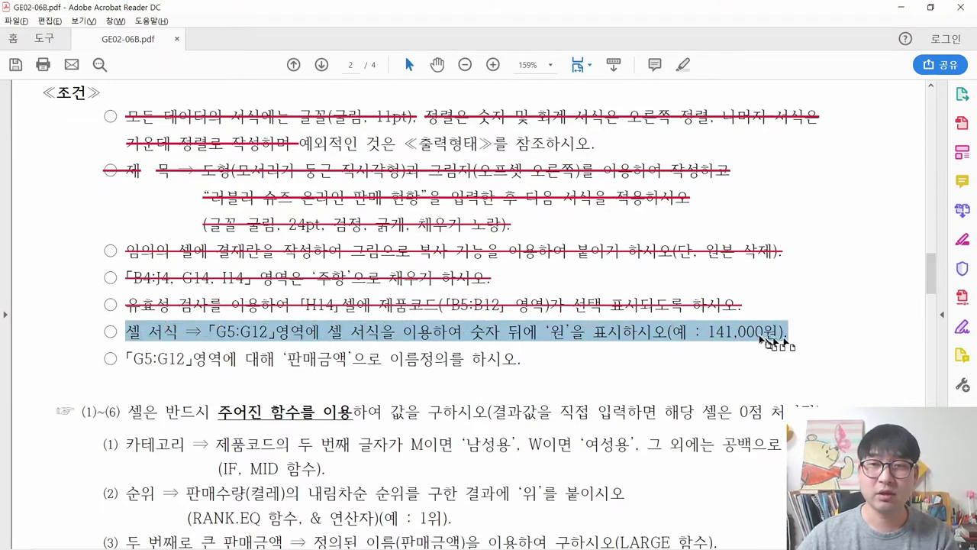
pyautogui.rightClick(764, 338)
pyautogui.click(809, 387)
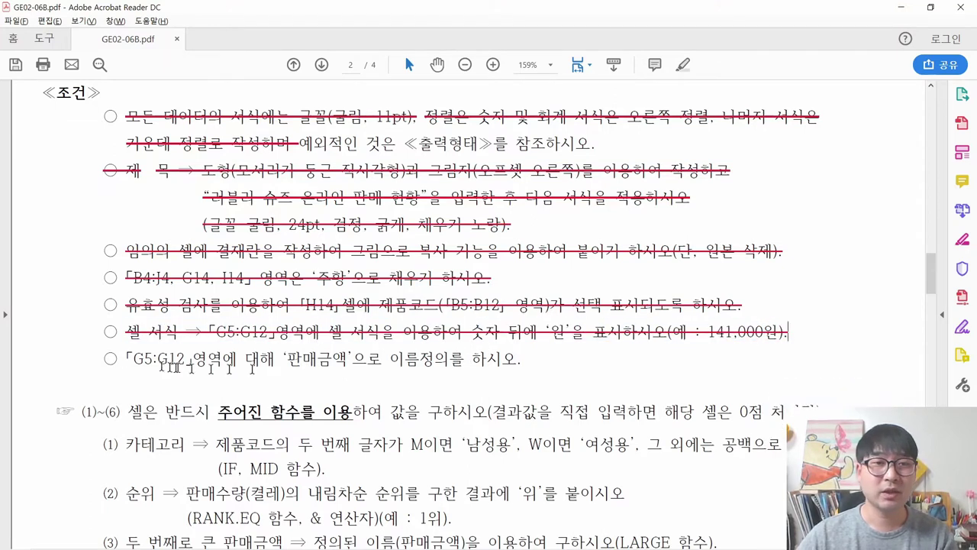
# Step: Following the PDF's name definition condition, switch to Excel and define the name 판매금액 for the range G5:G12
pyautogui.moveTo(124, 358); pyautogui.dragTo(196, 357)
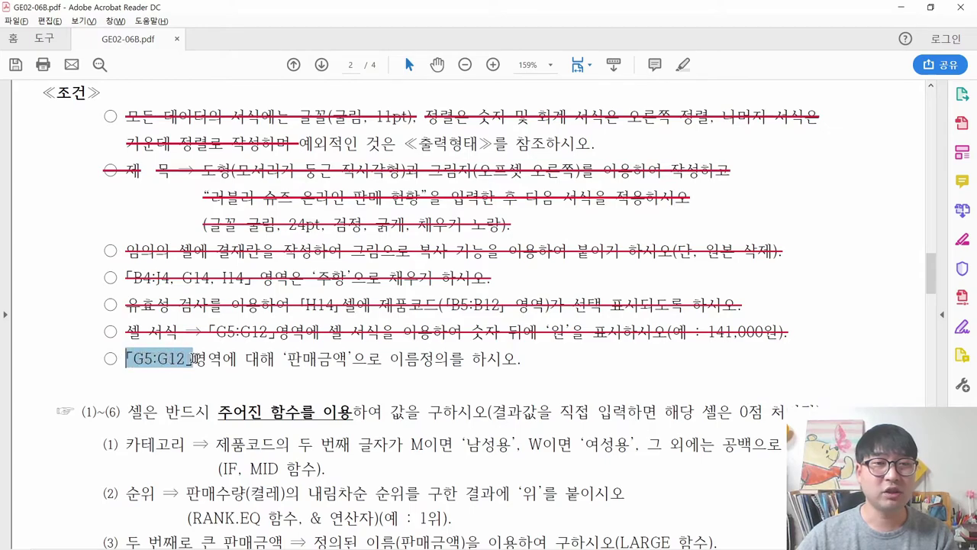
pyautogui.hotkey('alt', 'Tab')
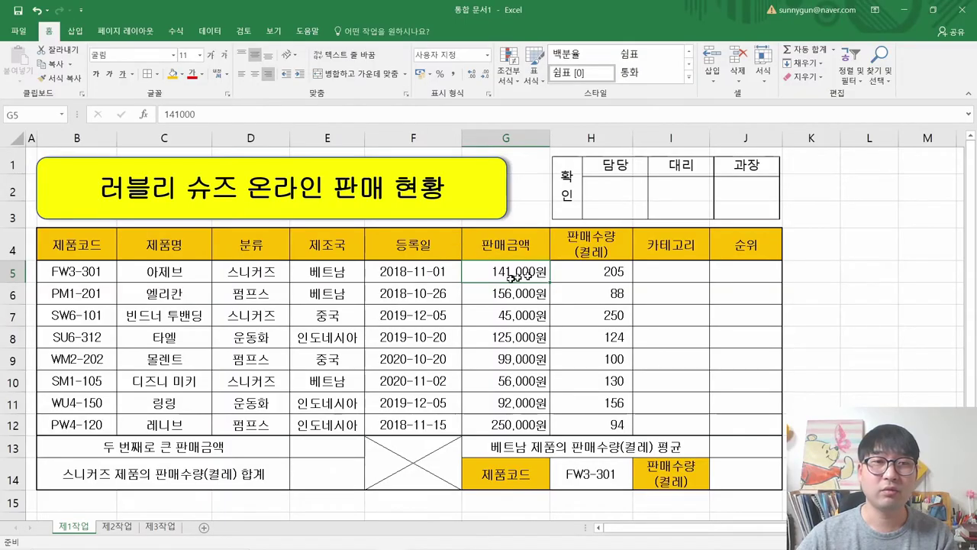
pyautogui.moveTo(519, 276)
pyautogui.mouseDown()
pyautogui.moveTo(525, 425)
pyautogui.moveTo(555, 423)
pyautogui.mouseUp()
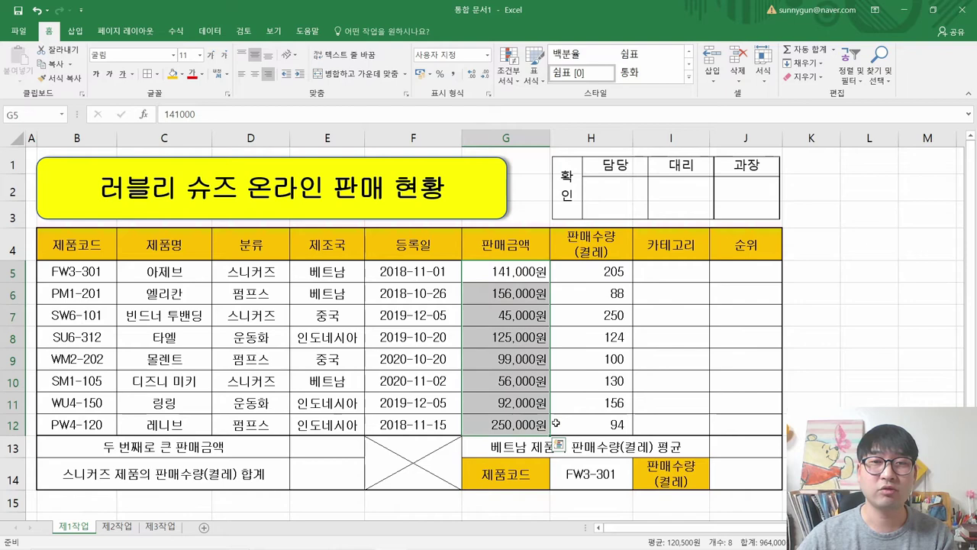
pyautogui.hotkey('alt', 'Tab')
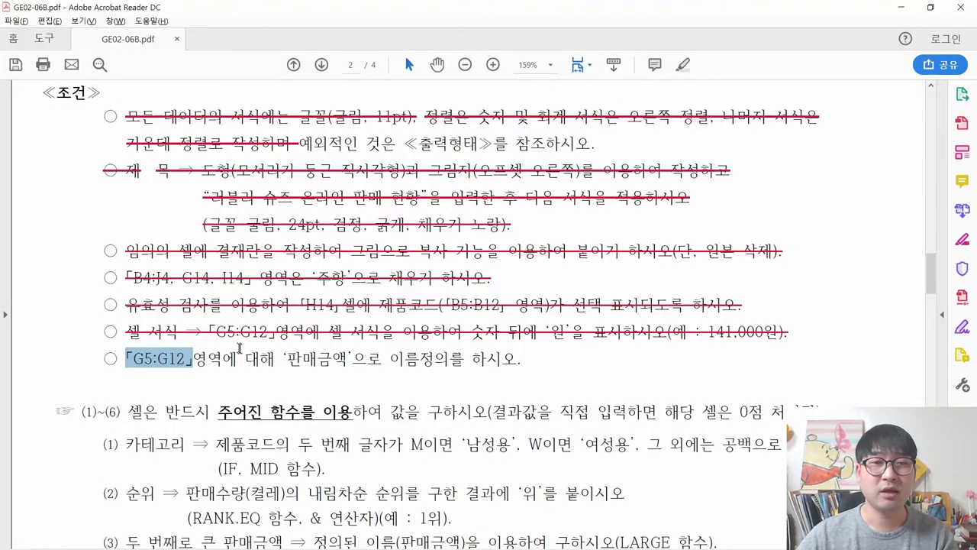
pyautogui.moveTo(296, 358); pyautogui.dragTo(343, 358)
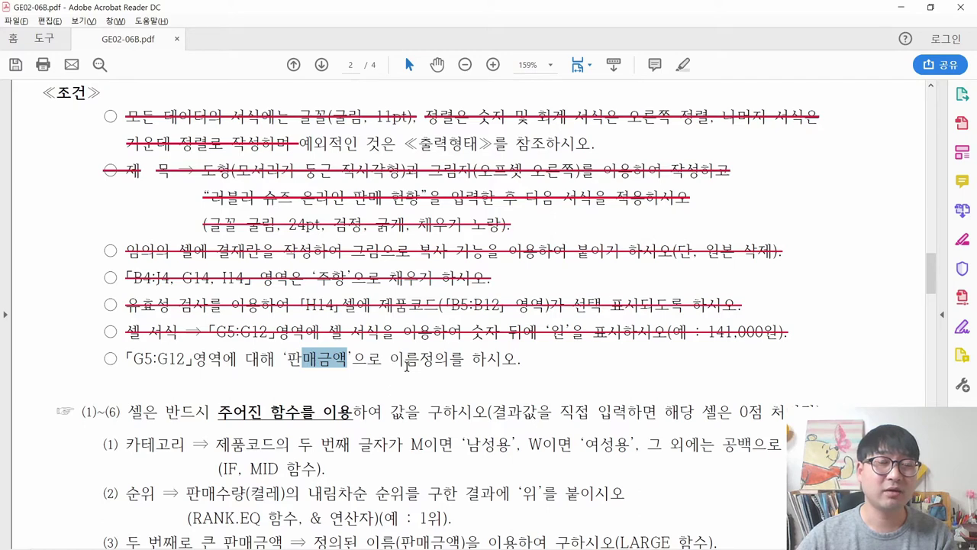
pyautogui.hotkey('alt', 'Tab')
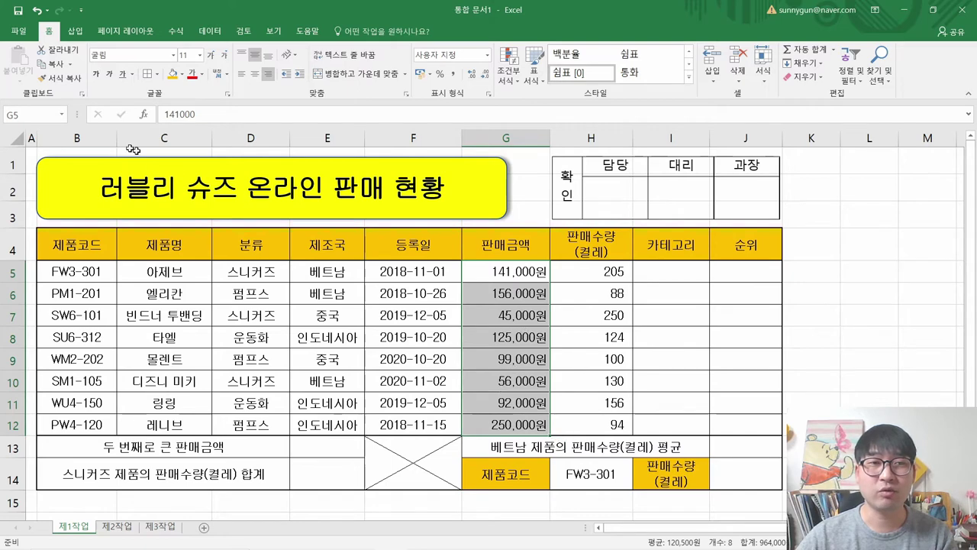
pyautogui.hotkey('ctrl', 'q')
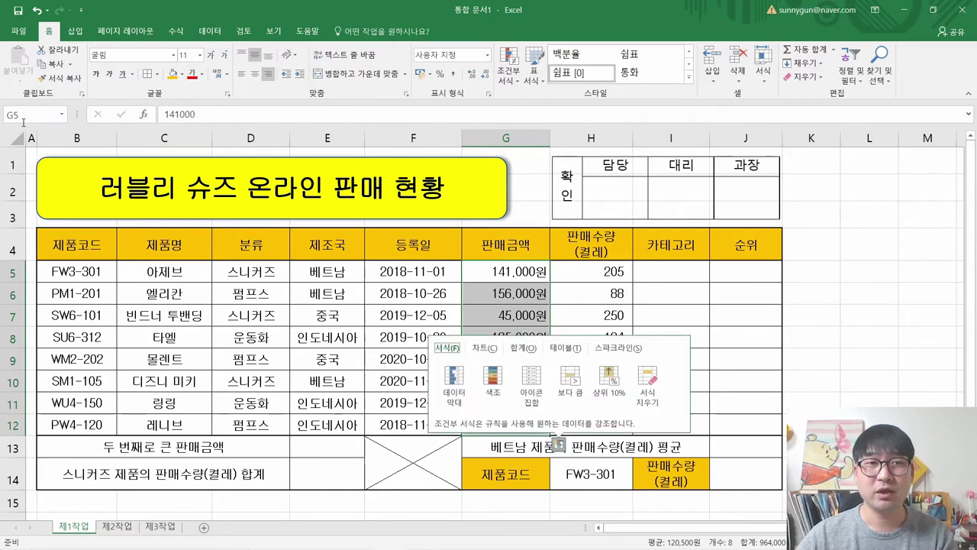
pyautogui.click(31, 116)
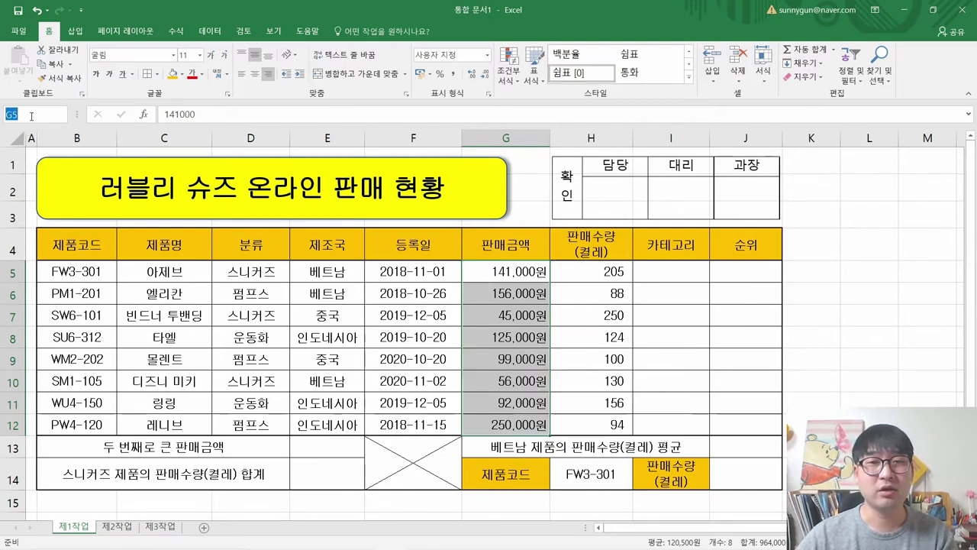
pyautogui.write('ㅍ판매금액')
pyautogui.press('Return')
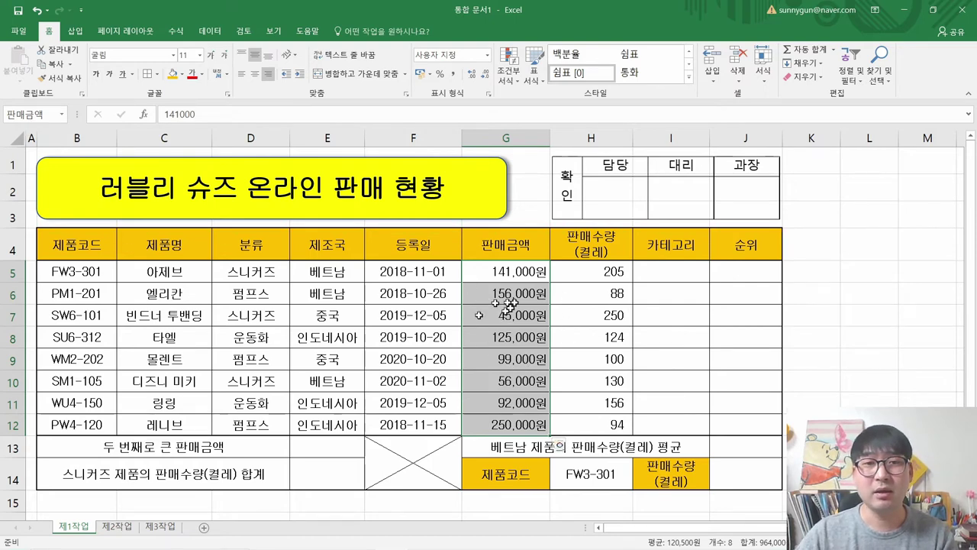
# Step: Check the name defined for the sales amounts by selecting other cells and reselecting G5:G12
pyautogui.click(603, 294)
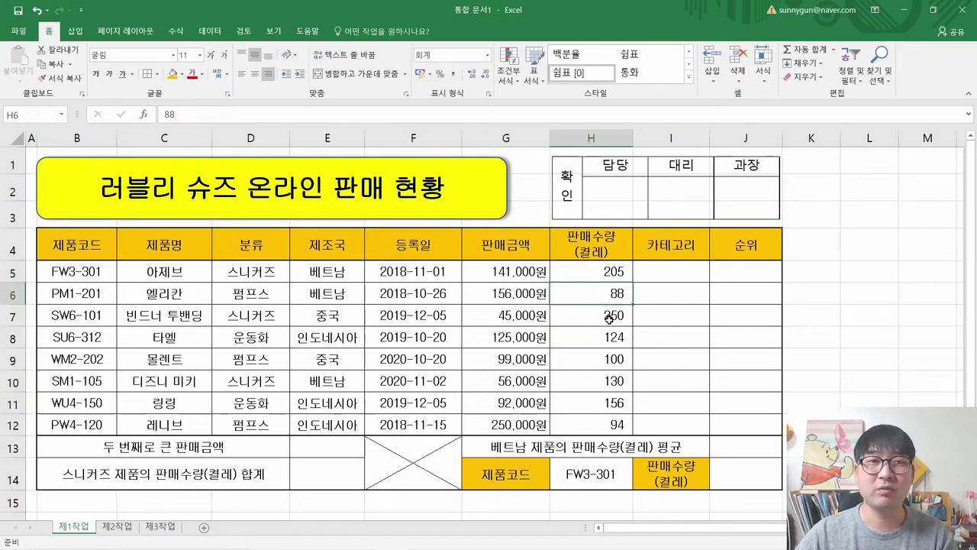
pyautogui.click(137, 330)
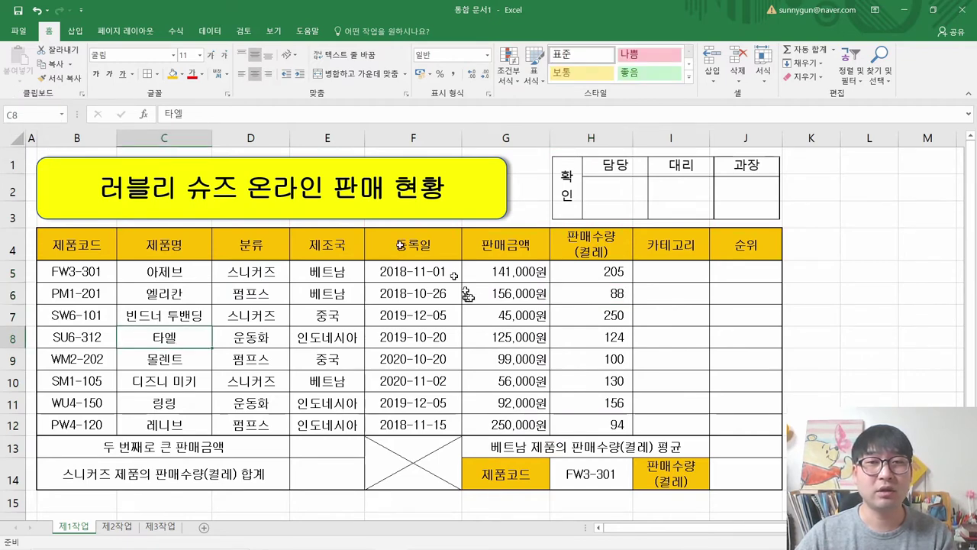
pyautogui.moveTo(507, 275); pyautogui.dragTo(508, 426)
pyautogui.click(558, 443)
pyautogui.click(510, 309)
pyautogui.moveTo(501, 275); pyautogui.dragTo(501, 403)
pyautogui.click(501, 386)
# Step: Switch to the PDF in Acrobat Reader and strike through the condition about defining the name 판매금액 for G5:G12
pyautogui.hotkey('alt', 'Tab')
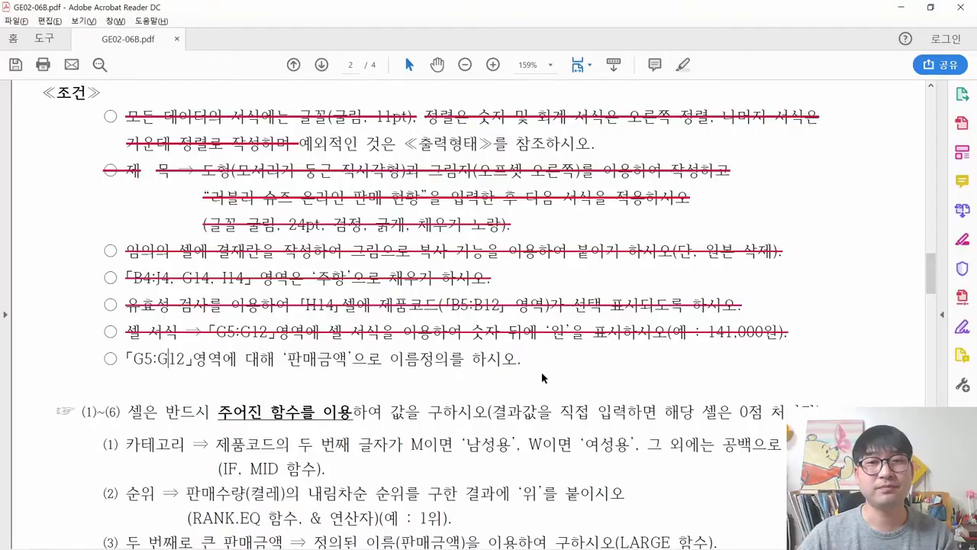
pyautogui.moveTo(122, 362); pyautogui.dragTo(511, 372)
pyautogui.rightClick(505, 367)
pyautogui.click(534, 376)
# Step: Compare the PDF's sample table and its note on exceptions to the output form with the Excel worksheet
pyautogui.scroll(3, 429, 330)
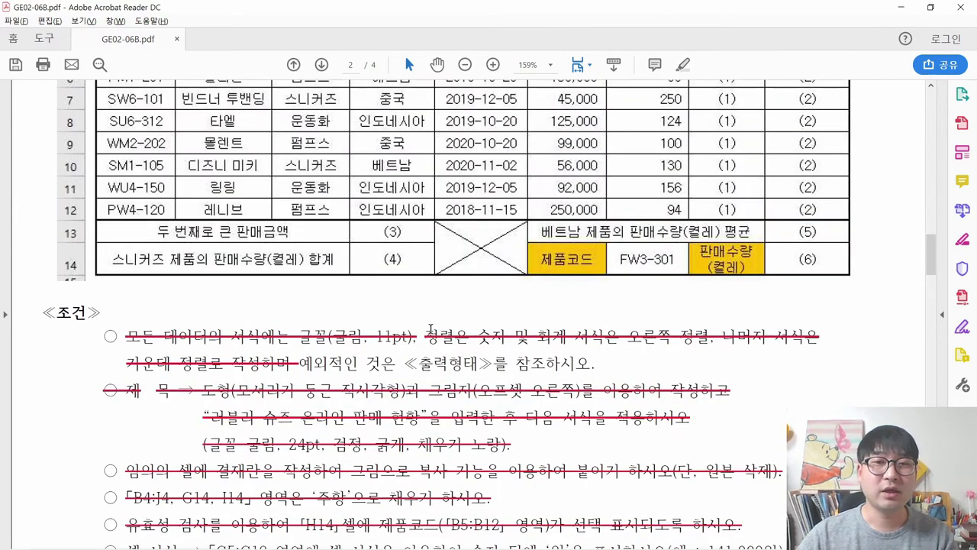
pyautogui.scroll(5, 430, 330)
pyautogui.scroll(2, 429, 319)
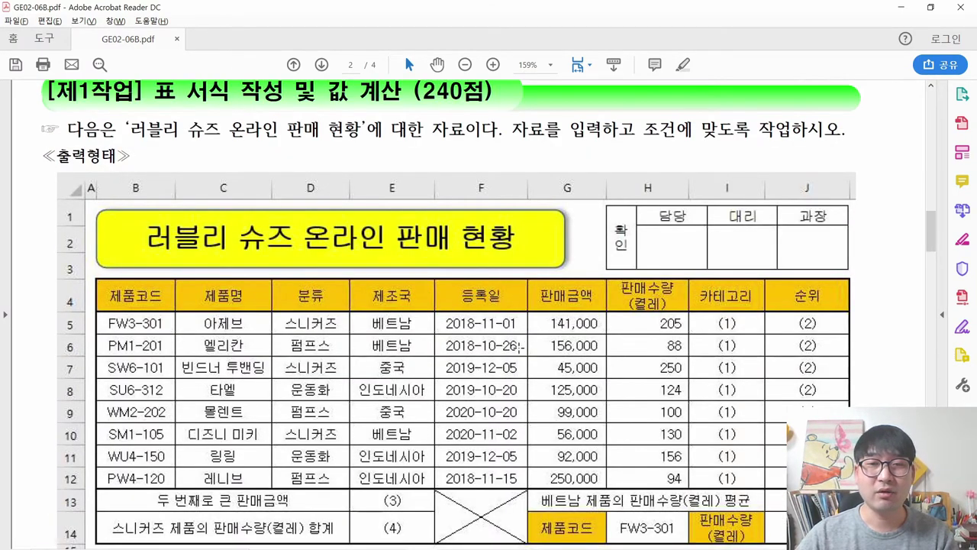
pyautogui.scroll(-5, 431, 382)
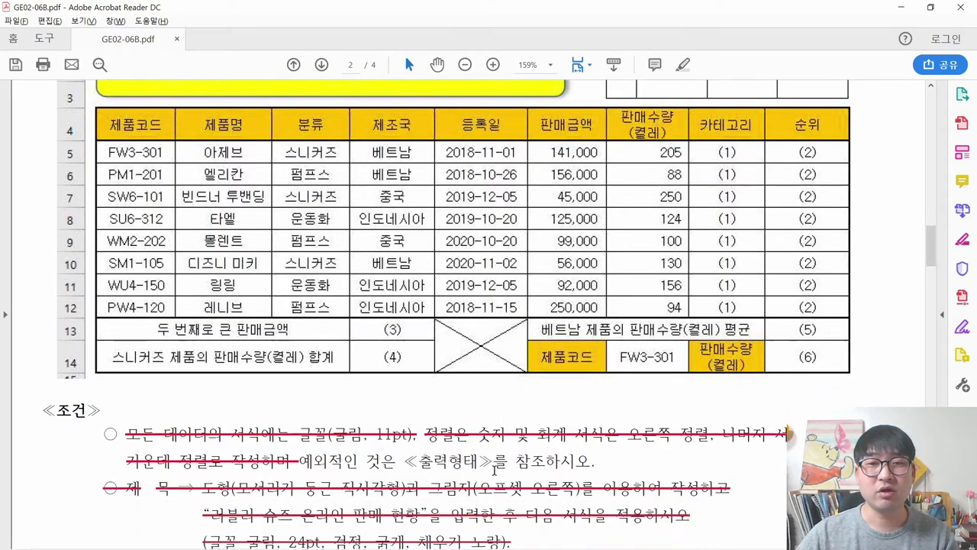
pyautogui.moveTo(299, 460); pyautogui.dragTo(583, 460)
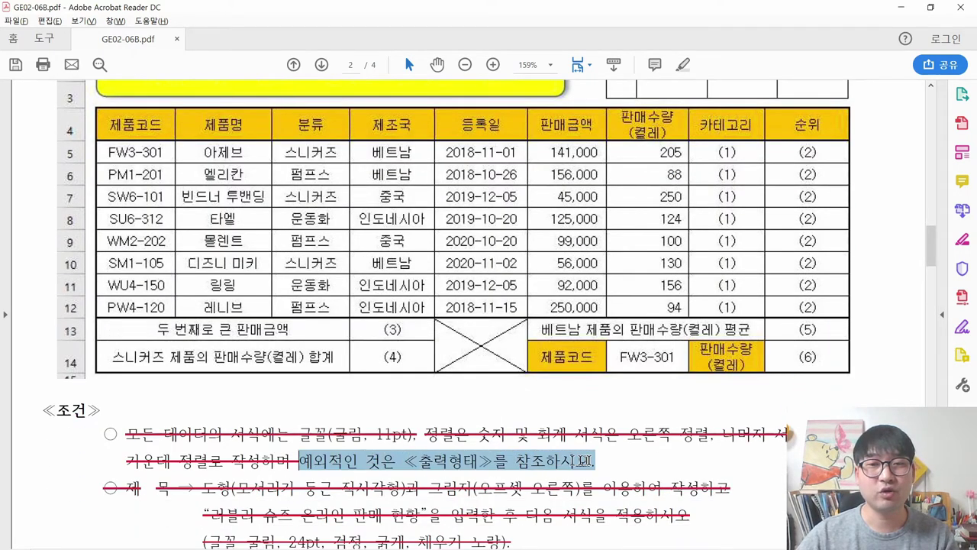
pyautogui.scroll(5, 494, 438)
pyautogui.hotkey('alt', 'Tab')
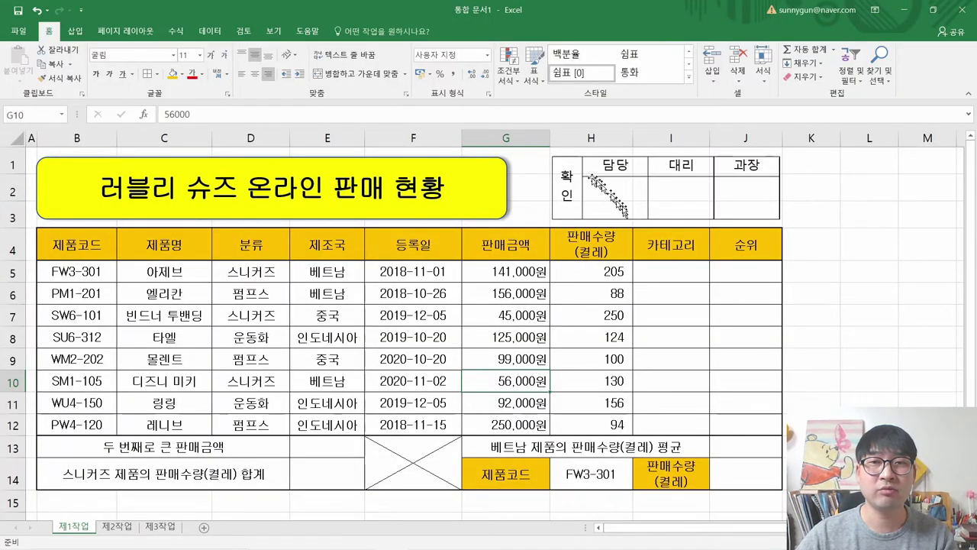
pyautogui.hotkey('alt', 'Tab')
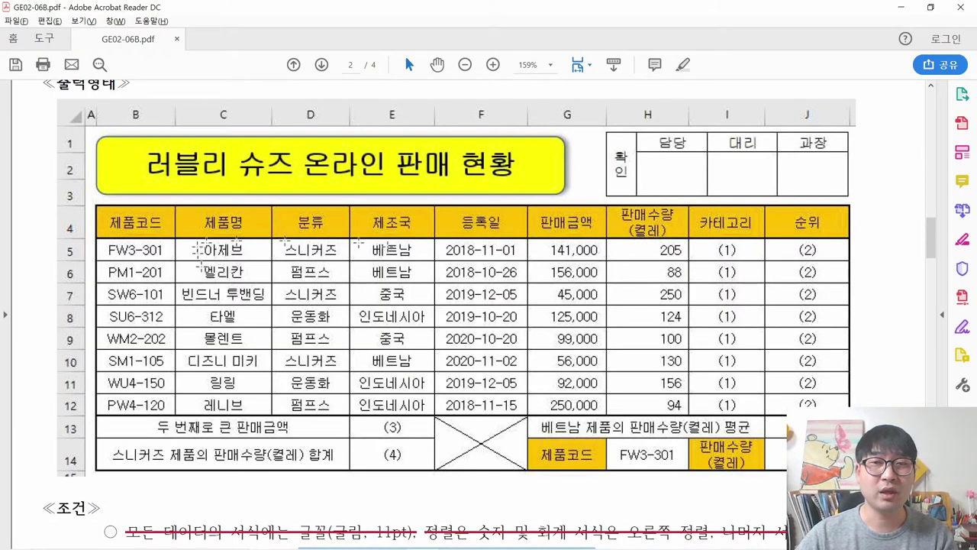
pyautogui.hotkey('alt', 'Tab')
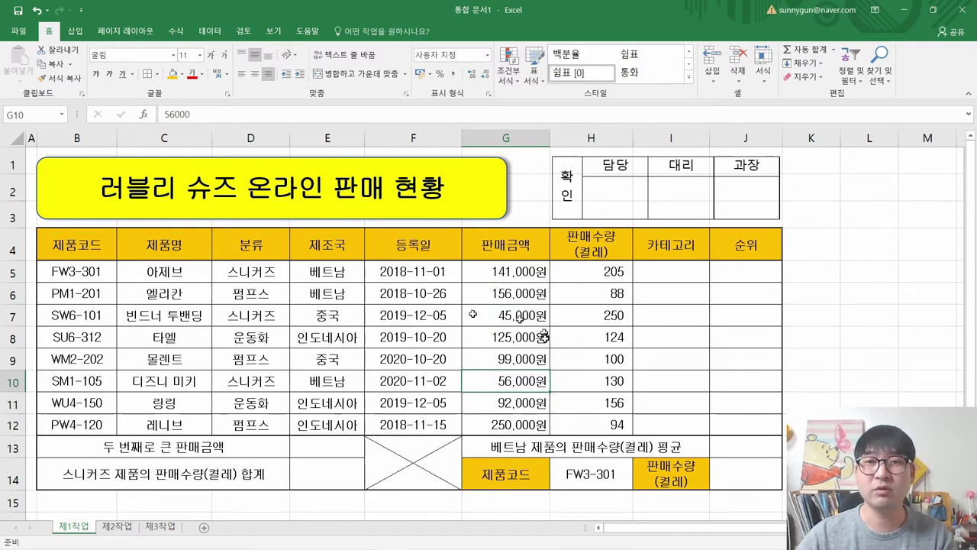
# Step: Switch to the PDF in Acrobat Reader and strike through the remaining sentence about referring to 출력형태 for exceptions
pyautogui.hotkey('alt', 'Tab')
pyautogui.scroll(2, 545, 333)
pyautogui.rightClick(482, 492)
pyautogui.click(546, 442)
# Step: Examine the 제1작업 heading and the numbered placeholder cells in the PDF's sample table that call for calculated values
pyautogui.scroll(4, 309, 229)
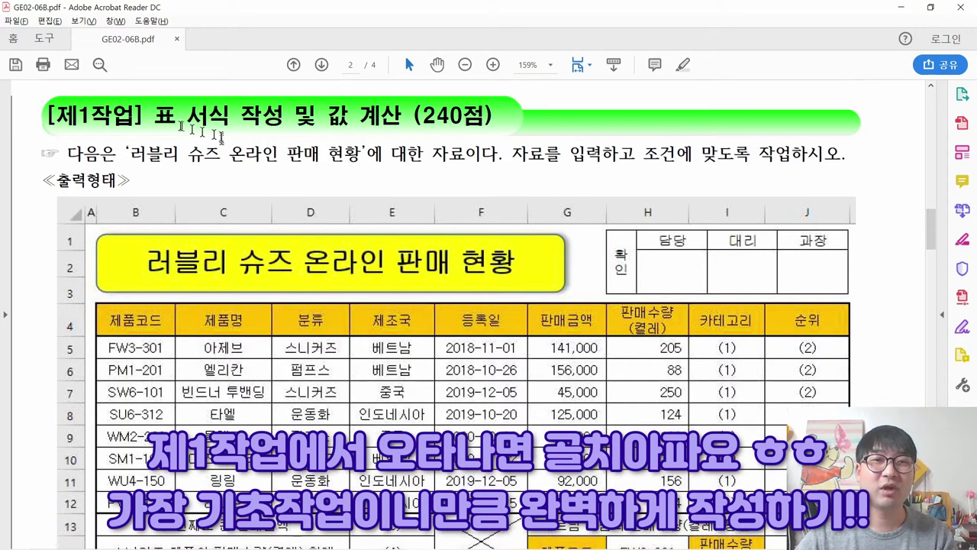
pyautogui.moveTo(156, 116); pyautogui.dragTo(283, 118)
pyautogui.click(391, 370)
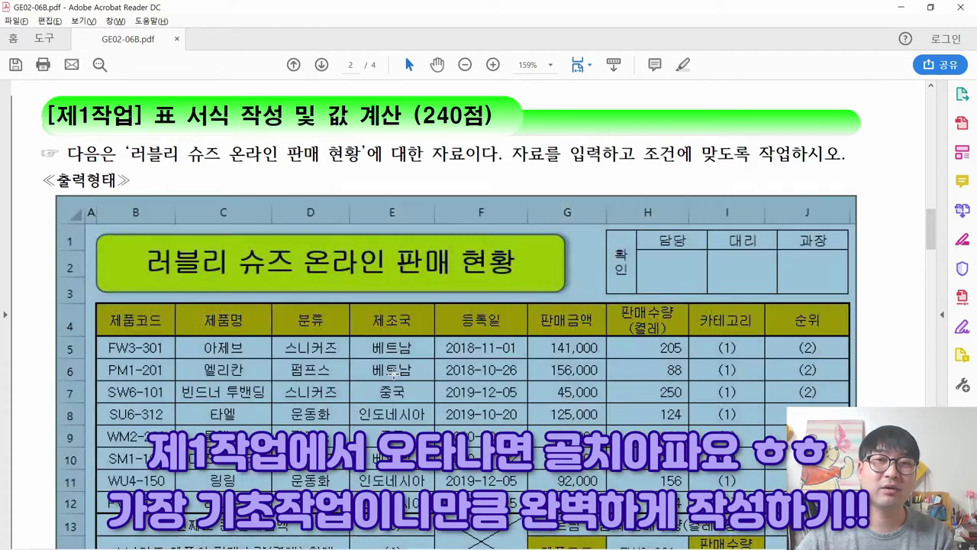
pyautogui.scroll(-1, 785, 316)
pyautogui.moveTo(722, 296); pyautogui.dragTo(794, 418)
pyautogui.click(379, 474)
pyautogui.scroll(1, 519, 430)
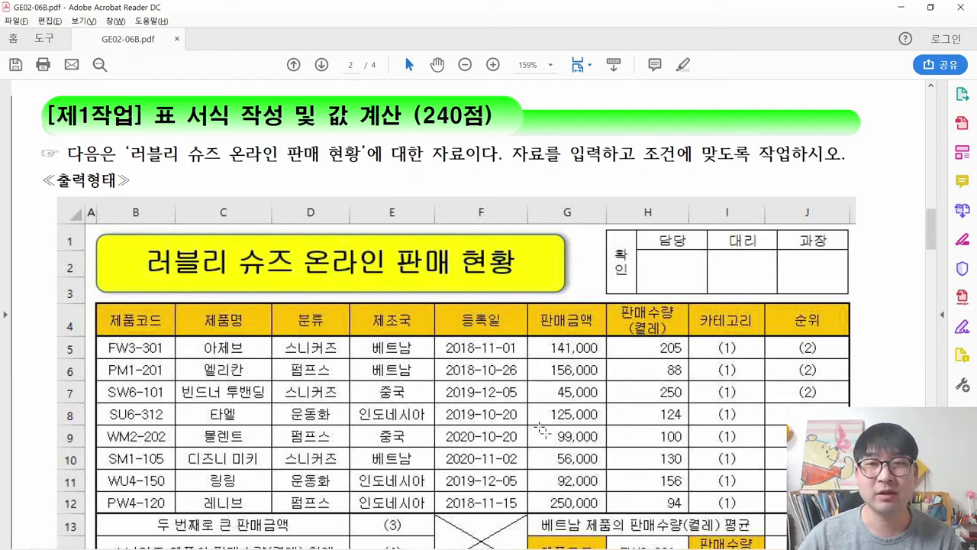
pyautogui.scroll(-1, 541, 431)
pyautogui.moveTo(717, 290); pyautogui.dragTo(833, 439)
pyautogui.moveTo(392, 475); pyautogui.dragTo(397, 506)
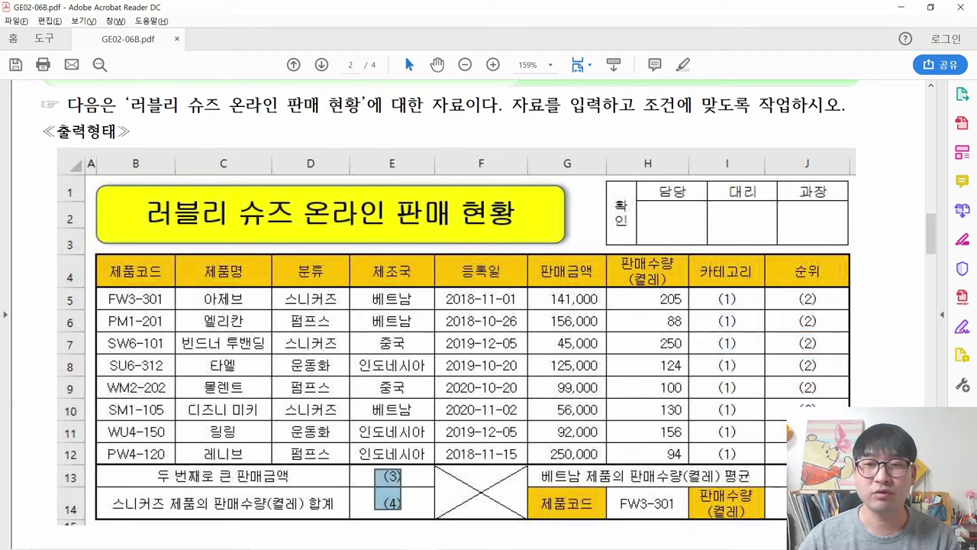
pyautogui.click(745, 410)
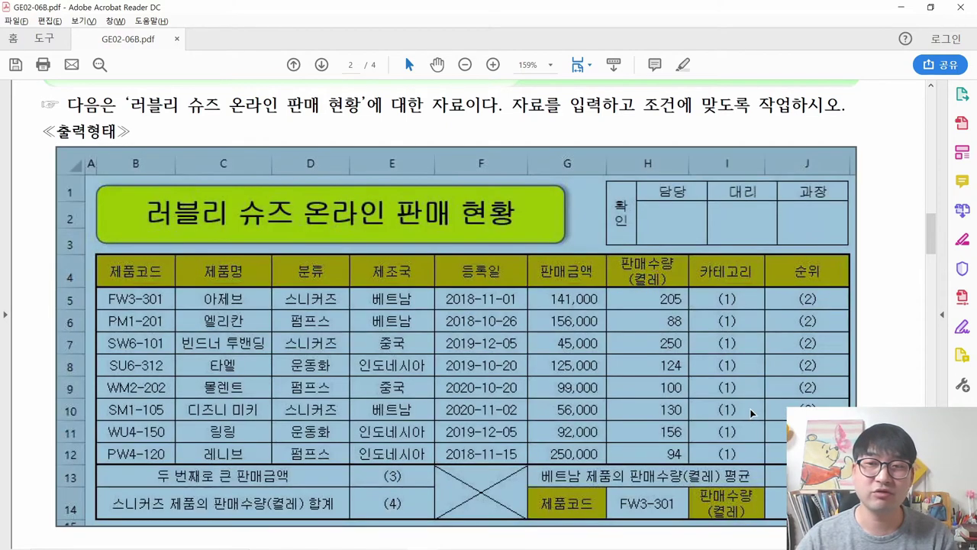
# Step: Examine the PDF's calculation items (1) to (7) and the rule that the given functions must be used
pyautogui.scroll(-10, 744, 410)
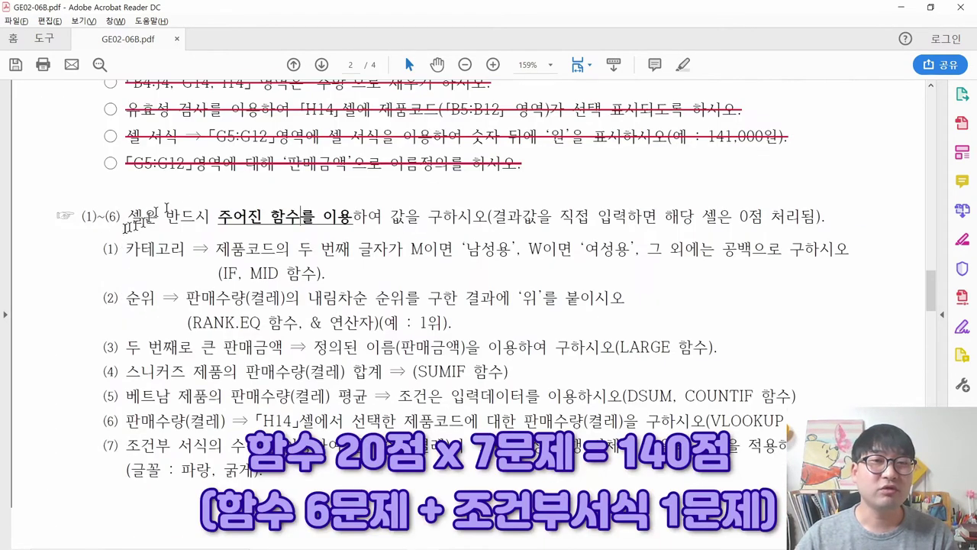
pyautogui.moveTo(85, 231); pyautogui.dragTo(121, 438)
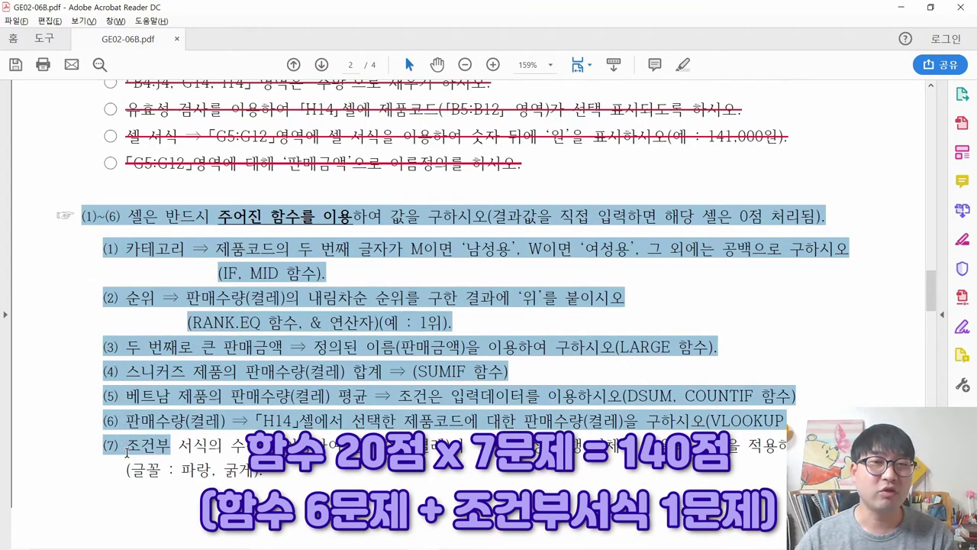
pyautogui.click(127, 269)
pyautogui.moveTo(105, 249); pyautogui.dragTo(158, 418)
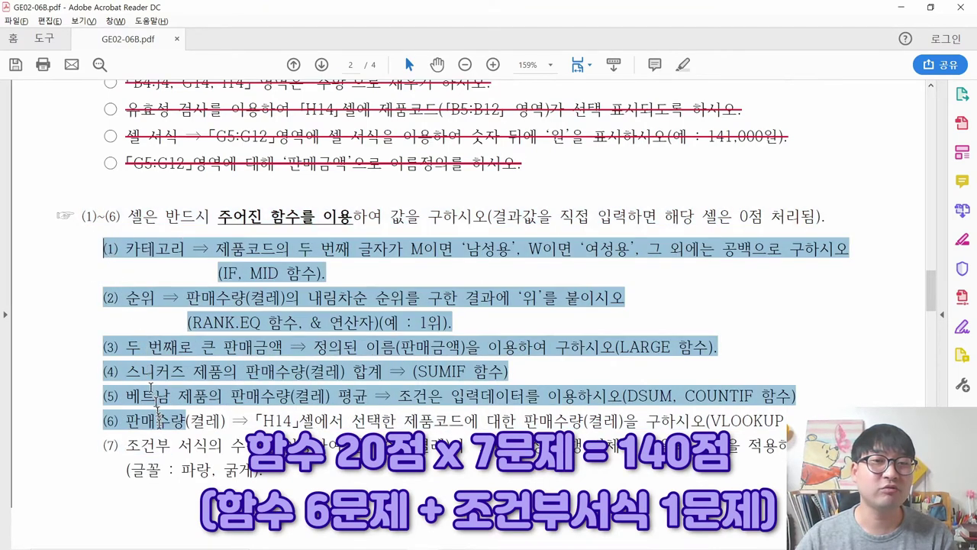
pyautogui.click(179, 447)
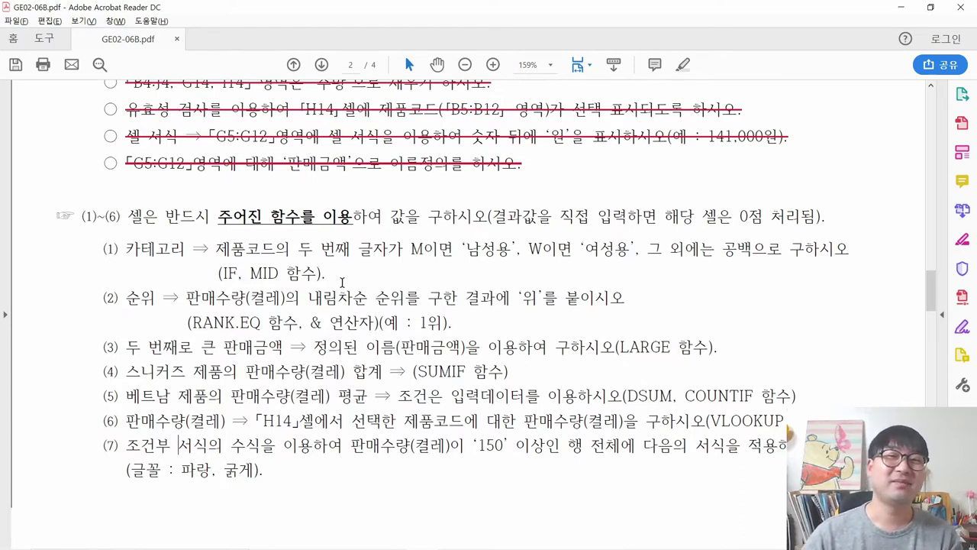
pyautogui.moveTo(84, 216); pyautogui.dragTo(243, 216)
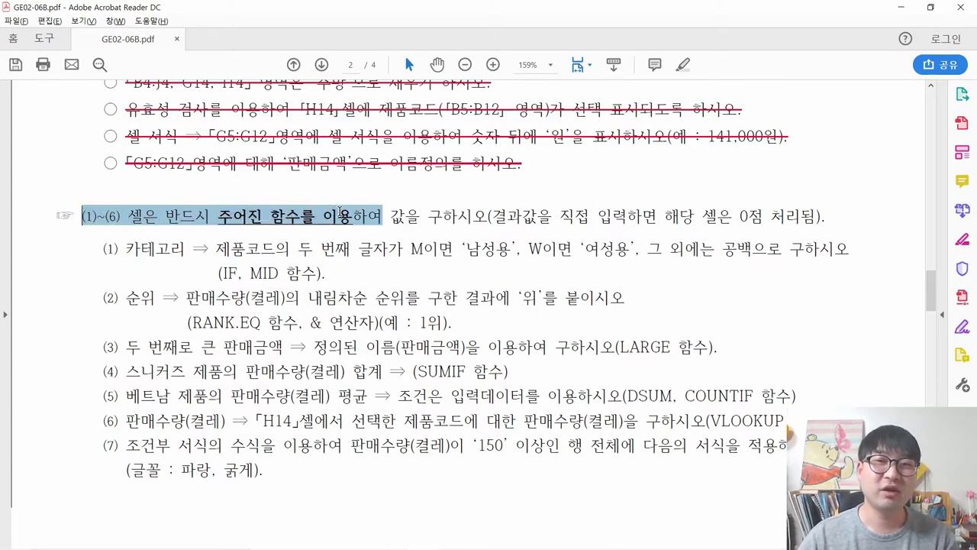
pyautogui.moveTo(492, 216); pyautogui.dragTo(741, 232)
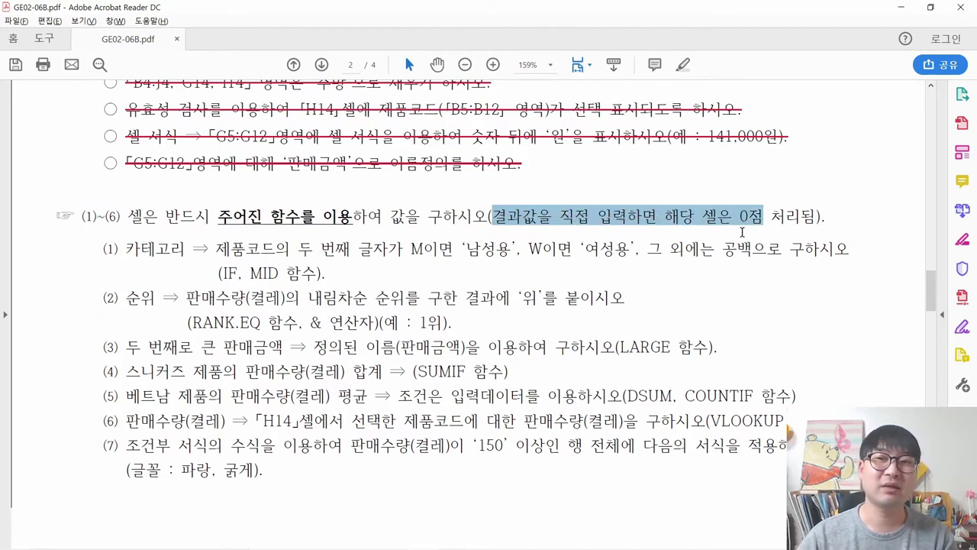
pyautogui.click(458, 217)
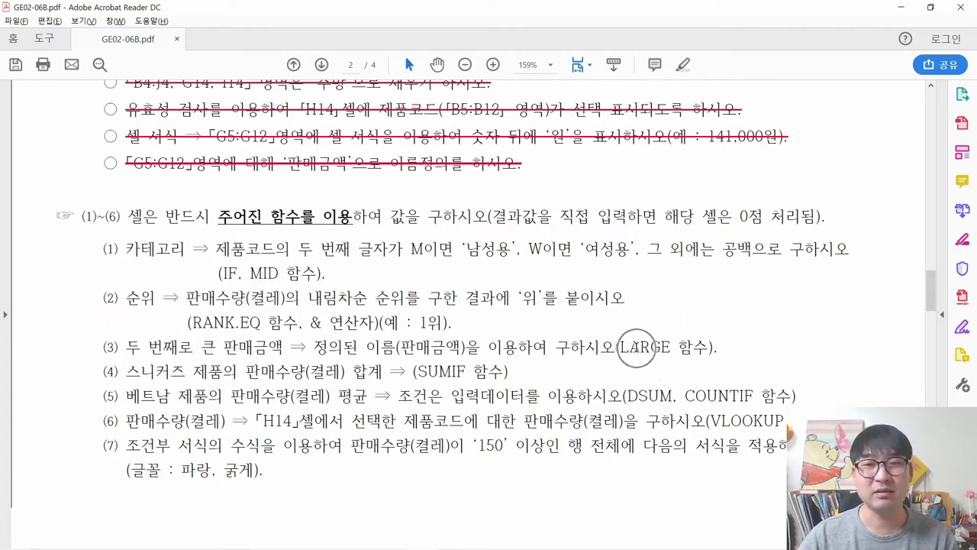
pyautogui.moveTo(102, 347); pyautogui.dragTo(194, 349)
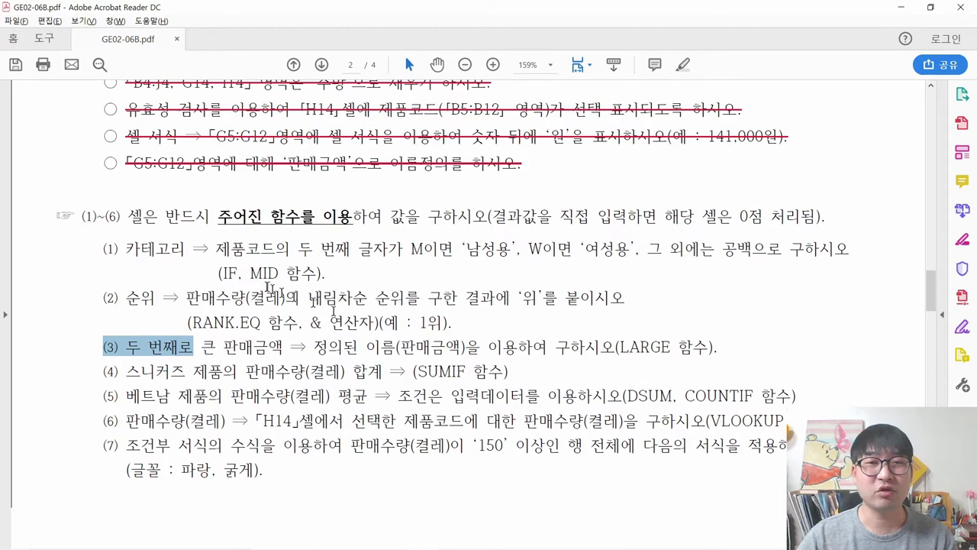
pyautogui.click(227, 272)
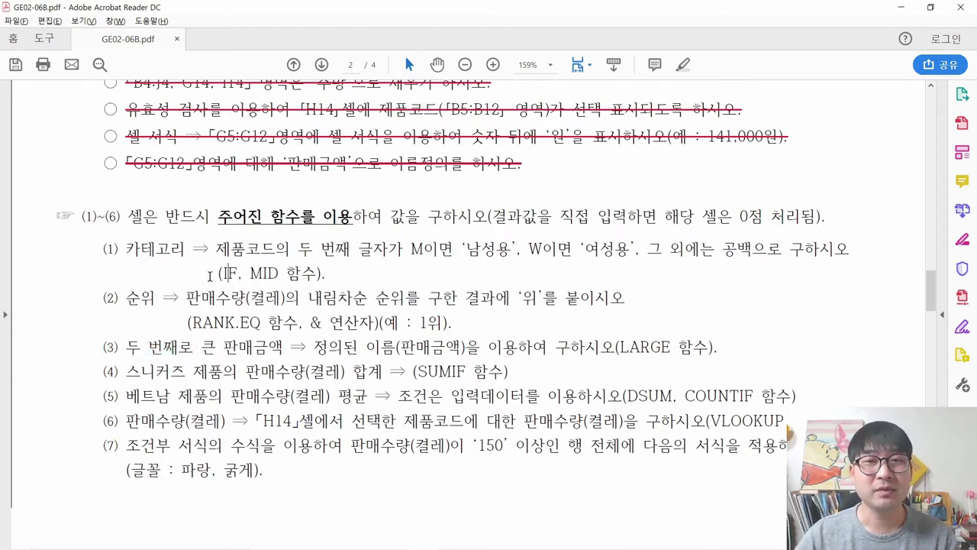
# Step: Examine item (1) 카테고리 in the PDF, its placeholder cells in the sample table and its wording about the product code's second character
pyautogui.doubleClick(120, 248)
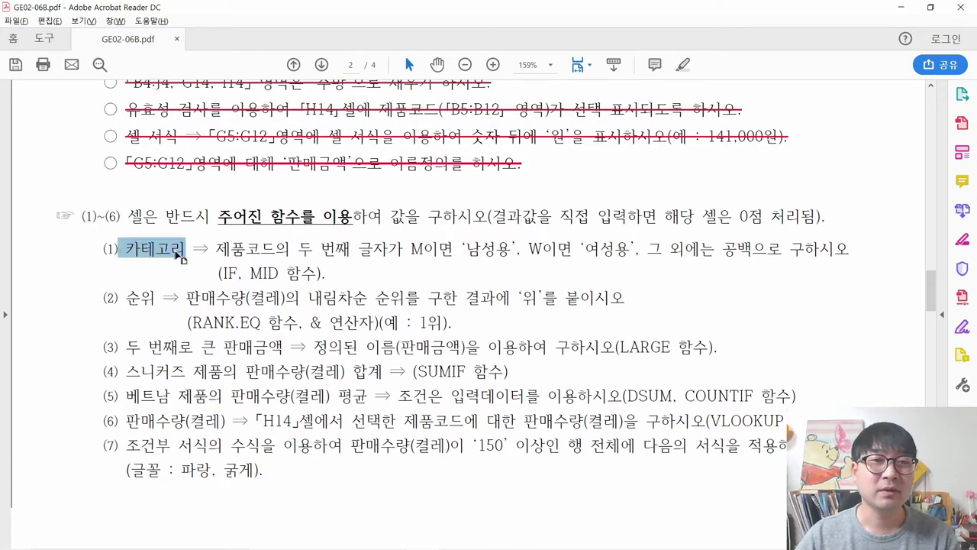
pyautogui.scroll(8, 546, 324)
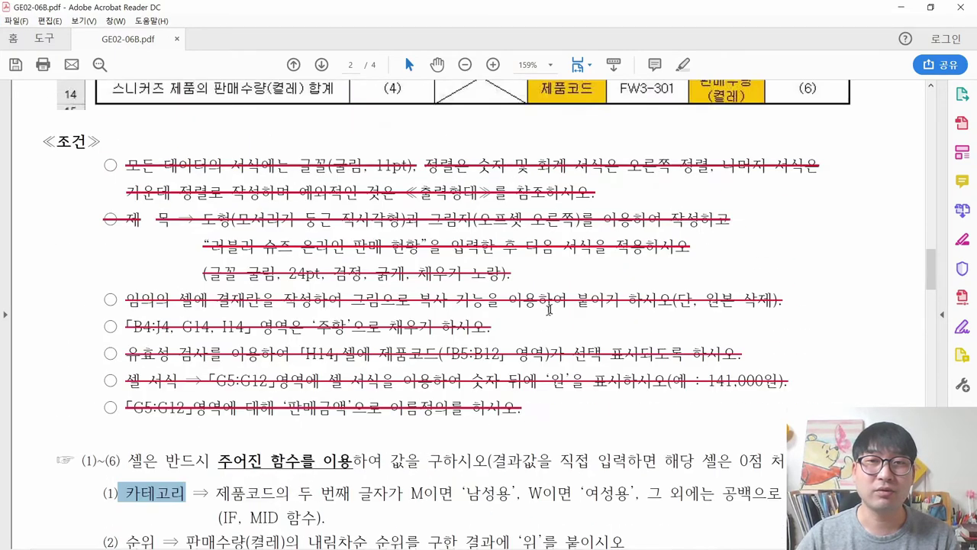
pyautogui.moveTo(715, 174); pyautogui.dragTo(752, 333)
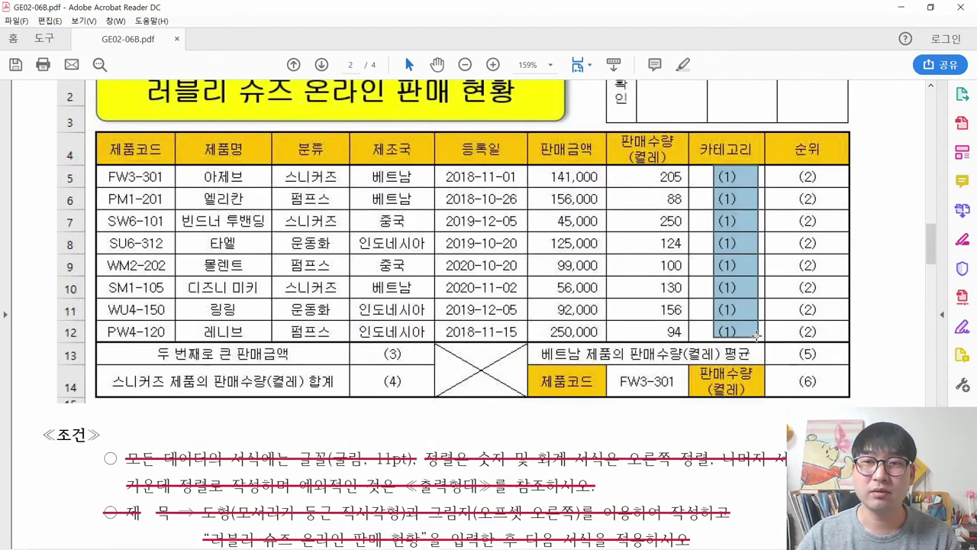
pyautogui.scroll(-10, 534, 290)
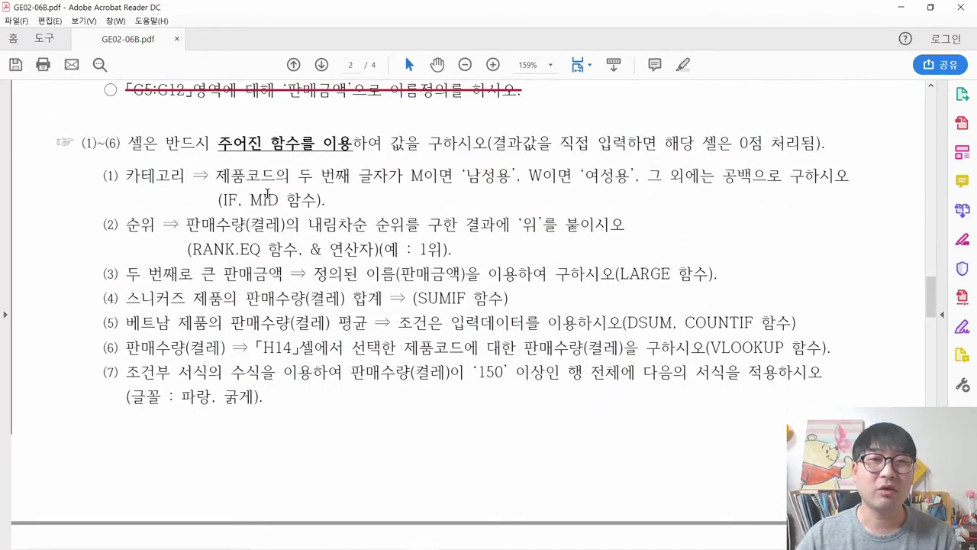
pyautogui.moveTo(219, 177); pyautogui.dragTo(424, 178)
# Step: Switch to Excel and examine the empty 카테고리 column alongside the 제품코드 values starting at B5
pyautogui.hotkey('alt', 'Tab')
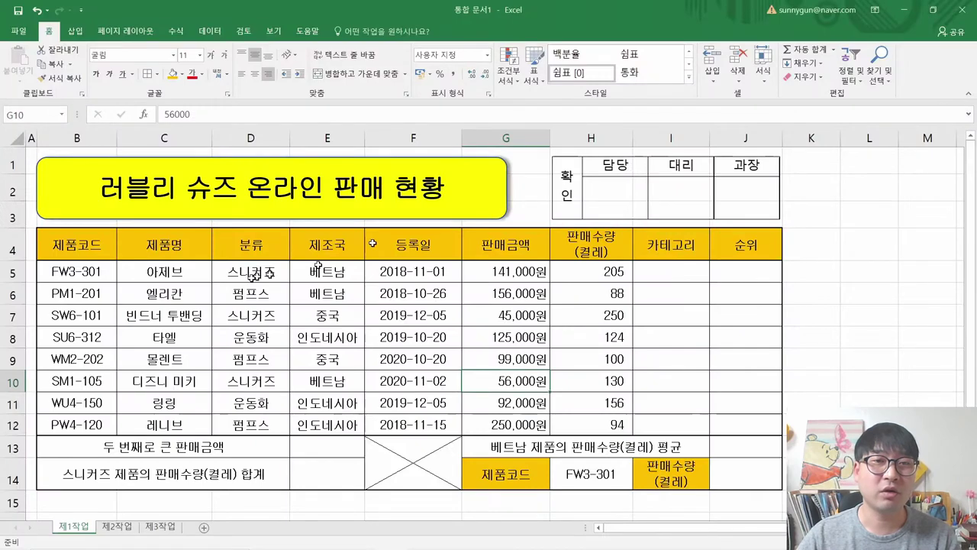
pyautogui.scroll(-1, 453, 285)
pyautogui.scroll(-2, 694, 197)
pyautogui.scroll(1, 679, 194)
pyautogui.click(660, 193)
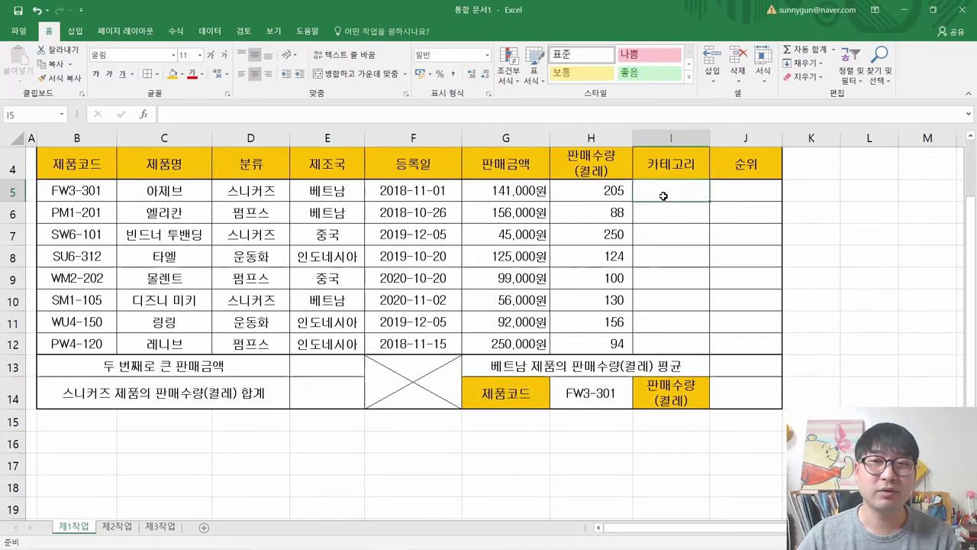
pyautogui.click(62, 191)
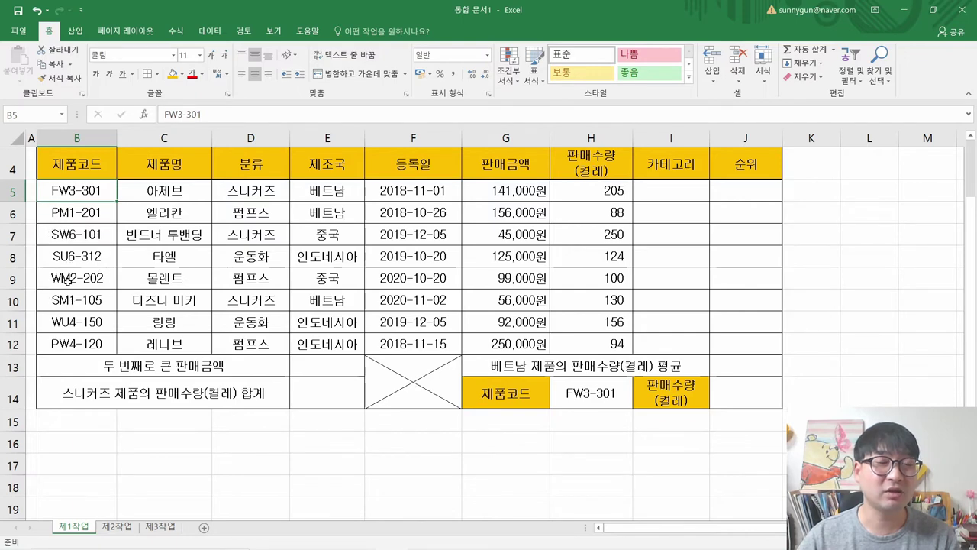
# Step: Switch to the PDF and read item (1)'s rules for 남성용, 여성용 and blank results and the IF and MID functions it requires
pyautogui.hotkey('alt', 'Tab')
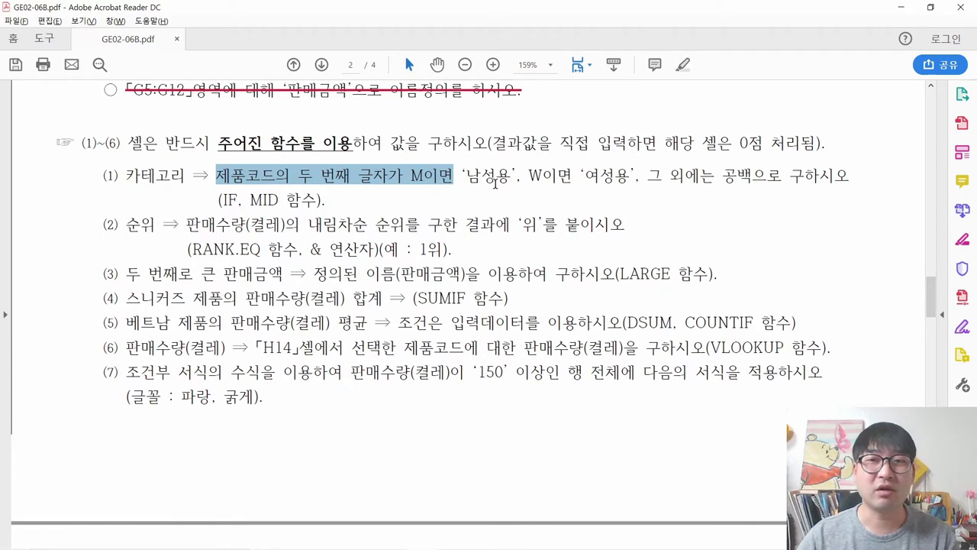
pyautogui.press('ctrl')
pyautogui.press('ctrl')
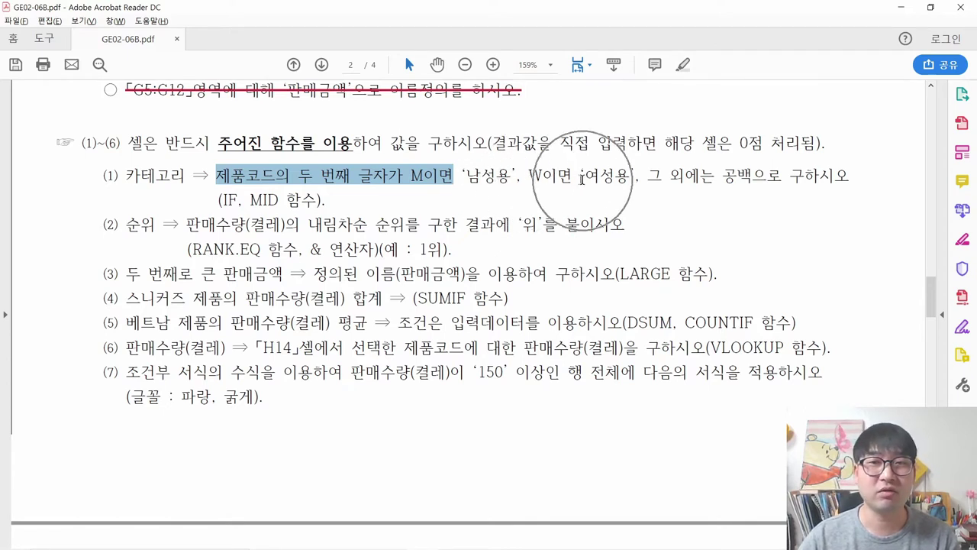
pyautogui.press('ctrl')
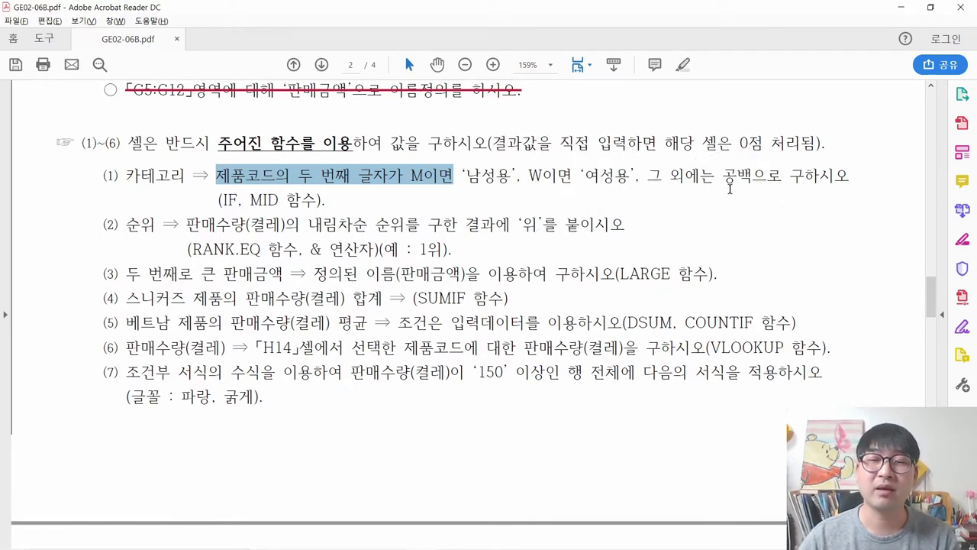
pyautogui.click(496, 179)
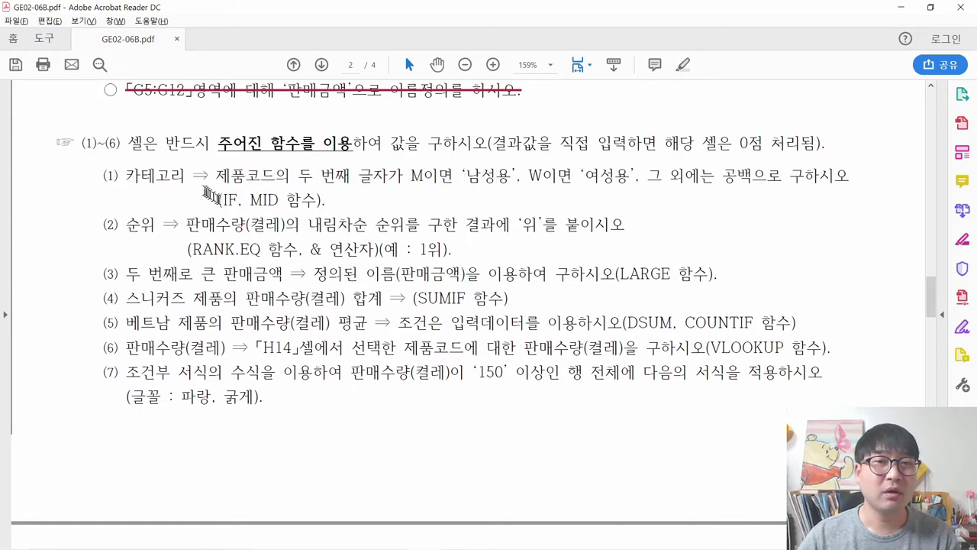
pyautogui.moveTo(219, 199); pyautogui.dragTo(280, 204)
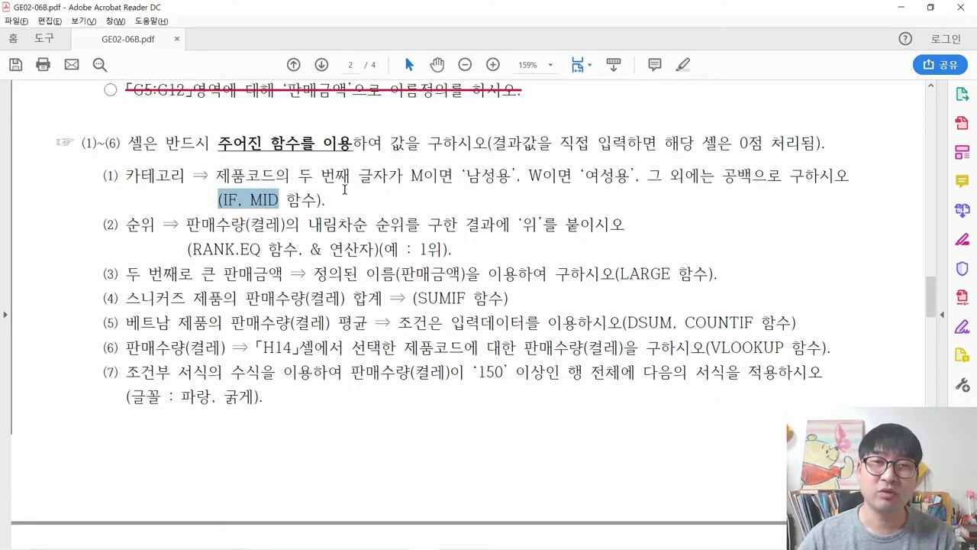
pyautogui.click(216, 175)
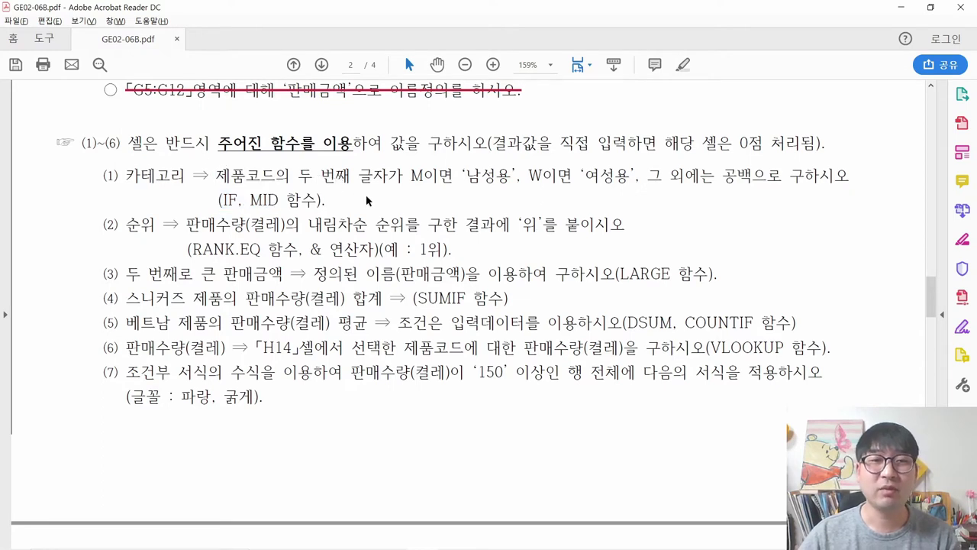
# Step: Switch to Excel and start an IF function formula in cell I5 of the 카테고리 column
pyautogui.hotkey('alt', 'Tab')
pyautogui.click(681, 193)
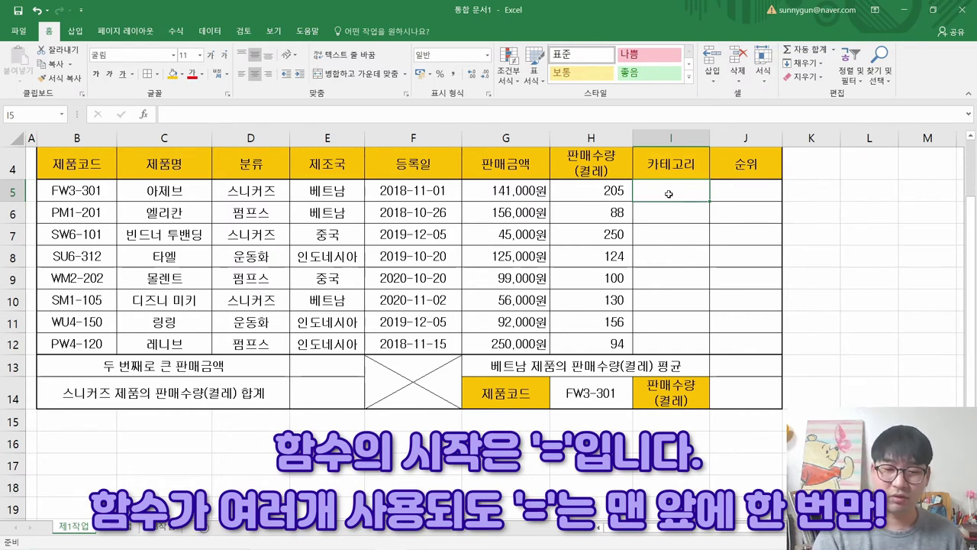
pyautogui.write('=')
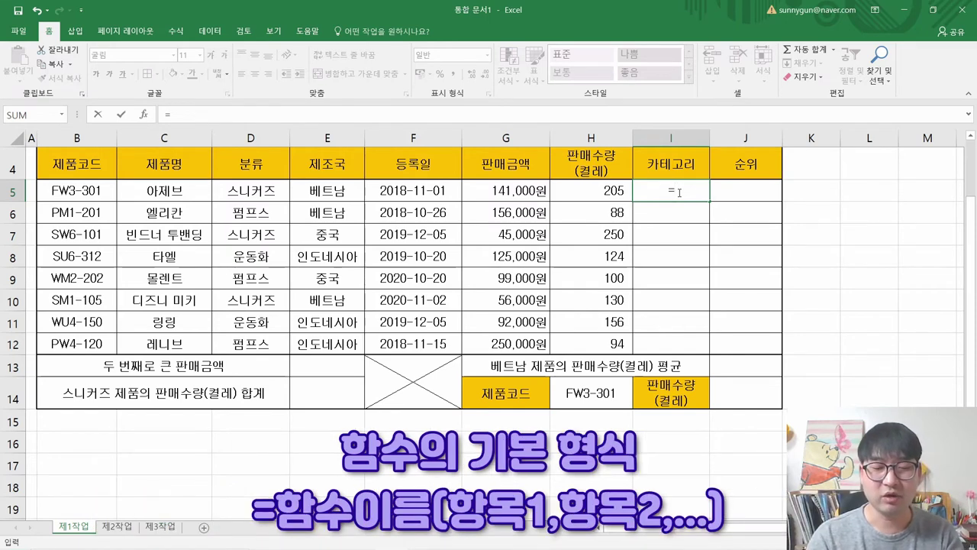
pyautogui.write('i')
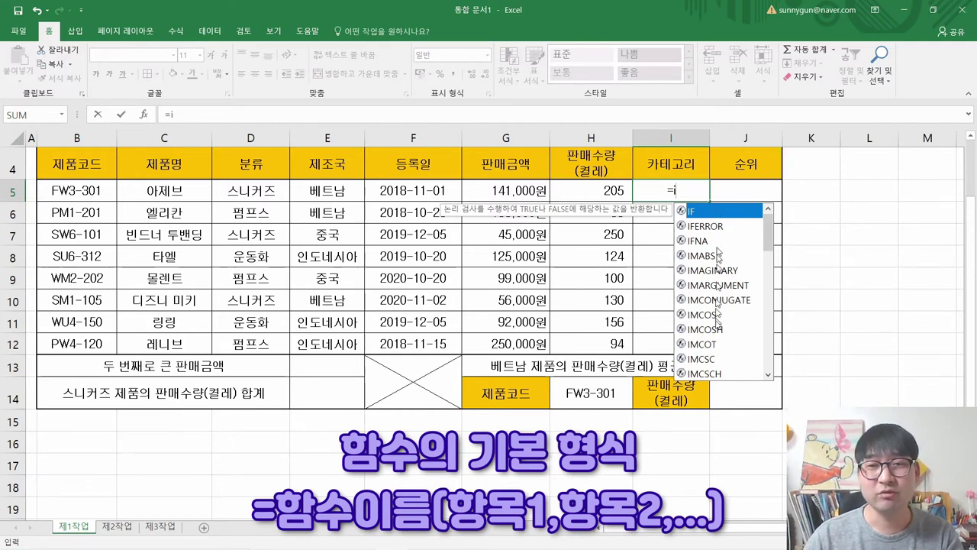
pyautogui.press('Down')
pyautogui.press('Down')
pyautogui.press('Down')
pyautogui.press('Down')
pyautogui.press('Down')
pyautogui.press('Down')
pyautogui.press('Down')
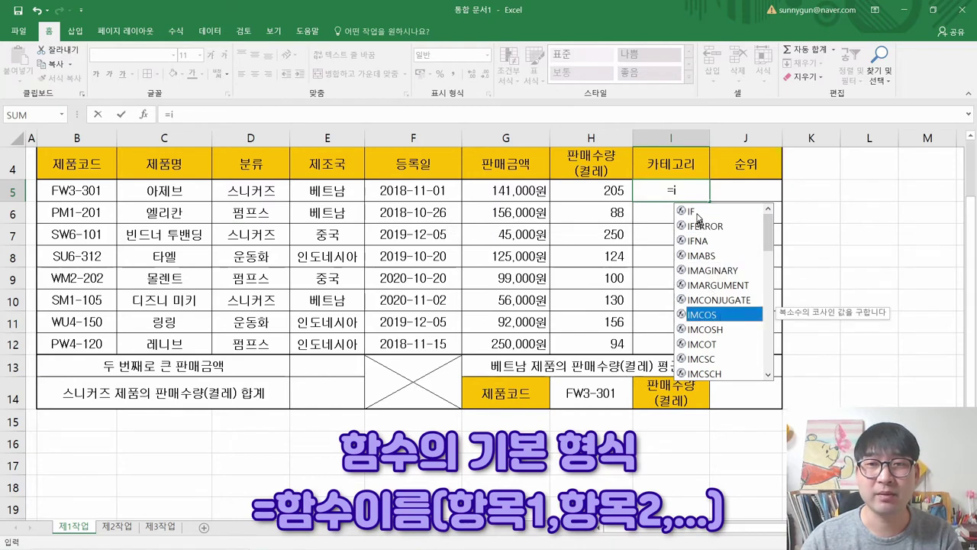
pyautogui.click(696, 216)
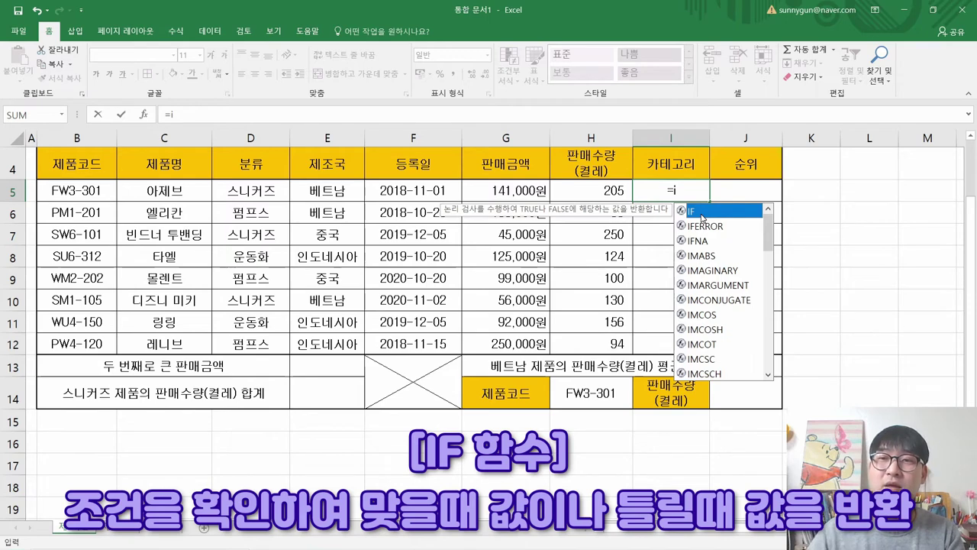
pyautogui.doubleClick(702, 218)
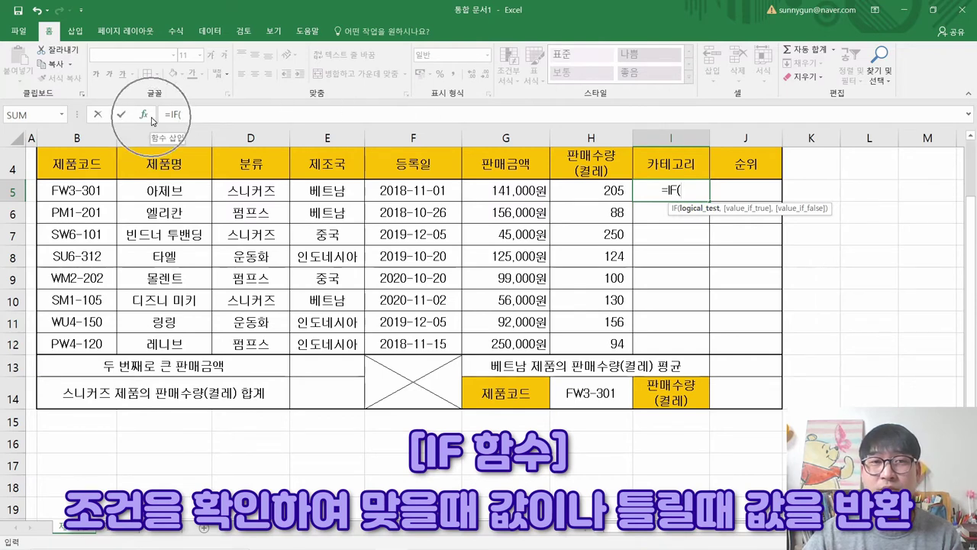
# Step: Open the function arguments dialog for I5's IF formula, move it off the cell and read the Logical_test description
pyautogui.click(143, 114)
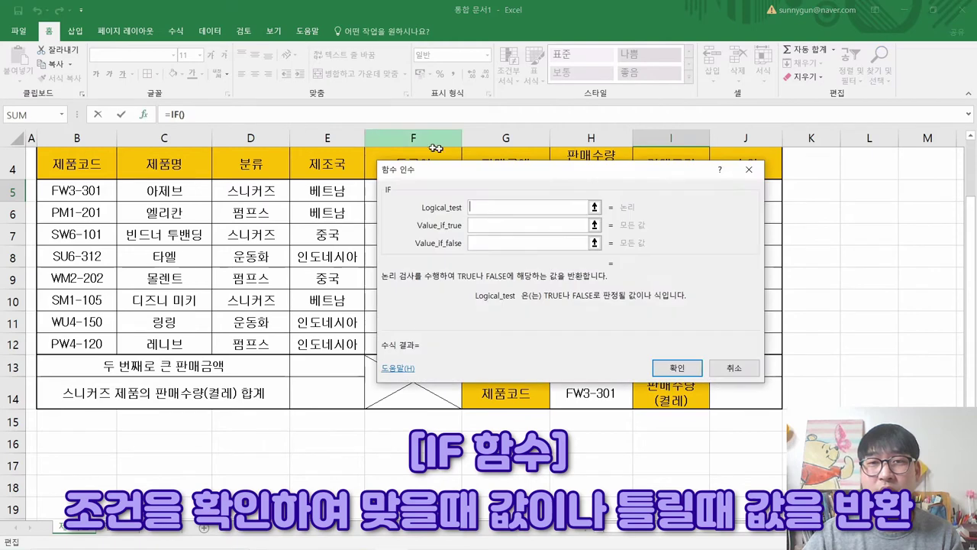
pyautogui.moveTo(552, 178); pyautogui.dragTo(408, 188)
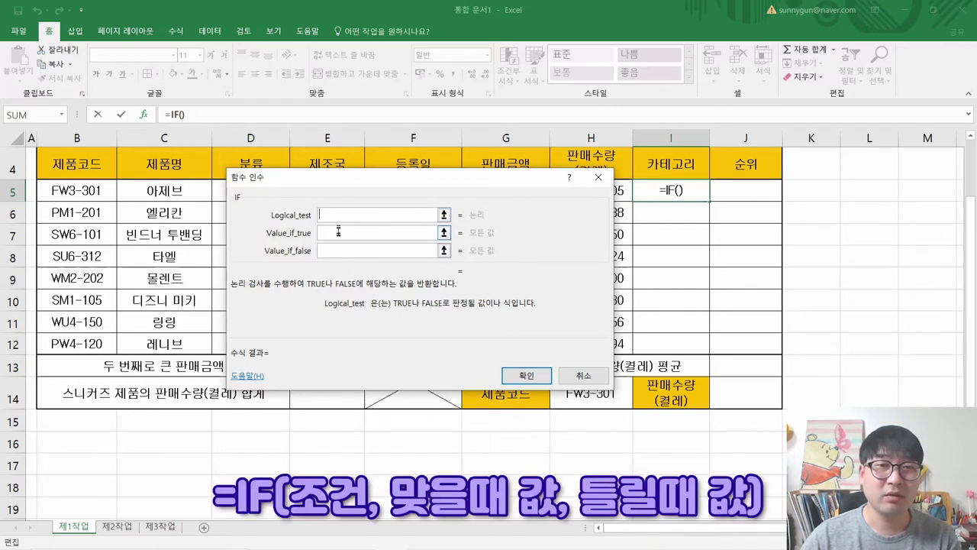
pyautogui.click(343, 315)
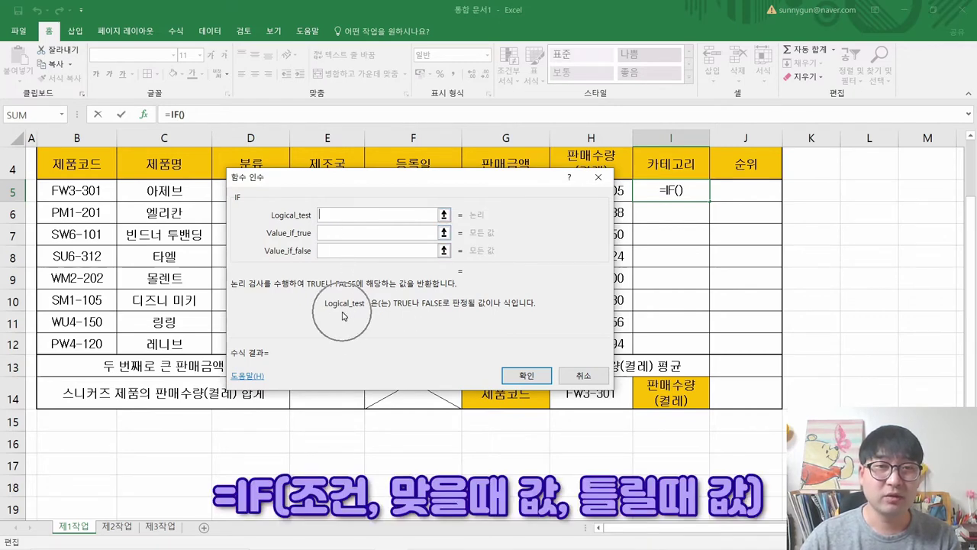
pyautogui.click(398, 311)
pyautogui.click(428, 309)
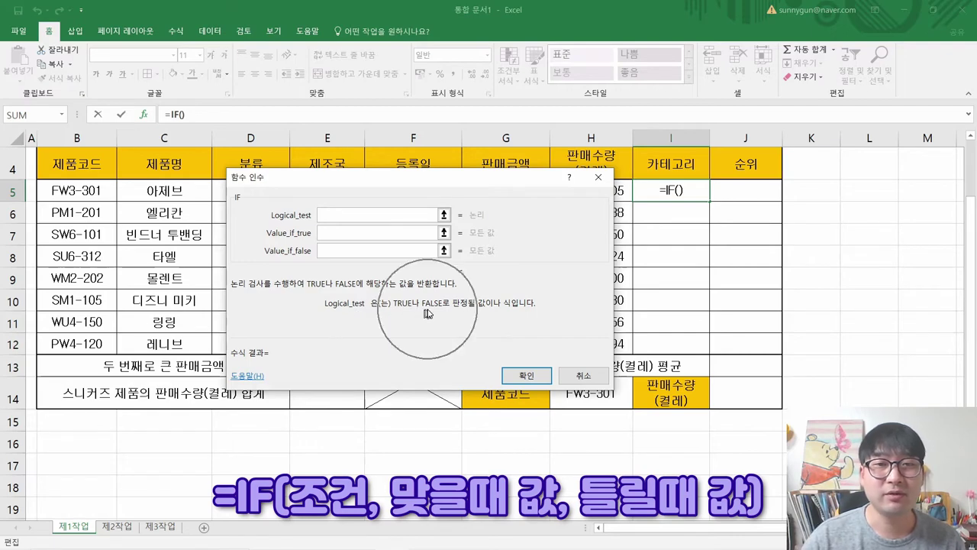
pyautogui.click(476, 309)
pyautogui.click(509, 307)
# Step: Fill in the IF arguments with the example test 1+1=2, returning "ok" when true and "no" when false
pyautogui.write('1+1')
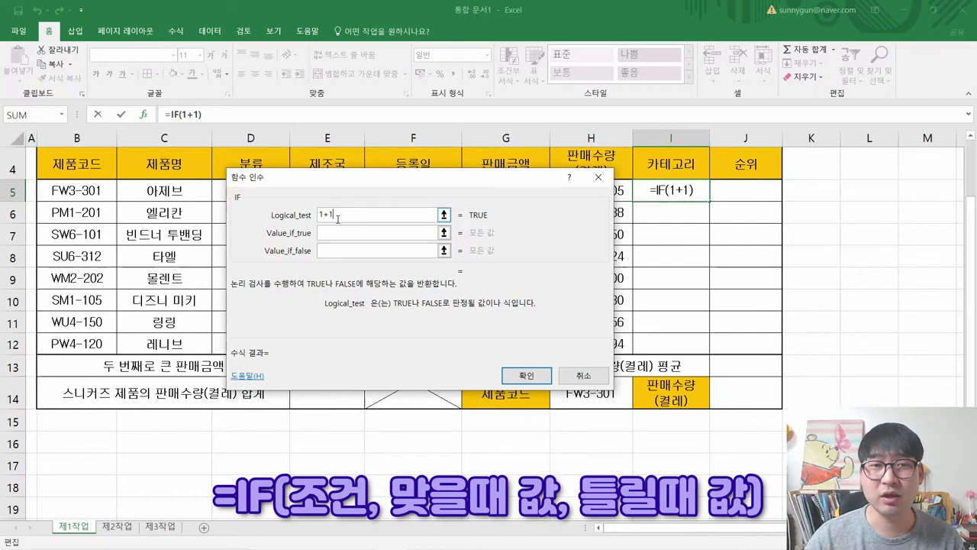
pyautogui.write('=2')
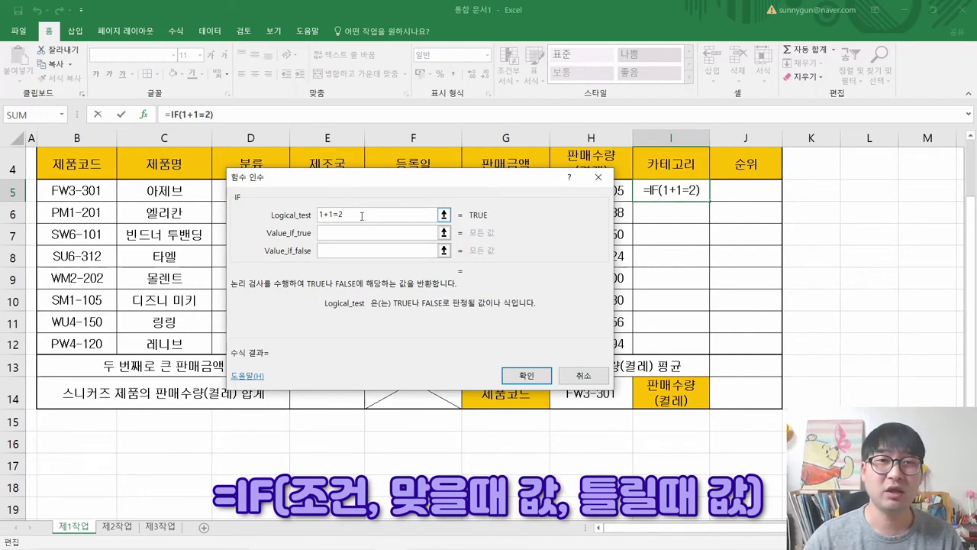
pyautogui.click(356, 234)
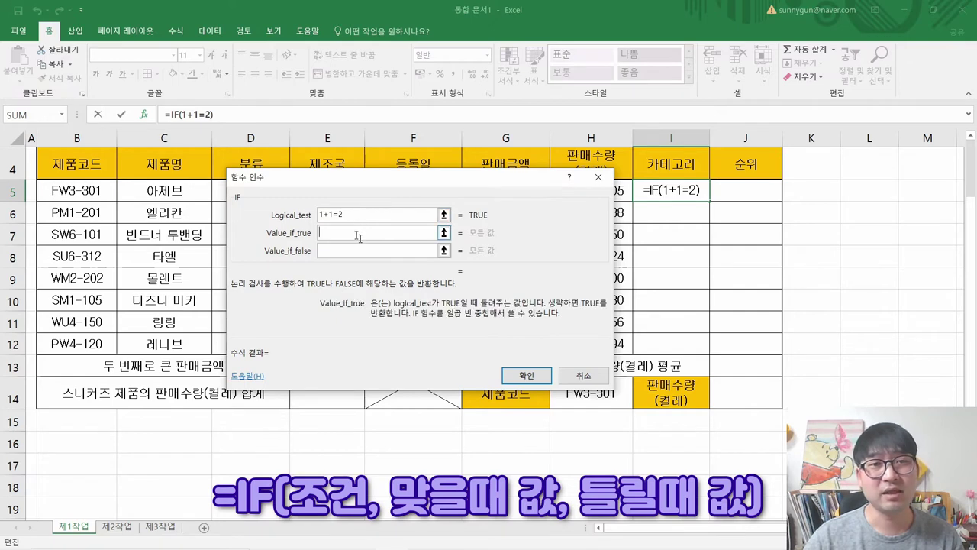
pyautogui.write('o')
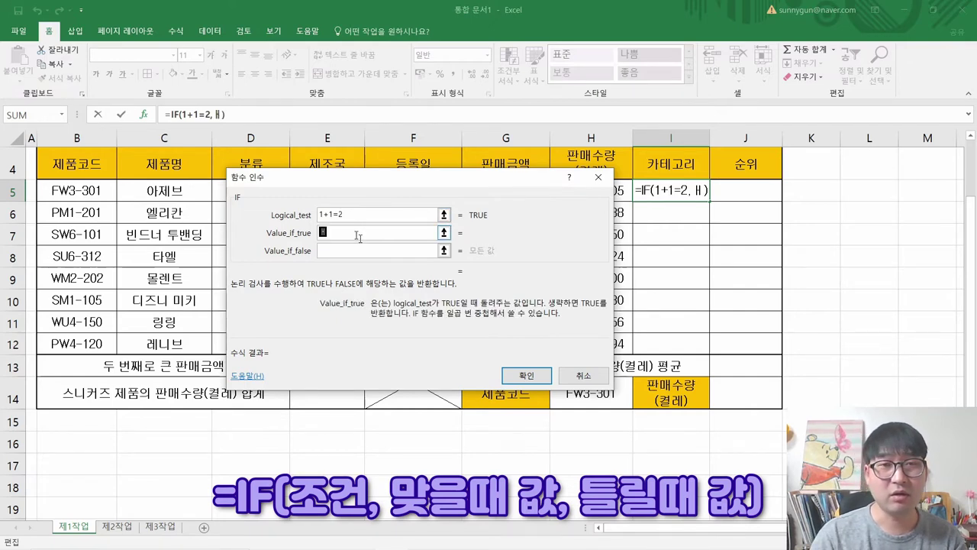
pyautogui.write('k')
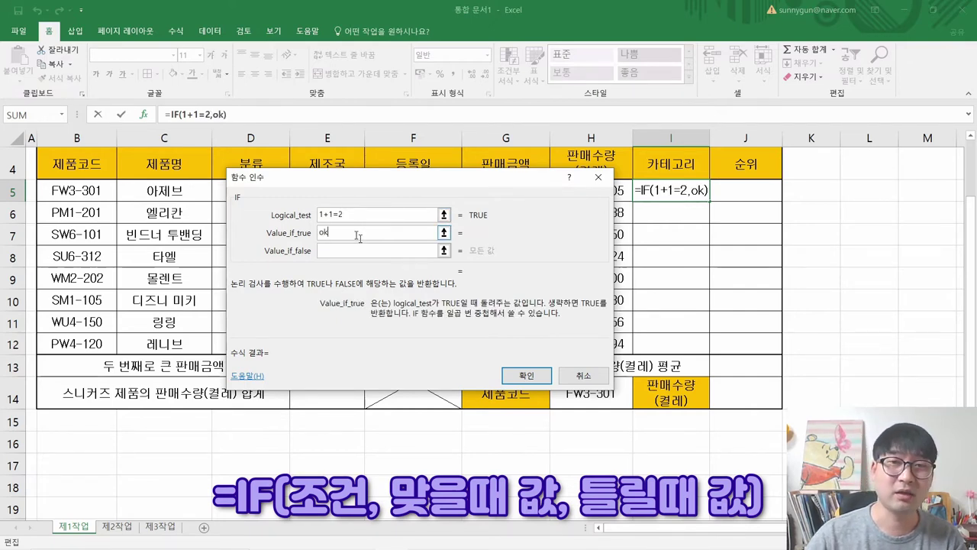
pyautogui.click(352, 250)
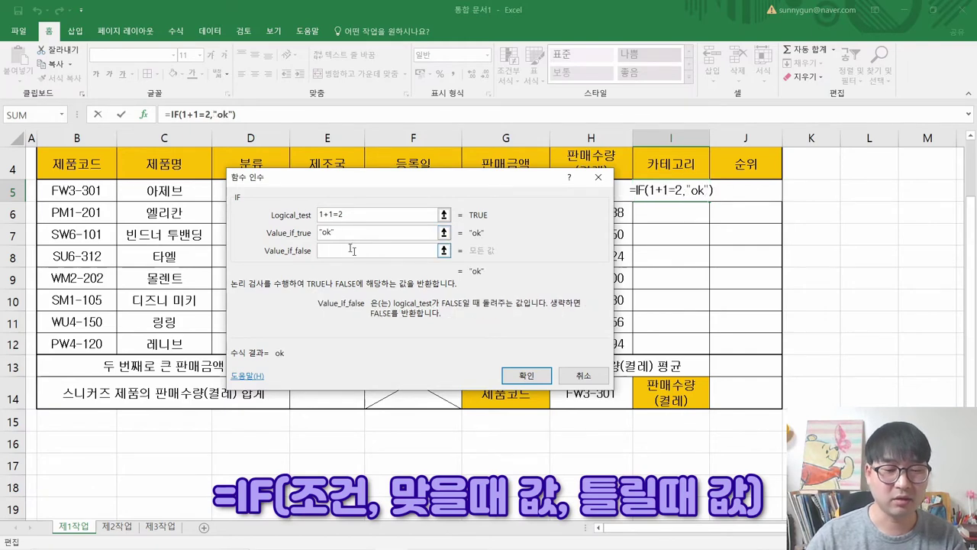
pyautogui.write('no')
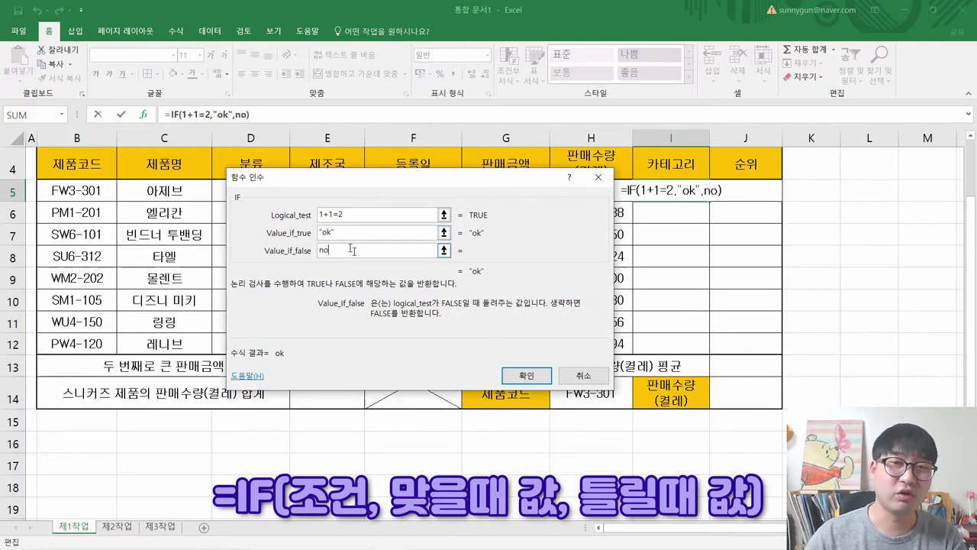
pyautogui.click(379, 232)
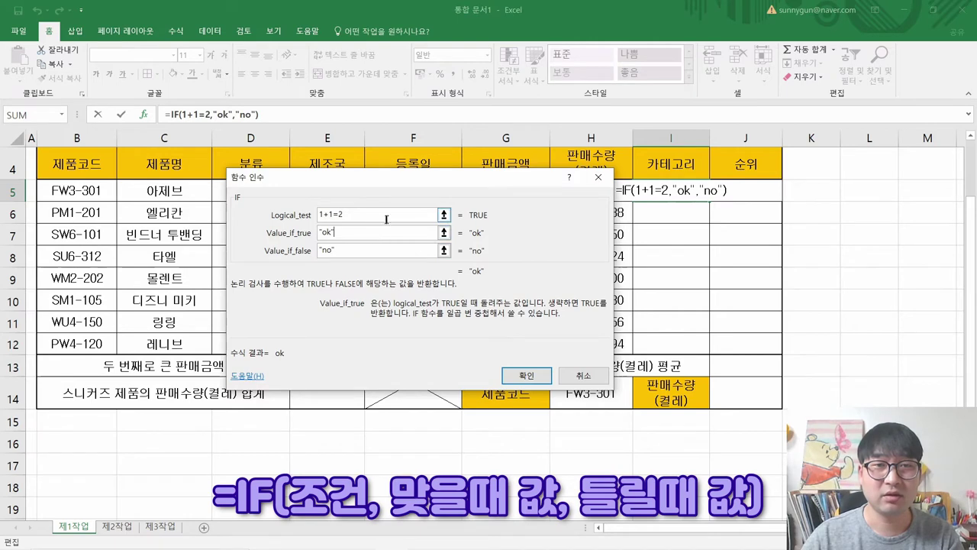
# Step: Examine how the example's Logical_test outcome determines whether Value_if_true or Value_if_false is returned
pyautogui.click(385, 216)
pyautogui.click(350, 214)
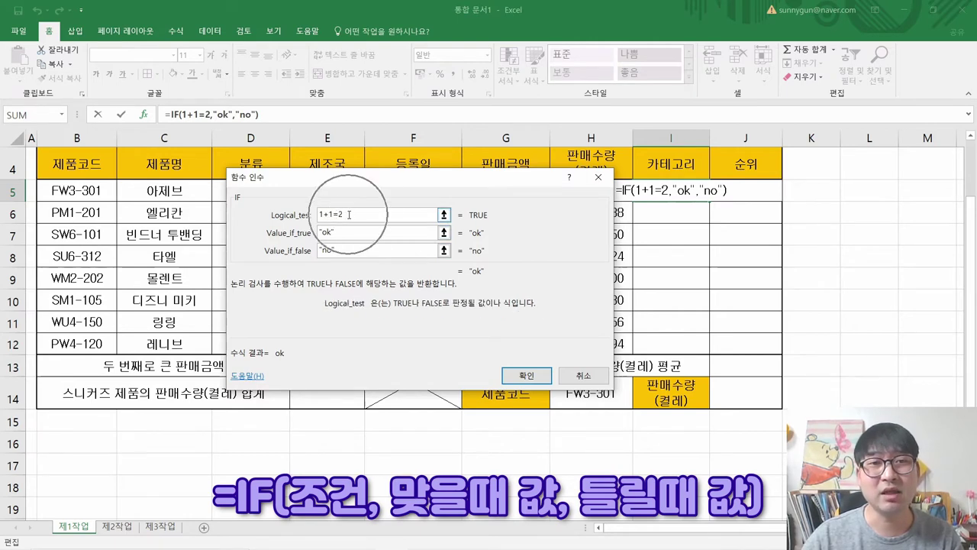
pyautogui.click(476, 215)
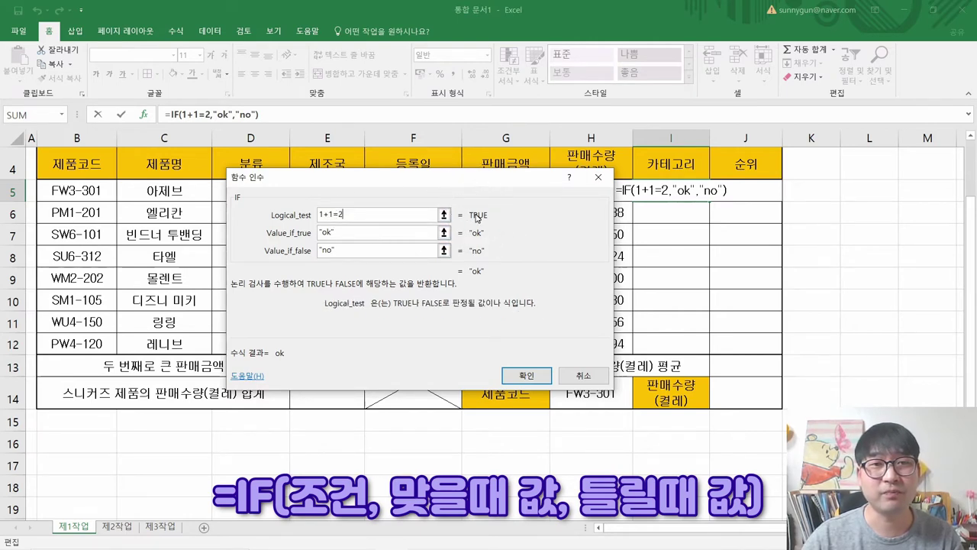
pyautogui.click(324, 233)
pyautogui.click(284, 236)
pyautogui.click(284, 236)
pyautogui.click(298, 233)
pyautogui.click(302, 236)
pyautogui.click(300, 236)
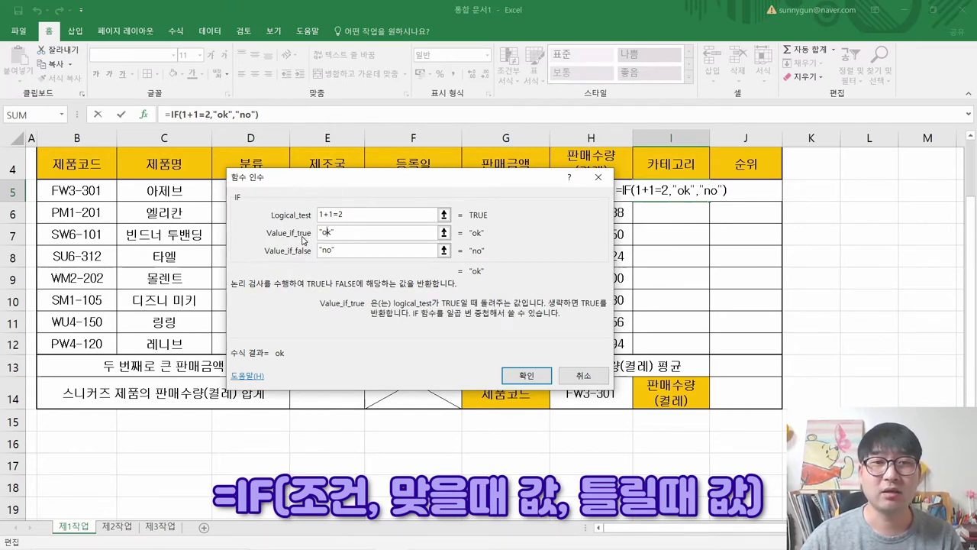
pyautogui.click(311, 238)
pyautogui.click(293, 256)
pyautogui.click(297, 258)
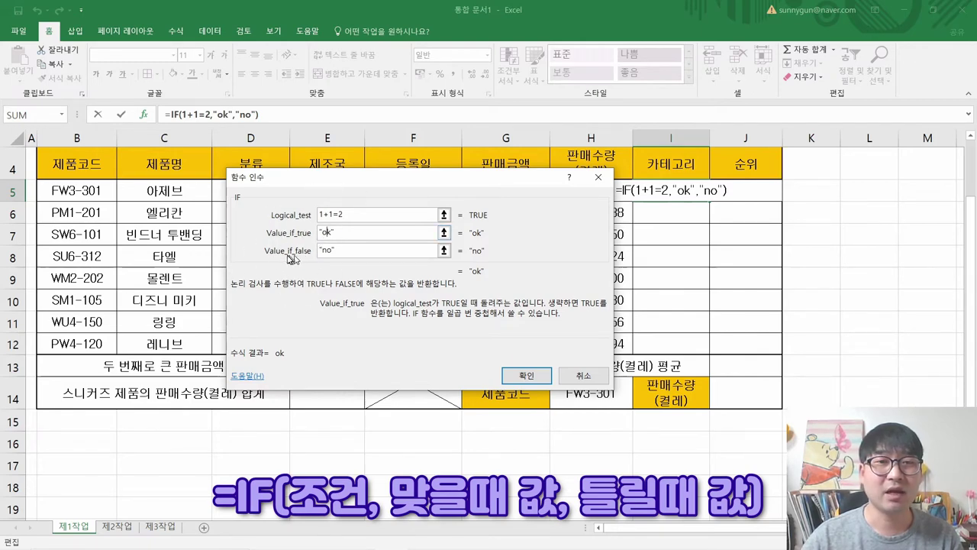
# Step: Review the roles of Logical_test, Value_if_true and Value_if_false in I5's example IF formula
pyautogui.click(332, 258)
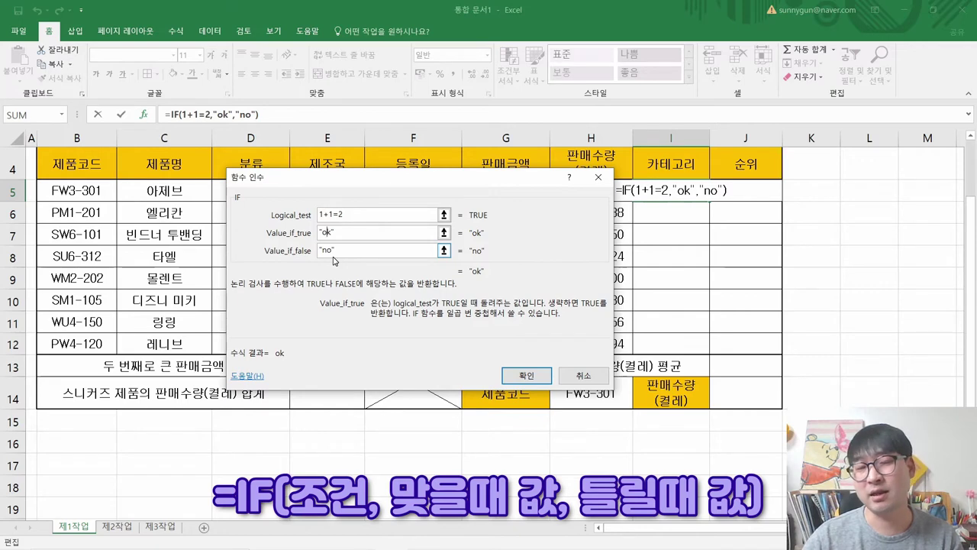
pyautogui.click(341, 213)
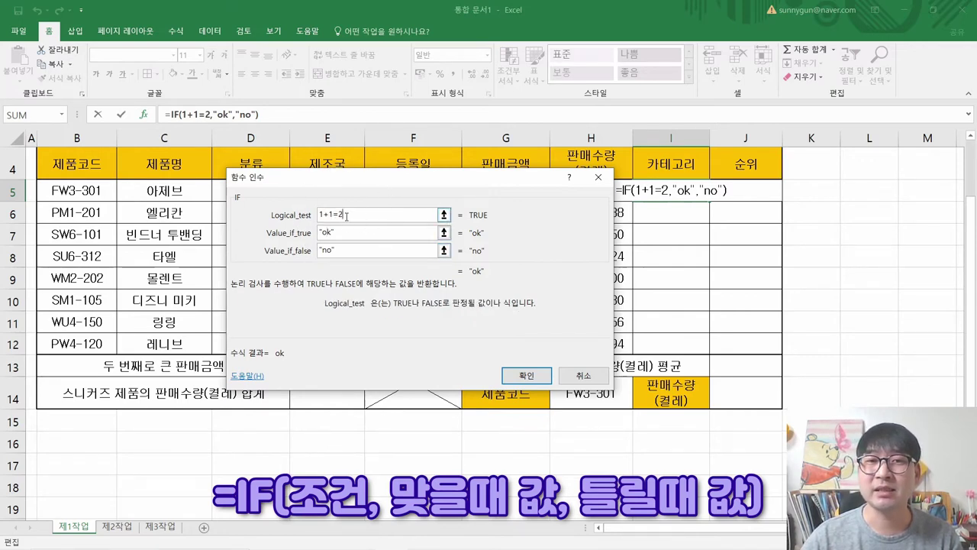
pyautogui.click(346, 216)
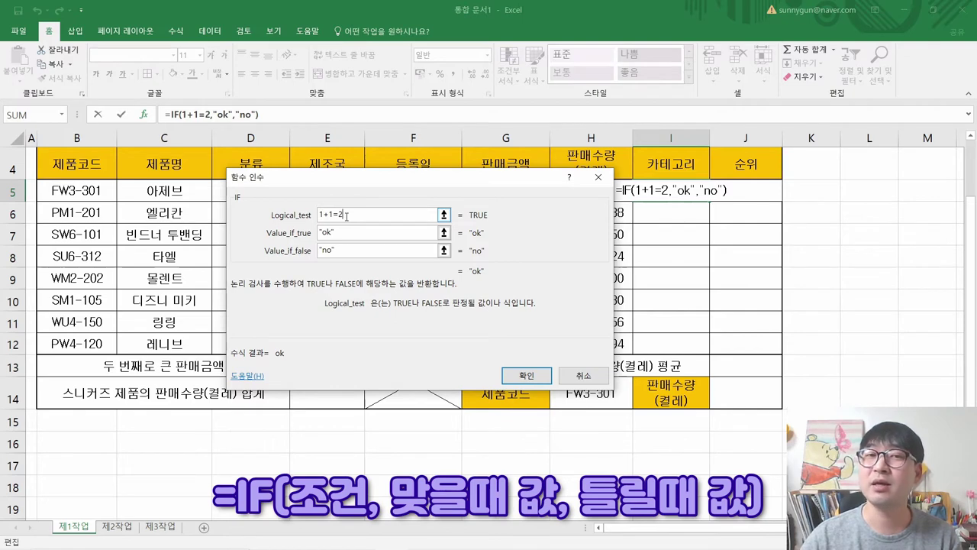
pyautogui.click(346, 234)
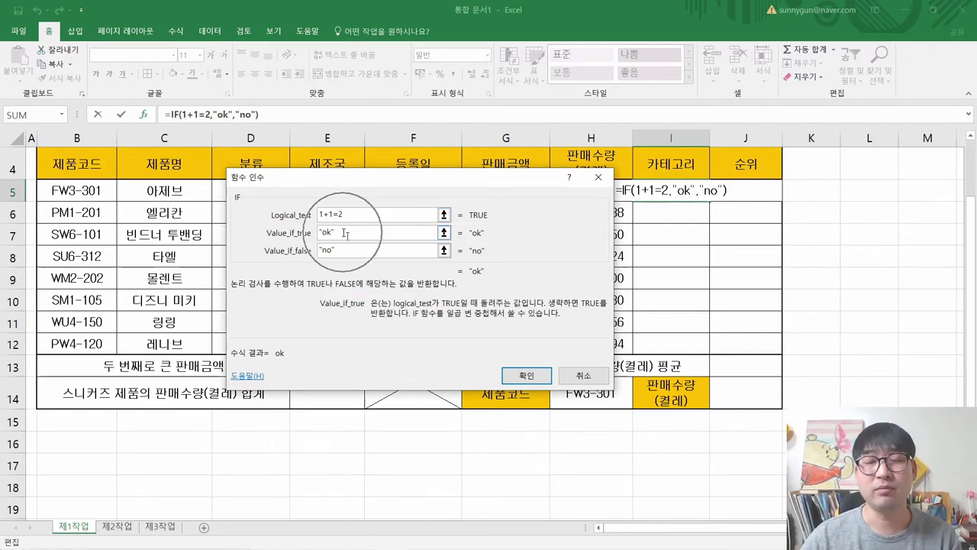
pyautogui.click(341, 252)
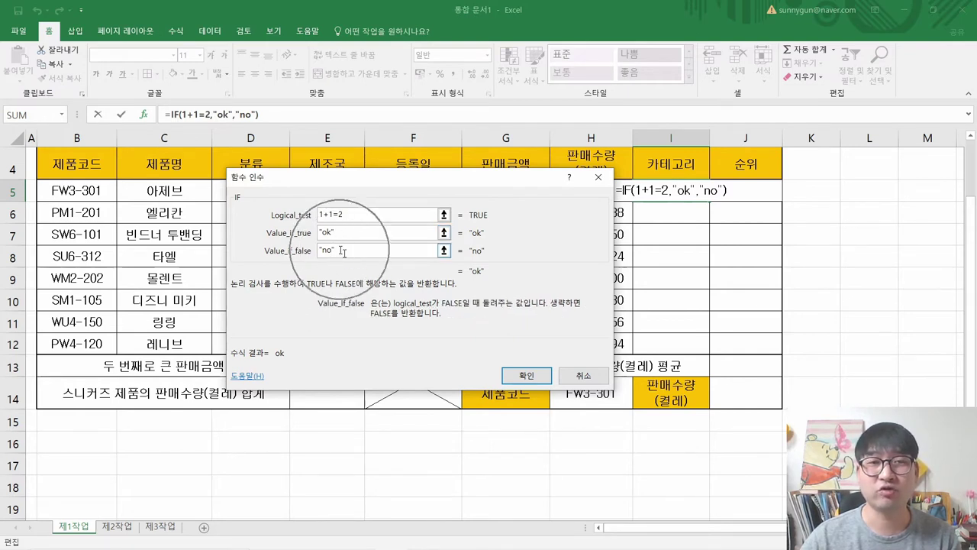
# Step: Change the example IF formula's Logical_test to the false condition 1+1=3
pyautogui.click(359, 214)
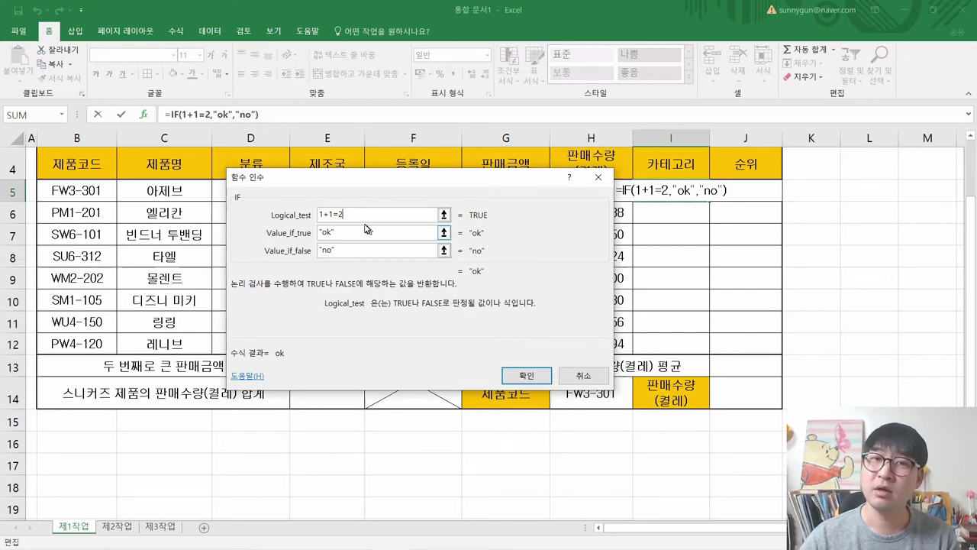
pyautogui.press('BackSpace')
pyautogui.write('36')
pyautogui.press('BackSpace')
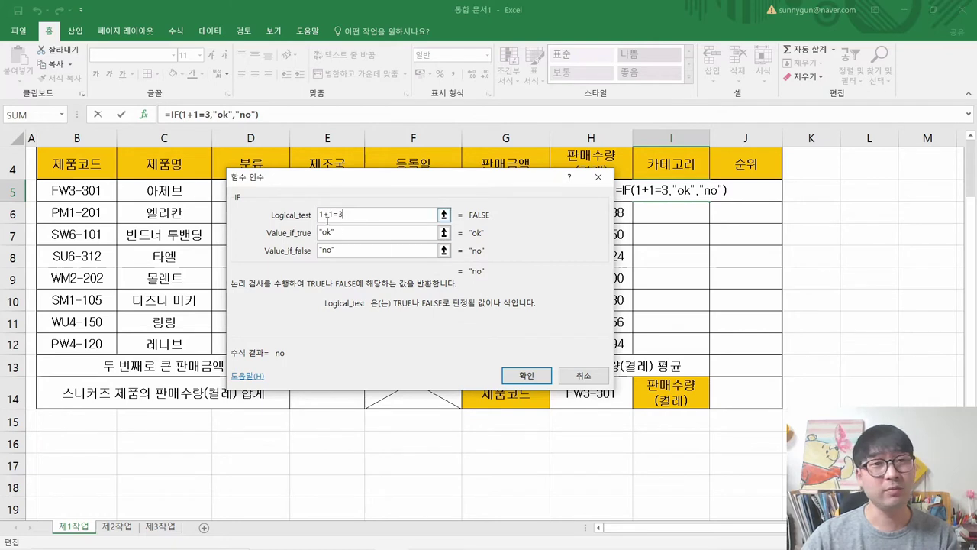
# Step: Clear the Logical_test, Value_if_true and Value_if_false entries of the example IF formula
pyautogui.moveTo(354, 215); pyautogui.dragTo(310, 251)
pyautogui.press('BackSpace')
pyautogui.press('BackSpace')
pyautogui.press('BackSpace')
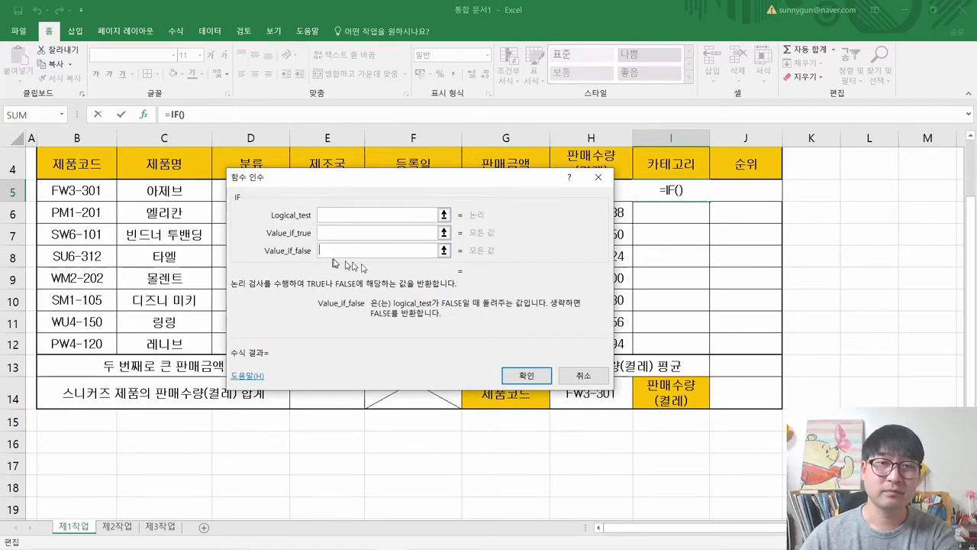
# Step: Check the 카테고리 condition for the letter M in the exam PDF and match it to the IF arguments in Excel
pyautogui.hotkey('alt', 'Tab')
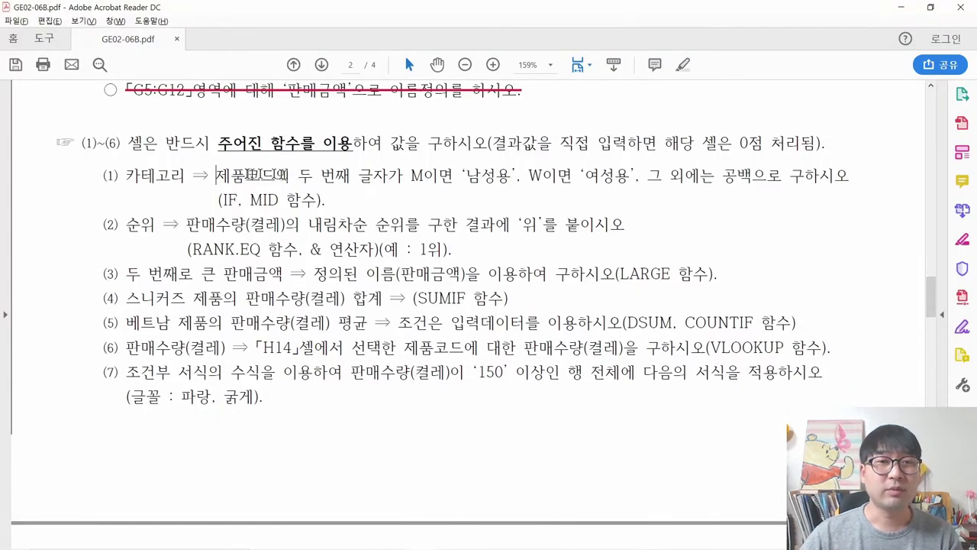
pyautogui.moveTo(411, 175); pyautogui.dragTo(497, 180)
pyautogui.hotkey('alt', 'Tab')
pyautogui.click(339, 215)
pyautogui.click(339, 215)
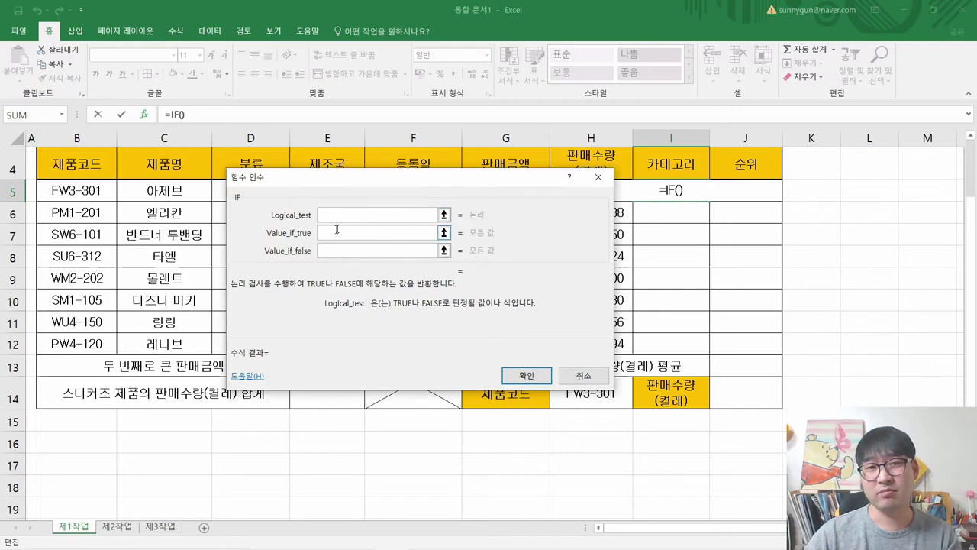
pyautogui.click(335, 233)
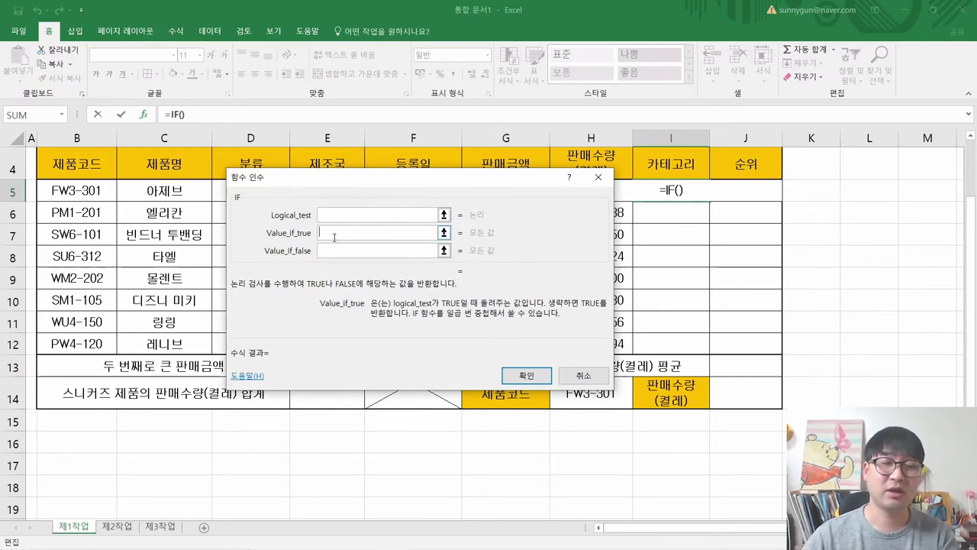
pyautogui.click(329, 249)
# Step: Switch to the exam PDF and read the 카테고리 rules for W, other letters and the second character of 제품코드
pyautogui.hotkey('alt', 'Tab')
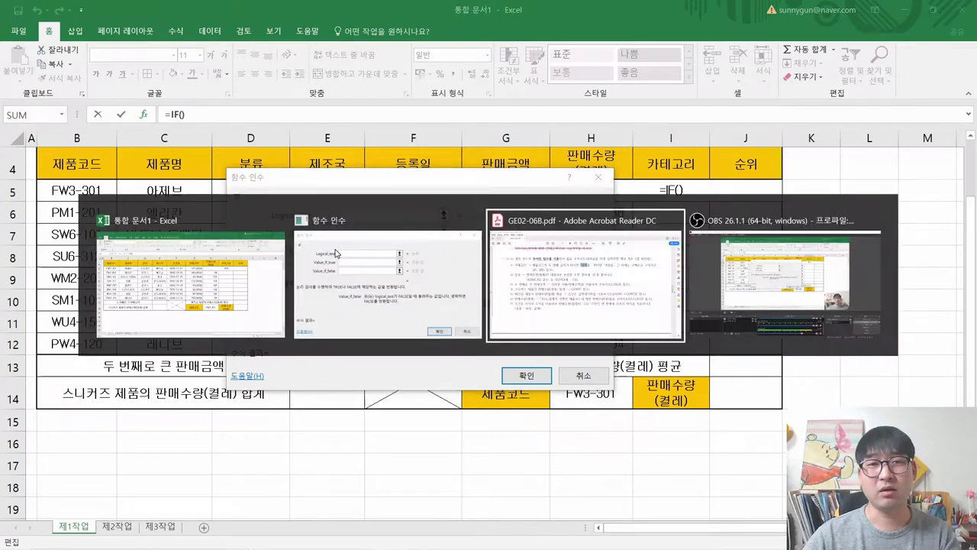
pyautogui.moveTo(522, 176); pyautogui.dragTo(780, 177)
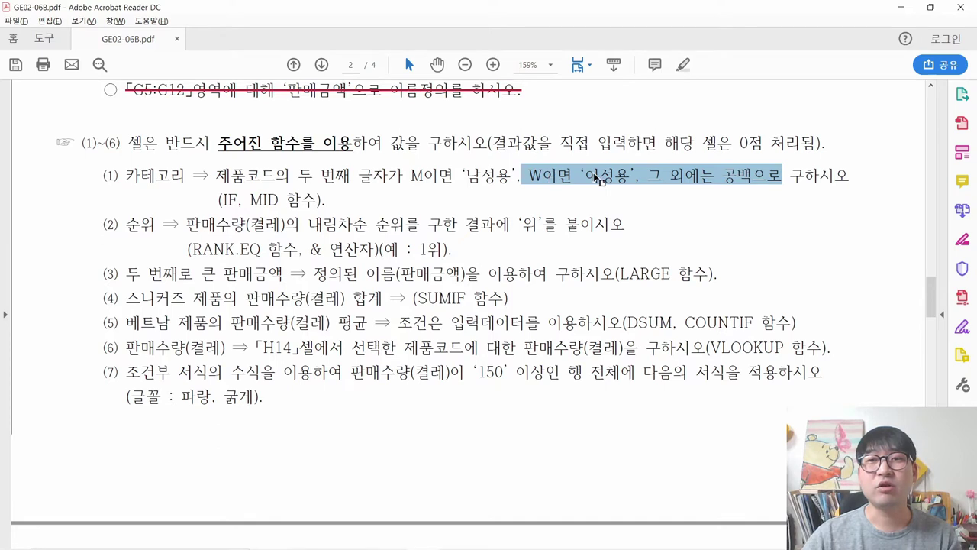
pyautogui.moveTo(596, 177)
pyautogui.mouseDown()
pyautogui.moveTo(556, 173)
pyautogui.moveTo(589, 174)
pyautogui.moveTo(561, 177)
pyautogui.moveTo(571, 166)
pyautogui.moveTo(586, 182)
pyautogui.mouseUp()
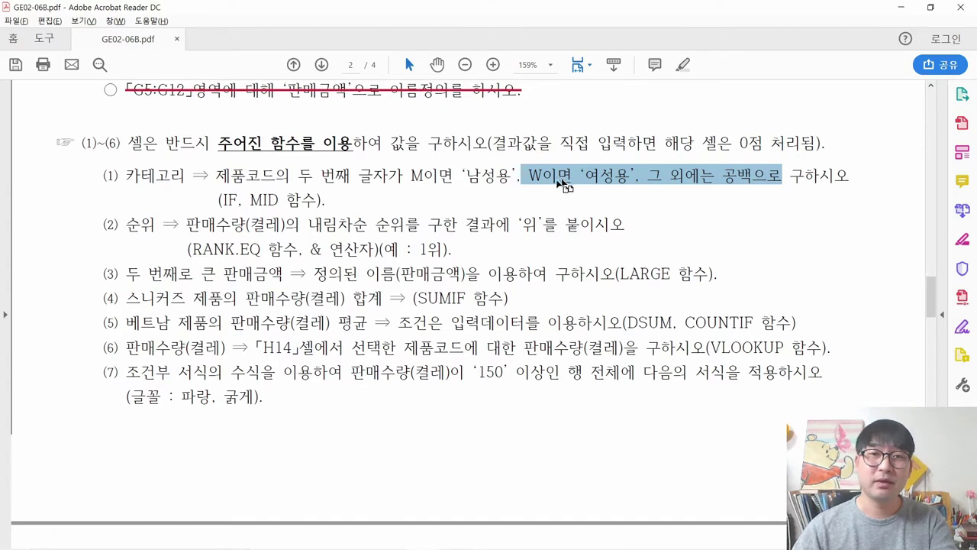
pyautogui.moveTo(217, 177); pyautogui.dragTo(366, 183)
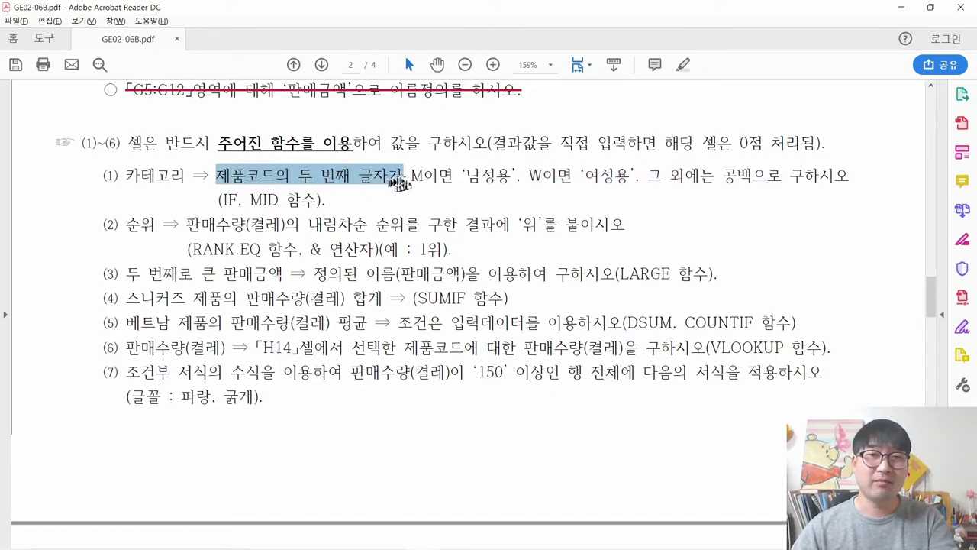
pyautogui.click(399, 181)
pyautogui.moveTo(454, 176); pyautogui.dragTo(217, 176)
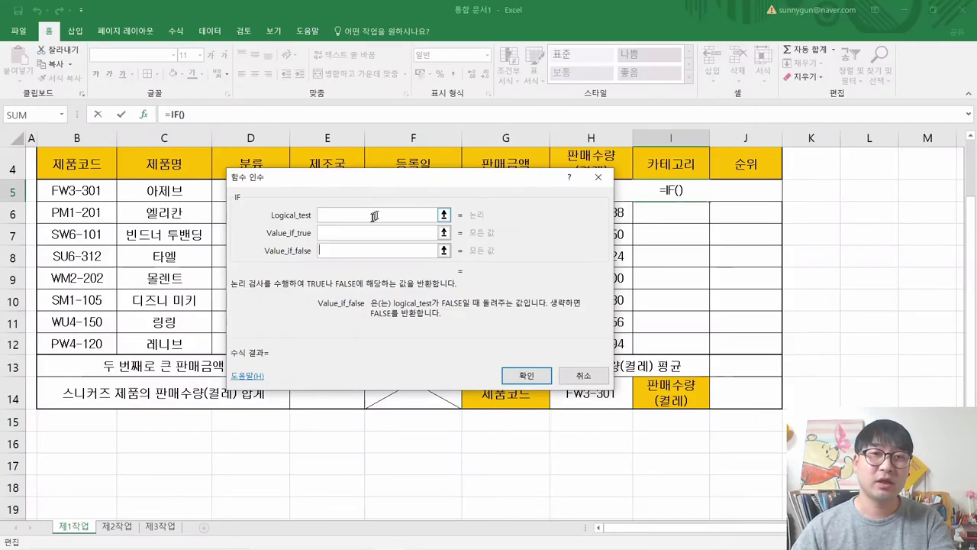
# Step: Compare the IF arguments with the PDF's 남성용 and 여성용 outcomes, and cancel the empty IF formula in I5
pyautogui.click(369, 217)
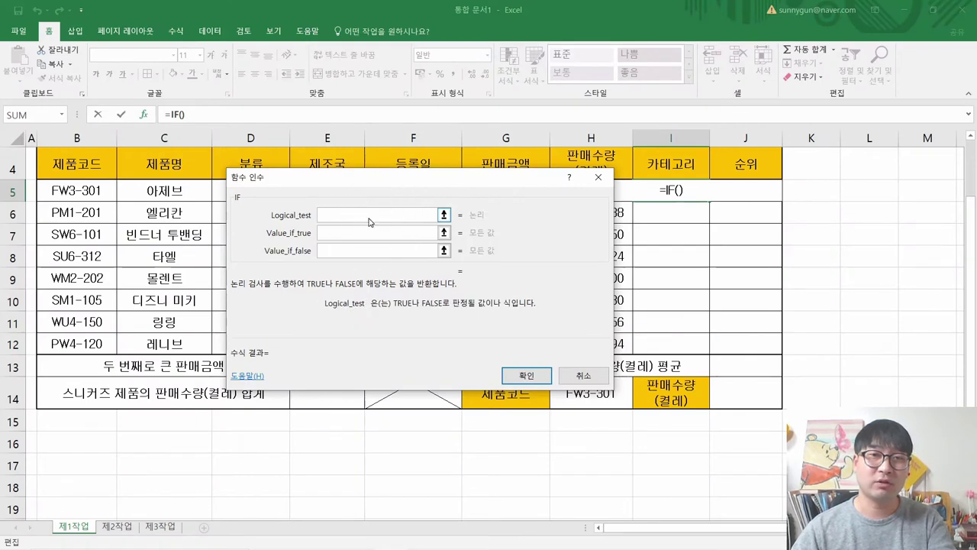
pyautogui.click(370, 219)
pyautogui.click(323, 232)
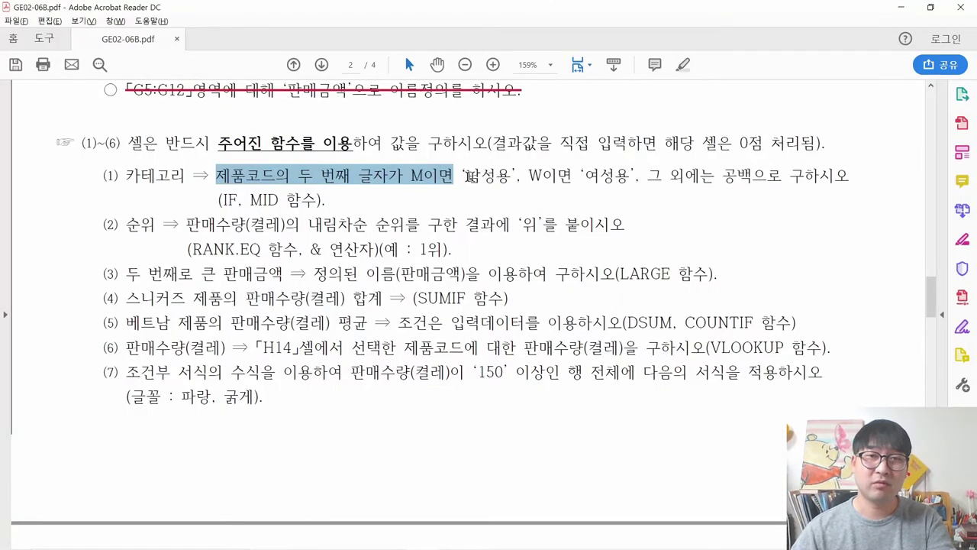
pyautogui.moveTo(466, 176); pyautogui.dragTo(618, 175)
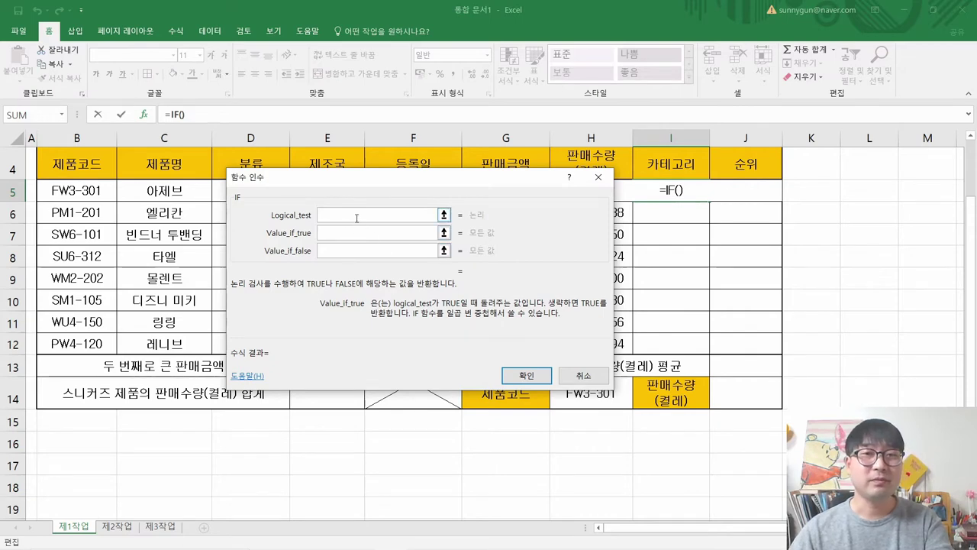
pyautogui.press('Escape')
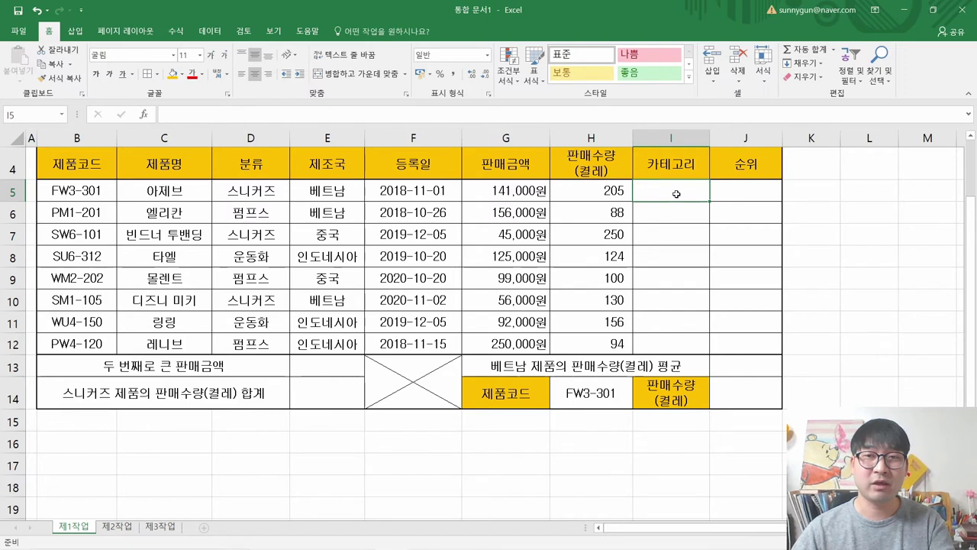
# Step: Switch to the exam PDF and read the second-character requirement for 제품코드 and the functions specified for 카테고리
pyautogui.hotkey('alt', 'Tab')
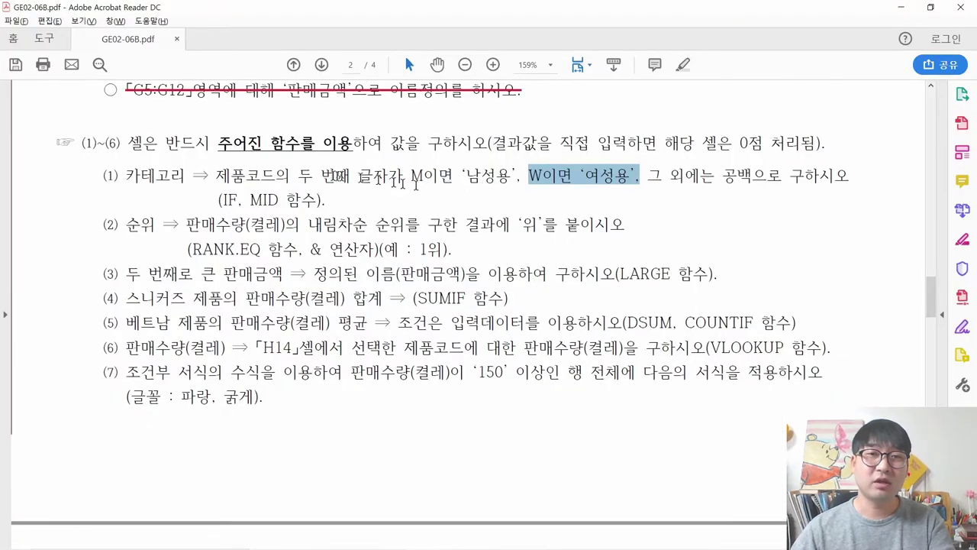
pyautogui.moveTo(216, 176); pyautogui.dragTo(406, 181)
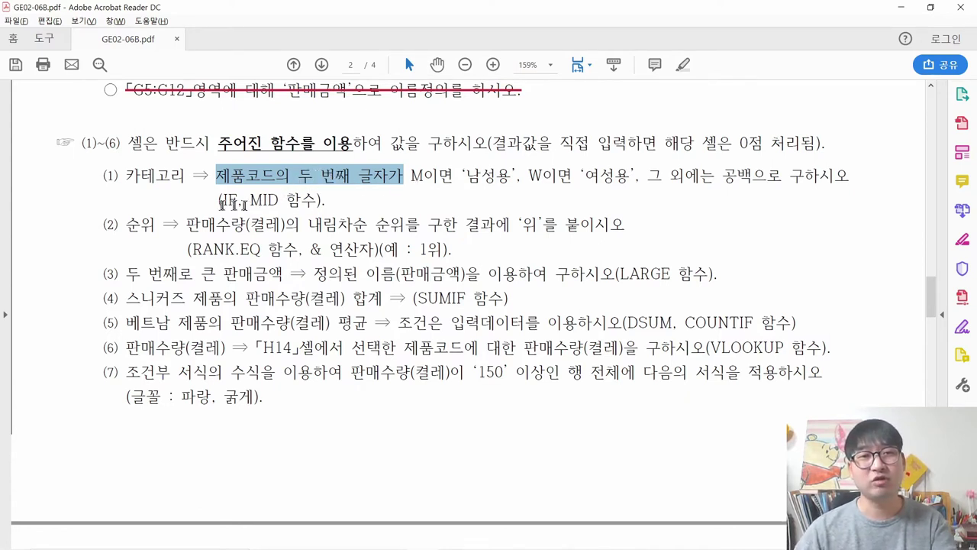
pyautogui.press('ctrl')
pyautogui.press('ctrl')
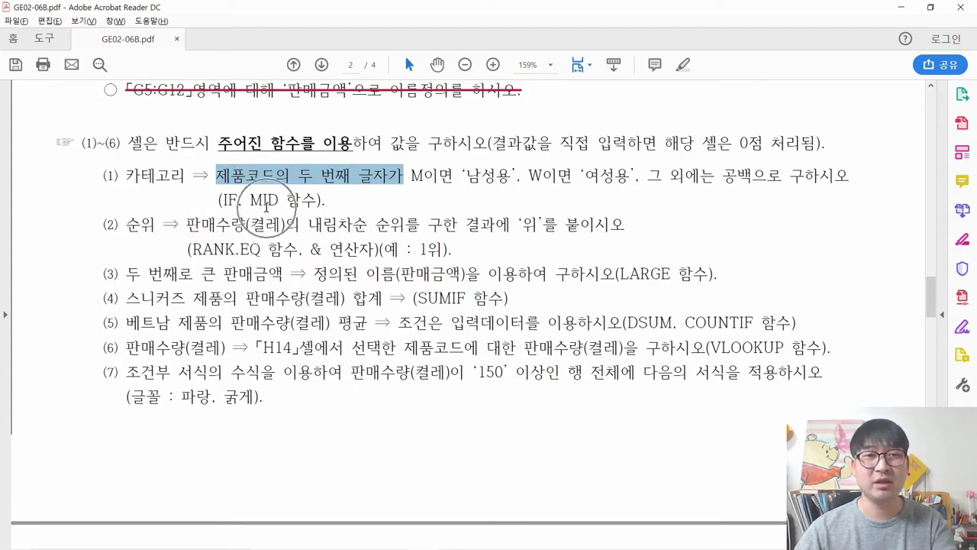
# Step: Switch to Excel and start a MID function formula in cell I5 of the 카테고리 column
pyautogui.hotkey('alt', 'Tab')
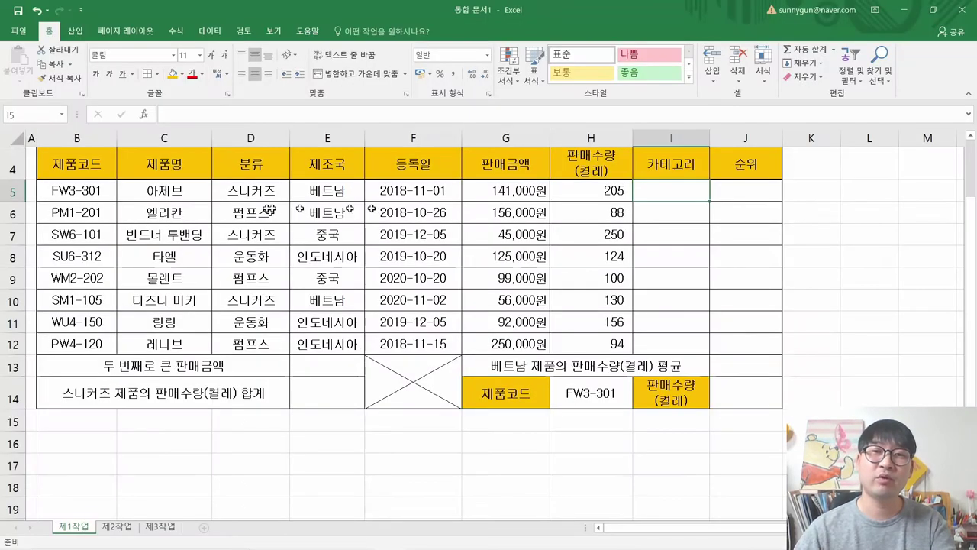
pyautogui.write('=')
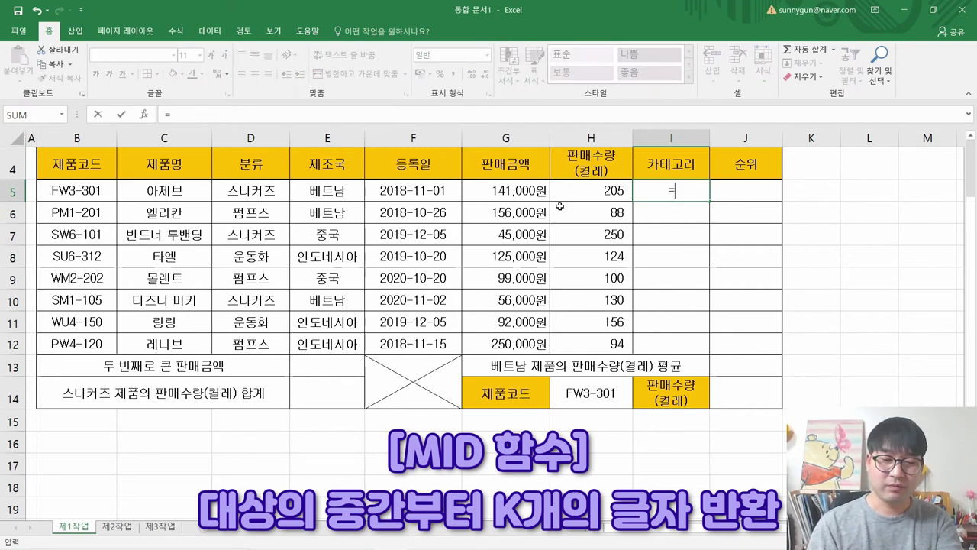
pyautogui.write('mi')
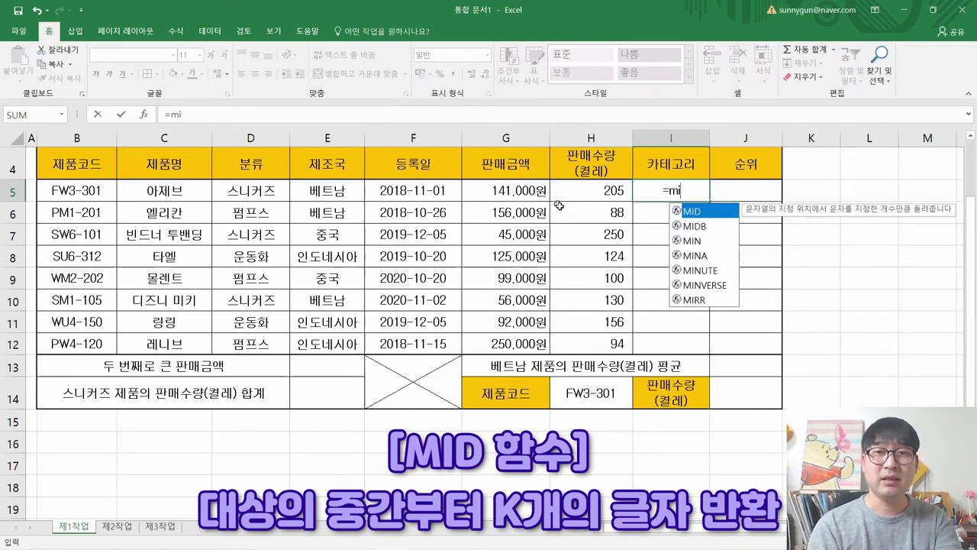
pyautogui.click(692, 240)
pyautogui.click(700, 269)
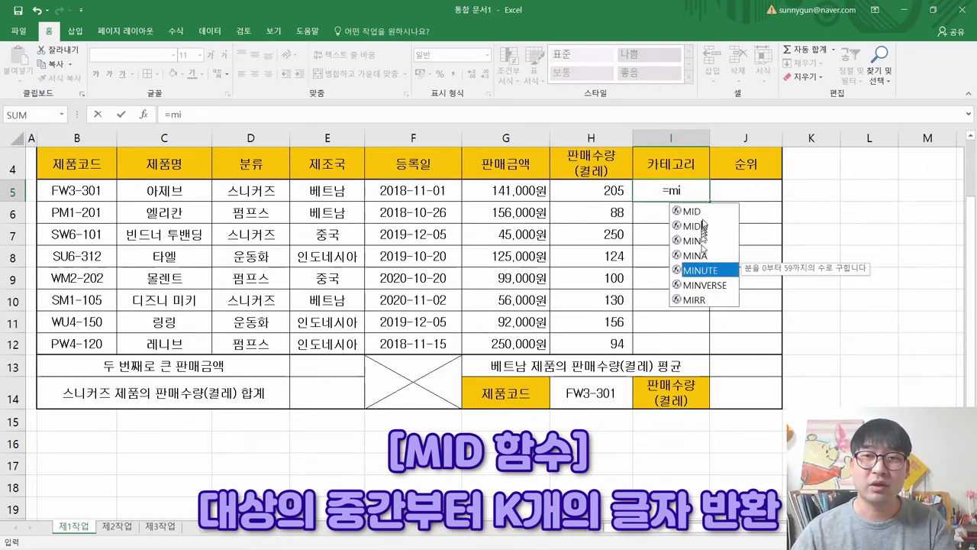
pyautogui.click(703, 214)
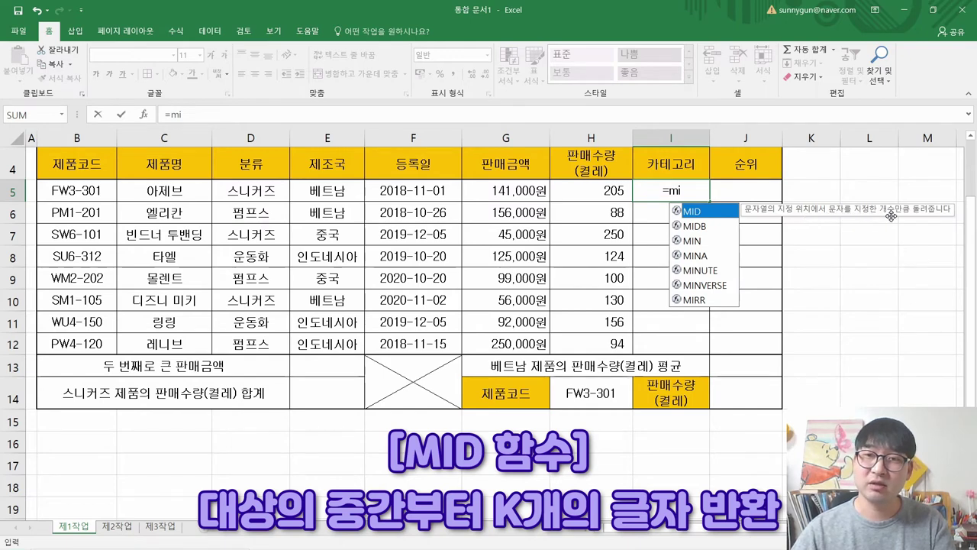
pyautogui.doubleClick(691, 212)
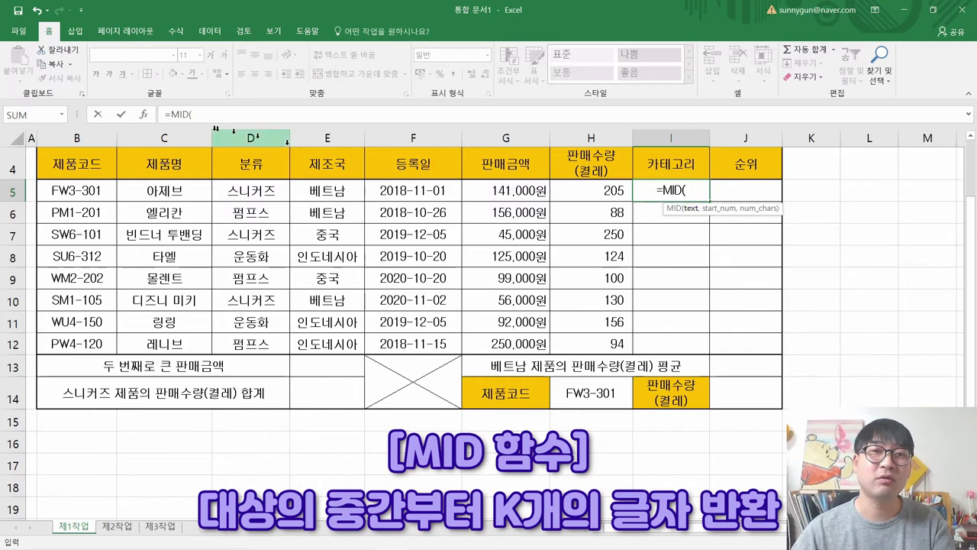
# Step: Fill in the MID function arguments in I5 with B5 as the text, start position 2 and 1 character
pyautogui.click(145, 116)
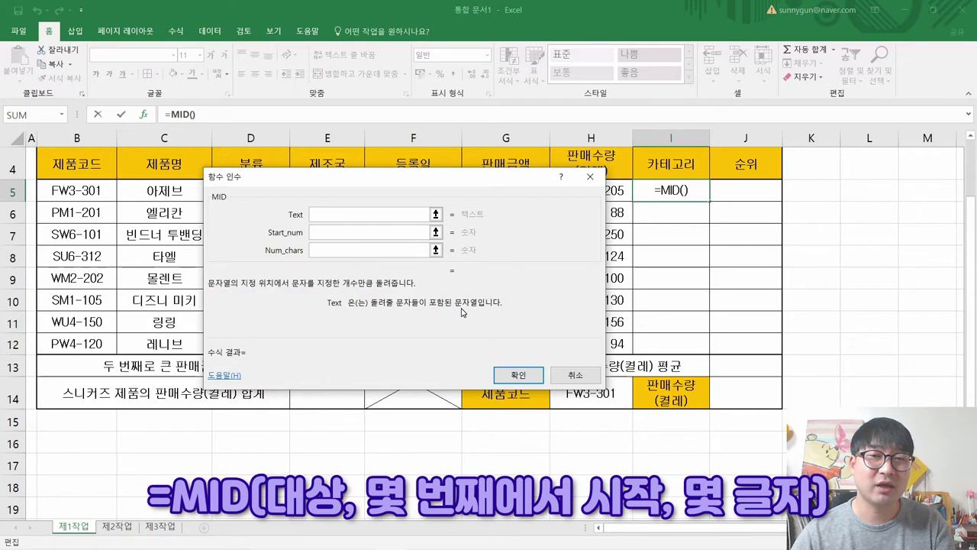
pyautogui.moveTo(447, 179); pyautogui.dragTo(564, 221)
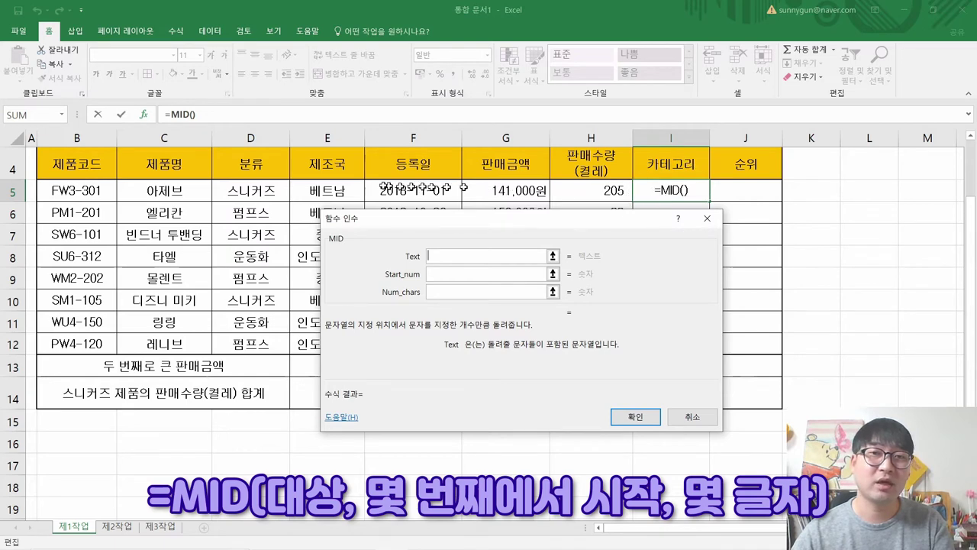
pyautogui.click(108, 191)
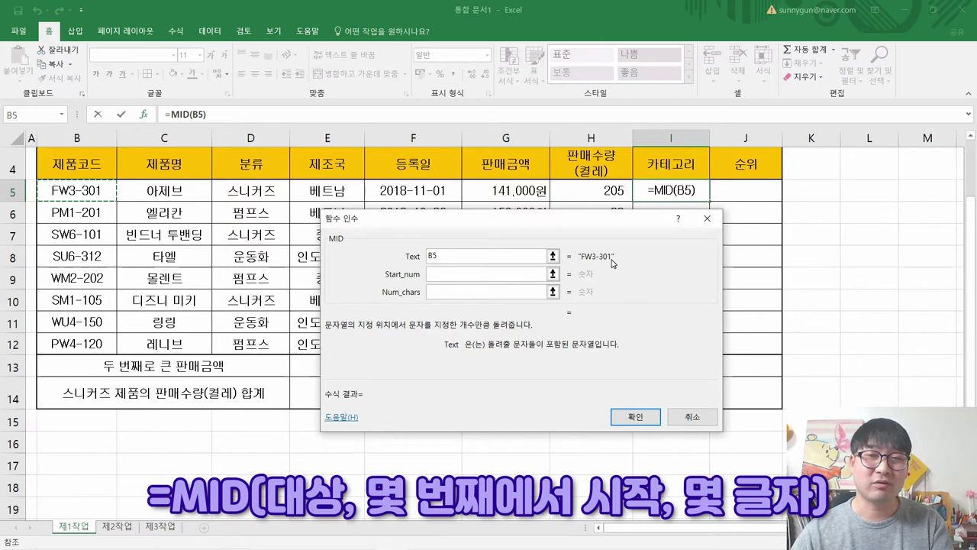
pyautogui.click(542, 273)
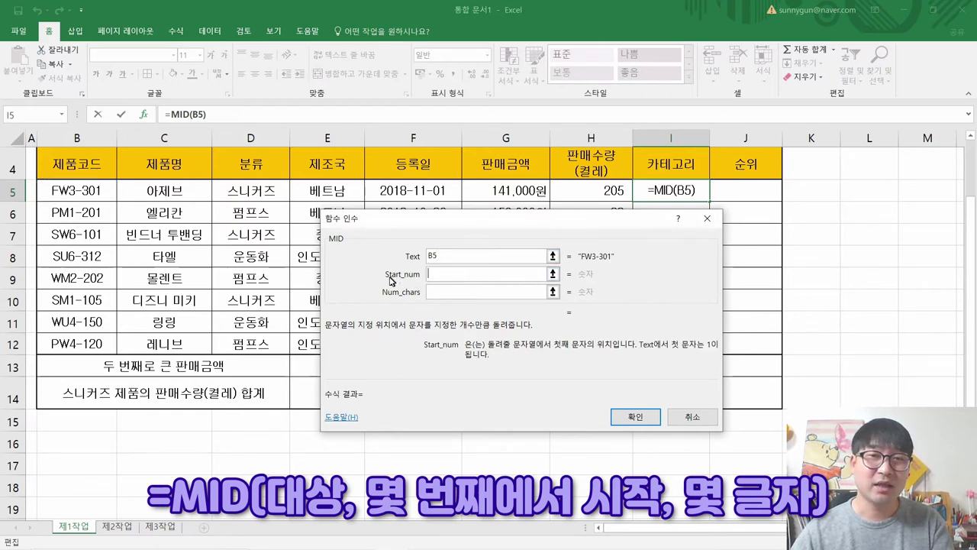
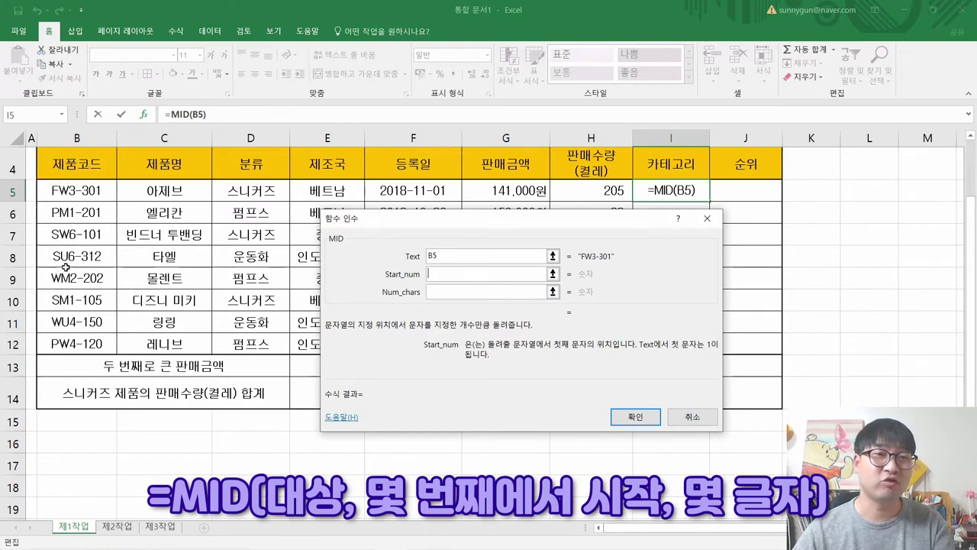
pyautogui.click(442, 275)
pyautogui.write('2')
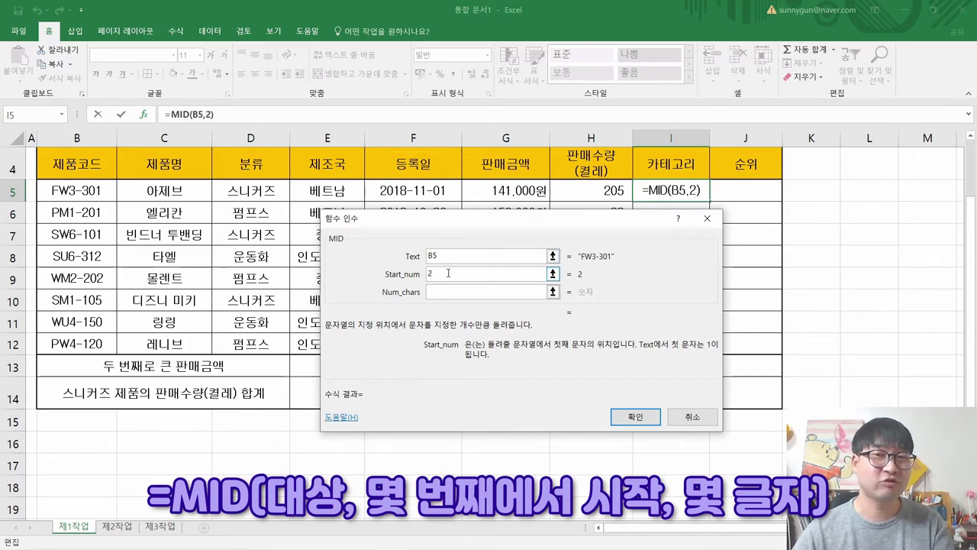
pyautogui.click(451, 291)
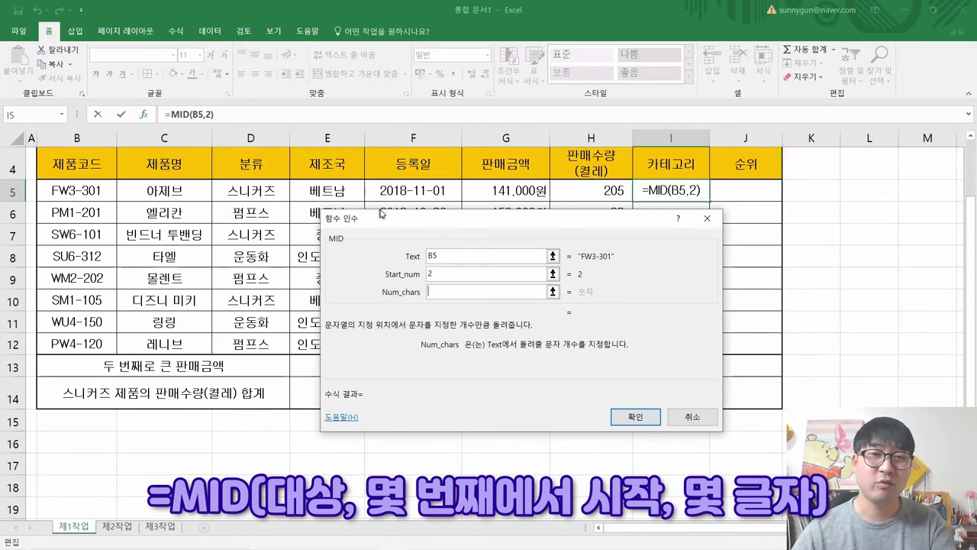
pyautogui.write('1')
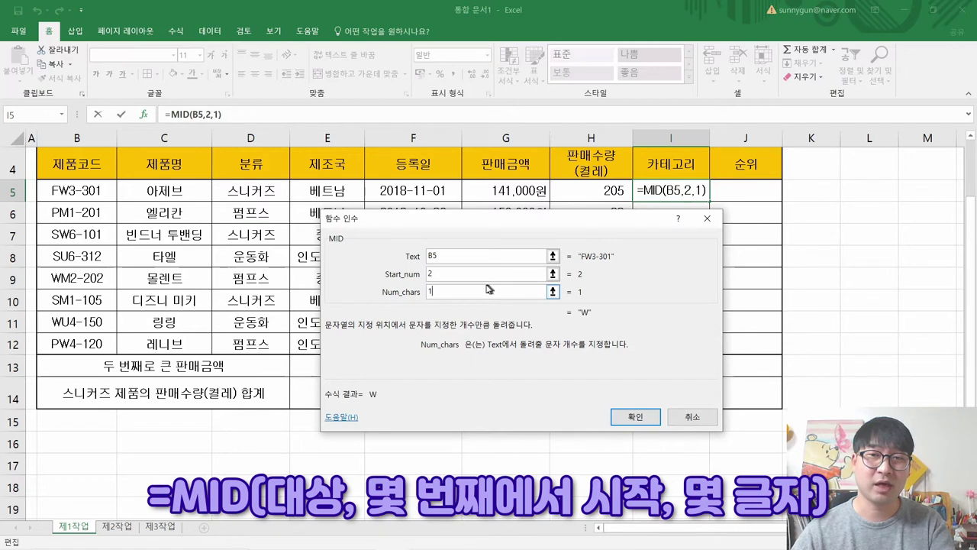
pyautogui.click(584, 320)
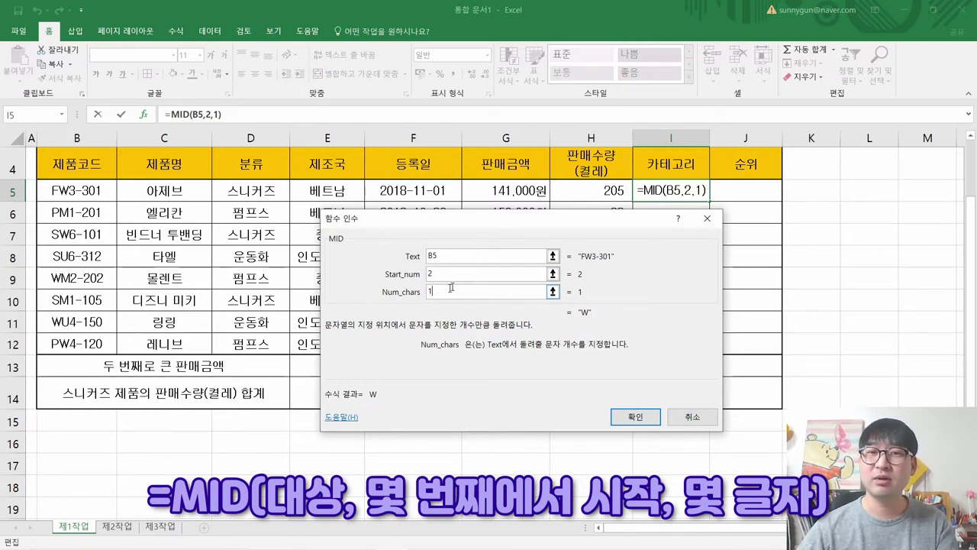
pyautogui.click(554, 351)
pyautogui.click(403, 281)
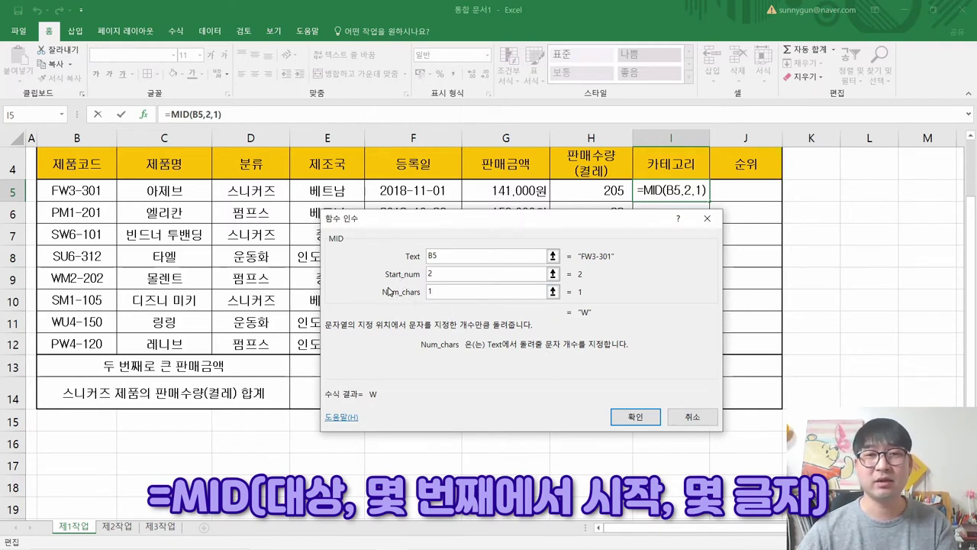
# Step: Try MID start positions 4 and 5 while extracting one character from B5
pyautogui.click(453, 274)
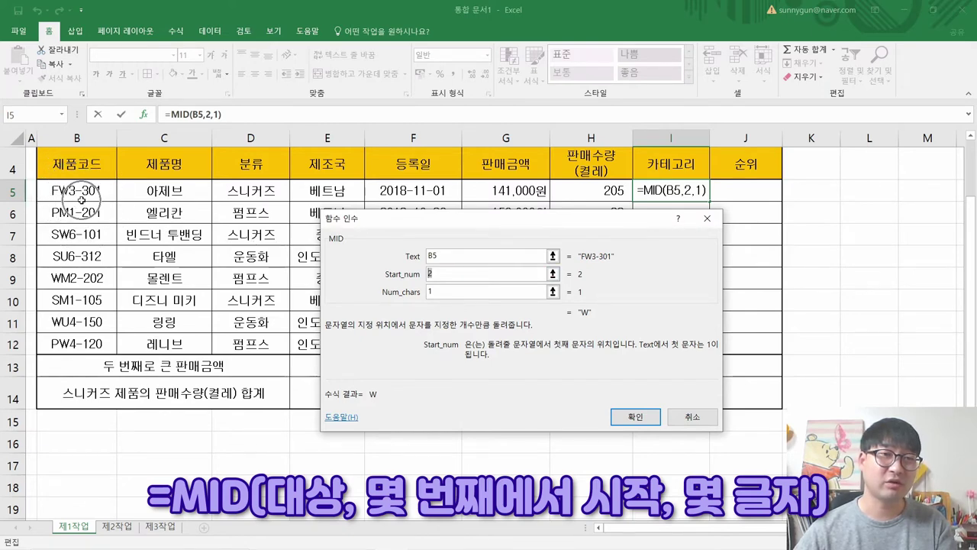
pyautogui.write('4')
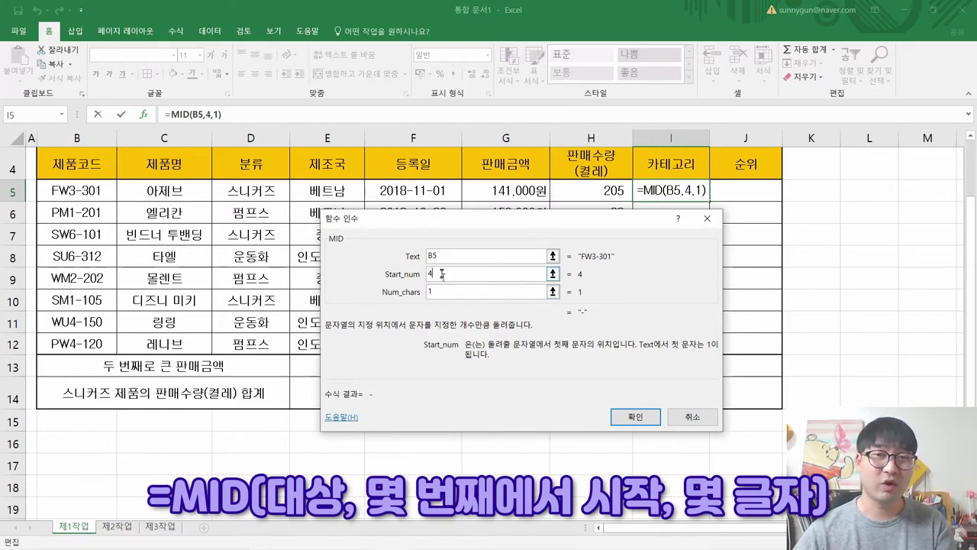
pyautogui.press('BackSpace')
pyautogui.write('5')
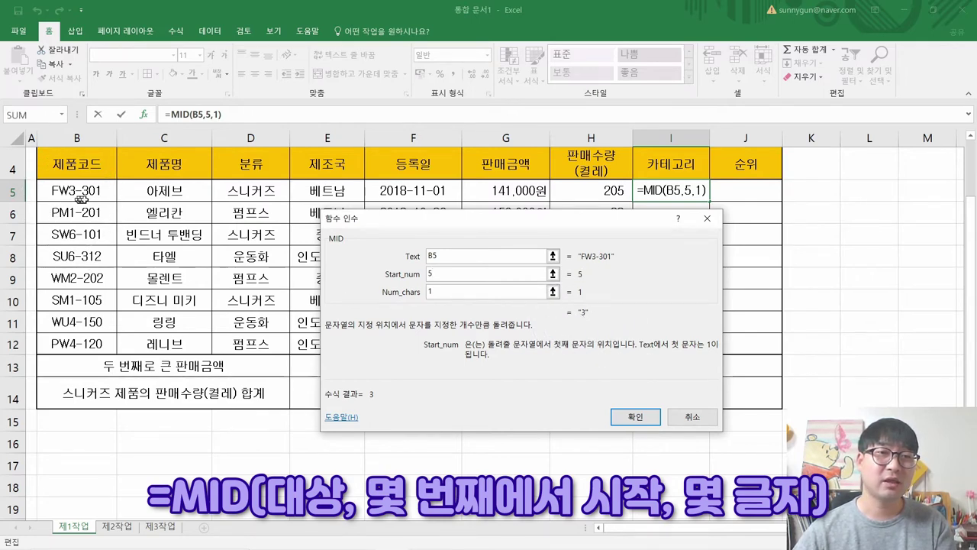
pyautogui.click(583, 315)
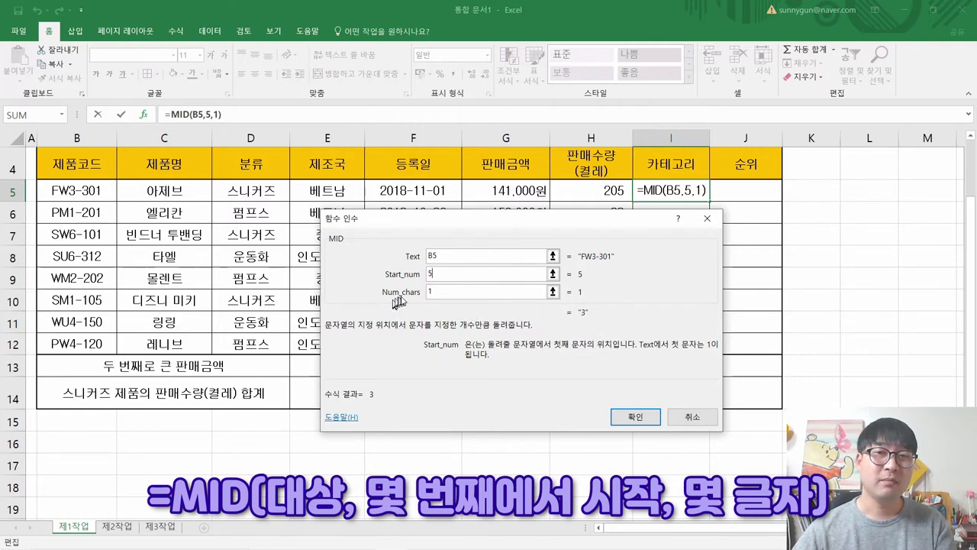
# Step: Try extracting 2 and 3 characters from position 5 of B5, and 3 characters from position 1
pyautogui.click(540, 292)
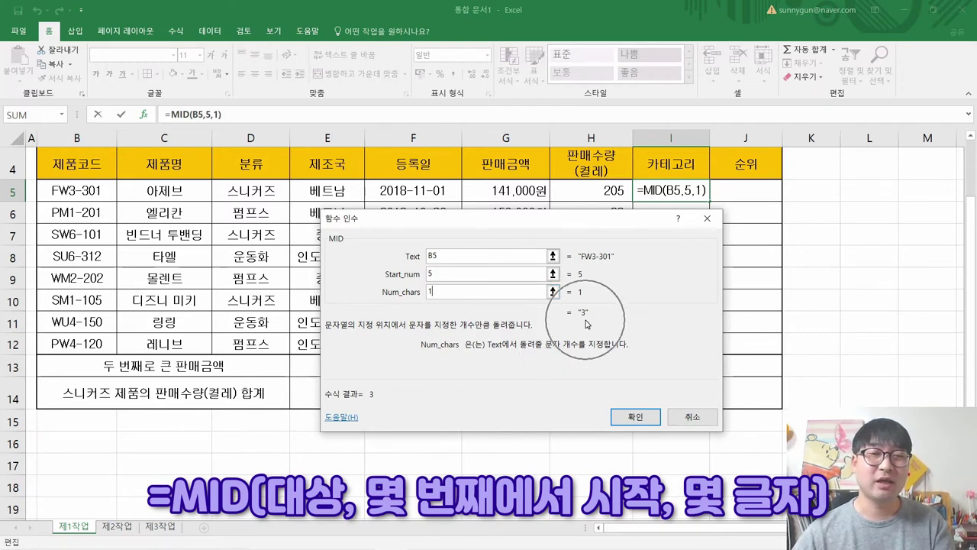
pyautogui.click(438, 291)
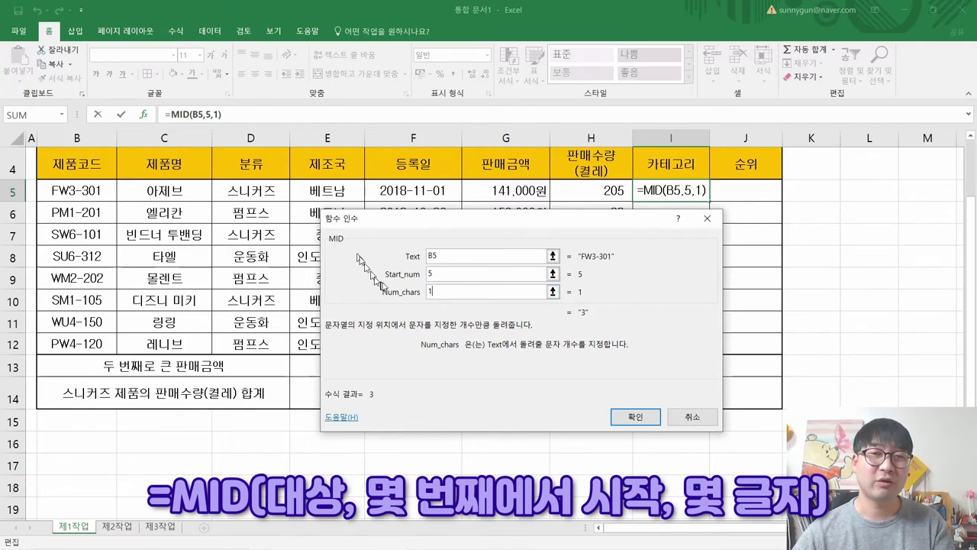
pyautogui.press('BackSpace')
pyautogui.write('2')
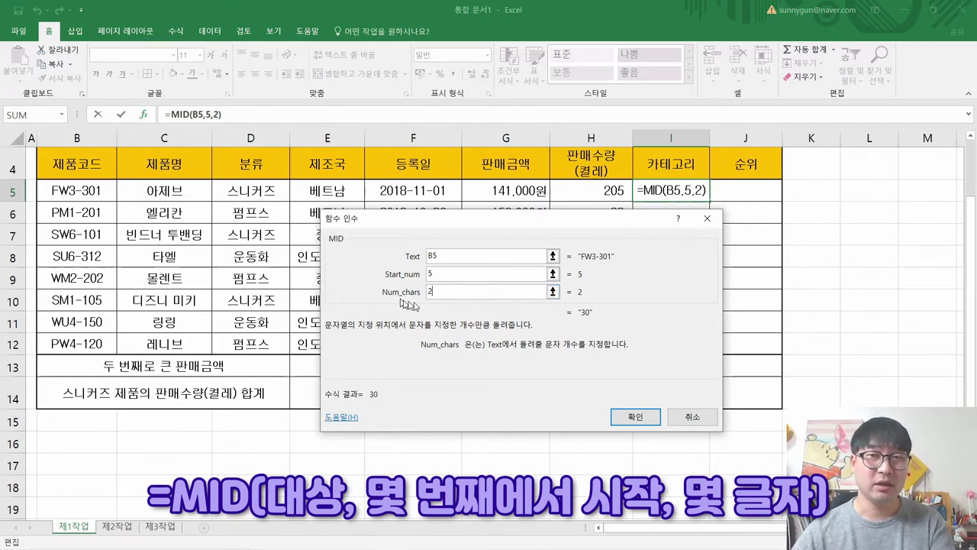
pyautogui.click(589, 322)
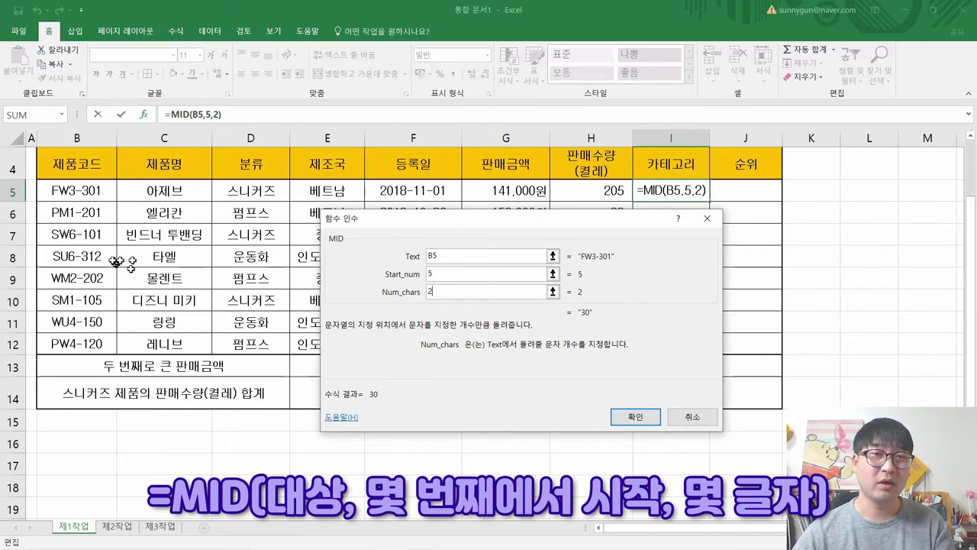
pyautogui.hotkey('shift', 'Tab')
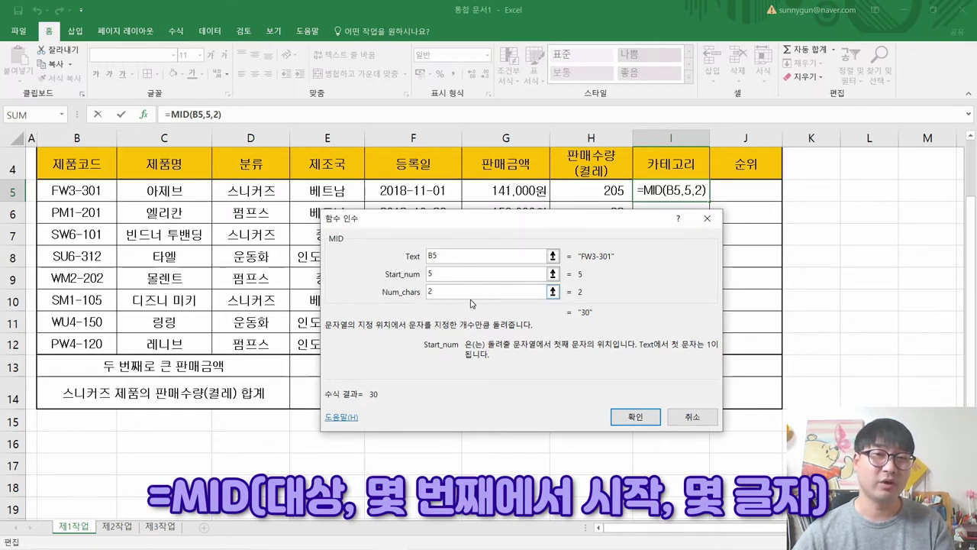
pyautogui.click(436, 292)
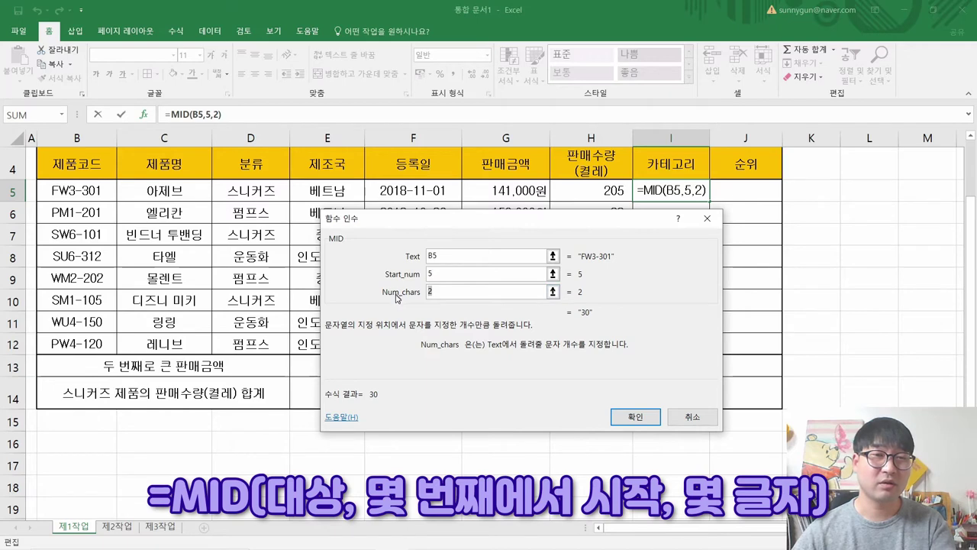
pyautogui.write('3')
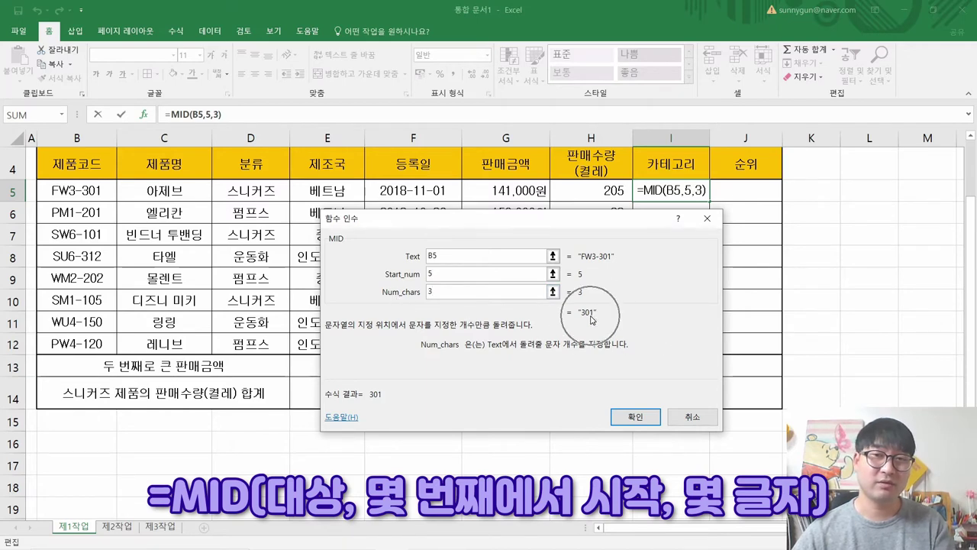
pyautogui.click(430, 273)
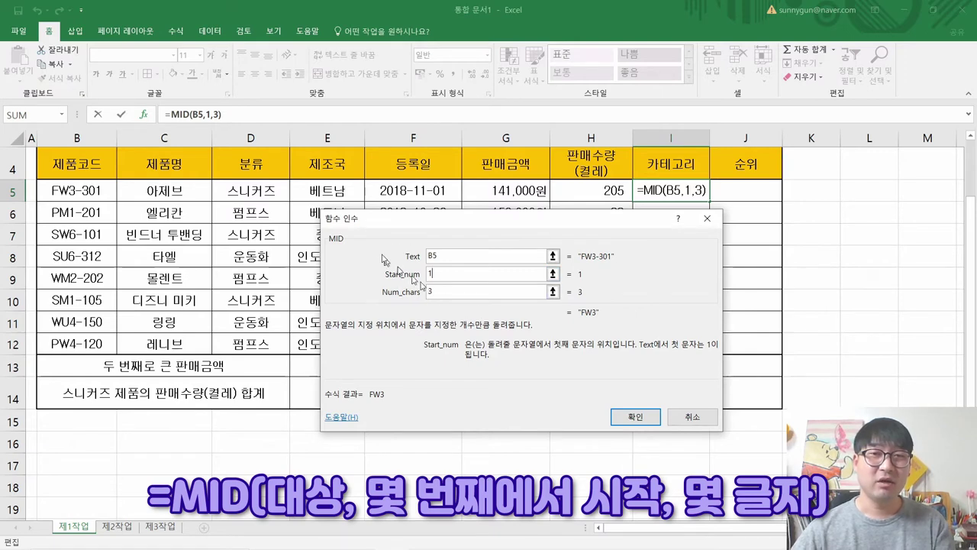
pyautogui.click(461, 292)
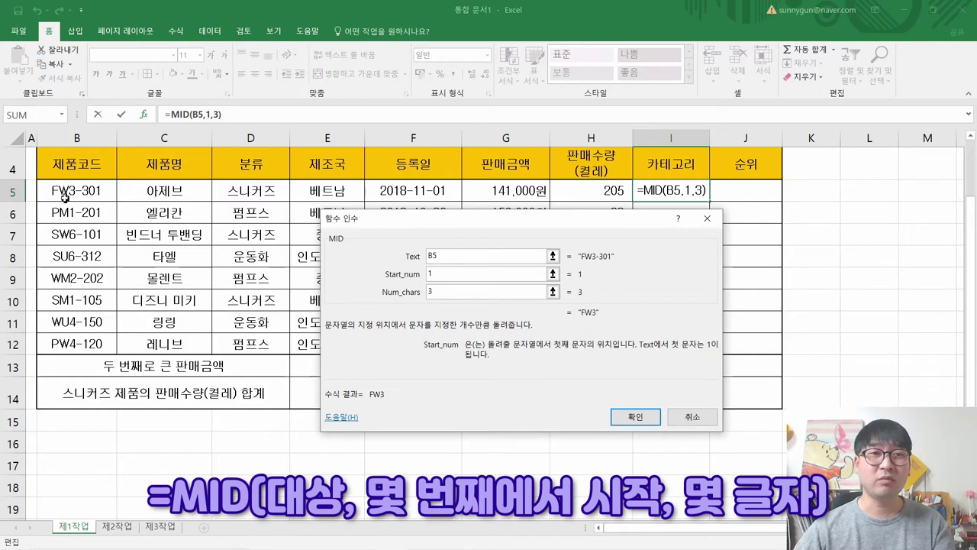
# Step: Set the MID start position to 2 and the character count to 1, and confirm the formula in I5
pyautogui.doubleClick(430, 273)
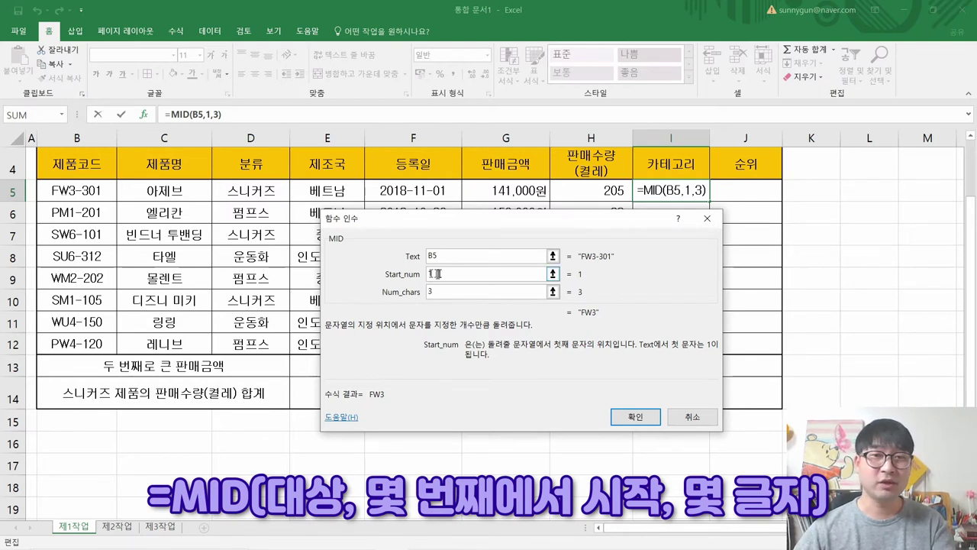
pyautogui.write('2')
pyautogui.doubleClick(440, 295)
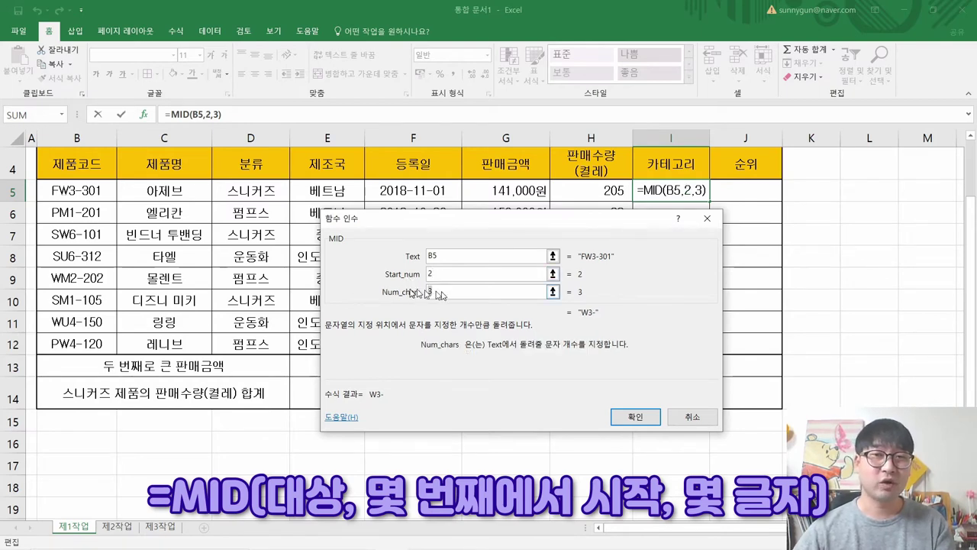
pyautogui.write('1')
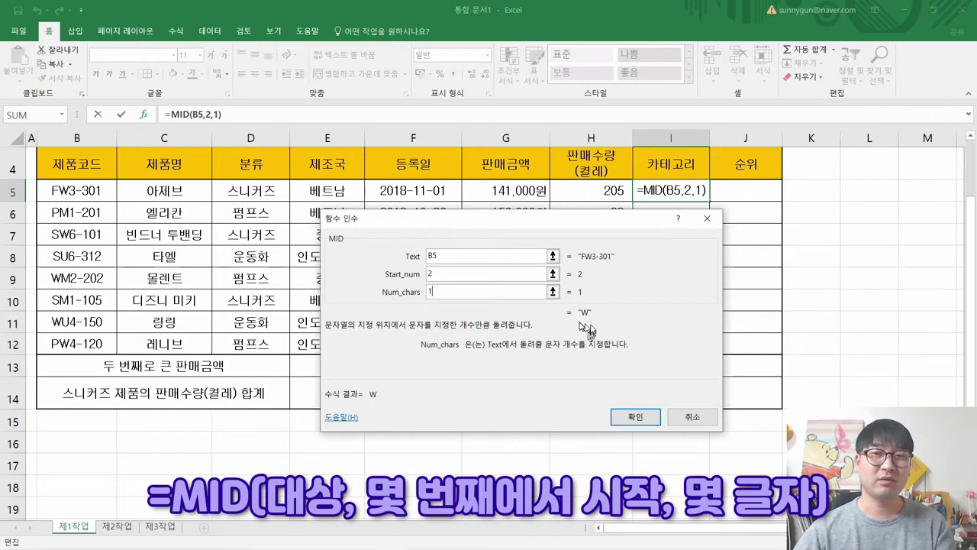
pyautogui.click(635, 419)
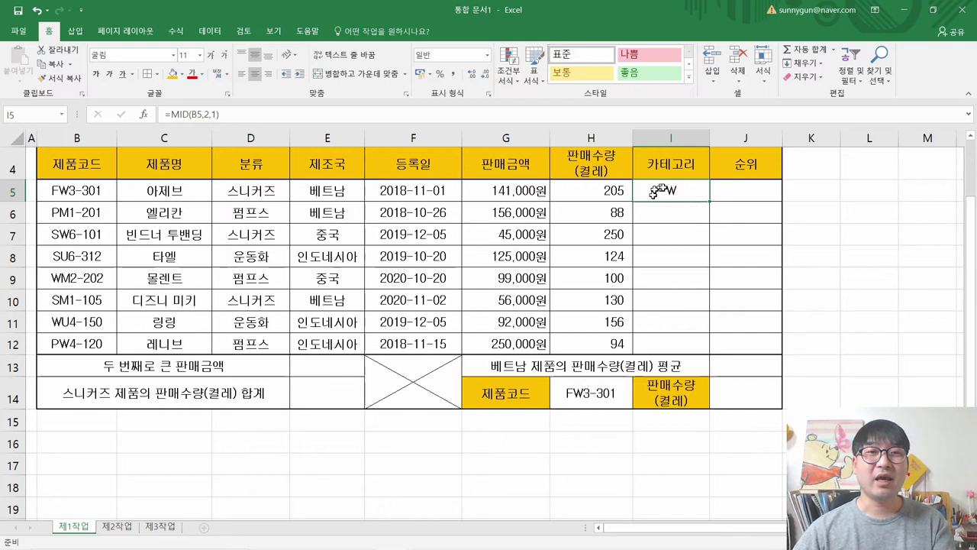
# Step: Compare the MID result in I5 with the exam PDF's 카테고리 conditions and its required IF and MID functions
pyautogui.hotkey('alt', 'Tab')
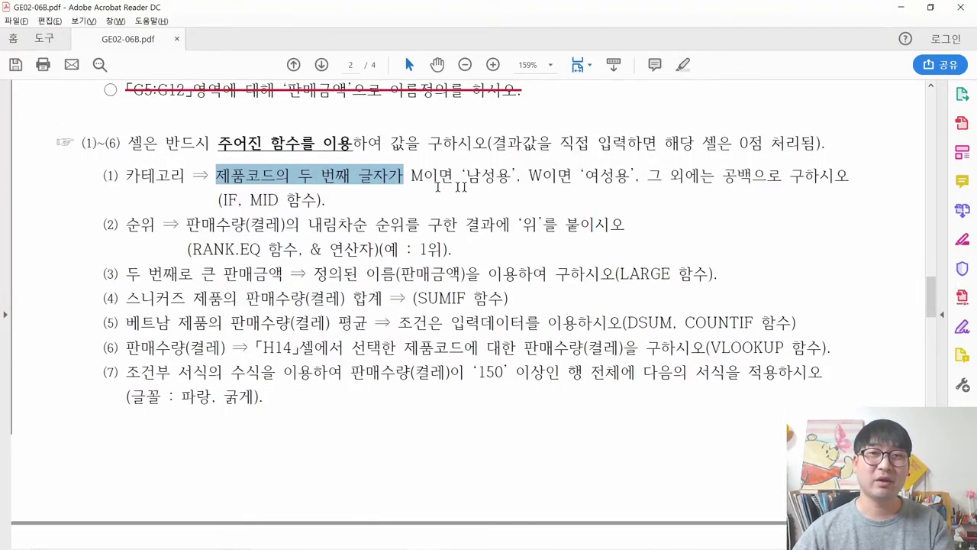
pyautogui.hotkey('alt', 'Tab')
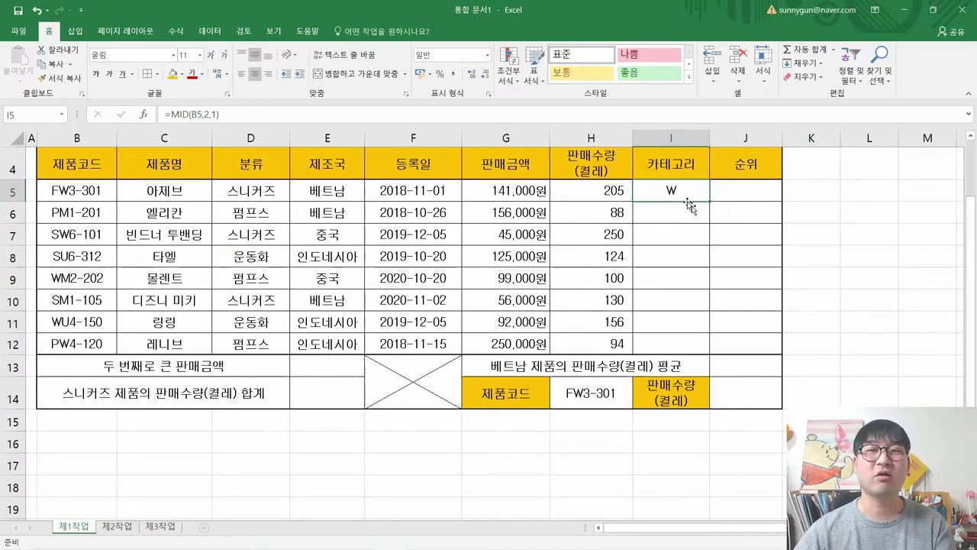
pyautogui.hotkey('alt', 'Tab')
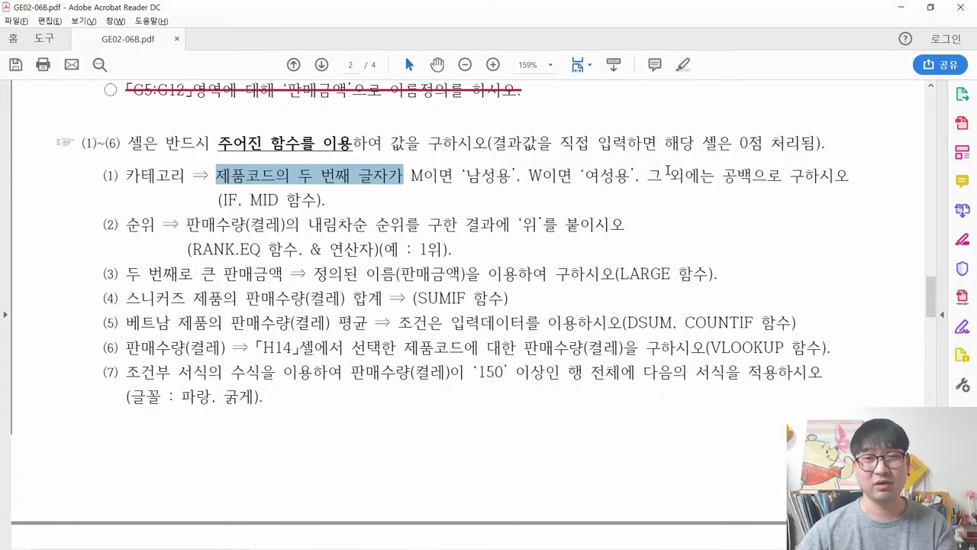
pyautogui.moveTo(218, 199); pyautogui.dragTo(271, 204)
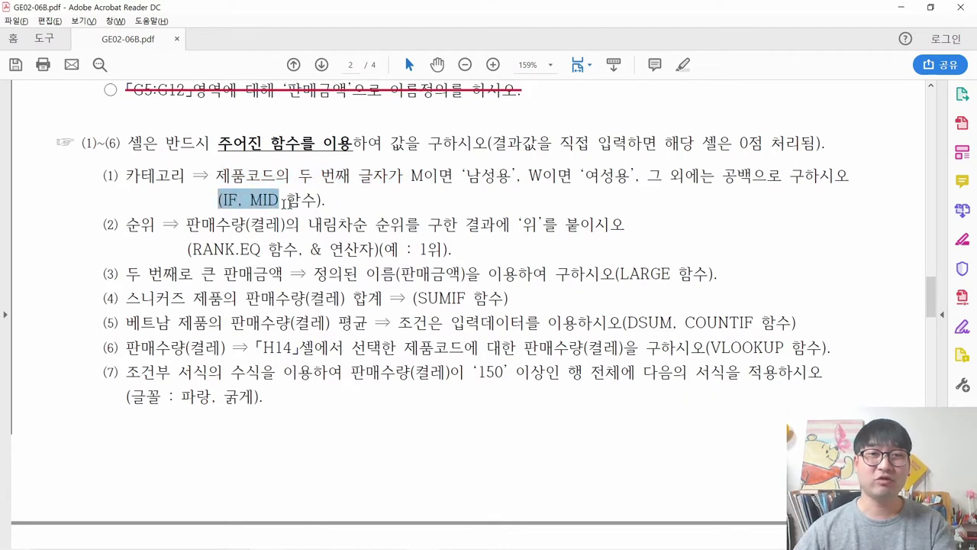
pyautogui.moveTo(127, 176); pyautogui.dragTo(290, 177)
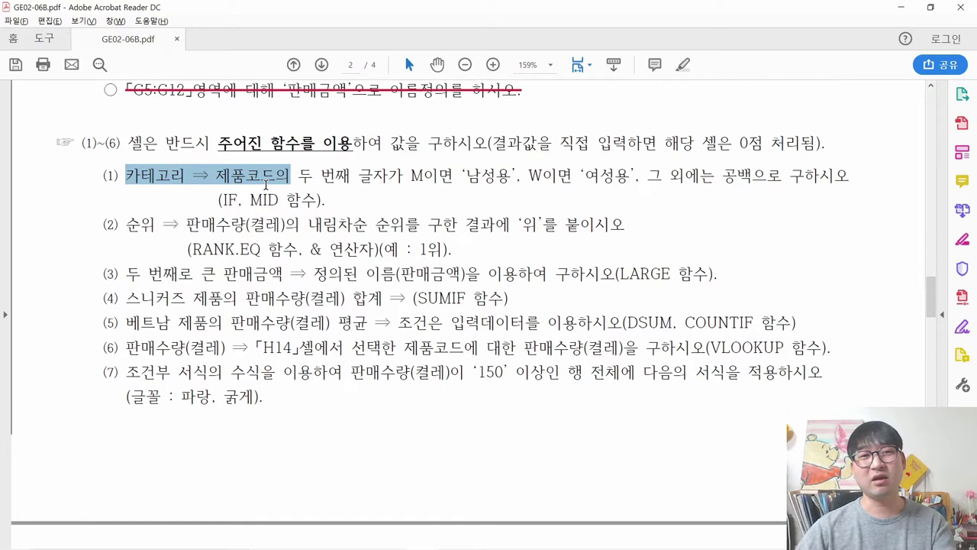
pyautogui.click(266, 185)
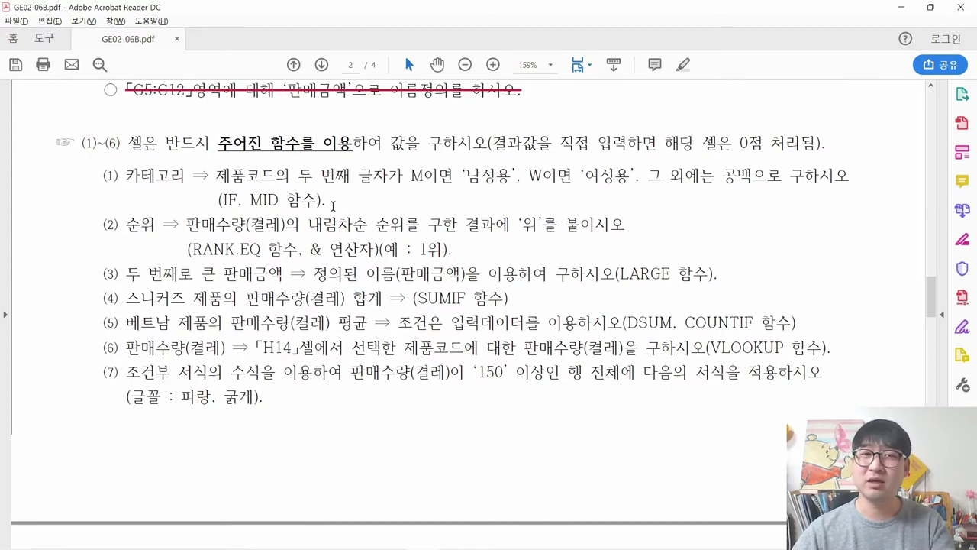
# Step: Switch back to Excel and clear the trial MID formula from I5
pyautogui.hotkey('alt', 'Tab')
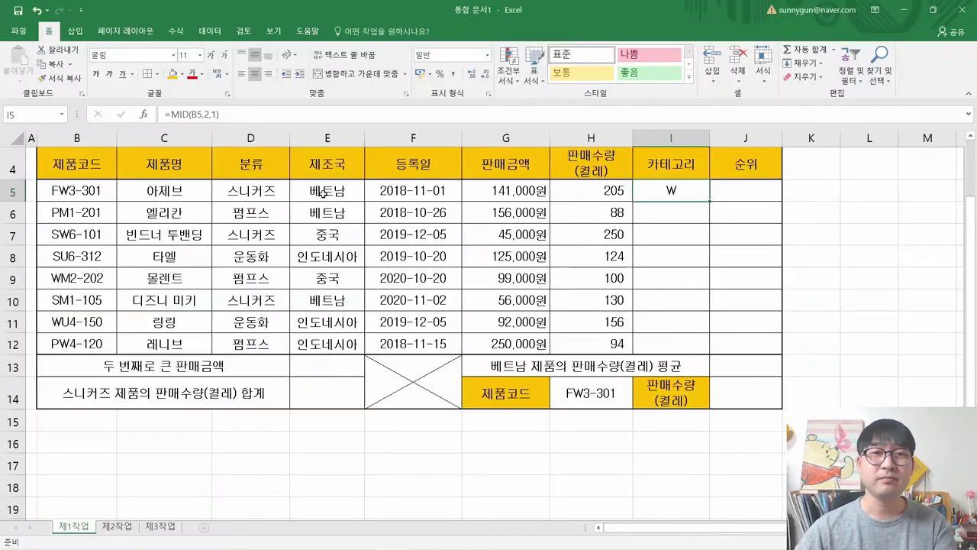
pyautogui.doubleClick(691, 193)
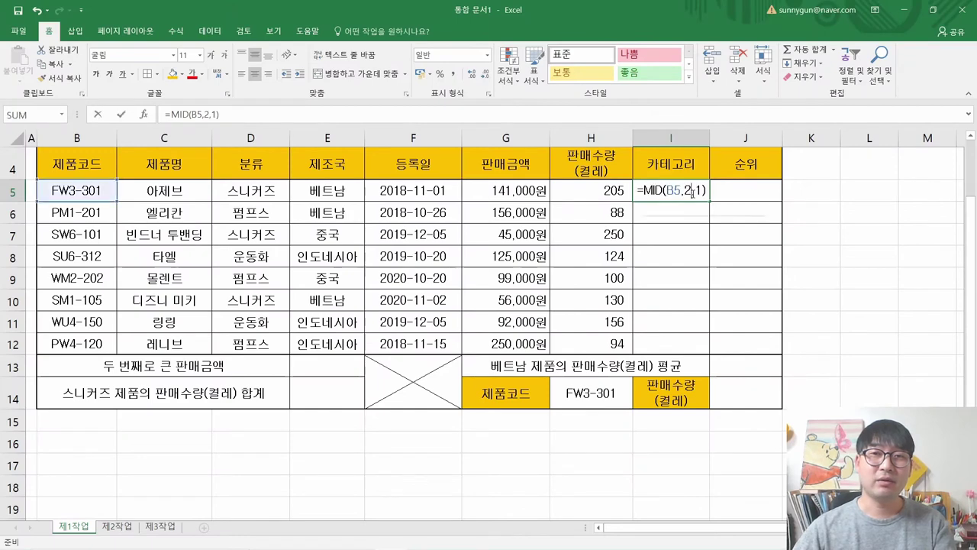
pyautogui.press('Escape')
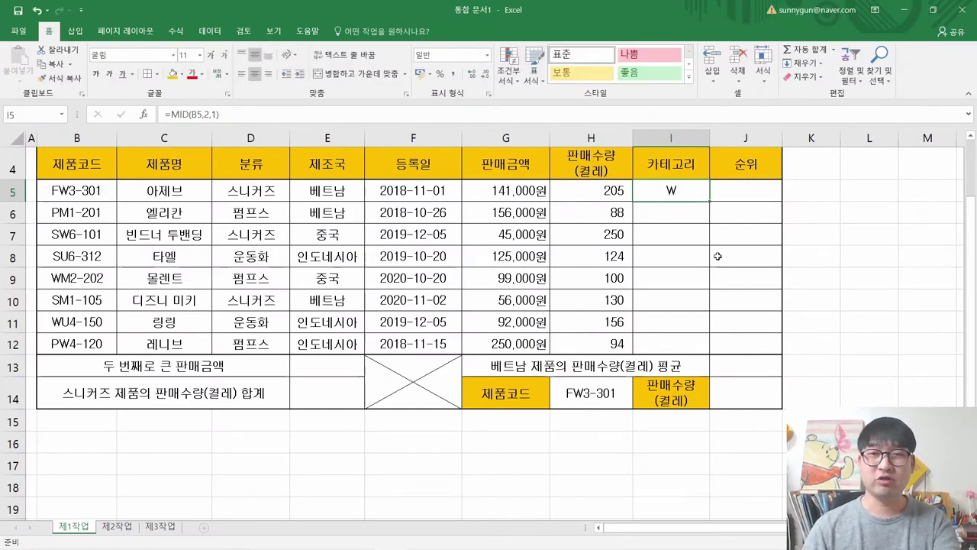
pyautogui.press('Delete')
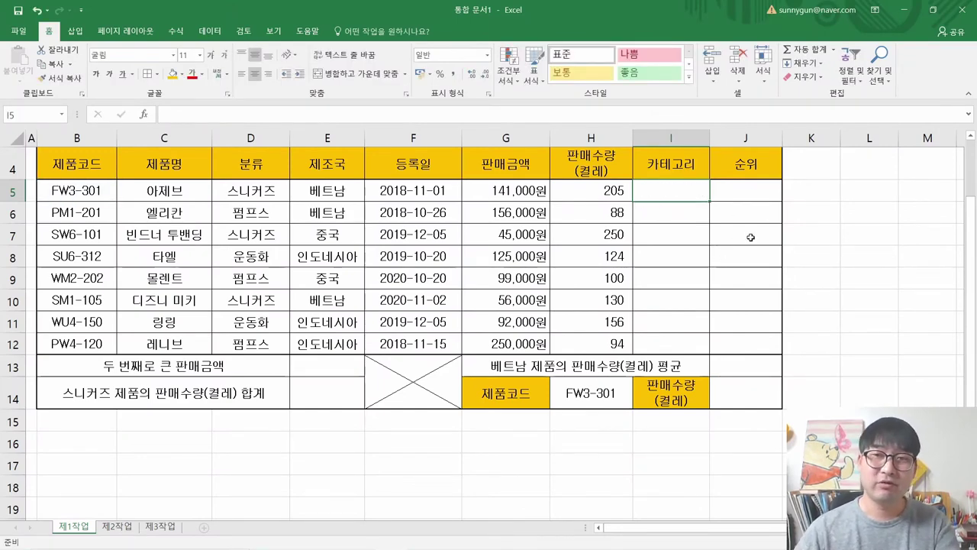
# Step: Start an IF function in I5 and open its function arguments, keeping row 5 uncovered
pyautogui.write('=if')
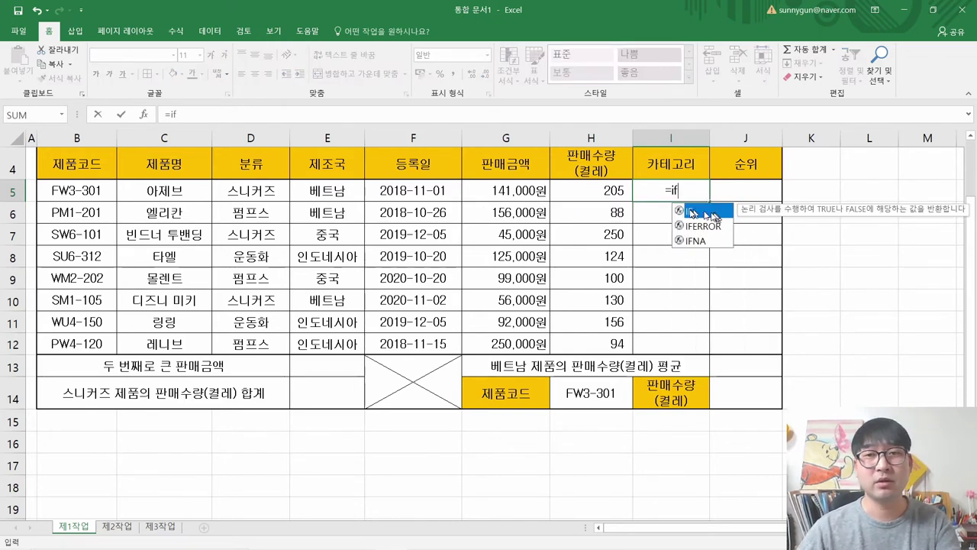
pyautogui.press('Tab')
pyautogui.click(143, 114)
pyautogui.moveTo(425, 218); pyautogui.dragTo(297, 217)
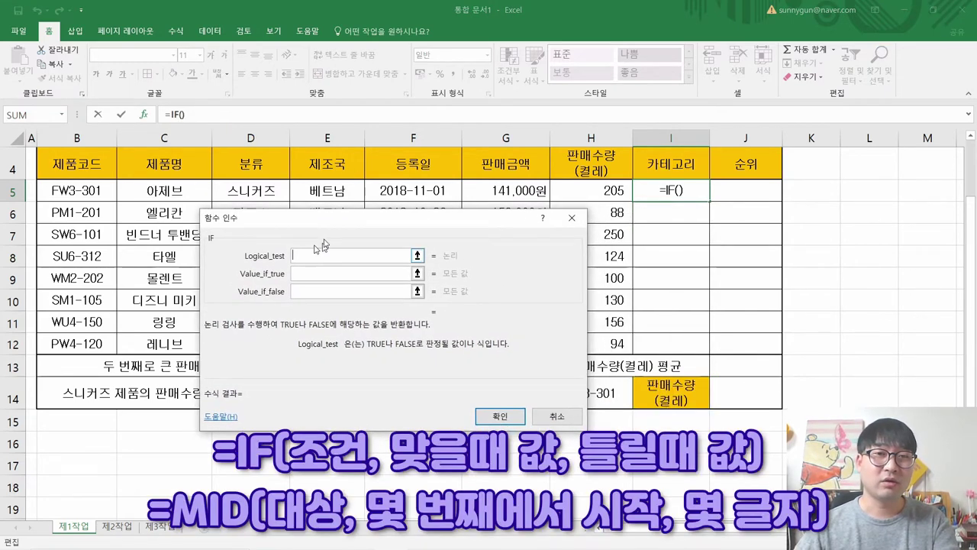
pyautogui.moveTo(334, 222); pyautogui.dragTo(349, 216)
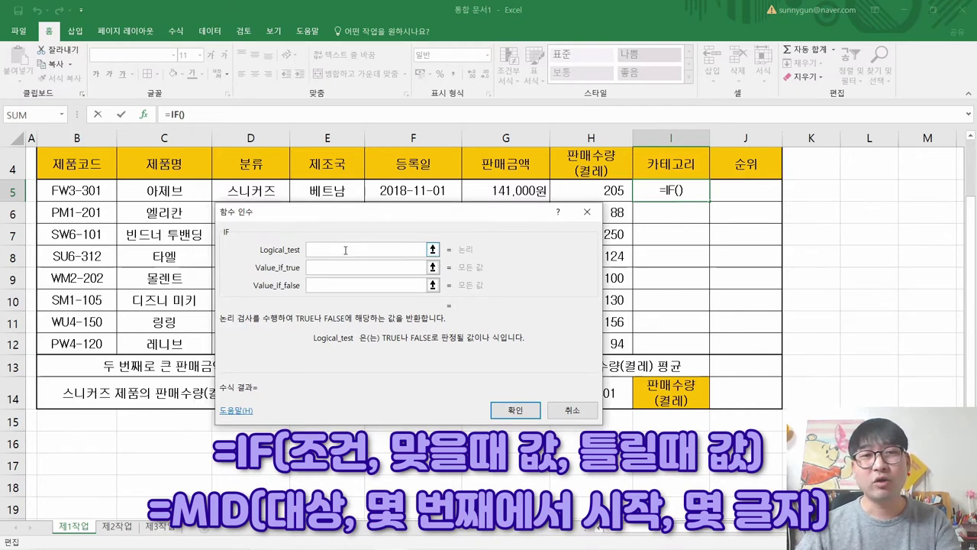
pyautogui.click(92, 195)
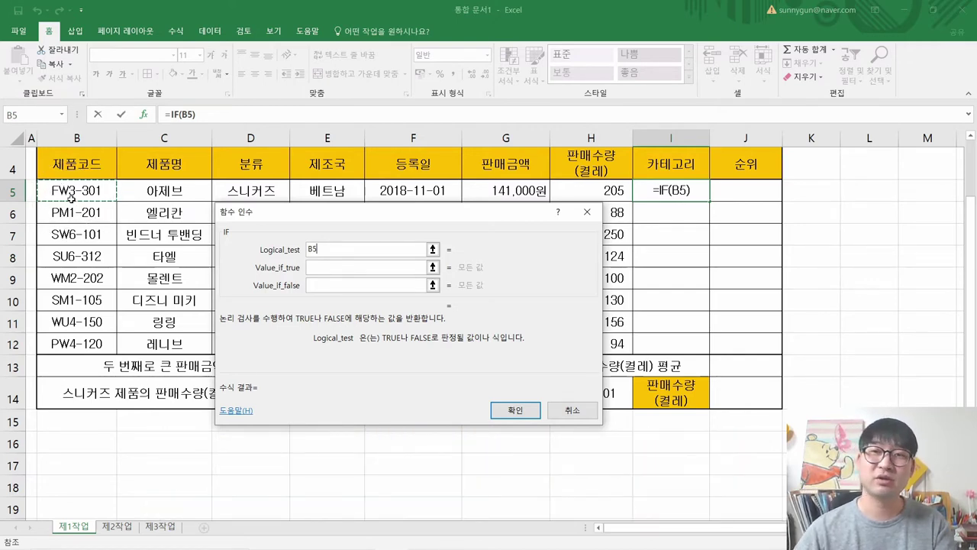
pyautogui.press('BackSpace')
pyautogui.press('BackSpace')
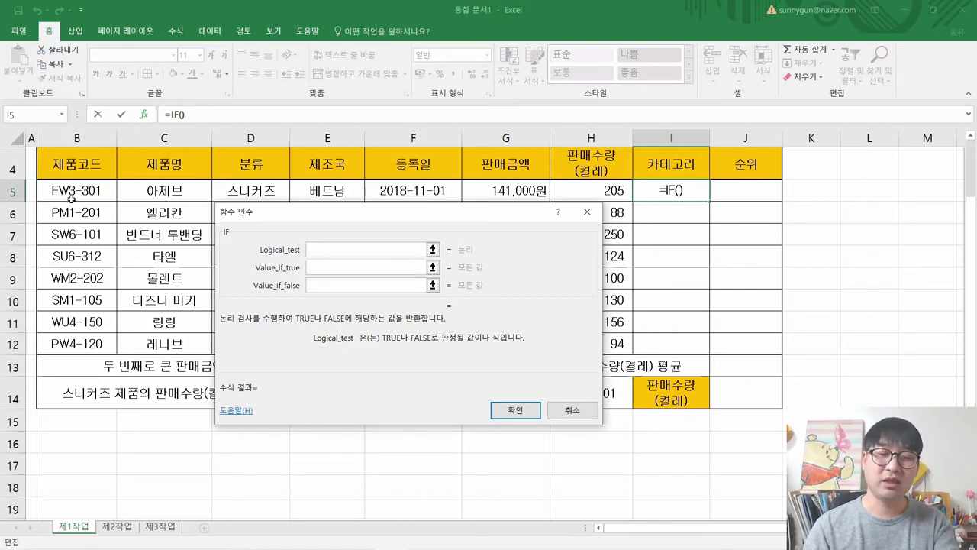
pyautogui.write('mid')
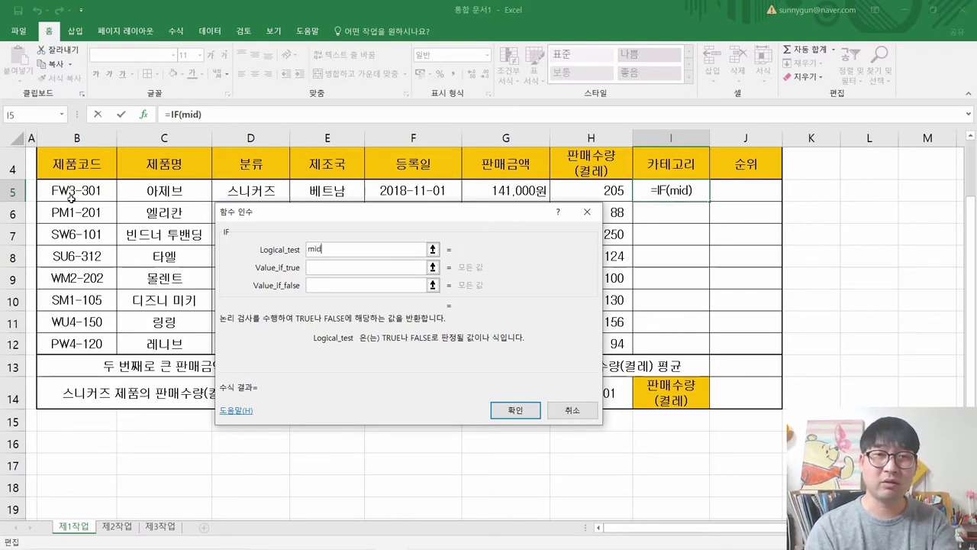
pyautogui.press('BackSpace')
pyautogui.press('BackSpace')
pyautogui.press('BackSpace')
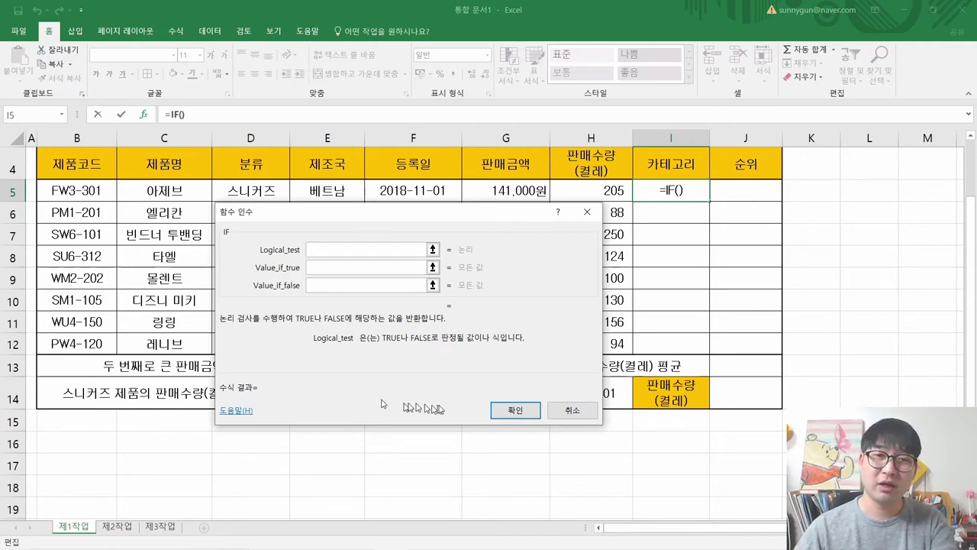
# Step: Return to the I5 formula, nest a MID function as the first argument of IF, and open the MID arguments
pyautogui.click(493, 410)
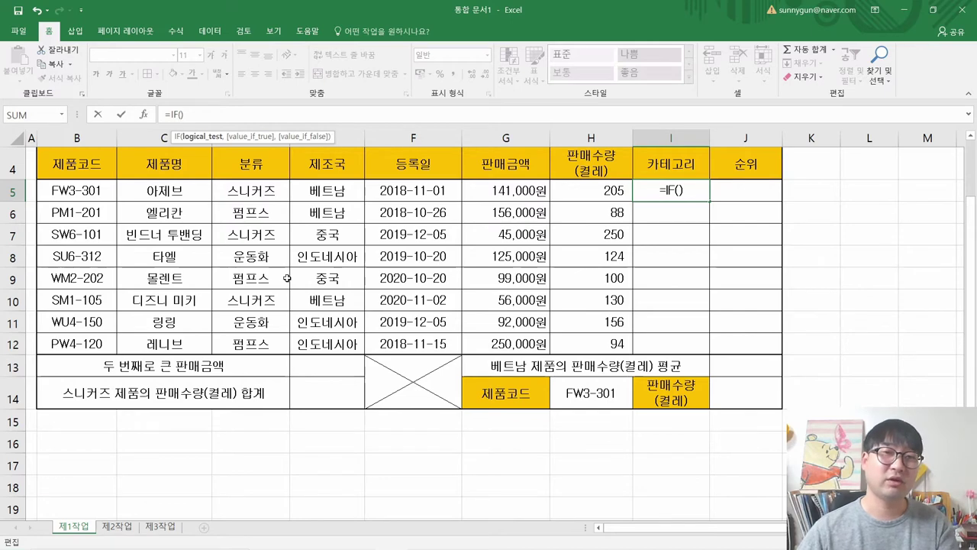
pyautogui.write('m')
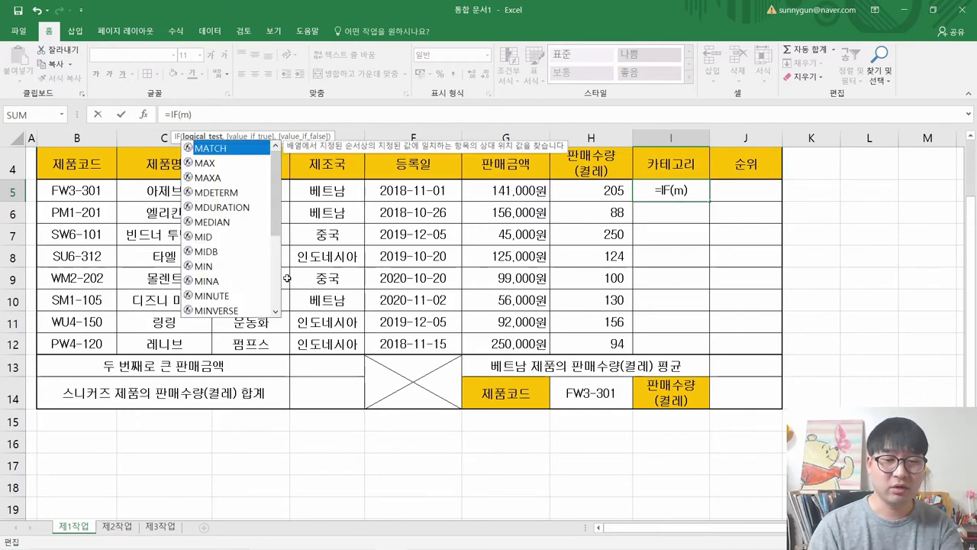
pyautogui.write('i')
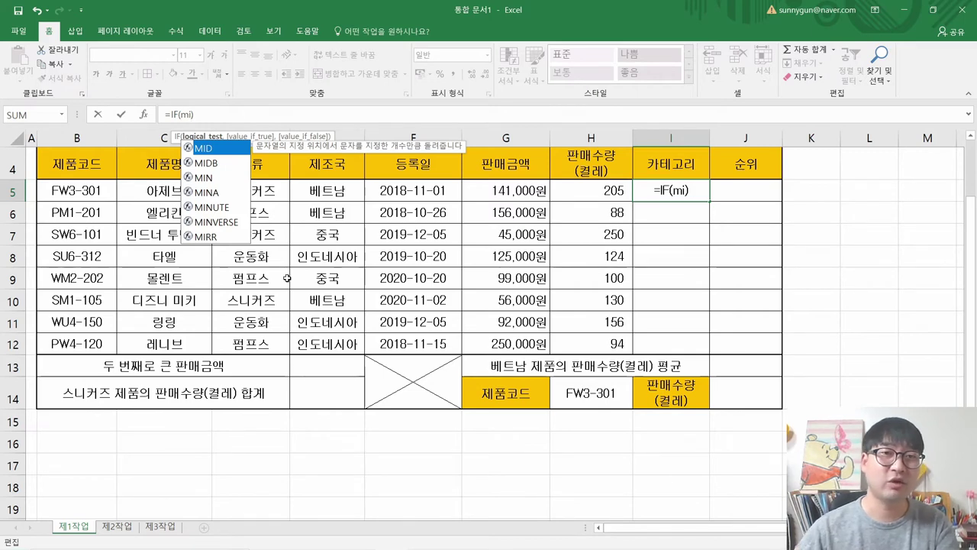
pyautogui.doubleClick(209, 150)
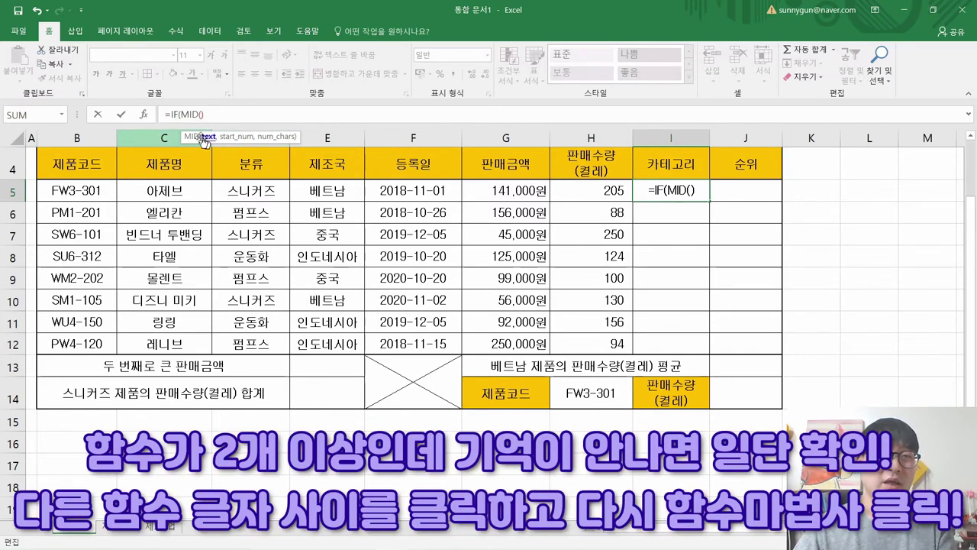
pyautogui.click(143, 114)
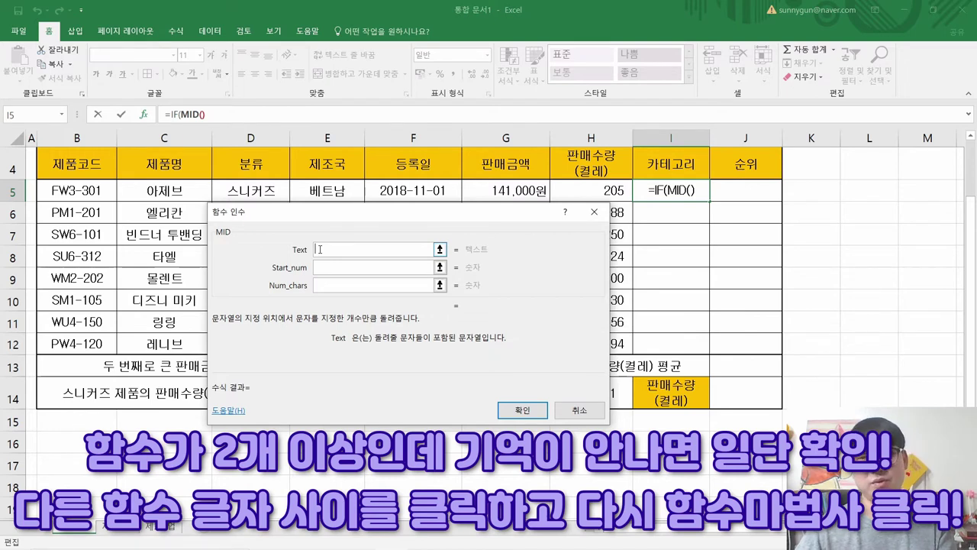
pyautogui.moveTo(323, 215)
pyautogui.mouseDown()
pyautogui.moveTo(306, 183)
pyautogui.moveTo(304, 215)
pyautogui.mouseUp()
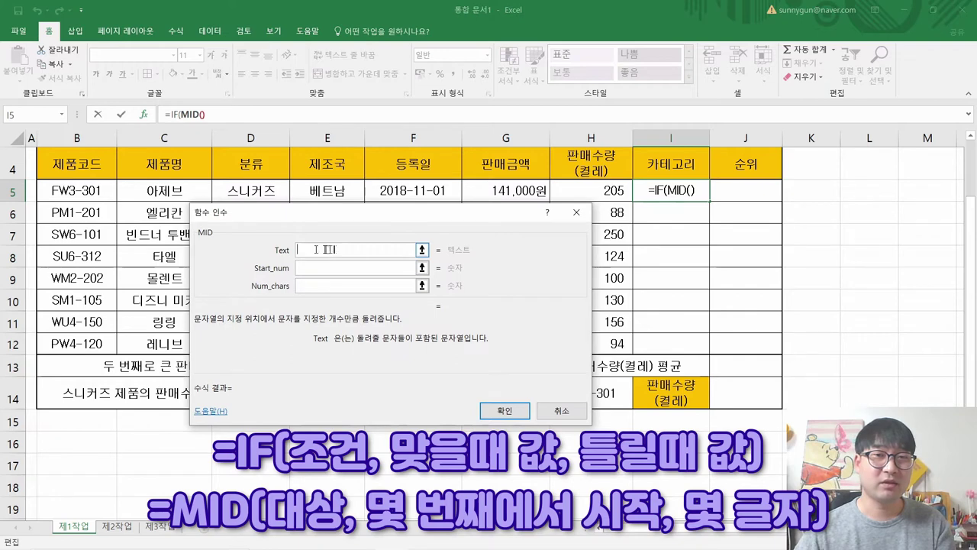
# Step: Set the nested MID to extract 1 character from B5 starting at position 2, and confirm the arguments
pyautogui.click(86, 190)
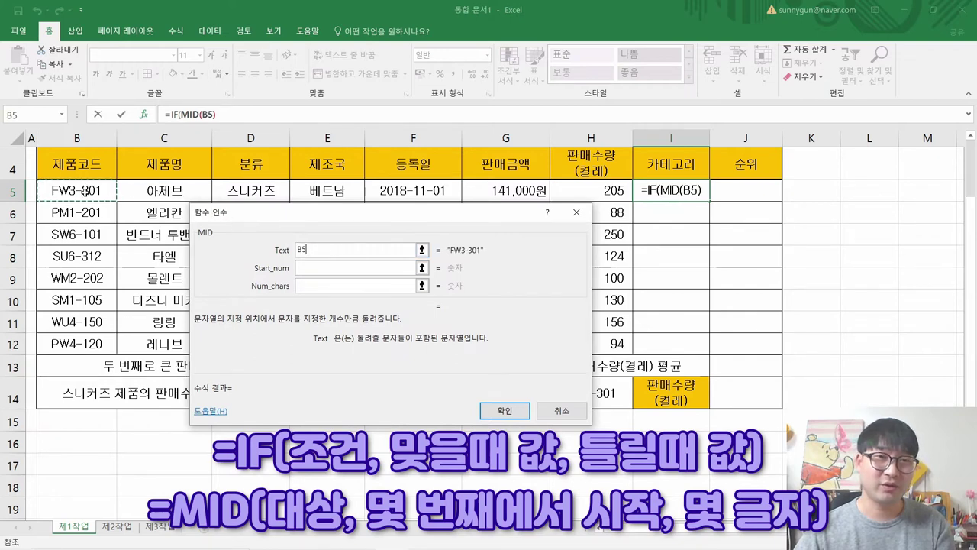
pyautogui.click(303, 268)
pyautogui.write('2')
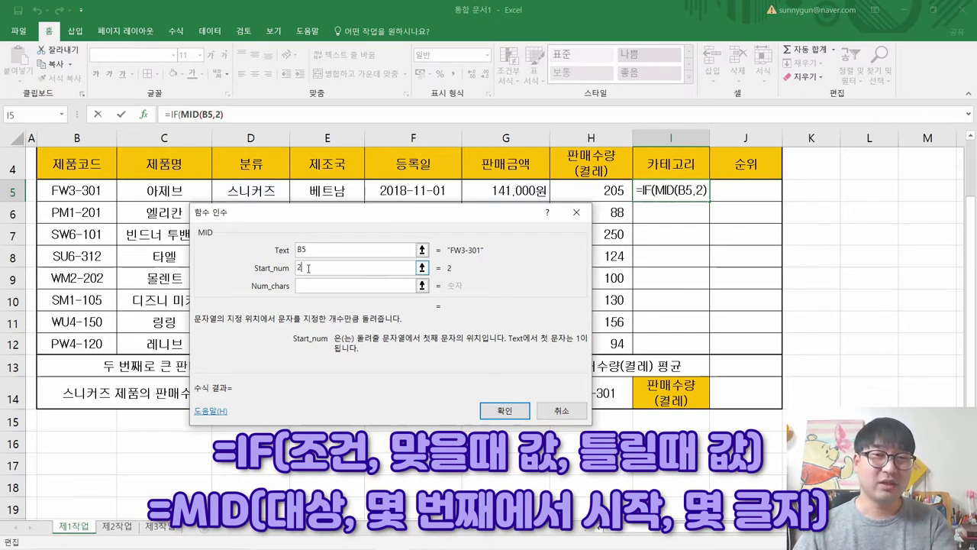
pyautogui.click(321, 285)
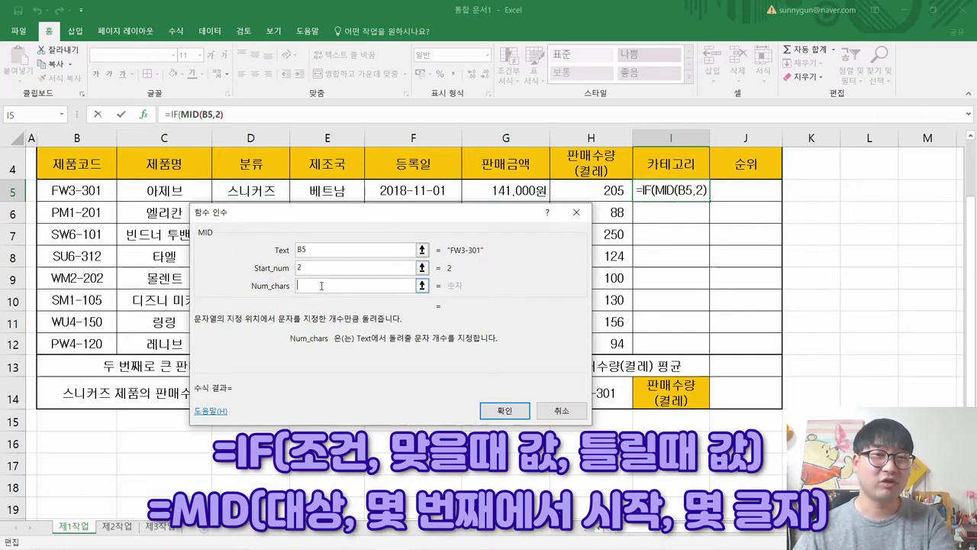
pyautogui.write('1')
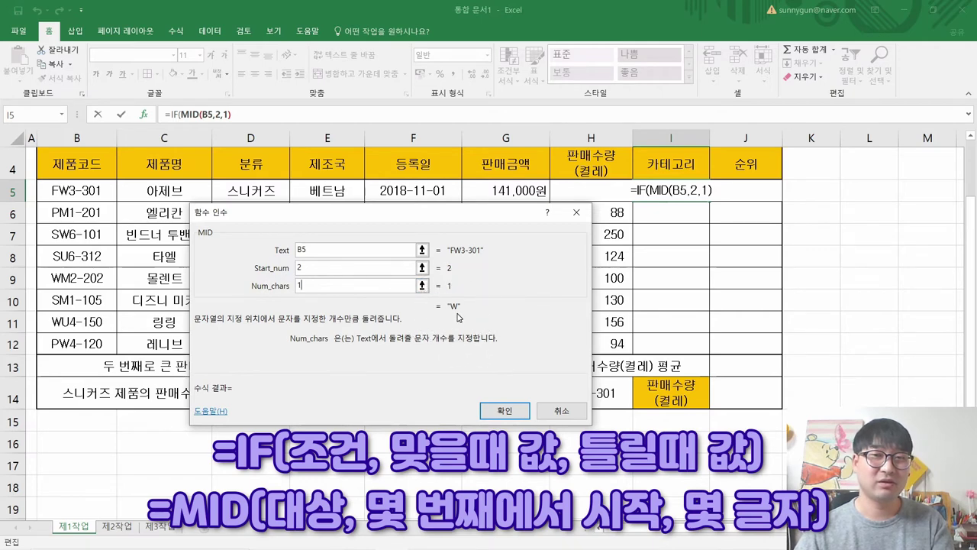
pyautogui.click(504, 412)
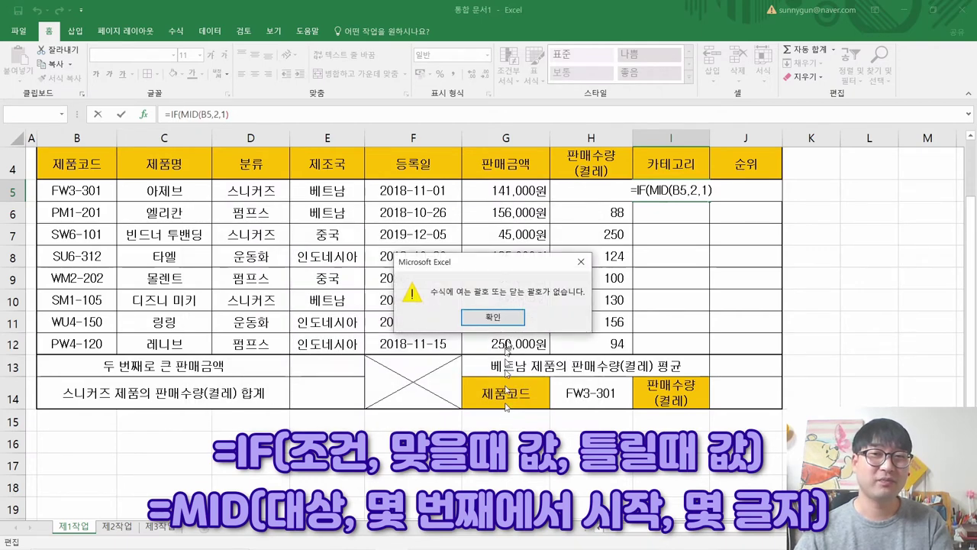
pyautogui.click(509, 324)
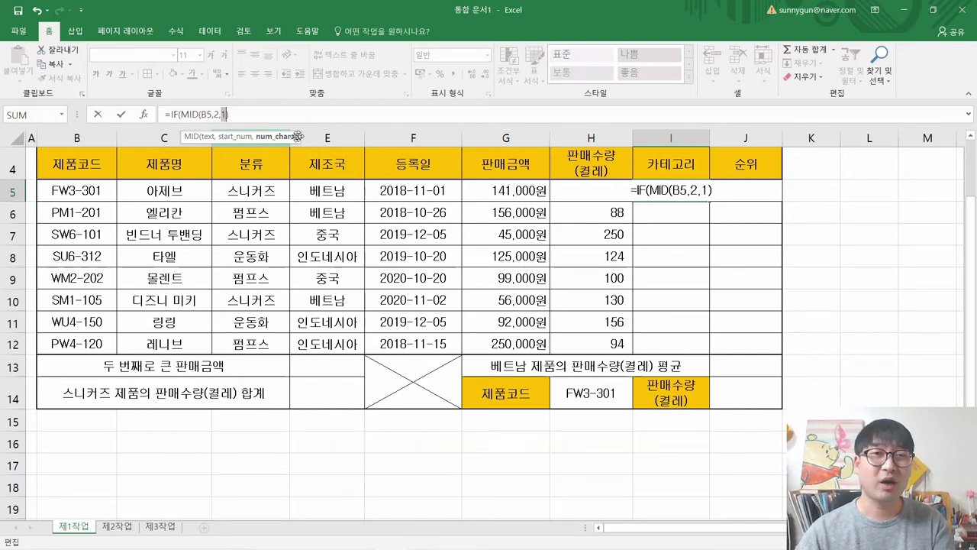
pyautogui.click(145, 114)
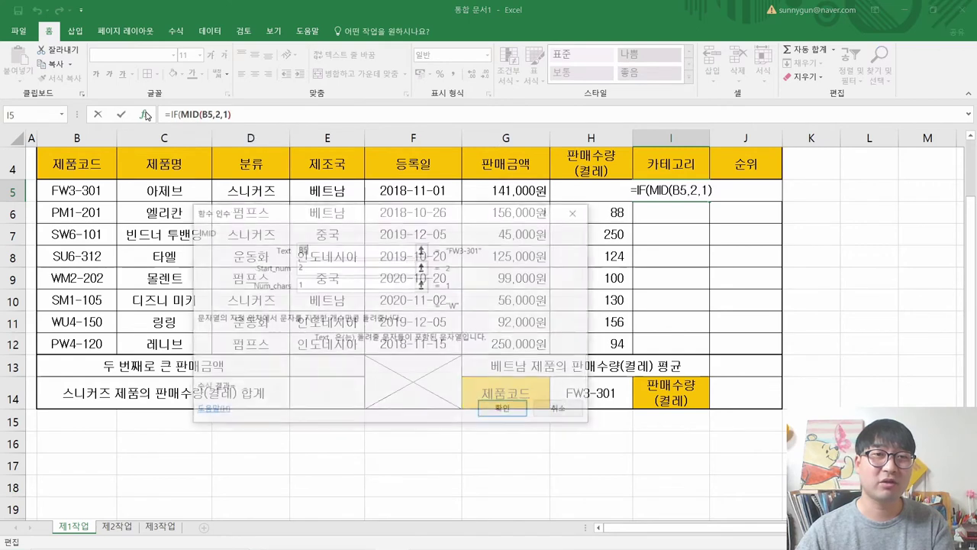
pyautogui.click(503, 410)
pyautogui.click(505, 316)
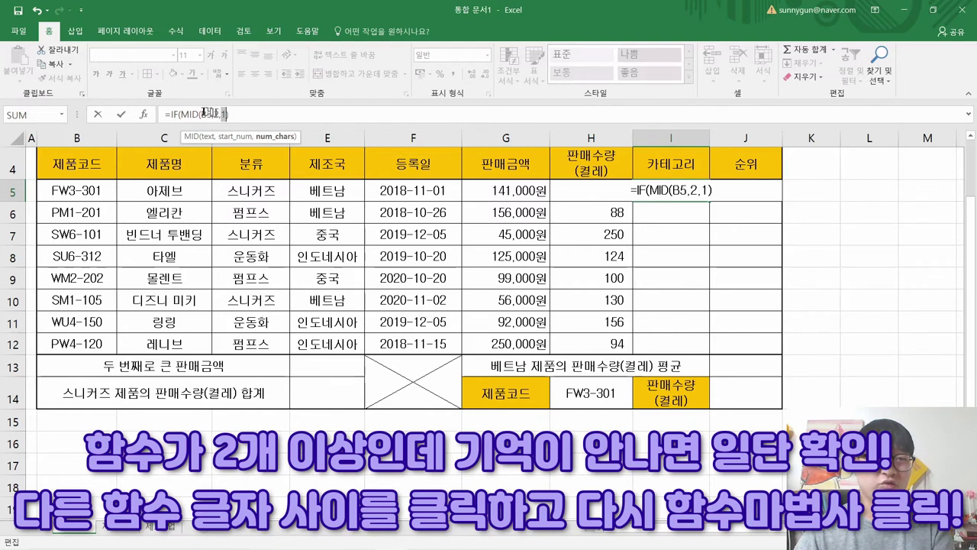
# Step: Place the insertion point in the IF function name in the I5 formula and open the IF arguments
pyautogui.click(173, 114)
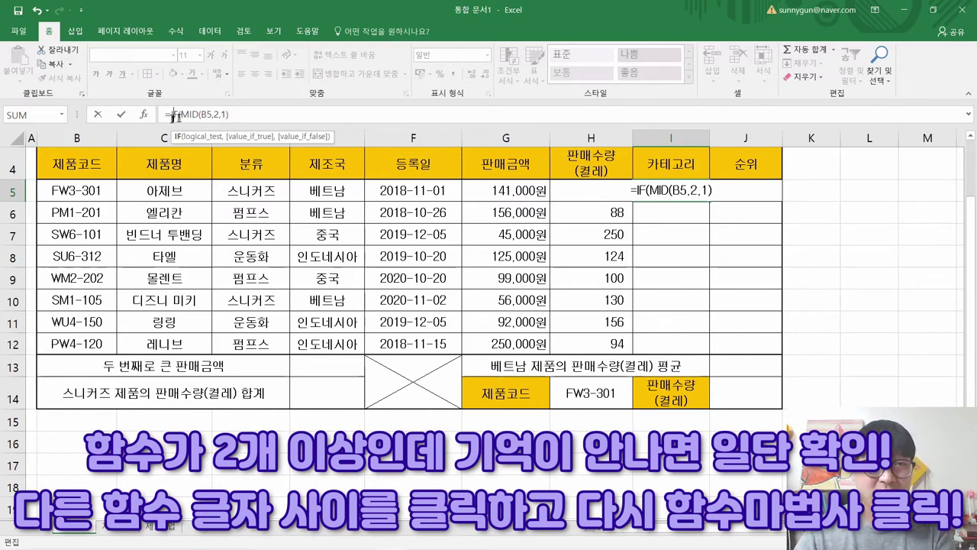
pyautogui.click(173, 114)
pyautogui.click(175, 114)
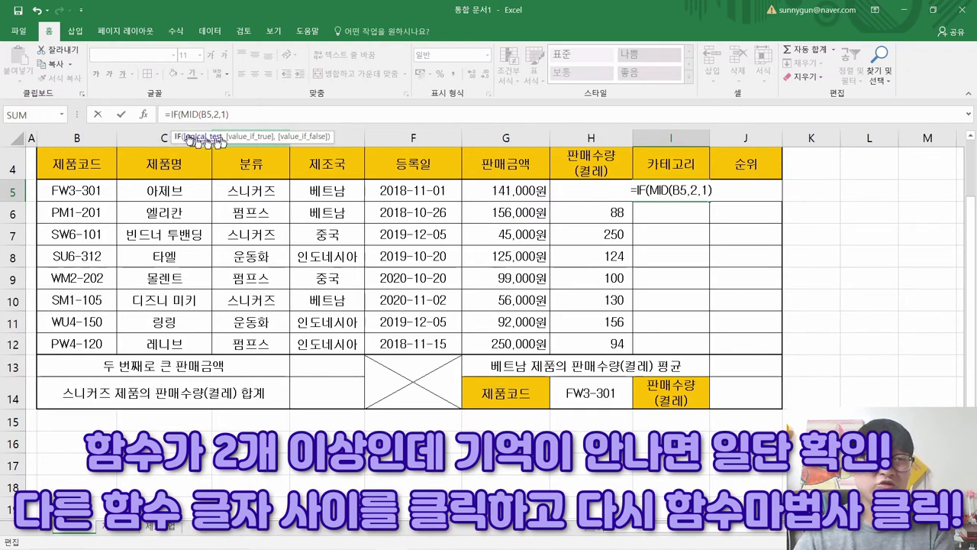
pyautogui.click(146, 114)
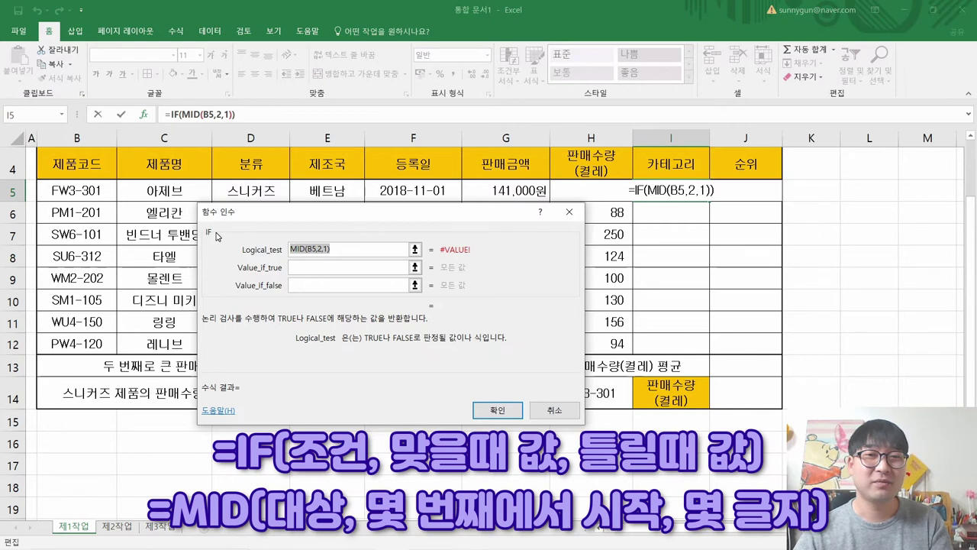
# Step: Check the first 카테고리 condition in the exam PDF and extend the IF logical test to MID(B5,2,1)=M
pyautogui.click(341, 249)
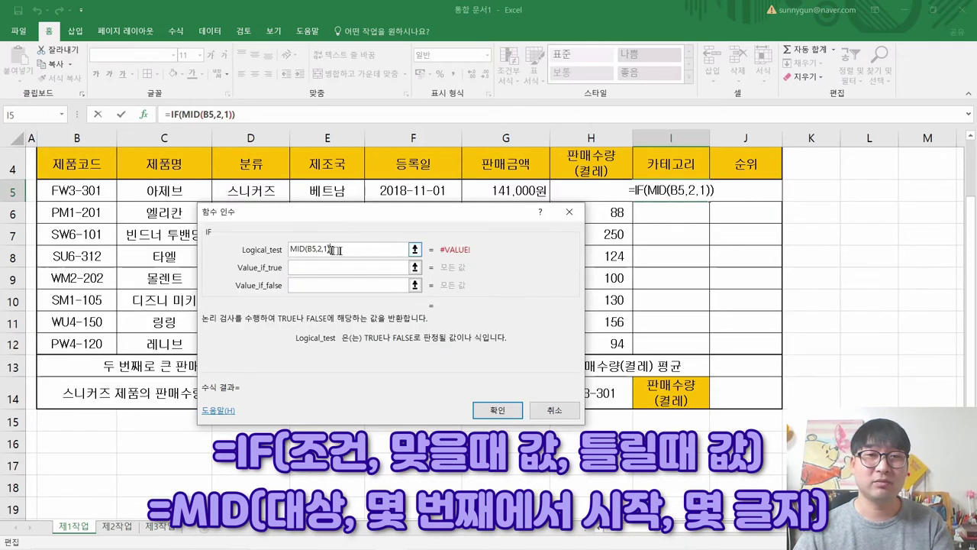
pyautogui.hotkey('alt', 'Tab')
pyautogui.moveTo(298, 179); pyautogui.dragTo(411, 175)
pyautogui.doubleClick(410, 175)
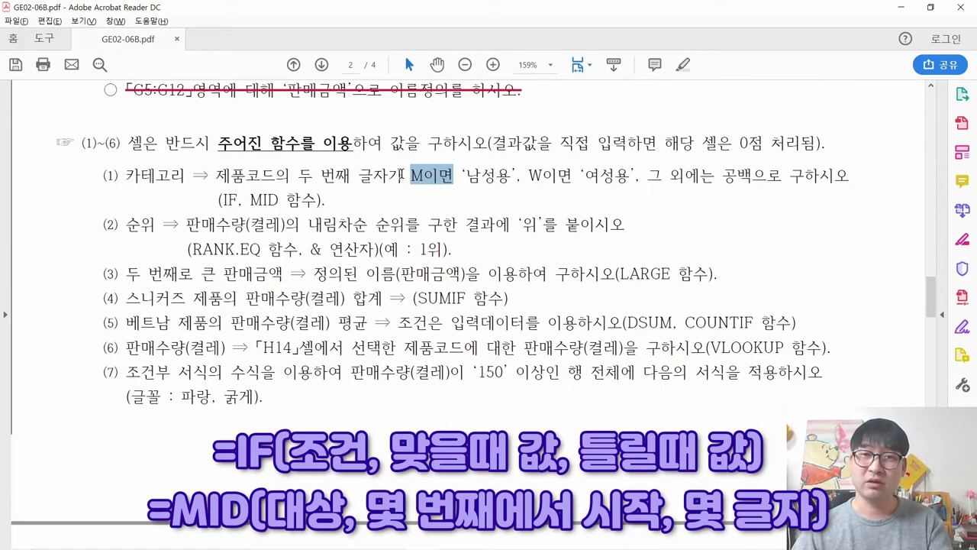
pyautogui.hotkey('alt', 'Tab')
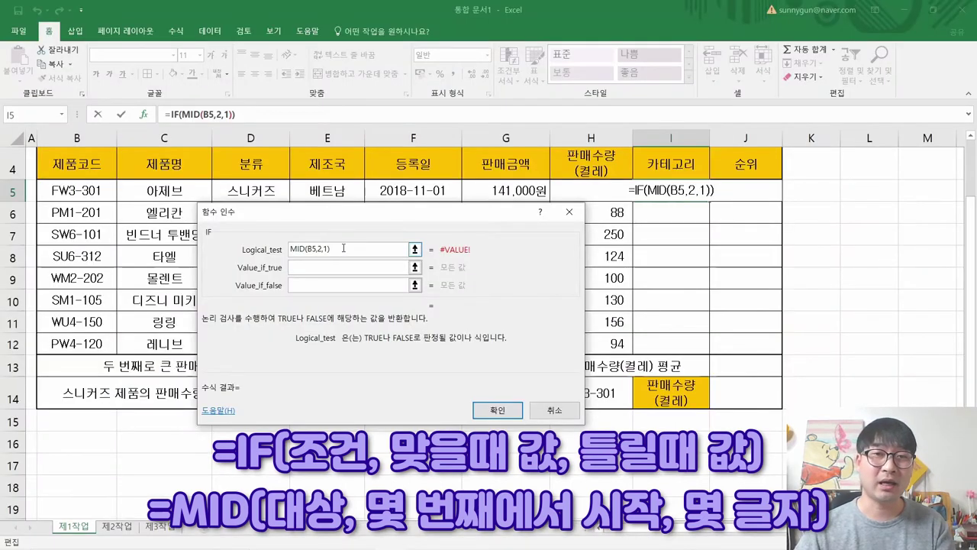
pyautogui.write('=')
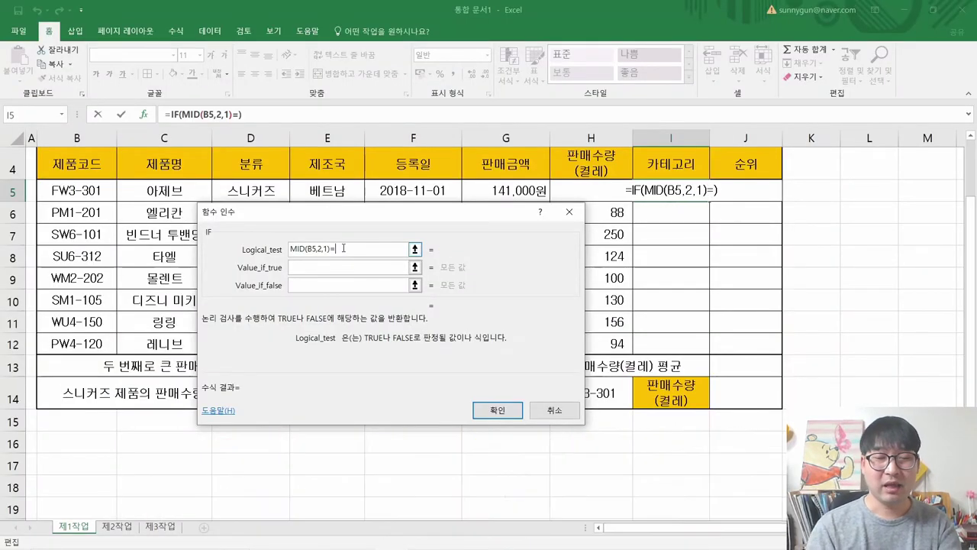
pyautogui.write('M')
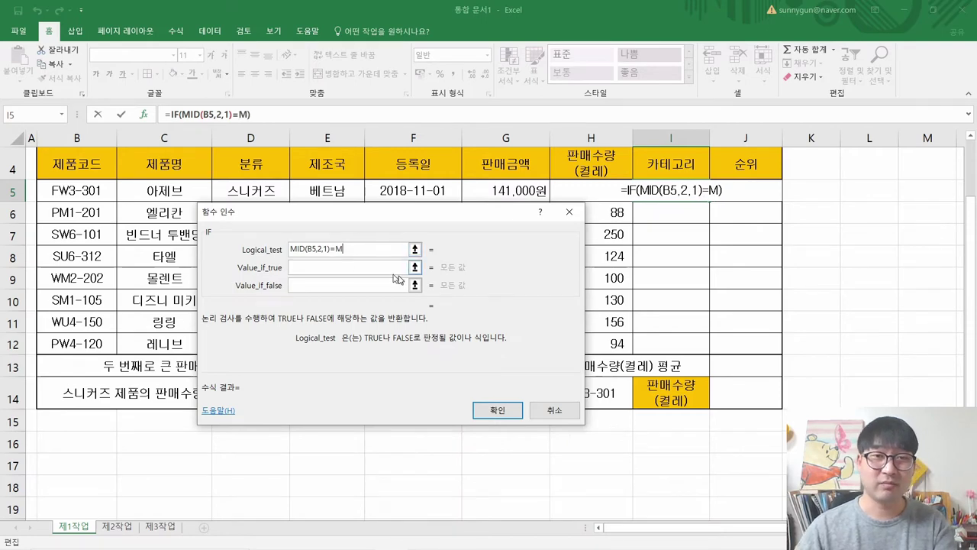
# Step: Enclose the letter M in double quotes in the IF logical test so it reads MID(B5,2,1)="M"
pyautogui.hotkey('alt', 'Tab')
pyautogui.hotkey('alt', 'Tab')
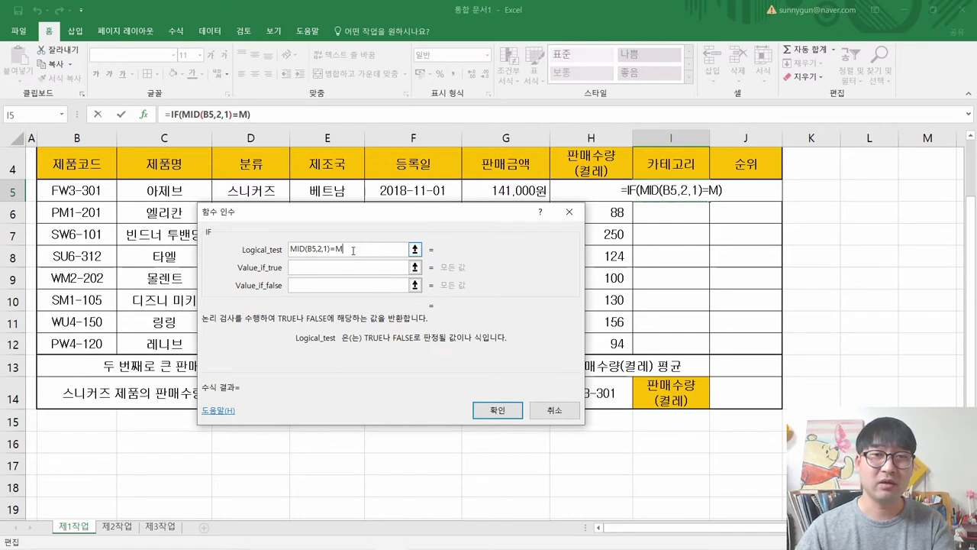
pyautogui.press('Tab')
pyautogui.click(358, 251)
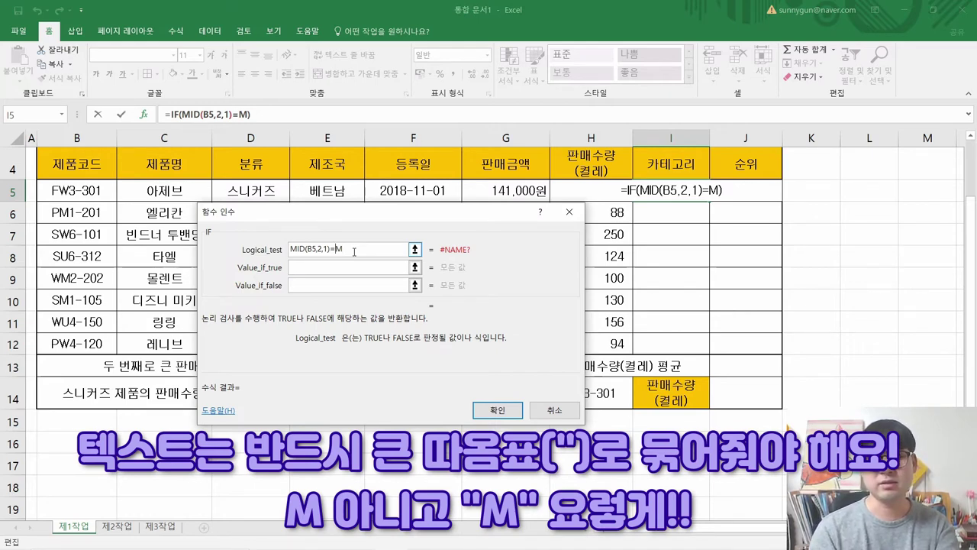
pyautogui.write('"M')
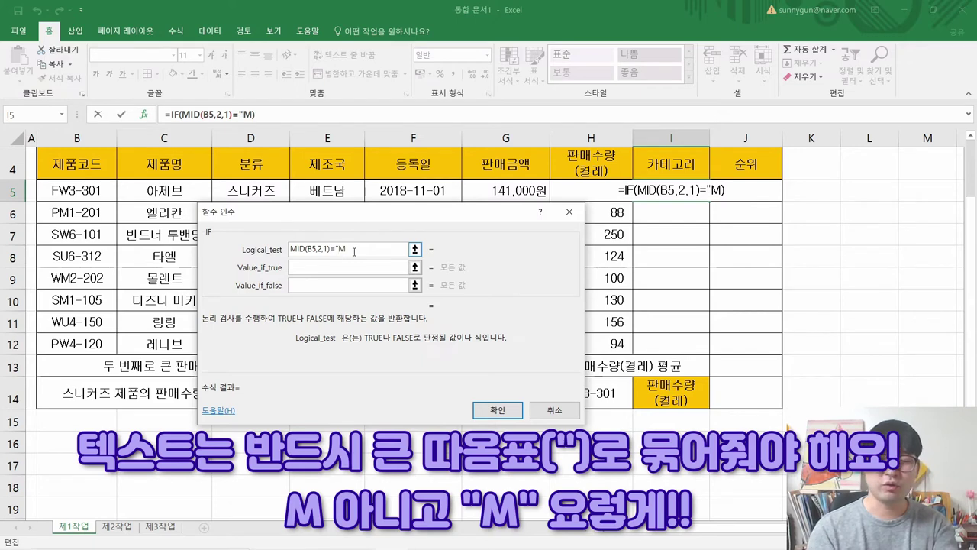
pyautogui.write('"')
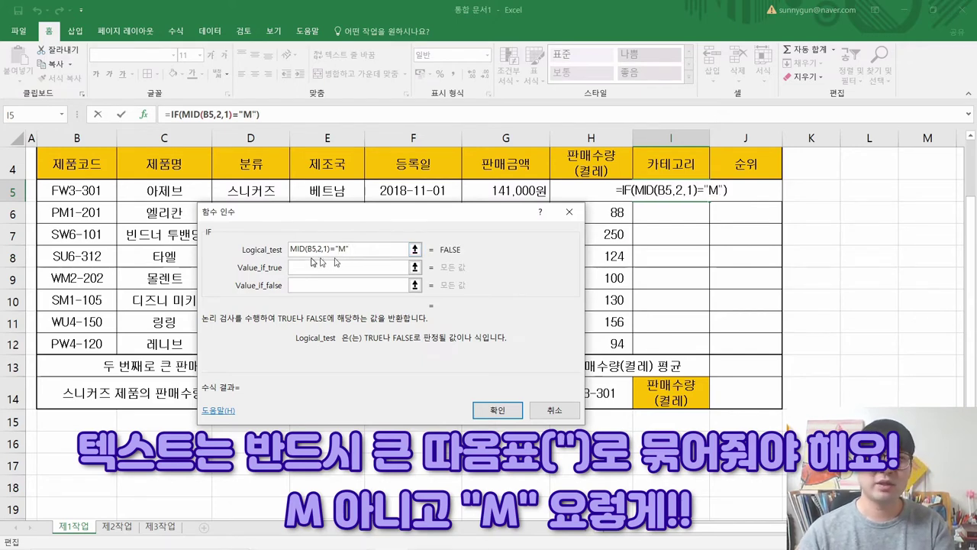
pyautogui.press('ctrl')
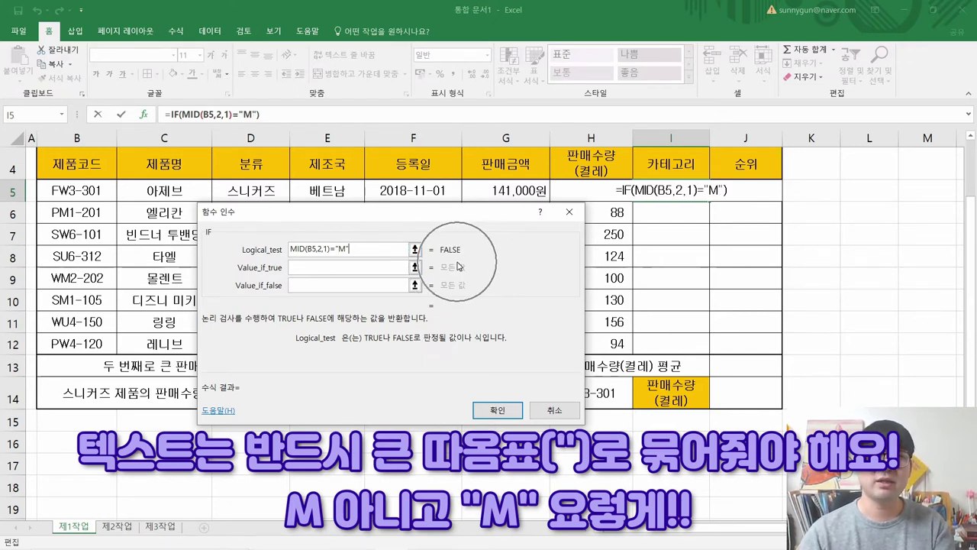
pyautogui.press('ctrl')
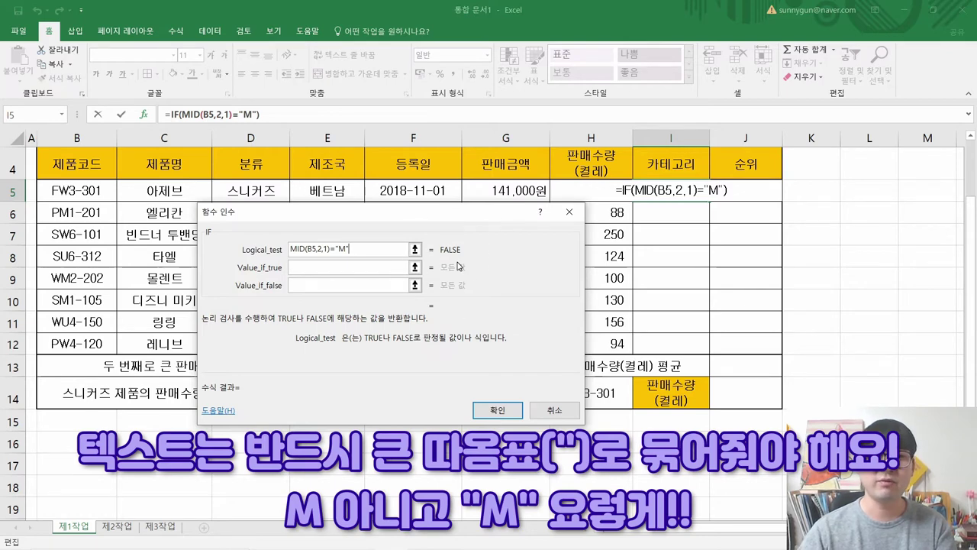
pyautogui.press('ctrl')
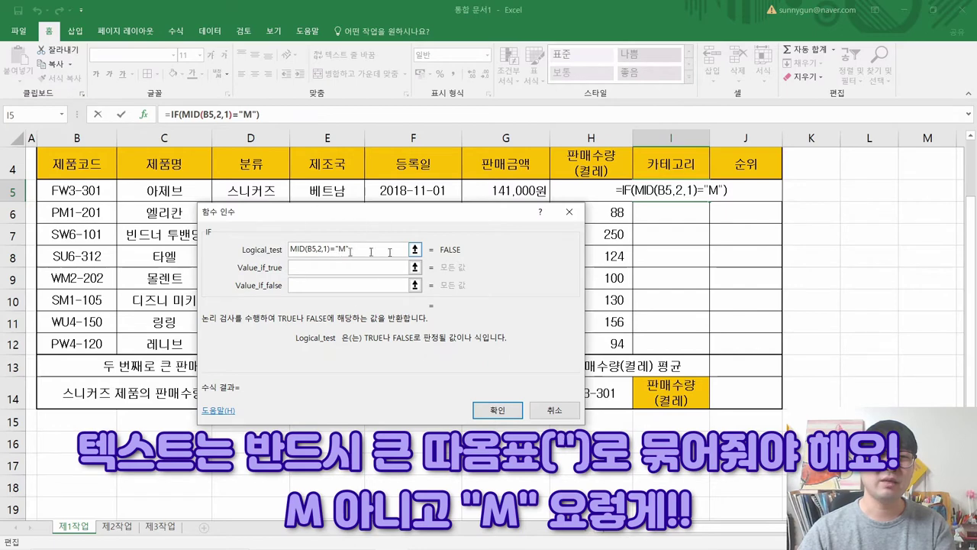
pyautogui.press('ctrl')
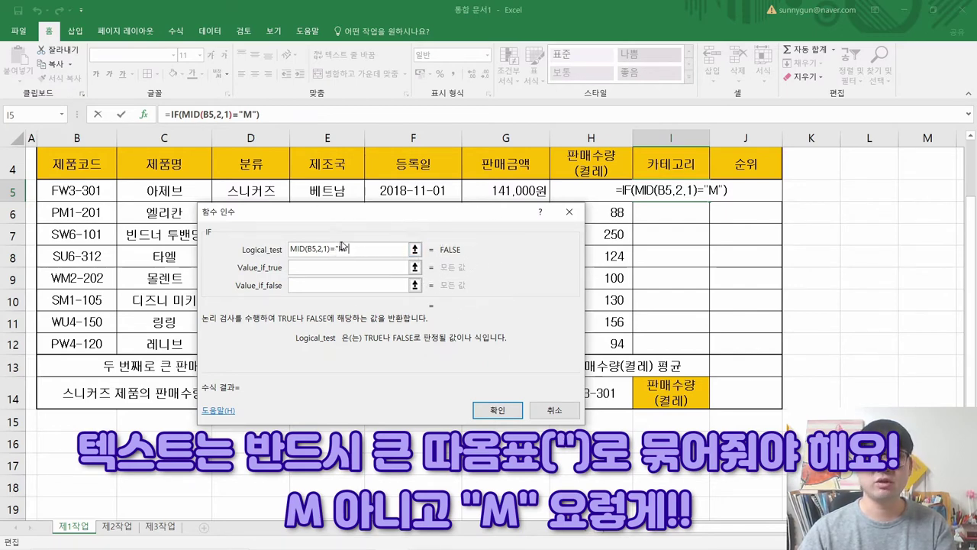
# Step: Check the wording for the M case in the exam PDF and set the IF's value if true to 남성용
pyautogui.click(319, 269)
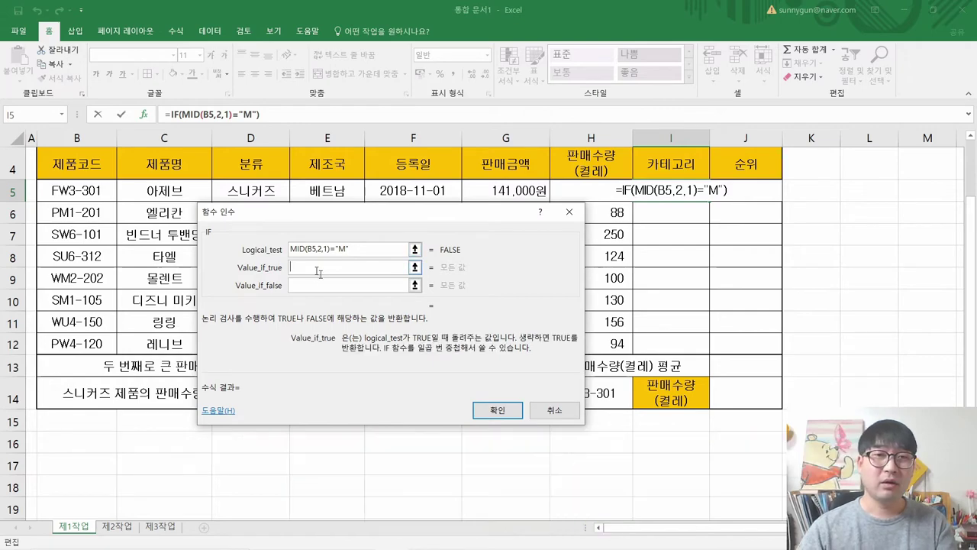
pyautogui.hotkey('alt', 'Tab')
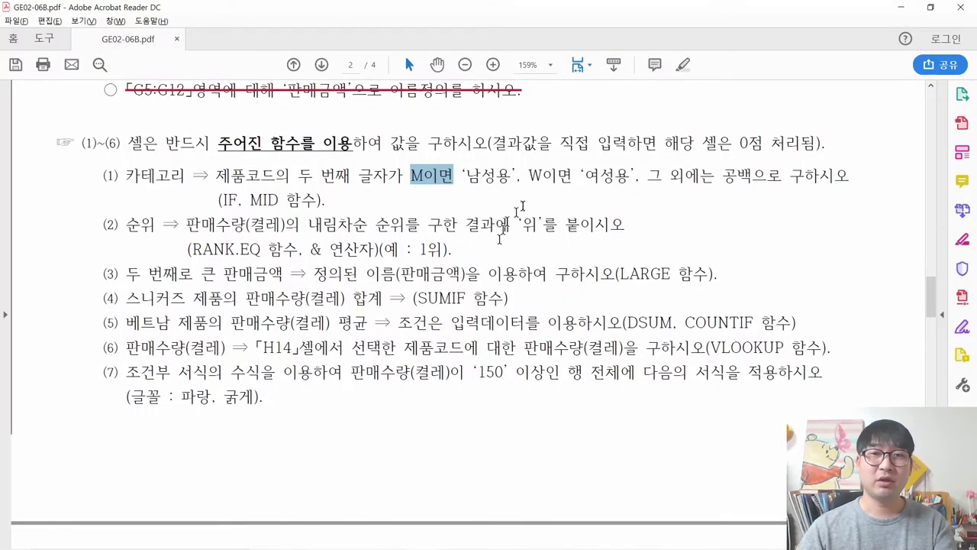
pyautogui.hotkey('alt', 'Tab')
pyautogui.write('남성용')
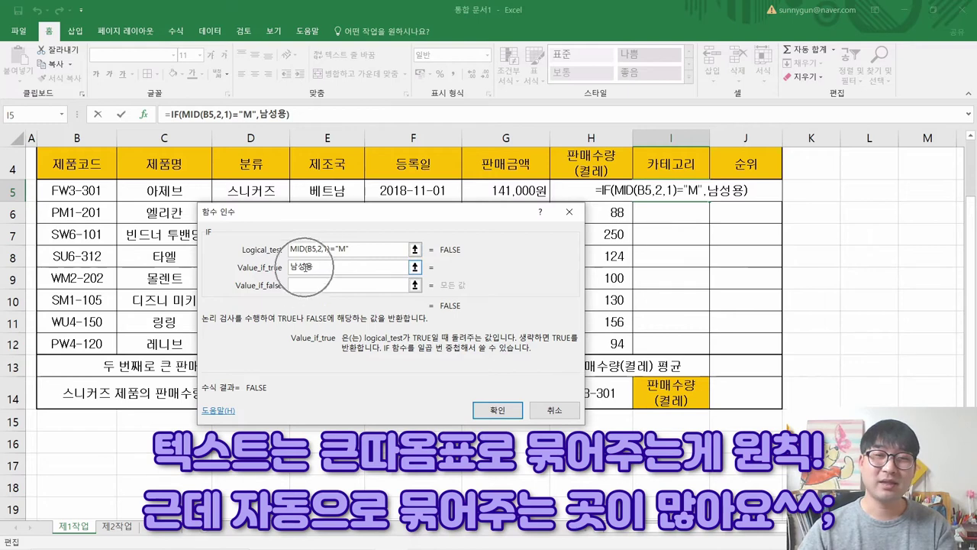
pyautogui.click(303, 286)
pyautogui.click(320, 270)
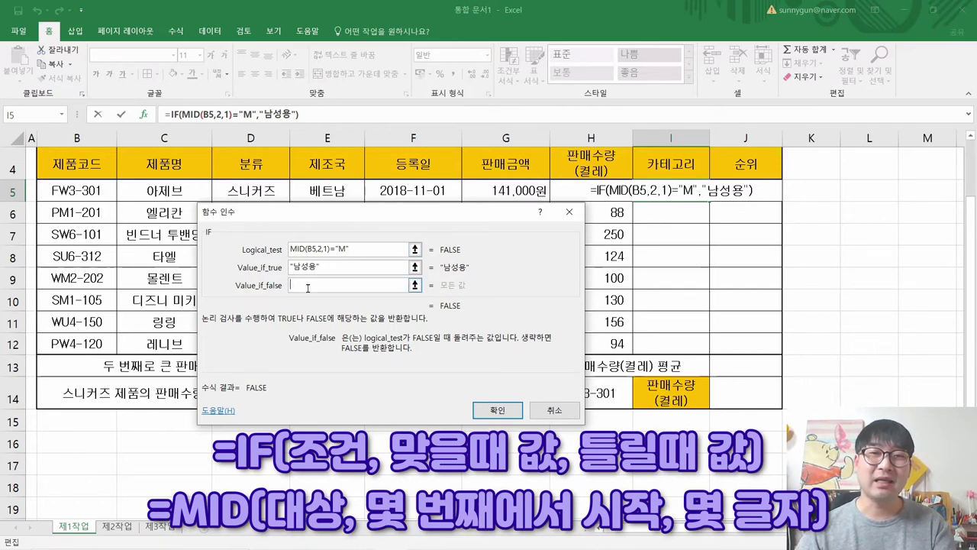
# Step: Check the W condition for 카테고리 in the exam PDF and start a nested if( as the IF's value if false
pyautogui.hotkey('alt', 'Tab')
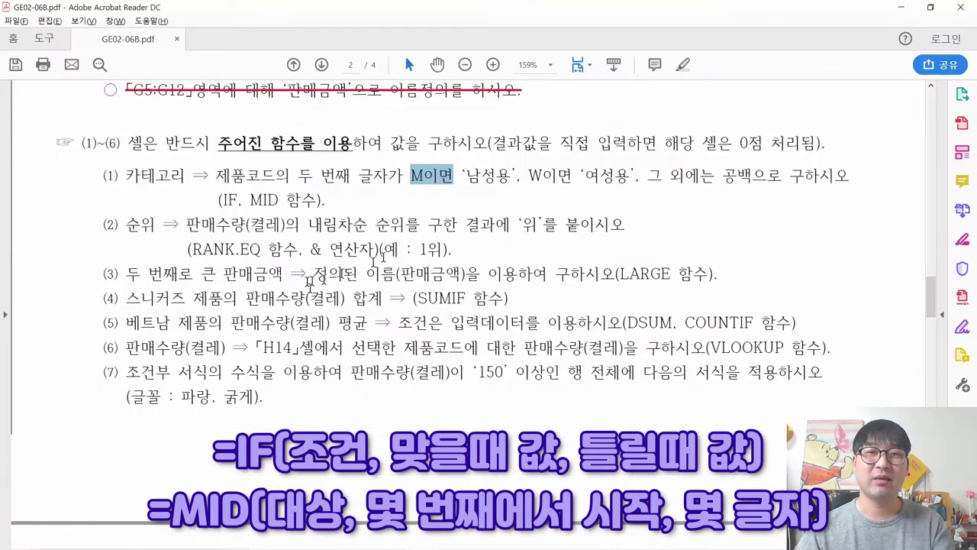
pyautogui.moveTo(527, 177); pyautogui.dragTo(634, 185)
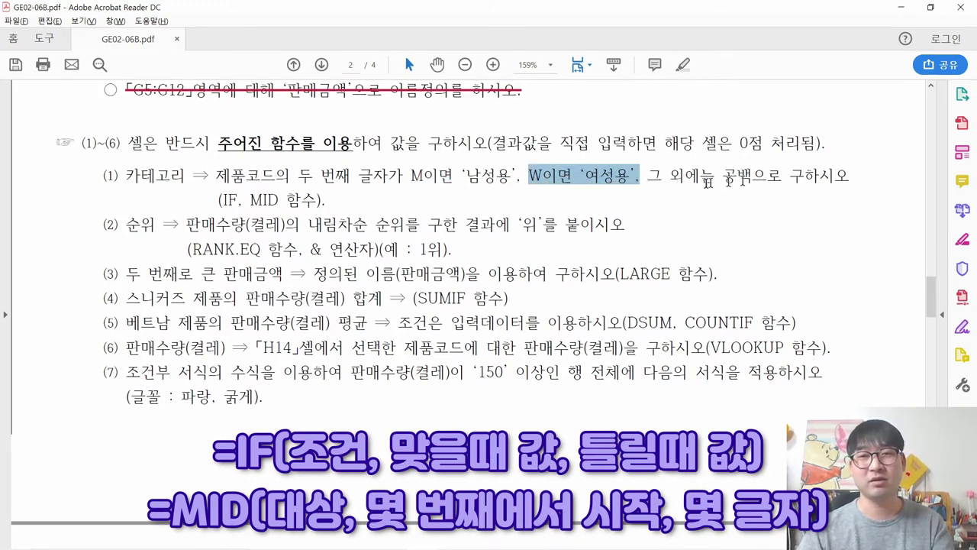
pyautogui.click(534, 177)
pyautogui.moveTo(522, 178); pyautogui.dragTo(633, 186)
pyautogui.hotkey('alt', 'Tab')
pyautogui.click(319, 283)
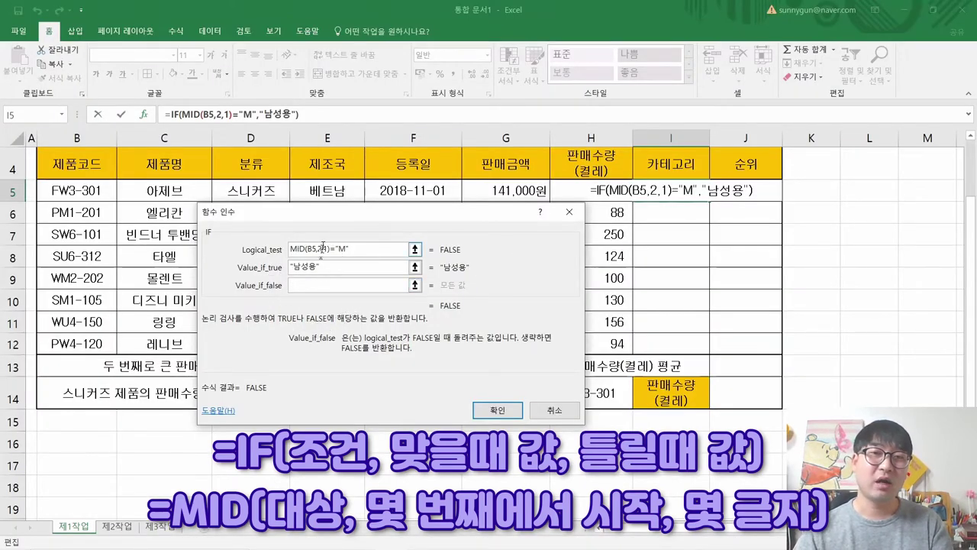
pyautogui.click(313, 267)
pyautogui.click(311, 284)
pyautogui.write('if')
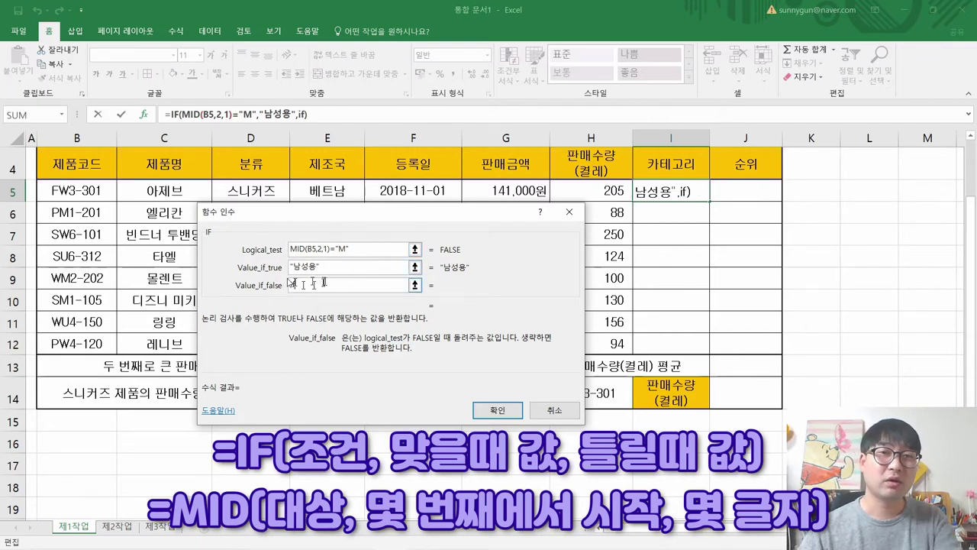
pyautogui.click(192, 125)
pyautogui.click(246, 125)
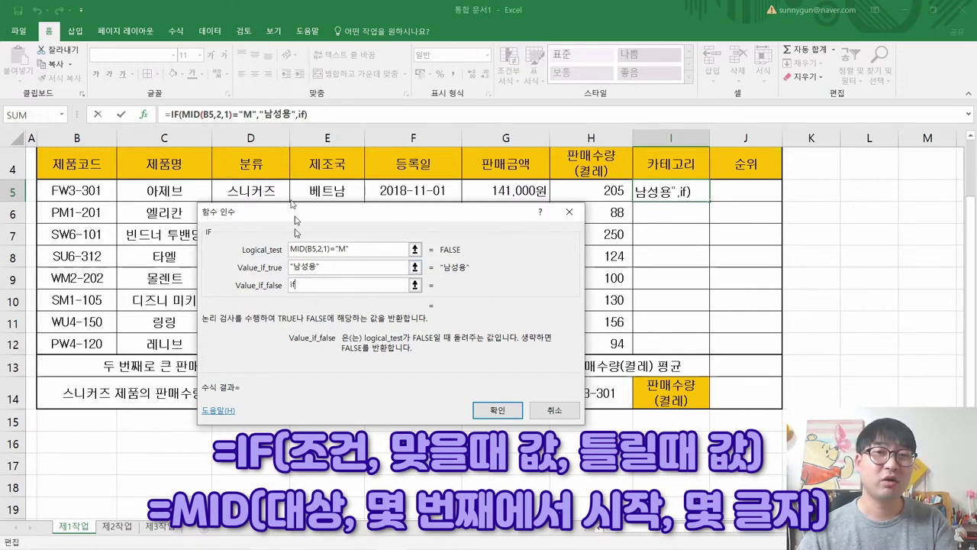
pyautogui.write('(')
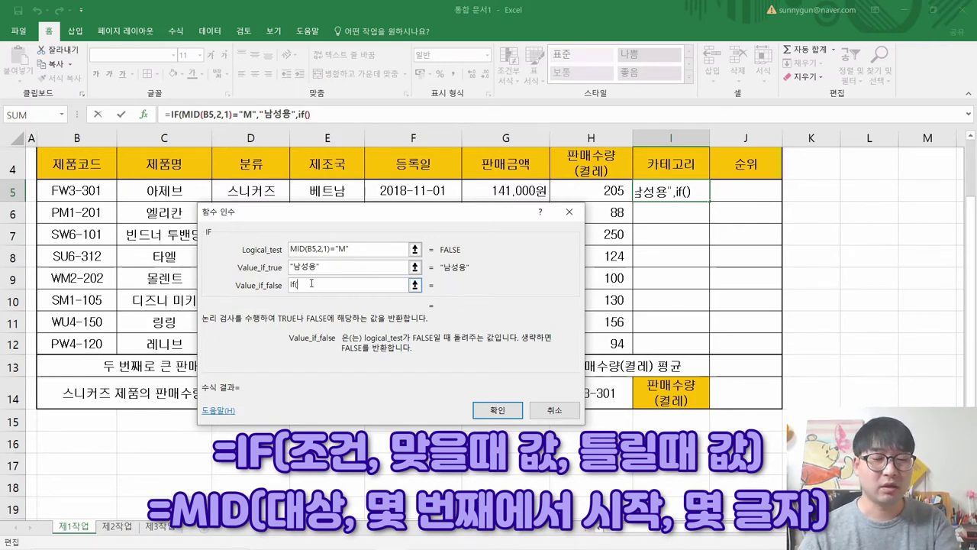
# Step: Copy the logical test MID(B5,2,1)="M" into the nested if and remove the quotation mark in front of it
pyautogui.write('mid')
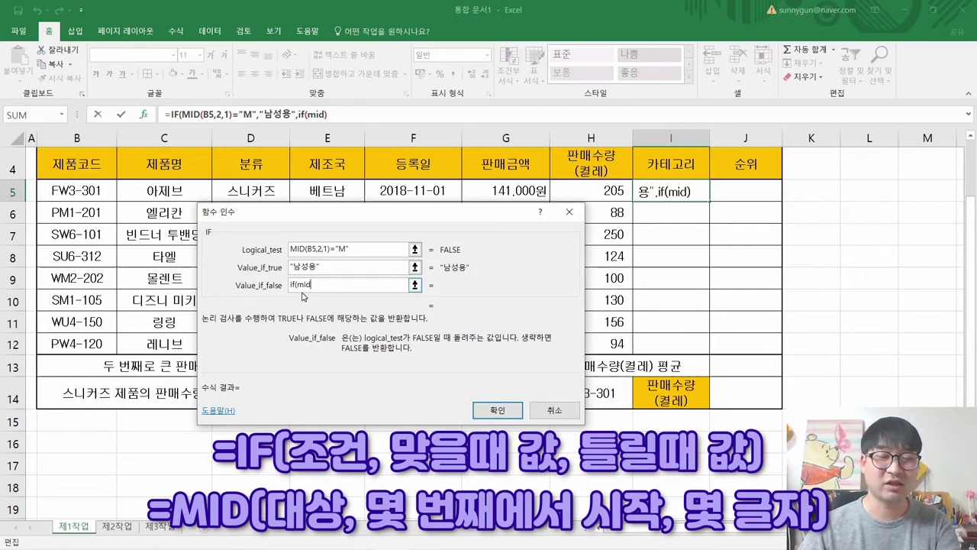
pyautogui.press('Tab')
pyautogui.hotkey('ctrl', 'c')
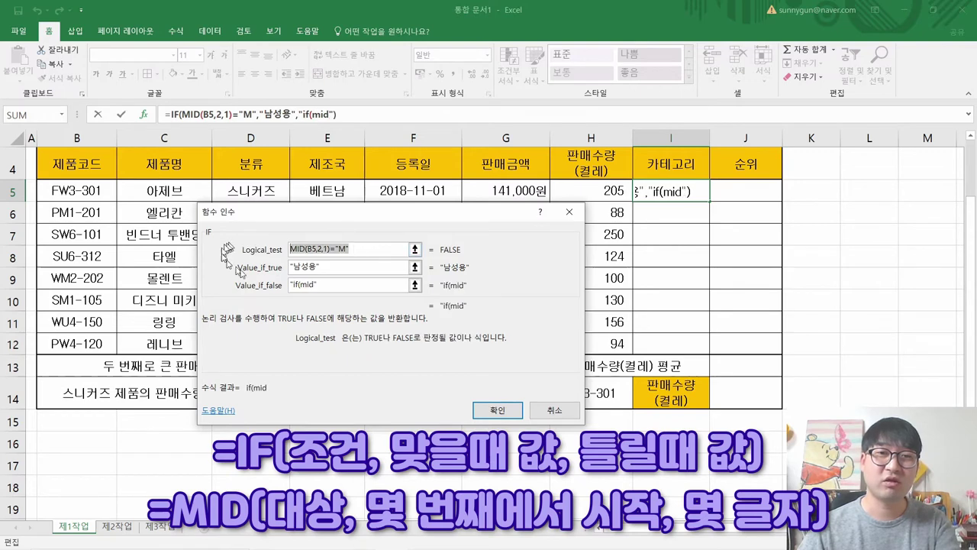
pyautogui.click(301, 285)
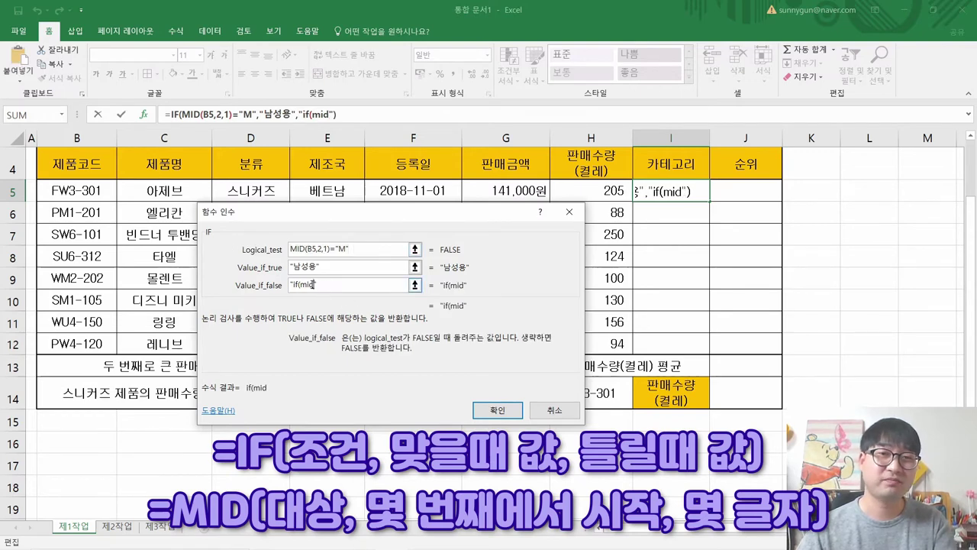
pyautogui.hotkey('shift', 'End')
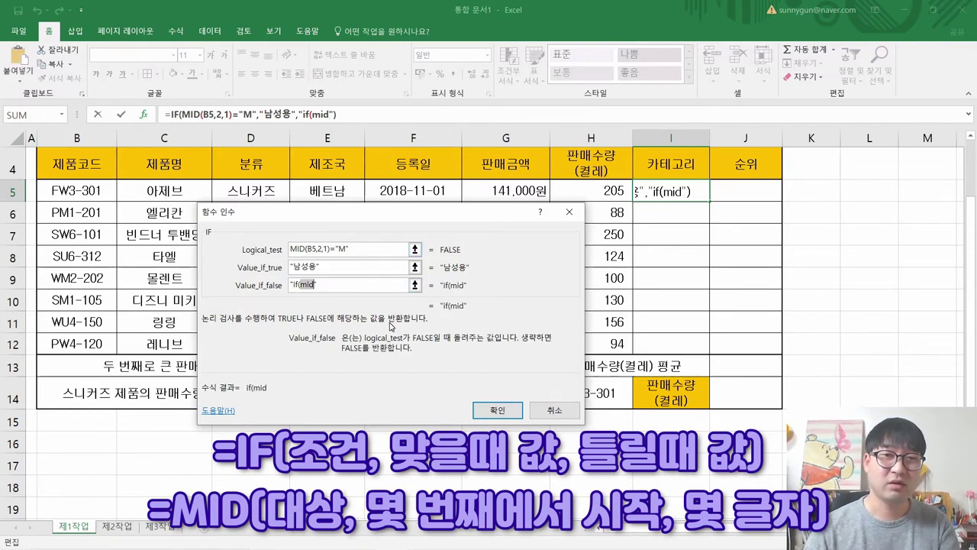
pyautogui.hotkey('ctrl', 'v')
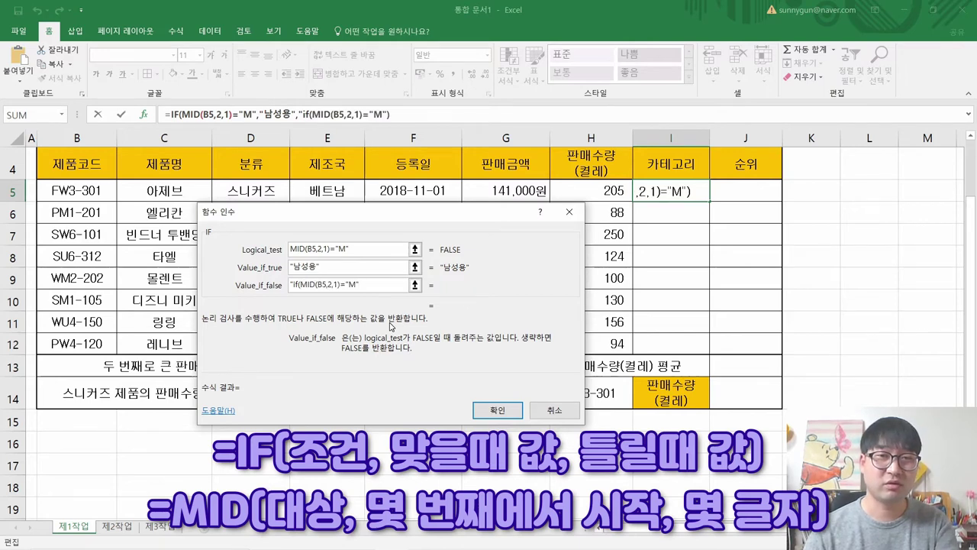
pyautogui.press('Home')
pyautogui.press('Delete')
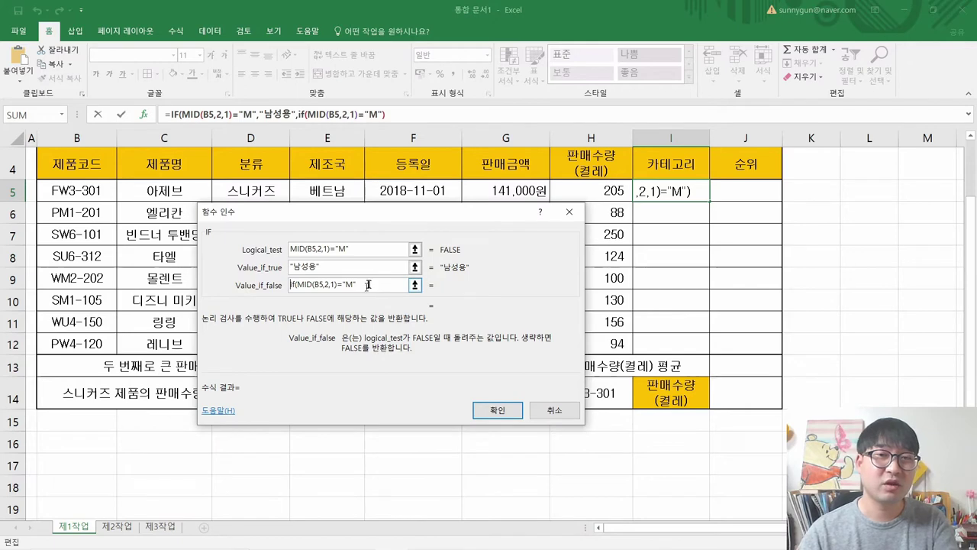
# Step: Change the letter compared in the nested if condition to W
pyautogui.click(354, 283)
pyautogui.press('BackSpace')
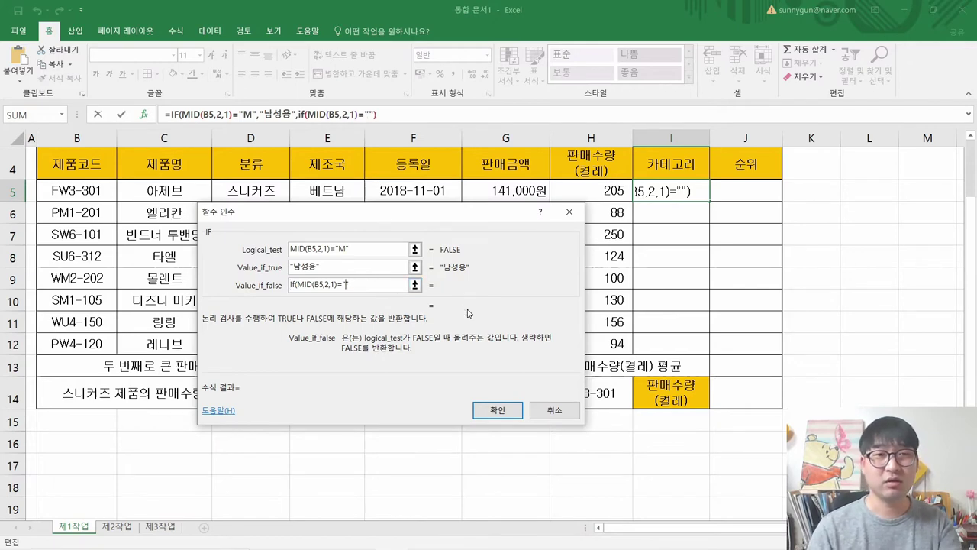
pyautogui.write('W')
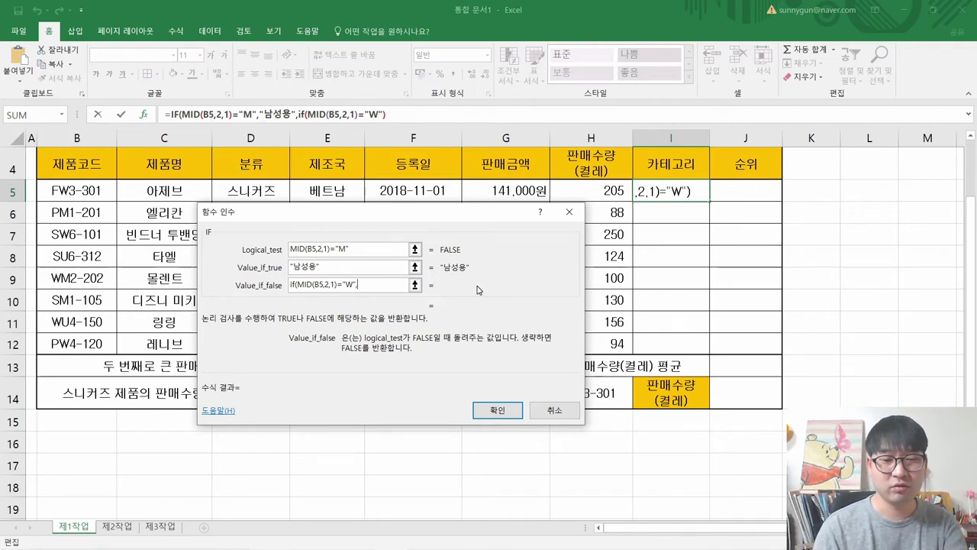
# Step: Add "여성용" as the nested if's value if true, confirm the I5 formula and accept the proposed correction
pyautogui.write('dk')
pyautogui.press('BackSpace')
pyautogui.press('BackSpace')
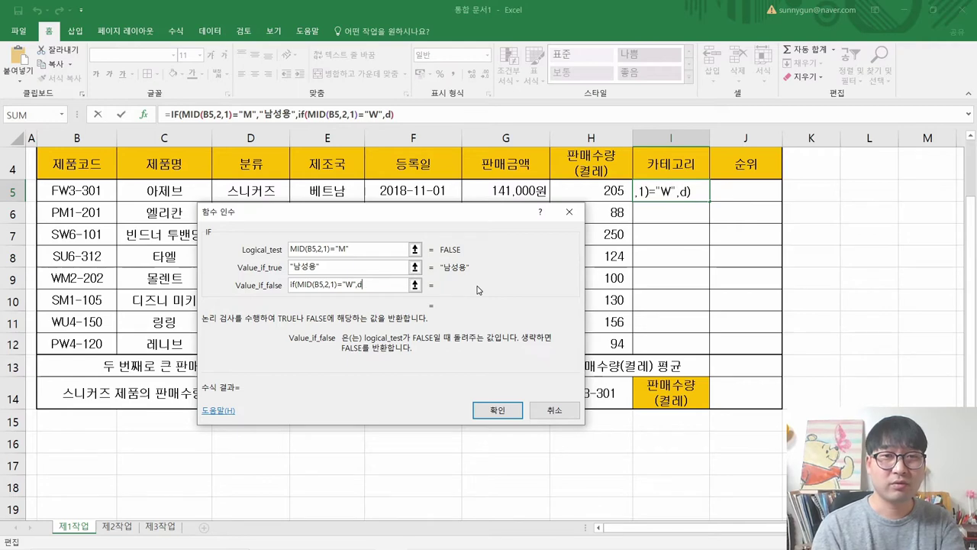
pyautogui.write(',여성ㅇ')
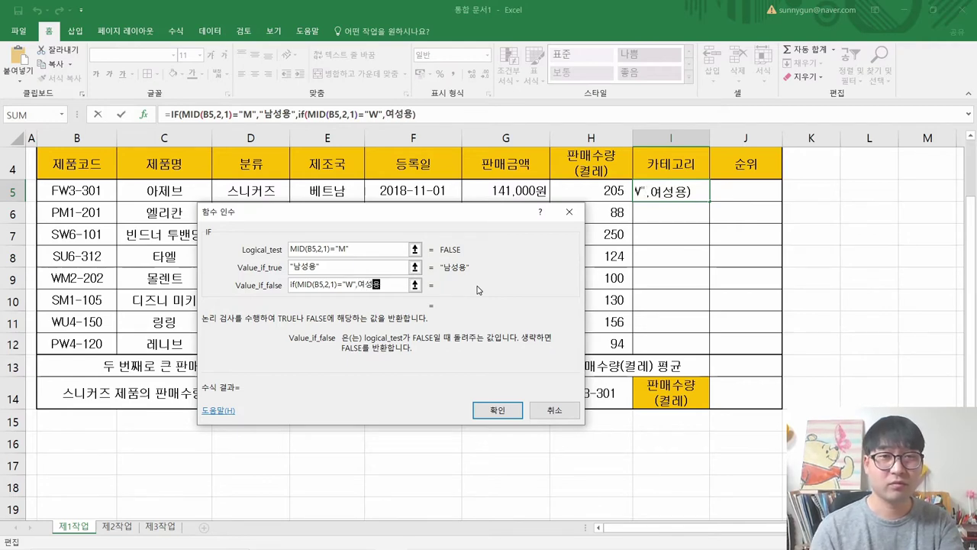
pyautogui.write('"')
pyautogui.write('"')
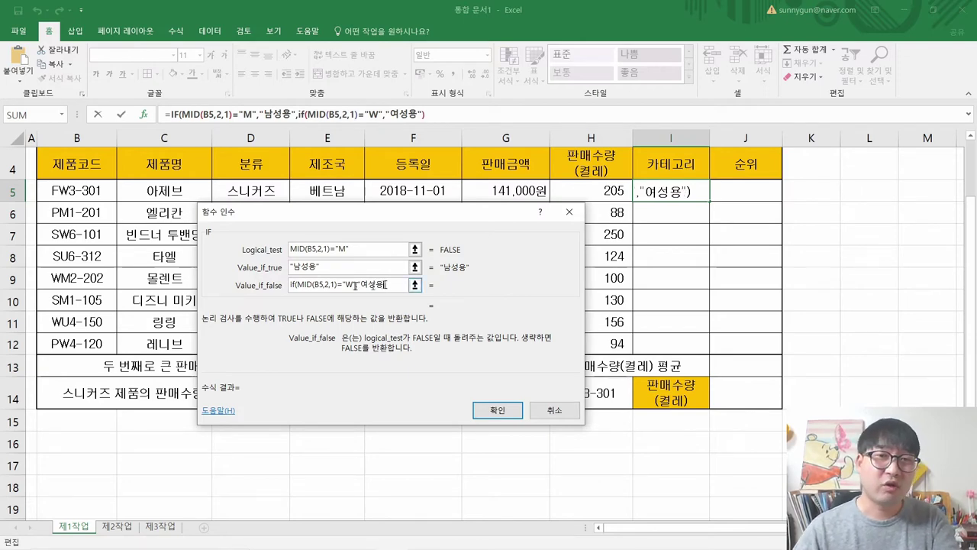
pyautogui.click(497, 412)
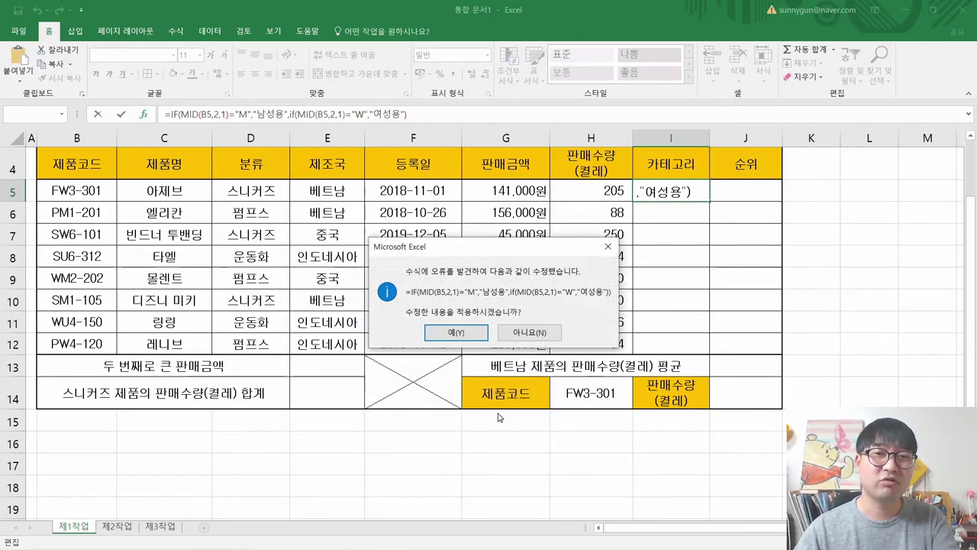
pyautogui.click(458, 333)
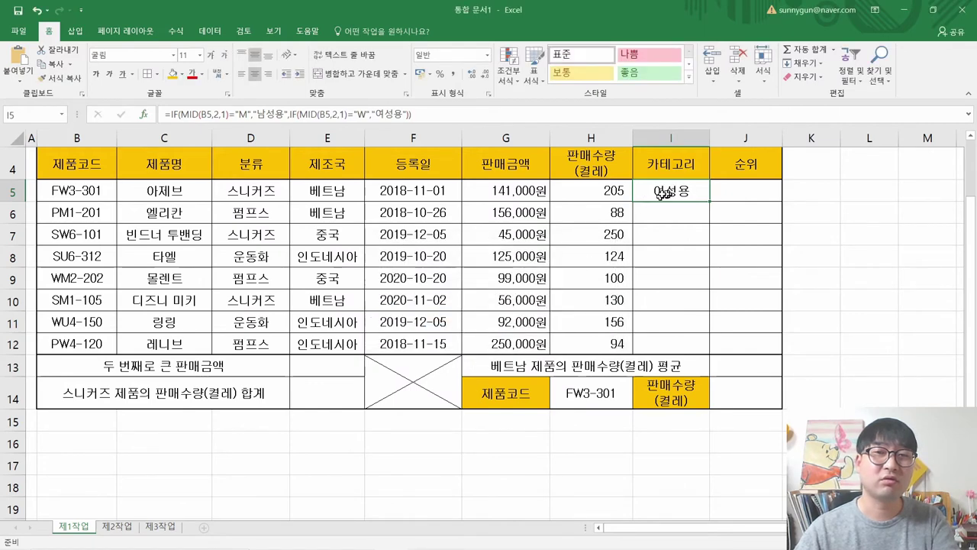
# Step: Place the insertion point in the second IF of the I5 formula, open its arguments and move the dialog aside
pyautogui.click(298, 115)
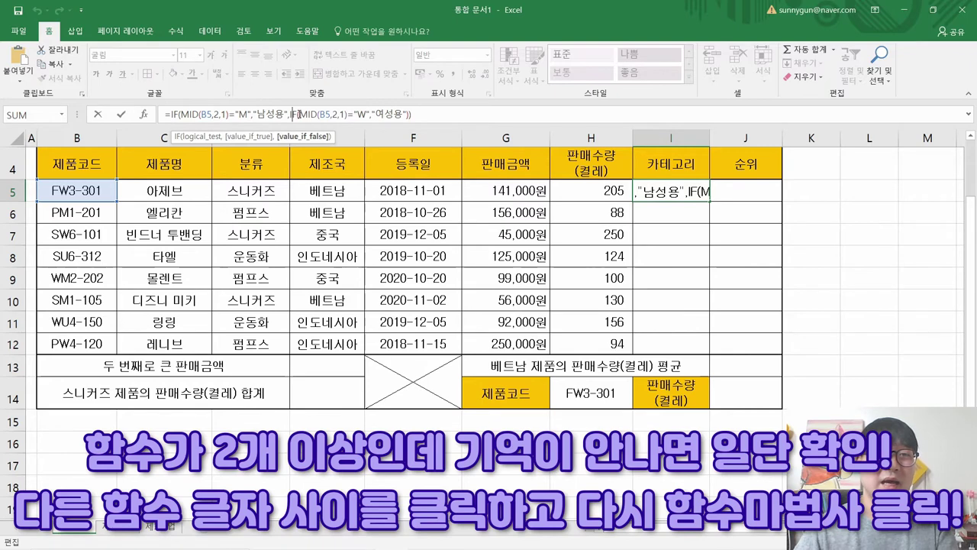
pyautogui.click(300, 114)
pyautogui.click(207, 114)
pyautogui.click(290, 114)
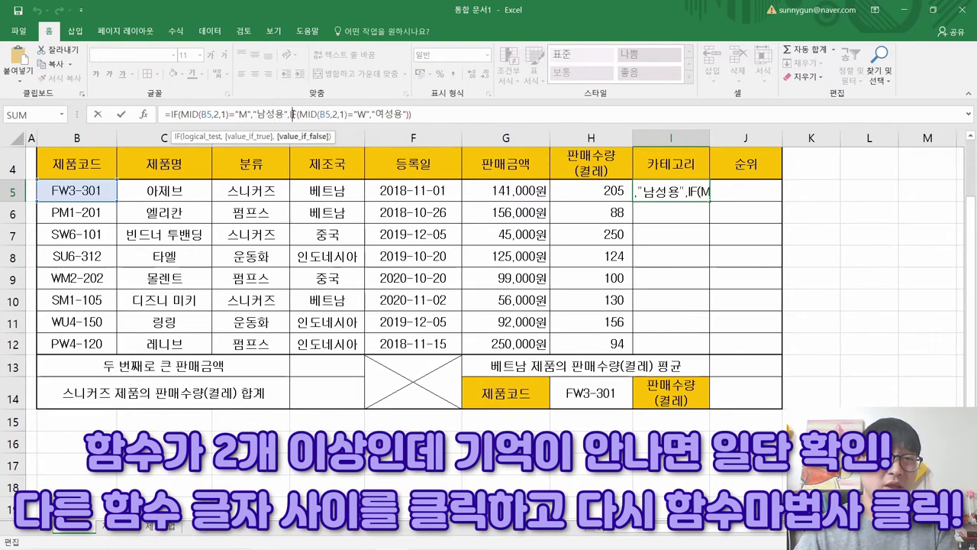
pyautogui.click(149, 114)
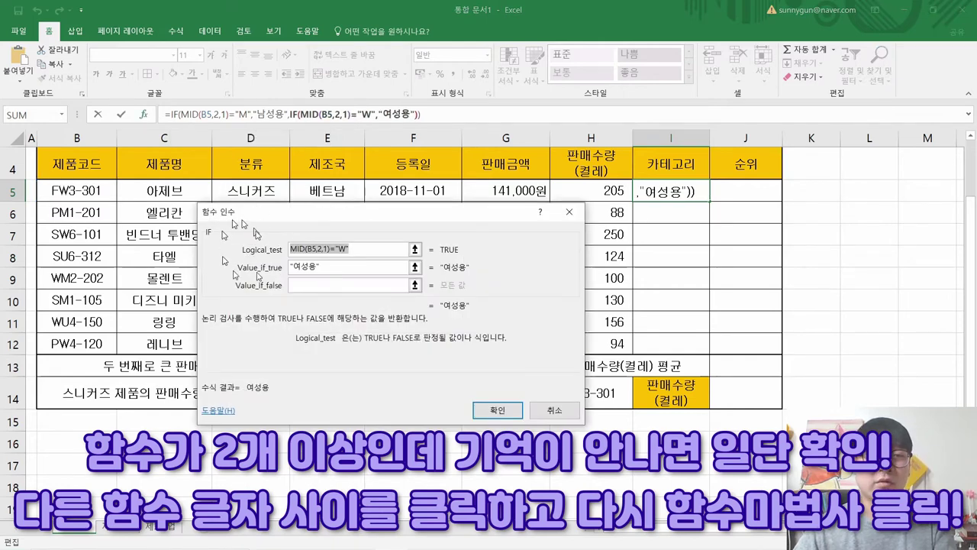
pyautogui.moveTo(326, 214); pyautogui.dragTo(285, 156)
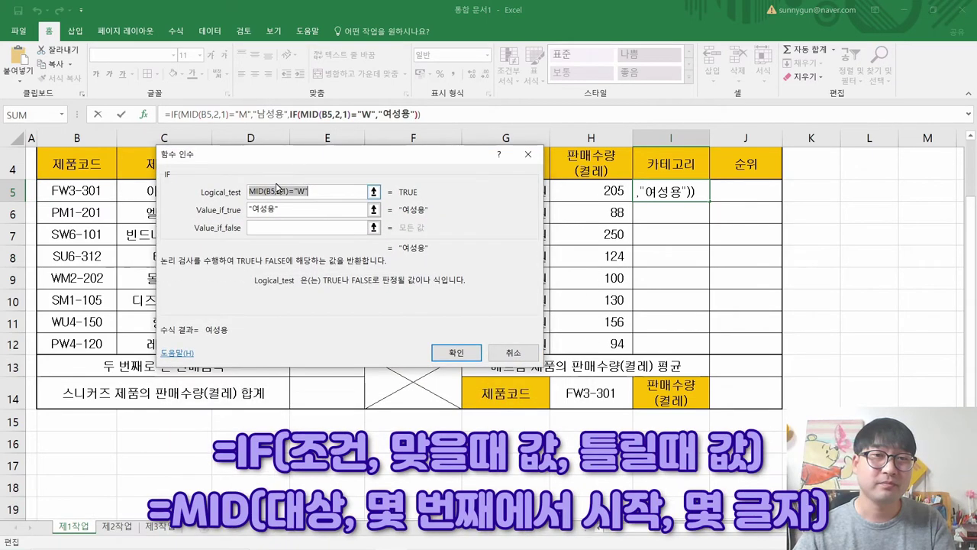
# Step: Check the instruction for other letters in the exam PDF, enter "" as the nested IF's value if false, and confirm the I5 formula
pyautogui.click(276, 228)
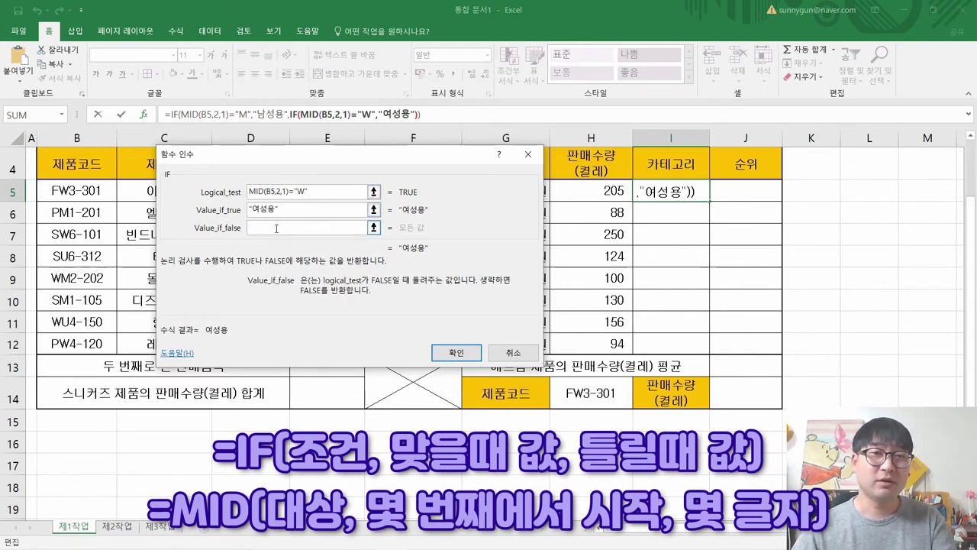
pyautogui.hotkey('alt', 'Tab')
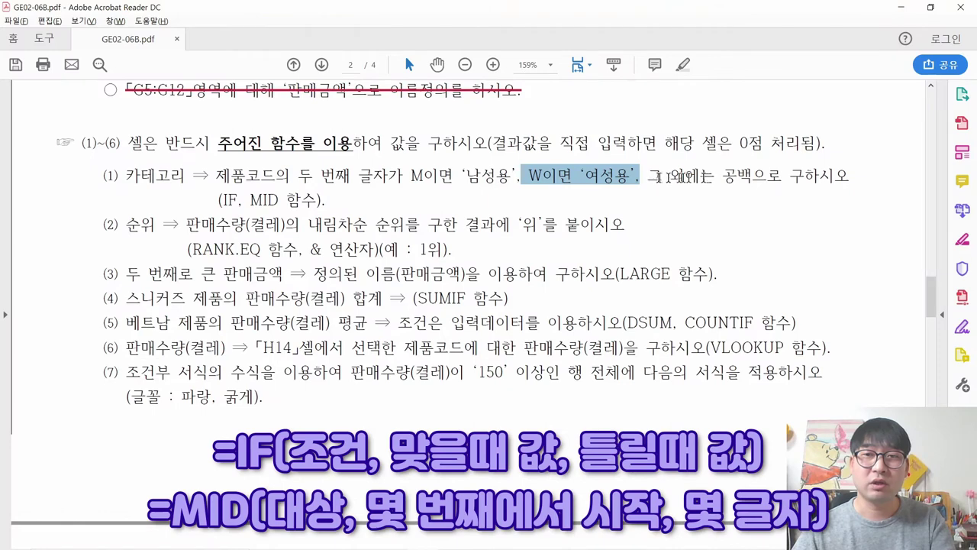
pyautogui.moveTo(653, 176); pyautogui.dragTo(781, 177)
pyautogui.hotkey('alt', 'Tab')
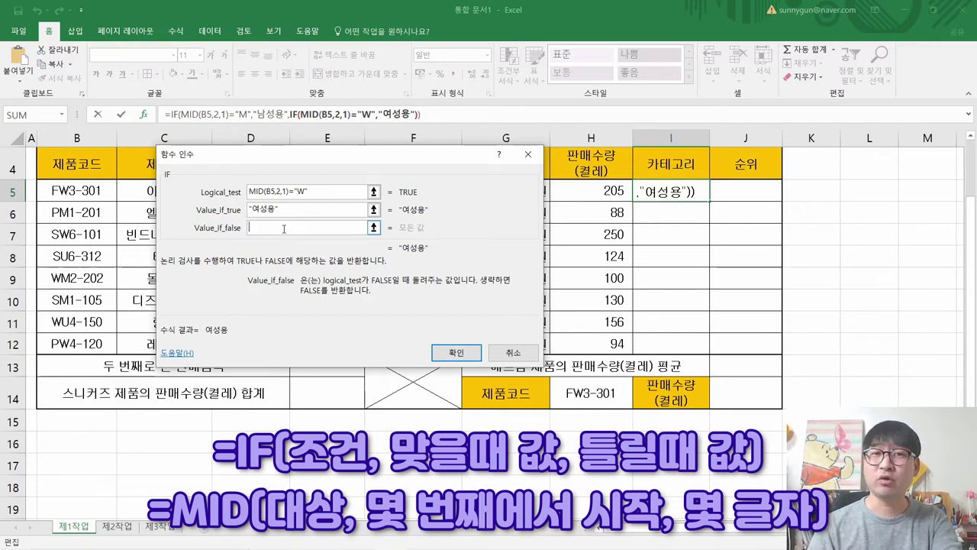
pyautogui.write('"')
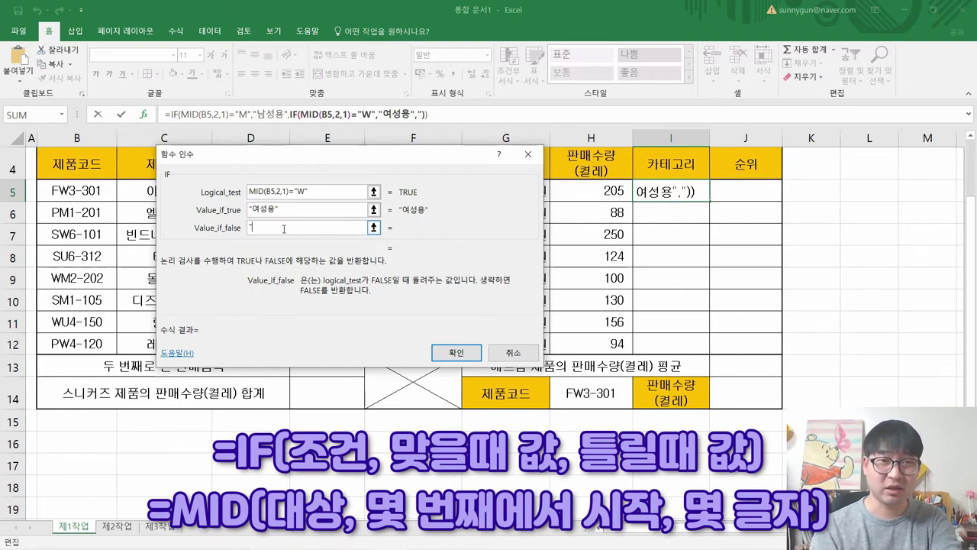
pyautogui.write('"')
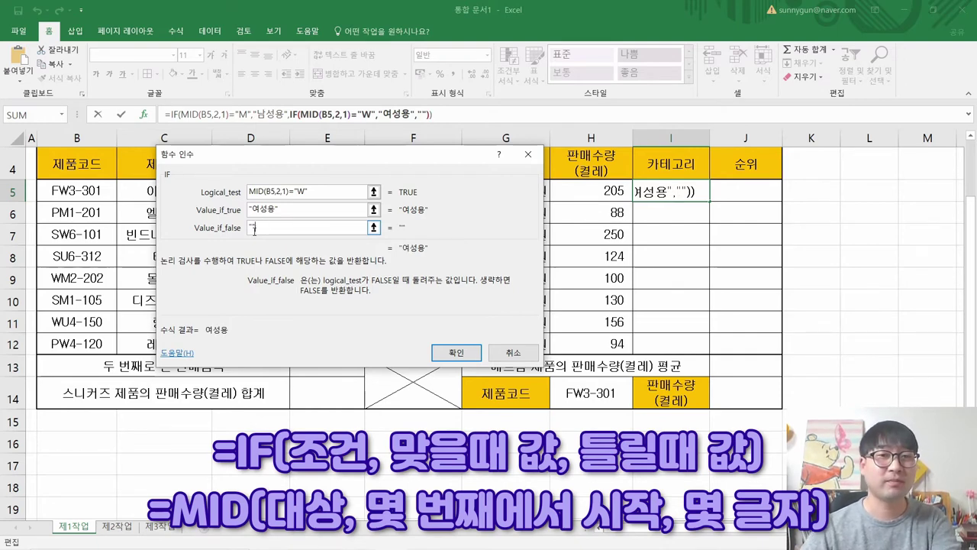
pyautogui.click(455, 352)
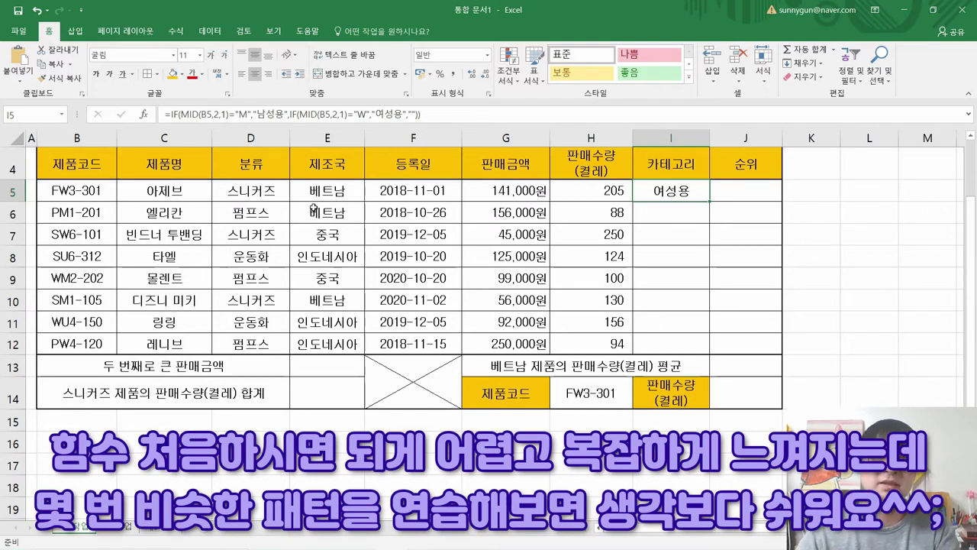
# Step: Review the outer IF arguments of the I5 formula, including the nested IF used as the value if false
pyautogui.click(143, 114)
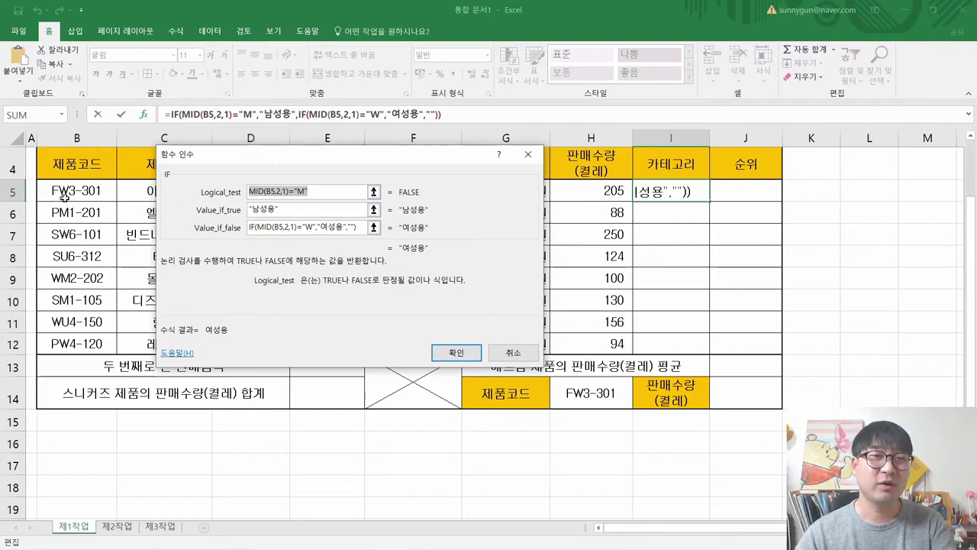
pyautogui.click(300, 191)
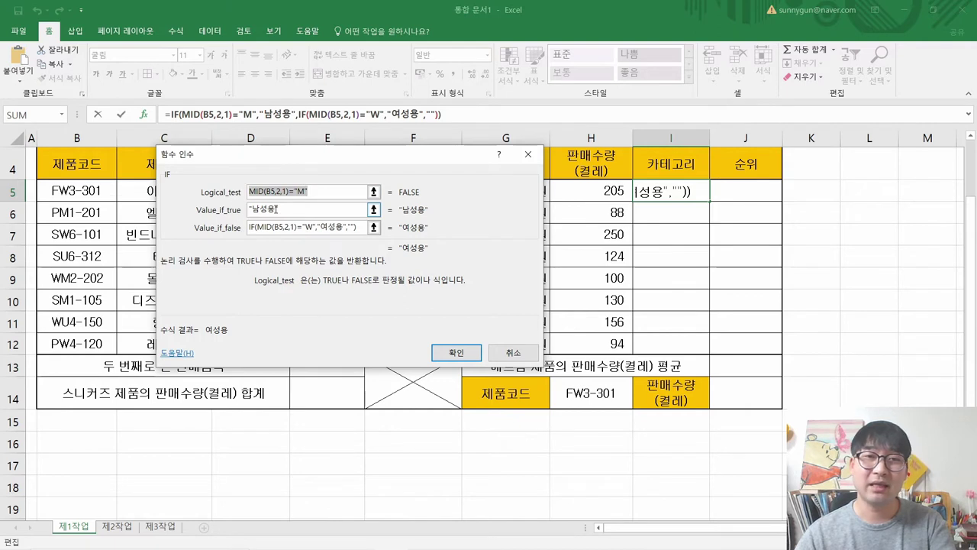
pyautogui.click(280, 229)
pyautogui.click(304, 235)
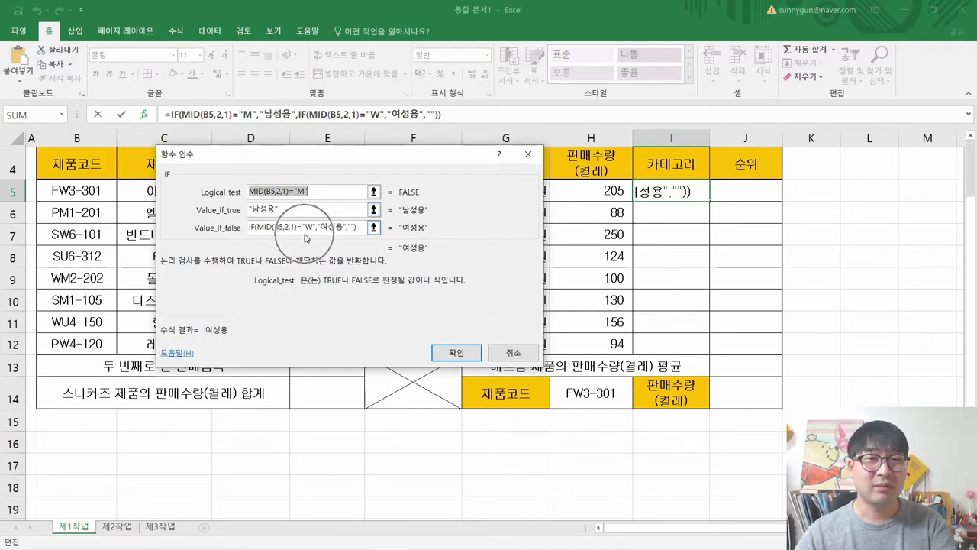
pyautogui.click(321, 230)
pyautogui.click(322, 229)
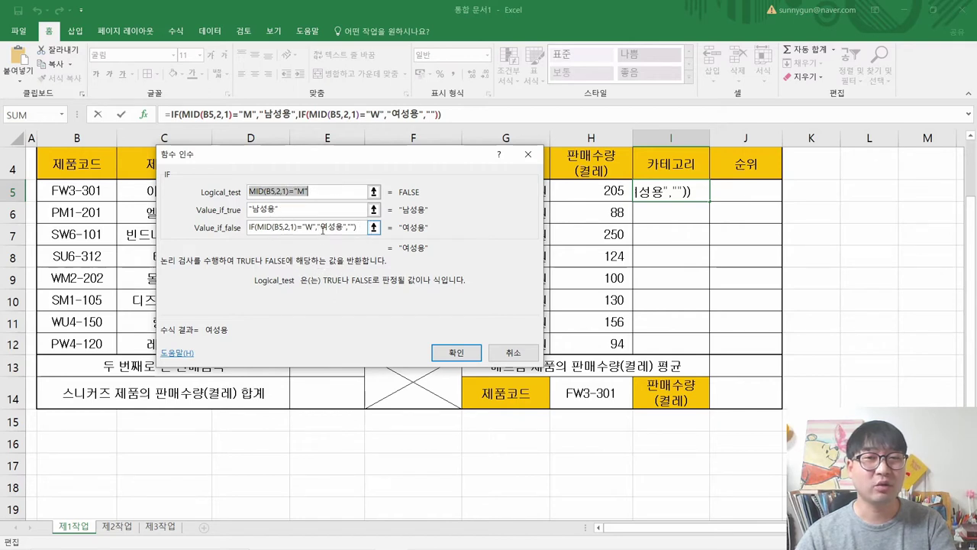
pyautogui.click(349, 231)
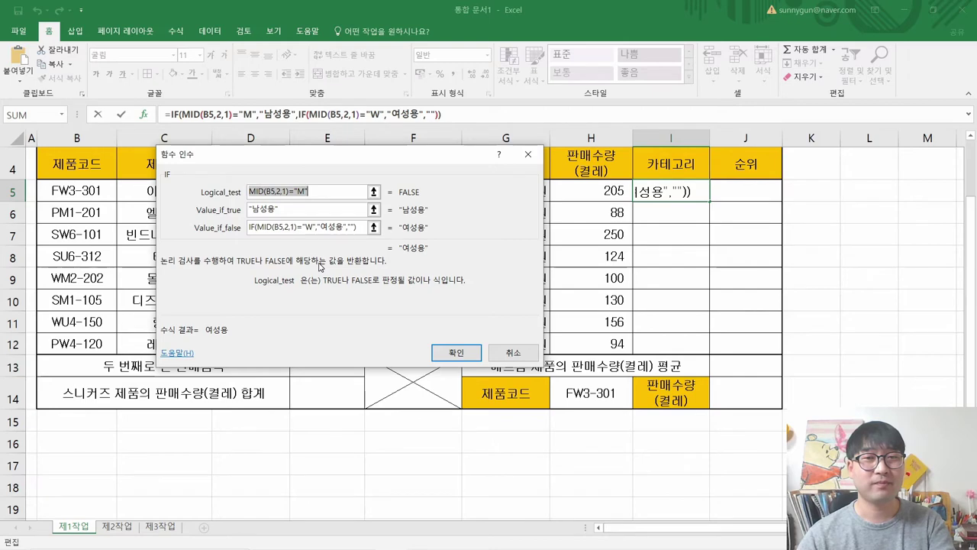
pyautogui.click(463, 352)
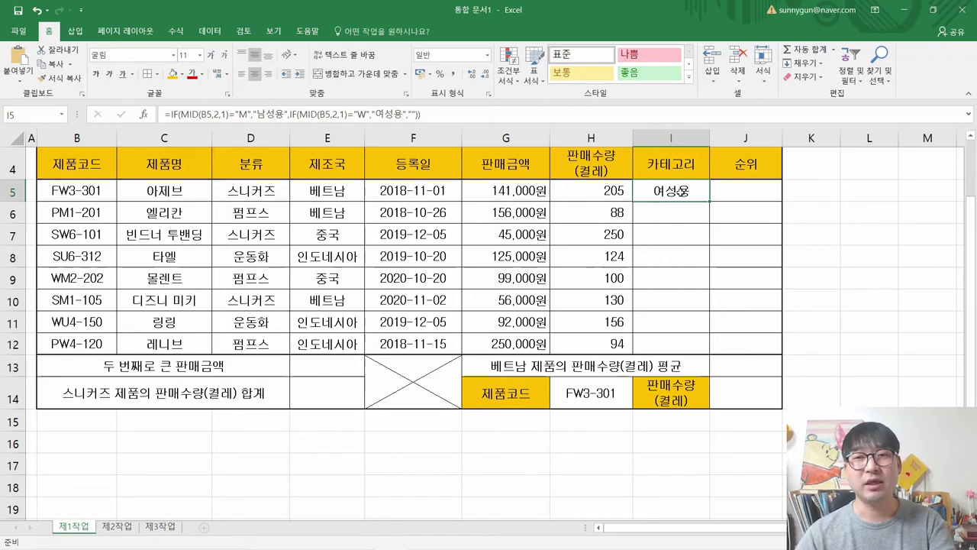
pyautogui.click(666, 213)
pyautogui.click(668, 234)
pyautogui.click(671, 256)
pyautogui.moveTo(663, 324); pyautogui.dragTo(658, 217)
pyautogui.click(662, 258)
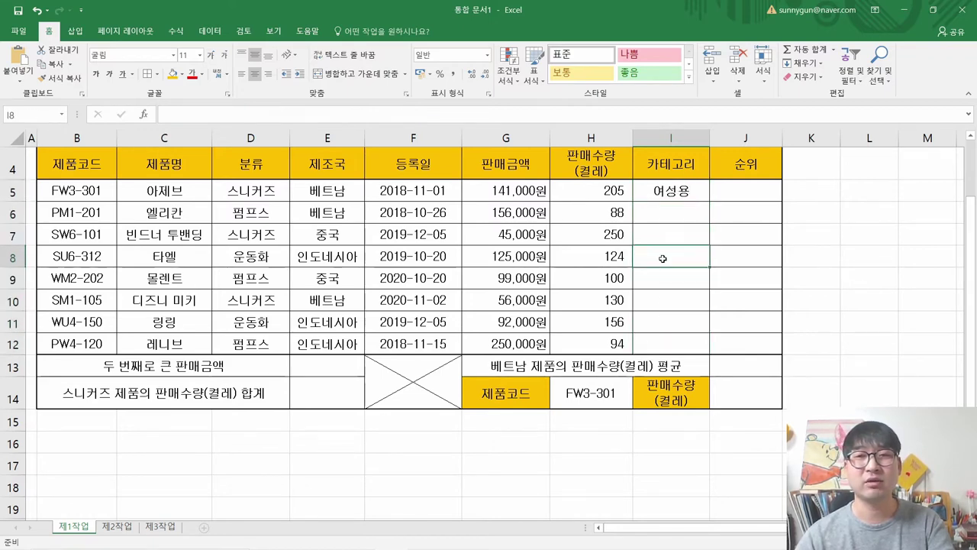
pyautogui.click(670, 214)
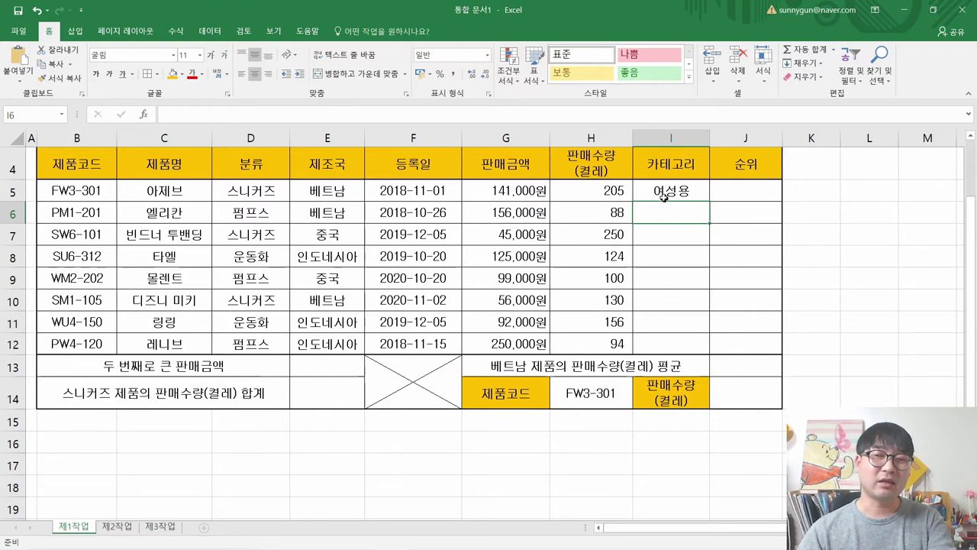
# Step: Try filling the I5 formula down through I12 with the fill handle, and undo the fill
pyautogui.click(691, 191)
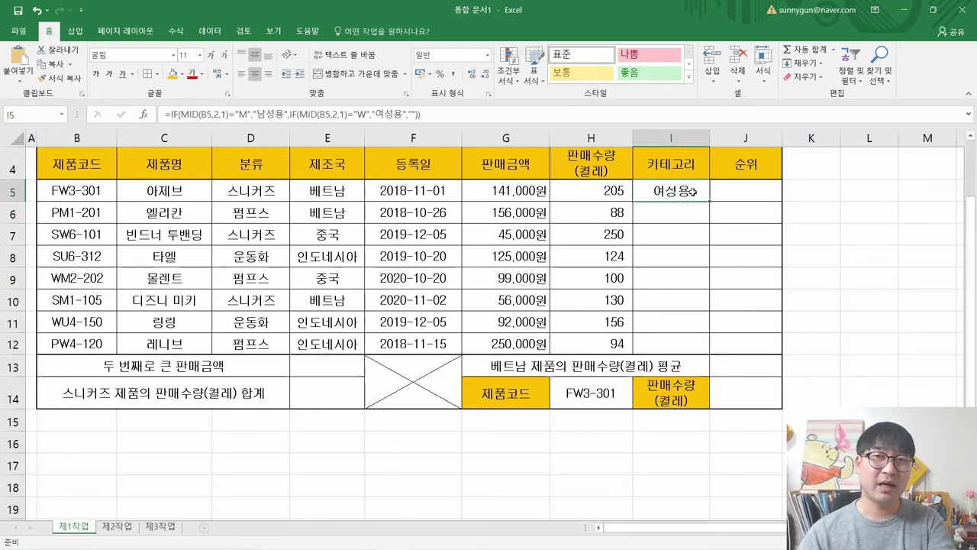
pyautogui.moveTo(709, 201); pyautogui.dragTo(715, 359)
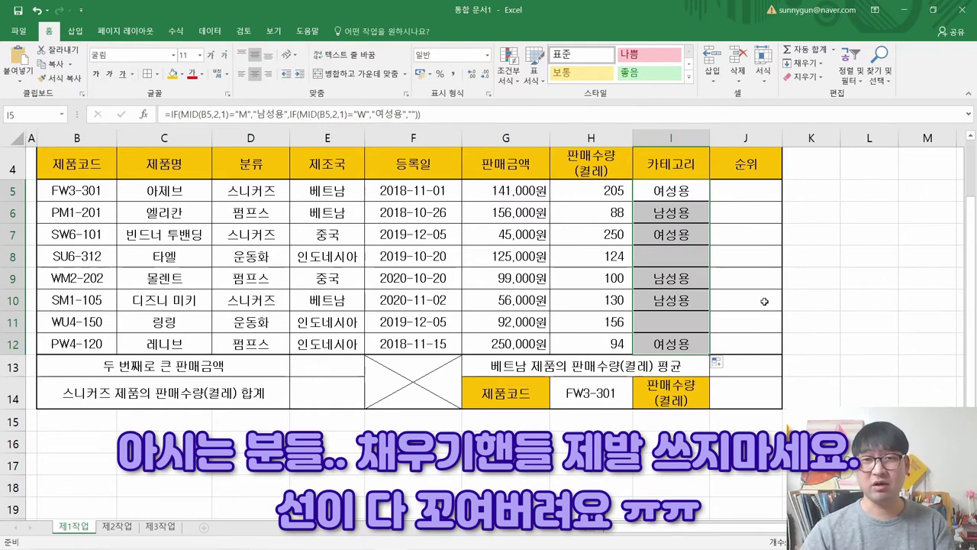
pyautogui.click(759, 279)
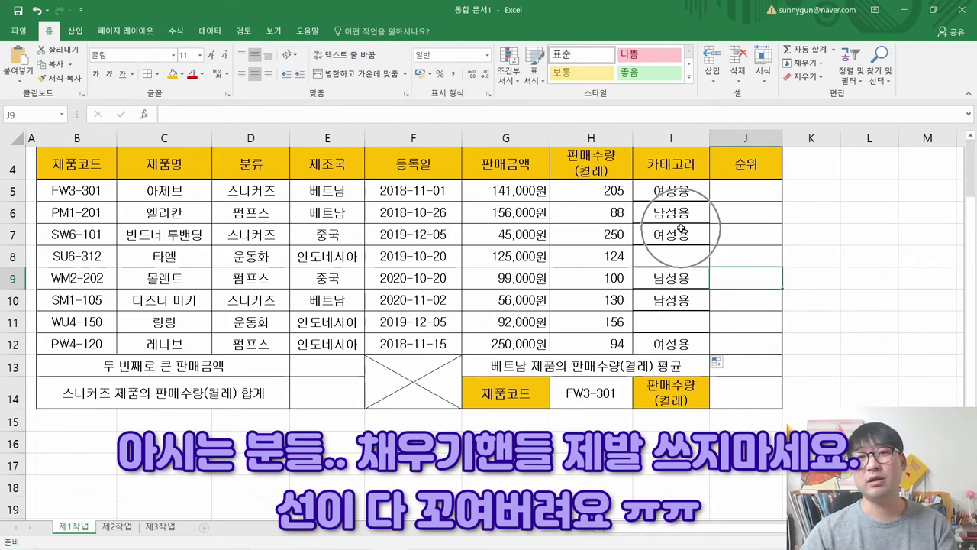
pyautogui.hotkey('ctrl', 'z')
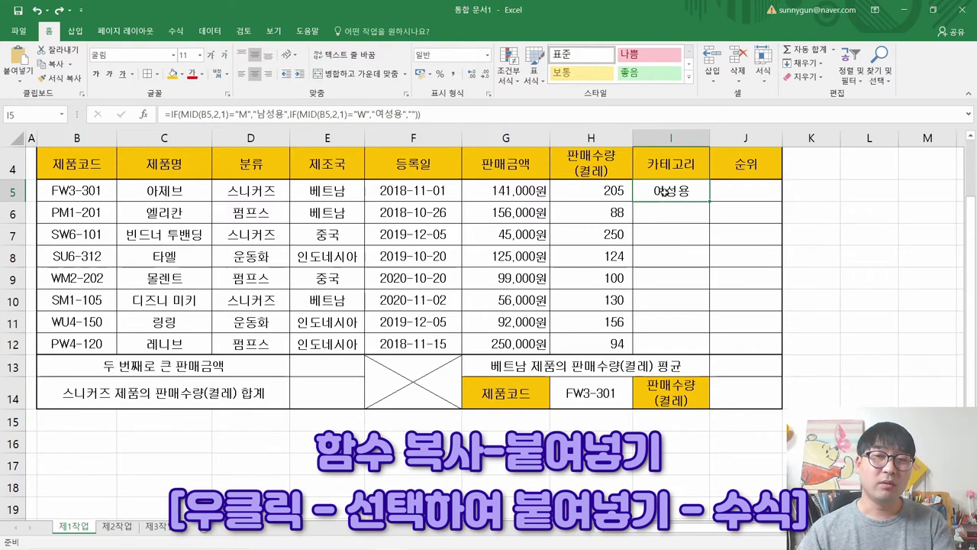
# Step: Copy the 카테고리 formula from I5 and paste only the formula into I6:I12, leaving the borders intact
pyautogui.rightClick(664, 191)
pyautogui.click(694, 219)
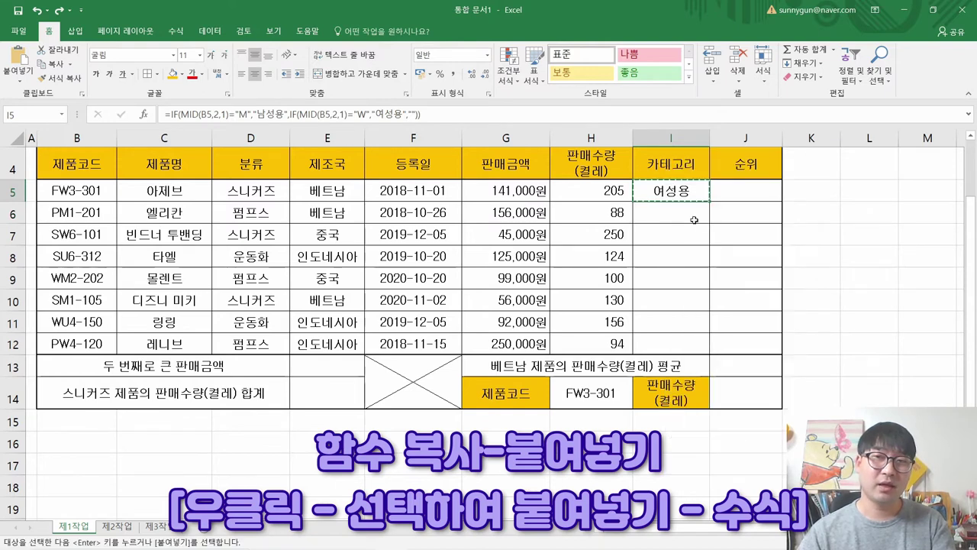
pyautogui.moveTo(683, 213); pyautogui.dragTo(669, 342)
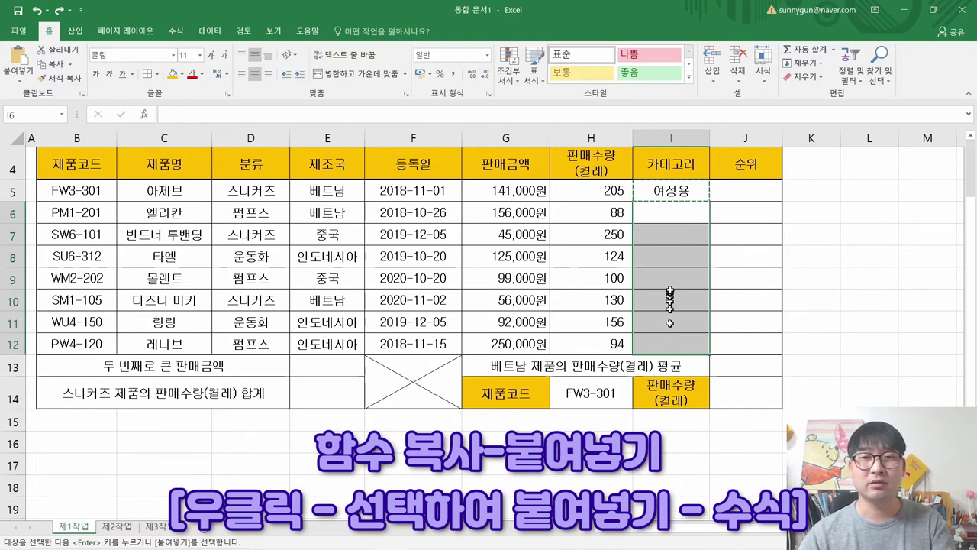
pyautogui.rightClick(678, 281)
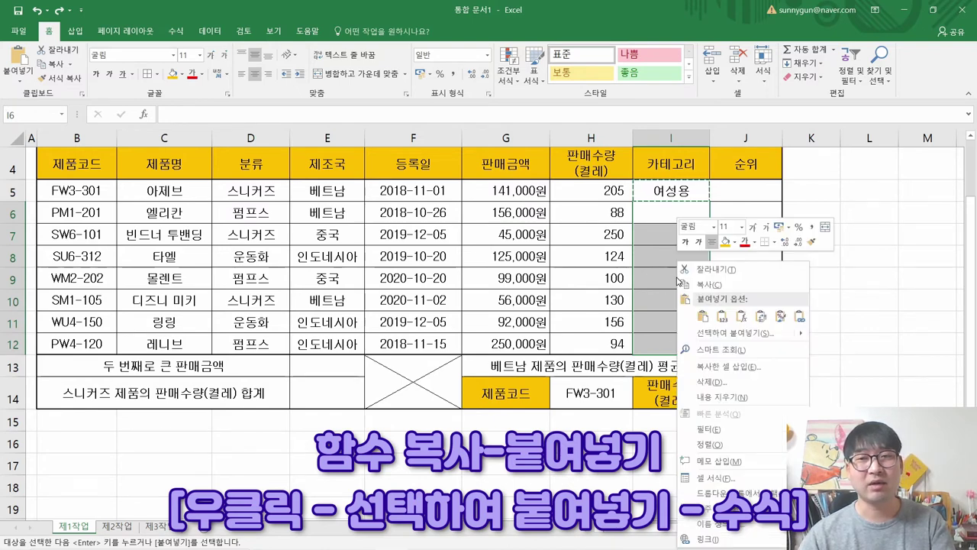
pyautogui.click(740, 317)
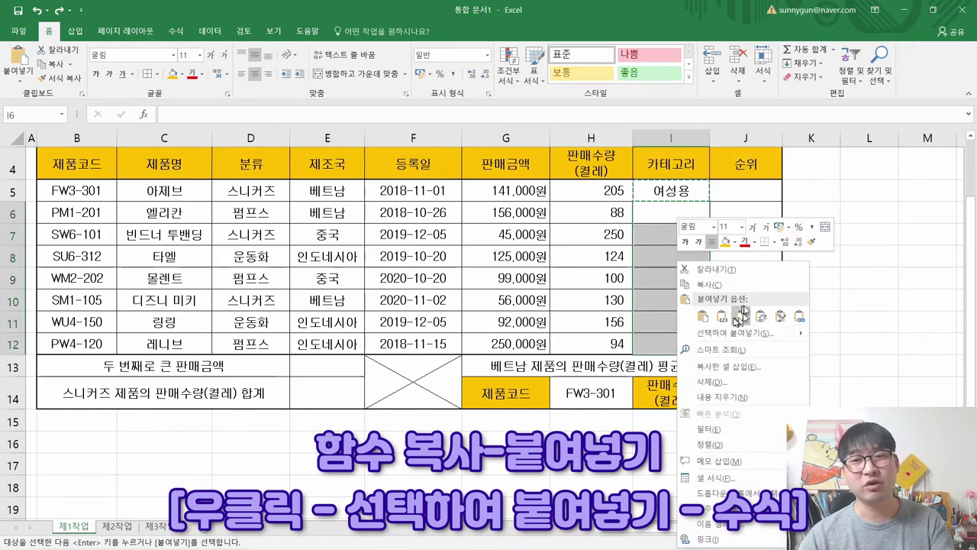
pyautogui.click(740, 317)
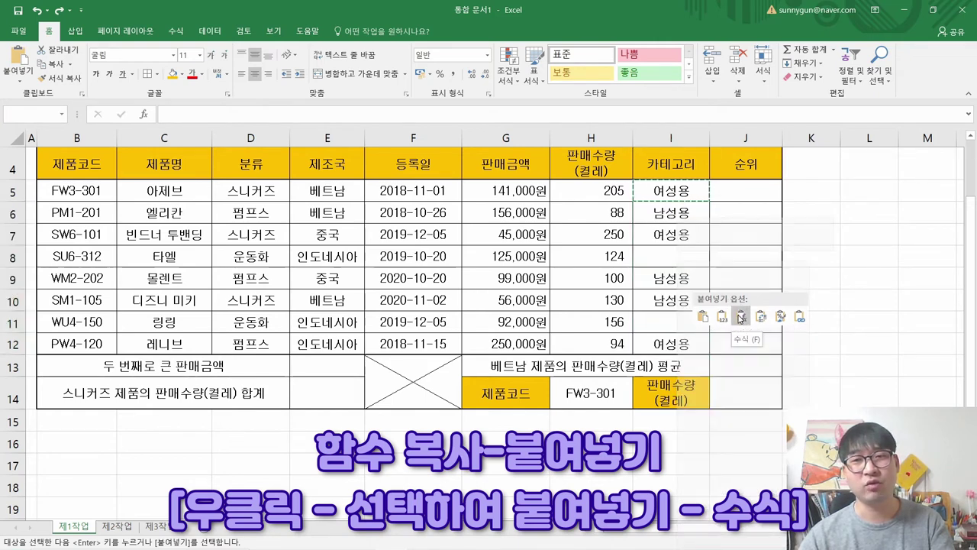
pyautogui.click(741, 317)
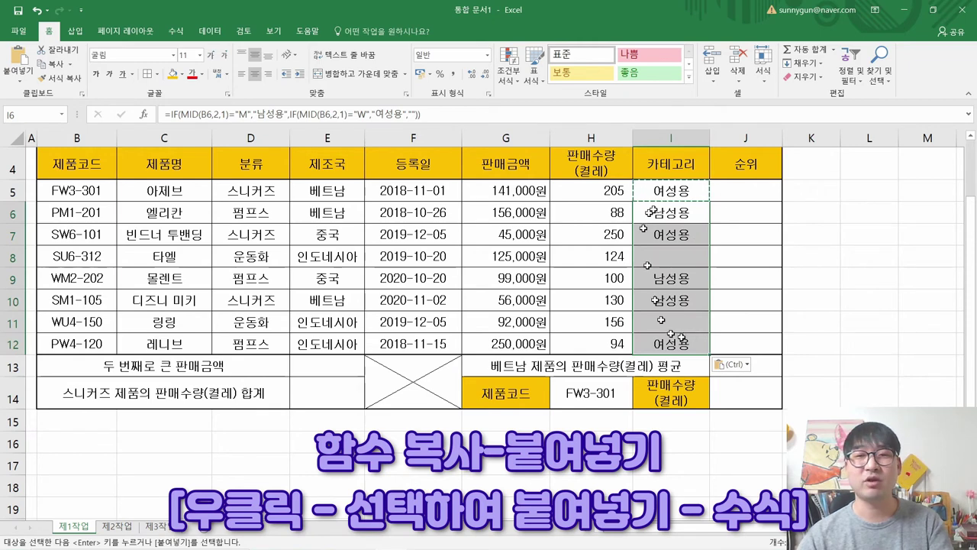
# Step: Inspect the 카테고리 formulas in I5 through I8 to compare which product code cell each one references
pyautogui.click(687, 218)
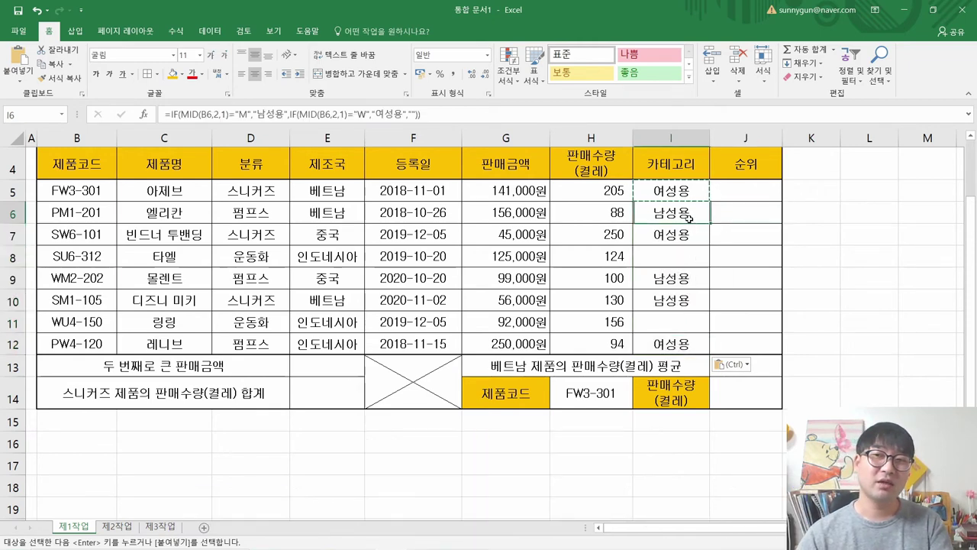
pyautogui.click(689, 319)
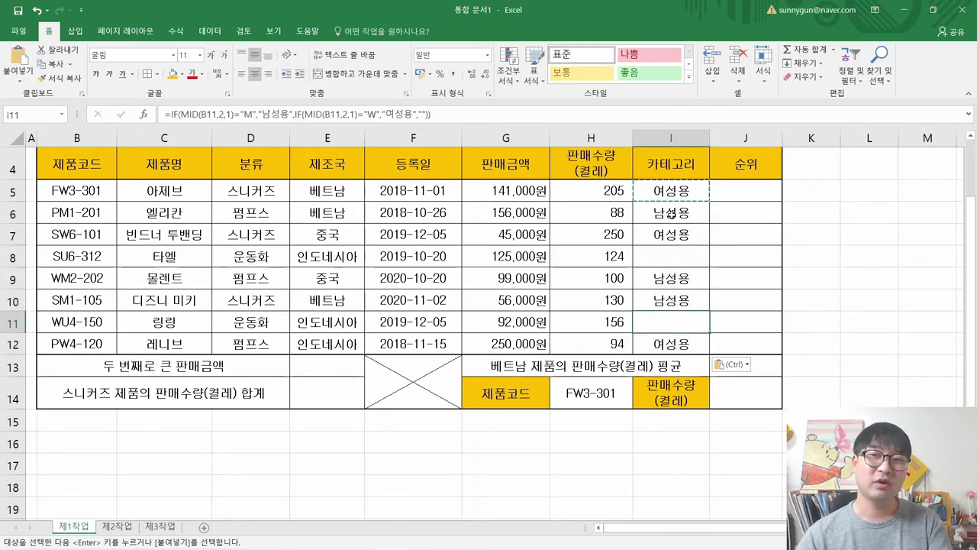
pyautogui.doubleClick(671, 215)
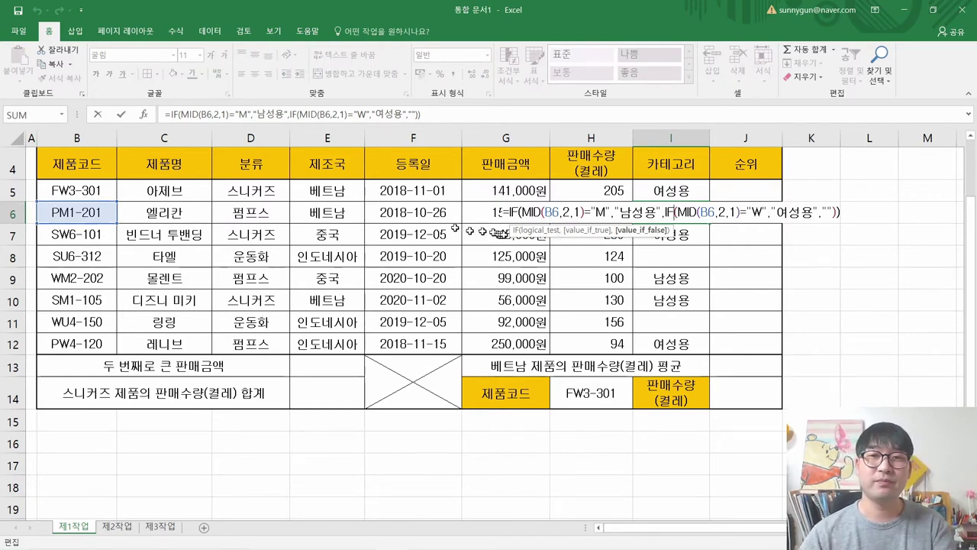
pyautogui.click(671, 190)
pyautogui.doubleClick(671, 191)
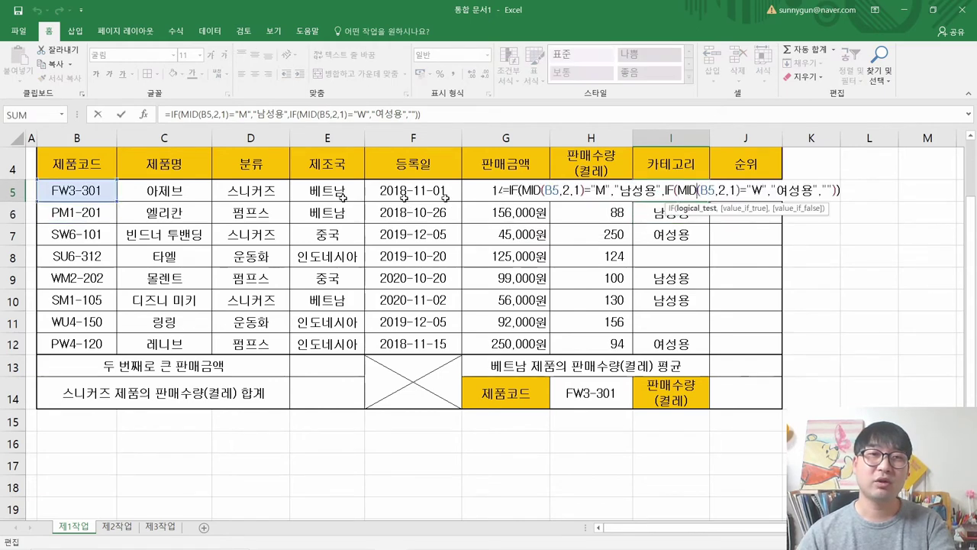
pyautogui.press('Escape')
pyautogui.doubleClick(664, 213)
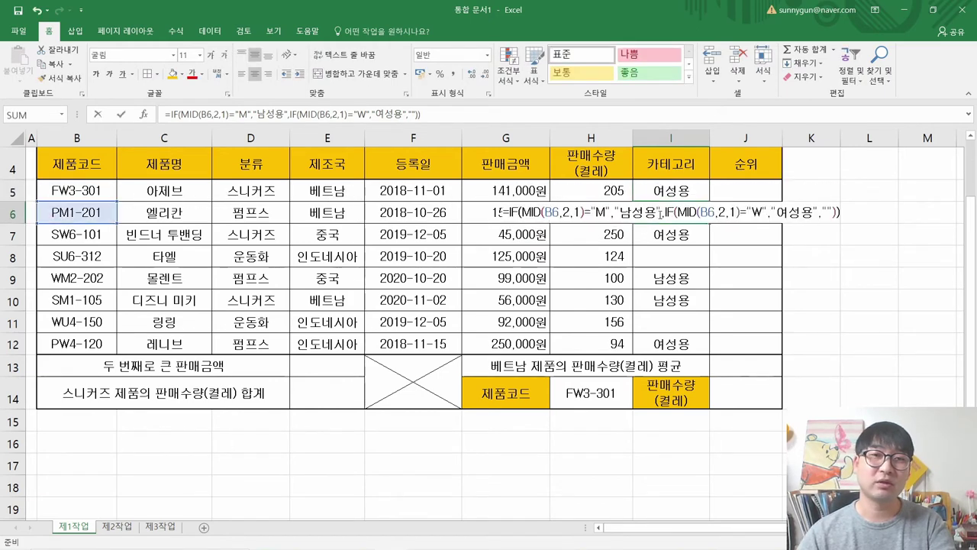
pyautogui.press('Escape')
pyautogui.doubleClick(638, 233)
pyautogui.press('Escape')
pyautogui.doubleClick(648, 257)
pyautogui.press('Escape')
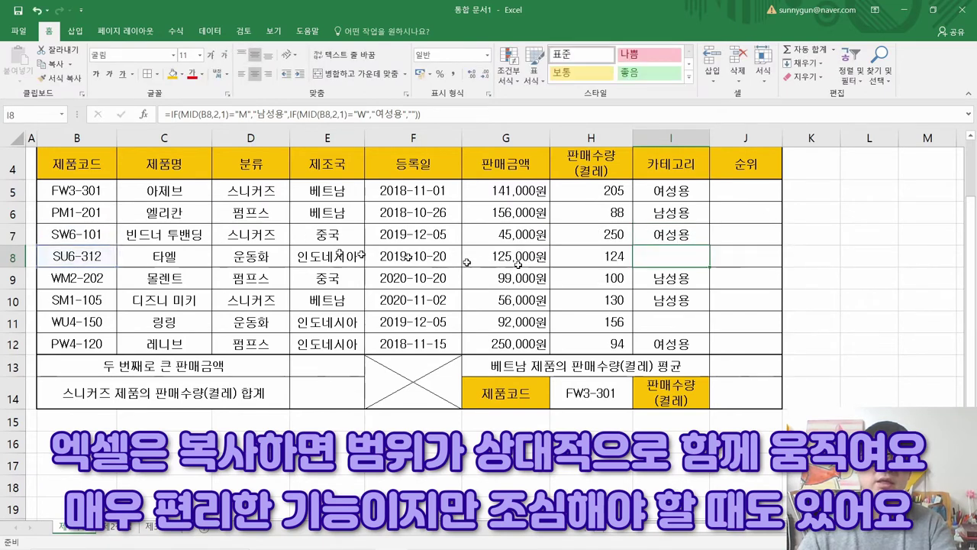
# Step: Check the product code references in the formulas of I10 and I12 against the original in I5
pyautogui.click(679, 340)
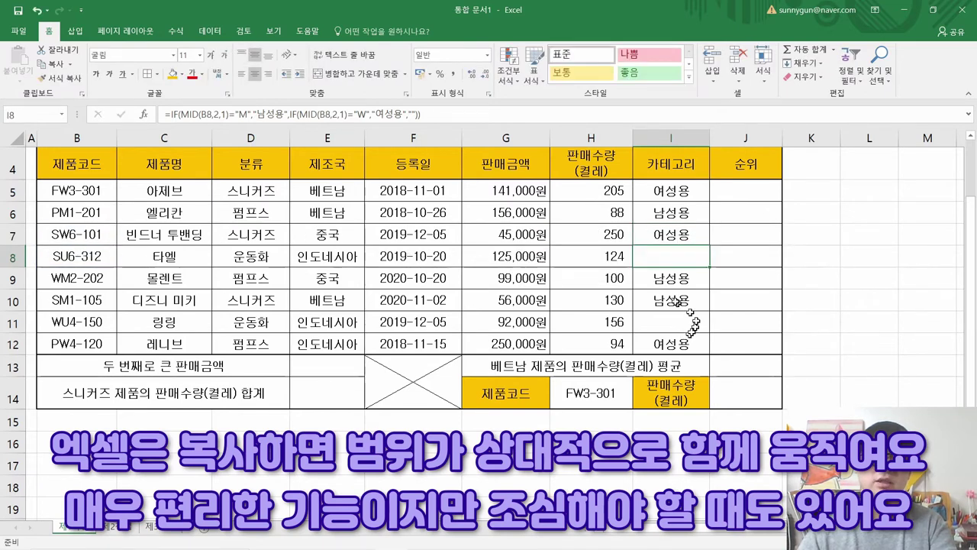
pyautogui.doubleClick(630, 294)
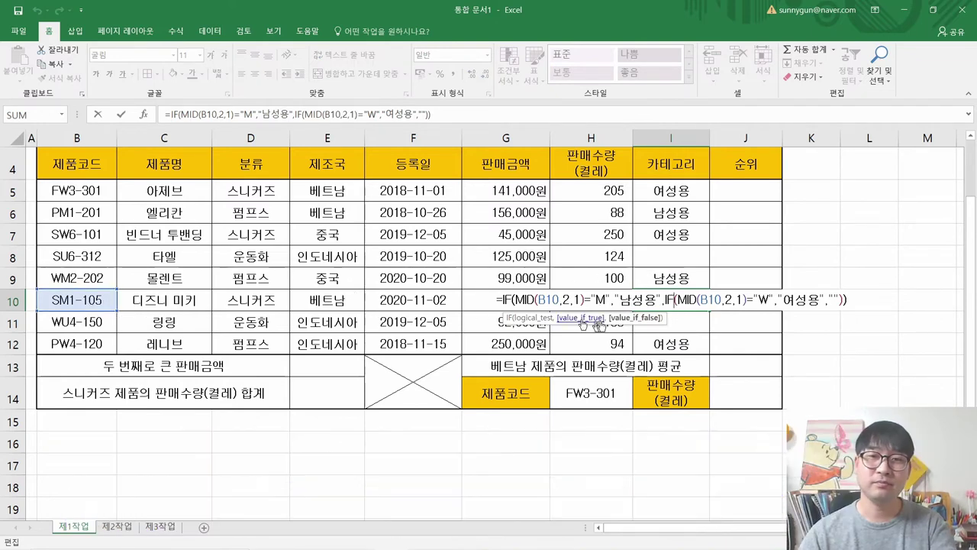
pyautogui.press('Return')
pyautogui.doubleClick(670, 343)
pyautogui.press('Return')
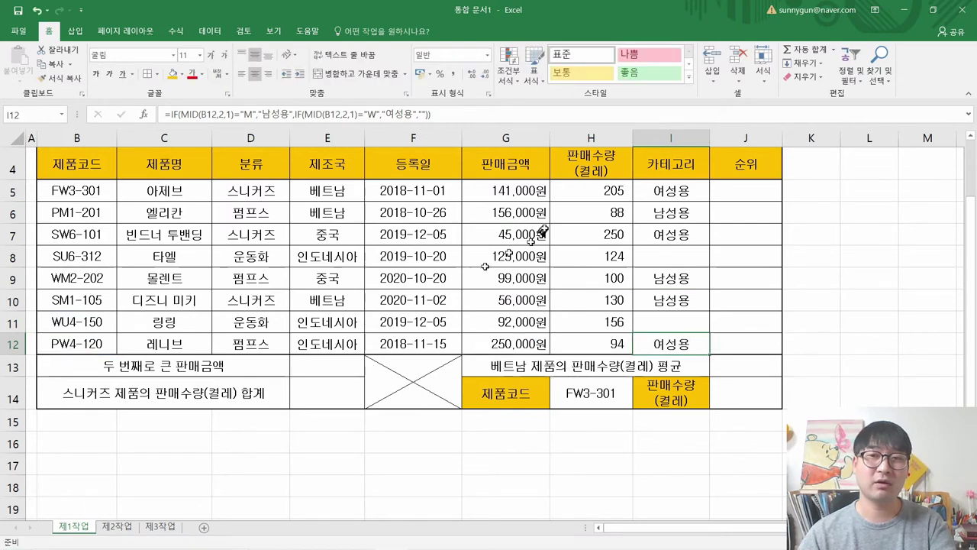
pyautogui.doubleClick(671, 191)
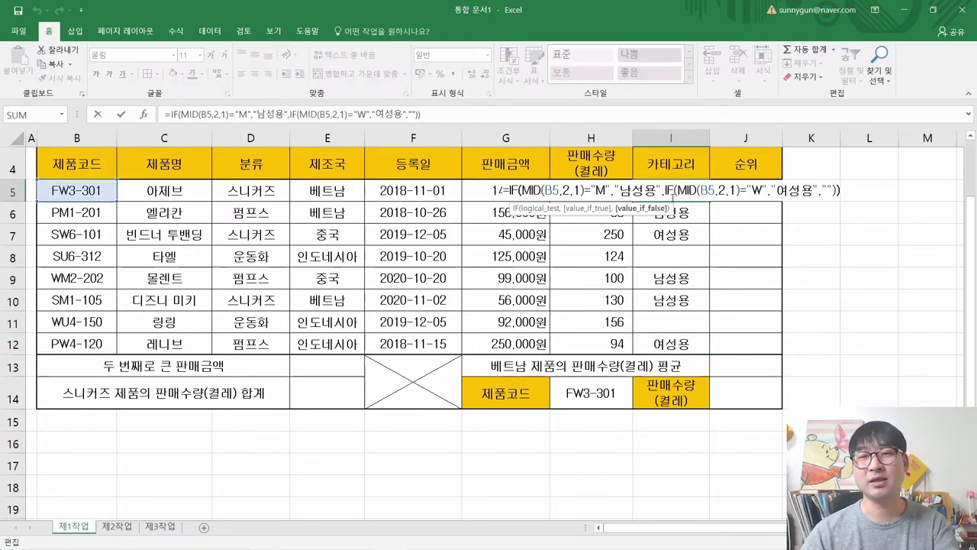
pyautogui.press('Return')
pyautogui.click(677, 194)
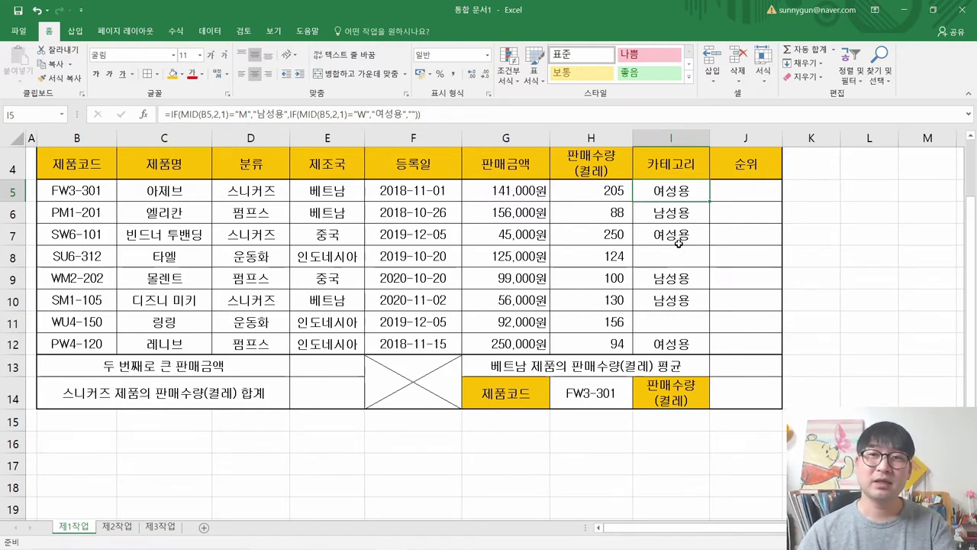
# Step: Switch to the exam PDF and strike through instruction (1) on 카테고리, including its IF, MID function note
pyautogui.hotkey('alt', 'Tab')
pyautogui.moveTo(95, 177); pyautogui.dragTo(325, 192)
pyautogui.rightClick(321, 182)
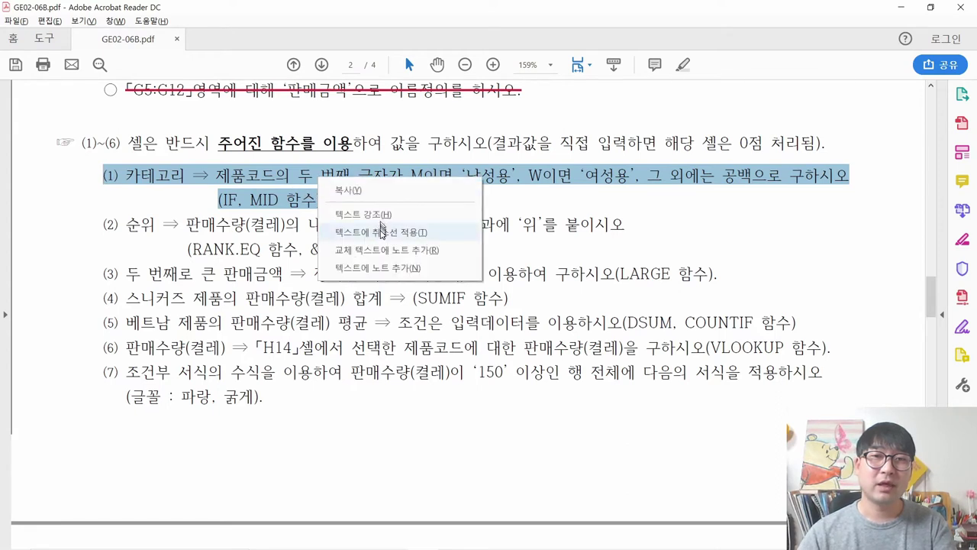
pyautogui.click(381, 231)
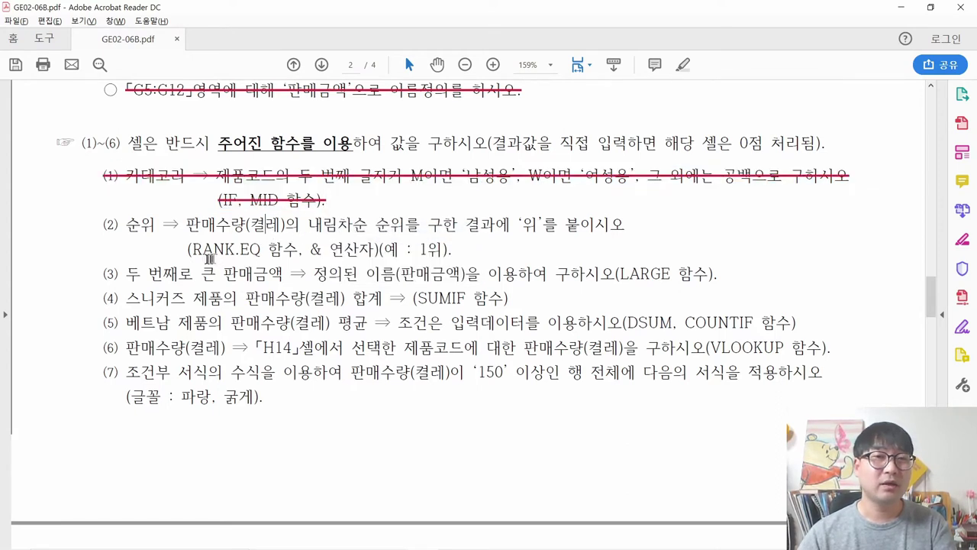
# Step: Read instruction (2) on 순위 in the exam PDF, checking its source column, sort order and required function against the worksheet
pyautogui.moveTo(196, 249); pyautogui.dragTo(246, 252)
pyautogui.click(204, 209)
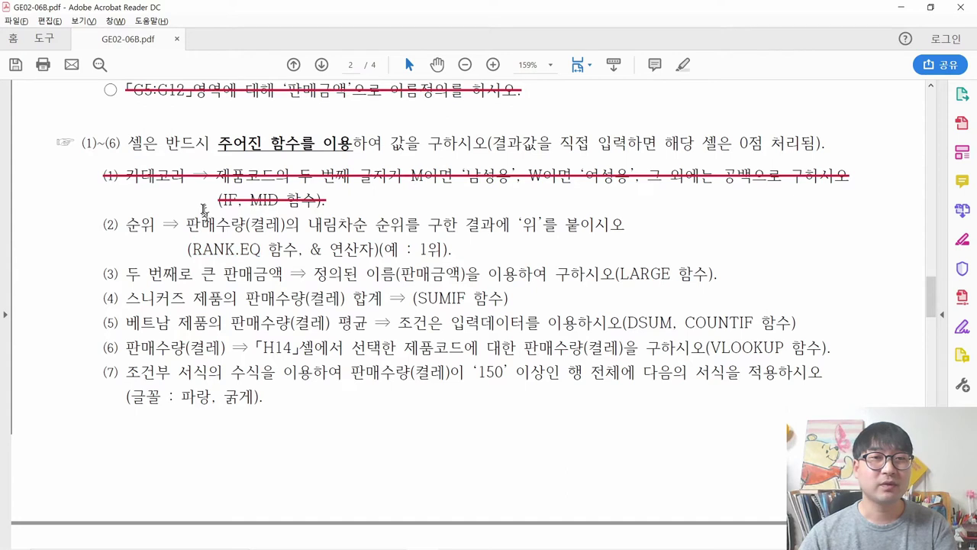
pyautogui.moveTo(127, 224); pyautogui.dragTo(588, 238)
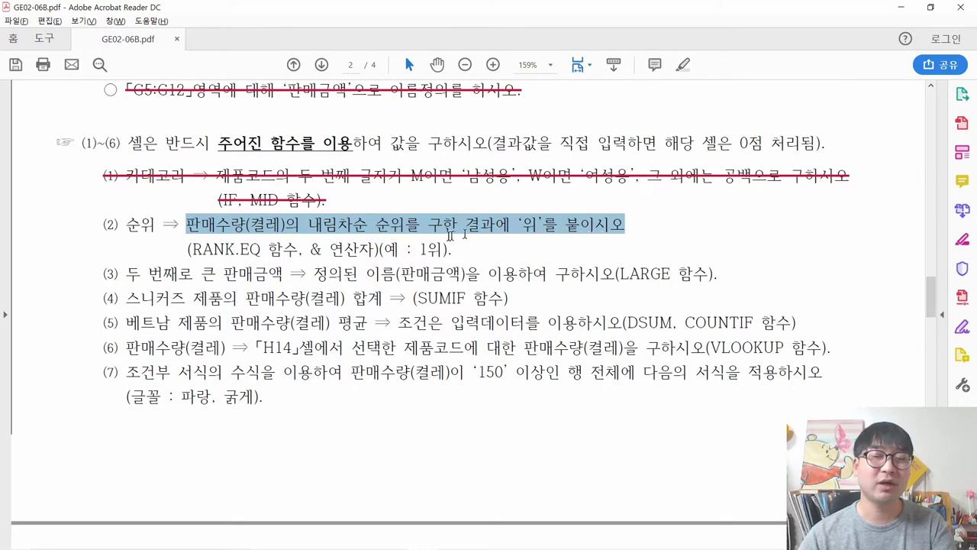
pyautogui.click(213, 238)
pyautogui.moveTo(187, 227); pyautogui.dragTo(301, 229)
pyautogui.hotkey('alt', 'Tab')
pyautogui.click(736, 197)
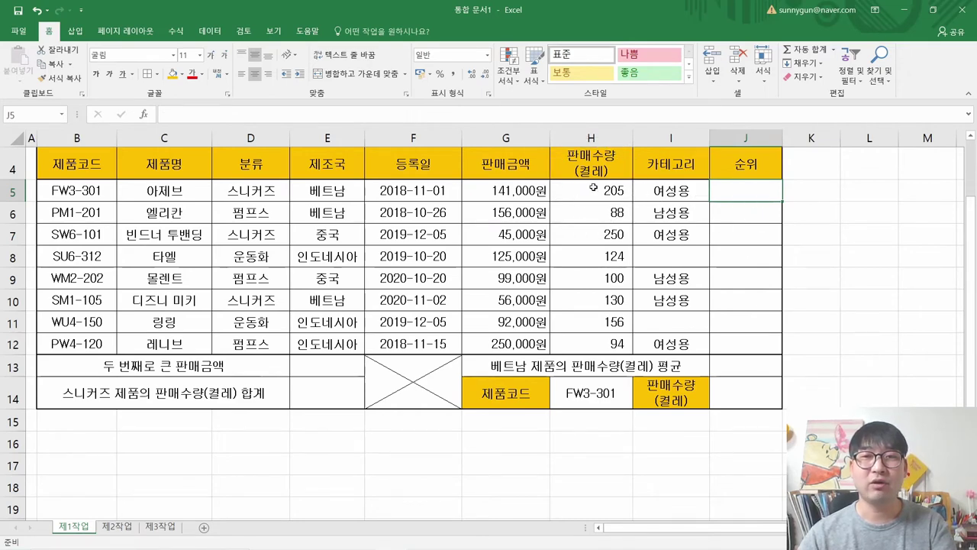
pyautogui.hotkey('alt', 'Tab')
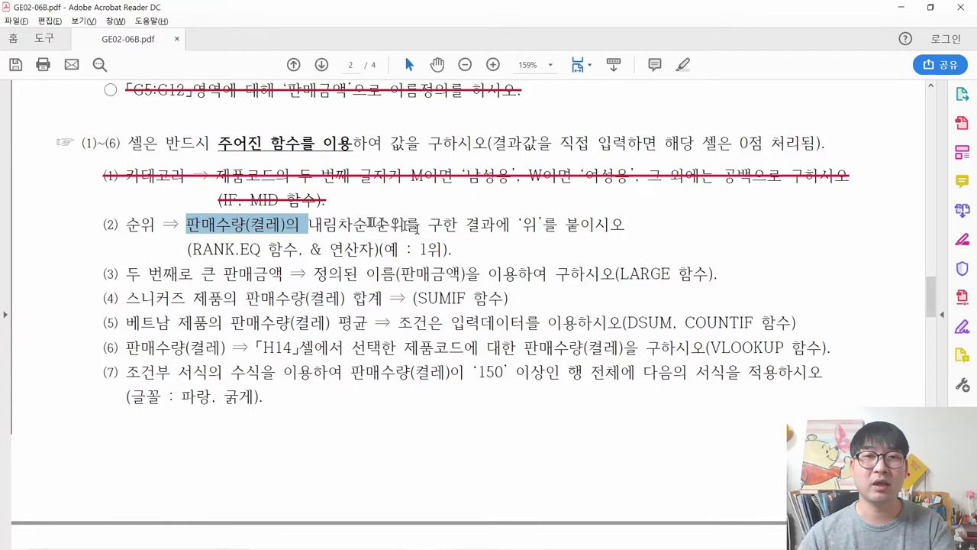
pyautogui.click(349, 224)
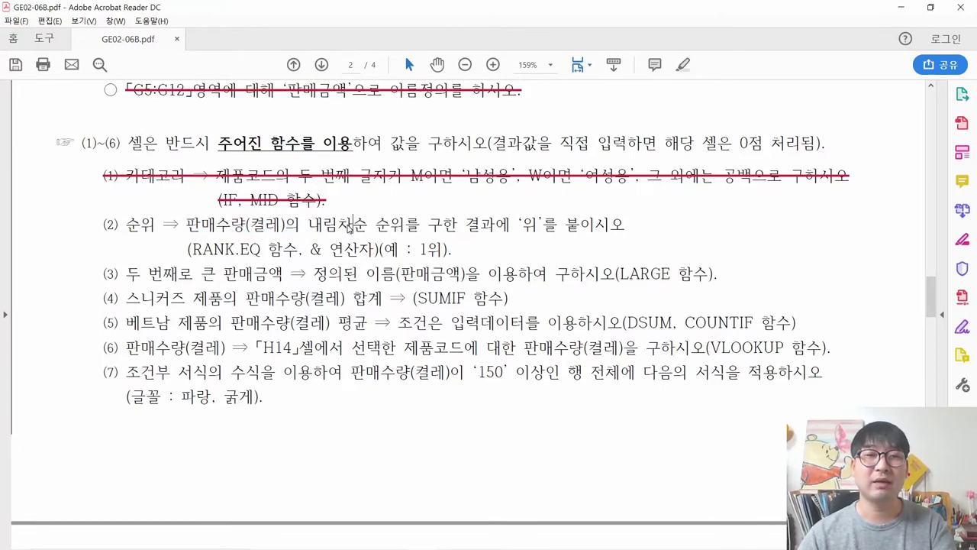
pyautogui.moveTo(191, 248); pyautogui.dragTo(246, 248)
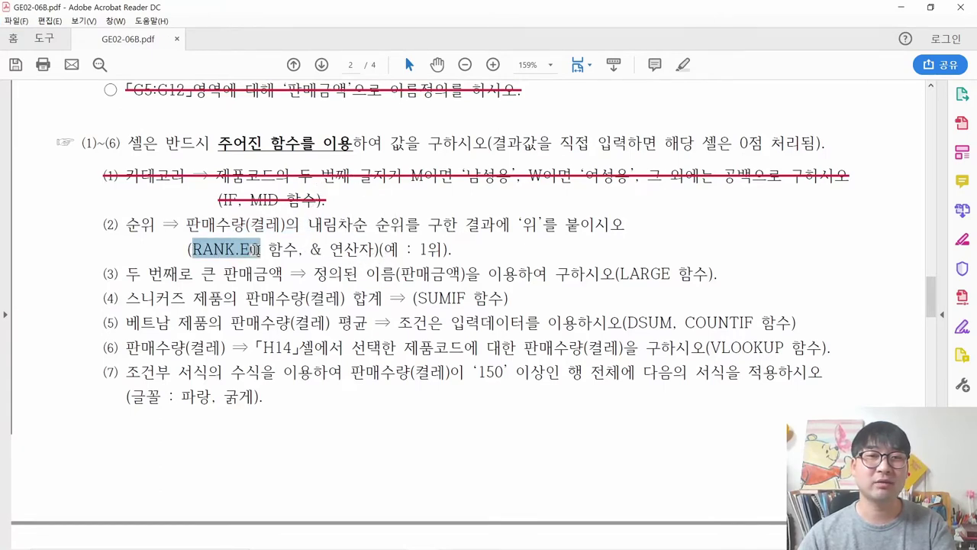
# Step: Switch to Excel, start a RANK.EQ formula in J5 and open its function arguments
pyautogui.hotkey('alt', 'Tab')
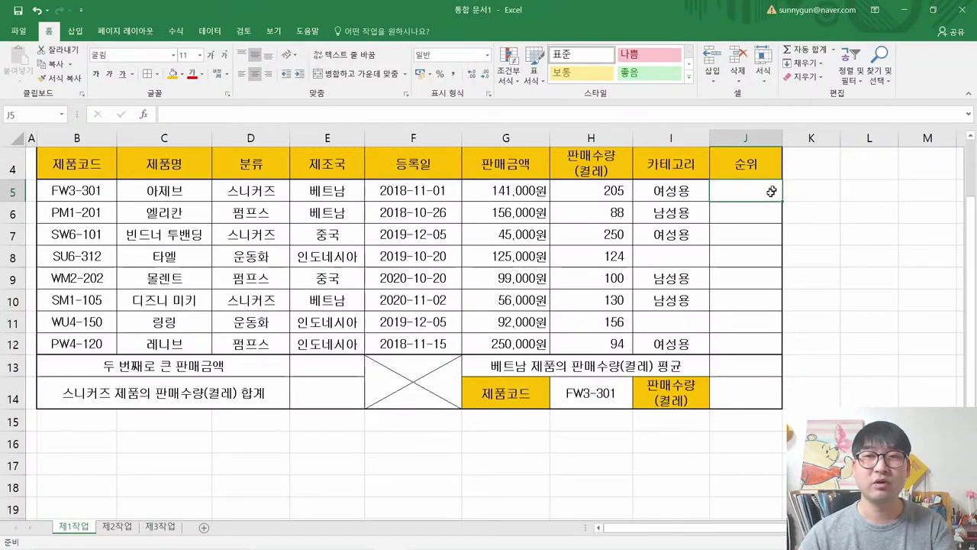
pyautogui.write('=')
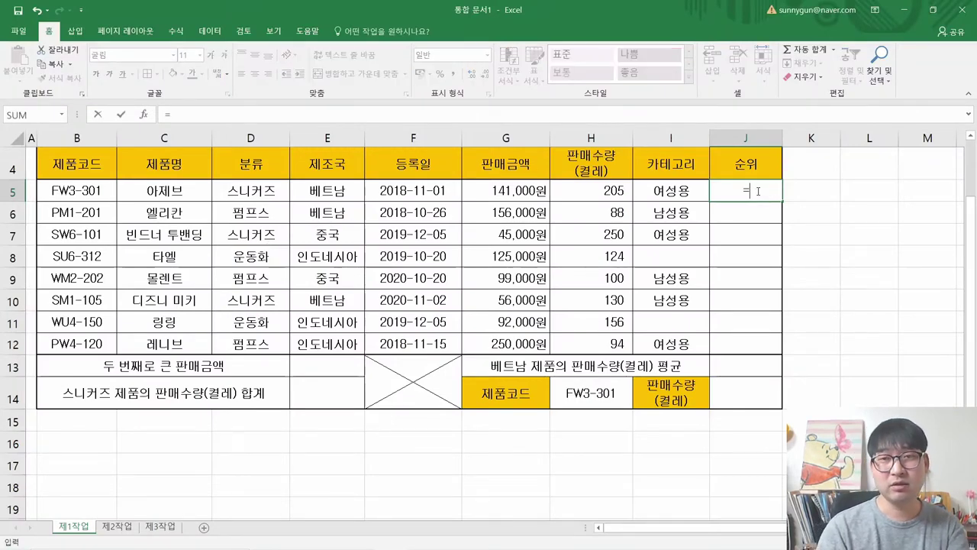
pyautogui.write('ㄱ')
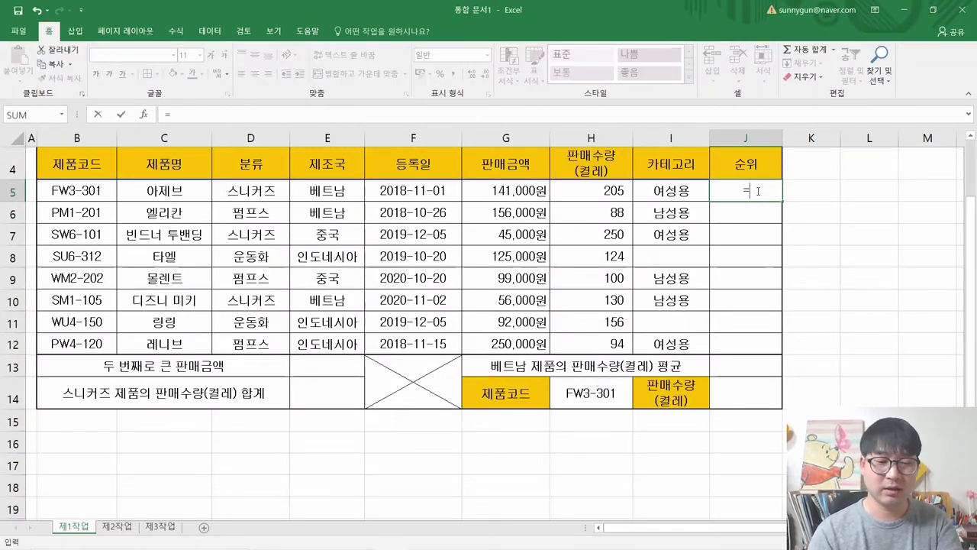
pyautogui.press('BackSpace')
pyautogui.write('ran')
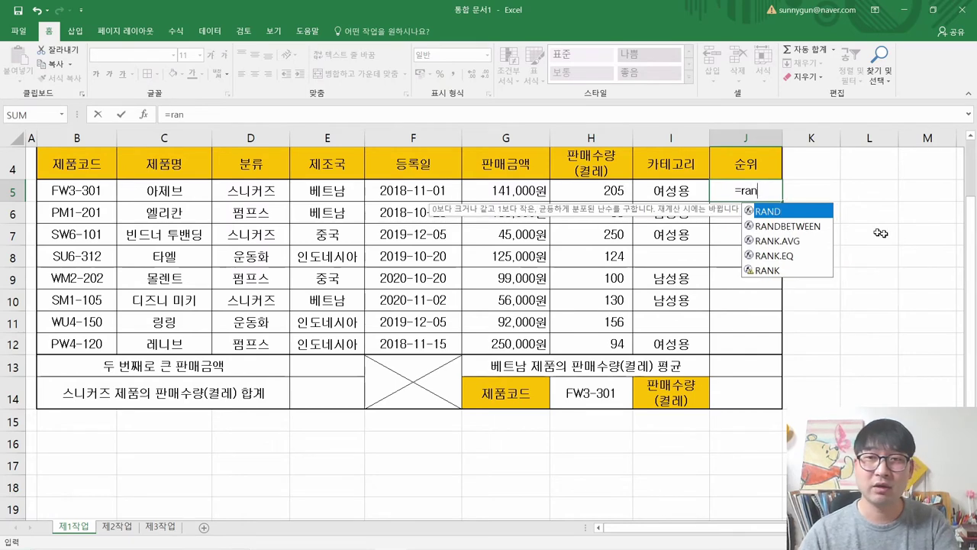
pyautogui.click(801, 252)
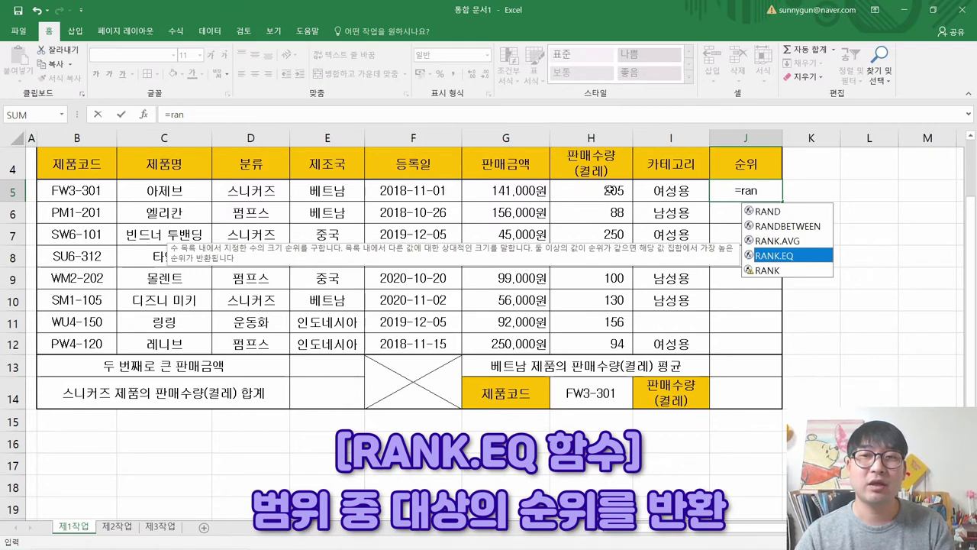
pyautogui.doubleClick(774, 257)
pyautogui.click(152, 114)
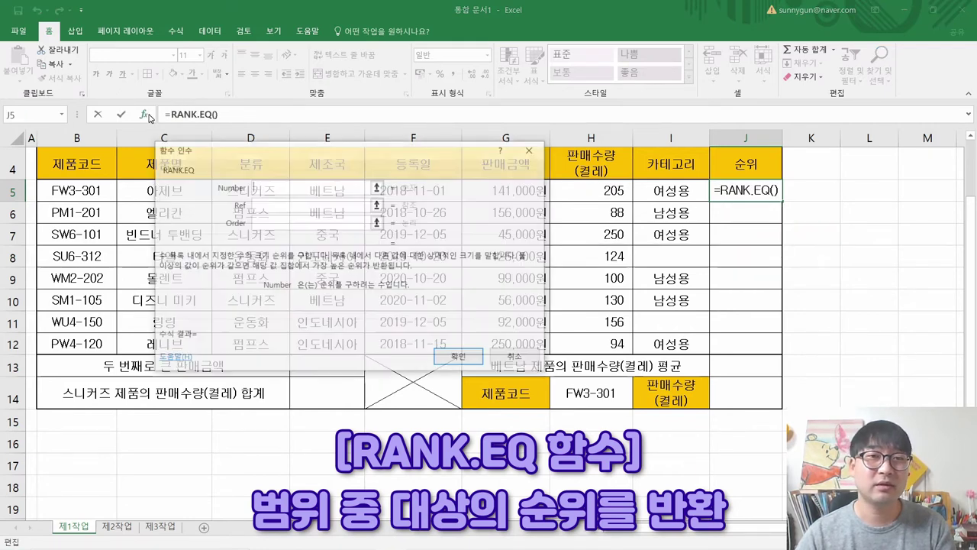
# Step: Set the RANK.EQ arguments to Number H5 and Ref H5:H12, leaving Order empty for descending rank, and accept the formula
pyautogui.moveTo(350, 153); pyautogui.dragTo(507, 221)
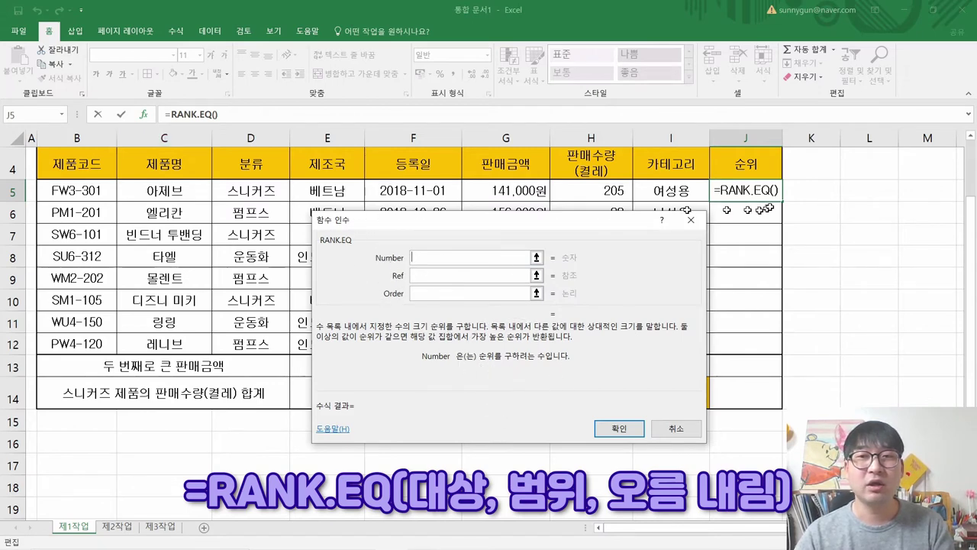
pyautogui.click(607, 190)
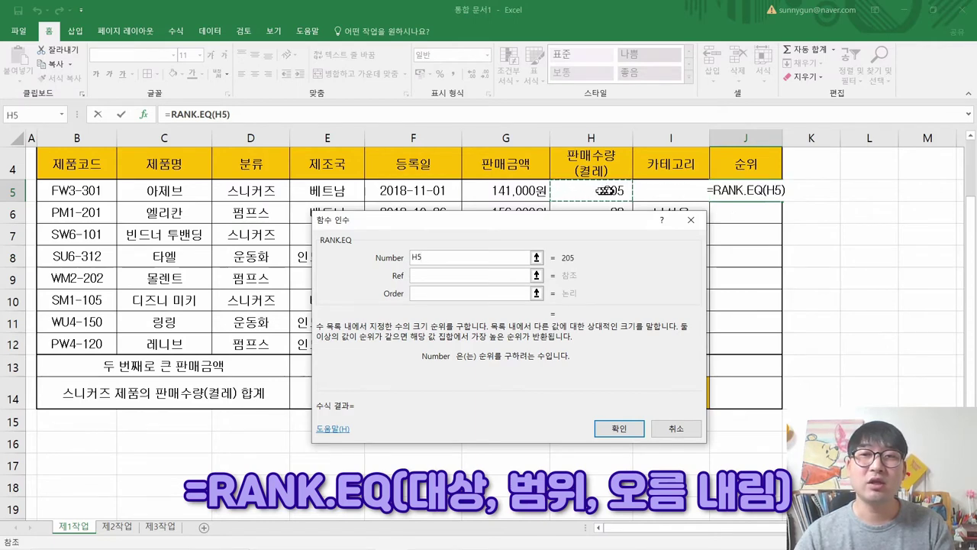
pyautogui.click(436, 276)
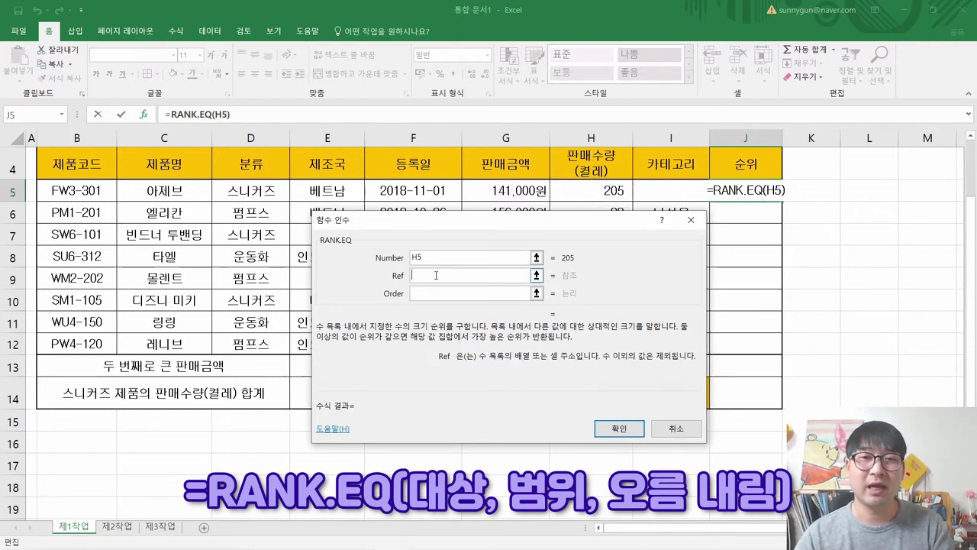
pyautogui.moveTo(479, 228); pyautogui.dragTo(306, 171)
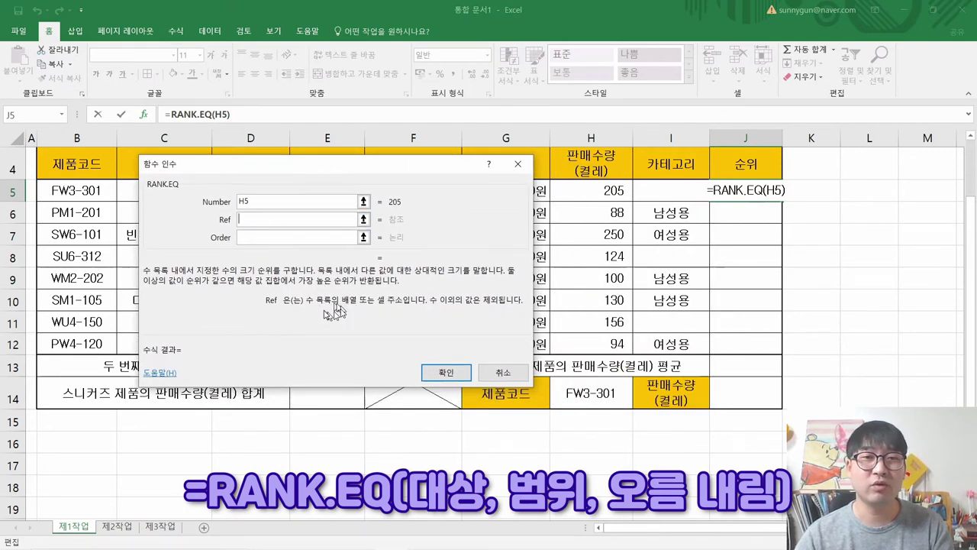
pyautogui.moveTo(611, 191); pyautogui.dragTo(615, 343)
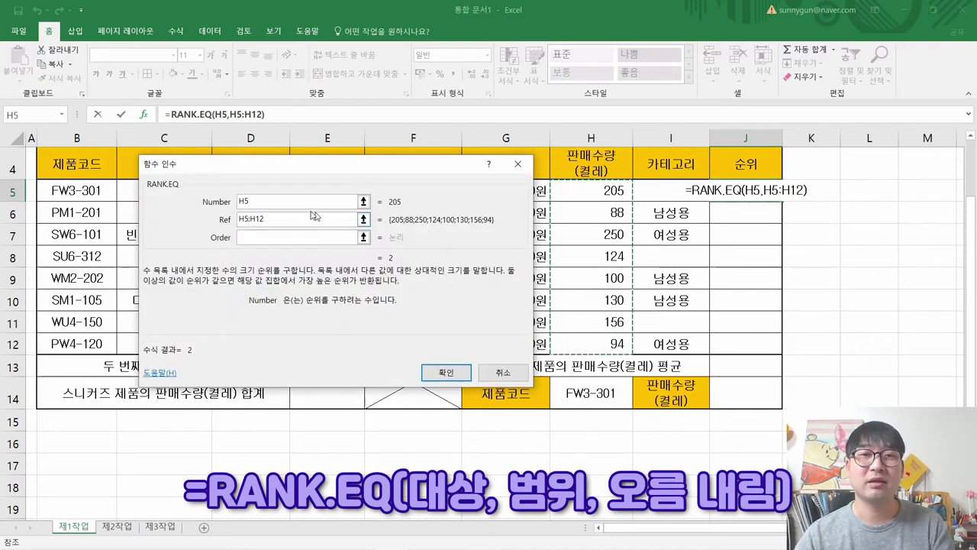
pyautogui.click(282, 205)
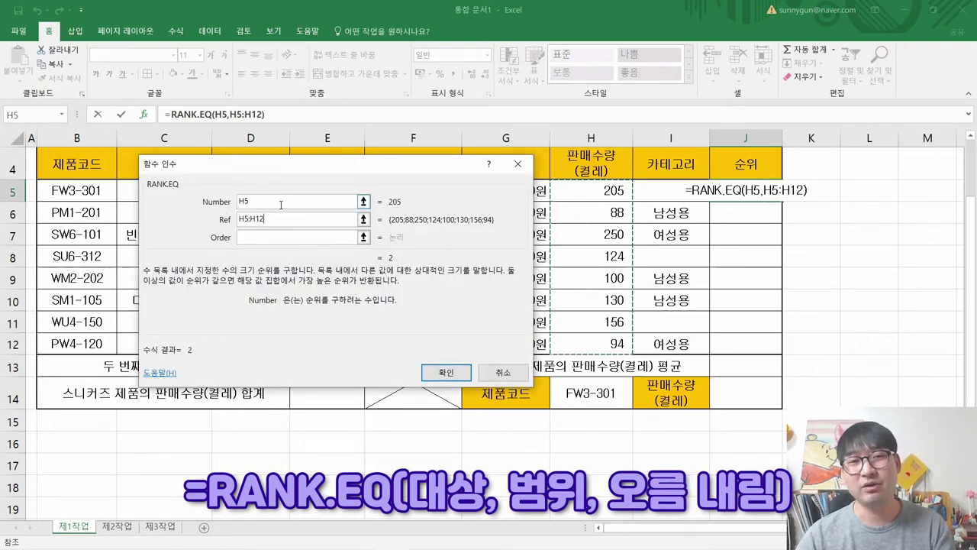
pyautogui.click(304, 238)
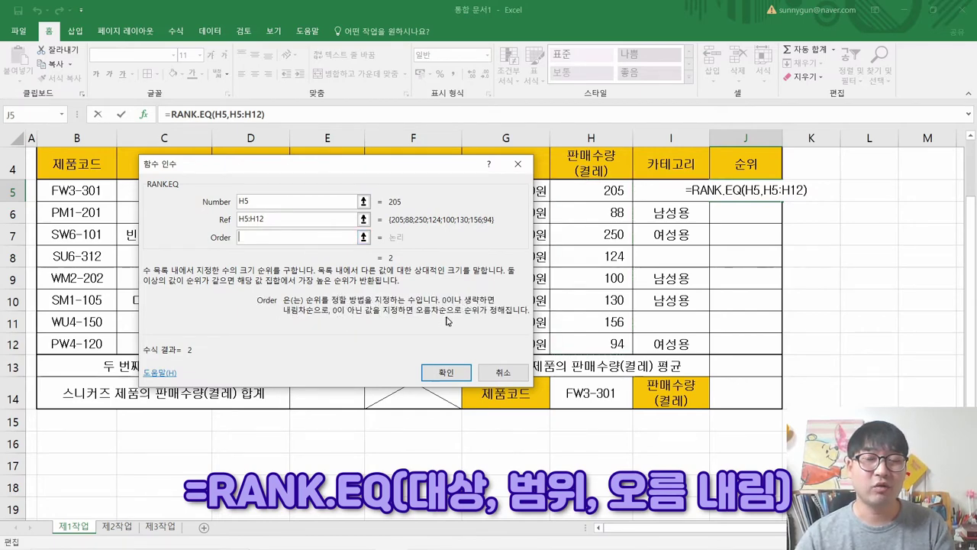
pyautogui.hotkey('alt', 'Tab')
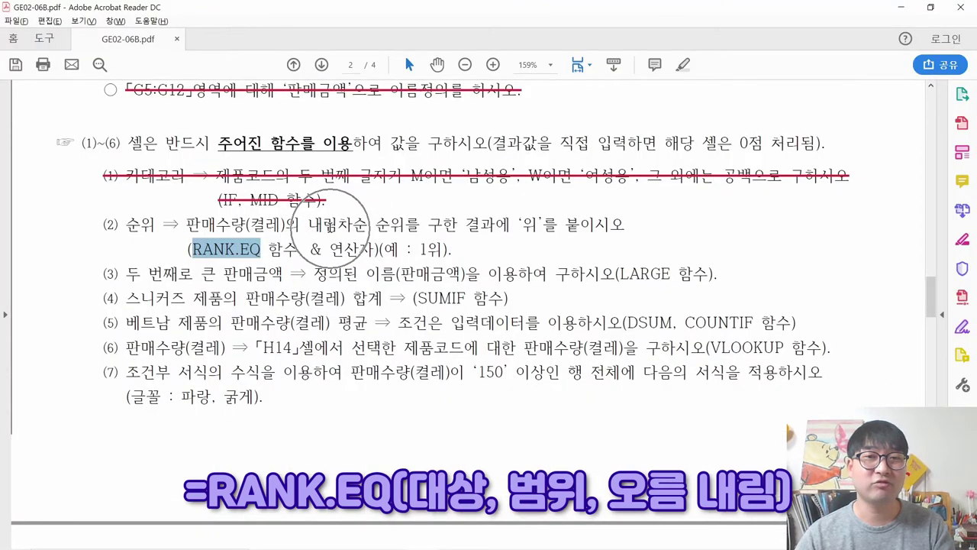
pyautogui.hotkey('alt', 'Tab')
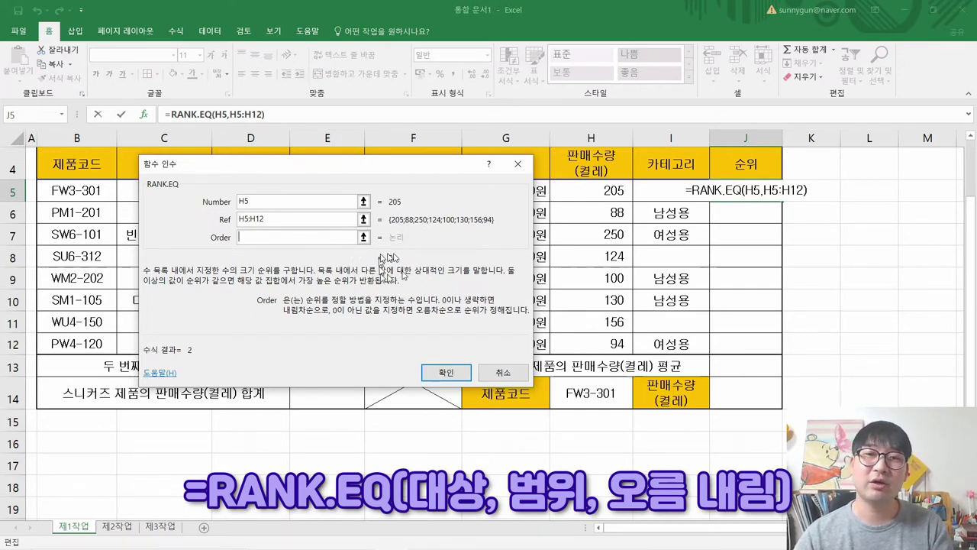
pyautogui.click(445, 372)
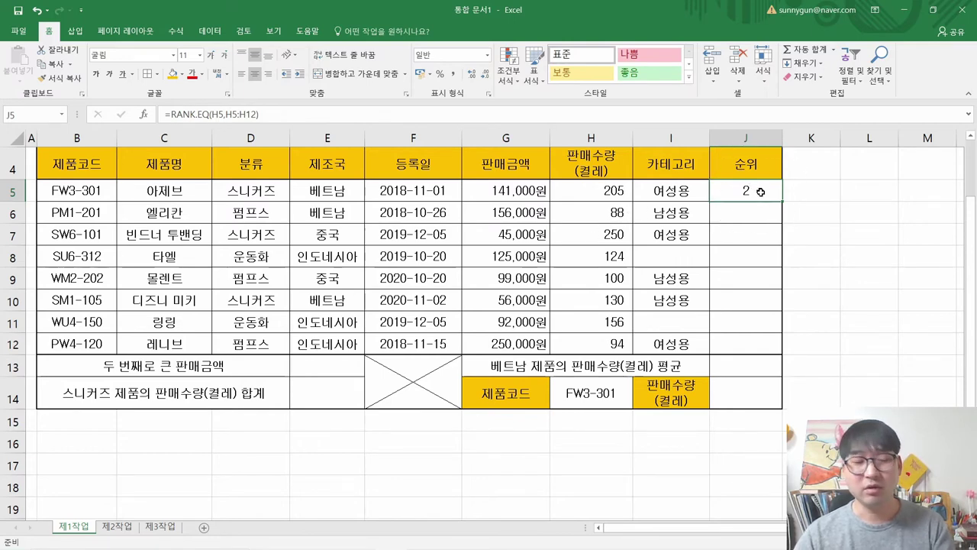
# Step: Copy the 순위 formula from J5 and paste only the formula into J6:J12
pyautogui.moveTo(744, 214); pyautogui.dragTo(745, 343)
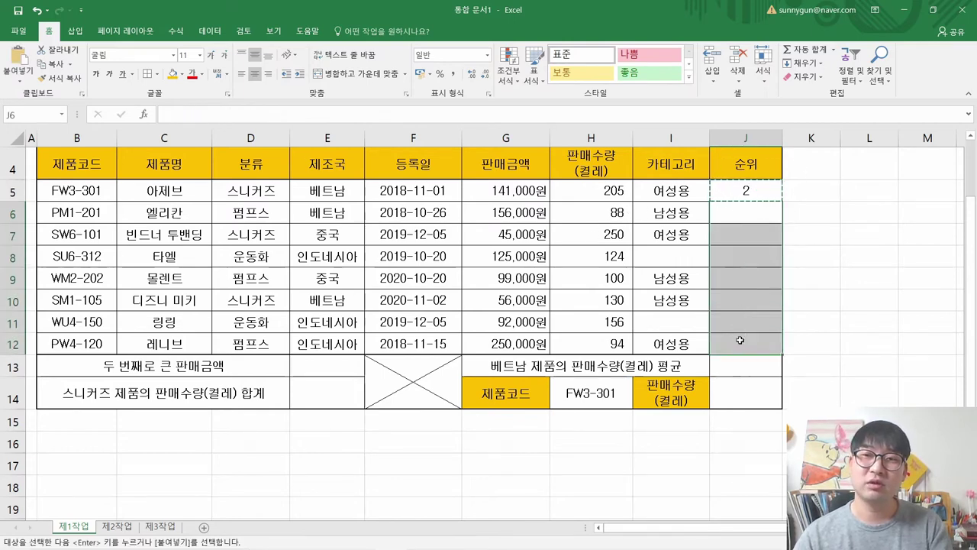
pyautogui.rightClick(741, 344)
pyautogui.click(804, 109)
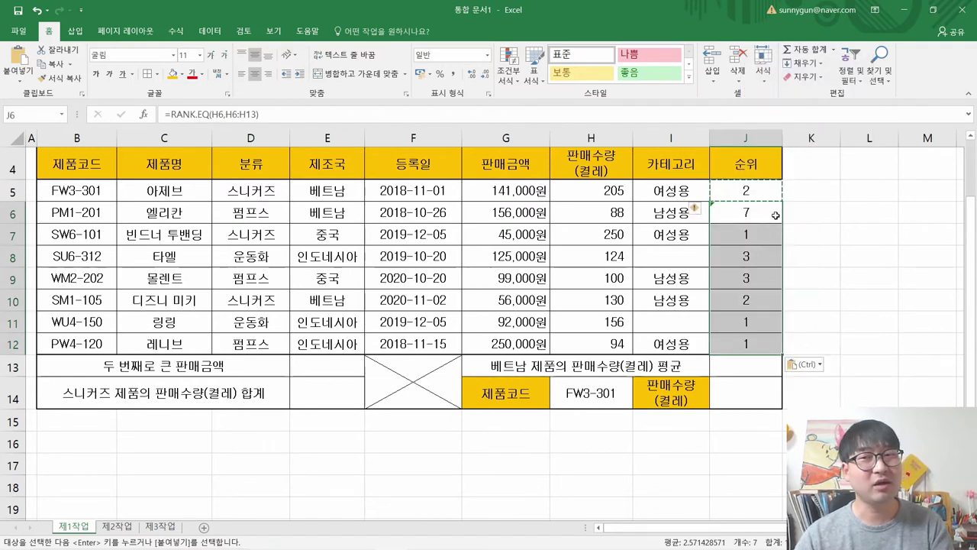
# Step: Check the pasted ranks in J7, J11, J12 and J8:J9 for duplicates against the sales quantities in H8:H9
pyautogui.click(757, 240)
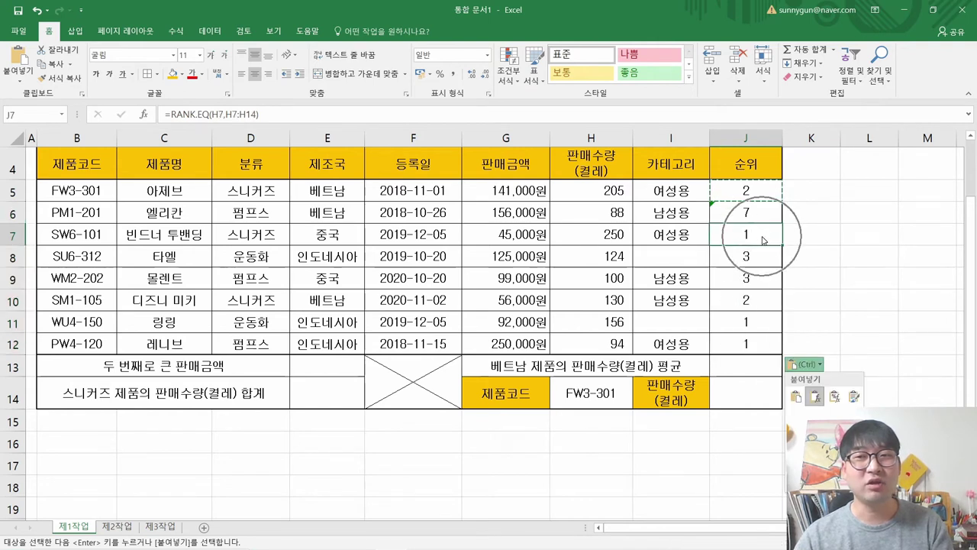
pyautogui.click(727, 326)
pyautogui.click(732, 343)
pyautogui.moveTo(755, 257); pyautogui.dragTo(756, 282)
pyautogui.moveTo(568, 258); pyautogui.dragTo(565, 280)
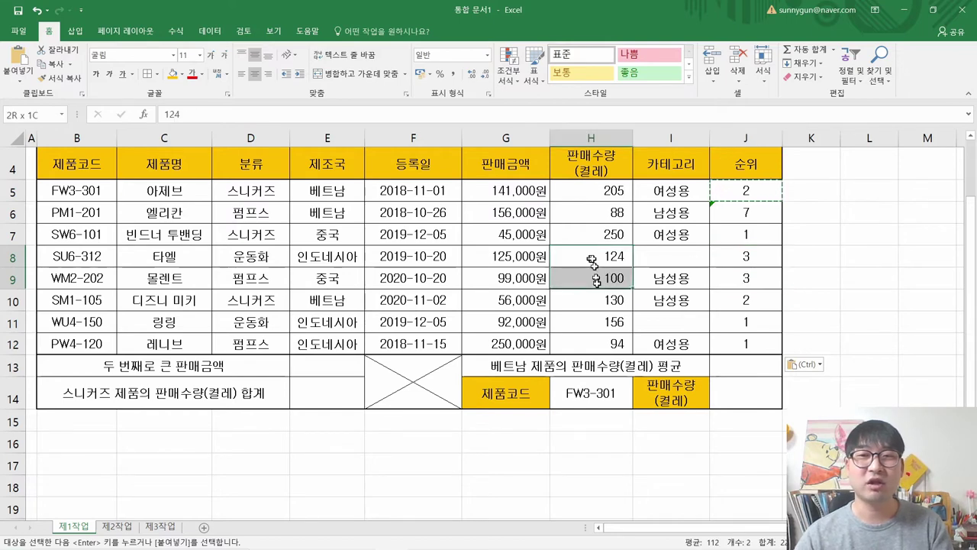
# Step: Compare the referenced ranges in the J5 and J6 rank formulas, trying H5:H12 as the range in J6
pyautogui.doubleClick(755, 193)
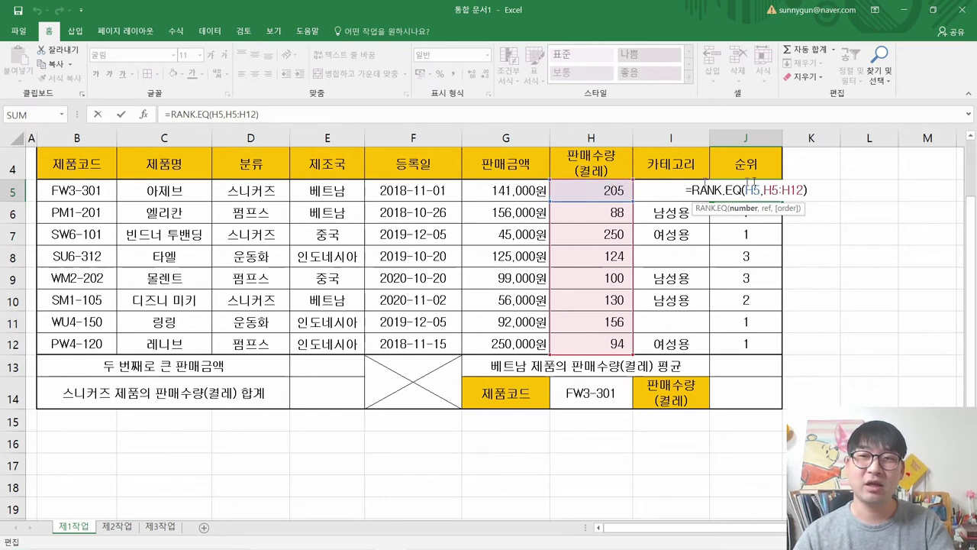
pyautogui.press('Return')
pyautogui.doubleClick(751, 211)
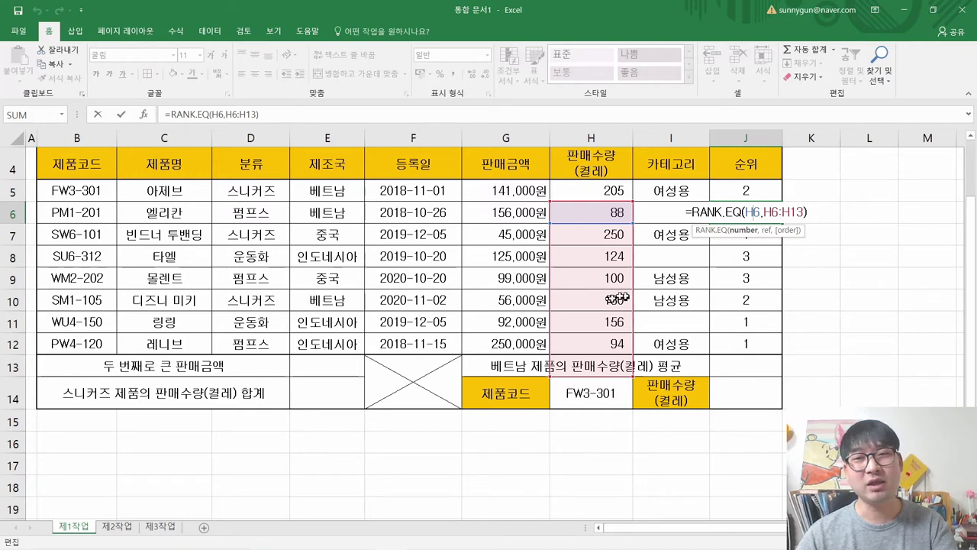
pyautogui.moveTo(632, 299); pyautogui.dragTo(634, 280)
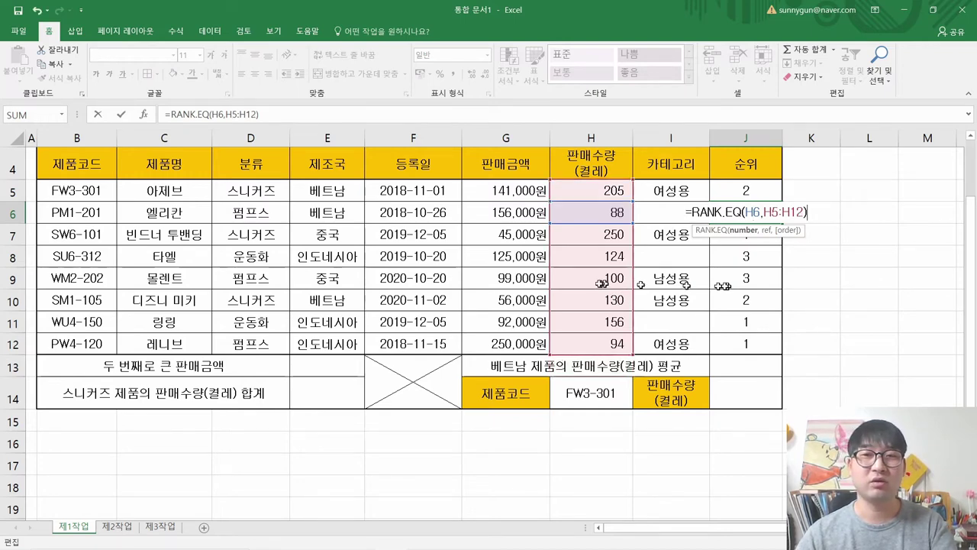
pyautogui.press('Escape')
pyautogui.press('F2')
pyautogui.press('Escape')
# Step: Inspect the rank formulas in J7, J8 and J10 for shifted ranges, and return to the original in J5
pyautogui.doubleClick(739, 234)
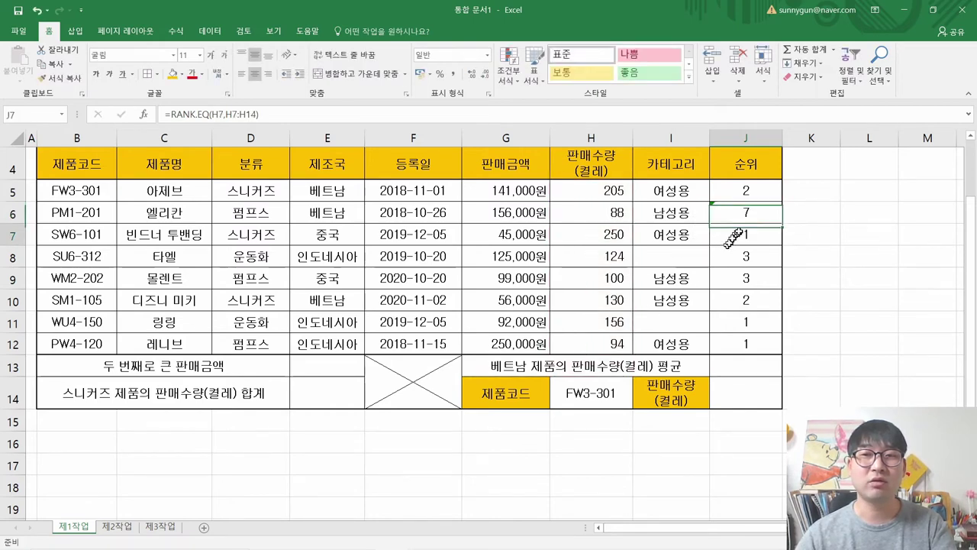
pyautogui.press('Escape')
pyautogui.doubleClick(744, 257)
pyautogui.press('Escape')
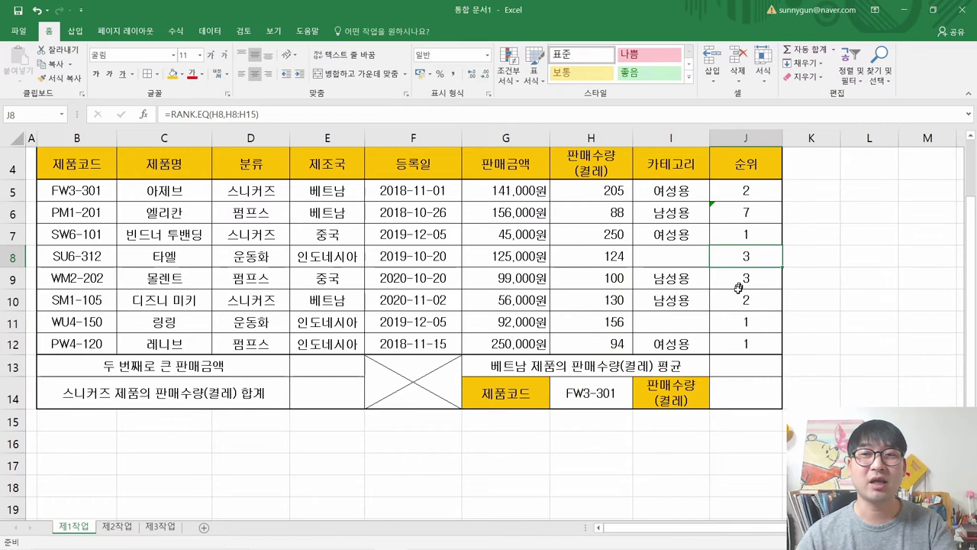
pyautogui.press('Down')
pyautogui.press('Down')
pyautogui.press('Down')
pyautogui.doubleClick(728, 304)
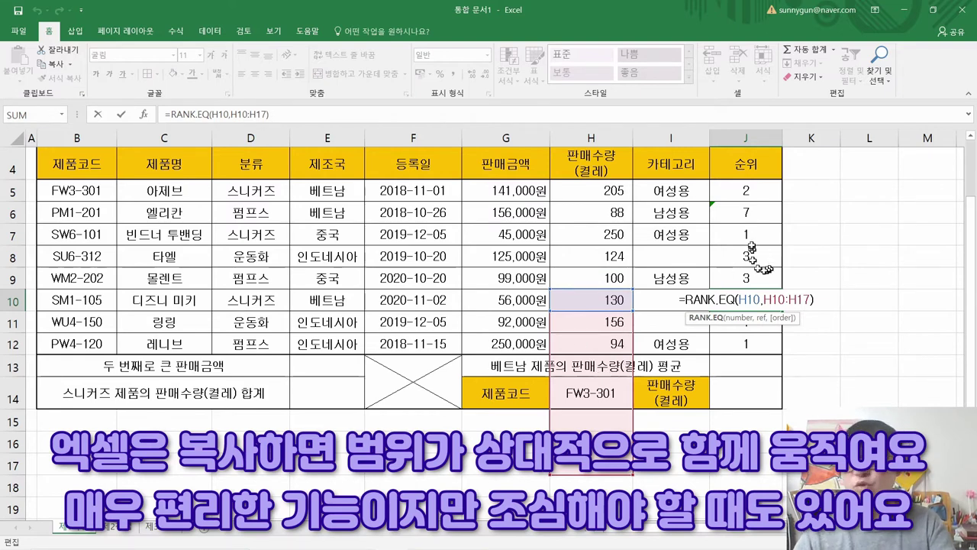
pyautogui.press('Escape')
pyautogui.click(736, 191)
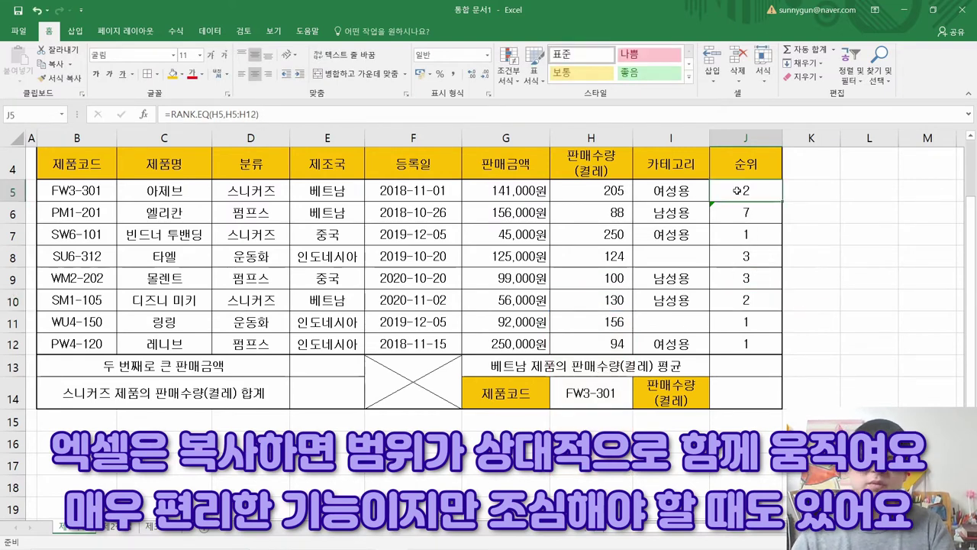
# Step: Open the function arguments of the RANK.EQ formula in J5 and examine its Number reference H5
pyautogui.click(149, 114)
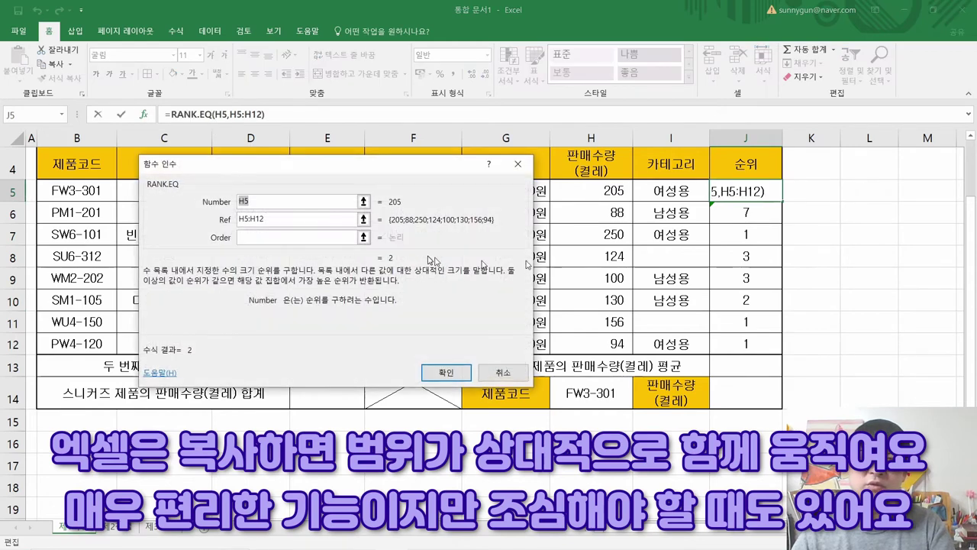
pyautogui.moveTo(314, 174); pyautogui.dragTo(252, 178)
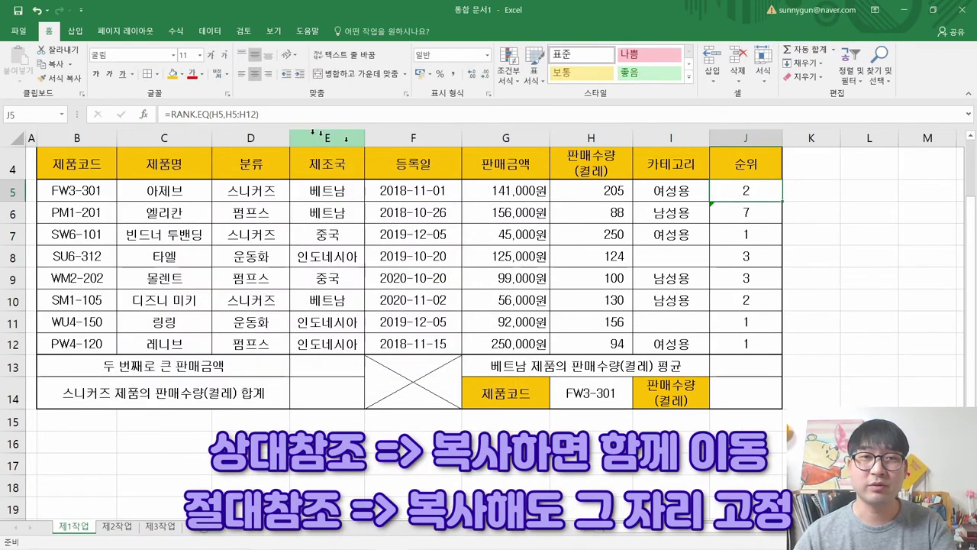
pyautogui.click(142, 115)
pyautogui.moveTo(321, 174); pyautogui.dragTo(390, 177)
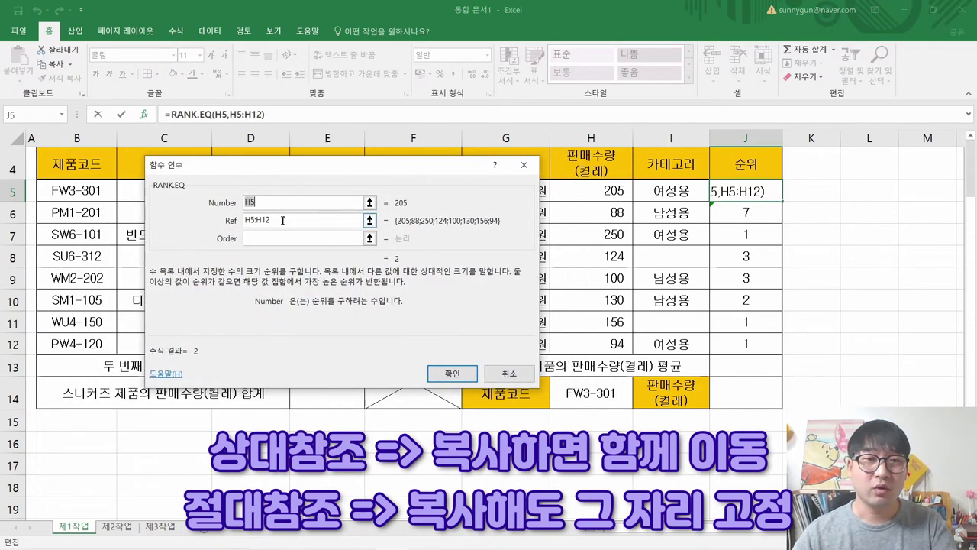
pyautogui.click(259, 203)
pyautogui.click(613, 196)
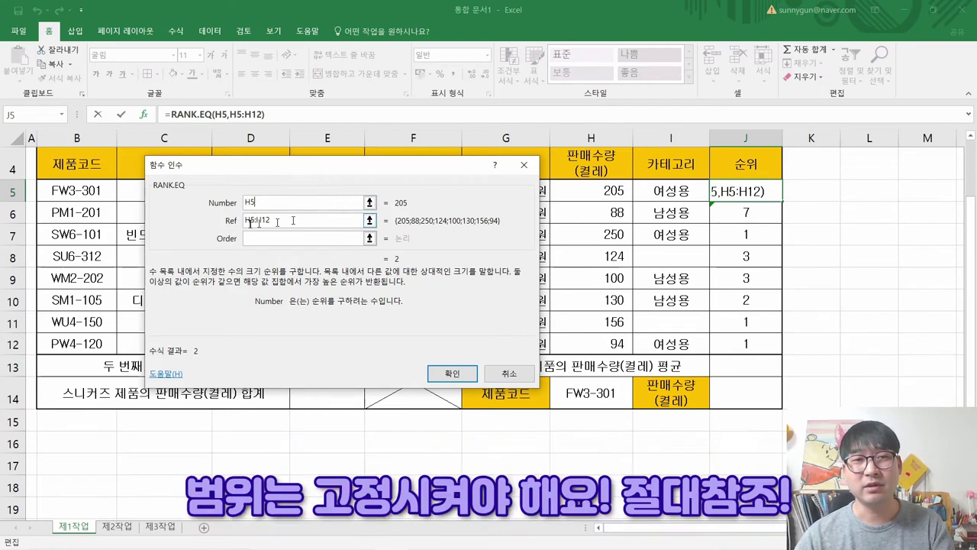
# Step: Clear the Ref argument of J5's RANK.EQ formula and reselect H5:H12 as a relative range
pyautogui.moveTo(290, 220); pyautogui.dragTo(170, 220)
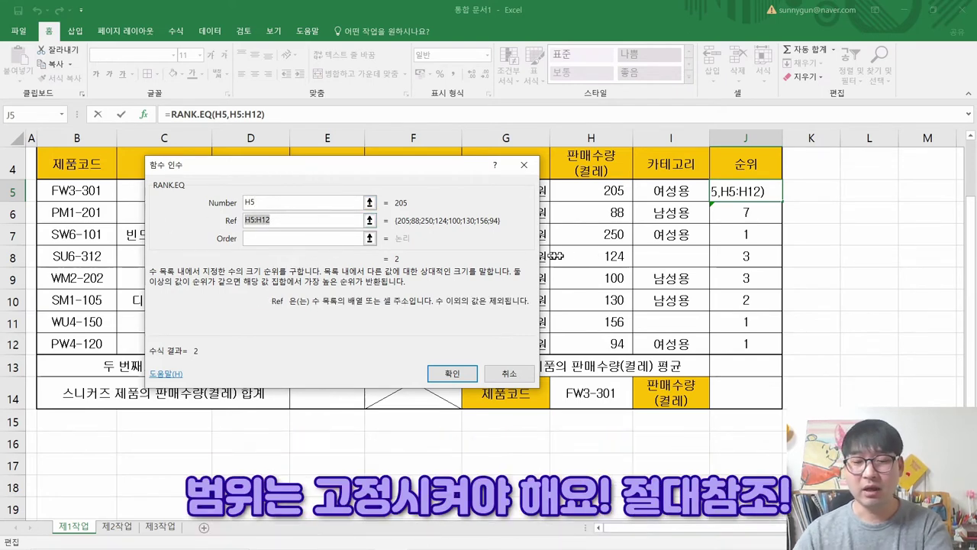
pyautogui.press('BackSpace')
pyautogui.moveTo(593, 192); pyautogui.dragTo(584, 335)
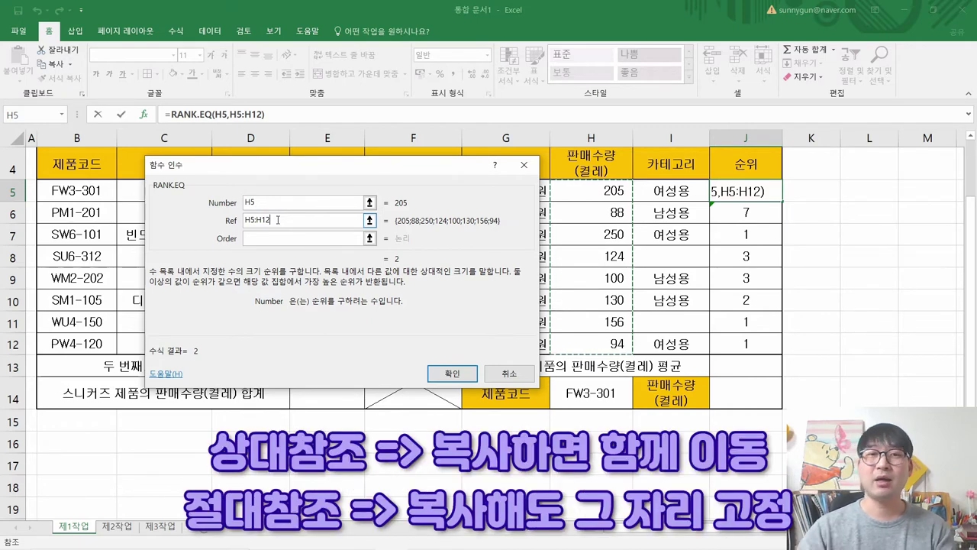
pyautogui.click(265, 203)
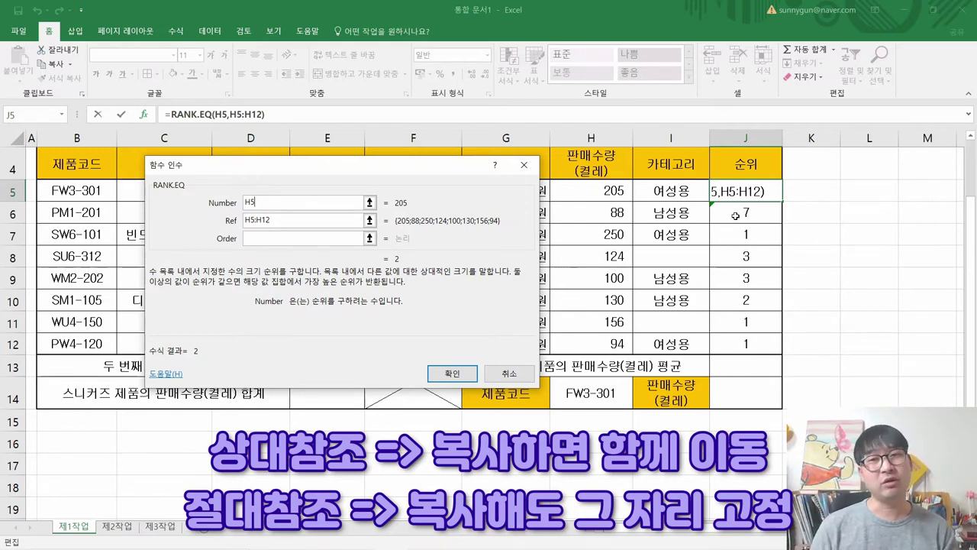
pyautogui.click(322, 220)
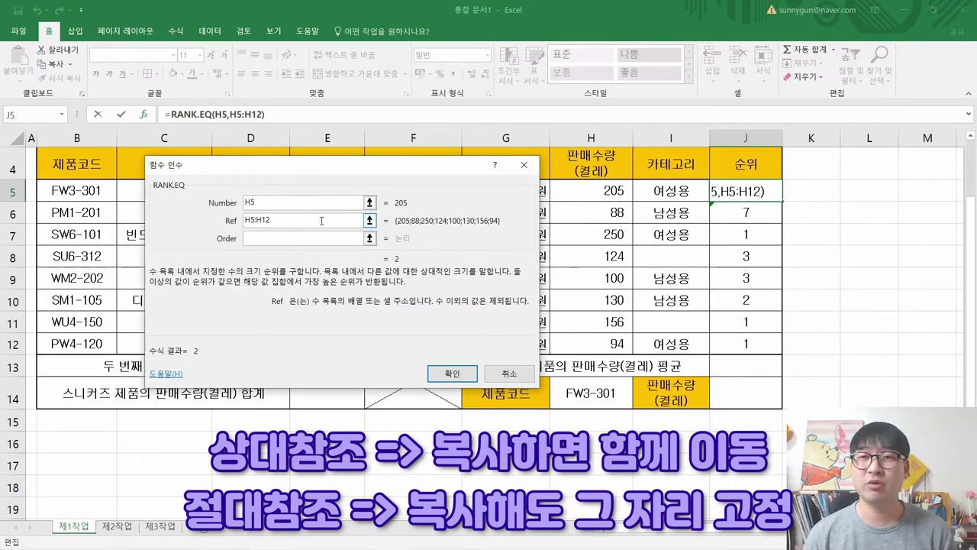
# Step: Replace the Ref argument with H5:H12 picked from the sheet and make the whole range absolute as $H$5:$H$12
pyautogui.moveTo(316, 221); pyautogui.dragTo(206, 221)
pyautogui.press('Delete')
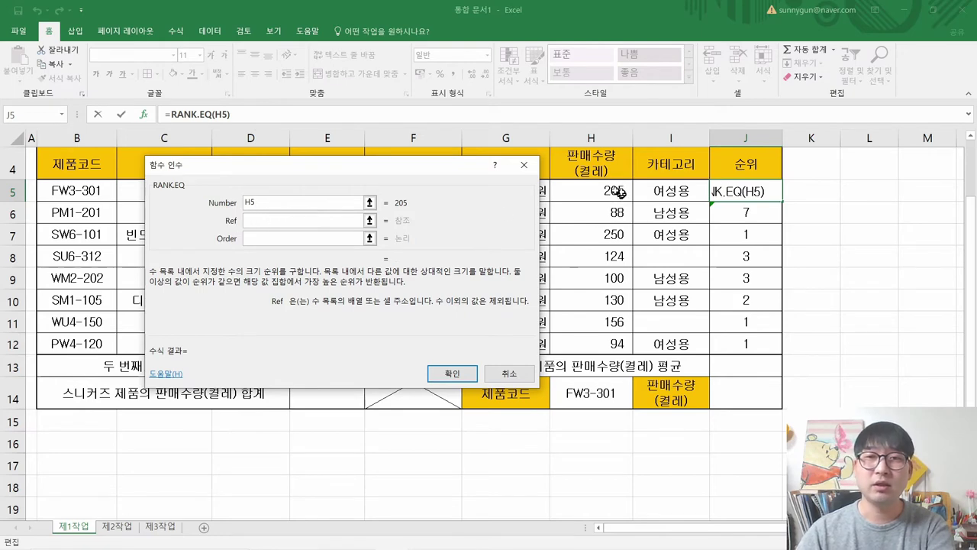
pyautogui.moveTo(618, 192); pyautogui.dragTo(601, 339)
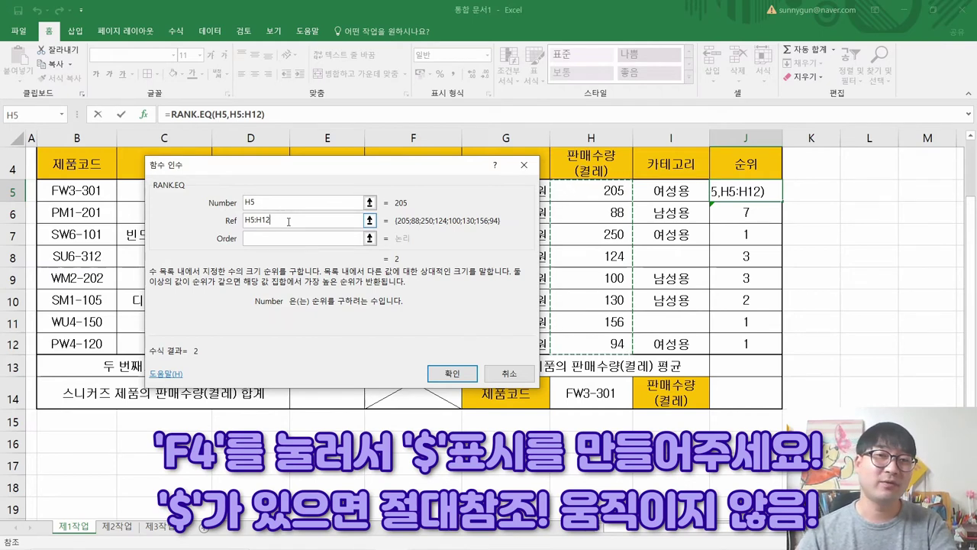
pyautogui.press('F4')
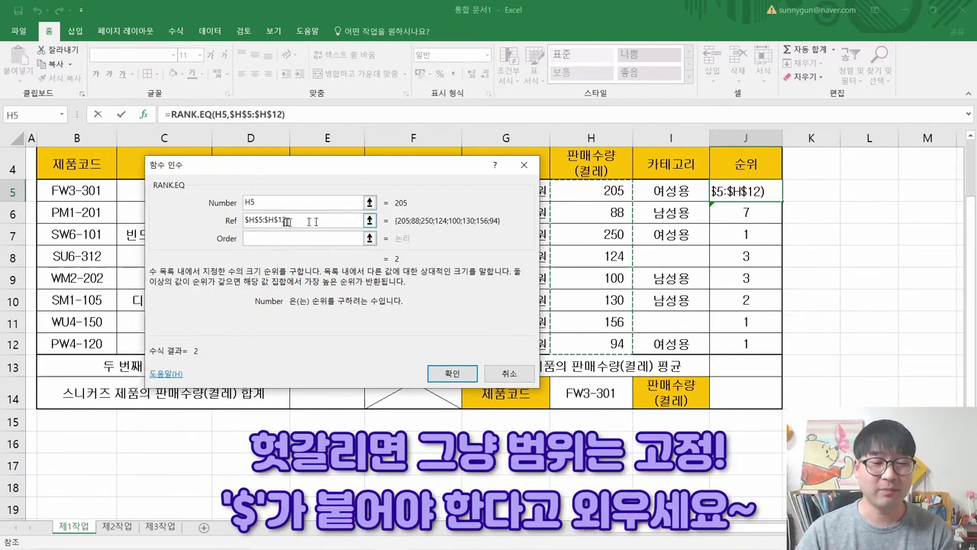
# Step: Reselect H5:H12 as the Ref argument, making the end cell and the start cell absolute separately to get $H$5:$H$12
pyautogui.moveTo(289, 220); pyautogui.dragTo(244, 220)
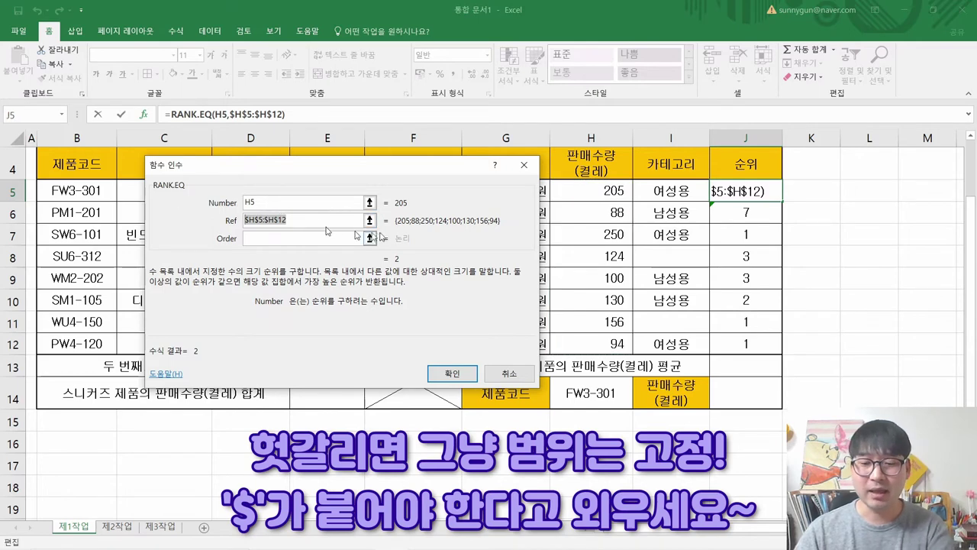
pyautogui.press('BackSpace')
pyautogui.moveTo(581, 191); pyautogui.dragTo(580, 341)
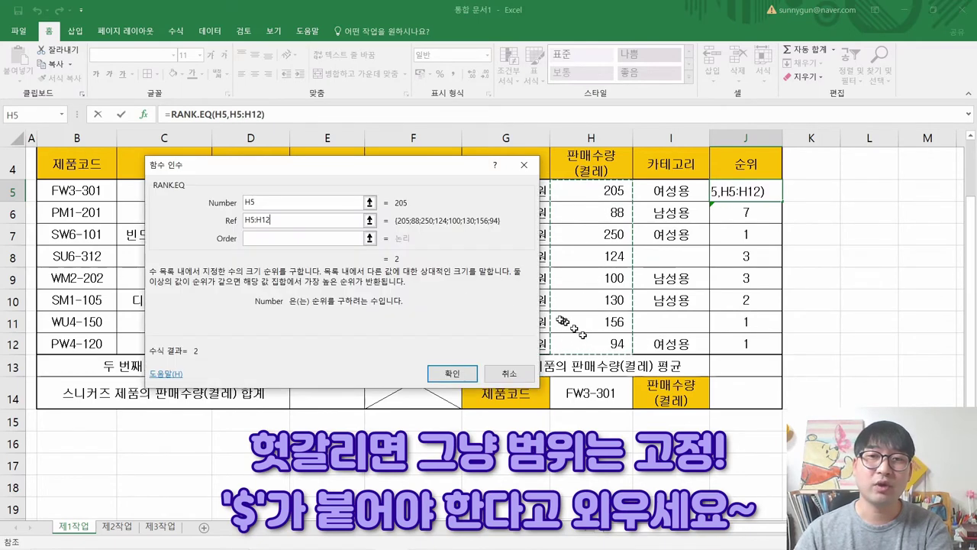
pyautogui.click(300, 222)
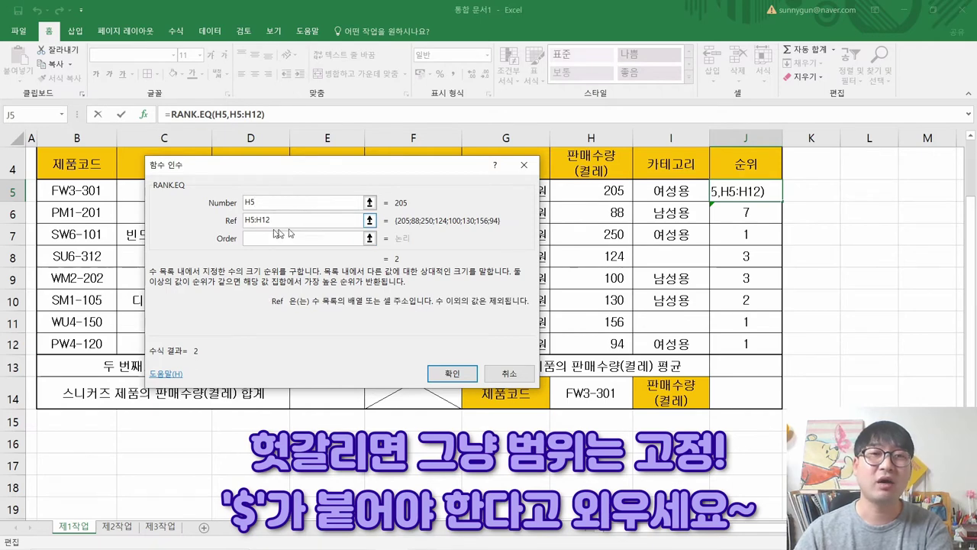
pyautogui.press('F4')
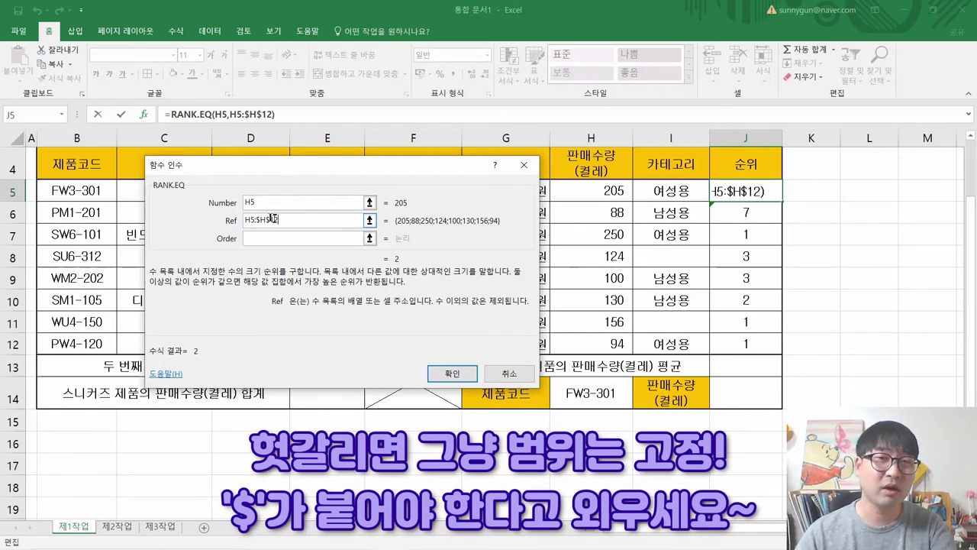
pyautogui.click(259, 220)
pyautogui.press('F4')
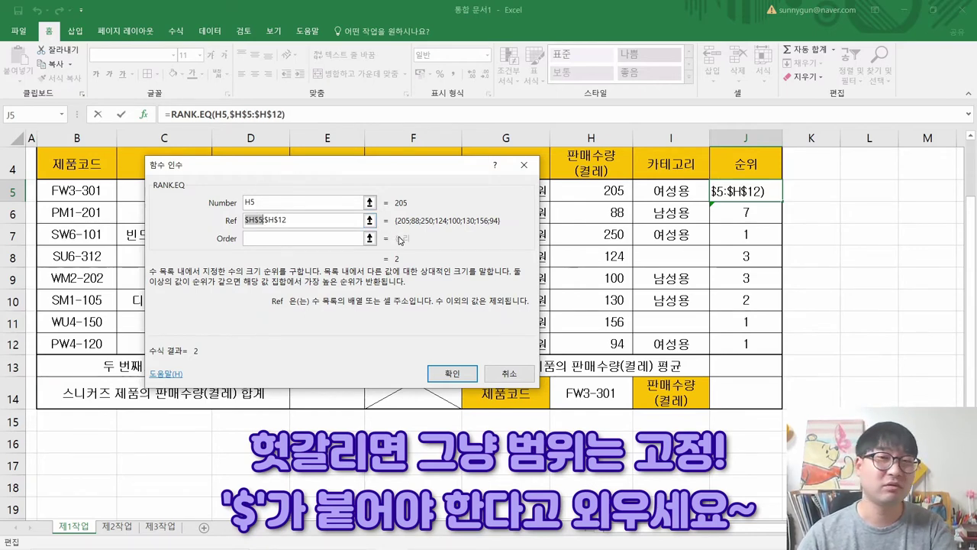
# Step: Cycle the start cell of the Ref range through its mixed, relative and absolute reference forms, ending at $H$5
pyautogui.press('F4')
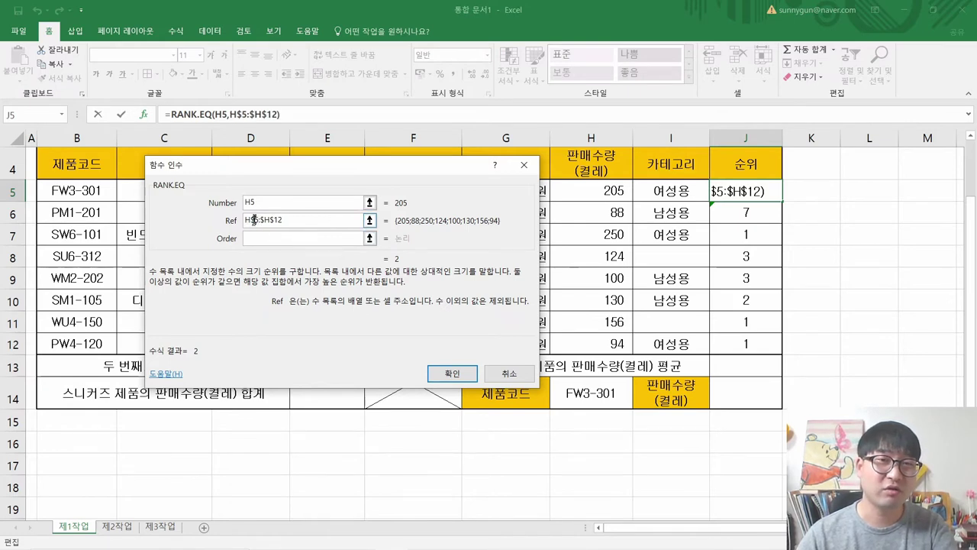
pyautogui.press('F4')
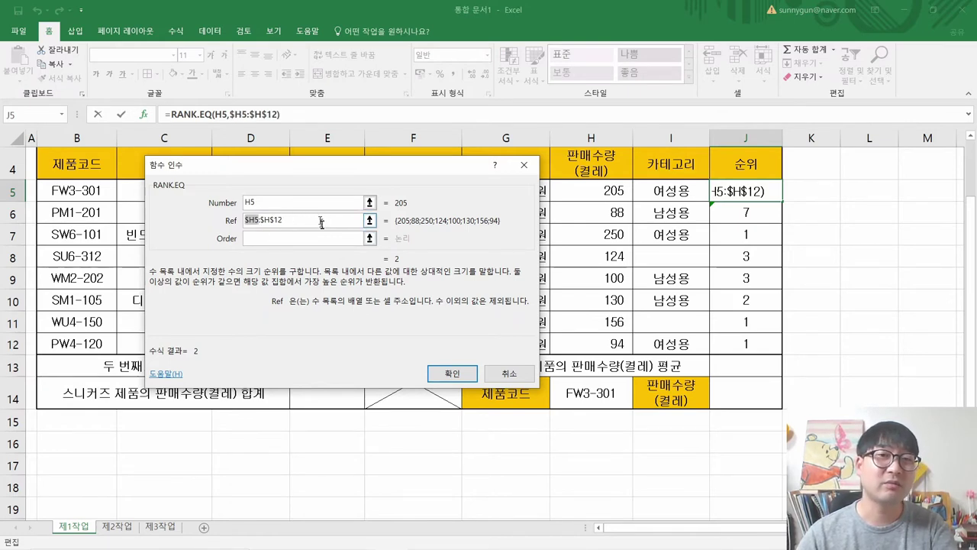
pyautogui.press('F4')
pyautogui.press('F4')
pyautogui.press('F4')
pyautogui.press('F4')
pyautogui.press('F4')
pyautogui.press('F4')
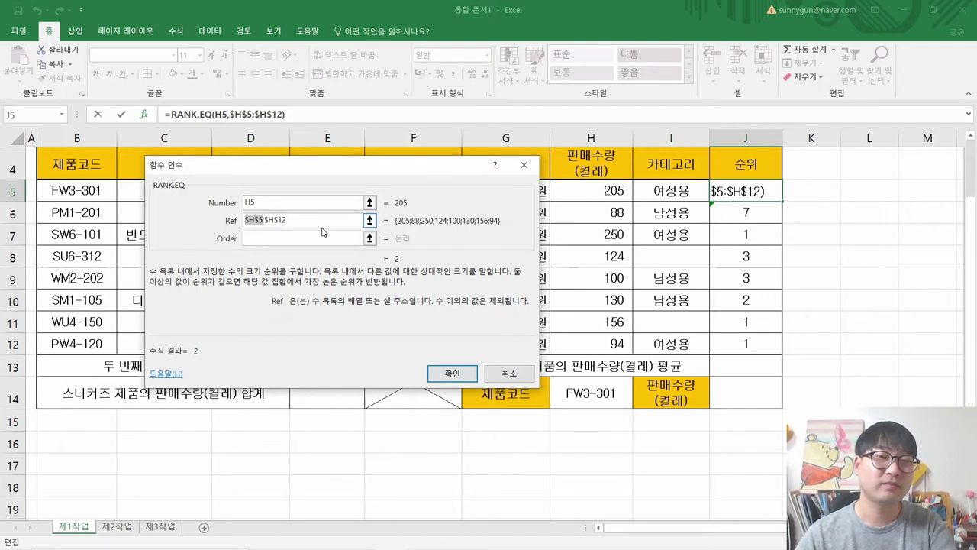
# Step: Switch the Ref start cell to H$5, add a $ before its H to form $H$5:$H$12, and confirm J5's formula
pyautogui.press('F4')
pyautogui.press('Home')
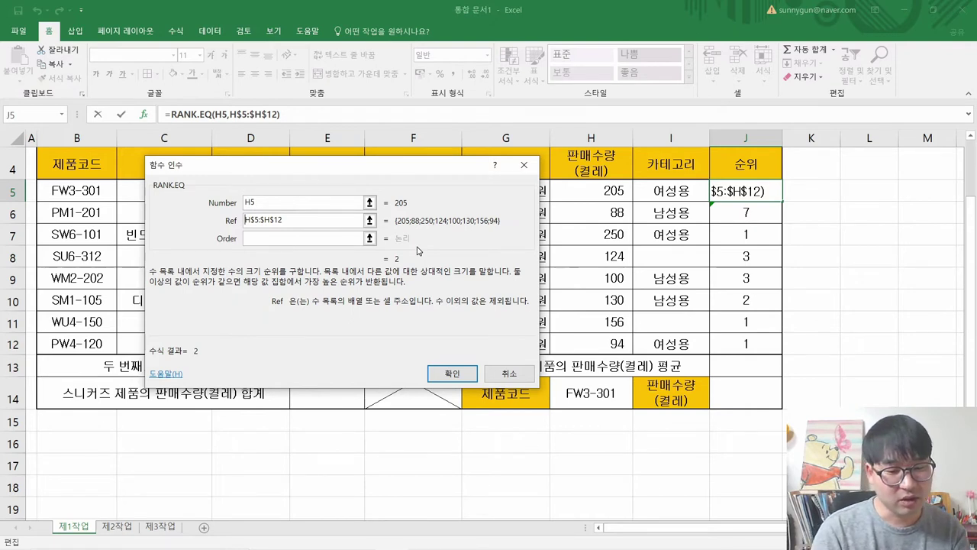
pyautogui.write('$')
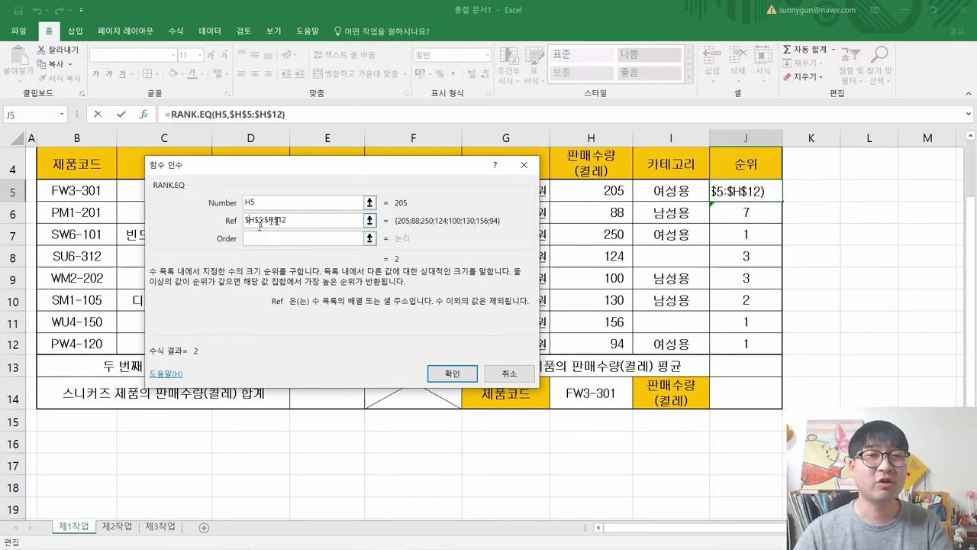
pyautogui.click(438, 372)
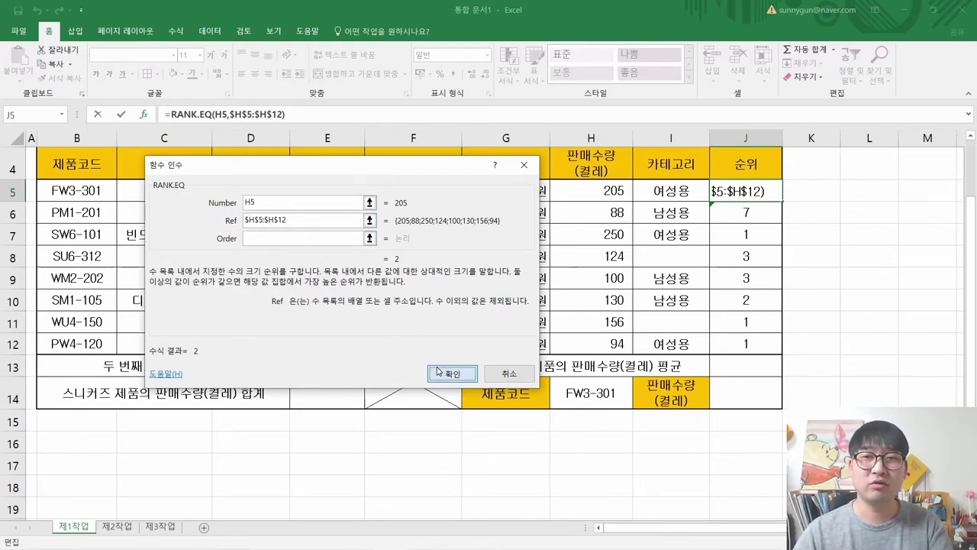
# Step: Clear the ranks in J6:J12, copy J5, and paste only its formula into J6:J12
pyautogui.moveTo(748, 206); pyautogui.dragTo(752, 344)
pyautogui.press('Delete')
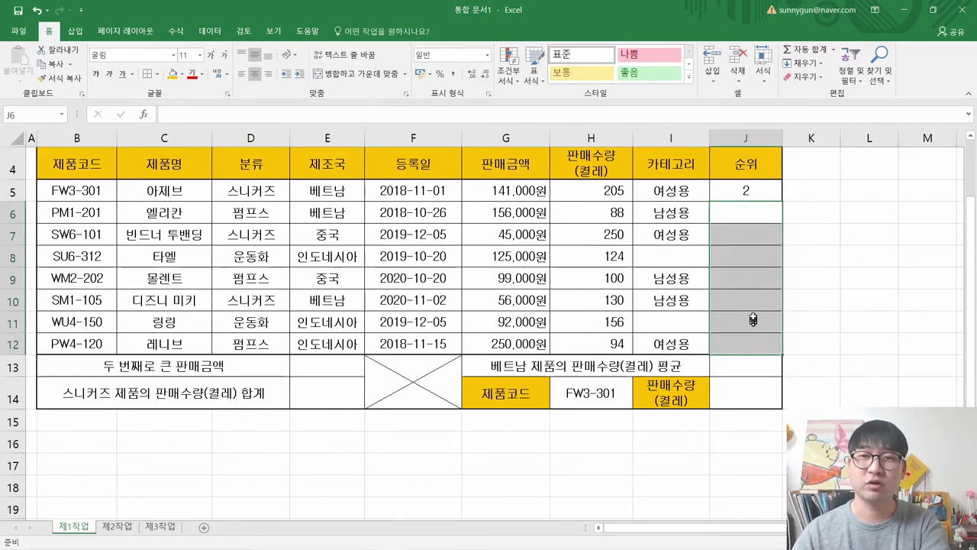
pyautogui.click(748, 192)
pyautogui.hotkey('ctrl', 'c')
pyautogui.moveTo(751, 204); pyautogui.dragTo(752, 343)
pyautogui.rightClick(752, 344)
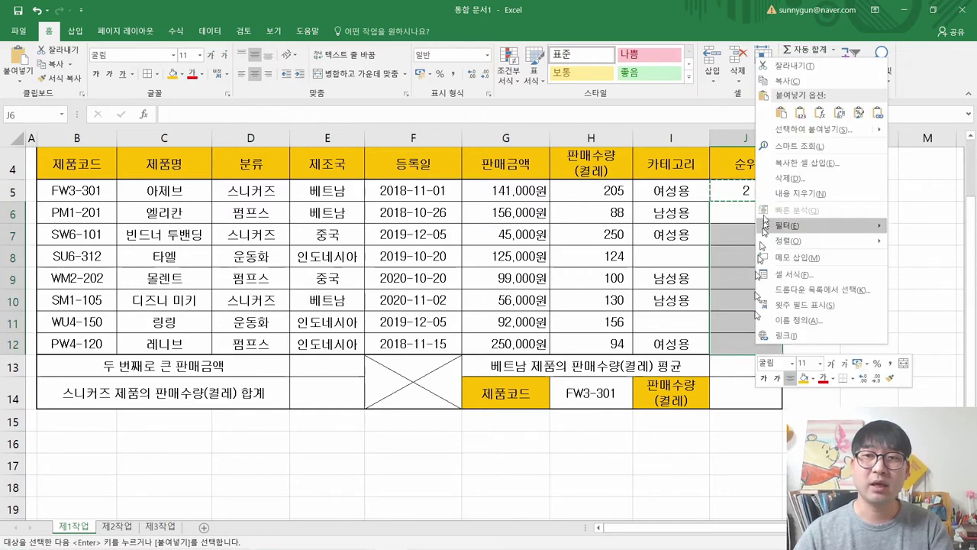
pyautogui.click(819, 112)
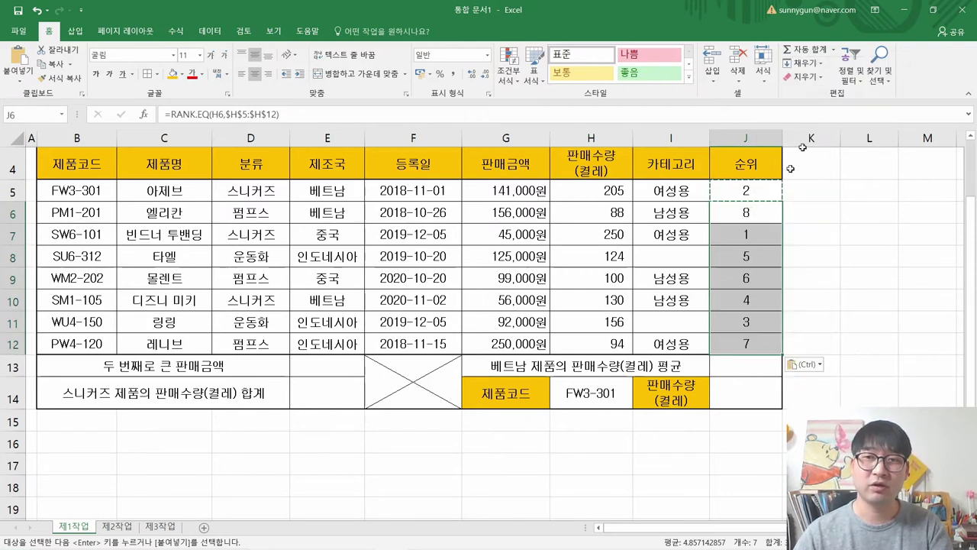
# Step: Check the new rank formulas cell by cell in J5:J12 to see that the range stays fixed
pyautogui.click(751, 217)
pyautogui.click(753, 236)
pyautogui.click(751, 257)
pyautogui.click(752, 279)
pyautogui.click(752, 322)
pyautogui.click(753, 342)
pyautogui.click(751, 303)
pyautogui.click(752, 257)
pyautogui.click(755, 213)
pyautogui.click(756, 192)
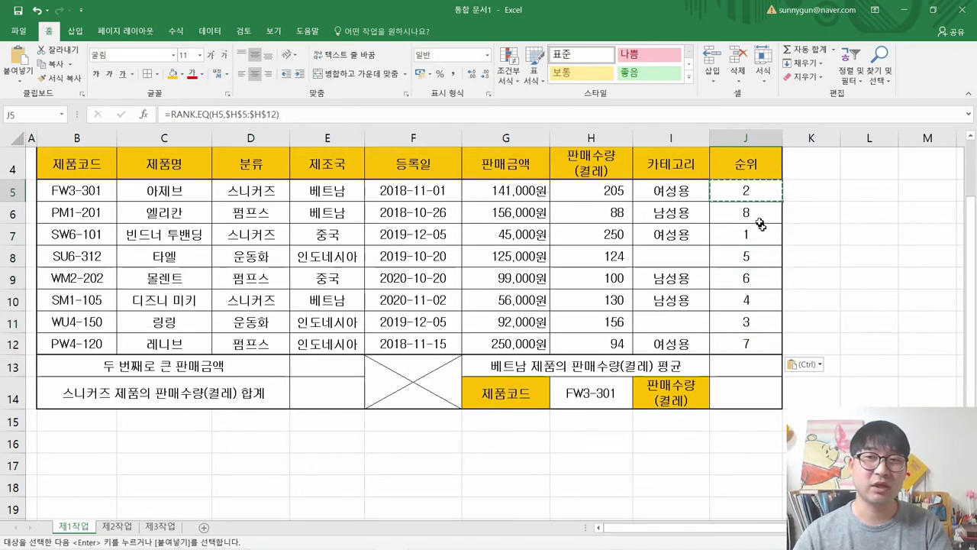
# Step: Inspect the highlighted reference ranges of the rank formulas in J6, J7, J8, J10 and J11, leaving the formulas untouched
pyautogui.doubleClick(758, 219)
pyautogui.click(762, 235)
pyautogui.doubleClick(763, 237)
pyautogui.click(756, 257)
pyautogui.doubleClick(756, 257)
pyautogui.click(754, 300)
pyautogui.doubleClick(754, 300)
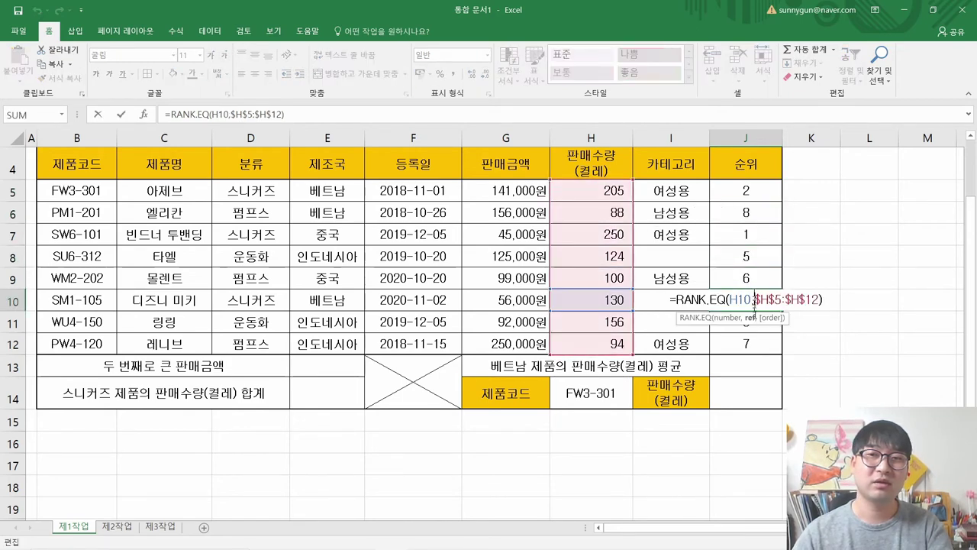
pyautogui.doubleClick(755, 322)
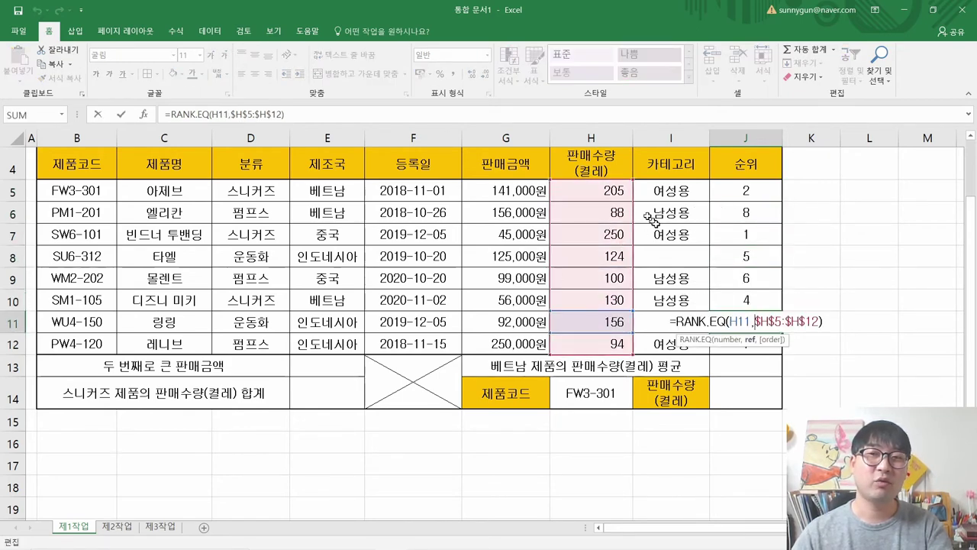
pyautogui.press('Escape')
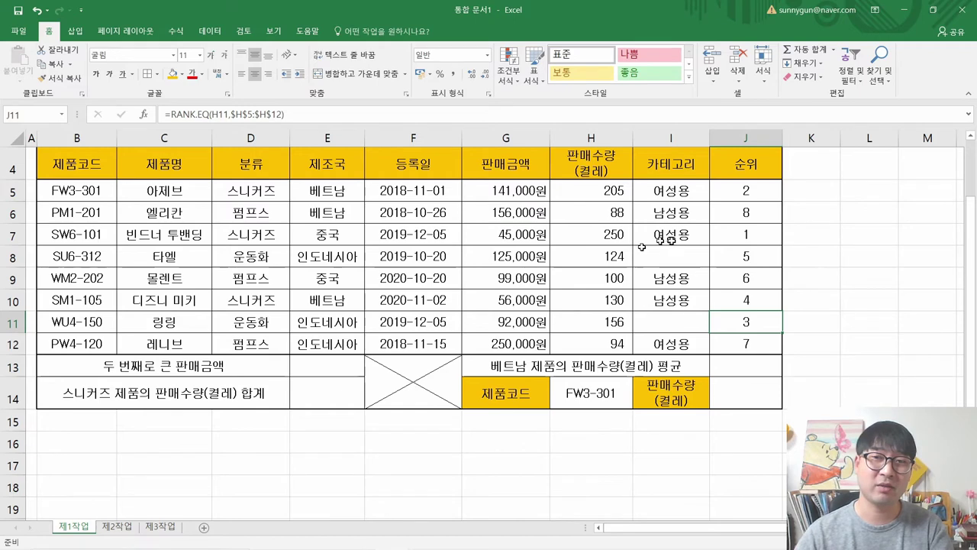
# Step: Switch to the exam PDF and review item (2) on appending '위' with the & operator, comparing it with the cell format instruction for '원'
pyautogui.hotkey('alt', 'Tab')
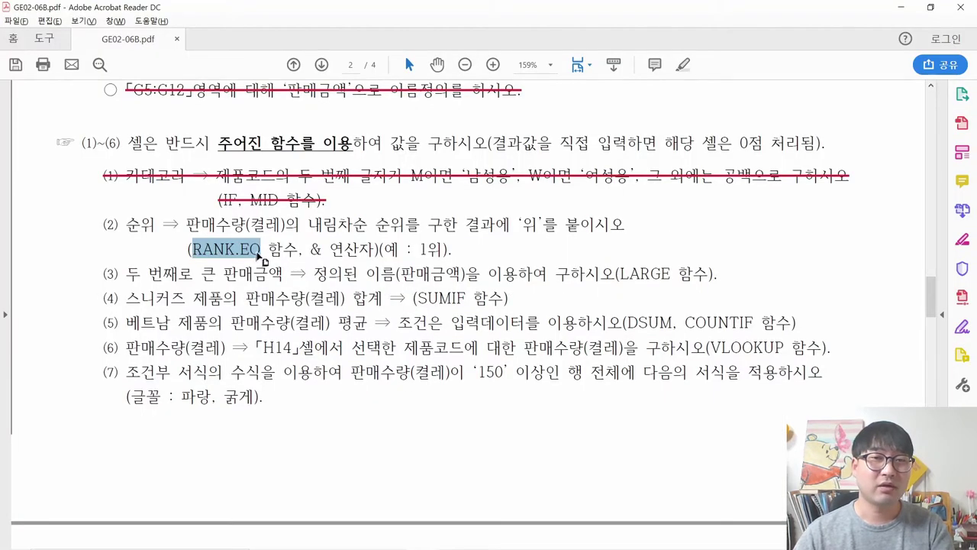
pyautogui.moveTo(309, 224); pyautogui.dragTo(614, 228)
pyautogui.moveTo(419, 246); pyautogui.dragTo(479, 255)
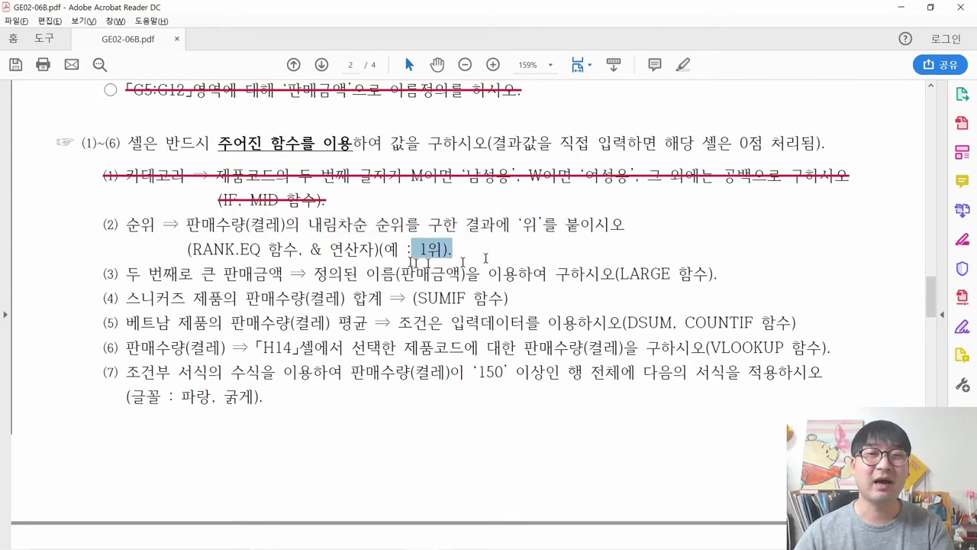
pyautogui.scroll(3, 396, 254)
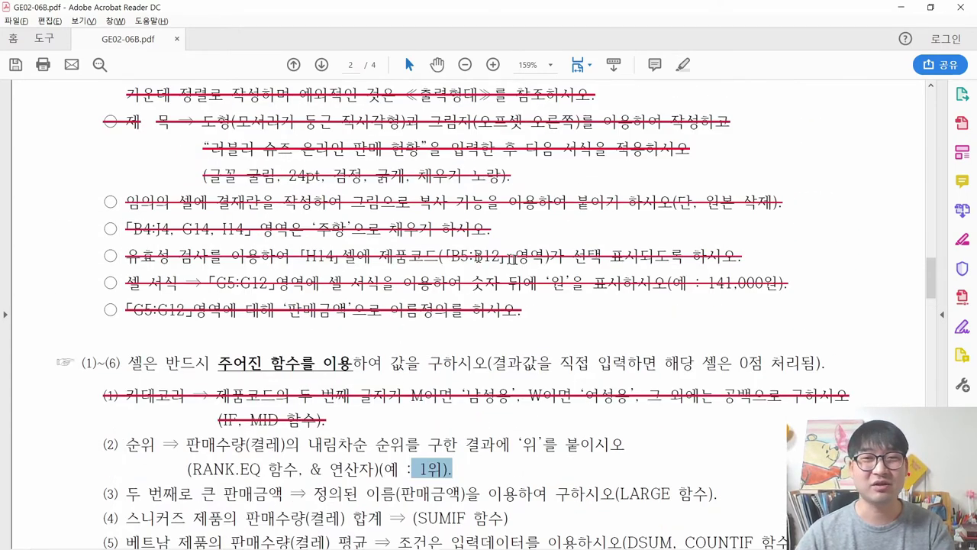
pyautogui.click(544, 283)
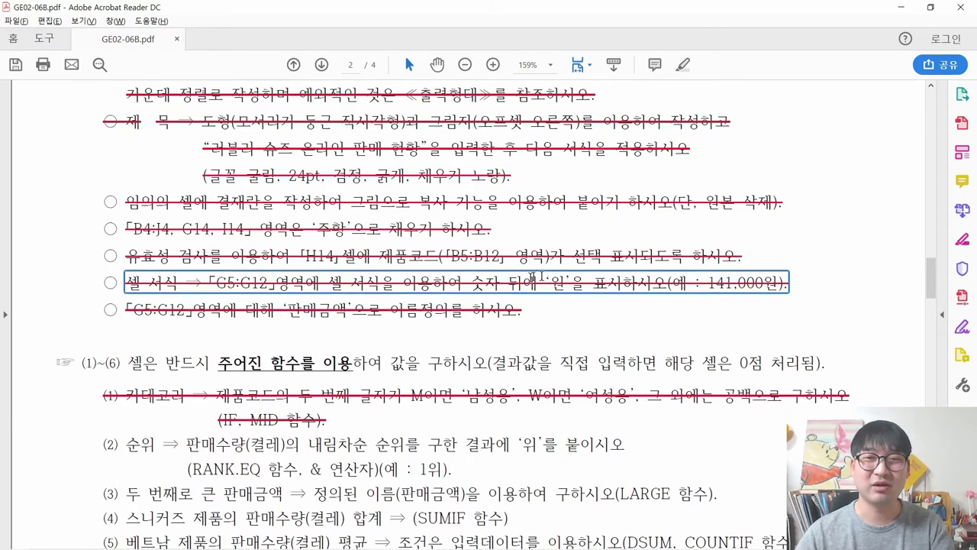
pyautogui.moveTo(328, 282); pyautogui.dragTo(405, 279)
pyautogui.scroll(-2, 405, 280)
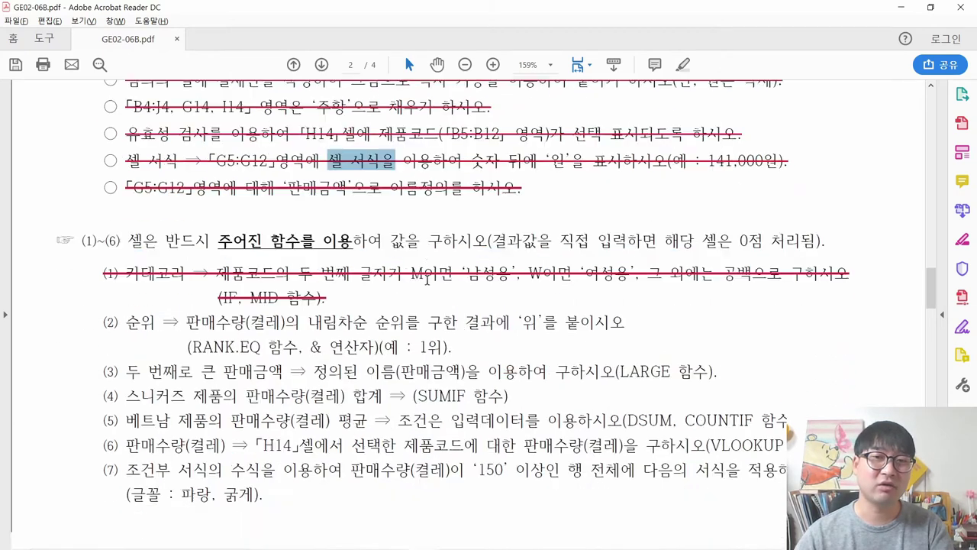
pyautogui.click(422, 357)
pyautogui.moveTo(462, 316); pyautogui.dragTo(558, 320)
pyautogui.moveTo(202, 347); pyautogui.dragTo(374, 347)
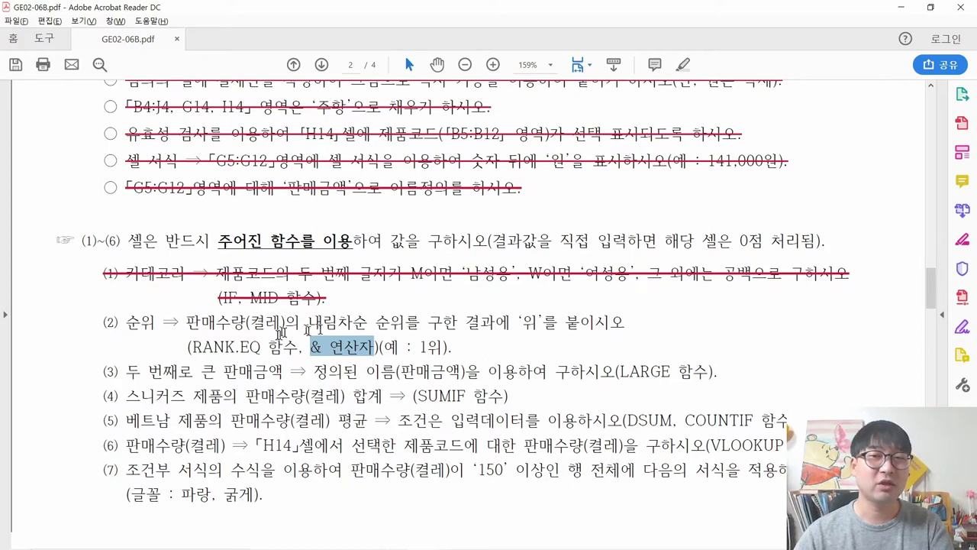
# Step: Return to the Excel worksheet and clear the ranks in J6:J12, keeping only the formula in J5
pyautogui.click(496, 327)
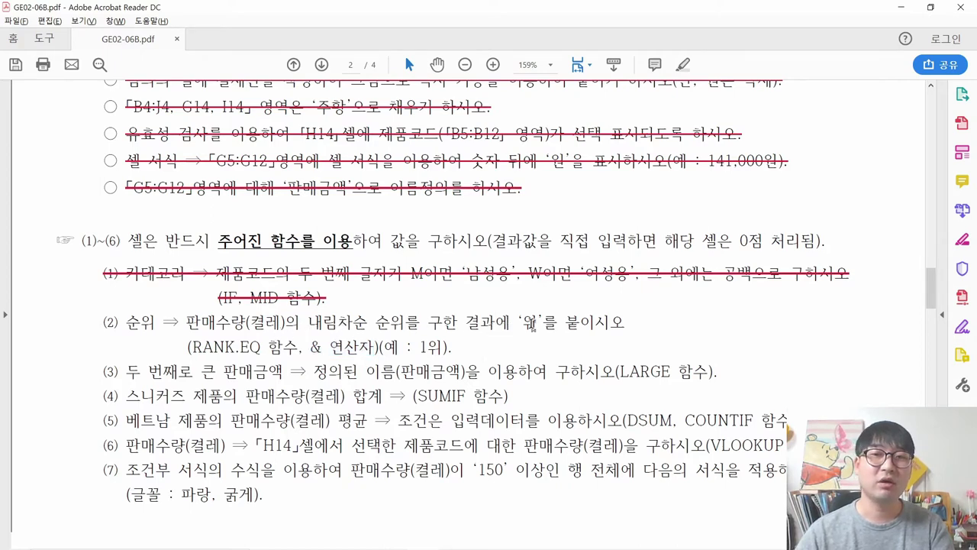
pyautogui.hotkey('alt', 'Tab')
pyautogui.click(745, 191)
pyautogui.scroll(1, 782, 287)
pyautogui.moveTo(764, 293); pyautogui.dragTo(740, 418)
pyautogui.press('Delete')
pyautogui.click(740, 270)
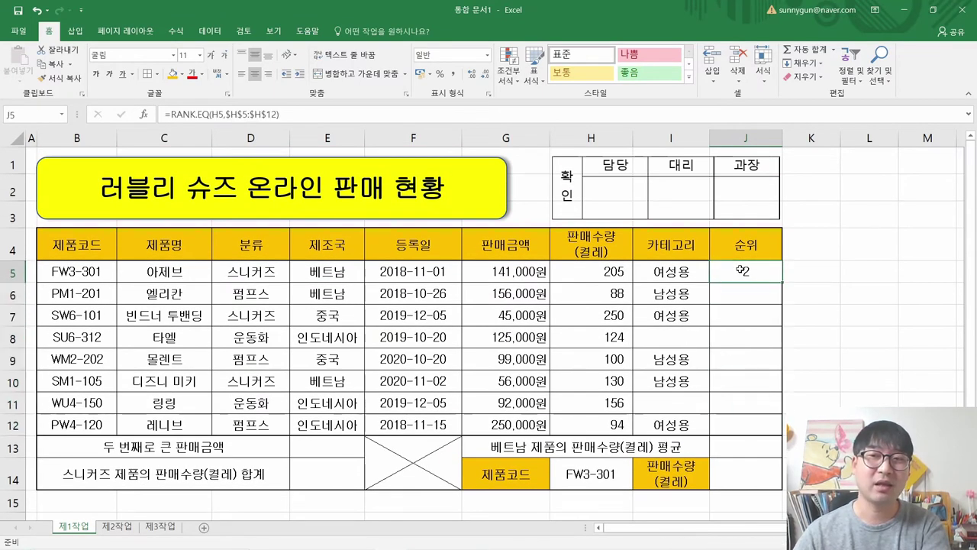
# Step: Append &위 without quotation marks to the end of the RANK.EQ formula in J5
pyautogui.click(756, 274)
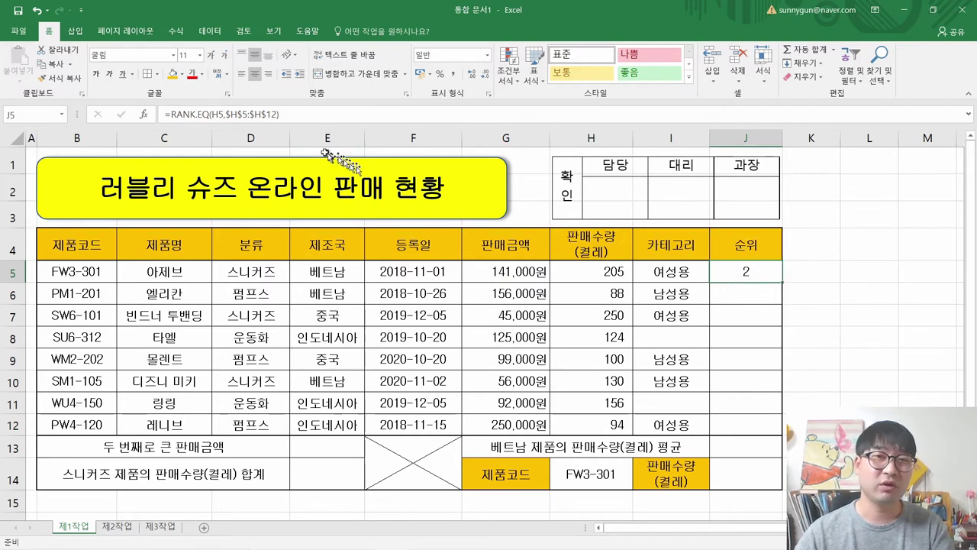
pyautogui.click(290, 114)
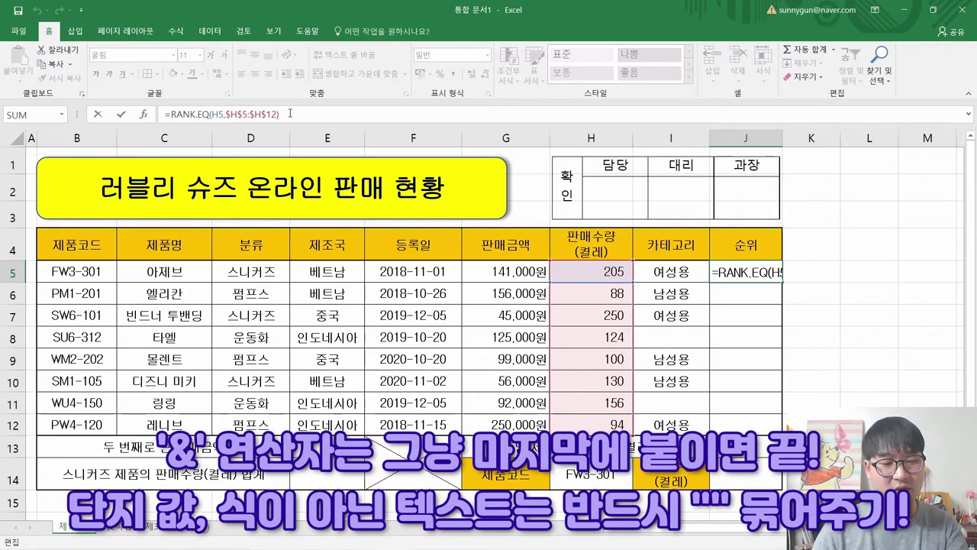
pyautogui.click(290, 114)
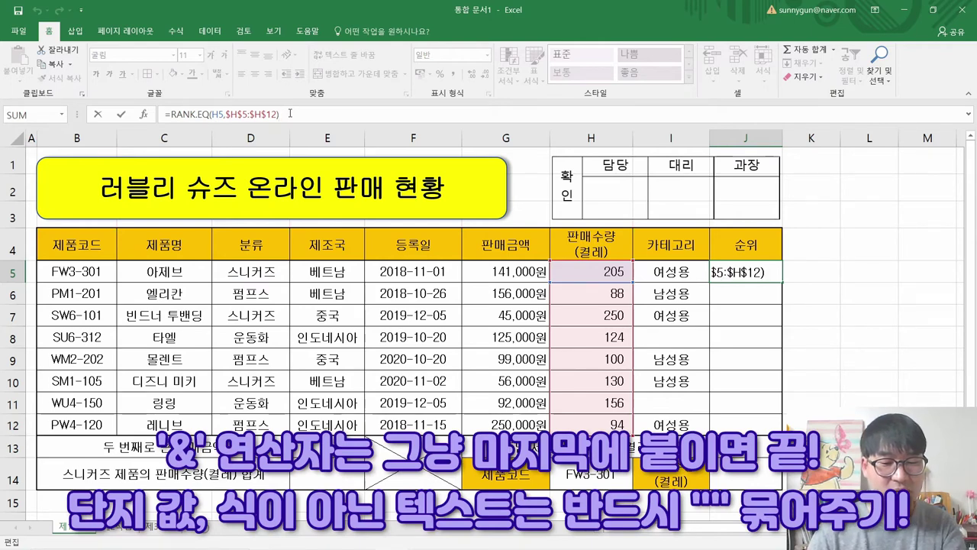
pyautogui.write('&')
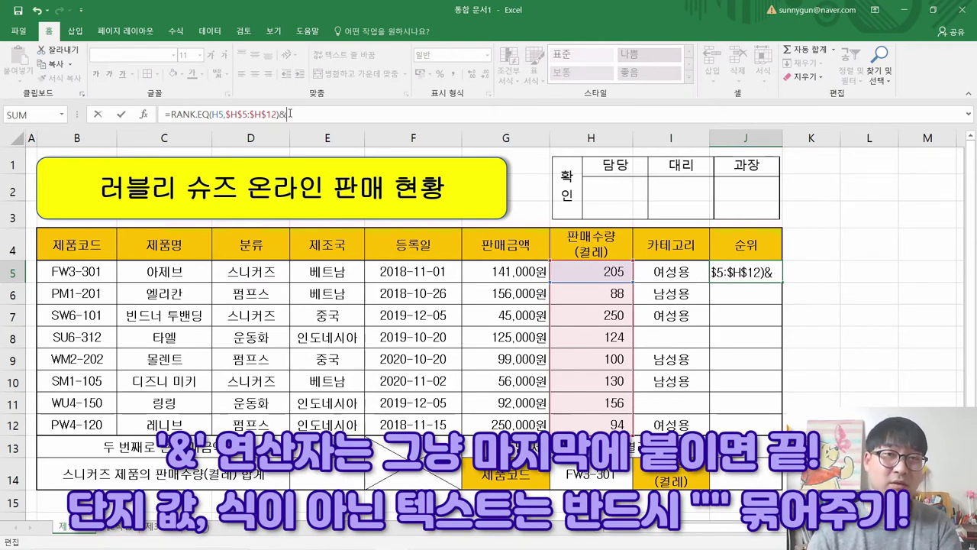
pyautogui.write('위')
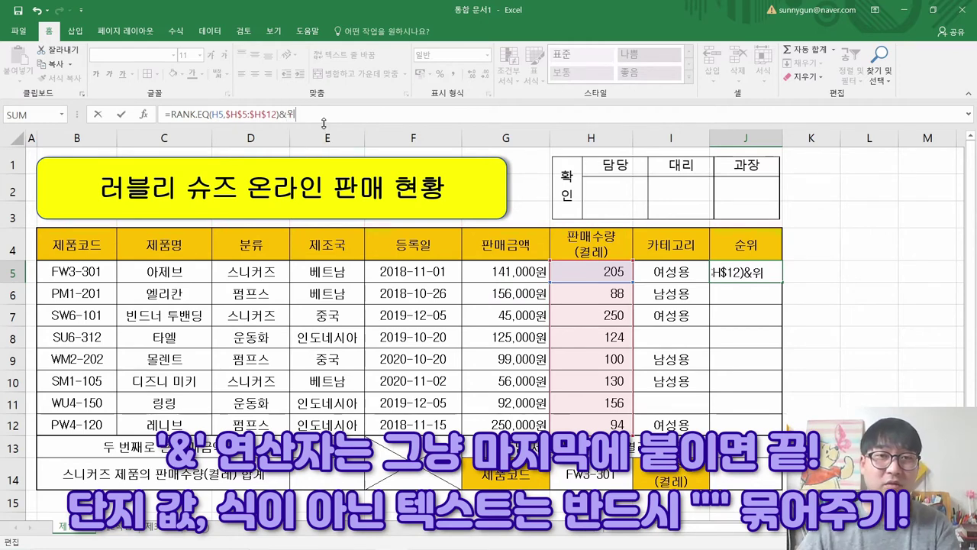
pyautogui.press('Return')
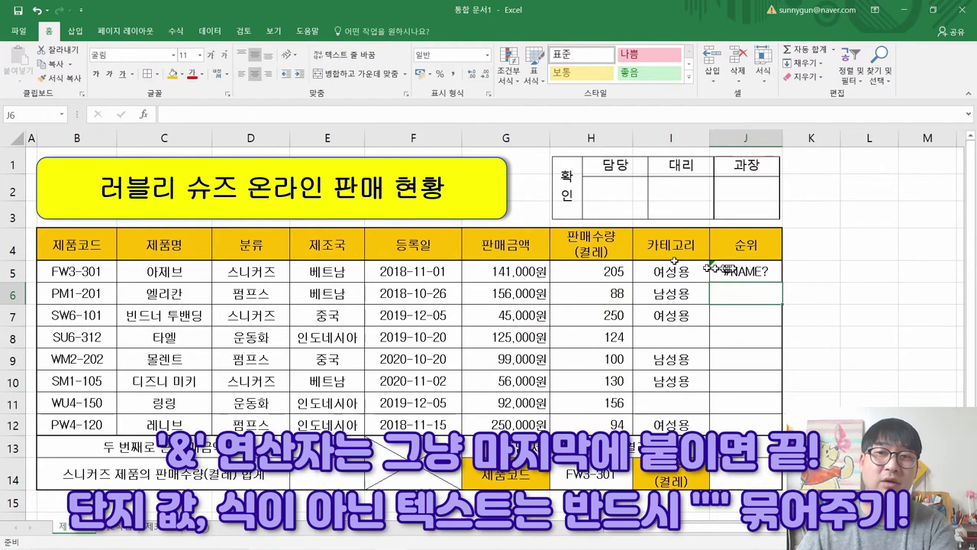
# Step: Enclose 위 in quotation marks in J5 so the formula reads =RANK.EQ(H5,$H$5:$H$12)&"위"
pyautogui.click(750, 271)
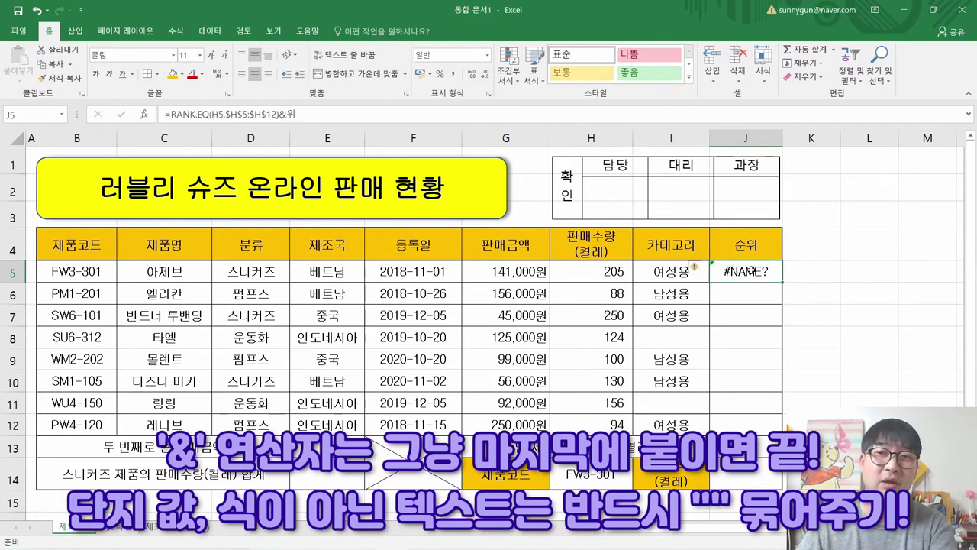
pyautogui.click(309, 116)
pyautogui.hotkey('shift', 'Left')
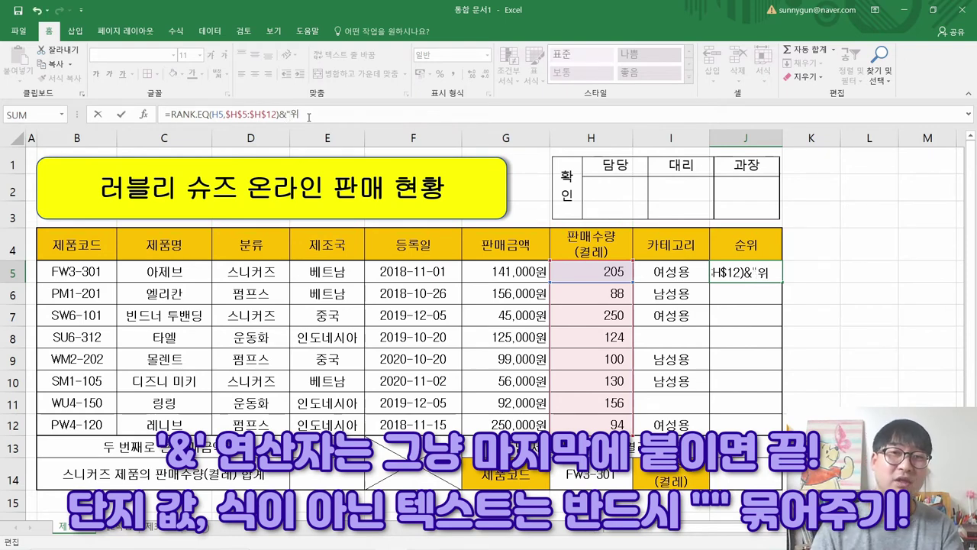
pyautogui.press('Return')
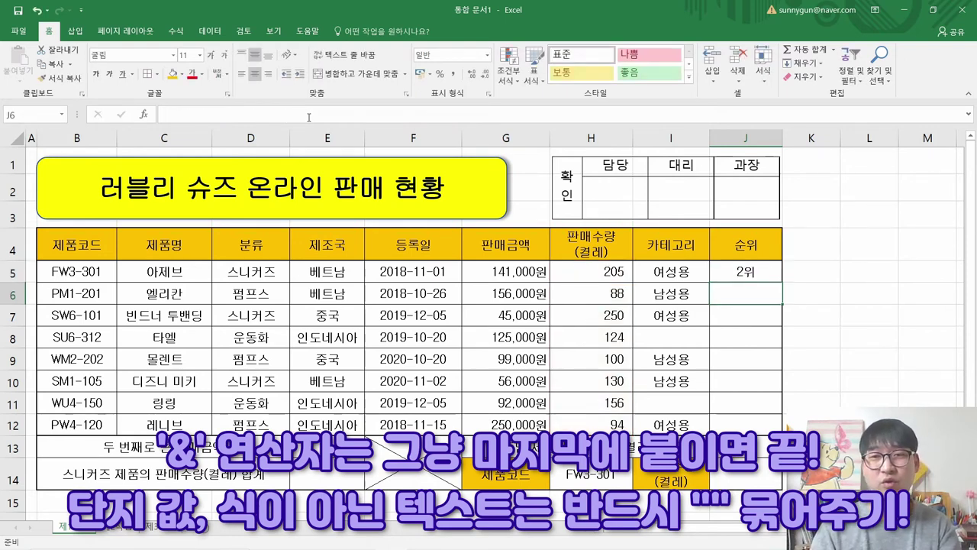
# Step: Copy J5 and paste only its formula into J6:J12, then clear the copy outline
pyautogui.click(757, 273)
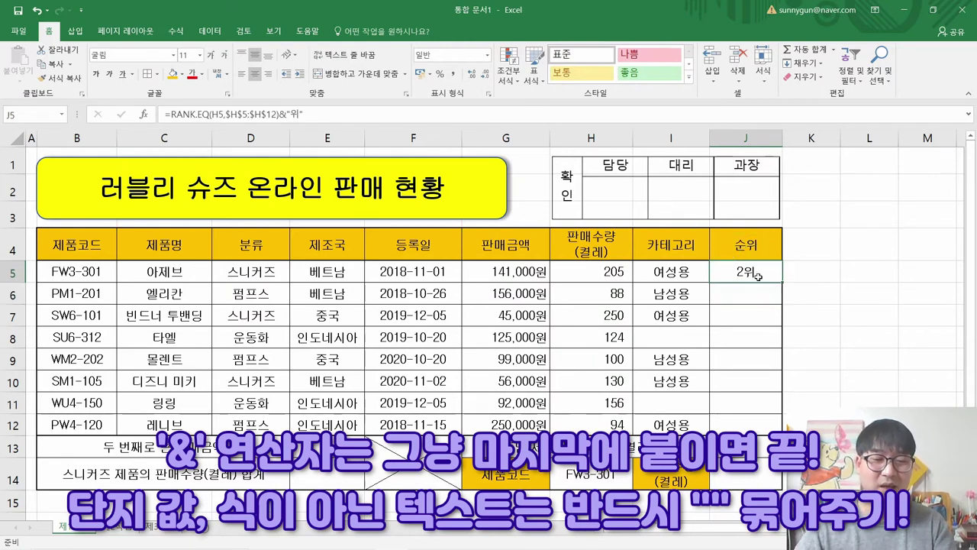
pyautogui.hotkey('ctrl', 'c')
pyautogui.moveTo(752, 290); pyautogui.dragTo(743, 421)
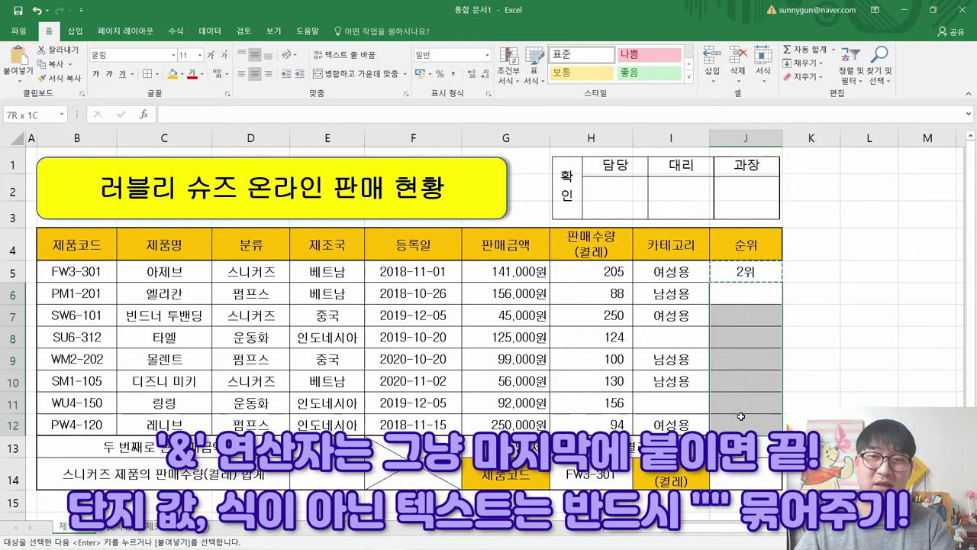
pyautogui.rightClick(742, 418)
pyautogui.click(804, 185)
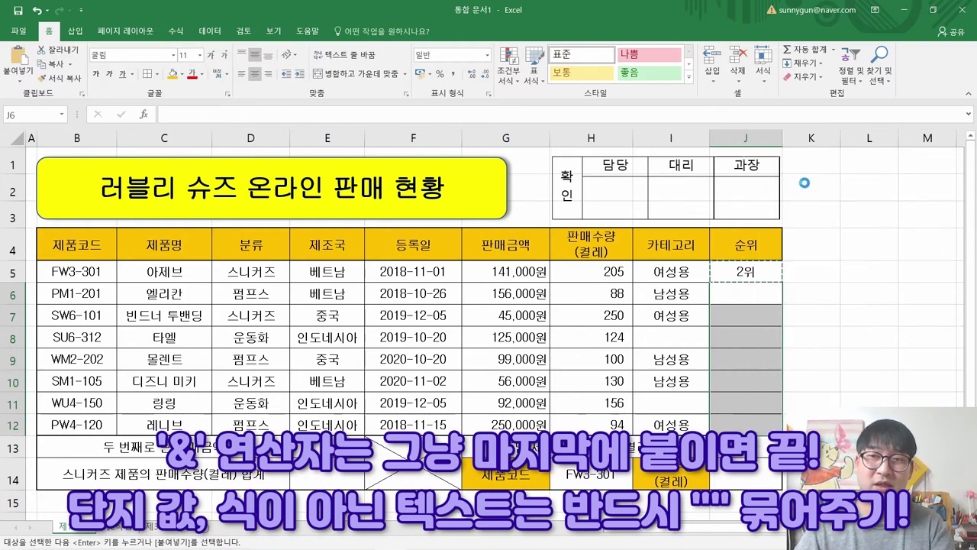
pyautogui.click(773, 418)
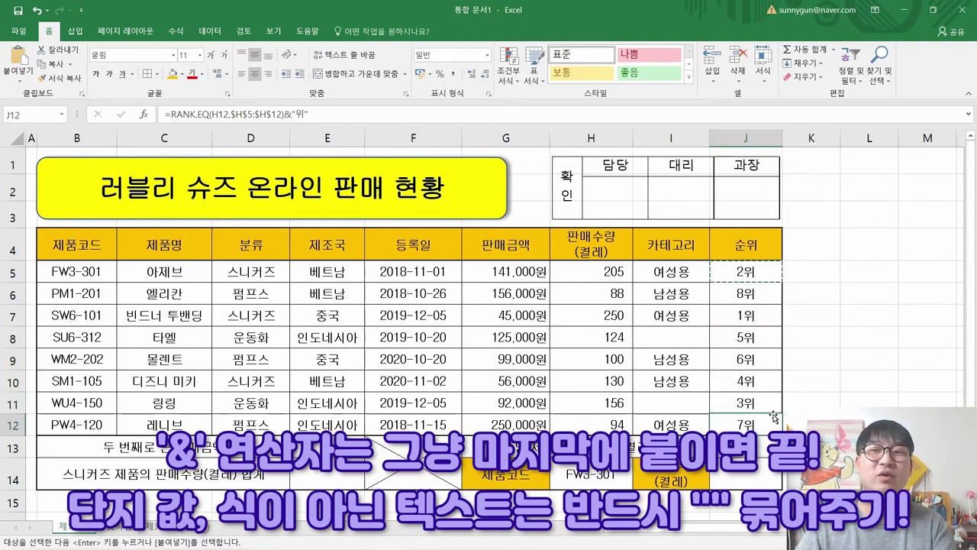
pyautogui.press('Escape')
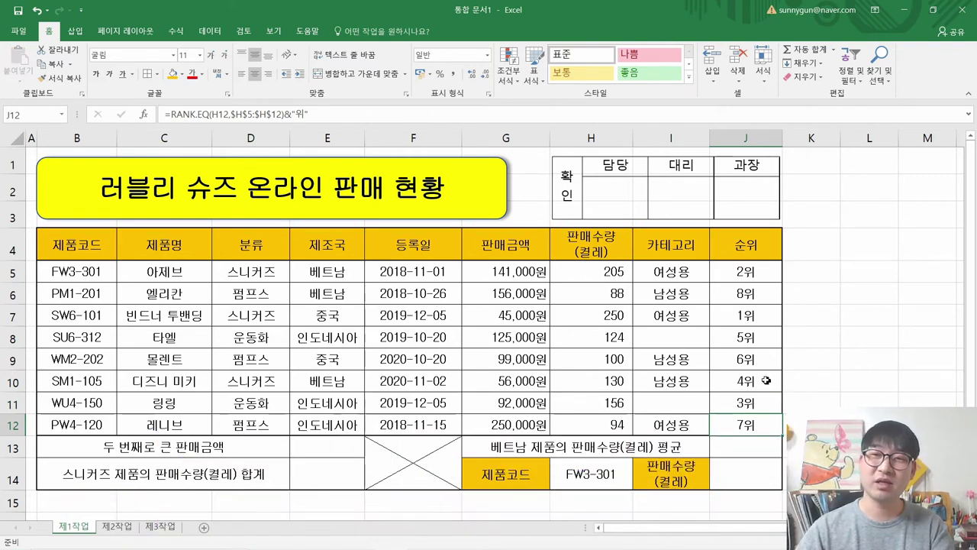
# Step: Switch to the exam PDF and strike through both lines of item (2) on 순위
pyautogui.hotkey('alt', 'Tab')
pyautogui.moveTo(453, 347); pyautogui.dragTo(122, 319)
pyautogui.rightClick(128, 326)
pyautogui.click(182, 371)
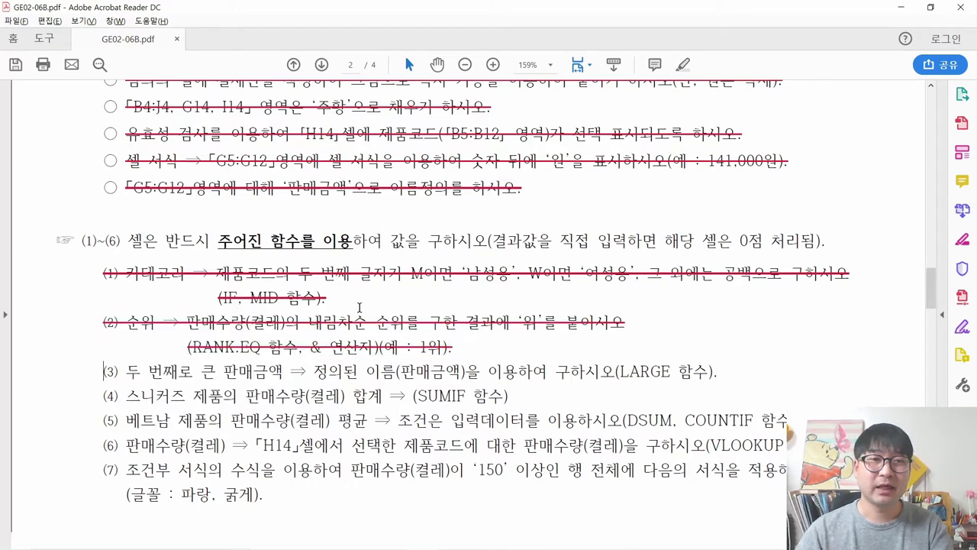
# Step: Review item (3) in the exam PDF on the LARGE function, and locate its answer cell E13 and the 판매금액 range G5:G12 in Excel
pyautogui.scroll(-1, 359, 307)
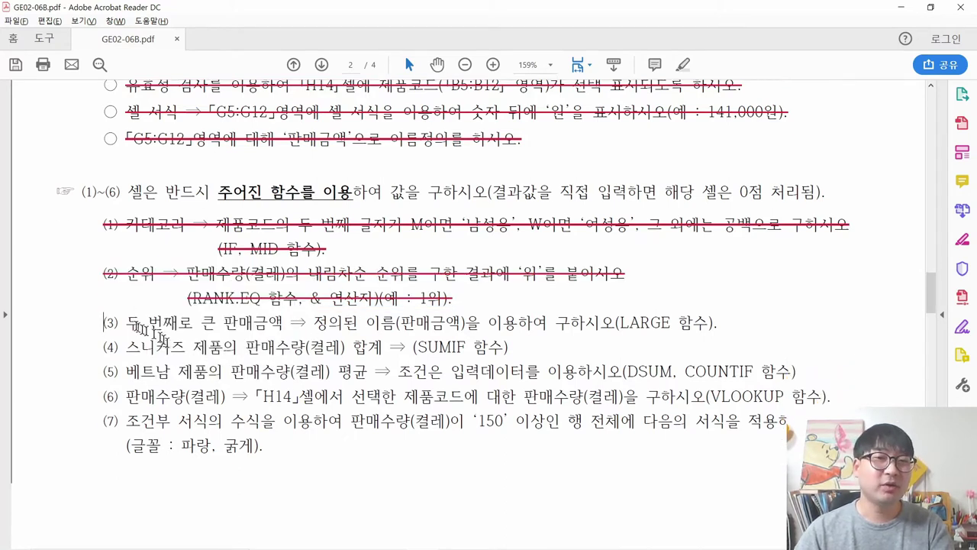
pyautogui.scroll(-1, 164, 329)
pyautogui.moveTo(282, 250); pyautogui.dragTo(201, 250)
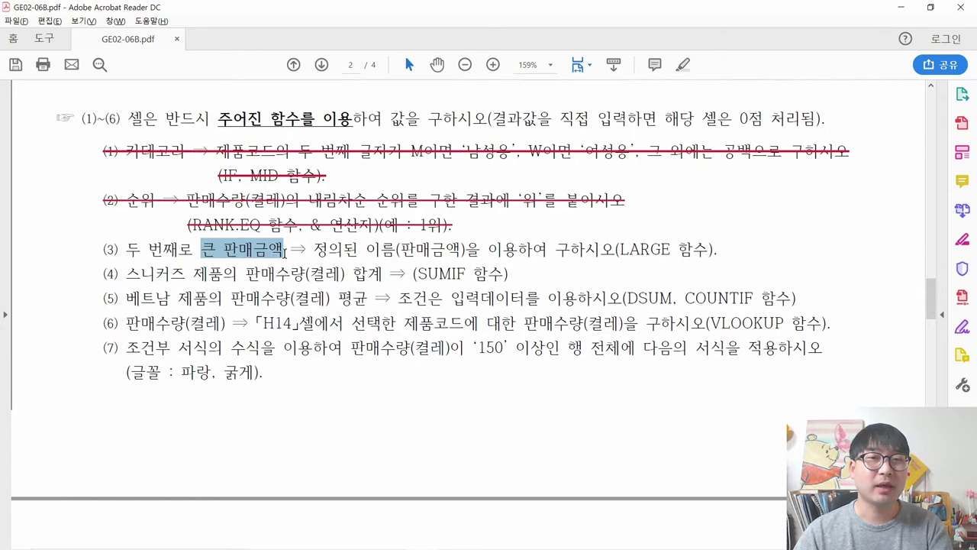
pyautogui.click(323, 252)
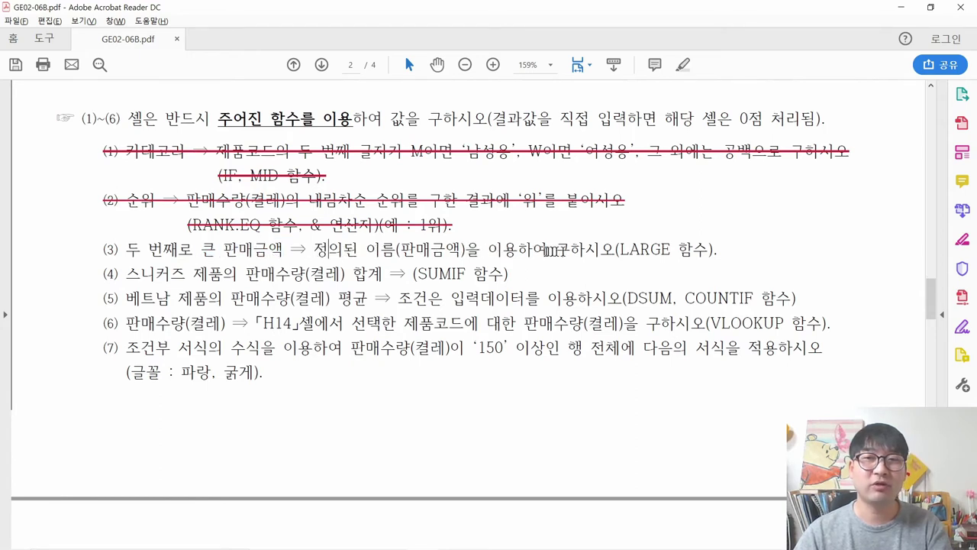
pyautogui.moveTo(623, 255); pyautogui.dragTo(661, 257)
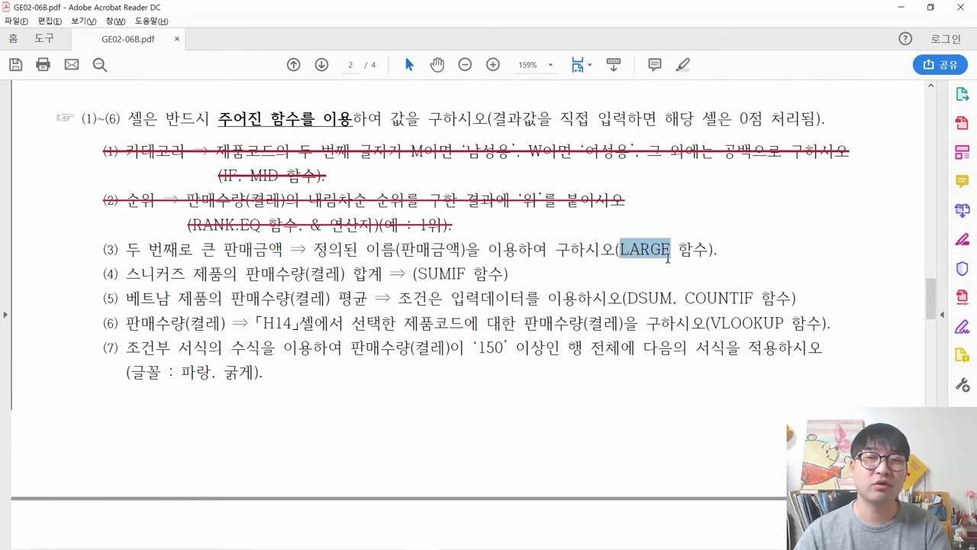
pyautogui.hotkey('alt', 'Tab')
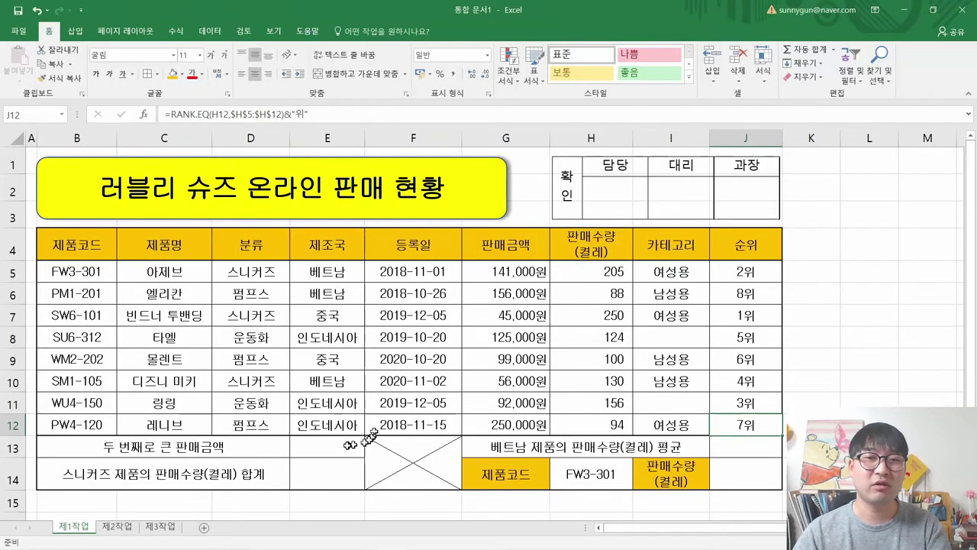
pyautogui.click(320, 443)
pyautogui.scroll(-2, 316, 431)
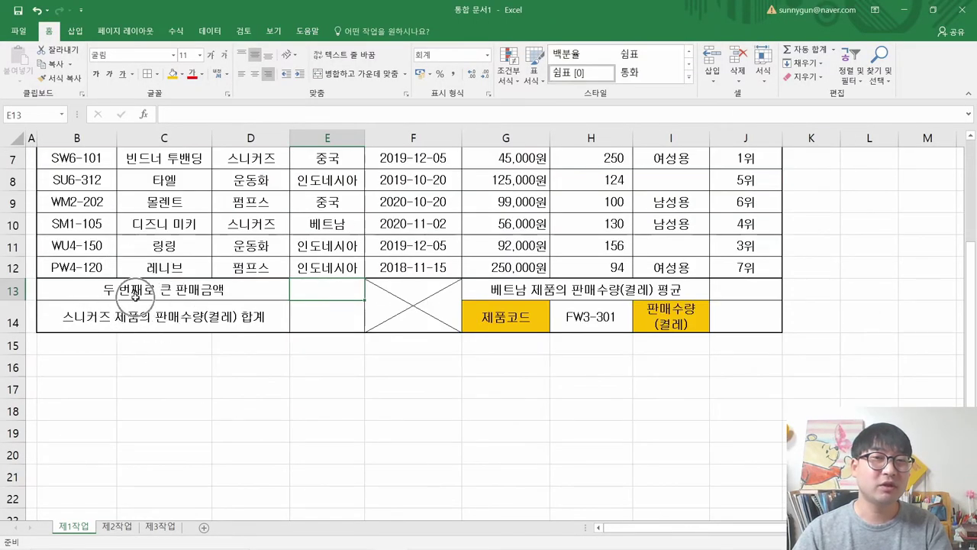
pyautogui.scroll(2, 134, 295)
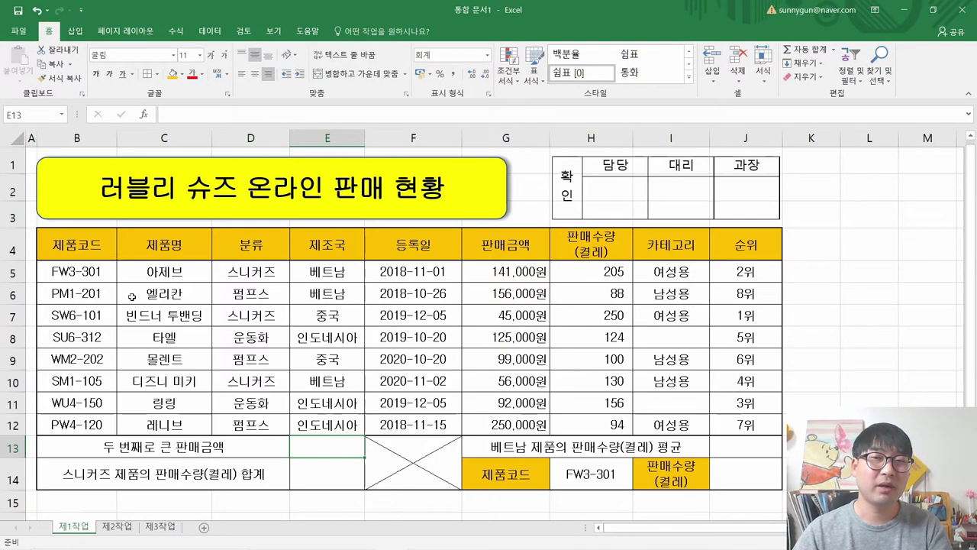
pyautogui.click(513, 268)
pyautogui.moveTo(514, 267); pyautogui.dragTo(519, 424)
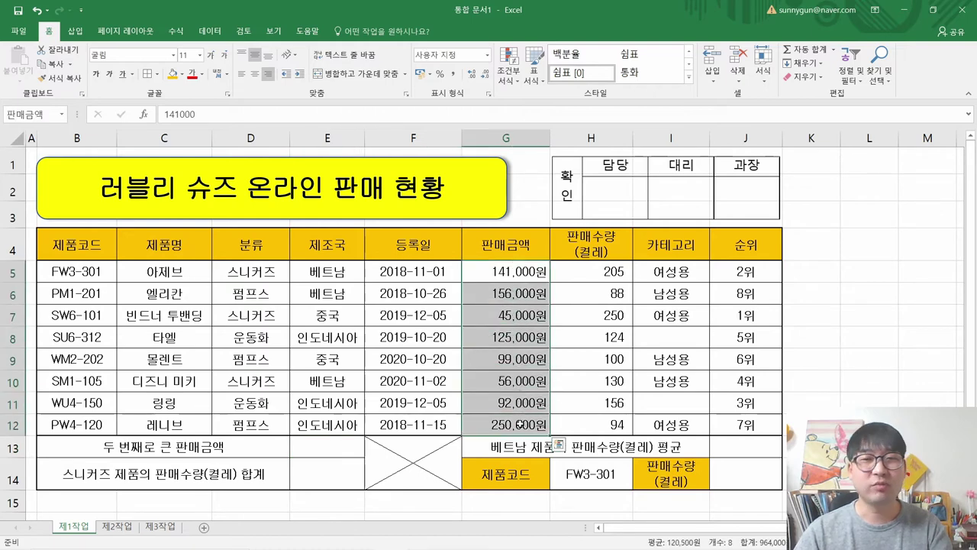
# Step: Start a LARGE formula in E13 and open its function arguments
pyautogui.click(353, 443)
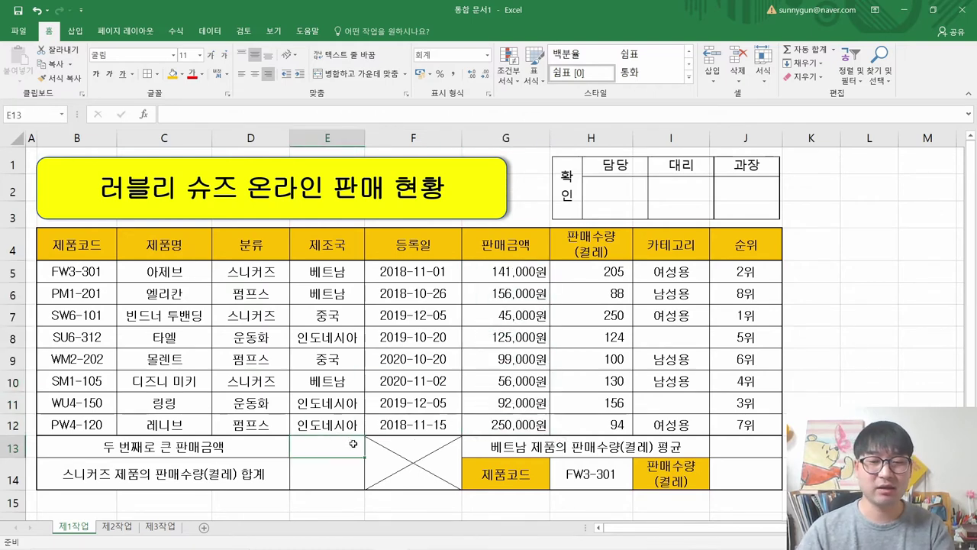
pyautogui.write('=')
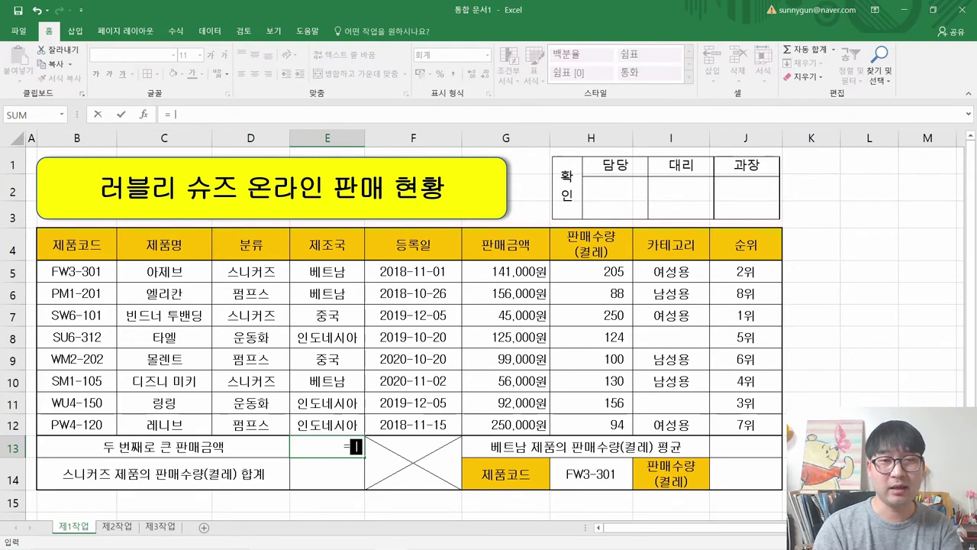
pyautogui.scroll(-1, 314, 454)
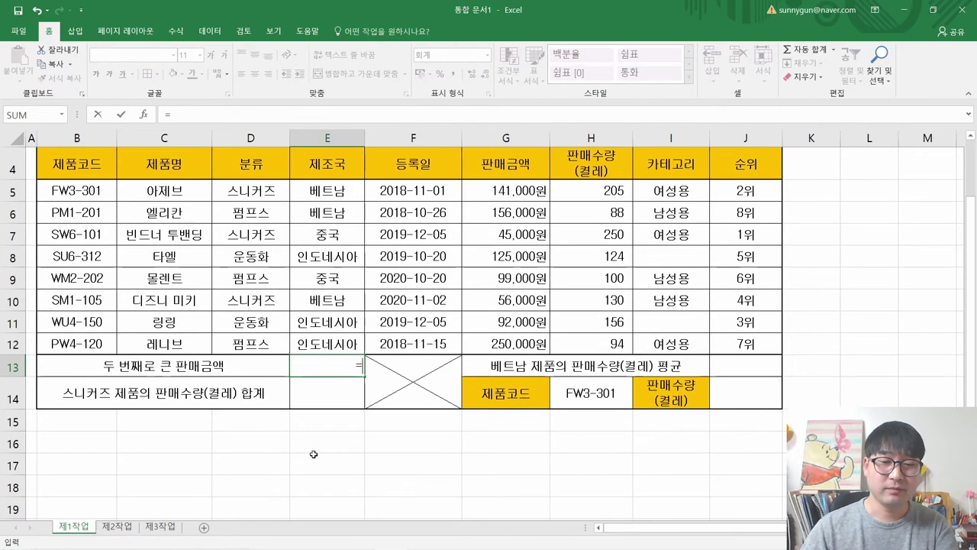
pyautogui.write('LA')
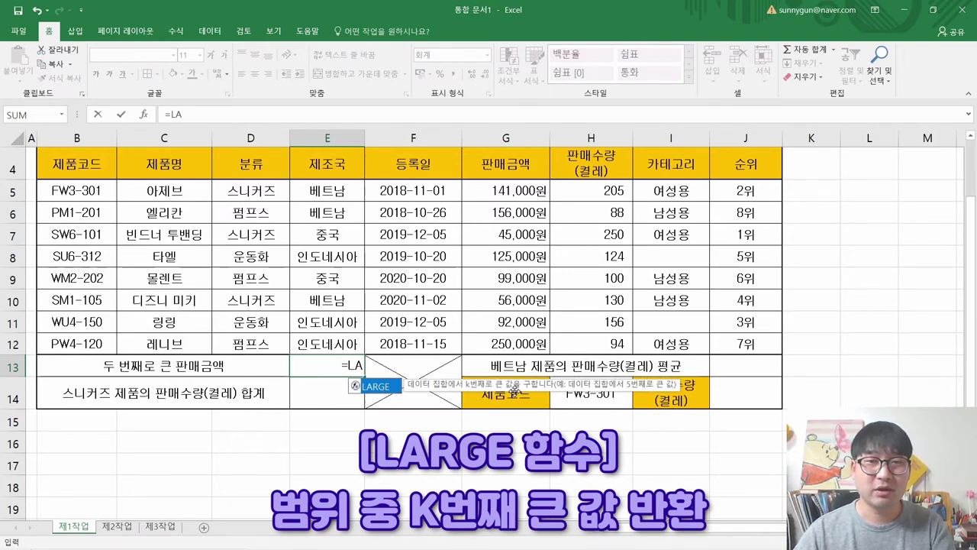
pyautogui.doubleClick(376, 387)
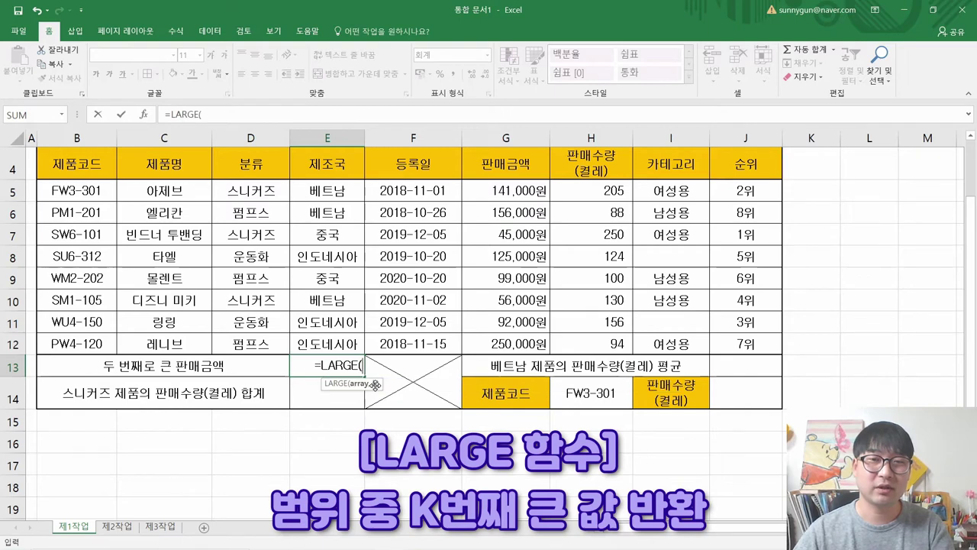
pyautogui.click(144, 114)
# Step: Complete the LARGE formula in E13 with the 판매금액 range G5:G12 as the array and 2 as K
pyautogui.moveTo(303, 178); pyautogui.dragTo(256, 155)
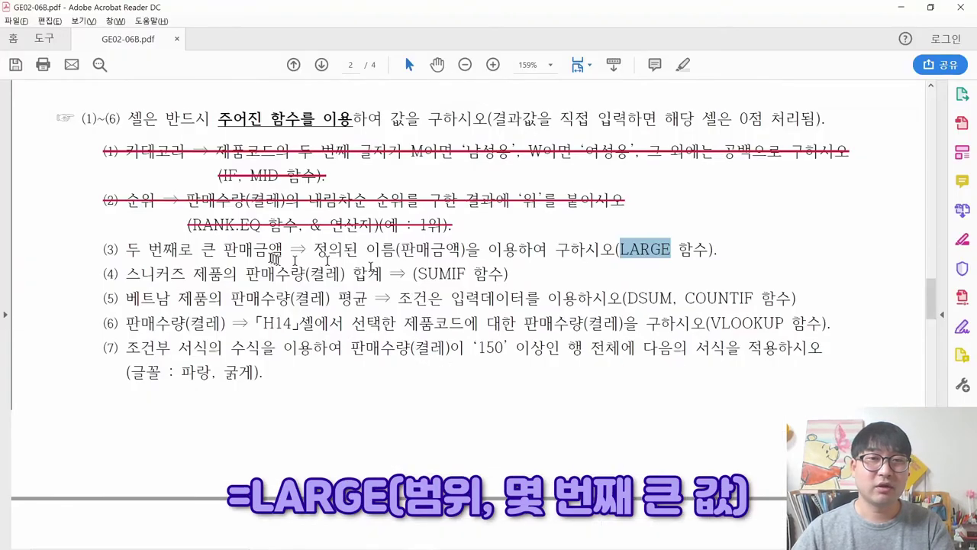
pyautogui.moveTo(122, 249); pyautogui.dragTo(284, 249)
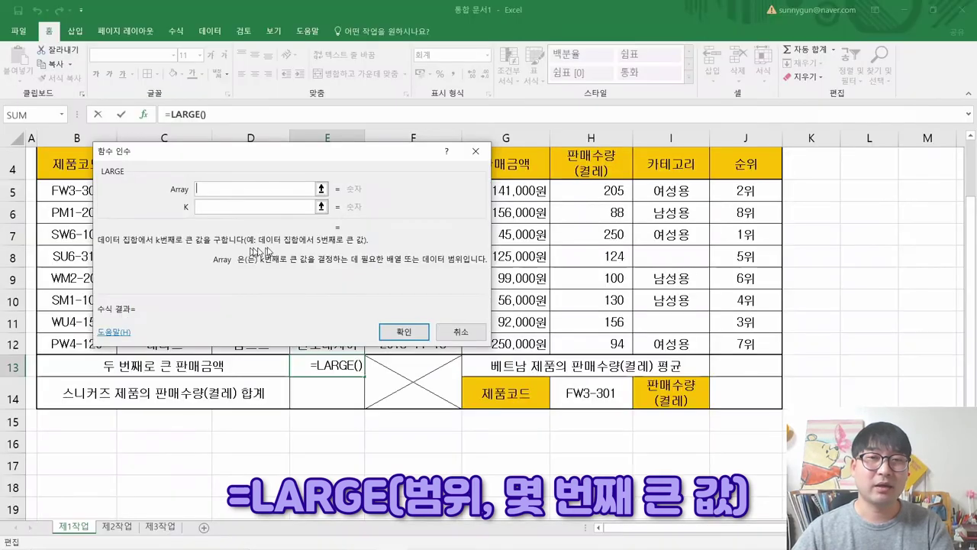
pyautogui.moveTo(356, 151); pyautogui.dragTo(314, 151)
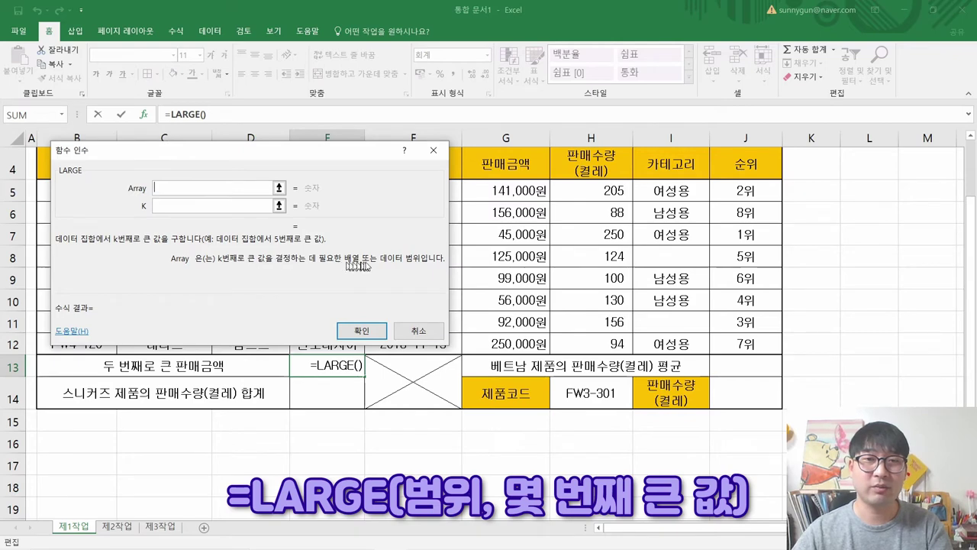
pyautogui.moveTo(522, 191); pyautogui.dragTo(516, 343)
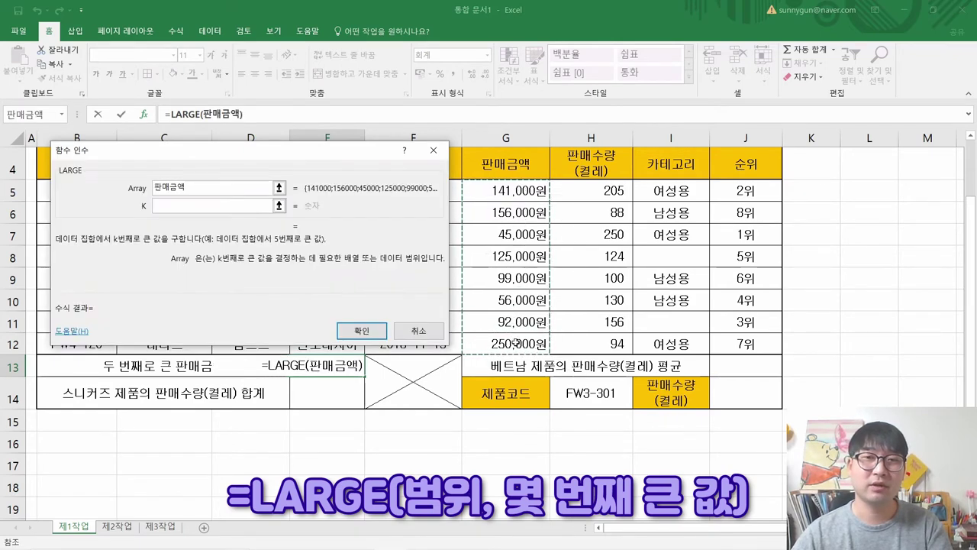
pyautogui.click(222, 204)
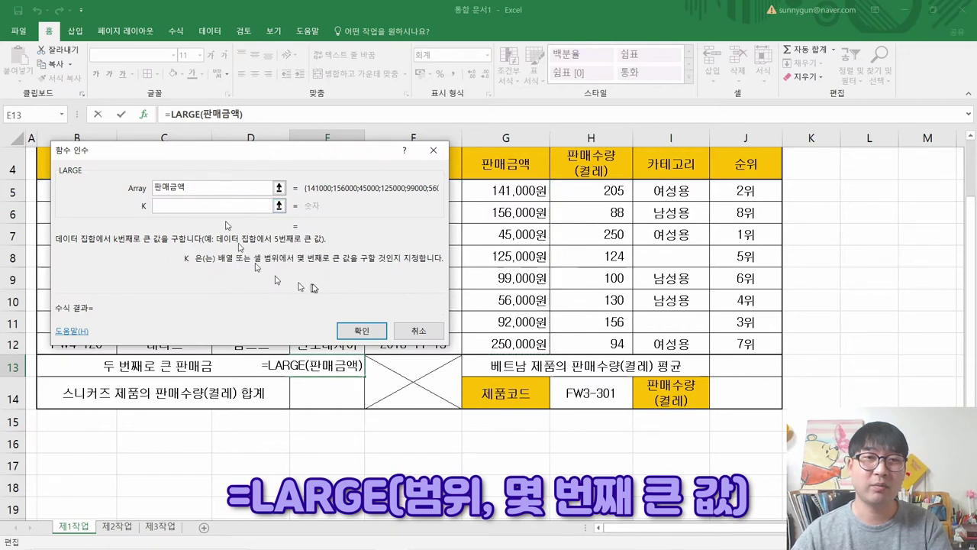
pyautogui.write('2')
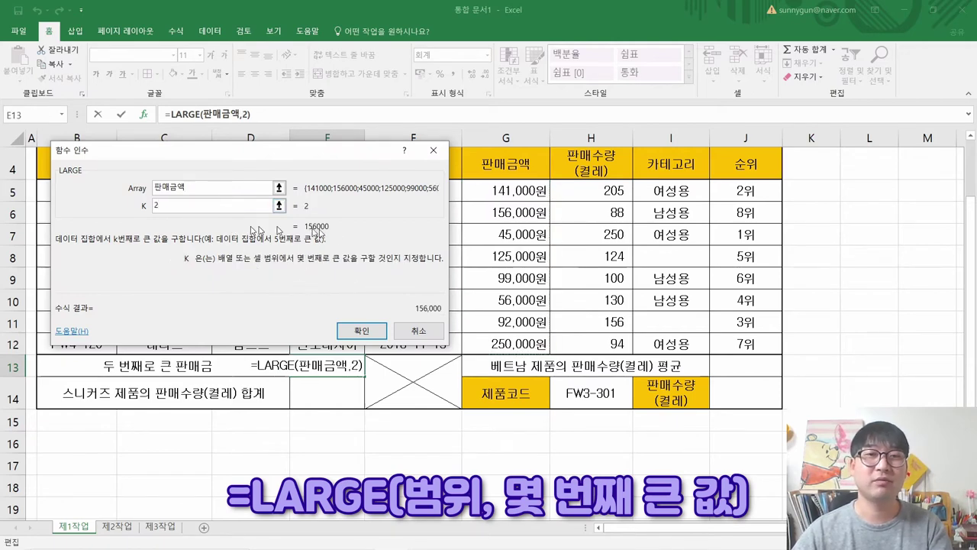
pyautogui.click(380, 332)
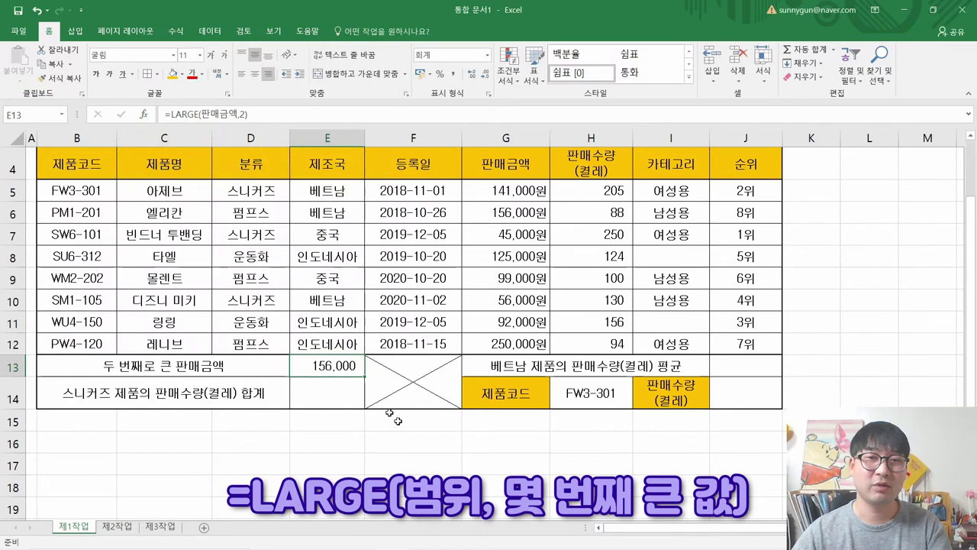
# Step: Switch to the exam PDF and review item (3)'s requirement to use the defined name 판매금액
pyautogui.hotkey('alt', 'Tab')
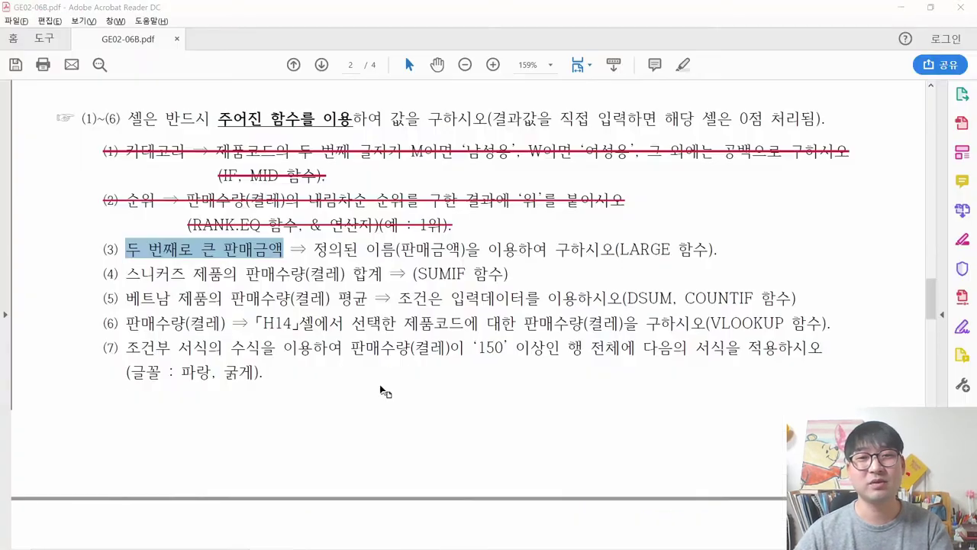
pyautogui.moveTo(313, 251); pyautogui.dragTo(488, 251)
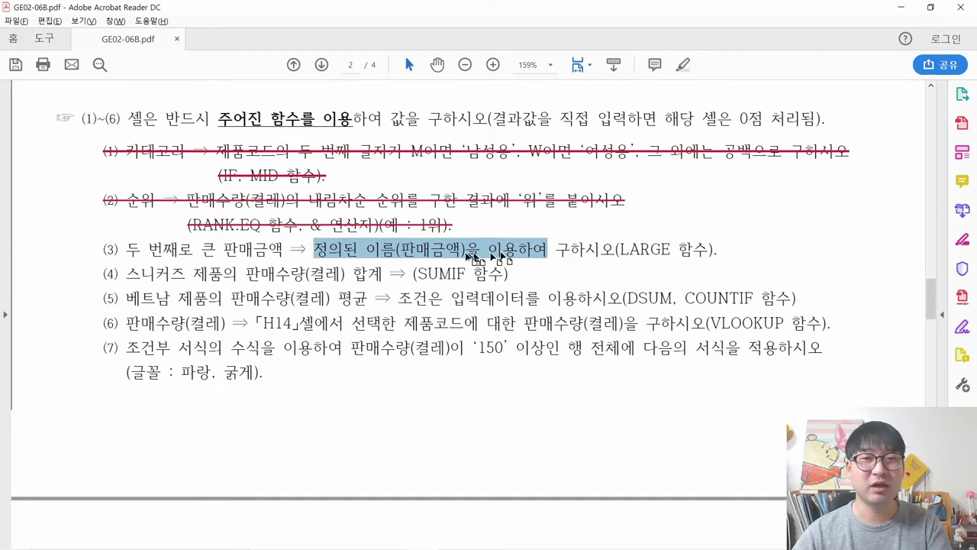
pyautogui.click(348, 251)
pyautogui.moveTo(321, 250); pyautogui.dragTo(406, 249)
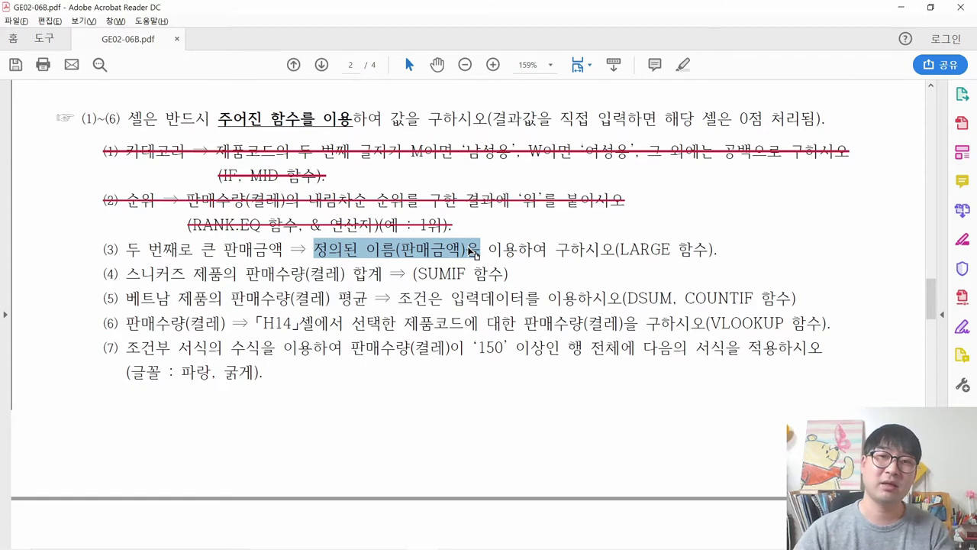
# Step: Return to Excel, reopen the LARGE arguments of E13 and try the partial range G5:G9 as the array
pyautogui.hotkey('alt', 'Tab')
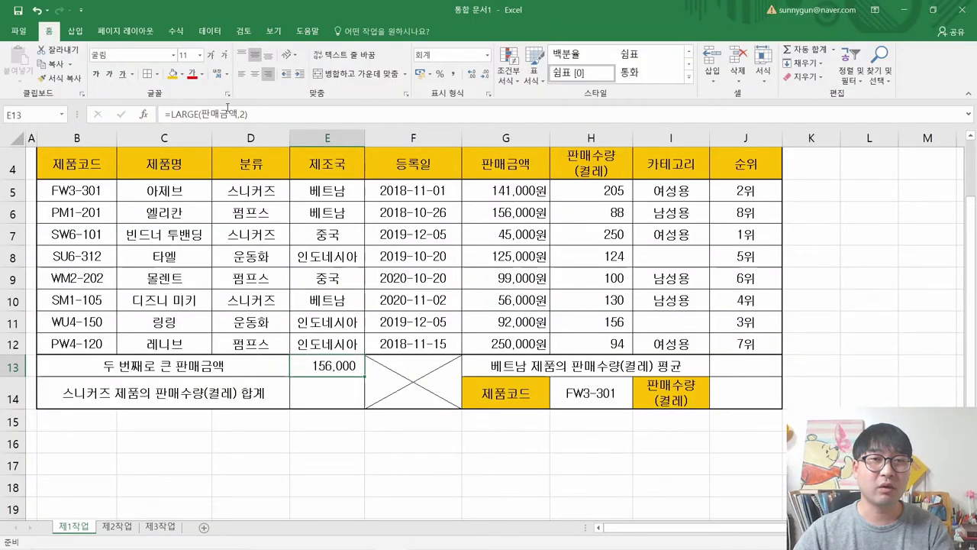
pyautogui.click(143, 114)
pyautogui.moveTo(197, 189); pyautogui.dragTo(122, 191)
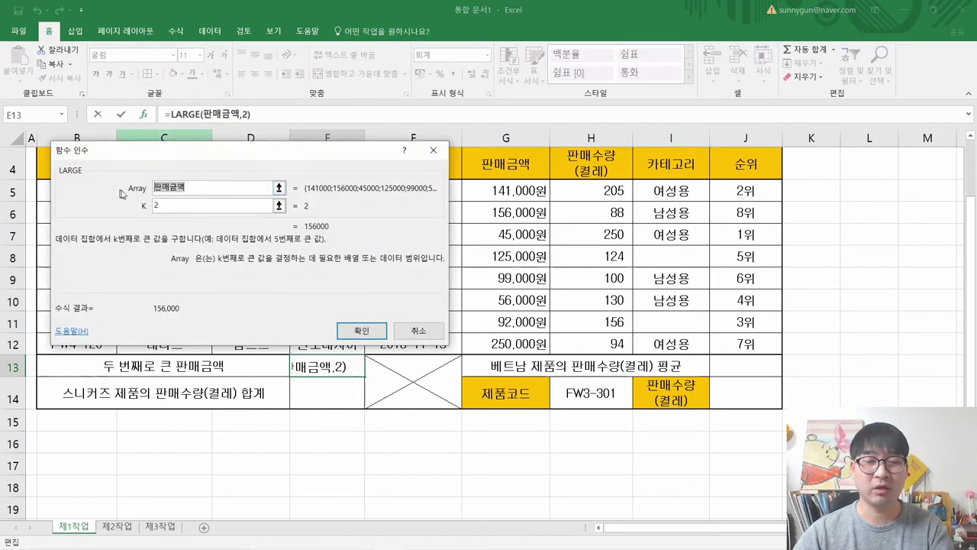
pyautogui.press('BackSpace')
pyautogui.click(524, 192)
pyautogui.moveTo(523, 192); pyautogui.dragTo(526, 278)
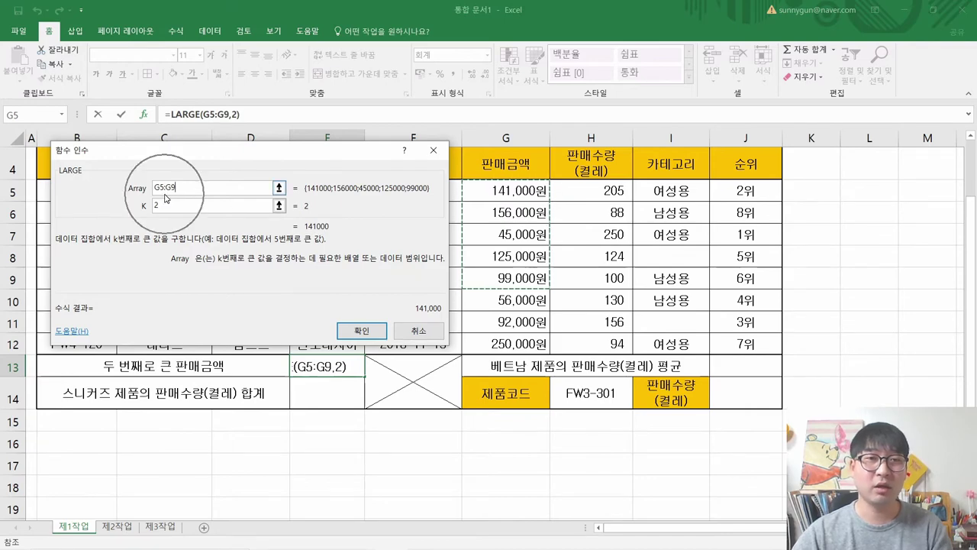
# Step: Replace the array in E13's LARGE arguments with the full 판매금액 range G5:G12 and accept the formula
pyautogui.moveTo(174, 187); pyautogui.dragTo(147, 199)
pyautogui.press('BackSpace')
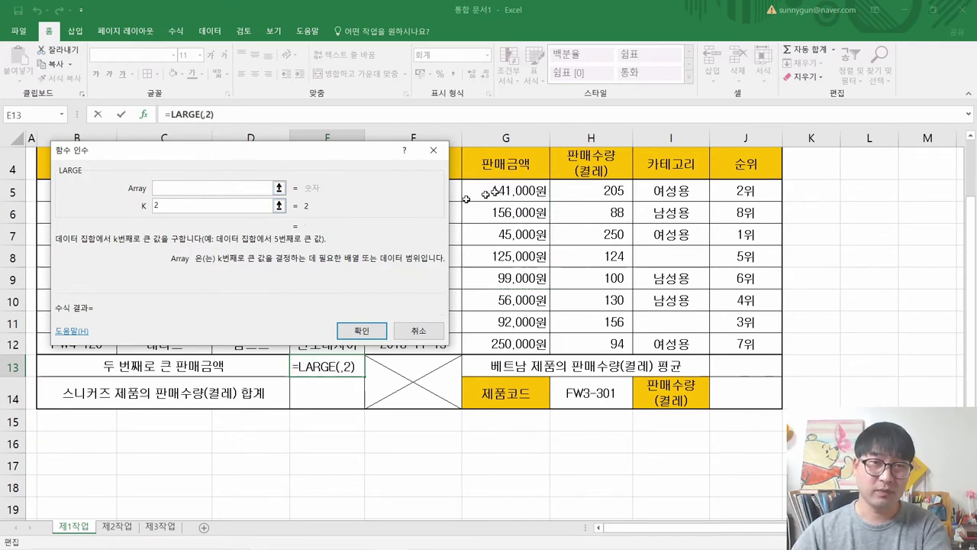
pyautogui.moveTo(504, 185); pyautogui.dragTo(504, 343)
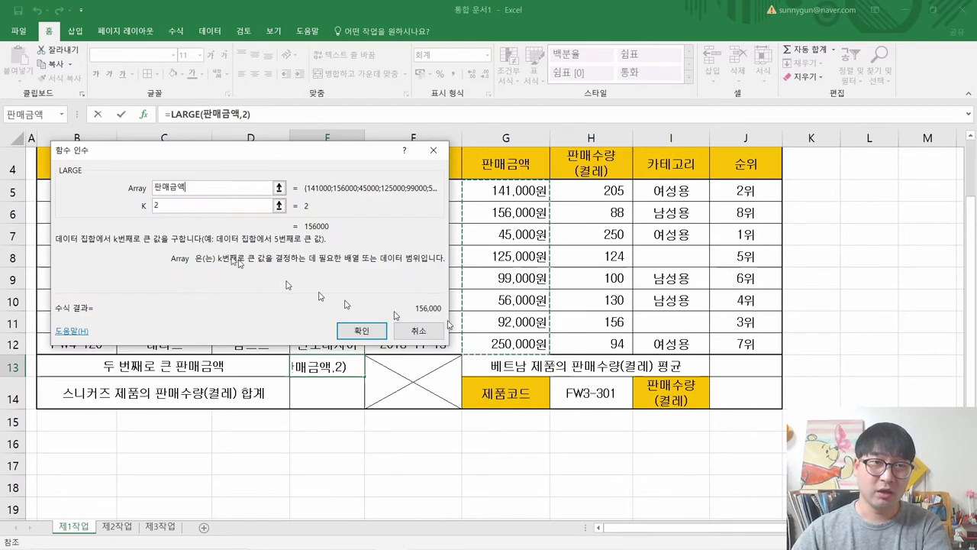
pyautogui.click(183, 189)
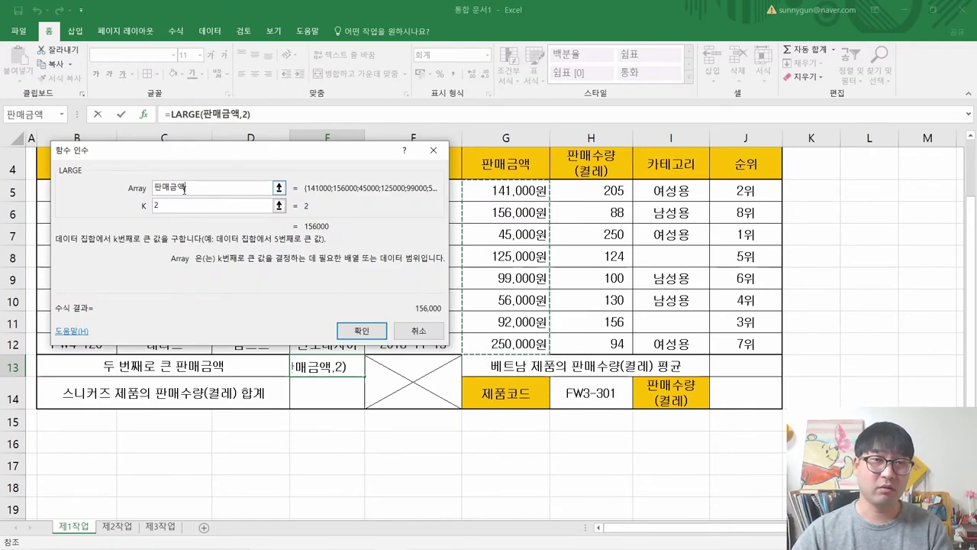
pyautogui.click(364, 330)
# Step: Compare the G5:G12 range in Excel with the exam PDF's instruction on defining the name 판매금액
pyautogui.hotkey('alt', 'Tab')
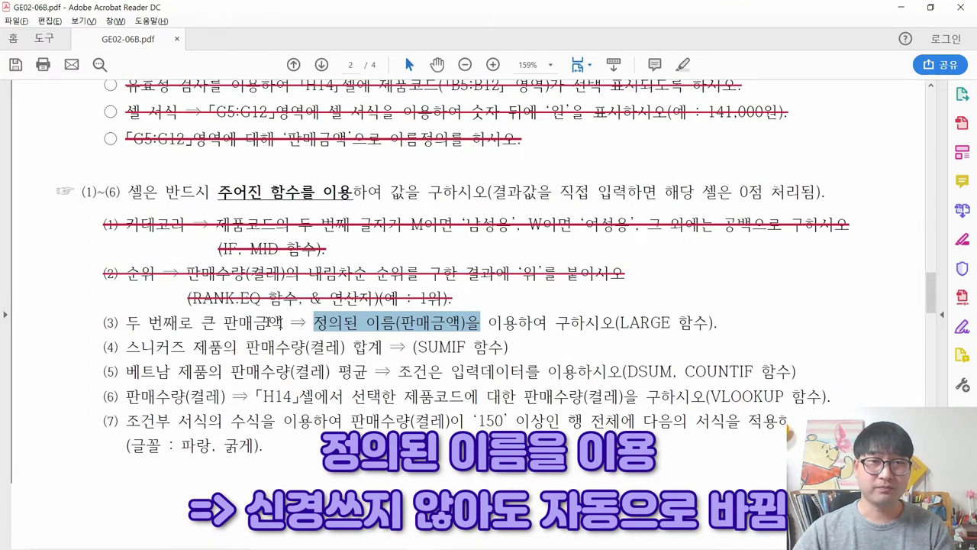
pyautogui.hotkey('alt', 'Tab')
pyautogui.moveTo(523, 190); pyautogui.dragTo(523, 328)
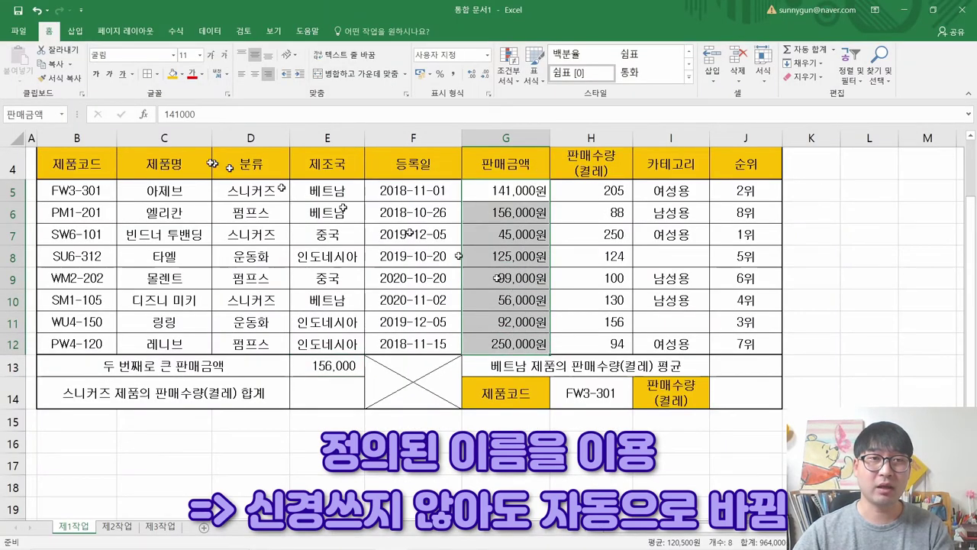
pyautogui.hotkey('ctrl', 'q')
pyautogui.hotkey('alt', 'Tab')
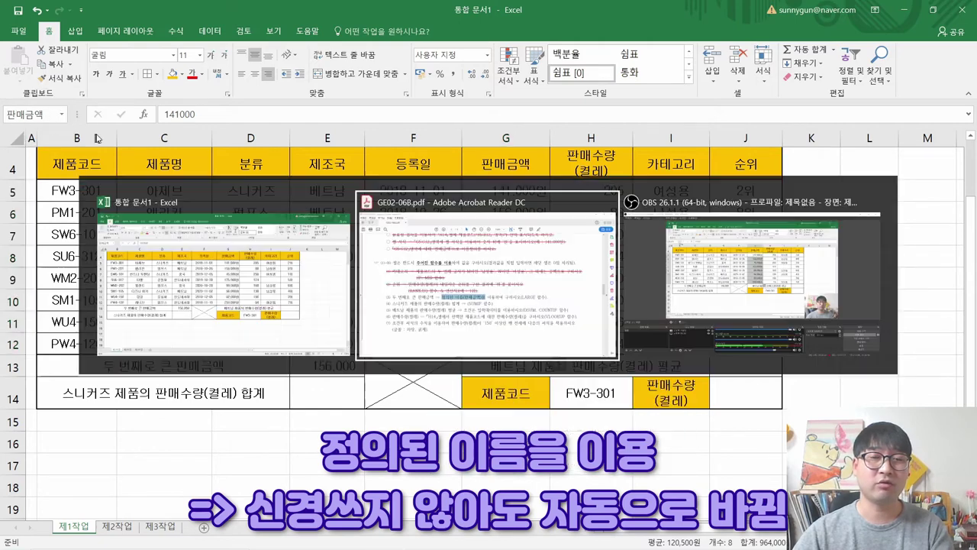
pyautogui.moveTo(288, 212); pyautogui.dragTo(440, 223)
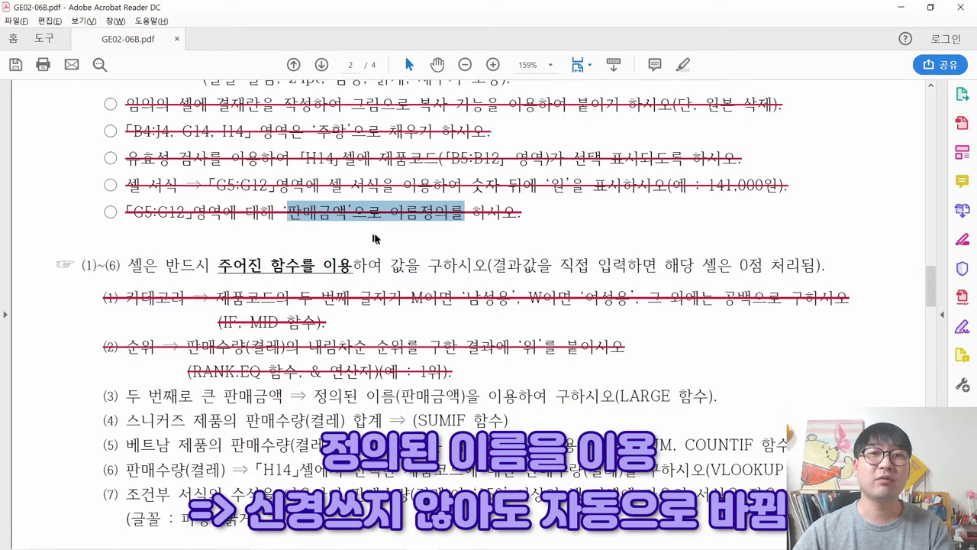
pyautogui.scroll(-1, 394, 322)
# Step: Return to Excel, check the defined name of G5:G12 and inspect how the LARGE formula in E13 references it
pyautogui.hotkey('alt', 'Tab')
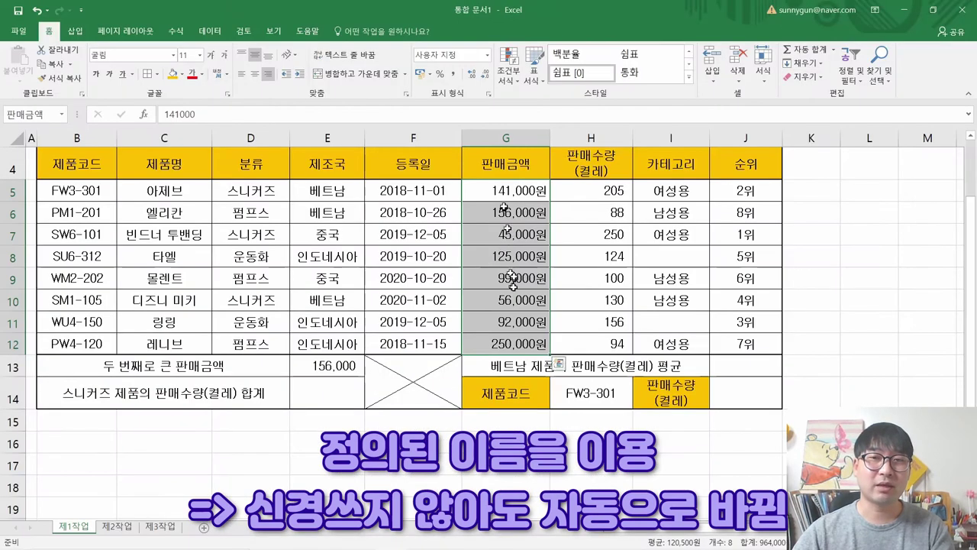
pyautogui.click(557, 364)
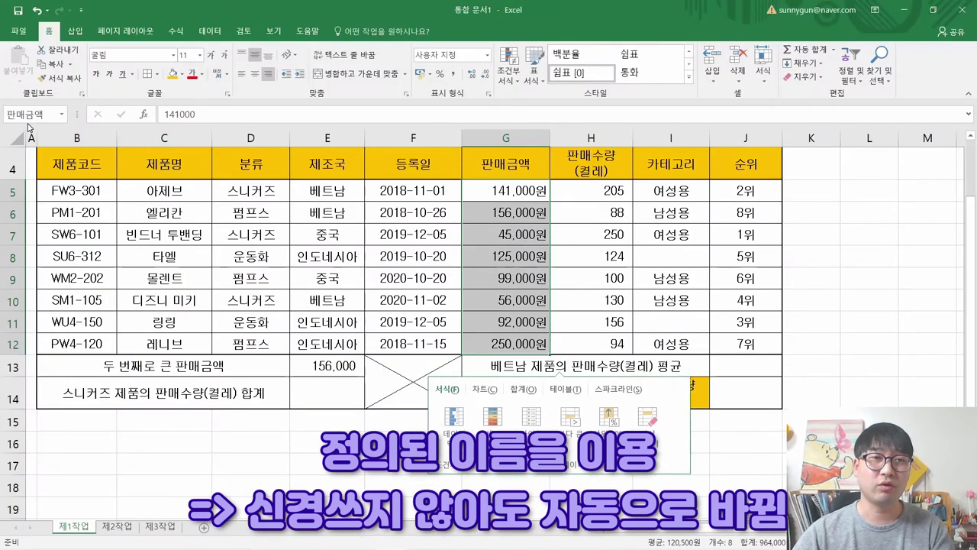
pyautogui.click(325, 362)
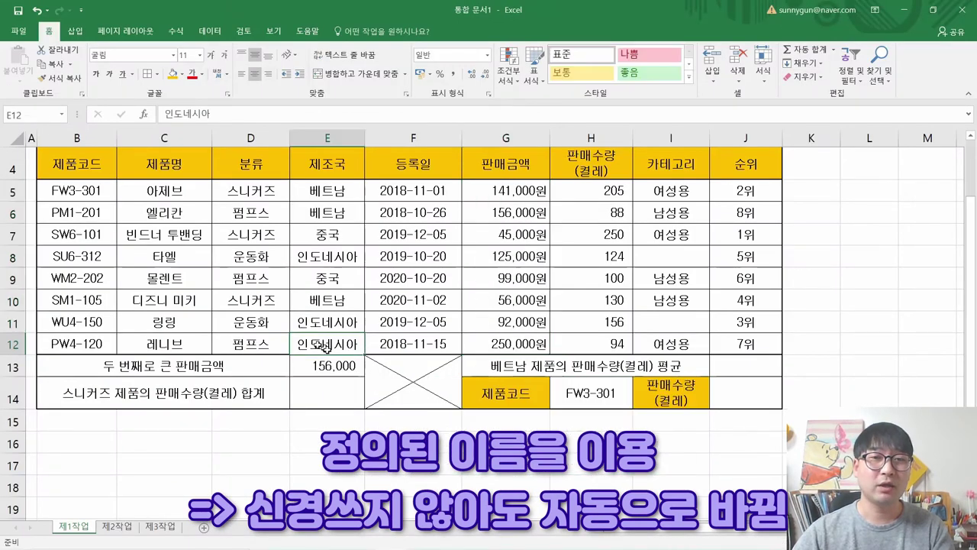
pyautogui.click(227, 115)
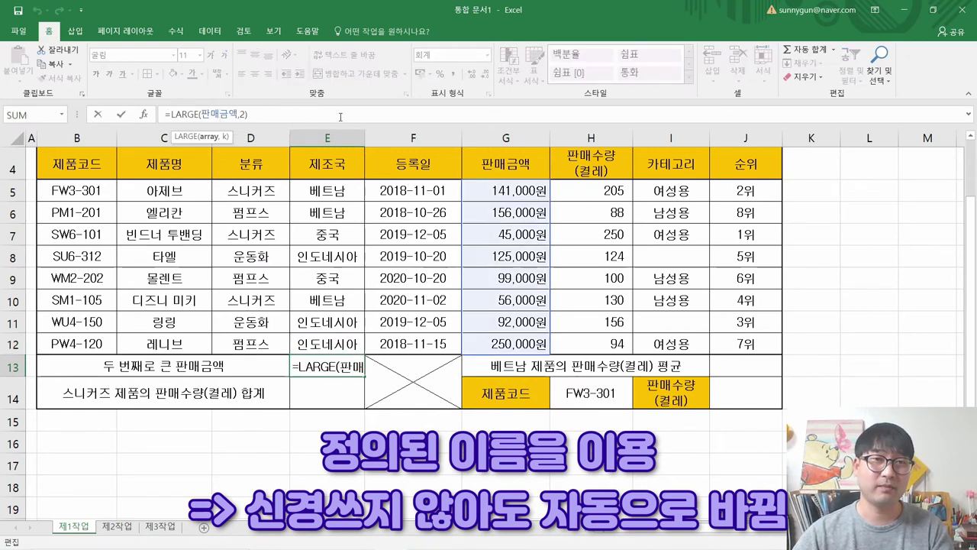
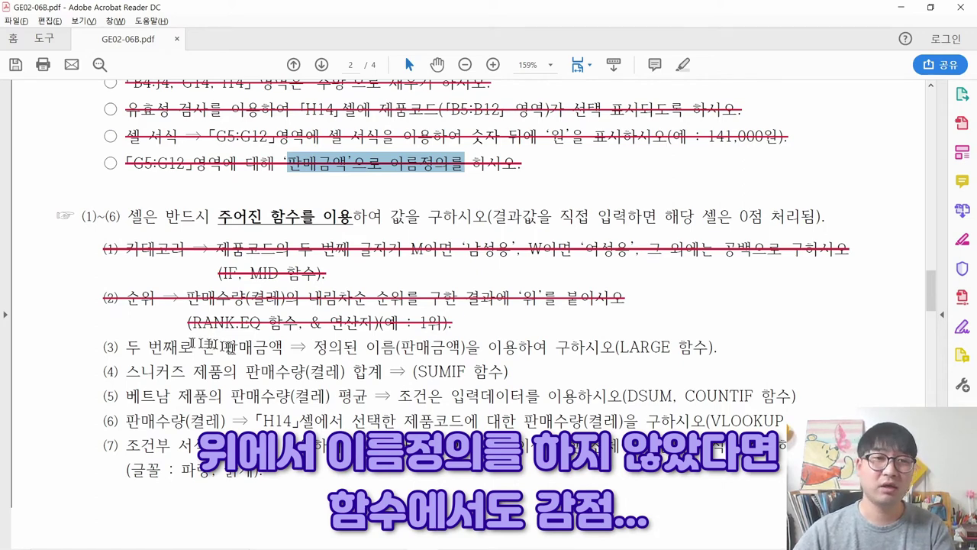
# Step: Strike through the whole line of task (3) about the second-largest 판매금액 in the exam PDF
pyautogui.moveTo(103, 348); pyautogui.dragTo(716, 351)
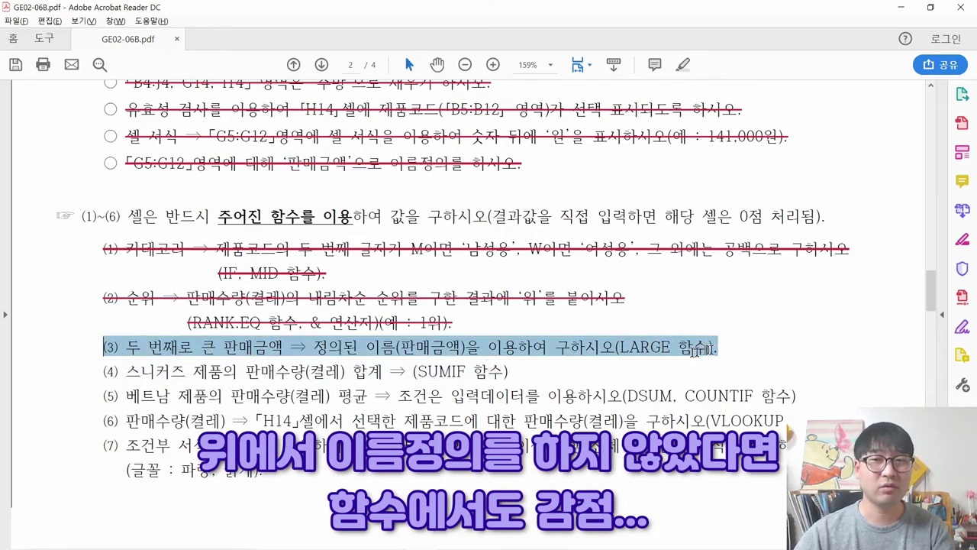
pyautogui.rightClick(686, 356)
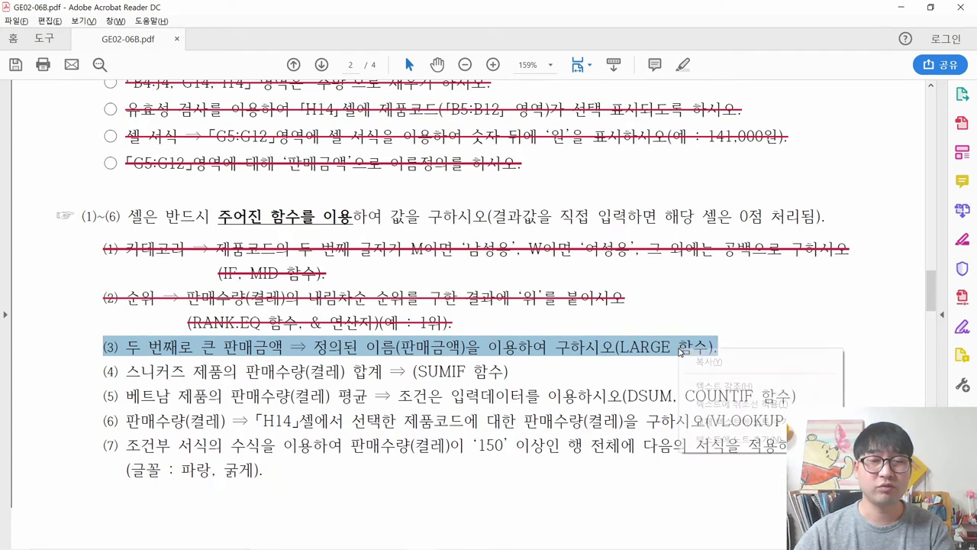
pyautogui.click(740, 403)
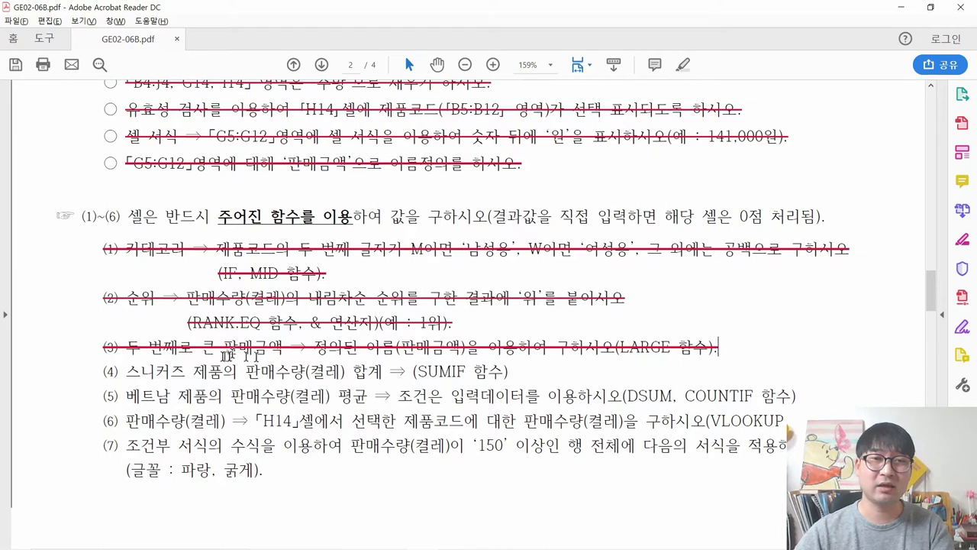
# Step: Mark the text of task (4), the SUMIF total of 판매수량(켤레) for 스니커즈 products, for reading
pyautogui.scroll(-2, 283, 347)
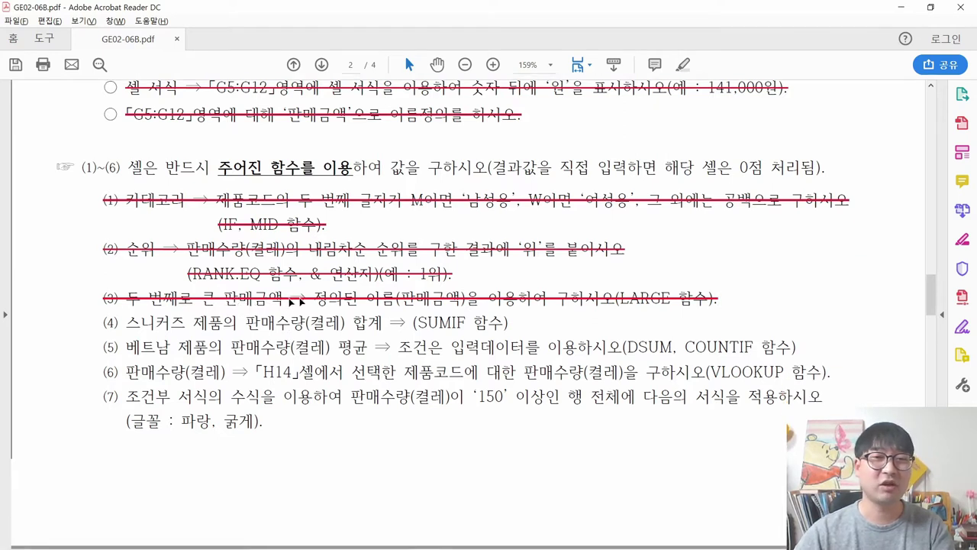
pyautogui.scroll(-2, 303, 298)
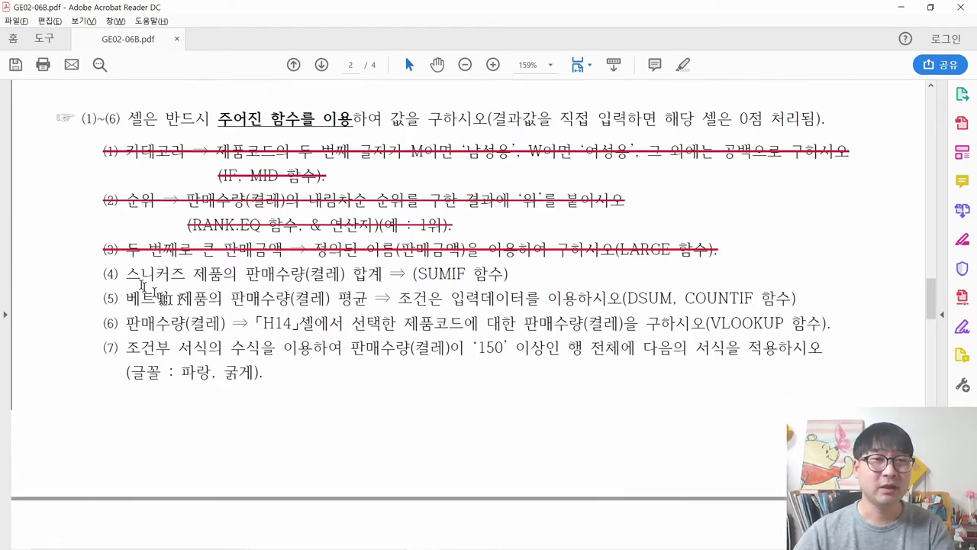
pyautogui.moveTo(134, 278); pyautogui.dragTo(487, 273)
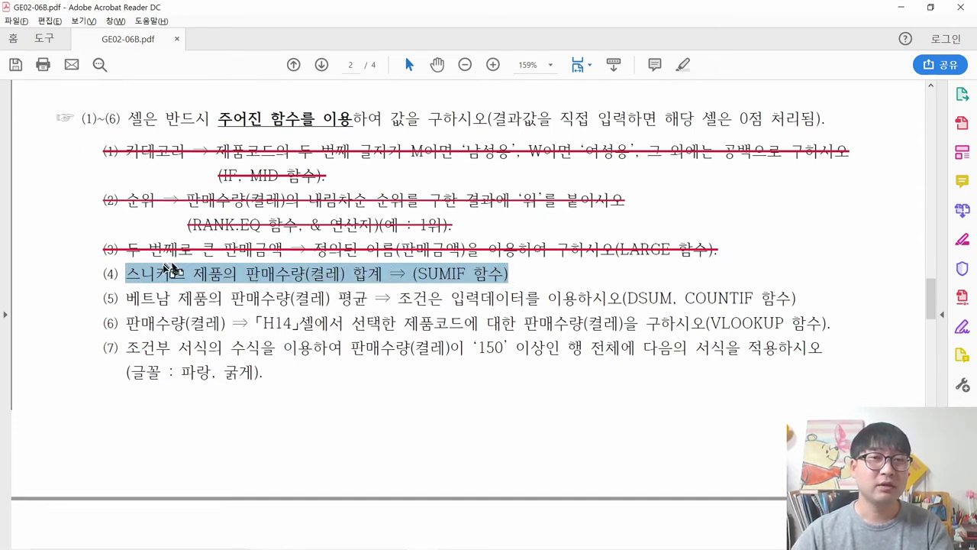
# Step: Switch to Excel and fill the 스니커즈 cells D5, D7 and D10 in the 분류 column with yellow
pyautogui.hotkey('alt', 'Tab')
pyautogui.click(251, 191)
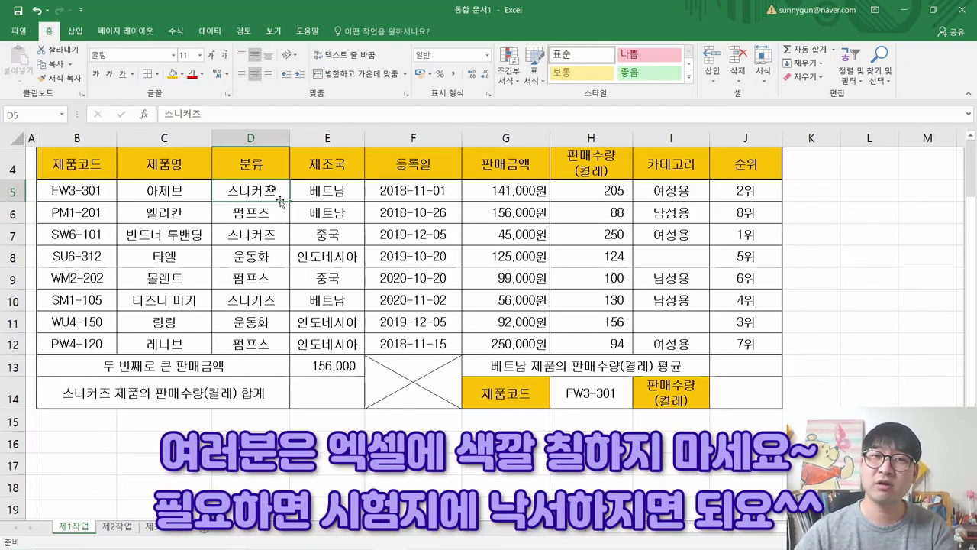
pyautogui.click(181, 74)
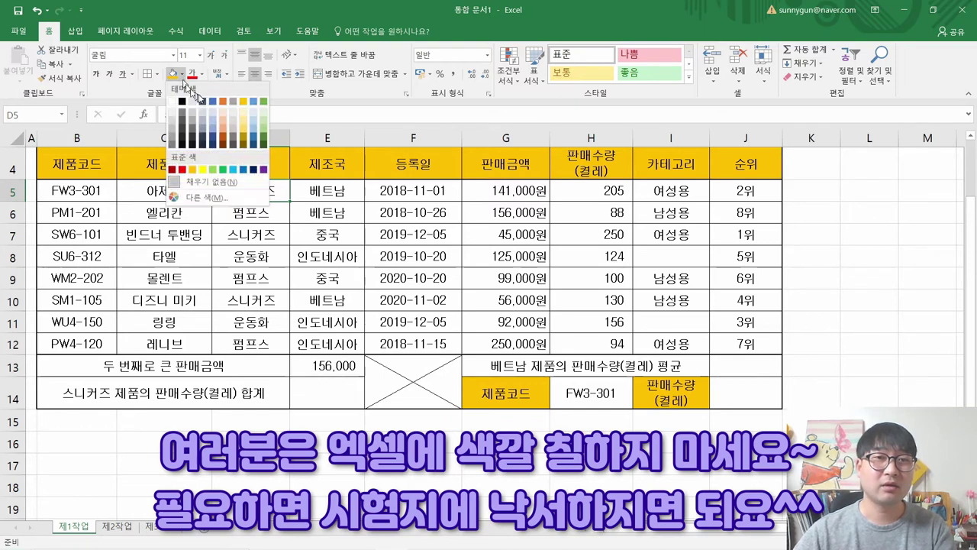
pyautogui.click(201, 170)
pyautogui.press('Down')
pyautogui.press('Down')
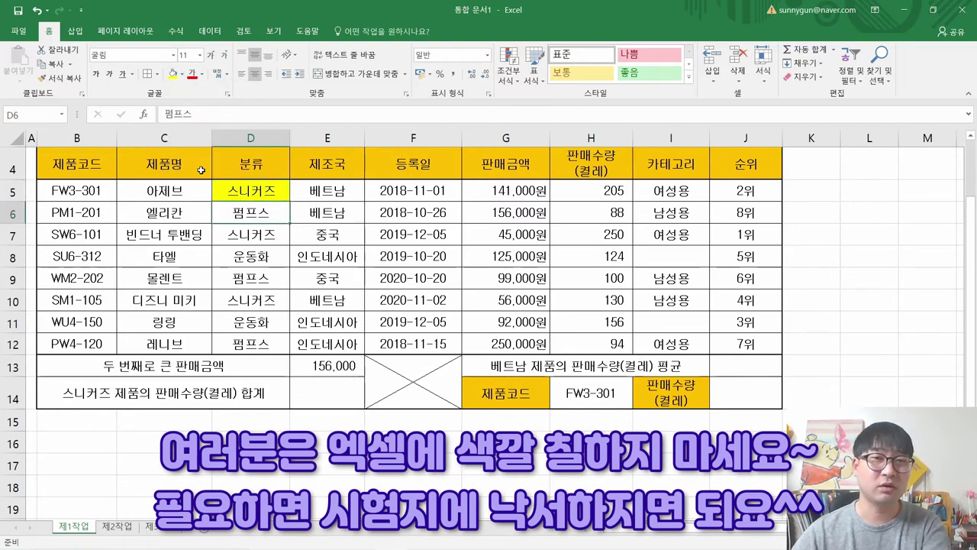
pyautogui.click(172, 74)
pyautogui.press('Down')
pyautogui.press('Down')
pyautogui.press('Down')
pyautogui.click(172, 77)
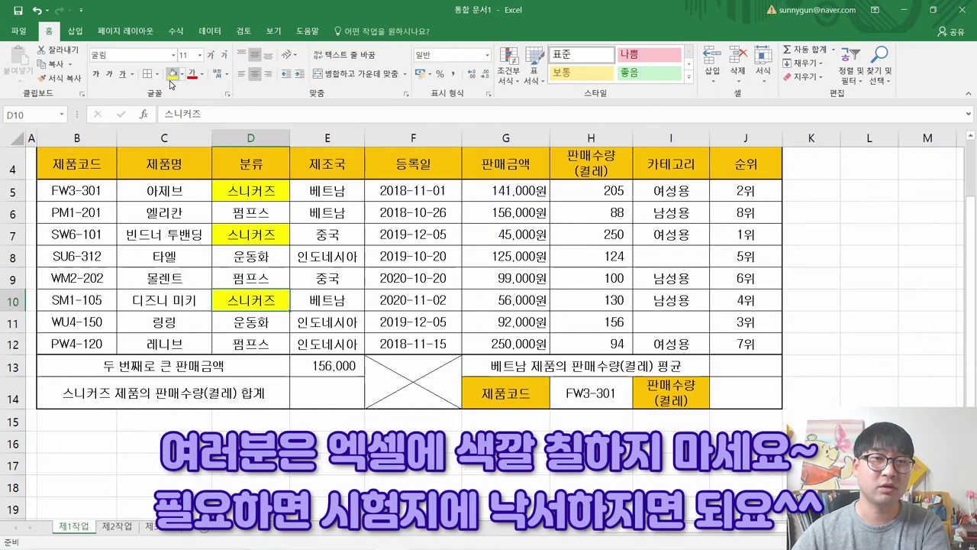
# Step: Switch to Acrobat Reader and mark the words 판매수량(켤레) in task (4)
pyautogui.hotkey('alt', 'Tab')
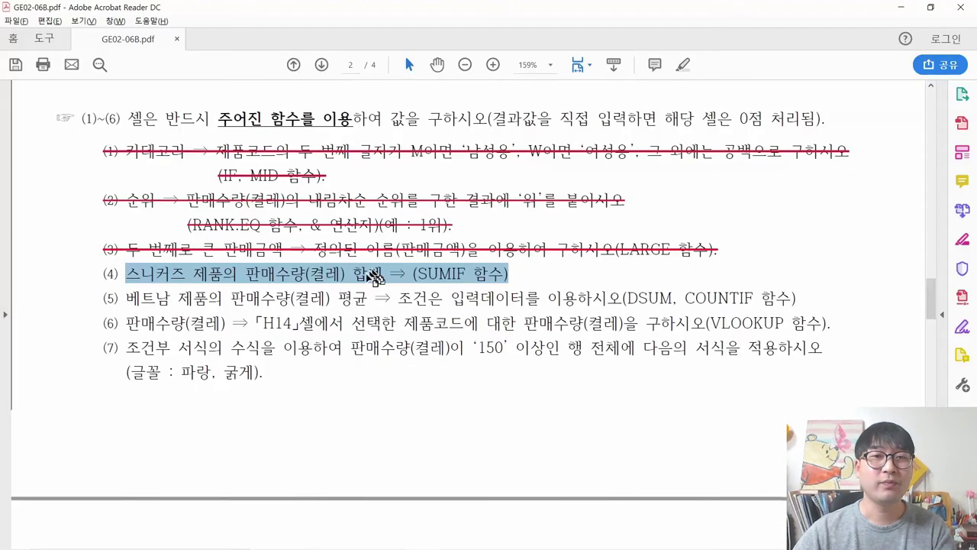
pyautogui.click(284, 281)
pyautogui.moveTo(246, 273); pyautogui.dragTo(355, 280)
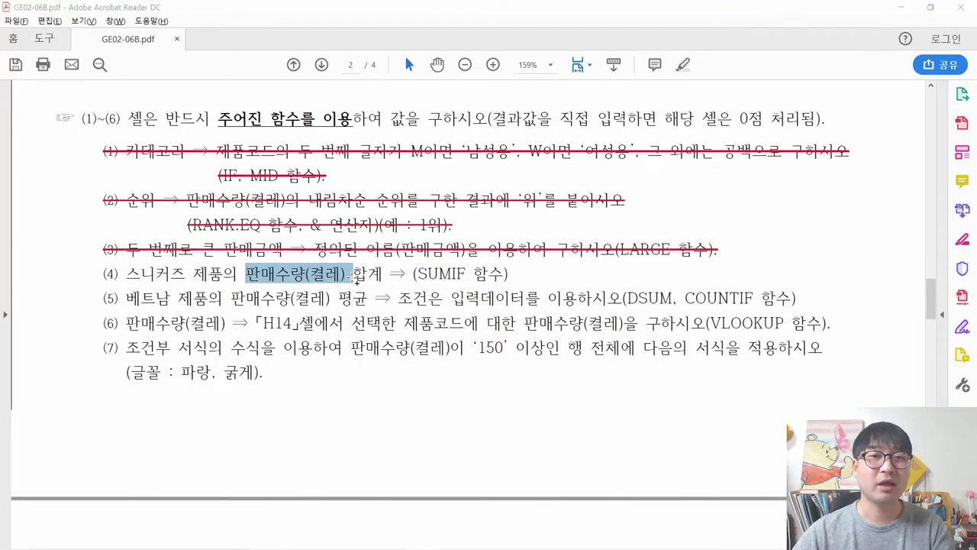
# Step: Switch to Excel and fill the 판매수량(켤레) cells of the 스니커즈 rows, H5, H7 and H10, with yellow
pyautogui.hotkey('alt', 'Tab')
pyautogui.click(600, 191)
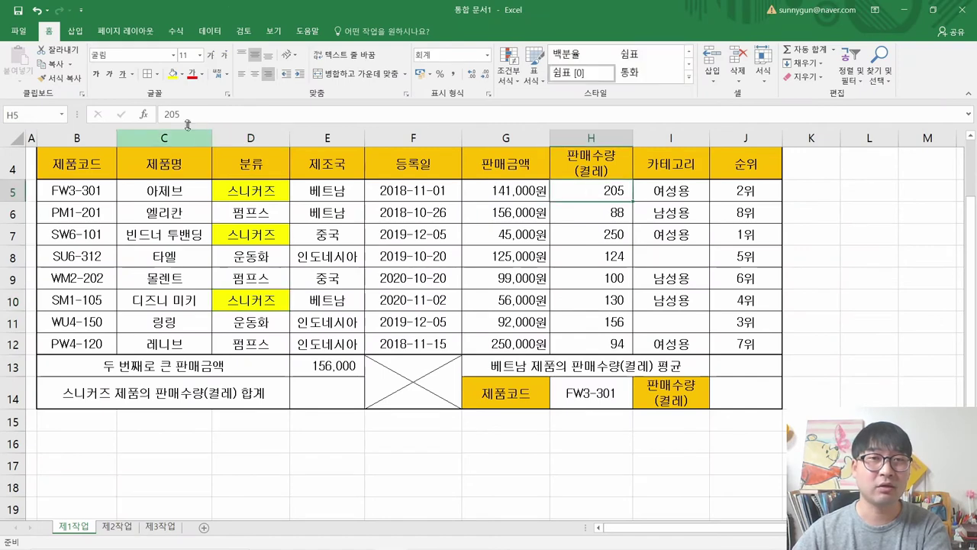
pyautogui.click(173, 75)
pyautogui.press('Down')
pyautogui.press('Down')
pyautogui.click(173, 75)
pyautogui.press('Down')
pyautogui.press('Down')
pyautogui.press('Down')
pyautogui.click(173, 74)
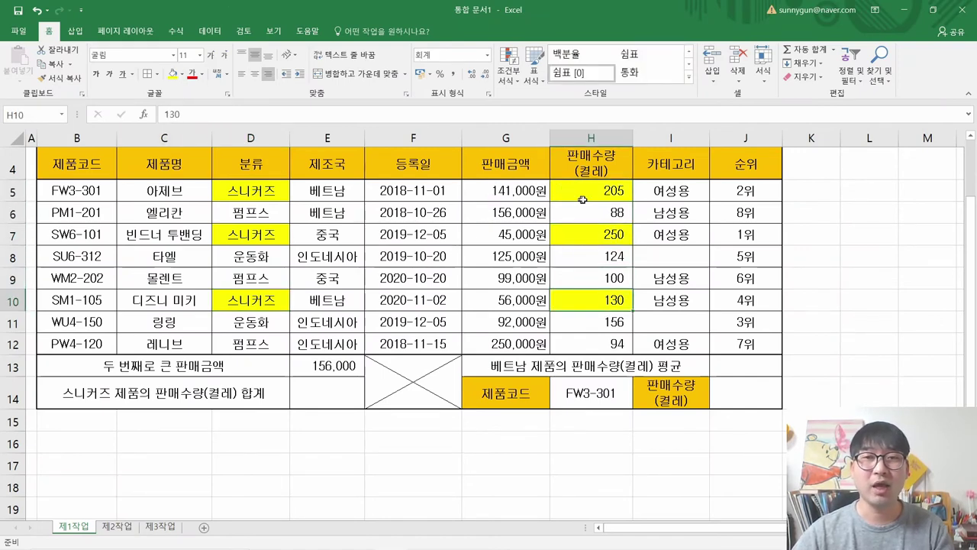
# Step: Start a SUMIF formula in cell E14 and open its function arguments dialog
pyautogui.click(322, 394)
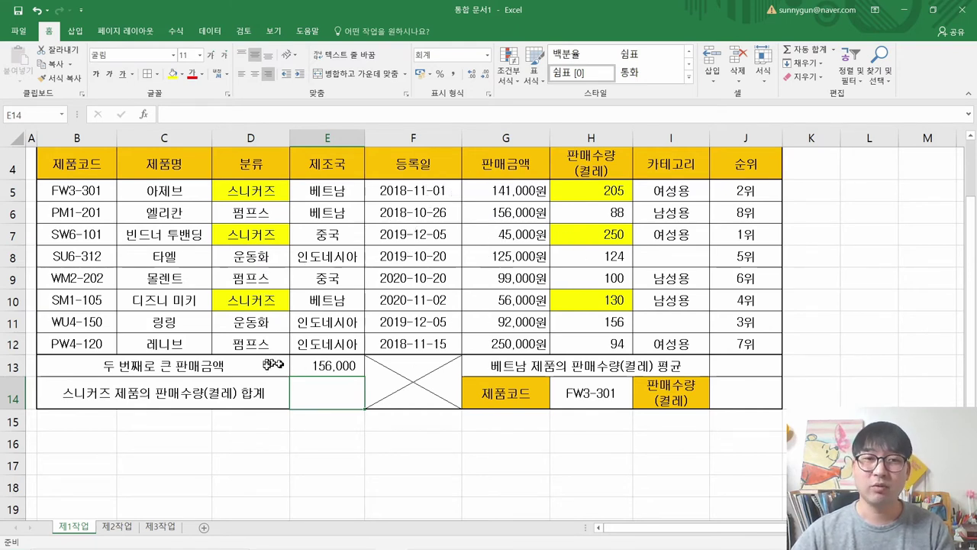
pyautogui.hotkey('alt', 'Tab')
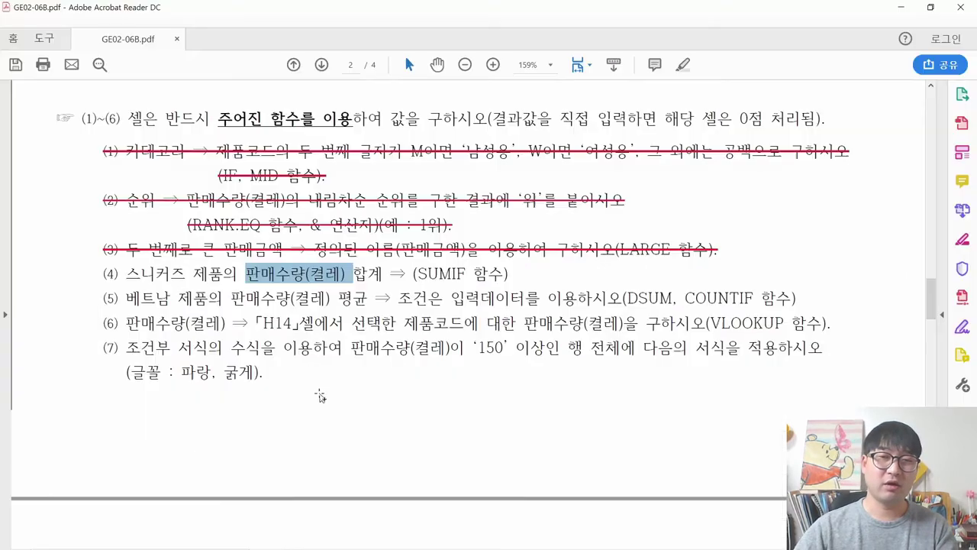
pyautogui.hotkey('alt', 'Tab')
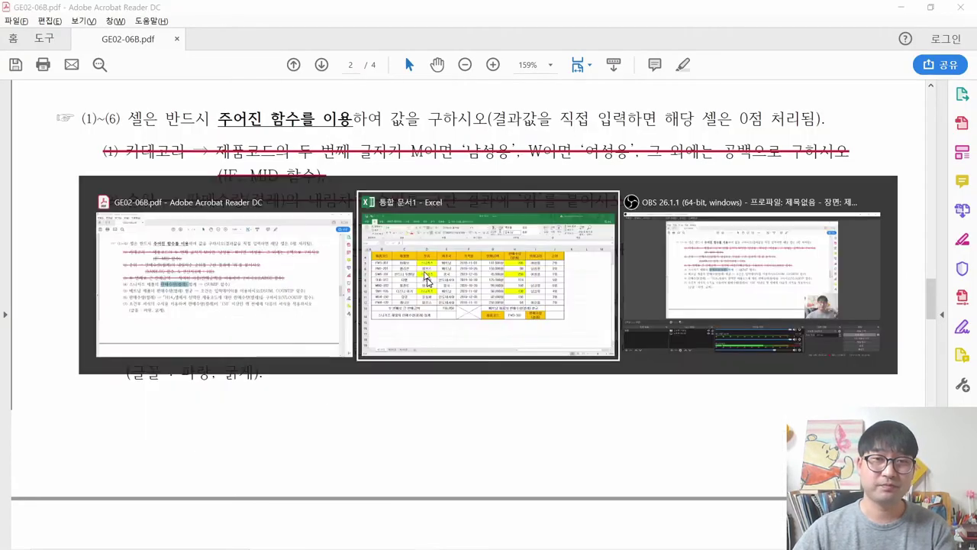
pyautogui.write('=')
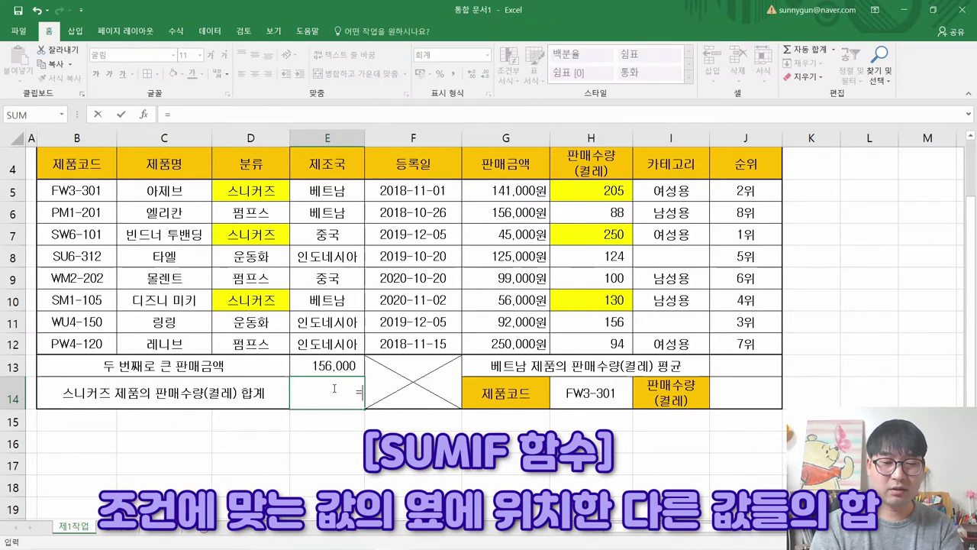
pyautogui.write('S')
pyautogui.write('U')
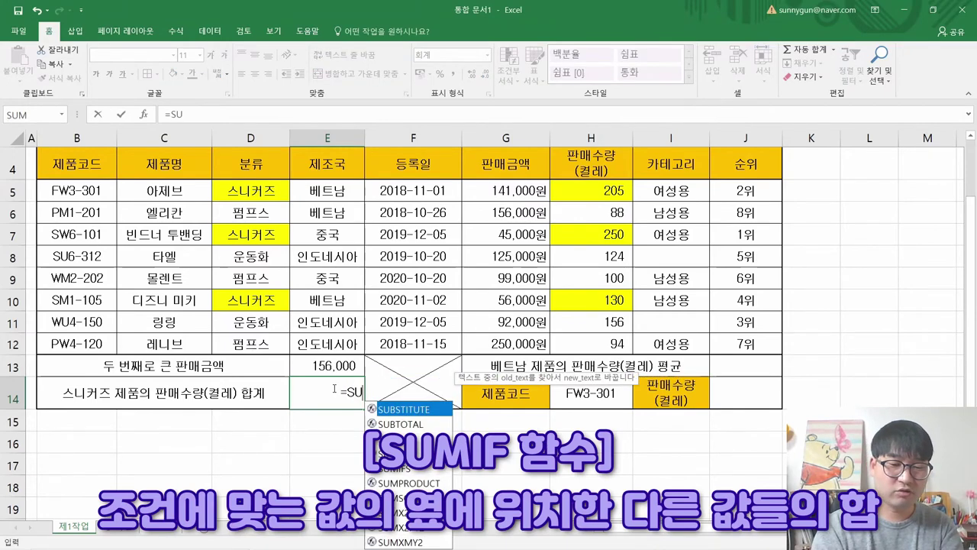
pyautogui.write('MI')
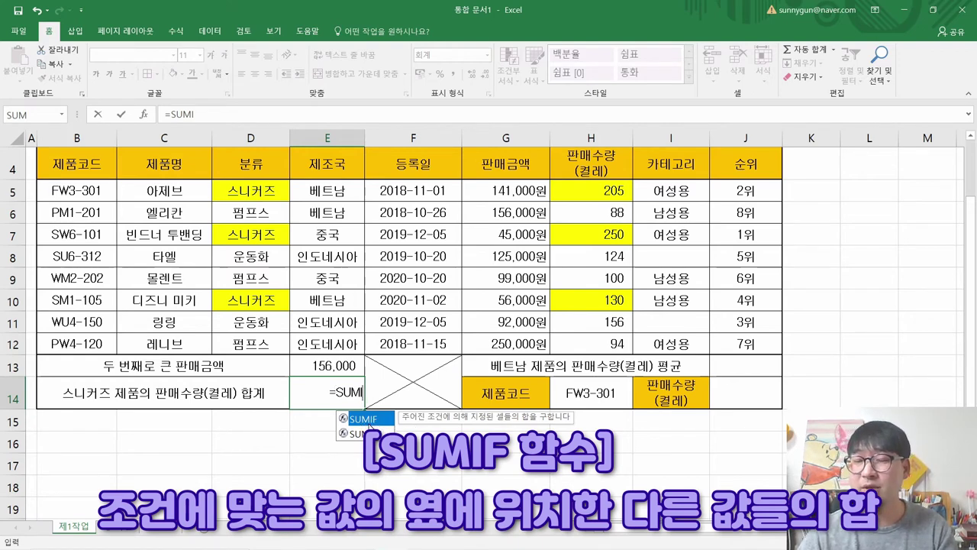
pyautogui.doubleClick(374, 420)
pyautogui.click(144, 116)
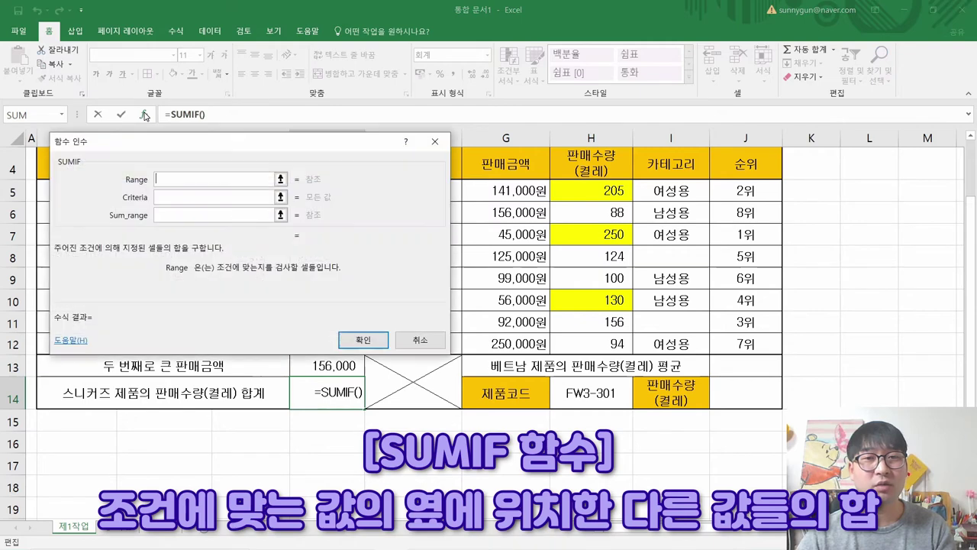
# Step: Set the SUMIF Range argument to the 분류 cells D5:D12, keeping the dialog clear of that column
pyautogui.moveTo(268, 148); pyautogui.dragTo(614, 278)
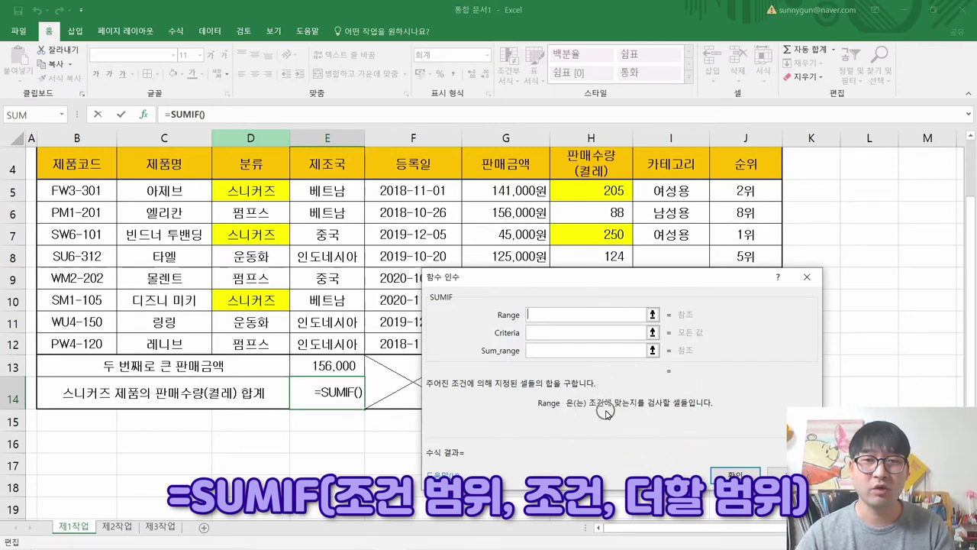
pyautogui.moveTo(539, 278); pyautogui.dragTo(466, 250)
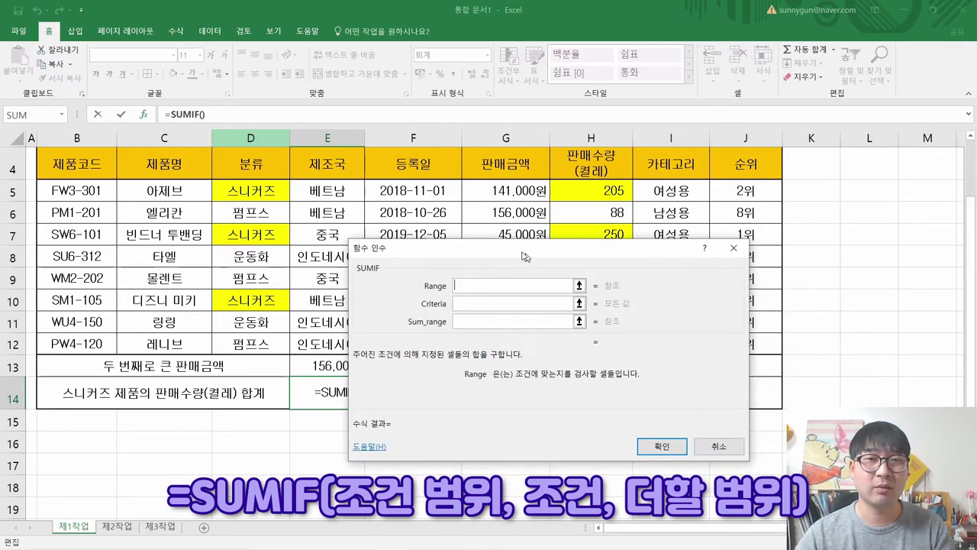
pyautogui.moveTo(269, 183); pyautogui.dragTo(248, 343)
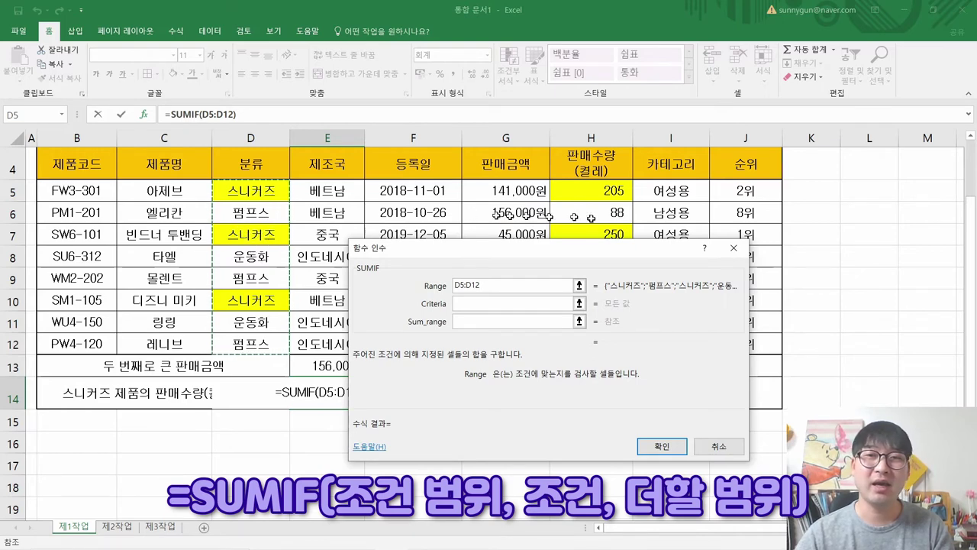
# Step: Set the SUMIF Criteria argument to the text "스니커즈"
pyautogui.click(477, 302)
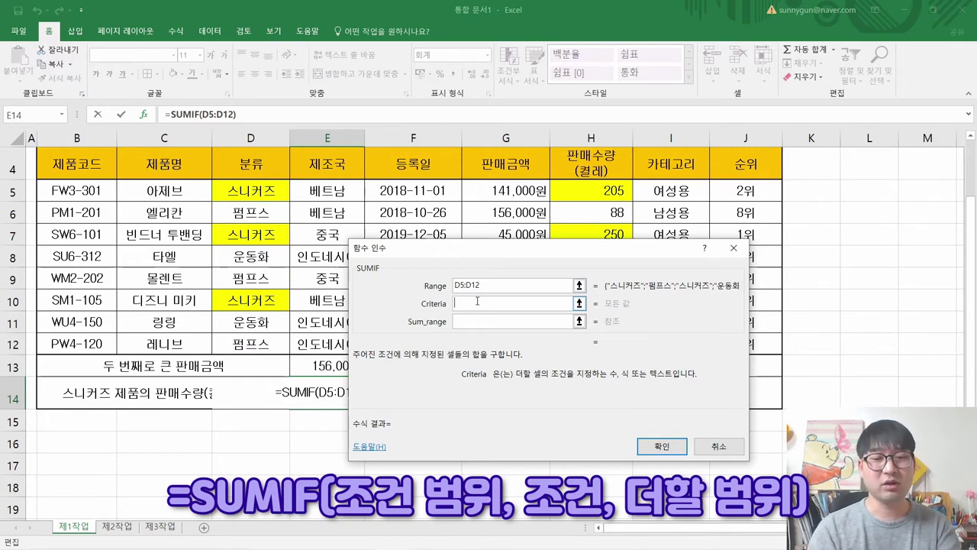
pyautogui.write('ㅅ')
pyautogui.press('BackSpace')
pyautogui.write('스니커즈')
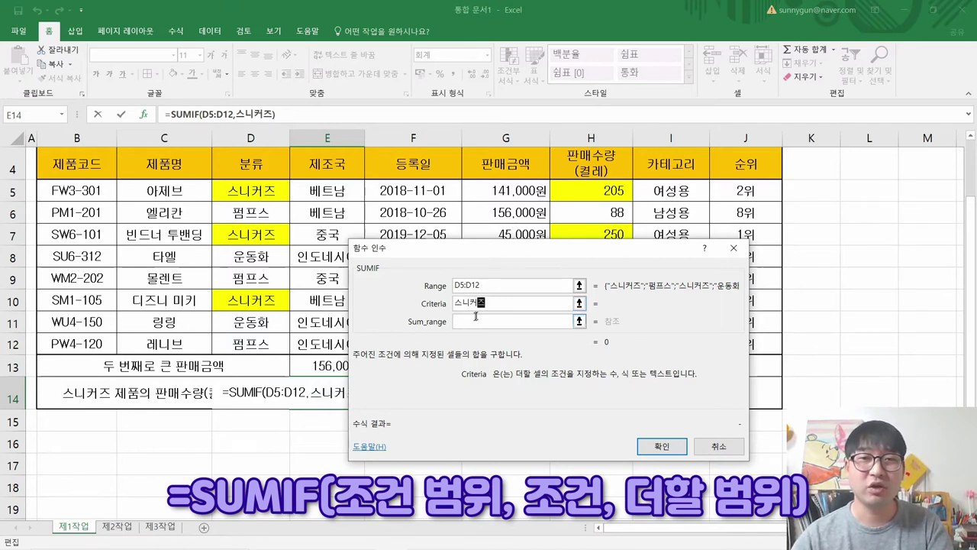
pyautogui.press('Tab')
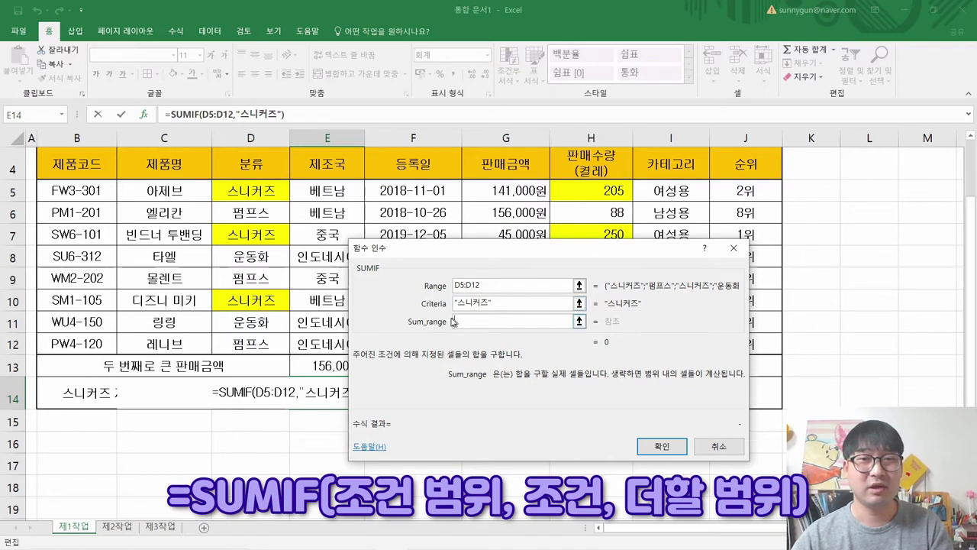
# Step: Set the SUMIF Sum_range argument to the 판매수량(켤레) cells H5:H12
pyautogui.moveTo(458, 316); pyautogui.dragTo(308, 255)
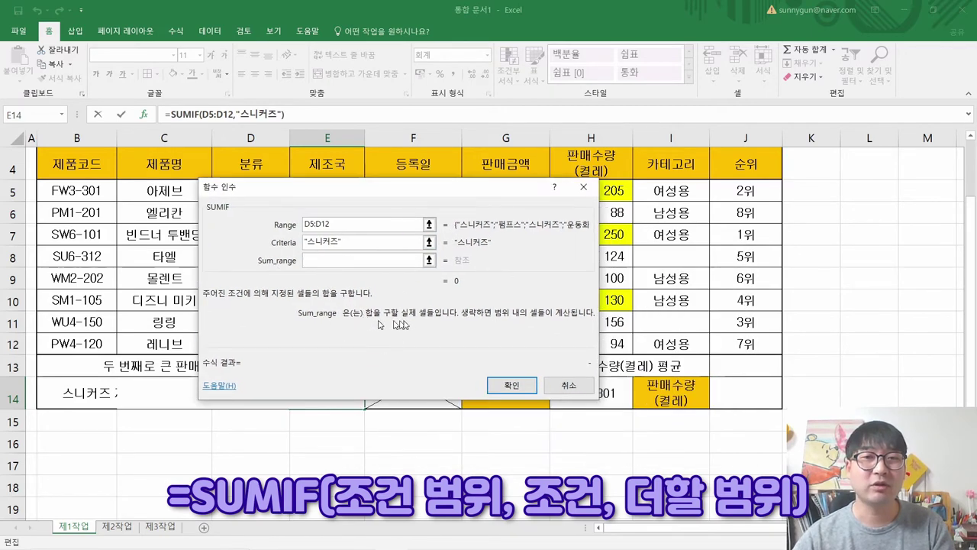
pyautogui.moveTo(457, 192); pyautogui.dragTo(344, 195)
pyautogui.moveTo(561, 191); pyautogui.dragTo(569, 342)
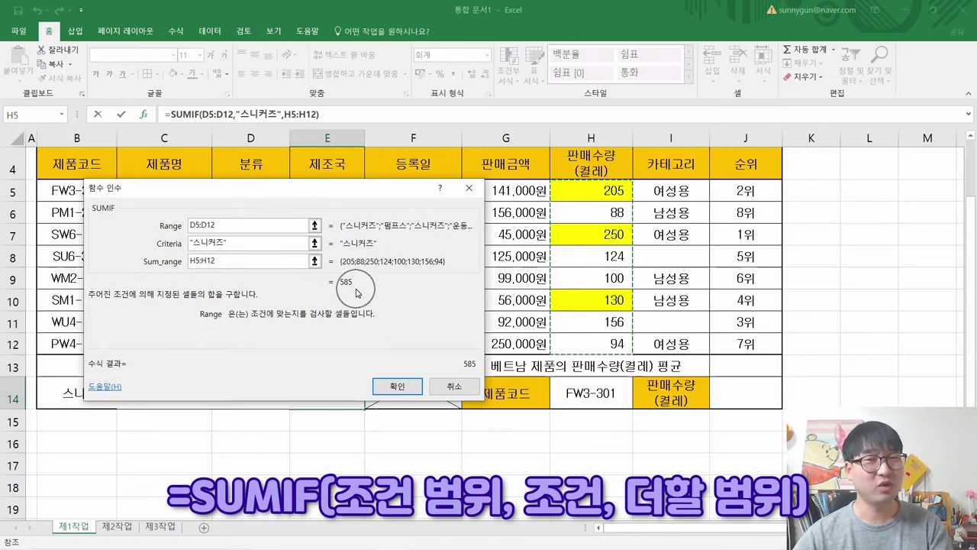
# Step: Replace the SUMIF Criteria text with a reference to the 스니커즈 cell D5
pyautogui.moveTo(362, 229); pyautogui.dragTo(539, 309)
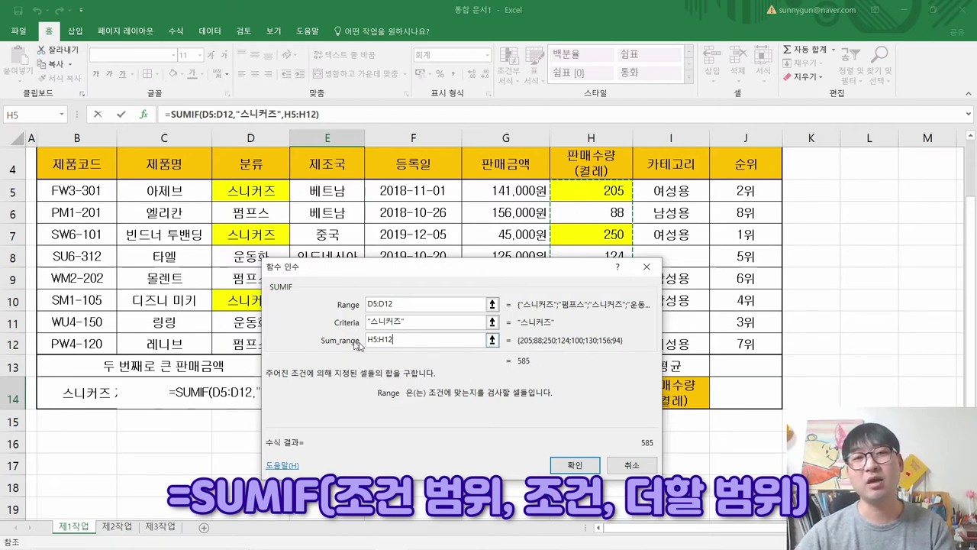
pyautogui.moveTo(370, 270); pyautogui.dragTo(399, 241)
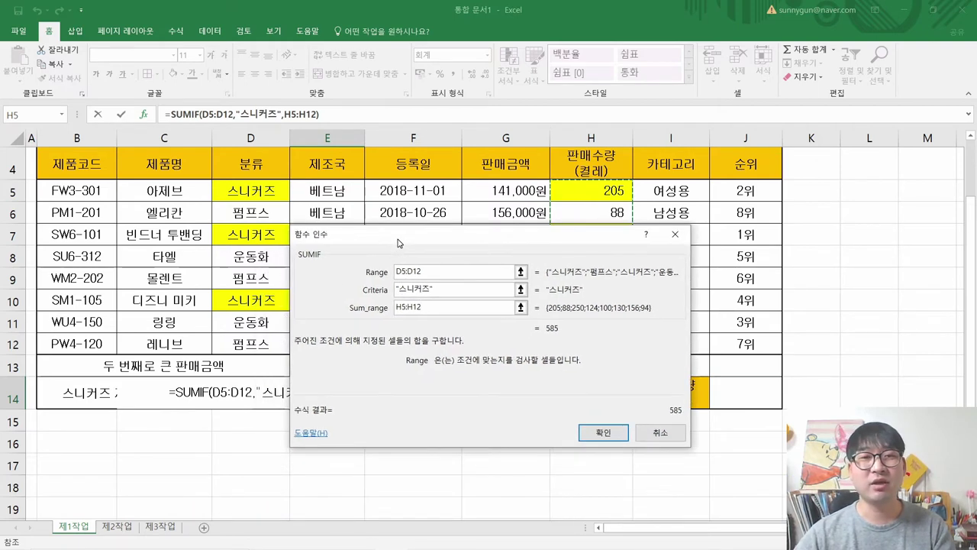
pyautogui.moveTo(438, 290); pyautogui.dragTo(350, 284)
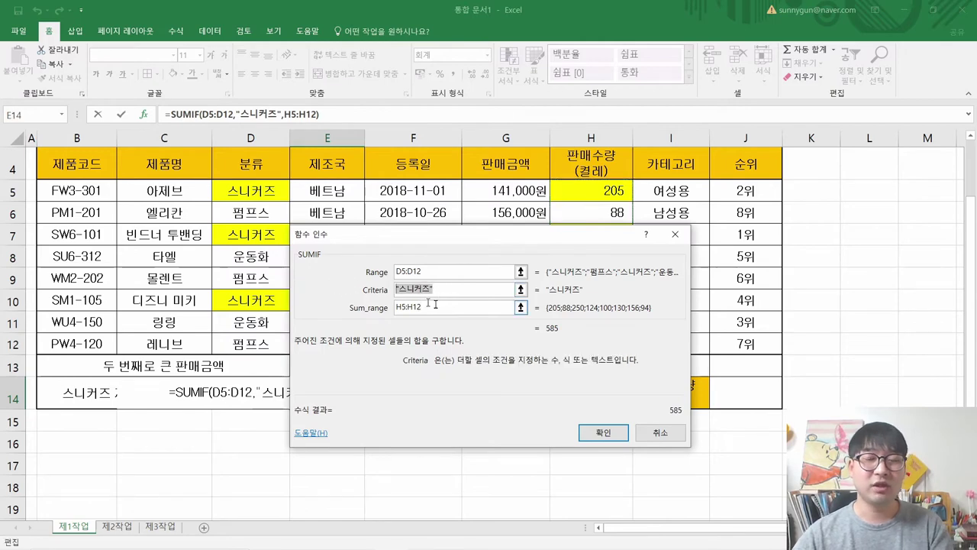
pyautogui.press('Delete')
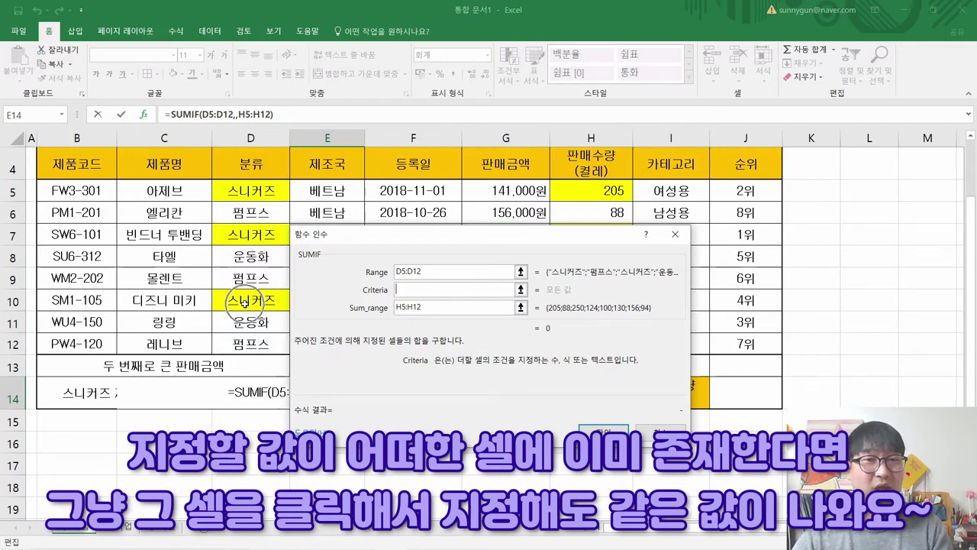
pyautogui.click(245, 200)
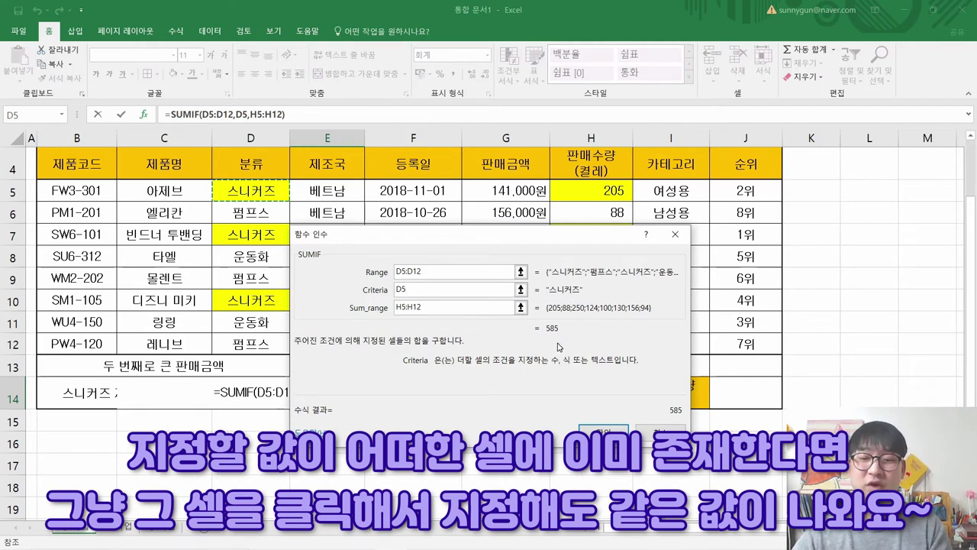
# Step: Change the SUMIF Criteria reference to the 스니커즈 cell D10 and accept the formula
pyautogui.press('BackSpace')
pyautogui.press('BackSpace')
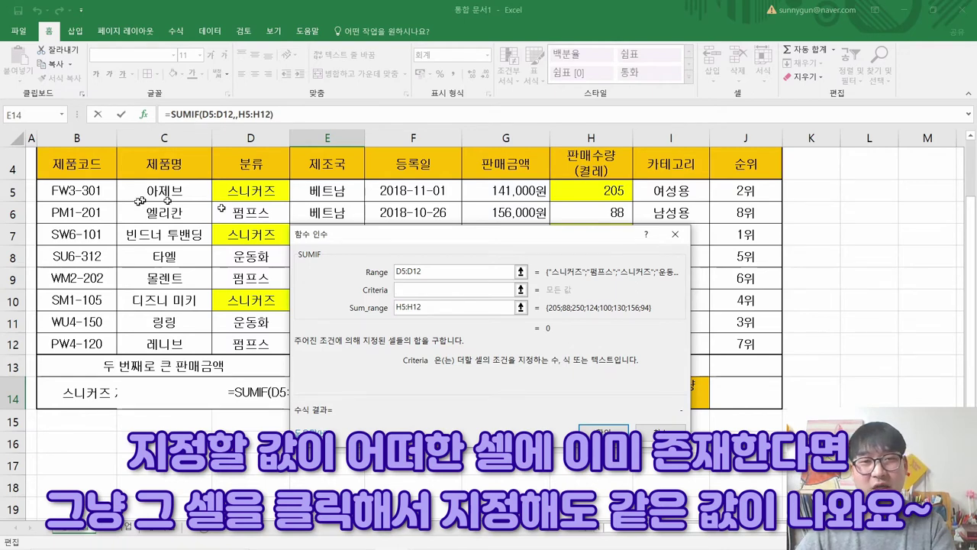
pyautogui.click(238, 297)
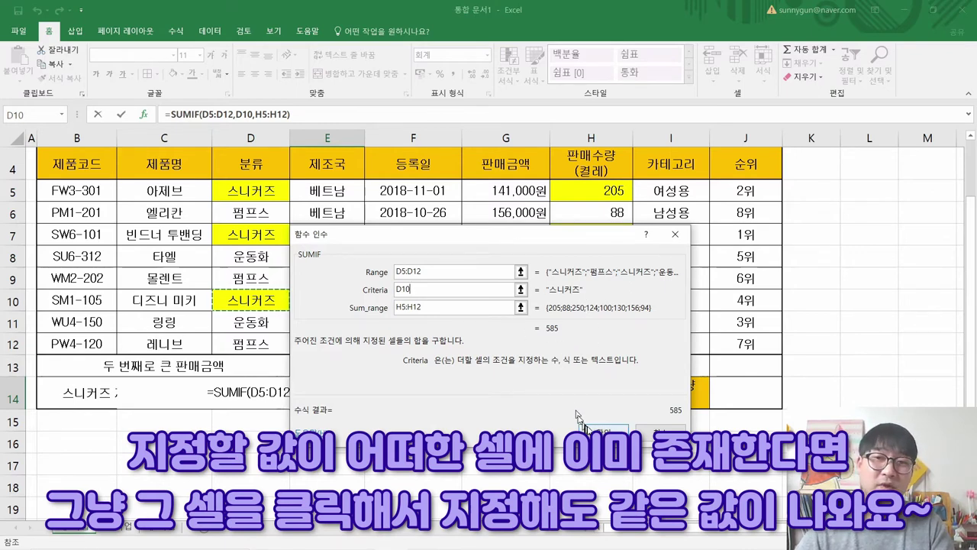
pyautogui.click(602, 431)
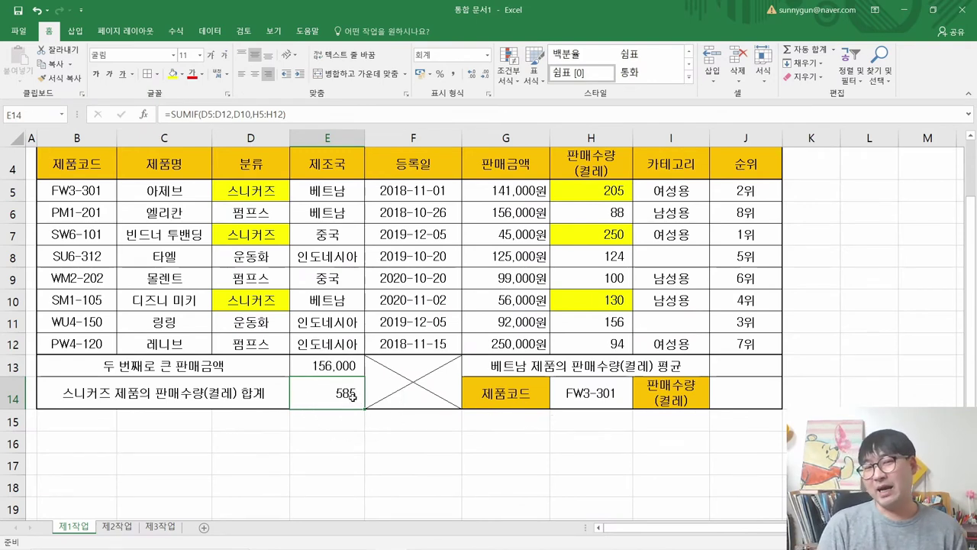
# Step: Switch to GE02-06B.pdf in Acrobat Reader and review the number alignment condition and the function cells in the sample table
pyautogui.hotkey('alt', 'Tab')
pyautogui.scroll(5, 402, 296)
pyautogui.scroll(1, 402, 297)
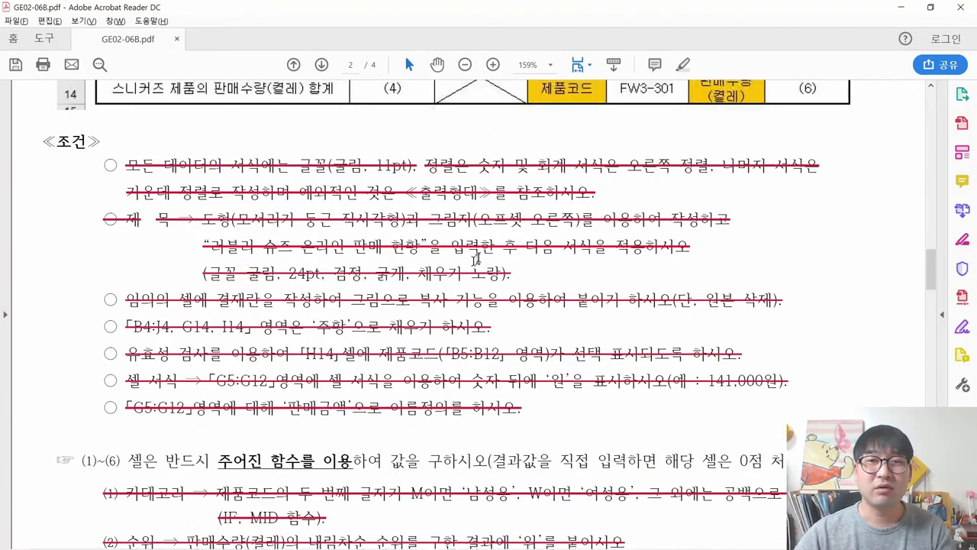
pyautogui.moveTo(449, 160); pyautogui.dragTo(672, 165)
pyautogui.scroll(2, 410, 200)
pyautogui.moveTo(385, 152); pyautogui.dragTo(424, 197)
pyautogui.scroll(2, 424, 197)
pyautogui.moveTo(722, 101); pyautogui.dragTo(834, 192)
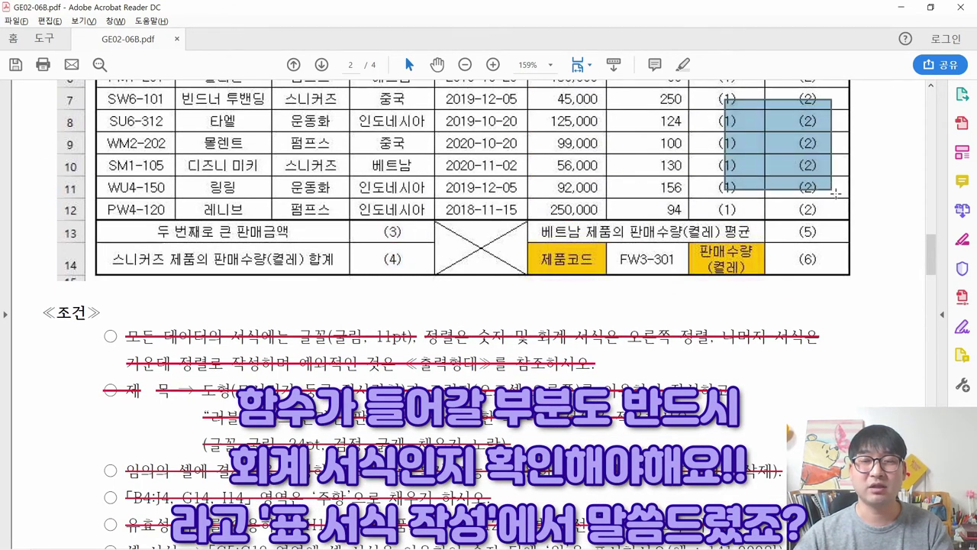
pyautogui.click(568, 270)
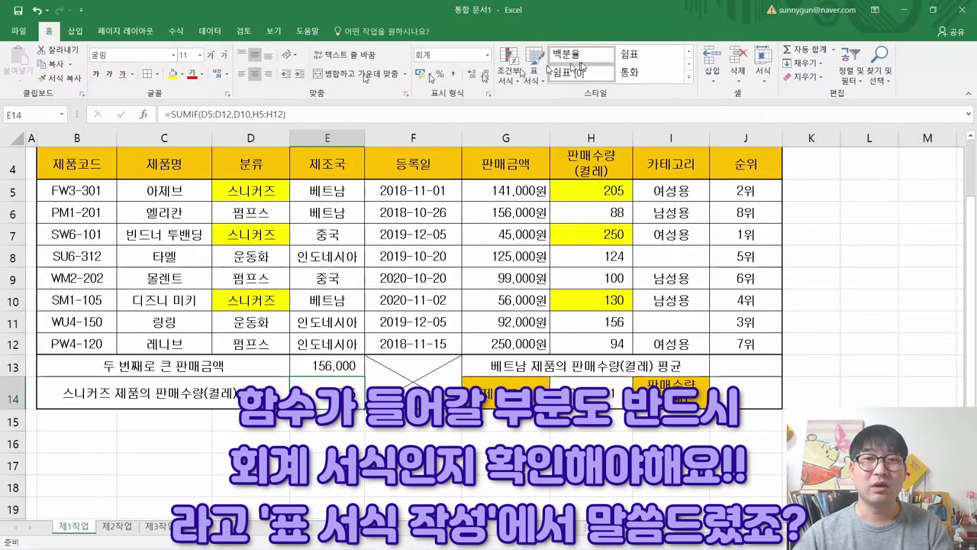
# Step: In Excel, set the number format of E14 to 일반 and compare the cell with E13
pyautogui.click(487, 55)
pyautogui.click(456, 74)
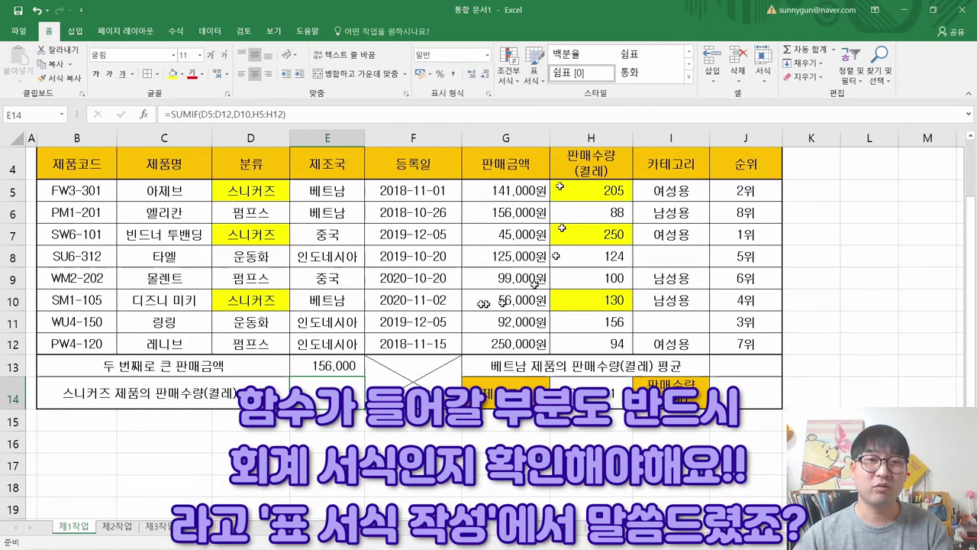
pyautogui.click(338, 259)
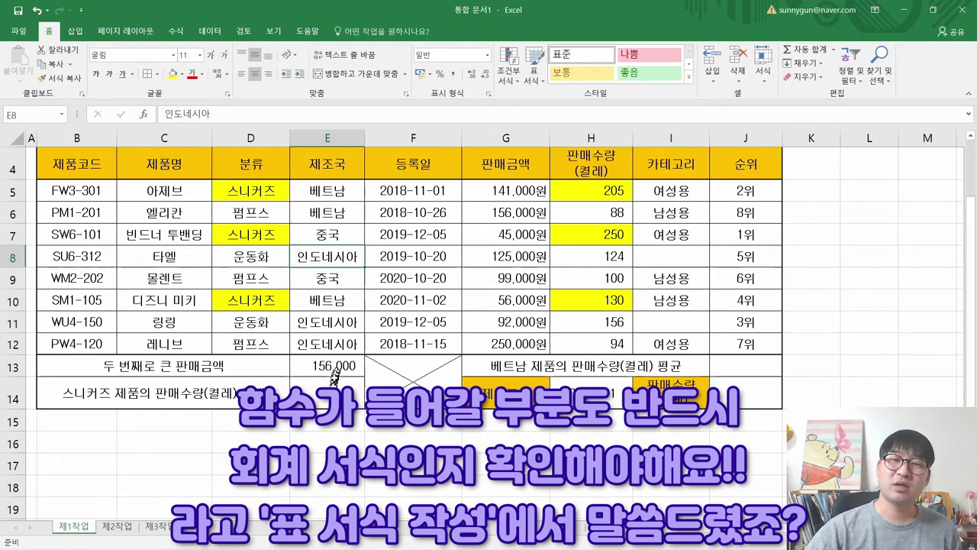
pyautogui.click(317, 395)
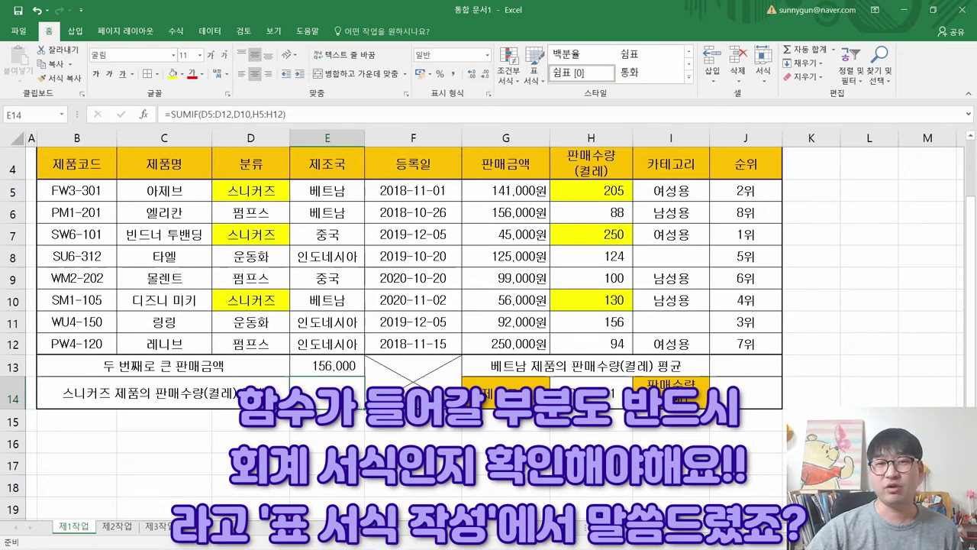
pyautogui.moveTo(316, 369); pyautogui.dragTo(327, 389)
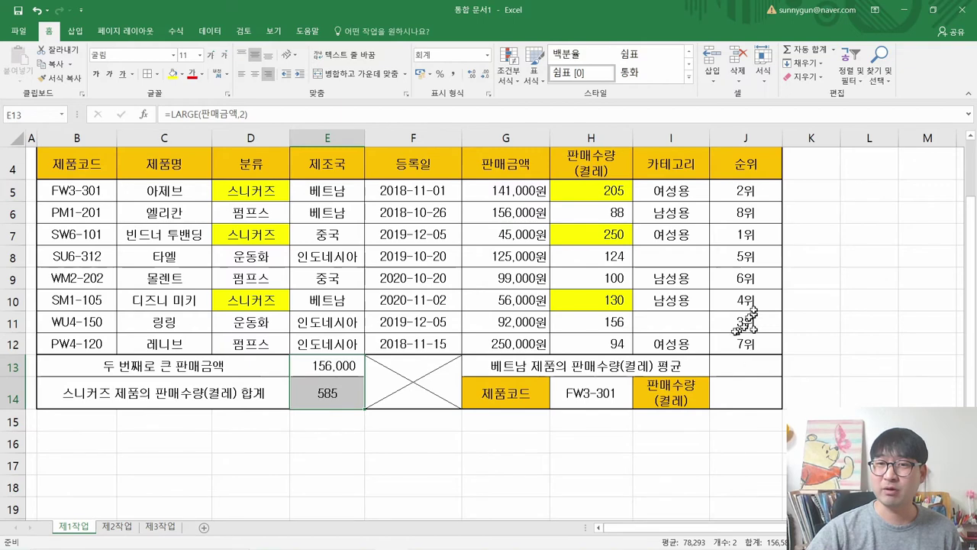
# Step: Right-align the SUMIF result in E14 and apply the comma style to it
pyautogui.click(336, 393)
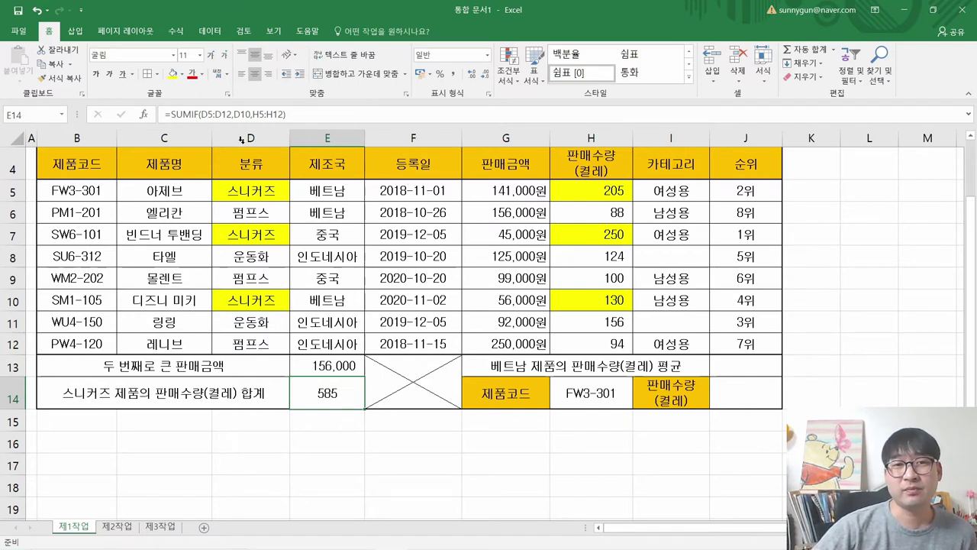
pyautogui.click(267, 73)
pyautogui.click(453, 73)
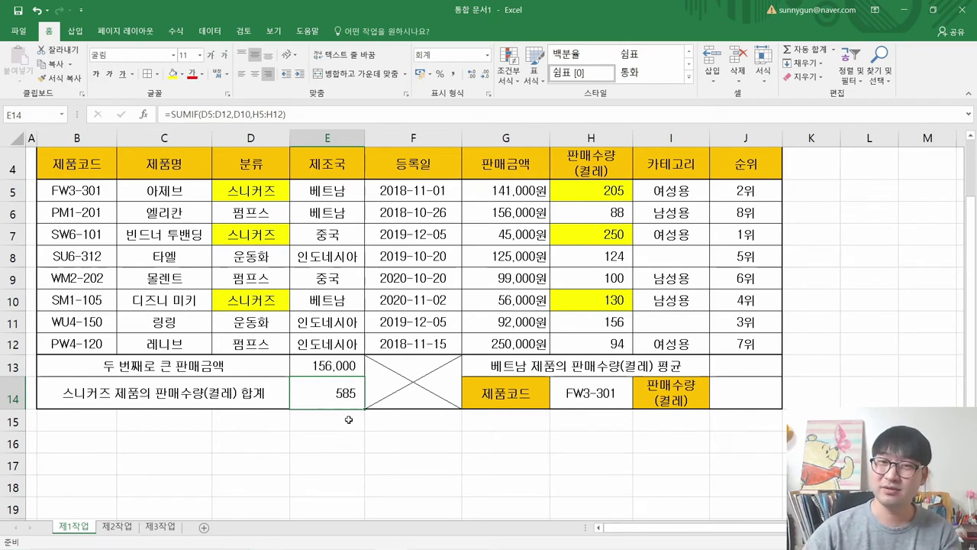
# Step: In the exam PDF in Acrobat Reader, strike through task (4), the 스니커즈 판매수량(켤레) SUMIF item
pyautogui.hotkey('alt', 'Tab')
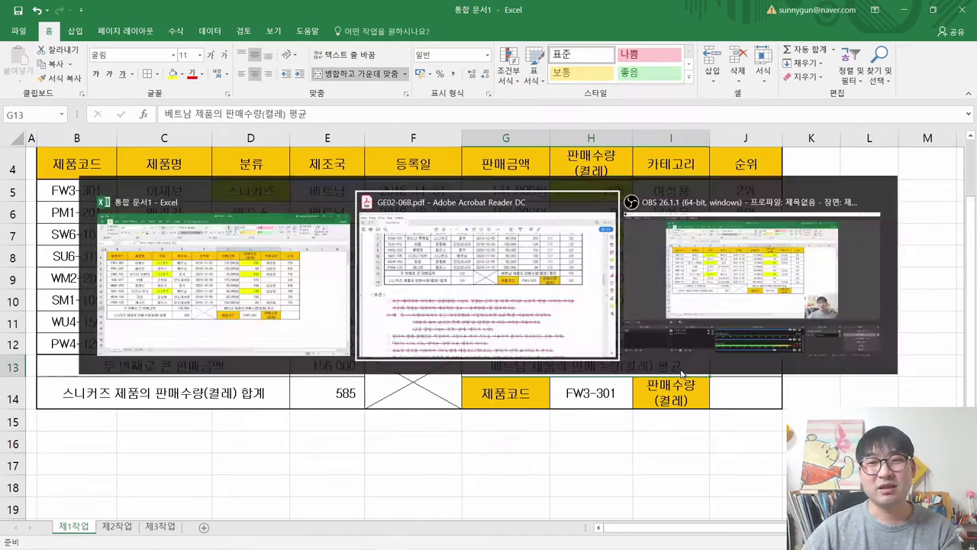
pyautogui.scroll(-10, 415, 482)
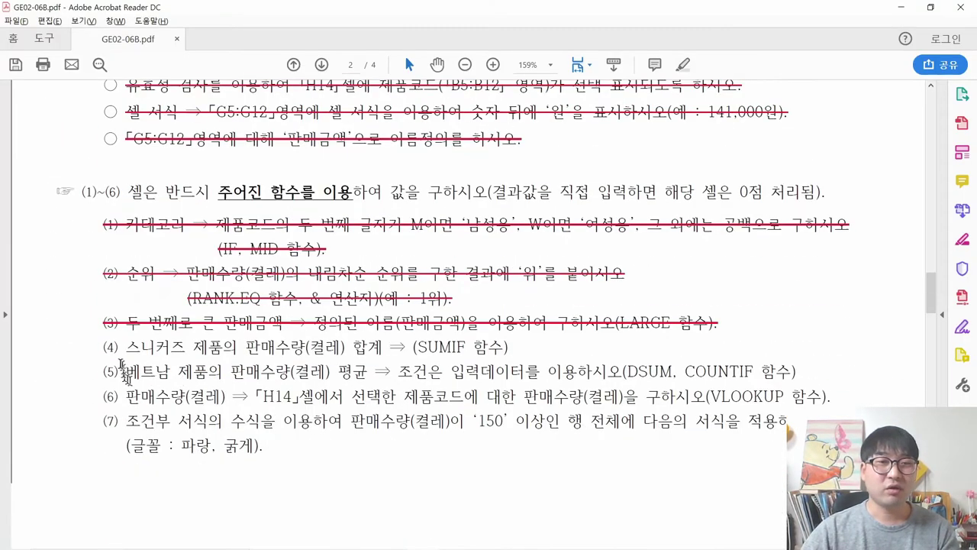
pyautogui.moveTo(106, 349); pyautogui.dragTo(510, 348)
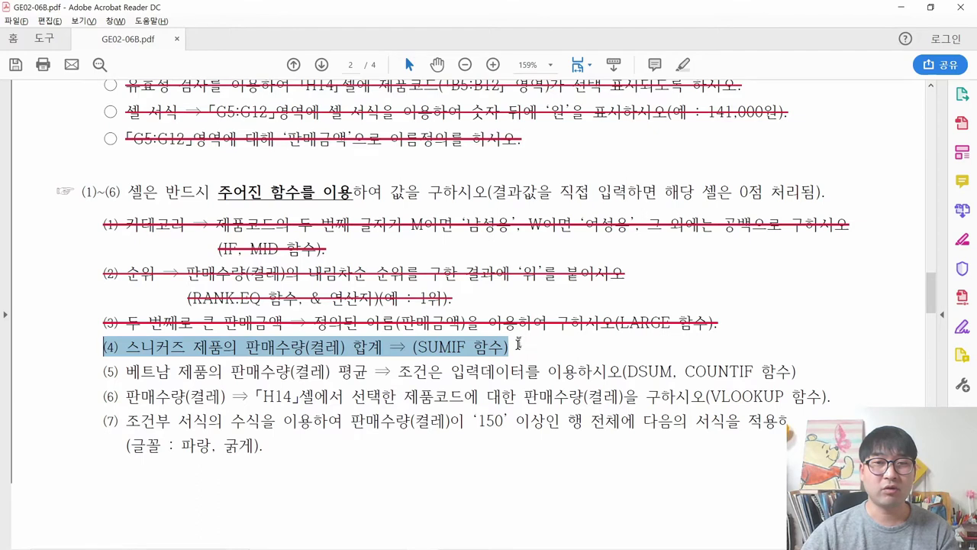
pyautogui.rightClick(482, 353)
pyautogui.click(534, 404)
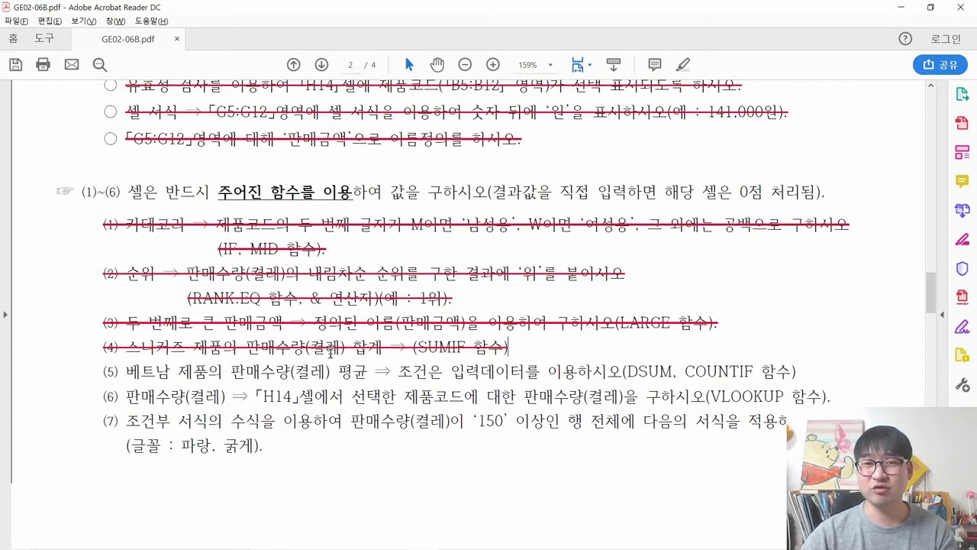
# Step: Read task (5) on the average 판매수량(켤레) of 베트남 products and the condition it sets
pyautogui.scroll(-1, 330, 351)
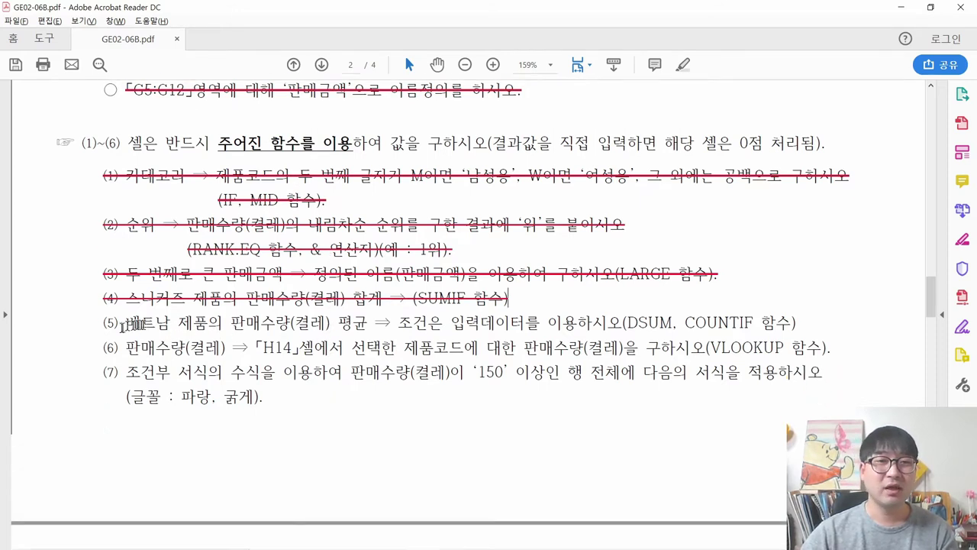
pyautogui.moveTo(124, 327); pyautogui.dragTo(342, 327)
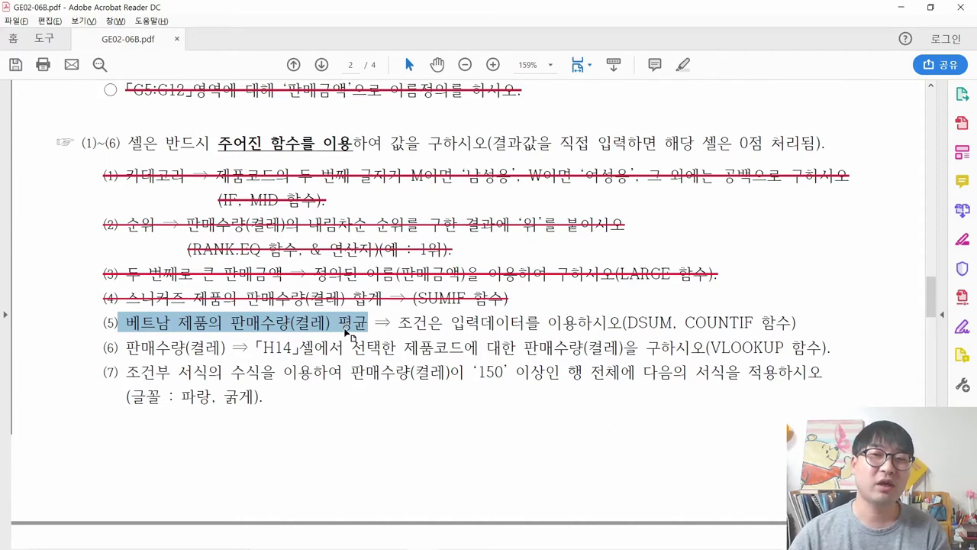
pyautogui.moveTo(626, 327); pyautogui.dragTo(777, 333)
pyautogui.click(422, 320)
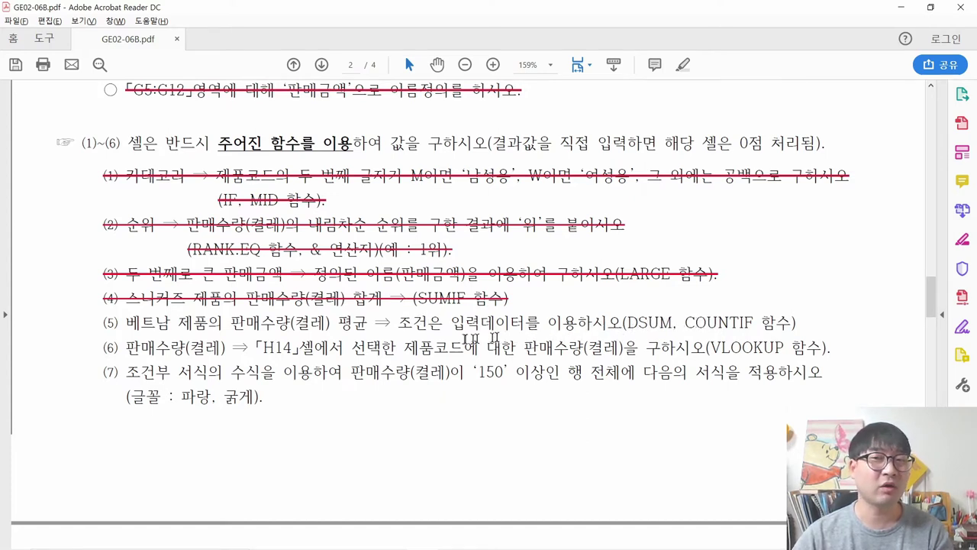
pyautogui.moveTo(127, 326); pyautogui.dragTo(294, 329)
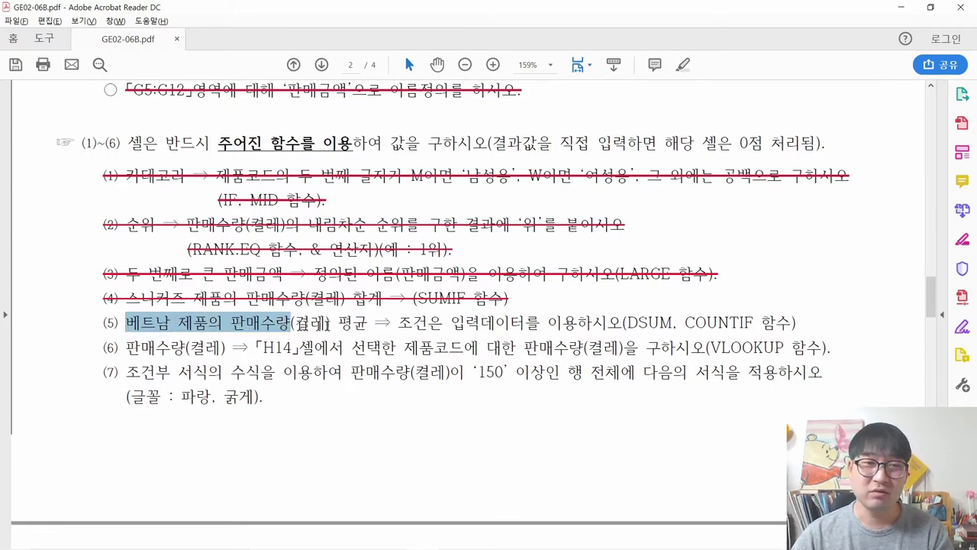
pyautogui.click(301, 324)
pyautogui.moveTo(244, 325); pyautogui.dragTo(358, 329)
pyautogui.click(375, 324)
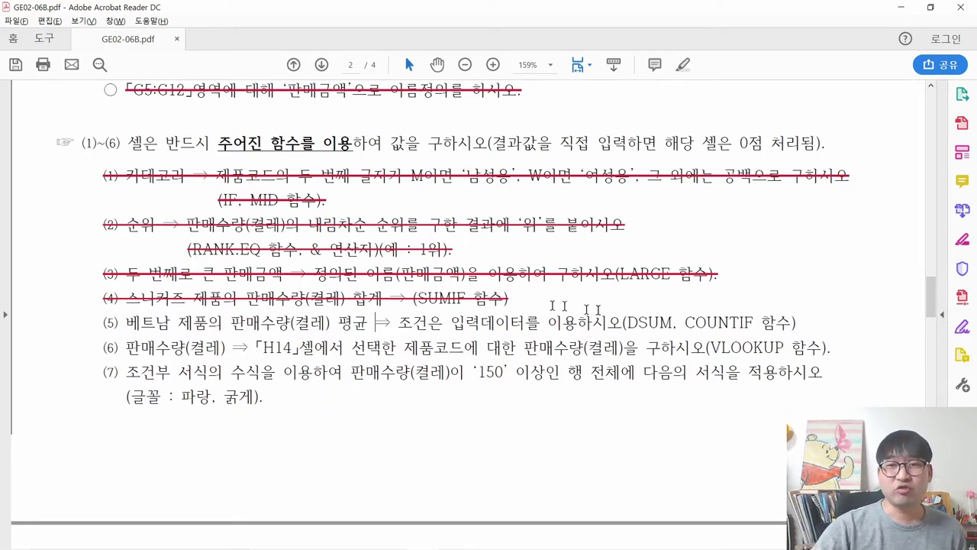
# Step: Examine the DSUM and COUNTIF functions that task (5) requires
pyautogui.moveTo(627, 324)
pyautogui.mouseDown()
pyautogui.moveTo(673, 327)
pyautogui.moveTo(639, 325)
pyautogui.mouseUp()
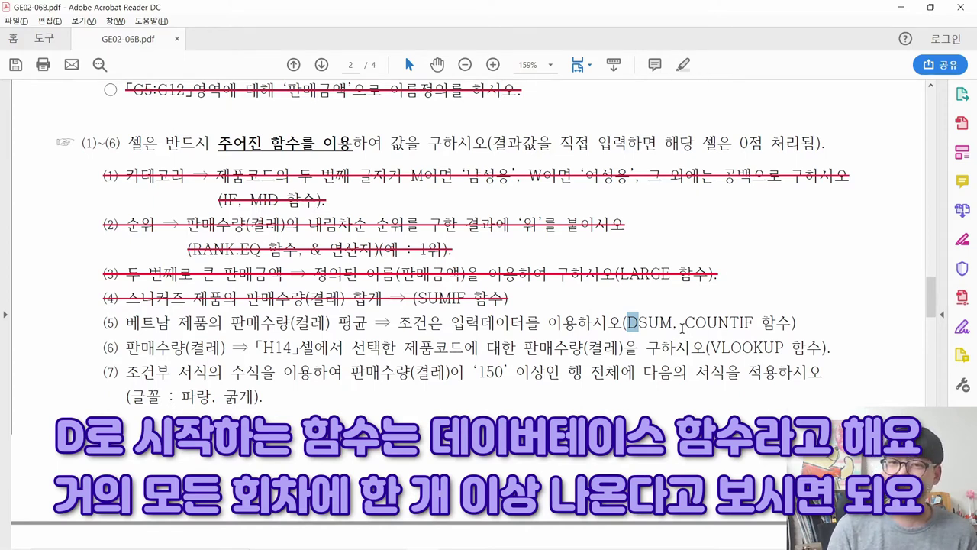
pyautogui.moveTo(685, 322); pyautogui.dragTo(750, 326)
pyautogui.click(744, 326)
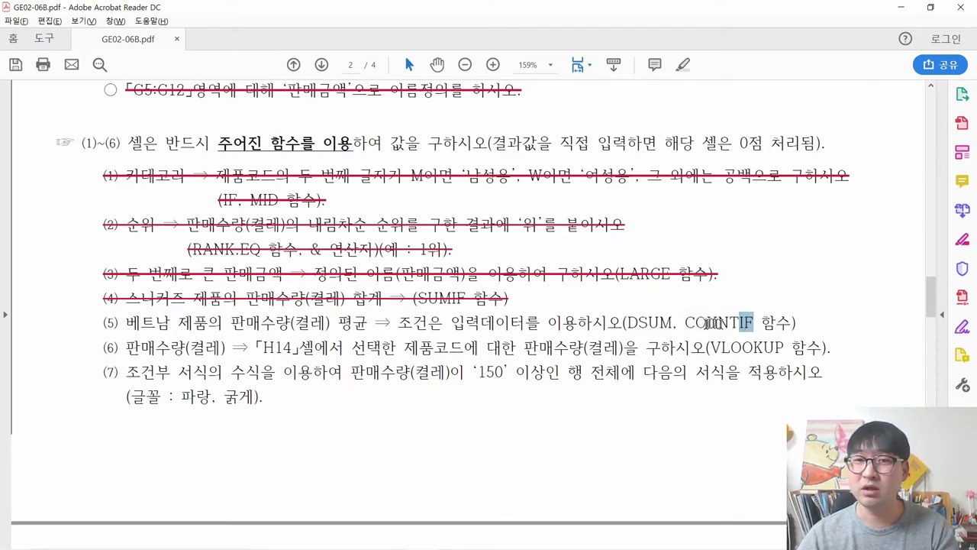
pyautogui.moveTo(689, 323); pyautogui.dragTo(729, 326)
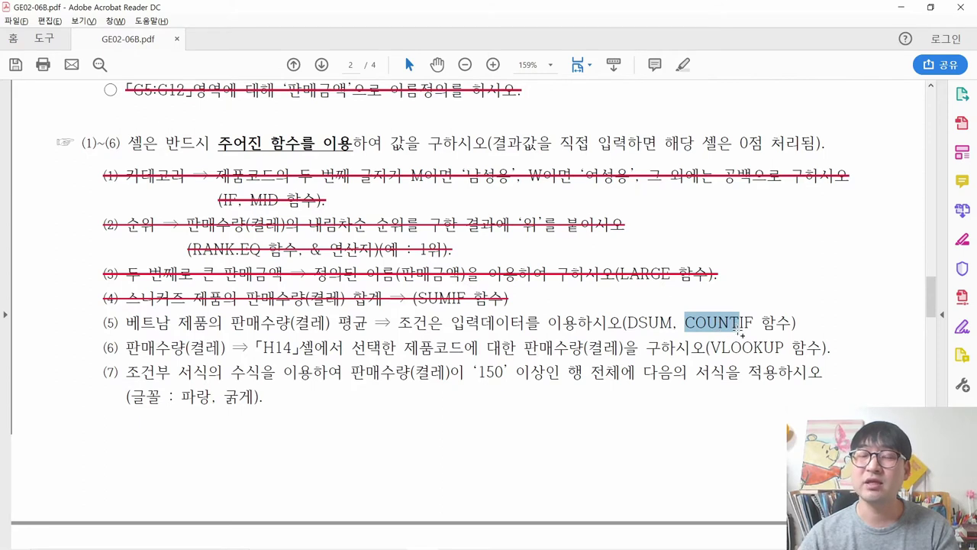
pyautogui.moveTo(740, 327); pyautogui.dragTo(752, 327)
pyautogui.moveTo(628, 324); pyautogui.dragTo(754, 326)
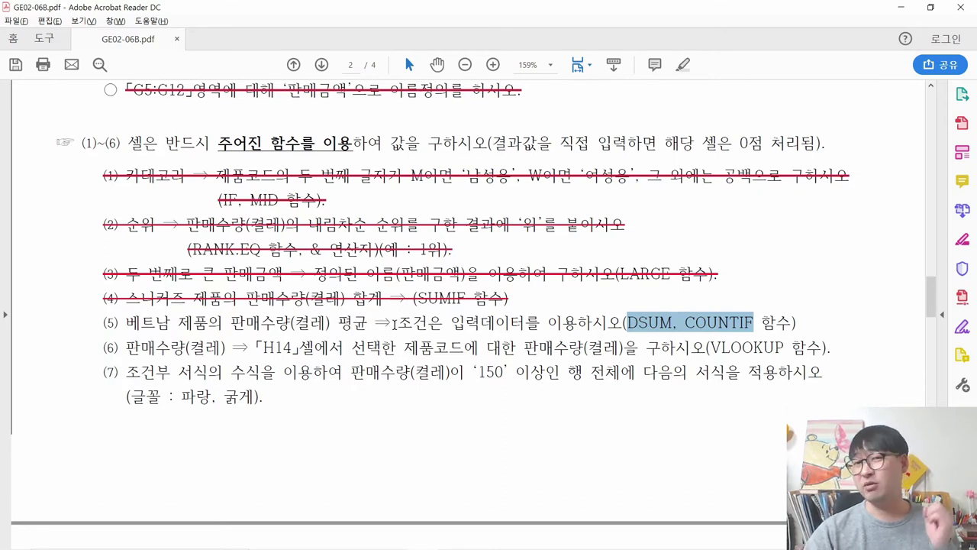
pyautogui.click(665, 323)
pyautogui.moveTo(660, 323); pyautogui.dragTo(626, 324)
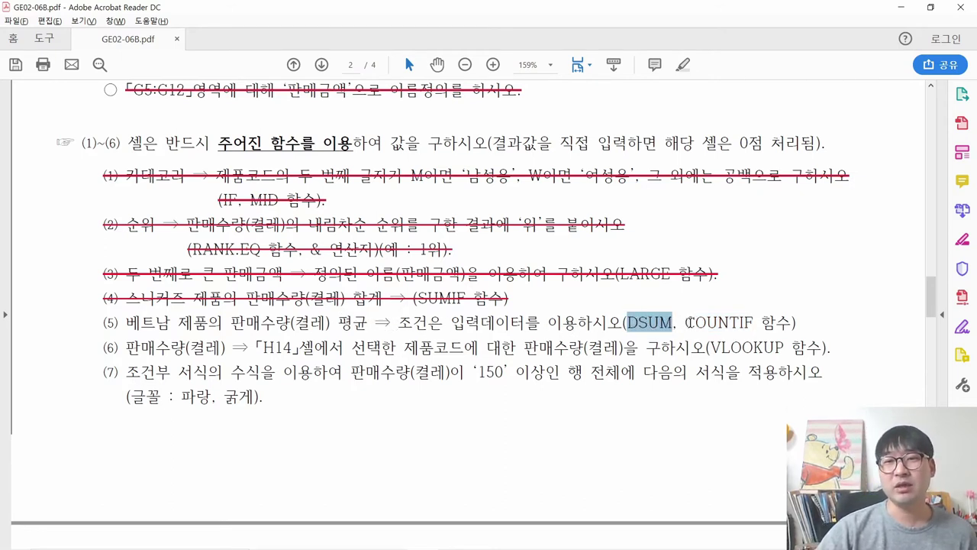
pyautogui.moveTo(686, 323); pyautogui.dragTo(756, 326)
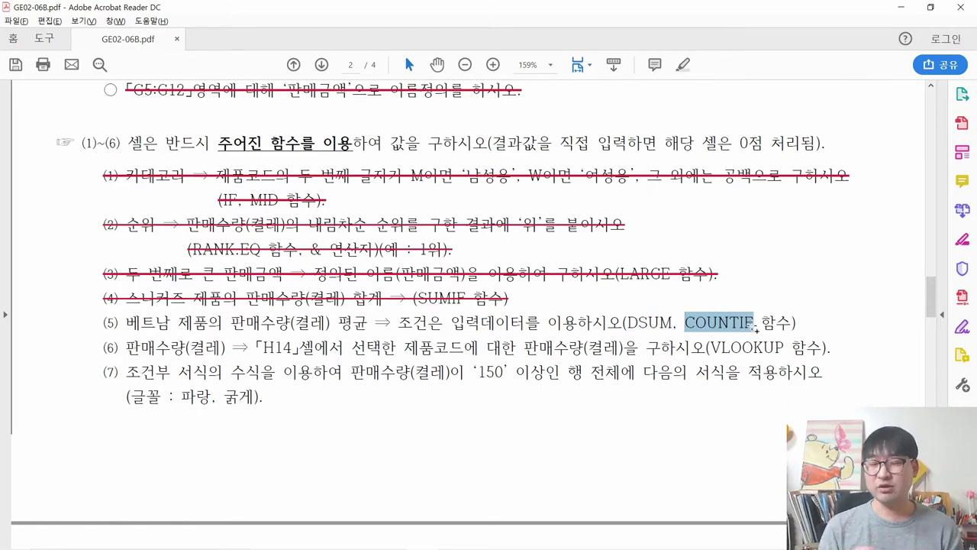
# Step: Back in Excel, remove the yellow fill from cells D5:H10
pyautogui.hotkey('alt', 'Tab')
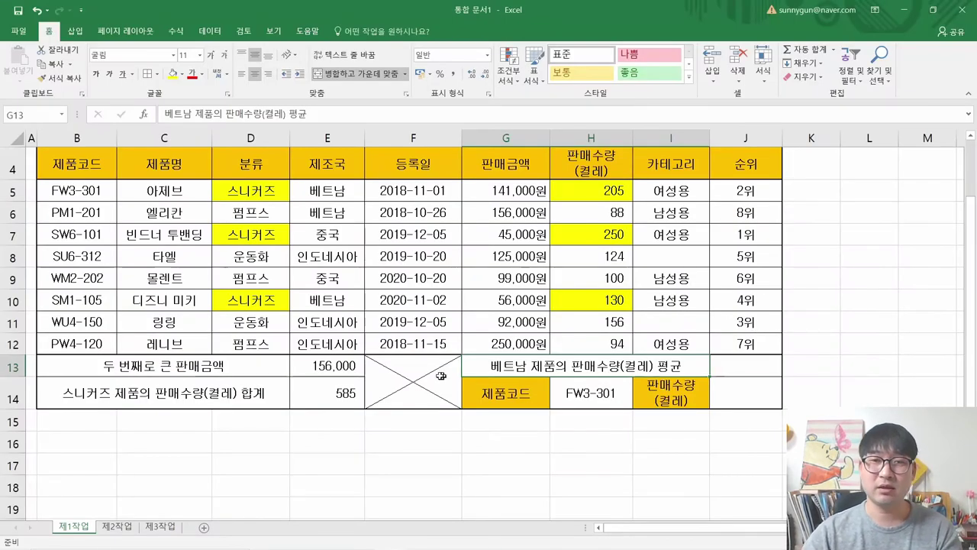
pyautogui.moveTo(237, 183); pyautogui.dragTo(584, 300)
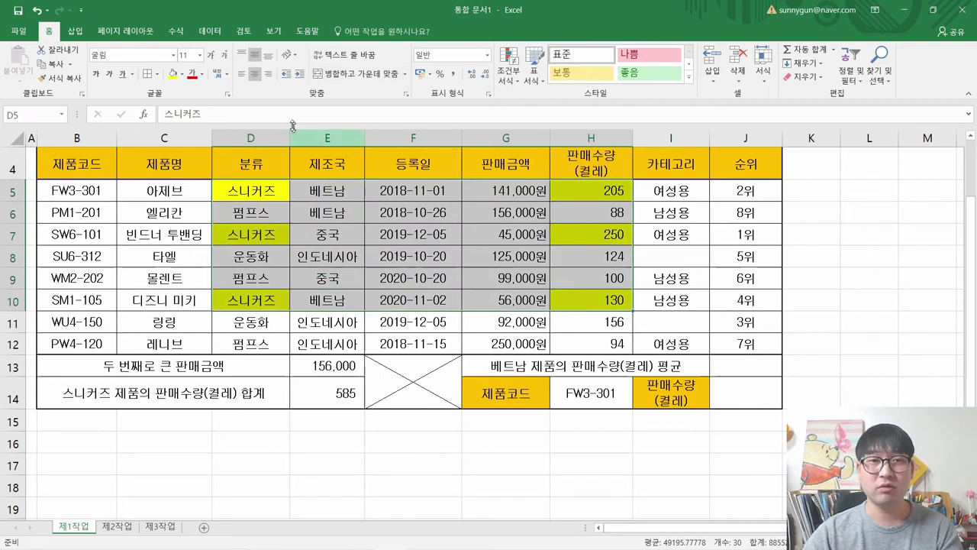
pyautogui.click(183, 74)
pyautogui.click(192, 170)
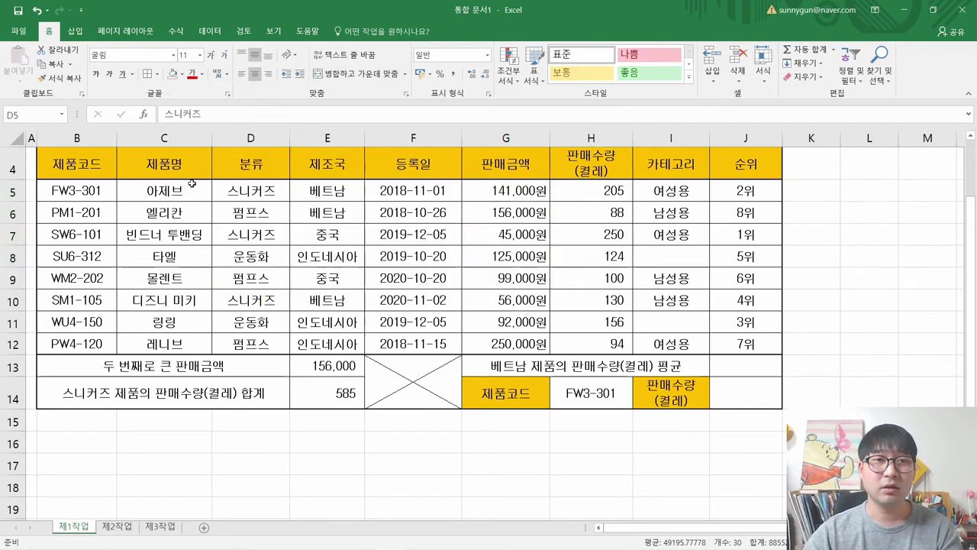
# Step: Start a DSUM formula in J13 and open its function arguments, keeping the dialog clear of the 판매수량(켤레) column
pyautogui.click(327, 300)
pyautogui.click(763, 368)
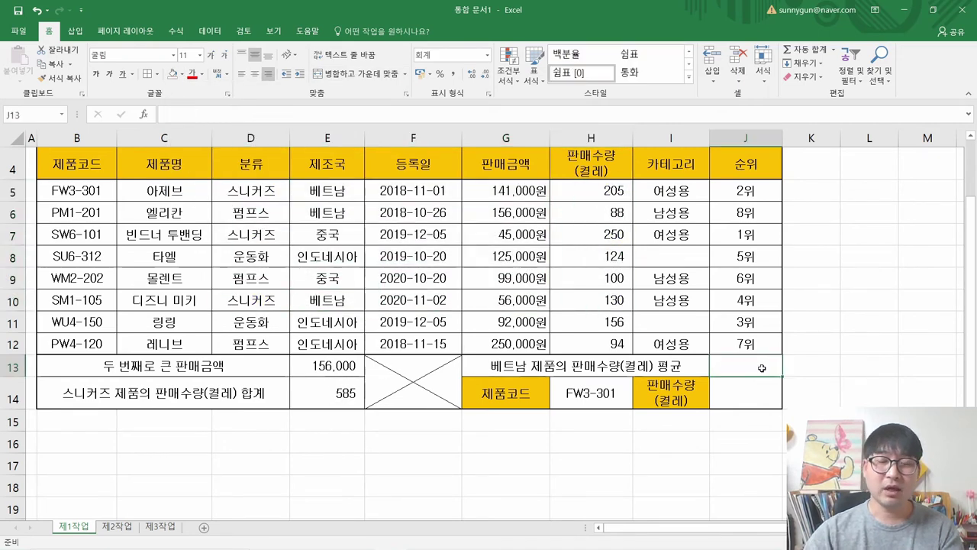
pyautogui.write('=DSUM')
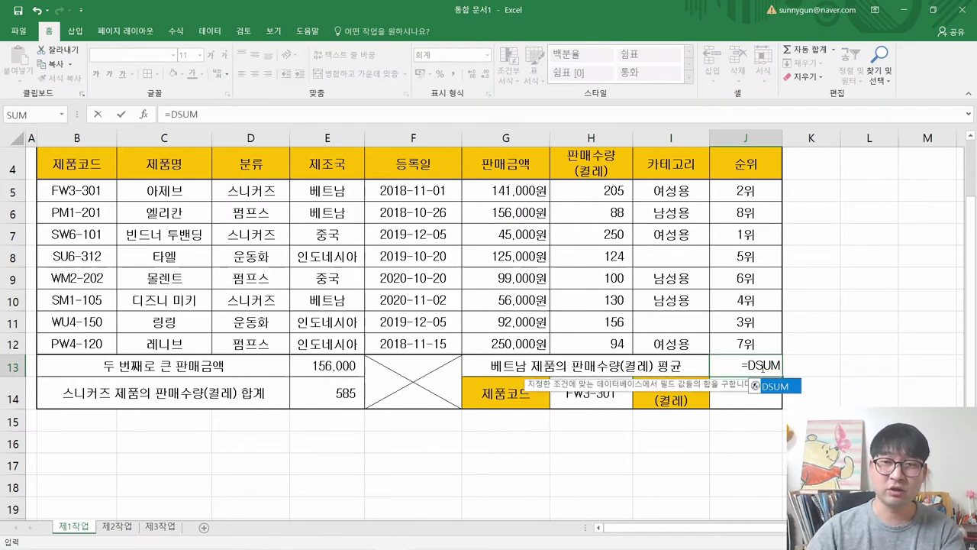
pyautogui.write('(')
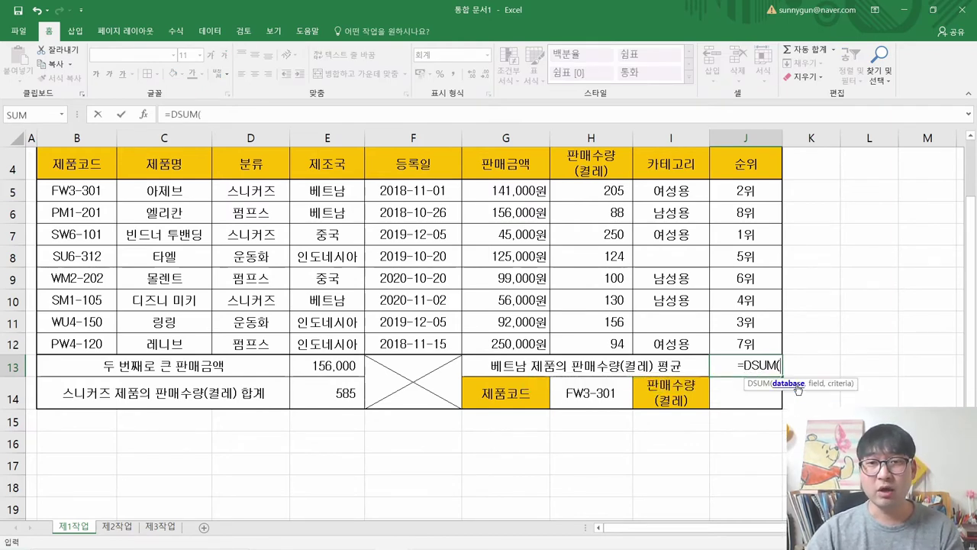
pyautogui.click(143, 114)
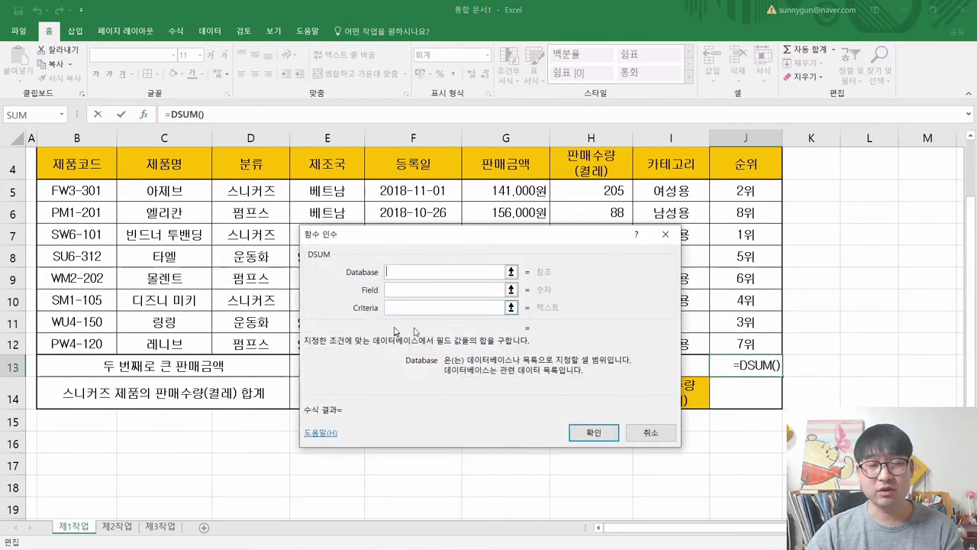
pyautogui.moveTo(492, 236); pyautogui.dragTo(317, 209)
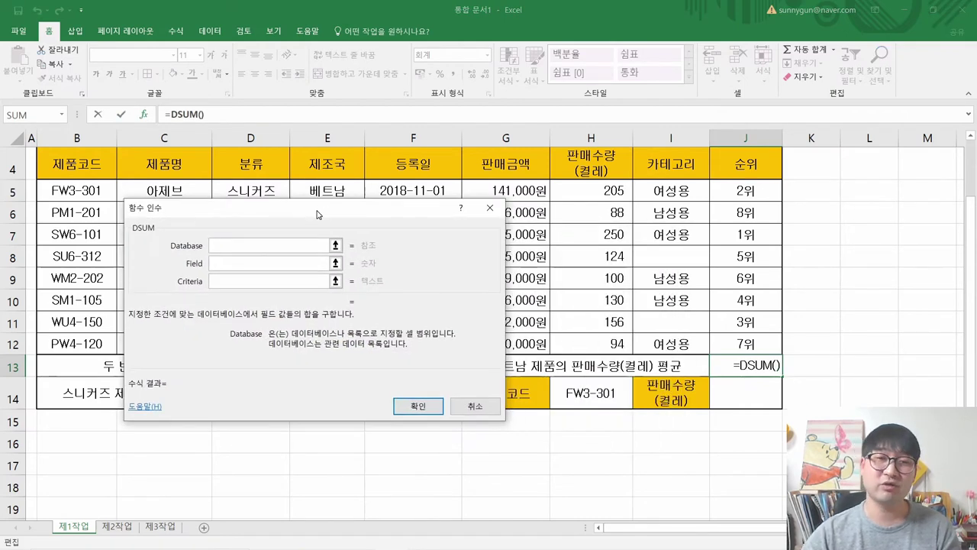
# Step: Reread task (5) in the PDF, examining the required average and how DSUM and COUNTIF combine to produce it
pyautogui.hotkey('alt', 'Tab')
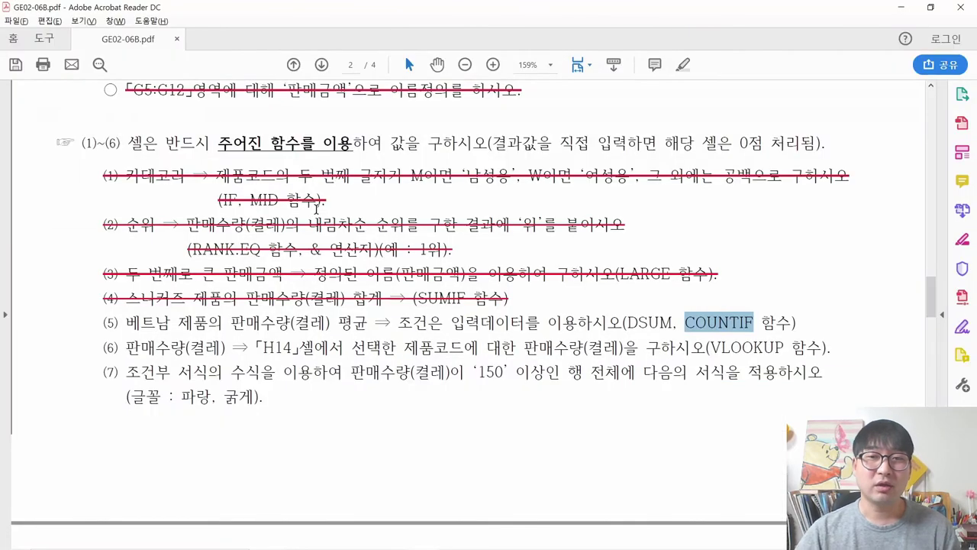
pyautogui.click(621, 322)
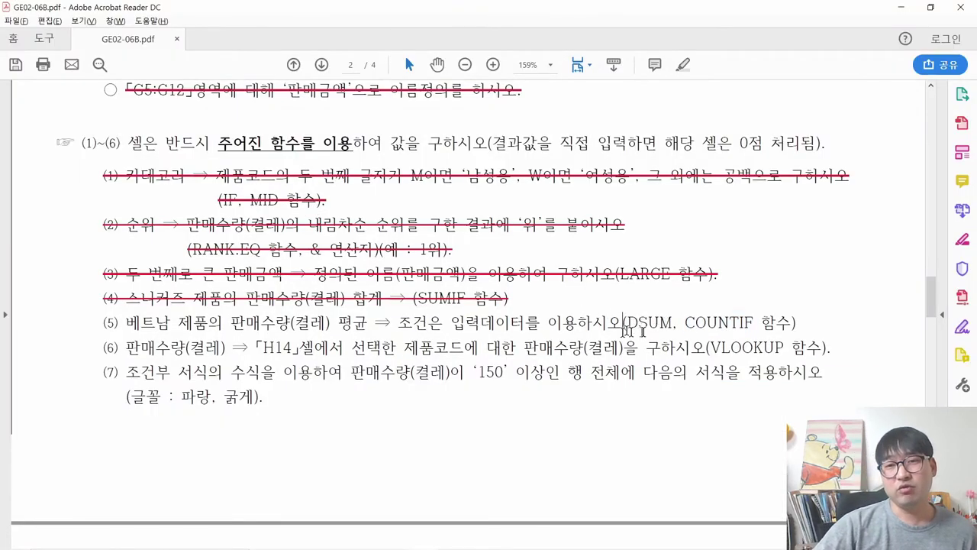
pyautogui.moveTo(690, 322); pyautogui.dragTo(724, 323)
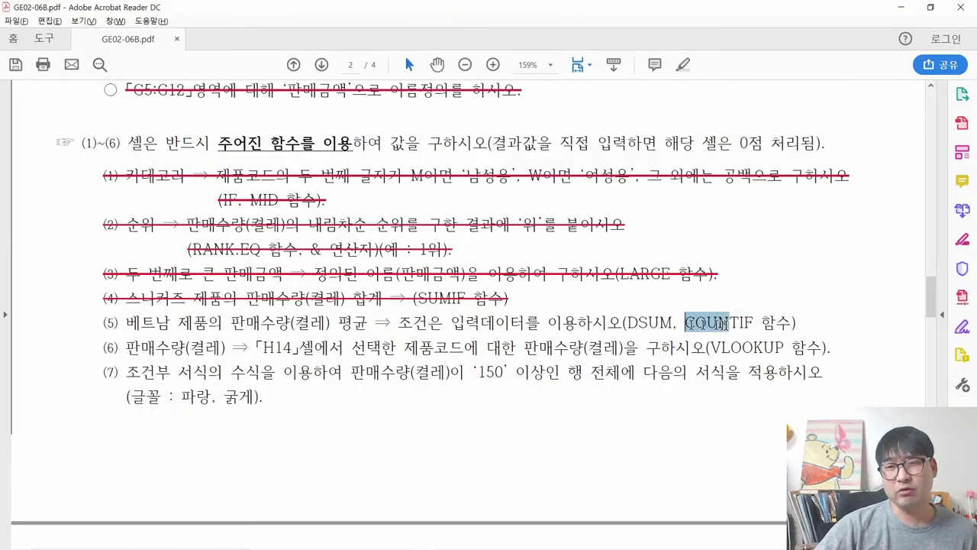
pyautogui.moveTo(331, 322); pyautogui.dragTo(372, 326)
pyautogui.click(373, 326)
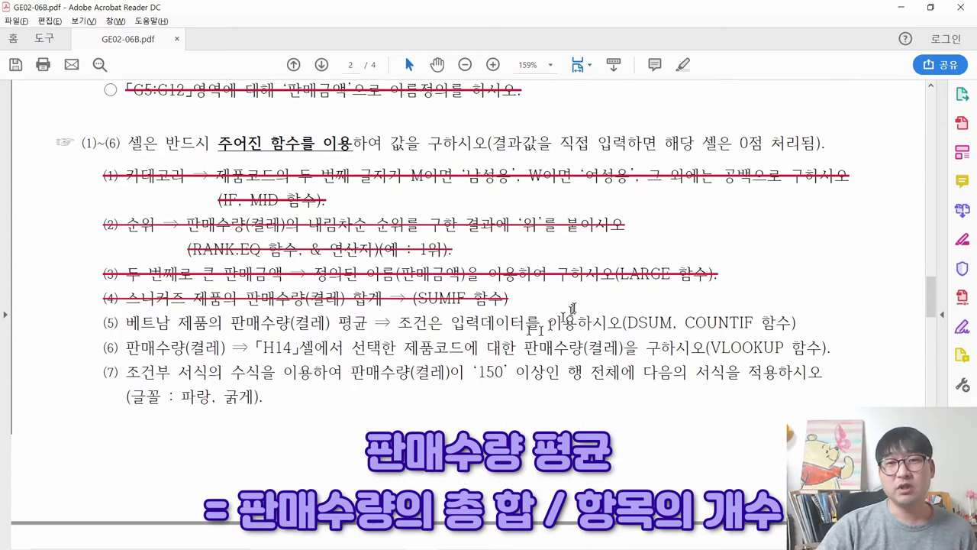
pyautogui.moveTo(625, 326); pyautogui.dragTo(753, 335)
pyautogui.click(755, 326)
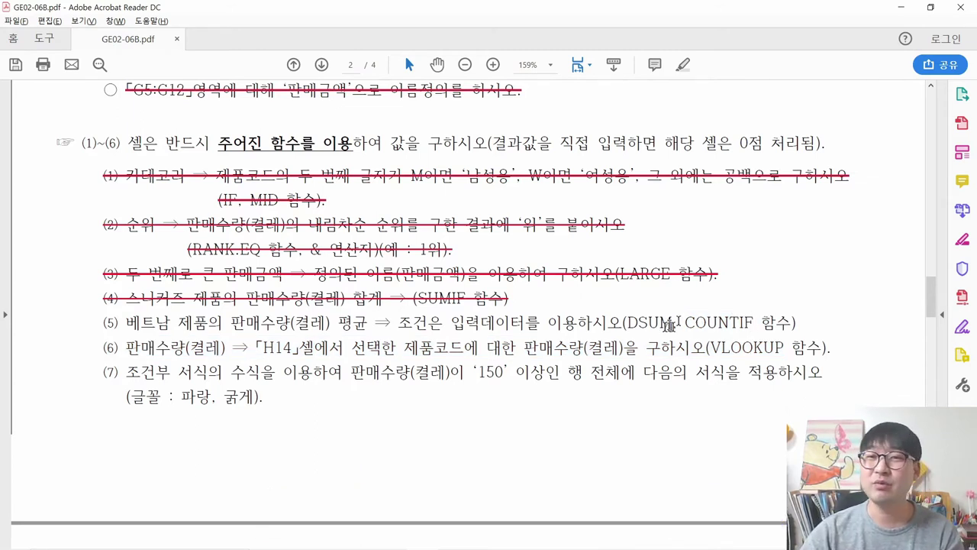
# Step: Back in Excel, discard the open DSUM arguments and restart the DSUM formula in J13, with its function arguments dialog clear of header row 4
pyautogui.hotkey('alt', 'Tab')
pyautogui.hotkey('ctrl', 'a')
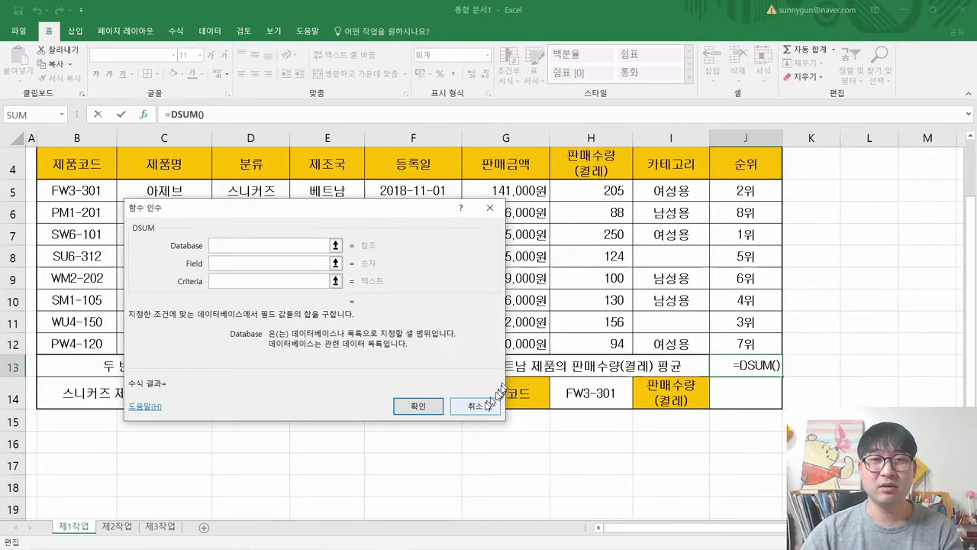
pyautogui.click(475, 406)
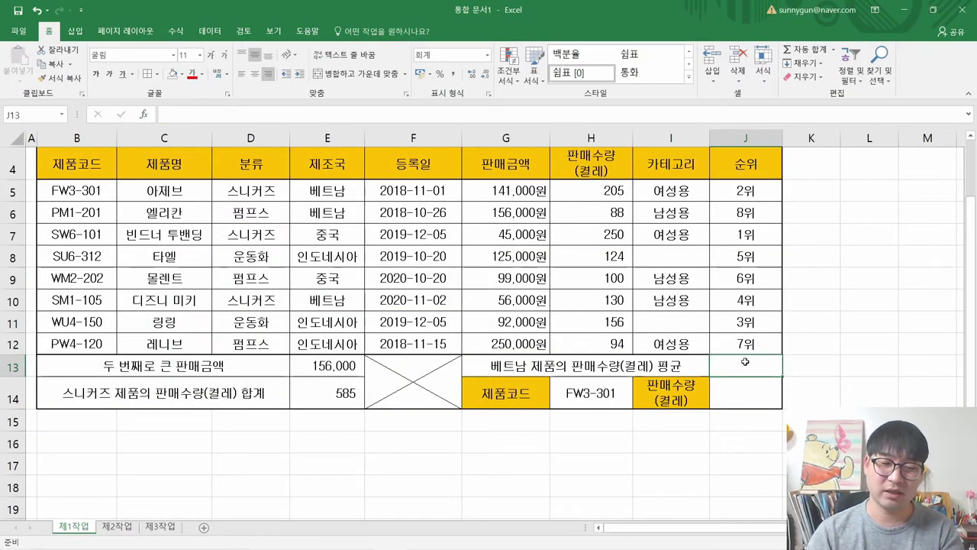
pyautogui.write('=DSUM')
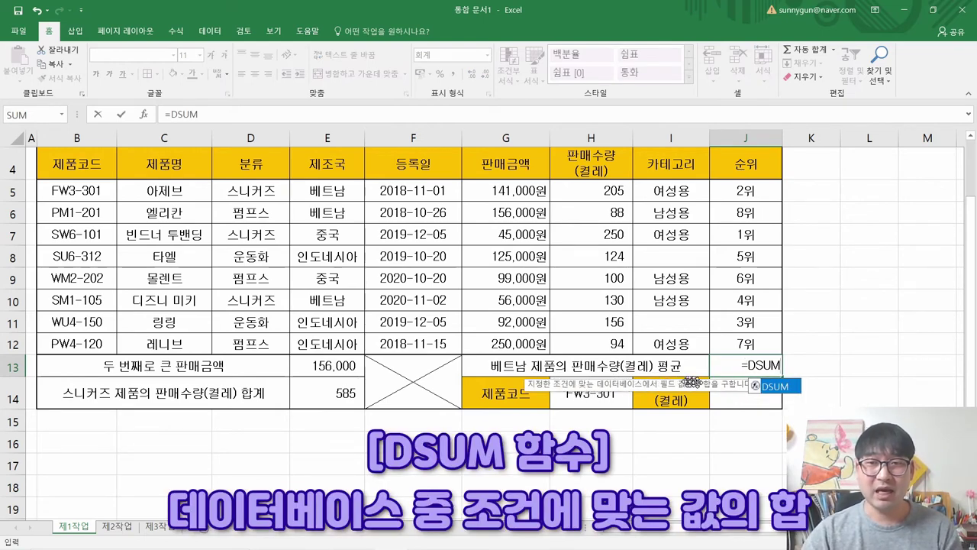
pyautogui.doubleClick(774, 386)
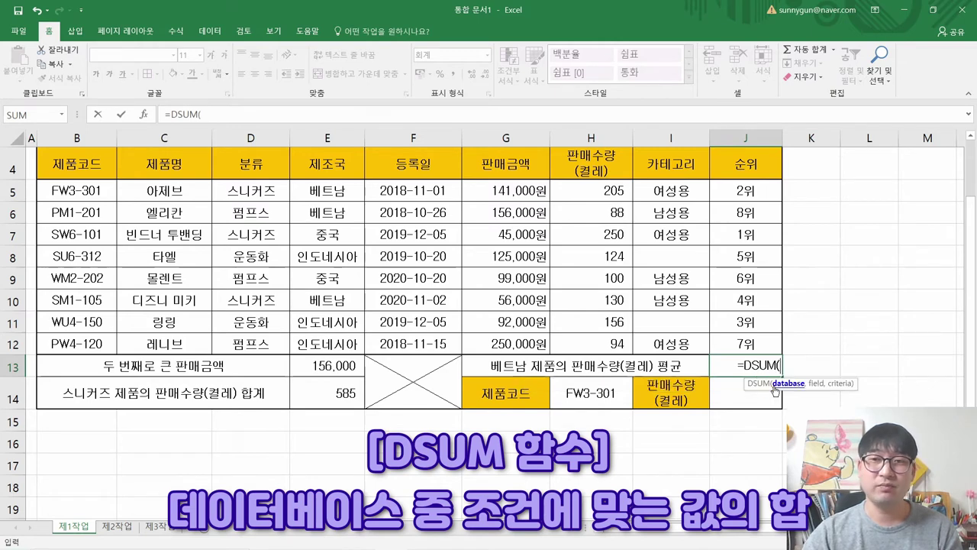
pyautogui.click(144, 114)
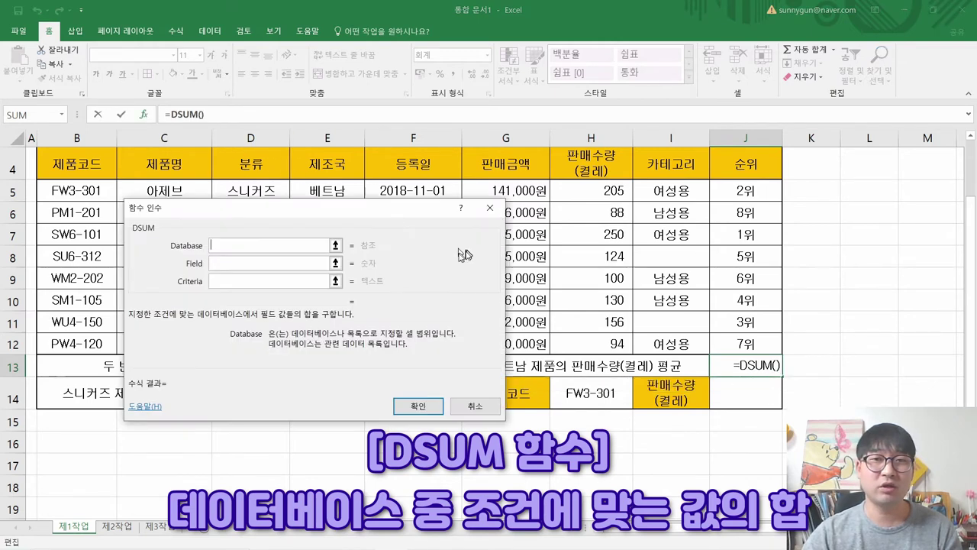
pyautogui.moveTo(394, 200); pyautogui.dragTo(460, 197)
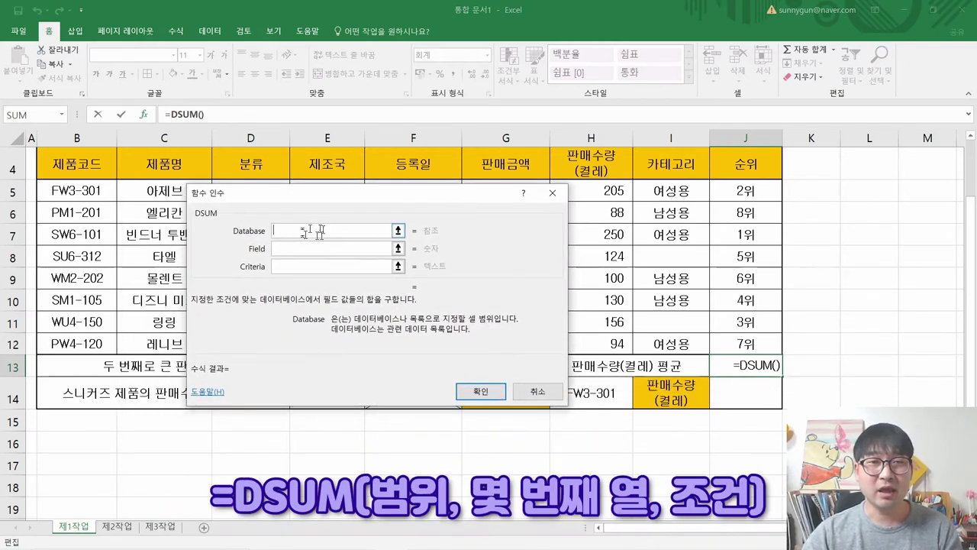
pyautogui.moveTo(353, 193)
pyautogui.mouseDown()
pyautogui.moveTo(414, 240)
pyautogui.moveTo(414, 300)
pyautogui.moveTo(360, 195)
pyautogui.mouseUp()
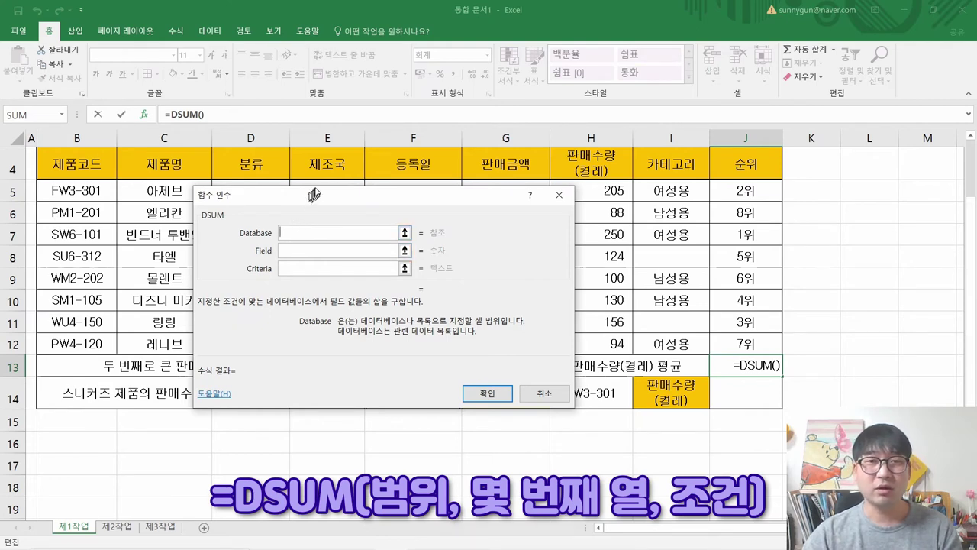
pyautogui.moveTo(315, 196); pyautogui.dragTo(310, 282)
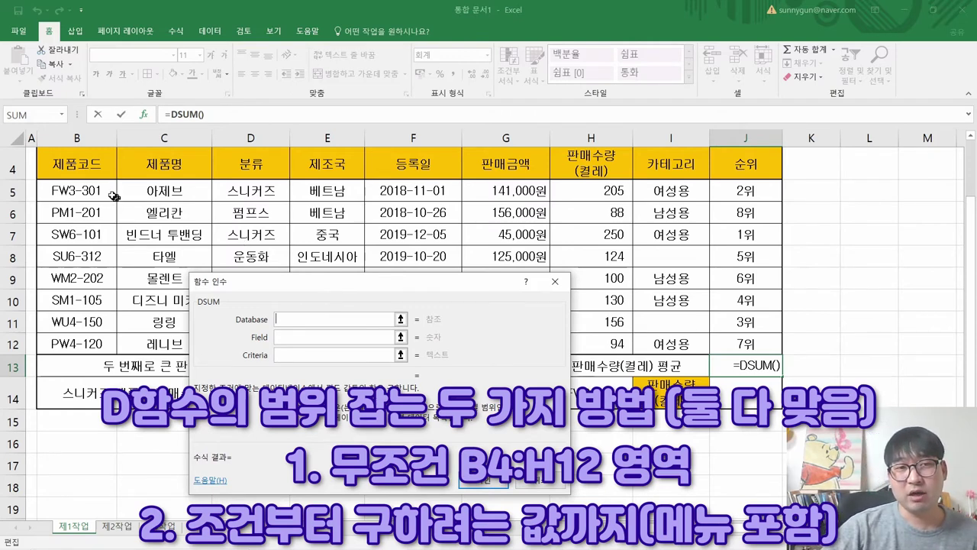
# Step: Fill in the DSUM arguments with Database B4:H12, Field 7 and Criteria E4:E5
pyautogui.moveTo(76, 163); pyautogui.dragTo(604, 341)
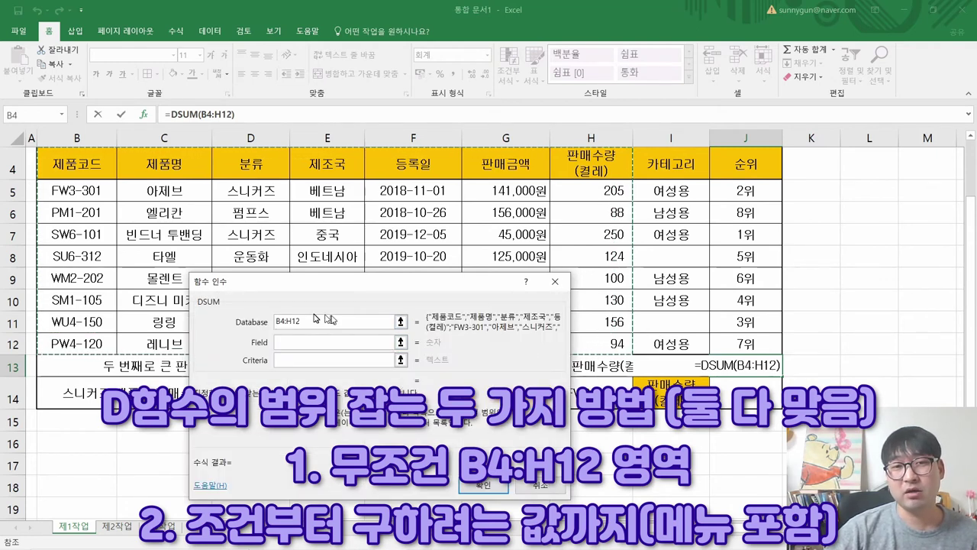
pyautogui.click(296, 341)
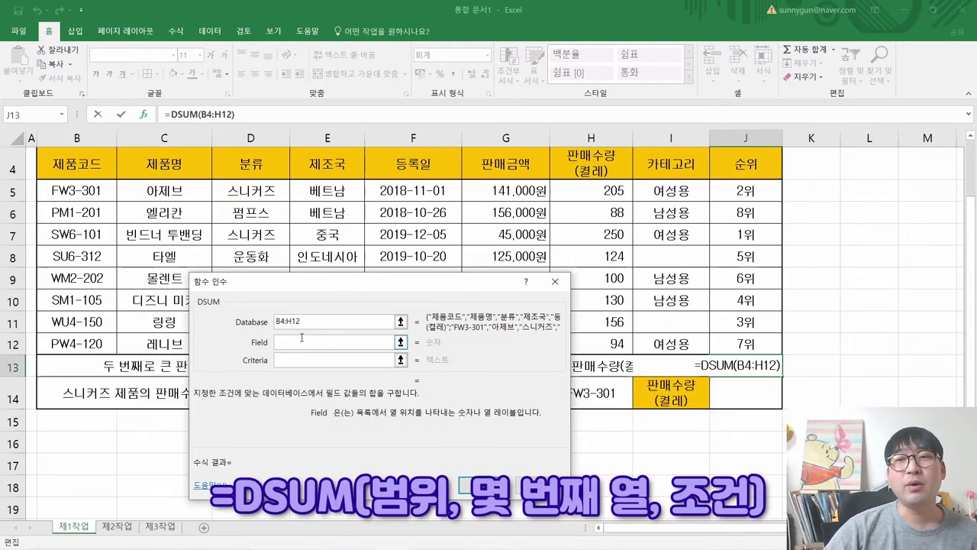
pyautogui.moveTo(397, 288); pyautogui.dragTo(279, 293)
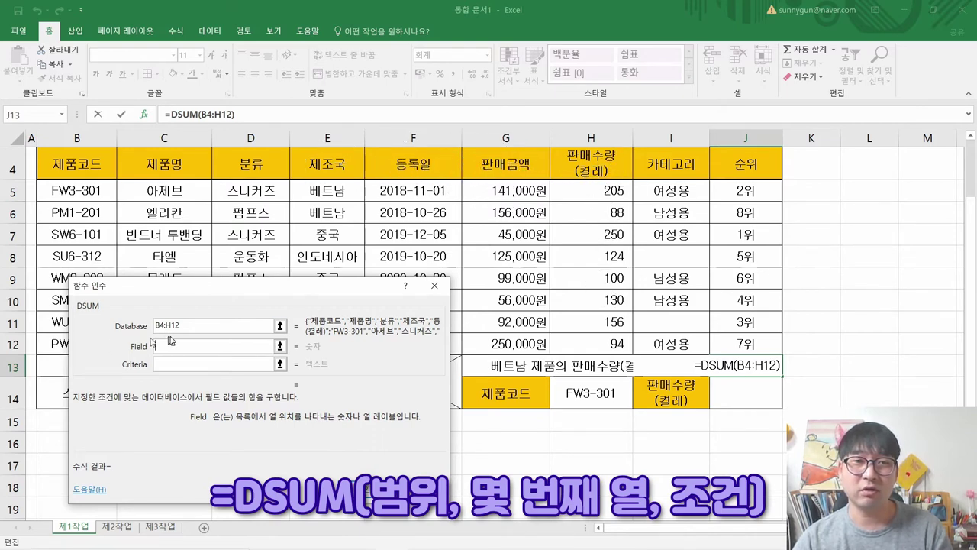
pyautogui.write('7')
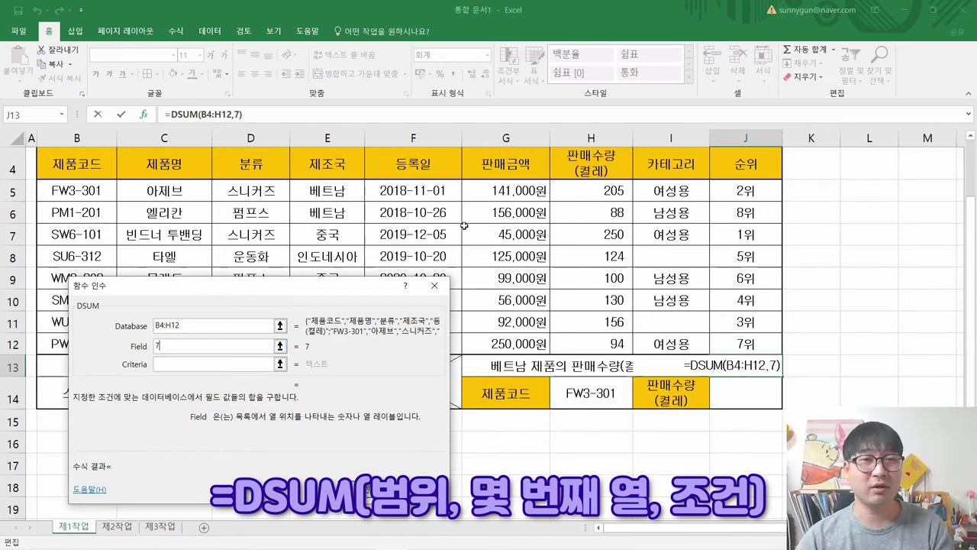
pyautogui.click(194, 365)
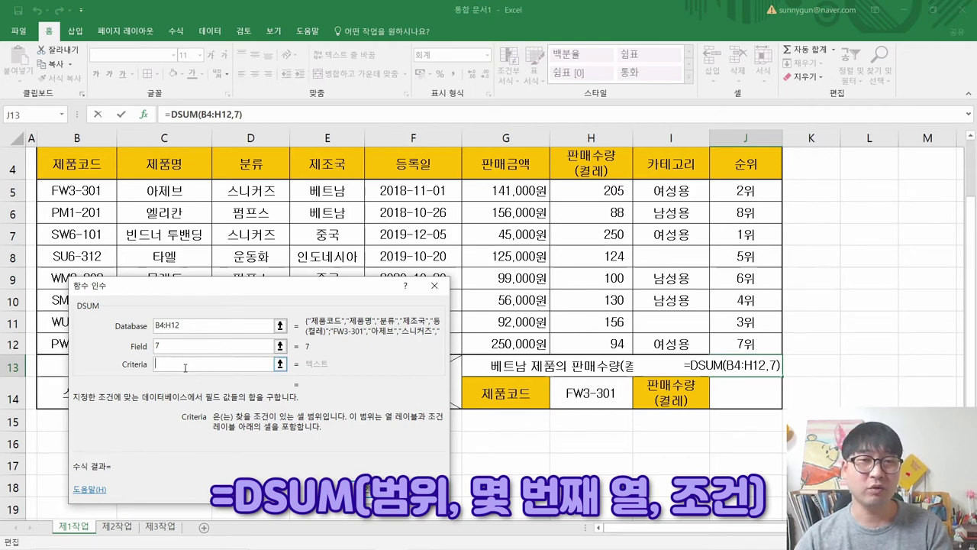
pyautogui.hotkey('alt', 'Tab')
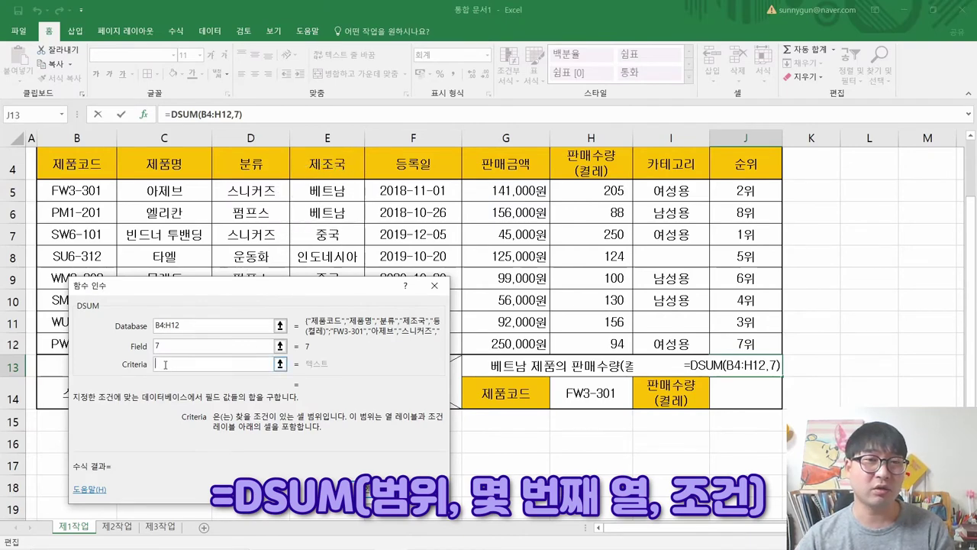
pyautogui.moveTo(319, 169); pyautogui.dragTo(324, 190)
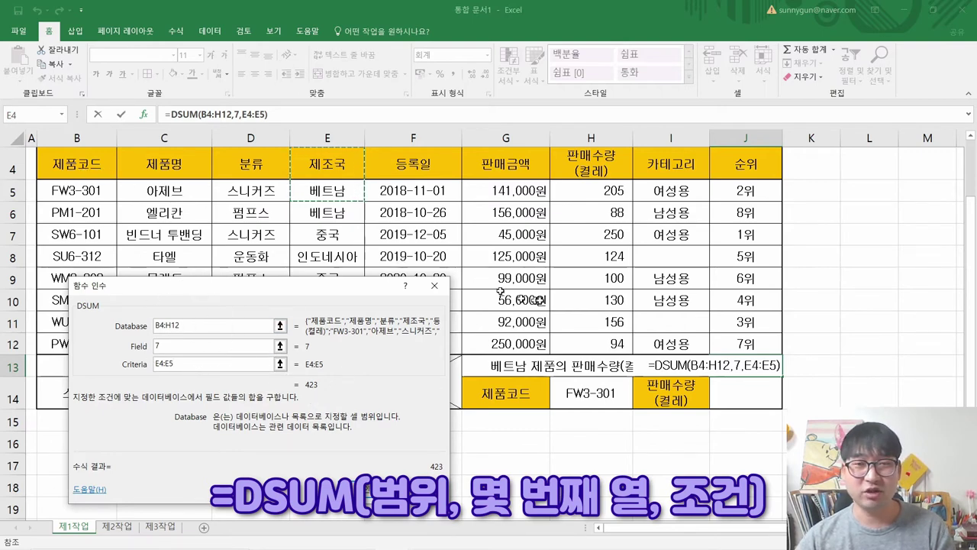
pyautogui.click(158, 346)
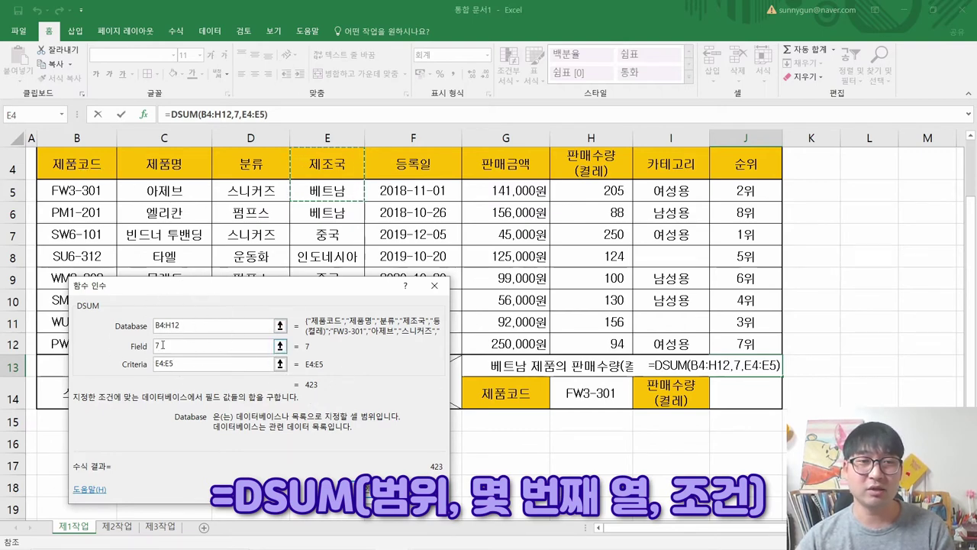
pyautogui.click(179, 370)
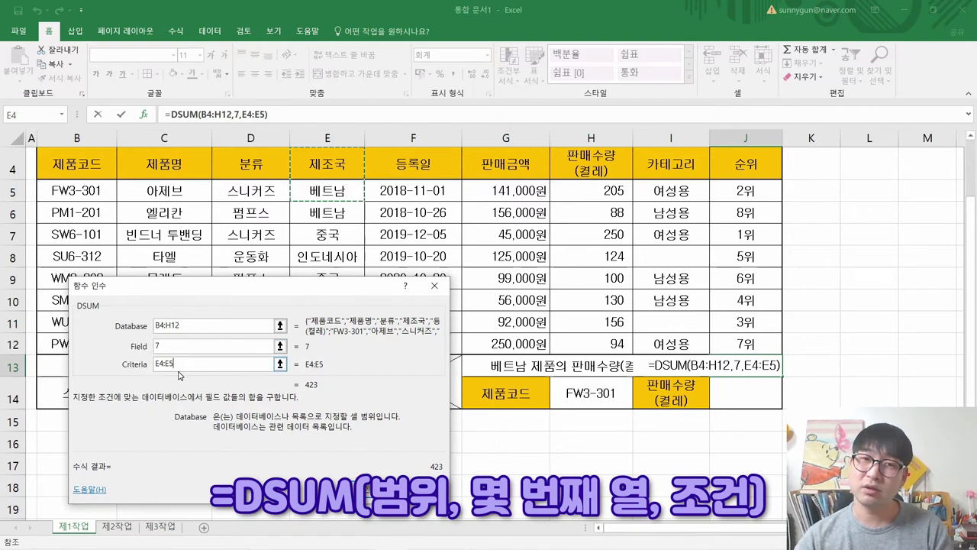
pyautogui.moveTo(279, 303); pyautogui.dragTo(366, 280)
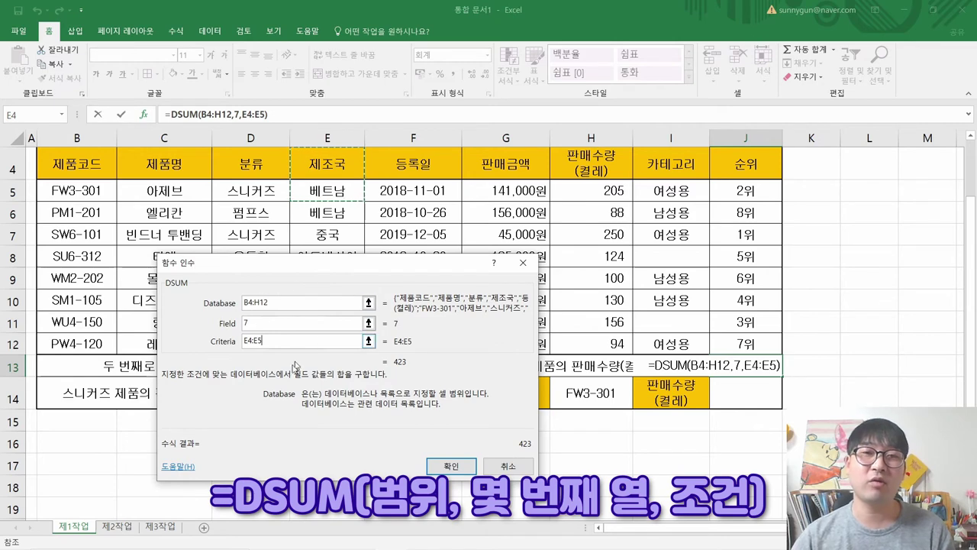
pyautogui.press('ctrl')
pyautogui.press('ctrl')
pyautogui.press('ctrl')
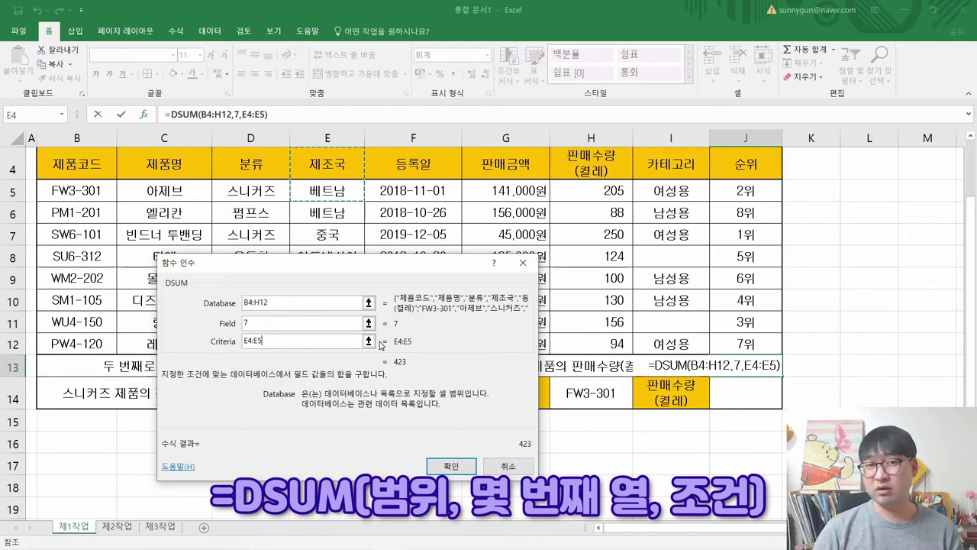
# Step: Change the DSUM Database range to C4:H12 and the Field number to 6
pyautogui.moveTo(287, 305); pyautogui.dragTo(229, 302)
pyautogui.press('BackSpace')
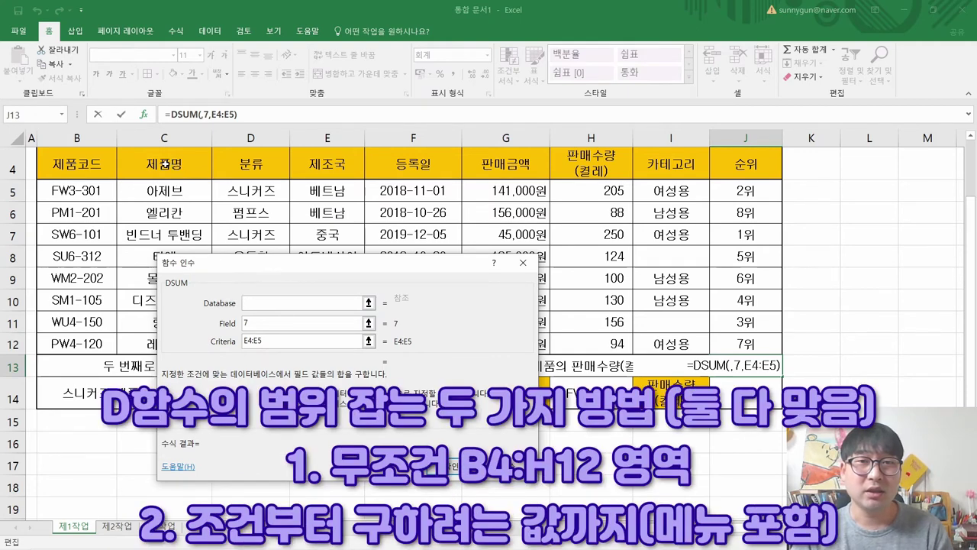
pyautogui.moveTo(165, 163); pyautogui.dragTo(595, 342)
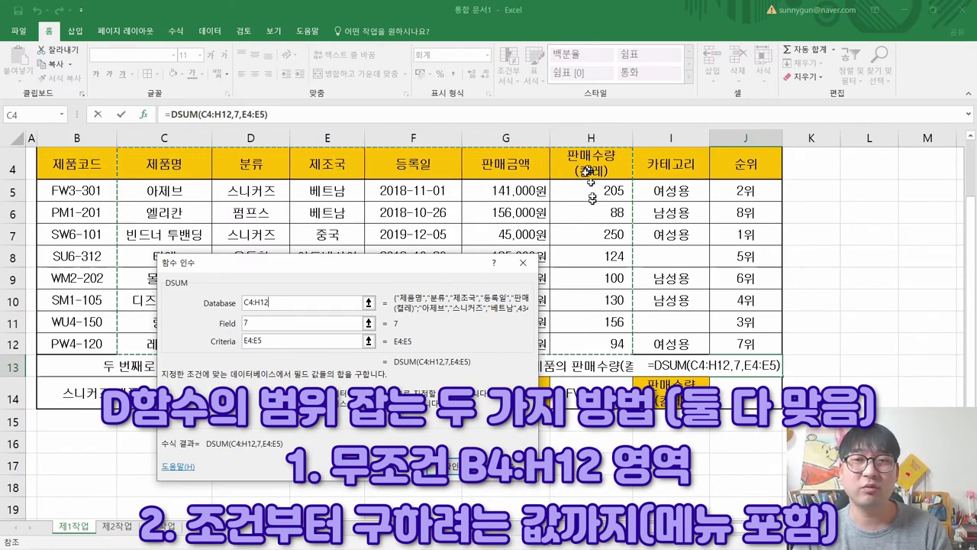
pyautogui.moveTo(254, 322); pyautogui.dragTo(197, 324)
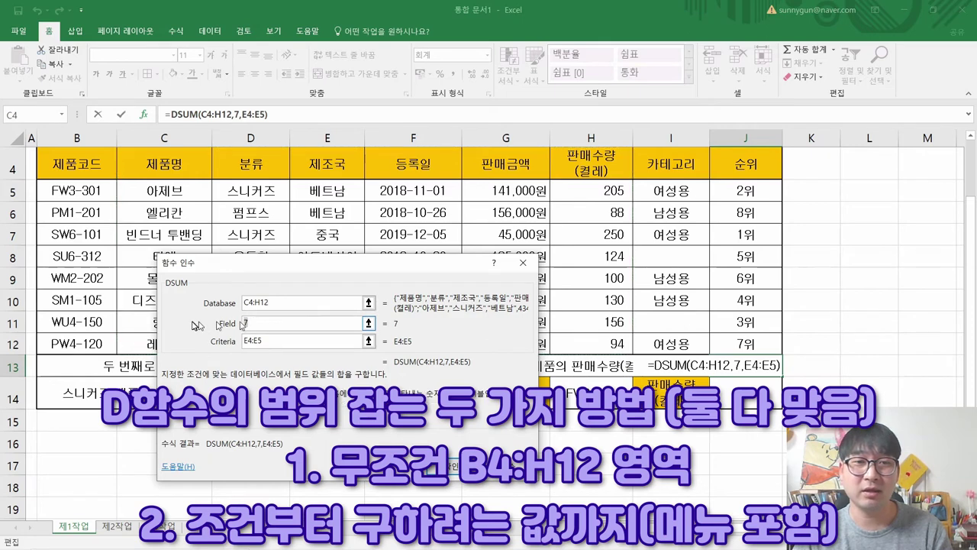
pyautogui.write('6')
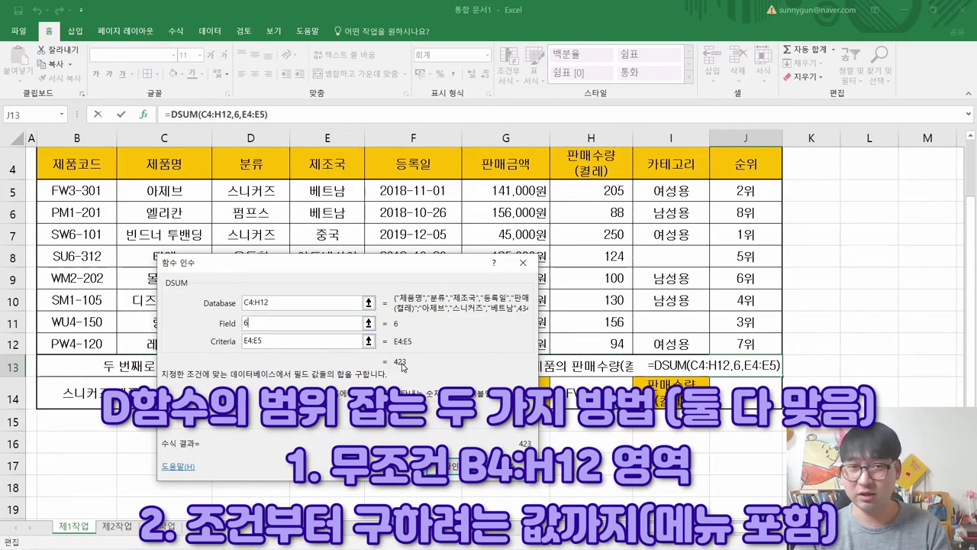
# Step: Replace the DSUM Database range with E4:H12, spanning the 제조국 through 판매수량(켤레) columns including headers
pyautogui.click(270, 297)
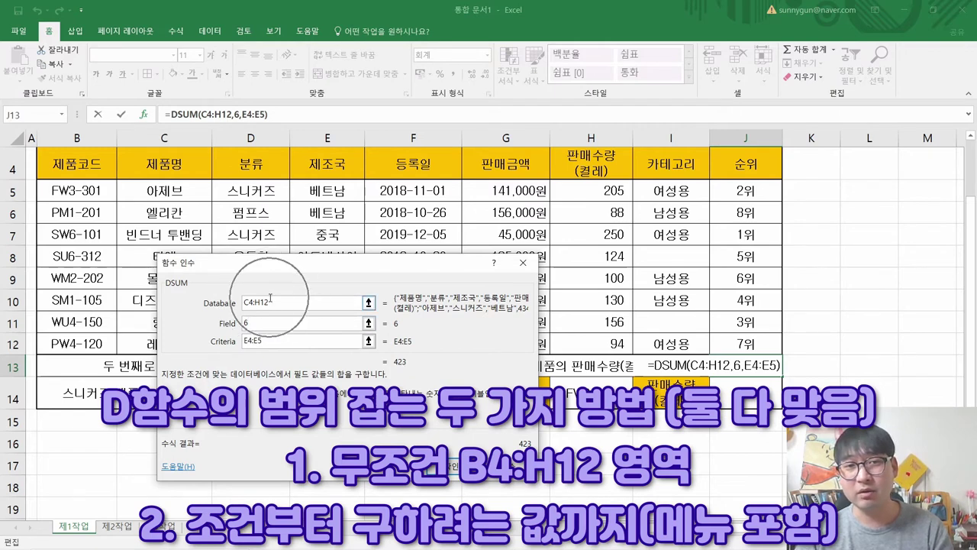
pyautogui.click(266, 321)
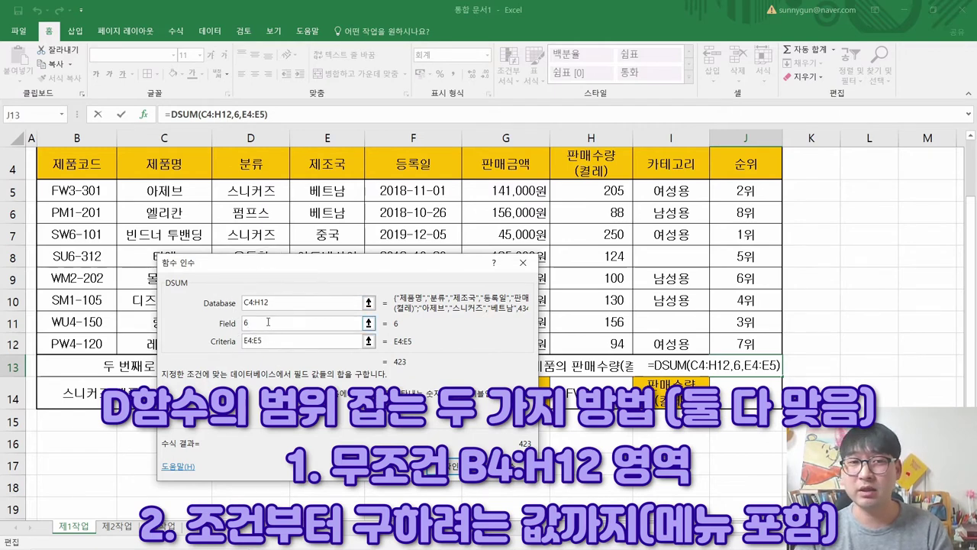
pyautogui.moveTo(290, 303); pyautogui.dragTo(198, 305)
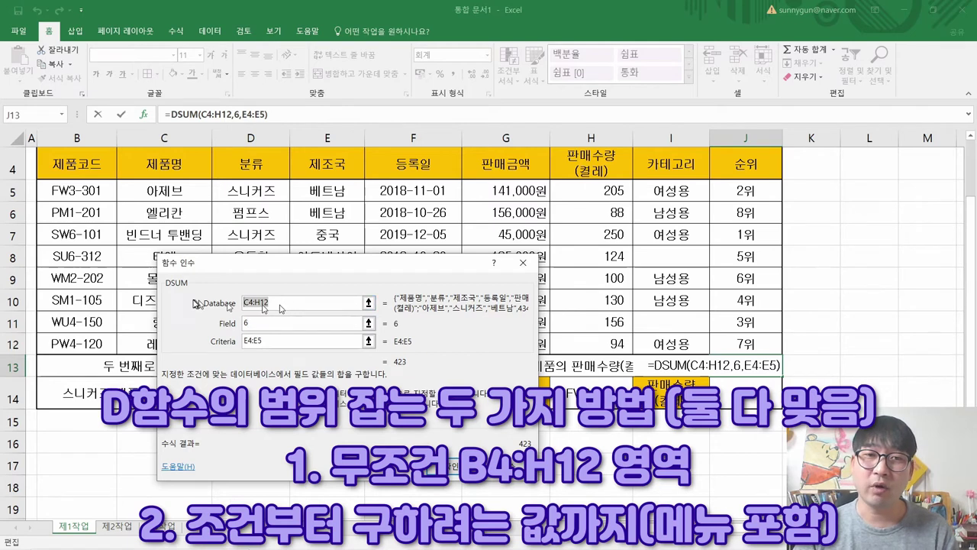
pyautogui.press('BackSpace')
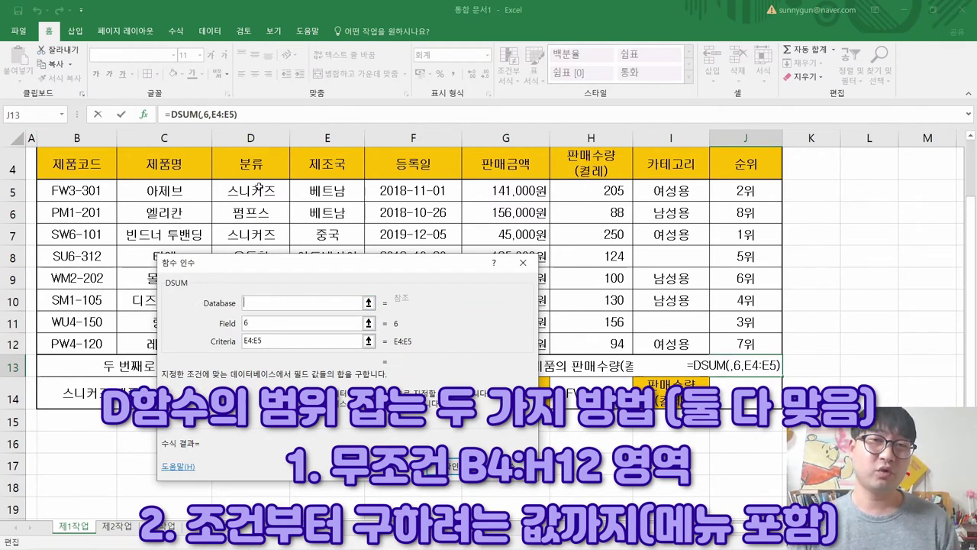
pyautogui.click(337, 193)
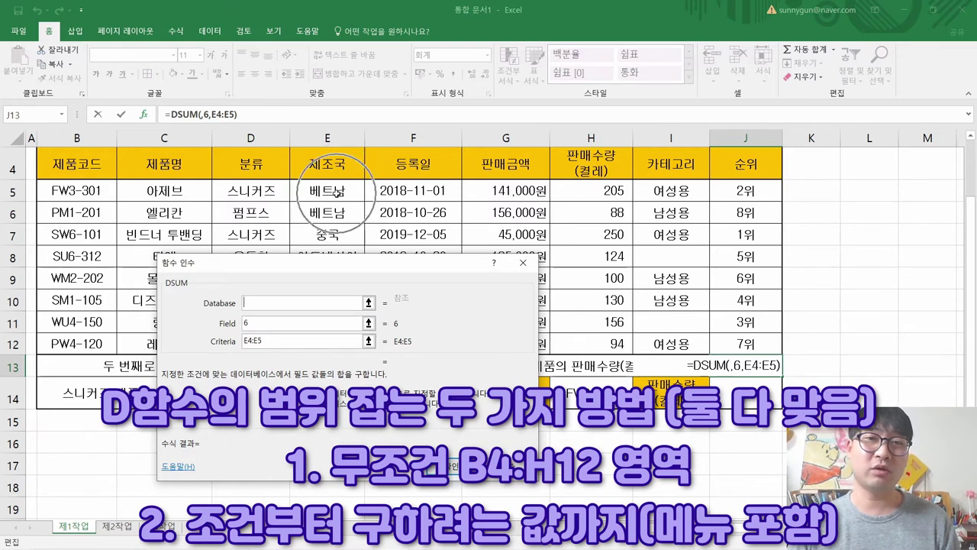
pyautogui.click(327, 164)
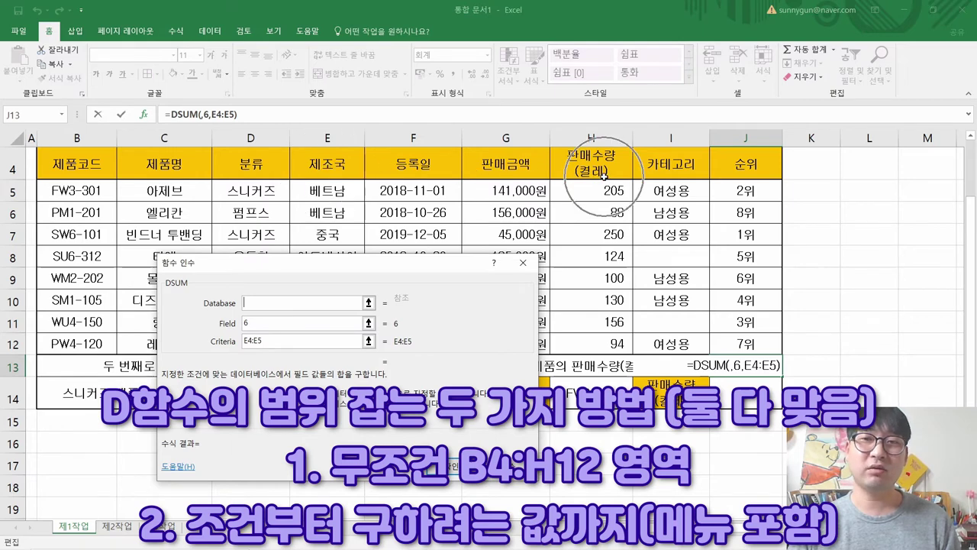
pyautogui.moveTo(326, 164); pyautogui.dragTo(580, 345)
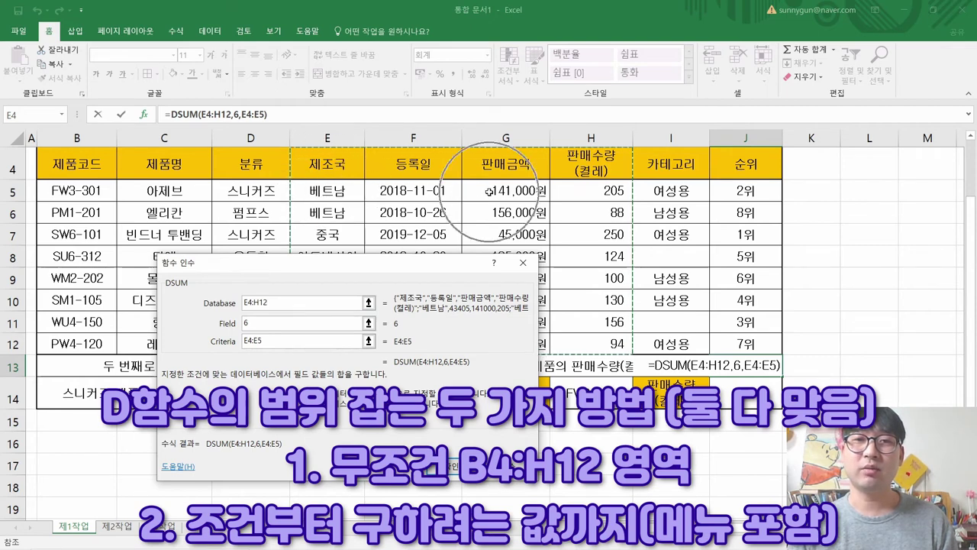
# Step: Set the DSUM Field number to 4 for the 판매수량(켤레) column of the E4:H12 range
pyautogui.click(272, 324)
pyautogui.press('BackSpace')
pyautogui.write('4')
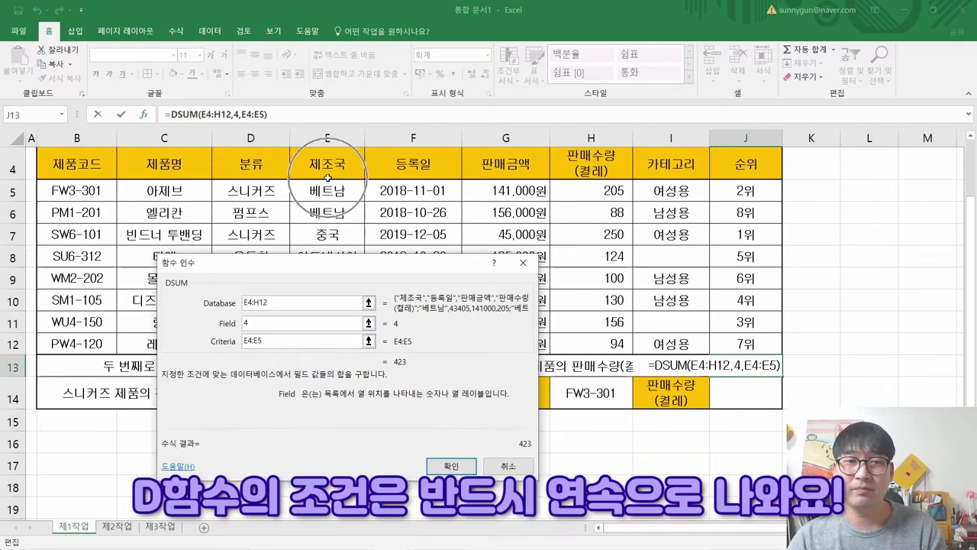
# Step: Re-enter E4:E5 as the DSUM Criteria and accept the formula in J13
pyautogui.click(269, 342)
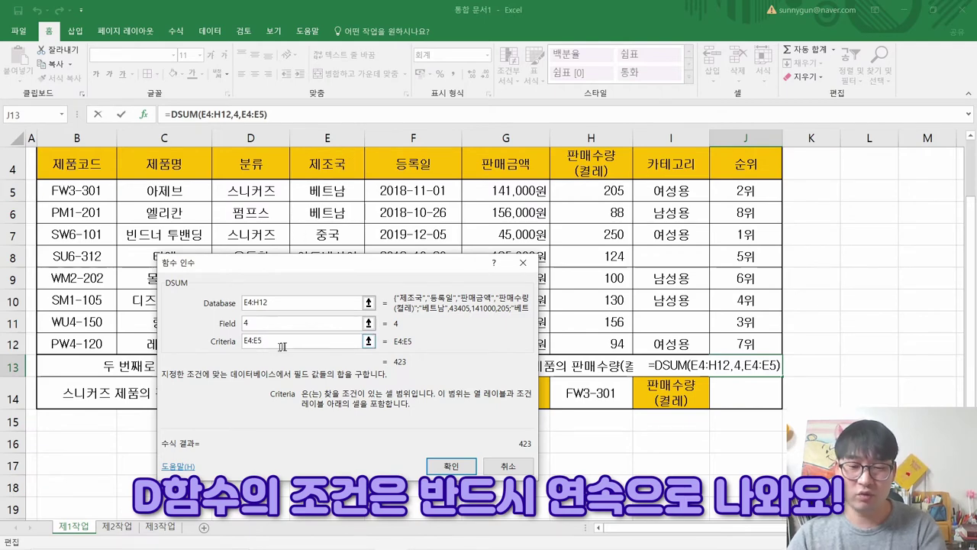
pyautogui.press('BackSpace')
pyautogui.press('BackSpace')
pyautogui.press('BackSpace')
pyautogui.press('BackSpace')
pyautogui.press('BackSpace')
pyautogui.moveTo(332, 167); pyautogui.dragTo(332, 192)
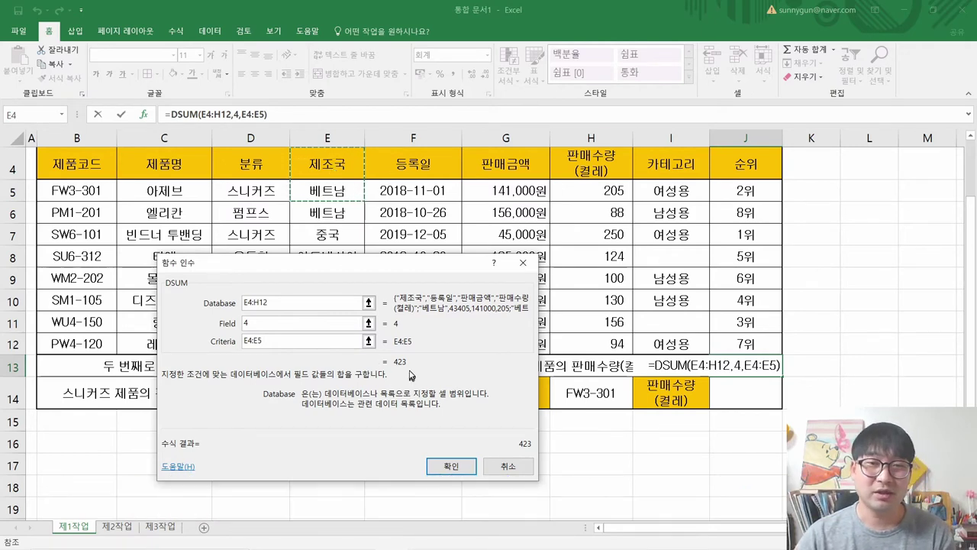
pyautogui.click(447, 467)
pyautogui.click(755, 371)
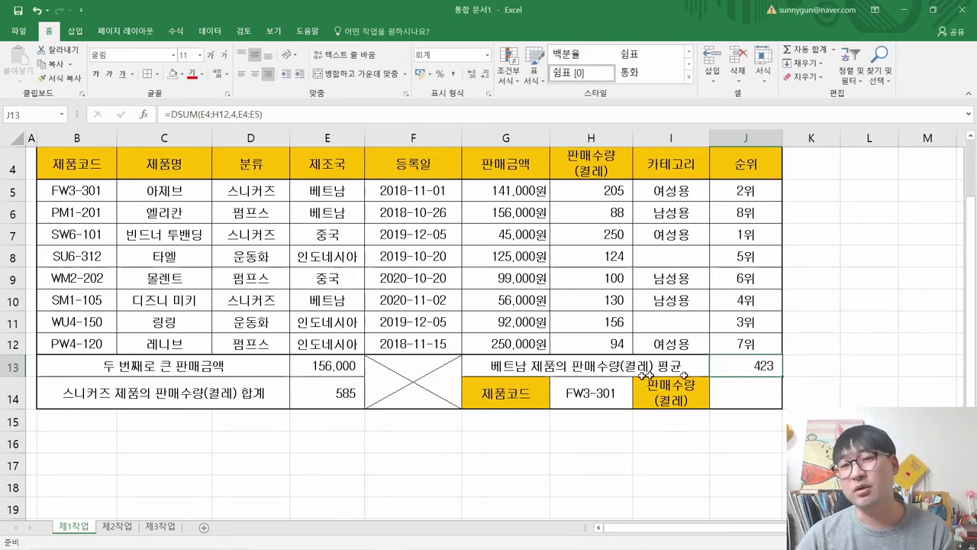
# Step: Check the functions required by task (5) in the exam PDF, and back in Excel review the 베트남 entries and their 판매수량(켤레) values
pyautogui.hotkey('alt', 'Tab')
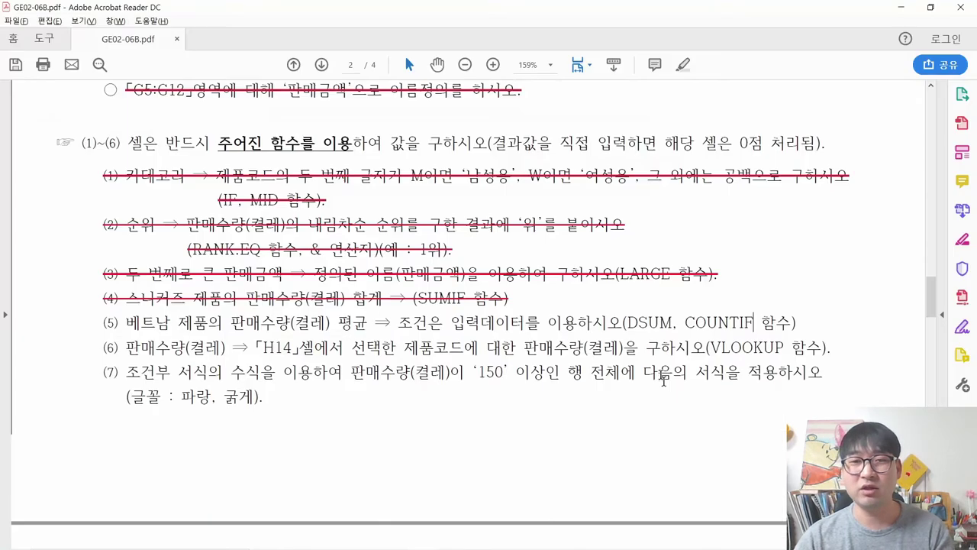
pyautogui.moveTo(672, 322); pyautogui.dragTo(623, 322)
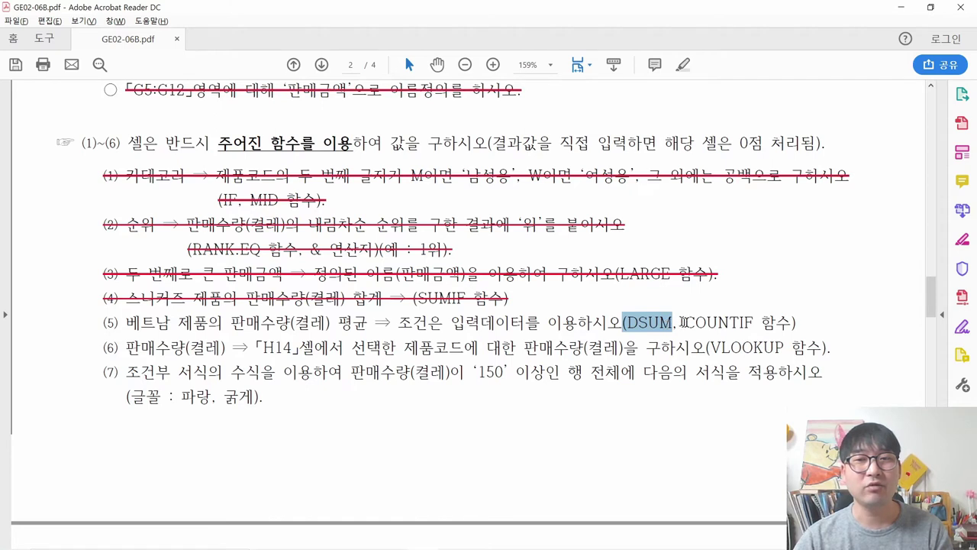
pyautogui.moveTo(683, 322); pyautogui.dragTo(754, 322)
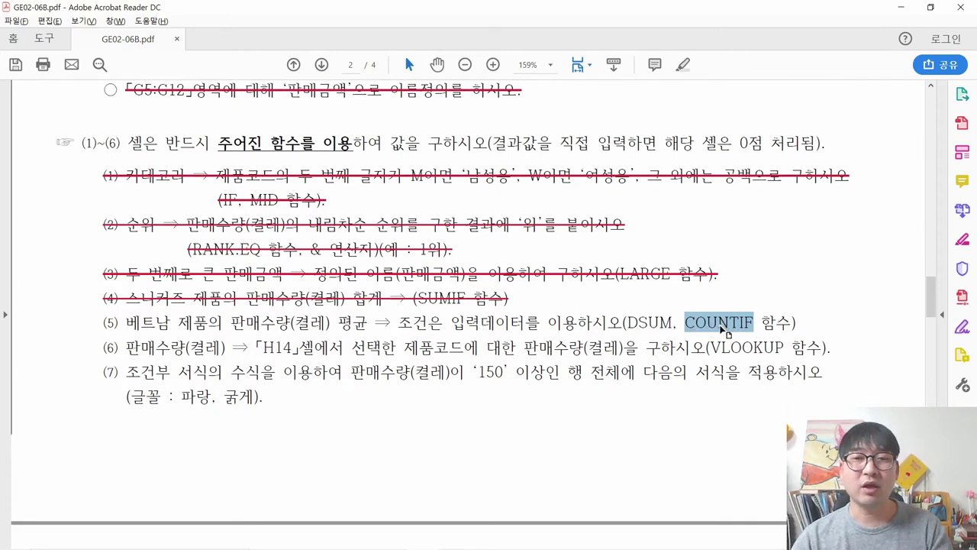
pyautogui.hotkey('alt', 'Tab')
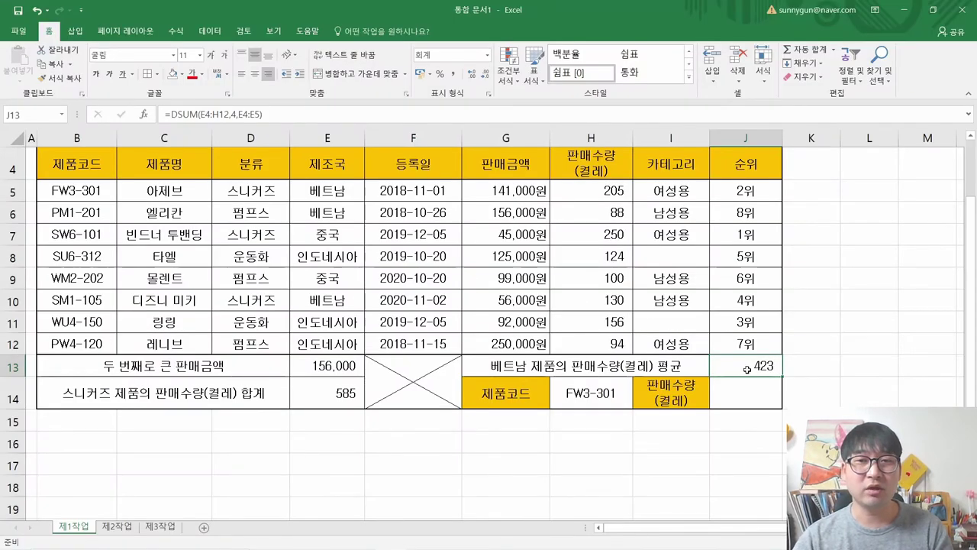
pyautogui.click(329, 197)
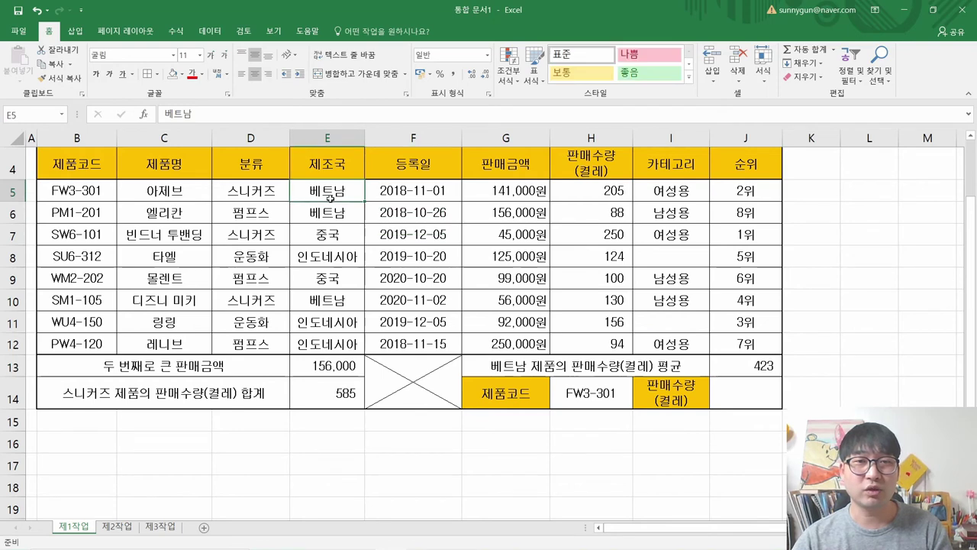
pyautogui.click(329, 301)
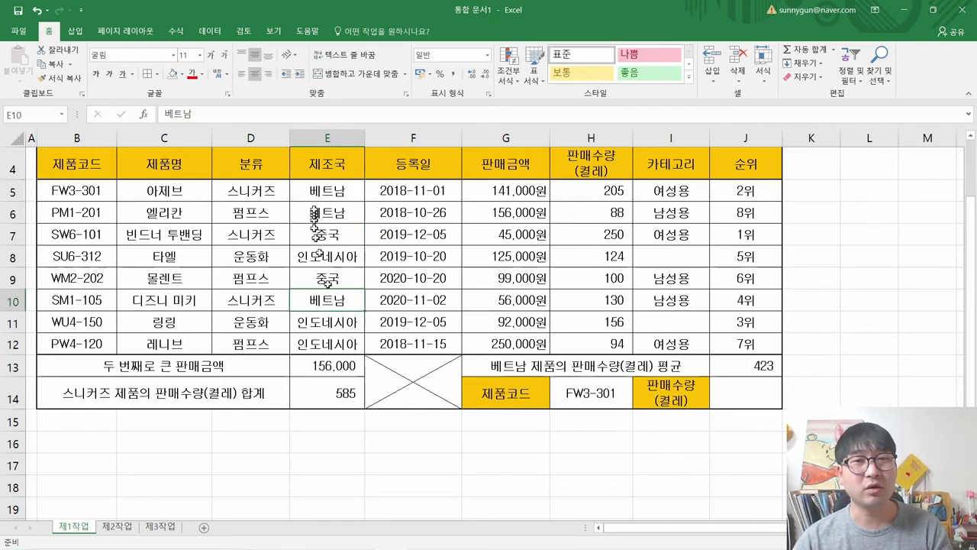
pyautogui.click(626, 194)
pyautogui.click(622, 214)
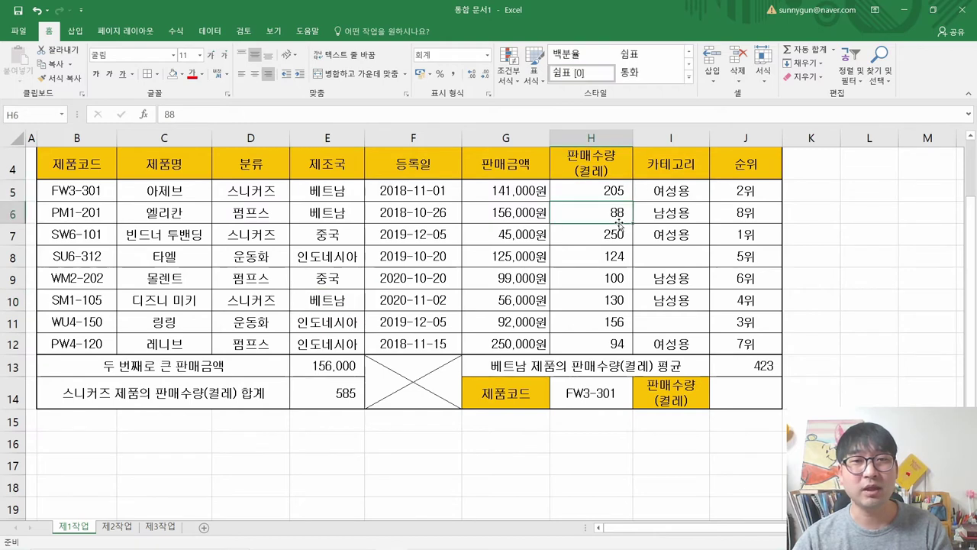
pyautogui.click(619, 302)
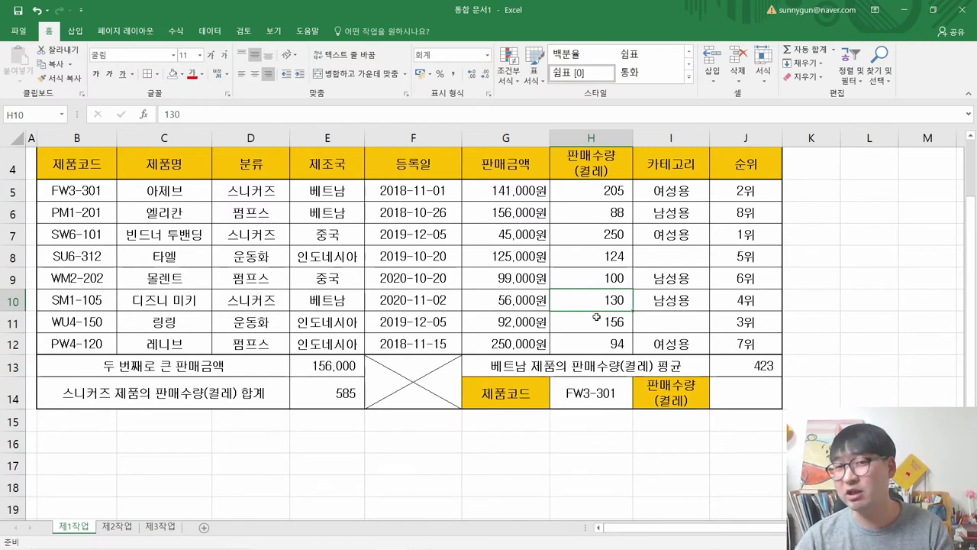
pyautogui.click(351, 211)
pyautogui.click(343, 299)
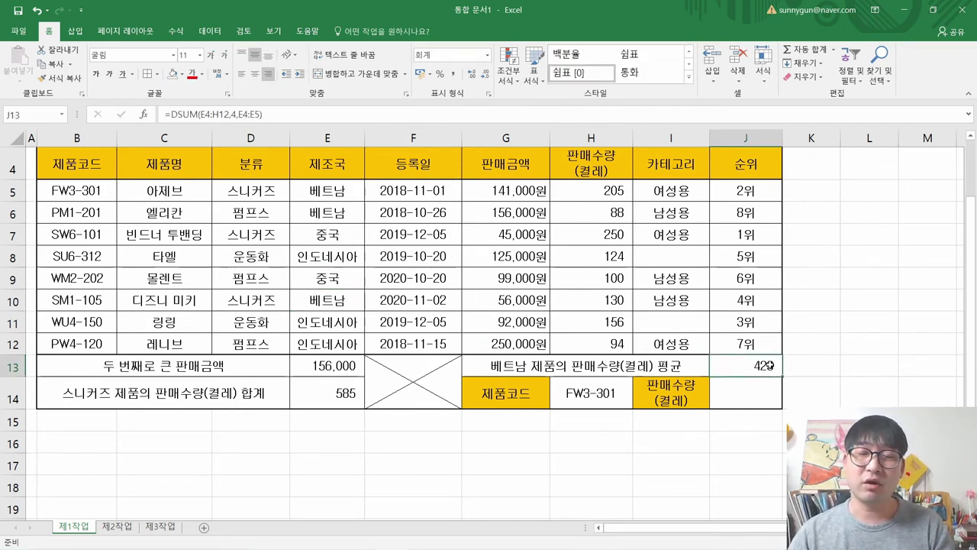
# Step: Append a division by COUNTIF to the DSUM formula in J13 and open the COUNTIF arguments, keeping the 제조국 column uncovered
pyautogui.click(271, 113)
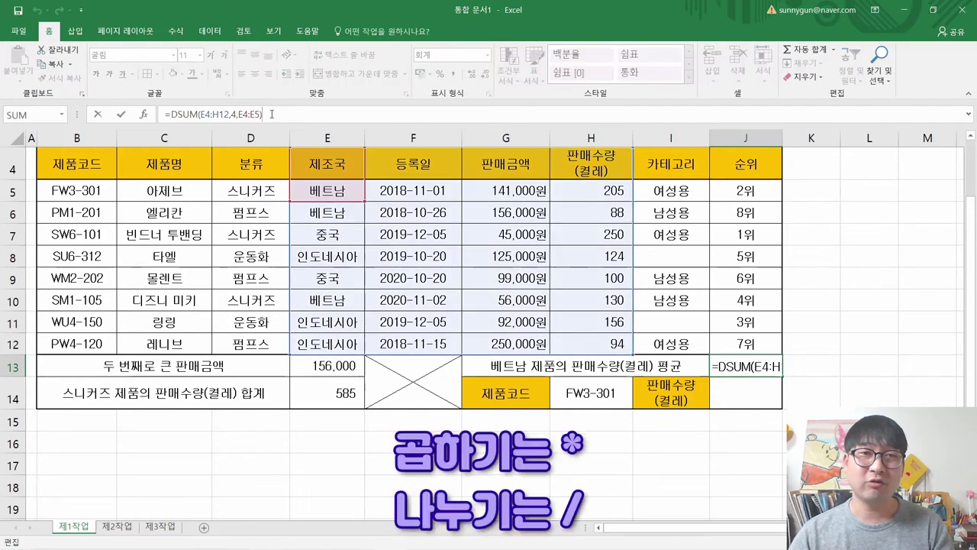
pyautogui.write('/')
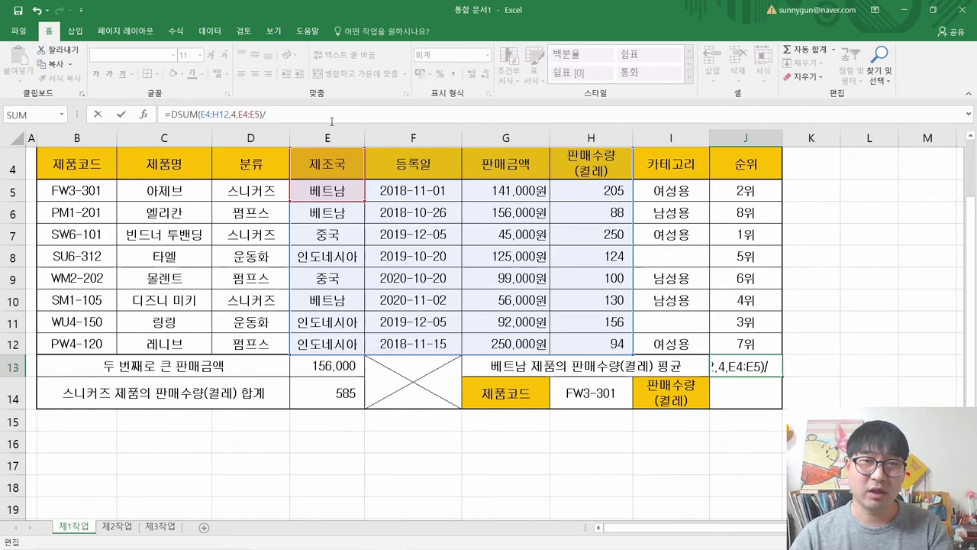
pyautogui.hotkey('alt', 'Tab')
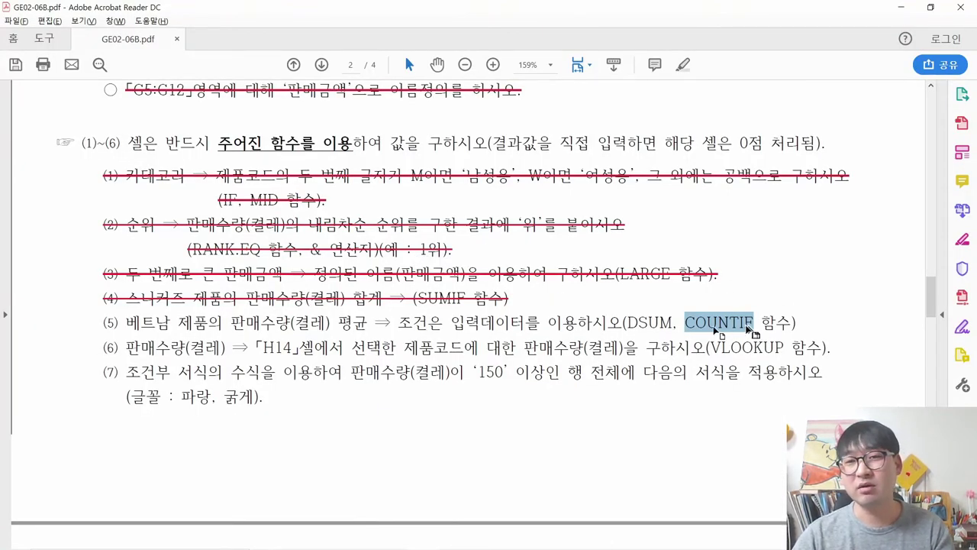
pyautogui.hotkey('alt', 'Tab')
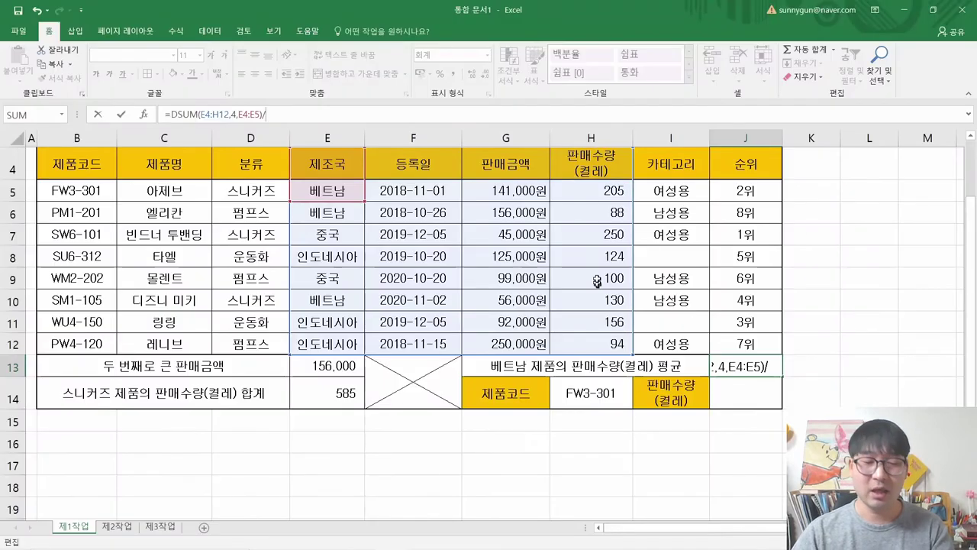
pyautogui.write('COU')
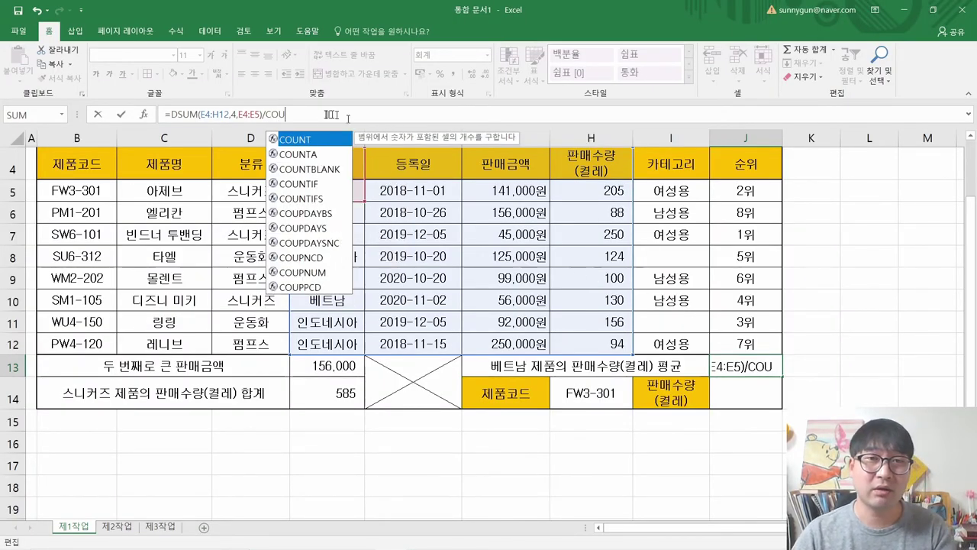
pyautogui.click(315, 184)
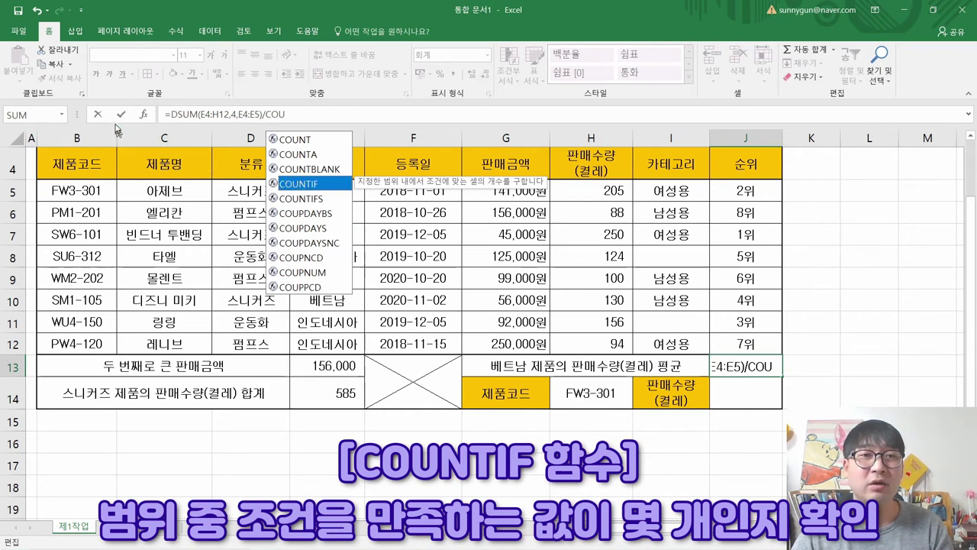
pyautogui.doubleClick(312, 184)
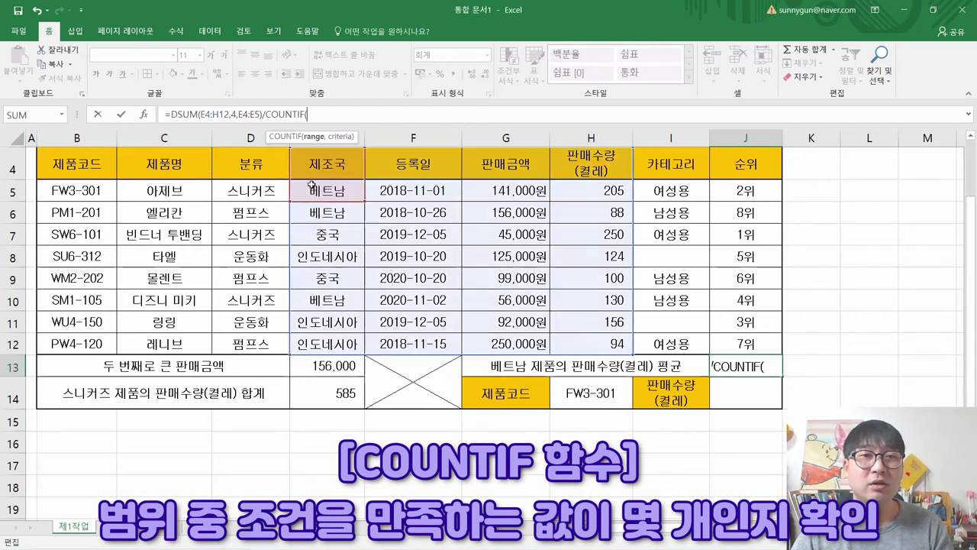
pyautogui.click(143, 114)
pyautogui.moveTo(297, 286)
pyautogui.mouseDown()
pyautogui.moveTo(247, 229)
pyautogui.moveTo(538, 191)
pyautogui.mouseUp()
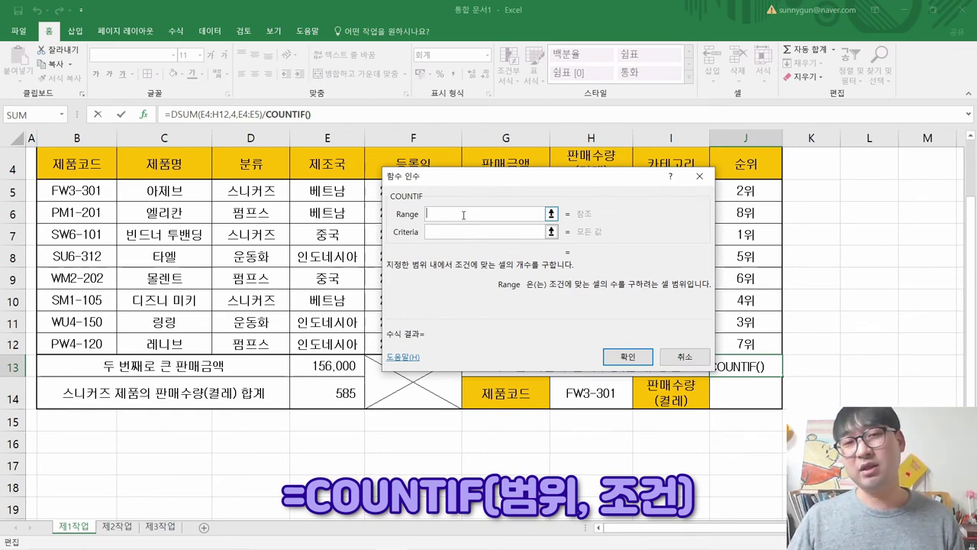
# Step: Fill in the COUNTIF arguments with Range E5:E12 and Criteria "베트남"
pyautogui.moveTo(313, 191); pyautogui.dragTo(325, 337)
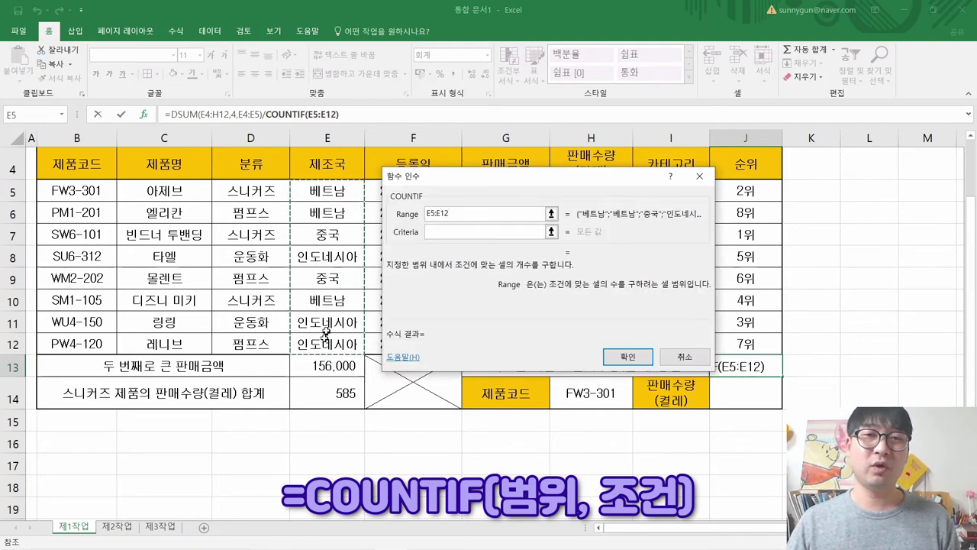
pyautogui.click(465, 235)
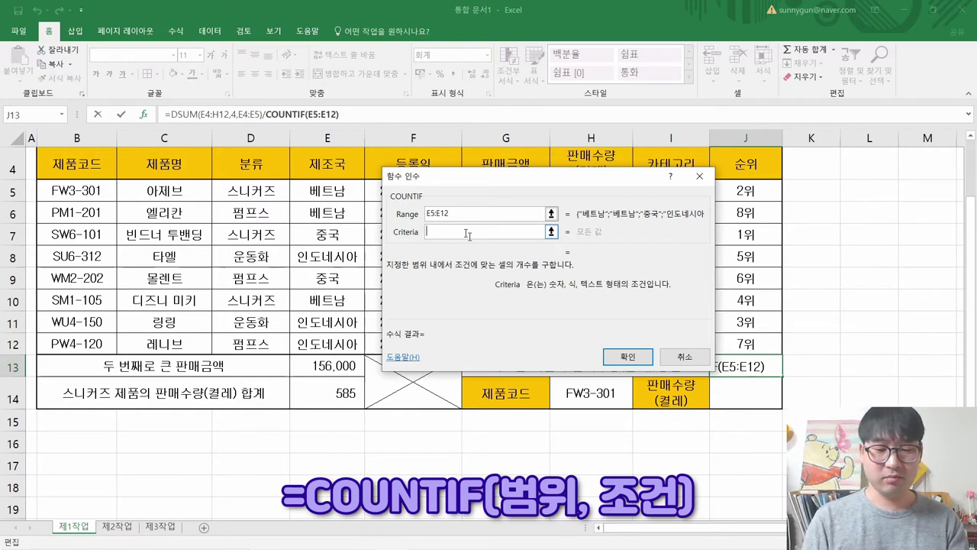
pyautogui.write('베트남')
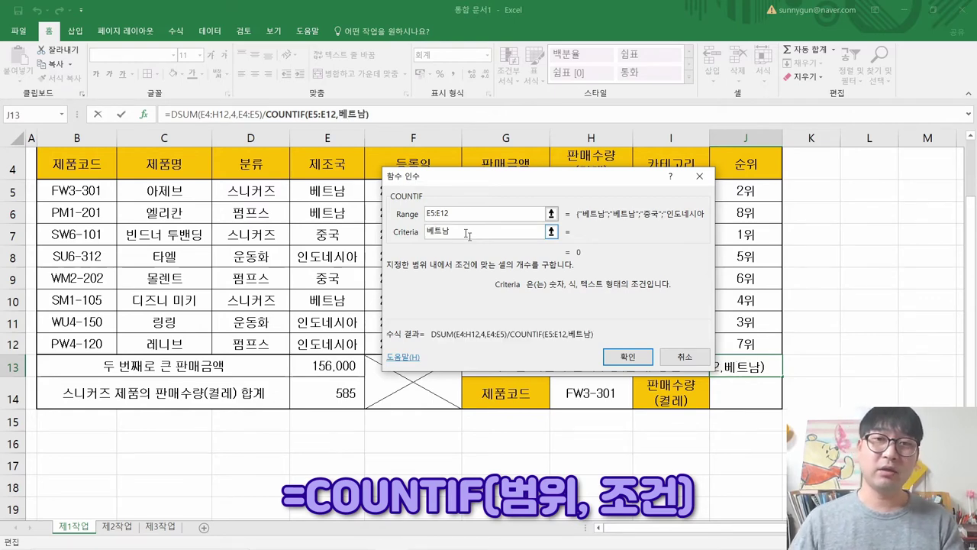
pyautogui.click(486, 215)
pyautogui.click(488, 232)
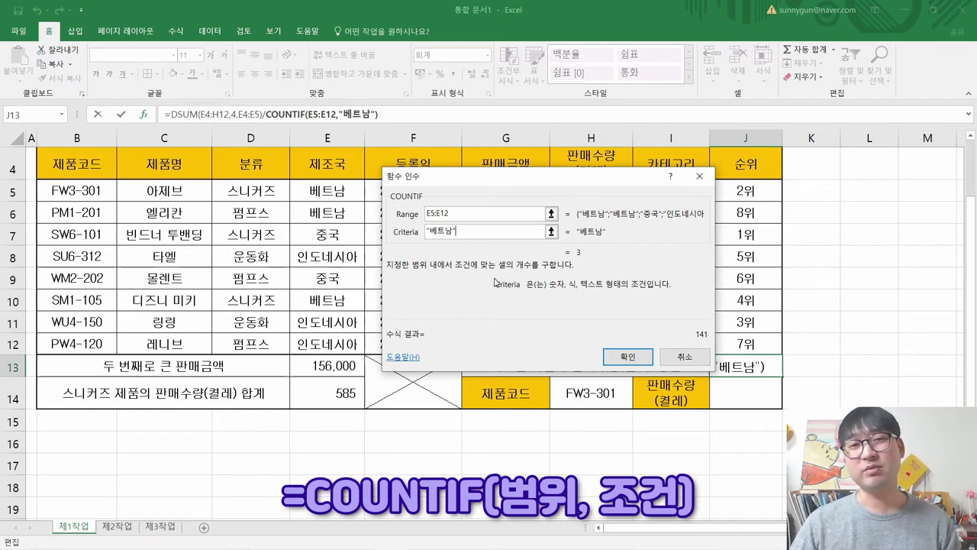
# Step: Replace the COUNTIF Criteria text with a reference to cell E5 and accept the combined formula in J13
pyautogui.moveTo(462, 234); pyautogui.dragTo(426, 232)
pyautogui.press('BackSpace')
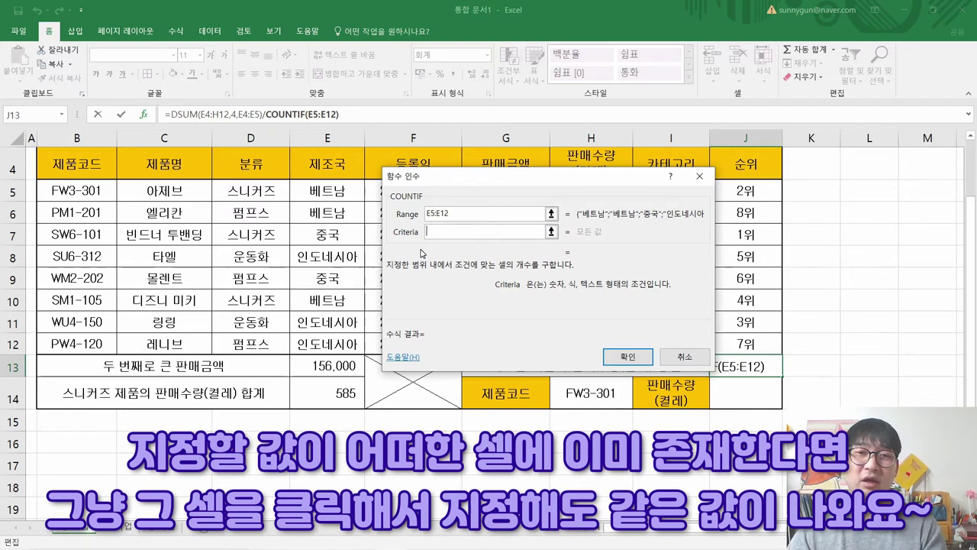
pyautogui.click(334, 196)
pyautogui.click(332, 214)
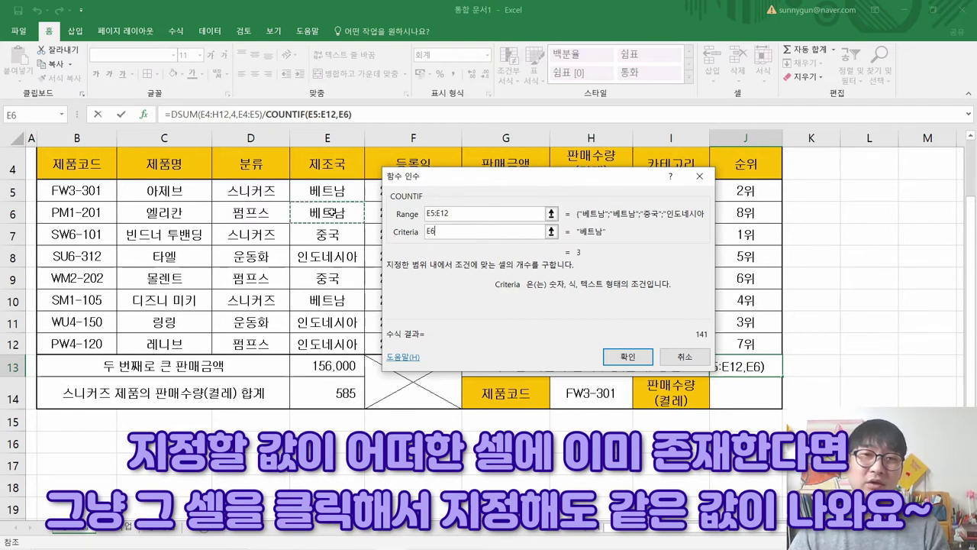
pyautogui.click(330, 302)
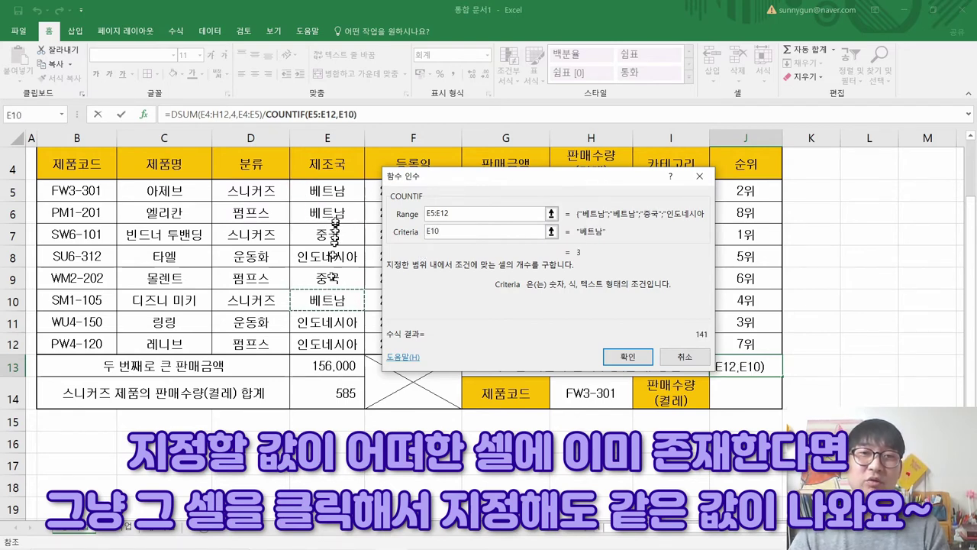
pyautogui.click(337, 191)
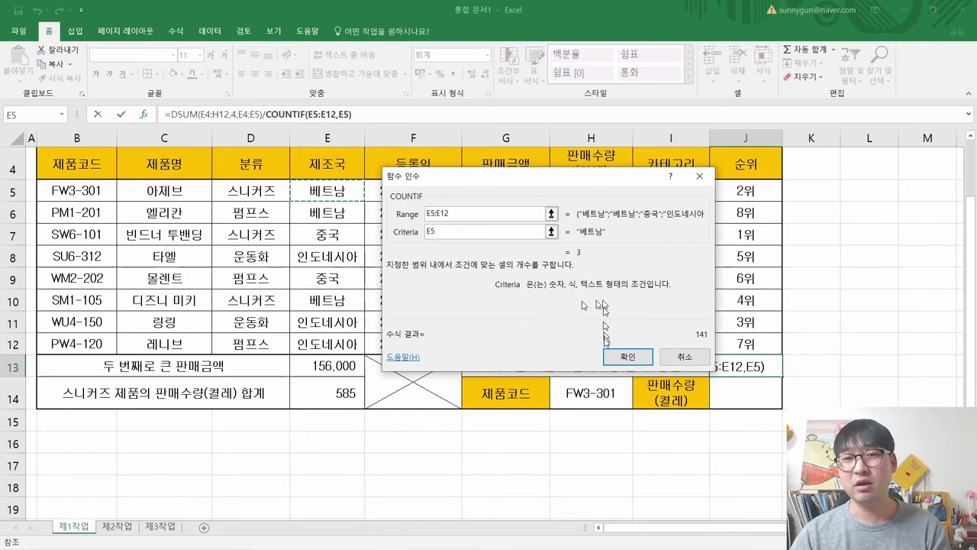
pyautogui.click(622, 355)
pyautogui.click(764, 374)
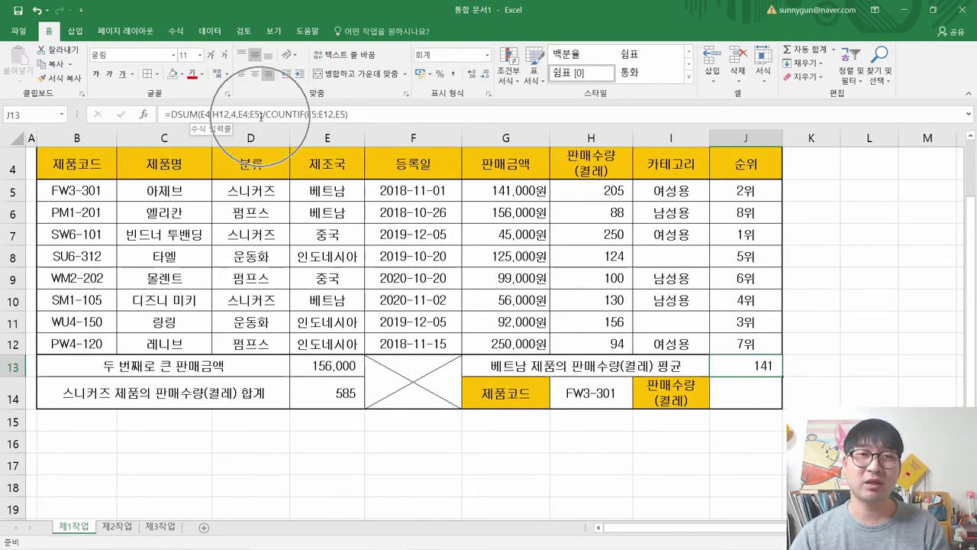
# Step: Switch to the exam PDF in Acrobat Reader and apply a strikethrough to the whole line of task (5)
pyautogui.hotkey('alt', 'Tab')
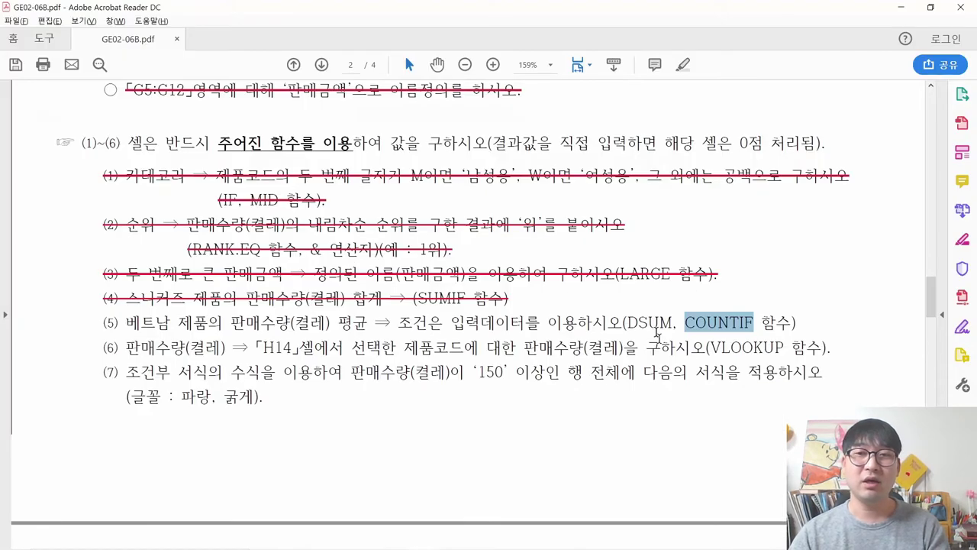
pyautogui.moveTo(296, 322); pyautogui.dragTo(566, 324)
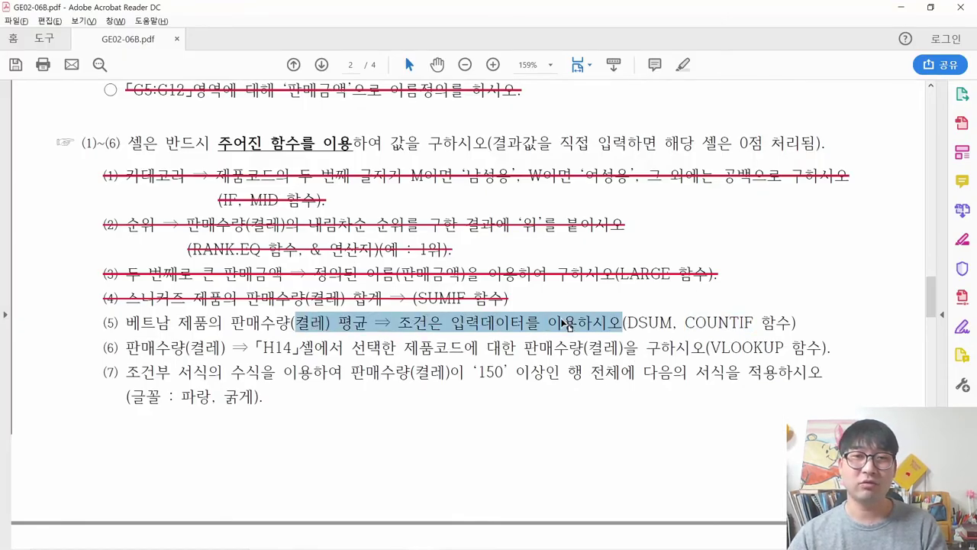
pyautogui.moveTo(793, 316); pyautogui.dragTo(114, 329)
pyautogui.rightClick(134, 330)
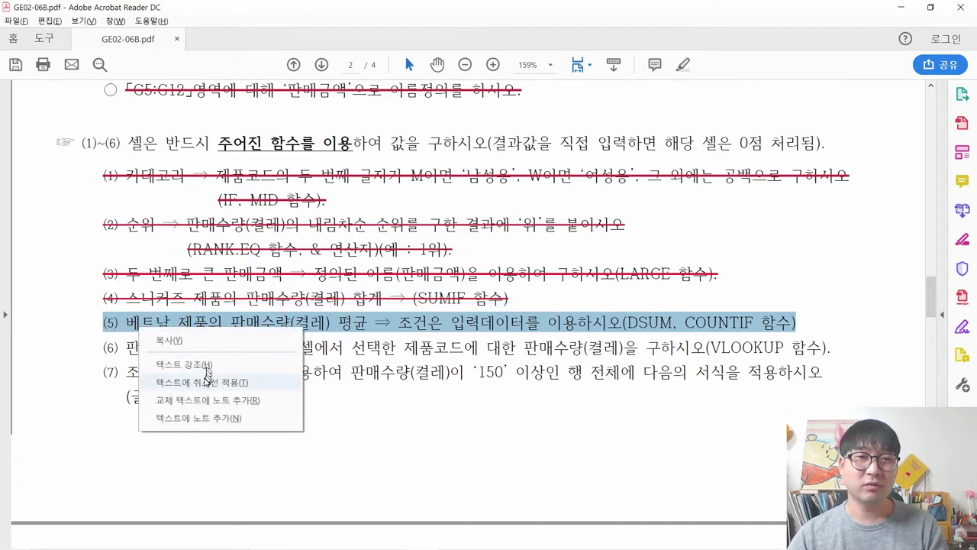
pyautogui.click(177, 370)
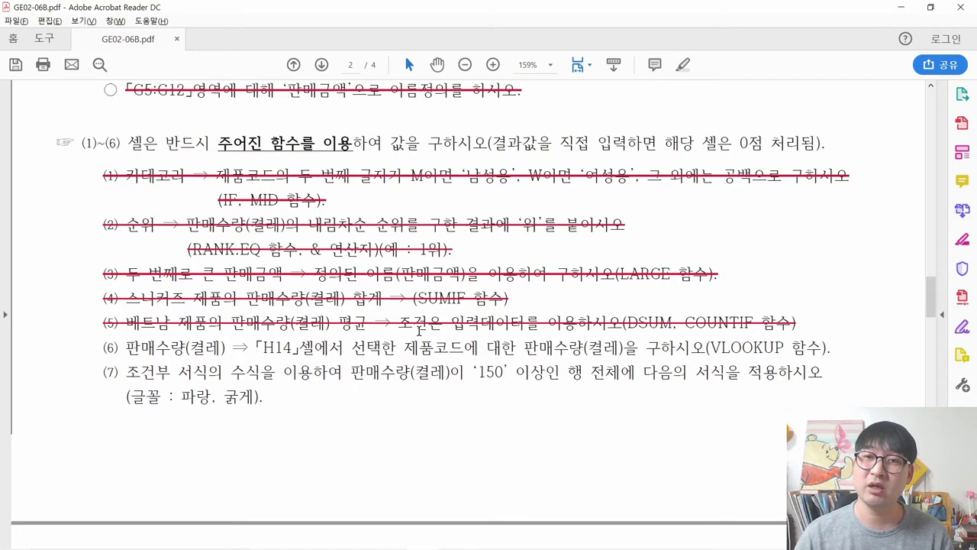
# Step: Read task (6) in the exam PDF and match it to cell J14 and the required VLOOKUP function
pyautogui.moveTo(107, 349); pyautogui.dragTo(228, 352)
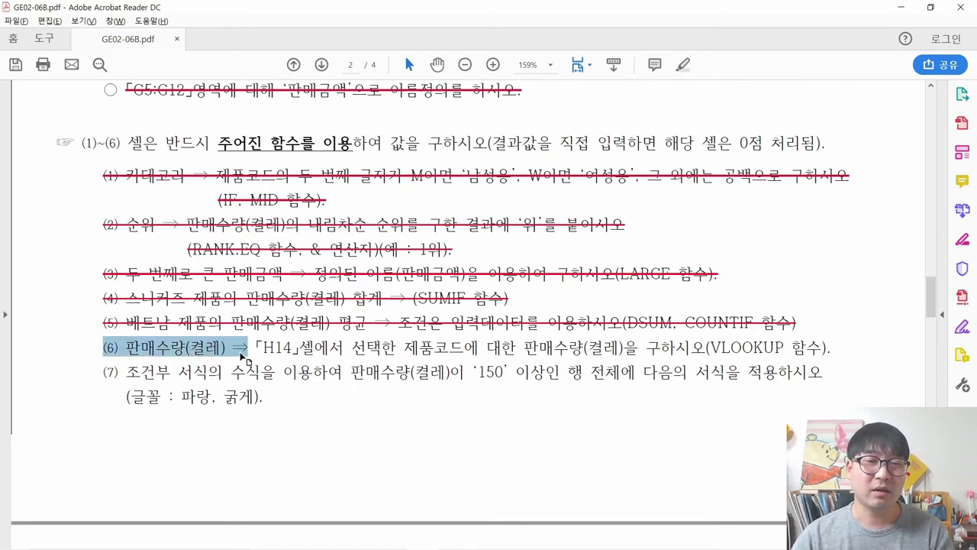
pyautogui.hotkey('alt', 'Tab')
pyautogui.click(737, 405)
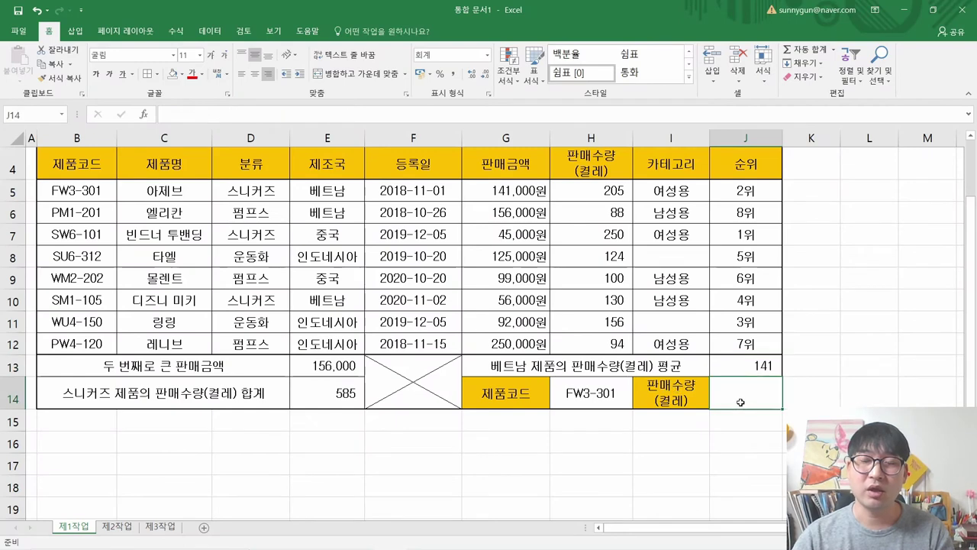
pyautogui.hotkey('alt', 'Tab')
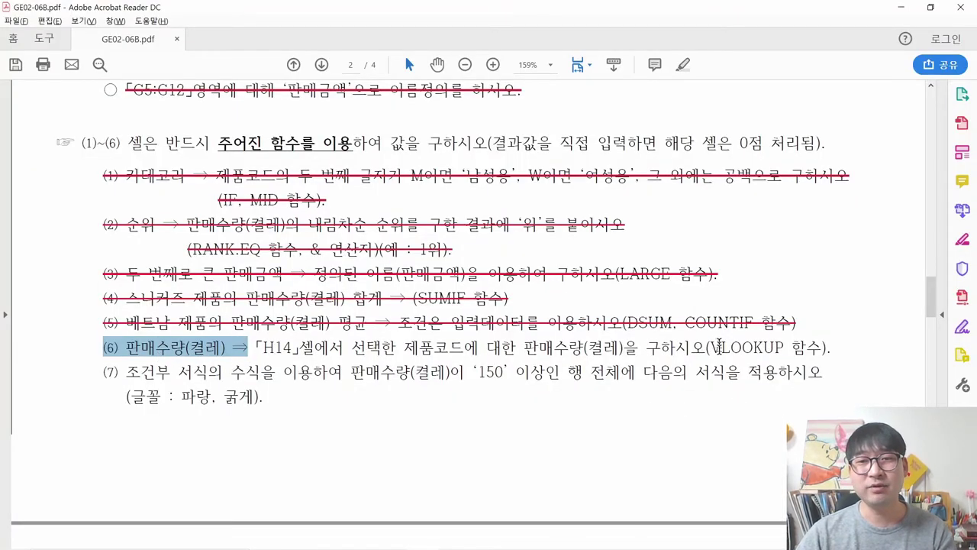
pyautogui.moveTo(712, 349); pyautogui.dragTo(782, 351)
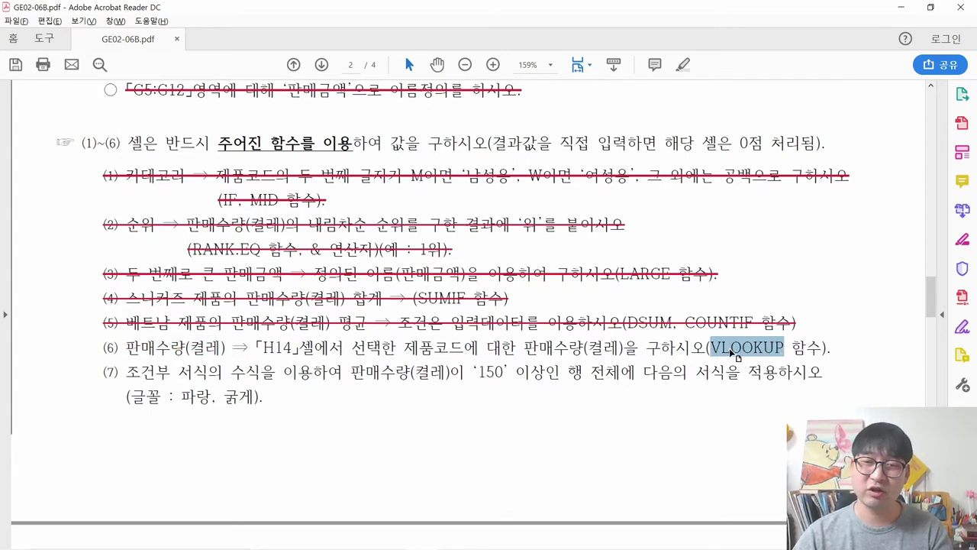
pyautogui.hotkey('alt', 'Tab')
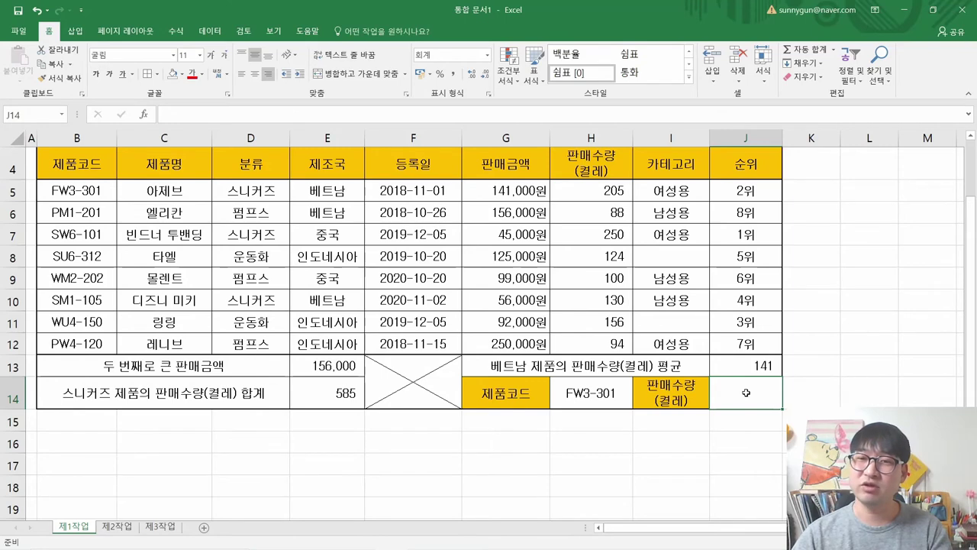
# Step: Examine the product code choices in the H14 drop-down list and compare them with task (6) in the exam PDF
pyautogui.click(592, 393)
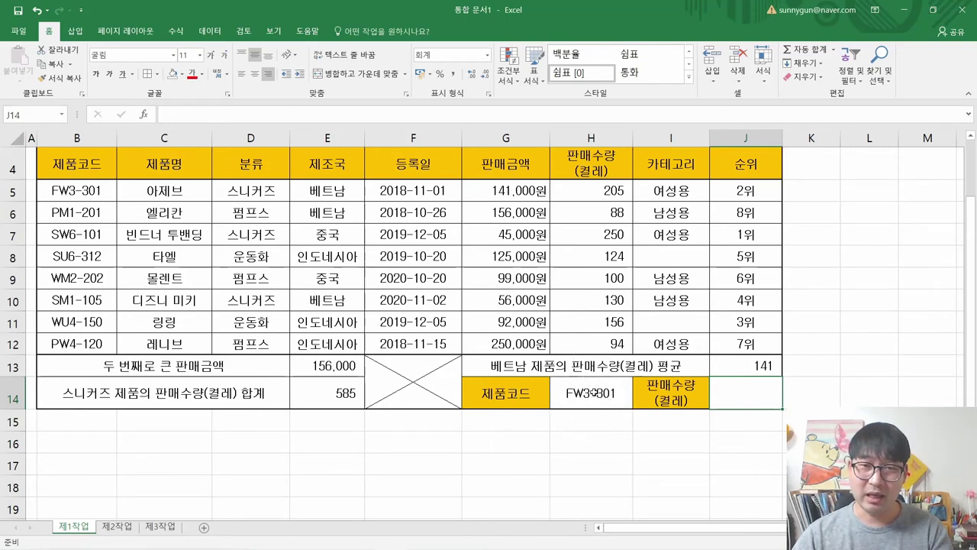
pyautogui.click(639, 403)
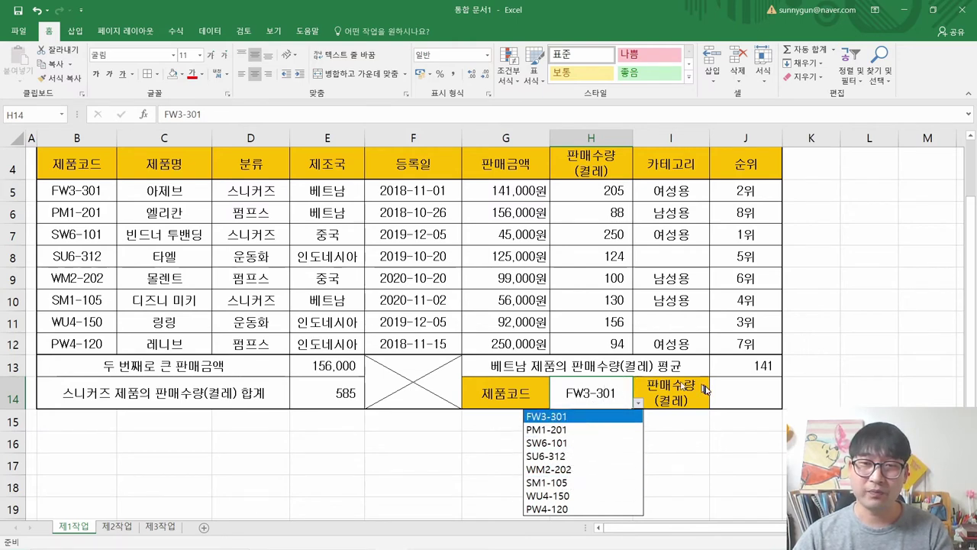
pyautogui.click(618, 388)
pyautogui.click(727, 396)
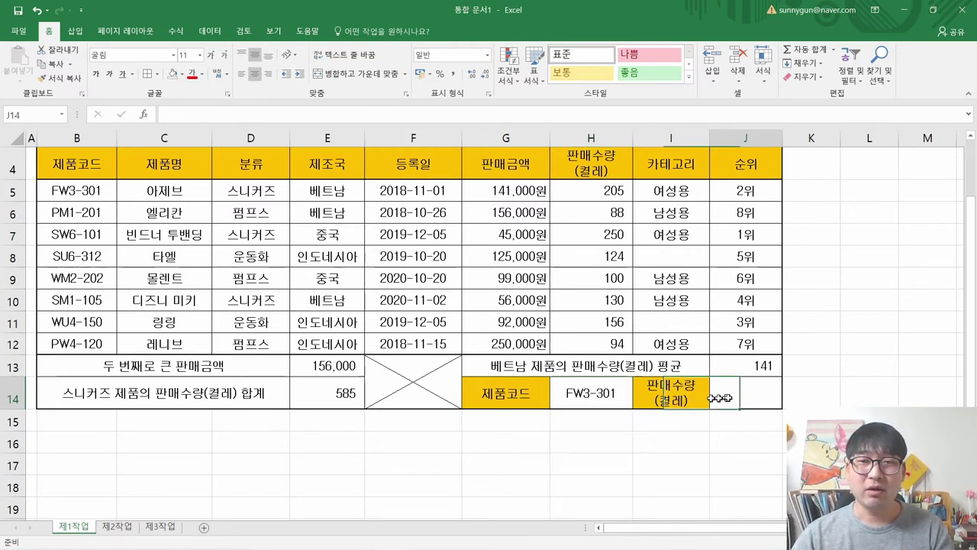
pyautogui.click(624, 403)
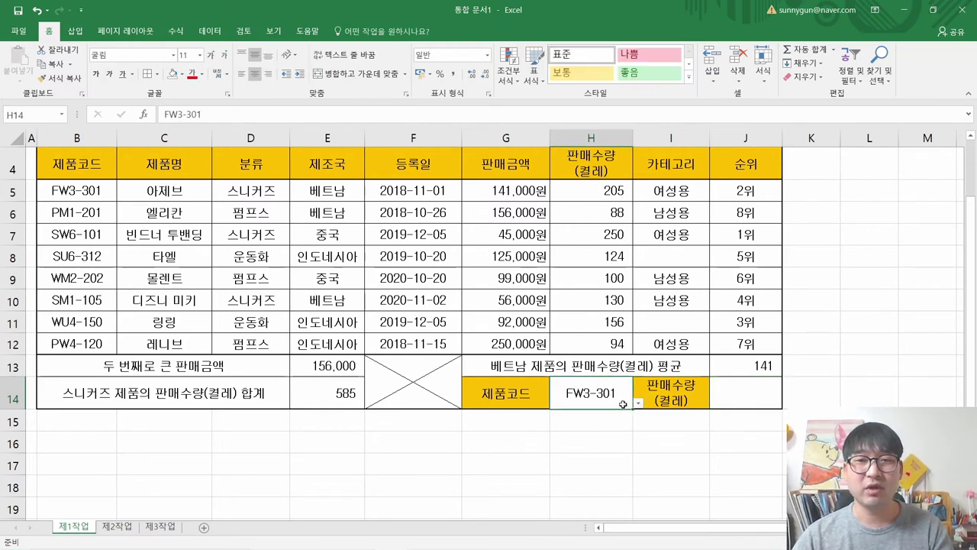
pyautogui.click(638, 402)
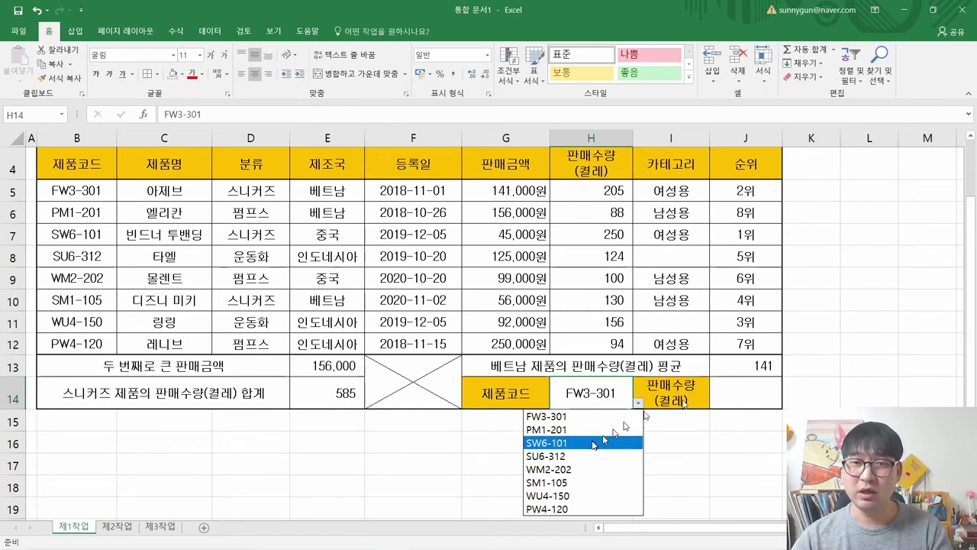
pyautogui.click(733, 393)
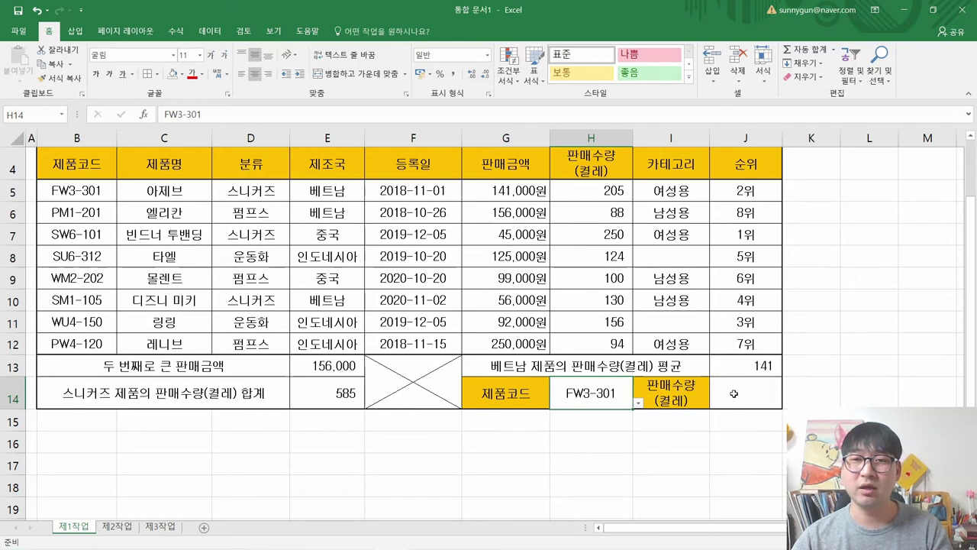
pyautogui.hotkey('alt', 'Tab')
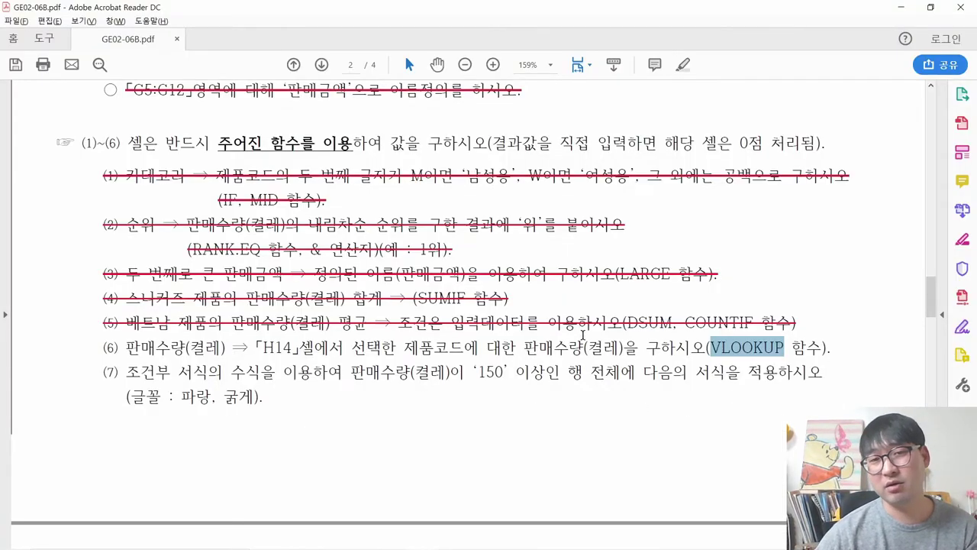
pyautogui.hotkey('alt', 'Tab')
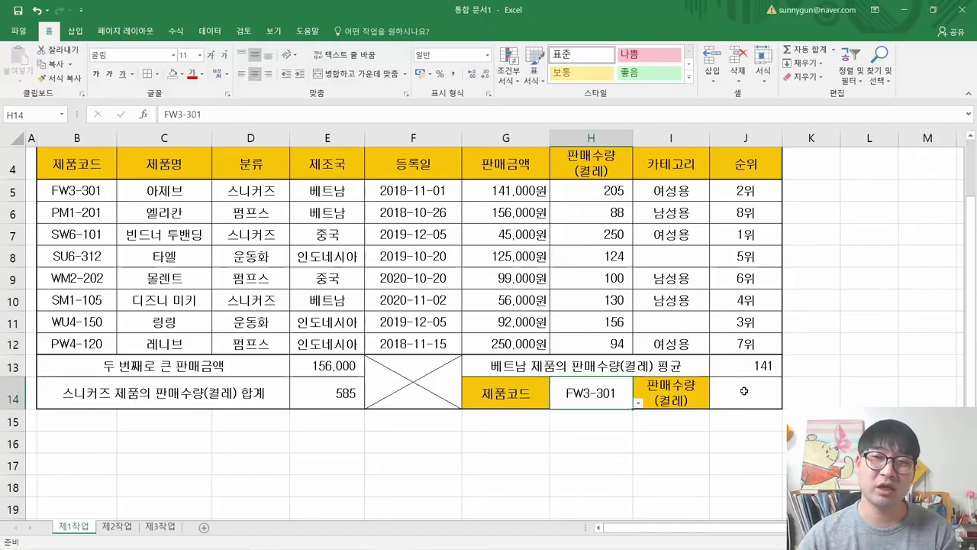
pyautogui.hotkey('alt', 'Tab')
pyautogui.hotkey('alt', 'Tab')
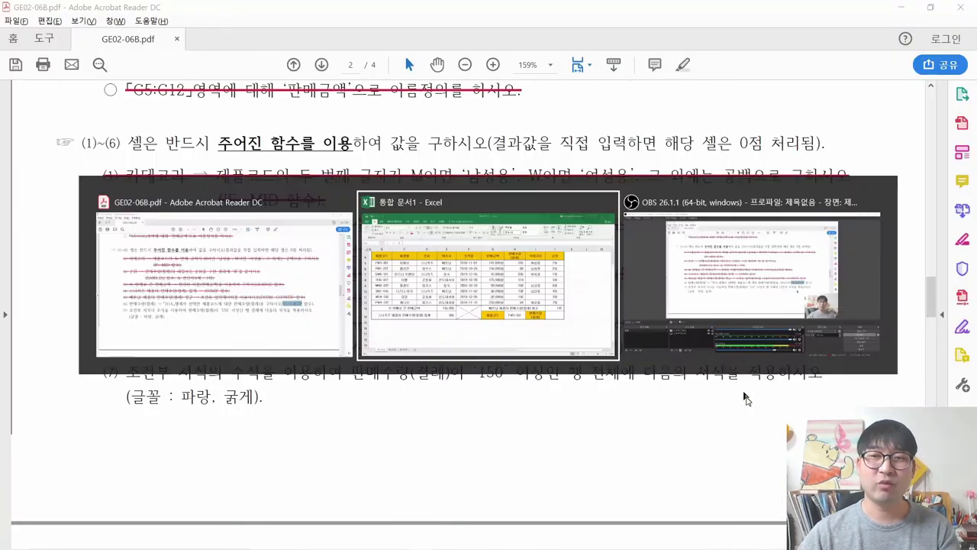
# Step: Start a VLOOKUP formula in J14, open its function arguments and set Lookup_value to H14
pyautogui.click(747, 398)
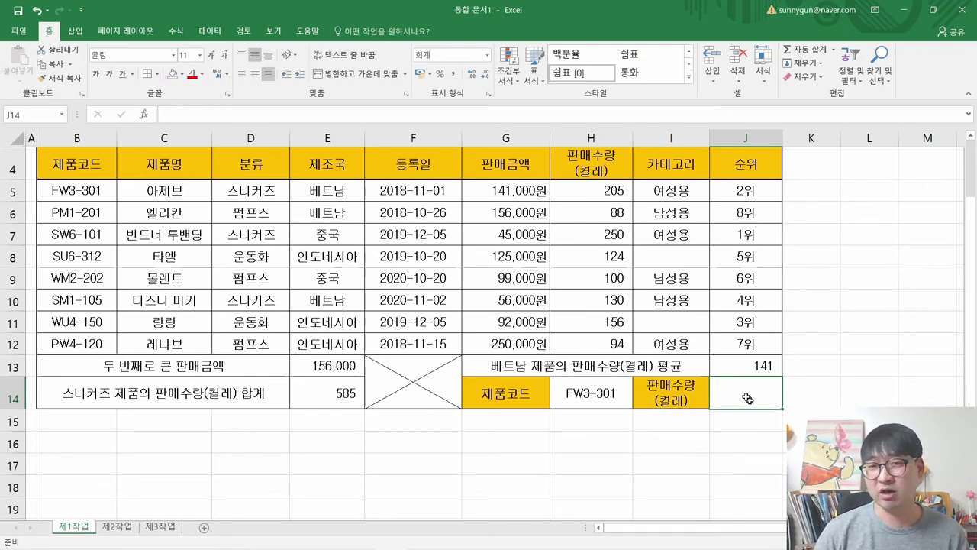
pyautogui.write('=')
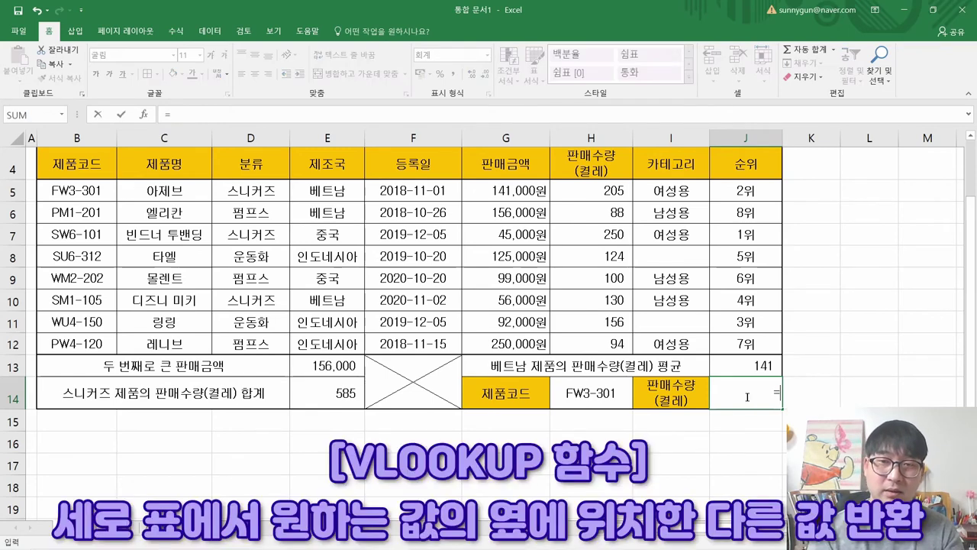
pyautogui.write('ㅍ')
pyautogui.press('BackSpace')
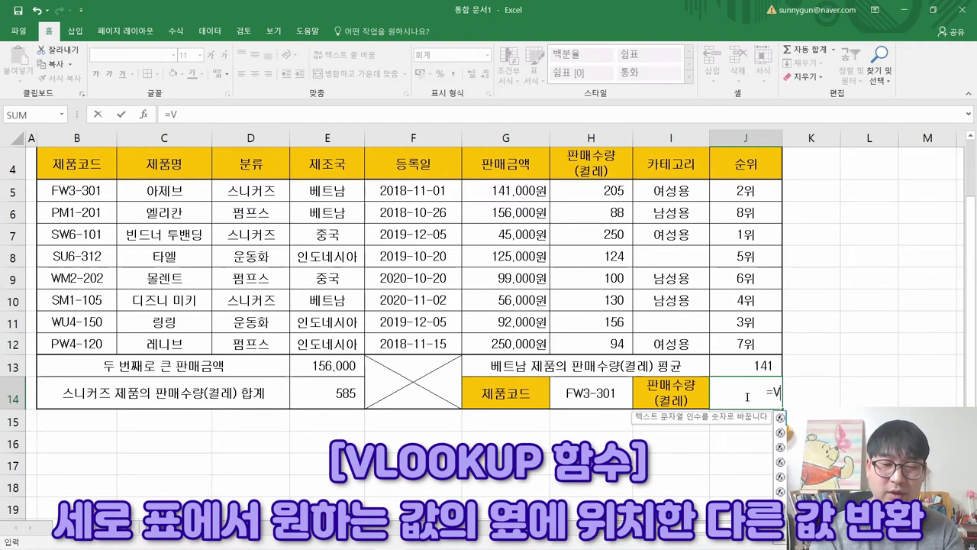
pyautogui.write('VLO')
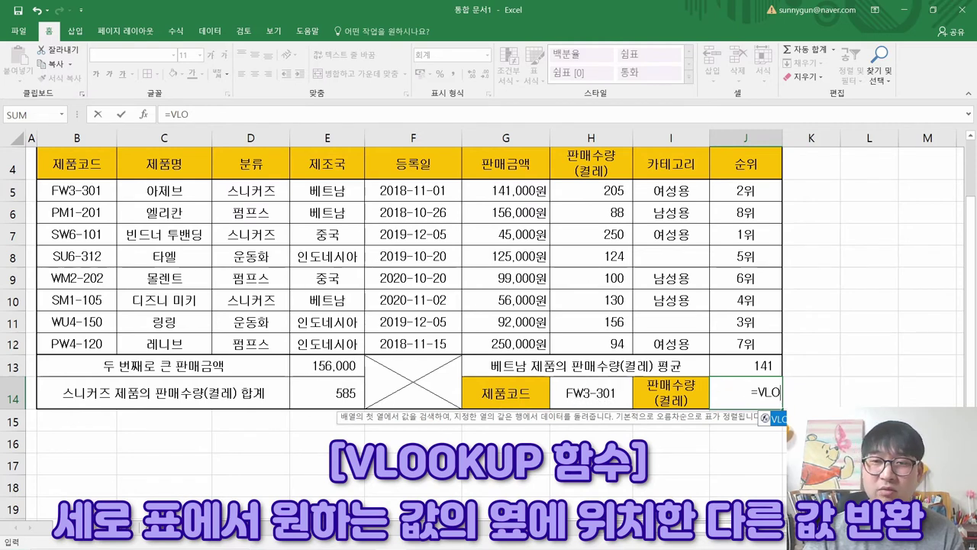
pyautogui.press('Tab')
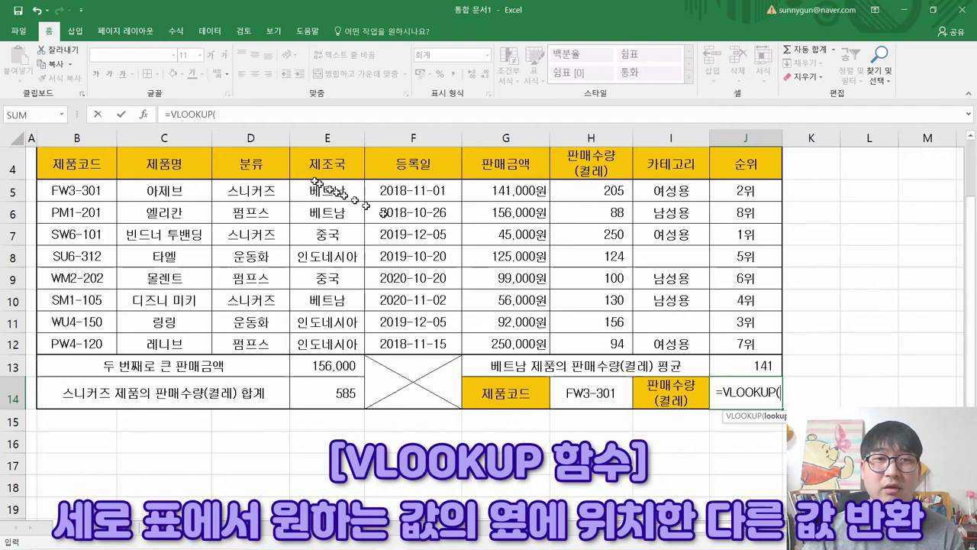
pyautogui.click(142, 114)
pyautogui.moveTo(538, 162); pyautogui.dragTo(330, 205)
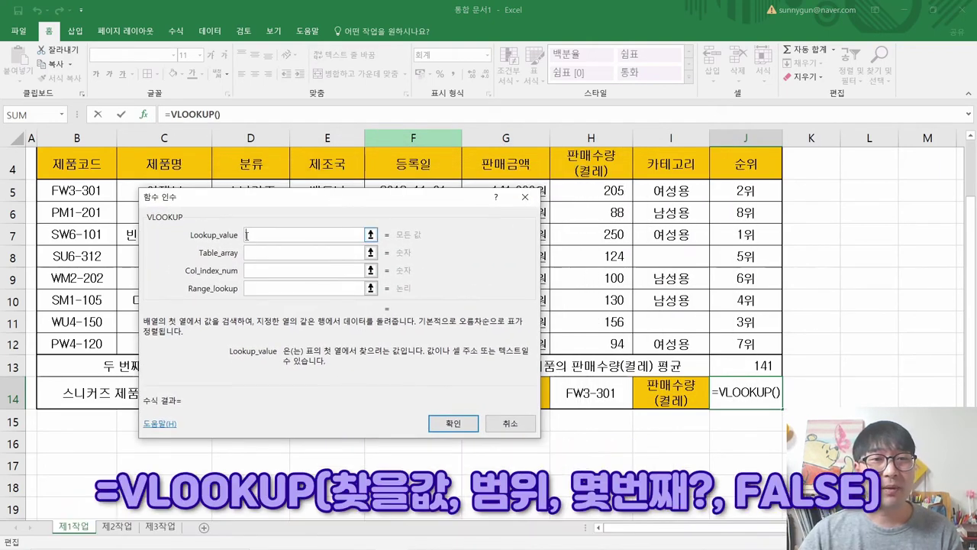
pyautogui.click(252, 234)
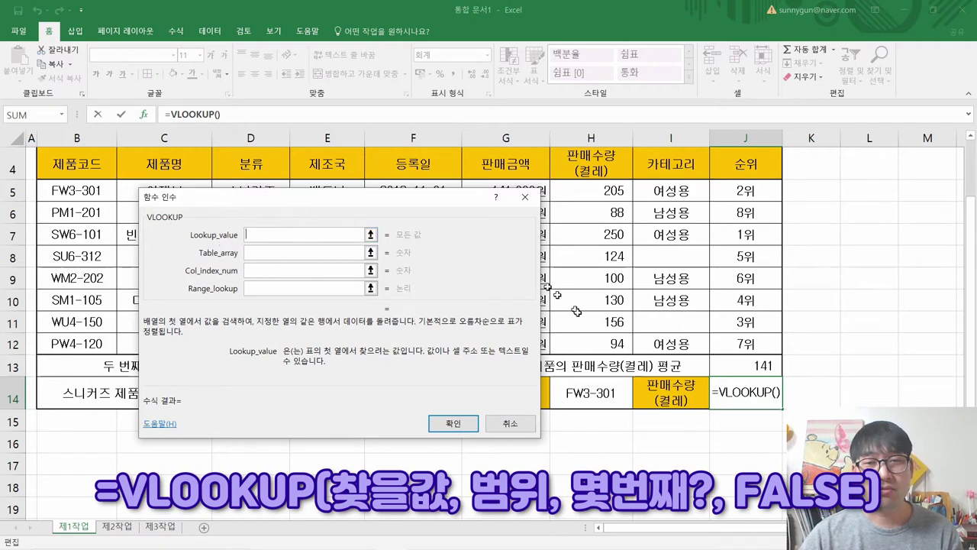
pyautogui.click(603, 393)
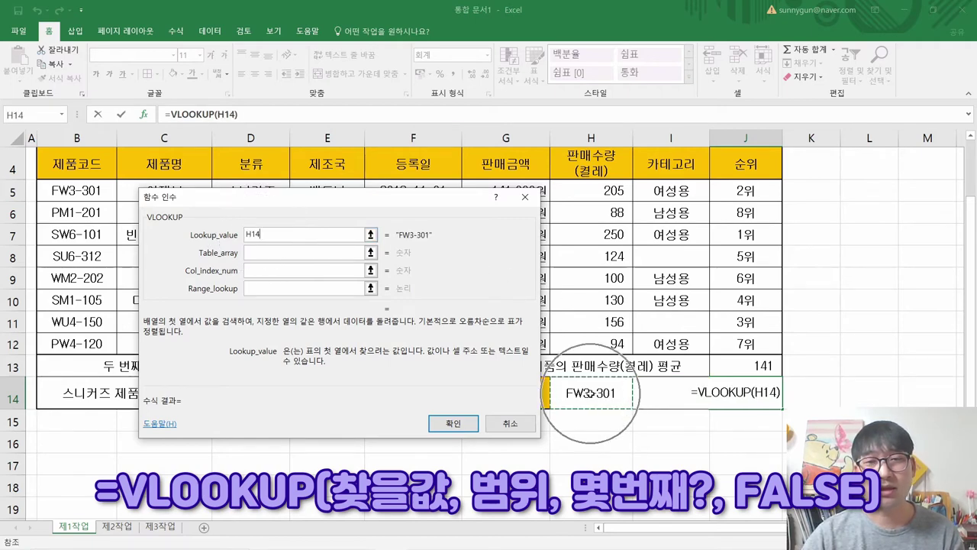
# Step: Set the VLOOKUP Table_array to B5:H12, from the first product code to the last sales quantity without the header row
pyautogui.click(310, 252)
pyautogui.moveTo(374, 261); pyautogui.dragTo(377, 262)
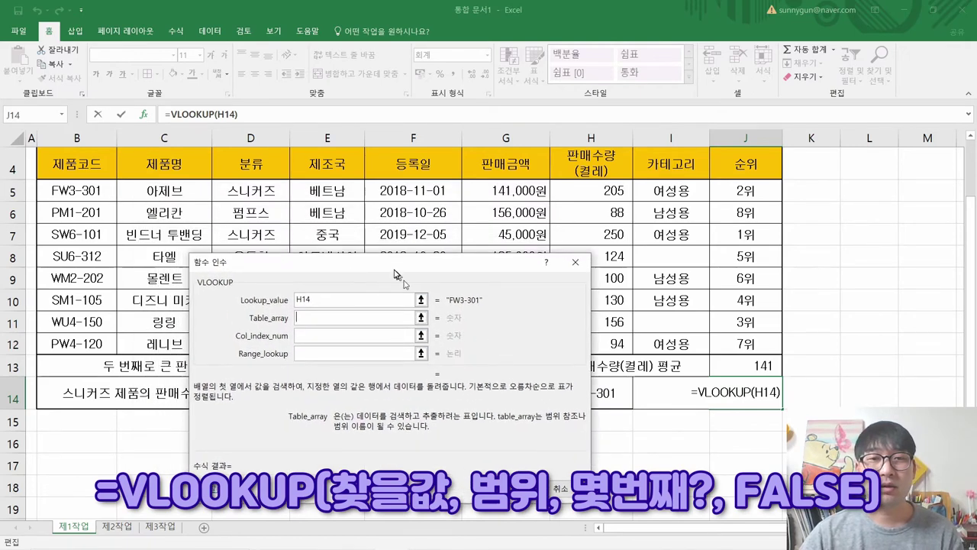
pyautogui.moveTo(399, 268); pyautogui.dragTo(340, 270)
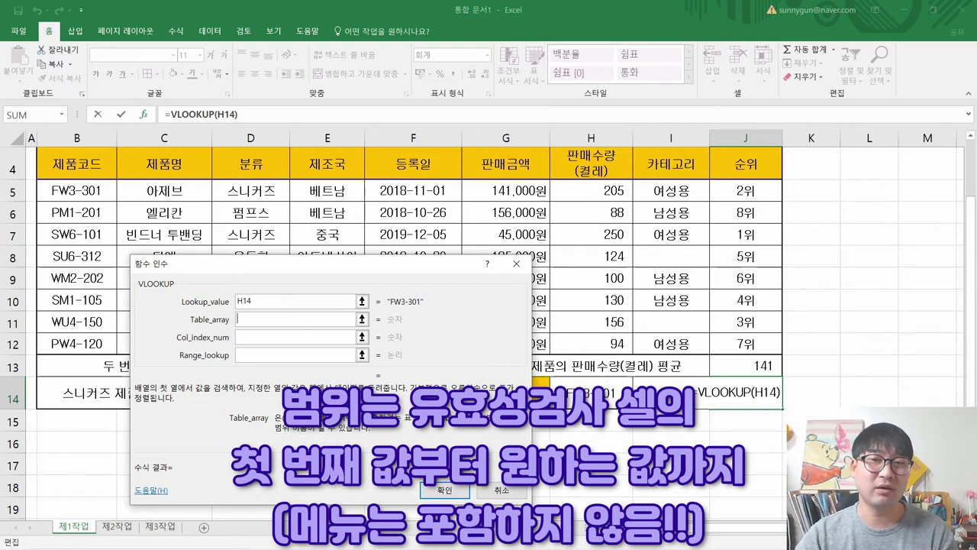
pyautogui.click(82, 192)
pyautogui.moveTo(82, 193); pyautogui.dragTo(484, 262)
pyautogui.moveTo(545, 267); pyautogui.dragTo(594, 348)
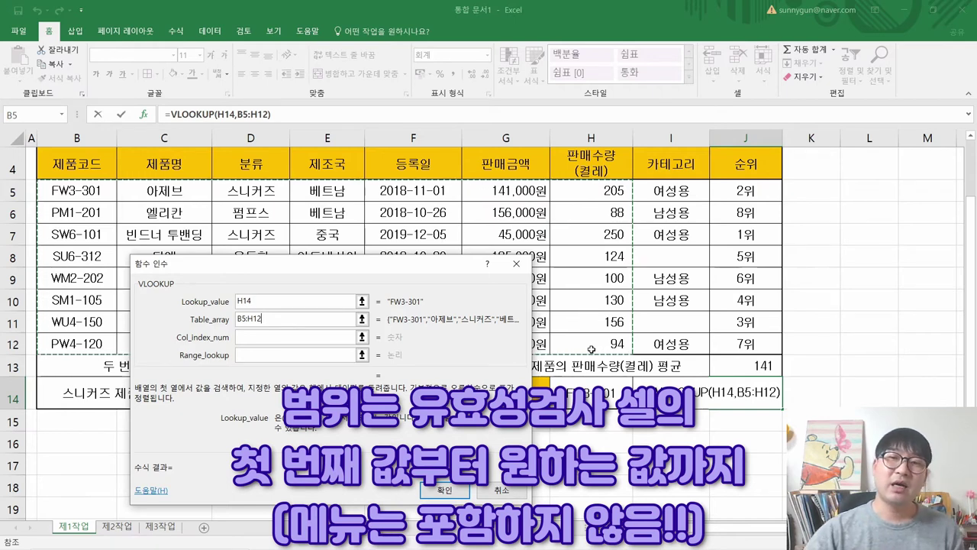
pyautogui.click(603, 397)
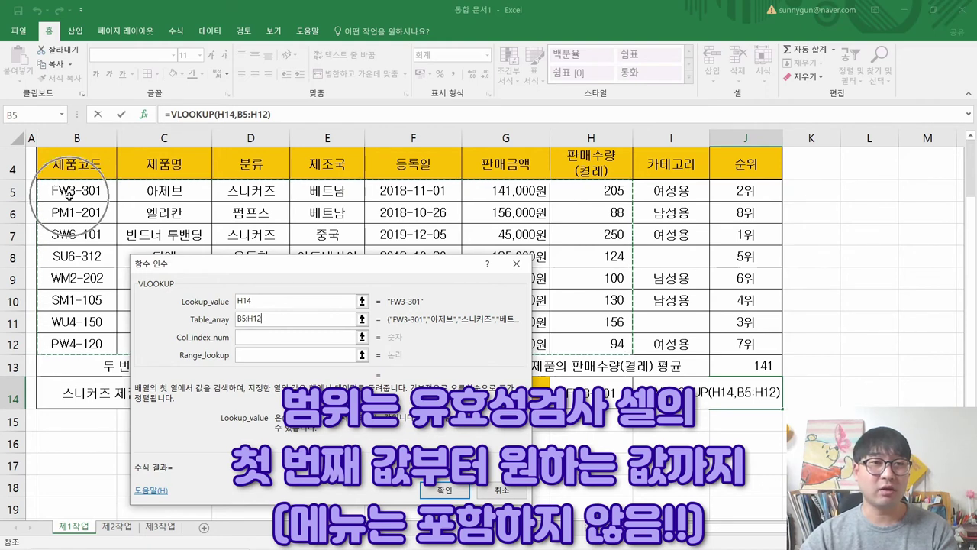
pyautogui.click(582, 177)
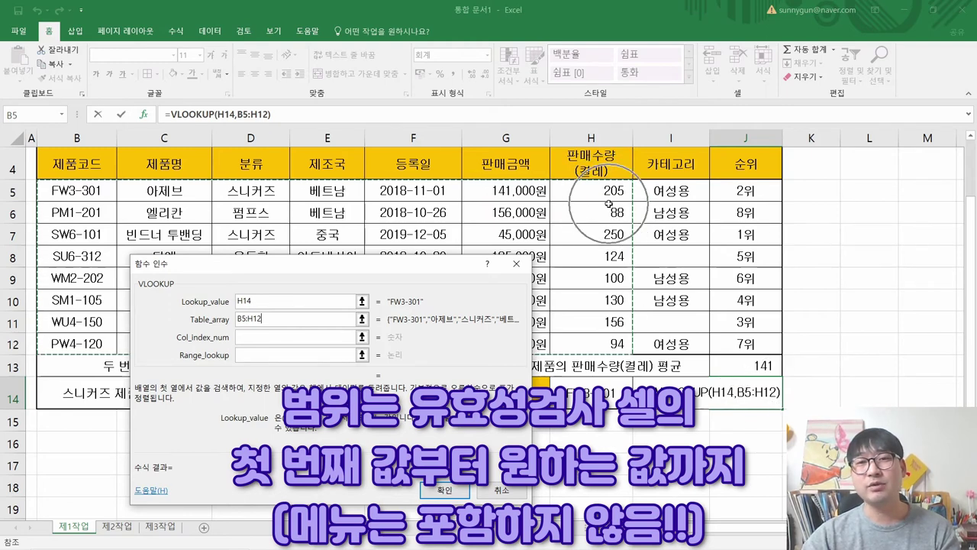
pyautogui.click(534, 201)
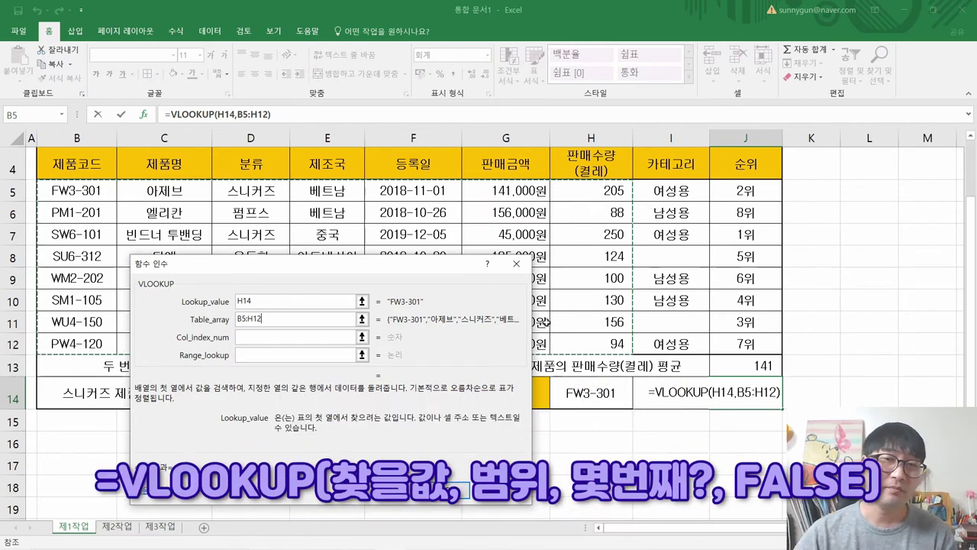
# Step: Set Col_index_num to 7 and Range_lookup to FALSE, and accept the VLOOKUP formula in J14
pyautogui.click(265, 334)
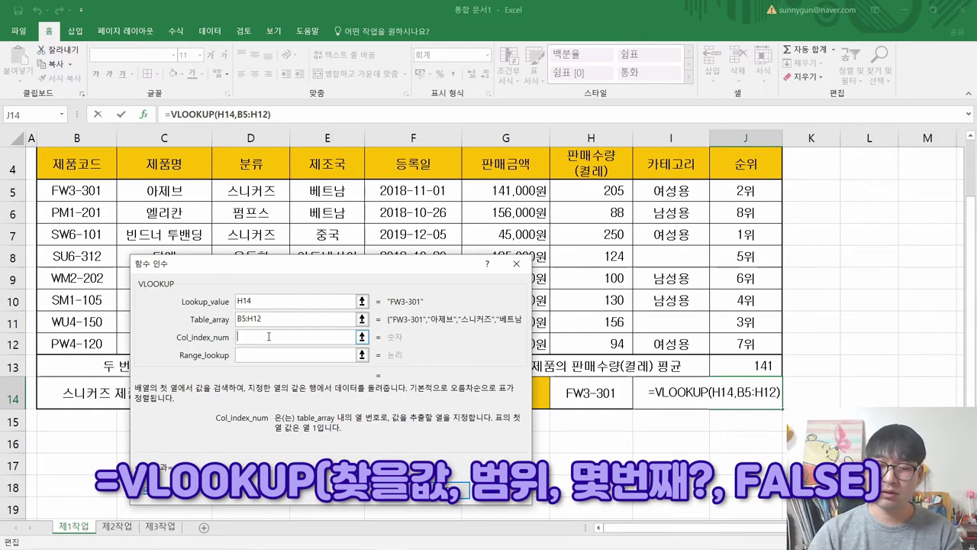
pyautogui.write('7')
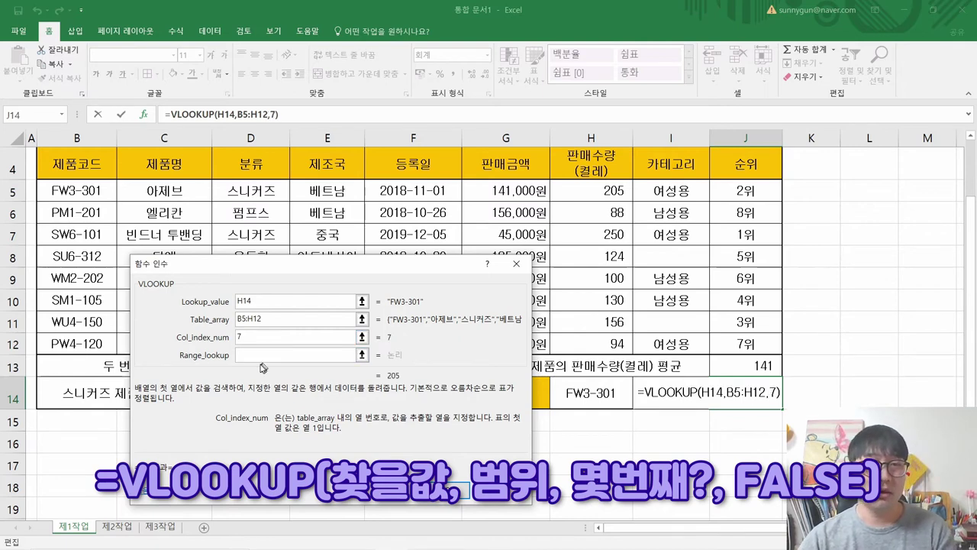
pyautogui.click(262, 353)
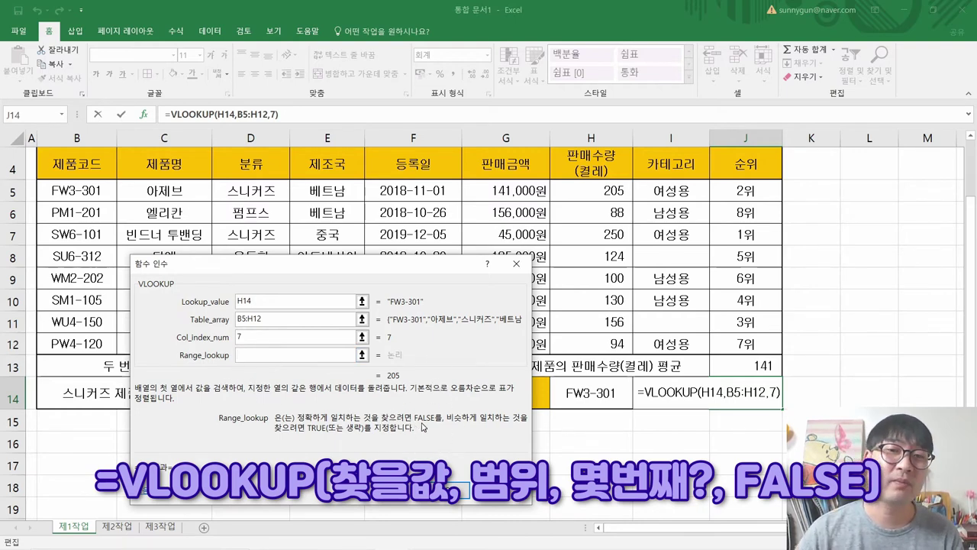
pyautogui.click(306, 422)
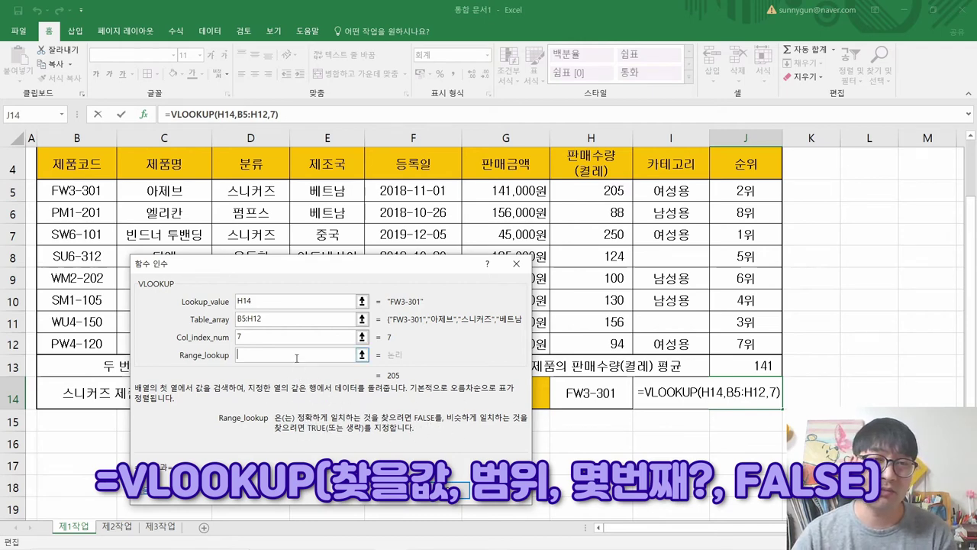
pyautogui.write('FALSE')
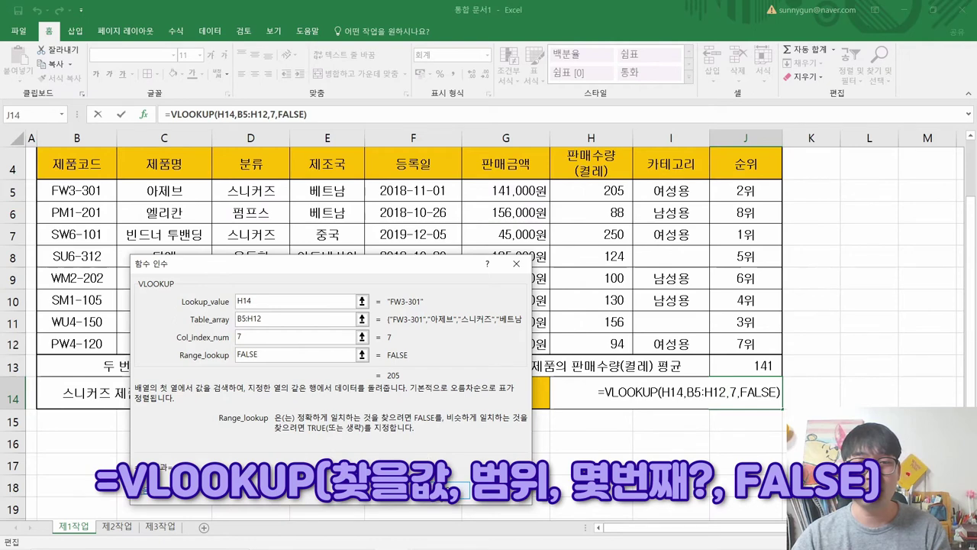
pyautogui.click(441, 488)
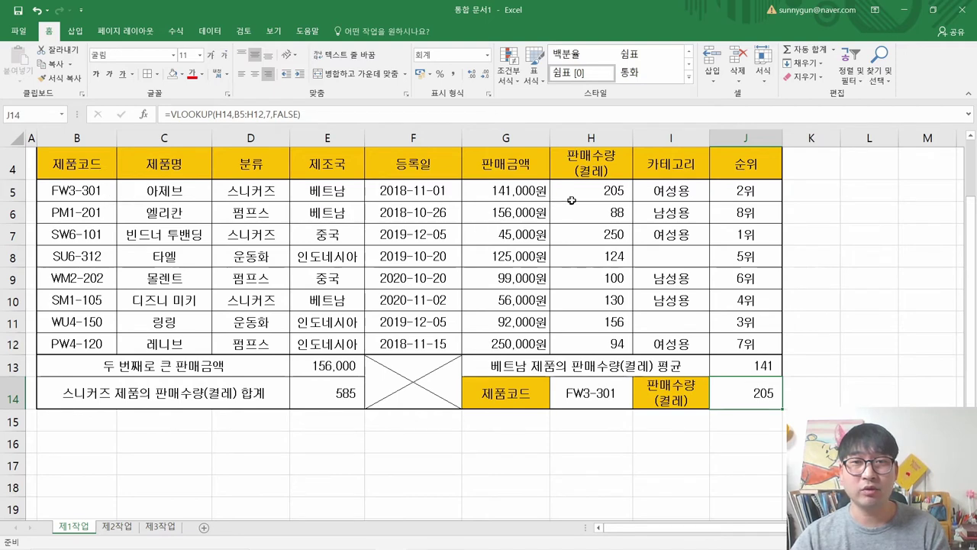
# Step: Test the VLOOKUP result by choosing product codes PM1-201, SW6-101 and SU6-312 one after another in H14
pyautogui.click(615, 391)
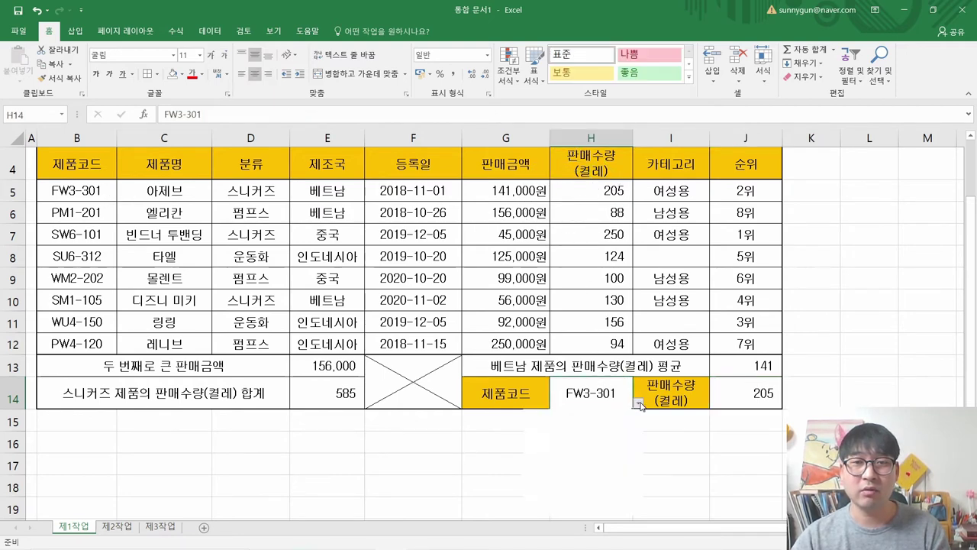
pyautogui.click(640, 406)
pyautogui.click(558, 429)
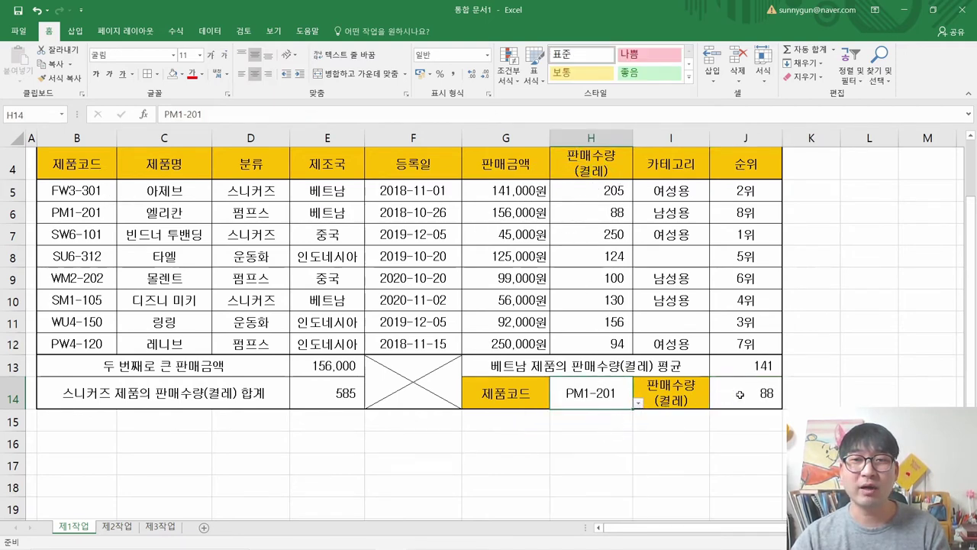
pyautogui.click(638, 402)
pyautogui.click(603, 425)
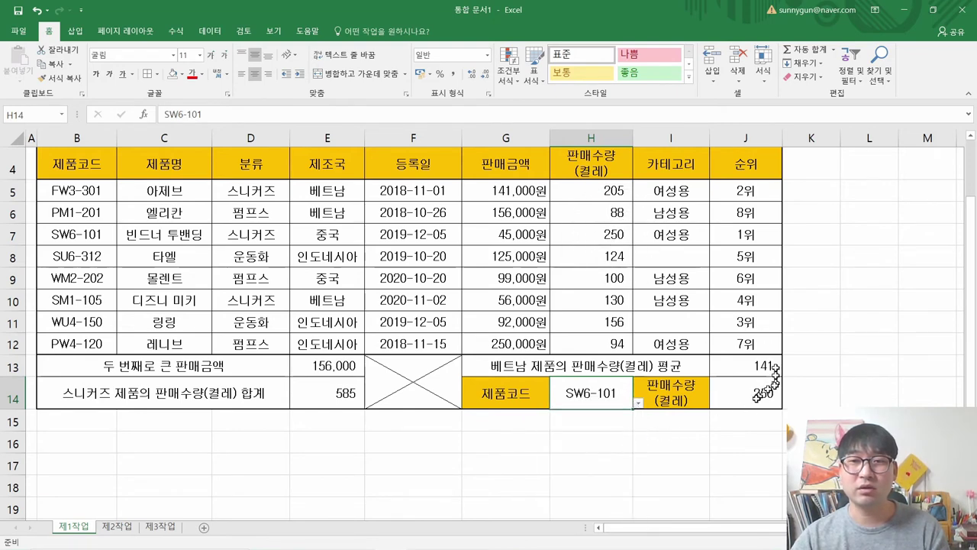
pyautogui.click(639, 404)
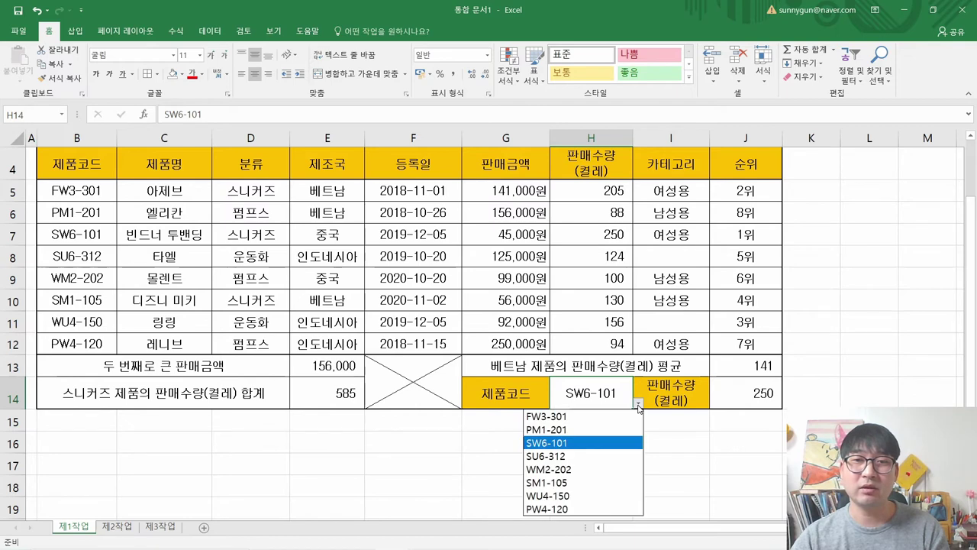
pyautogui.click(582, 457)
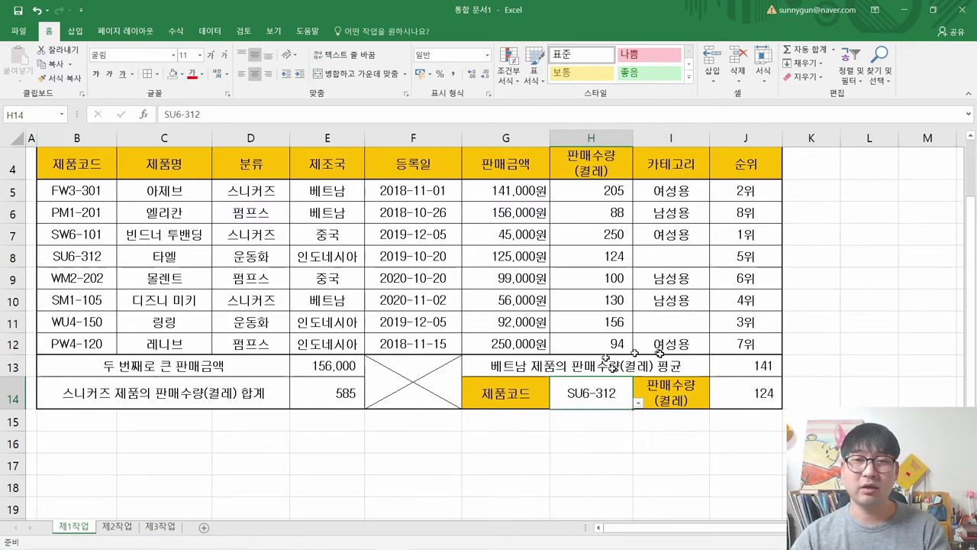
# Step: Switch to the exam PDF in Acrobat Reader and strike through the text of task (6)
pyautogui.hotkey('alt', 'Tab')
pyautogui.moveTo(104, 345); pyautogui.dragTo(809, 353)
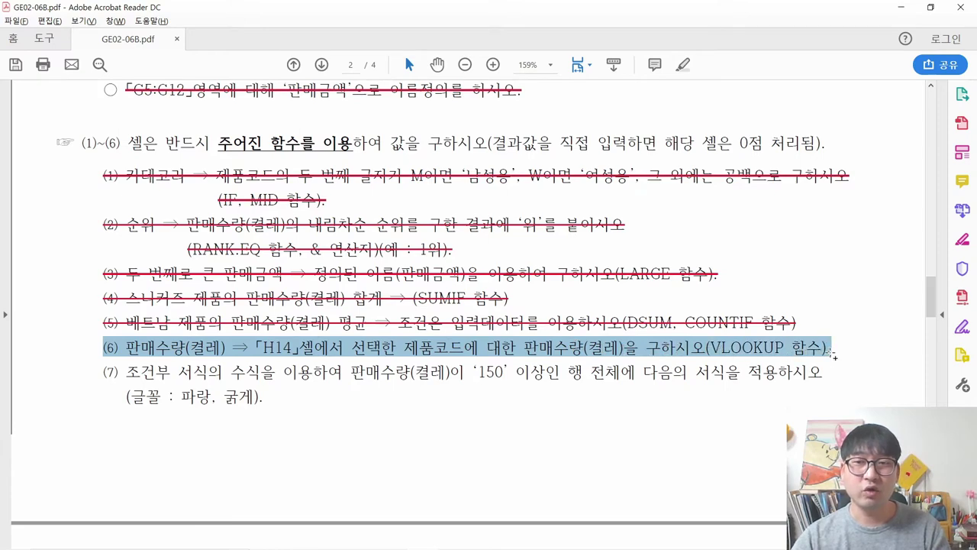
pyautogui.rightClick(824, 353)
pyautogui.click(870, 412)
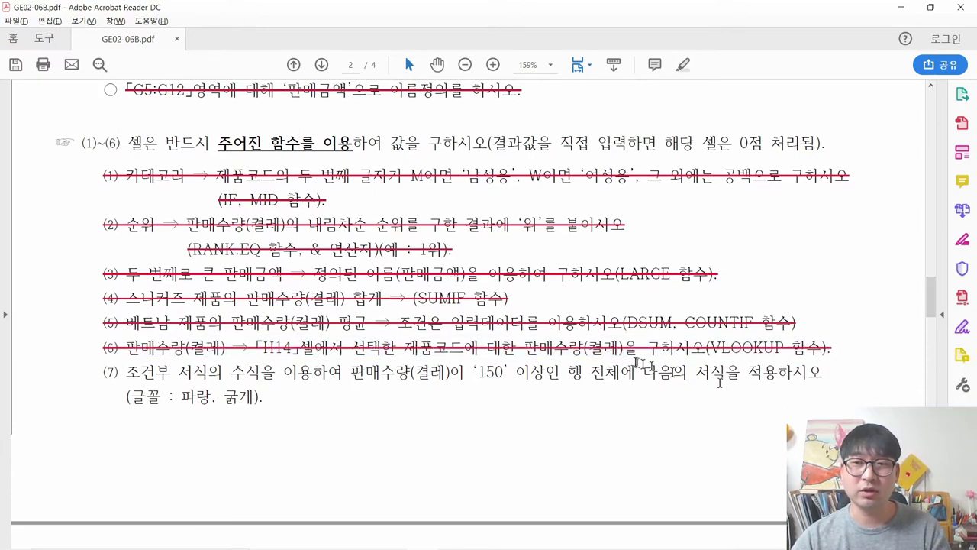
# Step: Check the product code shown for H14 in the PDF's output table, and set H14 in Excel to FW3-301
pyautogui.scroll(6, 565, 336)
pyautogui.click(641, 216)
pyautogui.click(641, 216)
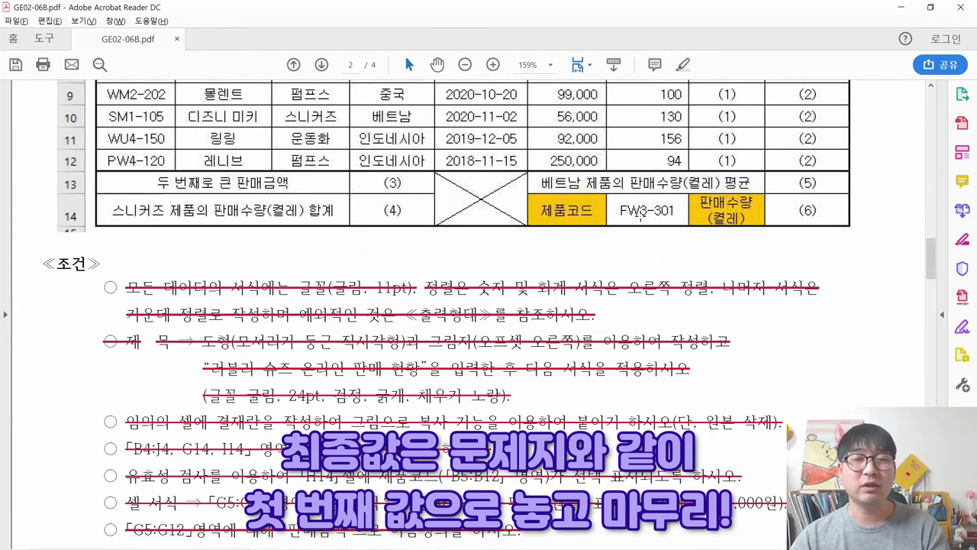
pyautogui.hotkey('alt', 'Tab')
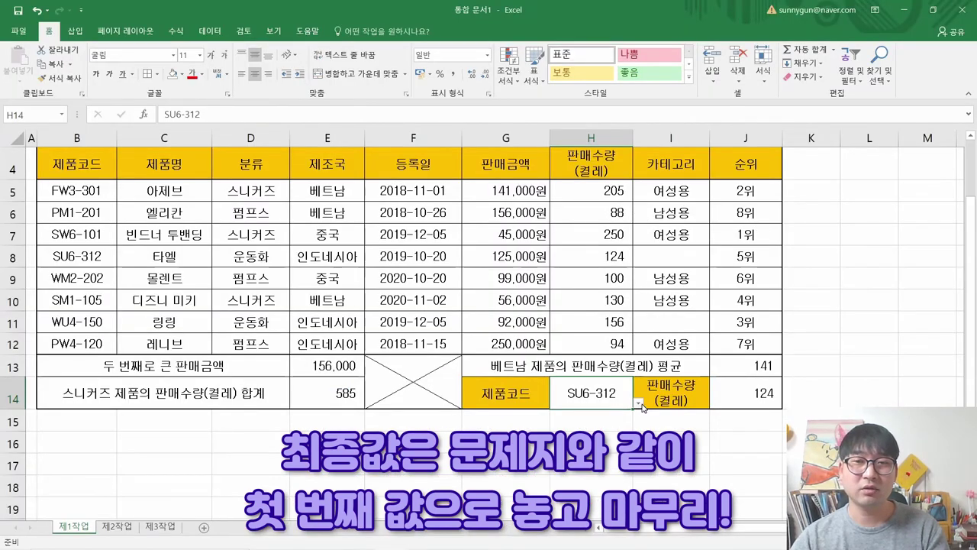
pyautogui.click(638, 402)
pyautogui.click(582, 418)
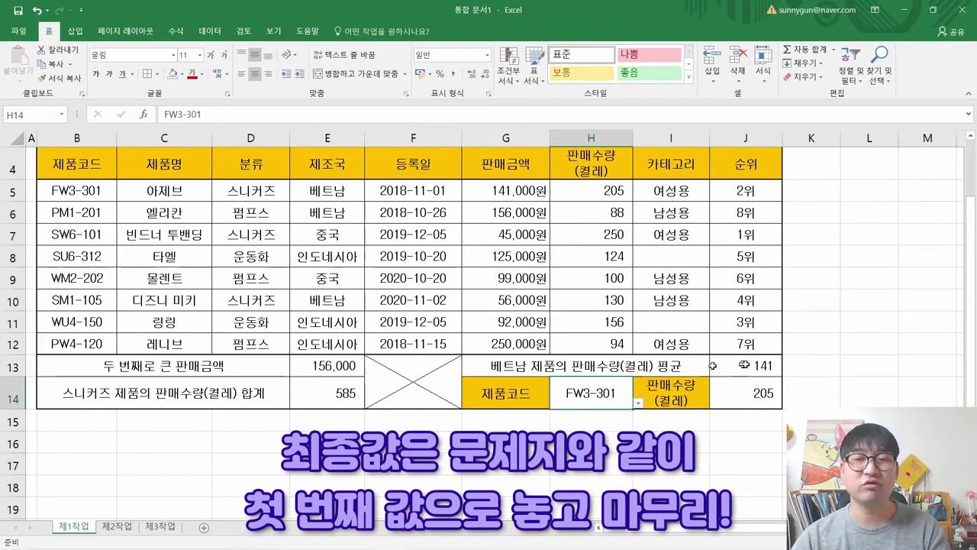
# Step: Read task (7) in the exam PDF, covering the formula-based conditional formatting, its condition and the font format
pyautogui.hotkey('alt', 'Tab')
pyautogui.scroll(-5, 414, 385)
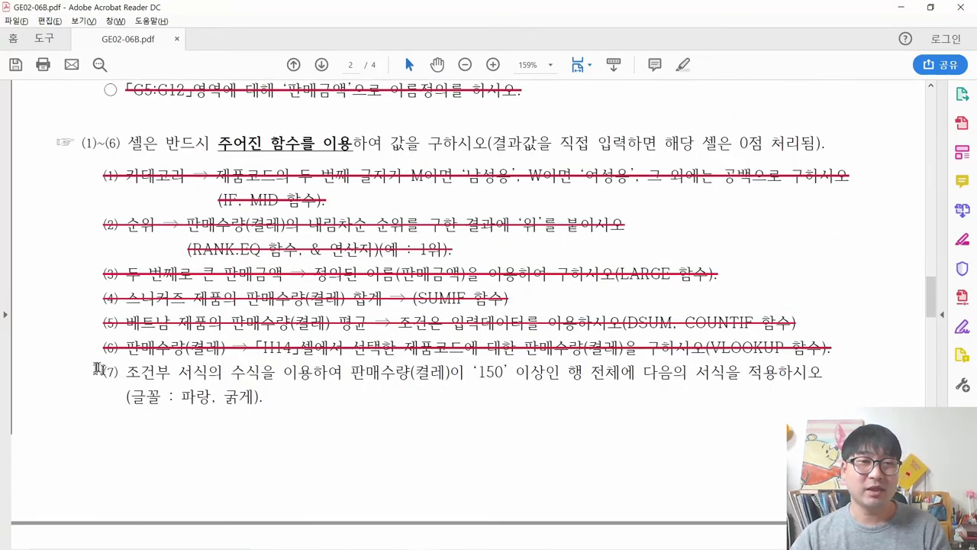
pyautogui.moveTo(103, 372); pyautogui.dragTo(268, 394)
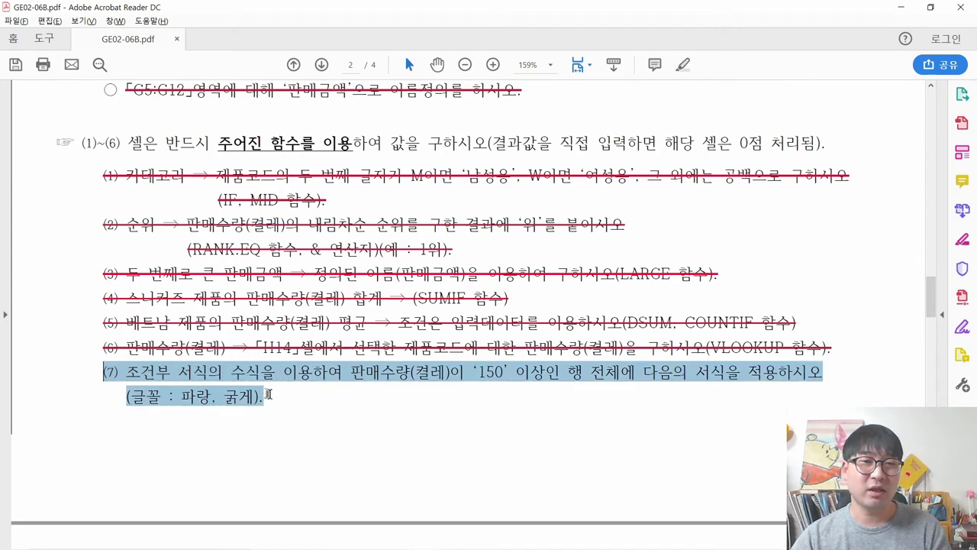
pyautogui.click(165, 381)
pyautogui.moveTo(126, 372); pyautogui.dragTo(223, 373)
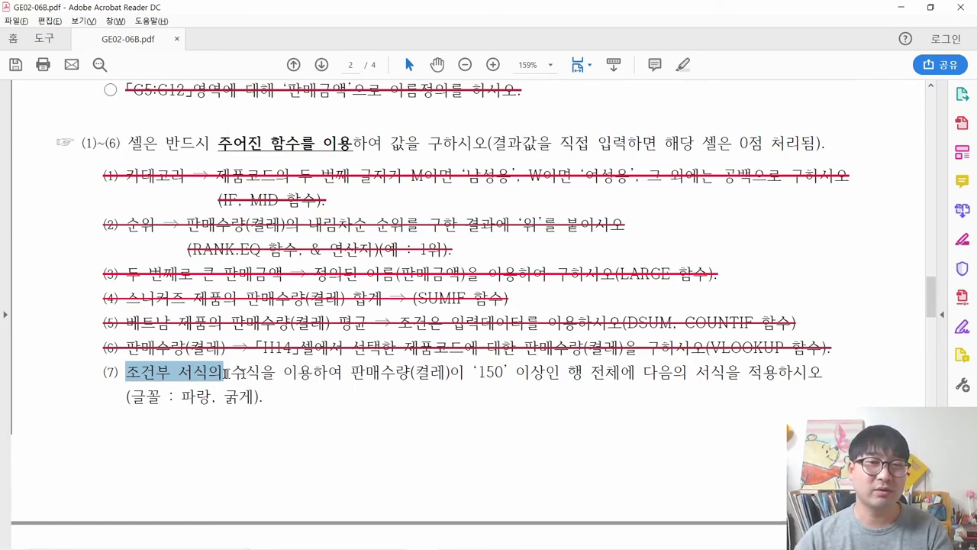
pyautogui.click(139, 372)
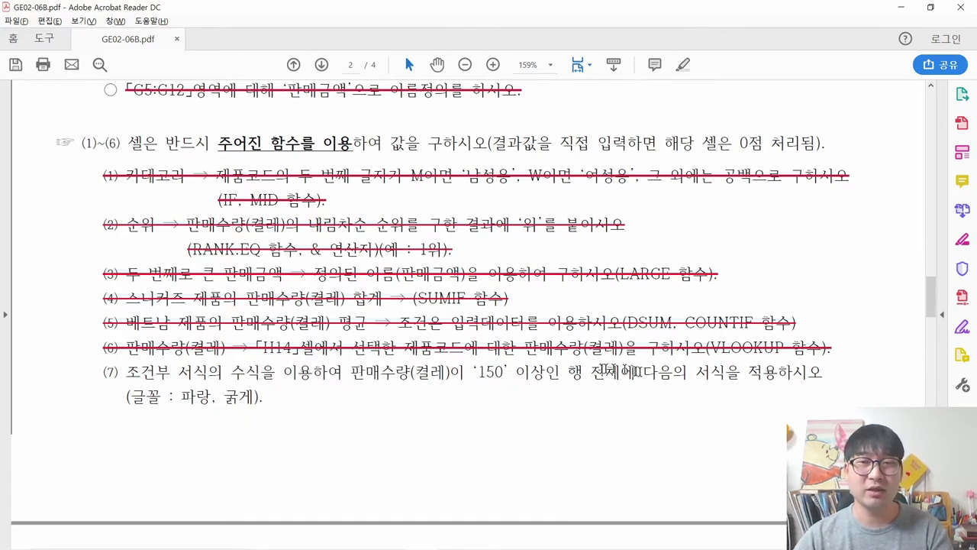
# Step: Compare the sales quantities in H5:H12 and the extent of row 5 in Excel with task (7)'s whole-row condition
pyautogui.hotkey('alt', 'Tab')
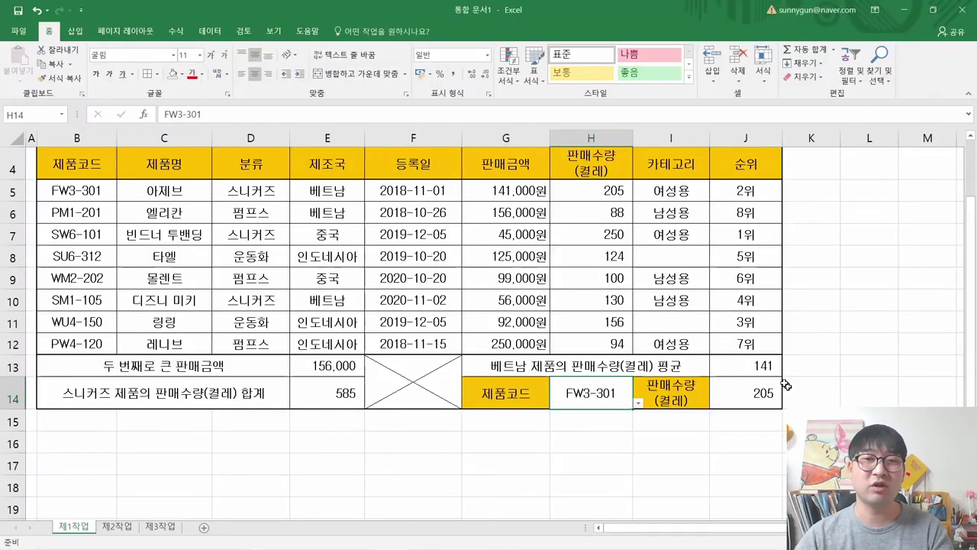
pyautogui.moveTo(590, 190); pyautogui.dragTo(590, 328)
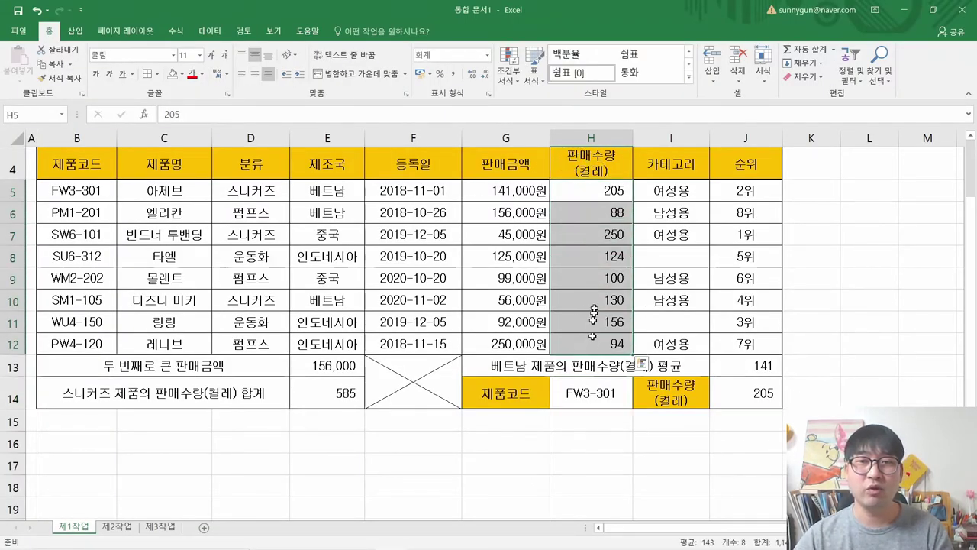
pyautogui.click(603, 191)
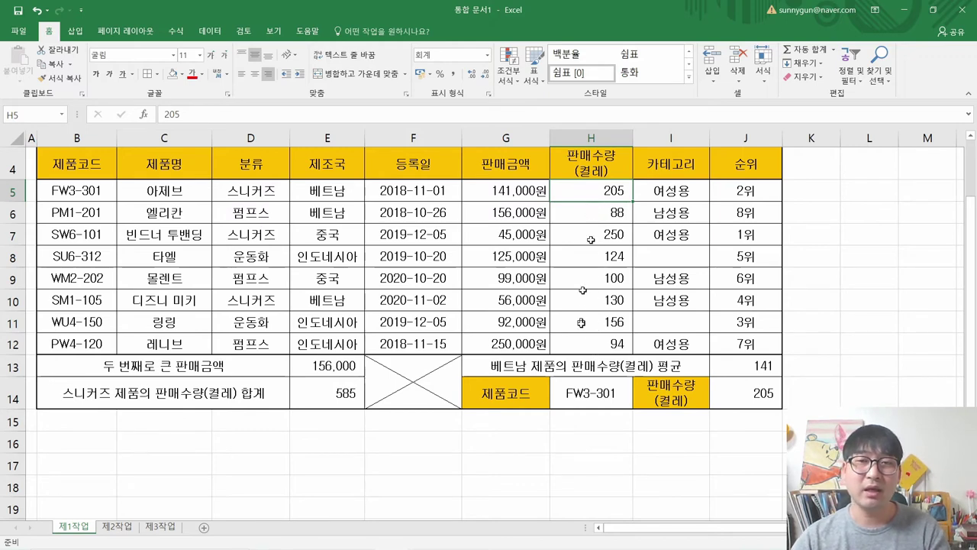
pyautogui.hotkey('alt', 'Tab')
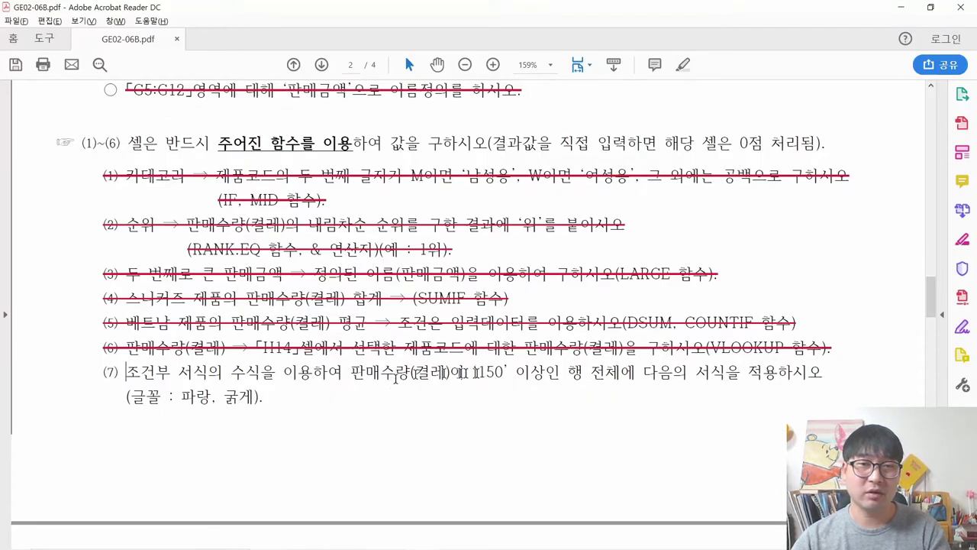
pyautogui.hotkey('alt', 'Tab')
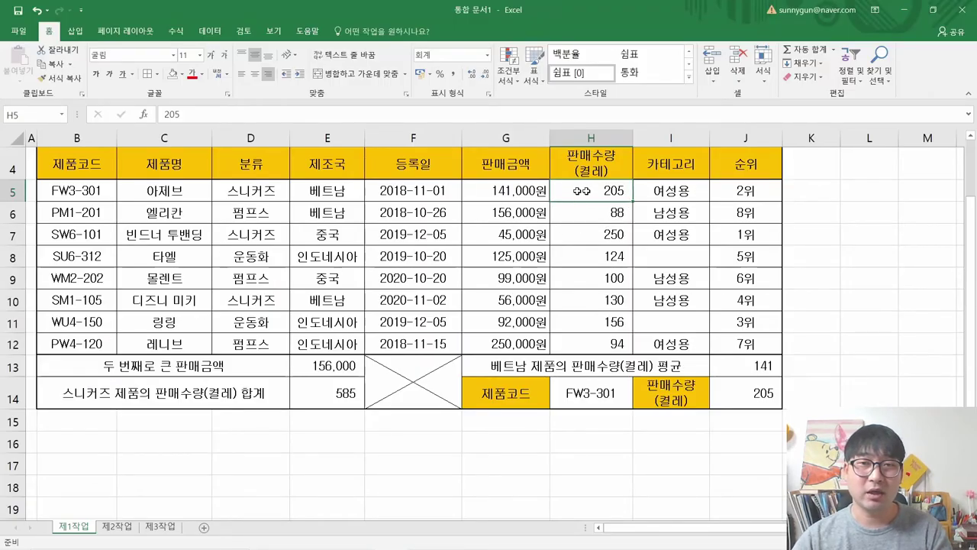
pyautogui.moveTo(84, 191); pyautogui.dragTo(746, 197)
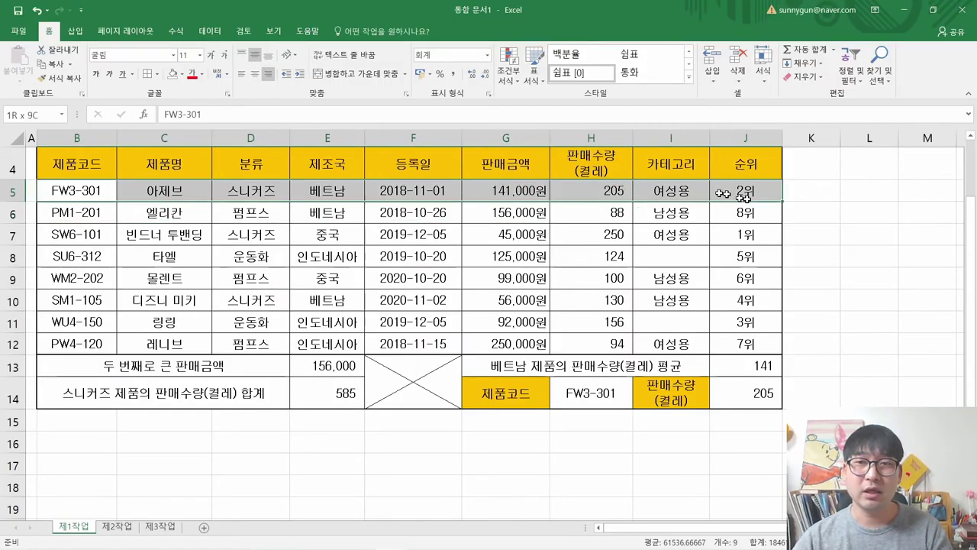
pyautogui.click(10, 192)
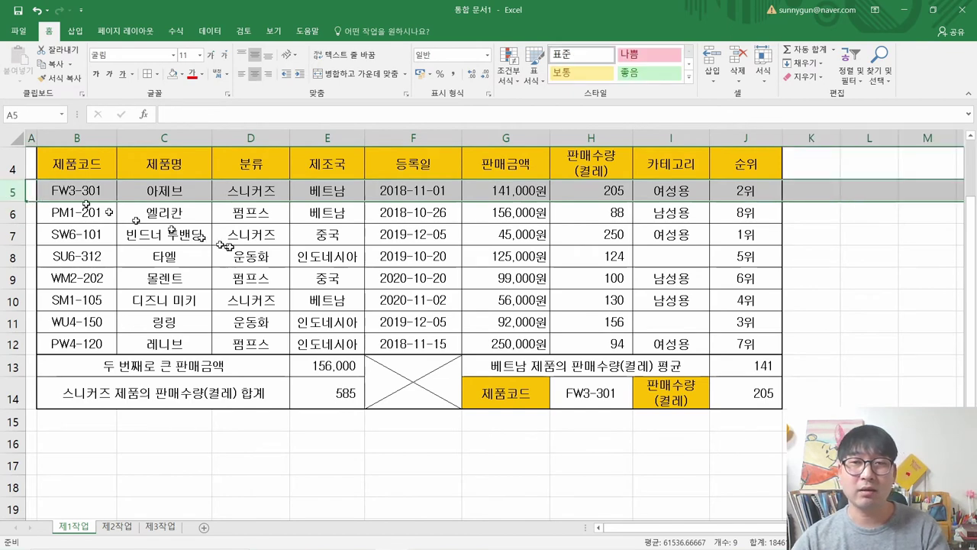
pyautogui.hotkey('alt', 'Tab')
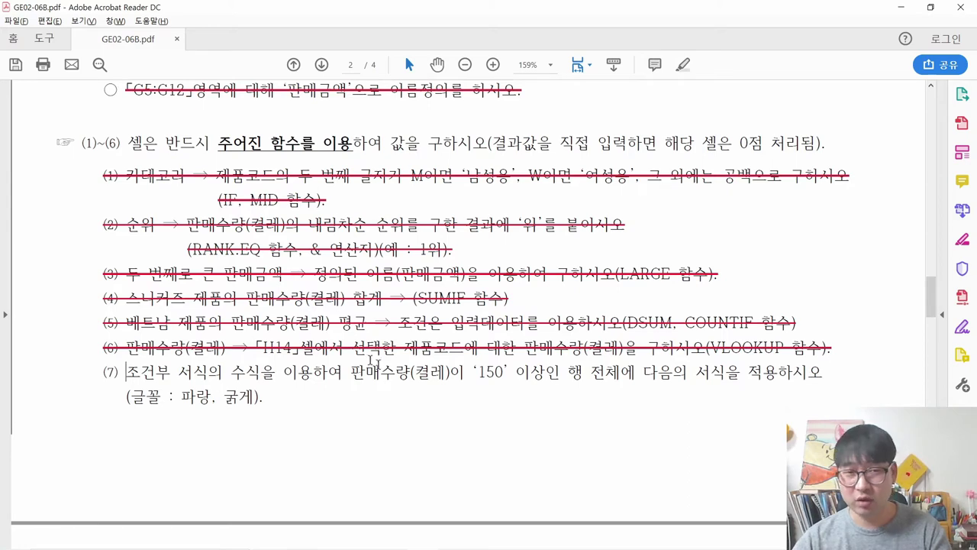
pyautogui.hotkey('alt', 'Tab')
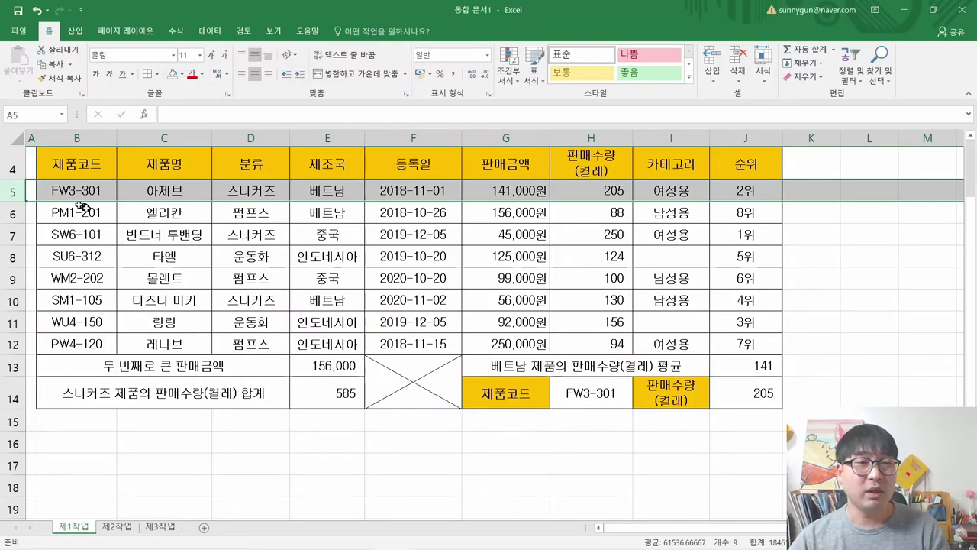
# Step: Select the data range B5:J12 without the header row and open a new conditional formatting rule for it
pyautogui.moveTo(592, 191); pyautogui.dragTo(609, 345)
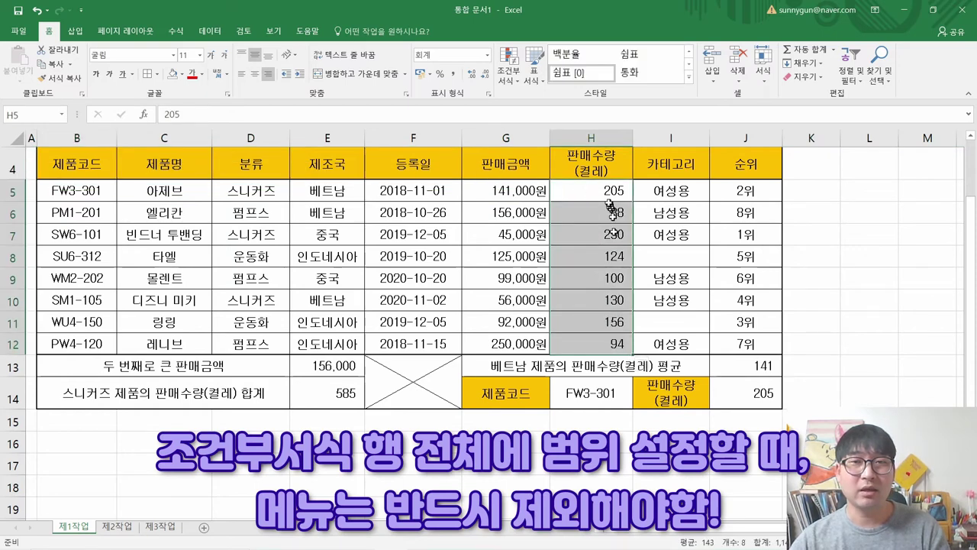
pyautogui.moveTo(88, 192); pyautogui.dragTo(737, 342)
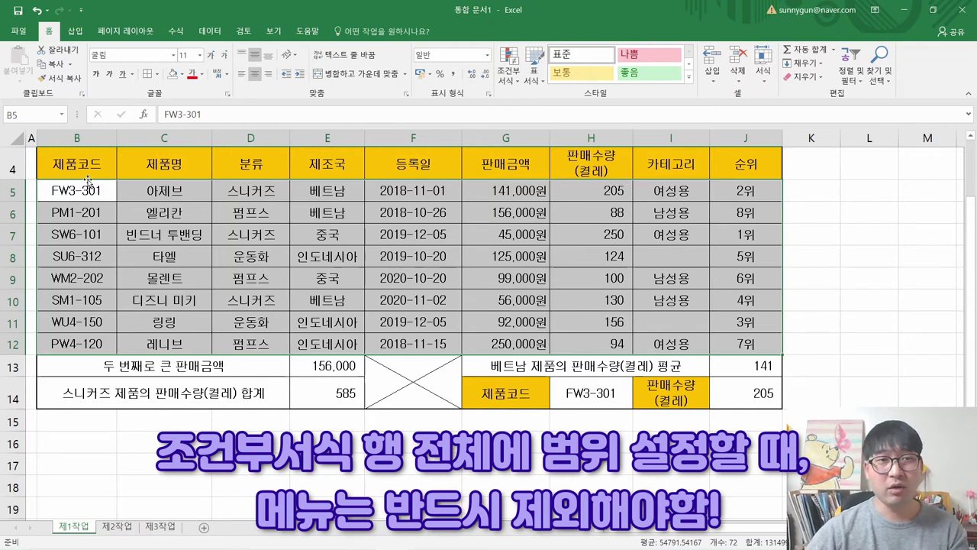
pyautogui.moveTo(86, 189); pyautogui.dragTo(728, 338)
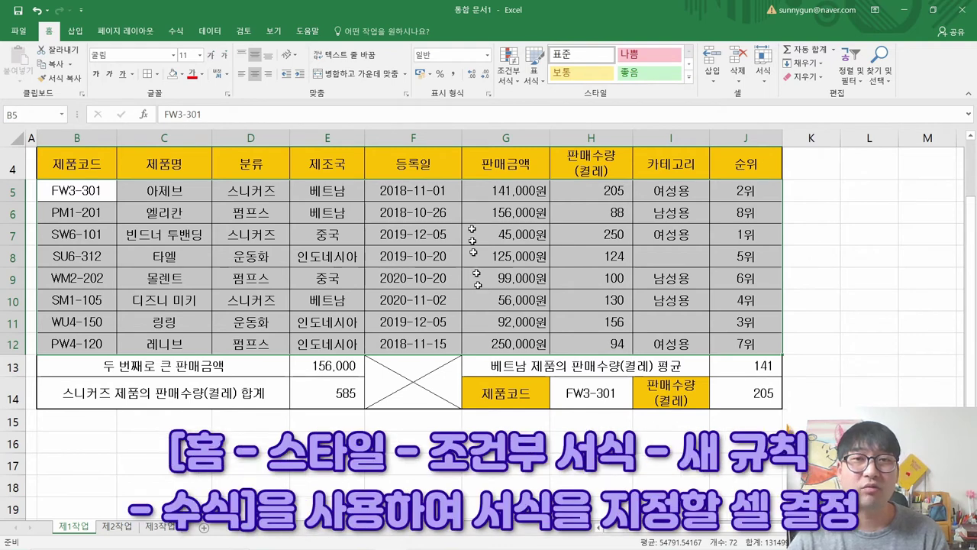
pyautogui.click(507, 76)
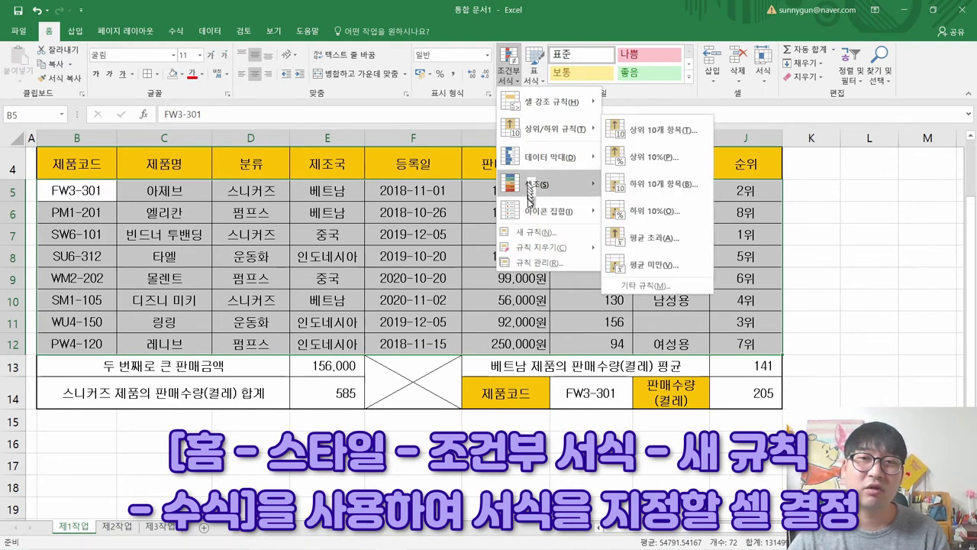
pyautogui.click(534, 231)
pyautogui.moveTo(382, 277); pyautogui.dragTo(508, 119)
# Step: Check the formula requirement of task (7) in the PDF, and choose the rule type "수식을 사용하여 서식을 지정할 셀 결정"
pyautogui.hotkey('alt', 'Tab')
pyautogui.hotkey('alt', 'Tab')
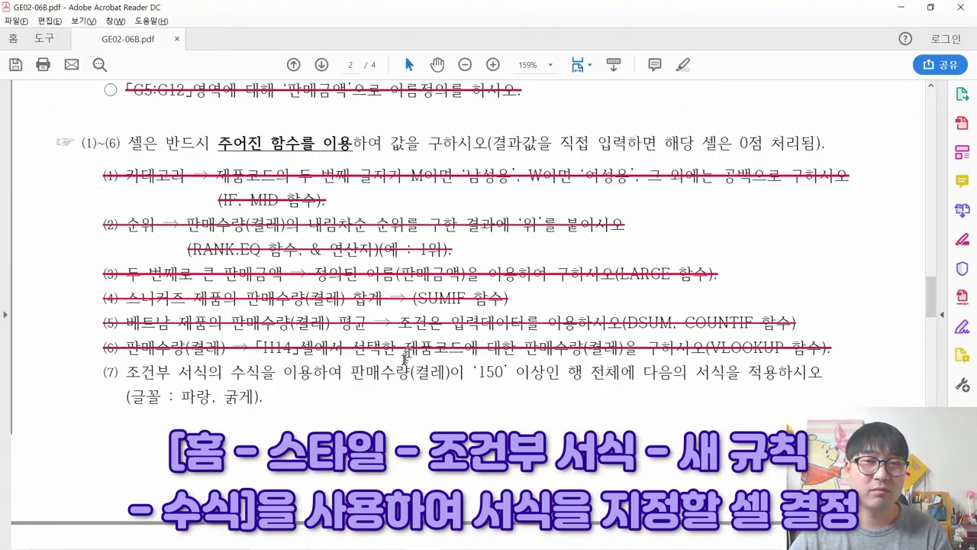
pyautogui.moveTo(226, 382); pyautogui.dragTo(289, 384)
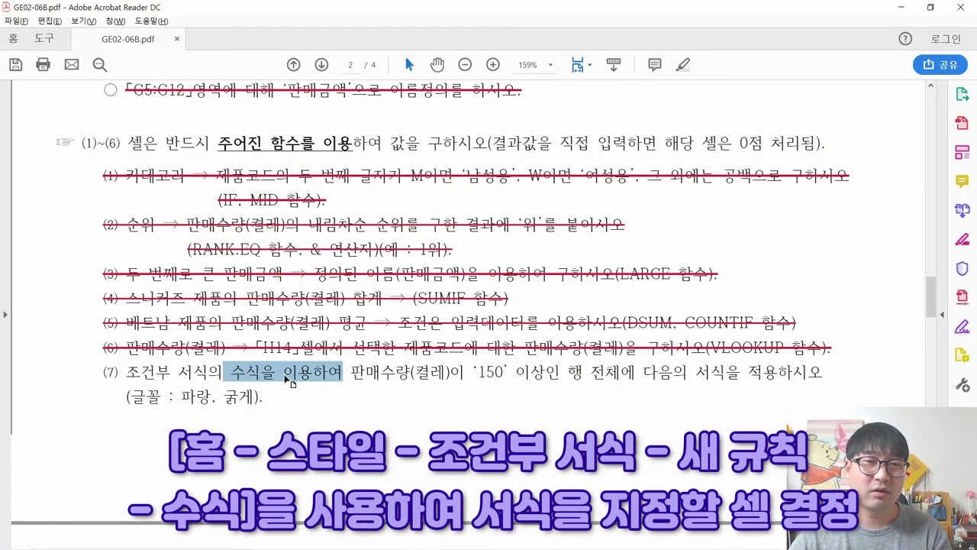
pyautogui.hotkey('alt', 'Tab')
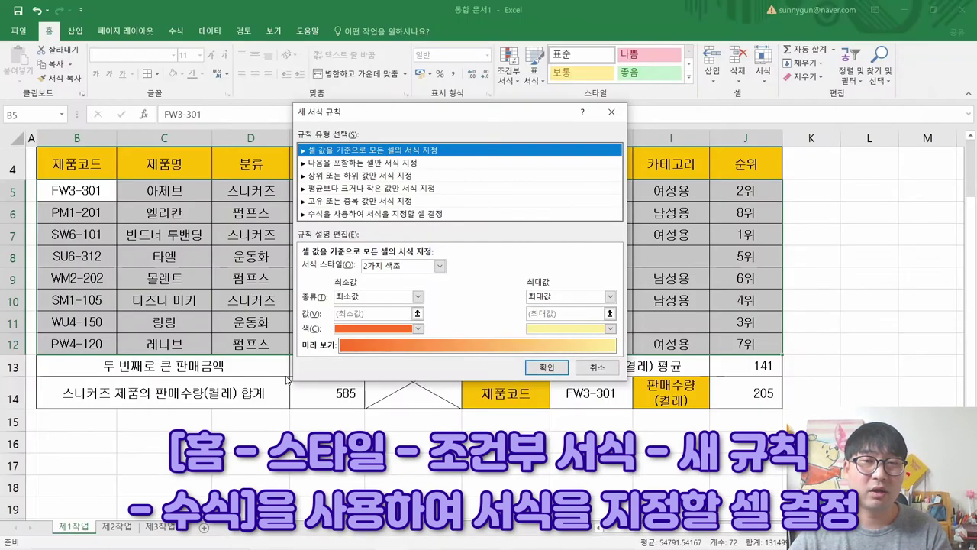
pyautogui.click(344, 215)
pyautogui.click(328, 219)
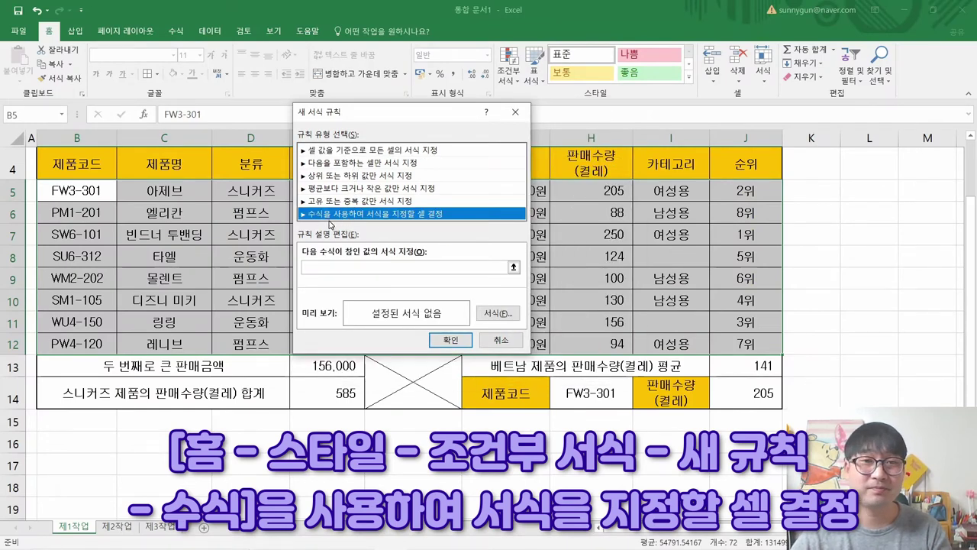
# Step: Start entering the rule's formula with the sales quantity column uncovered, and check task (7)'s quantity condition in the exam PDF
pyautogui.click(341, 266)
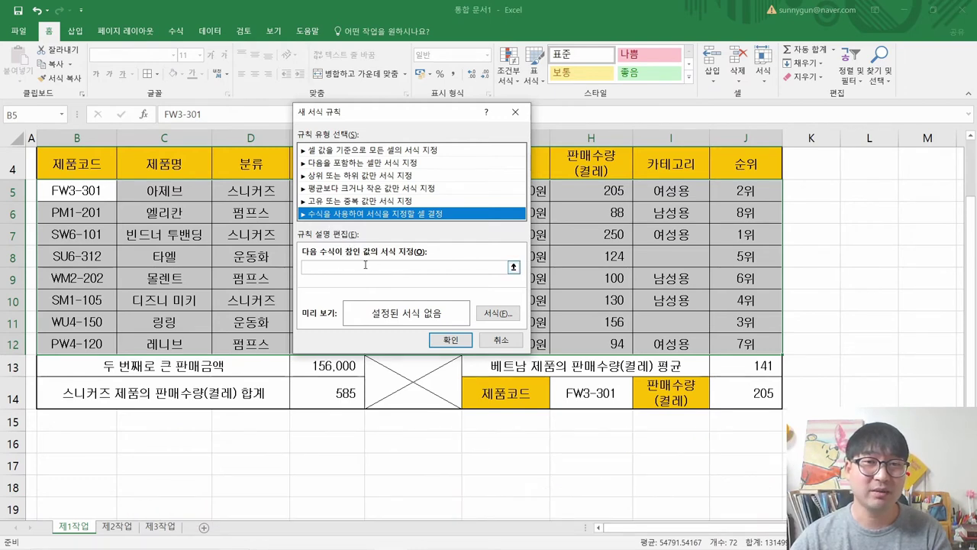
pyautogui.moveTo(410, 120); pyautogui.dragTo(356, 120)
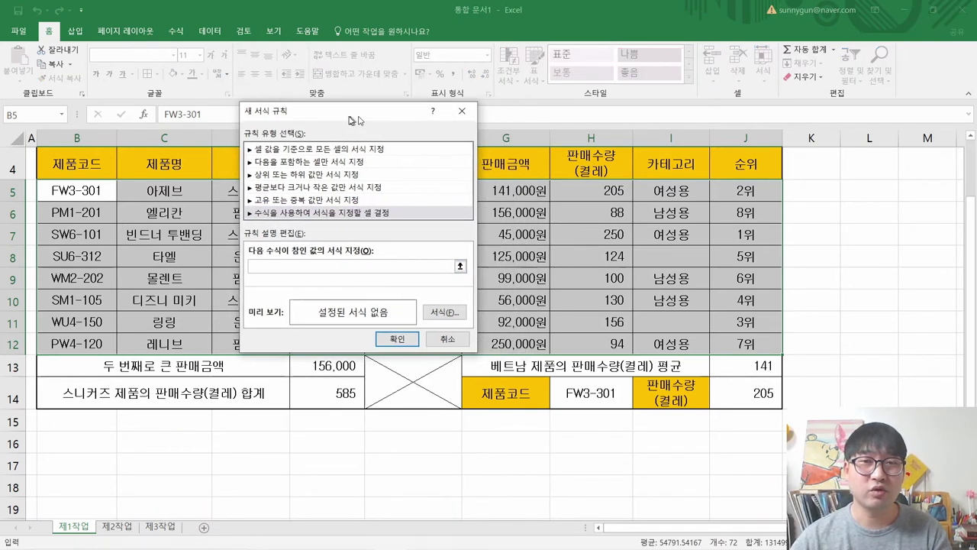
pyautogui.hotkey('alt', 'Tab')
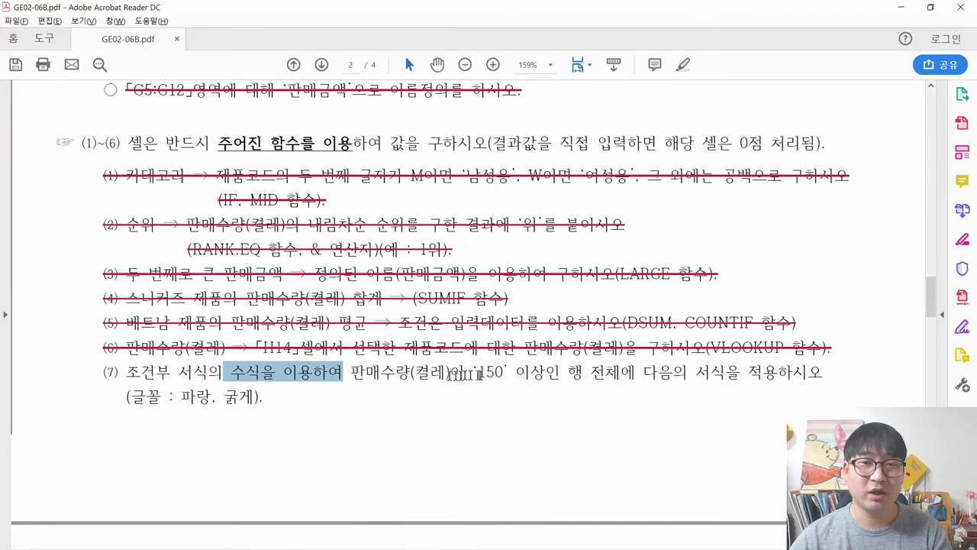
pyautogui.hotkey('alt', 'Tab')
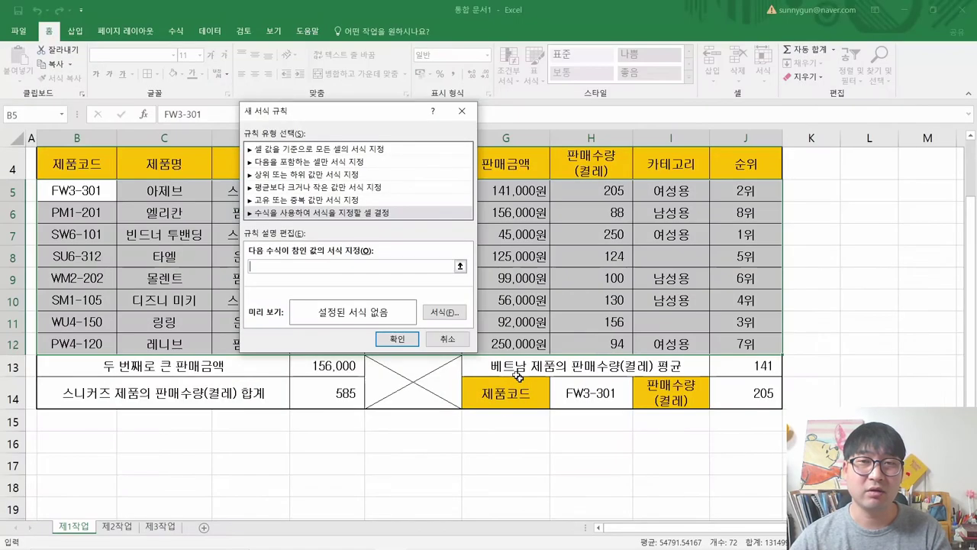
pyautogui.moveTo(597, 195); pyautogui.dragTo(586, 341)
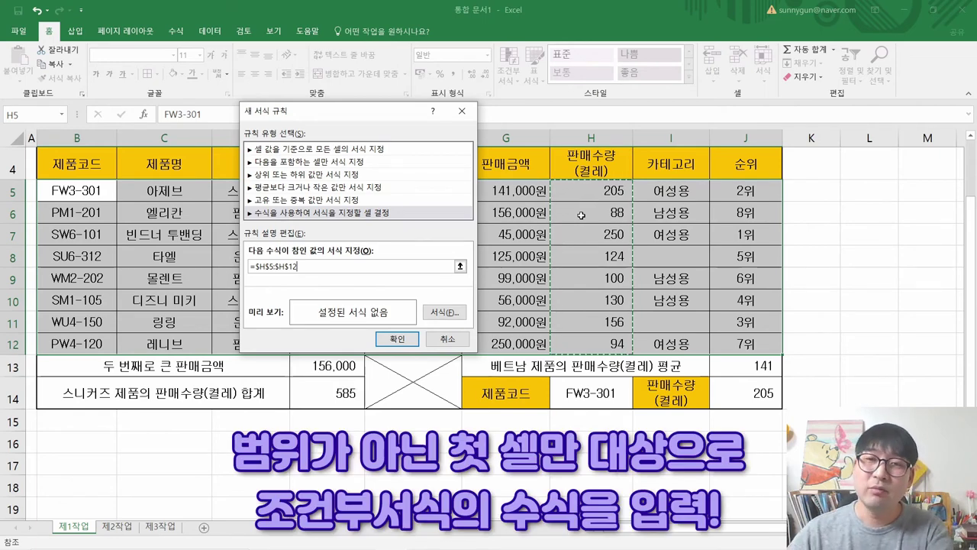
pyautogui.click(666, 190)
pyautogui.click(737, 190)
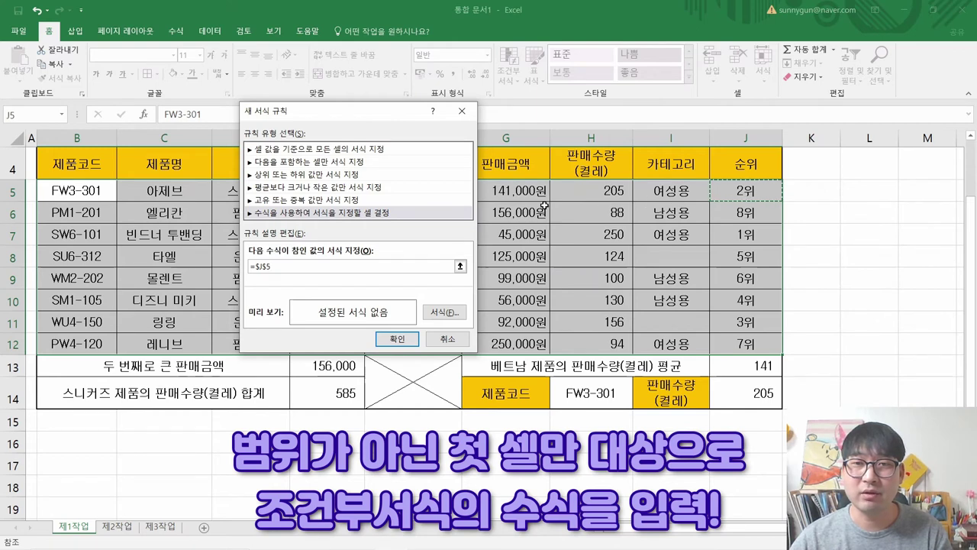
pyautogui.click(669, 191)
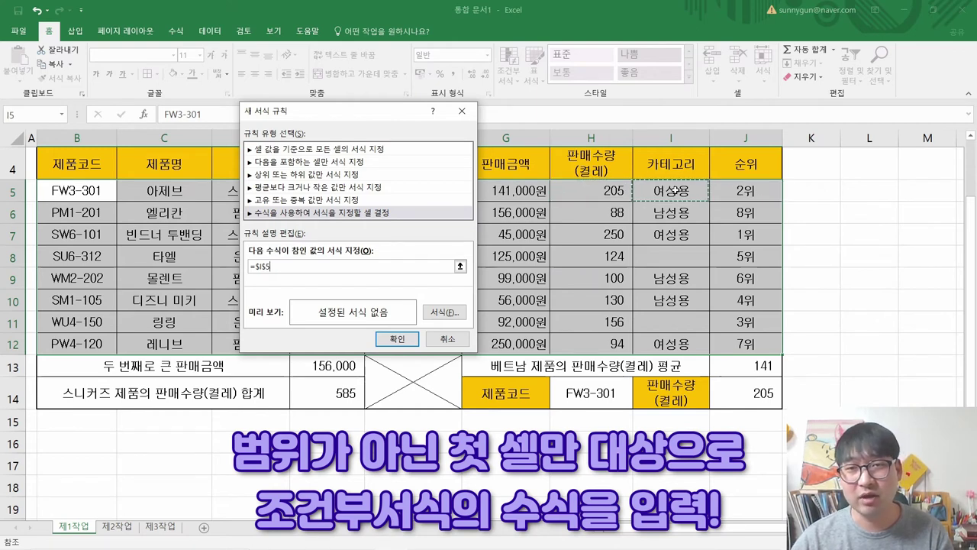
pyautogui.click(739, 189)
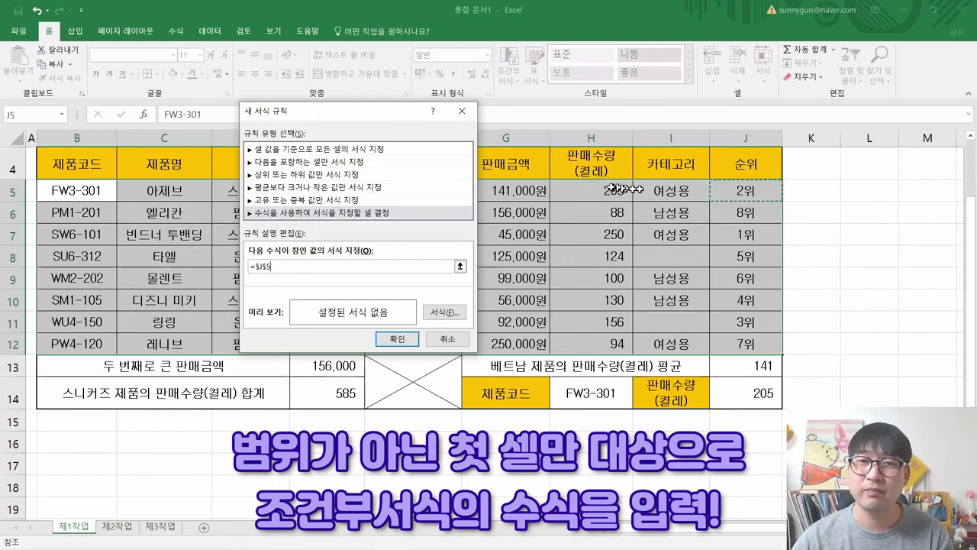
# Step: Reference the first sales quantity cell in the rule formula with only its column fixed, as =$H5
pyautogui.click(586, 187)
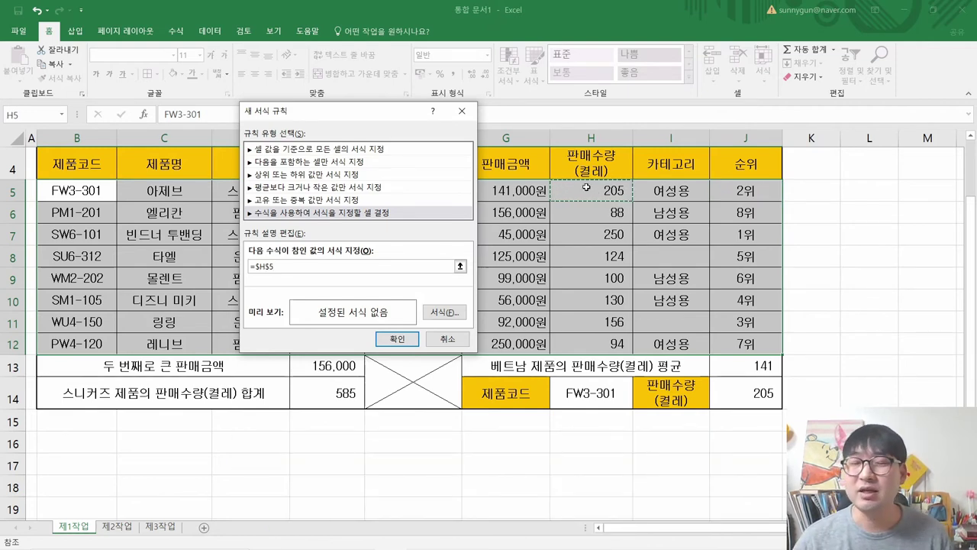
pyautogui.click(265, 276)
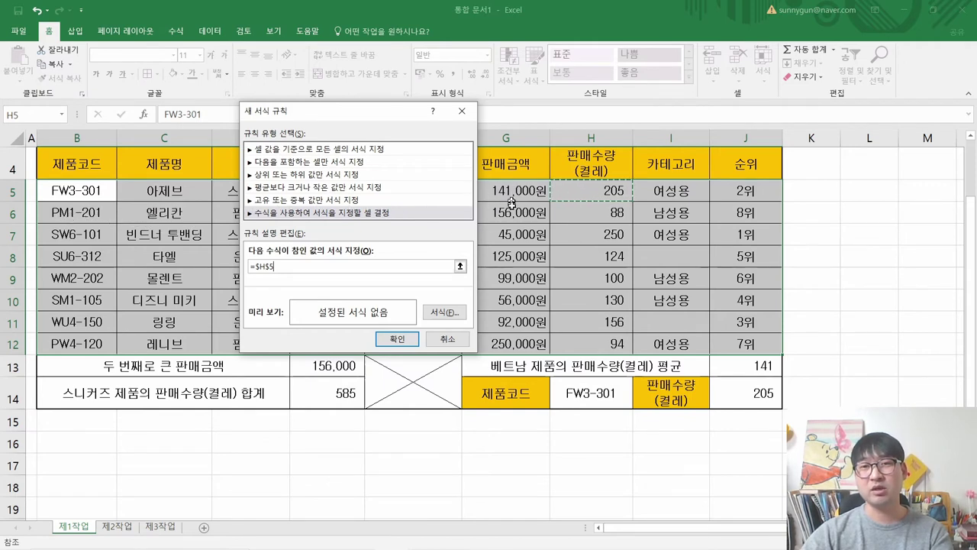
pyautogui.click(598, 234)
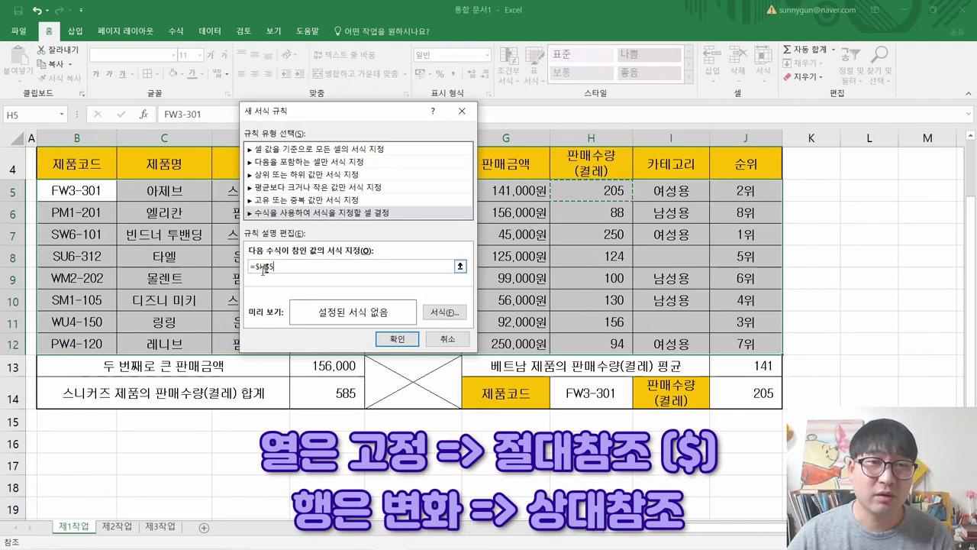
pyautogui.press('Delete')
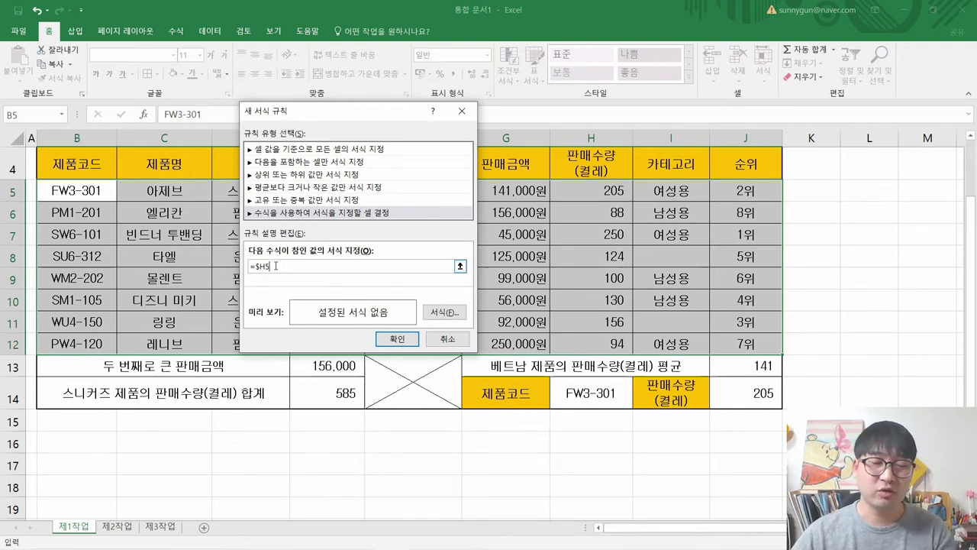
# Step: Check the threshold of task (7) in the PDF, and complete the rule formula as =$H5>=150
pyautogui.hotkey('alt', 'Tab')
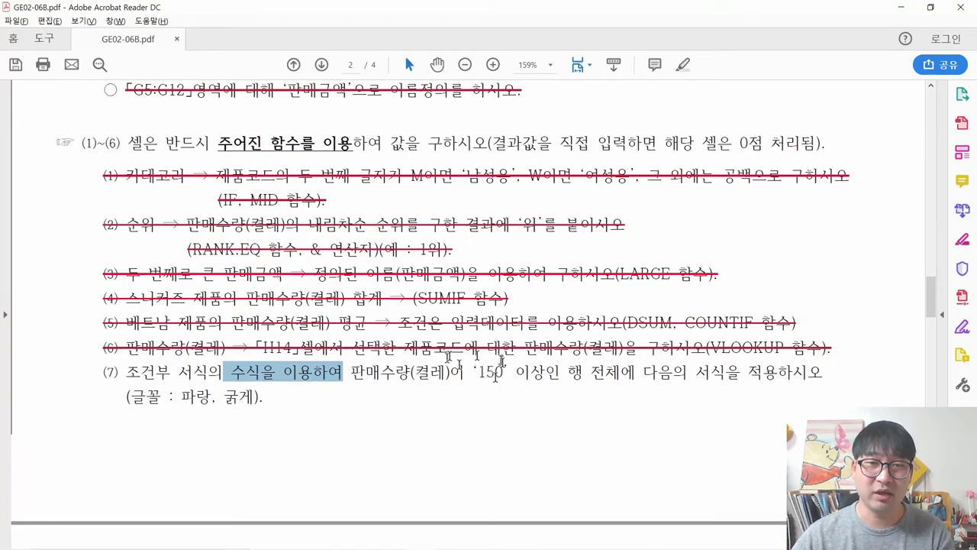
pyautogui.hotkey('alt', 'Tab')
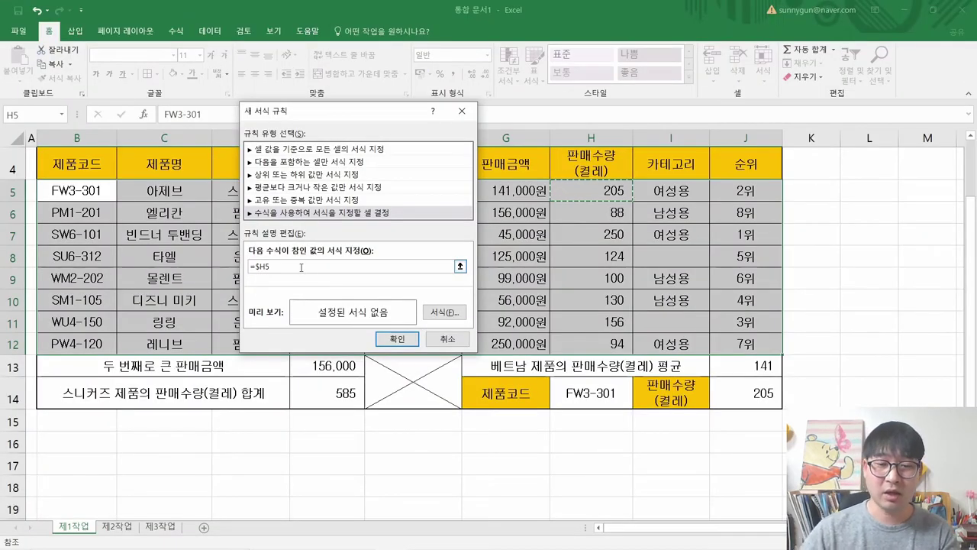
pyautogui.write('>=')
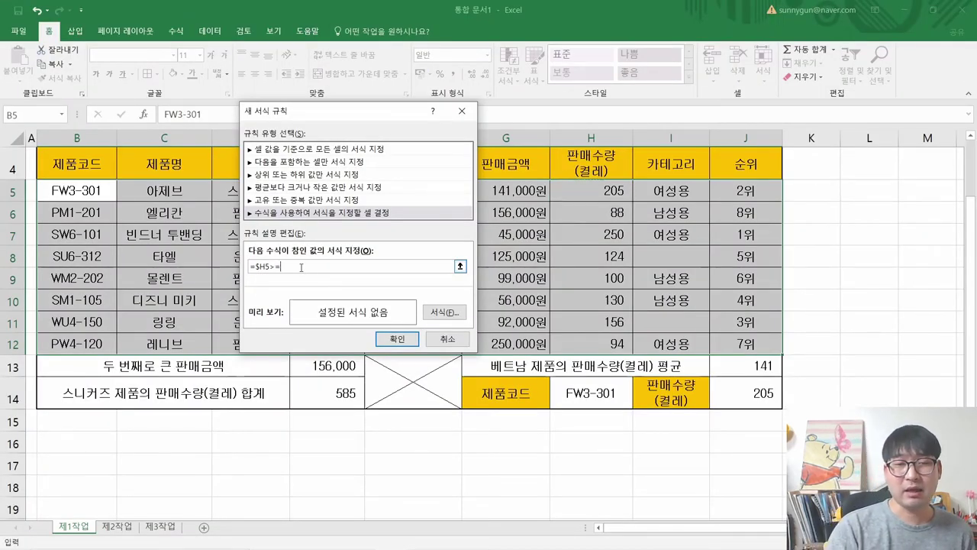
pyautogui.write('150')
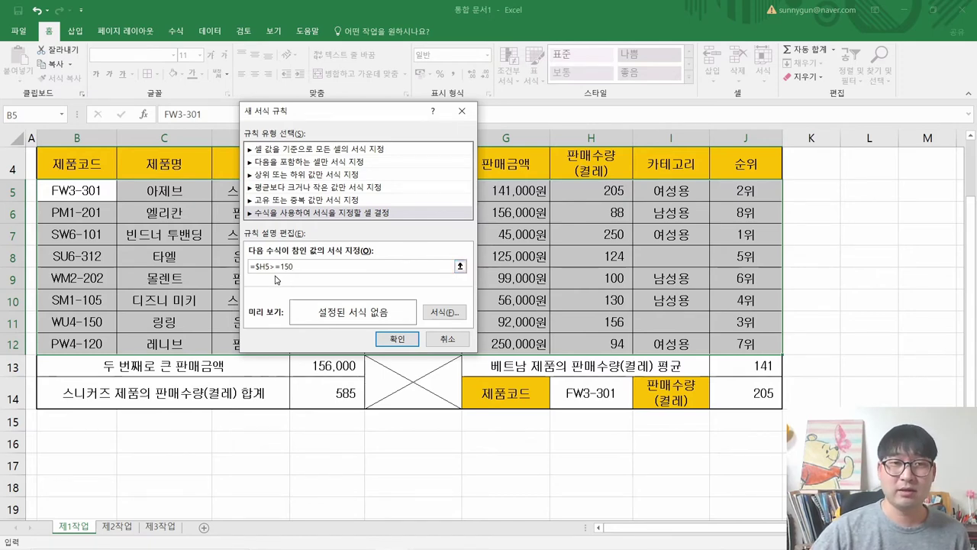
# Step: Check the font colour and style that task (7) requires in the exam PDF
pyautogui.hotkey('alt', 'Tab')
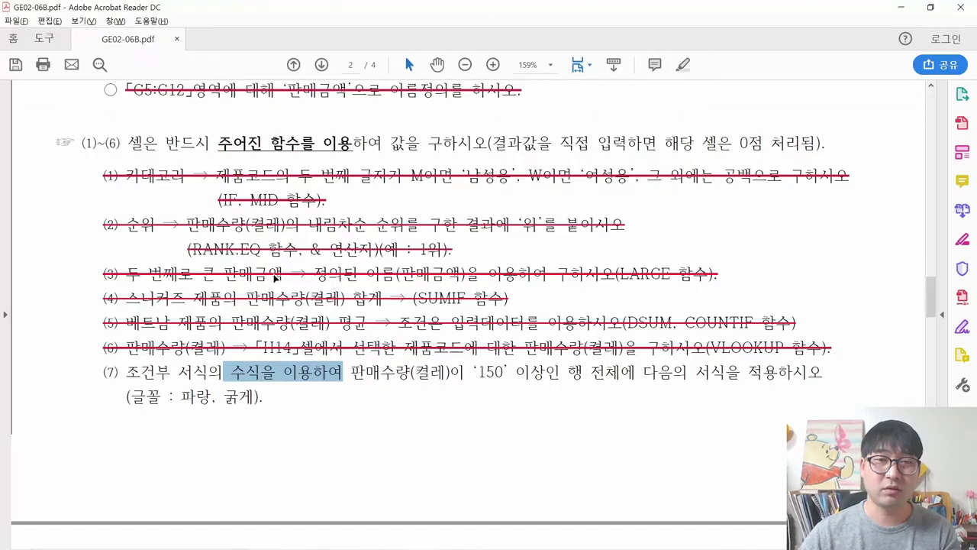
pyautogui.moveTo(130, 395); pyautogui.dragTo(254, 395)
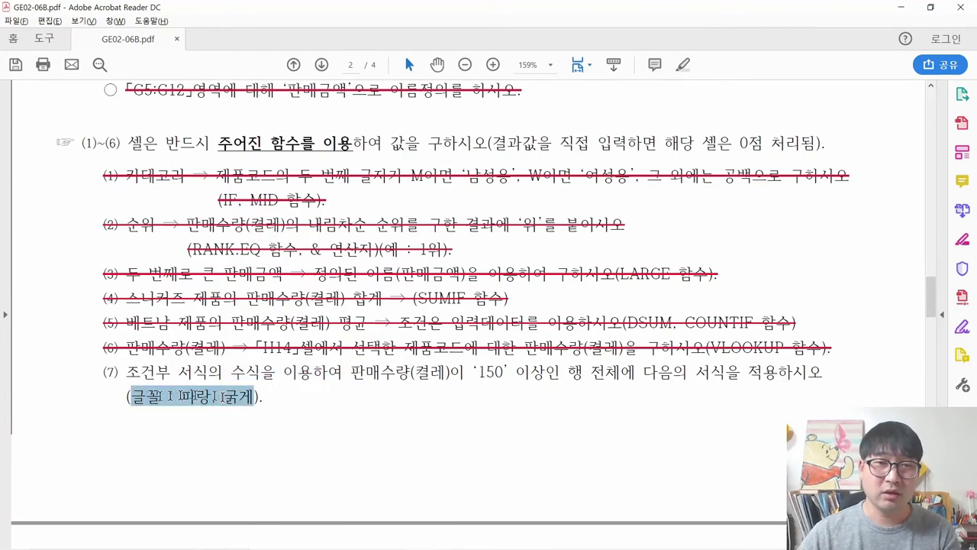
pyautogui.hotkey('alt', 'Tab')
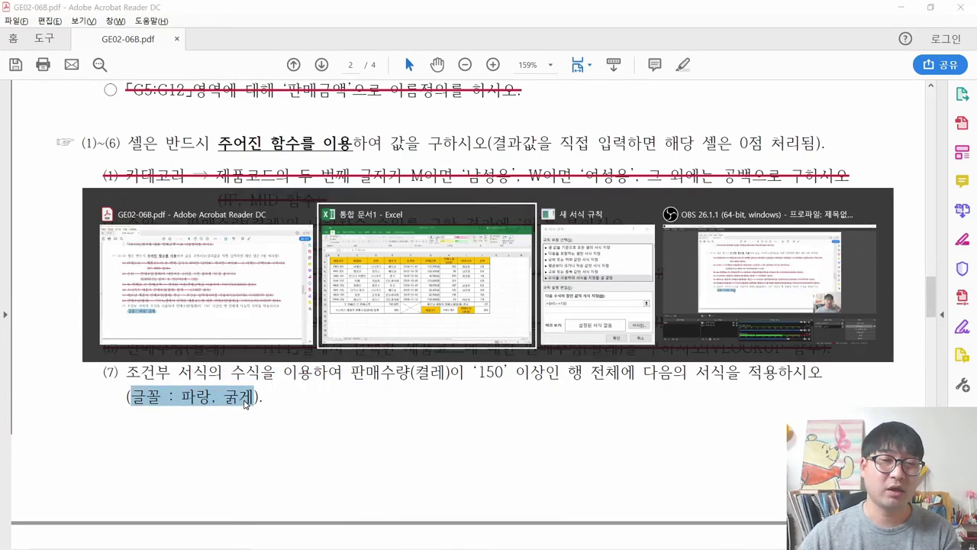
# Step: Set the rule's font to bold (굵게) in the standard blue colour, and apply the rule to the selected table rows
pyautogui.click(441, 317)
pyautogui.click(358, 263)
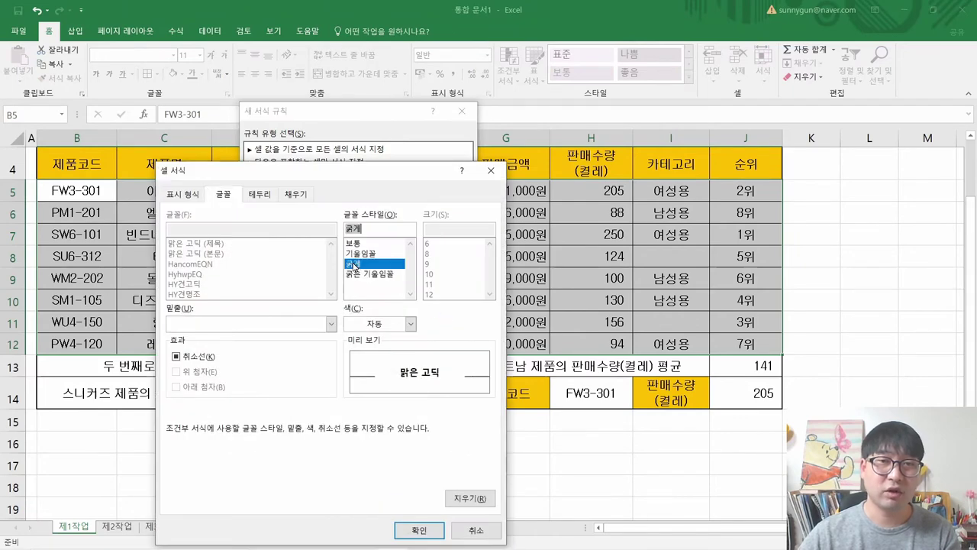
pyautogui.click(390, 324)
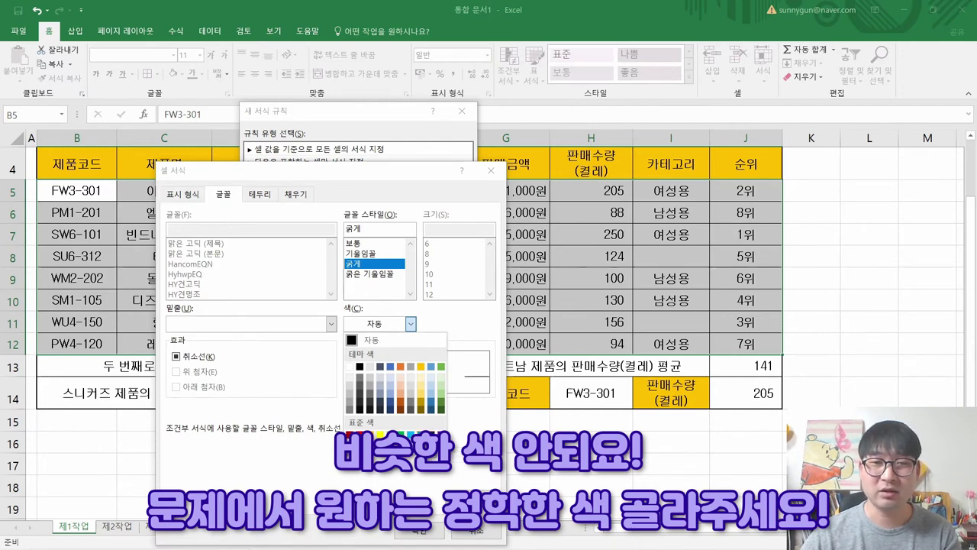
pyautogui.click(420, 434)
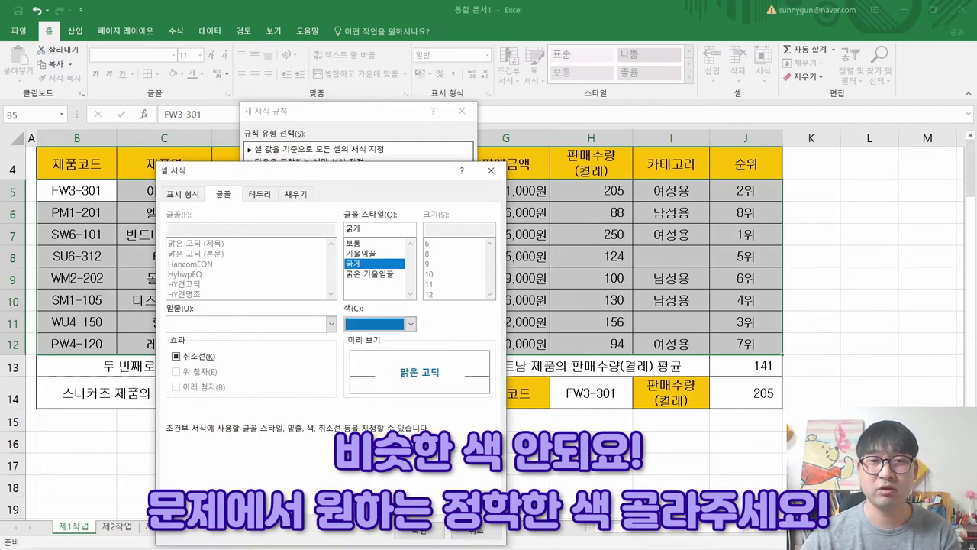
pyautogui.click(420, 531)
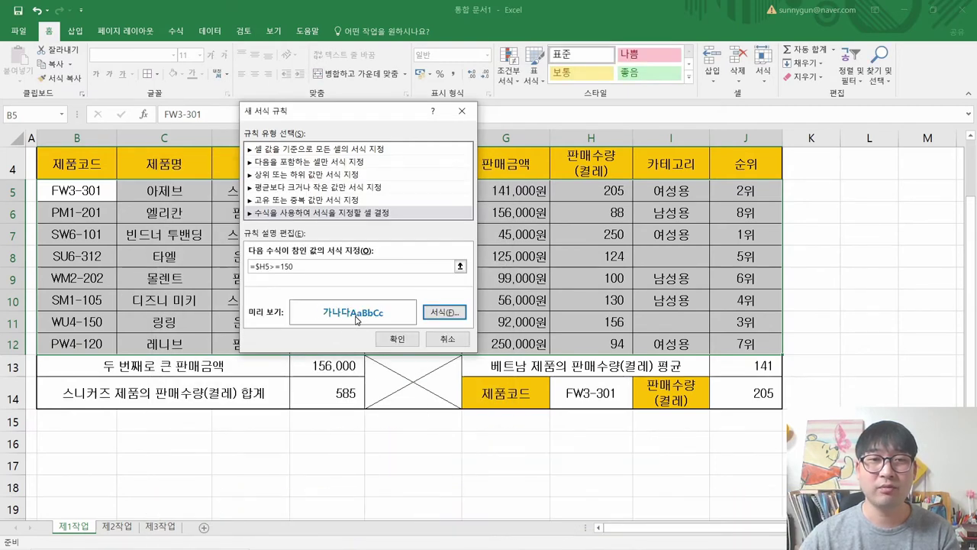
pyautogui.click(410, 340)
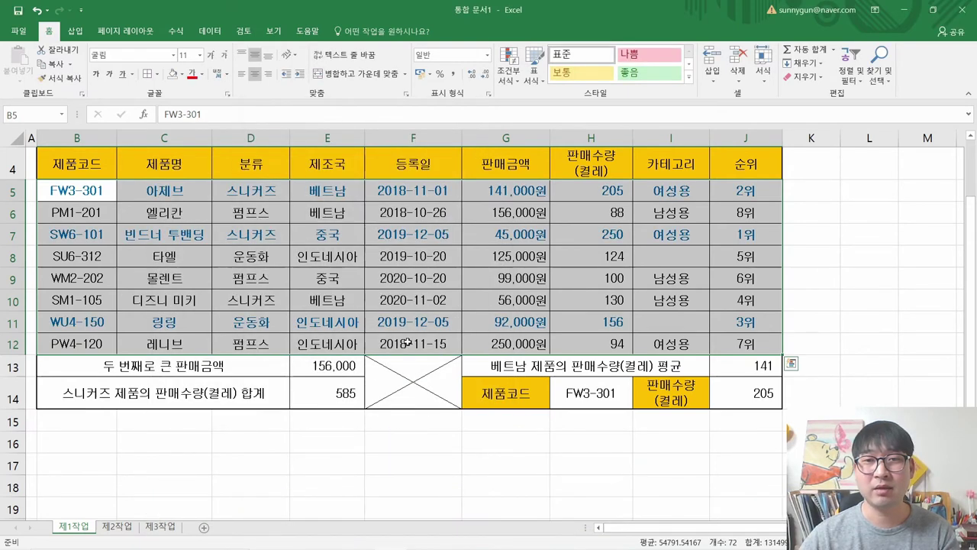
pyautogui.click(649, 300)
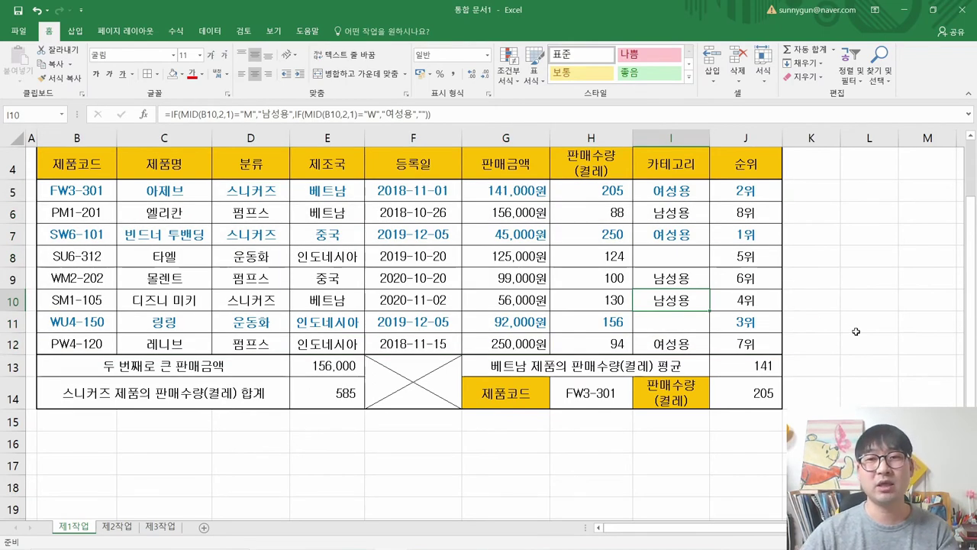
# Step: Strike through the task (7) text in the exam PDF, and return to the full table in Excel
pyautogui.hotkey('alt', 'Tab')
pyautogui.click(269, 397)
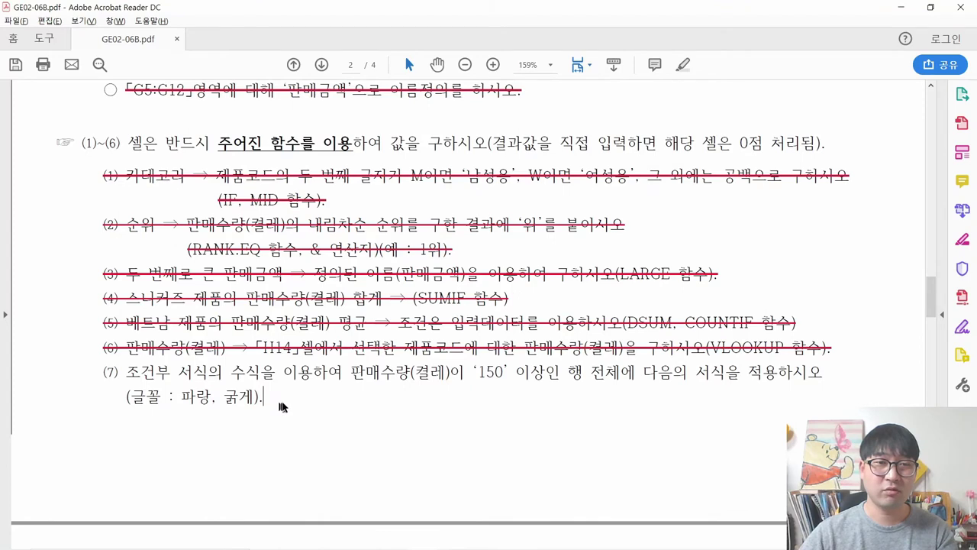
pyautogui.moveTo(267, 396); pyautogui.dragTo(99, 376)
pyautogui.rightClick(142, 377)
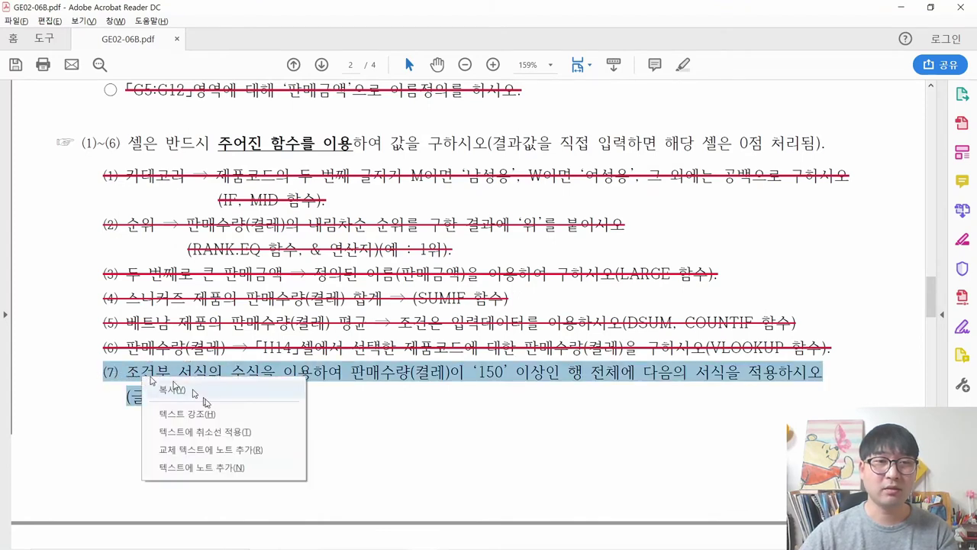
pyautogui.click(183, 429)
pyautogui.hotkey('alt', 'Tab')
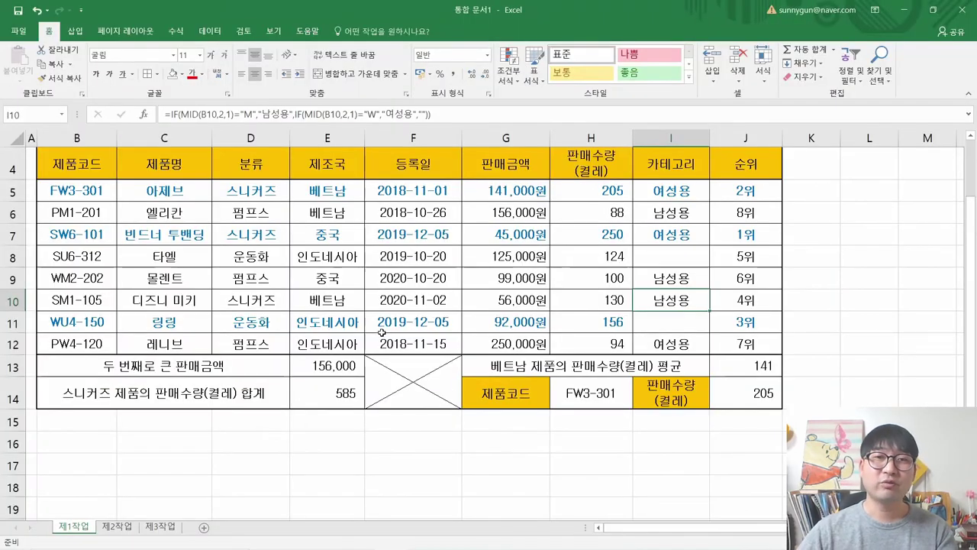
pyautogui.scroll(1, 457, 330)
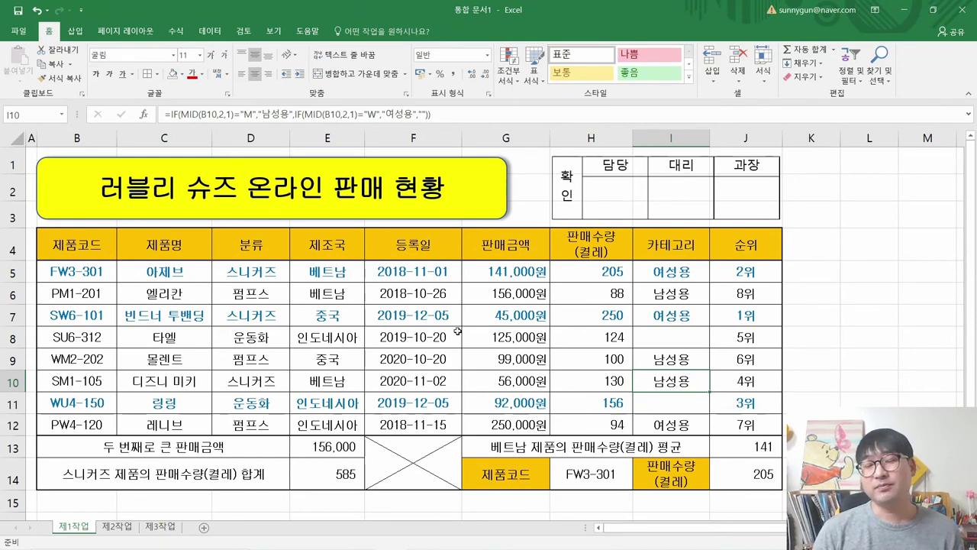
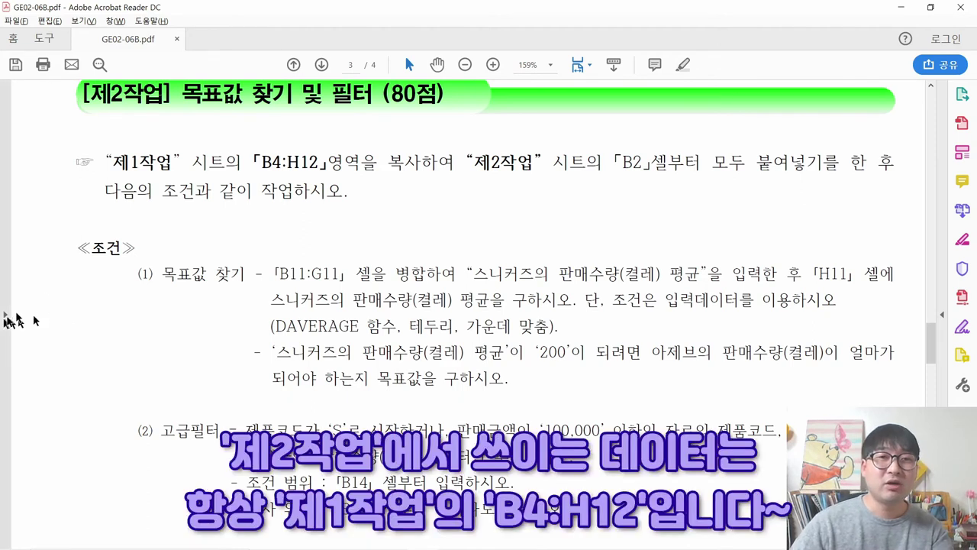
# Step: Copy B4:H12 on the 제1작업 sheet as the 제2작업 instruction requires, and strike through that copy instruction in the PDF
pyautogui.moveTo(106, 161); pyautogui.dragTo(437, 168)
pyautogui.hotkey('alt', 'Tab')
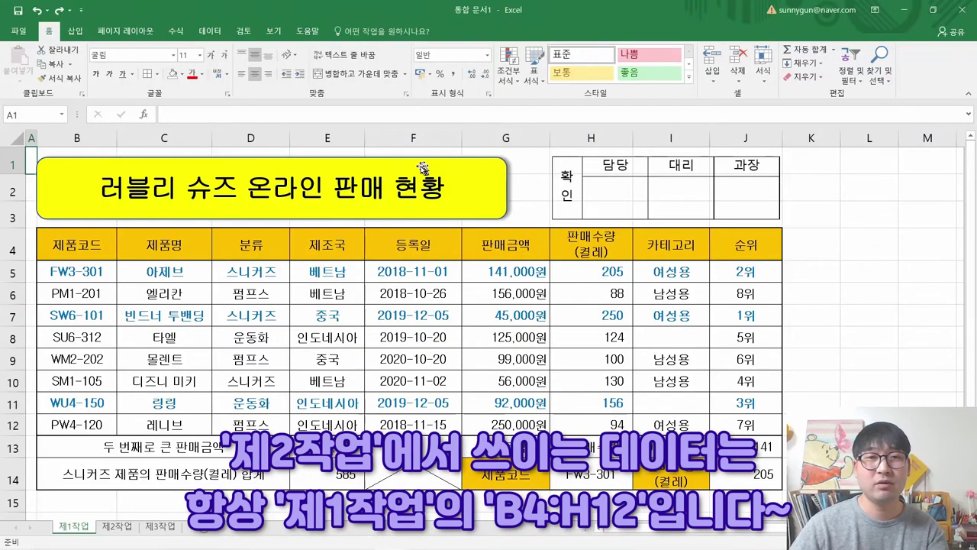
pyautogui.moveTo(77, 242); pyautogui.dragTo(605, 423)
pyautogui.hotkey('ctrl', 'c')
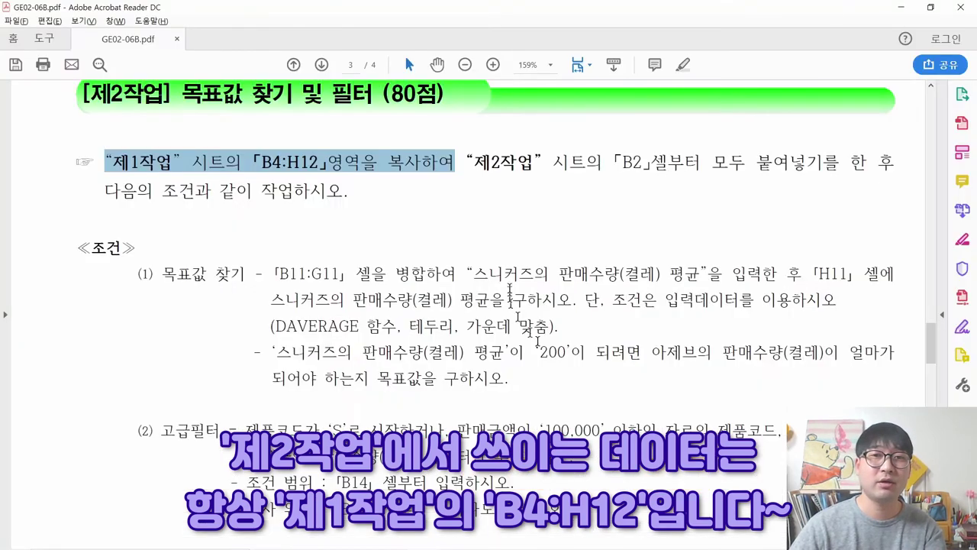
pyautogui.rightClick(430, 163)
pyautogui.click(490, 214)
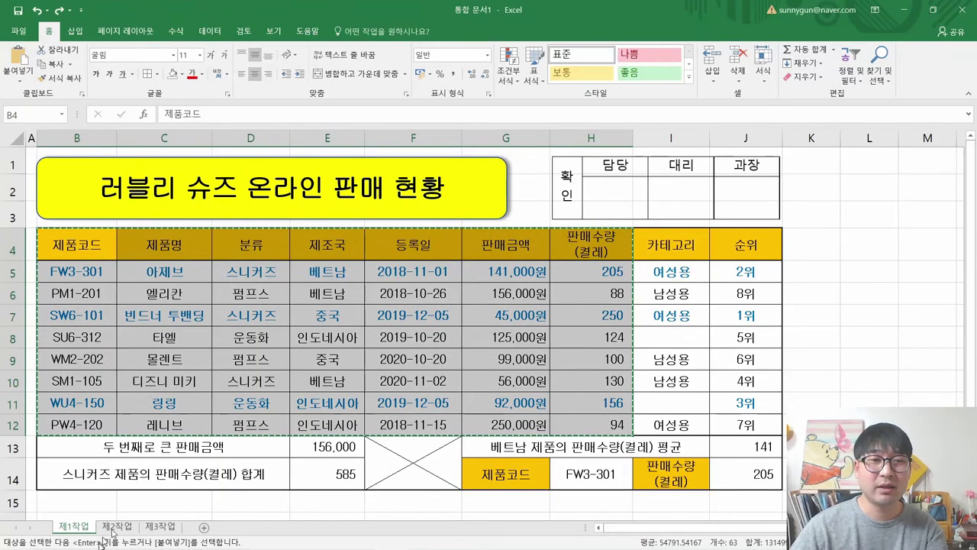
# Step: Paste the copied table with all its formatting at cell B2 of the 제2작업 sheet
pyautogui.click(121, 529)
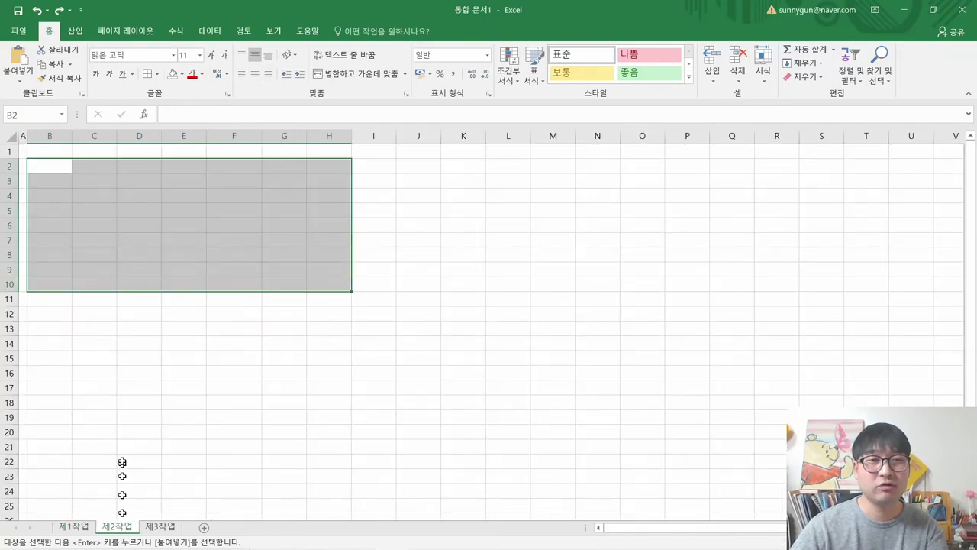
pyautogui.click(114, 312)
pyautogui.click(48, 162)
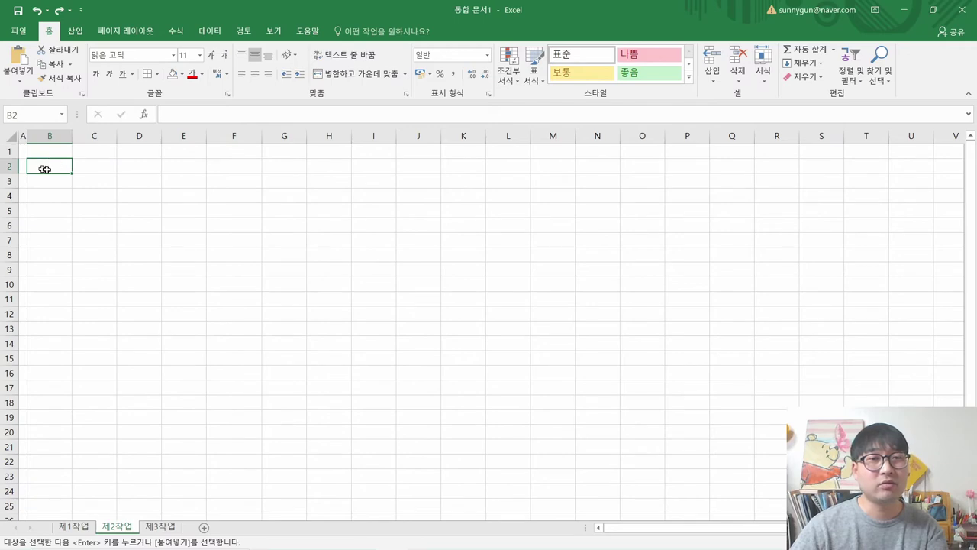
pyautogui.hotkey('alt', 'Tab')
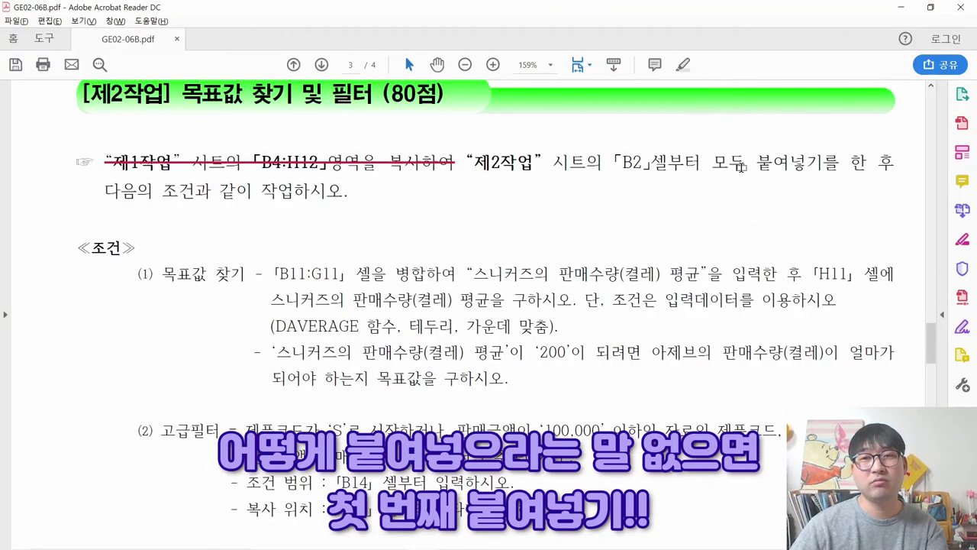
pyautogui.hotkey('alt', 'Tab')
pyautogui.rightClick(57, 168)
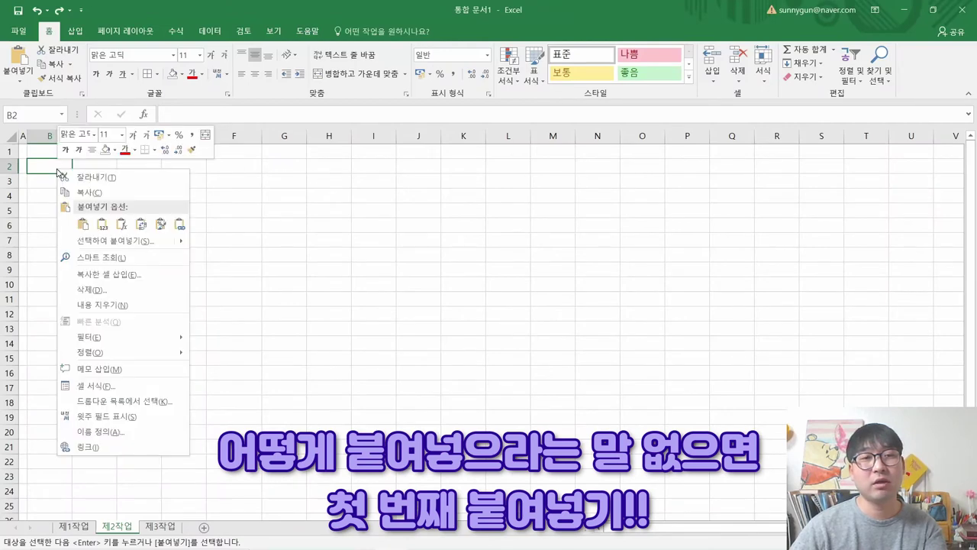
pyautogui.click(82, 221)
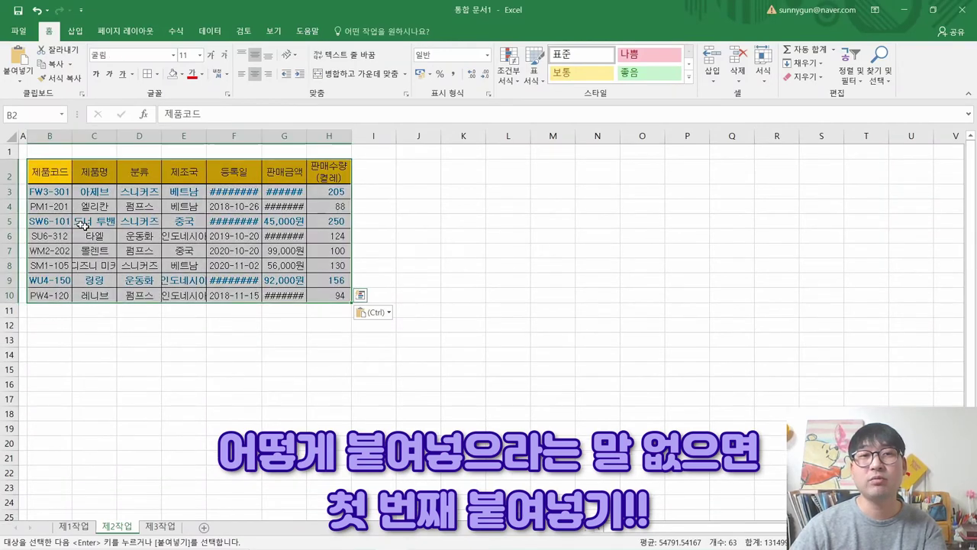
pyautogui.click(48, 168)
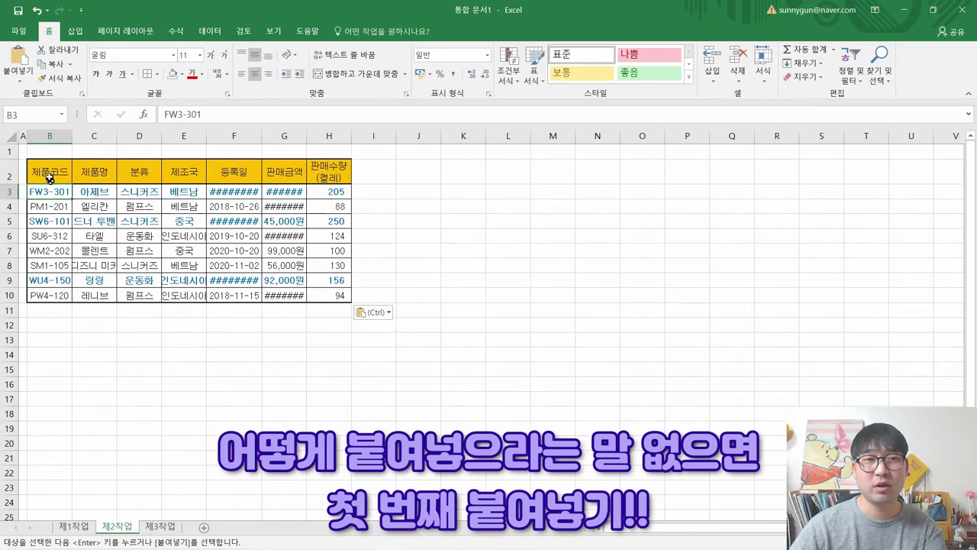
pyautogui.press('ctrl')
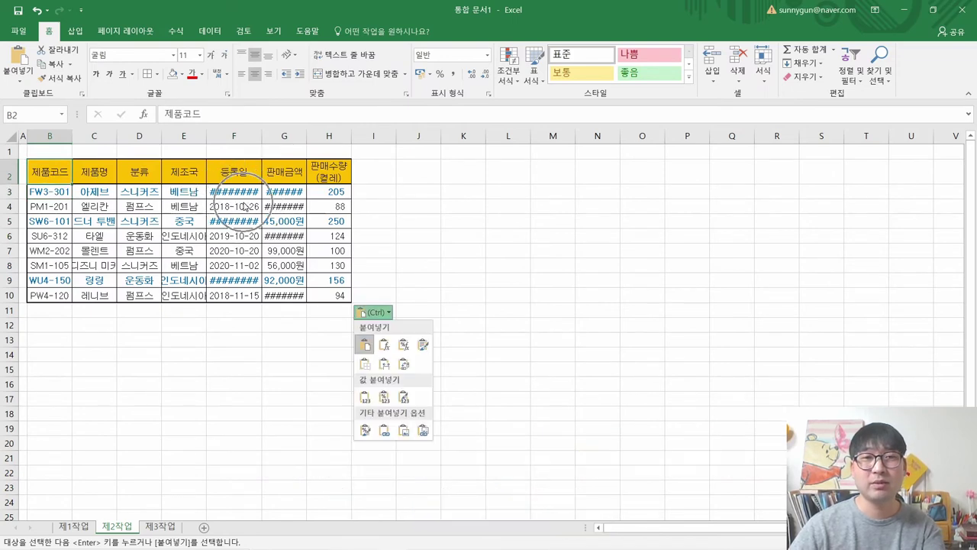
pyautogui.press('ctrl')
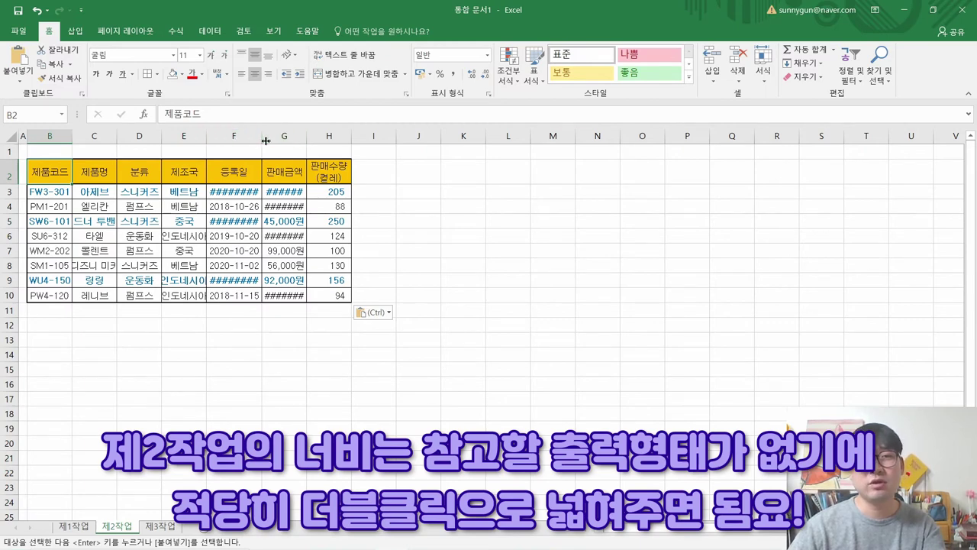
# Step: Auto-fit the widths of all columns on the 제2작업 sheet to their contents
pyautogui.doubleClick(261, 139)
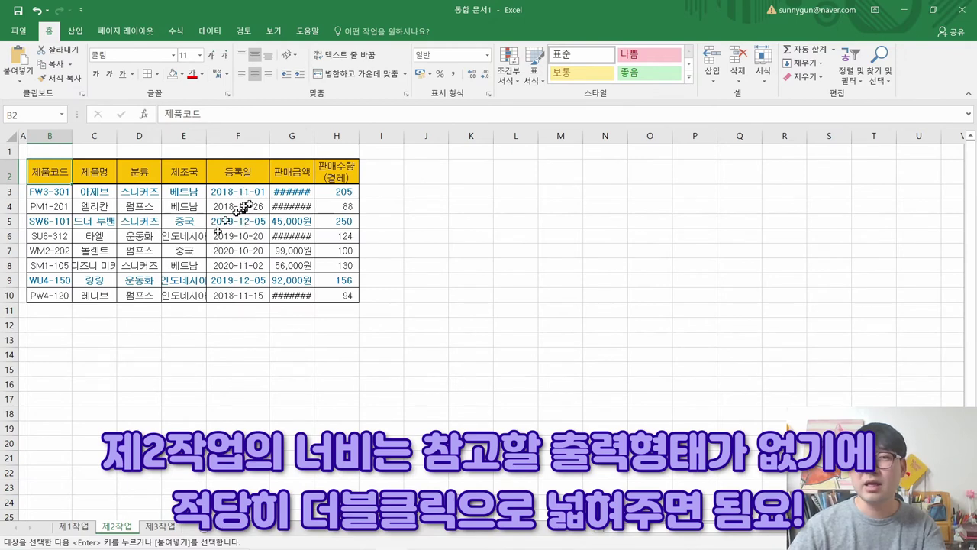
pyautogui.click(10, 138)
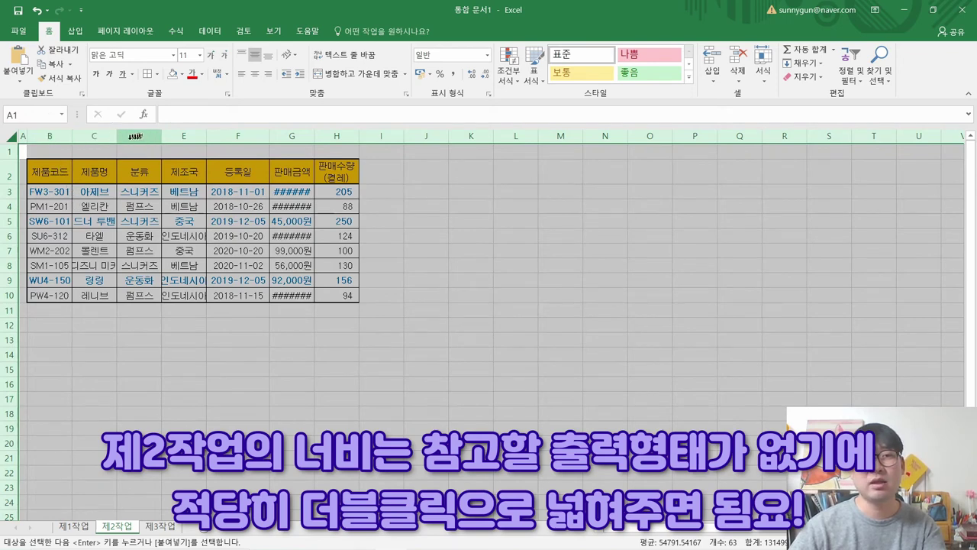
pyautogui.doubleClick(117, 136)
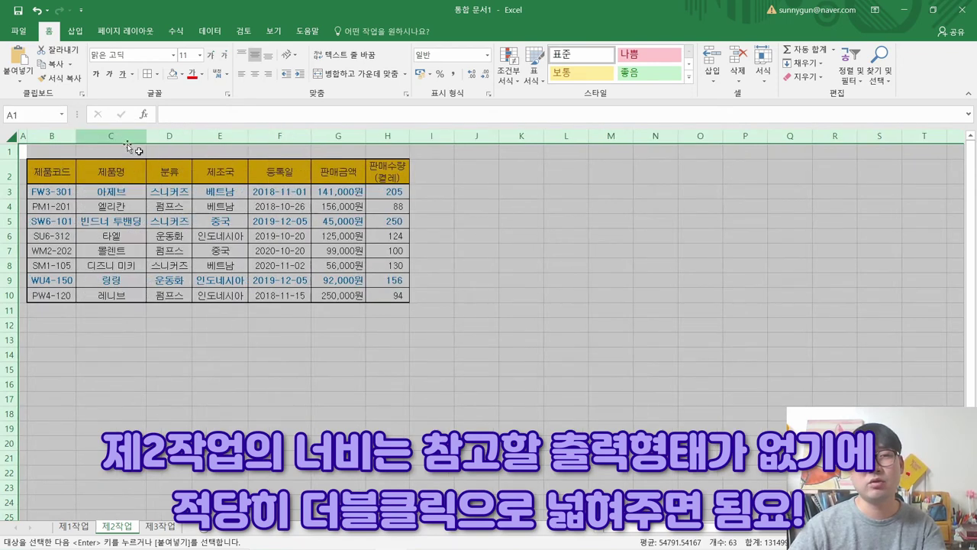
pyautogui.click(223, 234)
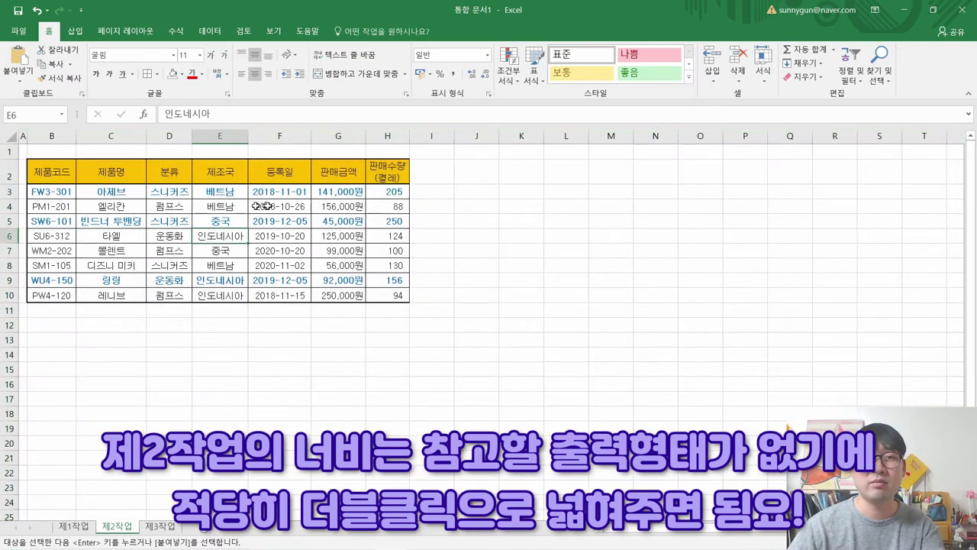
# Step: Strike through the rest of the paste instruction and the 조건 heading under 제2작업 in the exam PDF
pyautogui.hotkey('alt', 'Tab')
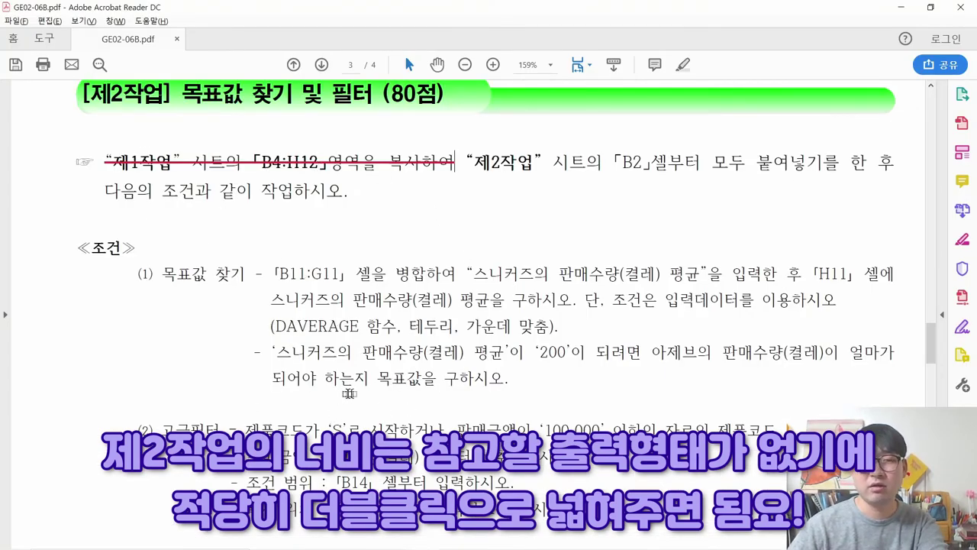
pyautogui.hotkey('alt', 'Tab')
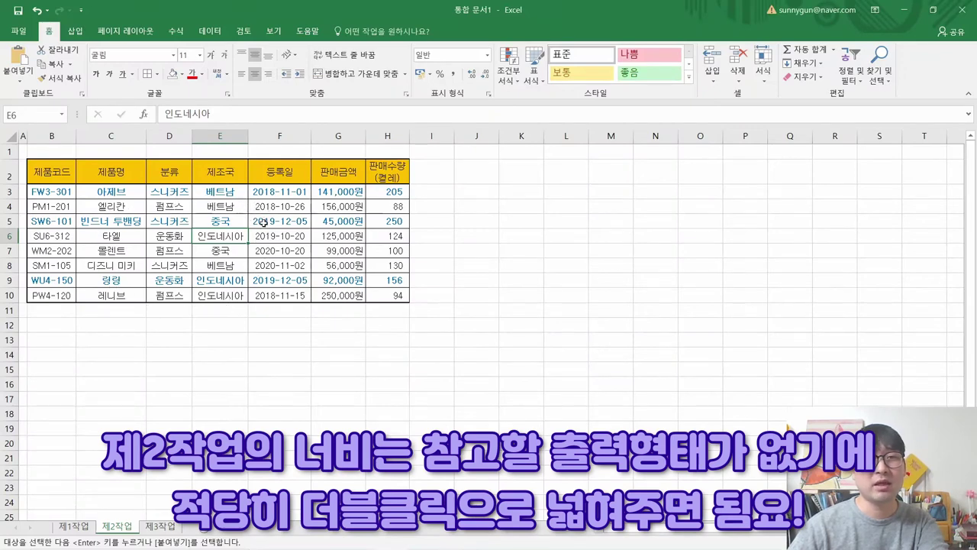
pyautogui.hotkey('alt', 'Tab')
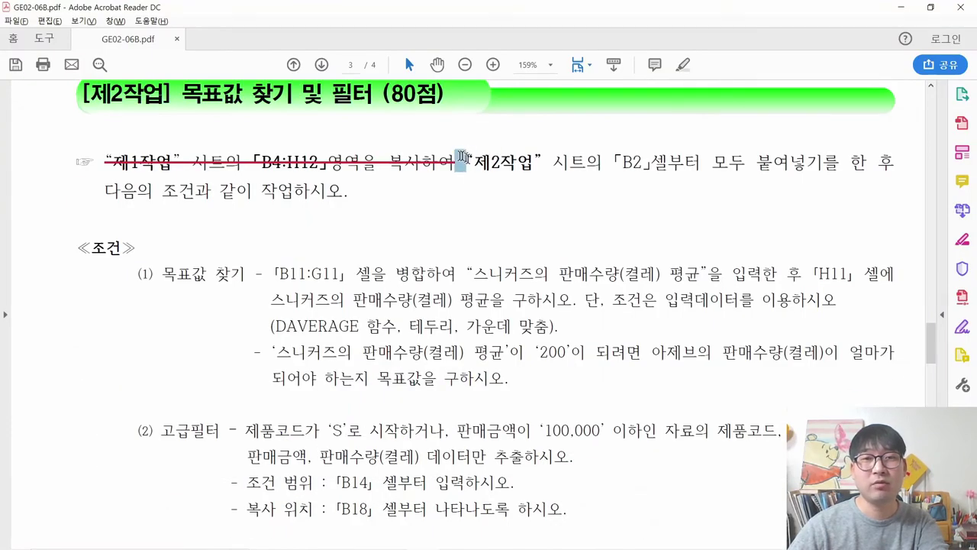
pyautogui.moveTo(458, 162); pyautogui.dragTo(481, 202)
pyautogui.rightClick(339, 201)
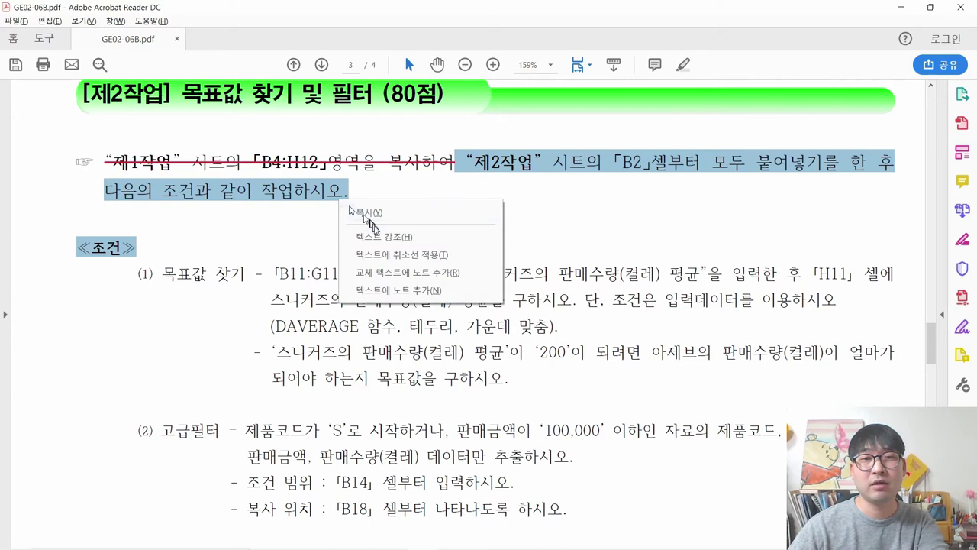
pyautogui.click(389, 254)
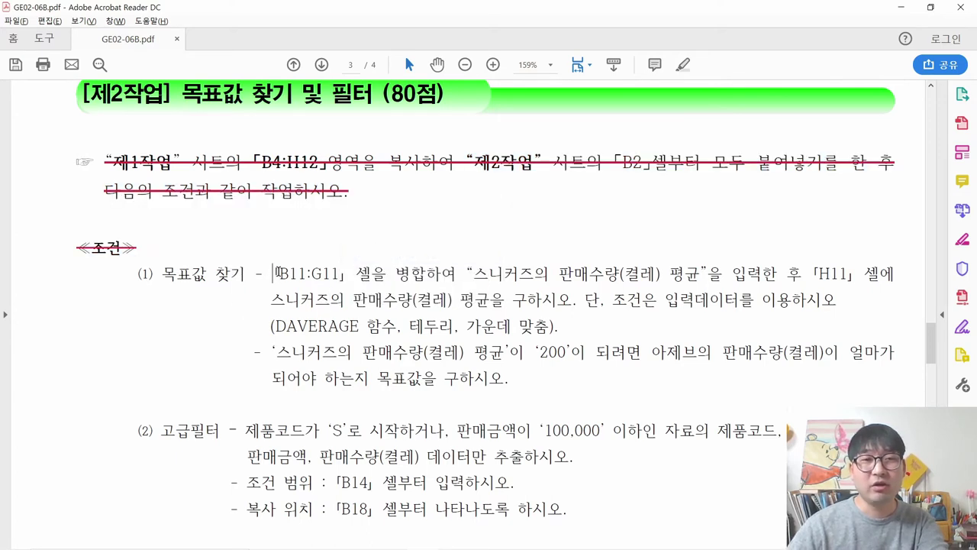
# Step: Merge and centre cells B11:G11 on the 제2작업 sheet in Excel, as condition (1) of the exam PDF requires
pyautogui.moveTo(273, 271); pyautogui.dragTo(456, 273)
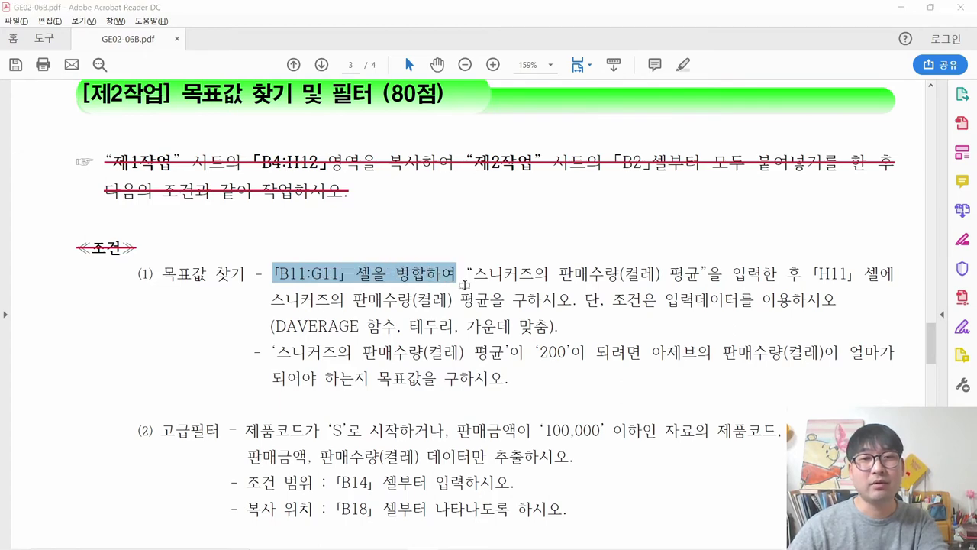
pyautogui.hotkey('alt', 'Tab')
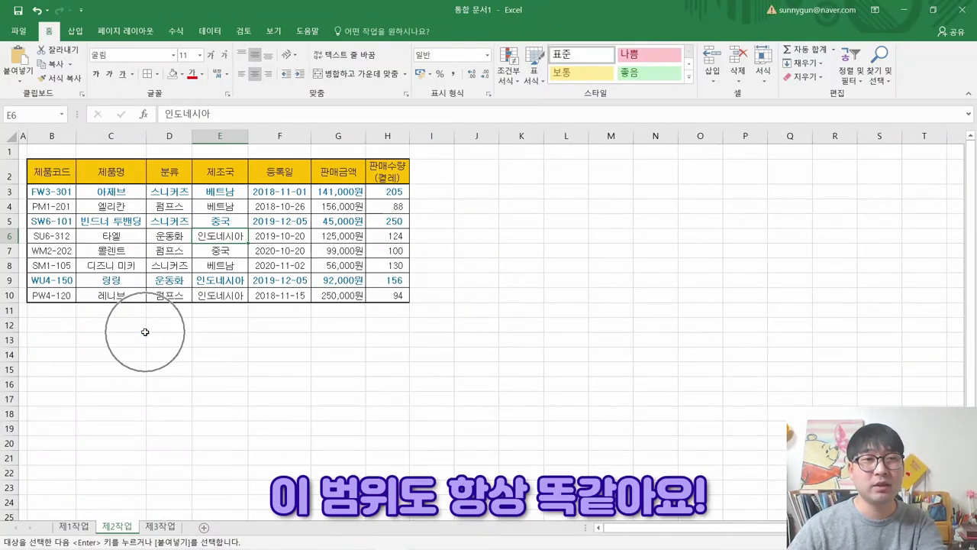
pyautogui.scroll(2, 142, 332)
pyautogui.moveTo(81, 364); pyautogui.dragTo(447, 365)
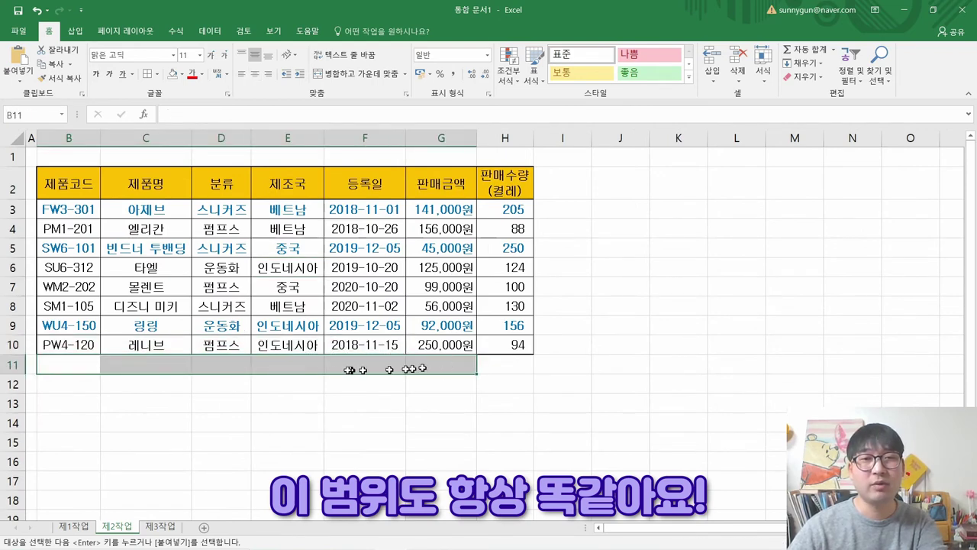
pyautogui.click(361, 81)
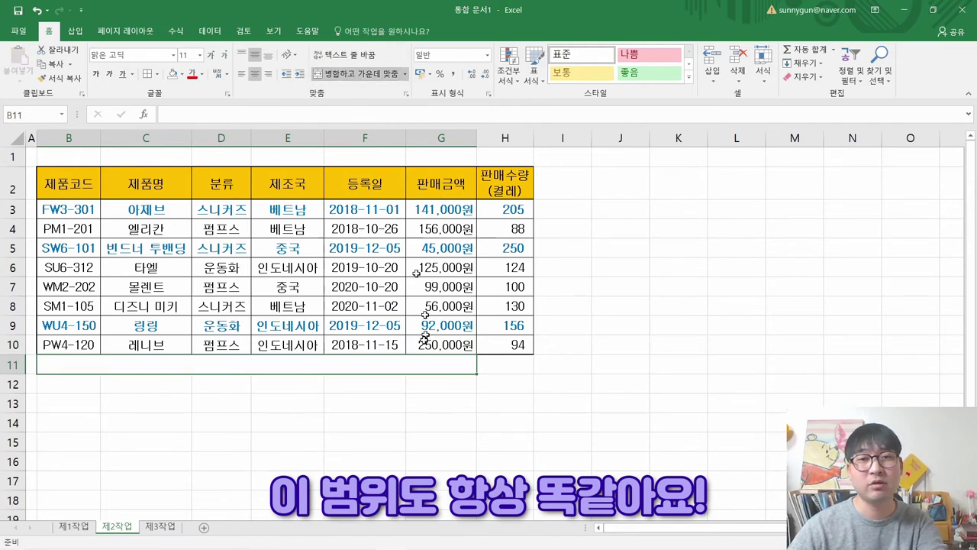
# Step: Copy the text 스니커즈의 판매수량(켤레) 평균 from condition (1) in the exam PDF and return to Excel
pyautogui.hotkey('alt', 'Tab')
pyautogui.moveTo(468, 272); pyautogui.dragTo(676, 275)
pyautogui.hotkey('ctrl', 'c')
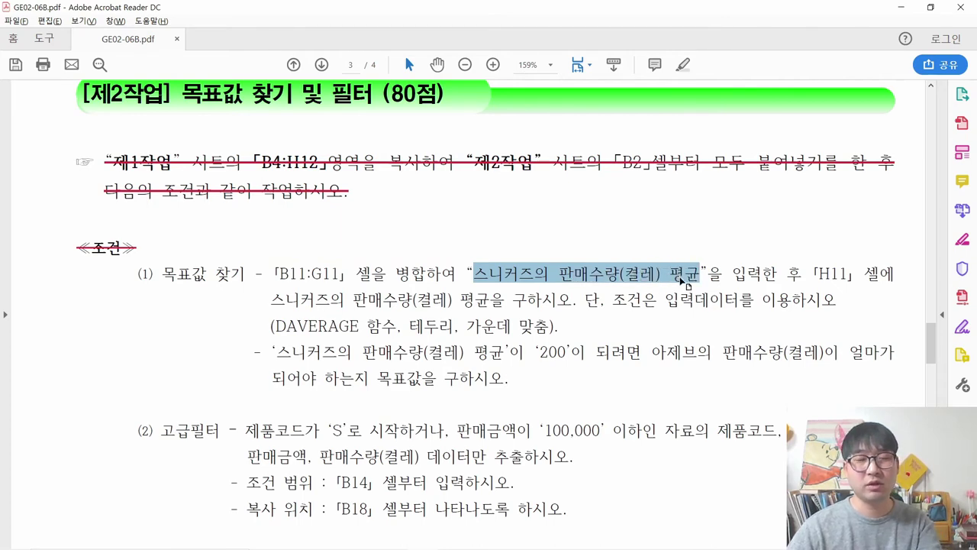
pyautogui.hotkey('alt', 'Tab')
pyautogui.write('ASDFSADF')
pyautogui.press('BackSpace')
pyautogui.press('BackSpace')
pyautogui.press('BackSpace')
pyautogui.press('BackSpace')
pyautogui.press('BackSpace')
pyautogui.press('BackSpace')
pyautogui.press('BackSpace')
pyautogui.press('BackSpace')
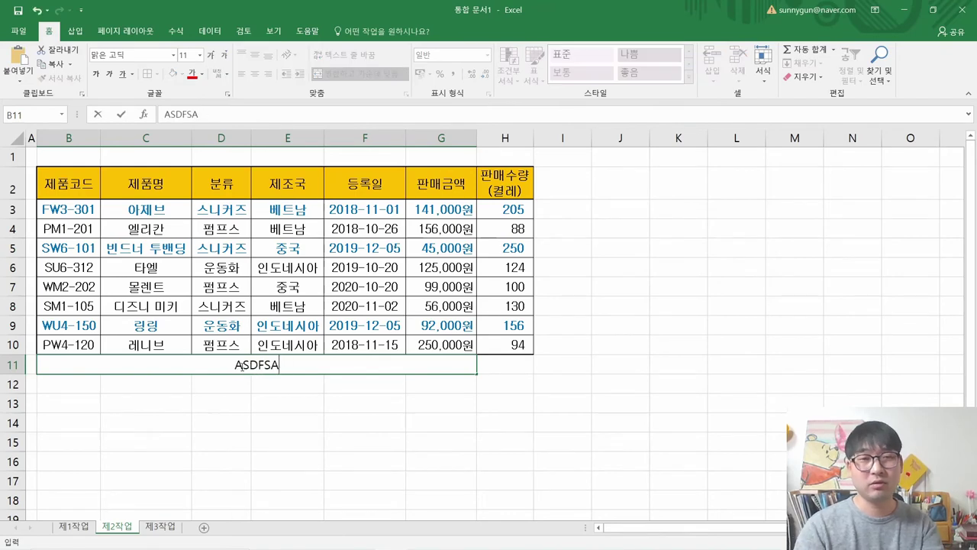
# Step: Paste 스니커즈의 판매수량(켤레) 평균 as the label in the merged cell B11:G11
pyautogui.hotkey('ctrl', 'v')
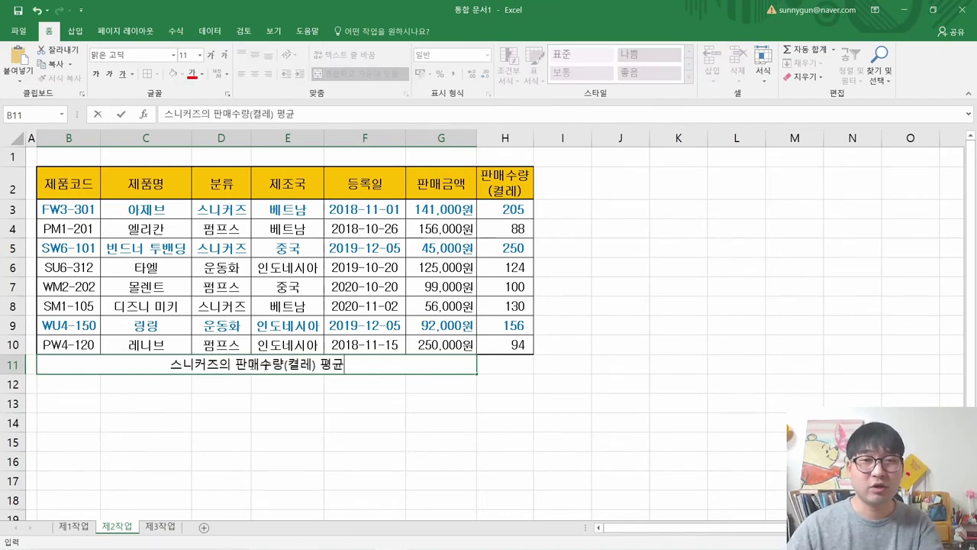
pyautogui.click(501, 367)
# Step: Check condition (1) in the exam PDF for the H11 average instruction and its required function, and return to Excel
pyautogui.hotkey('alt', 'Tab')
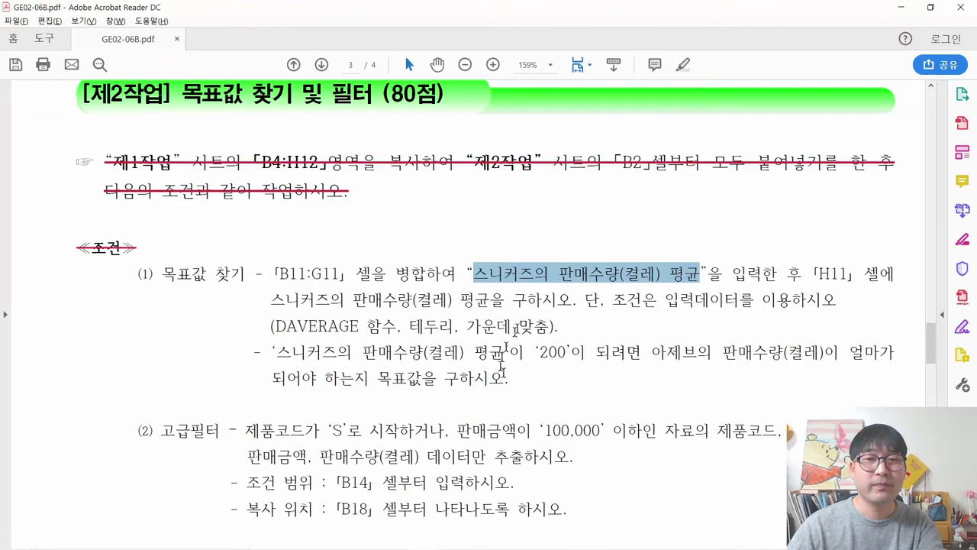
pyautogui.moveTo(817, 272); pyautogui.dragTo(572, 299)
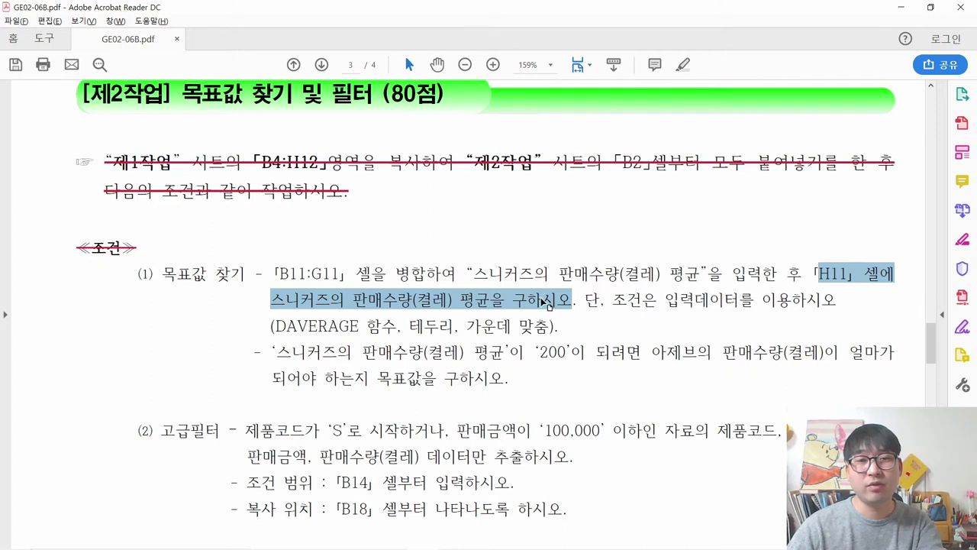
pyautogui.click(495, 309)
pyautogui.moveTo(271, 326); pyautogui.dragTo(388, 331)
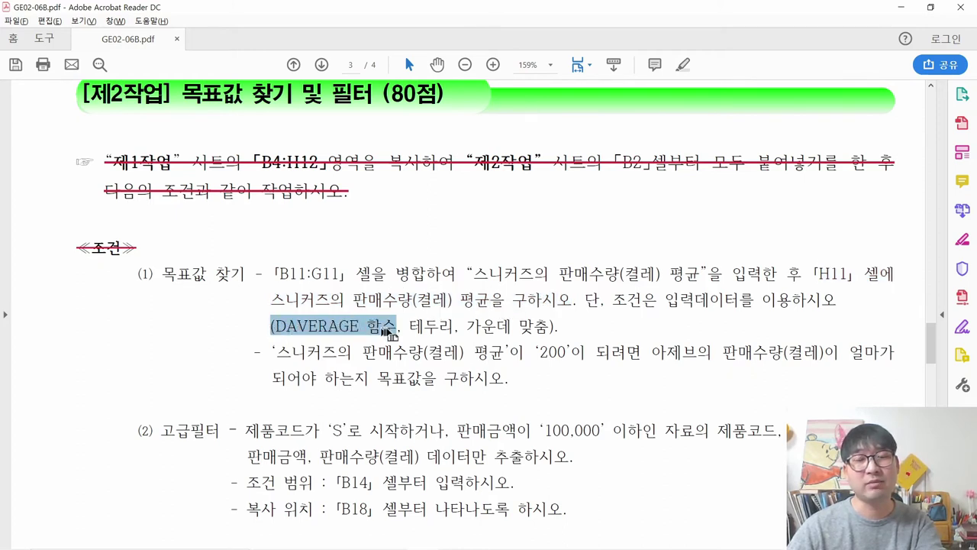
pyautogui.hotkey('alt', 'Tab')
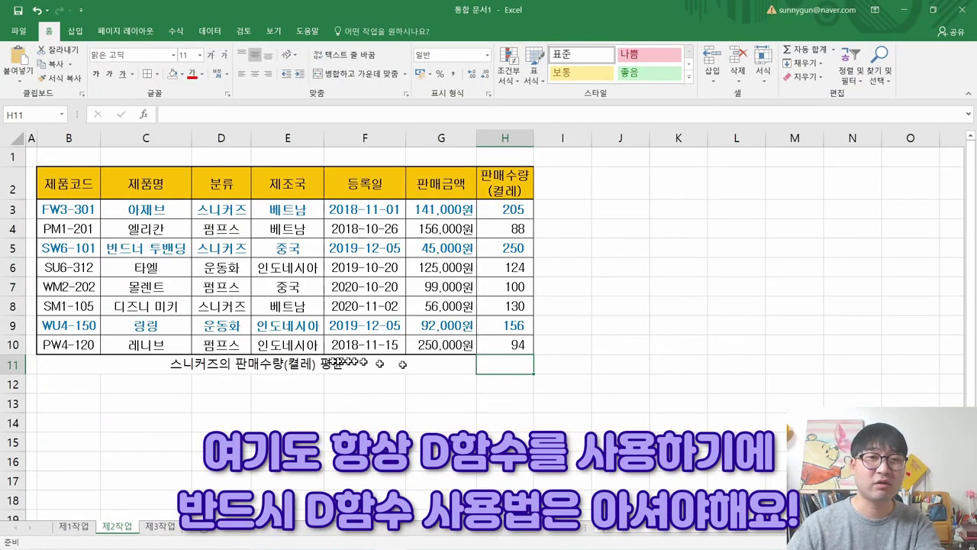
# Step: Begin a DAVERAGE formula in cell H11 of the 제2작업 sheet and open its function arguments
pyautogui.click(320, 363)
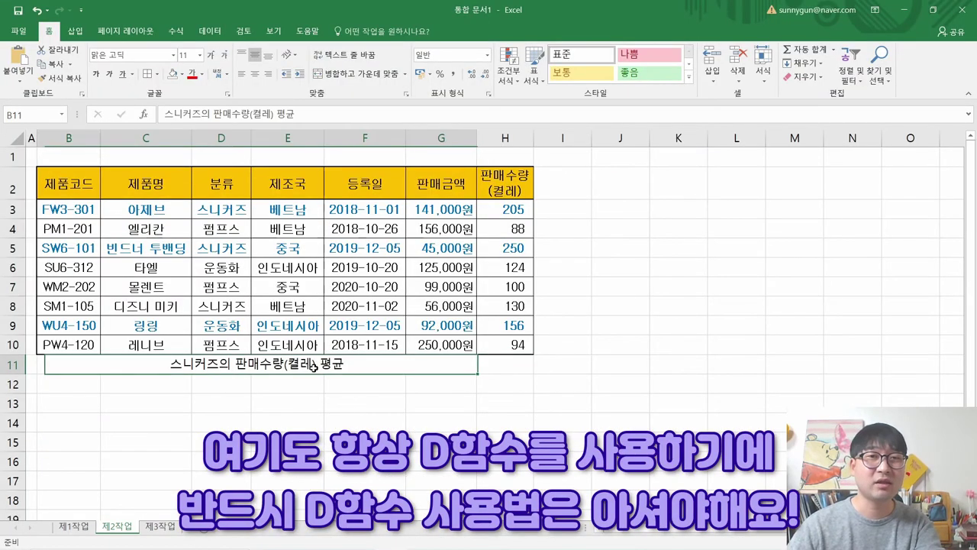
pyautogui.click(497, 362)
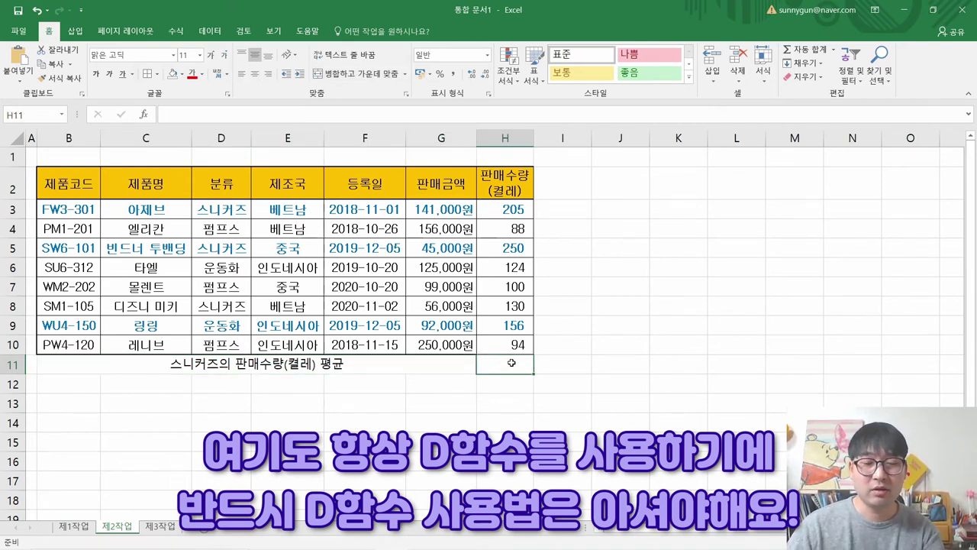
pyautogui.write('=D')
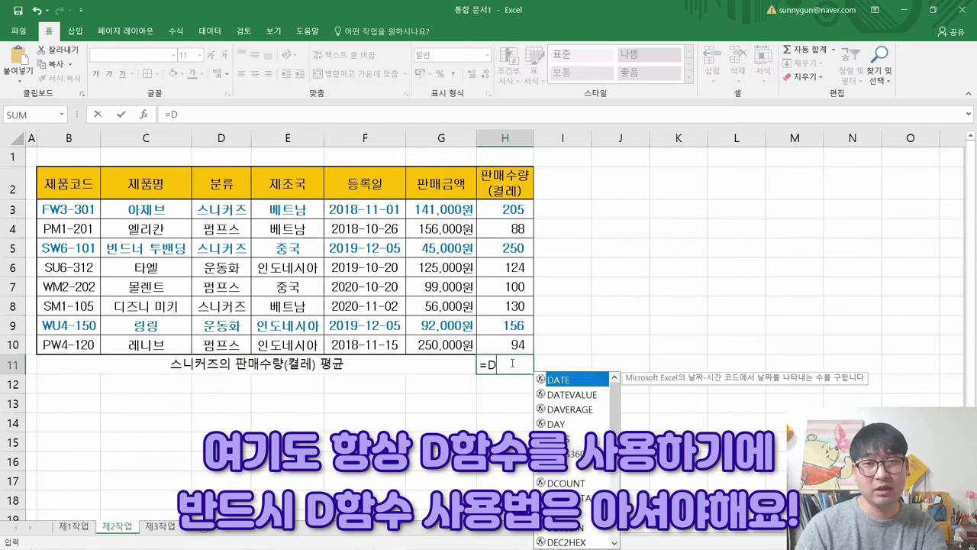
pyautogui.hotkey('alt', 'Tab')
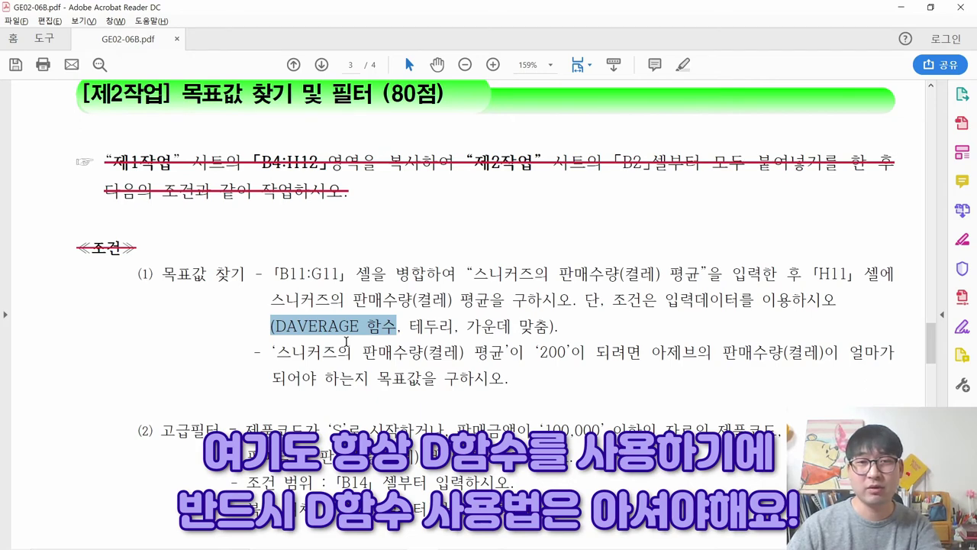
pyautogui.hotkey('alt', 'Tab')
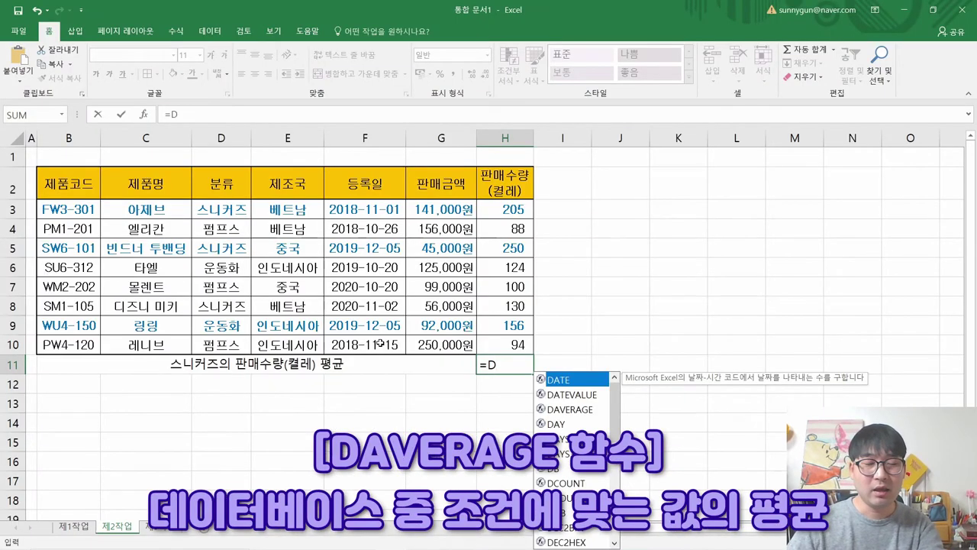
pyautogui.write('A')
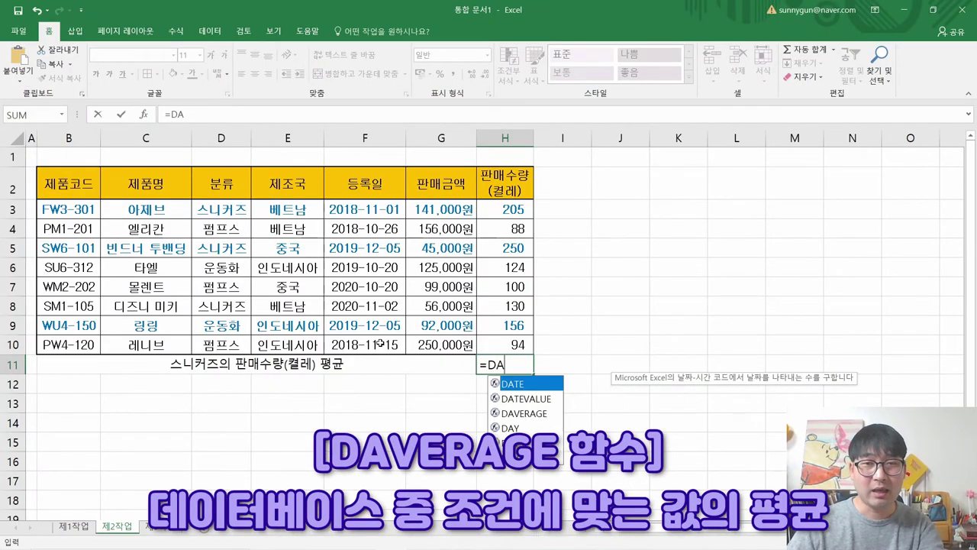
pyautogui.click(544, 415)
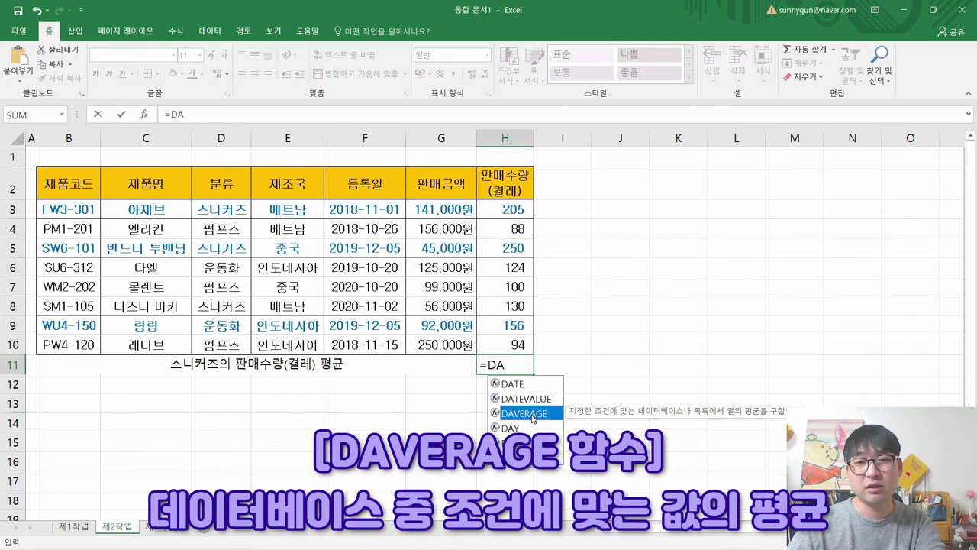
pyautogui.doubleClick(532, 418)
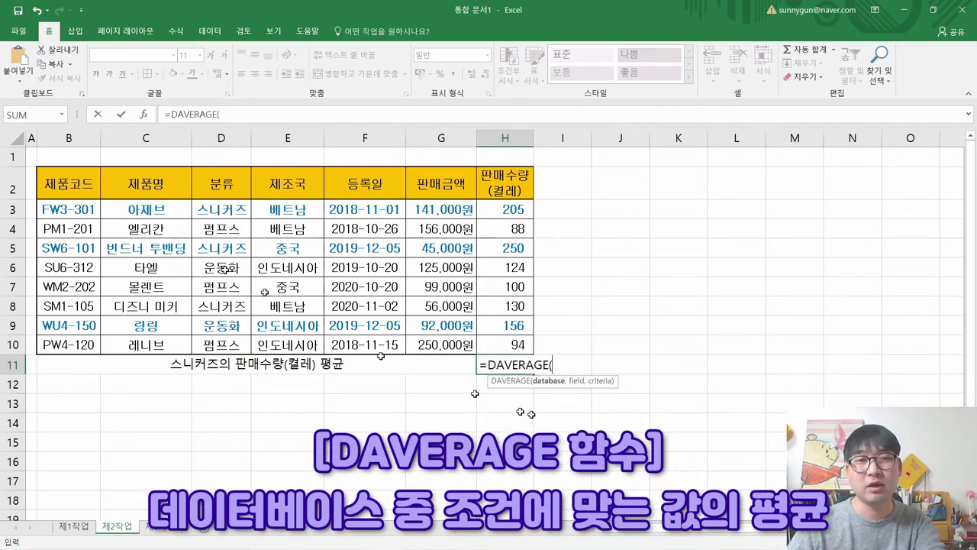
pyautogui.click(143, 116)
# Step: Set the DAVERAGE database to the whole table B2:H10 and the field to column 7
pyautogui.moveTo(287, 108); pyautogui.dragTo(512, 258)
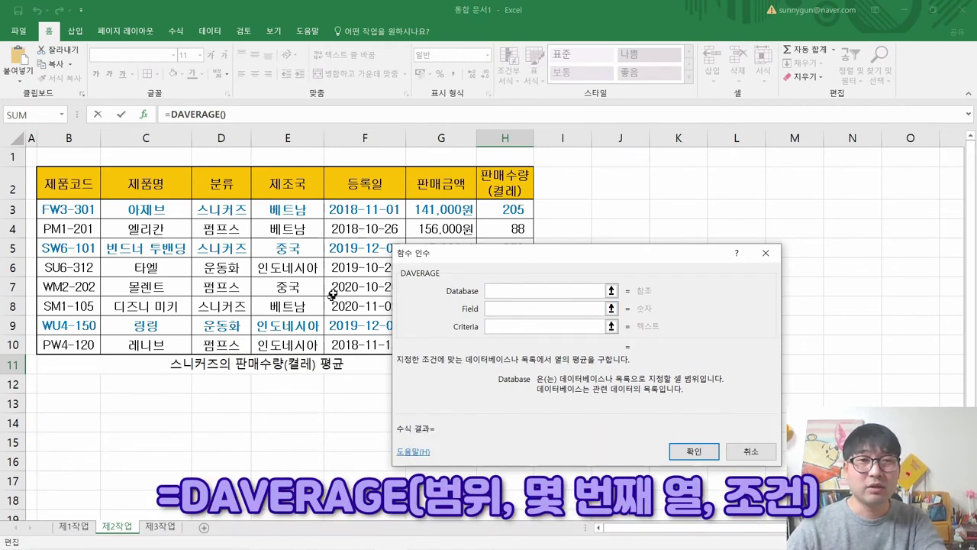
pyautogui.moveTo(450, 270); pyautogui.dragTo(455, 317)
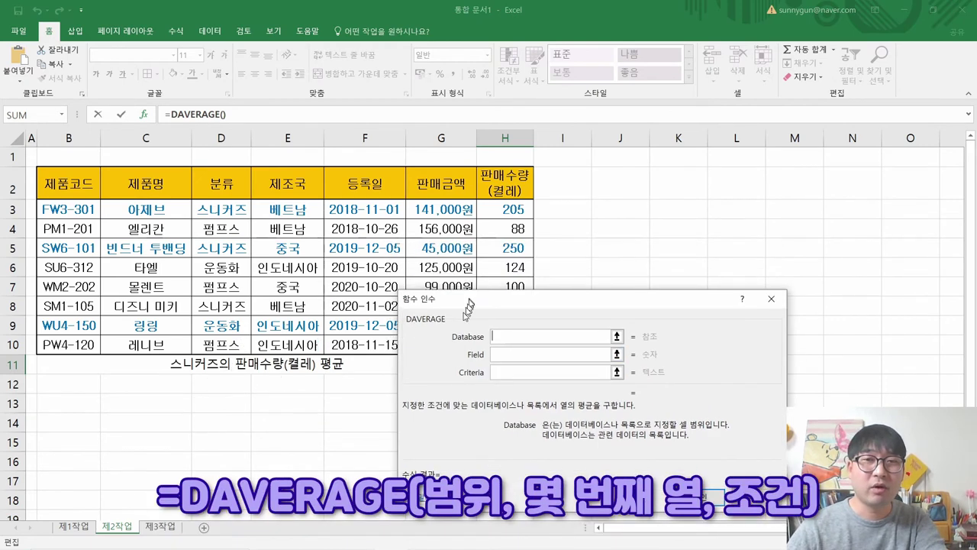
pyautogui.moveTo(69, 183); pyautogui.dragTo(502, 345)
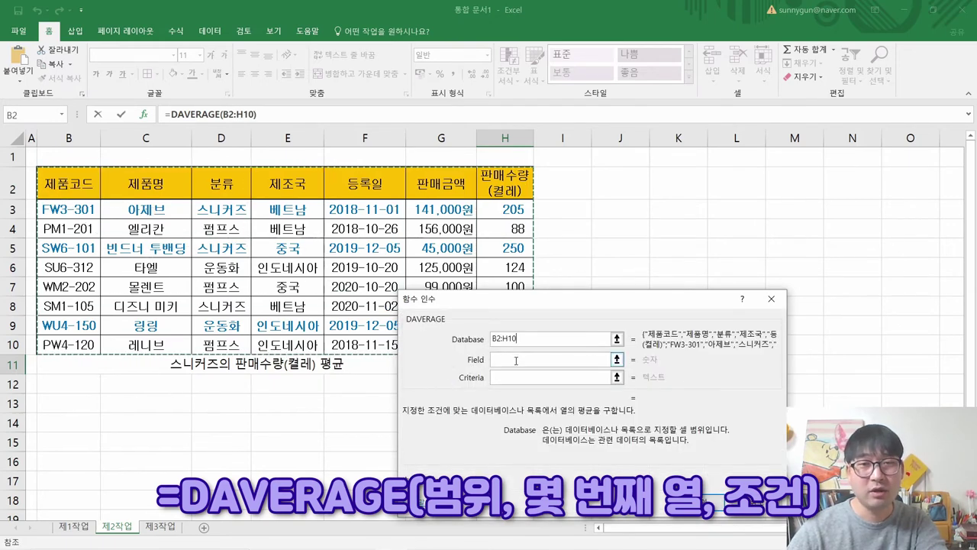
pyautogui.click(516, 363)
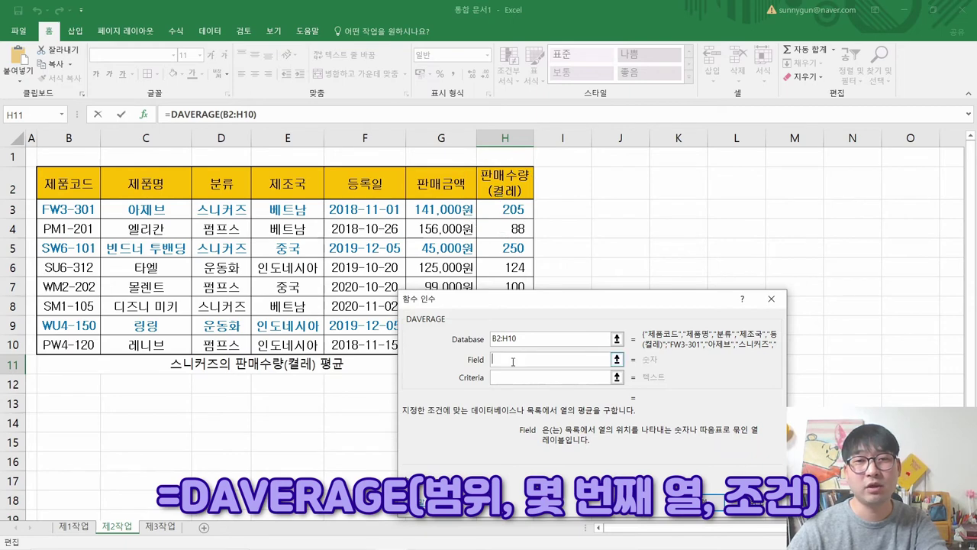
pyautogui.write('7')
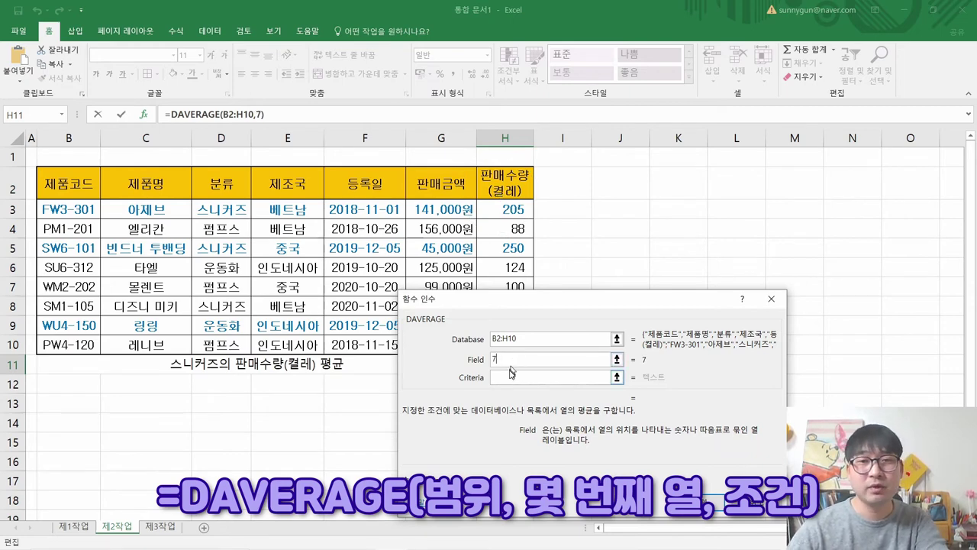
# Step: Set the DAVERAGE criteria to D2:D3, the 분류 header with 스니커즈, and enter the formula in H11
pyautogui.click(509, 379)
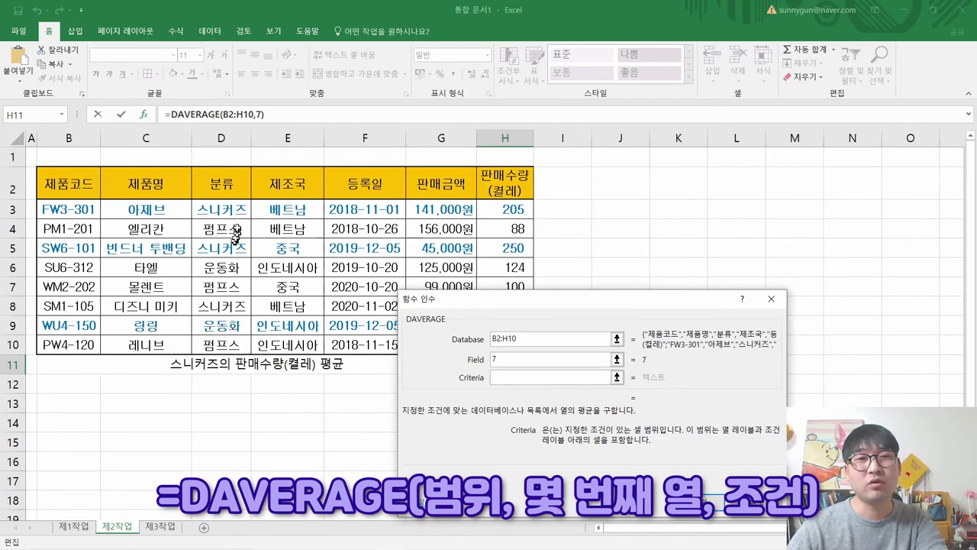
pyautogui.moveTo(229, 188); pyautogui.dragTo(225, 212)
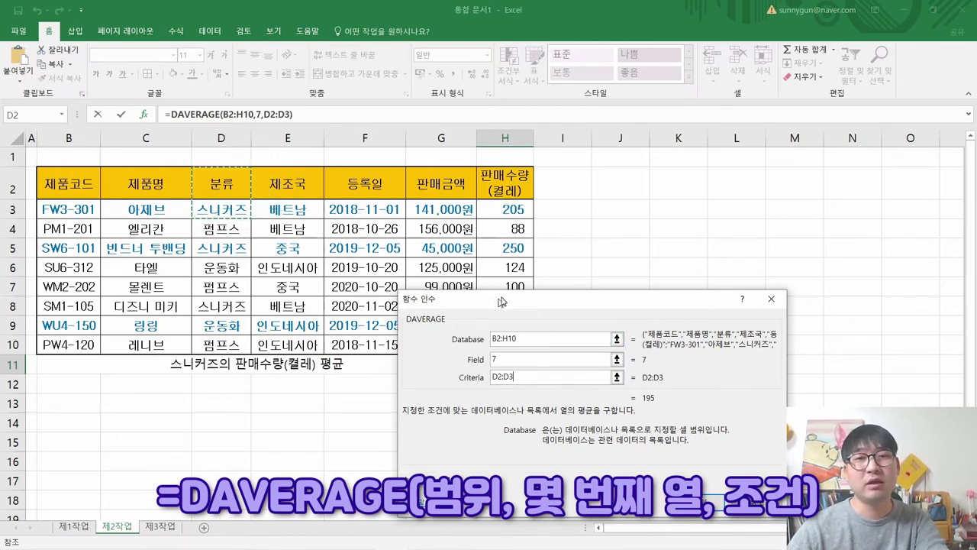
pyautogui.moveTo(500, 301); pyautogui.dragTo(666, 311)
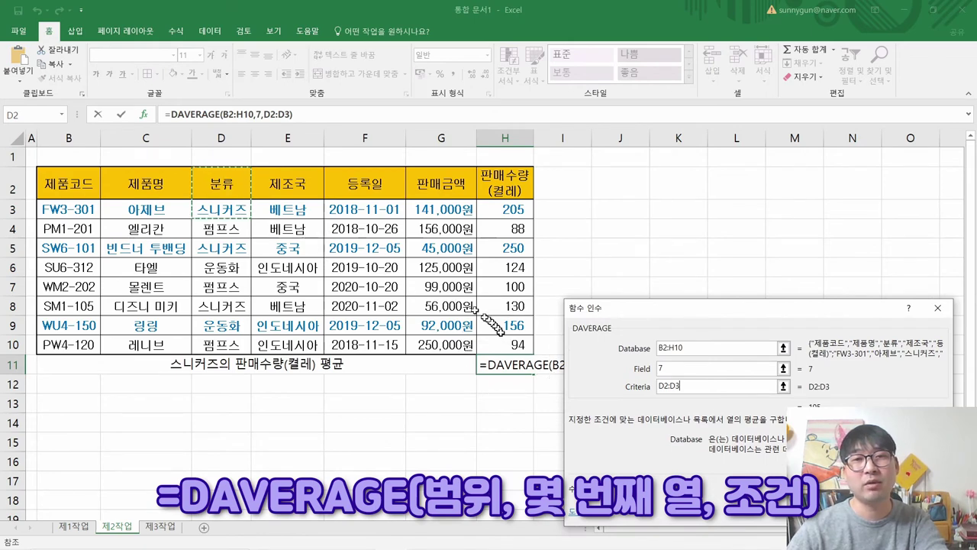
pyautogui.moveTo(653, 313); pyautogui.dragTo(384, 266)
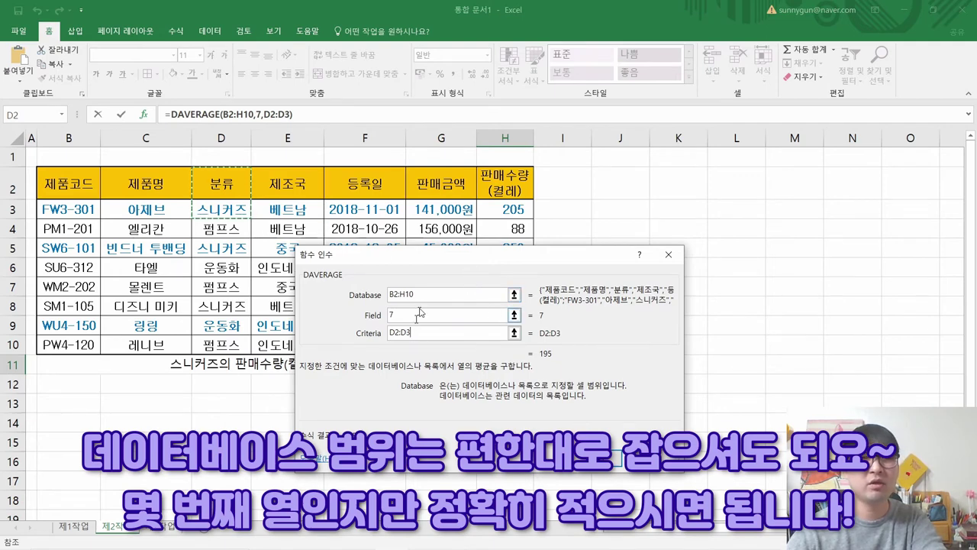
pyautogui.click(599, 460)
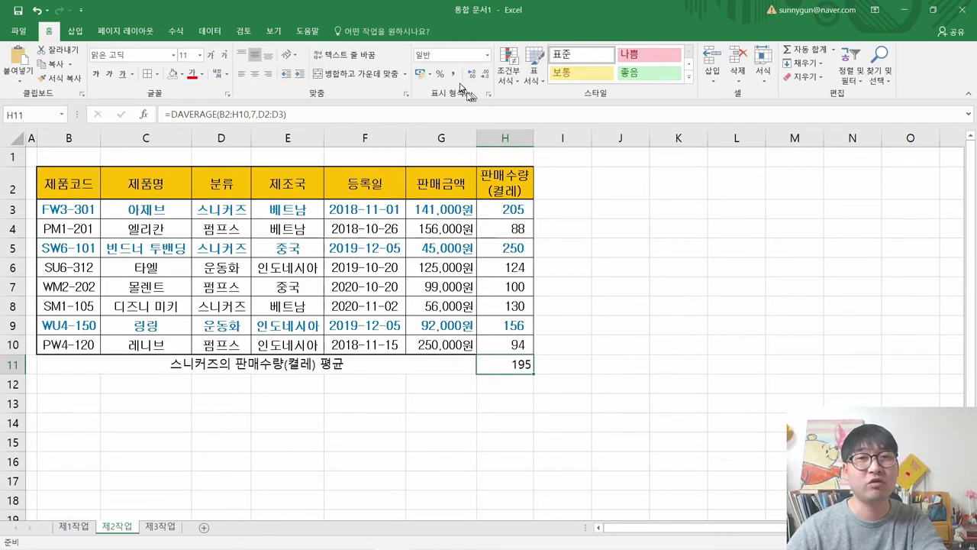
# Step: Apply the 쉼표 [0] accounting number format to the average in H11, matching the sales quantities above
pyautogui.click(524, 264)
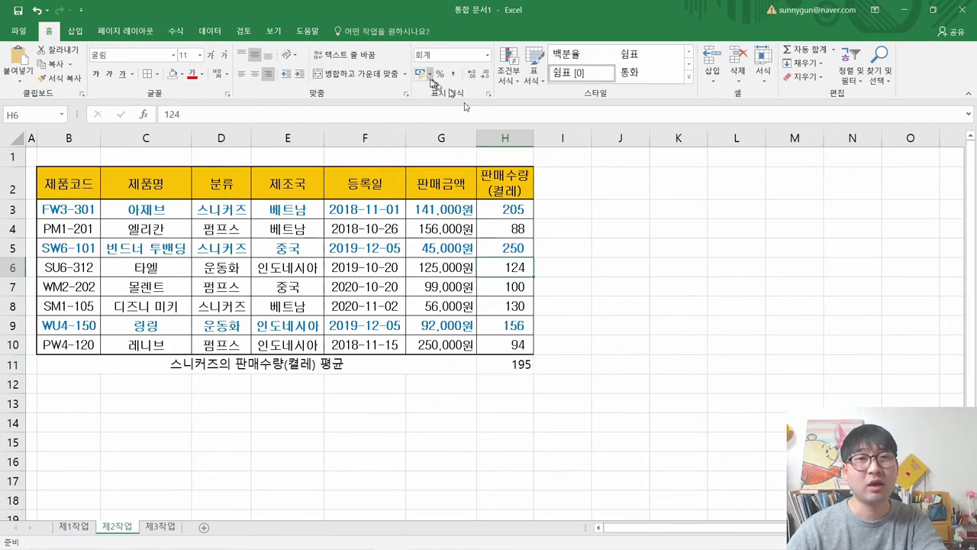
pyautogui.click(513, 360)
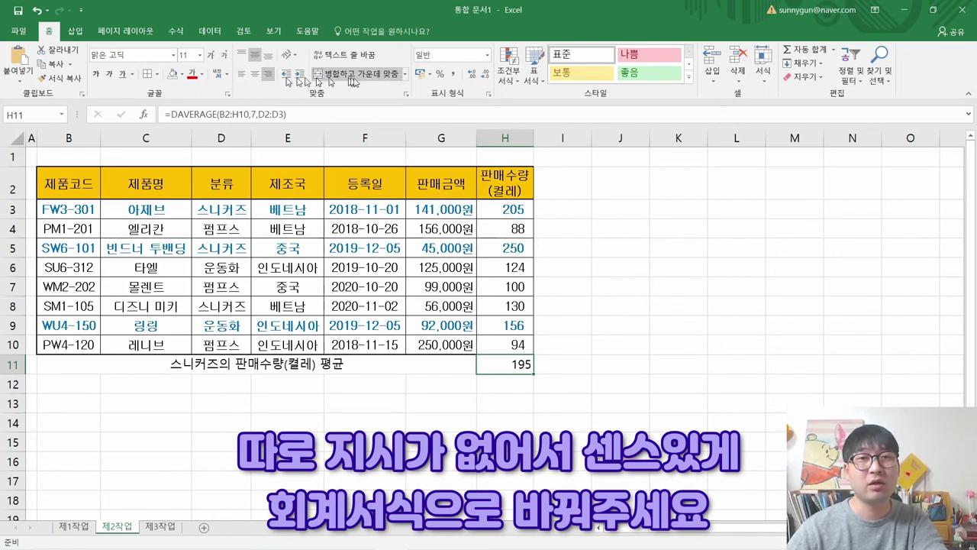
pyautogui.click(421, 74)
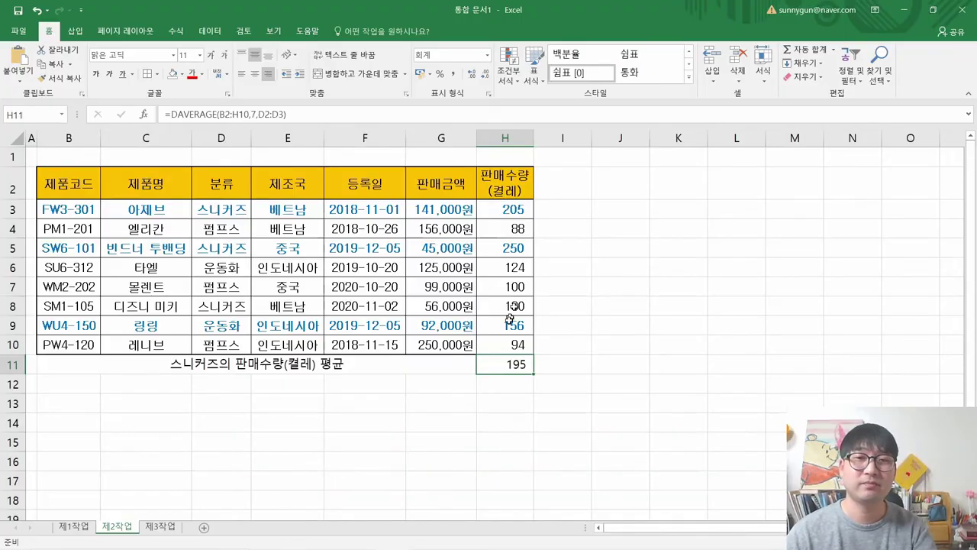
# Step: Check the 테두리 requirement in the exam PDF and apply 모든 테두리 to B11:H11 in Excel
pyautogui.hotkey('alt', 'Tab')
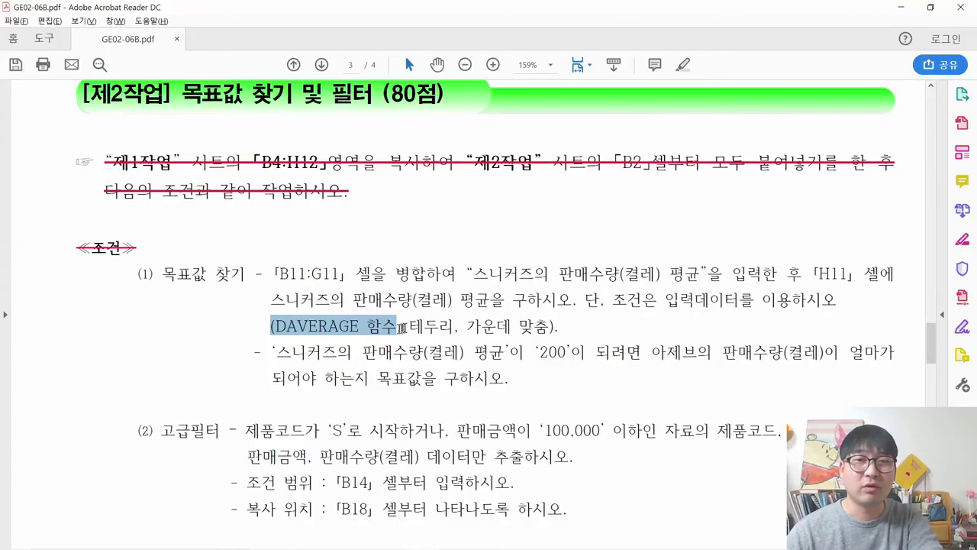
pyautogui.moveTo(409, 327); pyautogui.dragTo(455, 326)
pyautogui.hotkey('alt', 'Tab')
pyautogui.moveTo(278, 357); pyautogui.dragTo(493, 368)
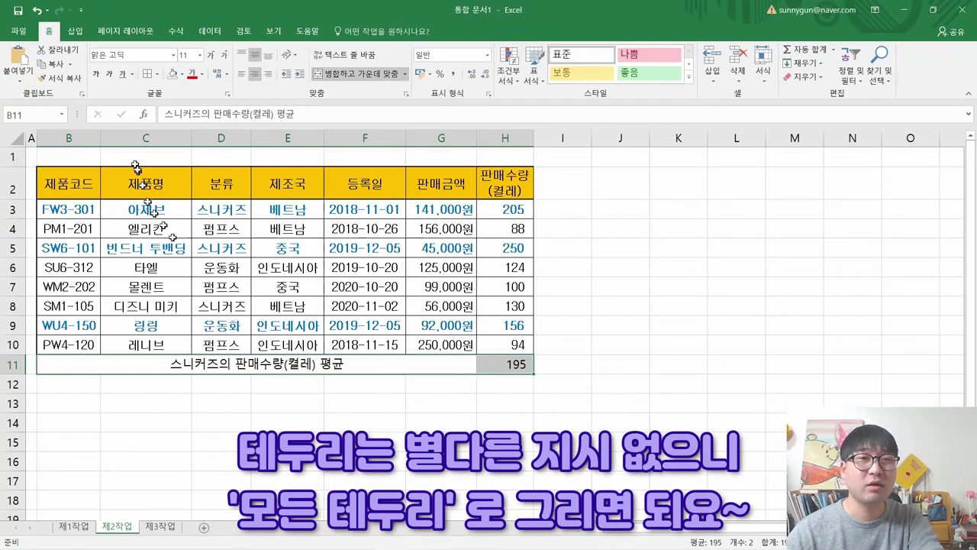
pyautogui.click(156, 74)
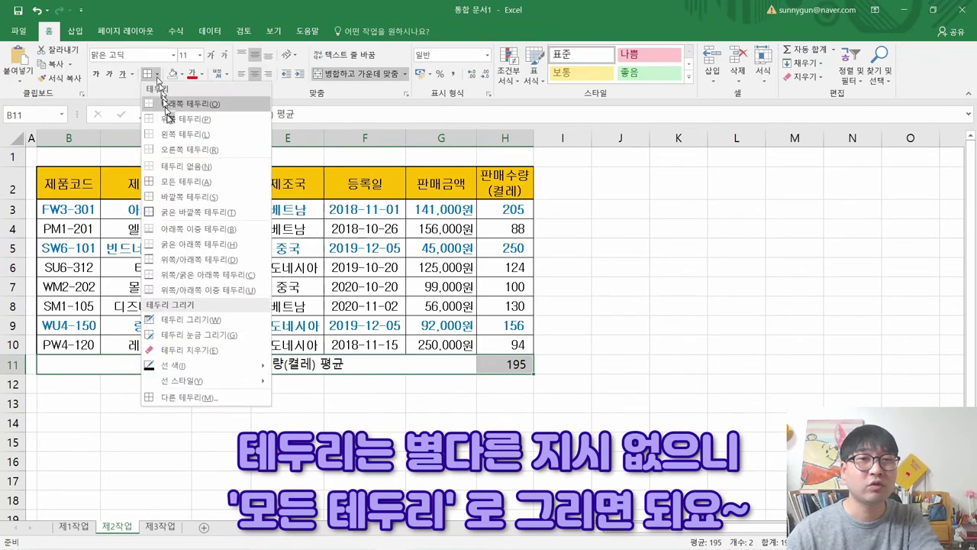
pyautogui.click(189, 182)
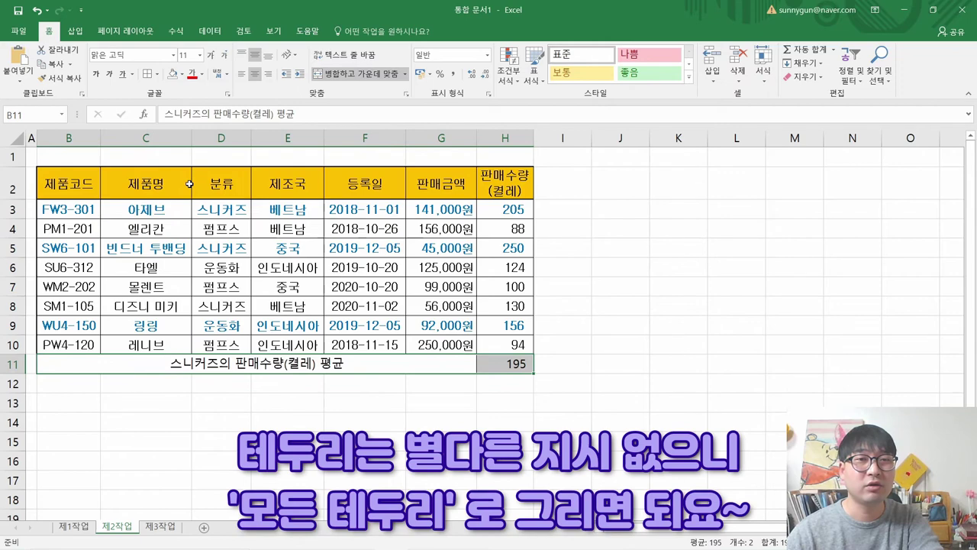
pyautogui.click(429, 336)
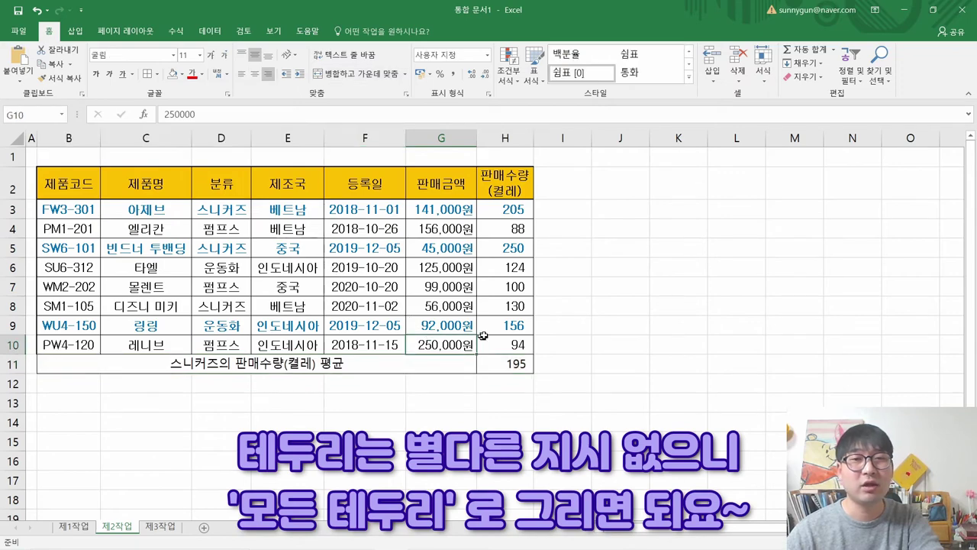
# Step: Check the 가운데 맞춤 requirement in the exam PDF and centre-align B11:H11 in Excel
pyautogui.click(513, 361)
pyautogui.hotkey('alt', 'Tab')
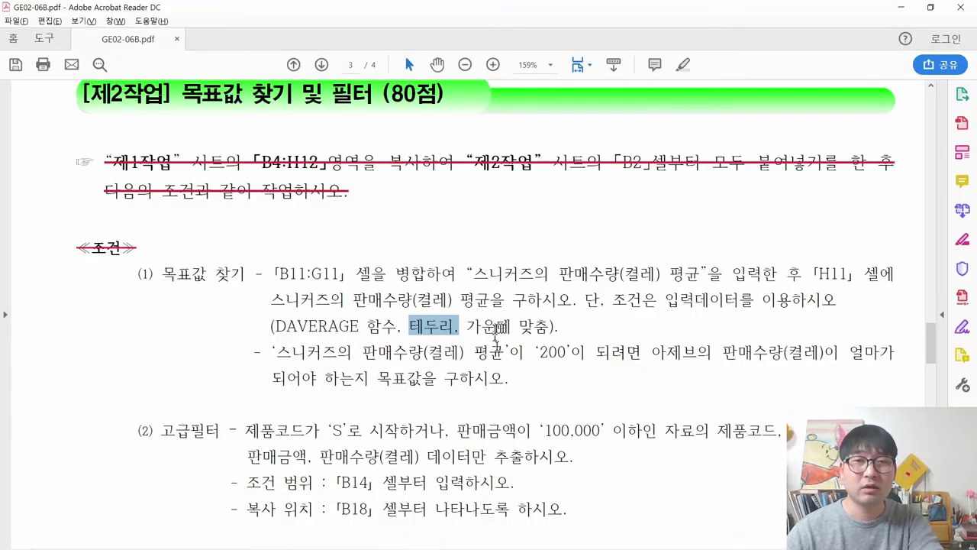
pyautogui.moveTo(467, 326); pyautogui.dragTo(548, 326)
pyautogui.hotkey('alt', 'Tab')
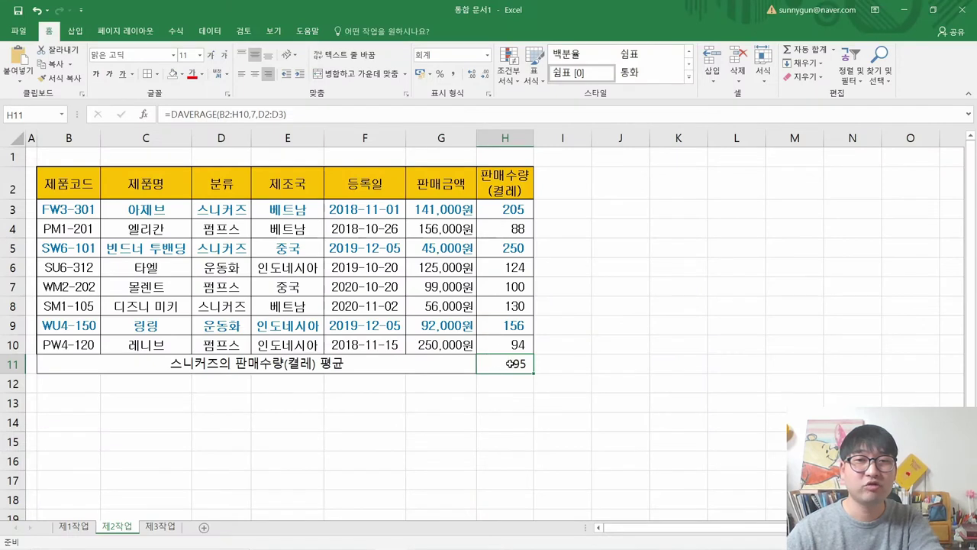
pyautogui.moveTo(510, 364); pyautogui.dragTo(443, 362)
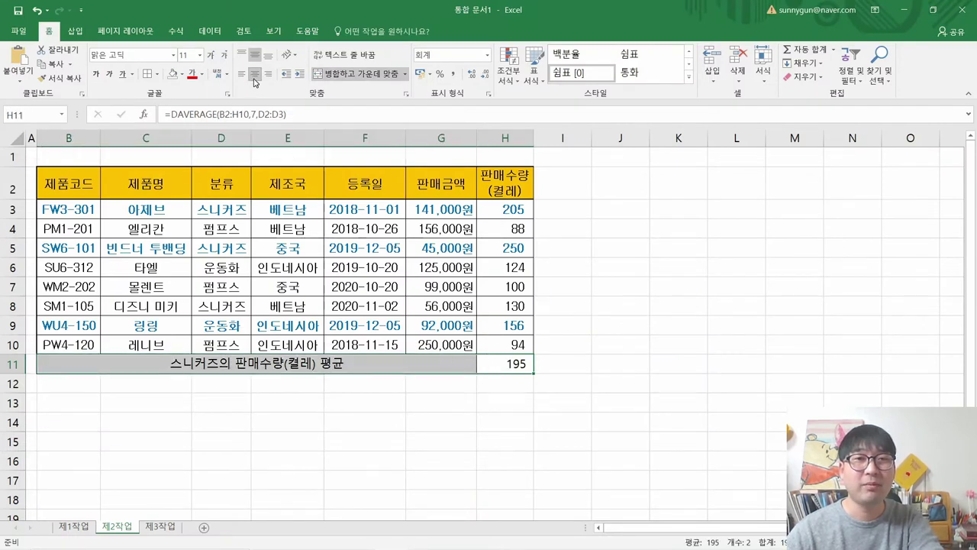
pyautogui.click(367, 362)
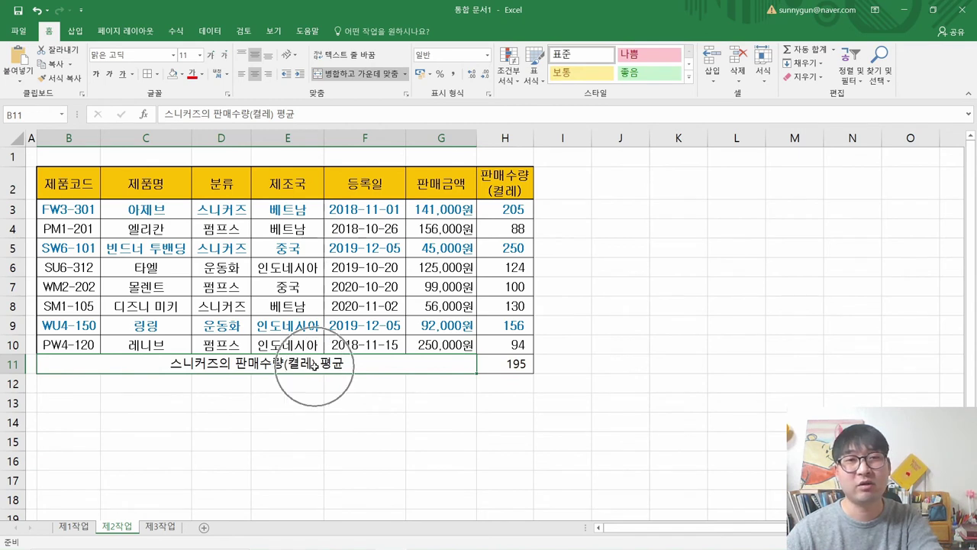
pyautogui.click(505, 369)
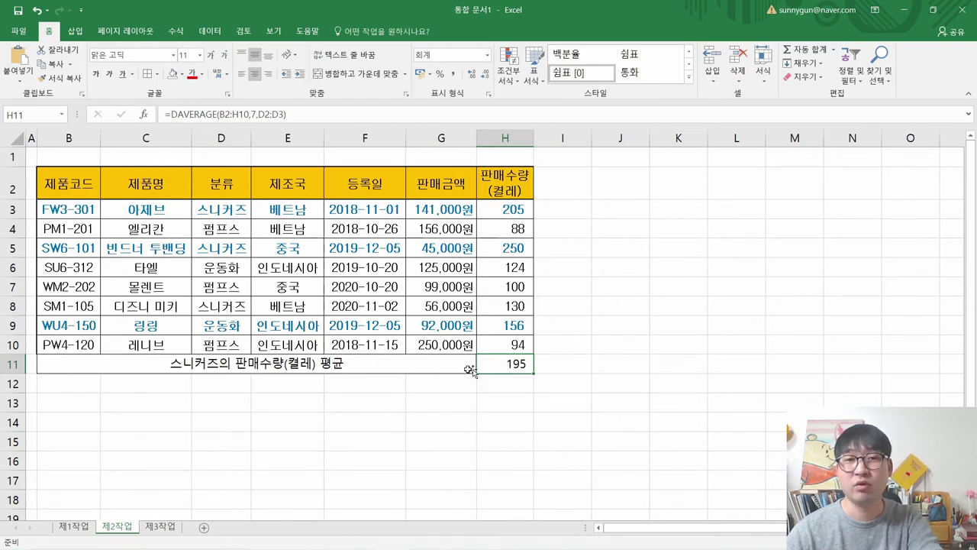
# Step: Switch to the exam PDF and strike through the completed 목표값 찾기 instruction up to the DAVERAGE, 테두리 and 가운데 맞춤 note
pyautogui.hotkey('alt', 'Tab')
pyautogui.moveTo(565, 325); pyautogui.dragTo(149, 276)
pyautogui.rightClick(167, 282)
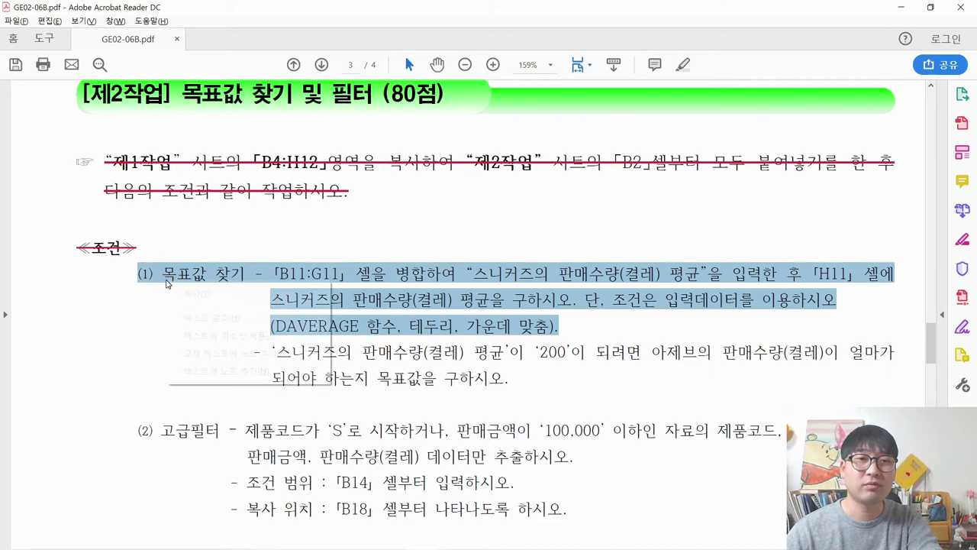
pyautogui.click(223, 335)
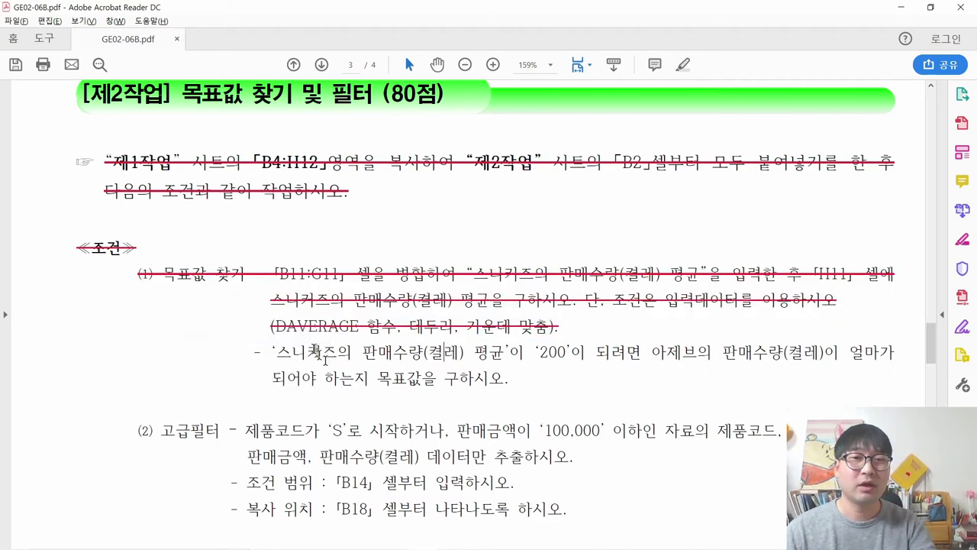
# Step: Read the goal-seek requirement in the exam PDF, comparing its target average of '200' with the average in Excel's H11
pyautogui.moveTo(278, 351); pyautogui.dragTo(640, 351)
pyautogui.hotkey('alt', 'Tab')
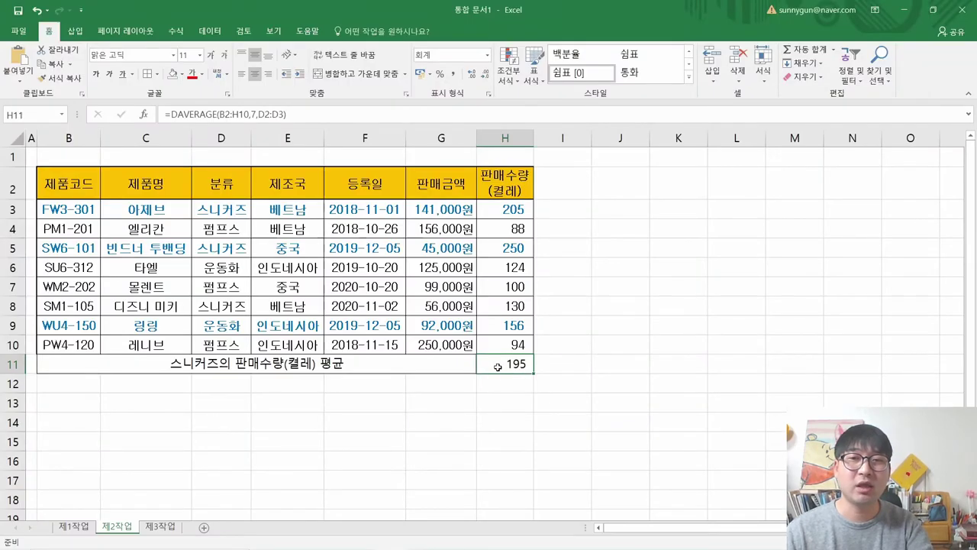
pyautogui.hotkey('alt', 'Tab')
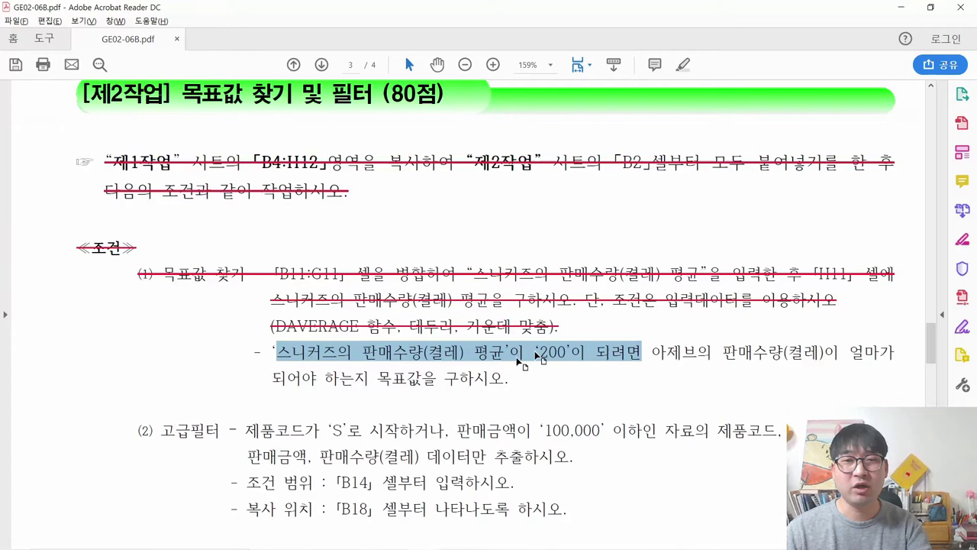
pyautogui.moveTo(655, 351); pyautogui.dragTo(767, 357)
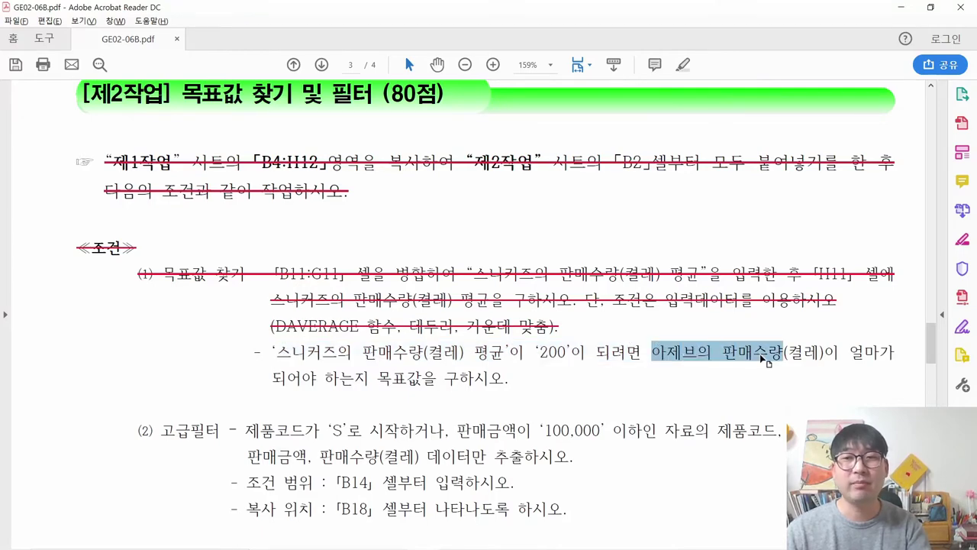
# Step: Examine 아제브, the three 스니커즈 rows, and how 아제브's sales quantity in H3 relates to the average in H11 in Excel
pyautogui.hotkey('alt', 'Tab')
pyautogui.click(150, 210)
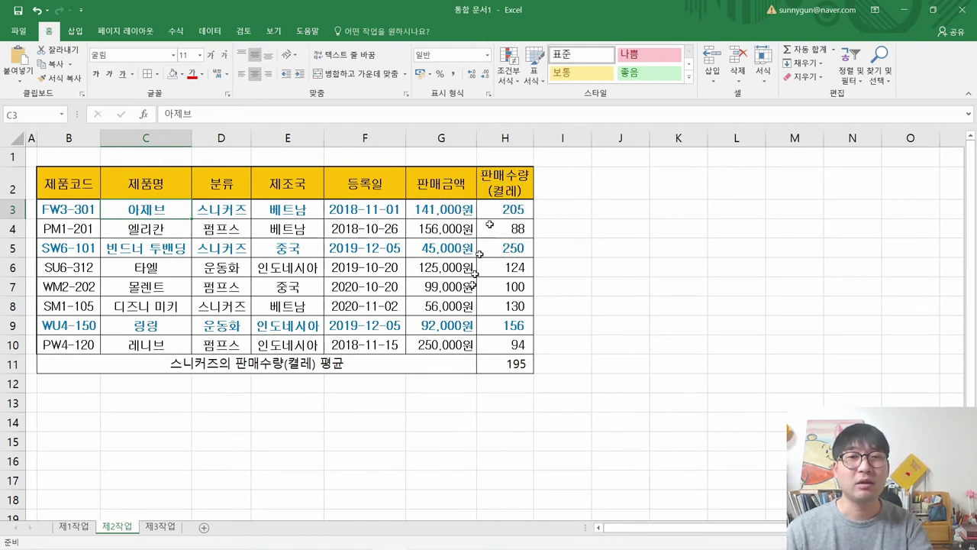
pyautogui.click(231, 210)
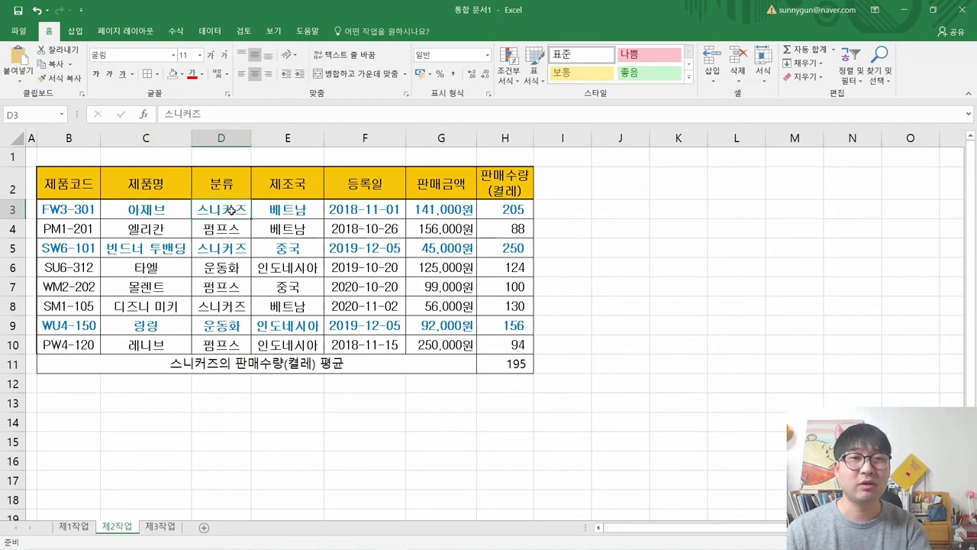
pyautogui.click(232, 253)
pyautogui.click(234, 312)
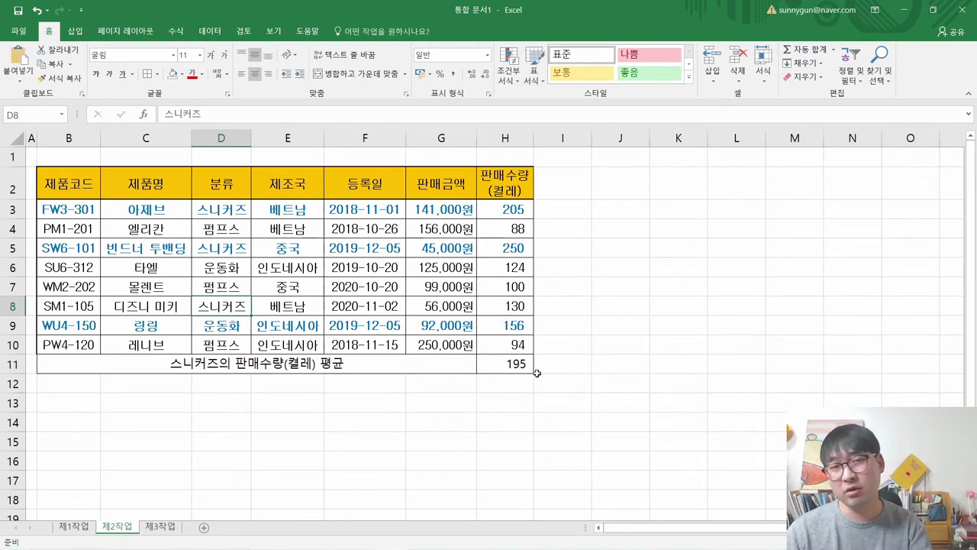
pyautogui.press('ctrl')
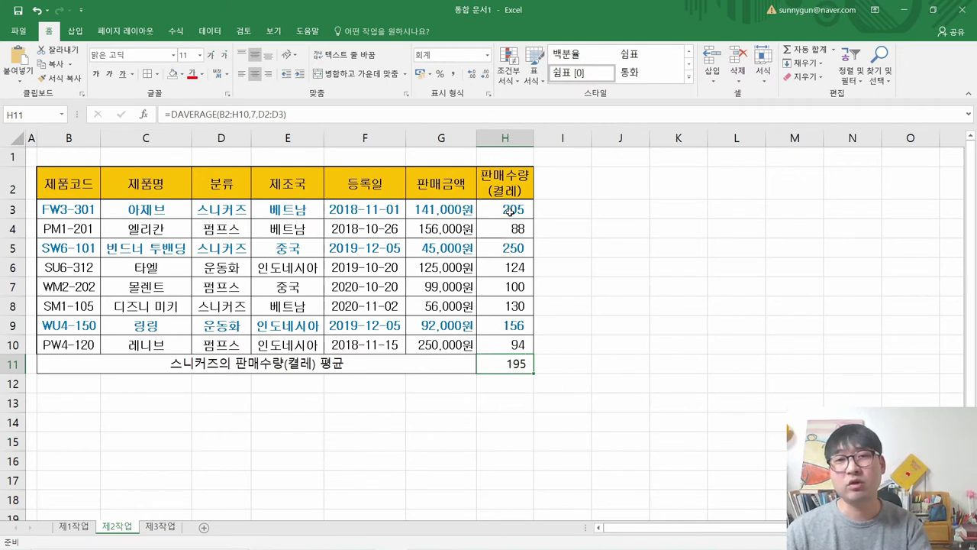
pyautogui.press('ctrl')
pyautogui.press('ctrl')
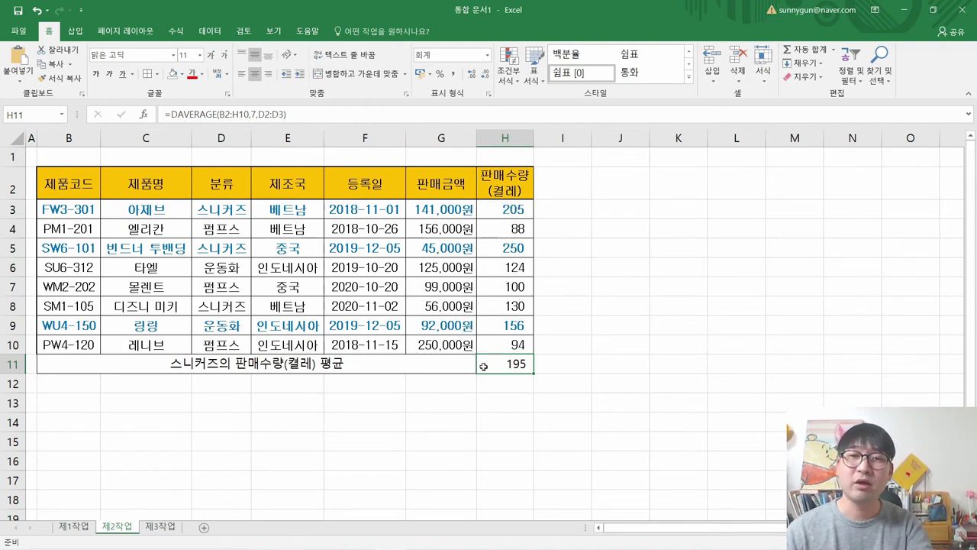
pyautogui.press('ctrl')
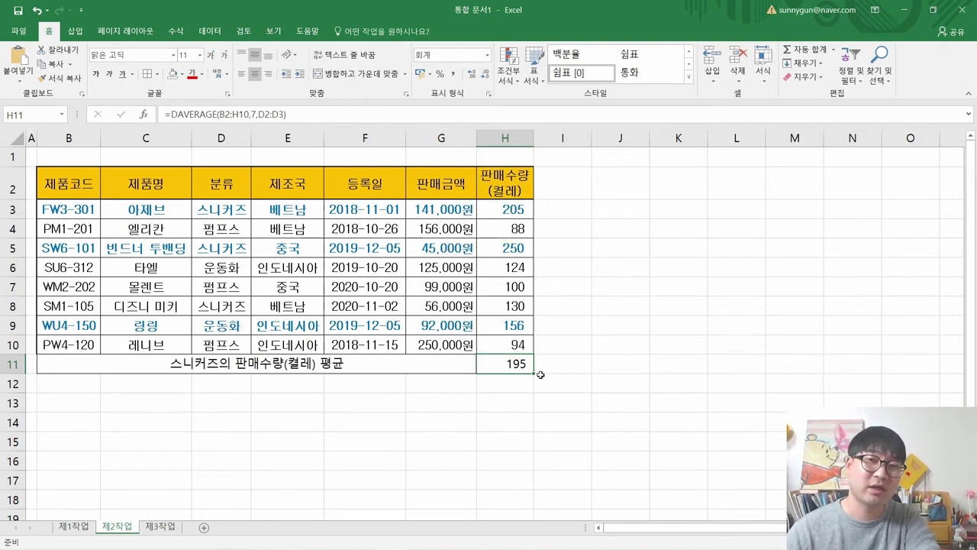
pyautogui.press('ctrl')
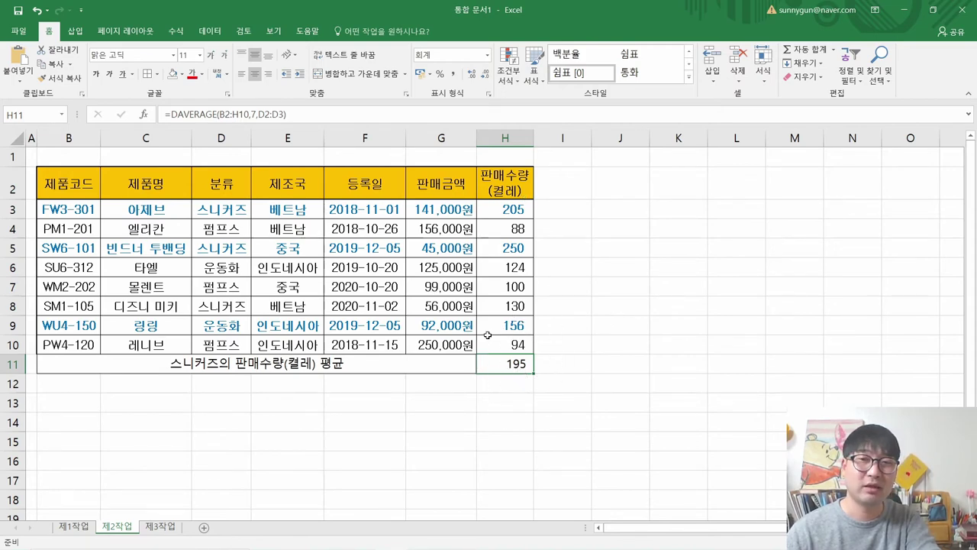
# Step: Recheck in the exam PDF which sales quantity the goal seek has to change
pyautogui.hotkey('alt', 'Tab')
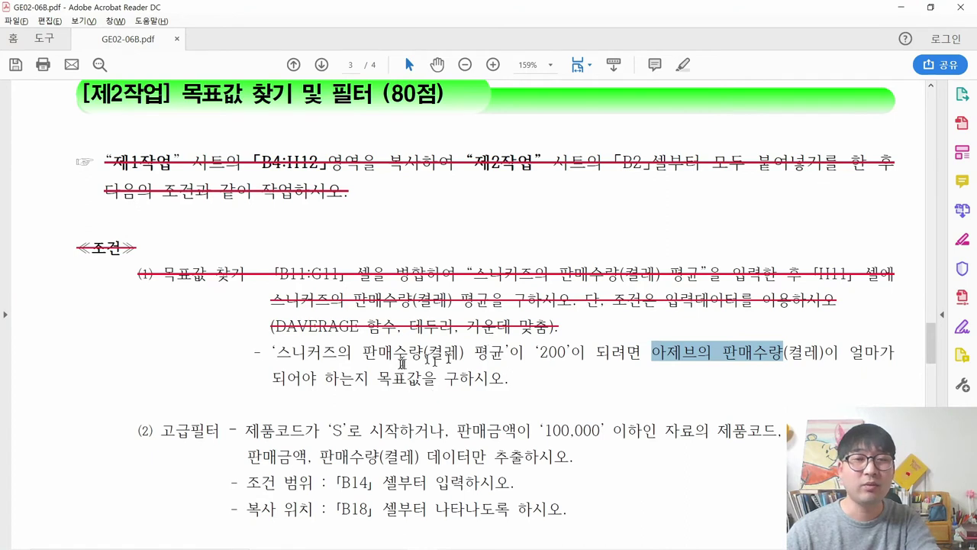
pyautogui.click(799, 337)
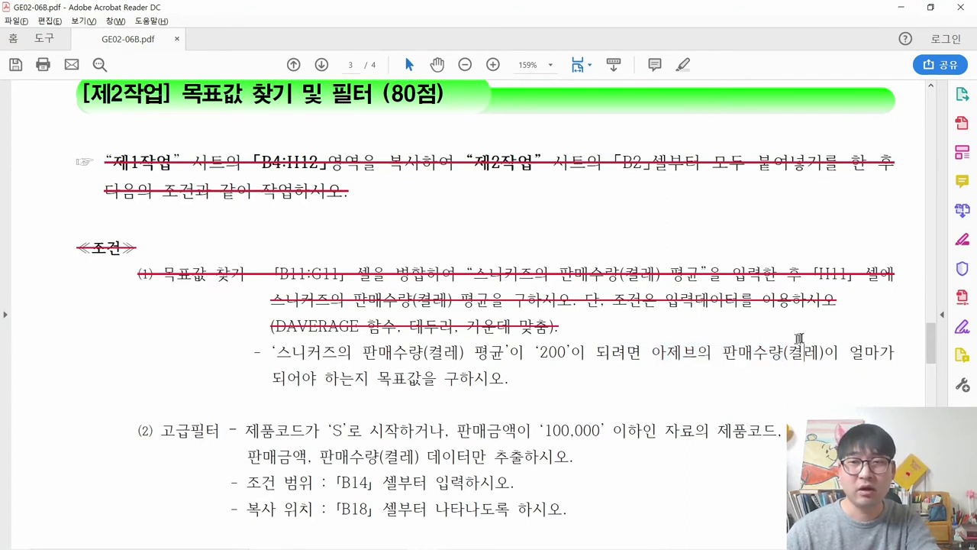
pyautogui.moveTo(274, 377); pyautogui.dragTo(431, 380)
pyautogui.click(327, 336)
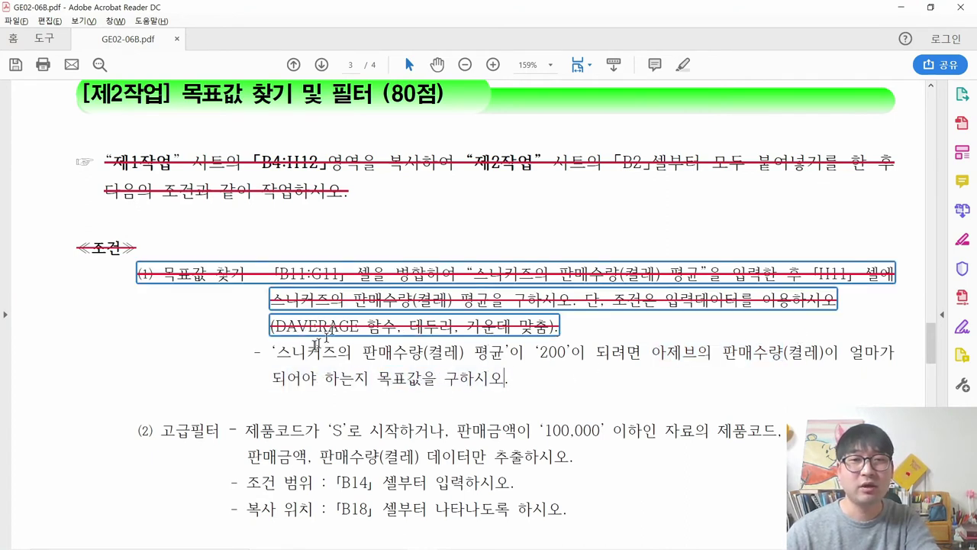
# Step: Run 목표값 찾기 in Excel with formula cell H11, target value 200 and changing cell H3, and accept the result
pyautogui.hotkey('alt', 'Tab')
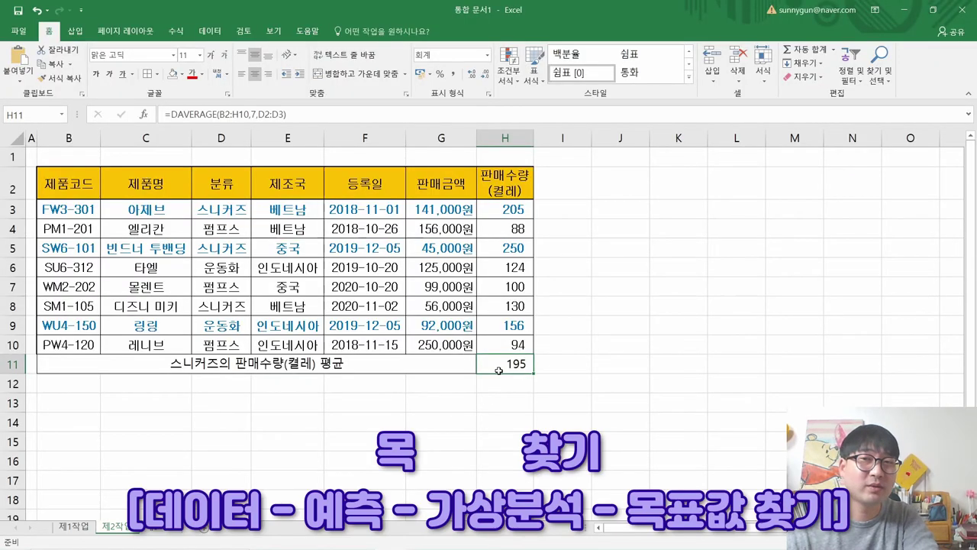
pyautogui.click(213, 29)
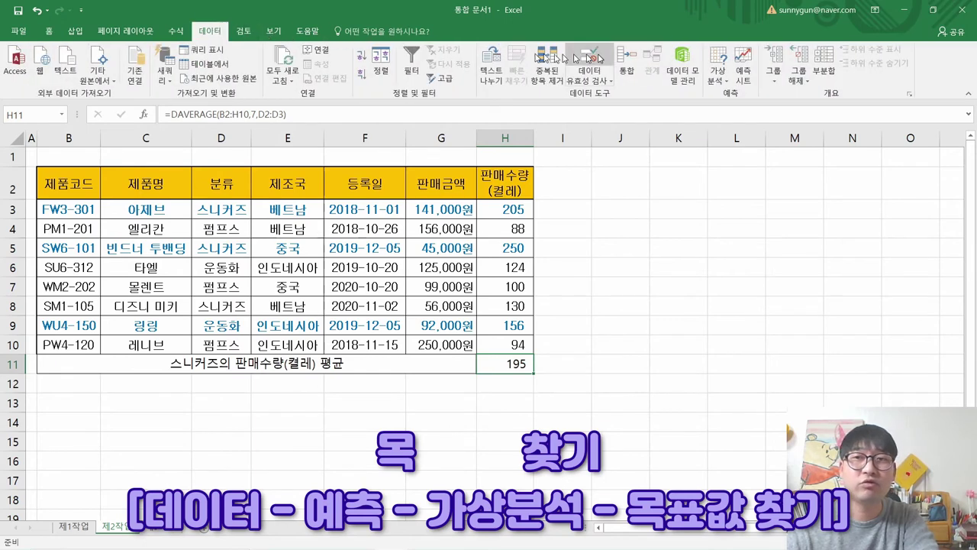
pyautogui.click(720, 82)
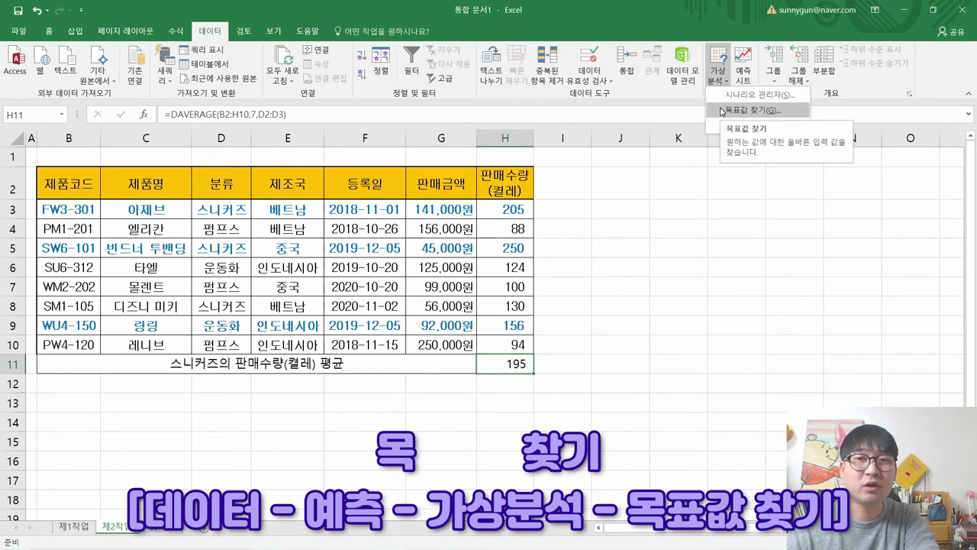
pyautogui.click(722, 111)
pyautogui.moveTo(441, 315); pyautogui.dragTo(563, 238)
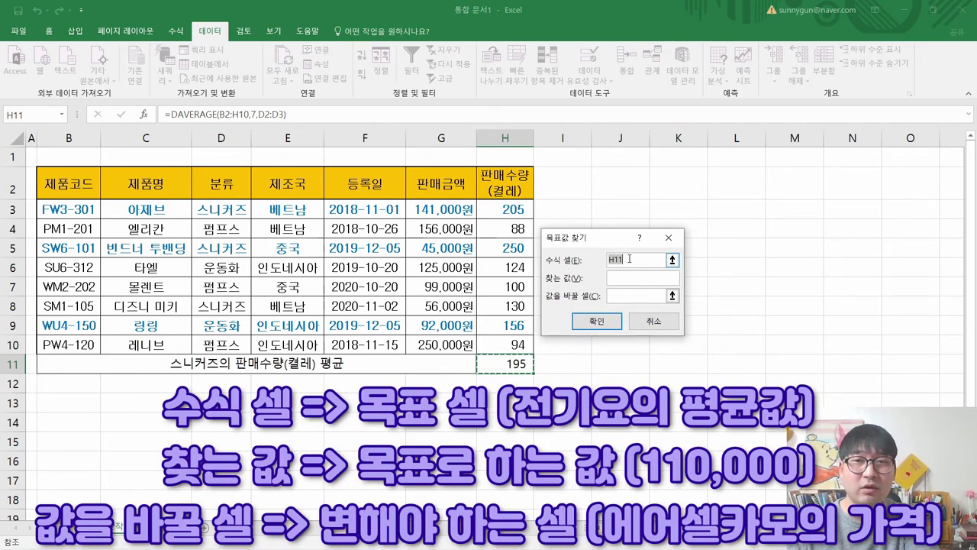
pyautogui.click(501, 361)
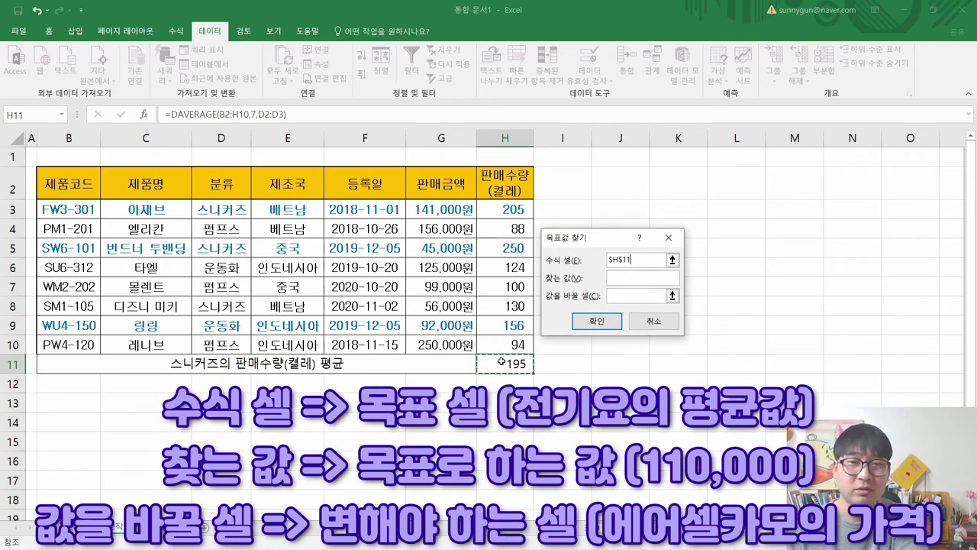
pyautogui.click(622, 277)
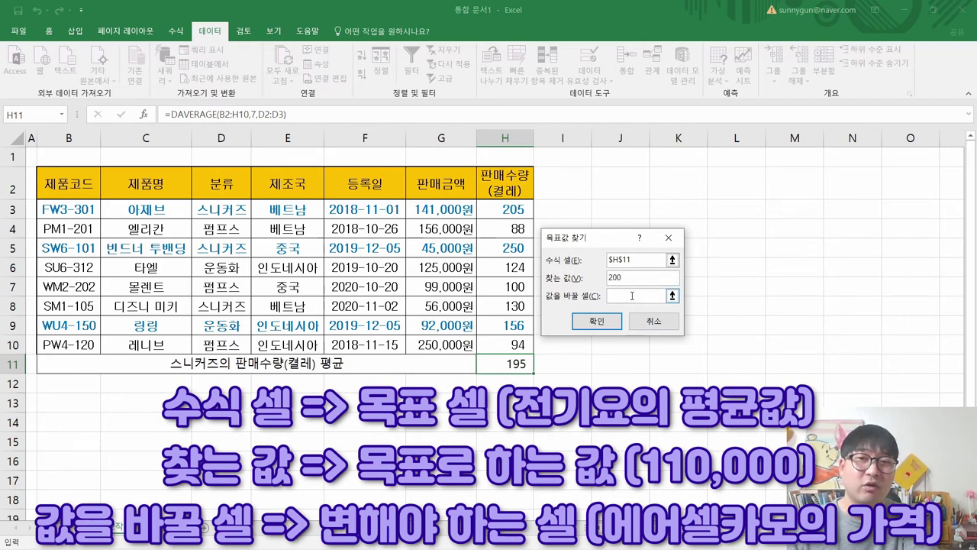
pyautogui.click(512, 211)
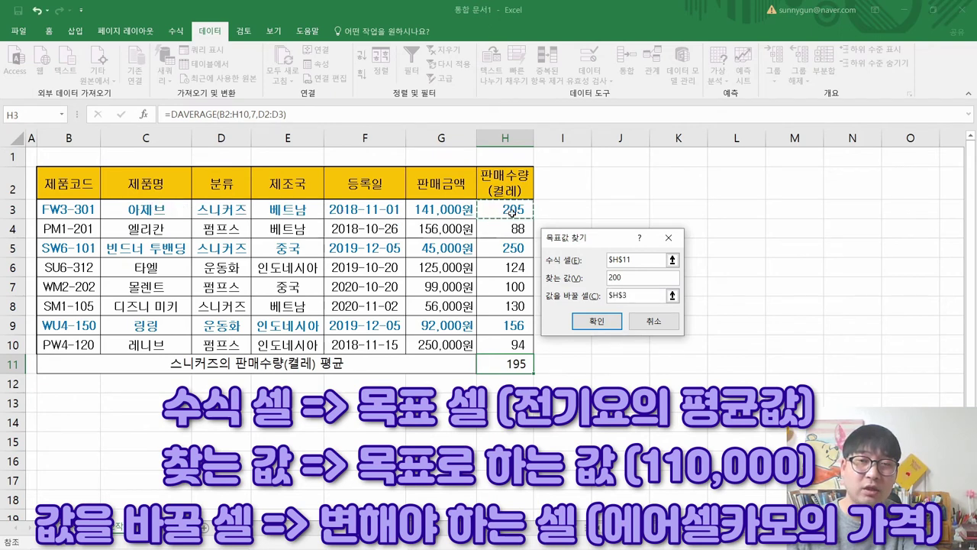
pyautogui.click(596, 321)
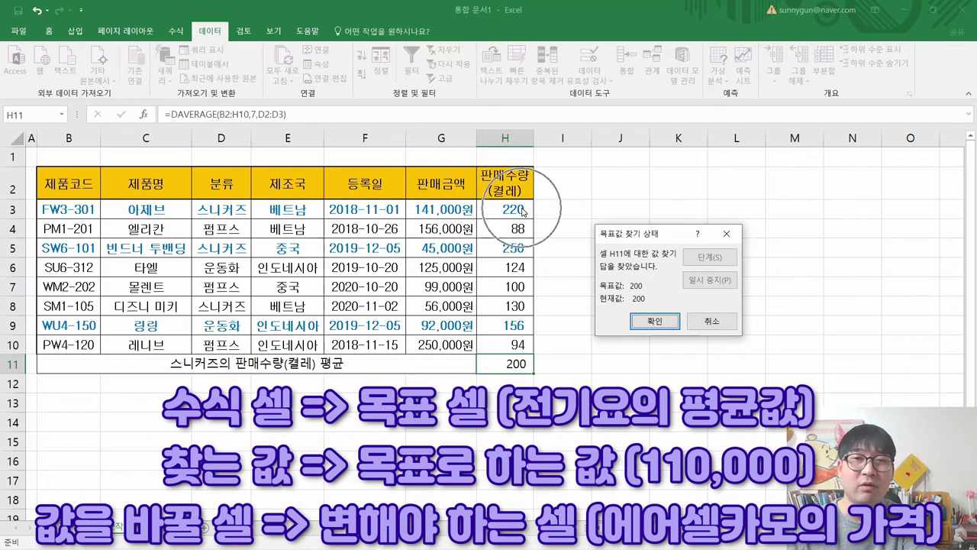
pyautogui.click(654, 321)
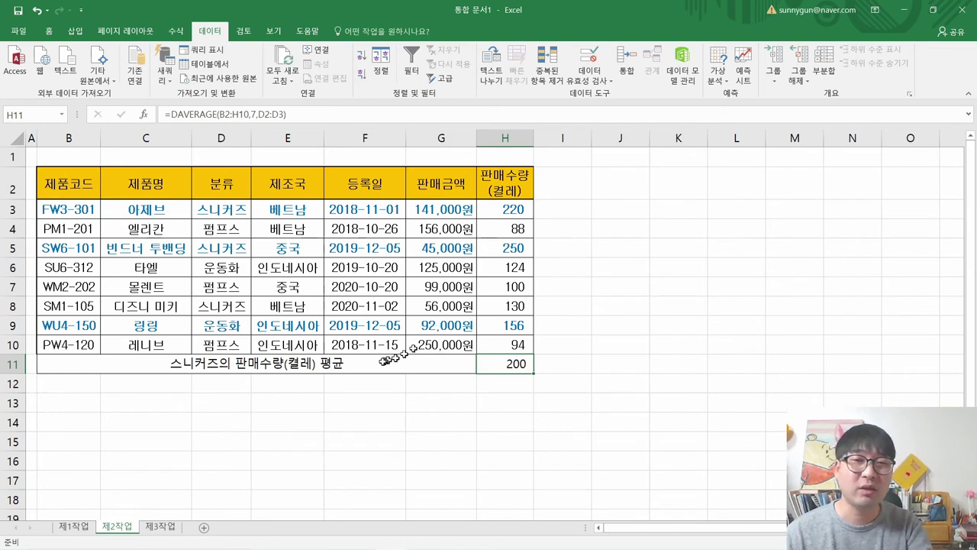
pyautogui.click(717, 75)
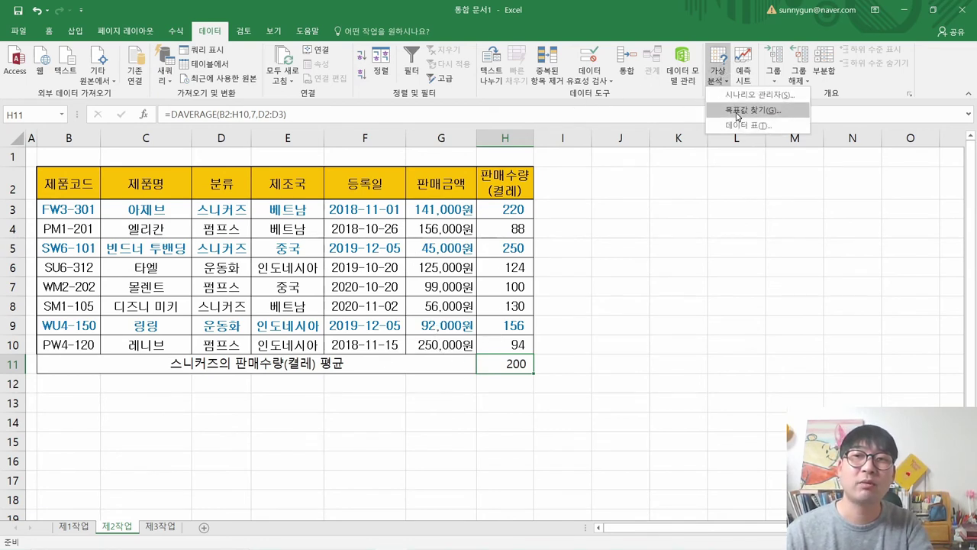
pyautogui.press('Escape')
# Step: Strike through the completed goal-seek requirement about 아제브's sales quantity in the exam PDF
pyautogui.hotkey('alt', 'Tab')
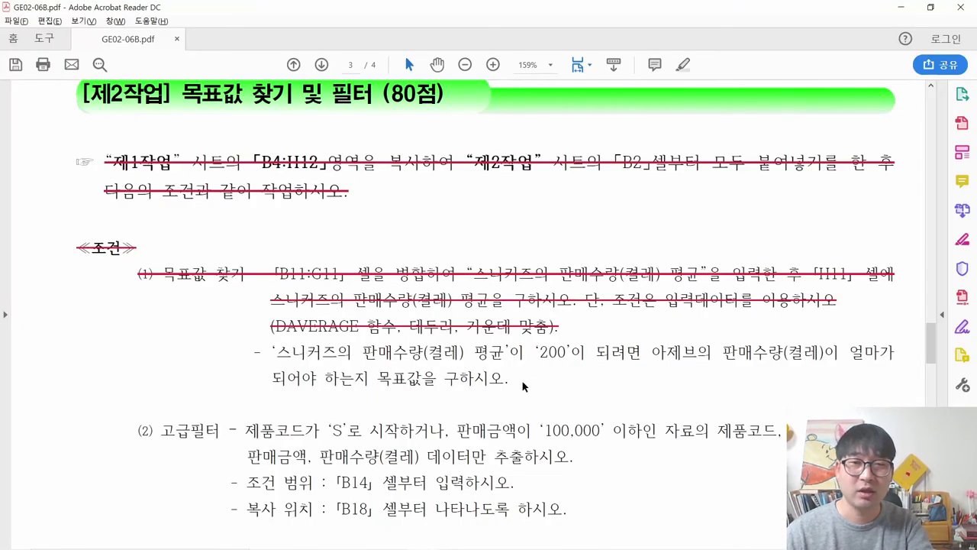
pyautogui.moveTo(506, 375); pyautogui.dragTo(254, 345)
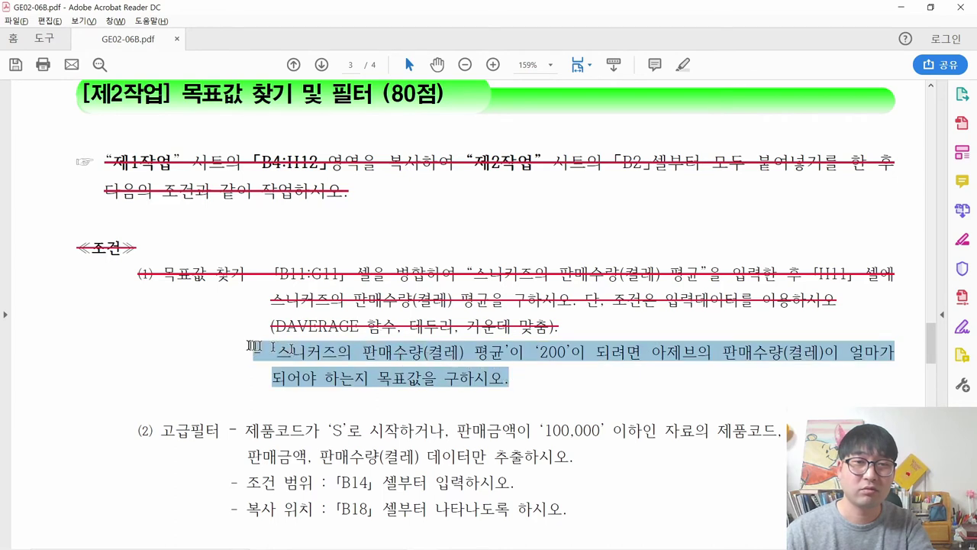
pyautogui.rightClick(276, 356)
pyautogui.click(343, 408)
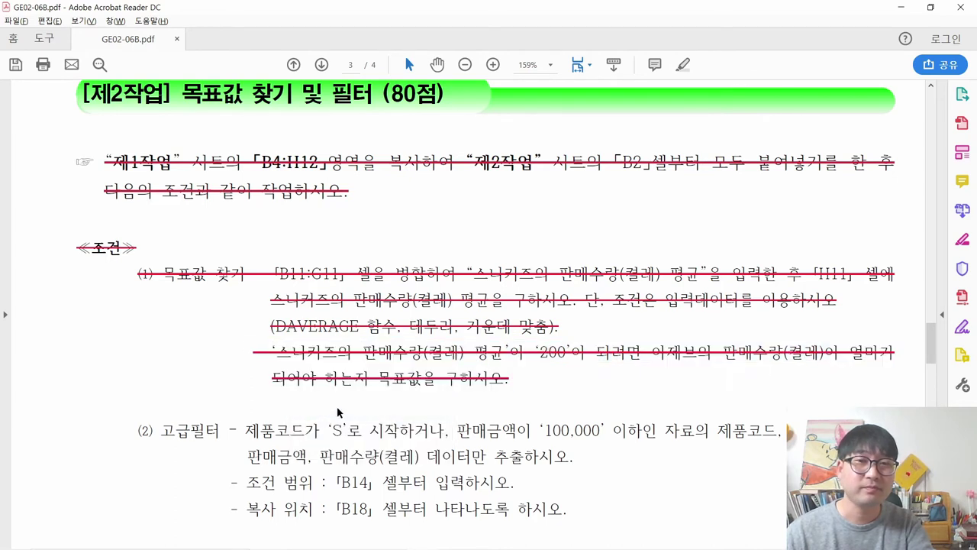
# Step: Read the 고급필터 requirement in the exam PDF: its two conditions, the columns to extract and where the criteria range starts
pyautogui.scroll(-3, 394, 252)
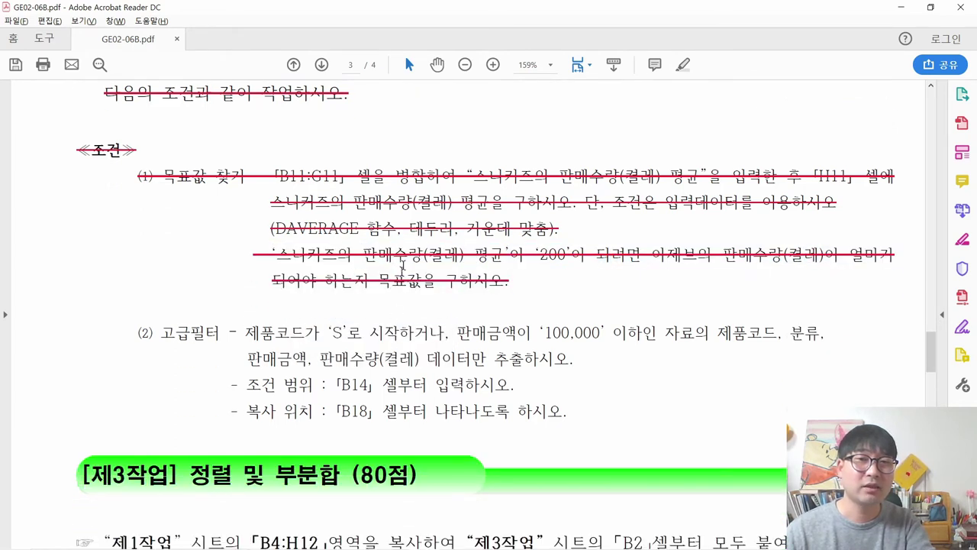
pyautogui.scroll(-4, 398, 283)
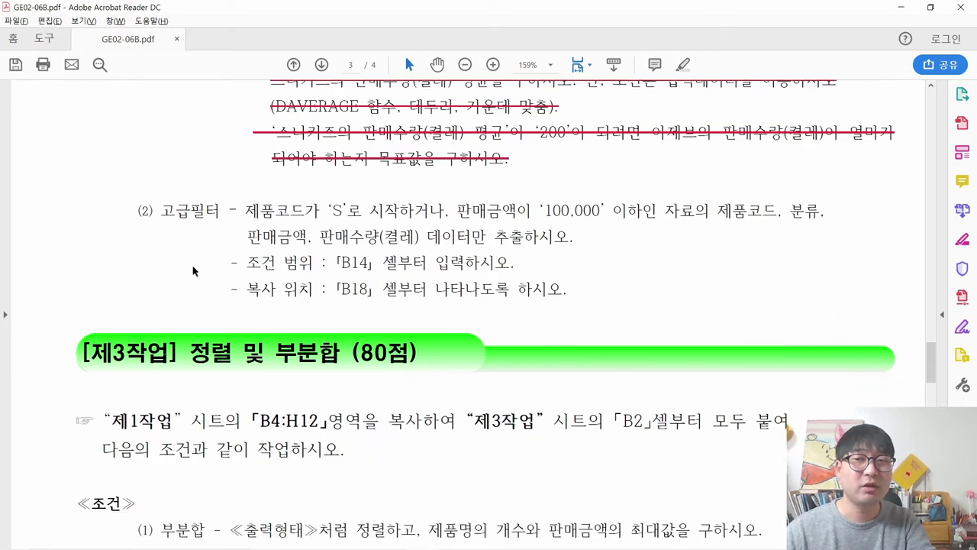
pyautogui.scroll(-2, 206, 252)
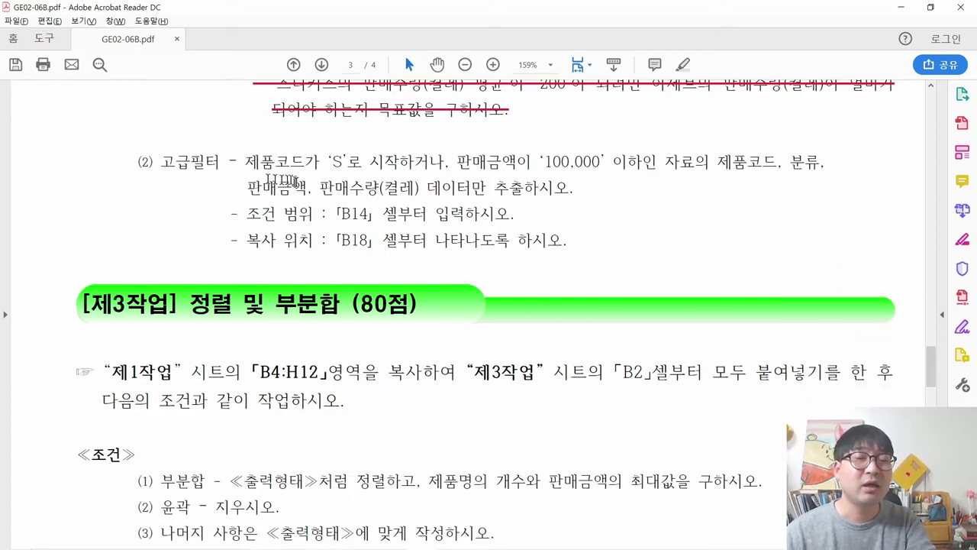
pyautogui.hotkey('alt', 'Tab')
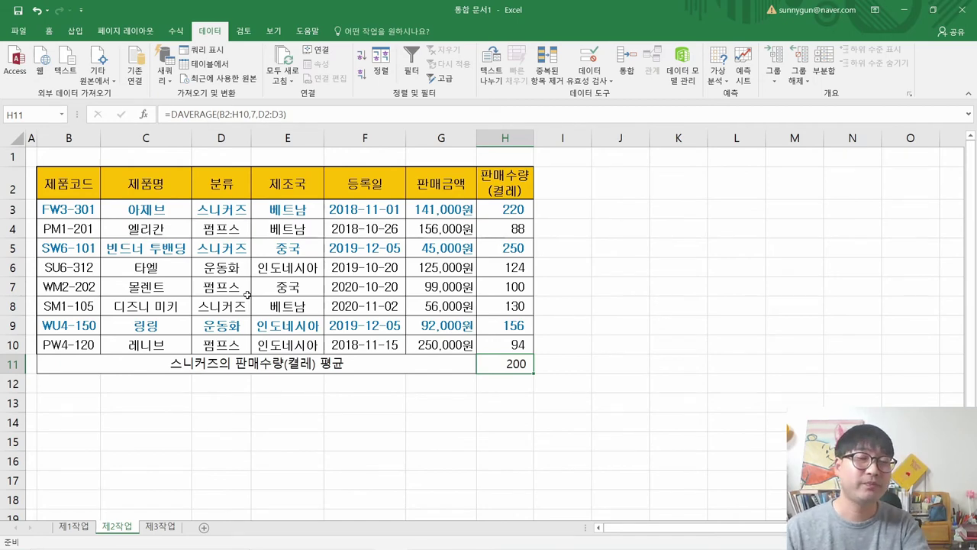
pyautogui.hotkey('alt', 'Tab')
pyautogui.moveTo(245, 162); pyautogui.dragTo(650, 162)
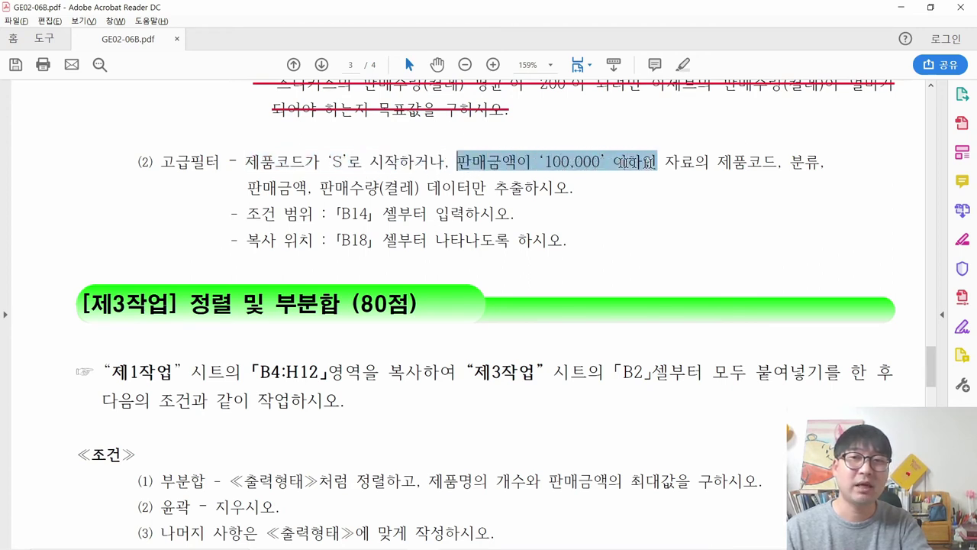
pyautogui.moveTo(320, 161); pyautogui.dragTo(561, 168)
pyautogui.moveTo(732, 162); pyautogui.dragTo(502, 194)
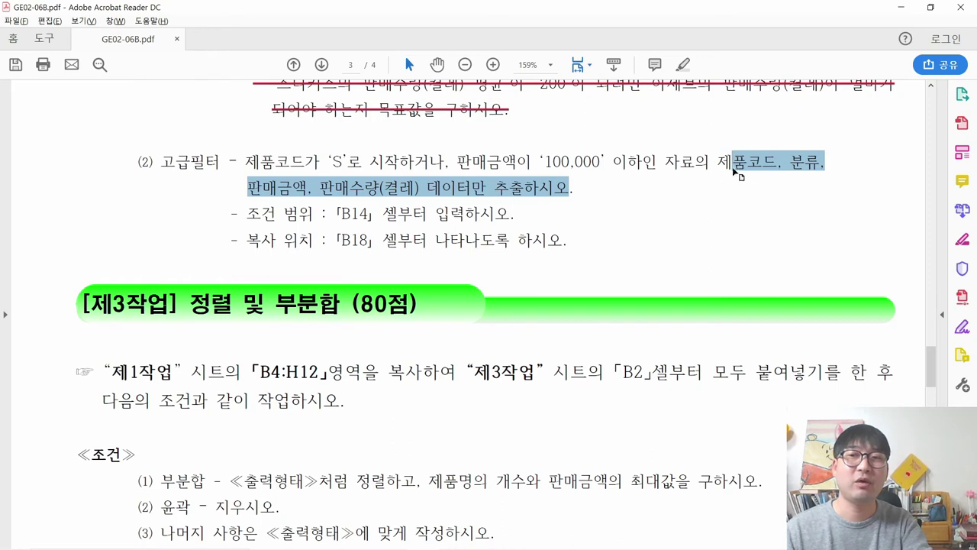
pyautogui.click(312, 184)
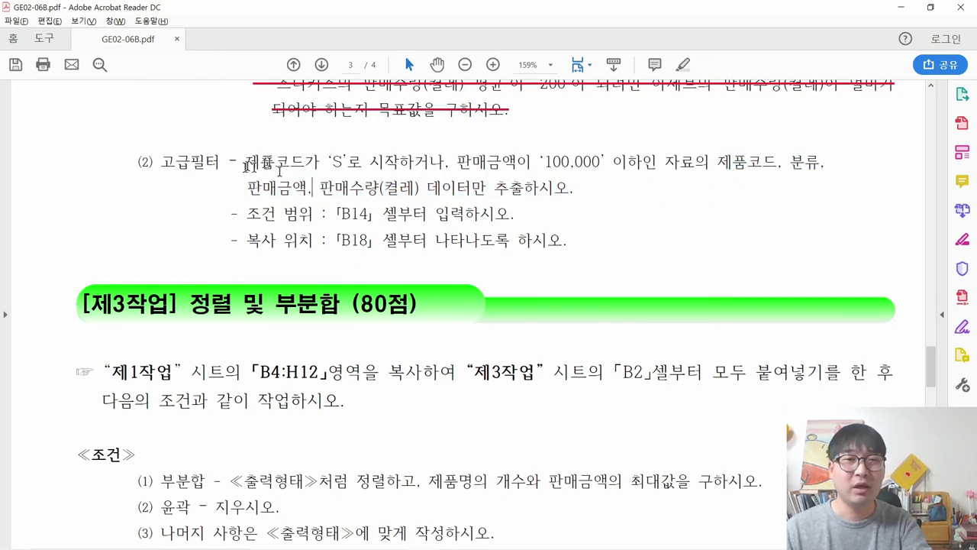
pyautogui.moveTo(246, 218); pyautogui.dragTo(374, 217)
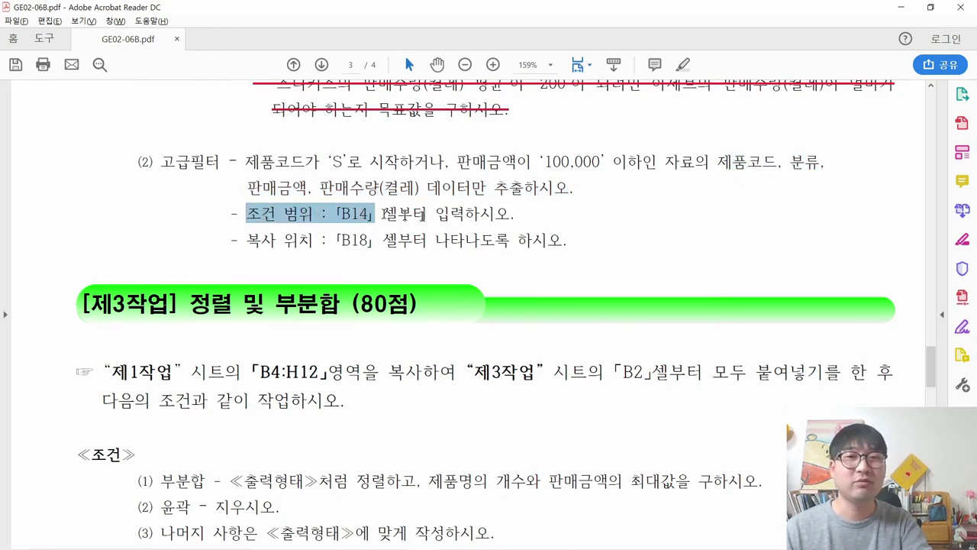
# Step: Locate criteria start cell B14 in Excel's 제2작업 sheet, and recheck the 제품코드 condition in the exam PDF
pyautogui.hotkey('alt', 'Tab')
pyautogui.click(69, 422)
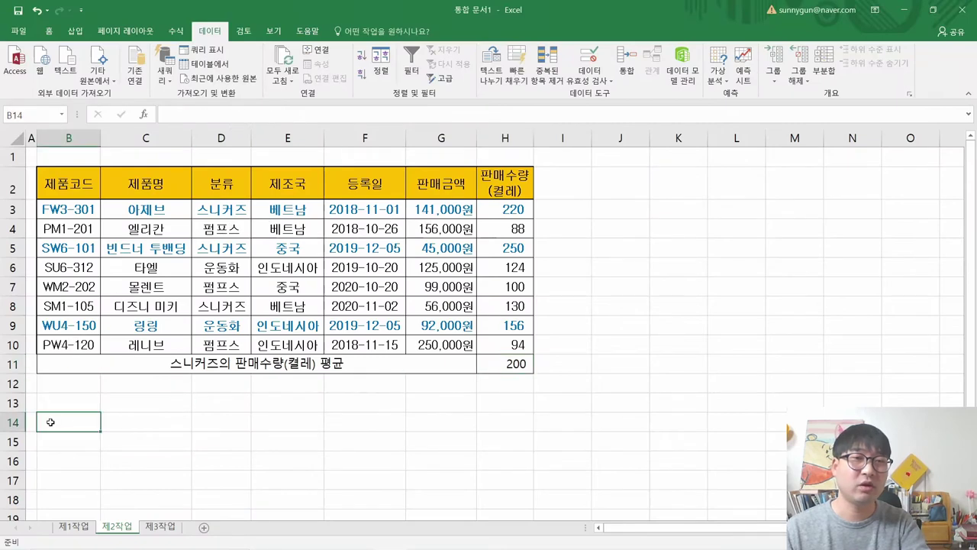
pyautogui.hotkey('alt', 'Tab')
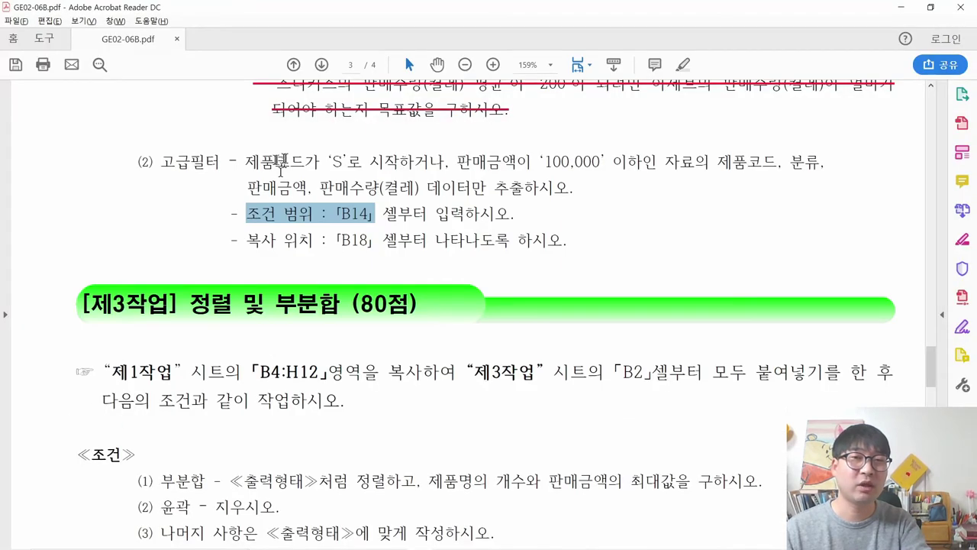
pyautogui.click(245, 162)
pyautogui.moveTo(245, 162); pyautogui.dragTo(443, 162)
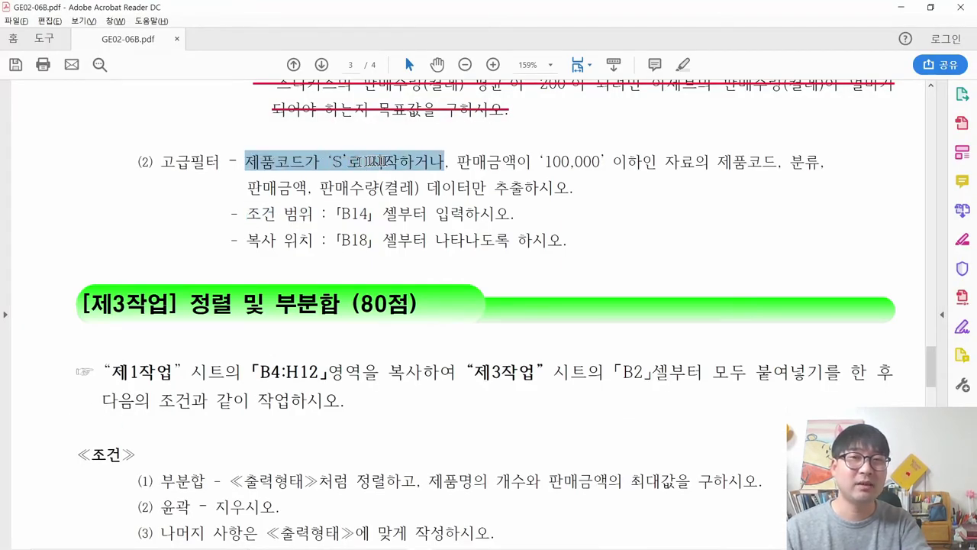
pyautogui.hotkey('alt', 'Tab')
pyautogui.click(50, 418)
pyautogui.write('WP')
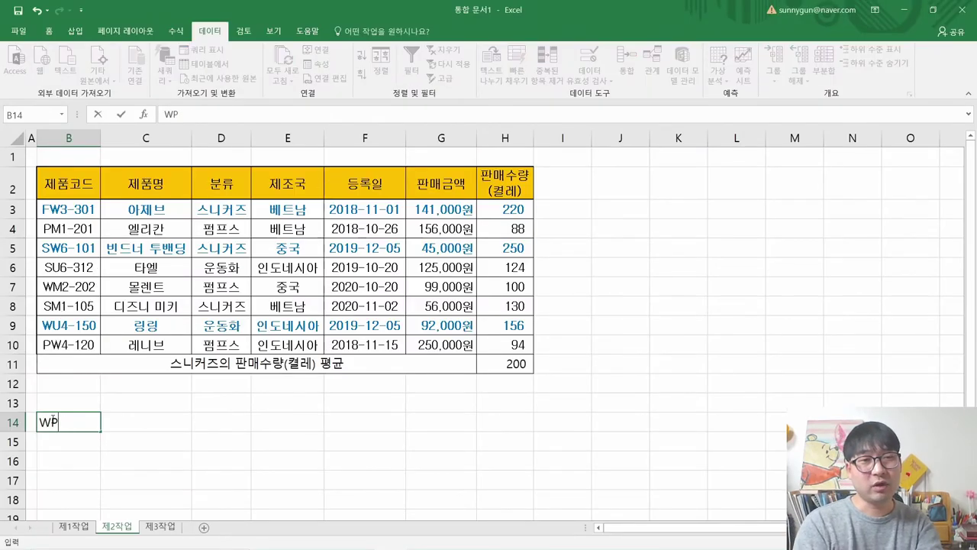
pyautogui.write('VN품')
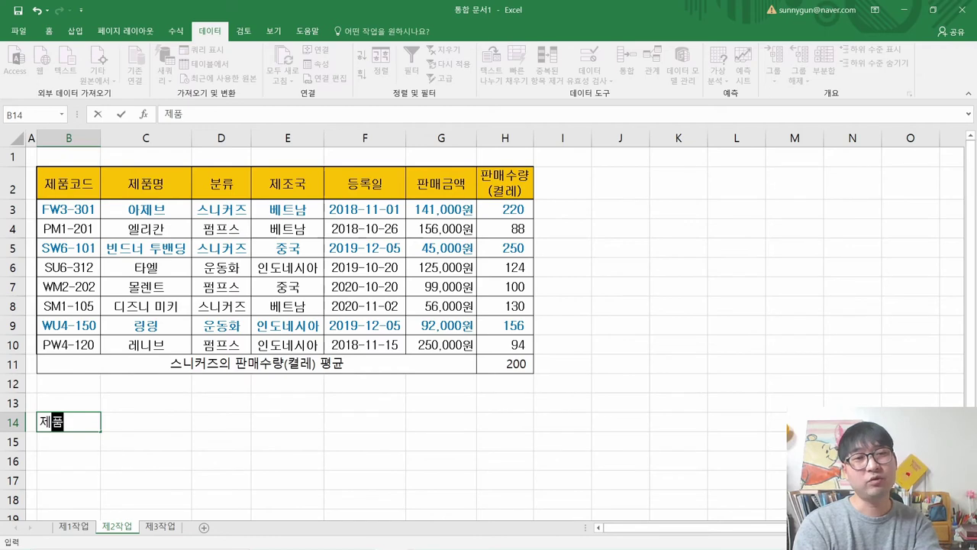
pyautogui.write('코ㄷㅡ,')
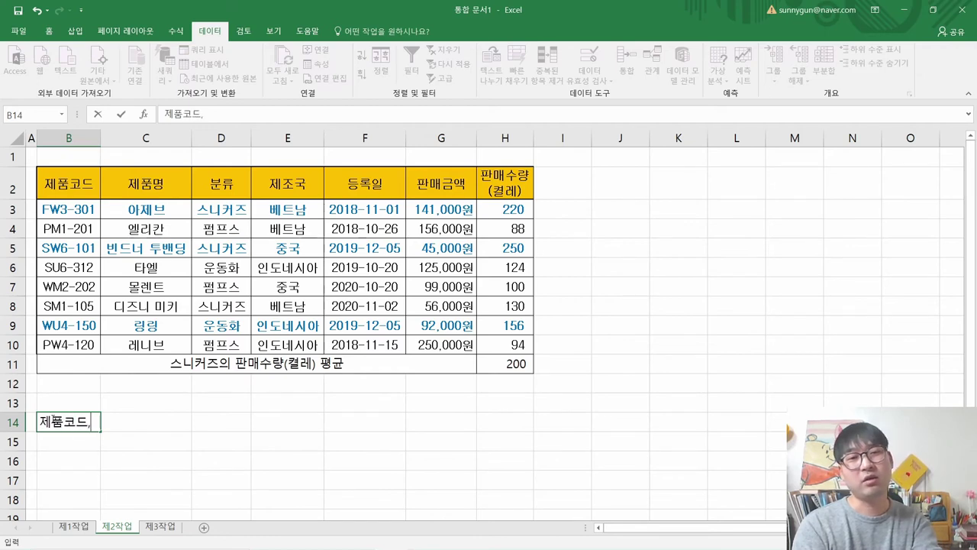
pyautogui.press('BackSpace')
pyautogui.press('BackSpace')
pyautogui.press('BackSpace')
pyautogui.press('BackSpace')
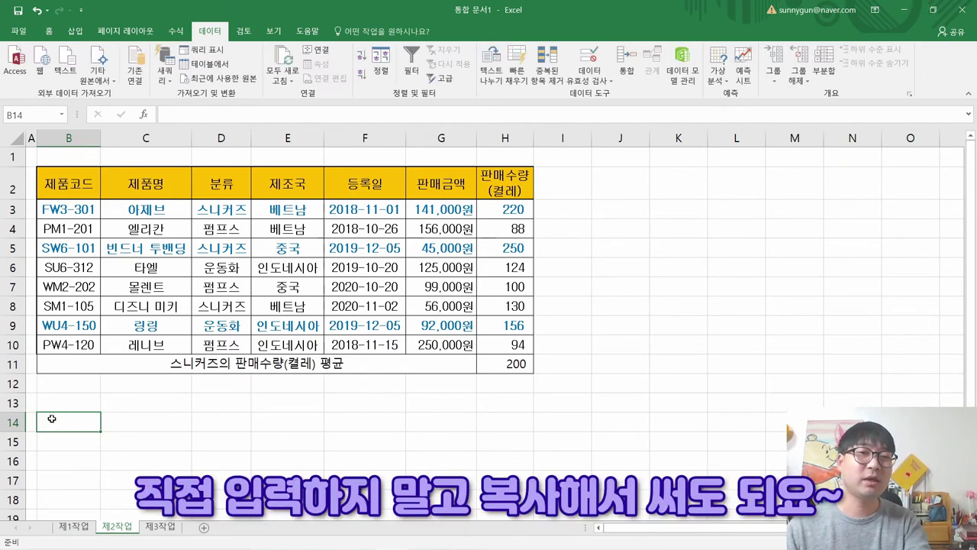
# Step: Copy the 제품코드 header from B2 to B14 in Excel and enter the criterion S* beneath it in B15
pyautogui.click(78, 184)
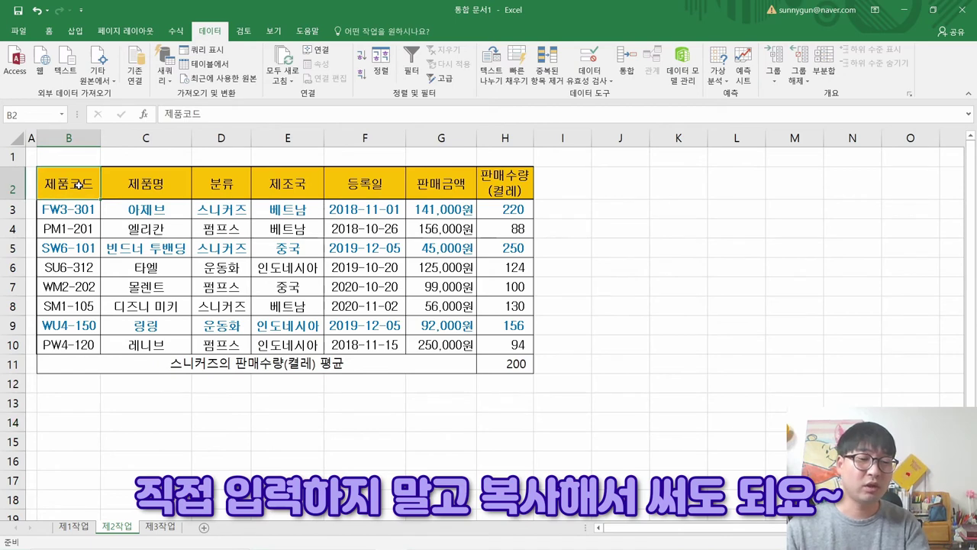
pyautogui.hotkey('ctrl', 'c')
pyautogui.click(65, 422)
pyautogui.hotkey('ctrl', 'v')
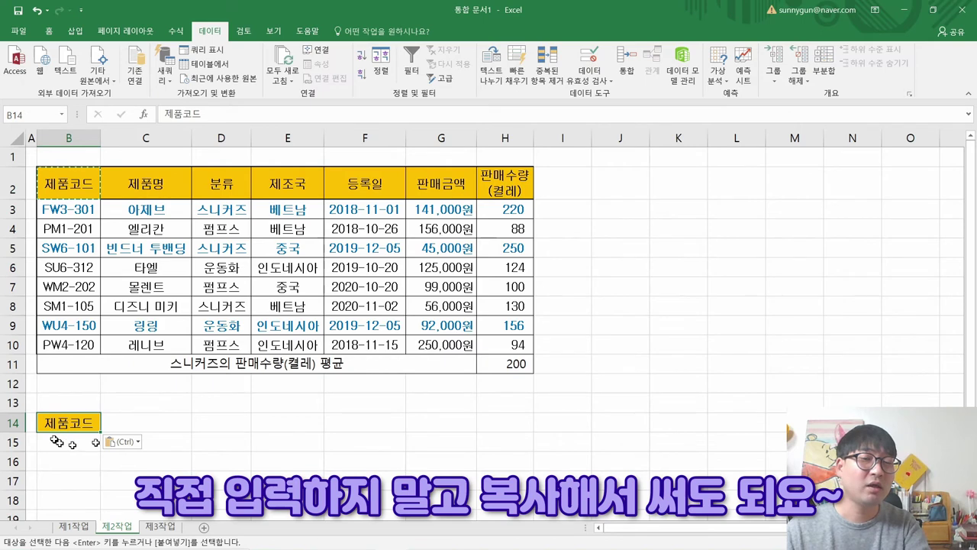
pyautogui.hotkey('alt', 'Tab')
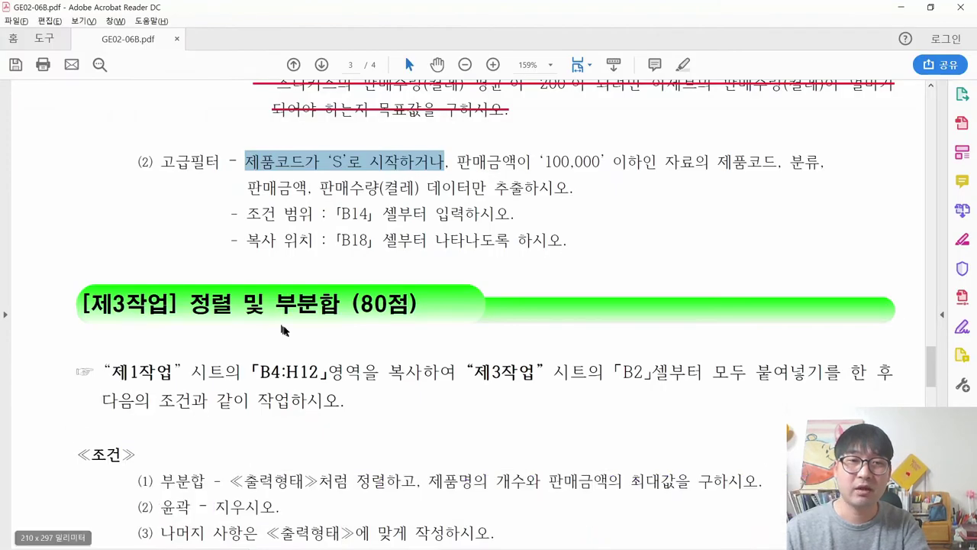
pyautogui.hotkey('alt', 'Tab')
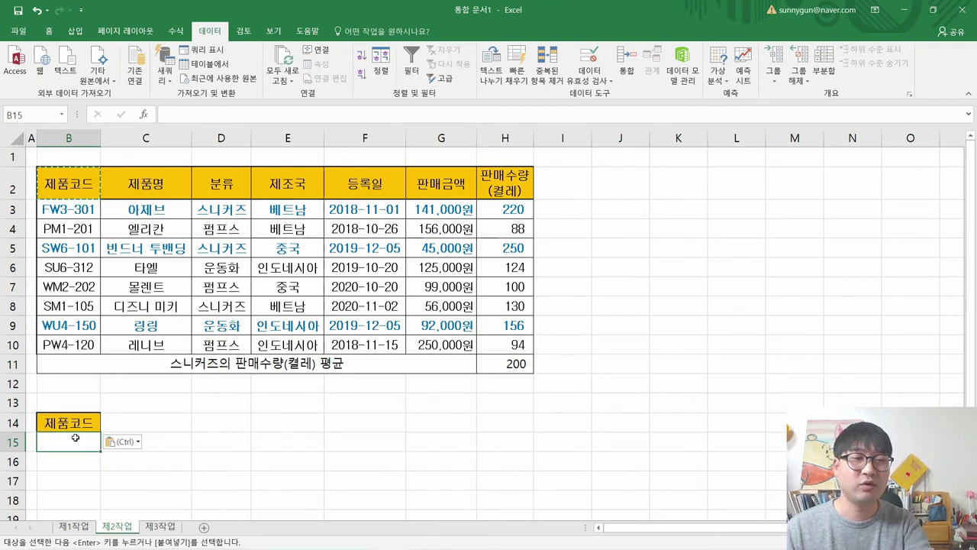
pyautogui.press('Escape')
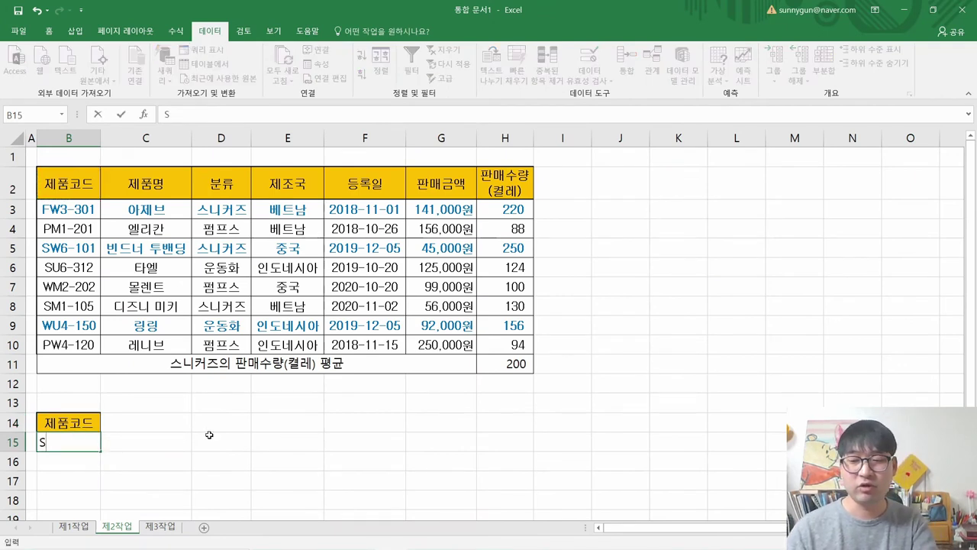
pyautogui.press('Return')
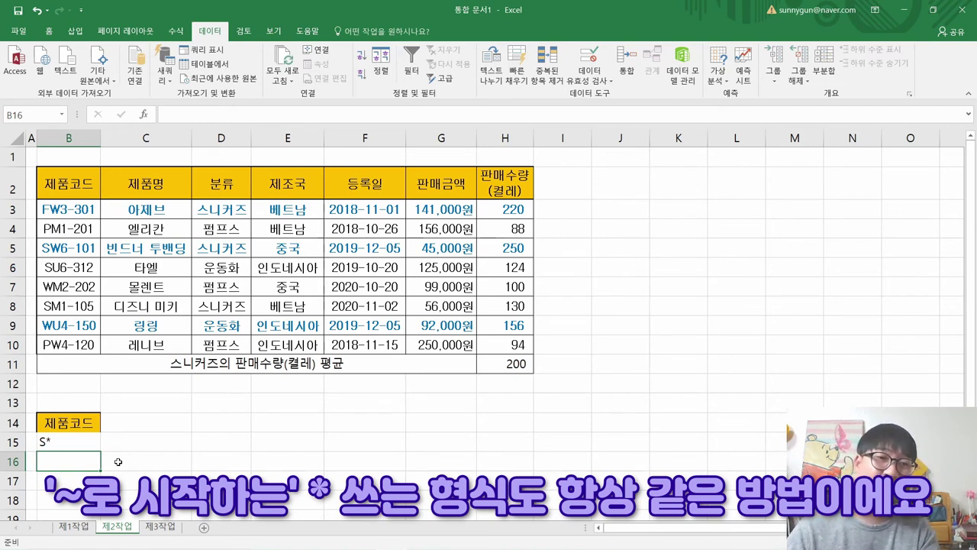
# Step: Check the second filter condition in the exam PDF and copy the 판매금액 header from G2 to C14 in Excel
pyautogui.click(107, 424)
pyautogui.hotkey('alt', 'Tab')
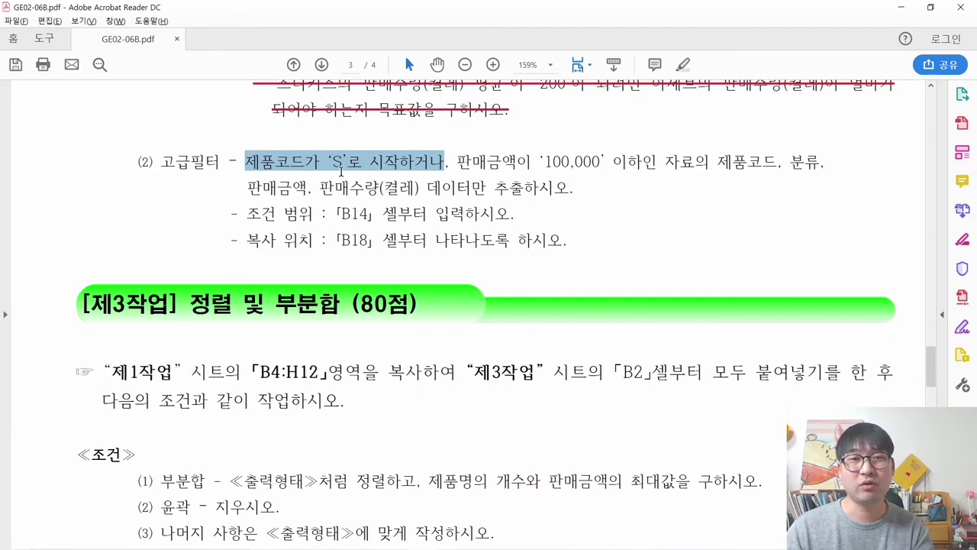
pyautogui.moveTo(456, 162); pyautogui.dragTo(645, 162)
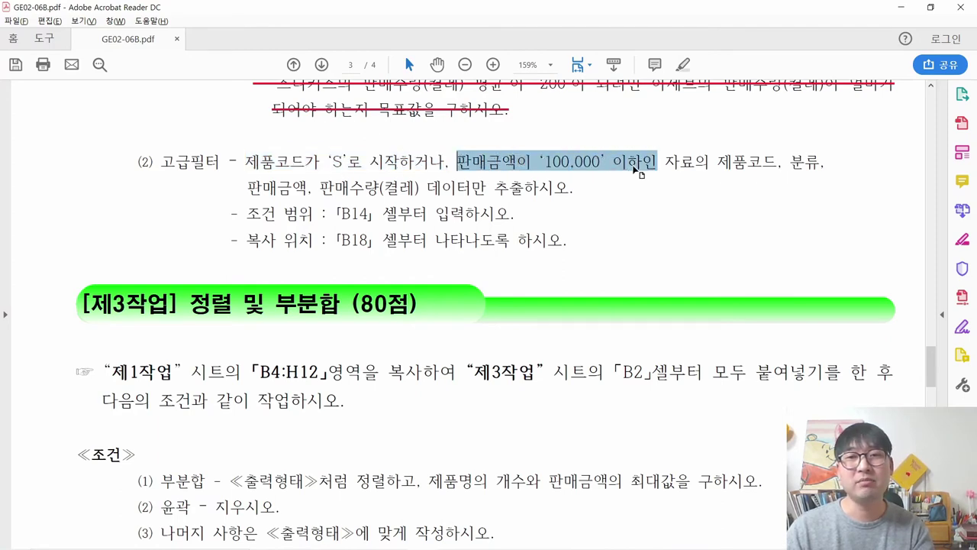
pyautogui.hotkey('alt', 'Tab')
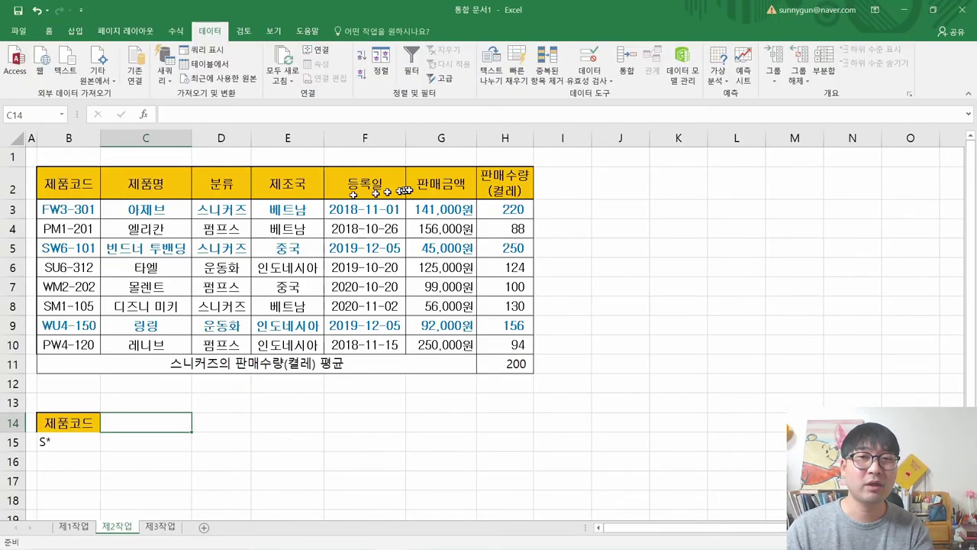
pyautogui.click(435, 184)
pyautogui.hotkey('ctrl', 'c')
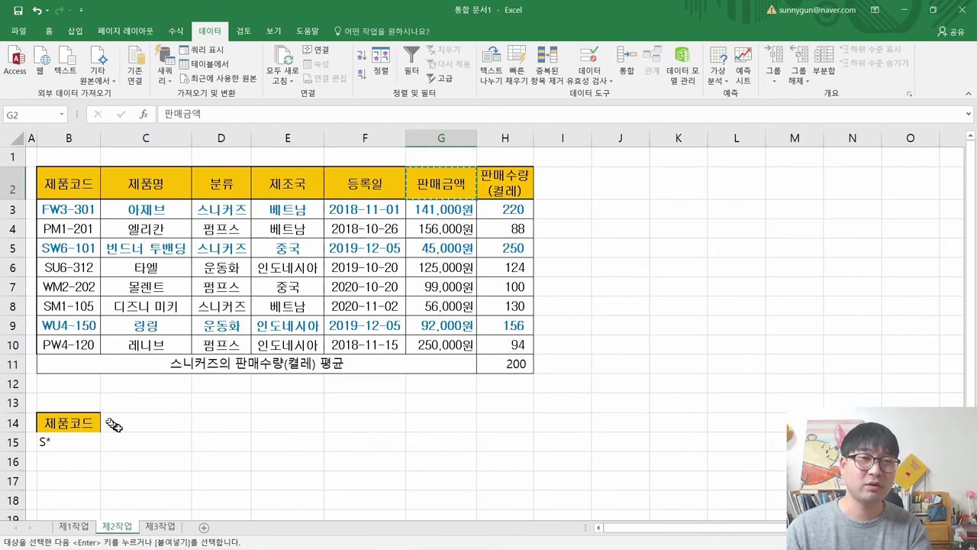
pyautogui.click(118, 425)
pyautogui.hotkey('ctrl', 'v')
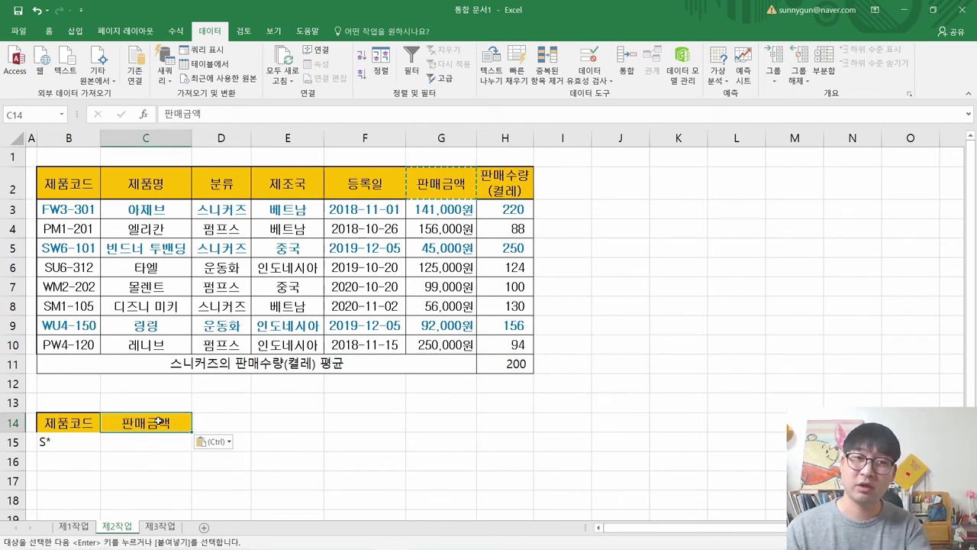
# Step: Enter the criterion <=100000 in C15 under 판매금액 in Excel, following the exam PDF's condition
pyautogui.click(146, 446)
pyautogui.hotkey('alt', 'Tab')
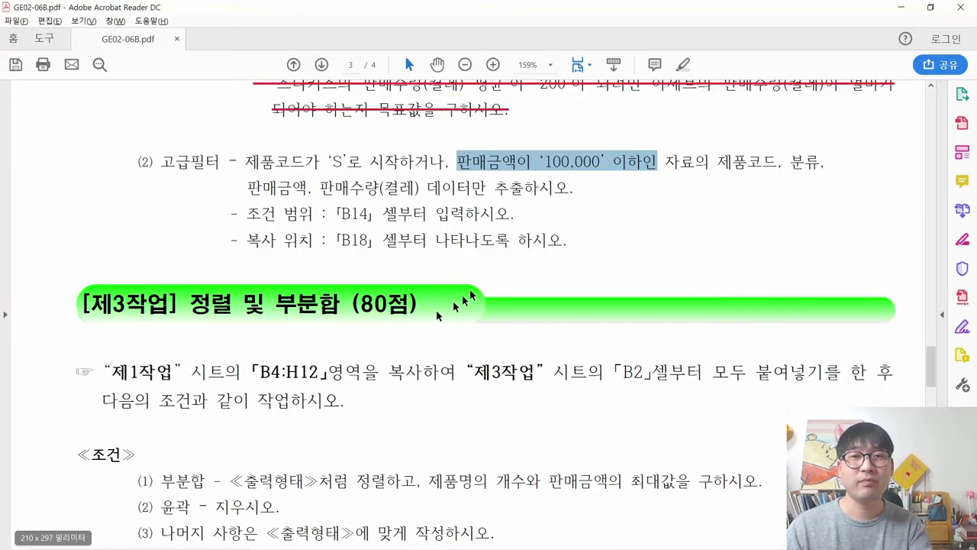
pyautogui.hotkey('alt', 'Tab')
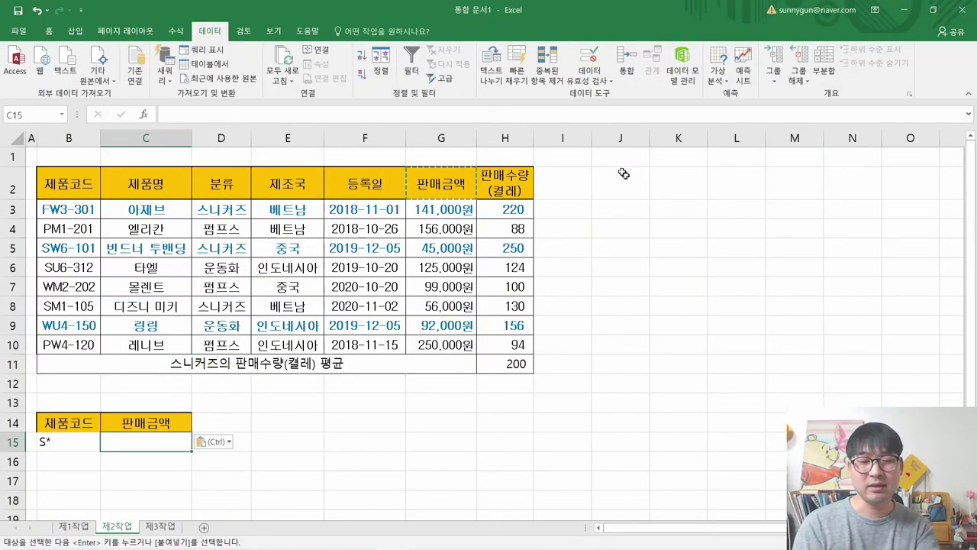
pyautogui.press('Escape')
pyautogui.write('<')
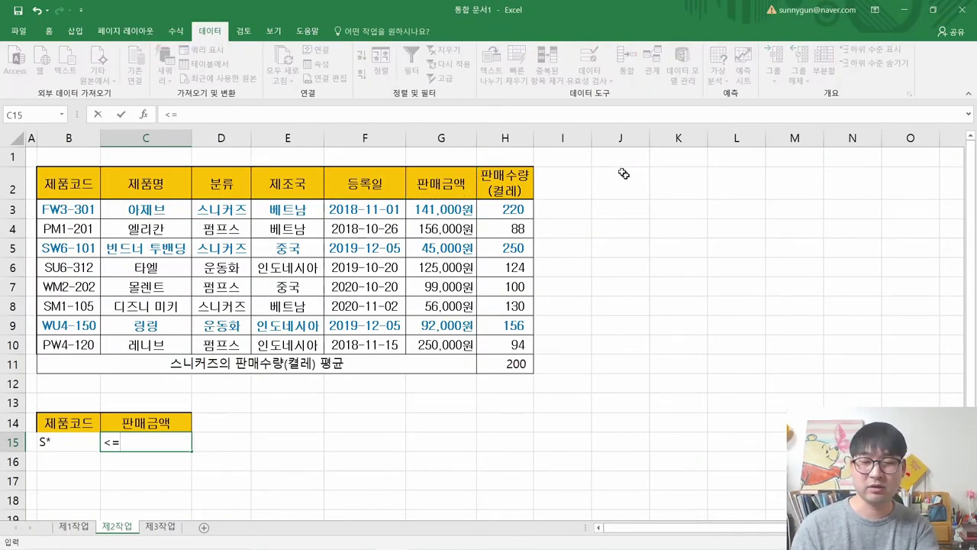
pyautogui.write('=100000')
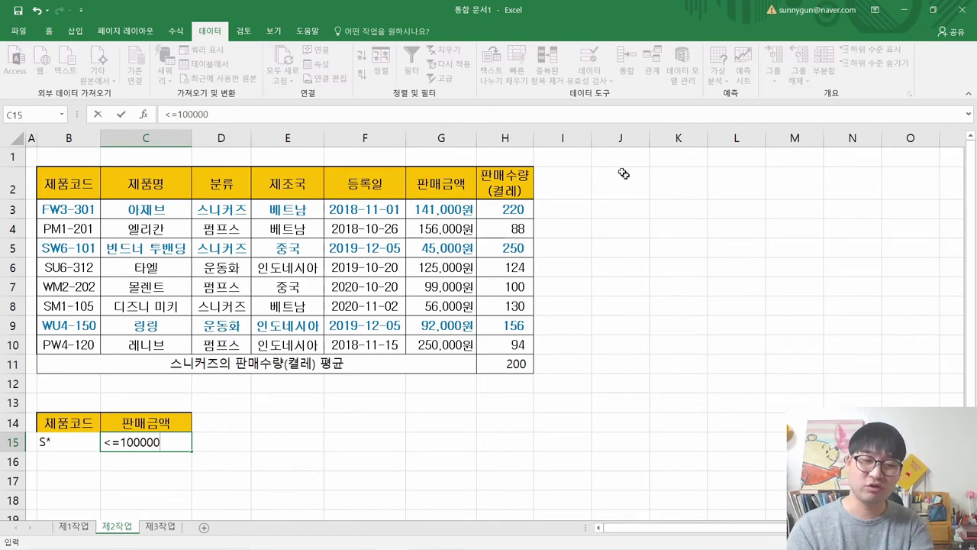
pyautogui.press('Return')
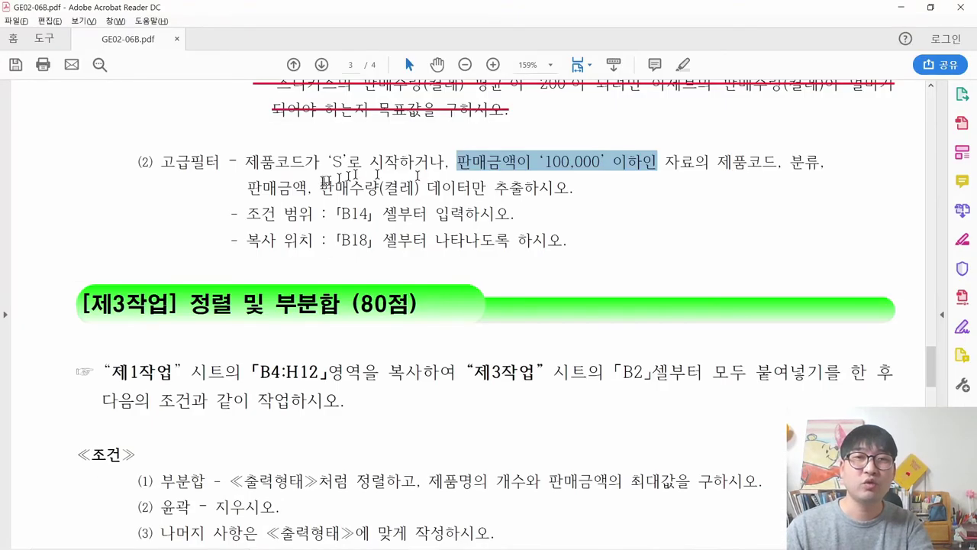
# Step: Examine how the exam PDF's wording joins the two filter conditions and compare it with criteria cells B15:C15 in Excel
pyautogui.moveTo(246, 161); pyautogui.dragTo(657, 163)
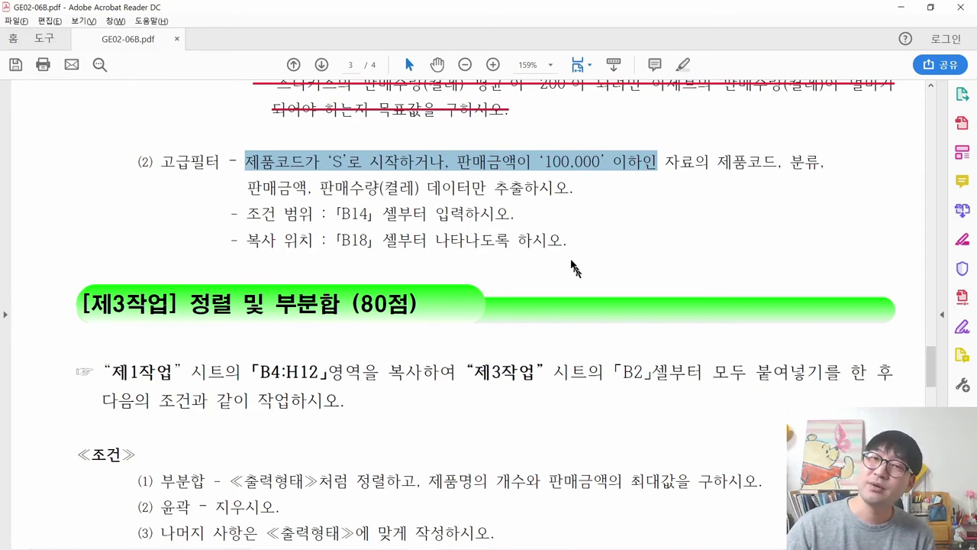
pyautogui.click(321, 186)
pyautogui.moveTo(399, 162); pyautogui.dragTo(445, 164)
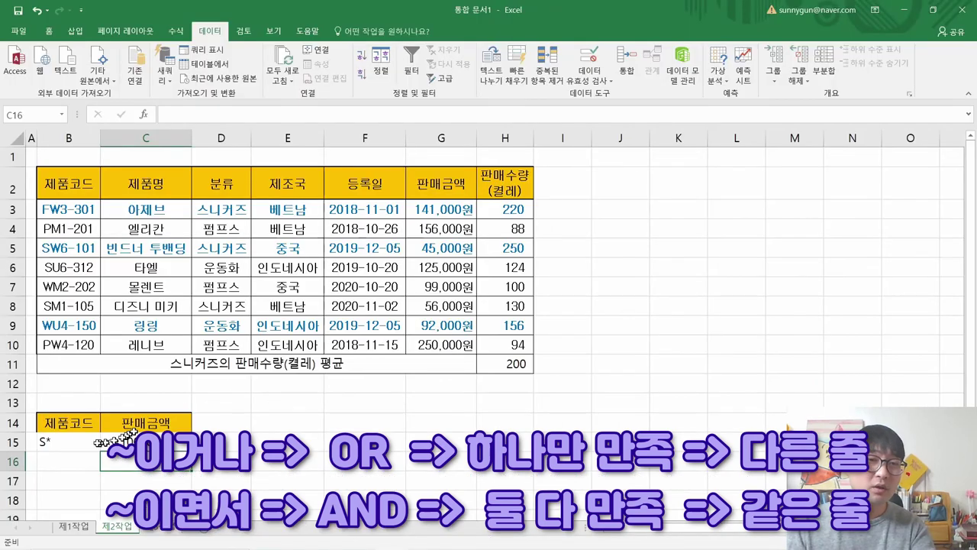
pyautogui.moveTo(69, 442); pyautogui.dragTo(145, 441)
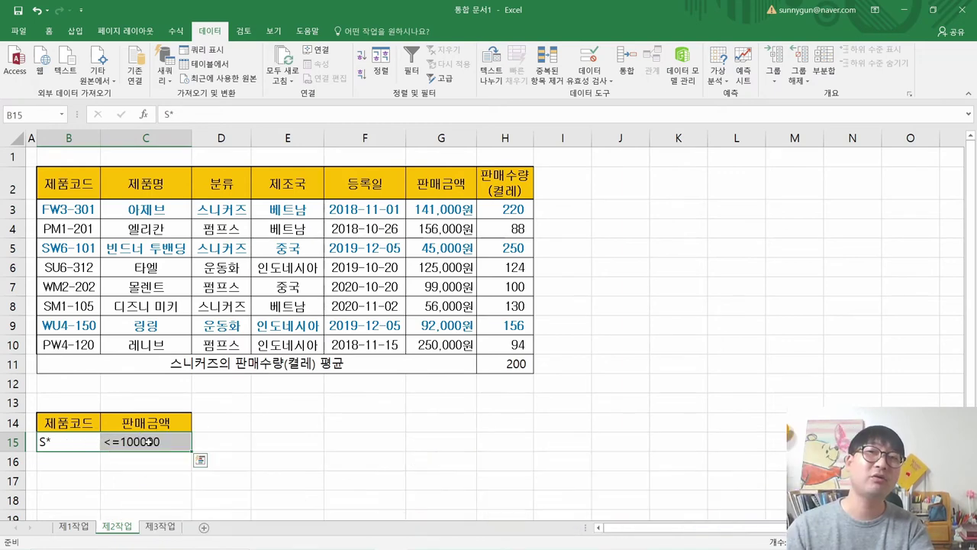
pyautogui.hotkey('alt', 'Tab')
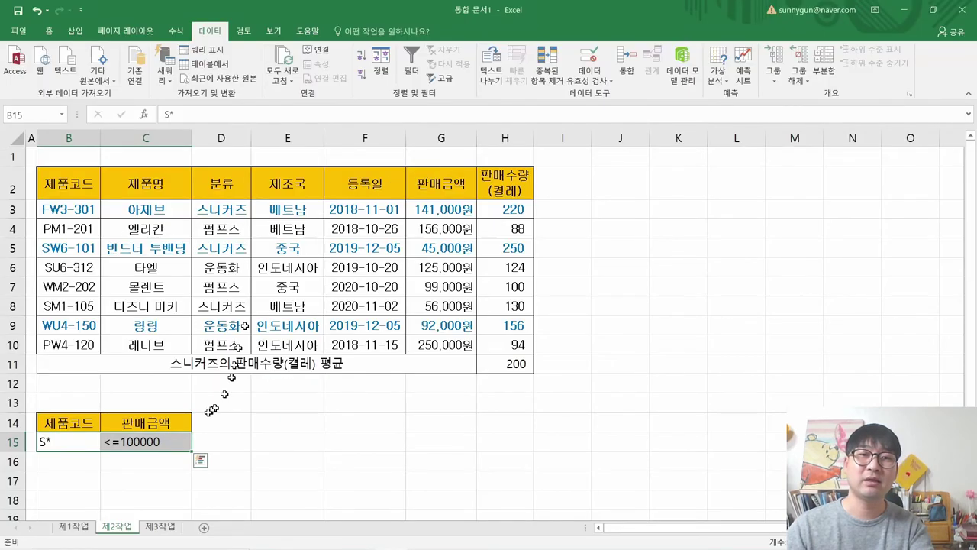
# Step: Move the <=100000 criterion from C15 down to C16 in Excel so the two filter conditions sit on separate rows
pyautogui.click(161, 444)
pyautogui.moveTo(160, 445); pyautogui.dragTo(164, 465)
pyautogui.moveTo(74, 443); pyautogui.dragTo(140, 443)
pyautogui.moveTo(59, 470); pyautogui.dragTo(133, 463)
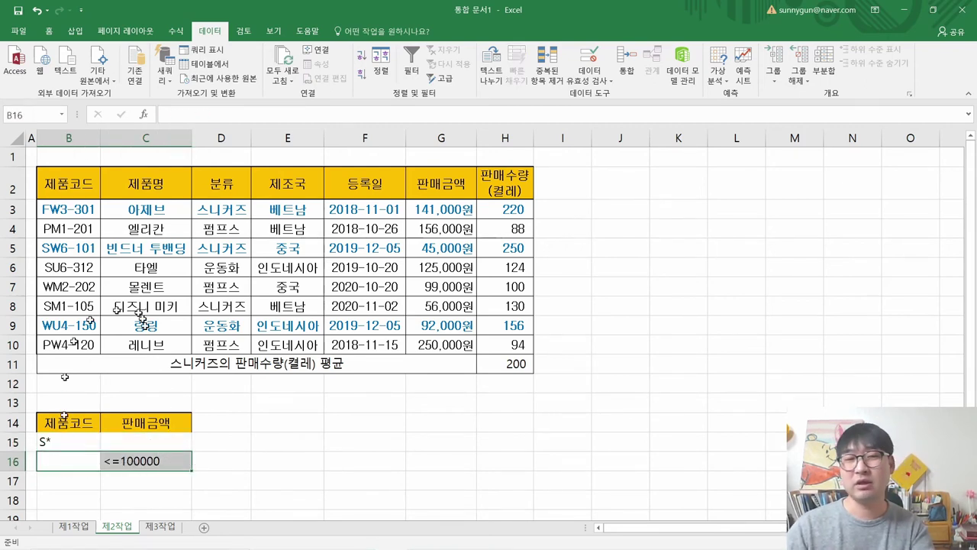
# Step: Examine the criteria range B14:C16 row by row in Excel and compare its layout with the 하거나 wording in the exam PDF
pyautogui.moveTo(67, 422); pyautogui.dragTo(137, 423)
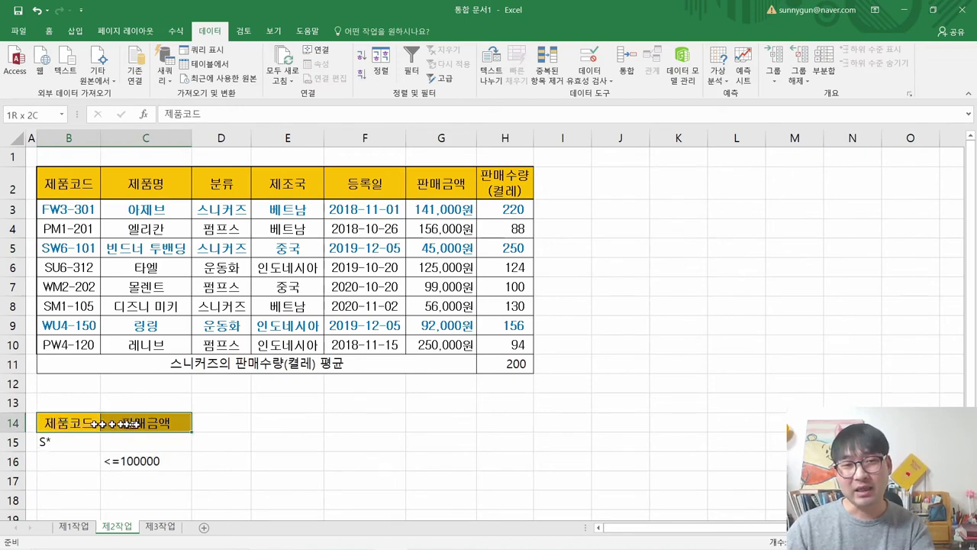
pyautogui.moveTo(75, 441); pyautogui.dragTo(133, 440)
pyautogui.moveTo(78, 460); pyautogui.dragTo(155, 460)
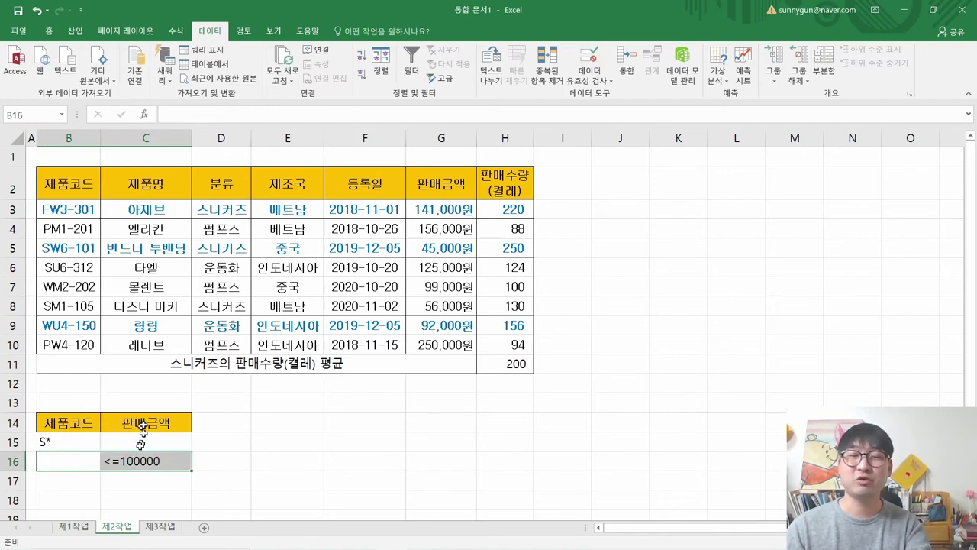
pyautogui.moveTo(78, 441); pyautogui.dragTo(129, 442)
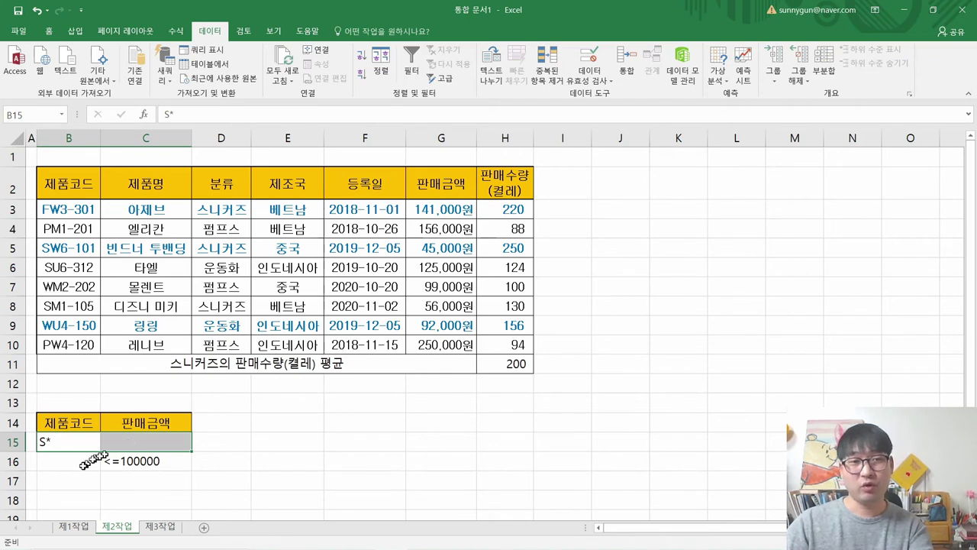
pyautogui.moveTo(81, 460); pyautogui.dragTo(132, 471)
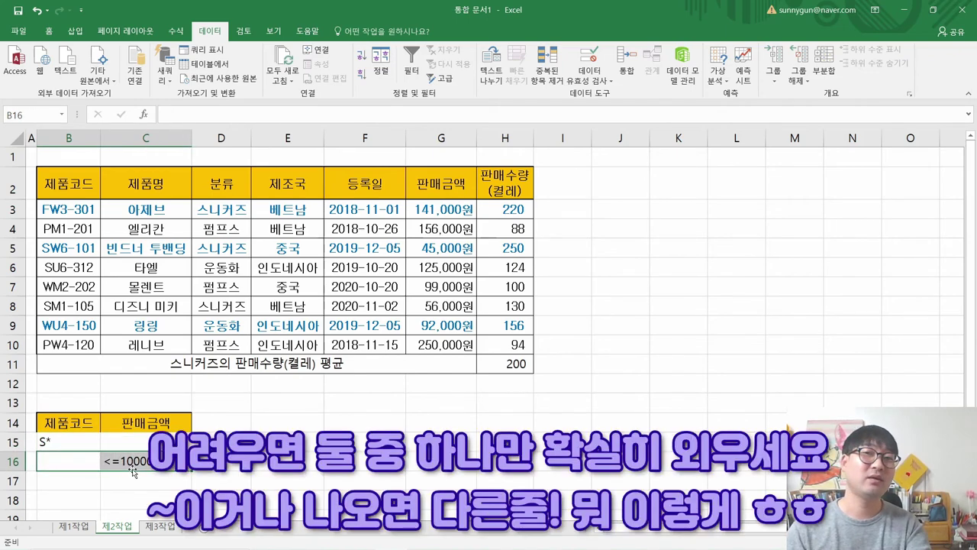
pyautogui.hotkey('alt', 'Tab')
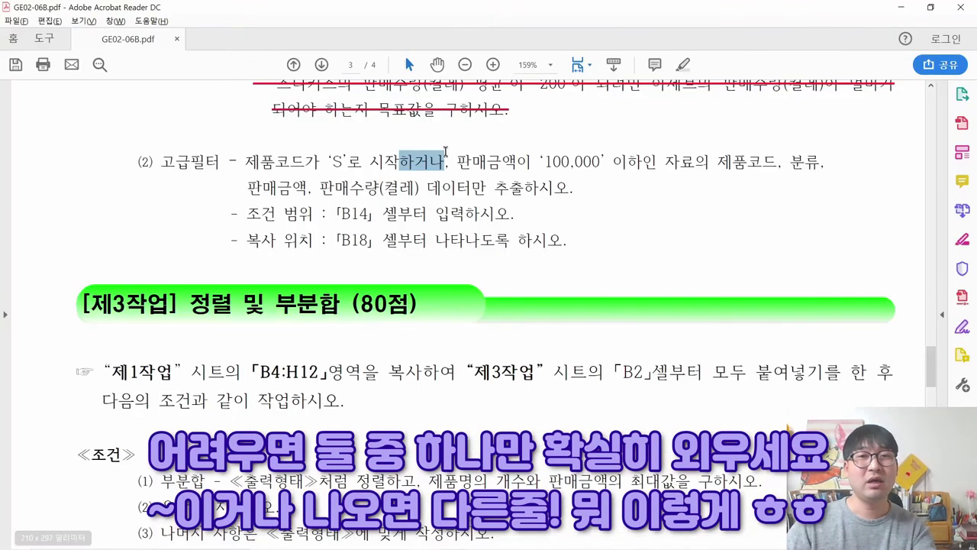
pyautogui.press('ctrl')
pyautogui.press('ctrl')
pyautogui.press('ctrl')
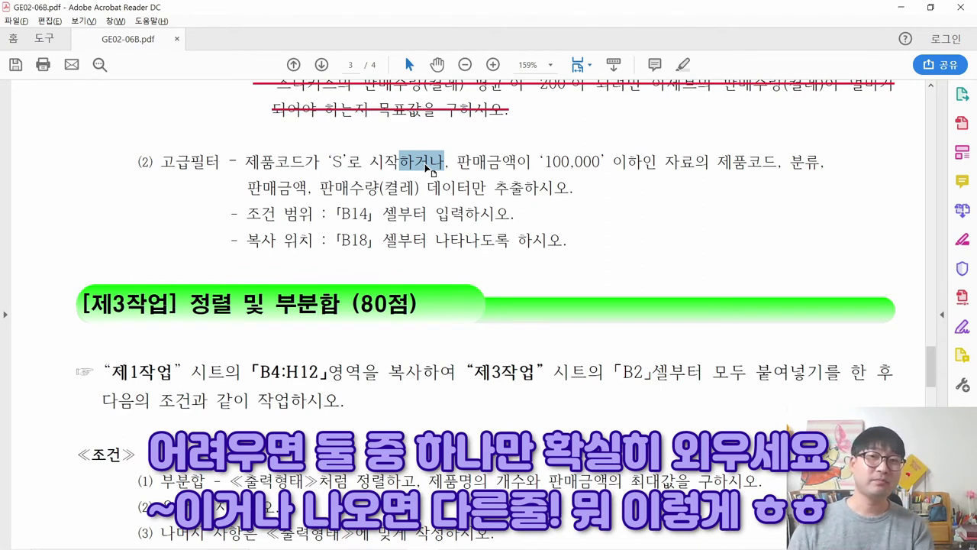
pyautogui.press('ctrl')
pyautogui.press('ctrl')
pyautogui.press('ctrl')
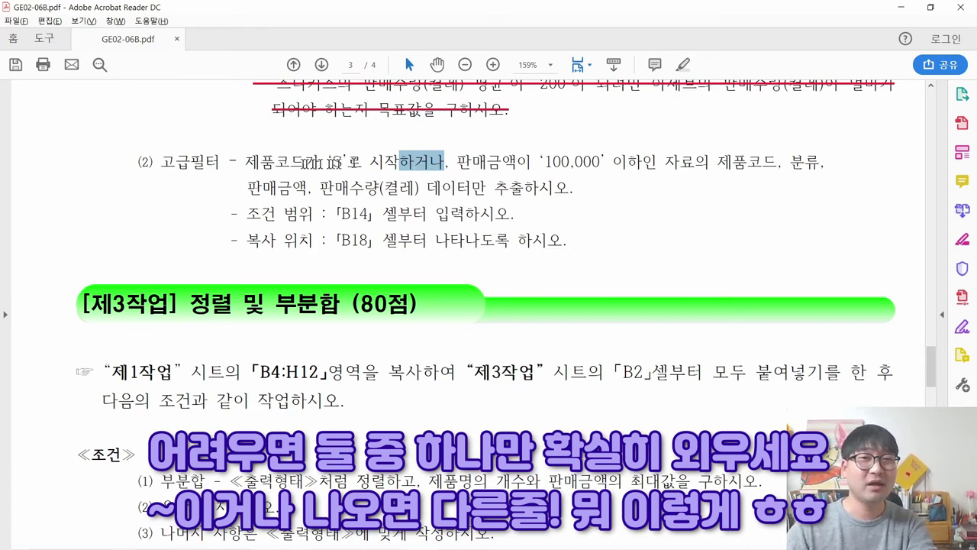
# Step: Strike through the 고급필터 condition text from 제품코드가 to 자료의 in the exam PDF
pyautogui.moveTo(246, 162); pyautogui.dragTo(694, 166)
pyautogui.rightClick(695, 166)
pyautogui.click(735, 219)
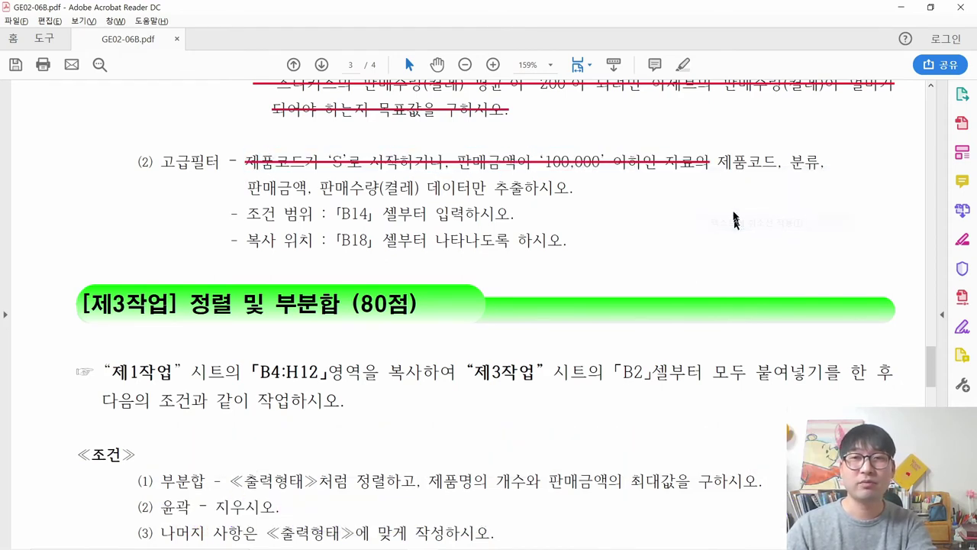
# Step: Check which fields the exam PDF wants extracted and its copy location B18, and locate that cell in Excel
pyautogui.moveTo(731, 163); pyautogui.dragTo(782, 164)
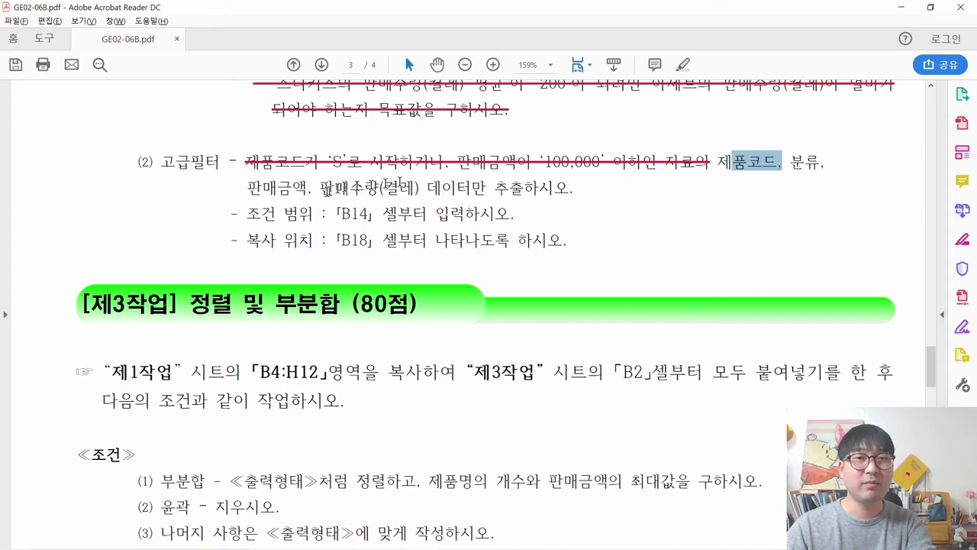
pyautogui.hotkey('alt', 'Tab')
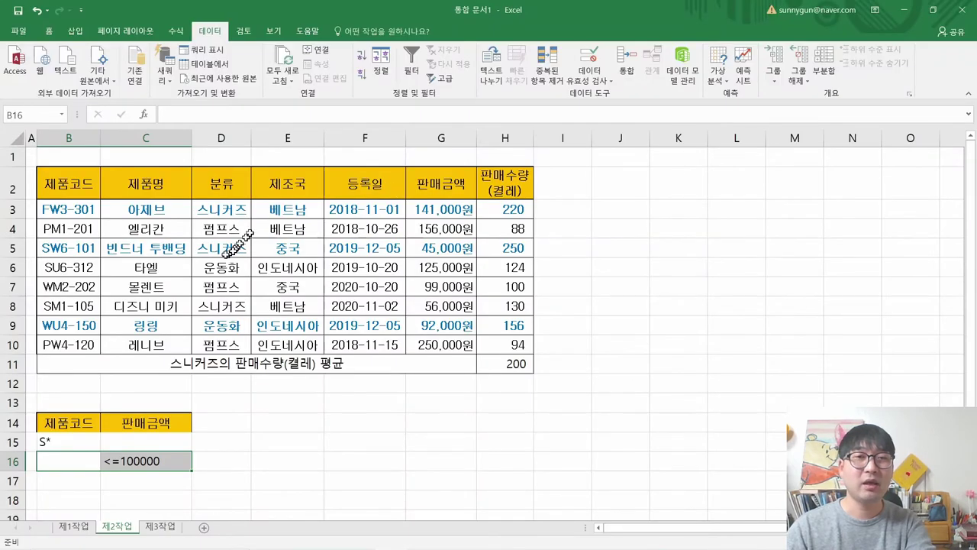
pyautogui.hotkey('alt', 'Tab')
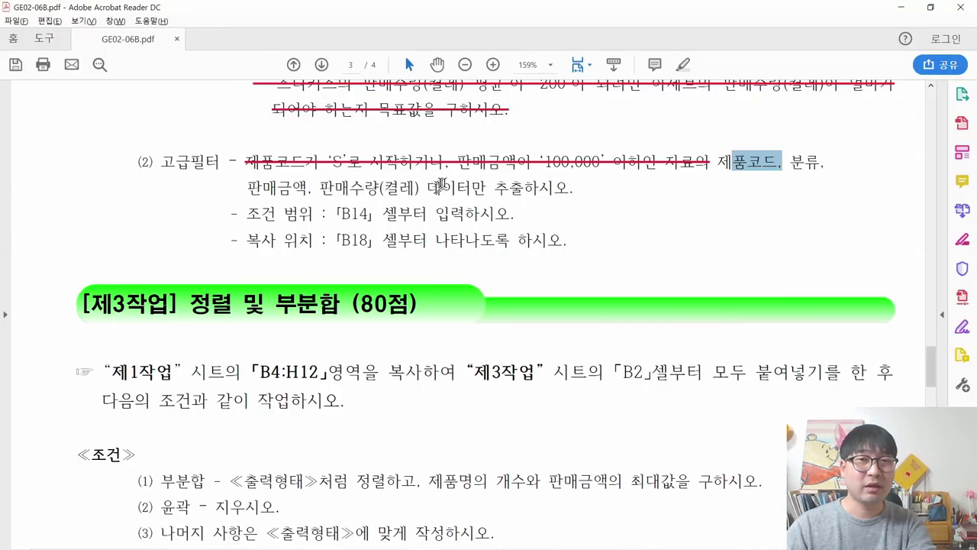
pyautogui.moveTo(441, 188); pyautogui.dragTo(487, 188)
pyautogui.moveTo(293, 239); pyautogui.dragTo(234, 239)
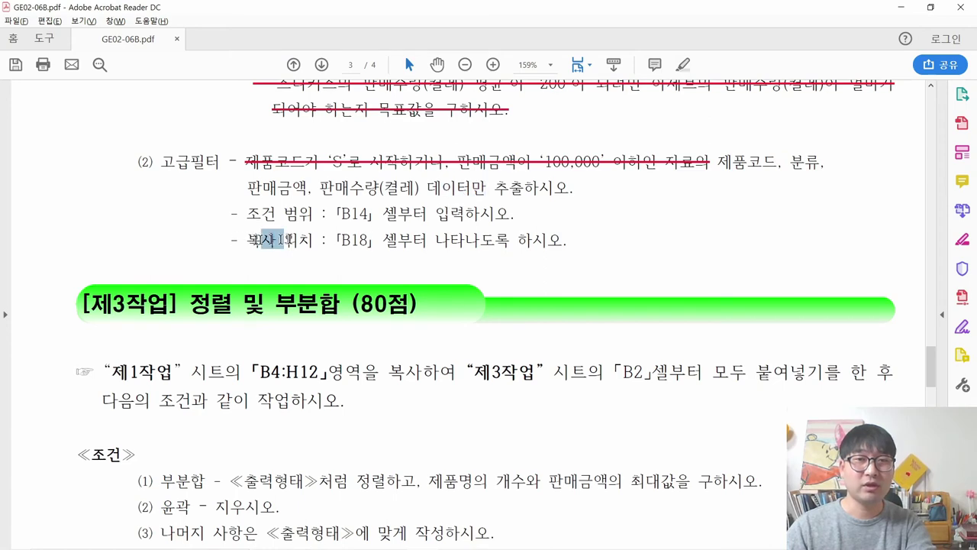
pyautogui.moveTo(323, 240); pyautogui.dragTo(365, 240)
pyautogui.hotkey('alt', 'Tab')
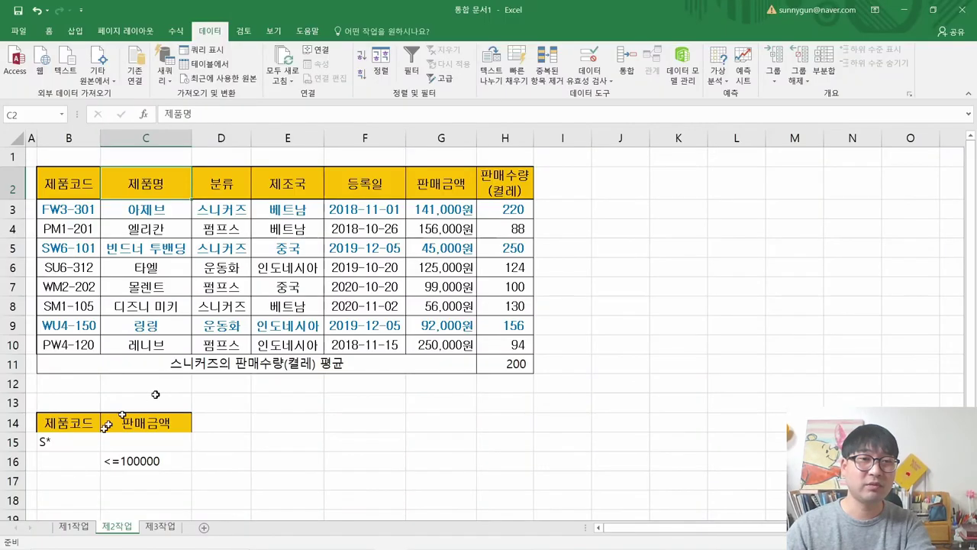
pyautogui.click(63, 500)
pyautogui.hotkey('alt', 'Tab')
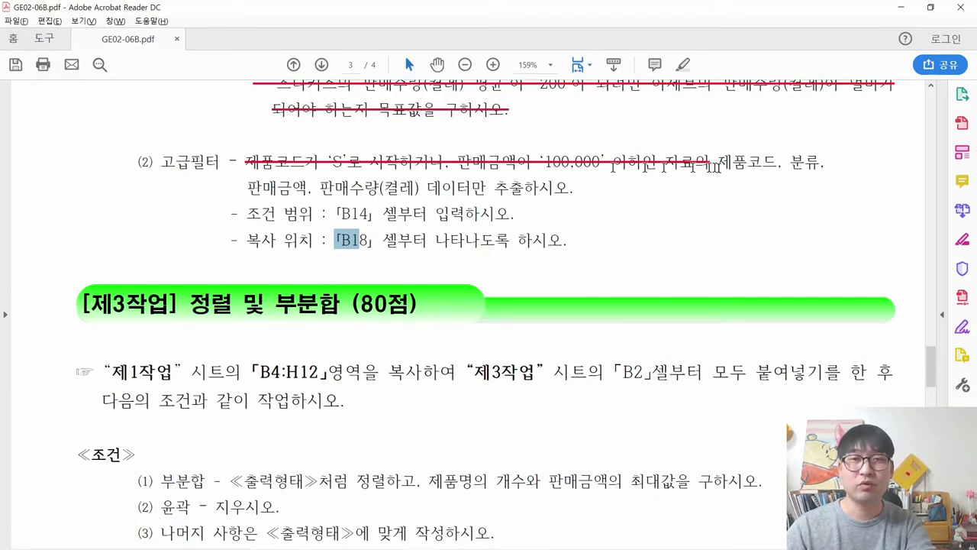
pyautogui.hotkey('alt', 'Tab')
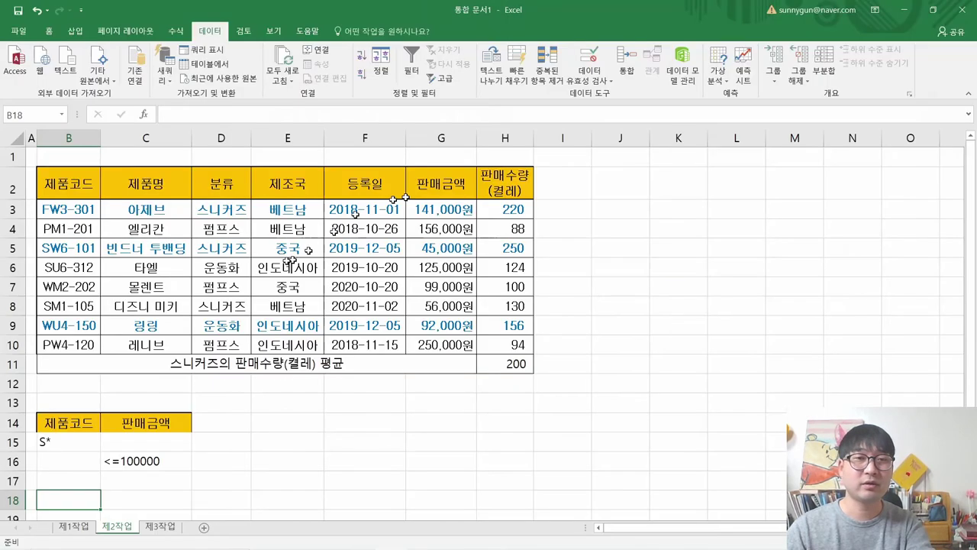
# Step: Copy the 제품코드 header from B2 to B18 and the 분류 header from D2 to C18 in Excel
pyautogui.click(77, 187)
pyautogui.hotkey('ctrl', 'c')
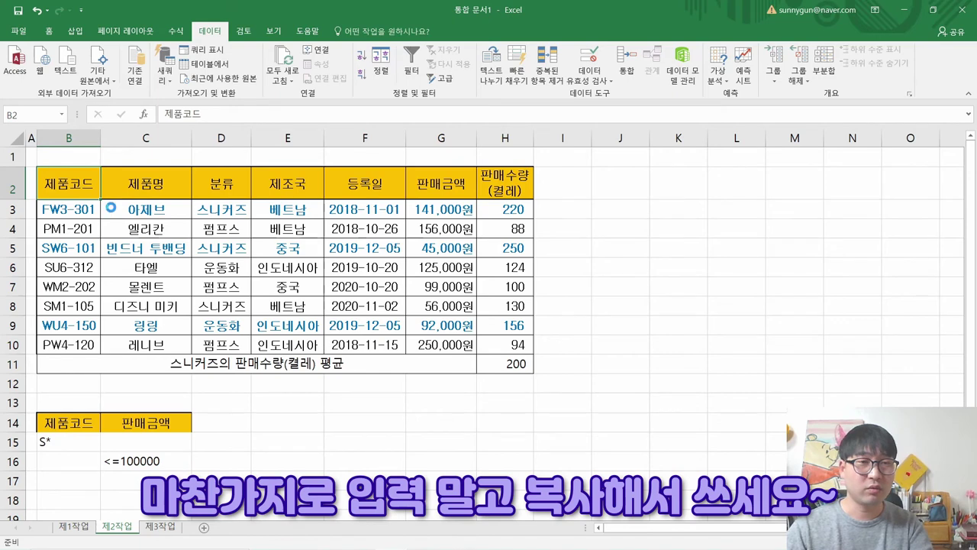
pyautogui.hotkey('ctrl', 'c')
pyautogui.click(71, 497)
pyautogui.hotkey('ctrl', 'v')
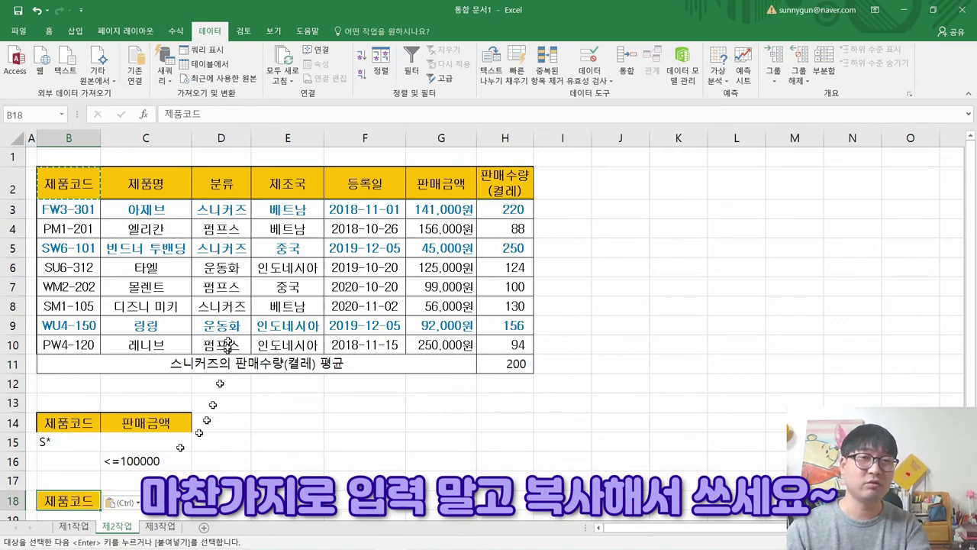
pyautogui.click(234, 187)
pyautogui.hotkey('ctrl', 'c')
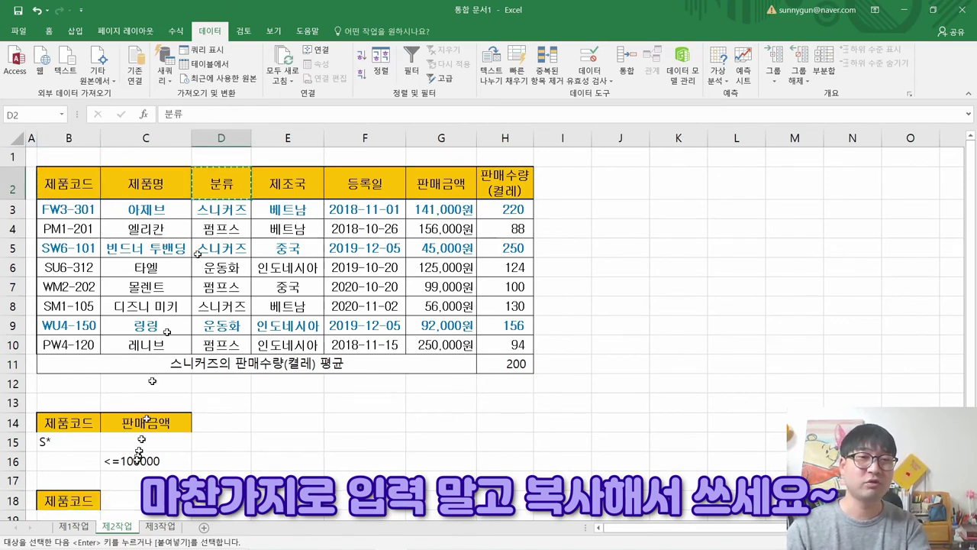
pyautogui.click(133, 500)
pyautogui.hotkey('ctrl', 'v')
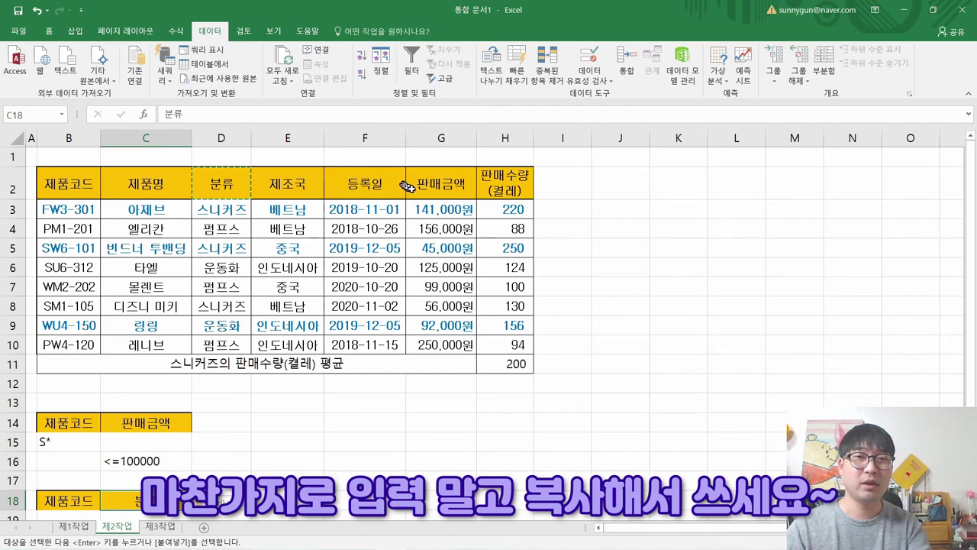
# Step: Copy the 판매금액 and 판매수량(켤레) headers from G2:H2 to D18:E18
pyautogui.moveTo(431, 187); pyautogui.dragTo(497, 188)
pyautogui.hotkey('ctrl', 'c')
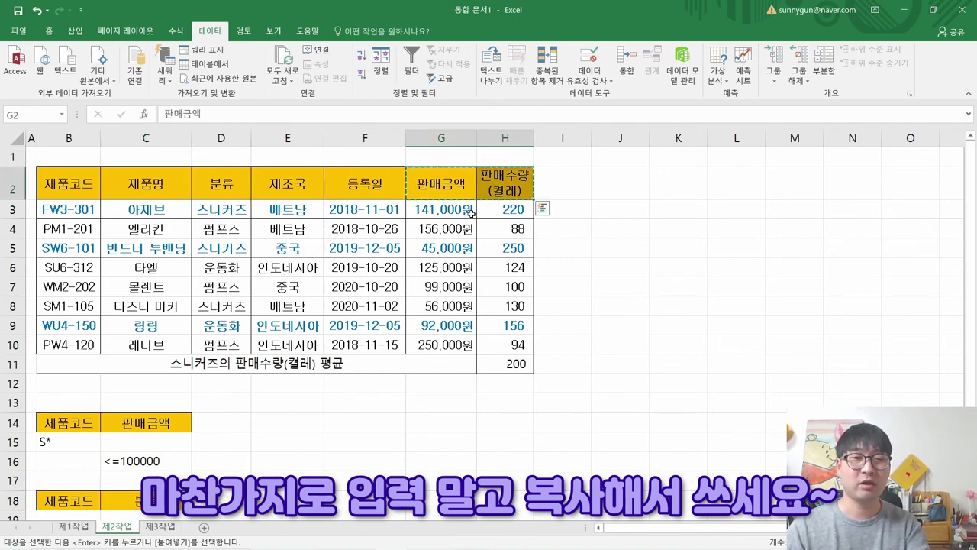
pyautogui.click(221, 501)
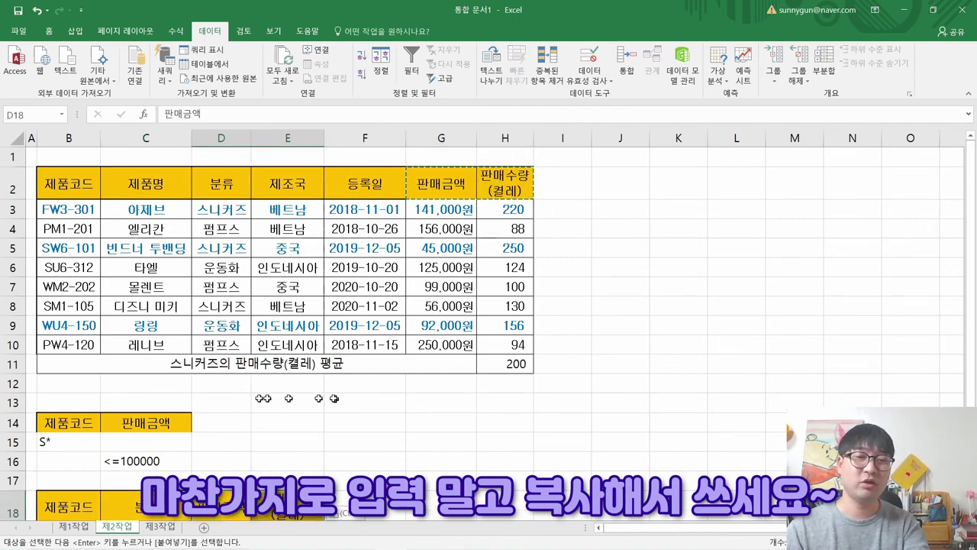
pyautogui.hotkey('ctrl', 'v')
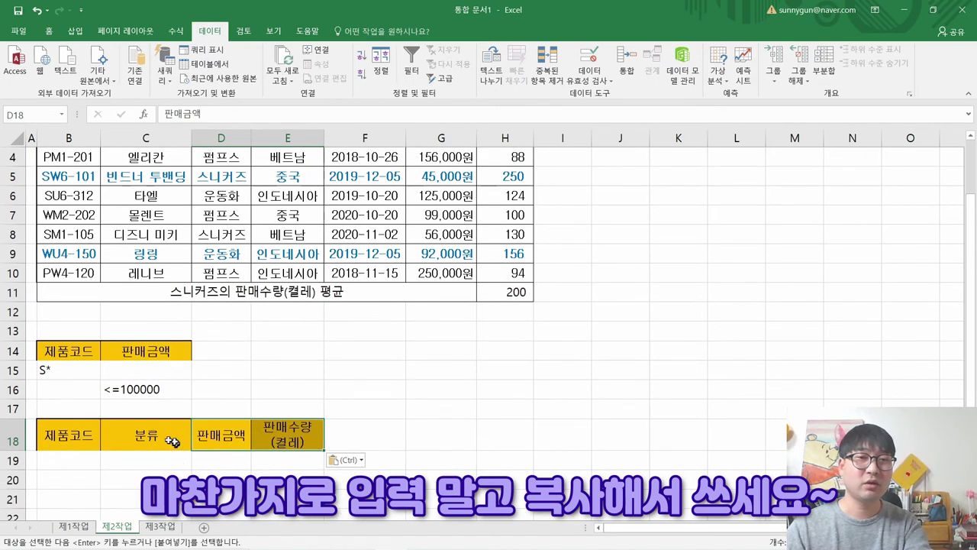
pyautogui.moveTo(88, 435); pyautogui.dragTo(283, 435)
# Step: Strike through the remaining 고급필터 text in the exam PDF, from the 제품코드 output field to the 복사 위치 line
pyautogui.hotkey('alt', 'Tab')
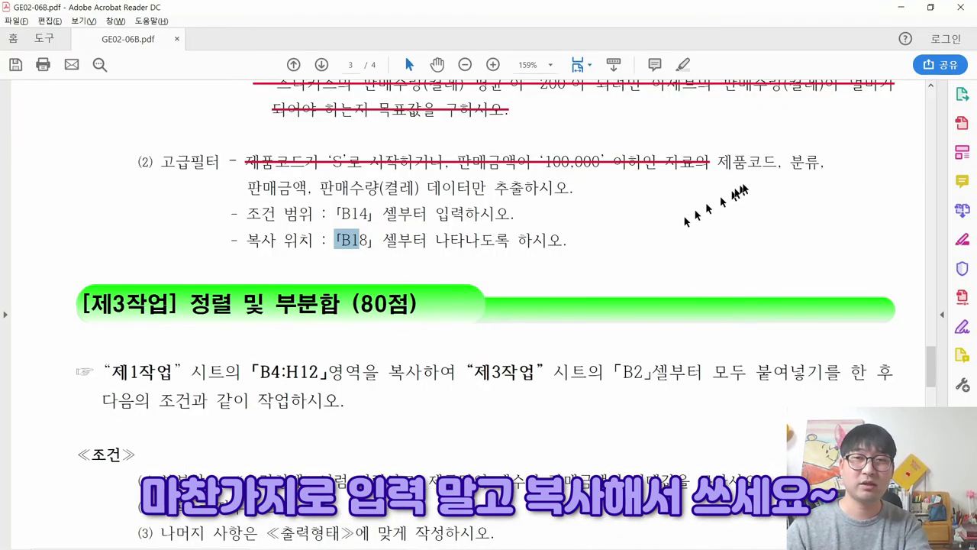
pyautogui.moveTo(246, 162); pyautogui.dragTo(615, 163)
pyautogui.rightClick(615, 162)
pyautogui.click(539, 187)
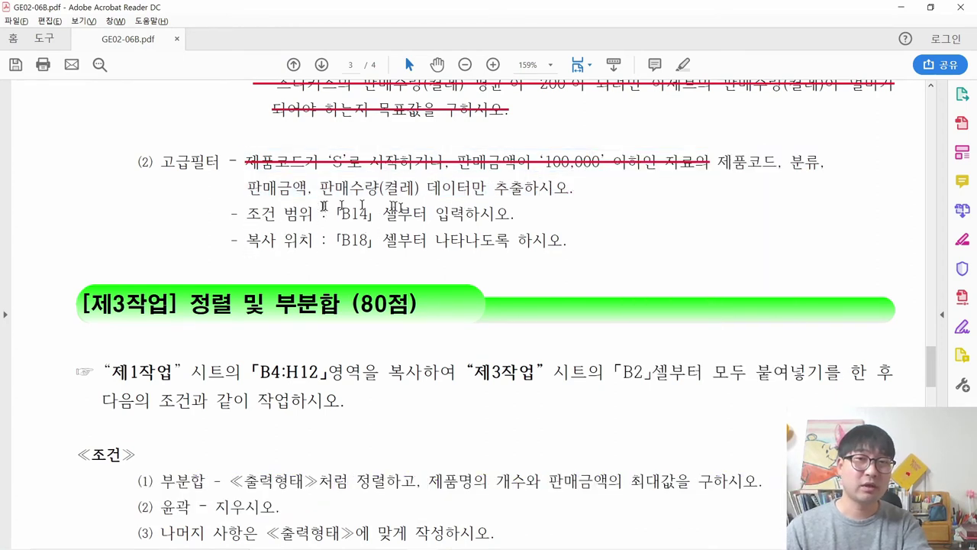
pyautogui.moveTo(571, 239); pyautogui.dragTo(733, 157)
pyautogui.rightClick(734, 158)
pyautogui.click(785, 214)
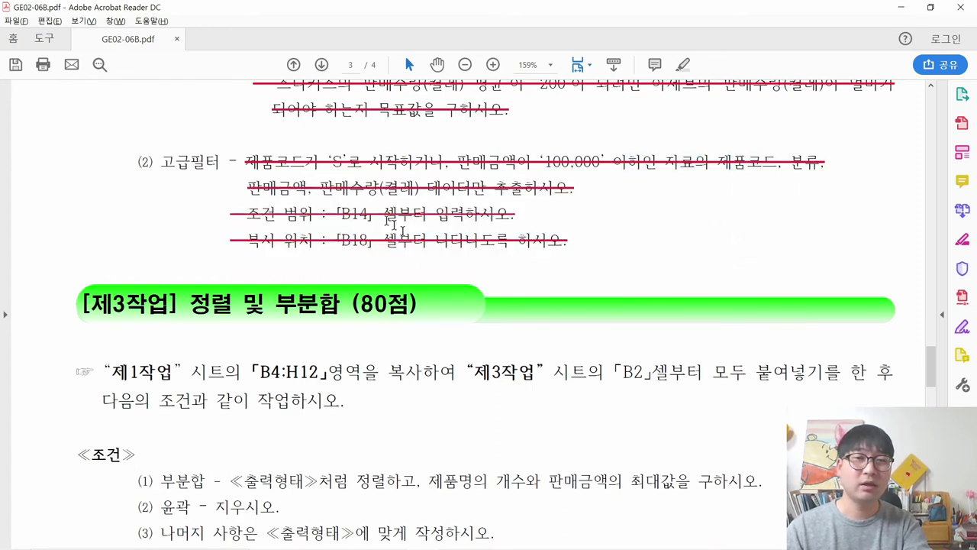
# Step: Open the advanced filter in Excel for the data range B2:H10, leaving out the average row 11
pyautogui.hotkey('alt', 'Tab')
pyautogui.hotkey('ctrl', 'v')
pyautogui.scroll(1, 198, 432)
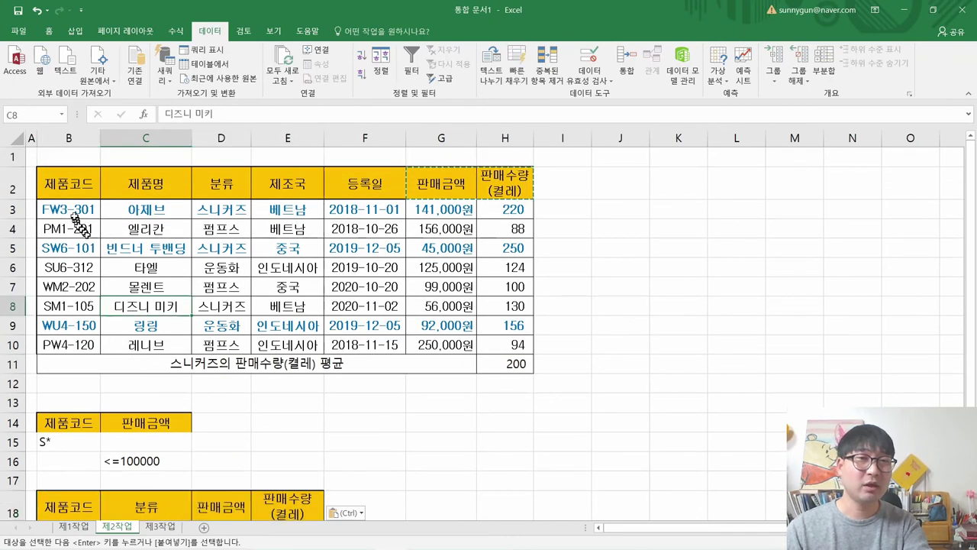
pyautogui.click(72, 187)
pyautogui.moveTo(92, 188); pyautogui.dragTo(496, 345)
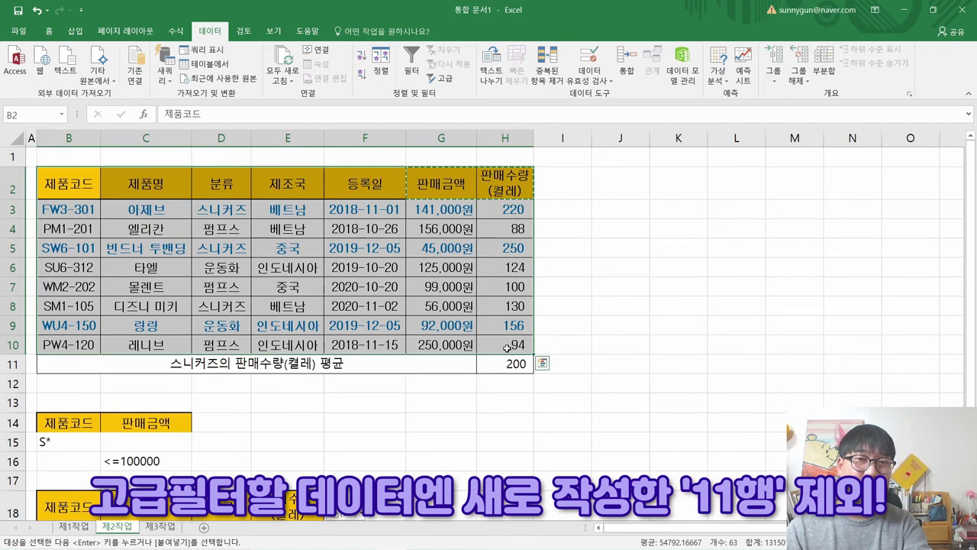
pyautogui.click(542, 363)
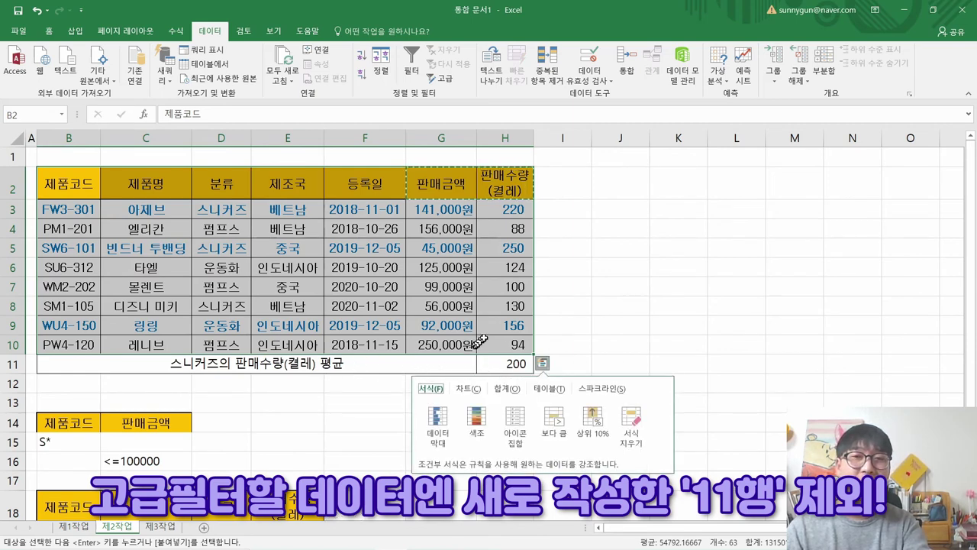
pyautogui.moveTo(490, 344); pyautogui.dragTo(81, 193)
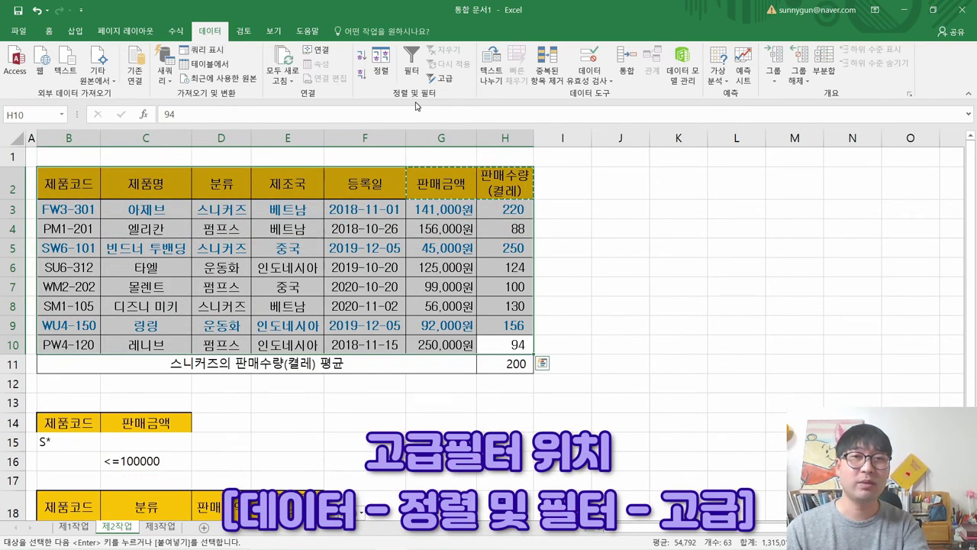
pyautogui.click(444, 79)
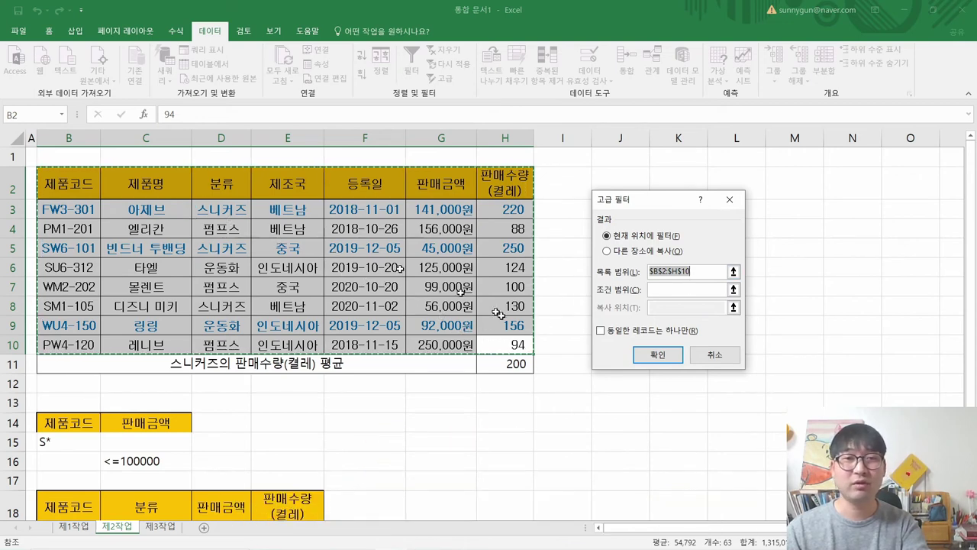
# Step: Set the advanced filter's criteria range to B14:C16 on the 제2작업 sheet
pyautogui.click(666, 292)
pyautogui.moveTo(76, 419); pyautogui.dragTo(139, 452)
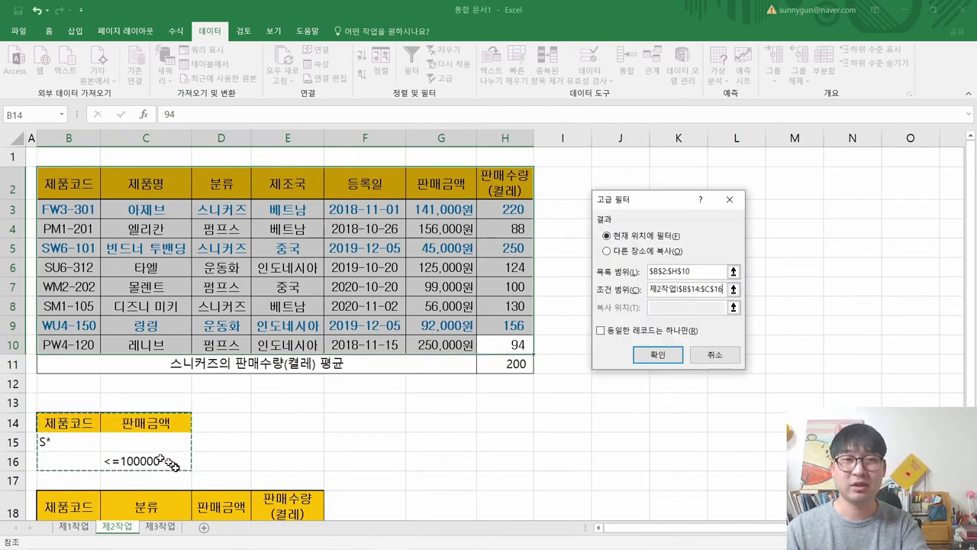
pyautogui.click(660, 311)
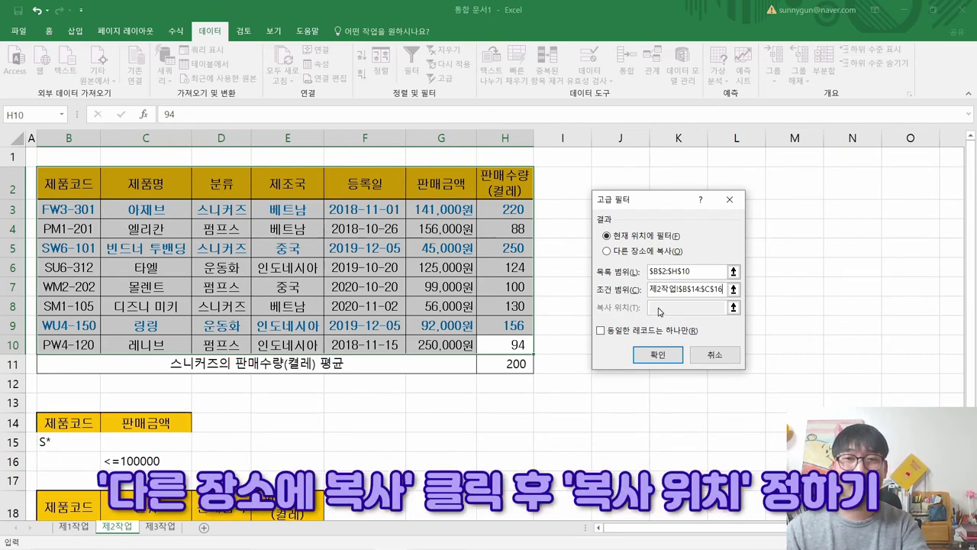
# Step: Run the advanced filter on B2:H10 with criteria B14:C16, copying the matching records to the headers in B18:E18
pyautogui.click(619, 251)
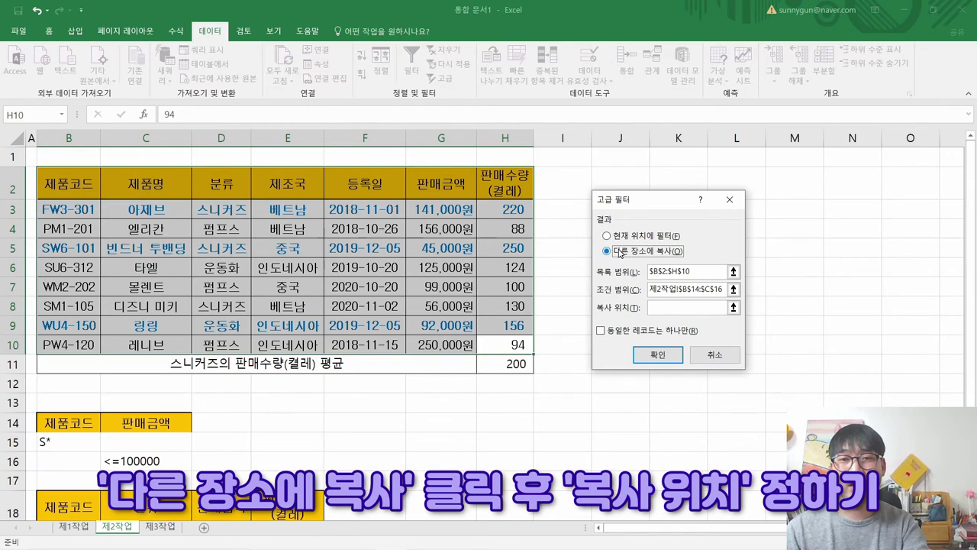
pyautogui.click(665, 310)
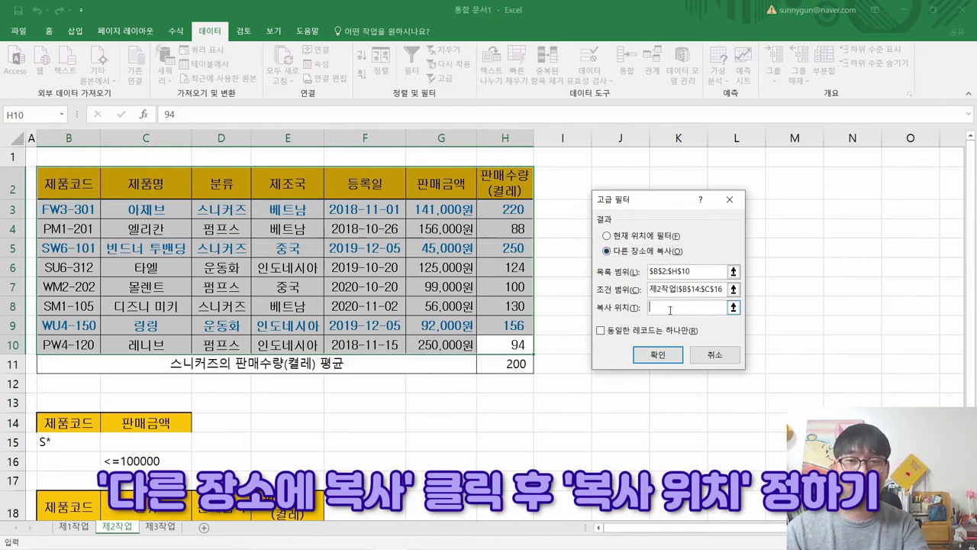
pyautogui.scroll(-2, 212, 336)
pyautogui.moveTo(61, 375); pyautogui.dragTo(280, 370)
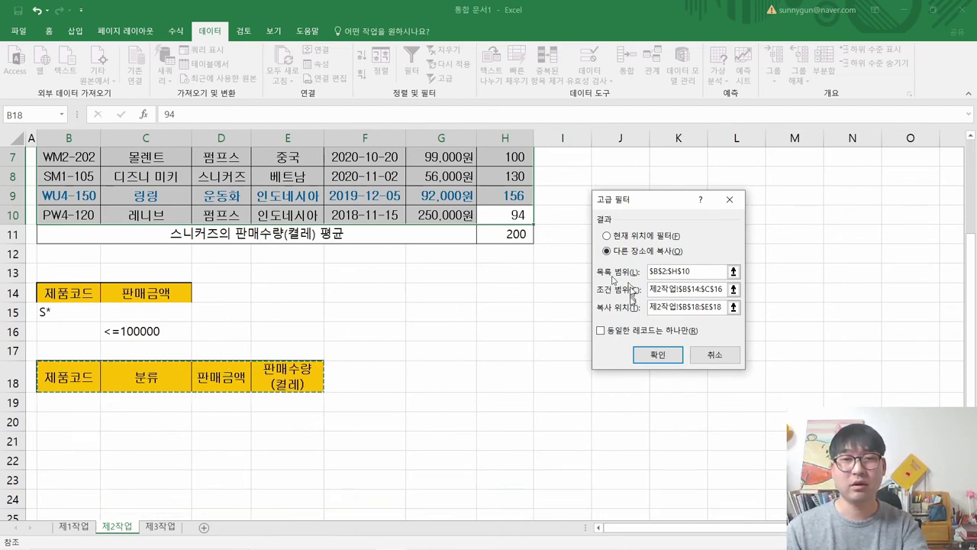
pyautogui.click(648, 354)
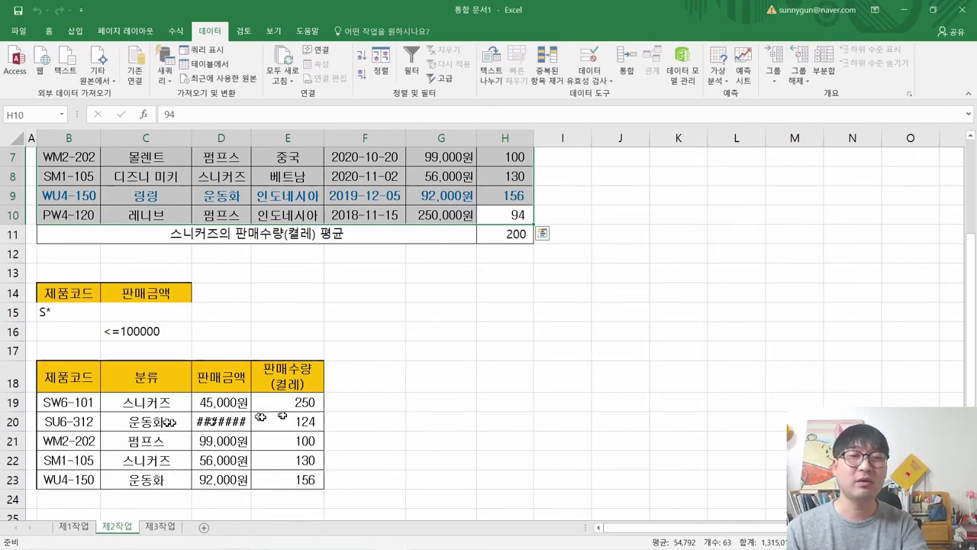
# Step: Autofit all column widths on the 제2작업 sheet so the extracted amounts fit their cells
pyautogui.click(16, 140)
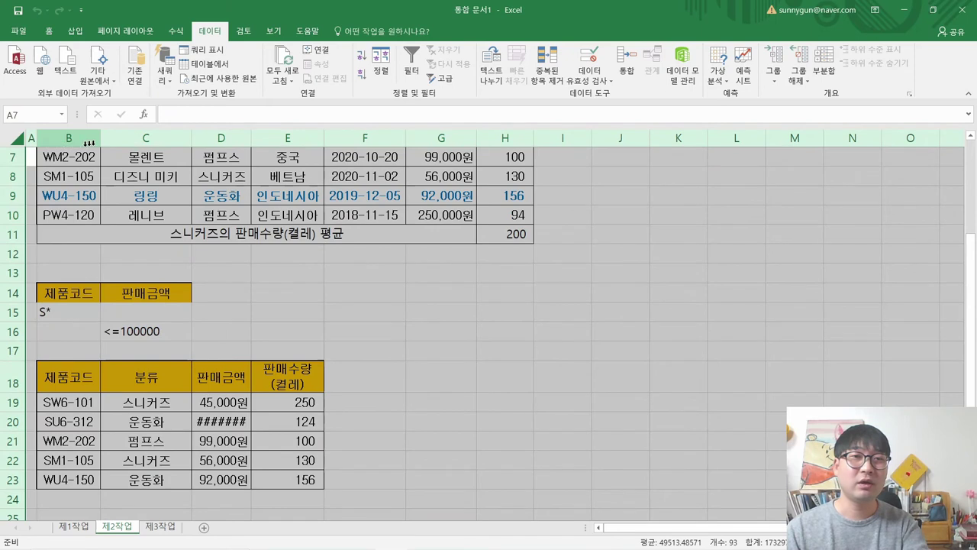
pyautogui.doubleClick(98, 135)
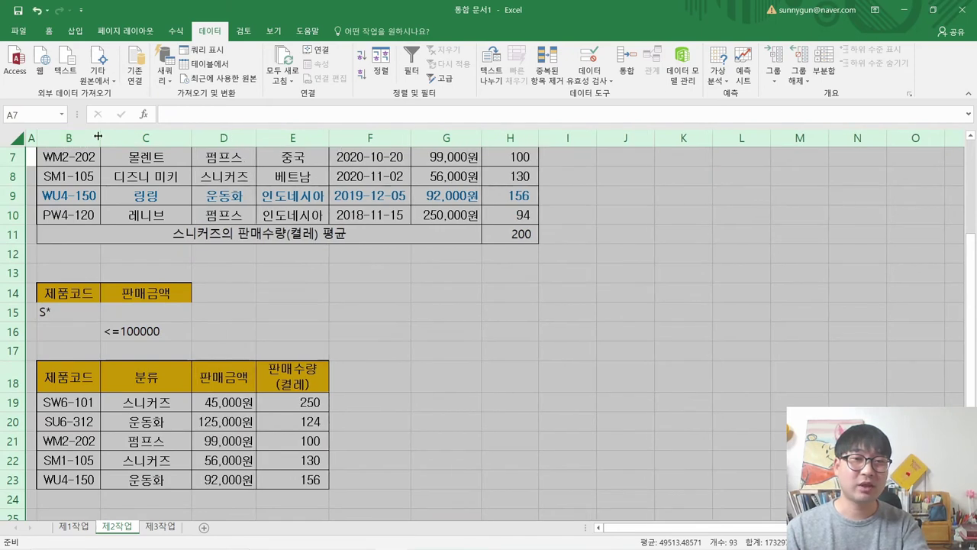
pyautogui.click(187, 401)
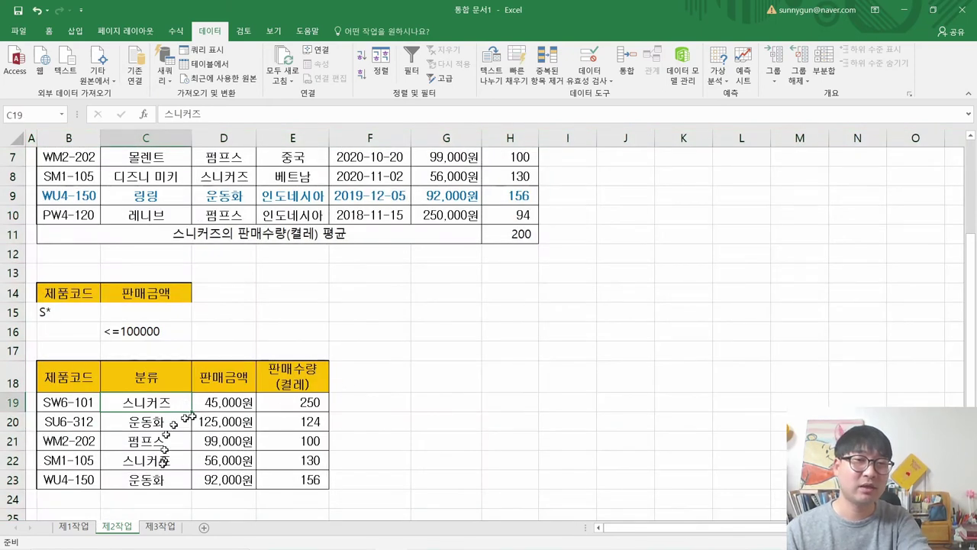
# Step: Review the extracted records below the criteria together with the source table, and return to cell A1
pyautogui.moveTo(92, 478); pyautogui.dragTo(92, 411)
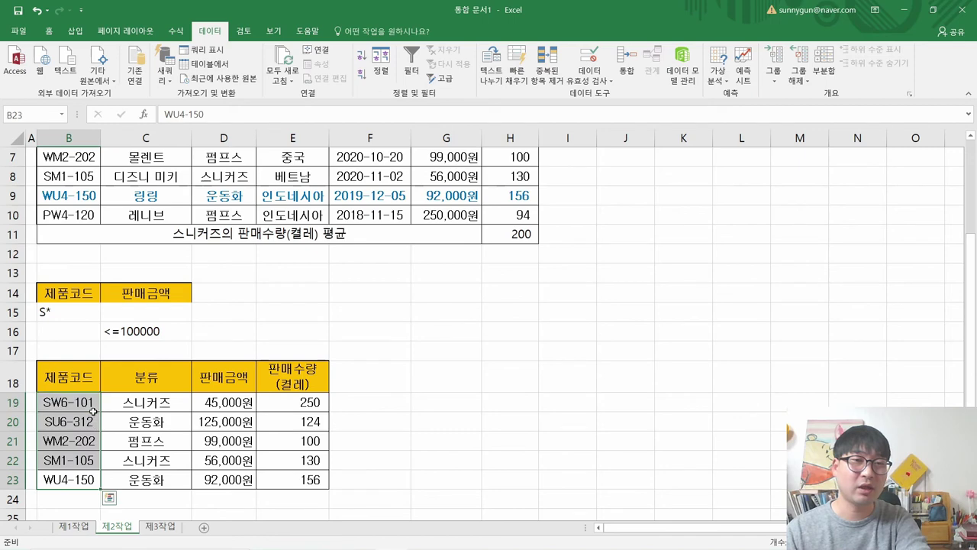
pyautogui.click(282, 424)
pyautogui.scroll(-3, 326, 404)
pyautogui.press('Up')
pyautogui.press('Up')
pyautogui.press('Up')
pyautogui.press('Up')
pyautogui.press('Up')
pyautogui.press('Left')
pyautogui.press('Left')
pyautogui.press('Left')
pyautogui.press('Left')
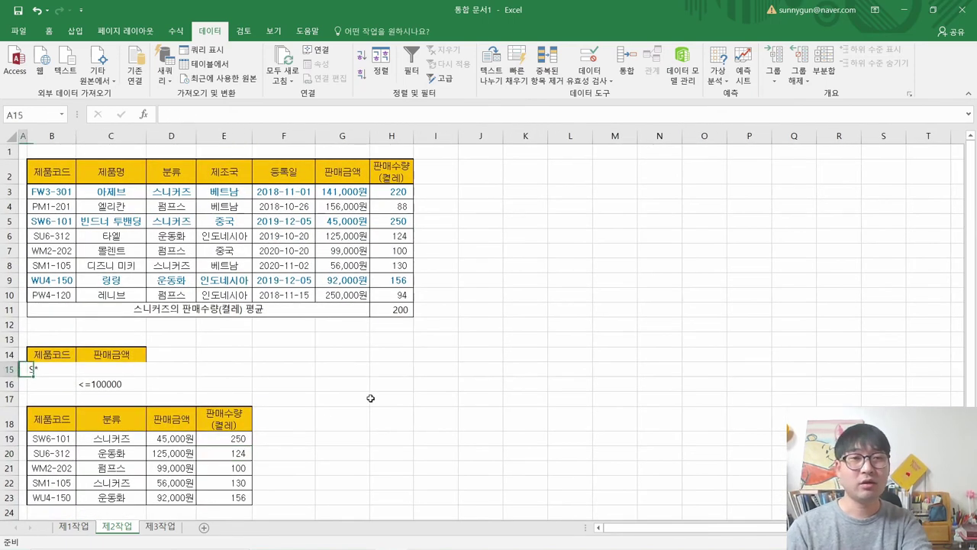
pyautogui.hotkey('ctrl', 'Home')
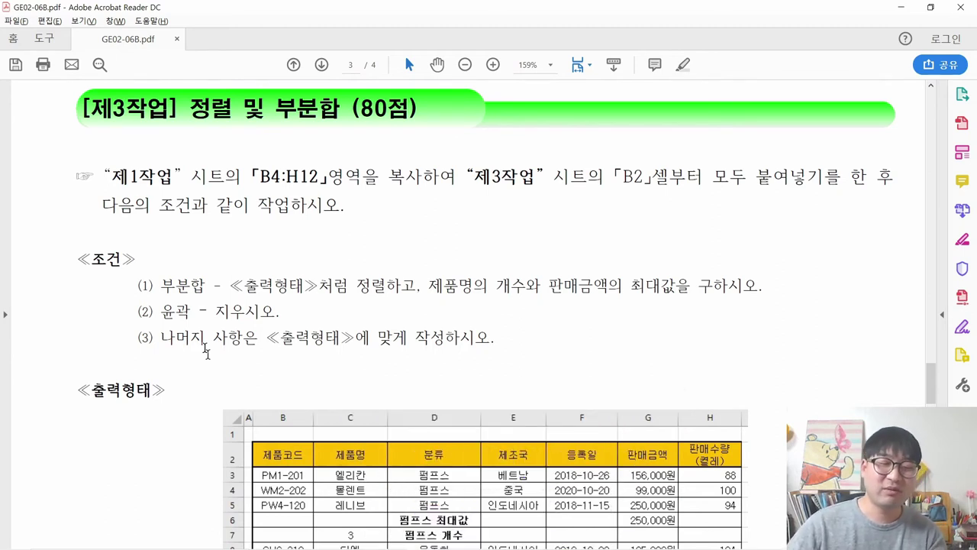
# Step: Check the task 3 copy-and-paste instruction in the Acrobat Reader PDF and copy range B4:H12 of the 제1작업 sheet in Excel
pyautogui.moveTo(104, 181); pyautogui.dragTo(380, 181)
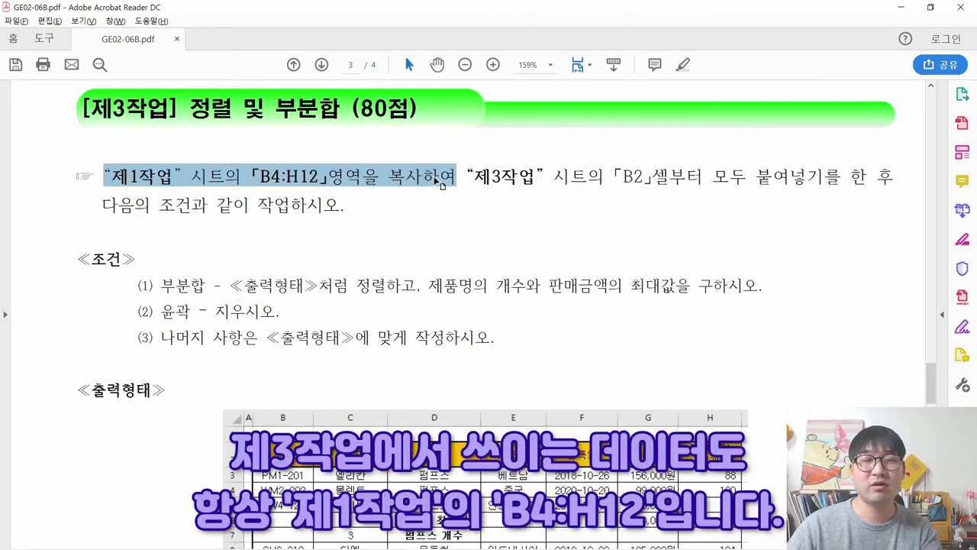
pyautogui.hotkey('alt', 'Tab')
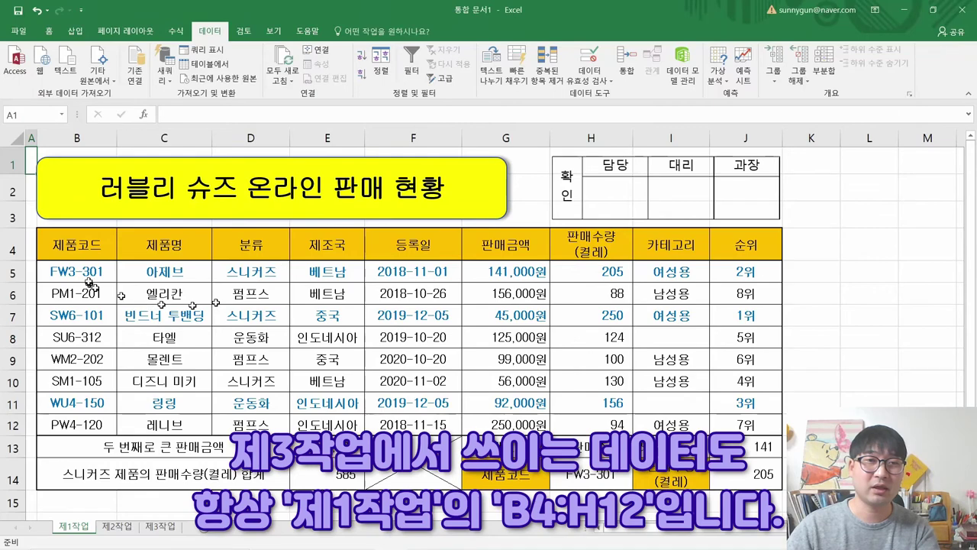
pyautogui.moveTo(78, 246); pyautogui.dragTo(610, 424)
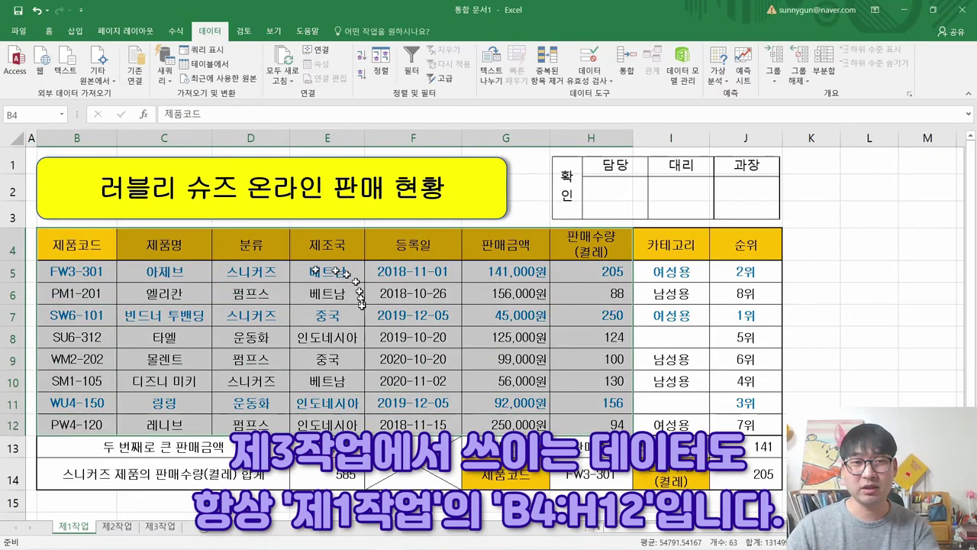
pyautogui.hotkey('alt', 'Tab')
pyautogui.moveTo(474, 181); pyautogui.dragTo(811, 190)
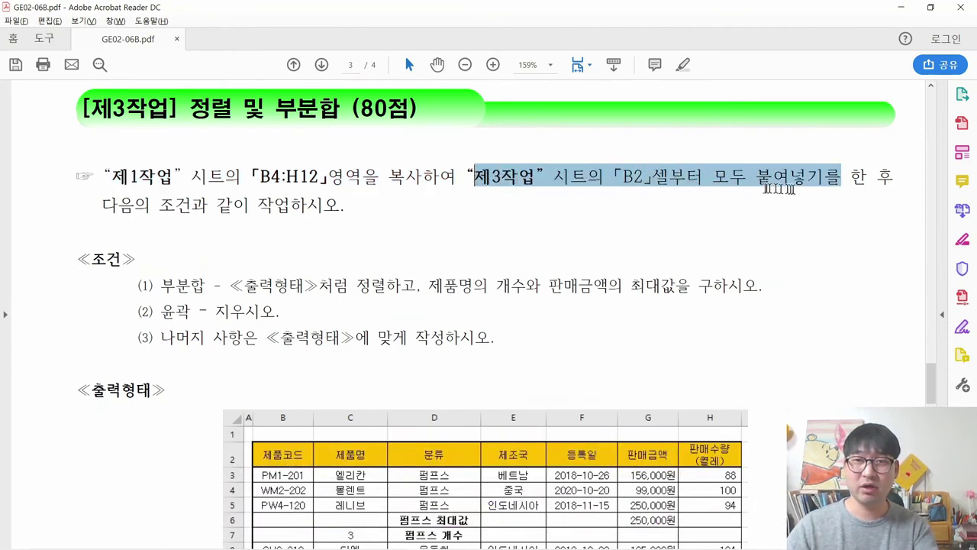
pyautogui.hotkey('alt', 'Tab')
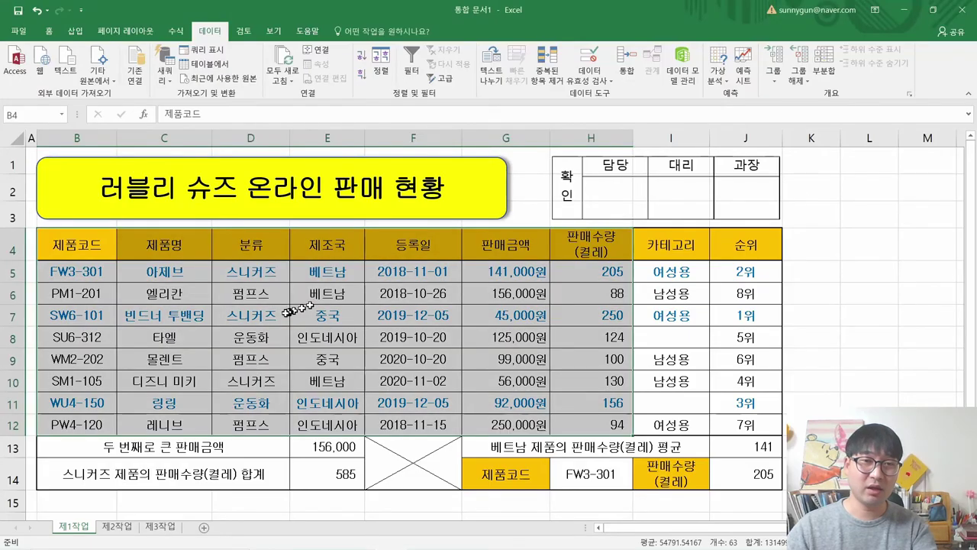
pyautogui.hotkey('ctrl', 'c')
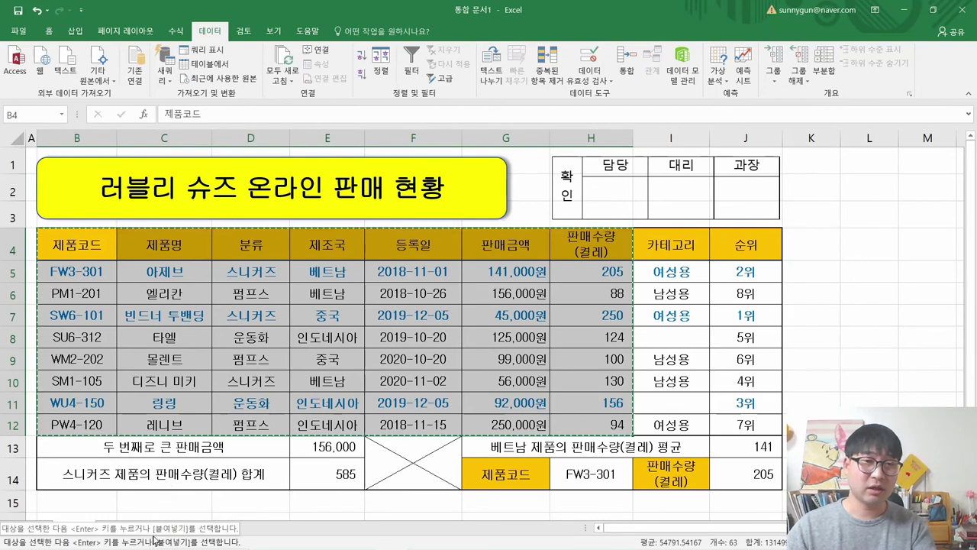
# Step: Paste the copied table at B2 of the 제3작업 sheet and autofit all column widths
pyautogui.click(158, 531)
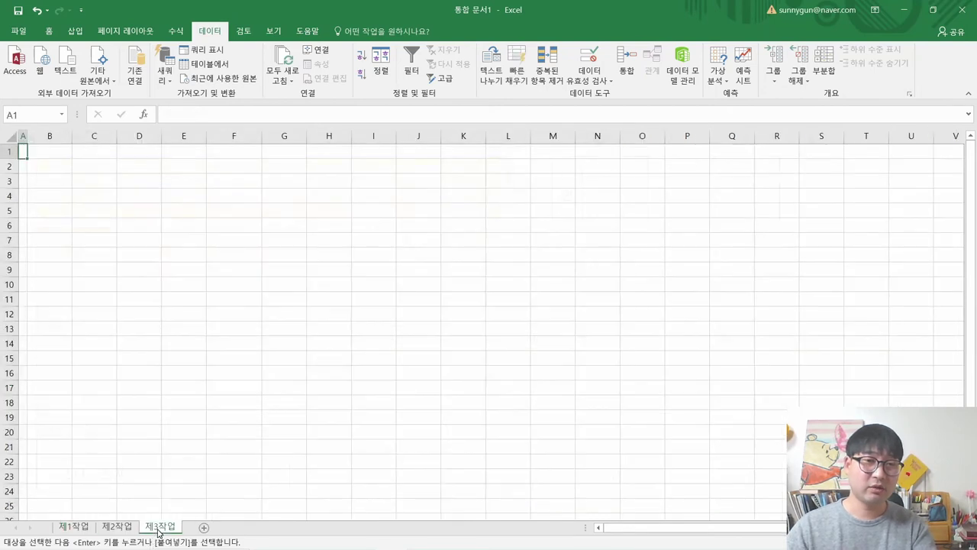
pyautogui.click(46, 163)
pyautogui.hotkey('ctrl', 'v')
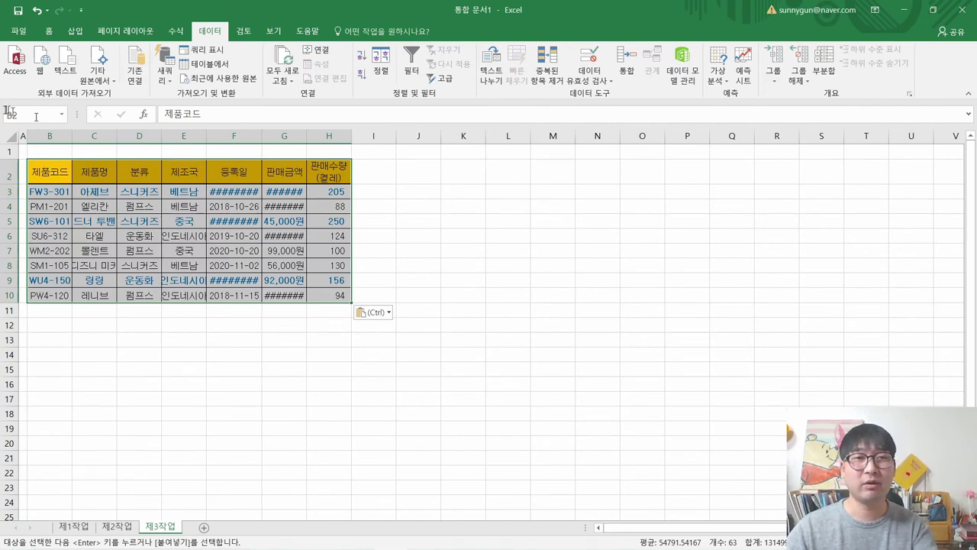
pyautogui.click(10, 135)
pyautogui.doubleClick(68, 138)
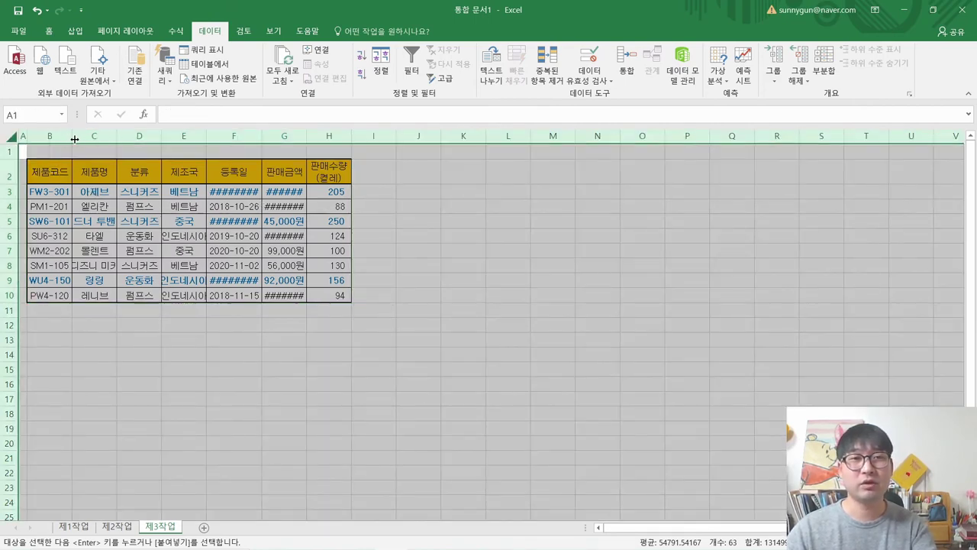
pyautogui.click(220, 251)
# Step: Switch to Acrobat Reader and apply strikethrough to the whole task 3 copy-and-paste instruction
pyautogui.hotkey('alt', 'Tab')
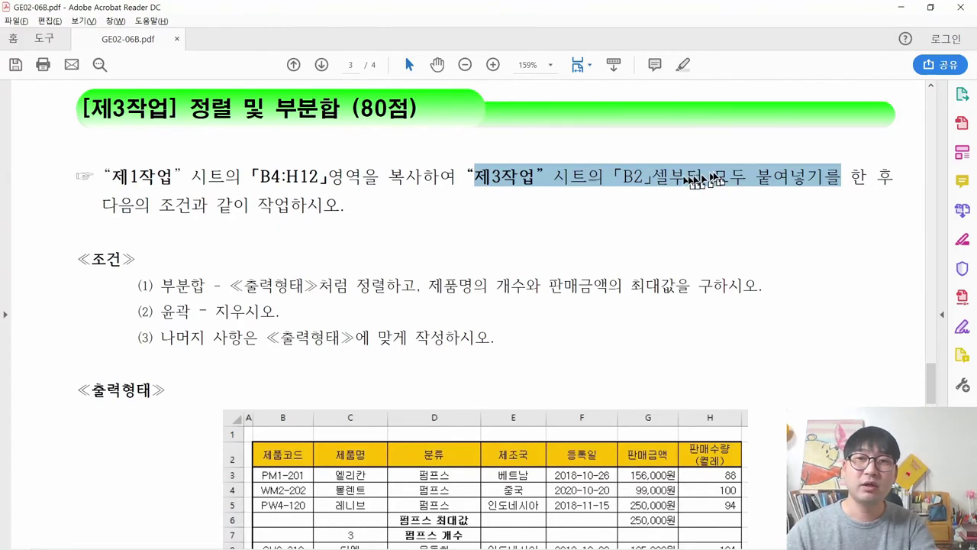
pyautogui.moveTo(103, 206); pyautogui.dragTo(98, 181)
pyautogui.rightClick(132, 181)
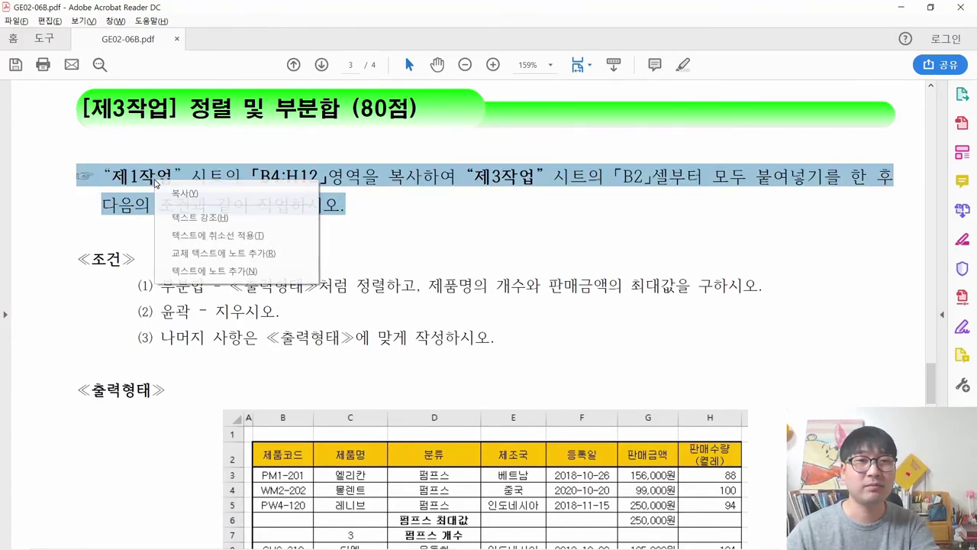
pyautogui.click(203, 229)
# Step: Examine the subtotal conditions and the sample output table to determine the grouping column and the order of its categories
pyautogui.scroll(-1, 230, 276)
pyautogui.scroll(-2, 231, 278)
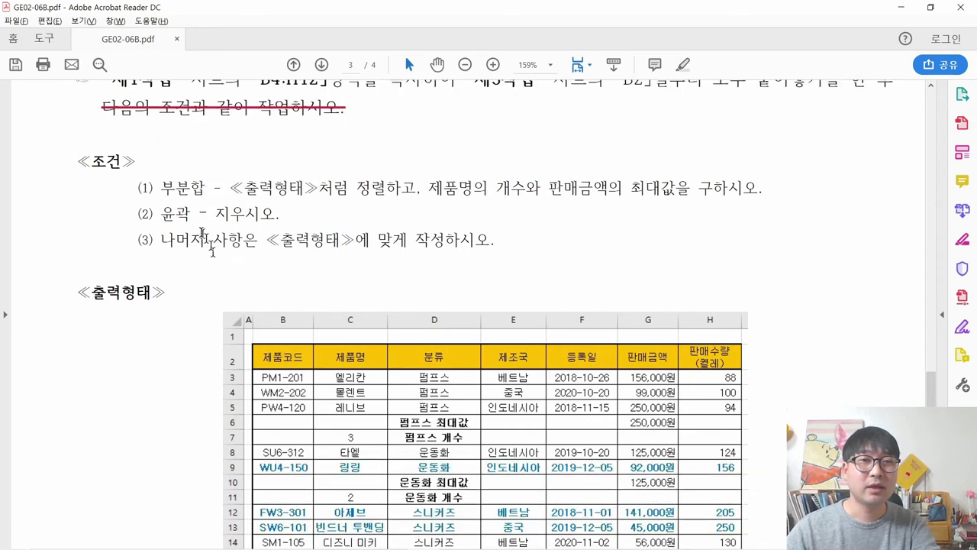
pyautogui.moveTo(162, 136); pyautogui.dragTo(417, 139)
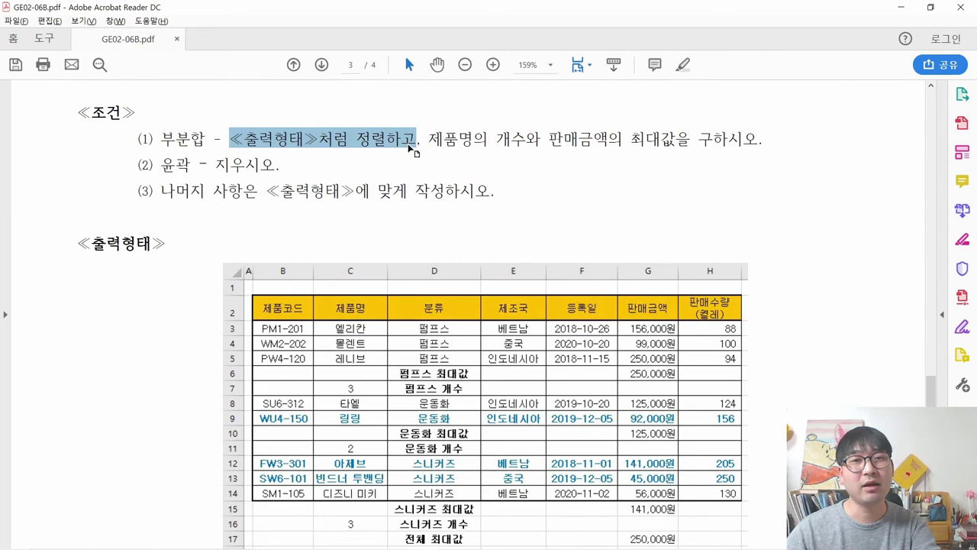
pyautogui.scroll(-1, 412, 150)
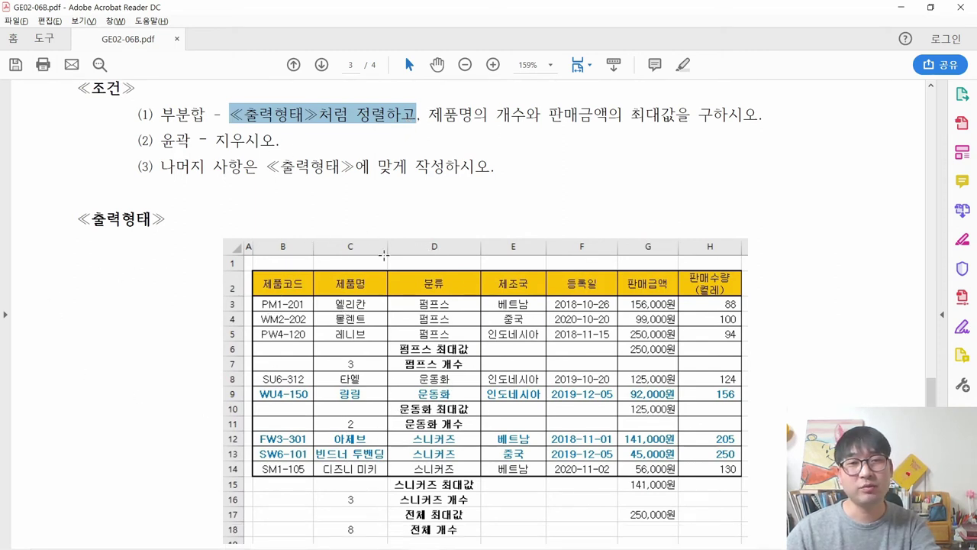
pyautogui.moveTo(391, 277); pyautogui.dragTo(474, 534)
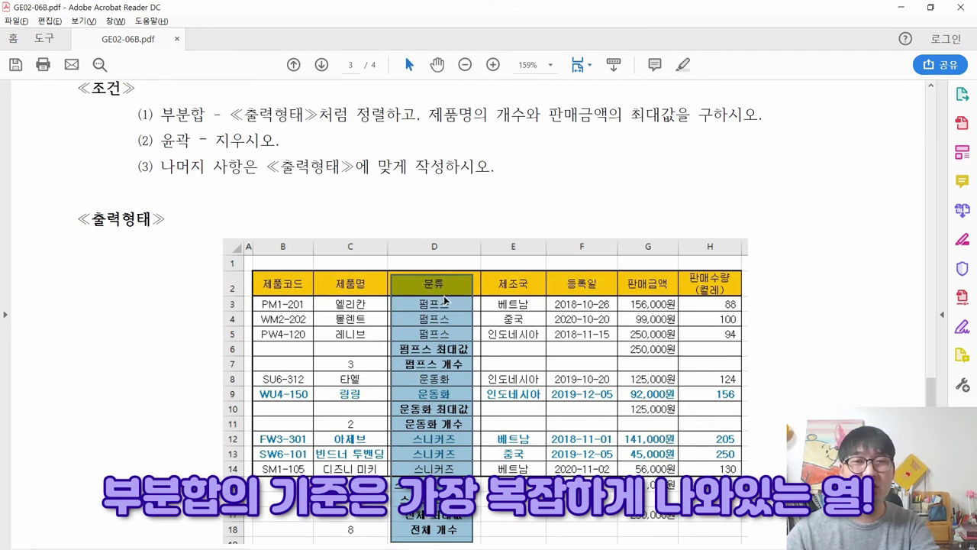
pyautogui.moveTo(512, 279); pyautogui.dragTo(528, 479)
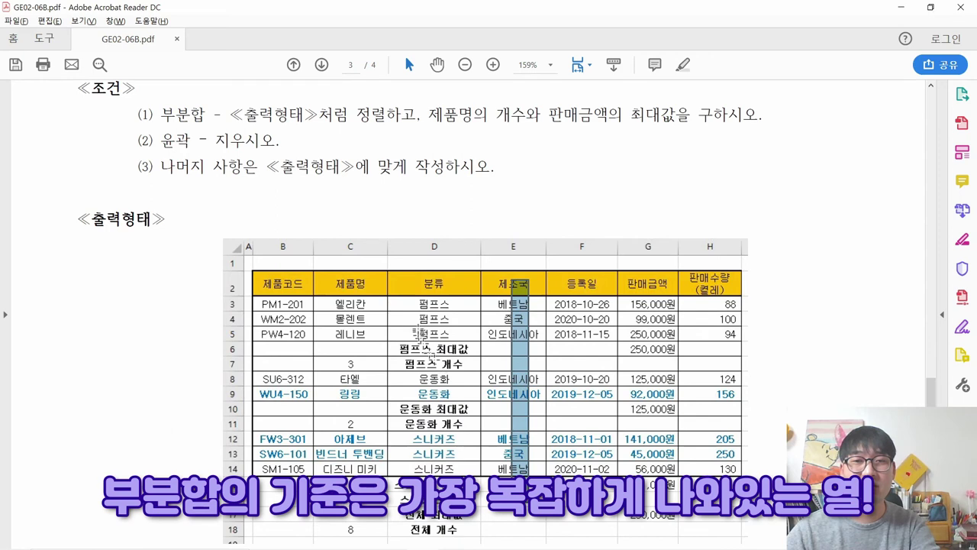
pyautogui.moveTo(400, 349); pyautogui.dragTo(479, 365)
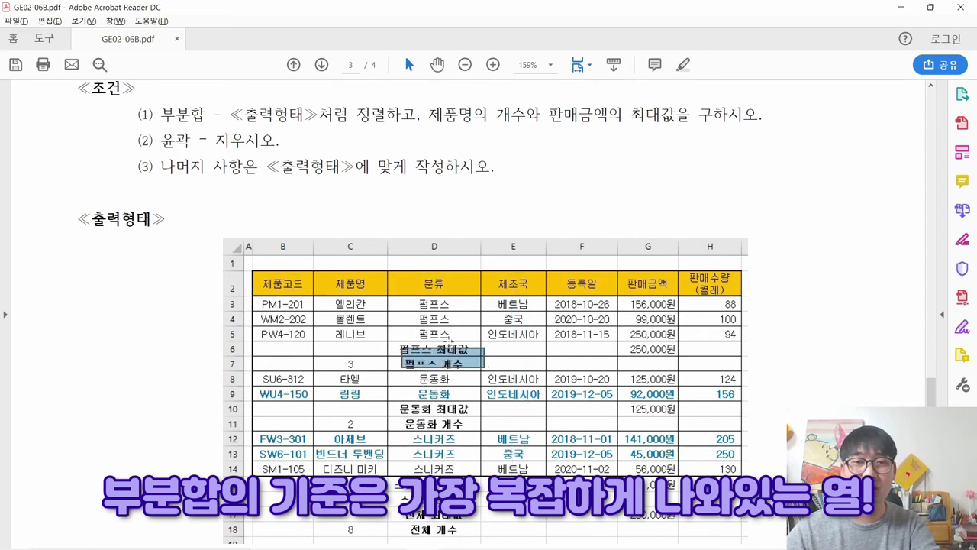
pyautogui.moveTo(411, 277); pyautogui.dragTo(471, 528)
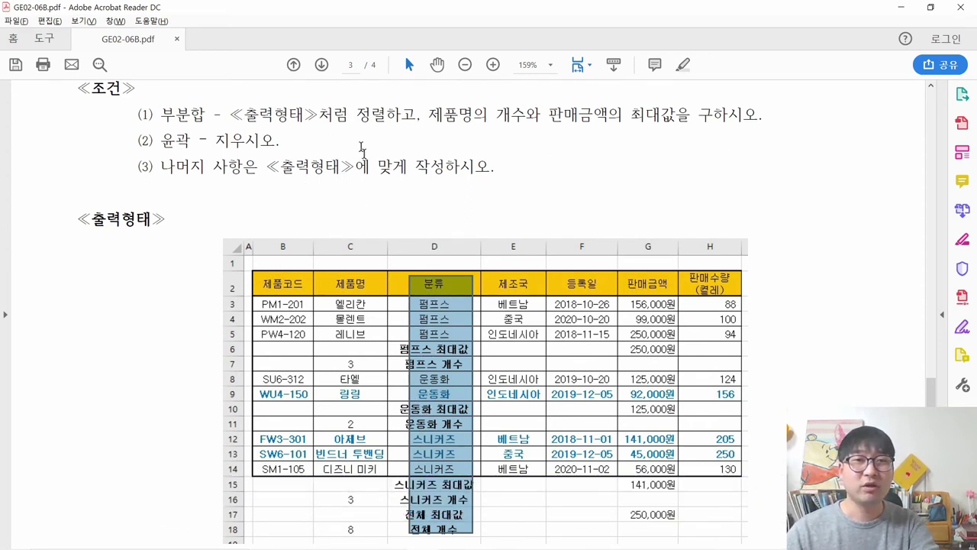
pyautogui.moveTo(418, 276); pyautogui.dragTo(458, 537)
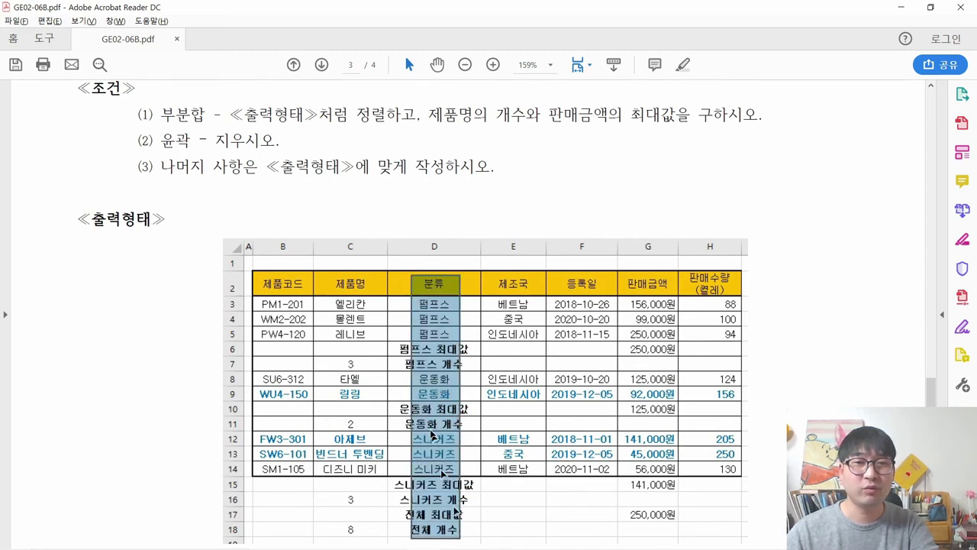
pyautogui.moveTo(410, 298); pyautogui.dragTo(453, 336)
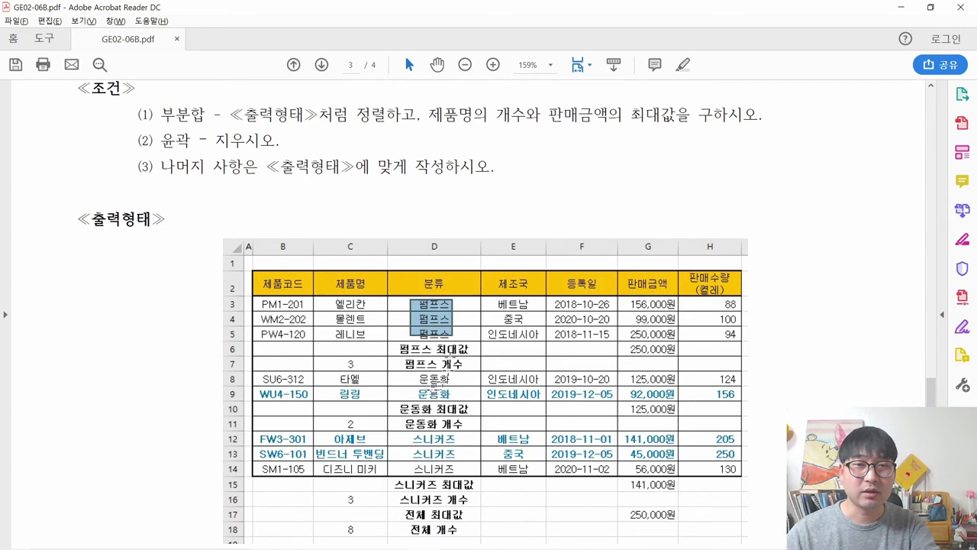
pyautogui.moveTo(411, 372); pyautogui.dragTo(452, 401)
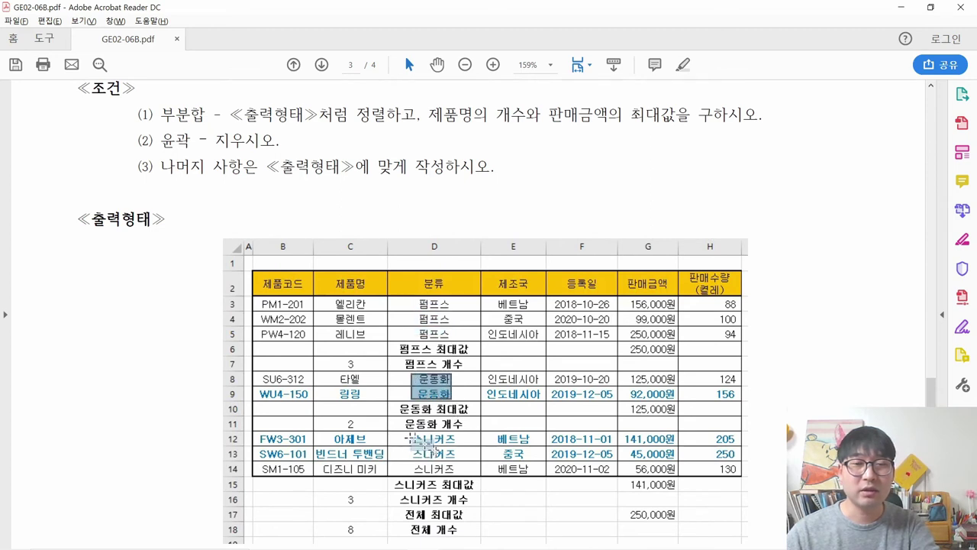
pyautogui.moveTo(410, 437); pyautogui.dragTo(472, 474)
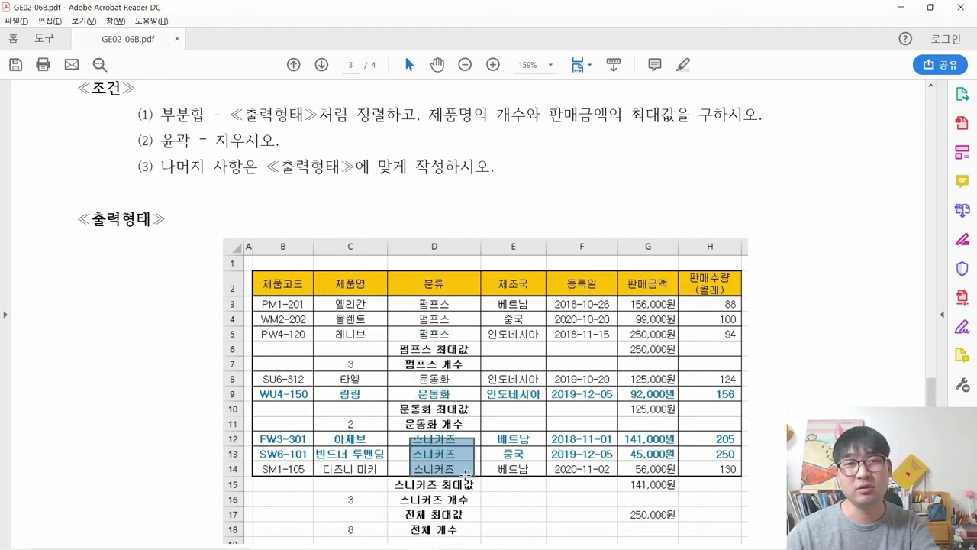
pyautogui.moveTo(406, 295); pyautogui.dragTo(449, 325)
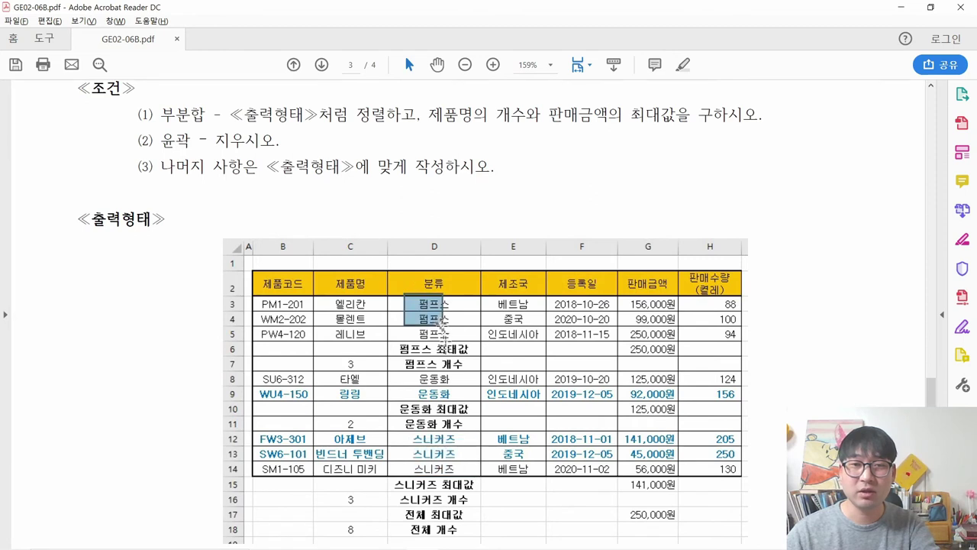
pyautogui.moveTo(405, 374); pyautogui.dragTo(455, 474)
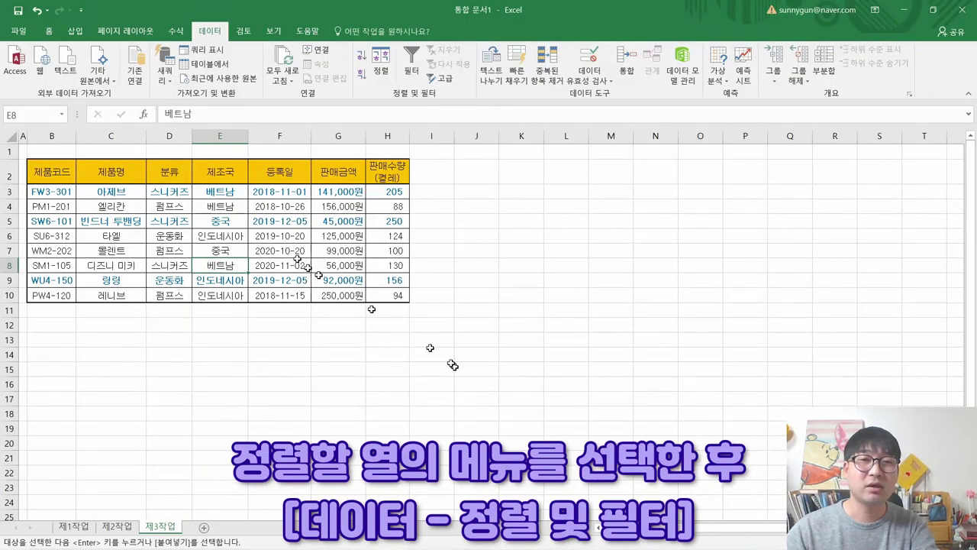
# Step: Sort the 제3작업 table by the 분류 column in descending order
pyautogui.click(171, 174)
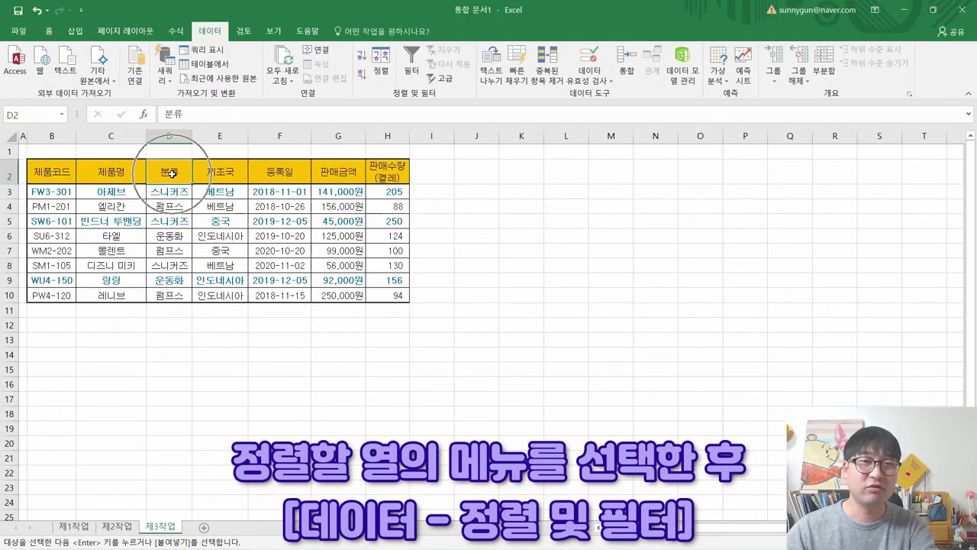
pyautogui.click(171, 174)
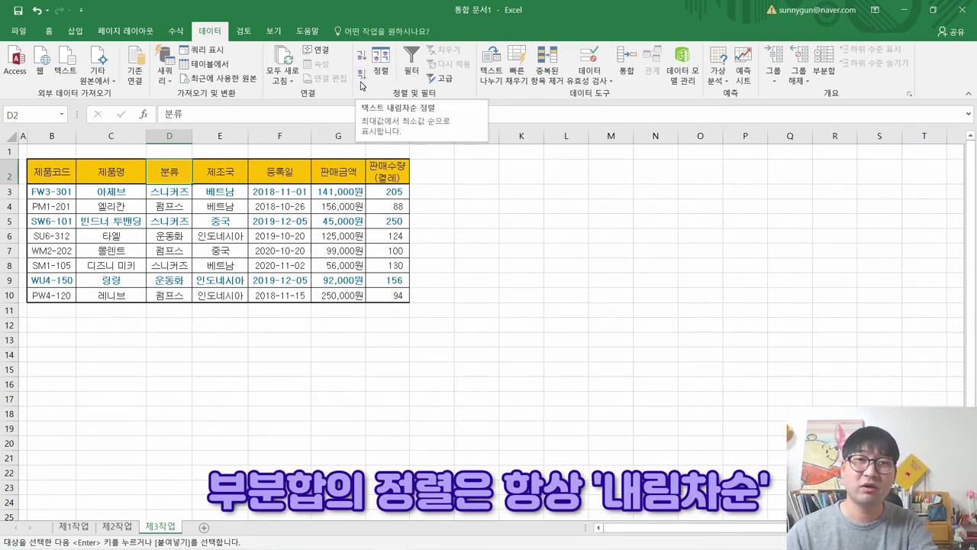
pyautogui.click(361, 76)
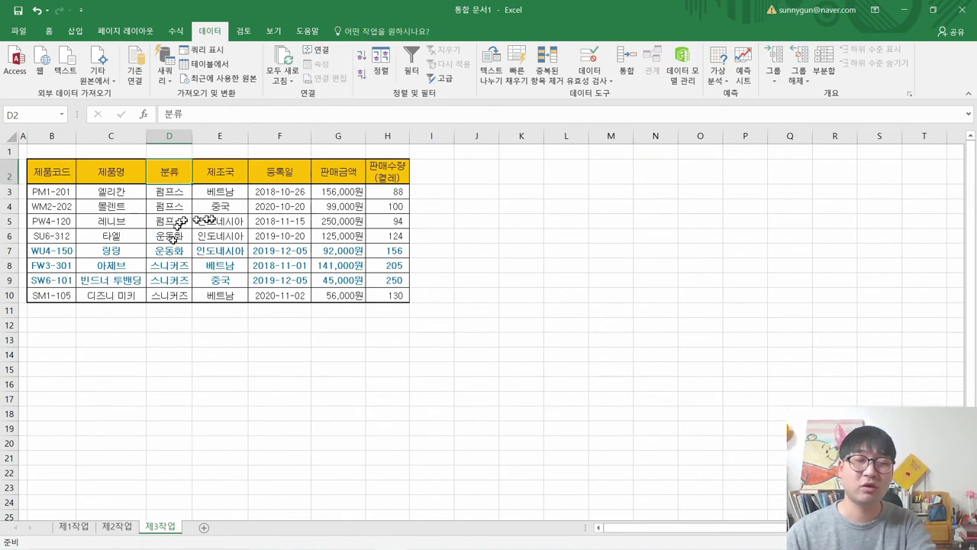
# Step: Switch to Acrobat Reader and strike through the sorting part of condition (1), from "(1) 부분합" to "정렬하고,"
pyautogui.hotkey('alt', 'Tab')
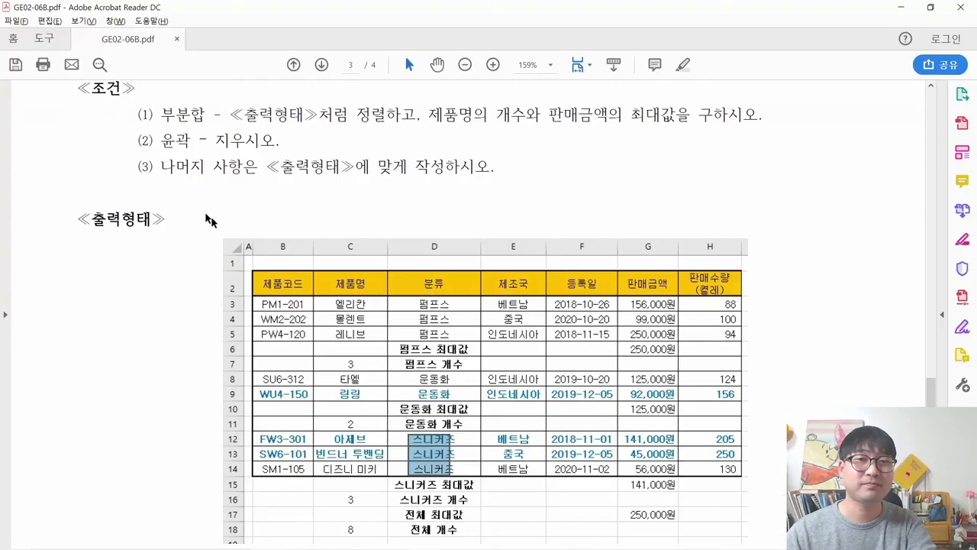
pyautogui.doubleClick(413, 116)
pyautogui.moveTo(416, 119); pyautogui.dragTo(137, 115)
pyautogui.rightClick(180, 119)
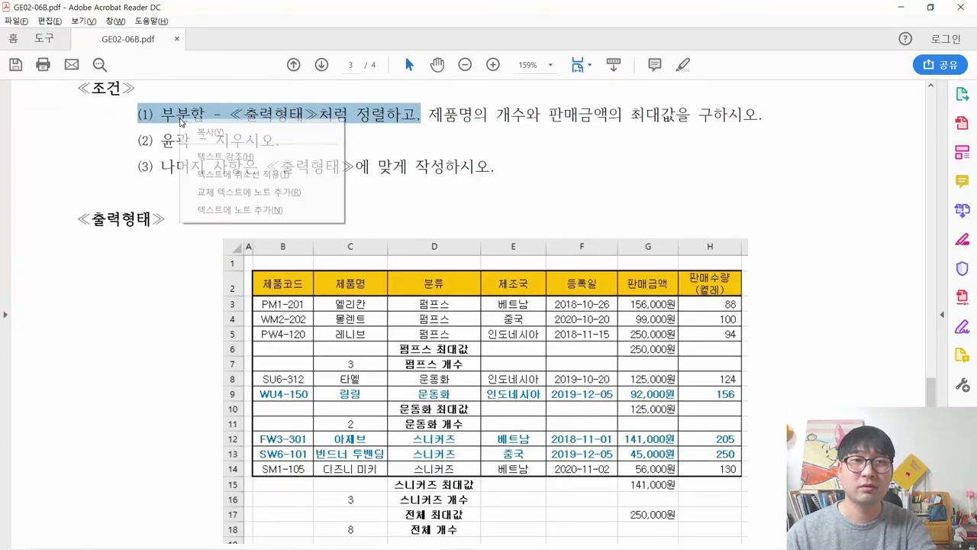
pyautogui.click(252, 176)
# Step: Examine the rest of condition (1) to identify the two required subtotals, and select the phrase "제품명의 개수와"
pyautogui.moveTo(428, 115); pyautogui.dragTo(756, 118)
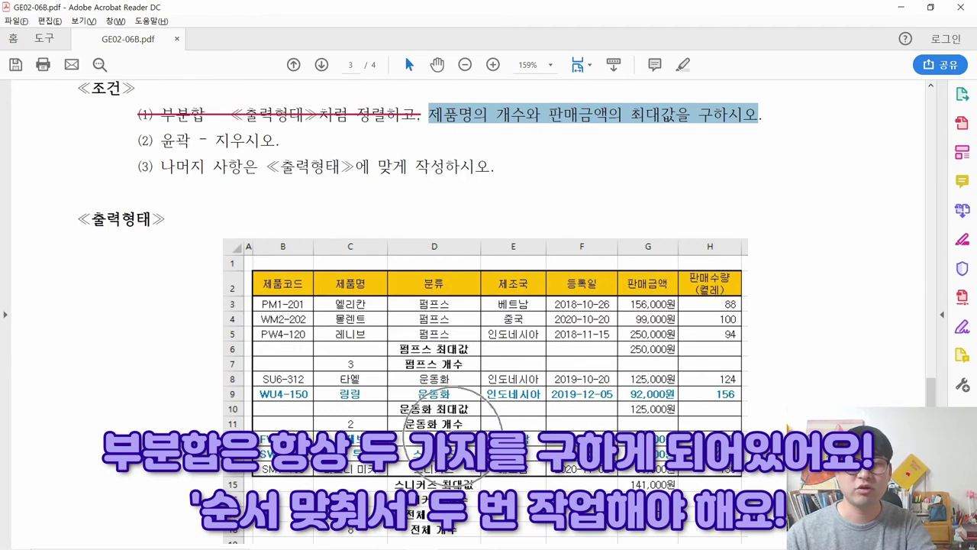
pyautogui.click(492, 118)
pyautogui.moveTo(424, 118); pyautogui.dragTo(540, 118)
pyautogui.hotkey('alt', 'Tab')
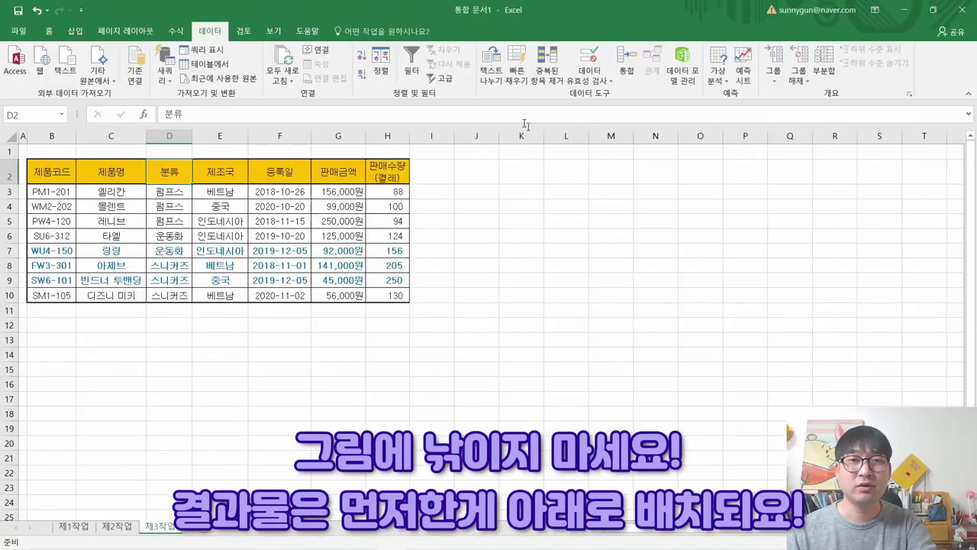
pyautogui.hotkey('alt', 'Tab')
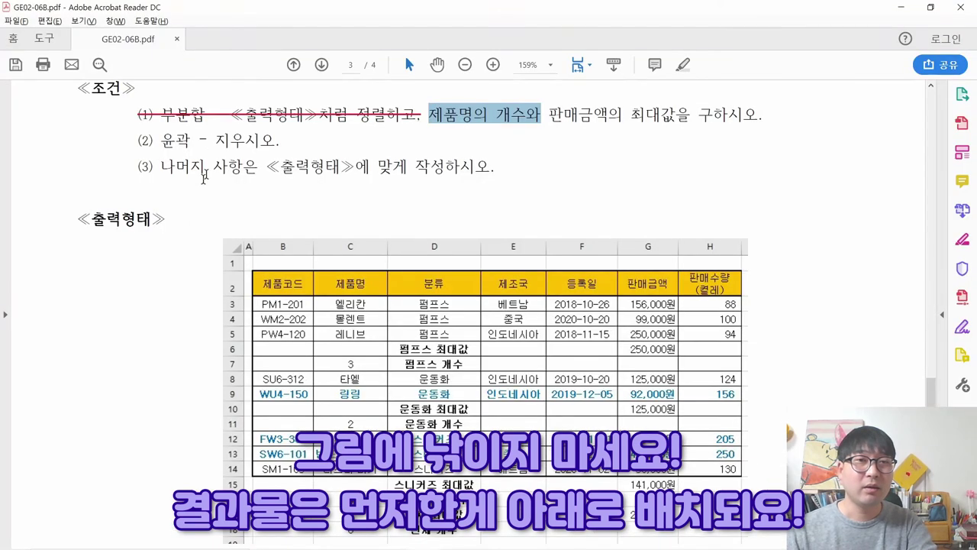
# Step: Switch to Excel and add a subtotal grouped by 분류, using the 개수 function on 제품명 only
pyautogui.hotkey('alt', 'Tab')
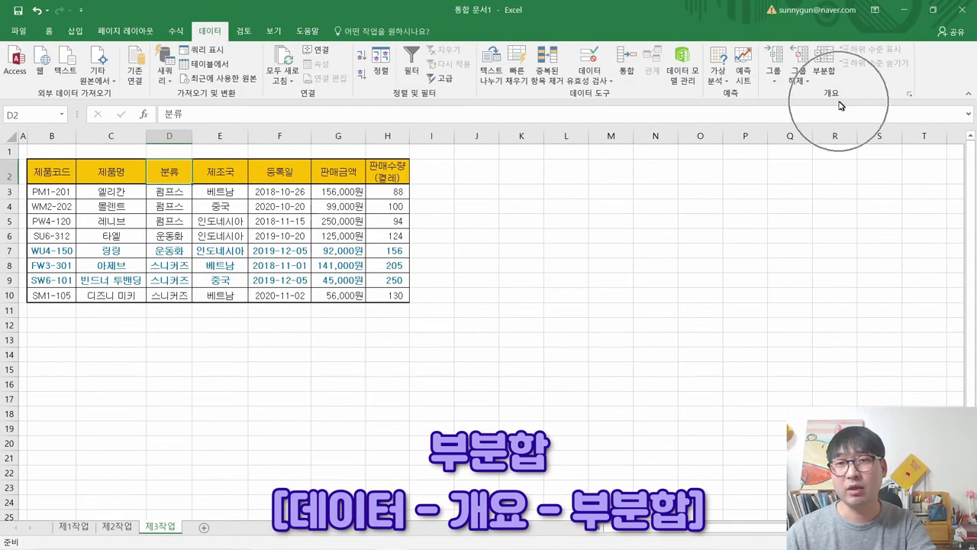
pyautogui.click(824, 70)
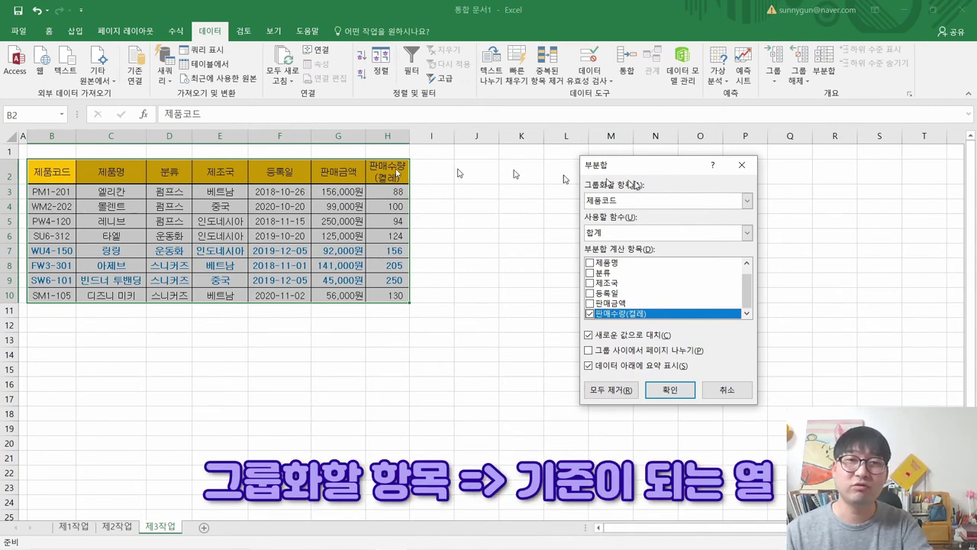
pyautogui.click(644, 201)
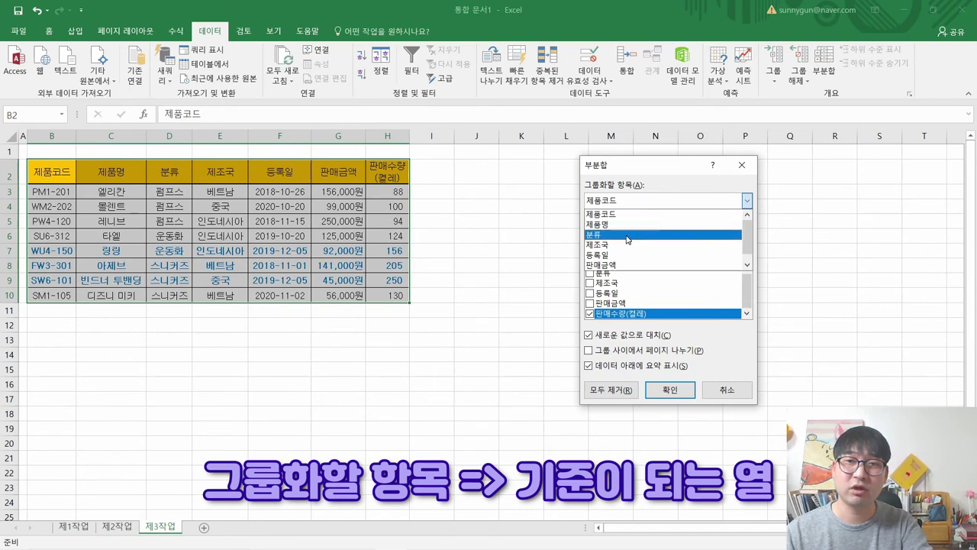
pyautogui.click(626, 235)
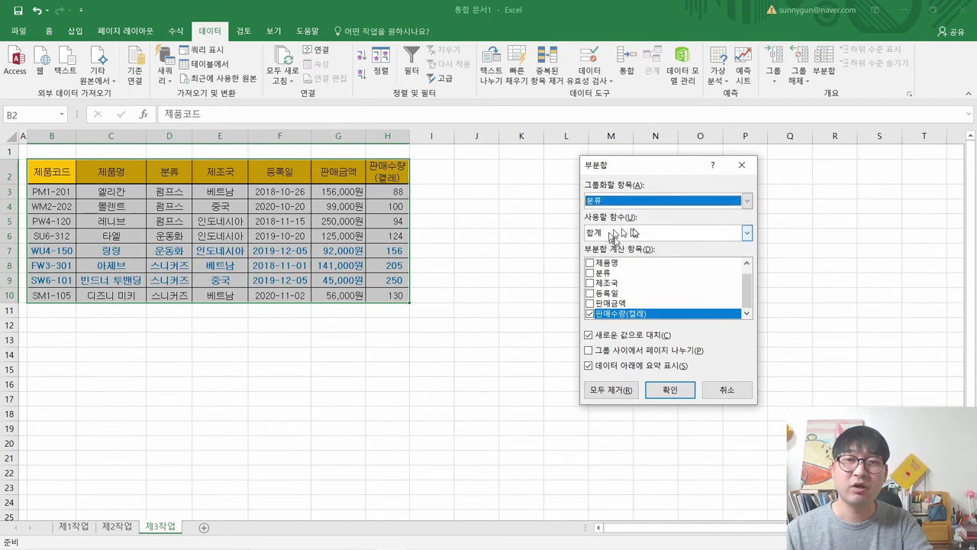
pyautogui.hotkey('alt', 'Tab')
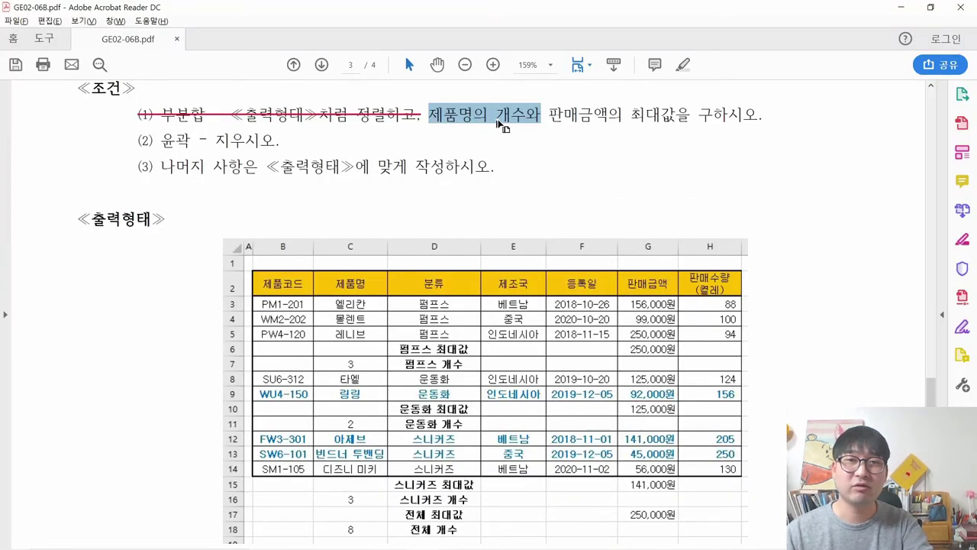
pyautogui.hotkey('alt', 'Tab')
pyautogui.click(608, 233)
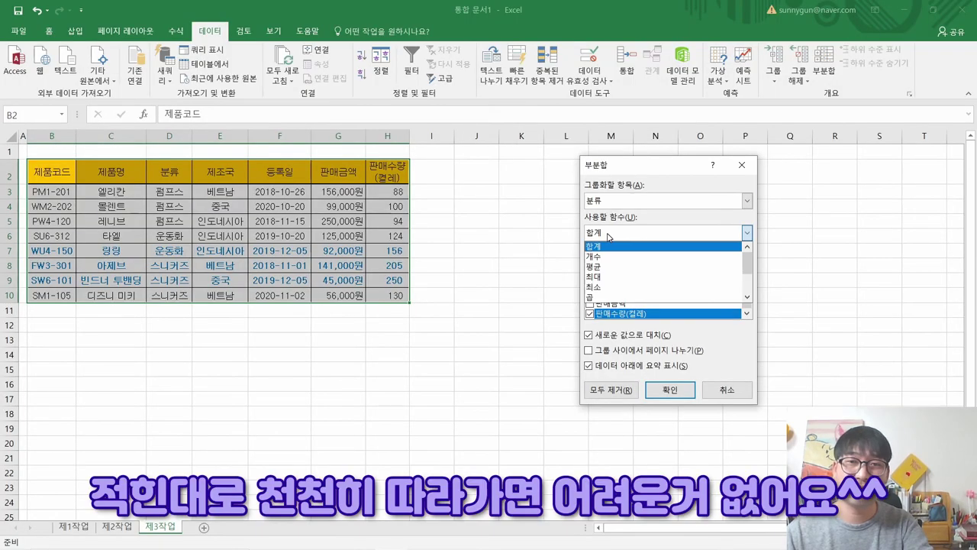
pyautogui.click(606, 257)
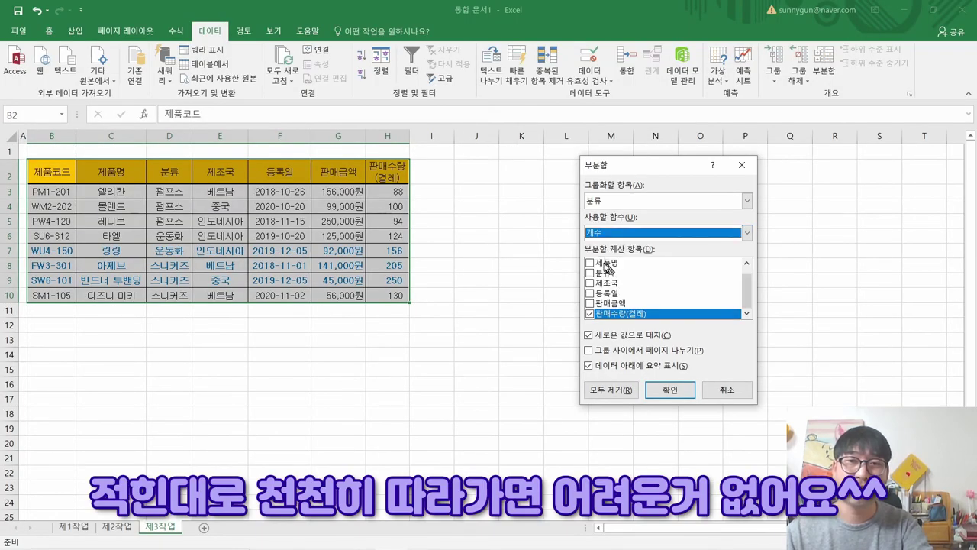
pyautogui.click(590, 263)
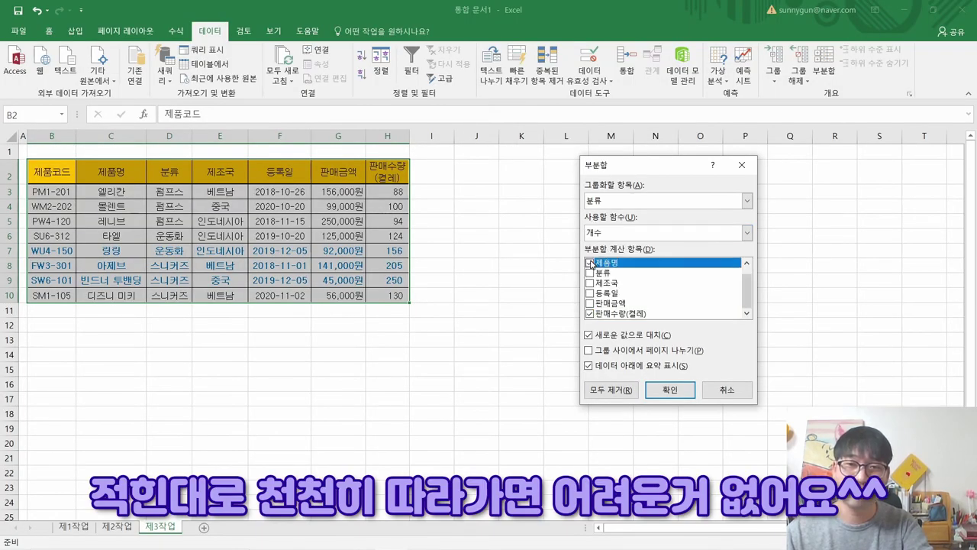
pyautogui.click(590, 314)
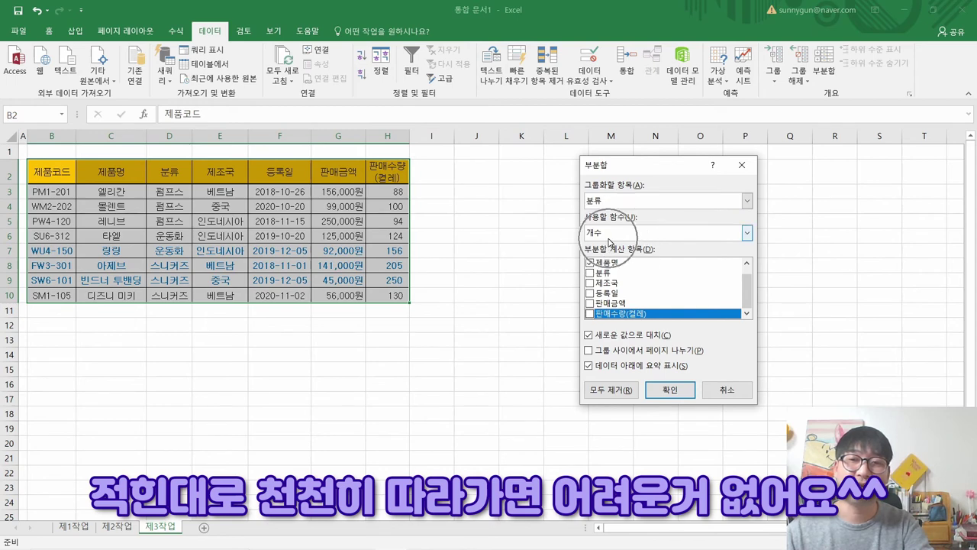
pyautogui.click(669, 389)
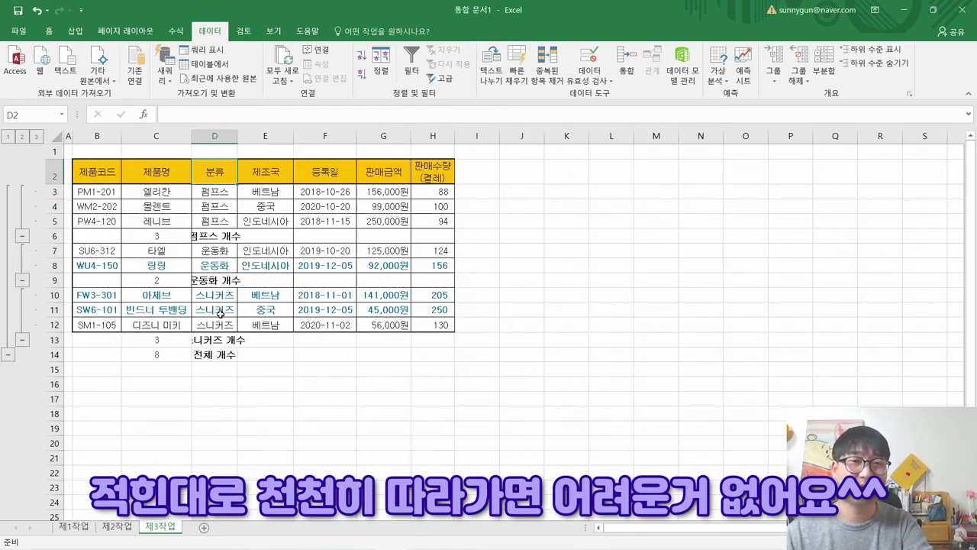
# Step: Switch to Acrobat Reader, strike through "제품명의 개수와" in condition (1), and select the remaining 판매금액 maximum phrase
pyautogui.hotkey('alt', 'Tab')
pyautogui.hotkey('alt', 'Tab')
pyautogui.hotkey('alt', 'Tab')
pyautogui.rightClick(502, 120)
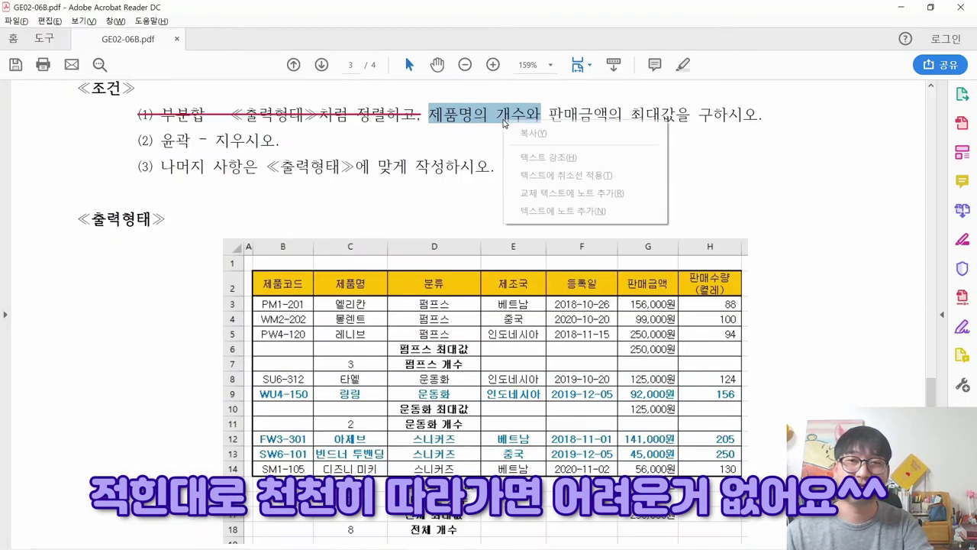
pyautogui.click(543, 174)
pyautogui.moveTo(556, 114); pyautogui.dragTo(754, 122)
# Step: In Excel, add a second subtotal grouped by 분류 with the 최대 function on 판매금액 only, without replacing the existing subtotal
pyautogui.hotkey('alt', 'Tab')
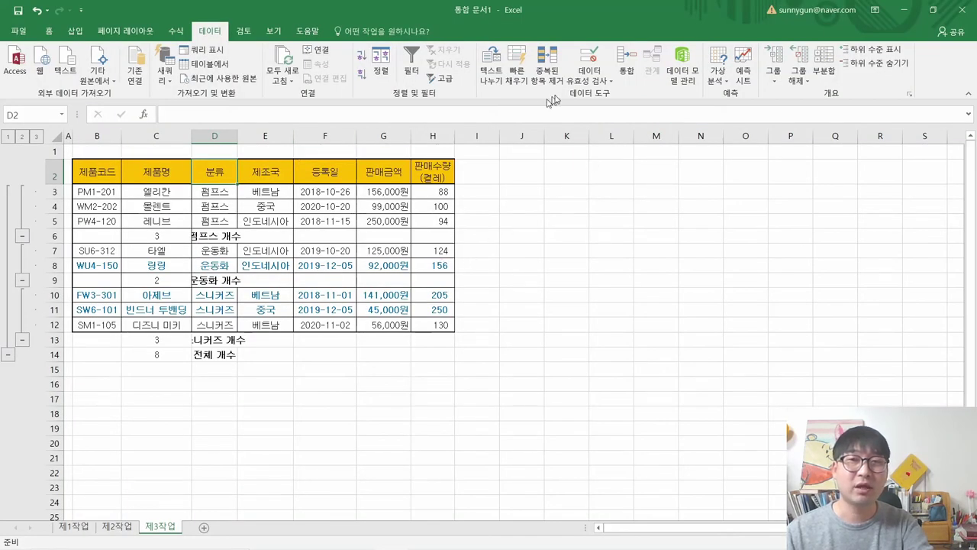
pyautogui.click(830, 71)
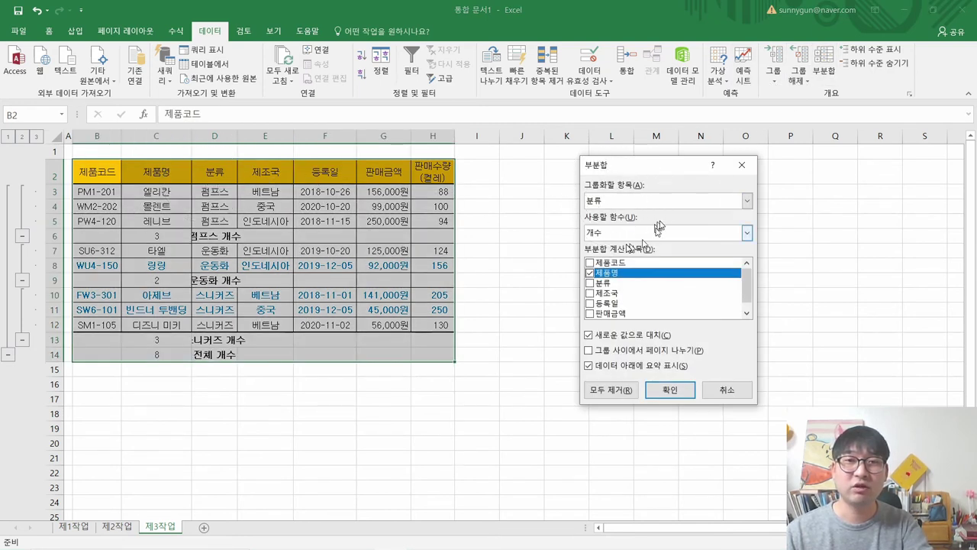
pyautogui.click(610, 235)
pyautogui.hotkey('alt', 'Tab')
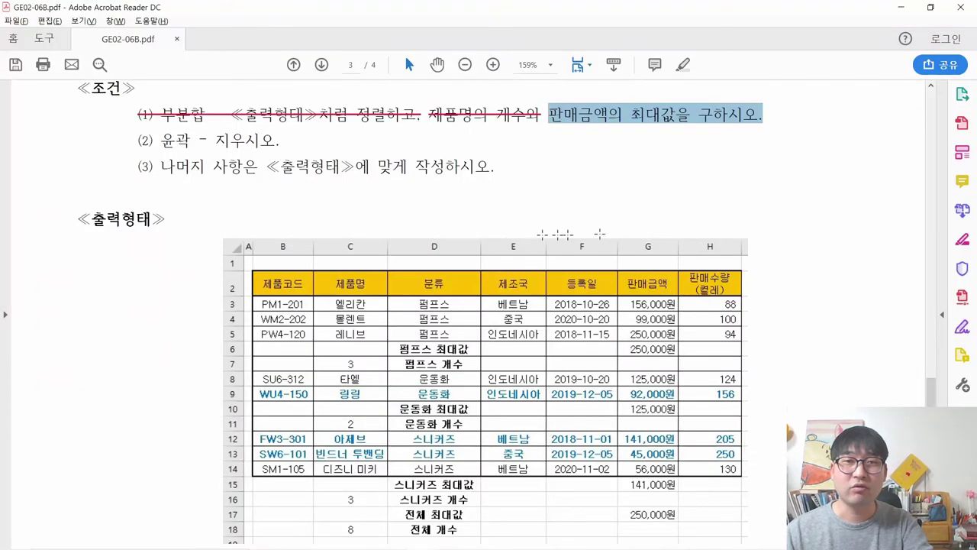
pyautogui.hotkey('alt', 'Tab')
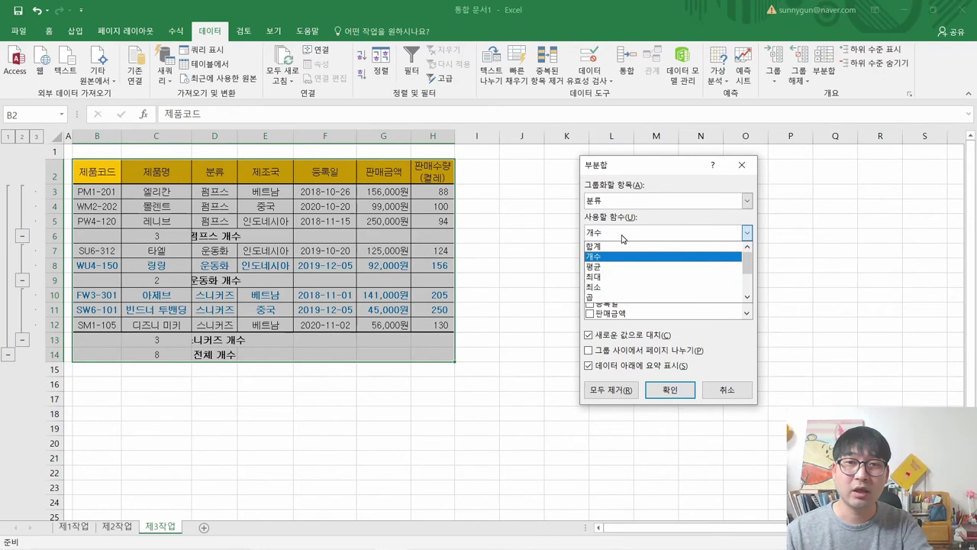
pyautogui.click(611, 277)
pyautogui.click(592, 275)
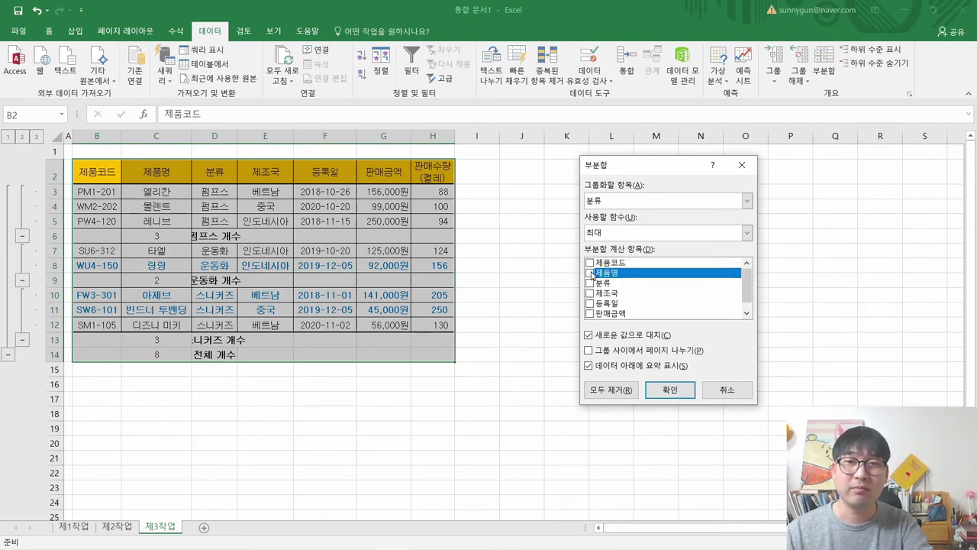
pyautogui.click(602, 315)
pyautogui.click(591, 313)
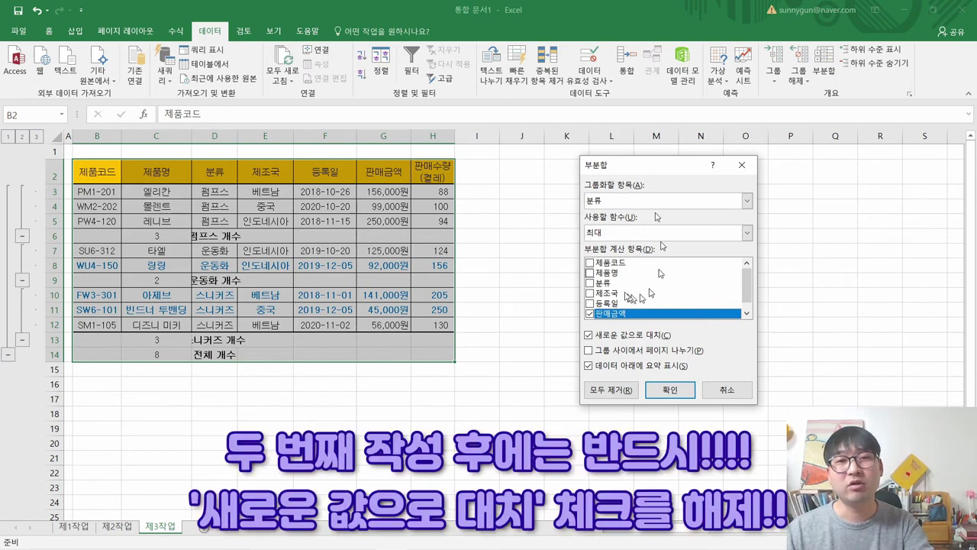
pyautogui.click(607, 340)
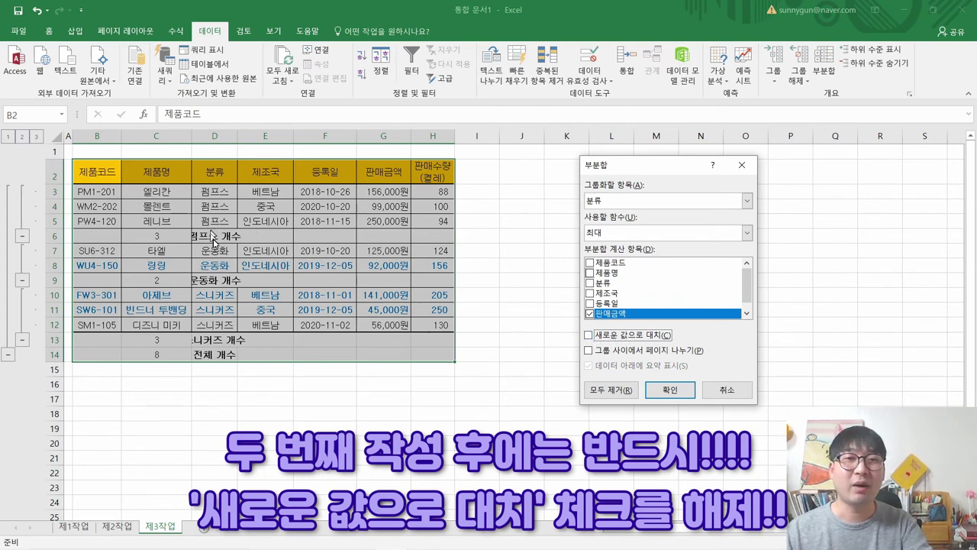
pyautogui.click(591, 312)
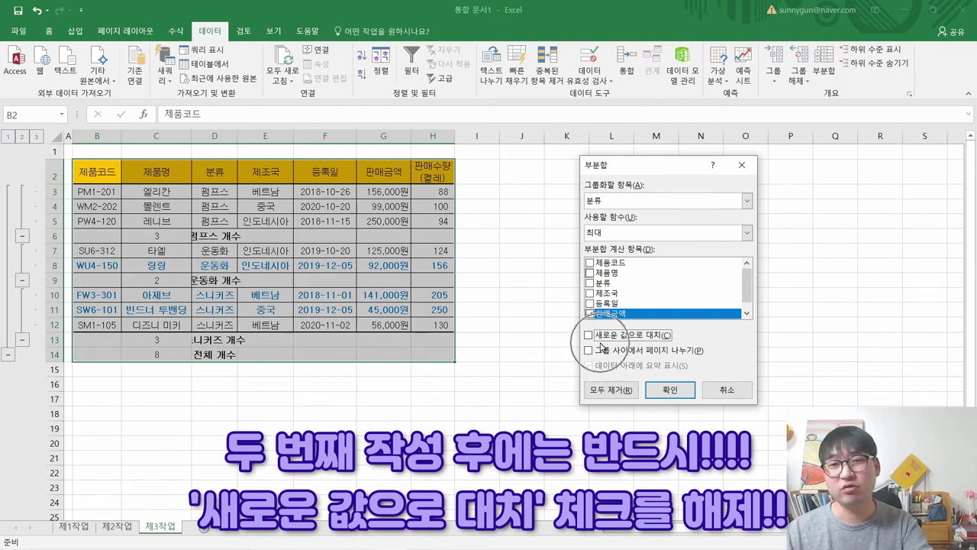
pyautogui.click(661, 387)
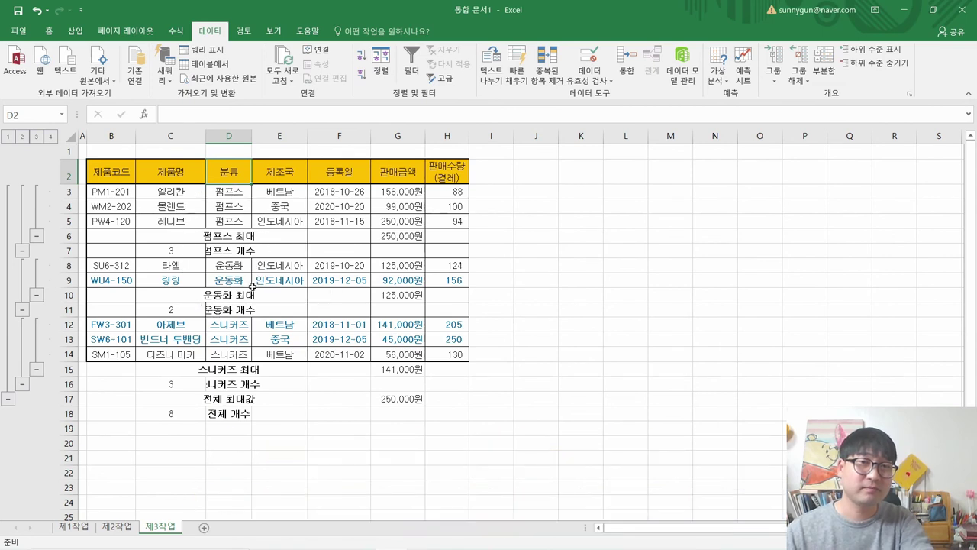
# Step: Compare the result with the sample output and autofit all column widths of the 제3작업 sheet
pyautogui.hotkey('alt', 'Tab')
pyautogui.hotkey('alt', 'Tab')
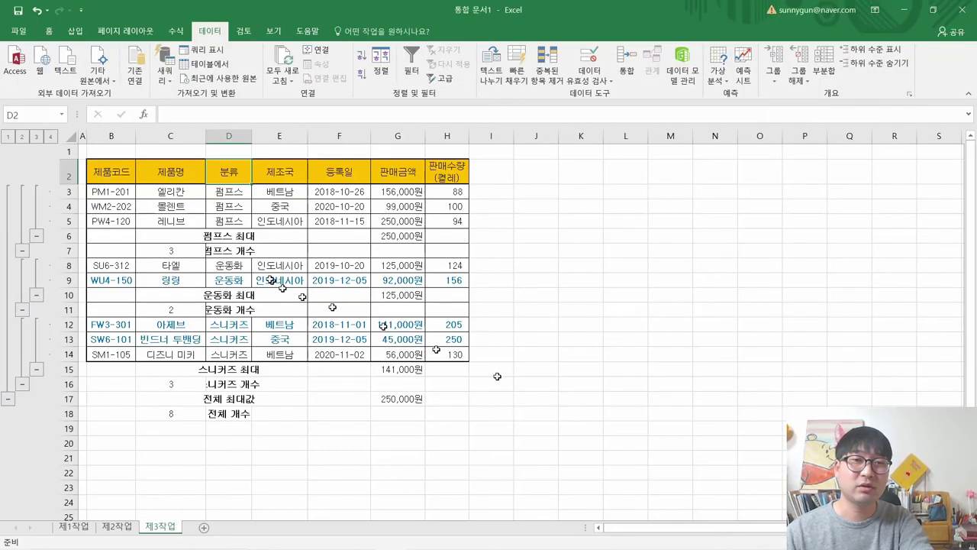
pyautogui.click(73, 138)
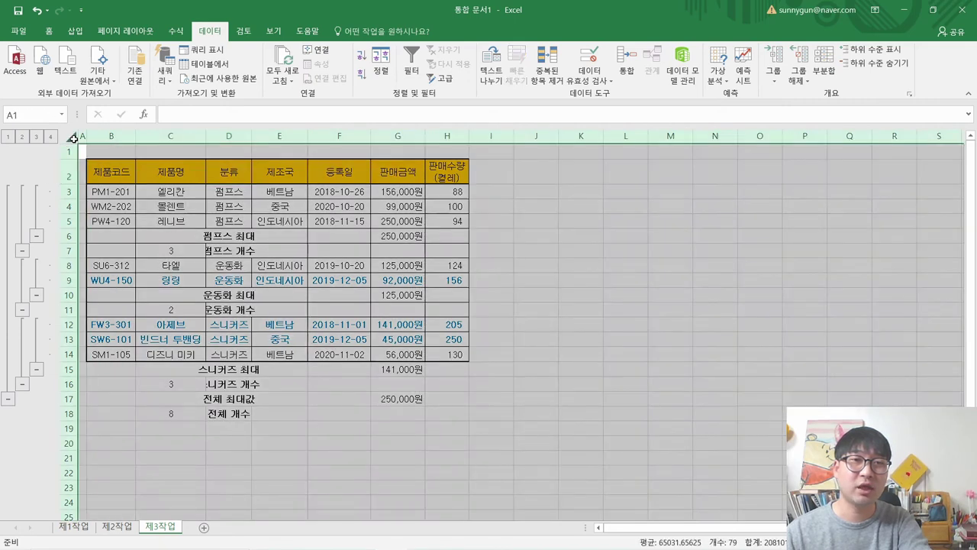
pyautogui.doubleClick(131, 136)
pyautogui.click(260, 295)
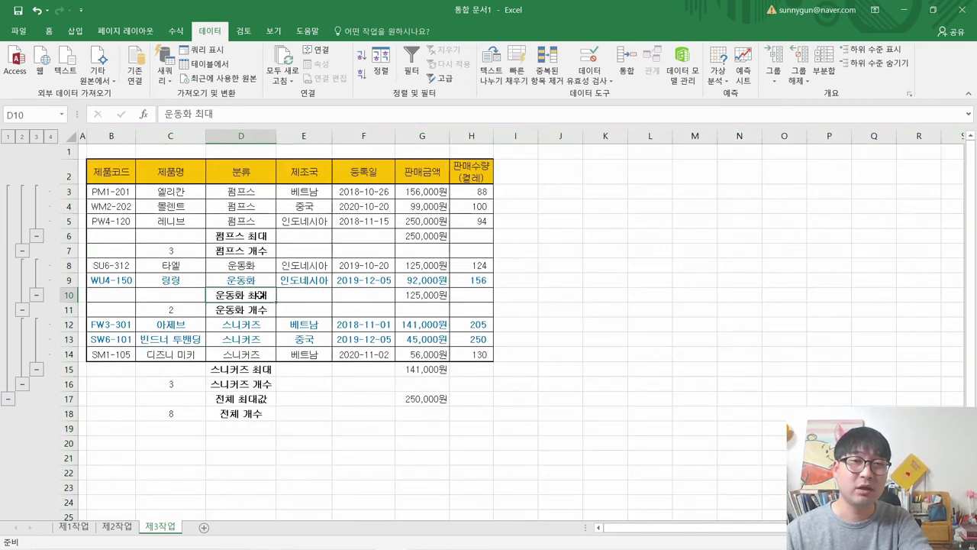
# Step: Compare the maximum subtotal labels in column D with the labels in the PDF's sample output
pyautogui.hotkey('alt', 'Tab')
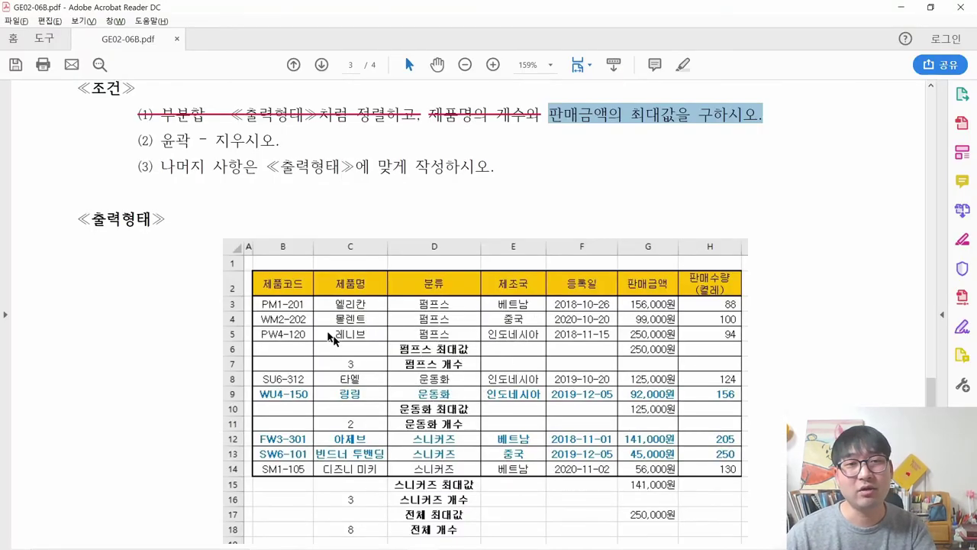
pyautogui.hotkey('alt', 'Tab')
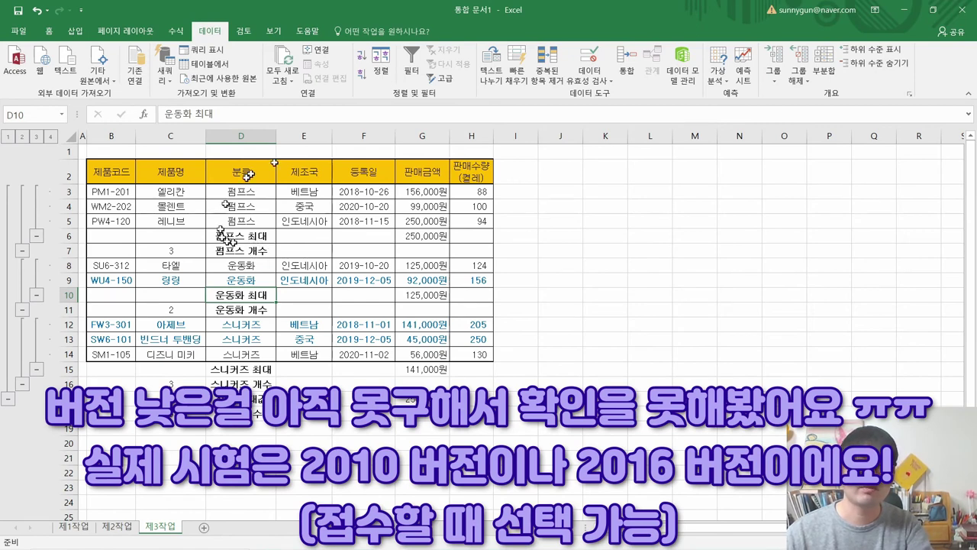
pyautogui.click(267, 238)
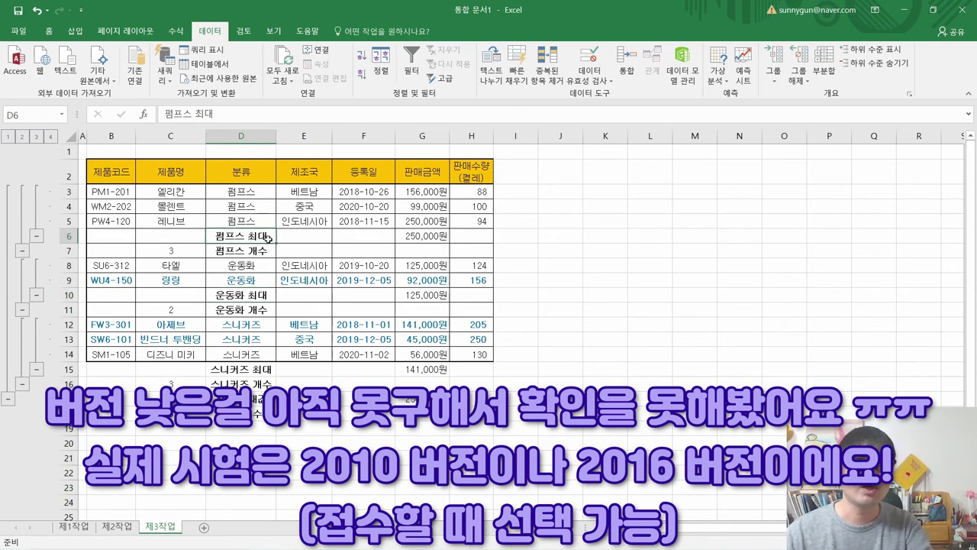
pyautogui.hotkey('alt', 'Tab')
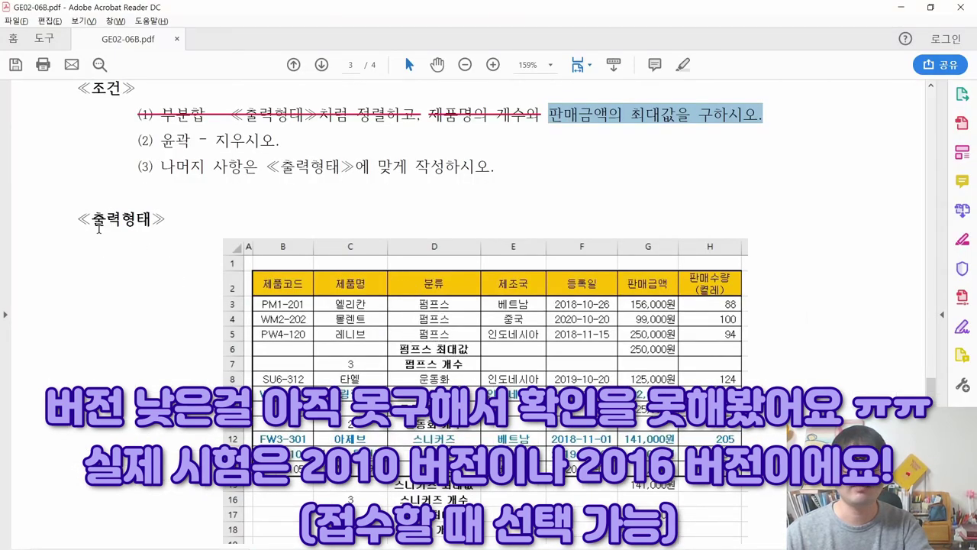
# Step: In Excel, change the maximum subtotal labels in D6 and D10 to "펌프스 최대값" and "운동화 최대값"
pyautogui.hotkey('alt', 'Tab')
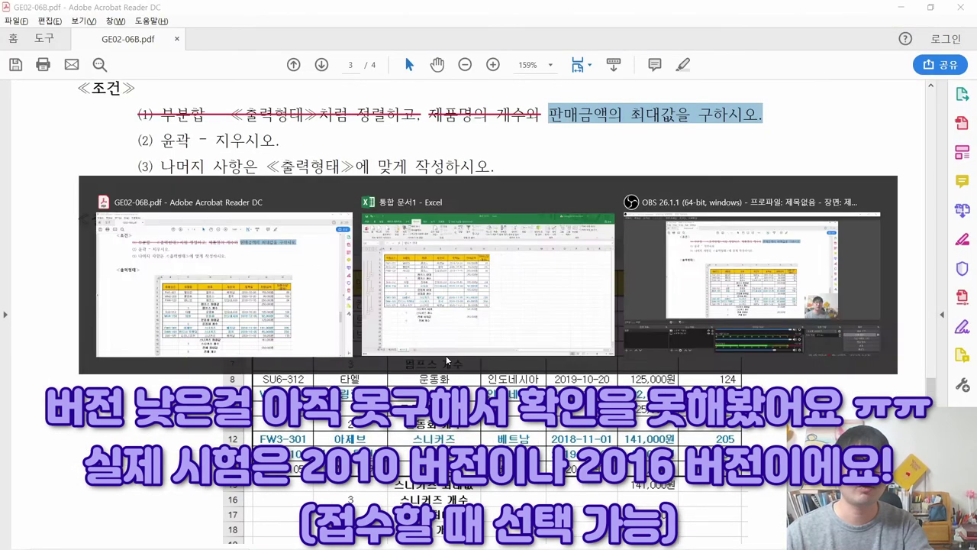
pyautogui.doubleClick(263, 236)
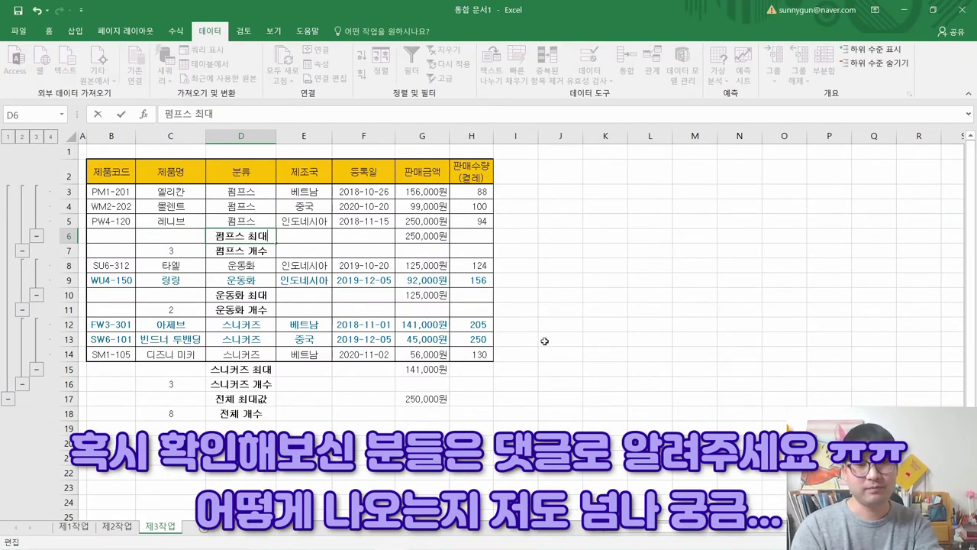
pyautogui.write('가')
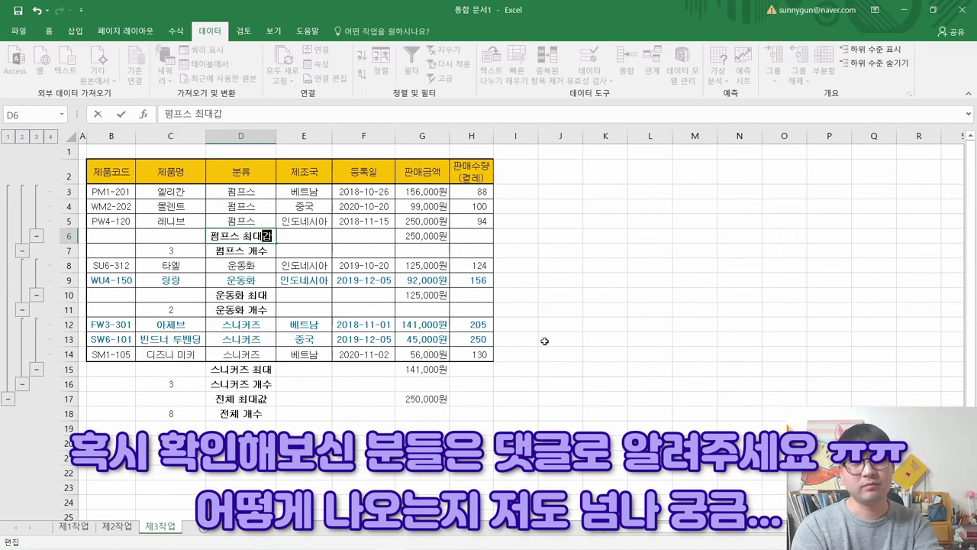
pyautogui.press('Return')
pyautogui.press('Down')
pyautogui.press('Down')
pyautogui.press('Down')
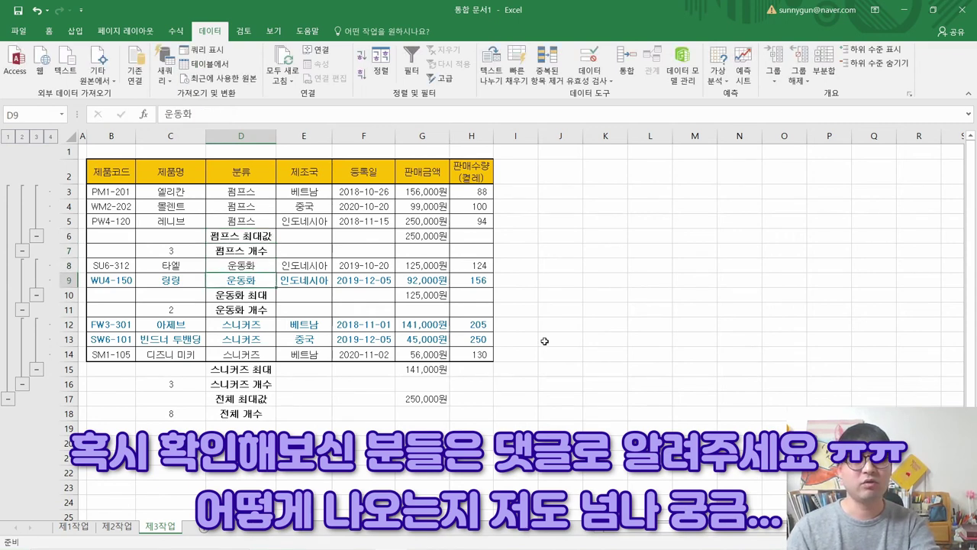
pyautogui.press('F2')
pyautogui.write('ㄱ')
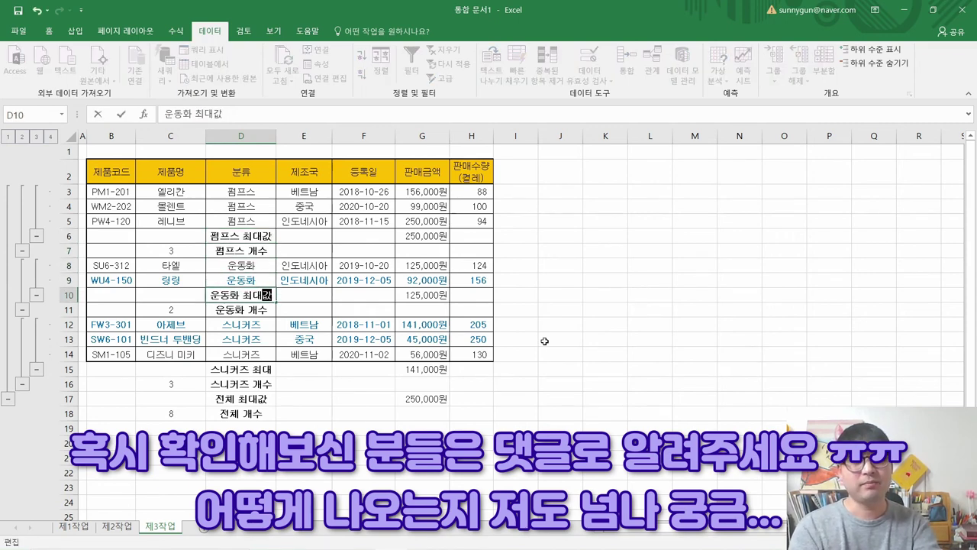
pyautogui.press('Return')
# Step: Change the label in D15 to "스니커즈 최대값" and widen column D slightly
pyautogui.press('Down')
pyautogui.press('Down')
pyautogui.press('Down')
pyautogui.press('Down')
pyautogui.press('F2')
pyautogui.write('ㄱ')
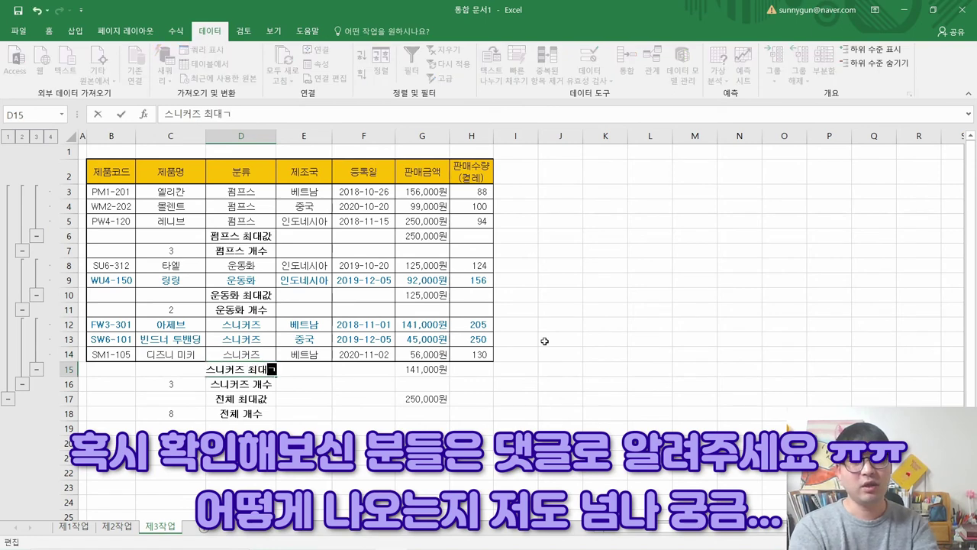
pyautogui.press('Return')
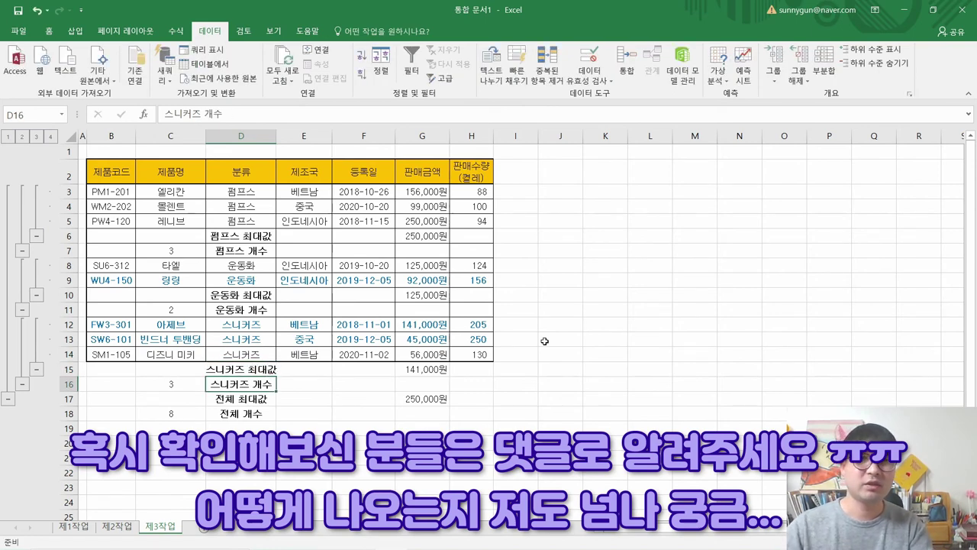
pyautogui.moveTo(277, 136); pyautogui.dragTo(287, 136)
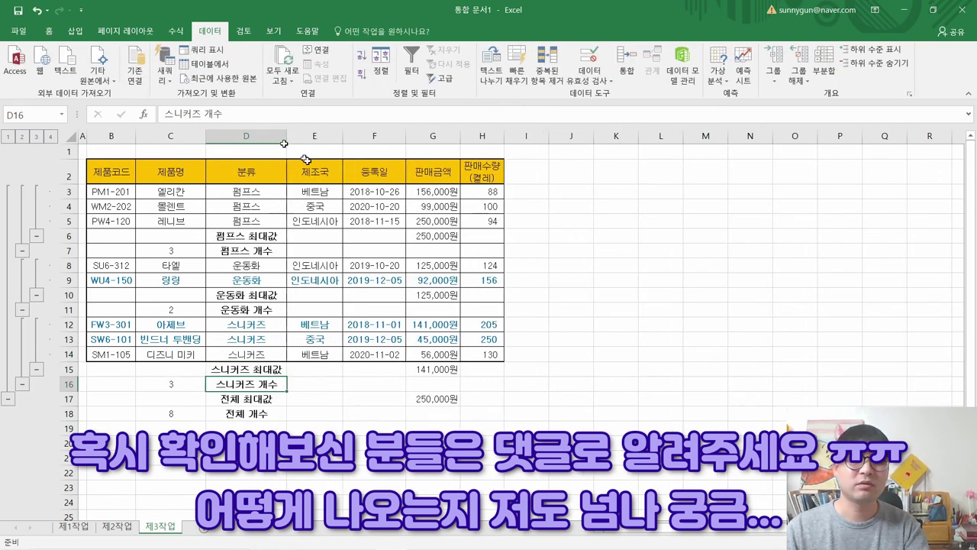
# Step: Compare the relabelled subtotal table with the PDF's sample output and return to cell A1 of 제3작업
pyautogui.hotkey('alt', 'Tab')
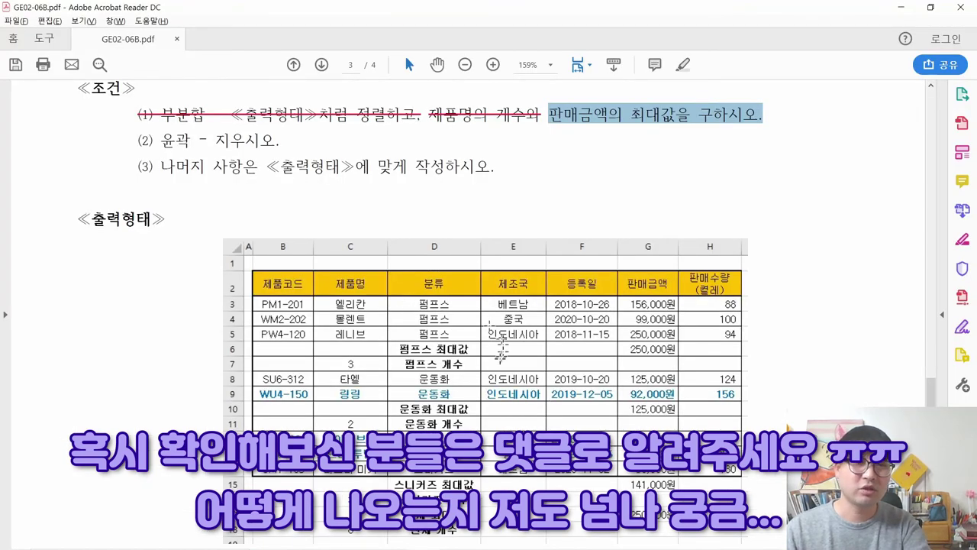
pyautogui.hotkey('alt', 'Tab')
pyautogui.hotkey('alt', 'Tab')
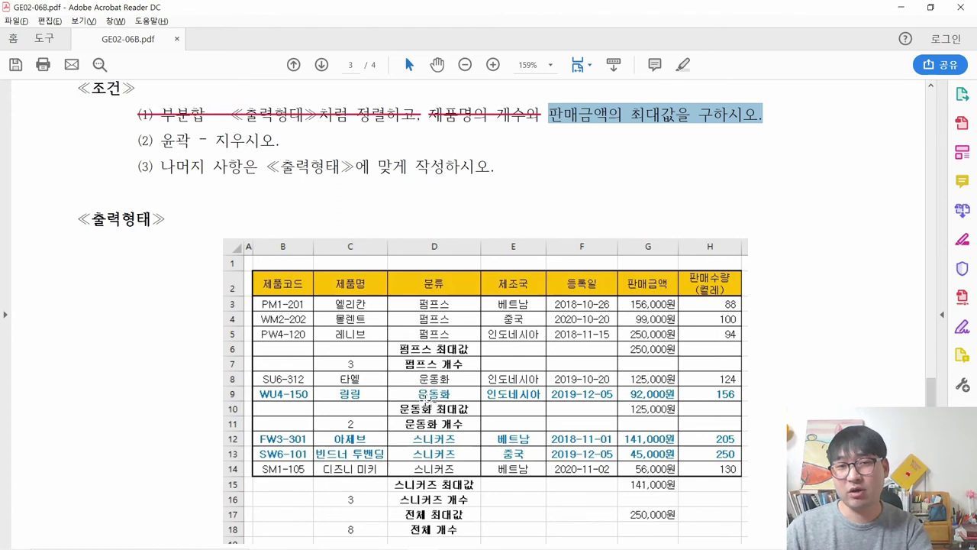
pyautogui.hotkey('alt', 'Tab')
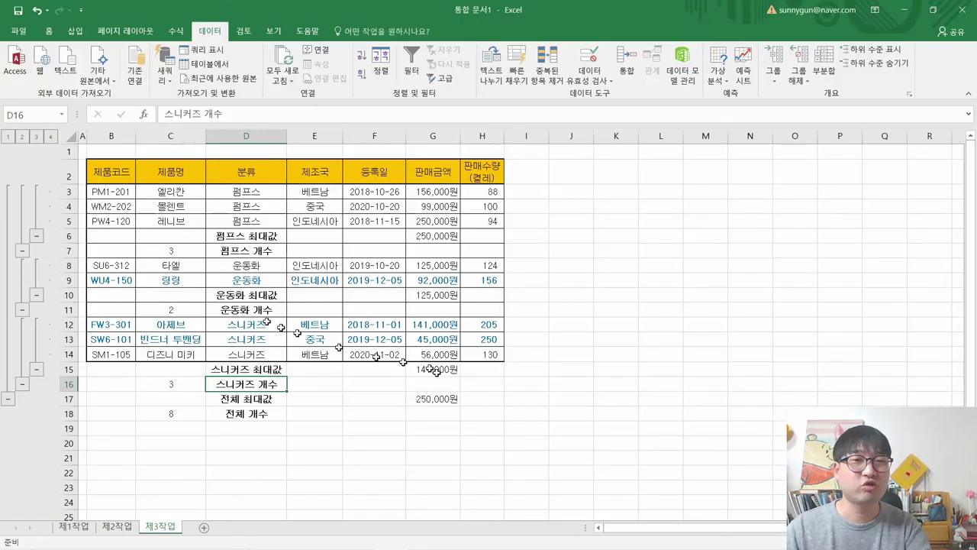
pyautogui.click(151, 205)
# Step: Switch to Acrobat Reader, strike through the 판매금액 maximum phrase in condition (1), and select condition (2)
pyautogui.hotkey('alt', 'Tab')
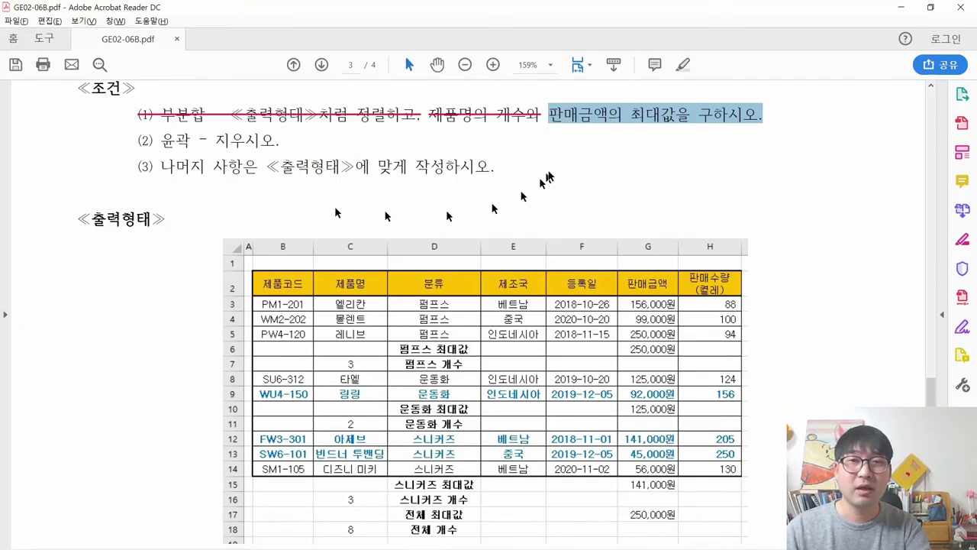
pyautogui.rightClick(614, 124)
pyautogui.click(662, 178)
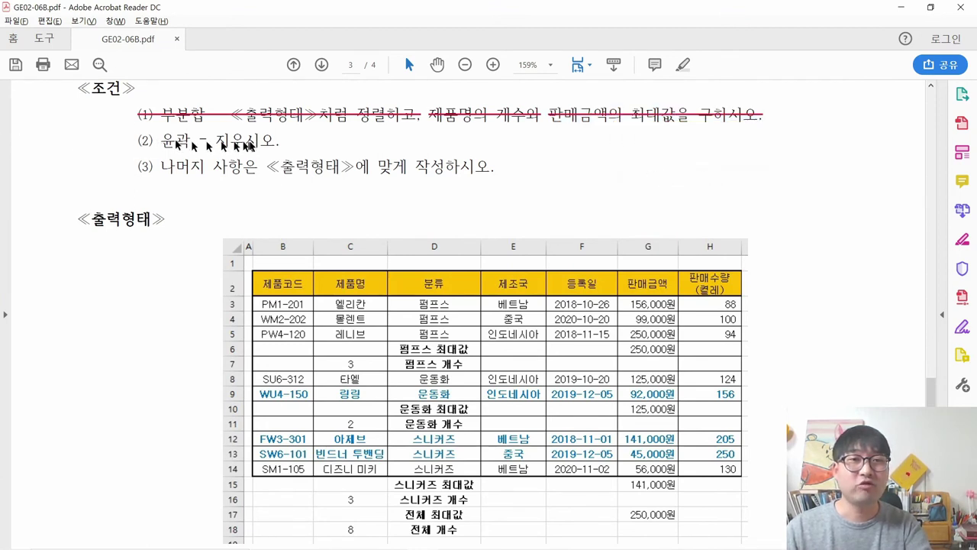
pyautogui.moveTo(279, 140); pyautogui.dragTo(142, 141)
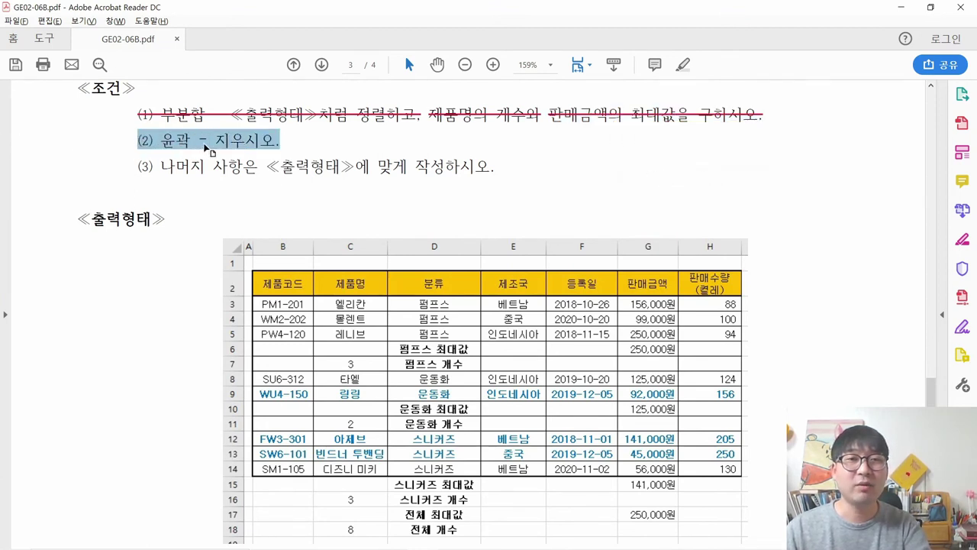
# Step: In Excel, clear the outline (개요 지우기) from the 제3작업 sheet
pyautogui.hotkey('alt', 'Tab')
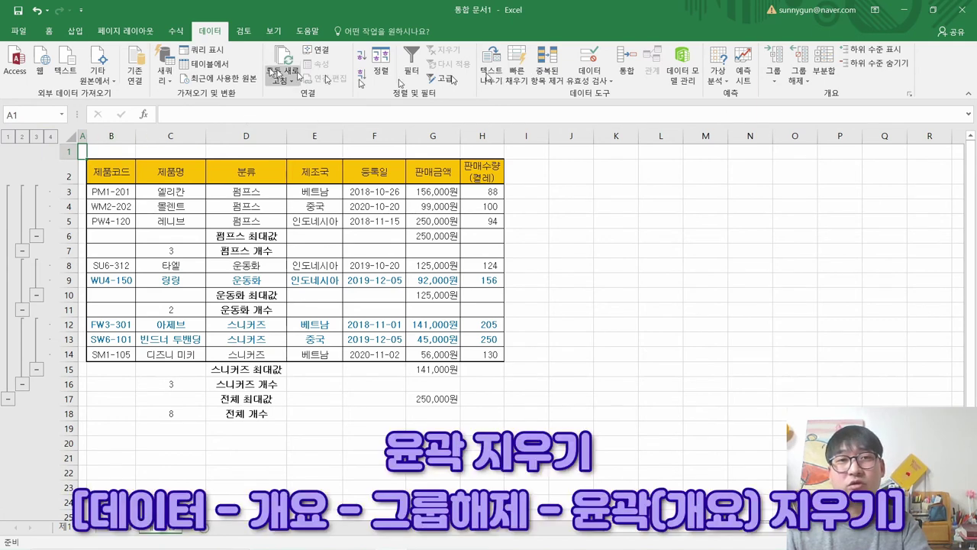
pyautogui.click(836, 96)
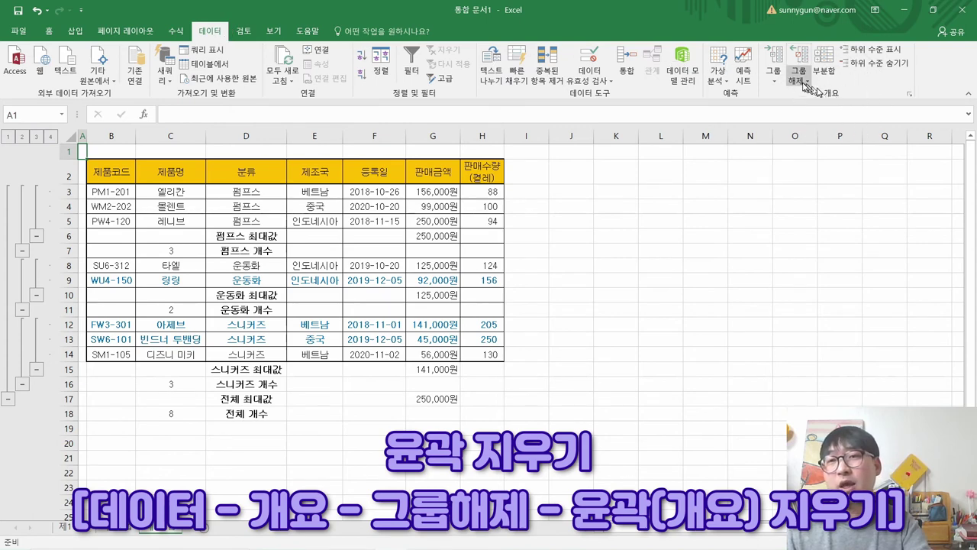
pyautogui.click(803, 81)
pyautogui.click(805, 82)
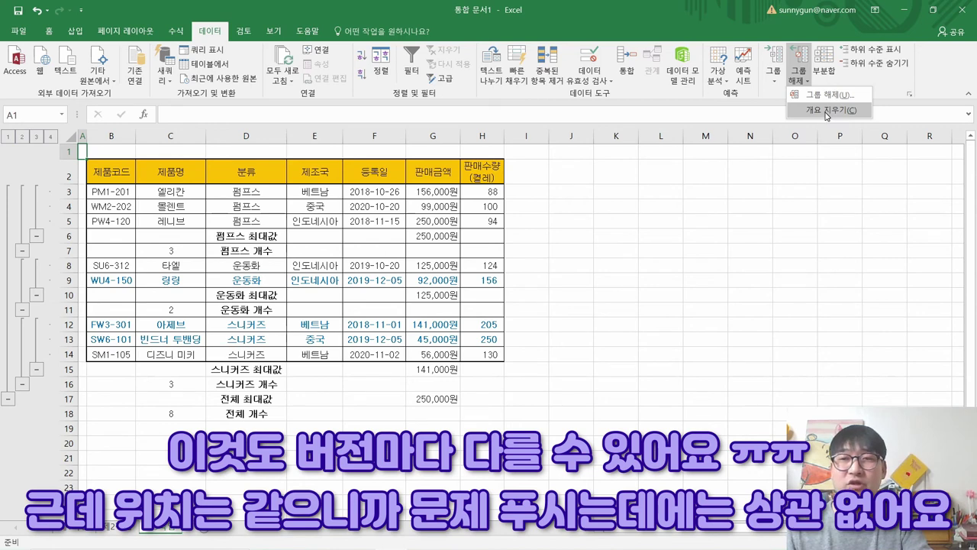
pyautogui.click(819, 112)
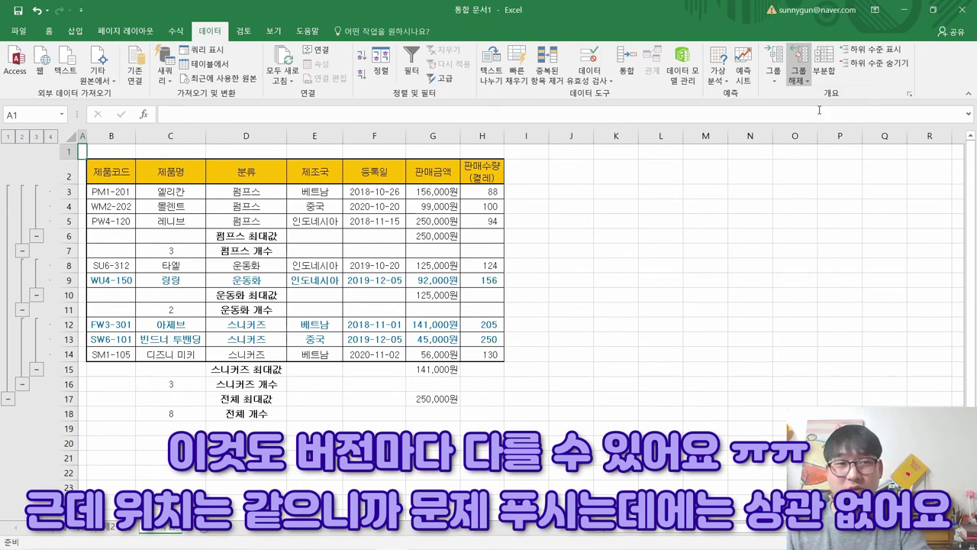
# Step: Switch to Acrobat Reader, strike through condition (2) about the outline, and select condition (3)
pyautogui.hotkey('alt', 'Tab')
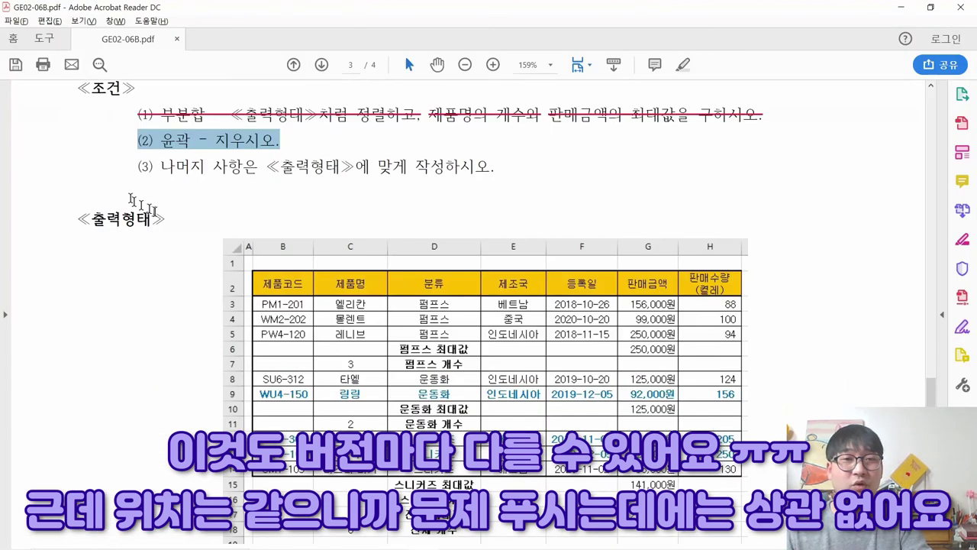
pyautogui.rightClick(231, 143)
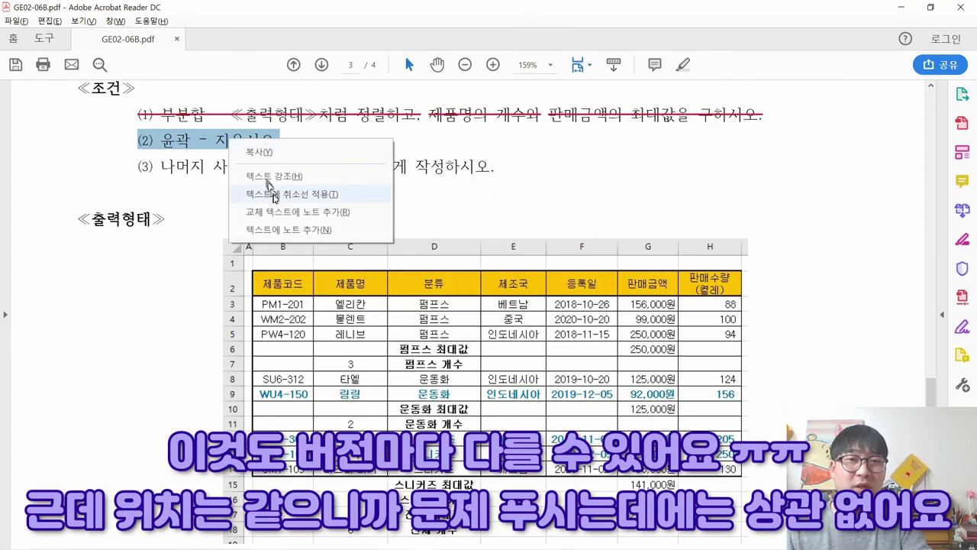
pyautogui.click(229, 192)
pyautogui.moveTo(139, 166); pyautogui.dragTo(506, 173)
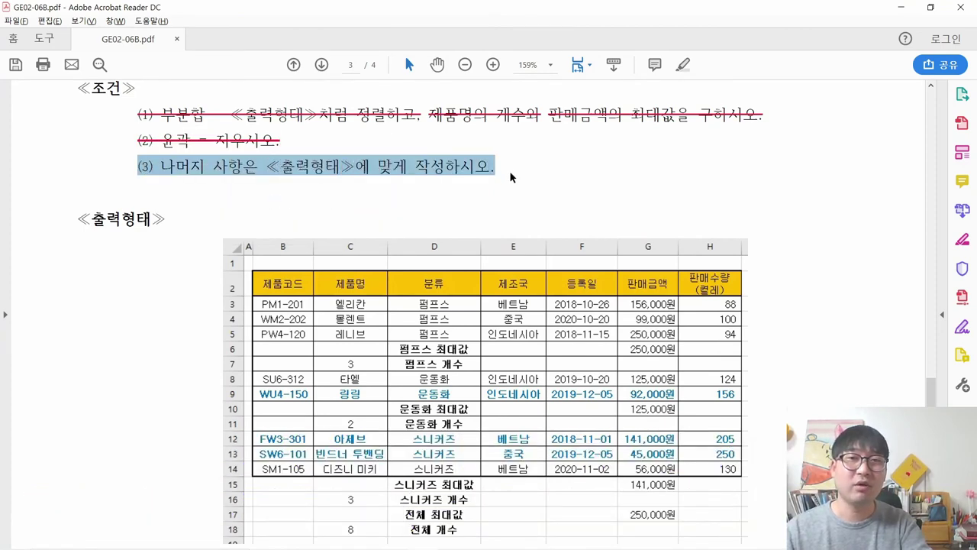
# Step: Compare the 제3작업 sheet's contents and column layout with the PDF's sample output, switching between Excel and Acrobat Reader
pyautogui.scroll(-1, 506, 191)
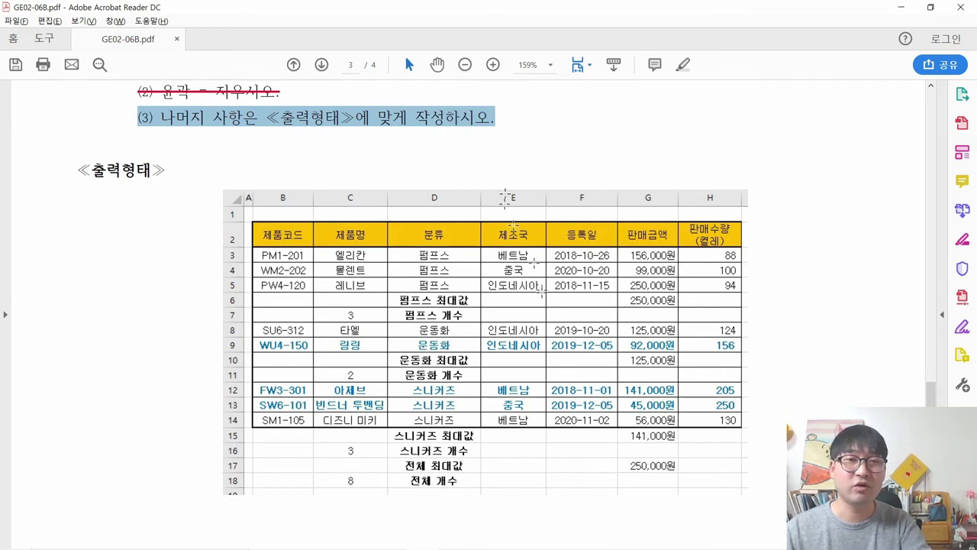
pyautogui.hotkey('alt', 'Tab')
pyautogui.hotkey('alt', 'Tab')
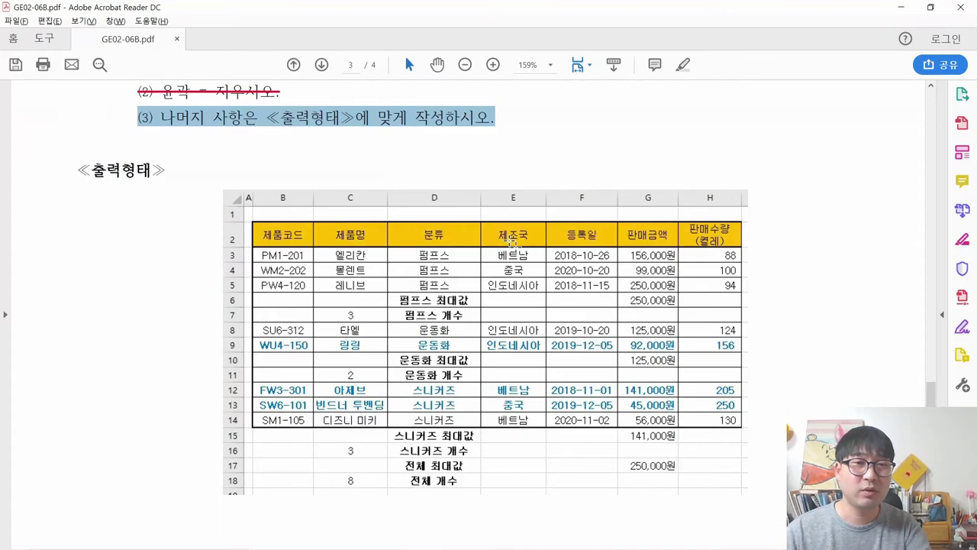
pyautogui.hotkey('alt', 'Tab')
pyautogui.hotkey('alt', 'Tab')
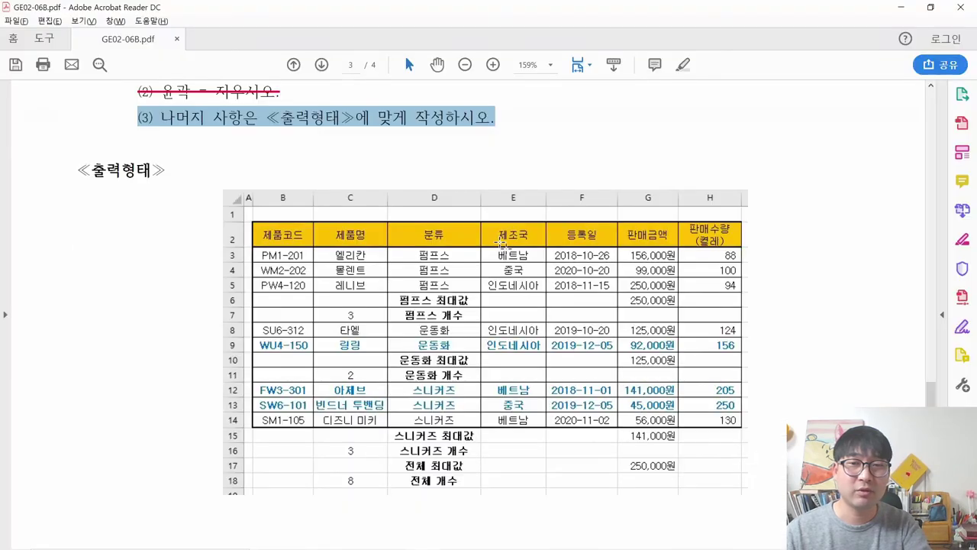
pyautogui.hotkey('alt', 'Tab')
pyautogui.hotkey('alt', 'Tab')
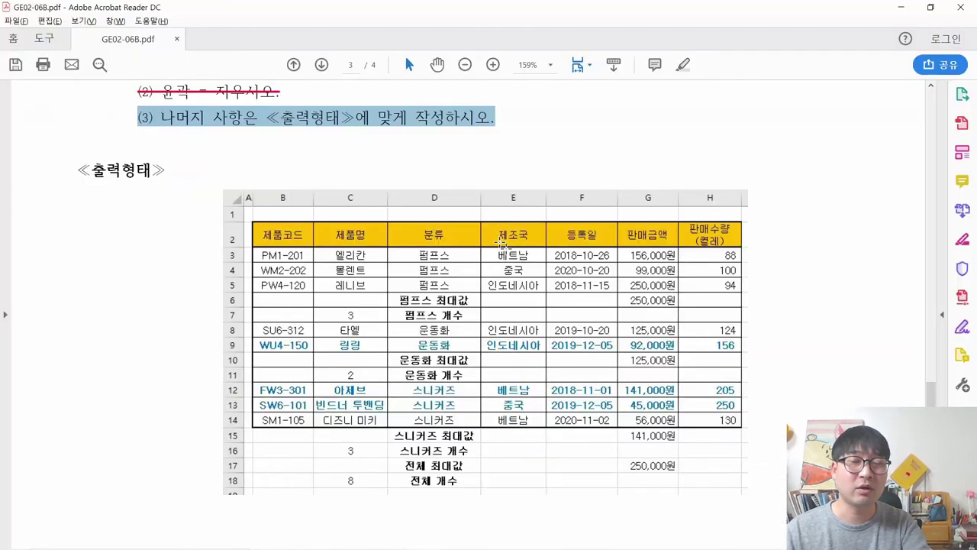
pyautogui.hotkey('alt', 'Tab')
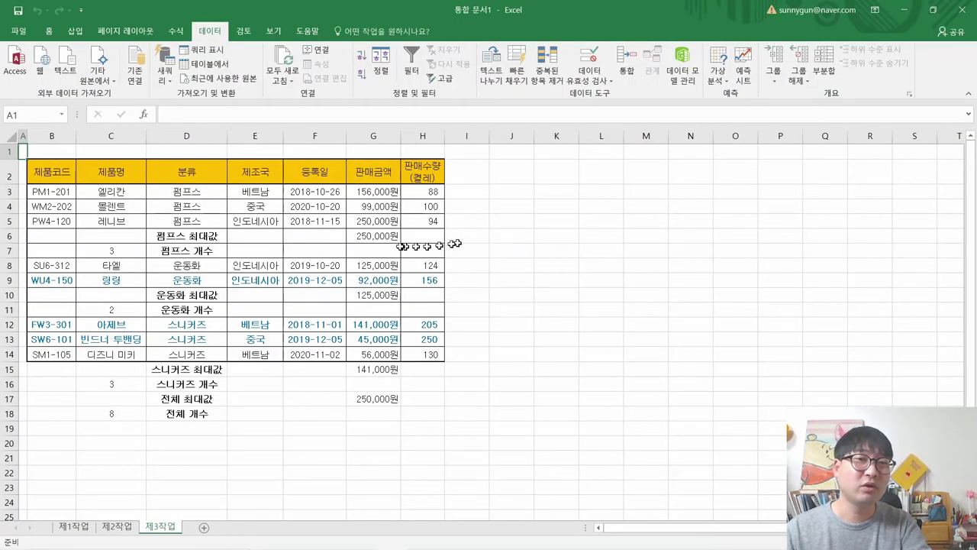
pyautogui.hotkey('alt', 'Tab')
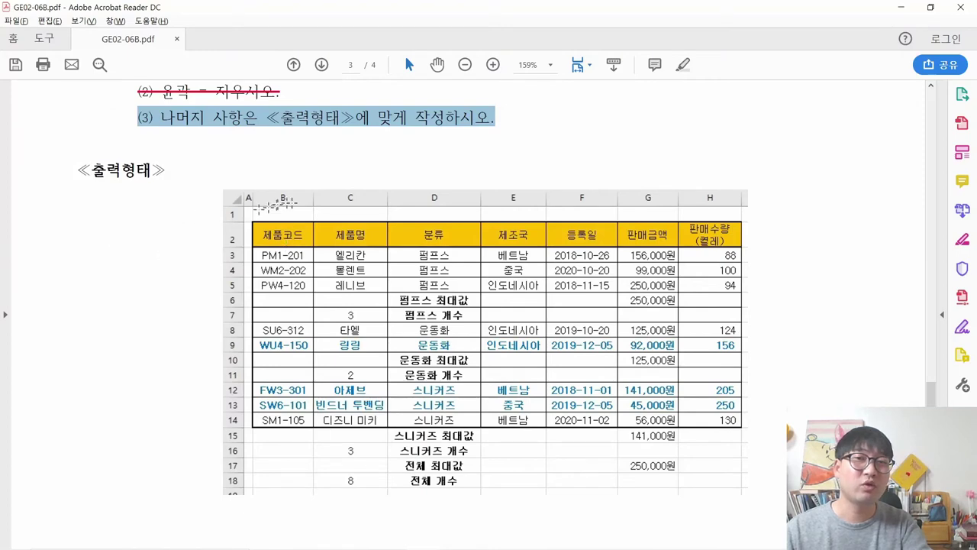
pyautogui.hotkey('alt', 'Tab')
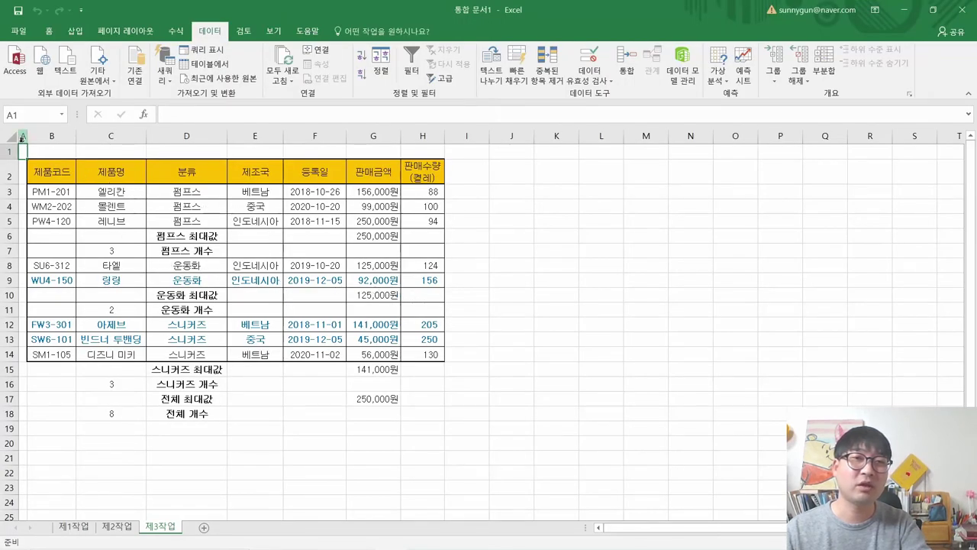
pyautogui.click(9, 139)
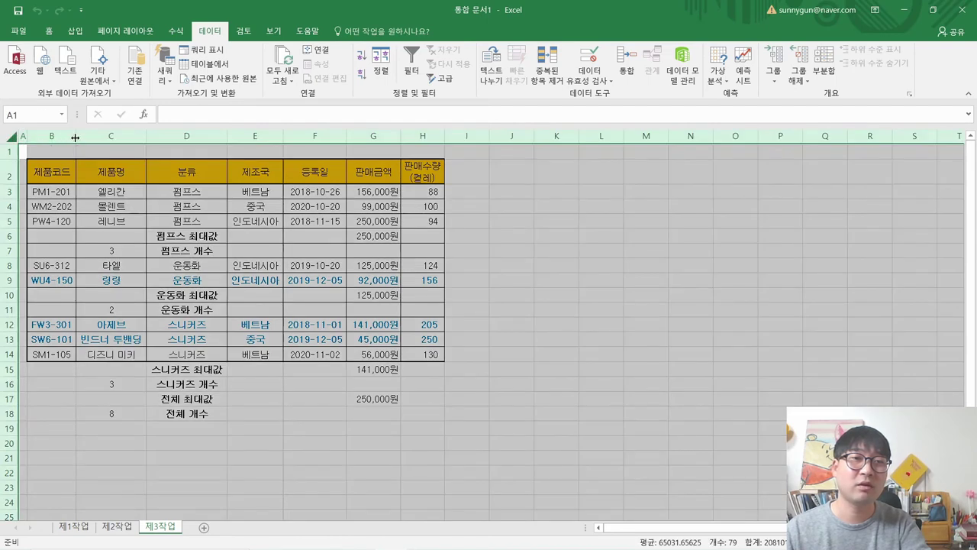
pyautogui.click(200, 219)
pyautogui.hotkey('ctrl', 'Home')
# Step: Switch to Acrobat Reader and strike through condition (3) of task 3
pyautogui.hotkey('alt', 'Tab')
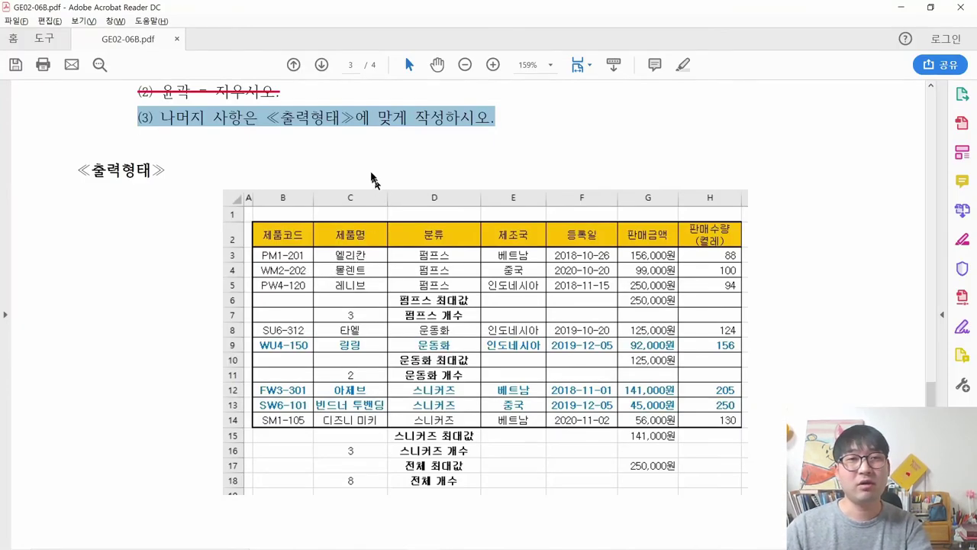
pyautogui.rightClick(328, 126)
pyautogui.click(366, 176)
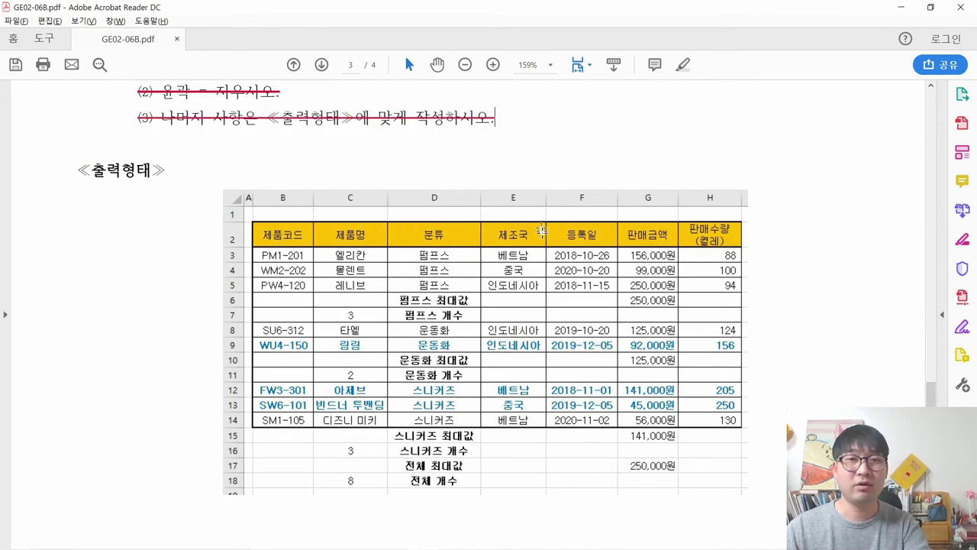
# Step: Review the task 3 conditions, go to the 제4작업 그래프 page, and select its instruction line about using the 제1작업 sheet
pyautogui.scroll(5, 427, 275)
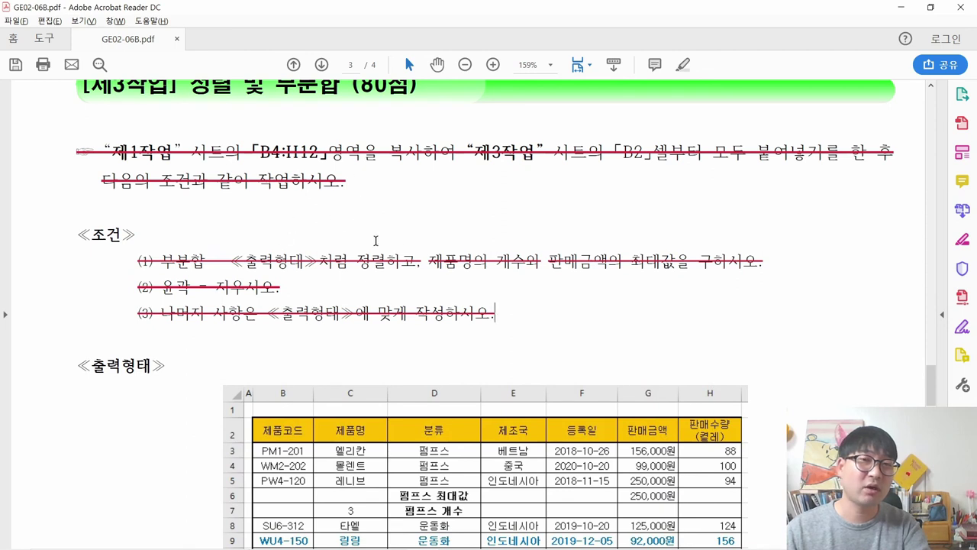
pyautogui.scroll(1, 375, 240)
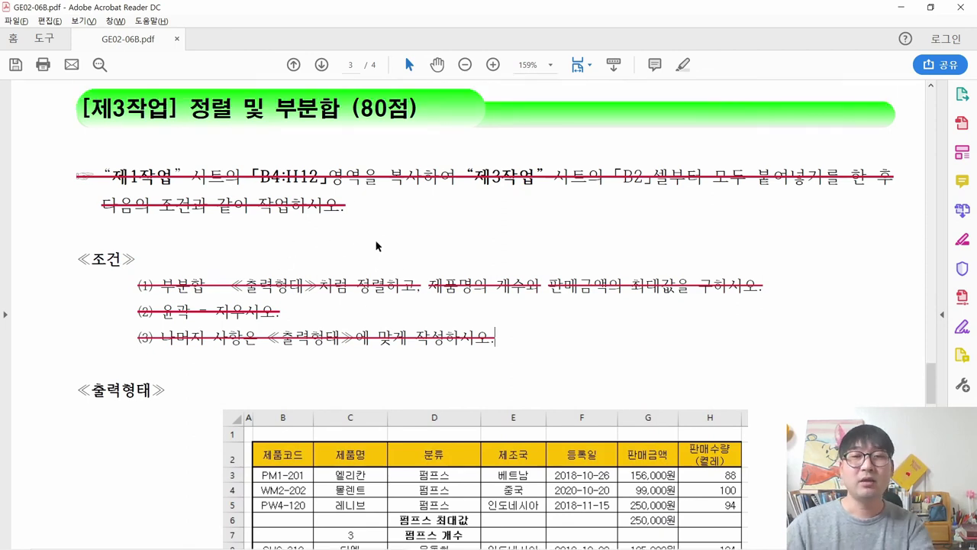
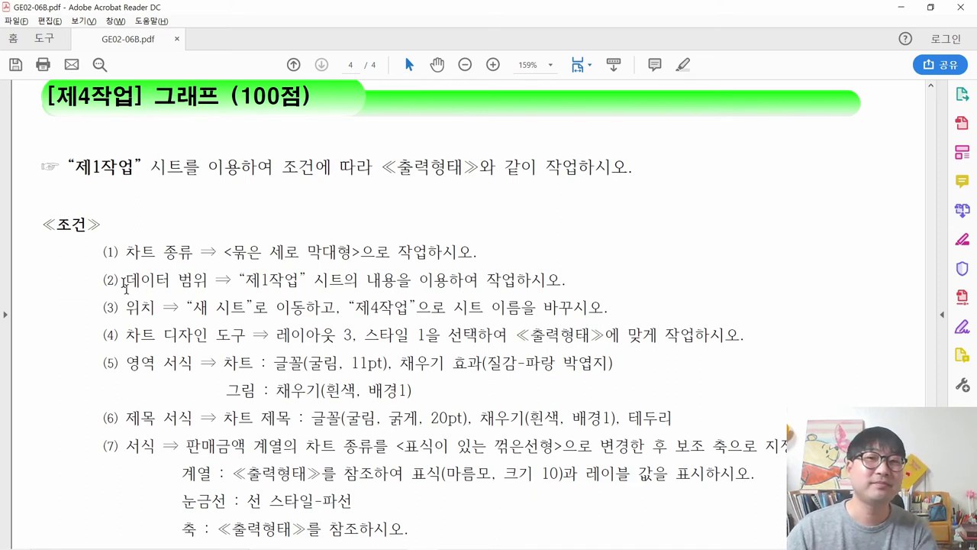
pyautogui.moveTo(42, 166); pyautogui.dragTo(631, 156)
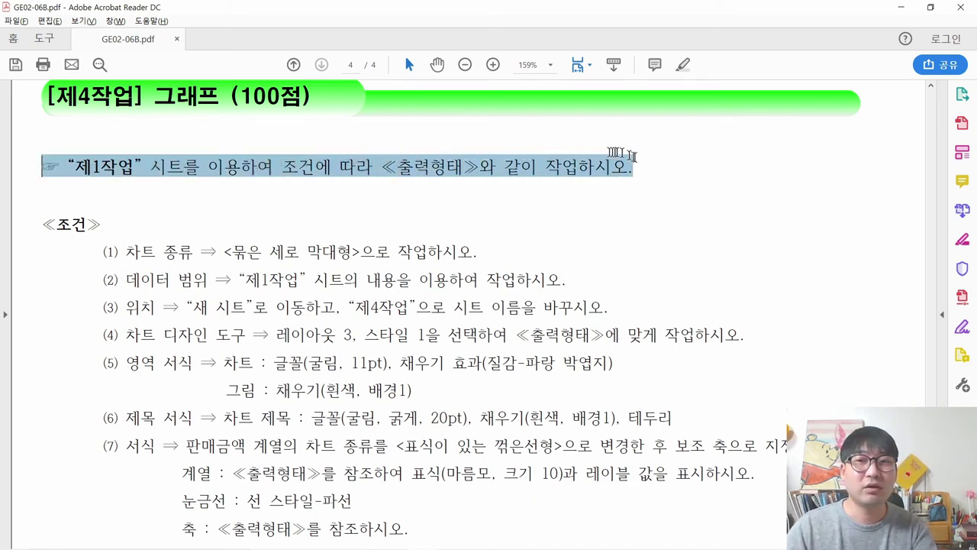
# Step: Strike through the 제4작업 instruction about using the 제1작업 sheet, and mark the category labels and legend in the sample chart
pyautogui.rightClick(596, 175)
pyautogui.click(633, 232)
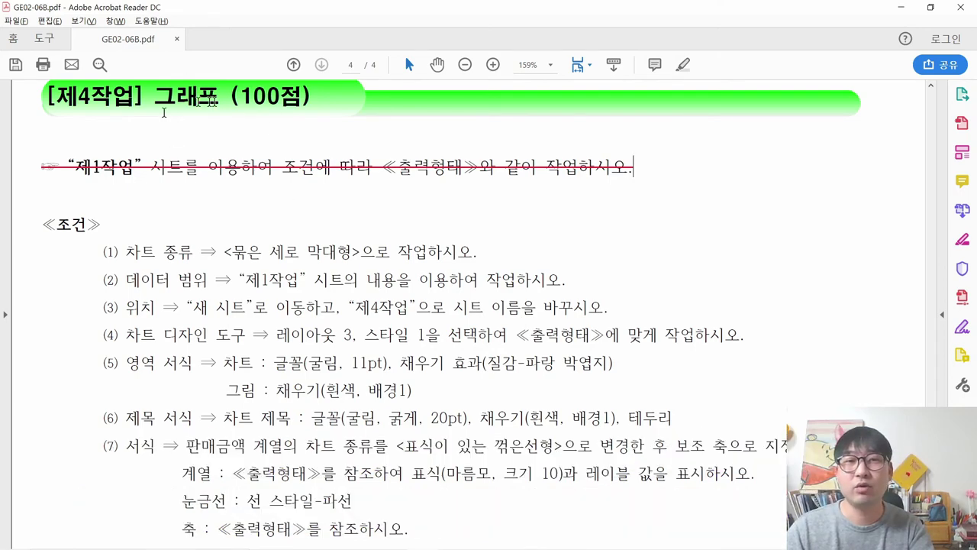
pyautogui.scroll(-10, 293, 242)
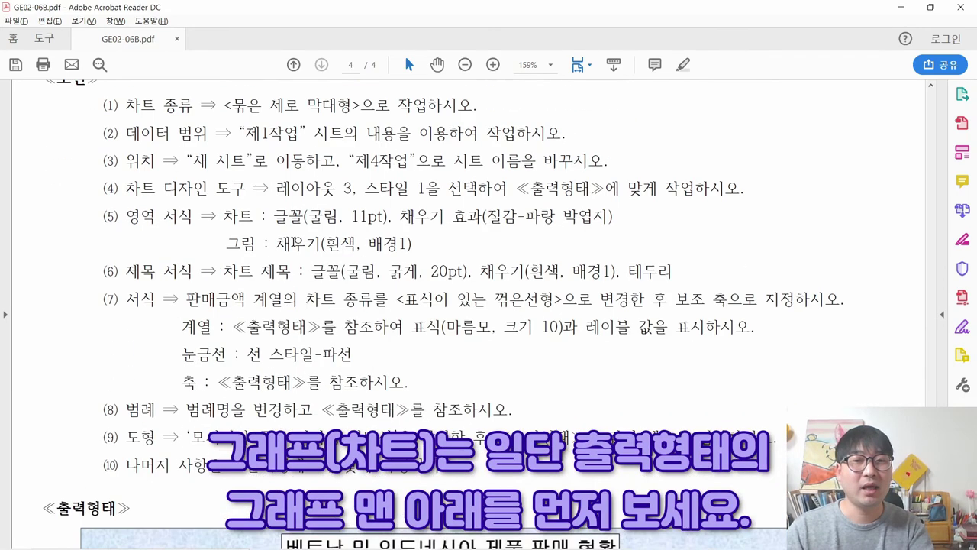
pyautogui.scroll(-2, 295, 242)
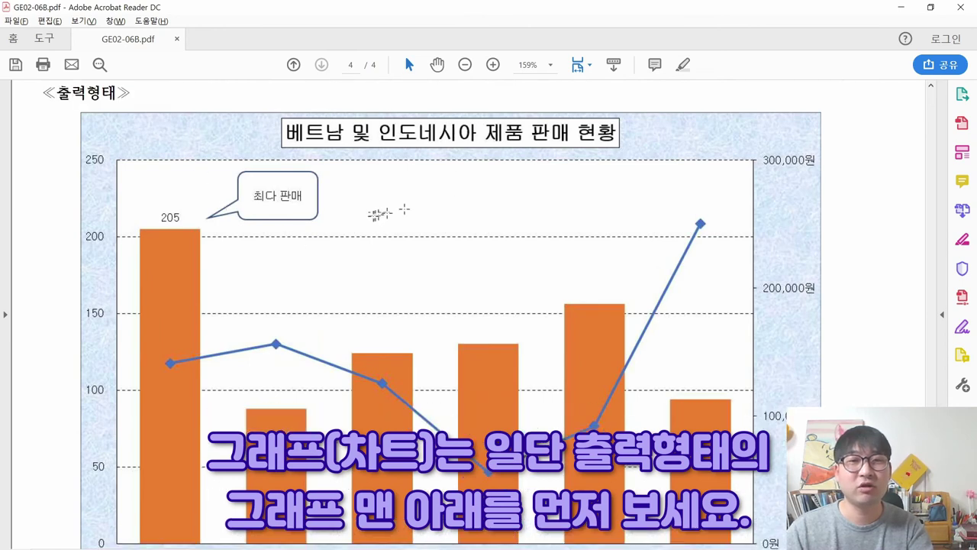
pyautogui.scroll(-5, 371, 214)
pyautogui.moveTo(115, 376); pyautogui.dragTo(817, 432)
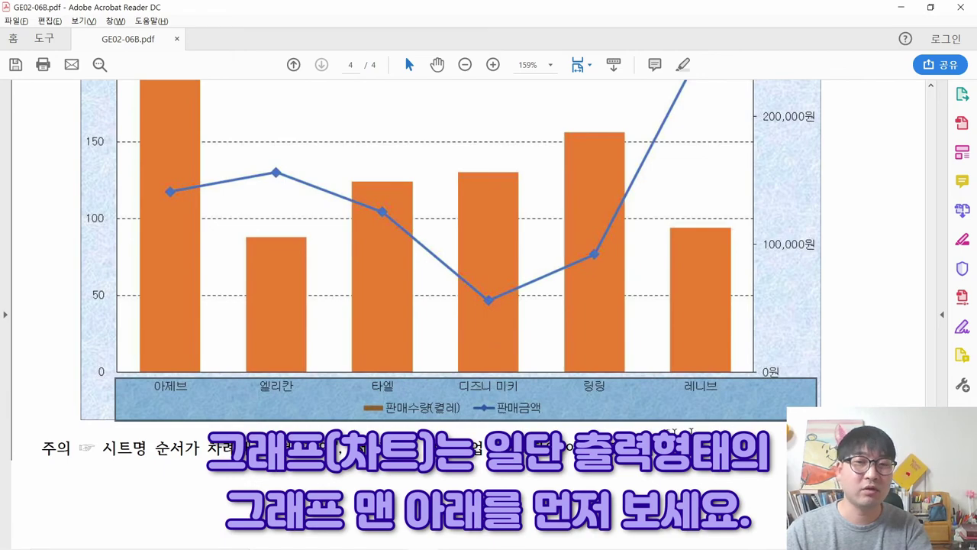
# Step: Compare the sample chart's category labels and legend with the 제1작업 table, switching between Excel and Acrobat Reader
pyautogui.hotkey('alt', 'Tab')
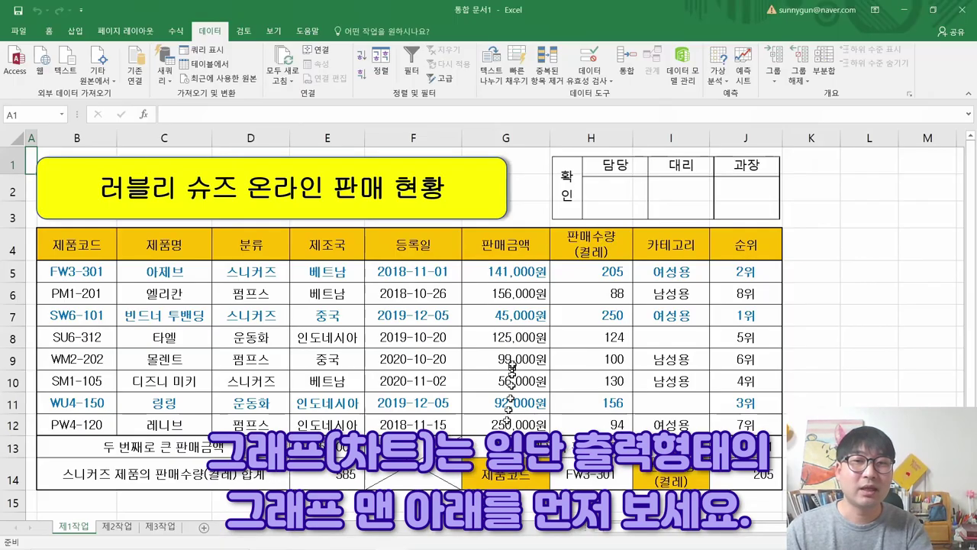
pyautogui.moveTo(75, 249); pyautogui.dragTo(624, 429)
pyautogui.hotkey('alt', 'Tab')
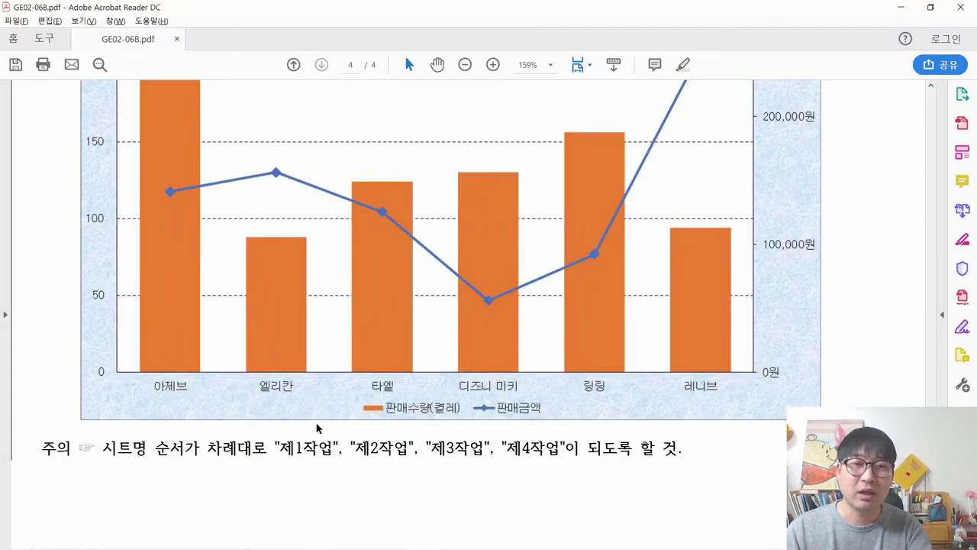
pyautogui.click(379, 410)
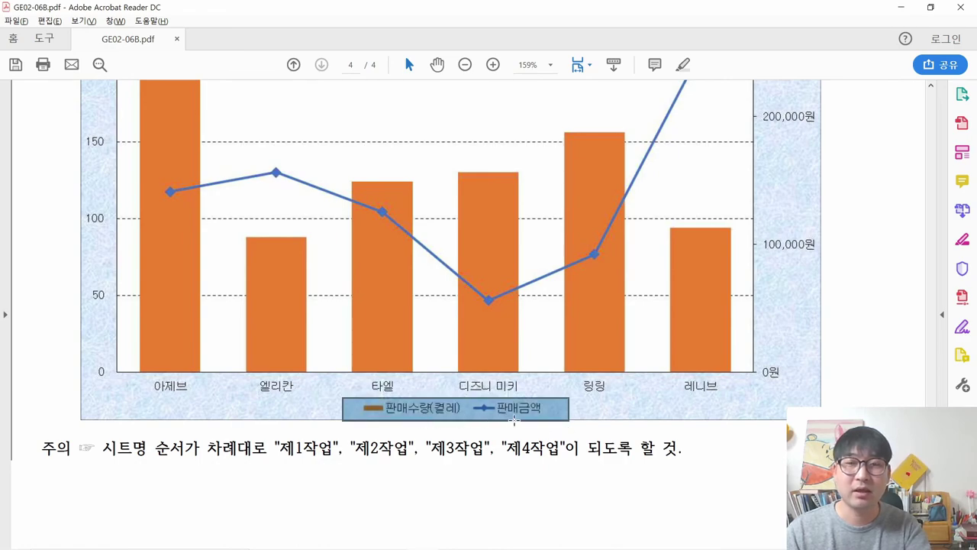
pyautogui.hotkey('alt', 'Tab')
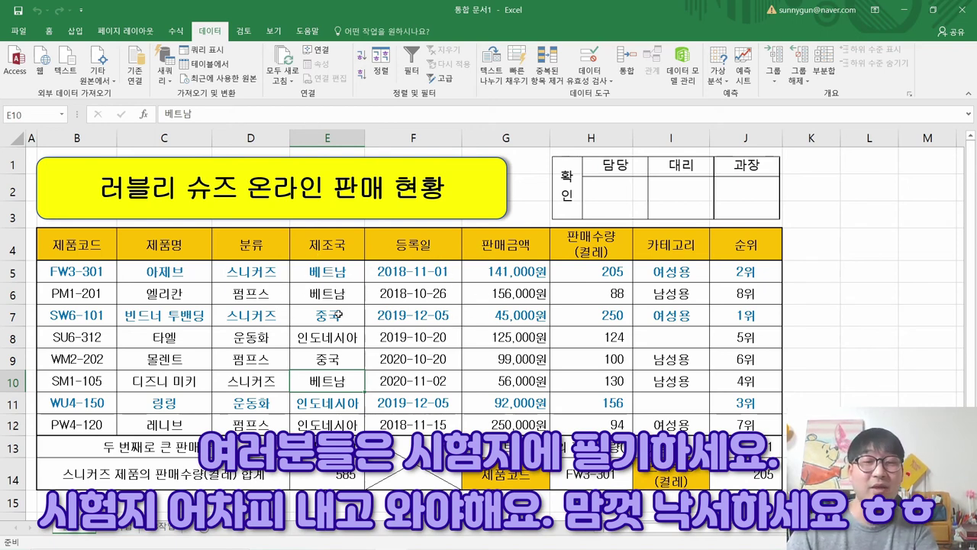
pyautogui.hotkey('alt', 'Tab')
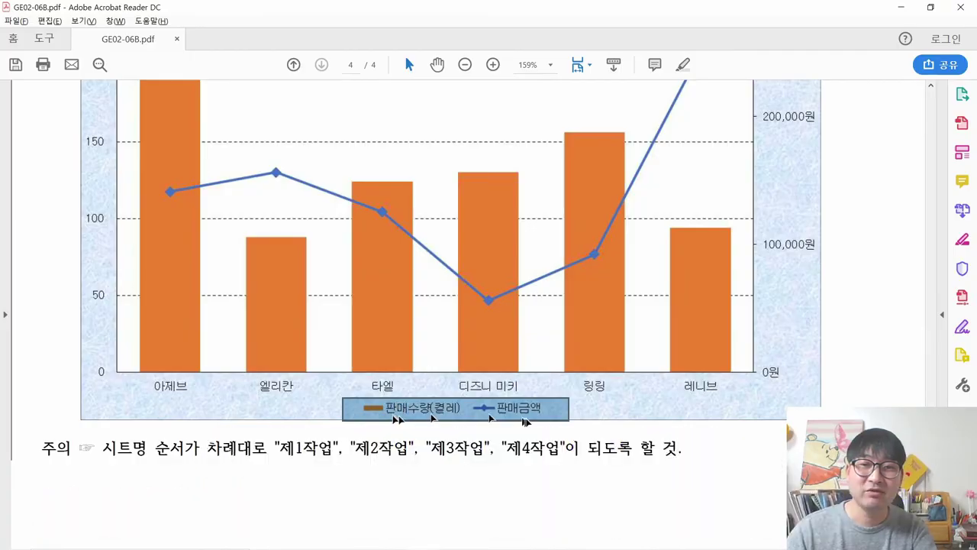
# Step: Switch to Excel and fill the 판매수량(켤레) and 판매금액 header cells with yellow
pyautogui.hotkey('alt', 'Tab')
pyautogui.click(580, 241)
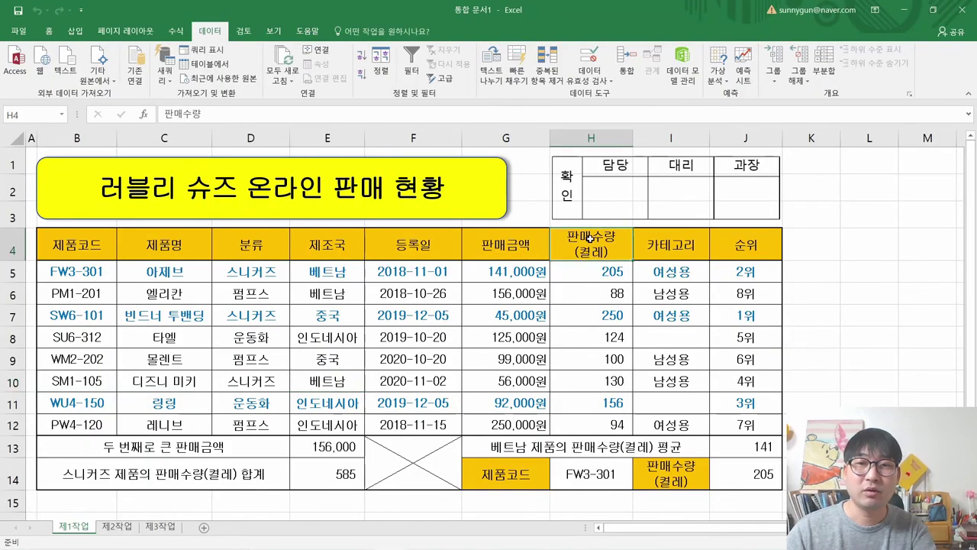
pyautogui.click(49, 31)
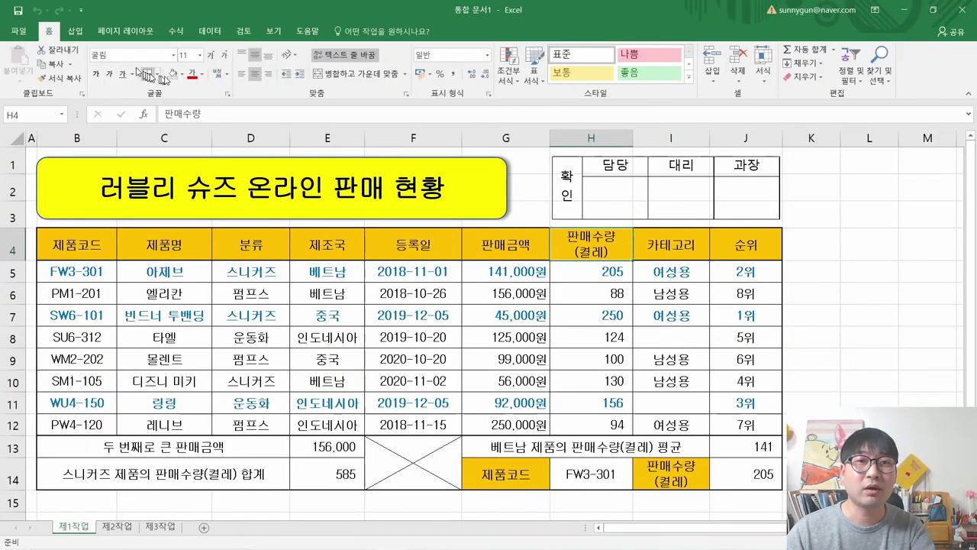
pyautogui.click(183, 74)
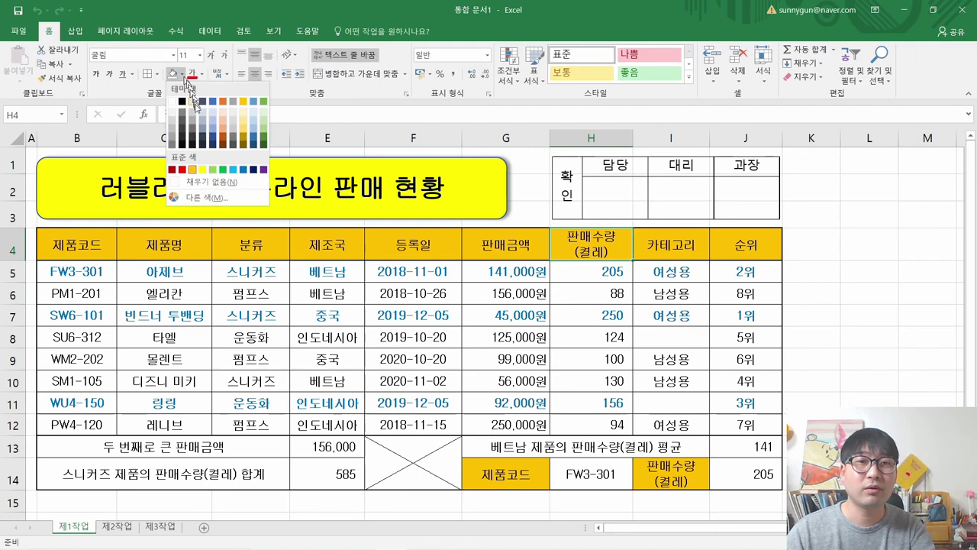
pyautogui.click(201, 168)
pyautogui.click(533, 246)
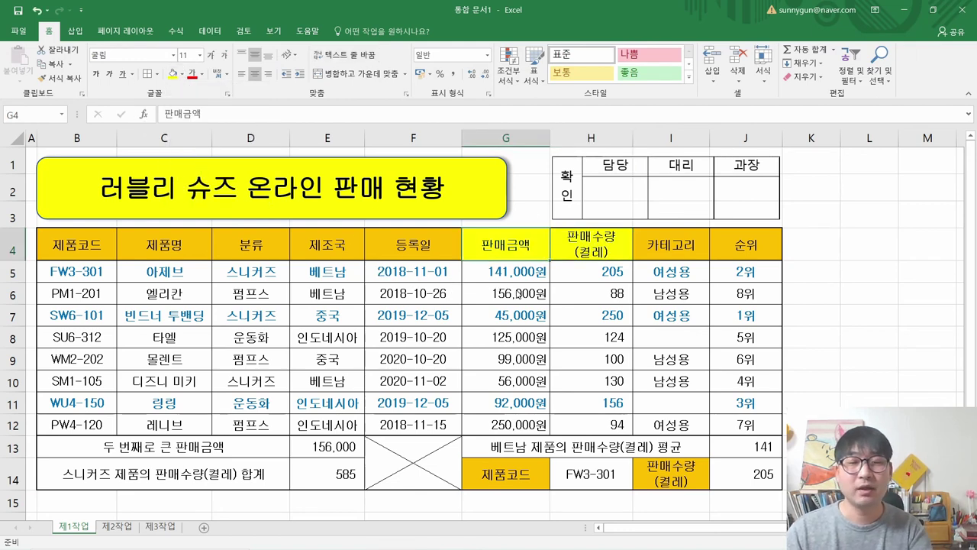
# Step: Check the sample chart's product labels in Acrobat Reader, and fill 아제브, 엘리칸 and 타엘 yellow in Excel
pyautogui.hotkey('alt', 'Tab')
pyautogui.moveTo(133, 368); pyautogui.dragTo(769, 396)
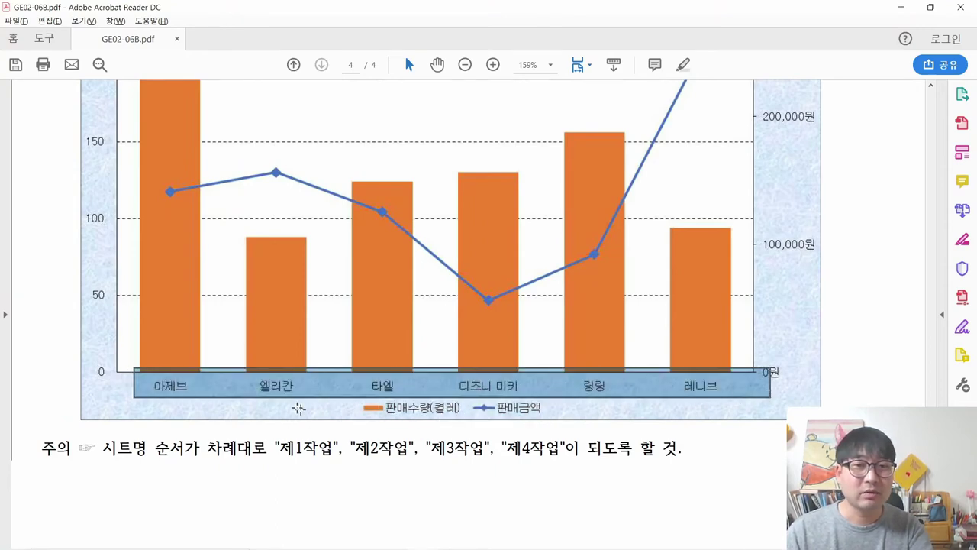
pyautogui.hotkey('alt', 'Tab')
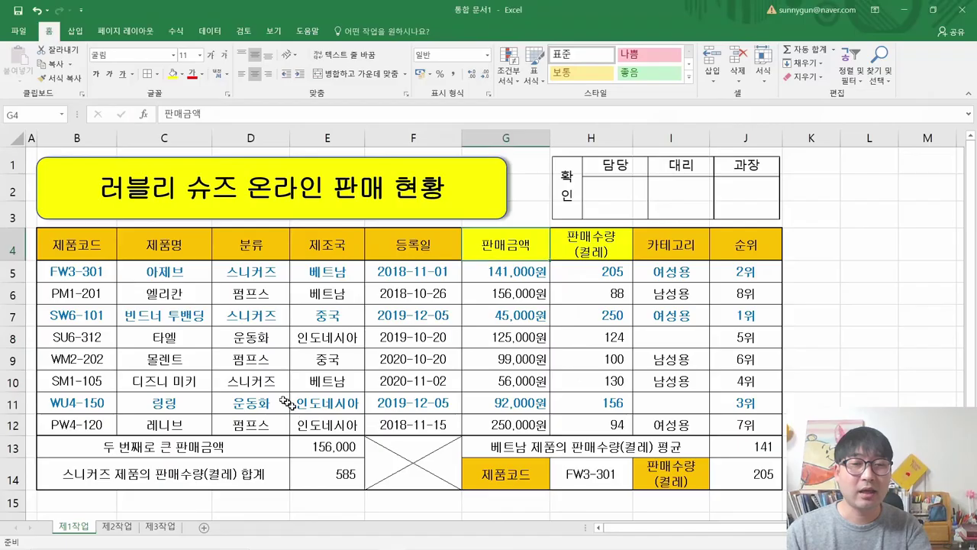
pyautogui.click(197, 276)
pyautogui.press('Down')
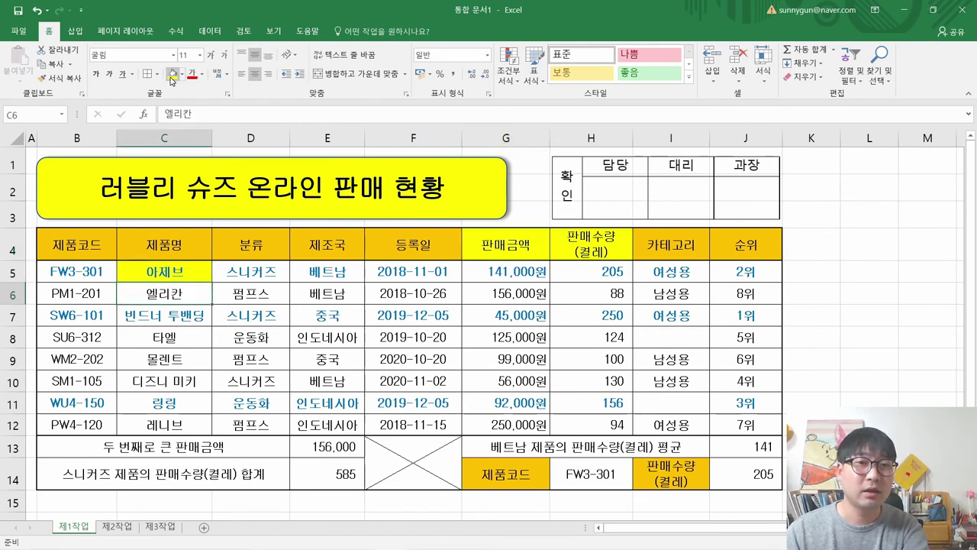
pyautogui.press('F4')
pyautogui.press('Down')
pyautogui.press('Down')
pyautogui.press('F4')
# Step: Recheck the chart labels in Acrobat Reader, and fill 디즈니 미키, 링링, 레니브 and the 제품명 header yellow in Excel
pyautogui.hotkey('alt', 'Tab')
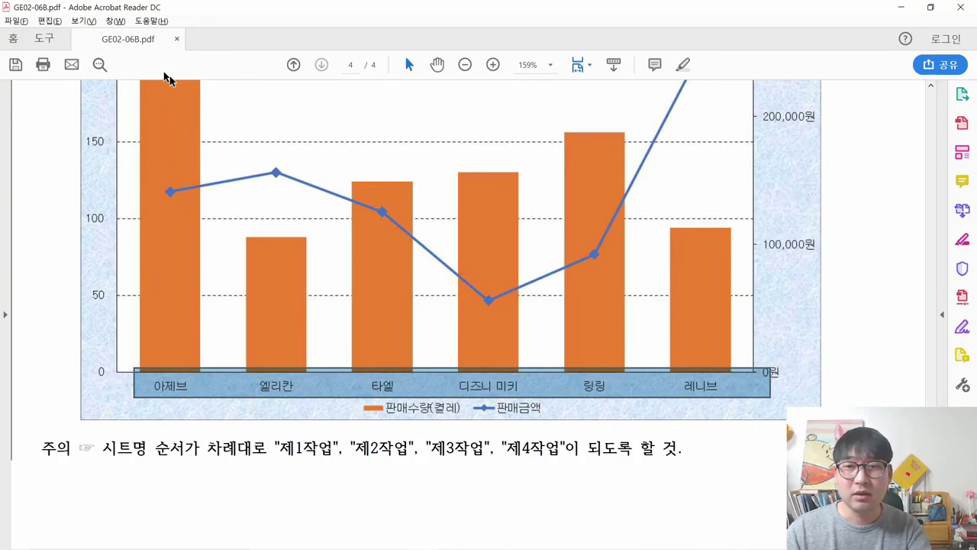
pyautogui.hotkey('alt', 'Tab')
pyautogui.press('Down')
pyautogui.press('Down')
pyautogui.press('F4')
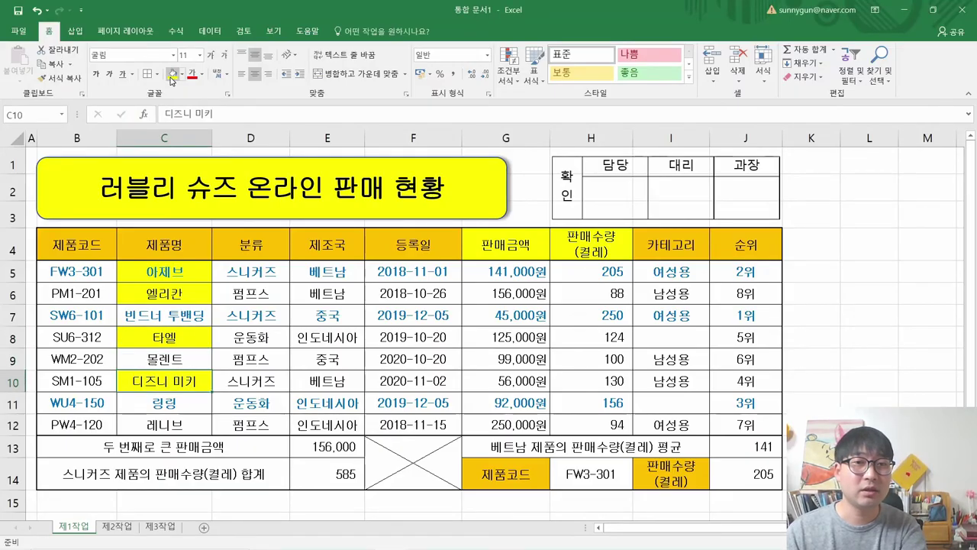
pyautogui.press('Down')
pyautogui.press('F4')
pyautogui.press('Down')
pyautogui.press('F4')
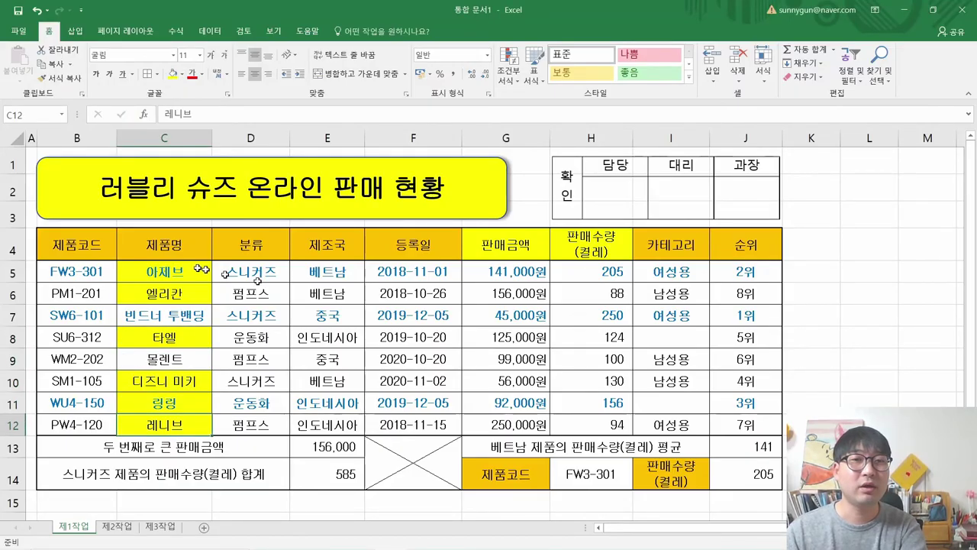
pyautogui.hotkey('ctrl', 'Up')
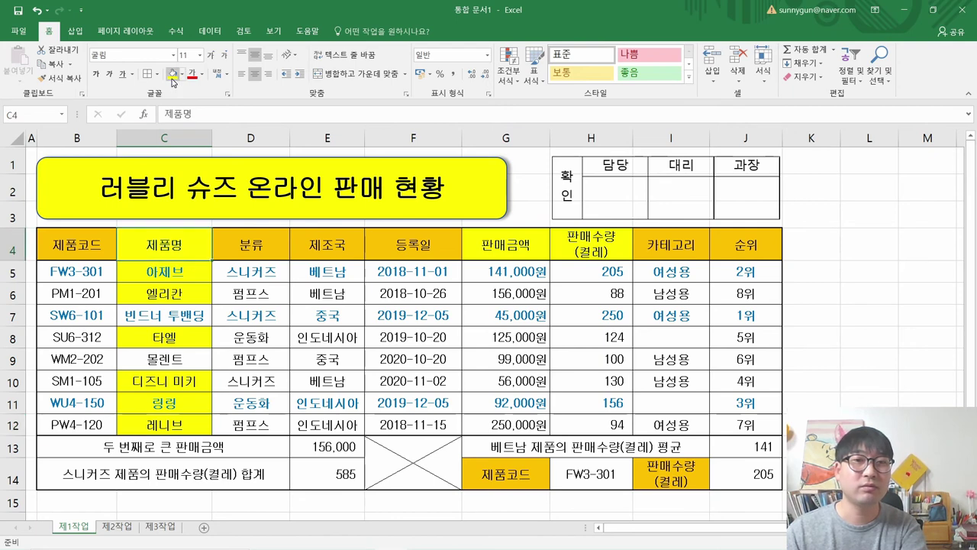
# Step: Fill the 판매금액 and 판매수량 values of the highlighted products yellow, in G5:H6, G8:H8 and G10:H12
pyautogui.moveTo(473, 272); pyautogui.dragTo(595, 295)
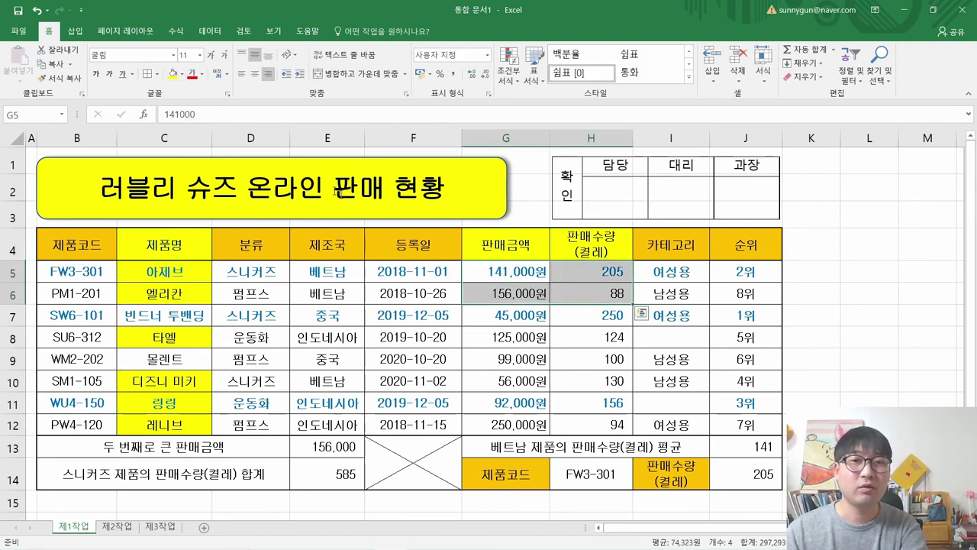
pyautogui.click(174, 74)
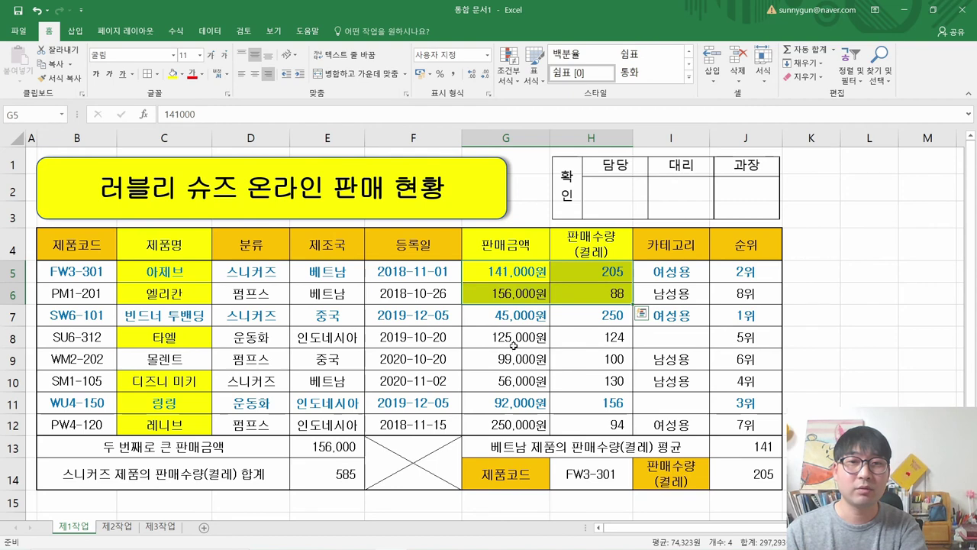
pyautogui.moveTo(514, 345); pyautogui.dragTo(592, 337)
pyautogui.click(173, 75)
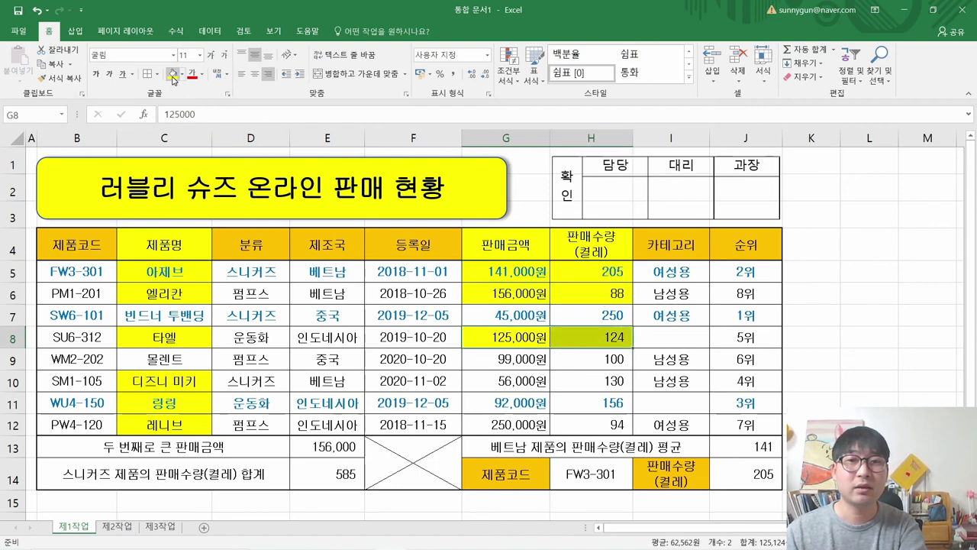
pyautogui.moveTo(525, 381); pyautogui.dragTo(574, 413)
pyautogui.click(173, 74)
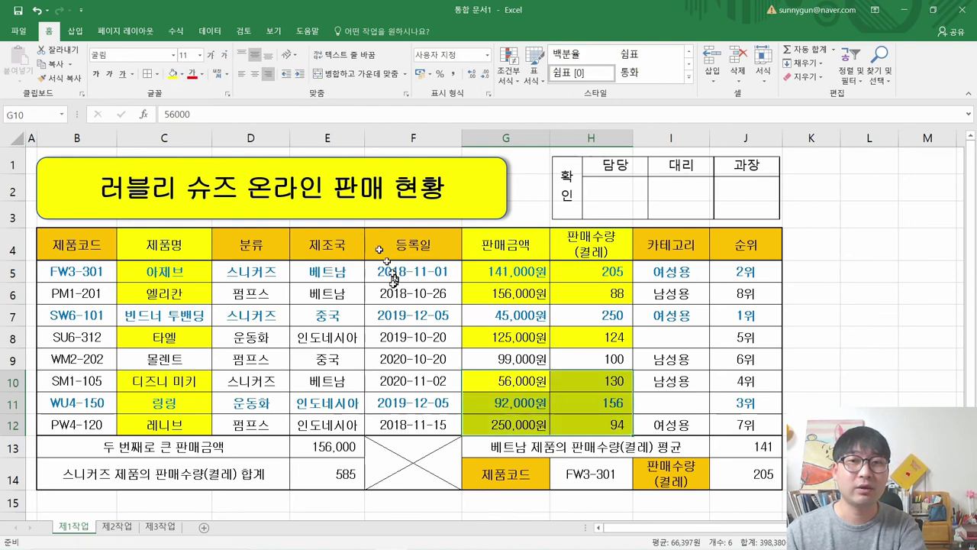
pyautogui.click(376, 287)
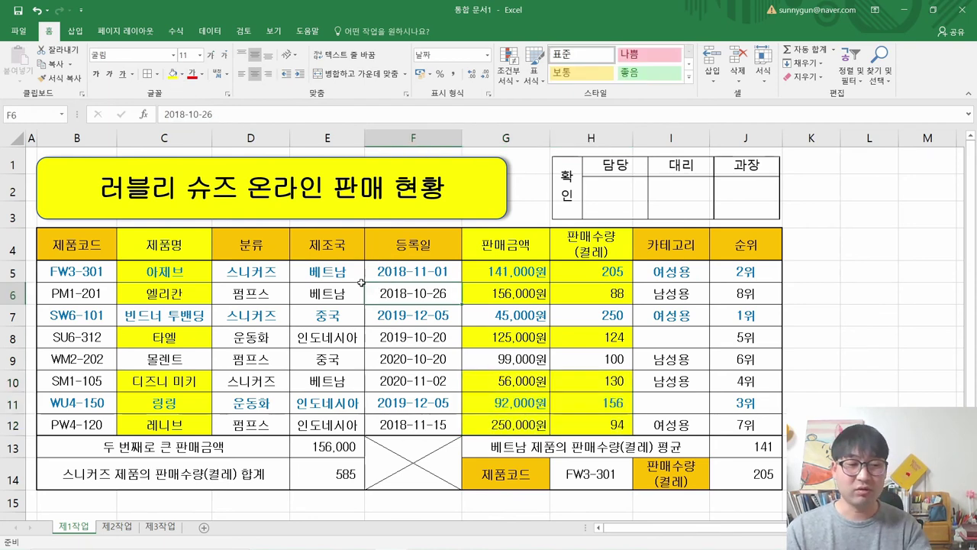
# Step: Switch to Acrobat Reader, examine the sample chart's series, category labels and legend, and return to the 제1작업 sheet in Excel
pyautogui.hotkey('alt', 'Tab')
pyautogui.click(489, 299)
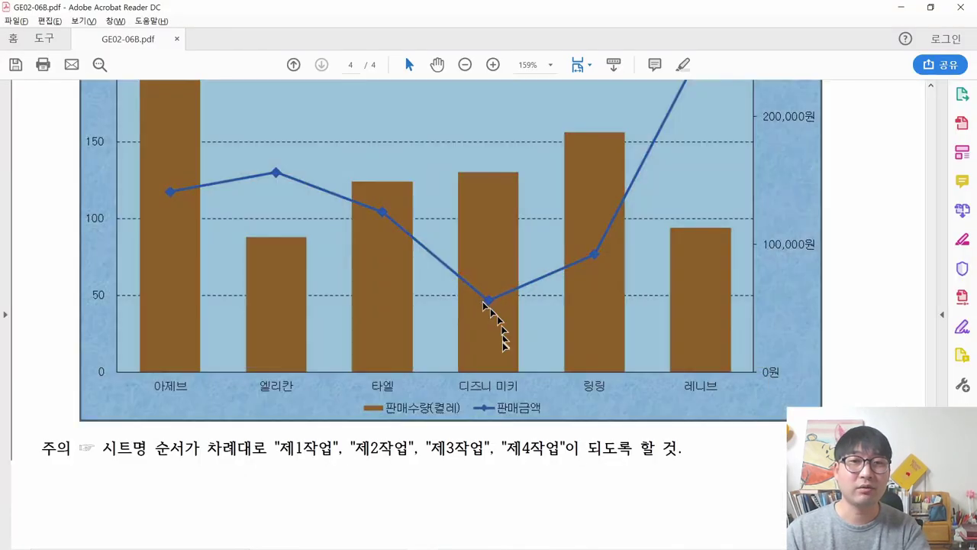
pyautogui.scroll(5, 392, 298)
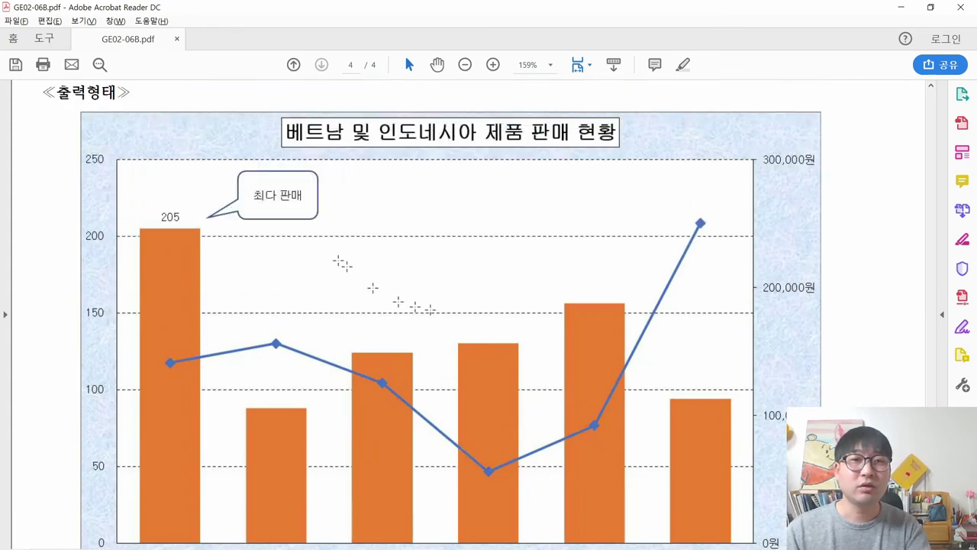
pyautogui.scroll(-5, 171, 135)
pyautogui.moveTo(131, 355); pyautogui.dragTo(789, 451)
pyautogui.click(629, 447)
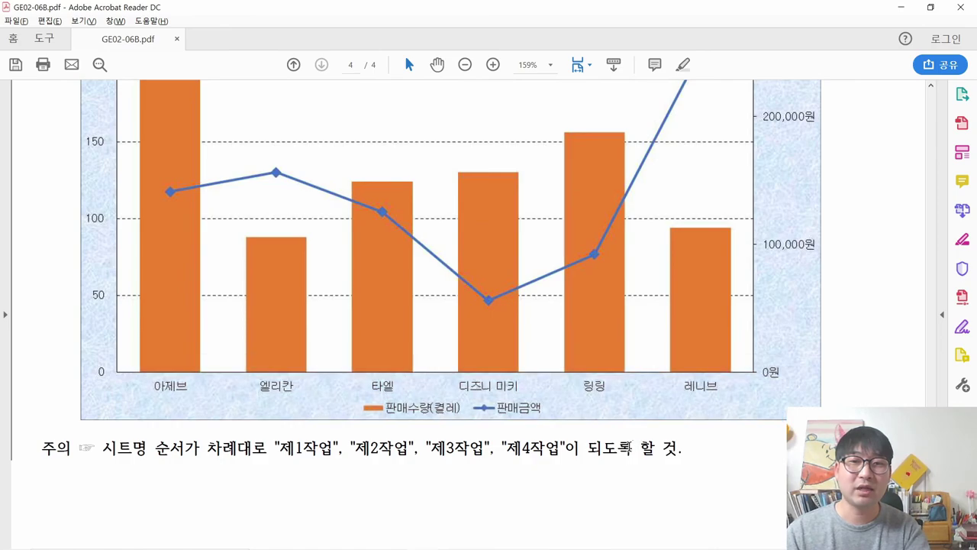
pyautogui.hotkey('alt', 'Tab')
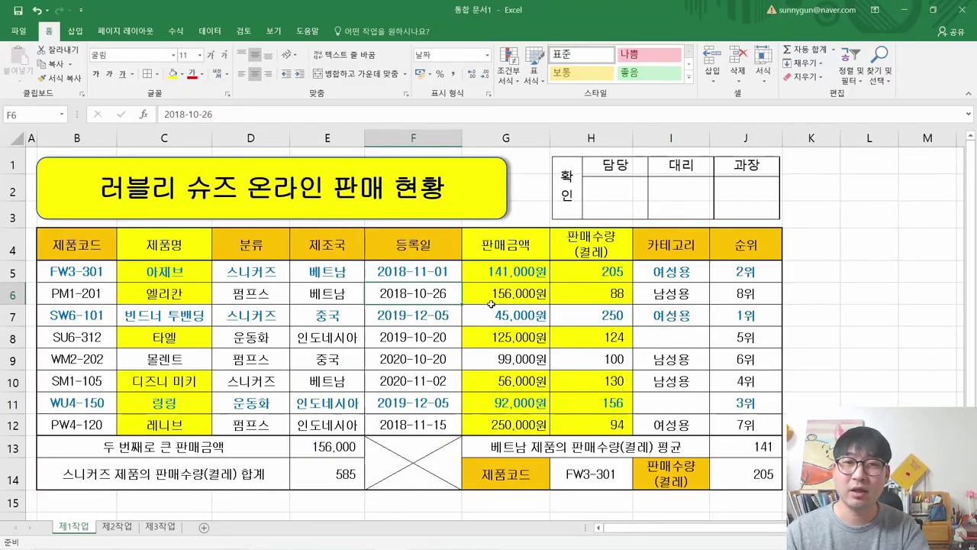
pyautogui.moveTo(133, 240); pyautogui.dragTo(601, 424)
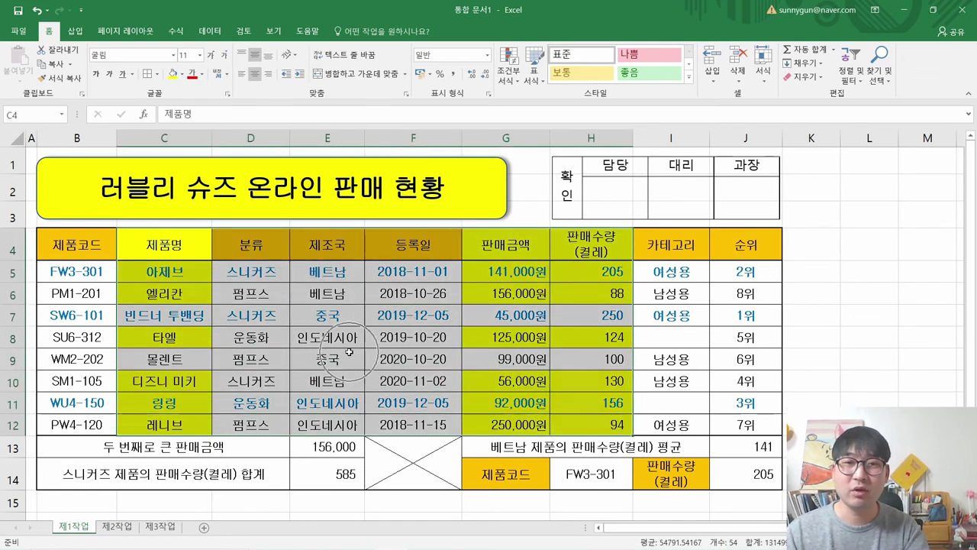
pyautogui.click(279, 276)
pyautogui.moveTo(191, 246); pyautogui.dragTo(197, 290)
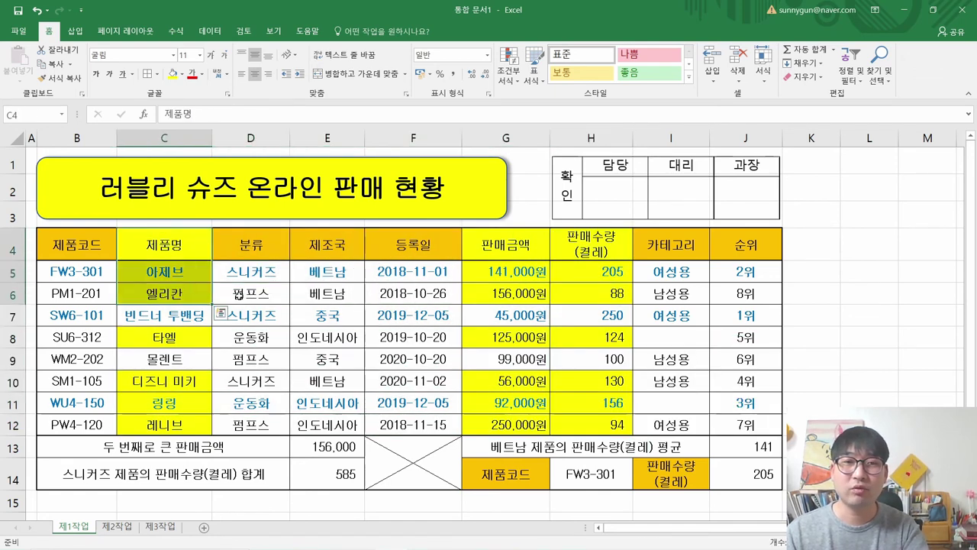
pyautogui.moveTo(500, 244); pyautogui.dragTo(590, 307)
pyautogui.click(359, 310)
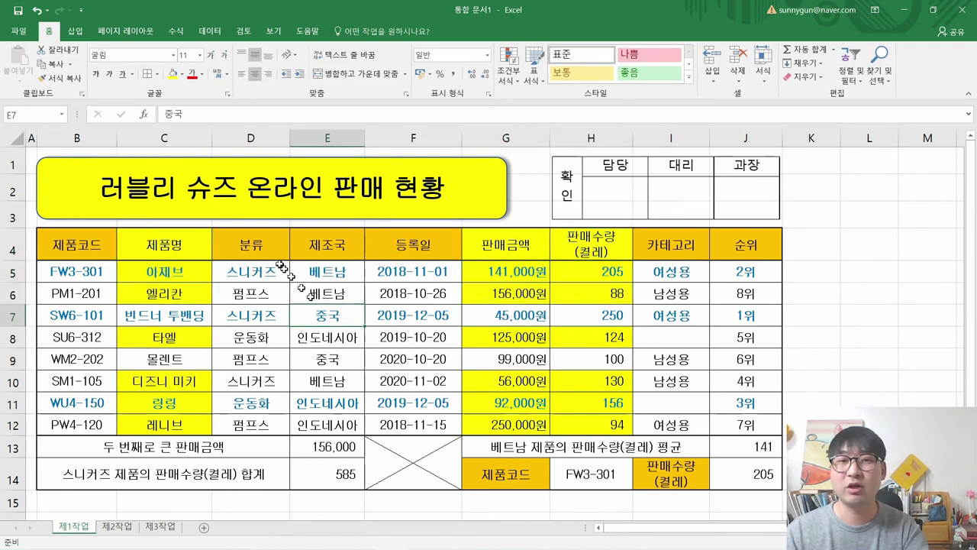
pyautogui.click(301, 294)
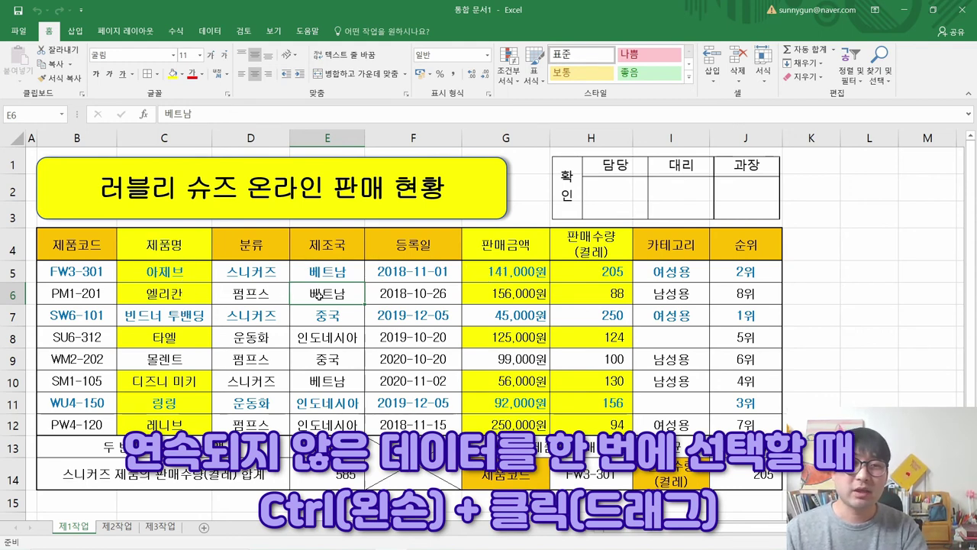
pyautogui.moveTo(190, 248); pyautogui.dragTo(187, 293)
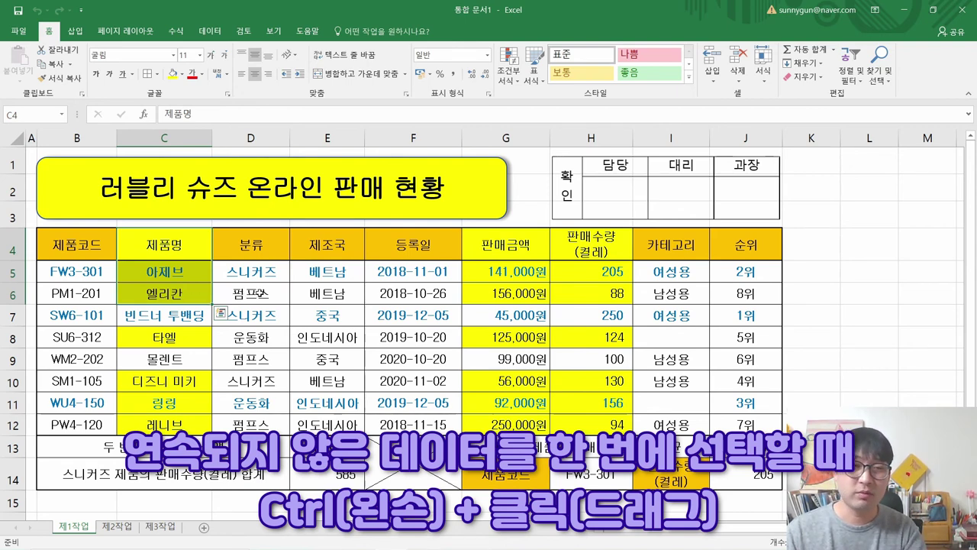
pyautogui.moveTo(481, 246); pyautogui.dragTo(580, 293)
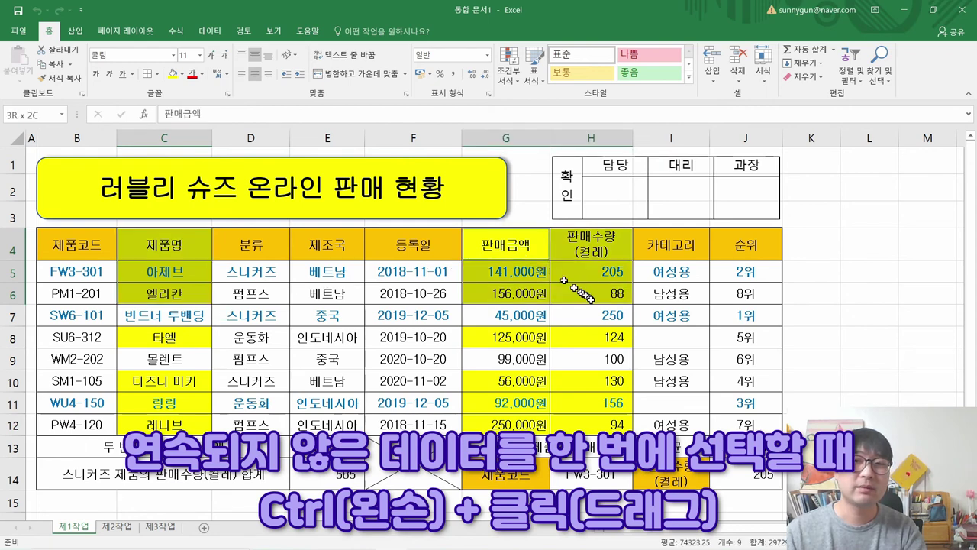
pyautogui.keyDown('ctrl'); pyautogui.click(183, 336); pyautogui.keyUp('ctrl')
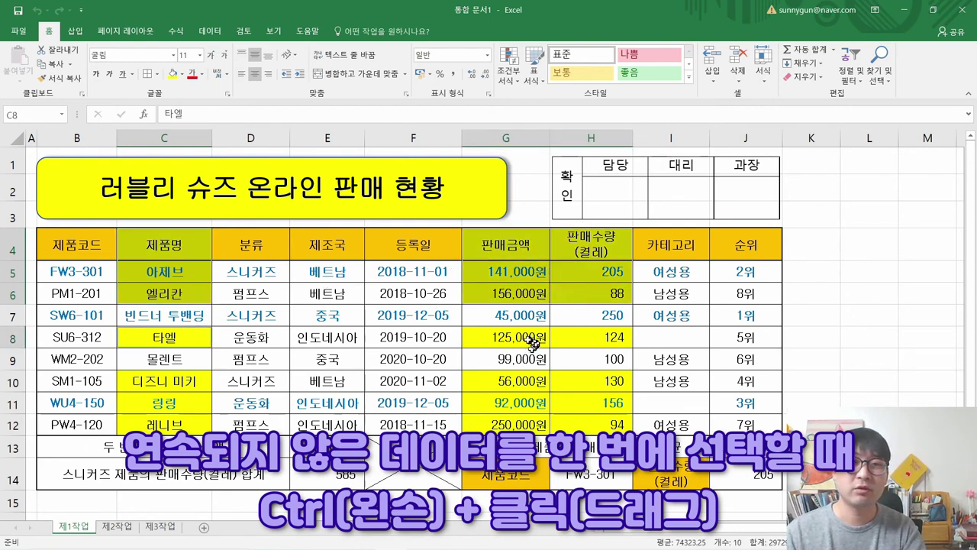
pyautogui.moveTo(530, 340); pyautogui.dragTo(569, 339)
pyautogui.moveTo(183, 380); pyautogui.dragTo(187, 421)
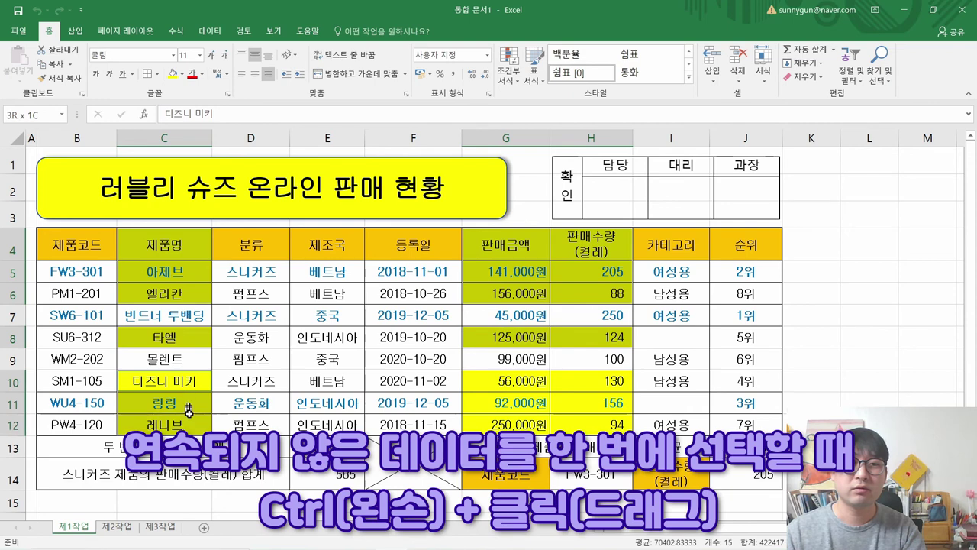
pyautogui.moveTo(469, 382); pyautogui.dragTo(588, 424)
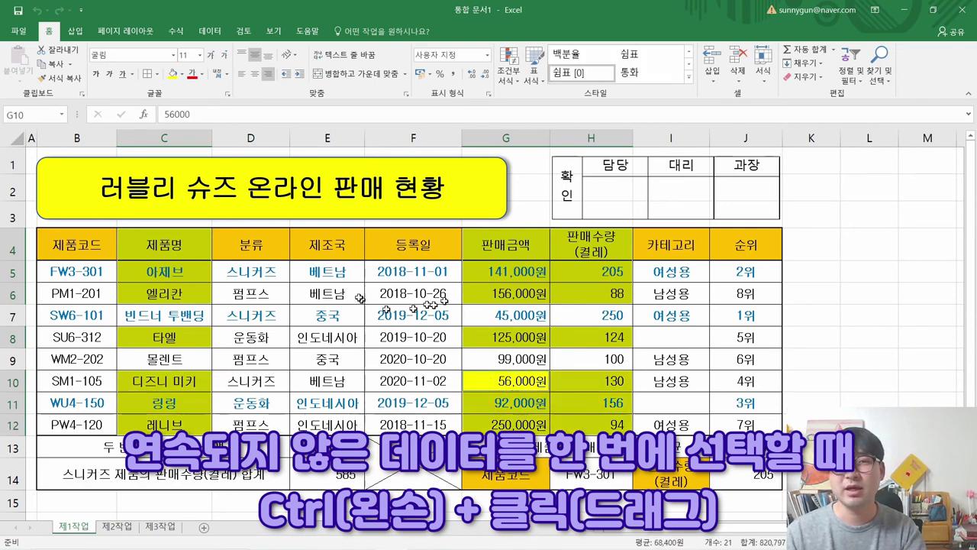
pyautogui.moveTo(428, 297); pyautogui.dragTo(336, 359)
pyautogui.moveTo(683, 315); pyautogui.dragTo(746, 410)
pyautogui.moveTo(345, 422); pyautogui.dragTo(427, 477)
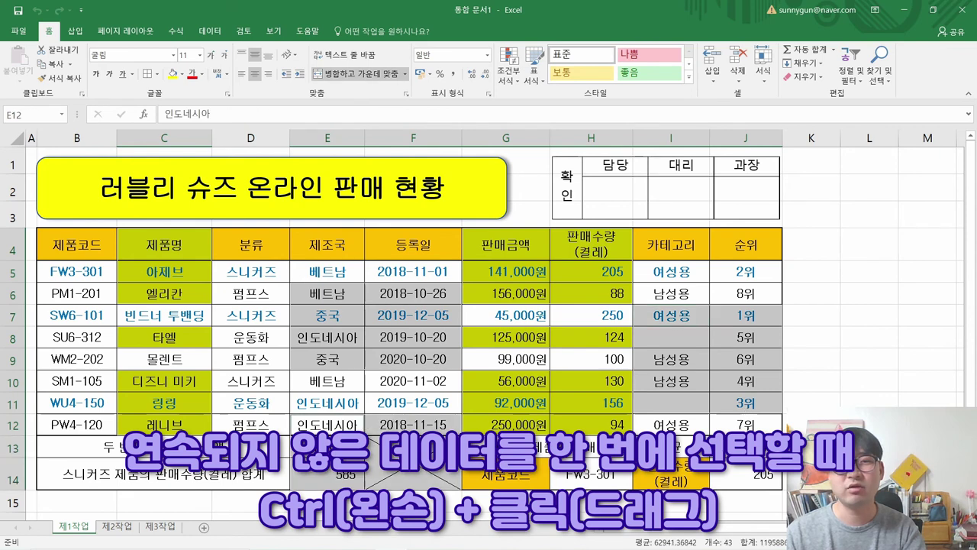
pyautogui.moveTo(324, 357); pyautogui.dragTo(328, 380)
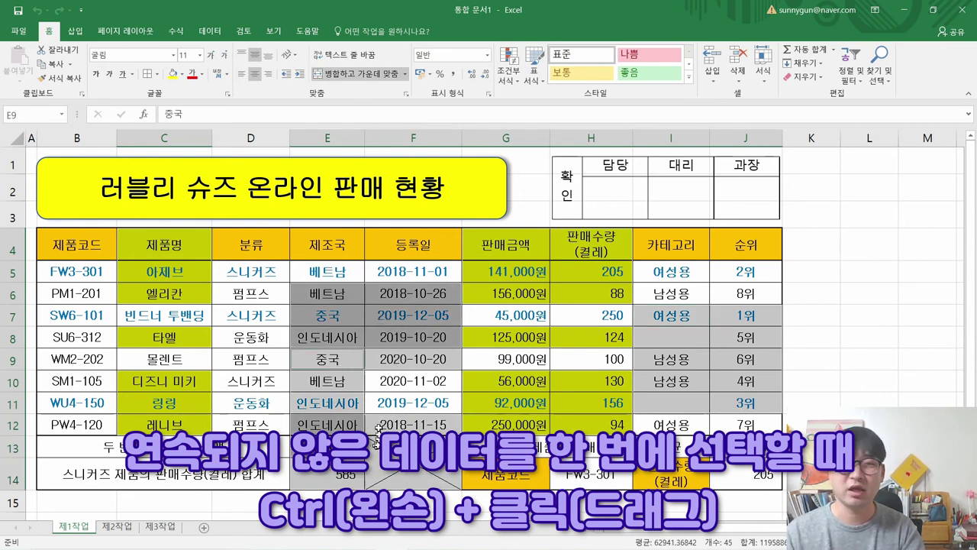
pyautogui.click(272, 301)
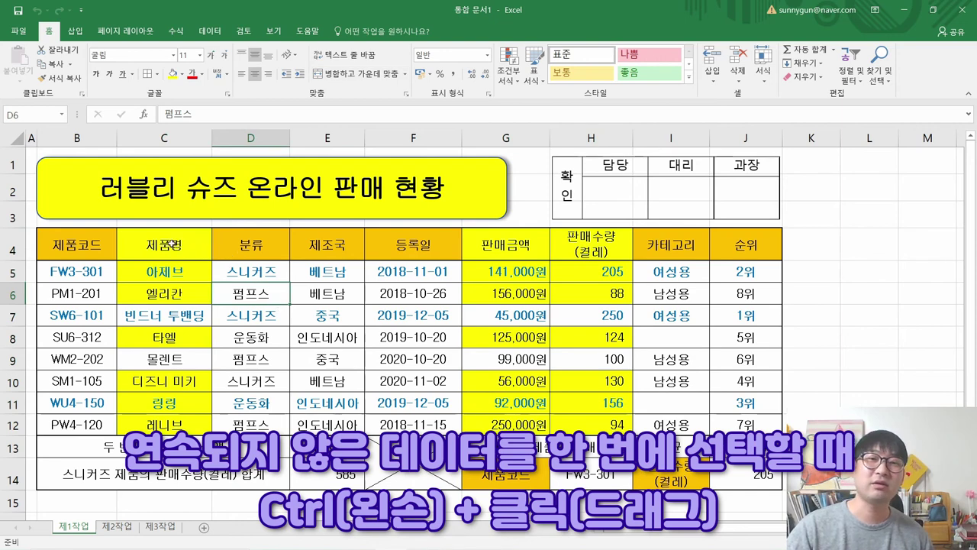
# Step: Insert a clustered column chart from the yellow cells C4:C6, C8, C10:C12, G4:H6, G8:H8 and G10:H12
pyautogui.moveTo(174, 243); pyautogui.dragTo(171, 293)
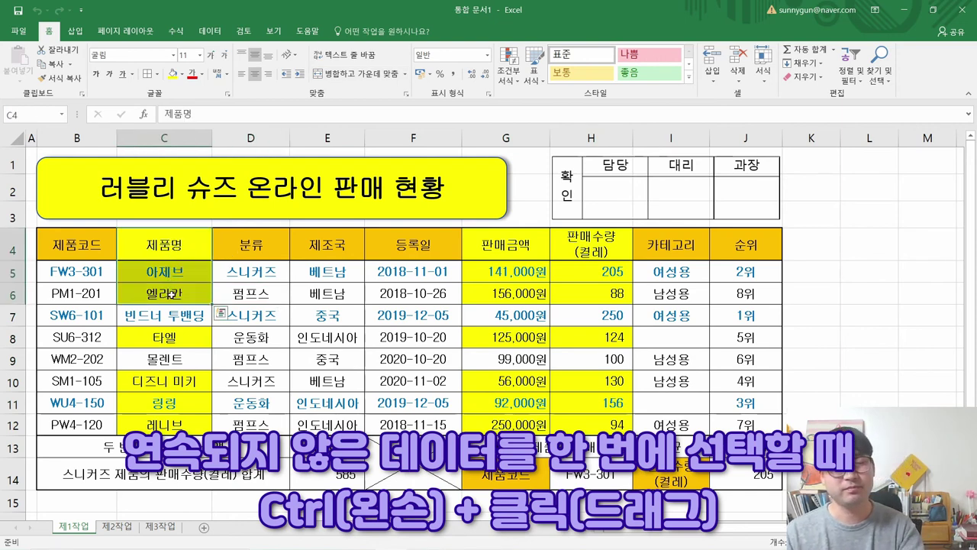
pyautogui.keyDown('ctrl'); pyautogui.click(176, 336); pyautogui.keyUp('ctrl')
pyautogui.moveTo(184, 379); pyautogui.dragTo(183, 424)
pyautogui.moveTo(481, 381); pyautogui.dragTo(602, 423)
pyautogui.moveTo(513, 344); pyautogui.dragTo(581, 337)
pyautogui.moveTo(556, 297); pyautogui.dragTo(529, 259)
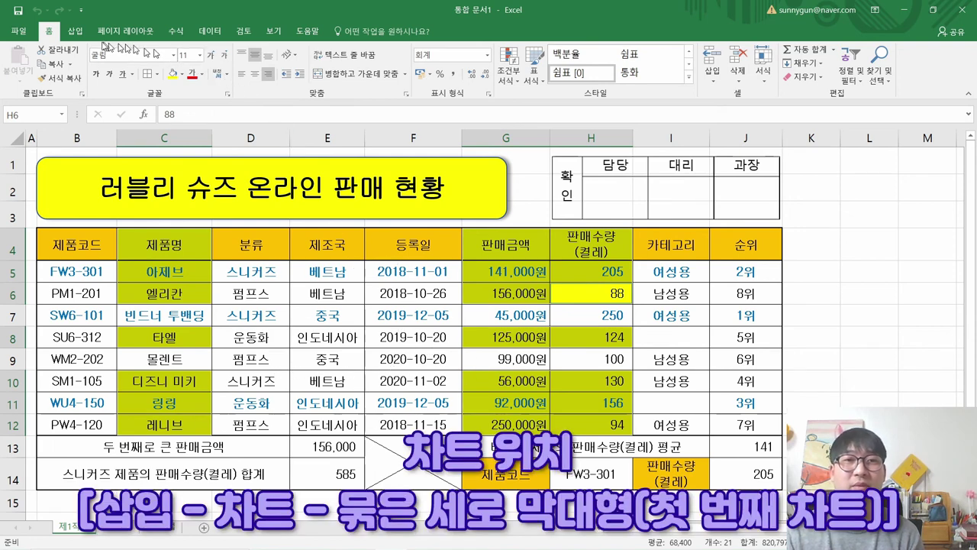
pyautogui.click(77, 32)
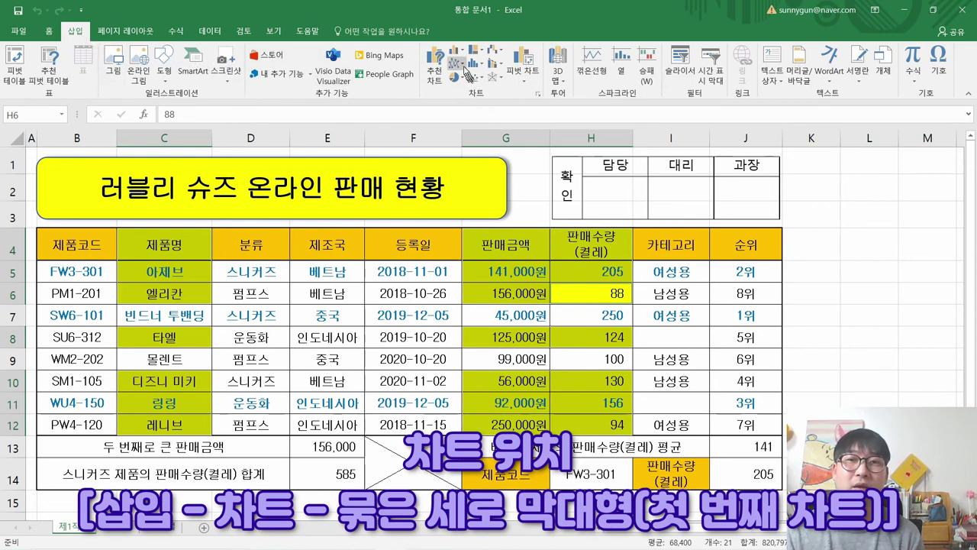
pyautogui.click(459, 60)
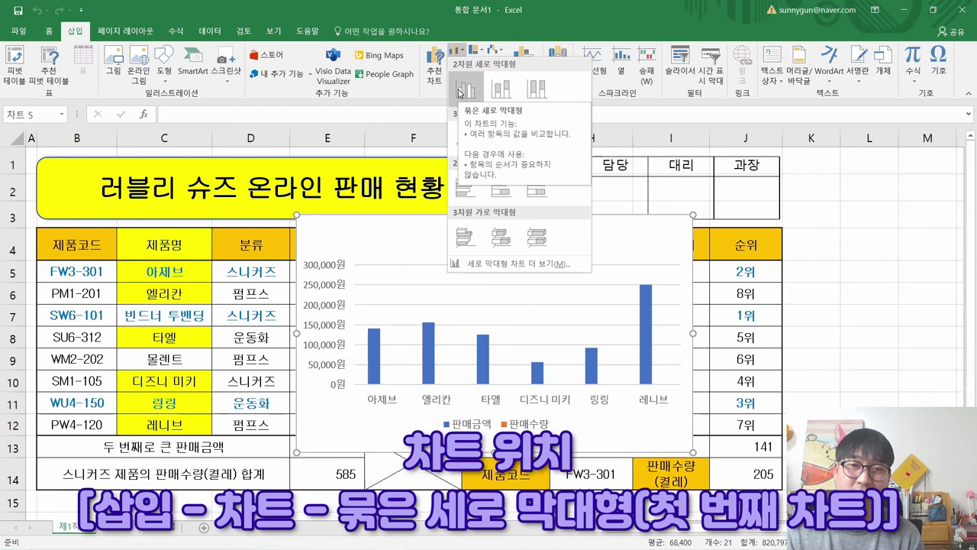
pyautogui.click(460, 92)
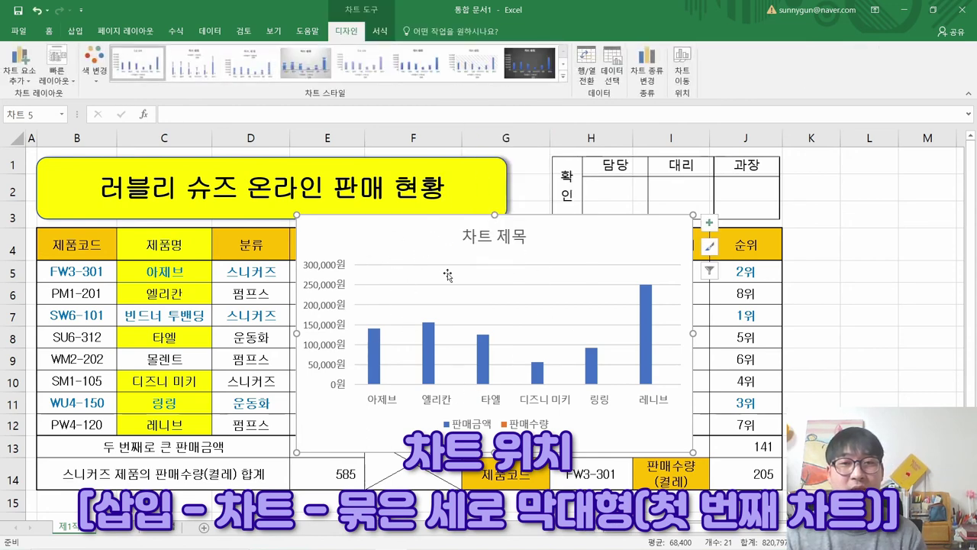
# Step: Switch to Acrobat Reader, strike through conditions (1) and (2) on chart type and data range, and select condition (3)
pyautogui.hotkey('alt', 'Tab')
pyautogui.scroll(10, 448, 277)
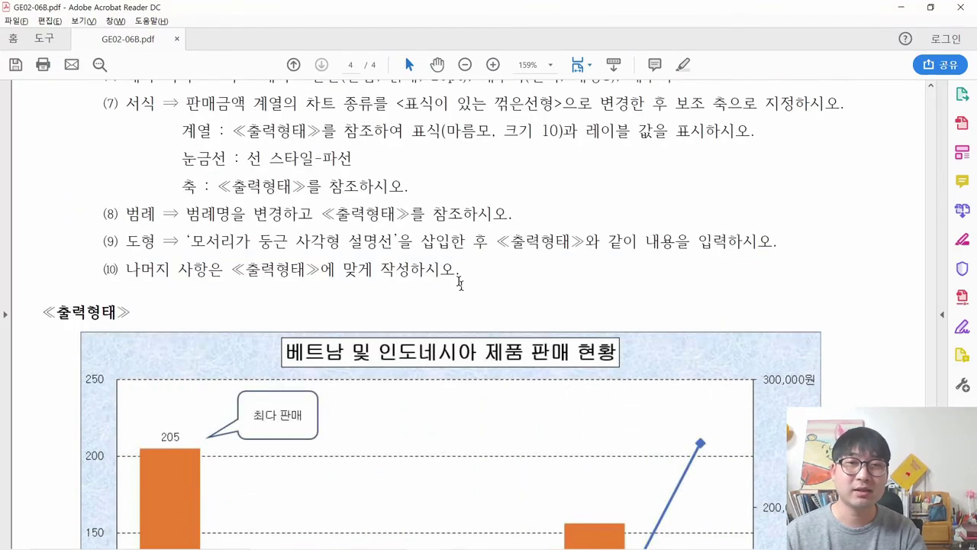
pyautogui.moveTo(104, 203); pyautogui.dragTo(535, 228)
pyautogui.rightClick(533, 229)
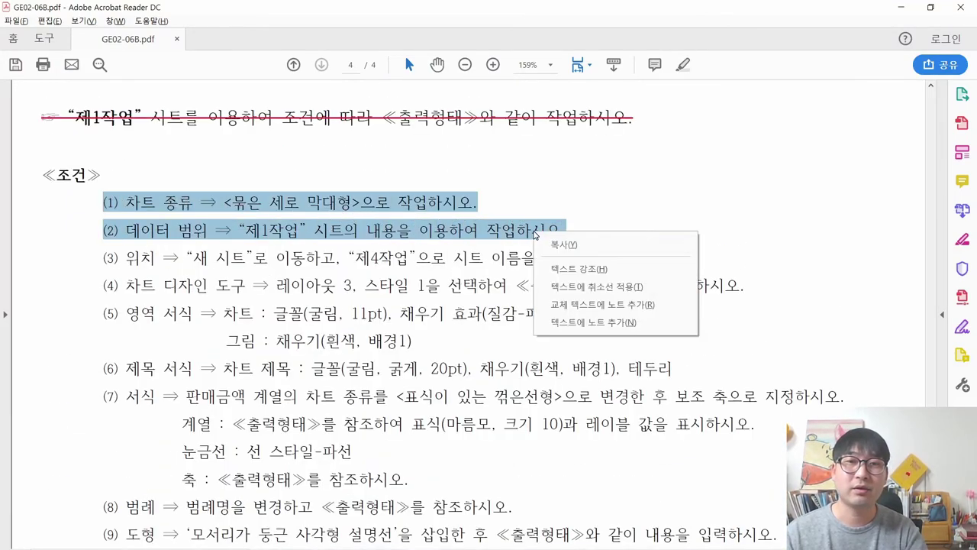
pyautogui.click(568, 287)
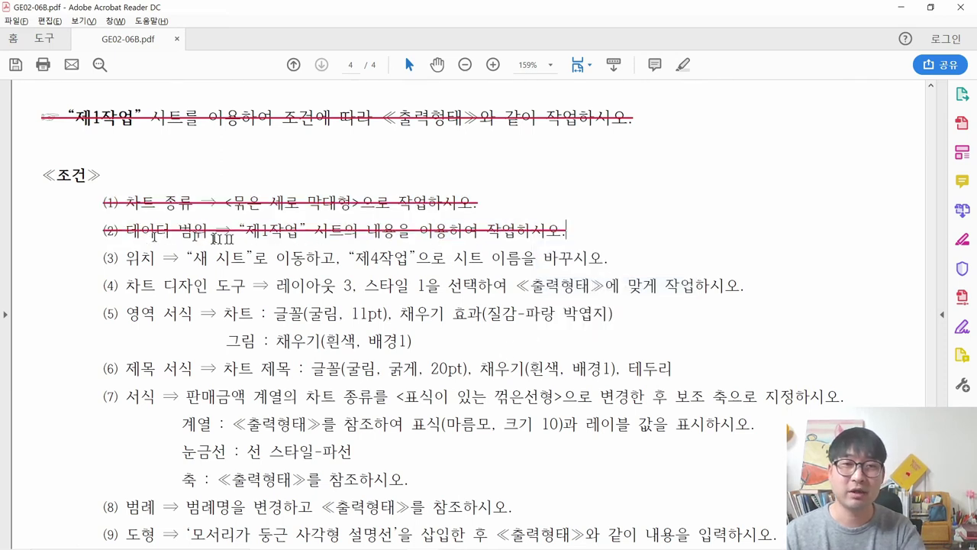
pyautogui.moveTo(101, 261); pyautogui.dragTo(615, 261)
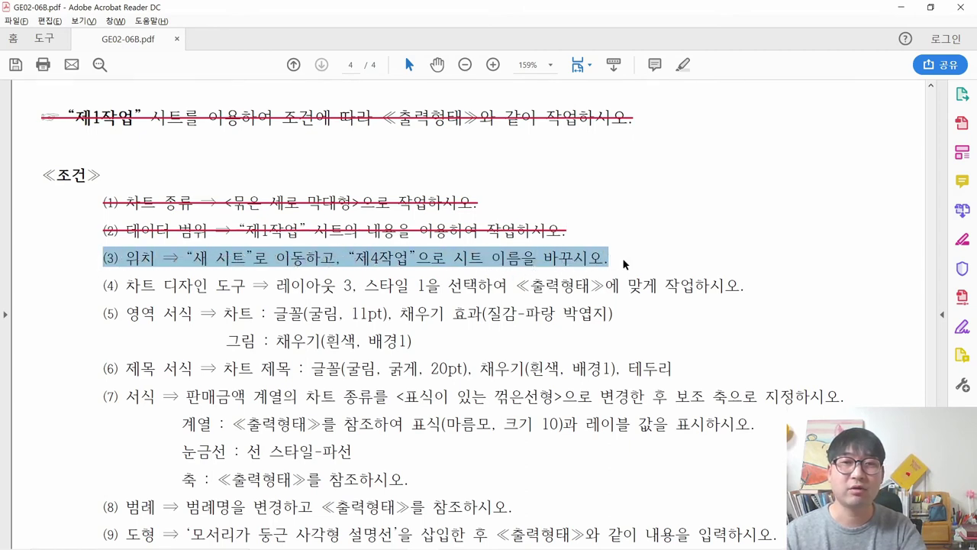
# Step: Switch to Excel and move the column chart to a new sheet named 제4작업
pyautogui.hotkey('alt', 'Tab')
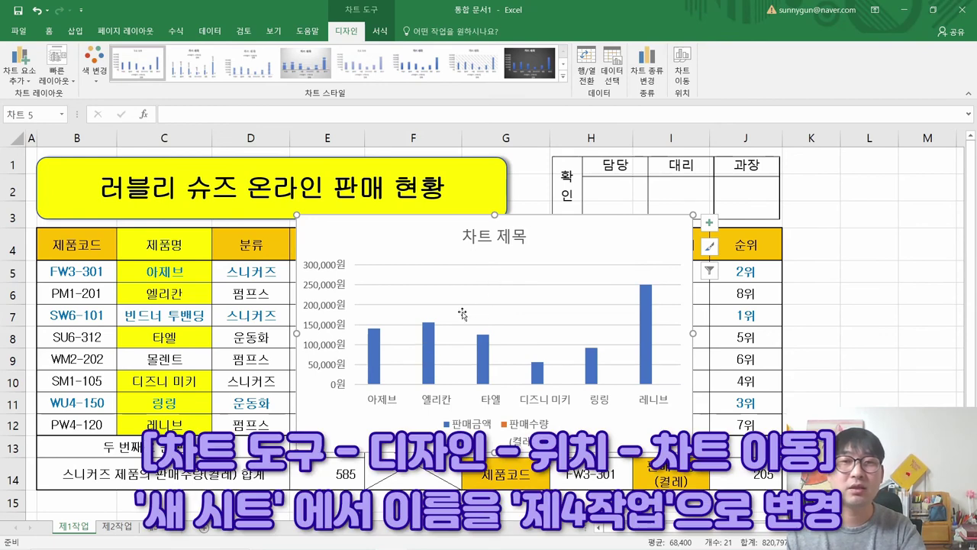
pyautogui.click(694, 84)
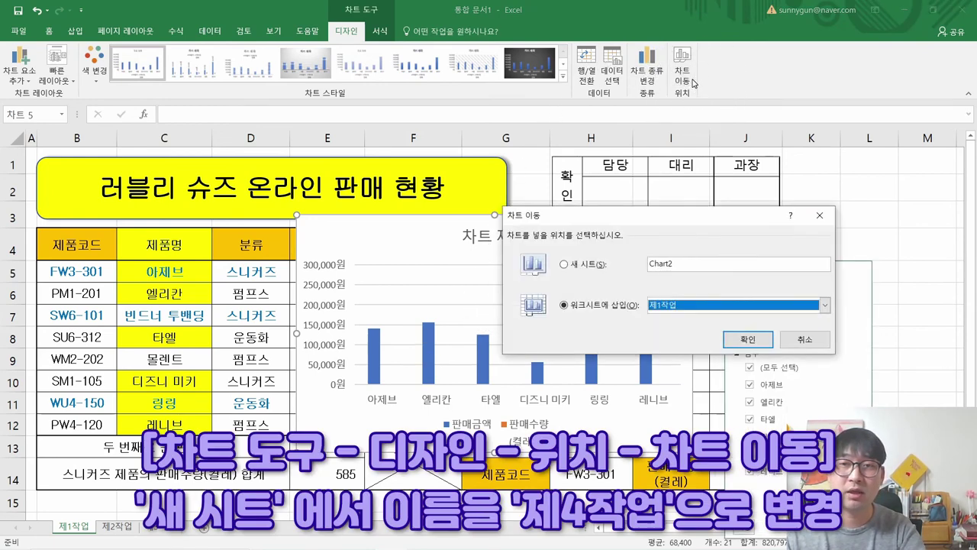
pyautogui.click(564, 264)
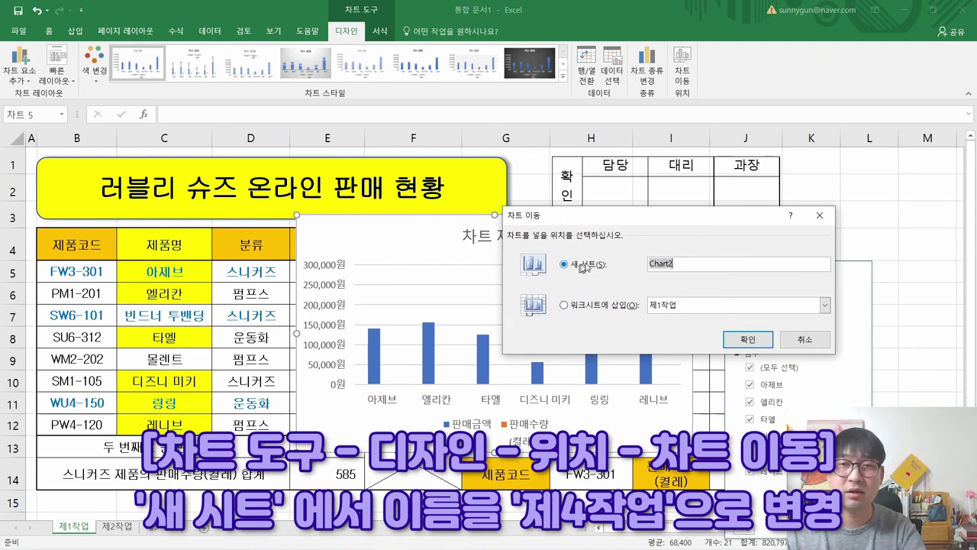
pyautogui.write('제4작')
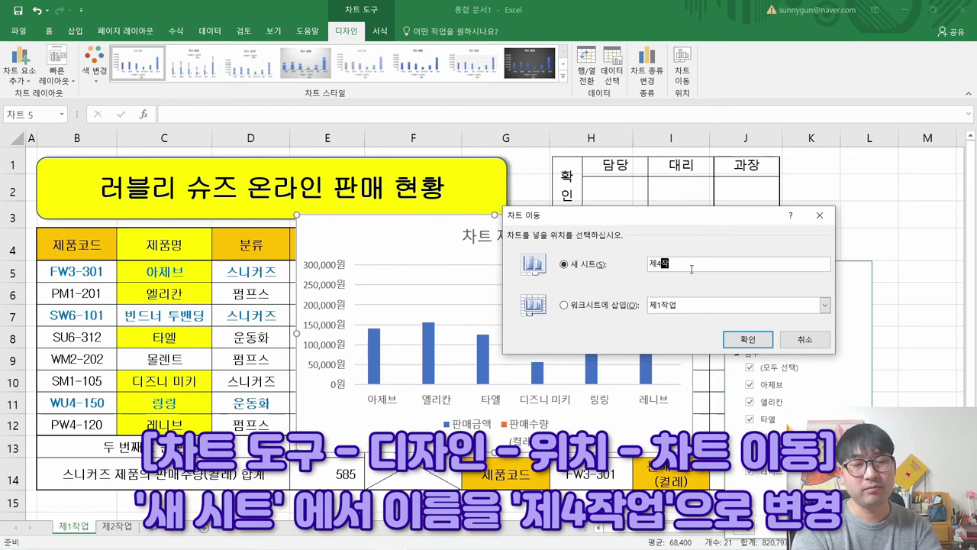
pyautogui.write('업')
pyautogui.click(737, 340)
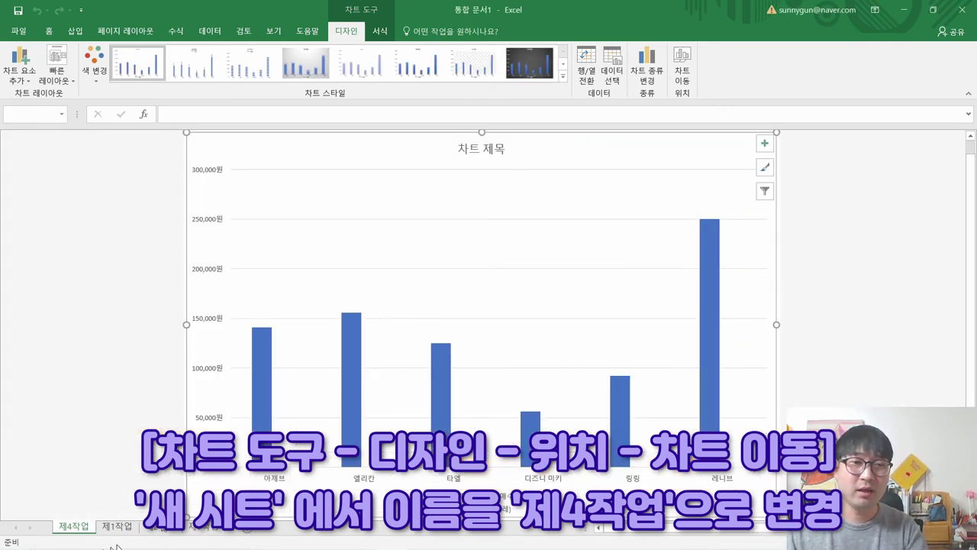
pyautogui.click(74, 526)
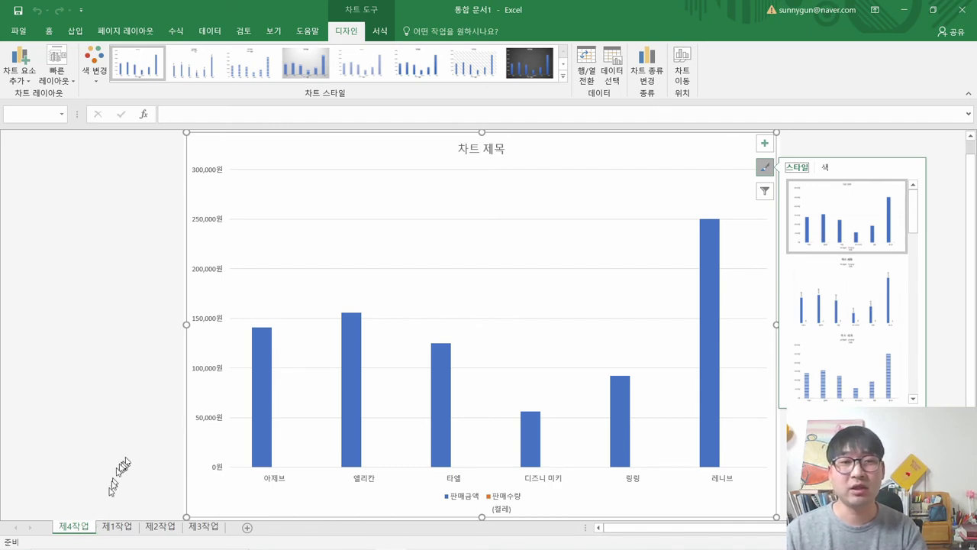
# Step: Switch to Acrobat Reader and strike through condition (3) on the chart's location and sheet name
pyautogui.hotkey('alt', 'Tab')
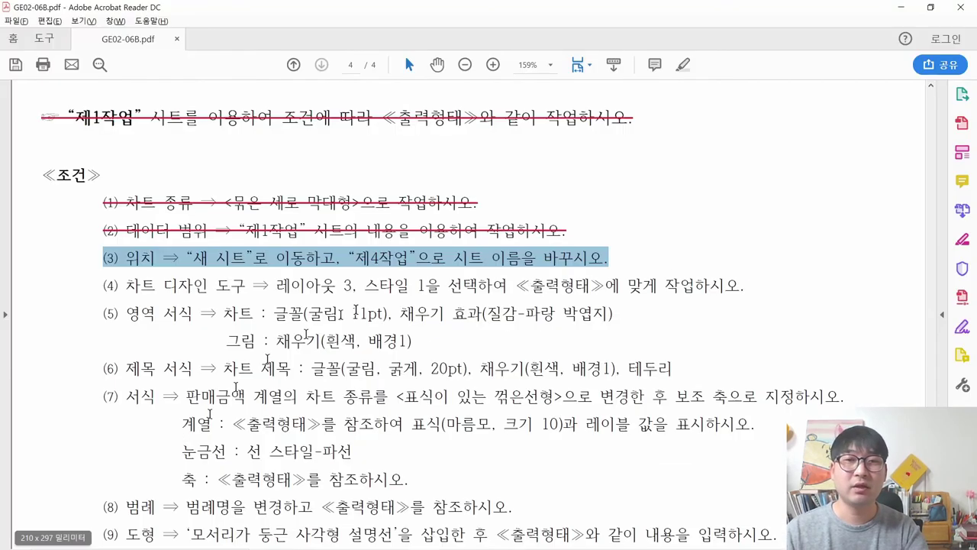
pyautogui.rightClick(461, 265)
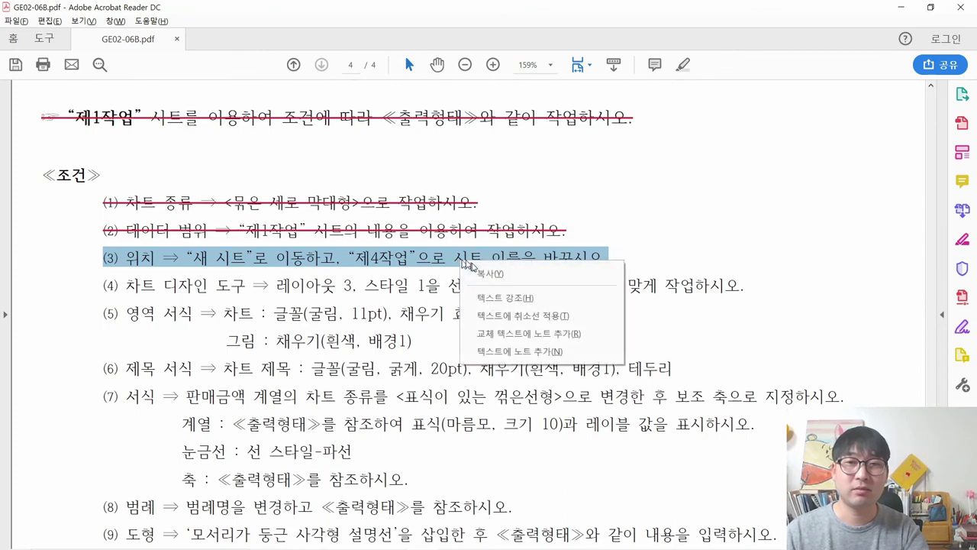
pyautogui.click(522, 324)
# Step: Select the sheet-order note below the sample chart in the PDF, and move the 제4작업 sheet after 제3작업 in Excel
pyautogui.scroll(-15, 353, 313)
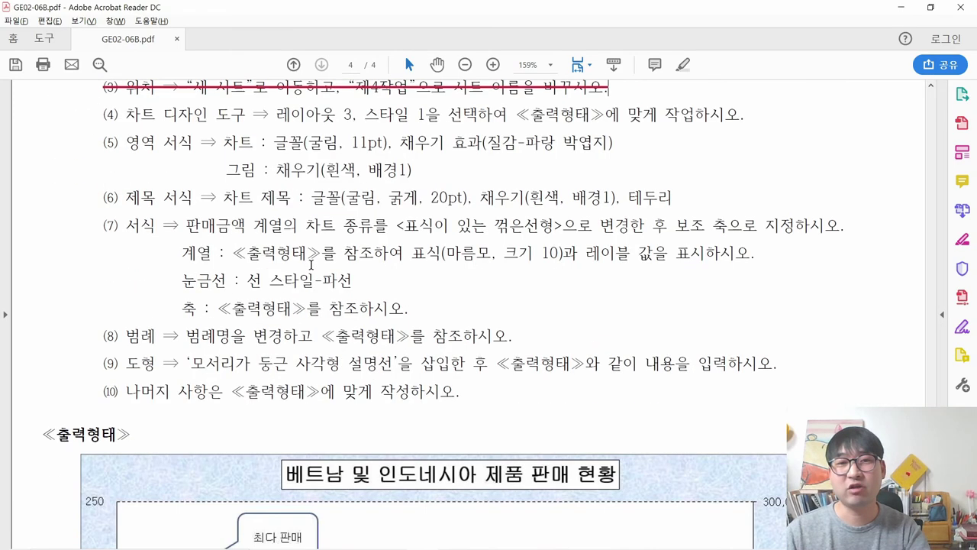
pyautogui.hotkey('alt', 'Tab')
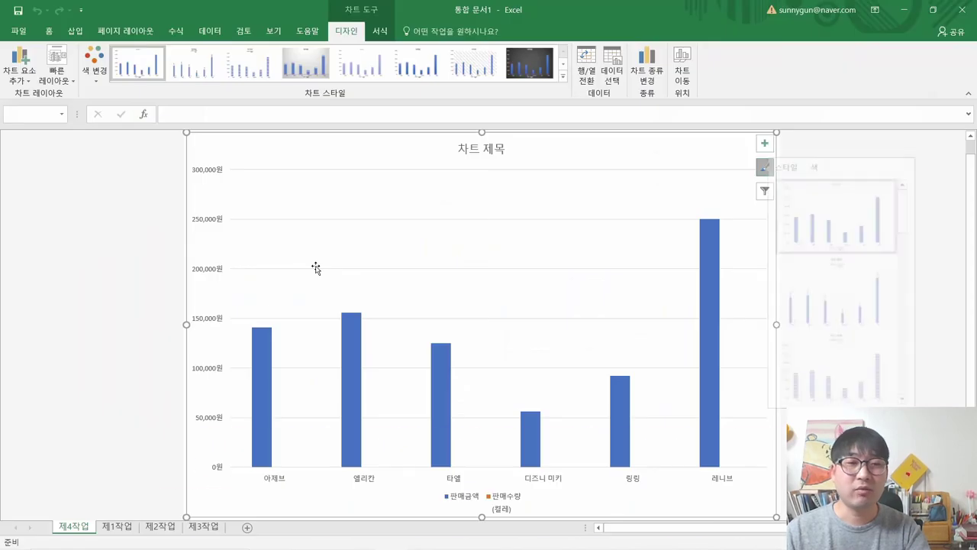
pyautogui.hotkey('alt', 'Tab')
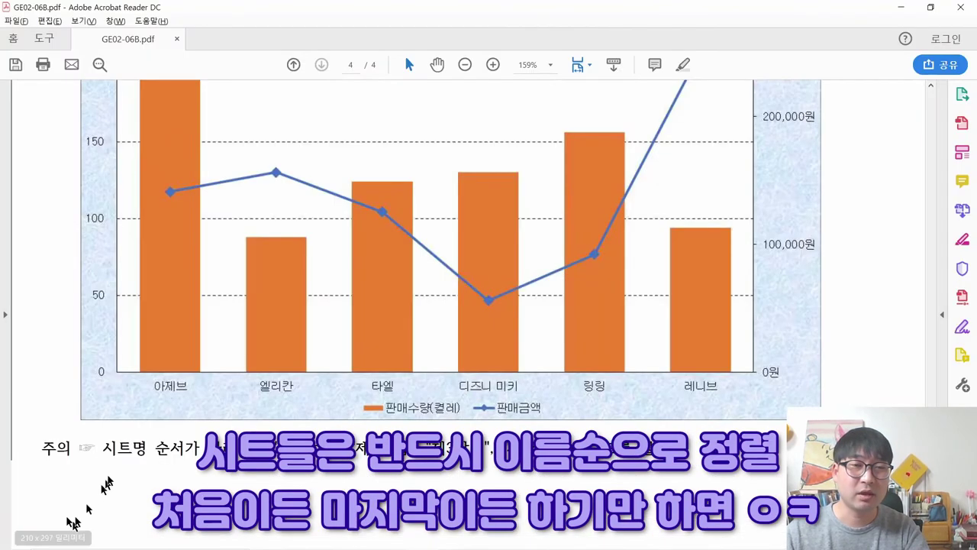
pyautogui.moveTo(42, 448); pyautogui.dragTo(450, 437)
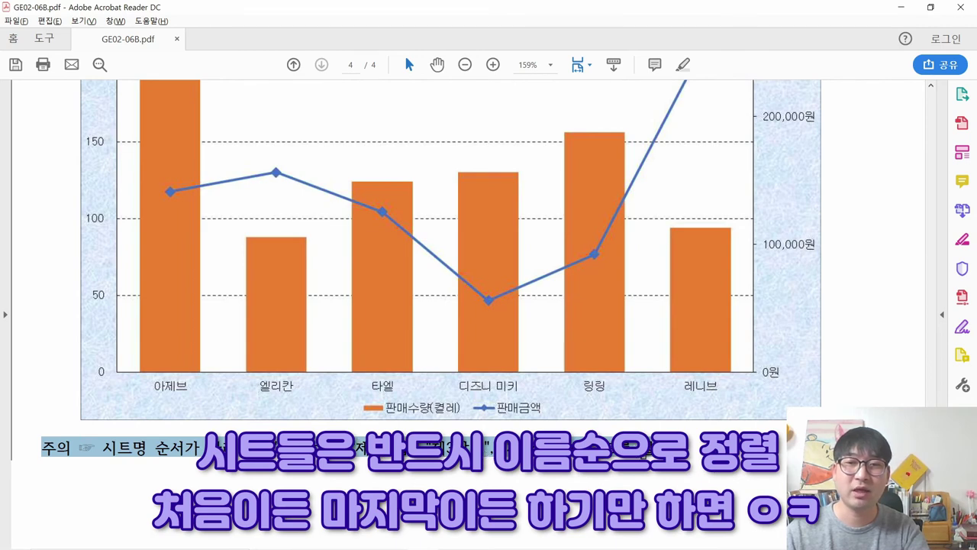
pyautogui.hotkey('alt', 'Tab')
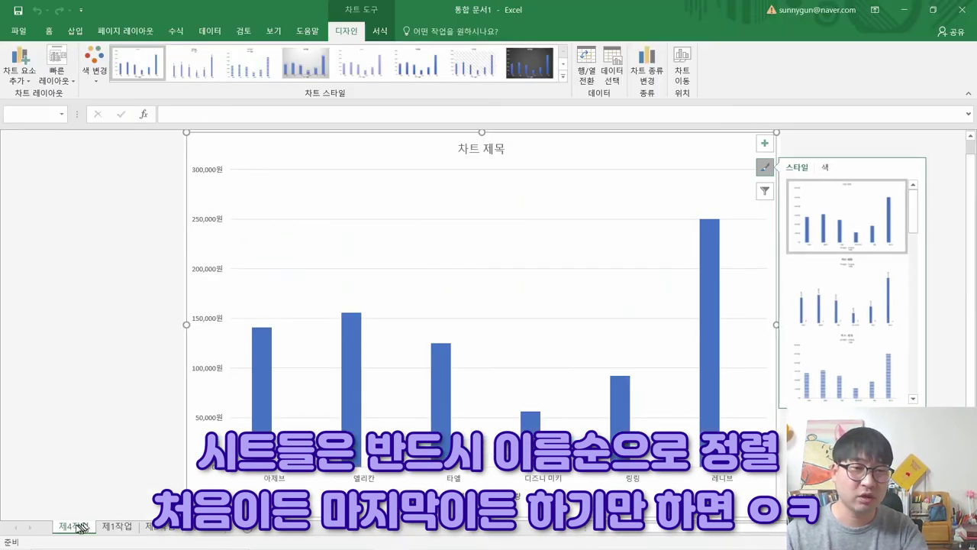
pyautogui.moveTo(84, 527); pyautogui.dragTo(167, 527)
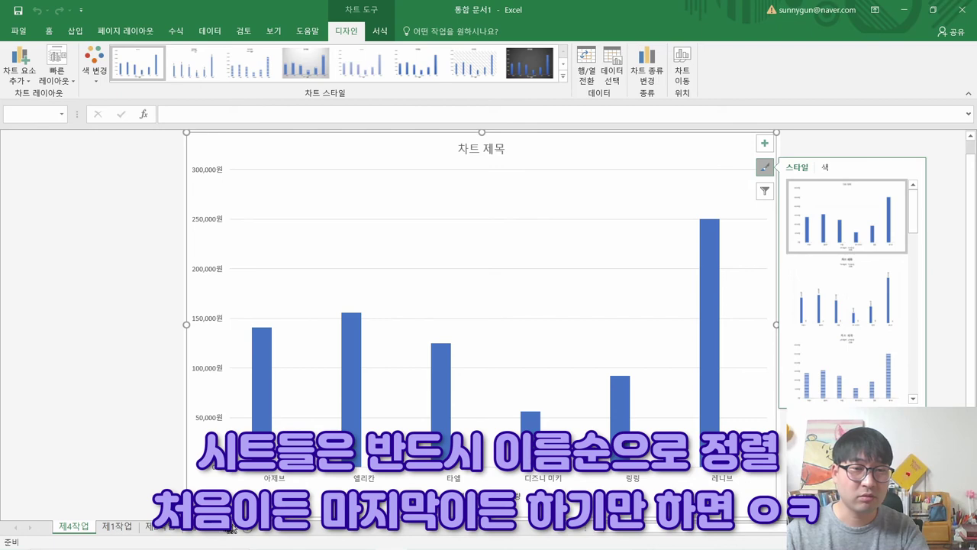
pyautogui.moveTo(231, 529); pyautogui.dragTo(233, 529)
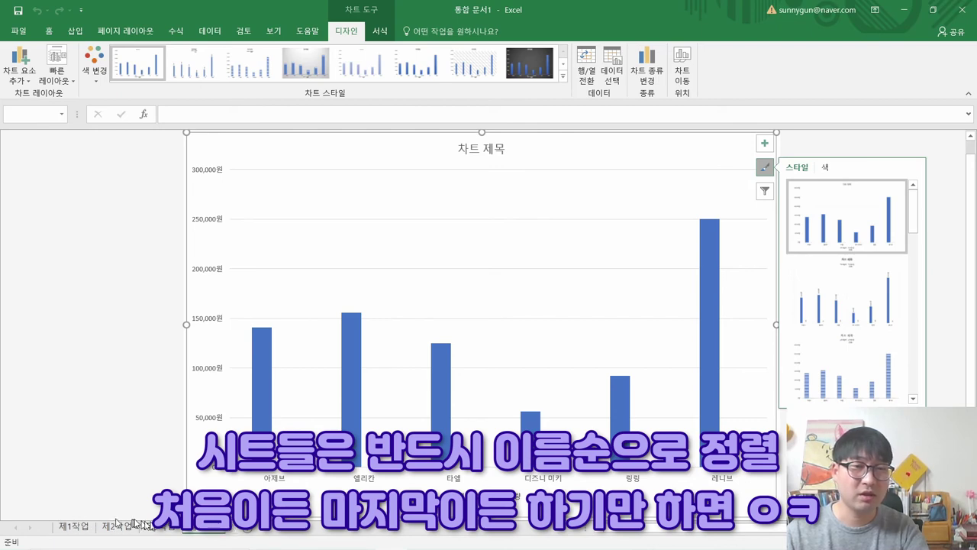
# Step: Switch to Acrobat Reader, strike through the sheet-order note below the sample chart, and return to the list of conditions
pyautogui.hotkey('alt', 'Tab')
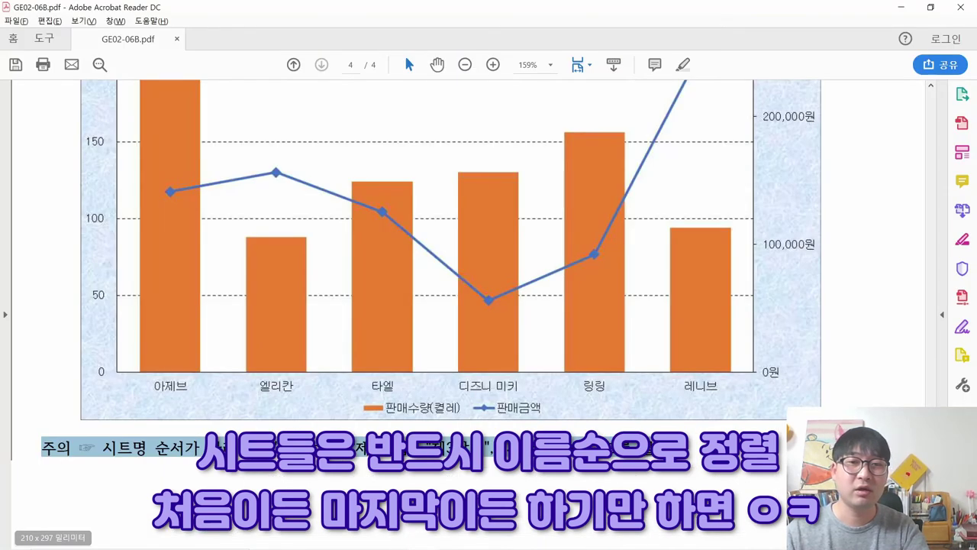
pyautogui.rightClick(304, 447)
pyautogui.click(330, 405)
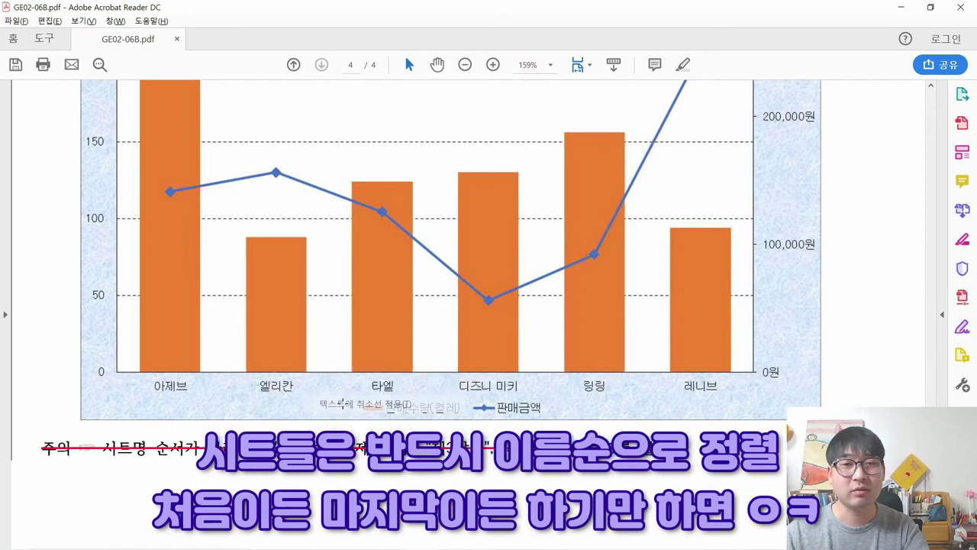
pyautogui.scroll(12, 374, 420)
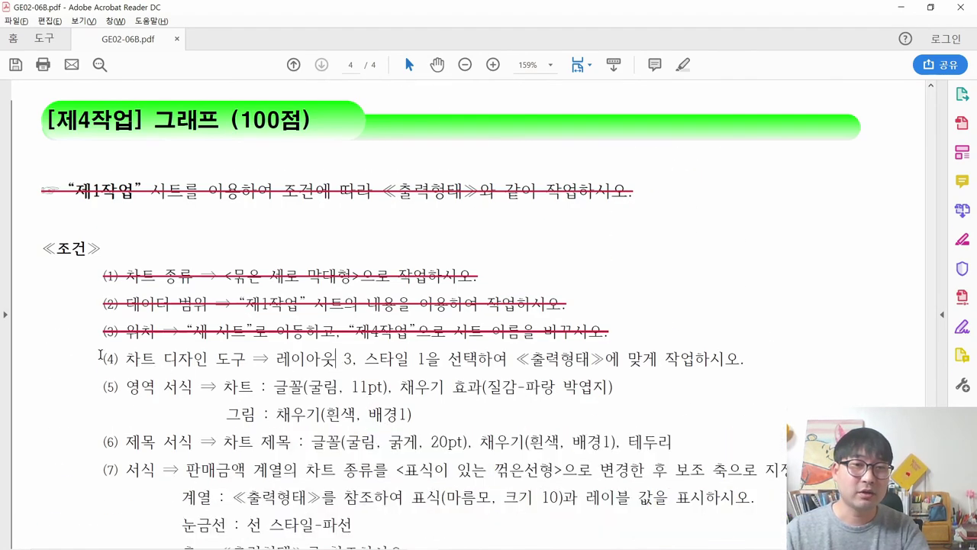
# Step: Highlight the layout and style requirement in condition (4), and apply the quick layout 레이아웃 3 to the chart in Excel
pyautogui.moveTo(102, 355); pyautogui.dragTo(336, 360)
pyautogui.moveTo(436, 358); pyautogui.dragTo(278, 358)
pyautogui.hotkey('alt', 'Tab')
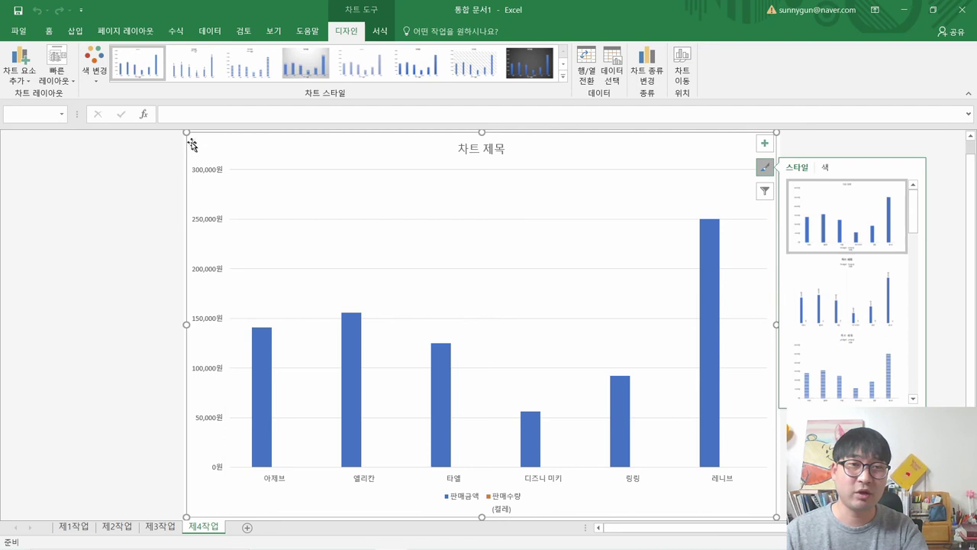
pyautogui.click(56, 80)
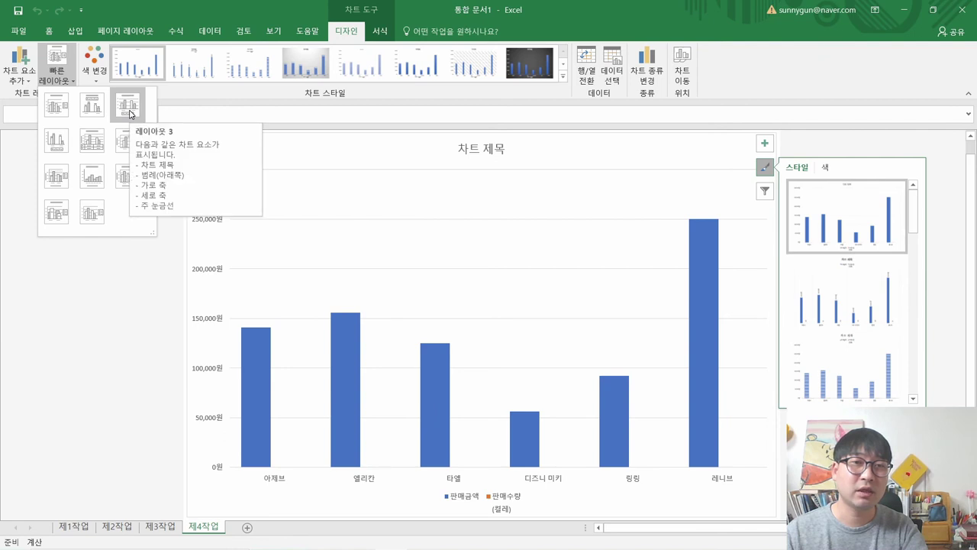
pyautogui.click(129, 113)
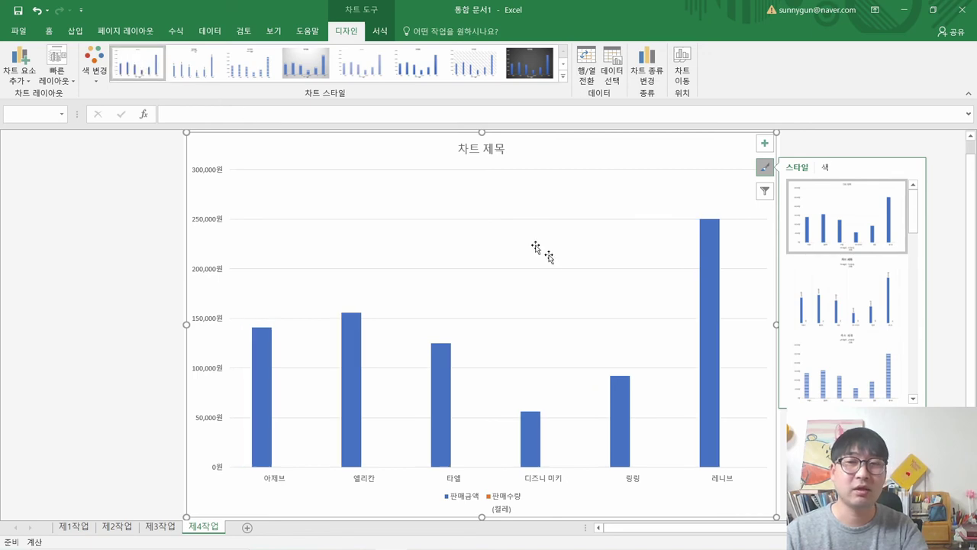
# Step: Switch to Acrobat Reader, recheck the layout and style requirement, and strike through condition (4) on the chart design tools
pyautogui.hotkey('alt', 'Tab')
pyautogui.moveTo(277, 358); pyautogui.dragTo(445, 358)
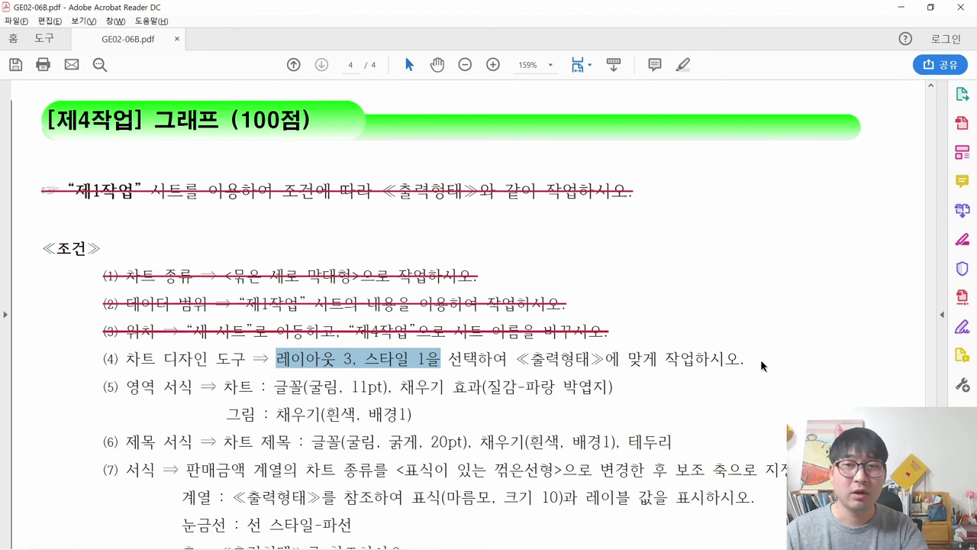
pyautogui.moveTo(753, 359); pyautogui.dragTo(122, 366)
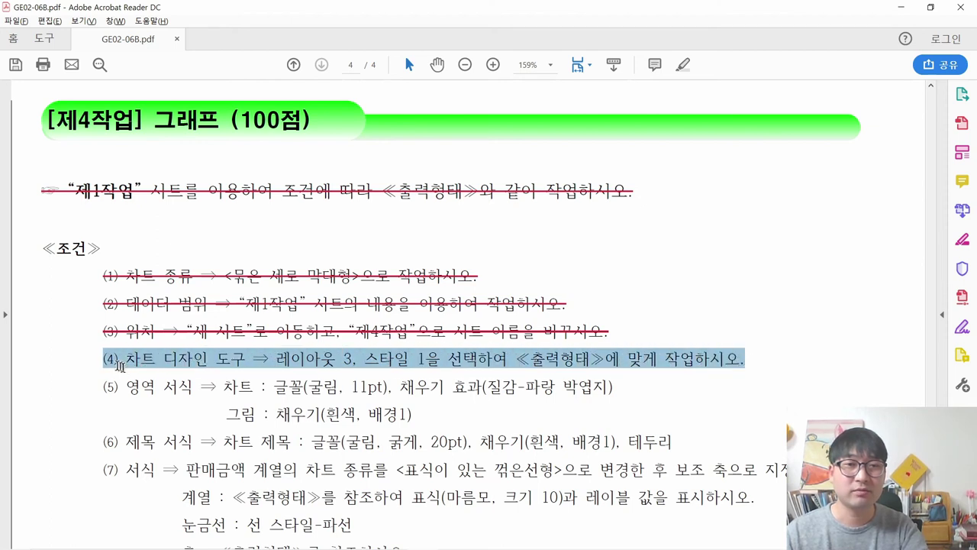
pyautogui.rightClick(122, 368)
pyautogui.click(210, 416)
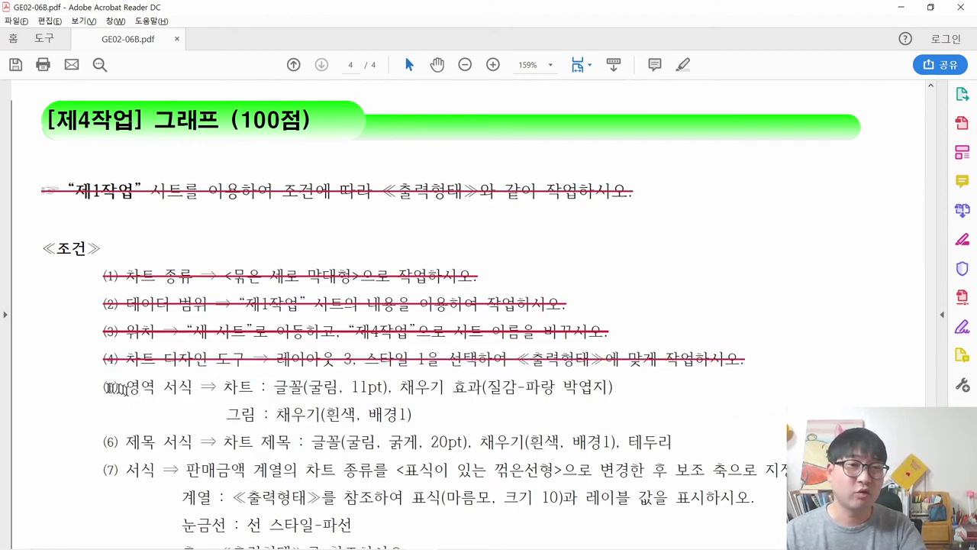
# Step: Review condition (5) on area formatting, and open the formatting settings of the chart area in Excel
pyautogui.moveTo(104, 387); pyautogui.dragTo(415, 412)
pyautogui.click(449, 420)
pyautogui.moveTo(115, 387); pyautogui.dragTo(200, 391)
pyautogui.hotkey('alt', 'Tab')
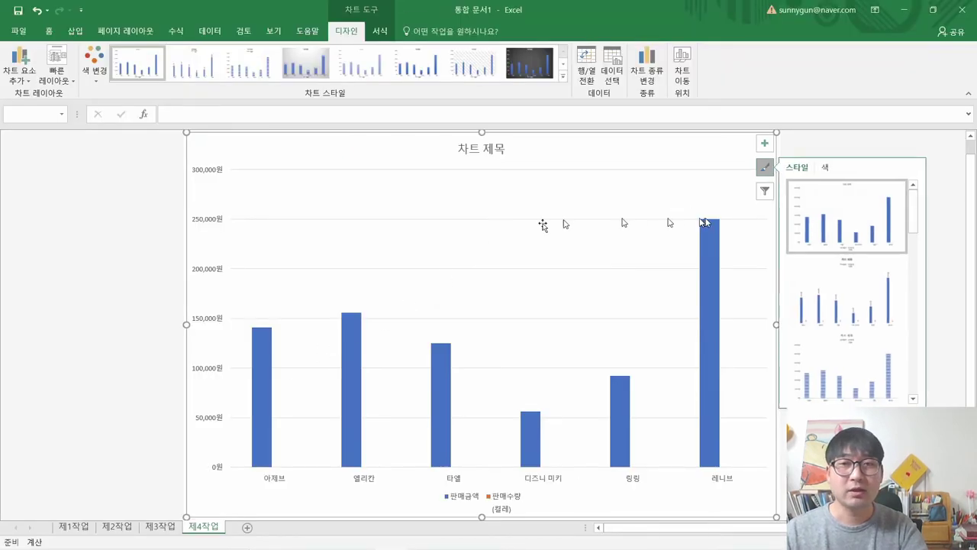
pyautogui.rightClick(541, 150)
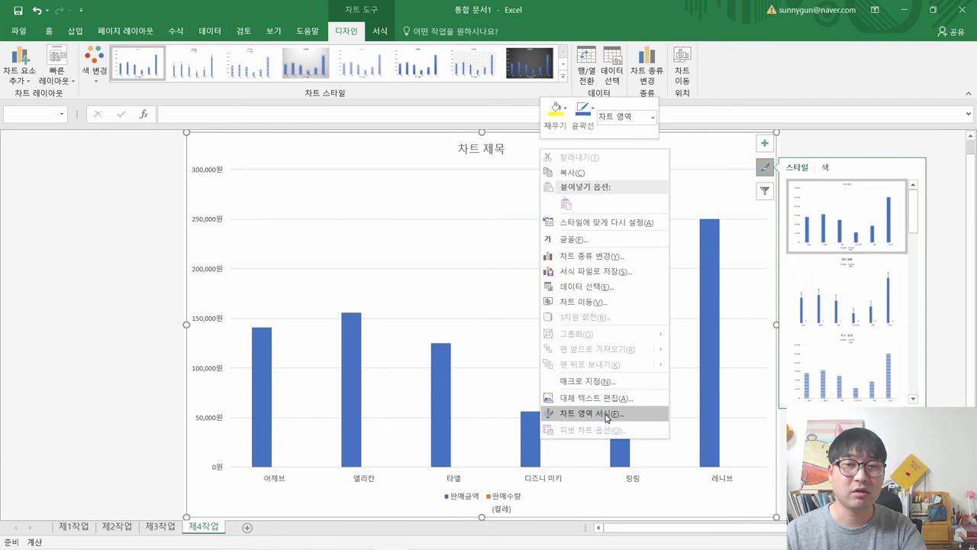
pyautogui.rightClick(436, 302)
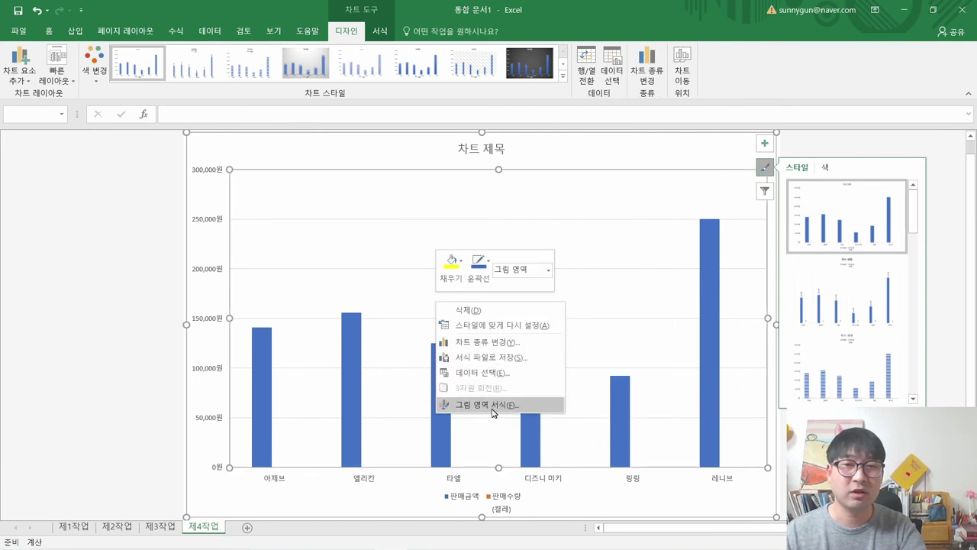
pyautogui.rightClick(532, 457)
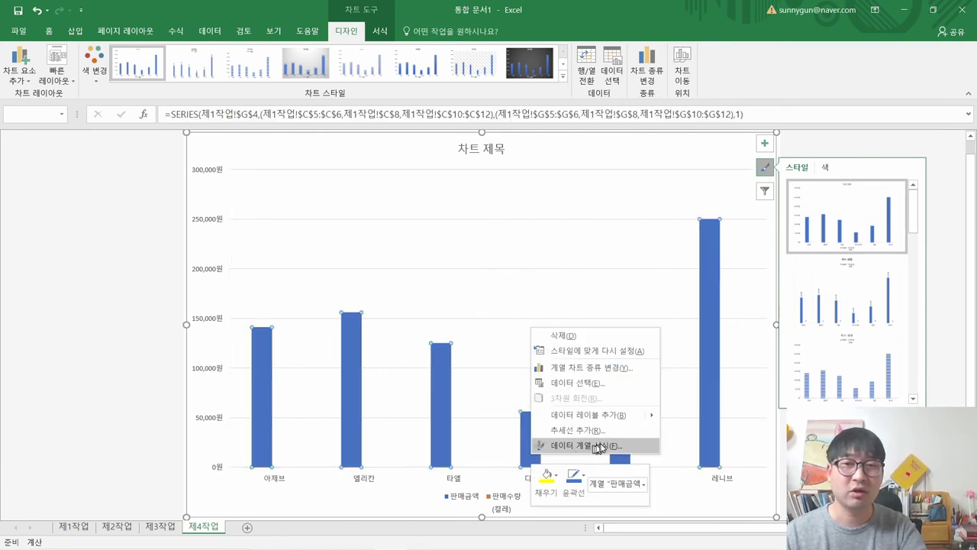
pyautogui.click(630, 150)
pyautogui.rightClick(631, 149)
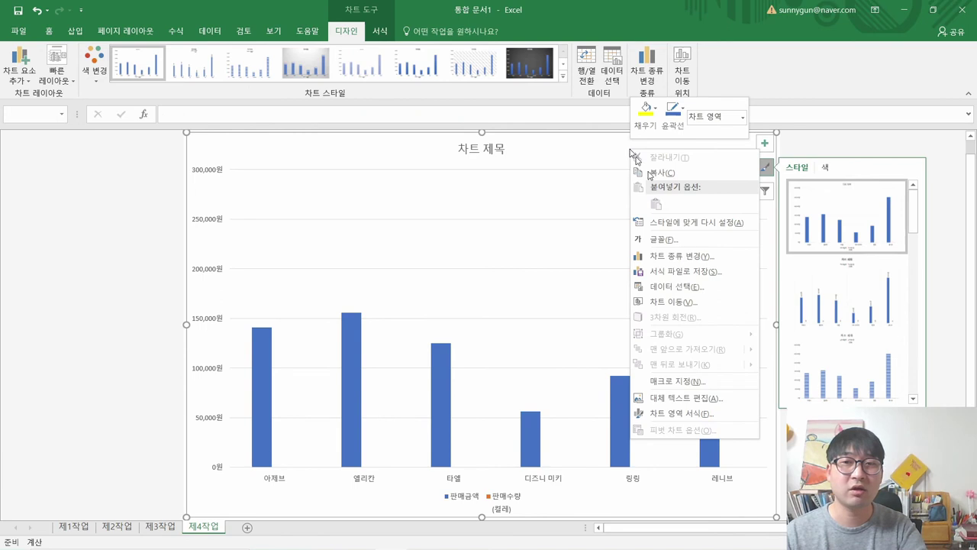
pyautogui.click(681, 413)
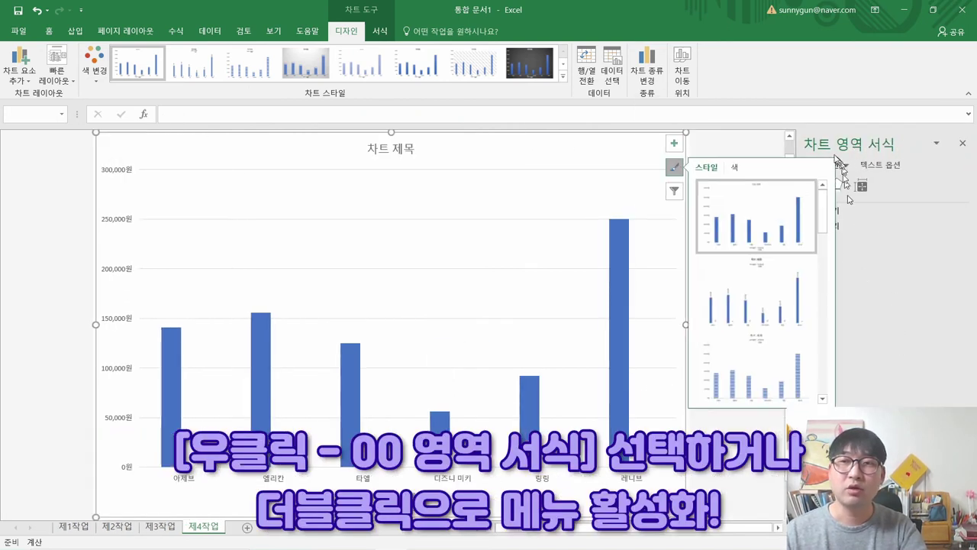
# Step: Show the plot area's formatting settings, close them, and reopen the settings for the chart area
pyautogui.click(770, 135)
pyautogui.click(570, 215)
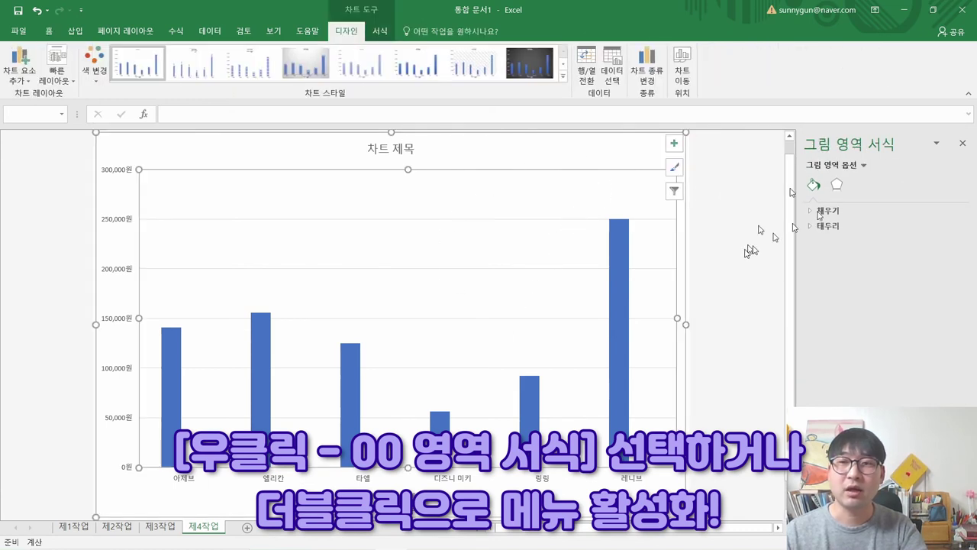
pyautogui.click(961, 145)
pyautogui.doubleClick(599, 155)
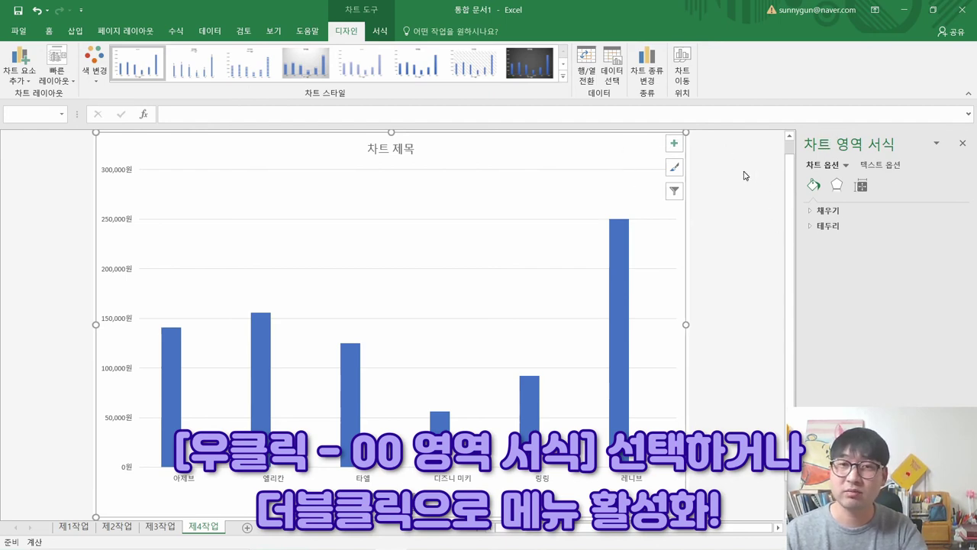
# Step: Switch to Acrobat Reader and examine which chart elements conditions (5) to (7) ask to format
pyautogui.hotkey('alt', 'Tab')
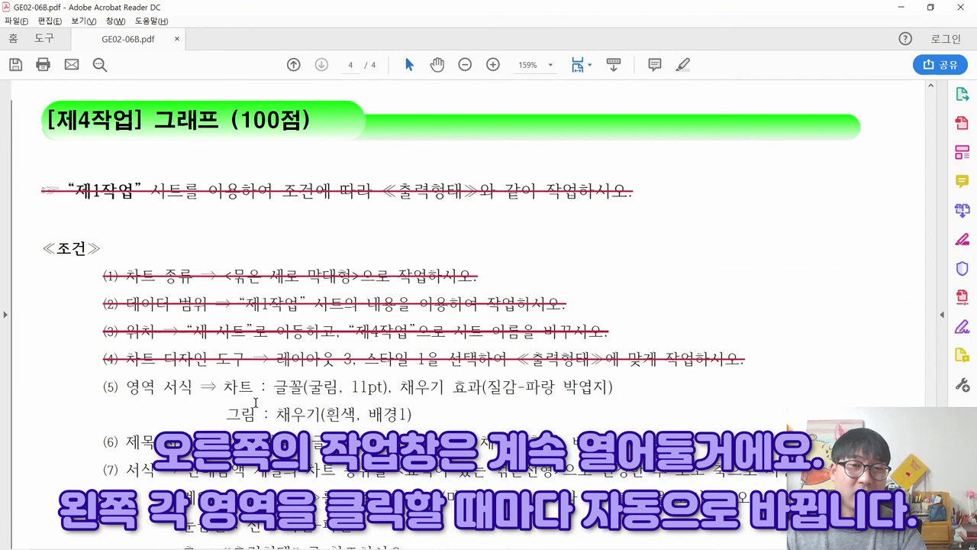
pyautogui.scroll(-1, 245, 351)
pyautogui.doubleClick(223, 313)
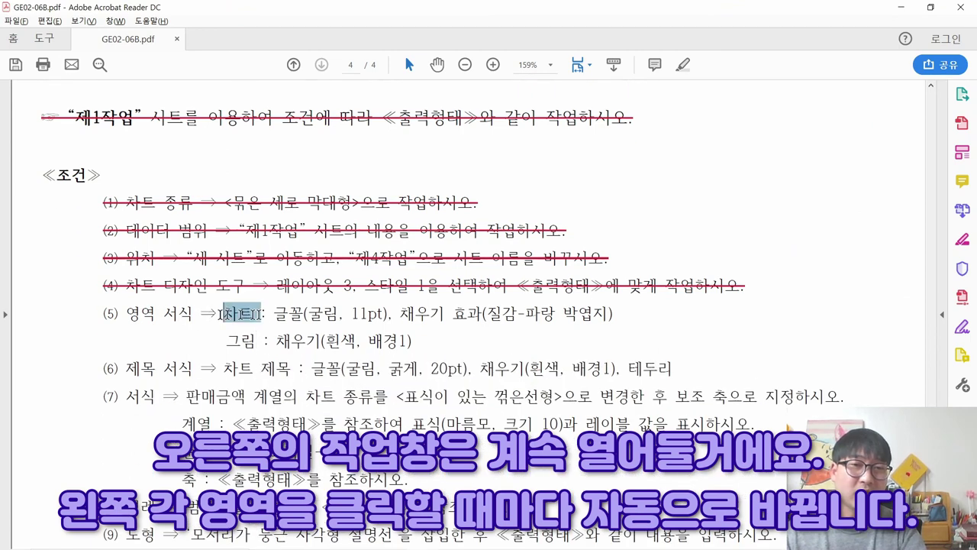
pyautogui.doubleClick(229, 341)
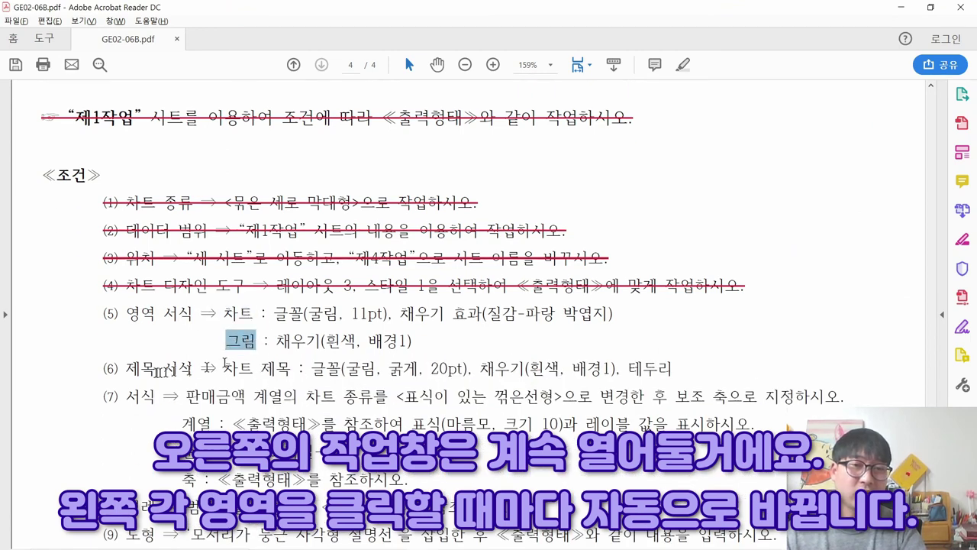
pyautogui.doubleClick(137, 368)
pyautogui.moveTo(125, 395); pyautogui.dragTo(756, 424)
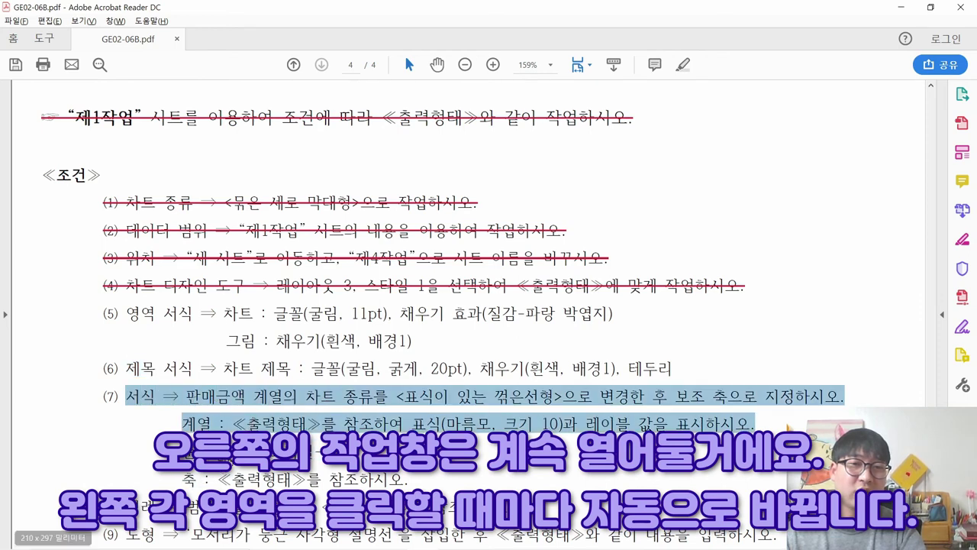
pyautogui.click(263, 424)
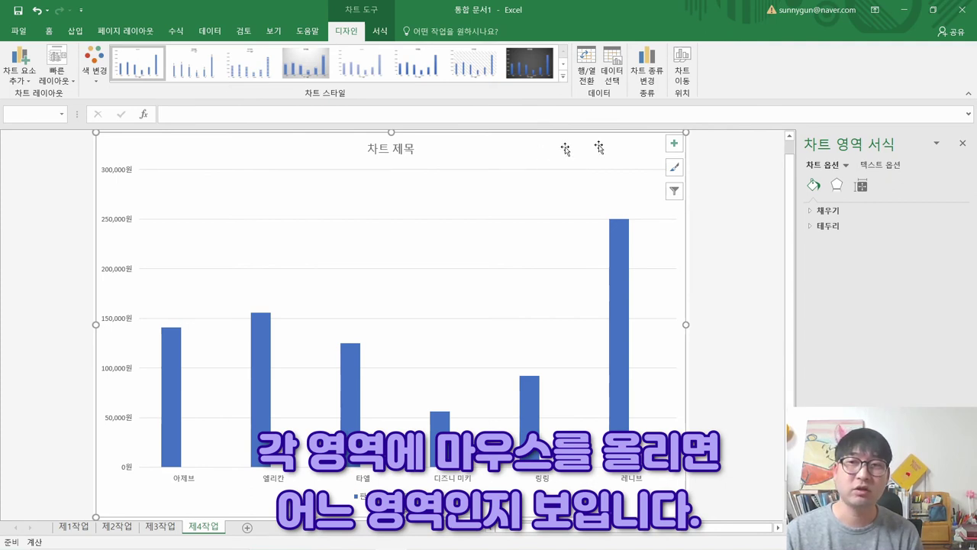
# Step: Switch to Excel and inspect the plot area's formatting settings and the list of available chart elements
pyautogui.click(496, 237)
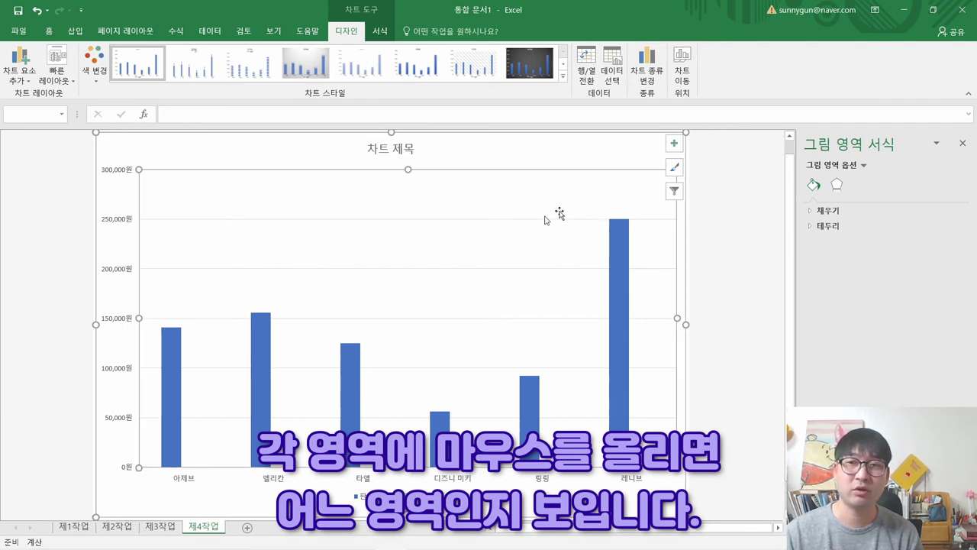
pyautogui.click(674, 143)
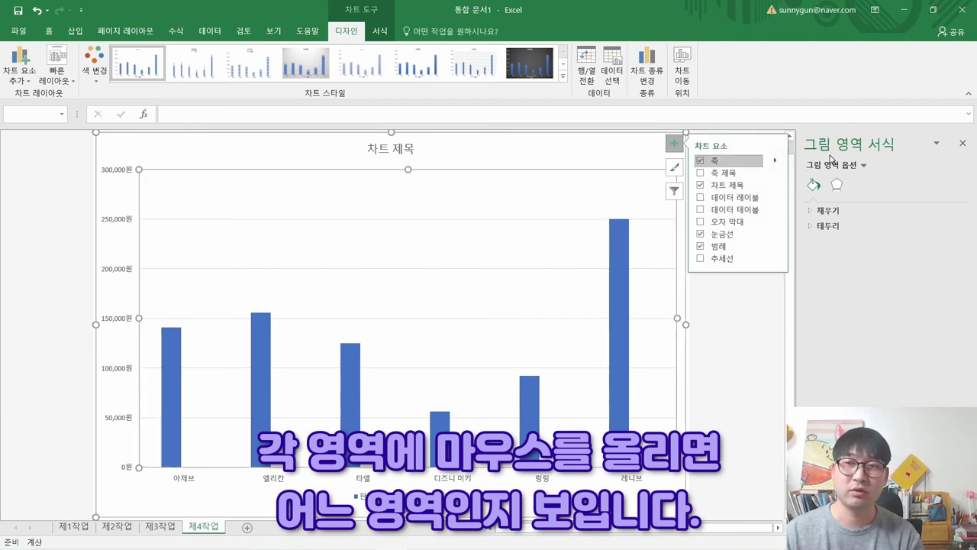
pyautogui.click(744, 345)
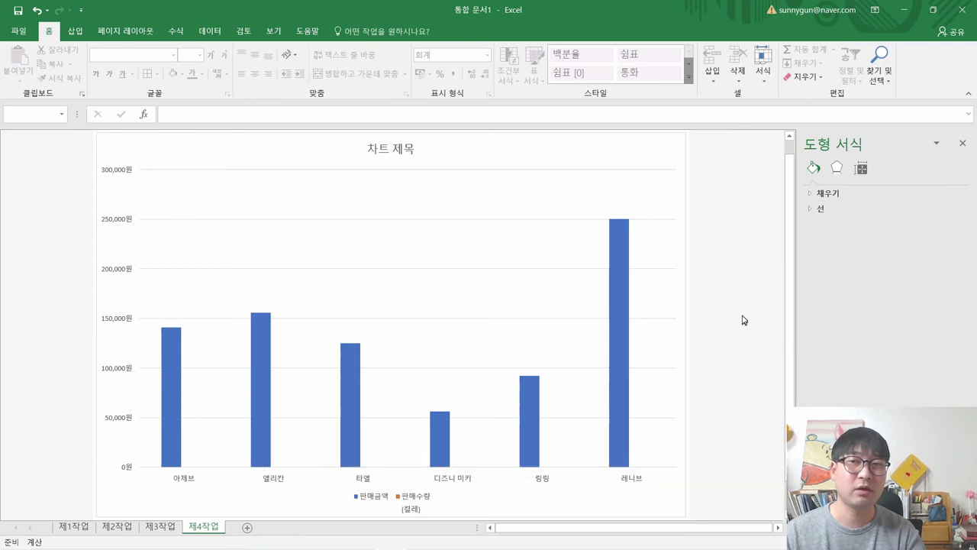
# Step: Check the chart font requirement in condition (5) of the PDF, and set the chart area's font to 굴림 in Excel
pyautogui.hotkey('alt', 'Tab')
pyautogui.moveTo(126, 316); pyautogui.dragTo(254, 318)
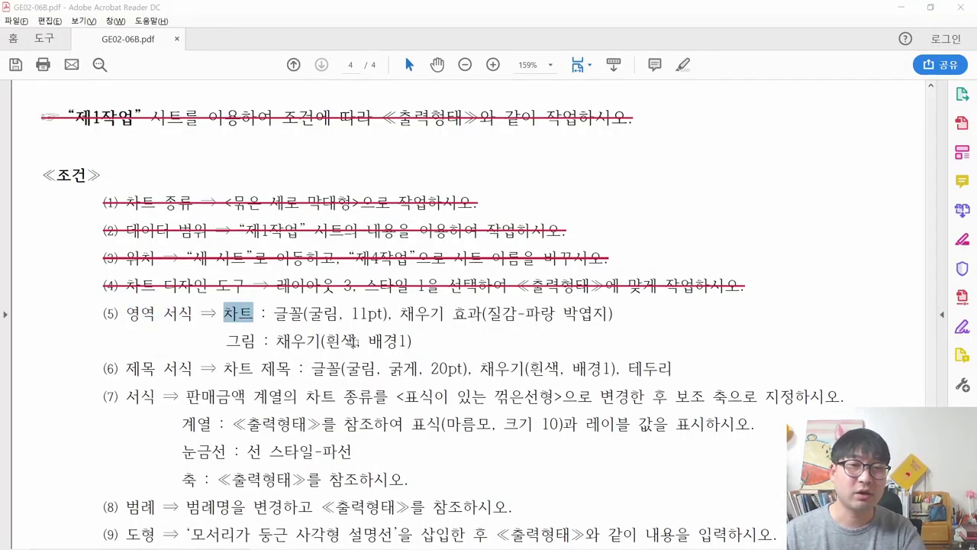
pyautogui.hotkey('alt', 'Tab')
pyautogui.click(554, 151)
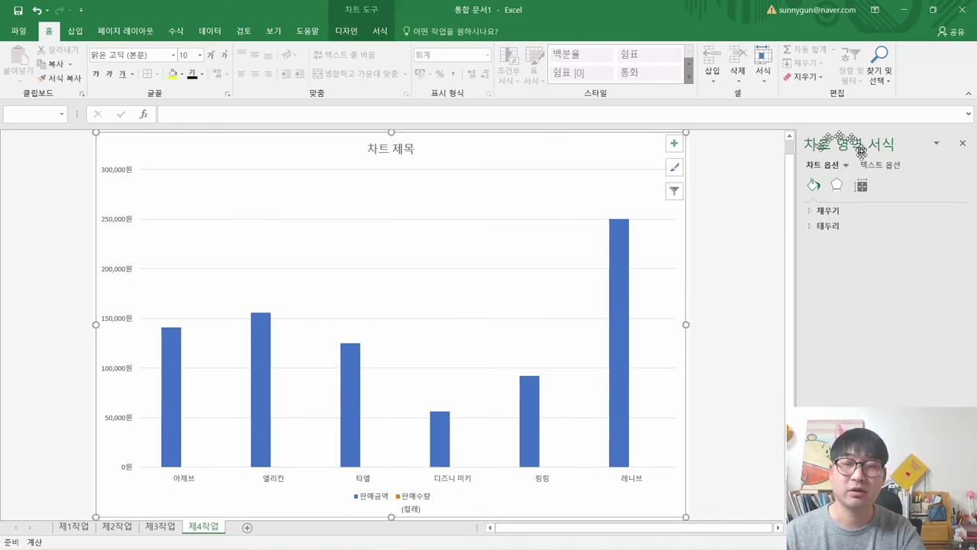
pyautogui.hotkey('alt', 'Tab')
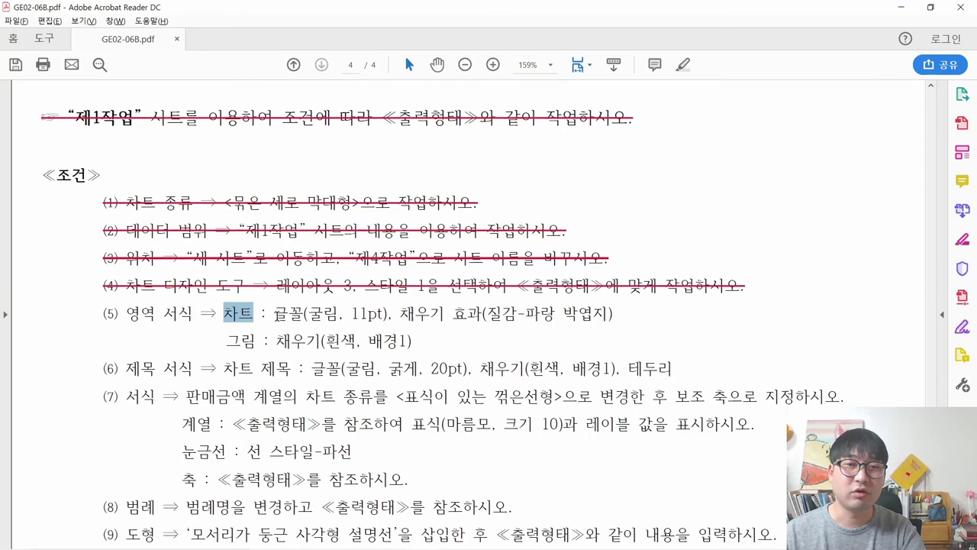
pyautogui.moveTo(276, 313); pyautogui.dragTo(365, 318)
pyautogui.hotkey('alt', 'Tab')
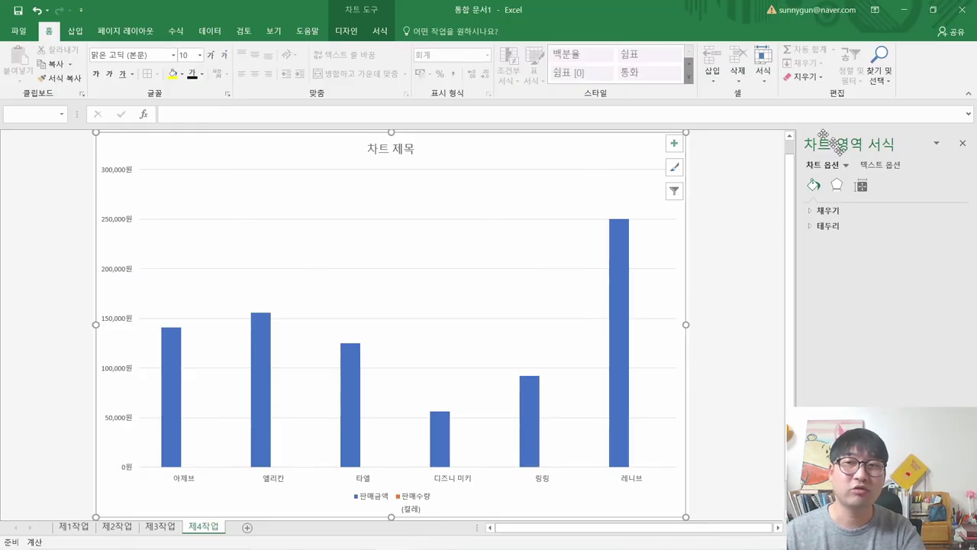
pyautogui.click(129, 55)
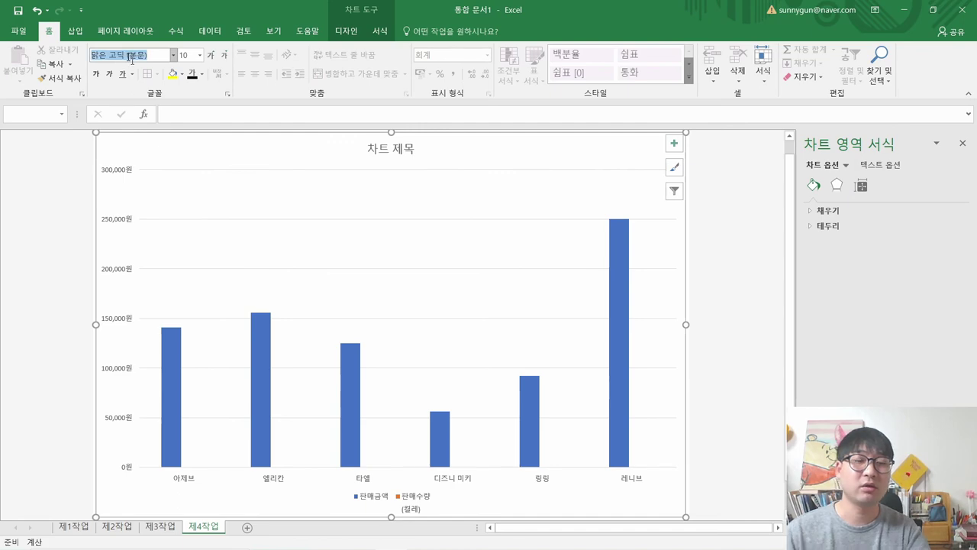
pyautogui.write('ㄱ')
pyautogui.write('림')
pyautogui.press('Return')
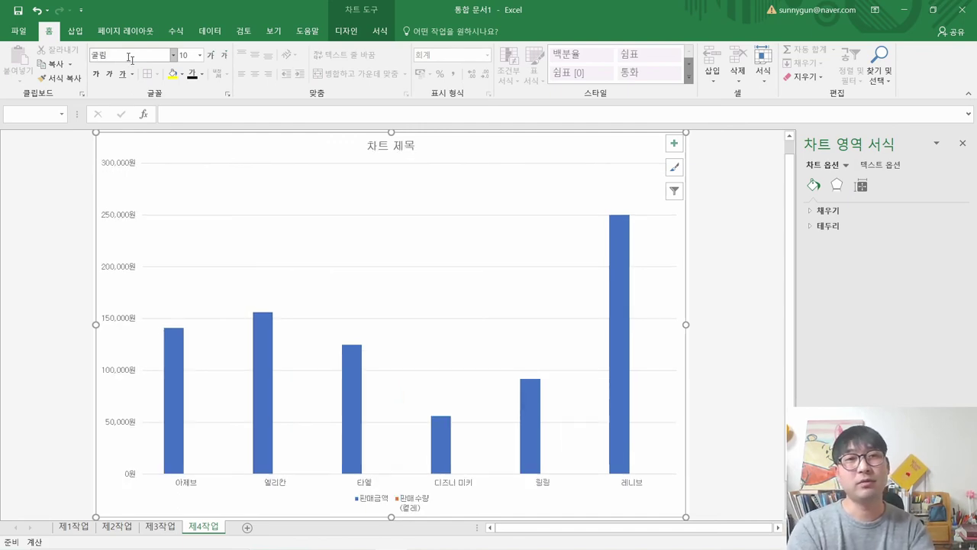
# Step: Check the required font size in the PDF and set the chart area's font size to 11 in Excel
pyautogui.hotkey('alt', 'Tab')
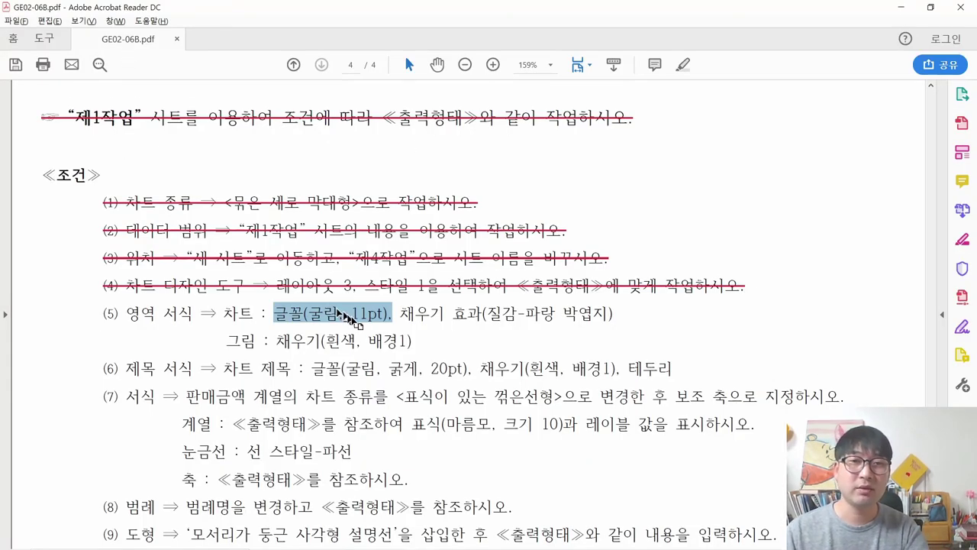
pyautogui.hotkey('alt', 'Tab')
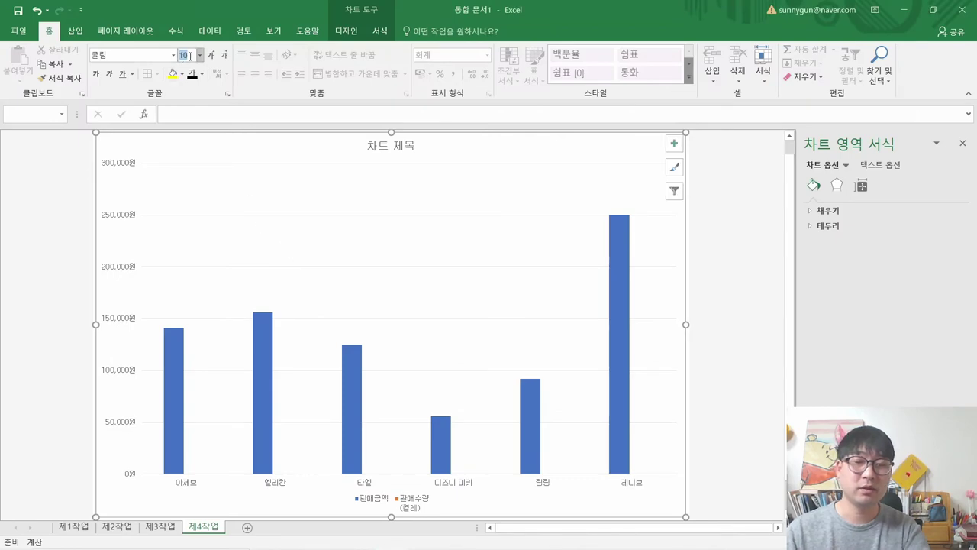
pyautogui.press('Return')
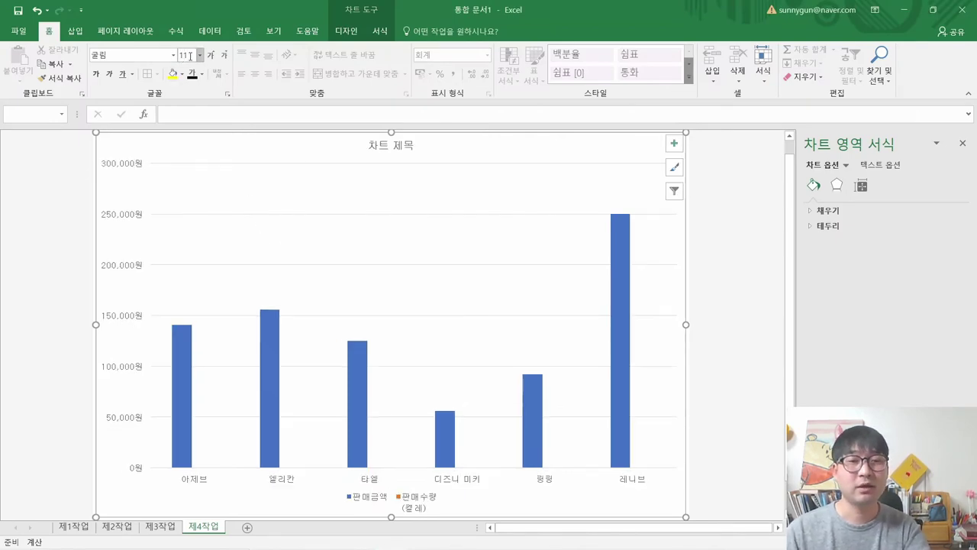
# Step: Compare the text color with the sample output in the PDF, and set the chart area's font color to black in Excel
pyautogui.hotkey('alt', 'Tab')
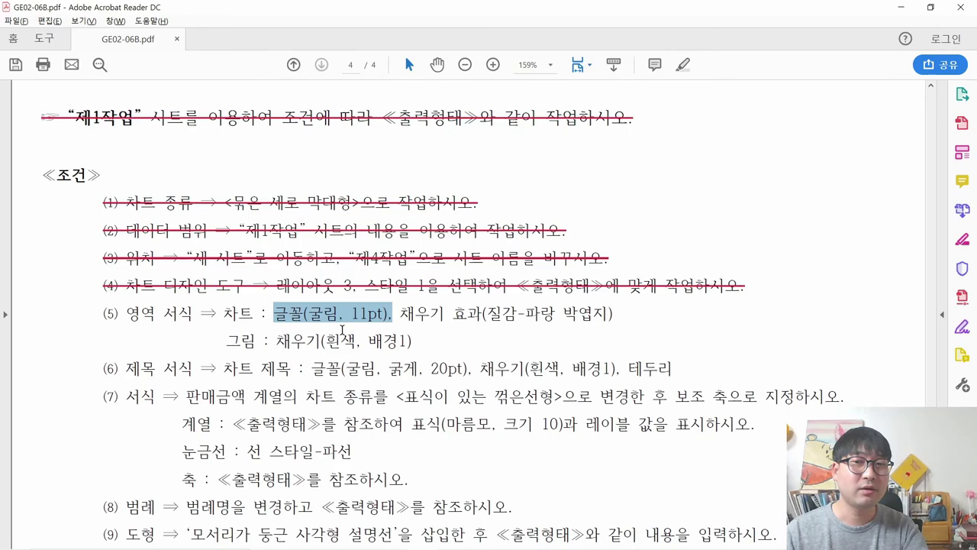
pyautogui.hotkey('alt', 'Tab')
pyautogui.hotkey('alt', 'Tab')
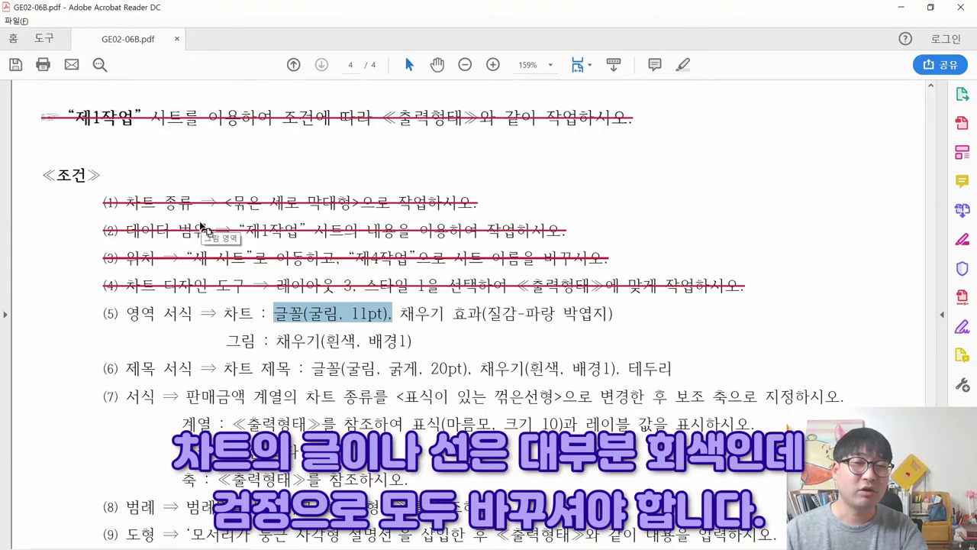
pyautogui.scroll(-10, 250, 219)
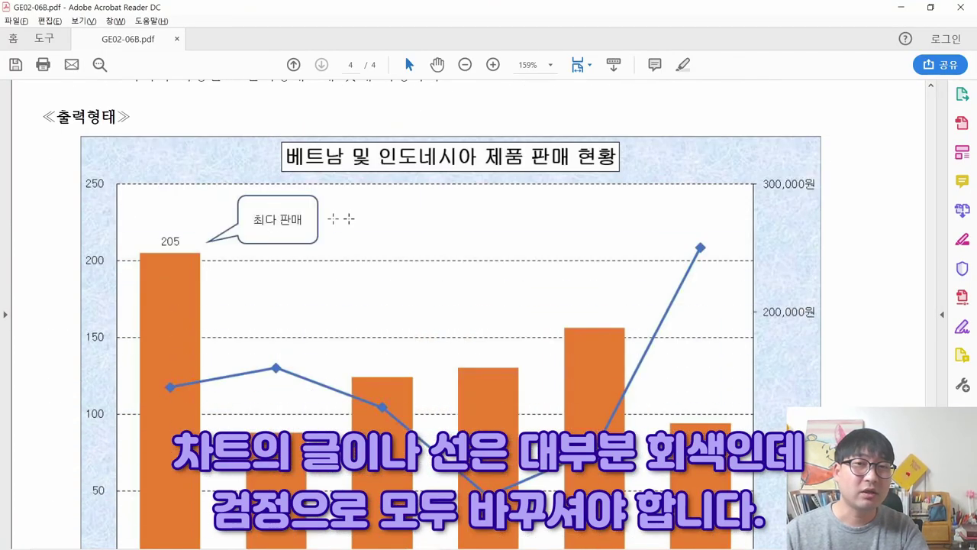
pyautogui.hotkey('alt', 'Tab')
pyautogui.hotkey('alt', 'Tab')
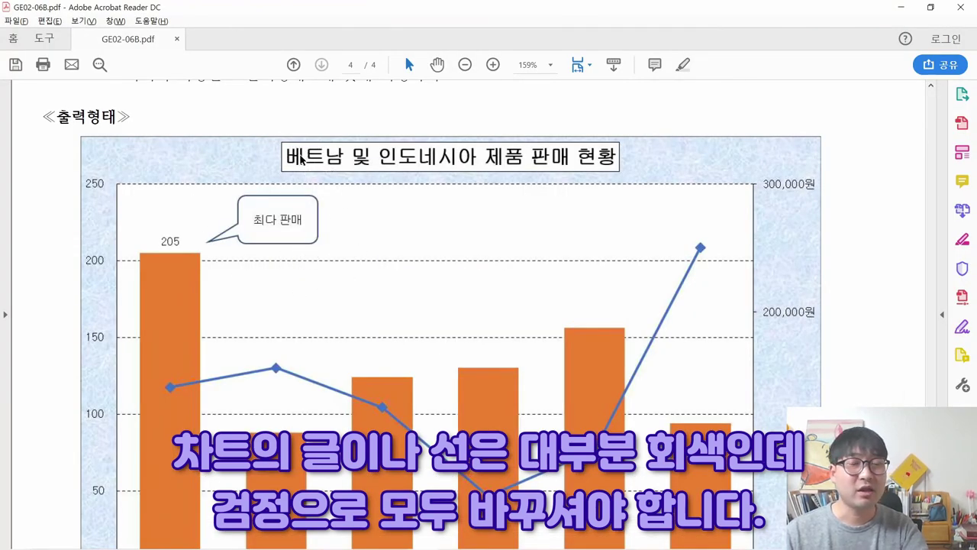
pyautogui.hotkey('alt', 'Tab')
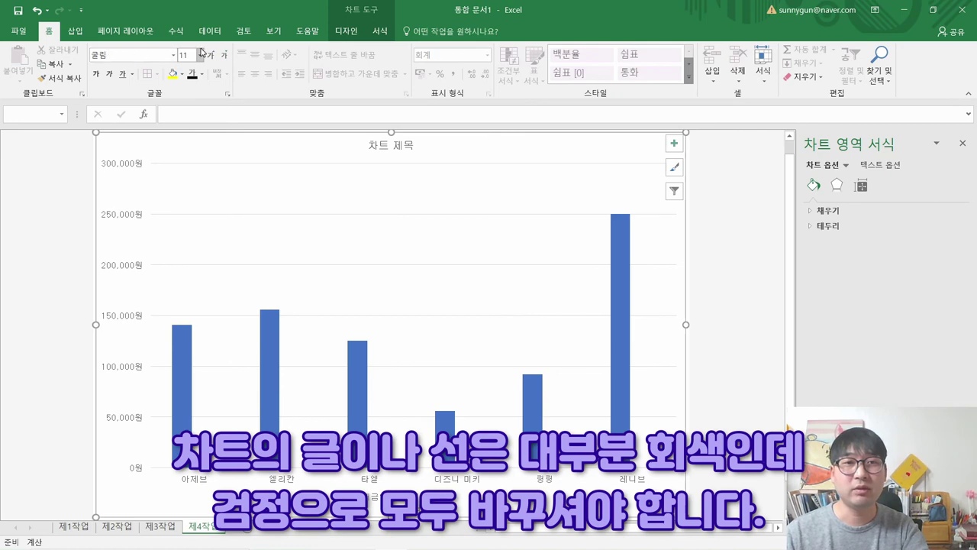
pyautogui.click(202, 74)
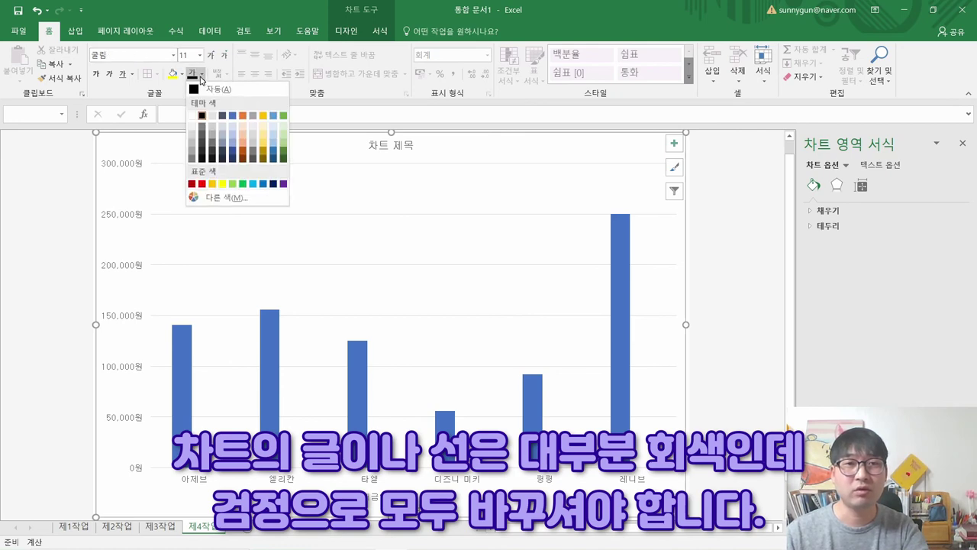
pyautogui.click(202, 116)
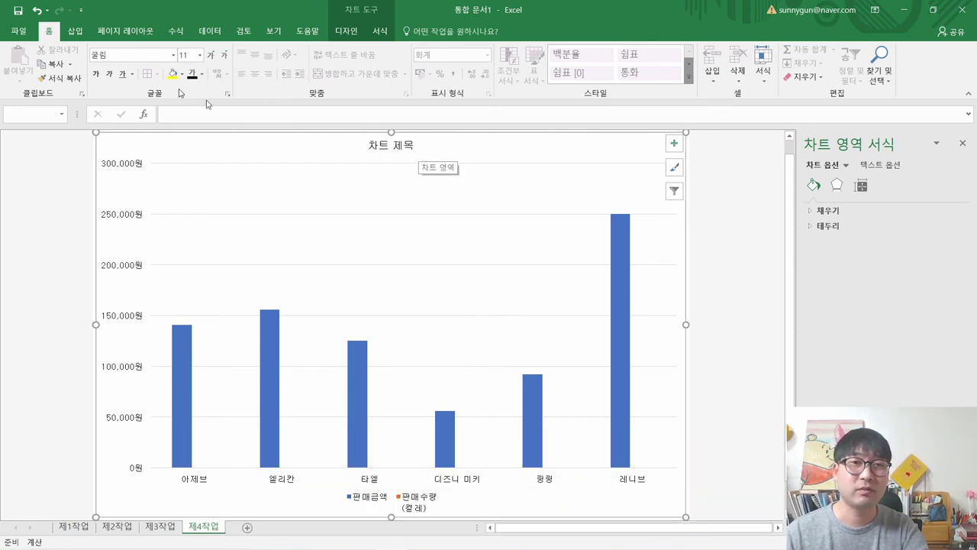
pyautogui.click(36, 9)
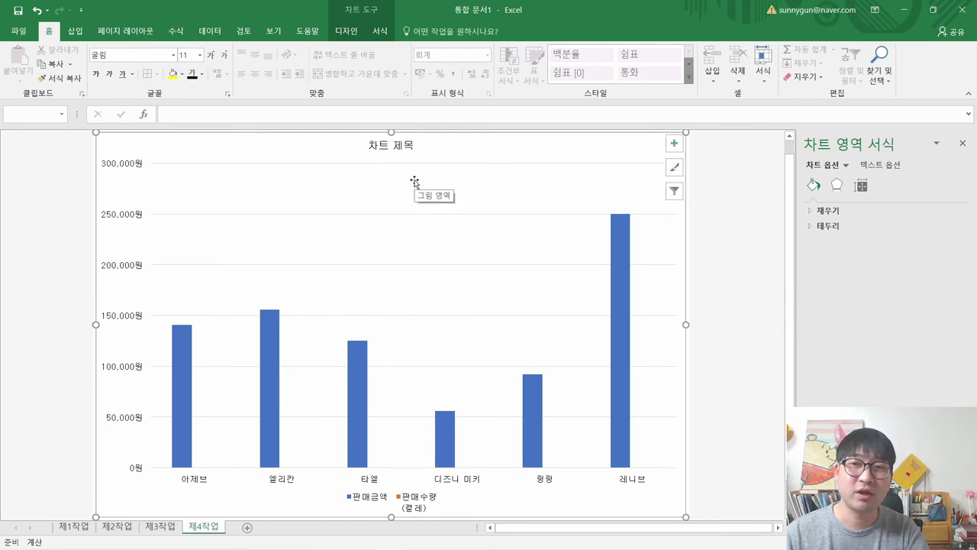
# Step: Check the chart fill requirement in condition (5) of the PDF, and switch the chart area to picture or texture fill in Excel
pyautogui.hotkey('alt', 'Tab')
pyautogui.scroll(10, 389, 176)
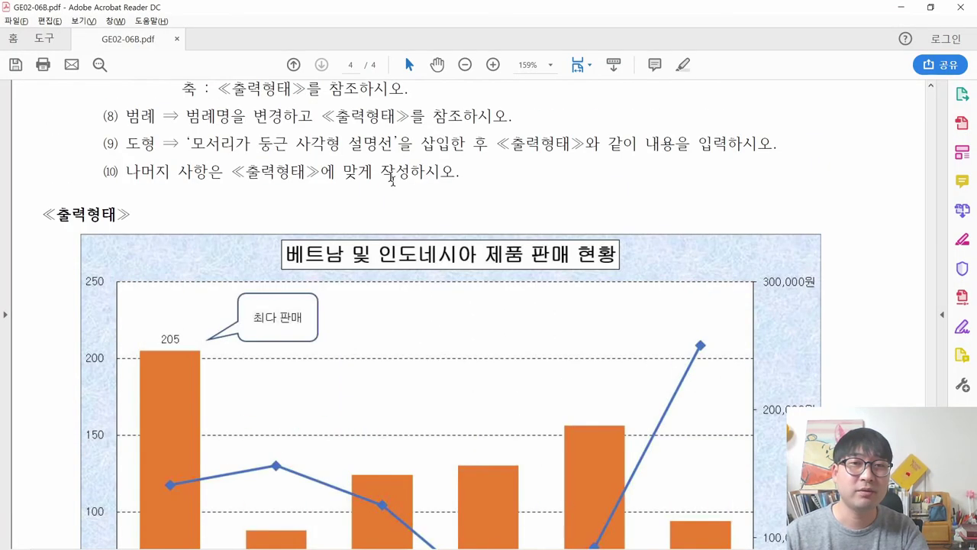
pyautogui.moveTo(400, 216); pyautogui.dragTo(611, 217)
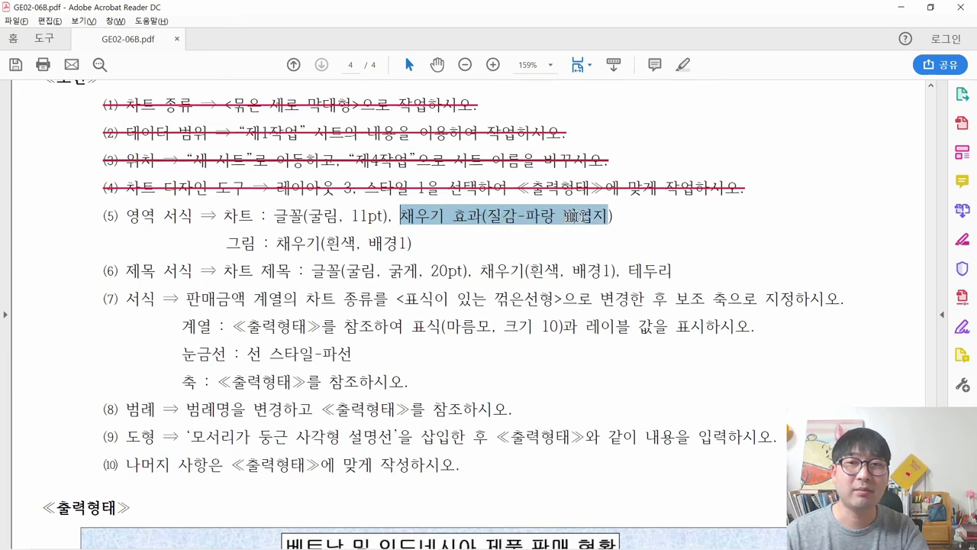
pyautogui.hotkey('alt', 'Tab')
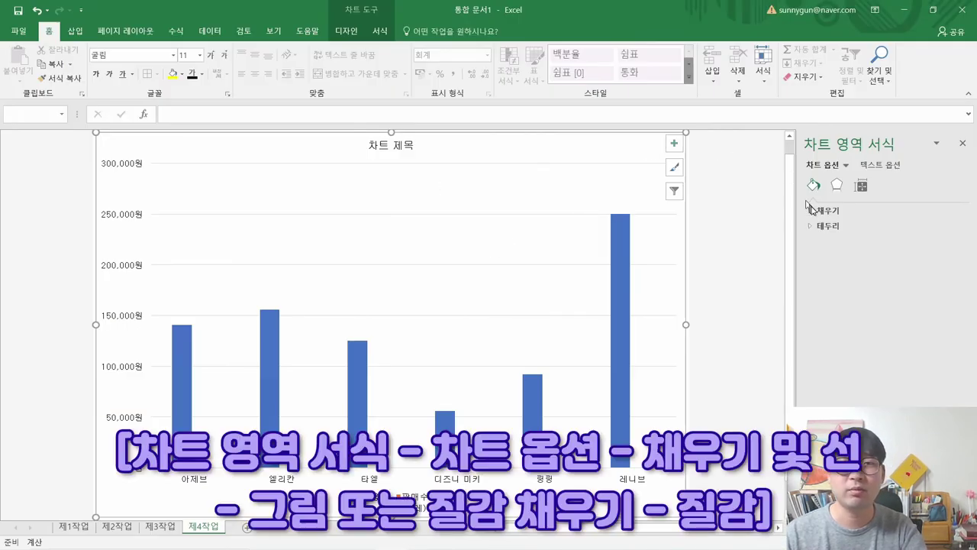
pyautogui.click(823, 215)
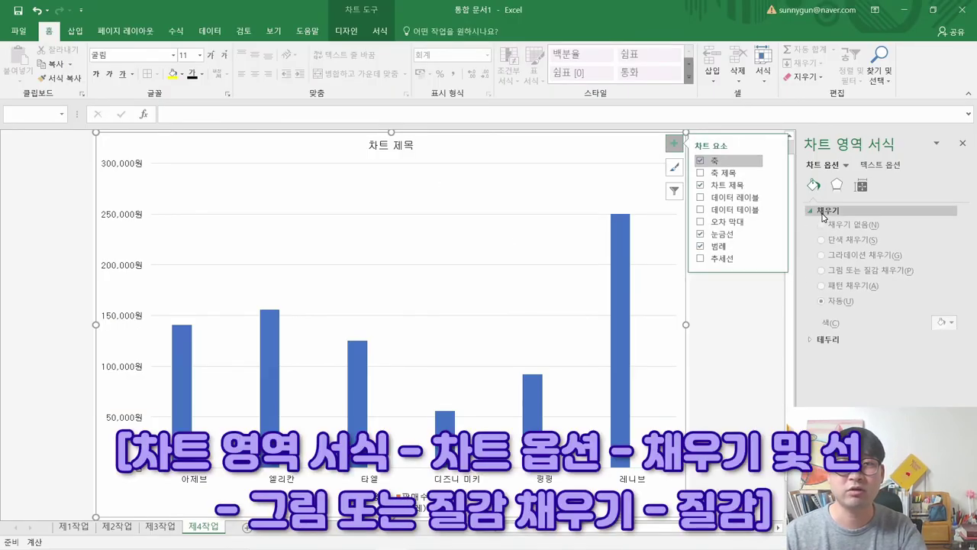
pyautogui.click(875, 279)
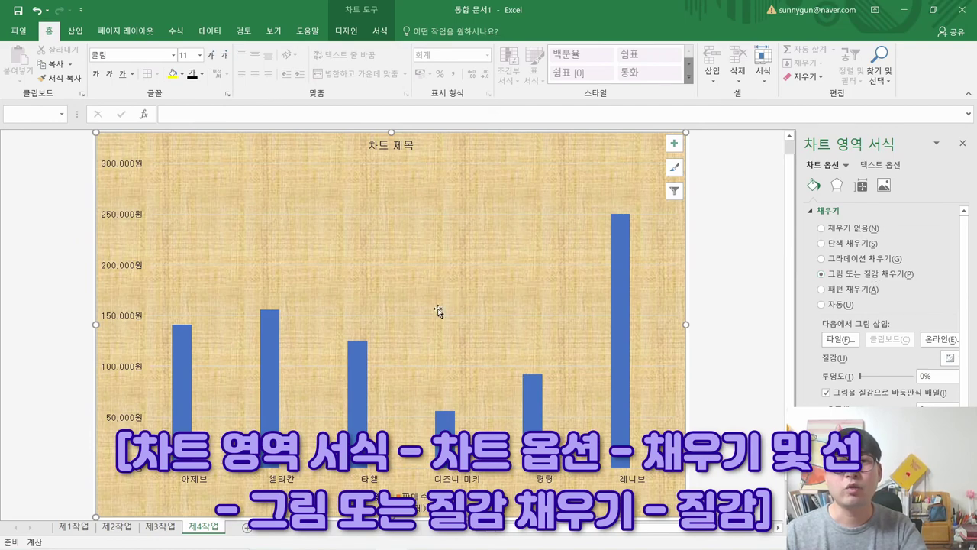
# Step: Check the sample output's background in the PDF, and apply the 파랑 박엽지 texture to the chart area in Excel
pyautogui.hotkey('alt', 'Tab')
pyautogui.scroll(-8, 601, 356)
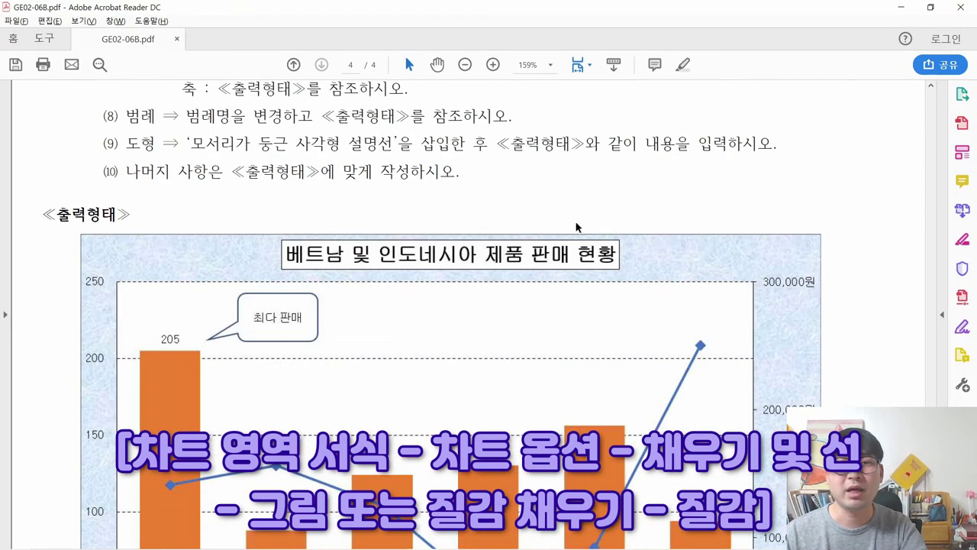
pyautogui.hotkey('alt', 'Tab')
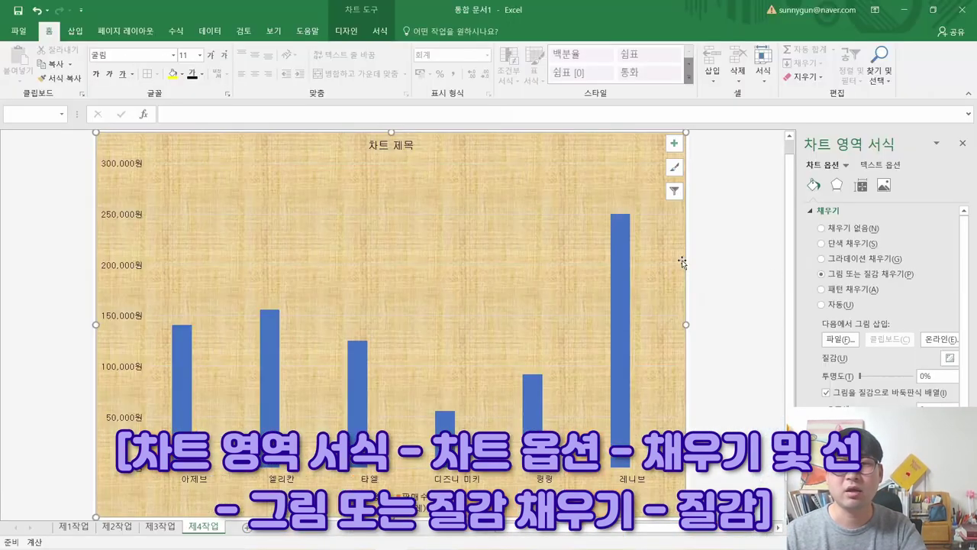
pyautogui.click(951, 359)
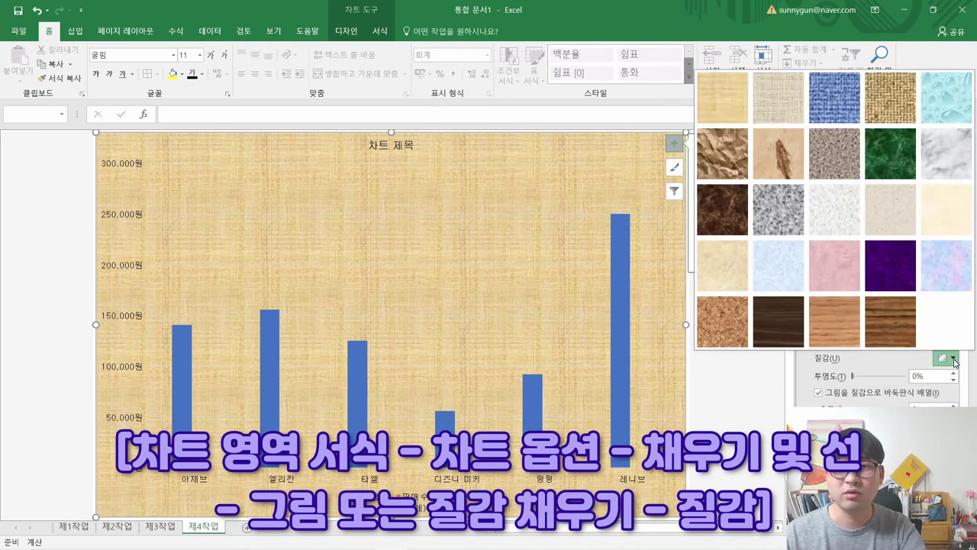
pyautogui.click(790, 279)
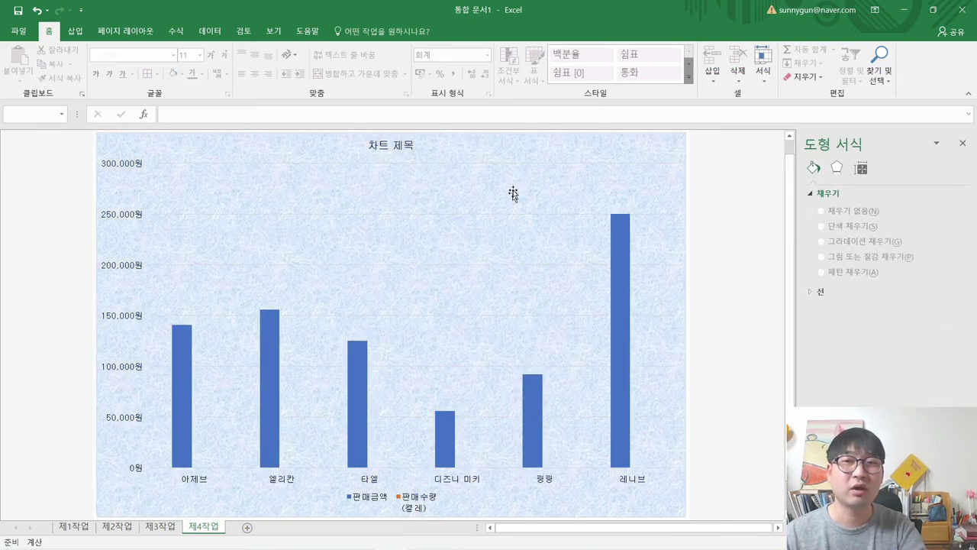
# Step: Switch to Acrobat Reader and strike through the chart font and fill requirements in condition (5)
pyautogui.hotkey('alt', 'Tab')
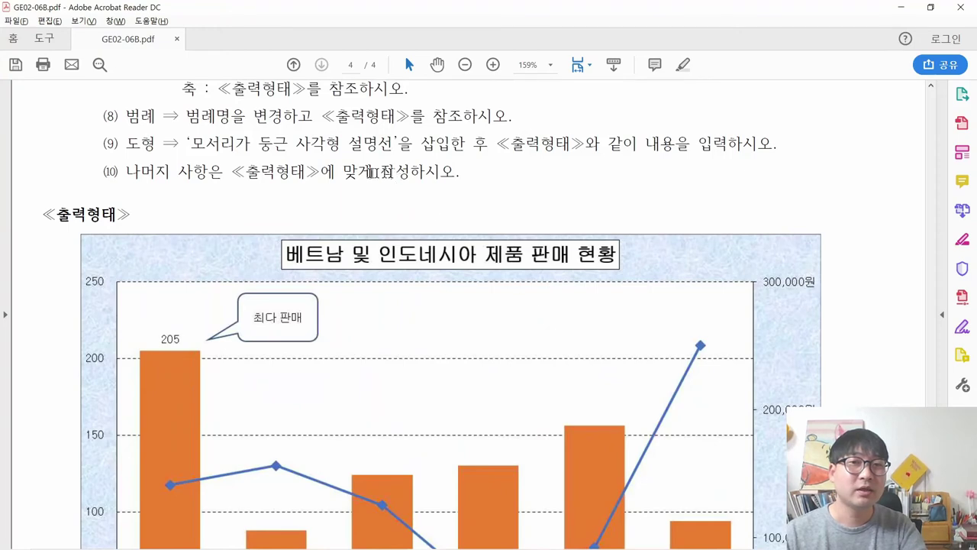
pyautogui.scroll(5, 371, 175)
pyautogui.moveTo(623, 142); pyautogui.dragTo(229, 145)
pyautogui.rightClick(231, 145)
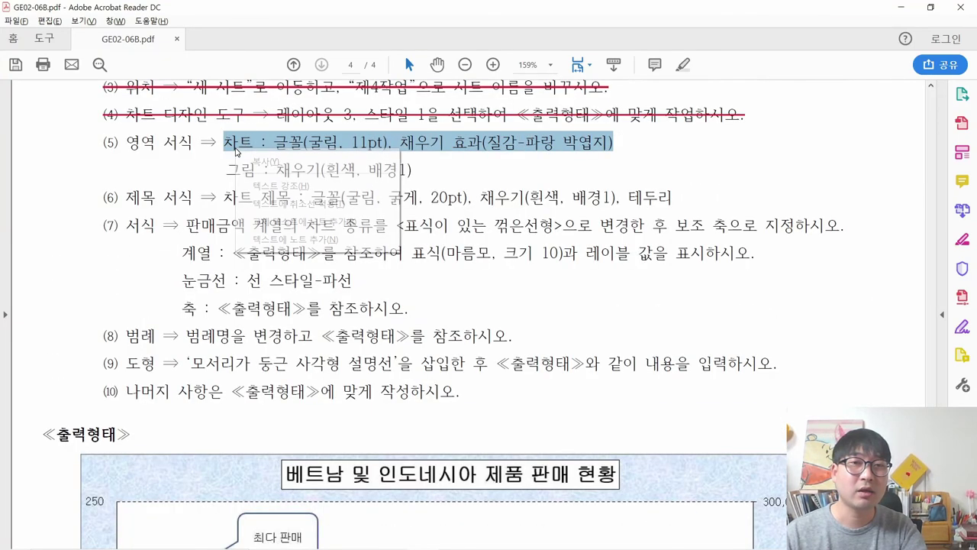
pyautogui.click(281, 200)
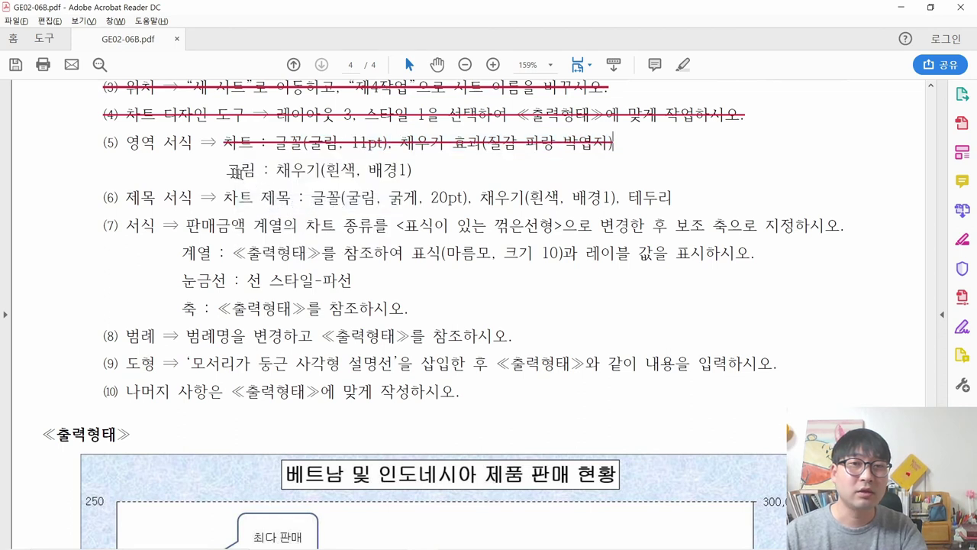
# Step: Check the 그림 fill requirement in condition (5) of the PDF, and give the plot area a solid white fill in Excel
pyautogui.moveTo(228, 170); pyautogui.dragTo(320, 170)
pyautogui.click(280, 171)
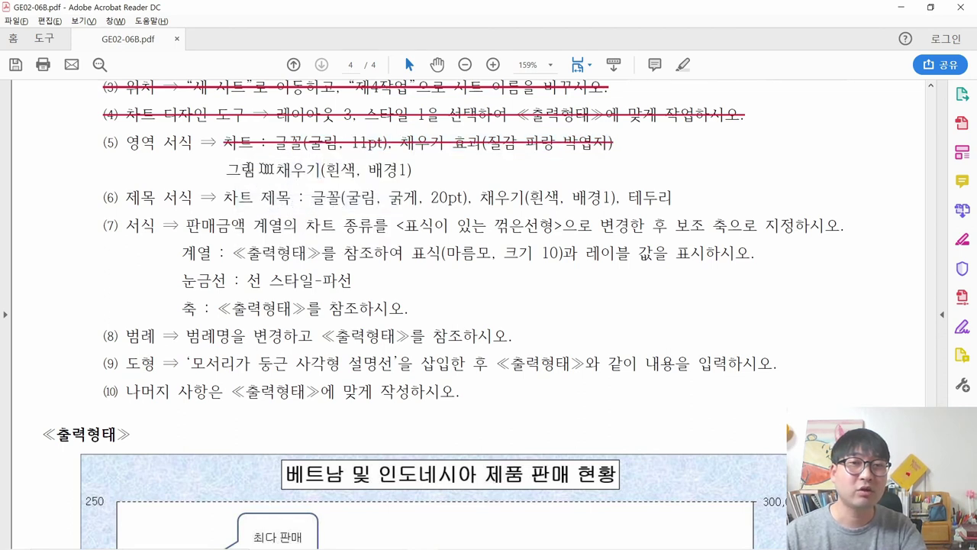
pyautogui.moveTo(412, 172); pyautogui.dragTo(228, 170)
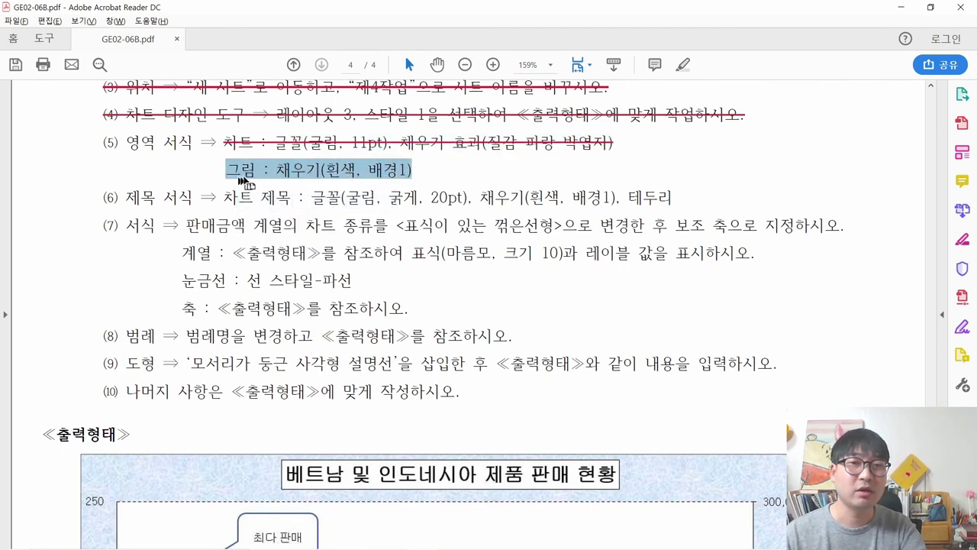
pyautogui.scroll(-3, 391, 317)
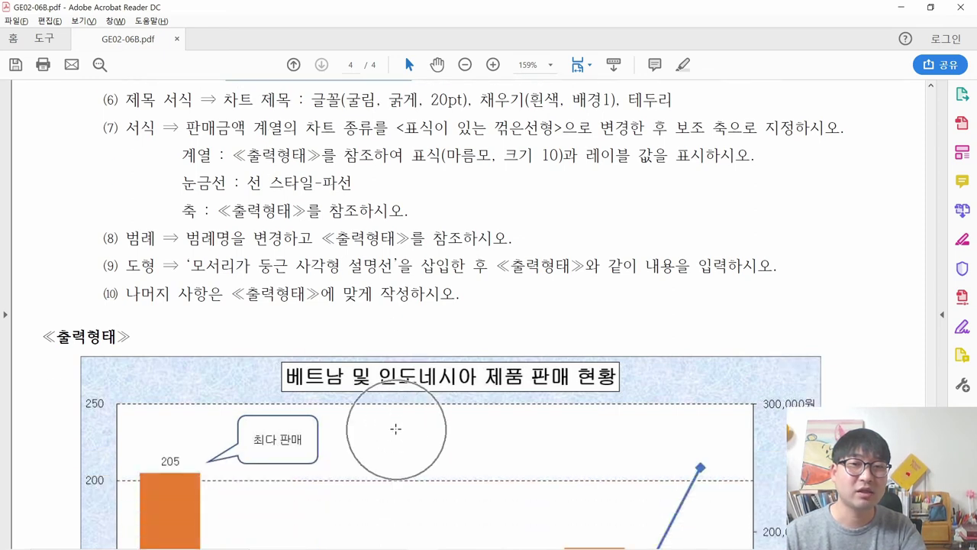
pyautogui.hotkey('alt', 'Tab')
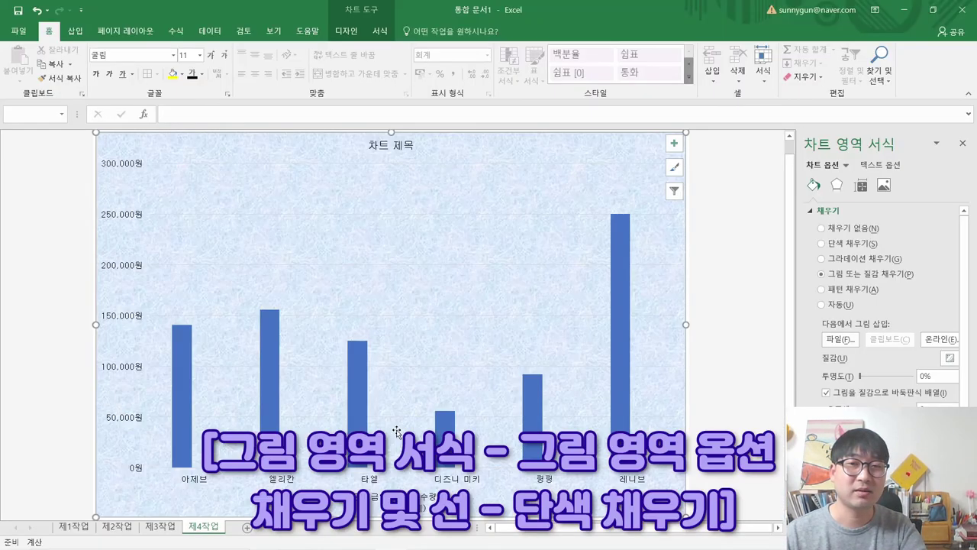
pyautogui.click(411, 199)
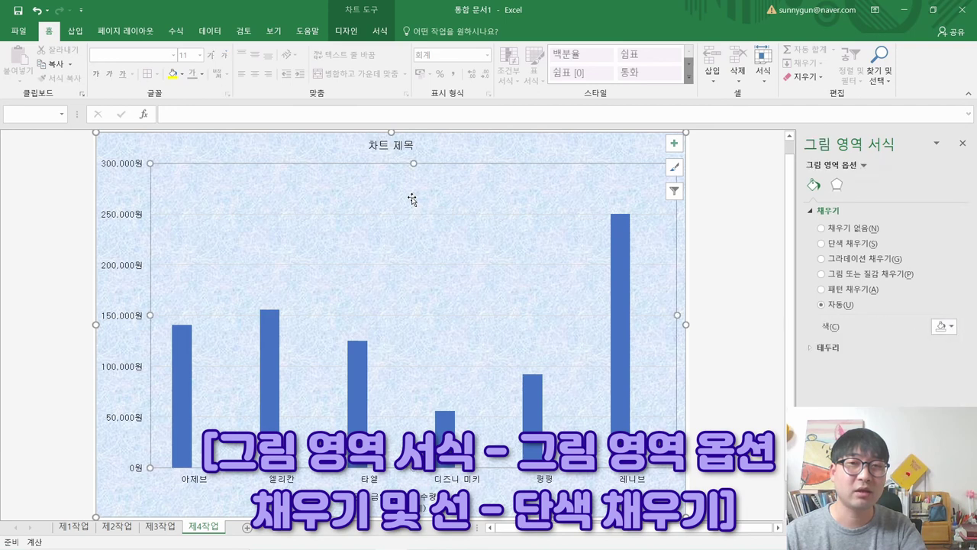
pyautogui.click(844, 245)
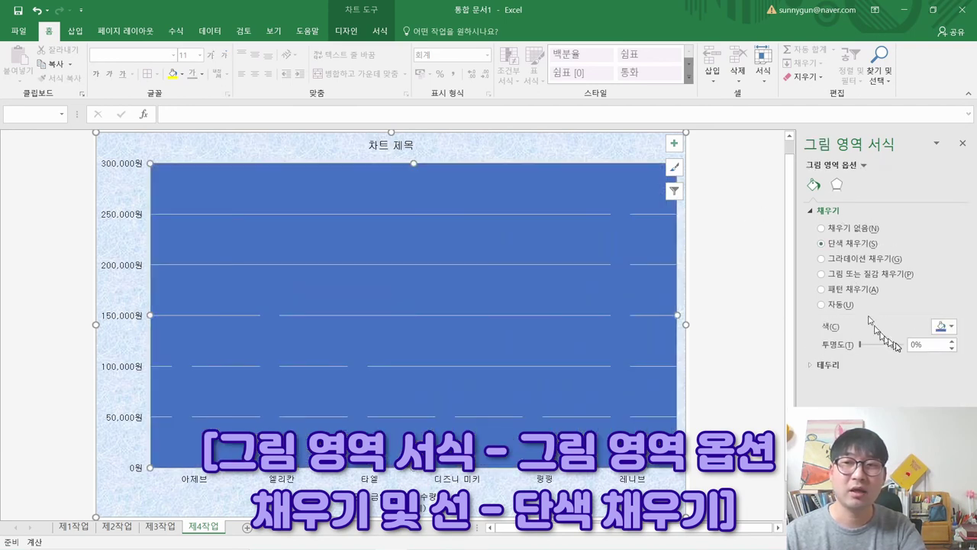
pyautogui.click(951, 326)
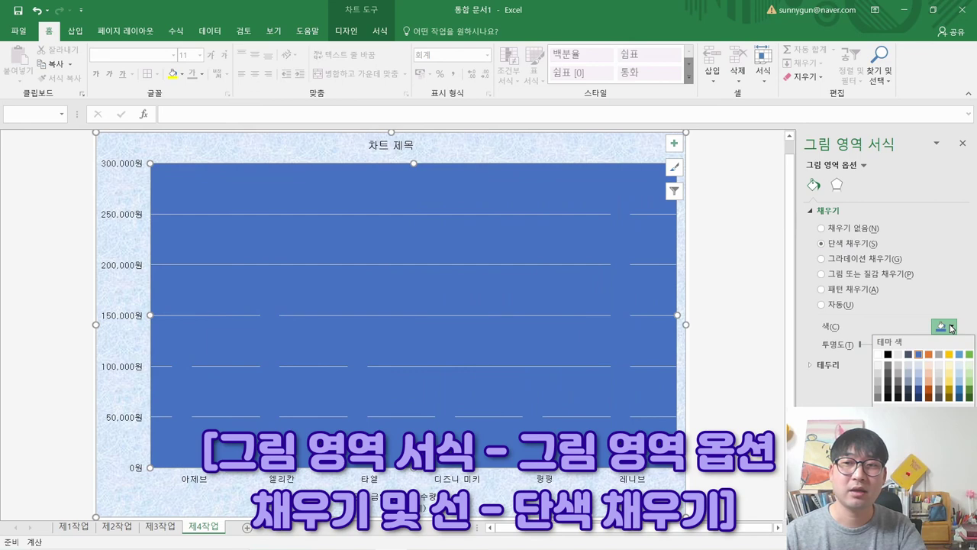
pyautogui.click(879, 356)
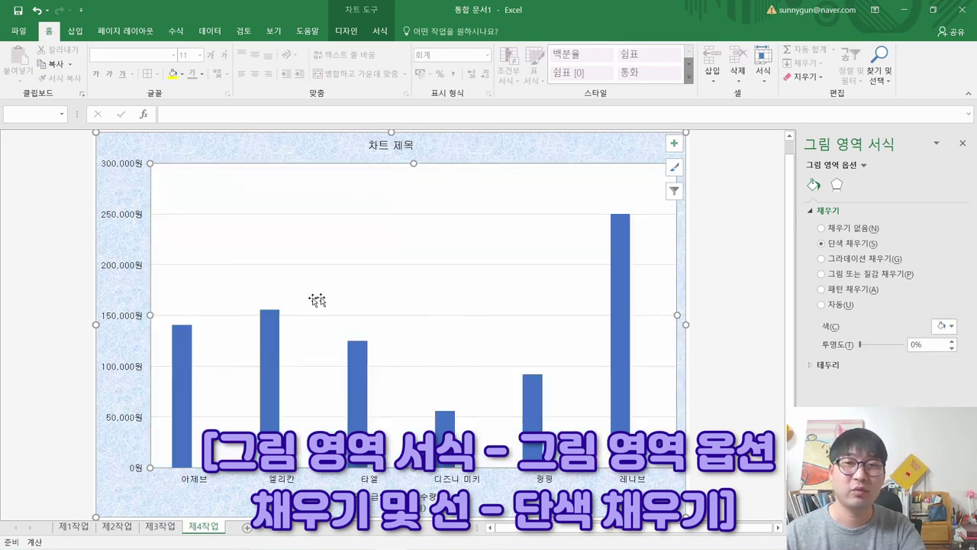
# Step: Switch to Acrobat Reader and strike through the 그림 fill requirement and the 영역 서식 heading of condition (5)
pyautogui.hotkey('alt', 'Tab')
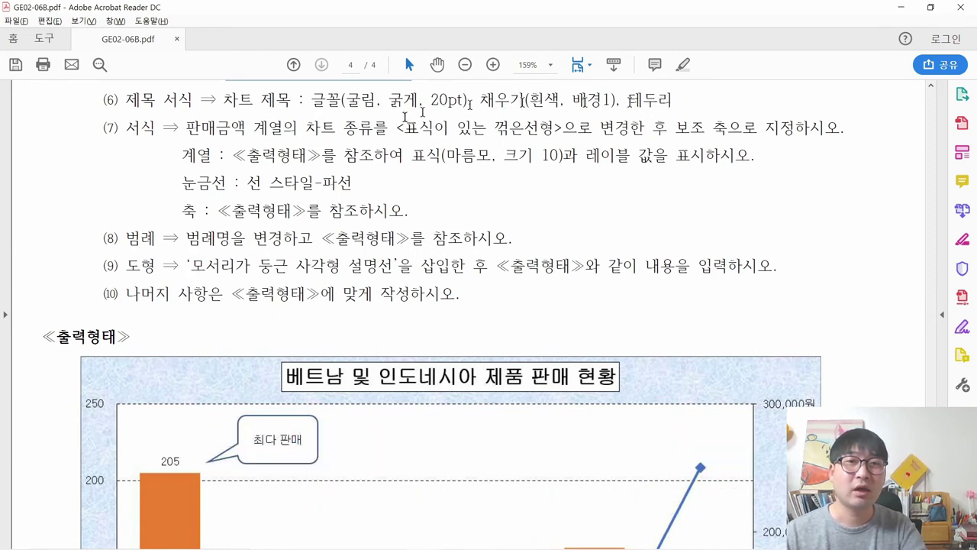
pyautogui.scroll(2, 422, 112)
pyautogui.rightClick(366, 116)
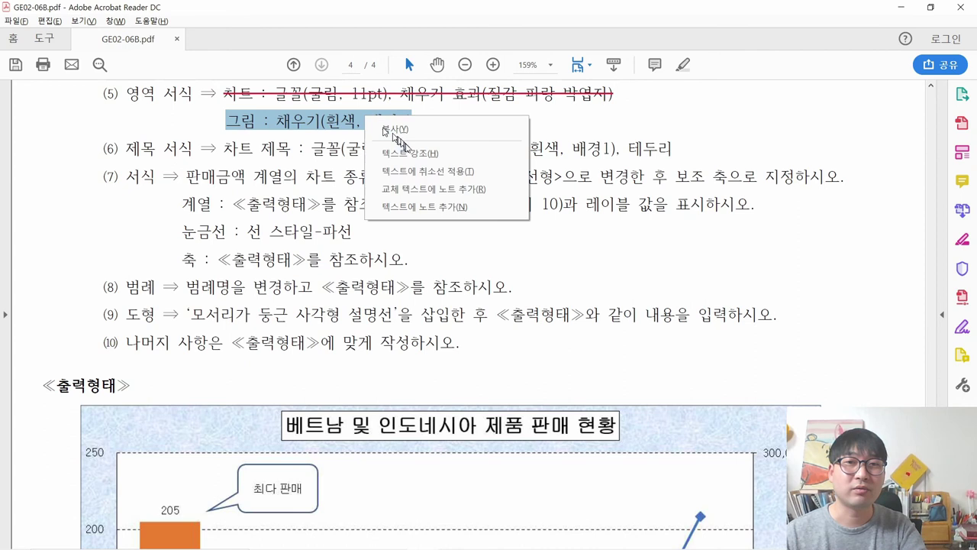
pyautogui.click(421, 174)
pyautogui.scroll(2, 316, 184)
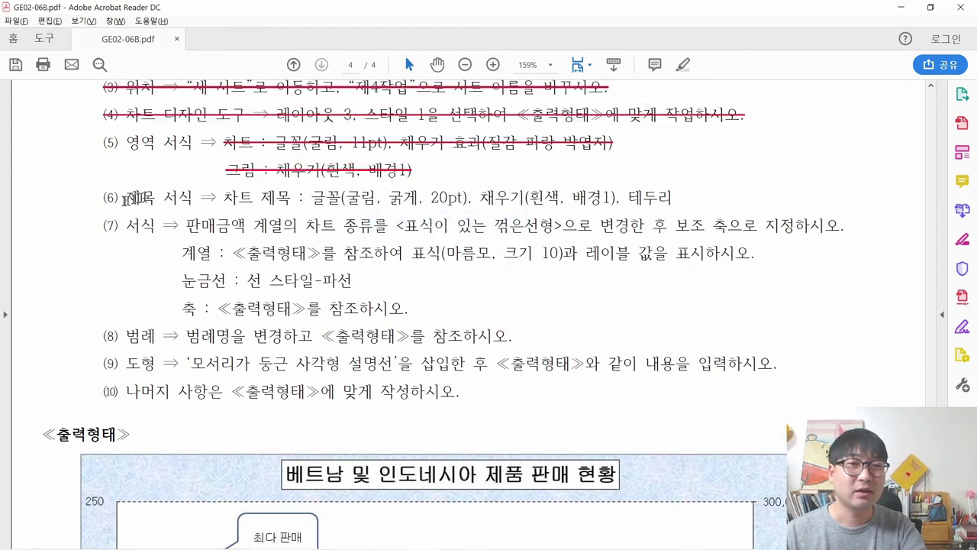
pyautogui.moveTo(104, 141); pyautogui.dragTo(310, 169)
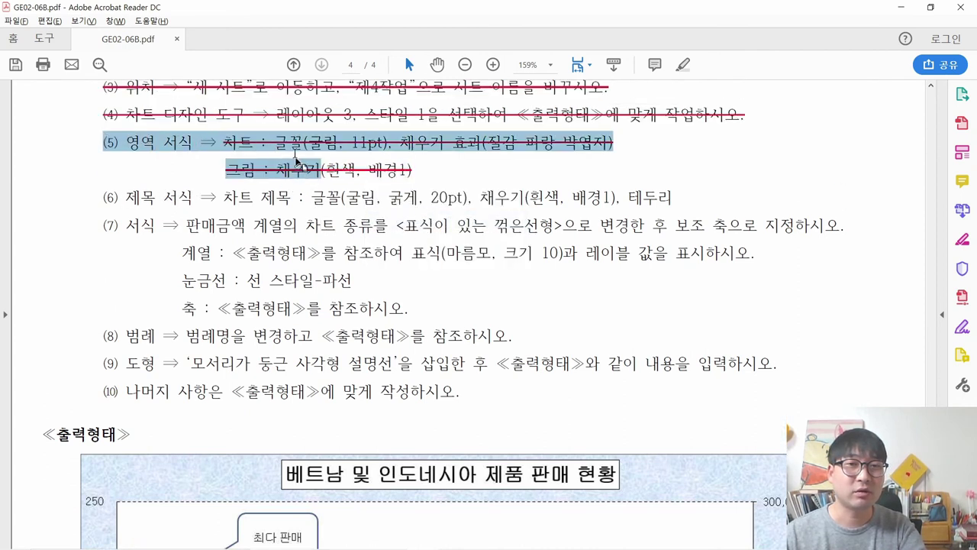
pyautogui.rightClick(200, 143)
pyautogui.click(208, 193)
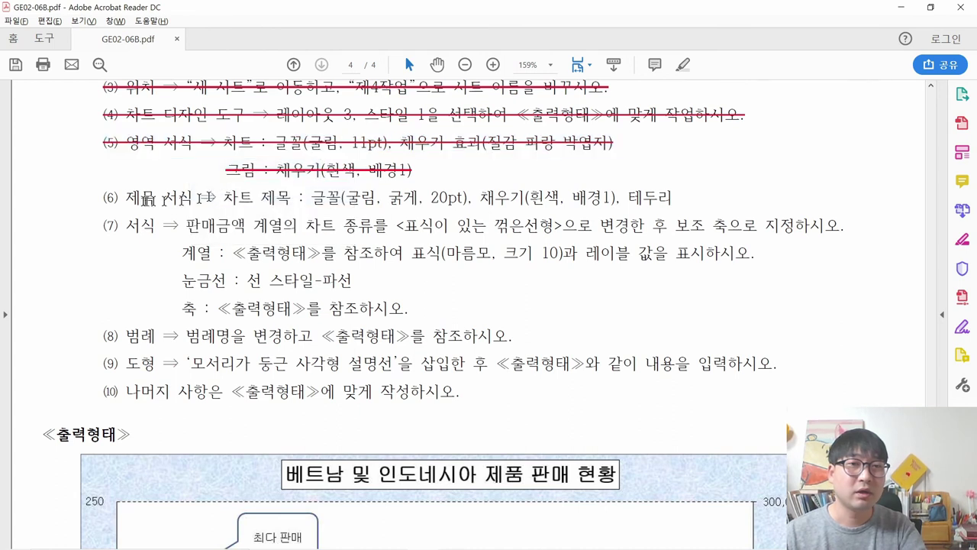
# Step: Examine the chart title requirements in condition (6) and the title in the sample output
pyautogui.moveTo(104, 197); pyautogui.dragTo(339, 201)
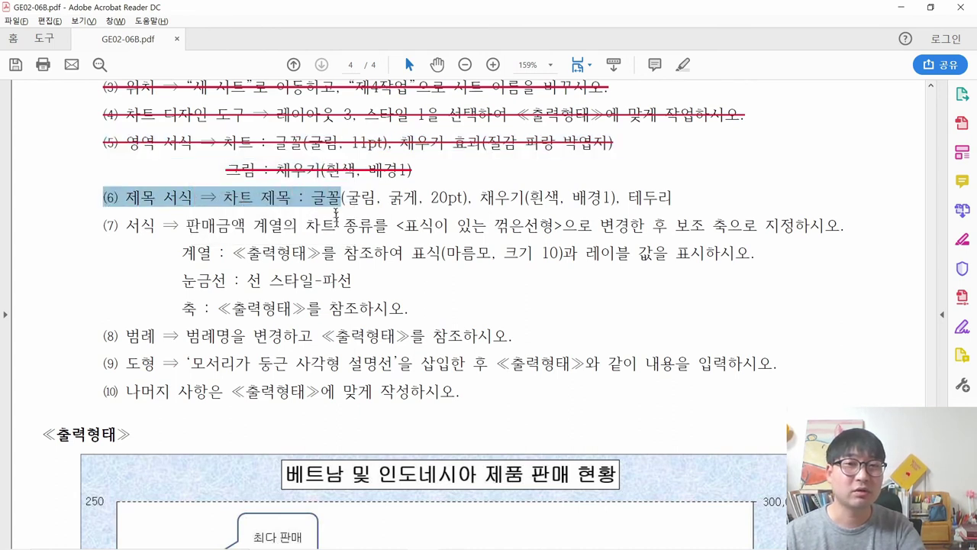
pyautogui.click(275, 452)
pyautogui.moveTo(641, 483); pyautogui.dragTo(200, 454)
pyautogui.click(387, 245)
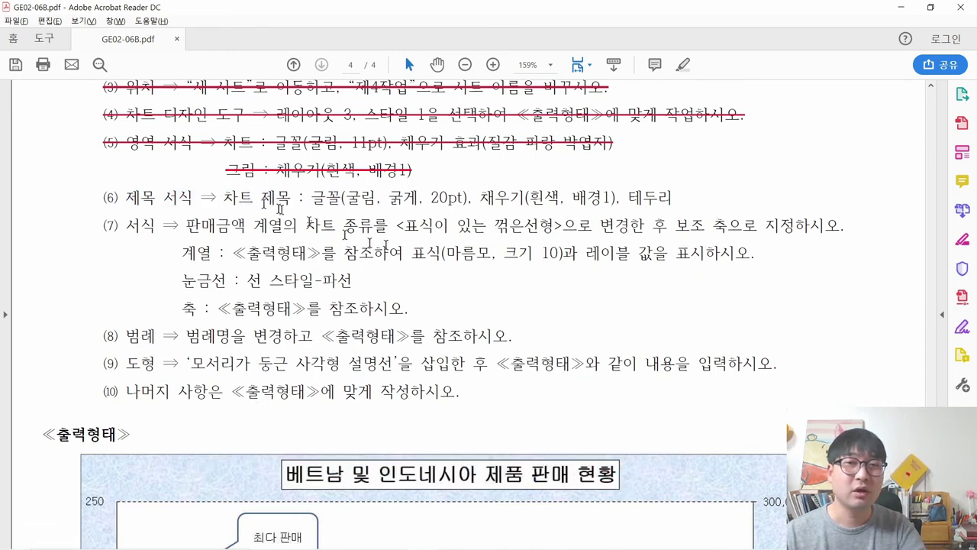
# Step: Check the title requirements in condition (6), and in Excel replace the chart title text with "베트남 및 인도네시아 제품 판매 현황"
pyautogui.moveTo(322, 197); pyautogui.dragTo(429, 197)
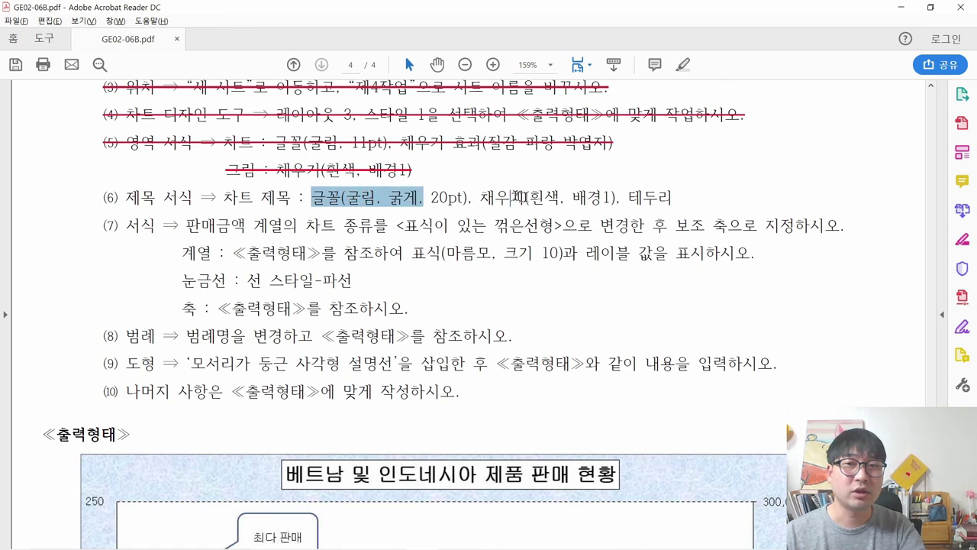
pyautogui.click(535, 199)
pyautogui.moveTo(627, 197); pyautogui.dragTo(658, 197)
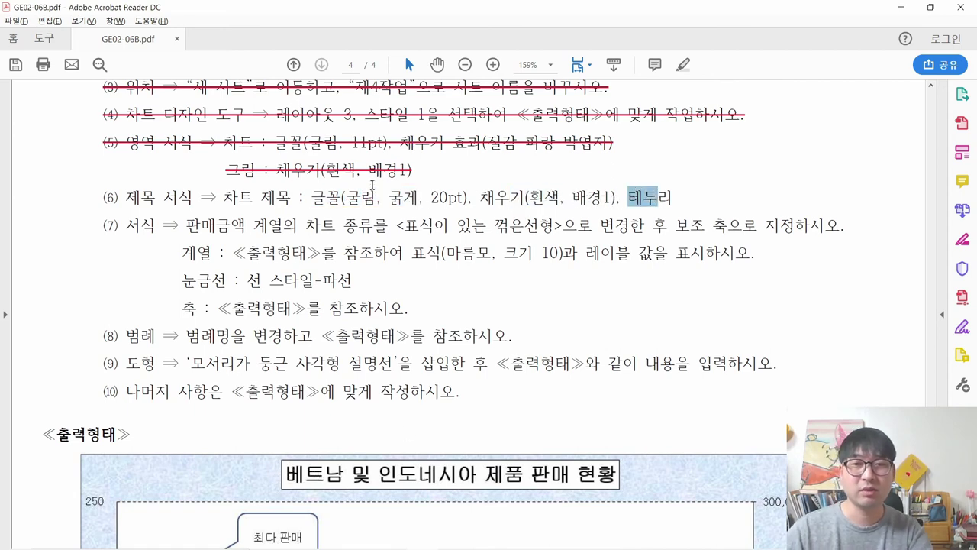
pyautogui.hotkey('alt', 'Tab')
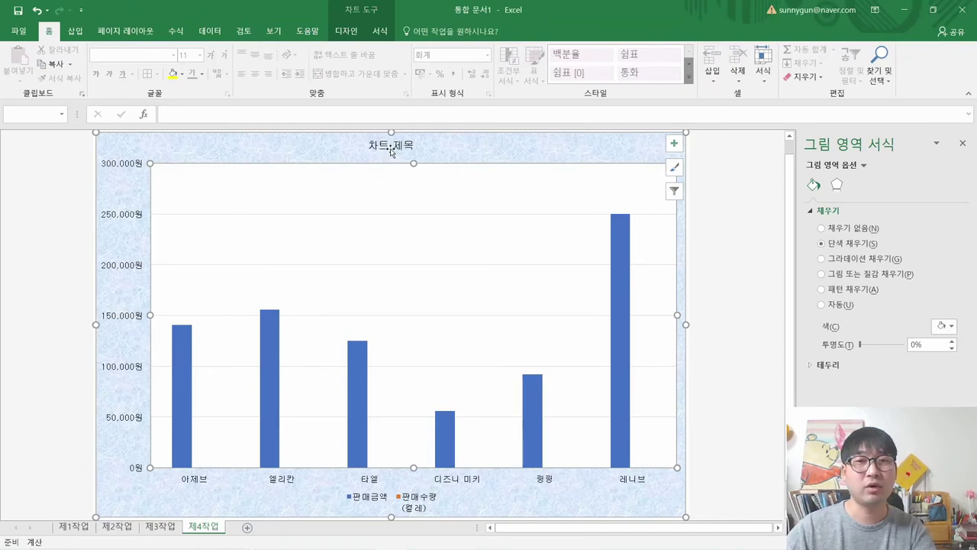
pyautogui.click(391, 150)
pyautogui.tripleClick(387, 149)
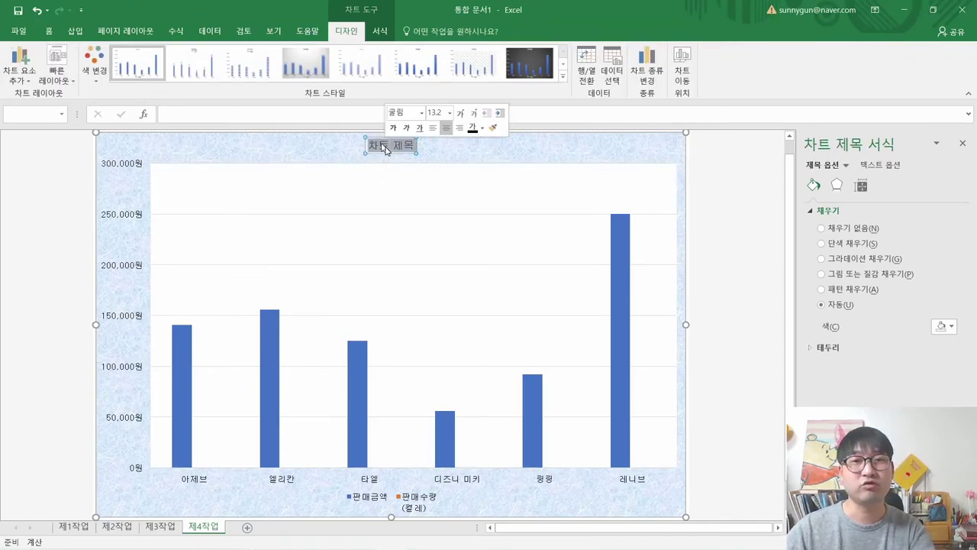
pyautogui.write('베트남 및')
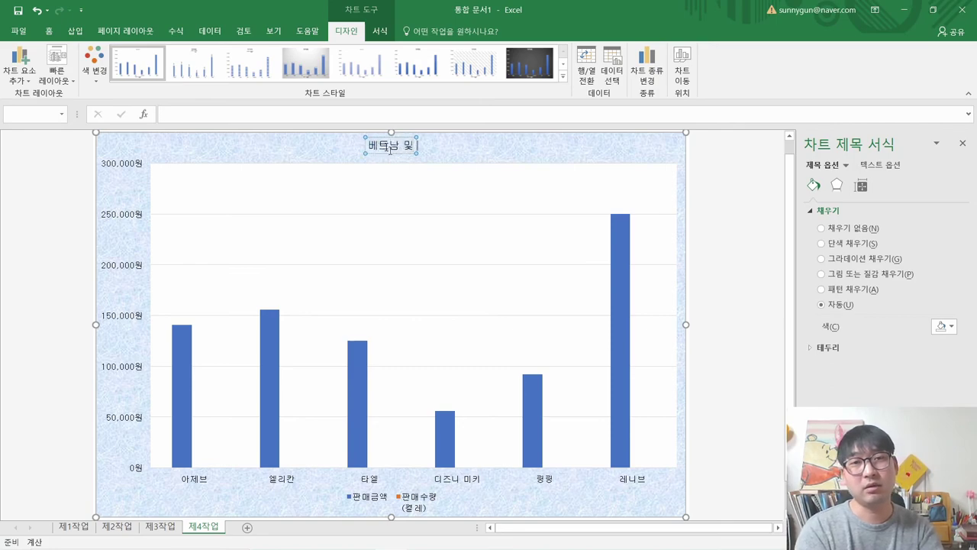
pyautogui.hotkey('alt', 'Tab')
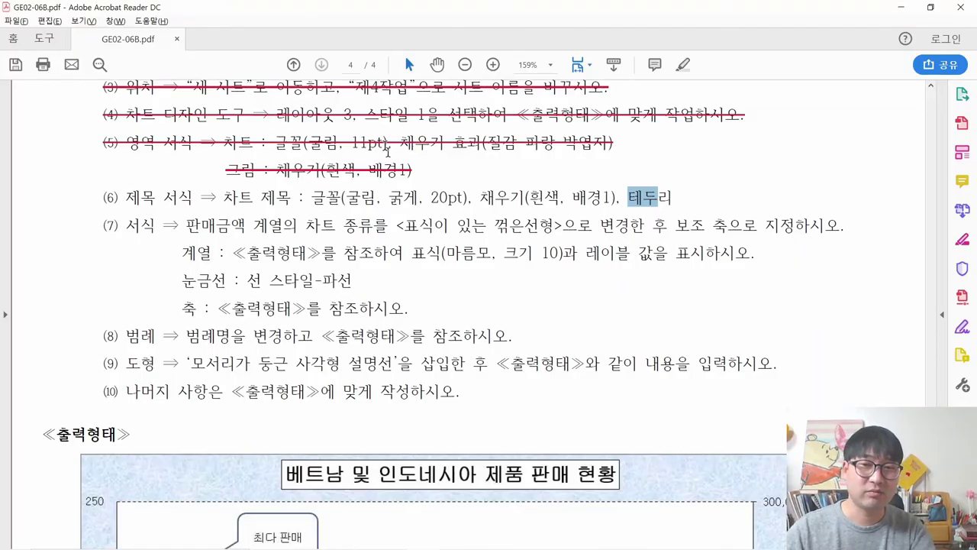
pyautogui.hotkey('alt', 'Tab')
pyautogui.write('및')
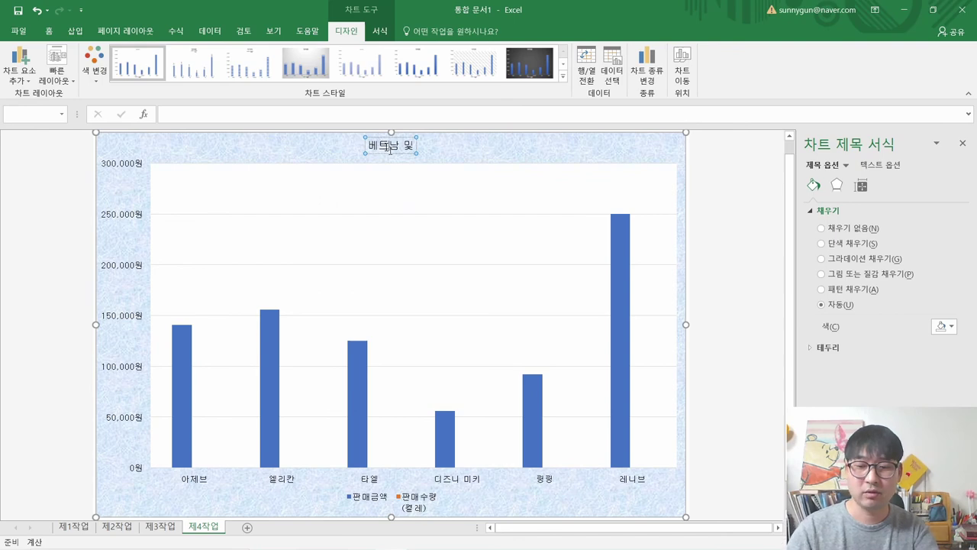
pyautogui.write(' 인도네시')
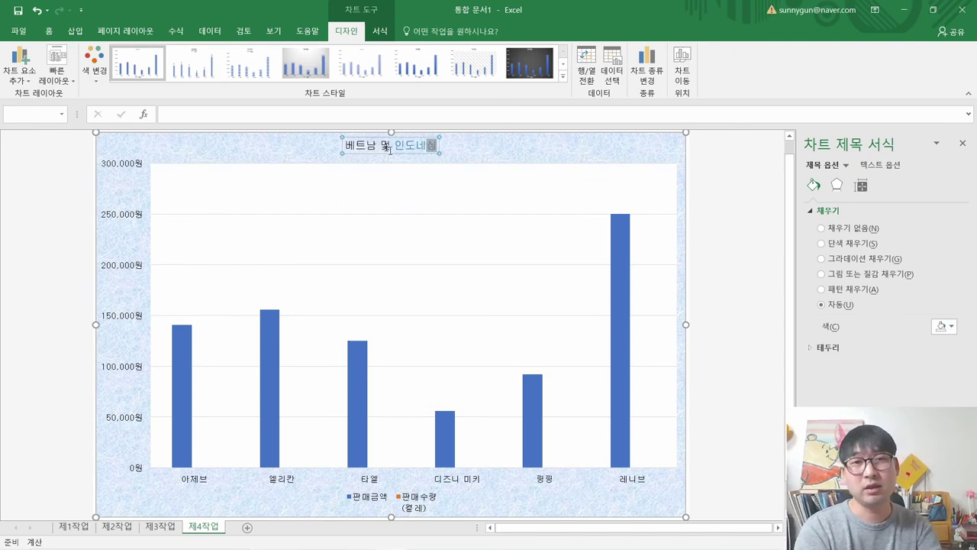
pyautogui.write('아 ㅈ제품 판매 현황')
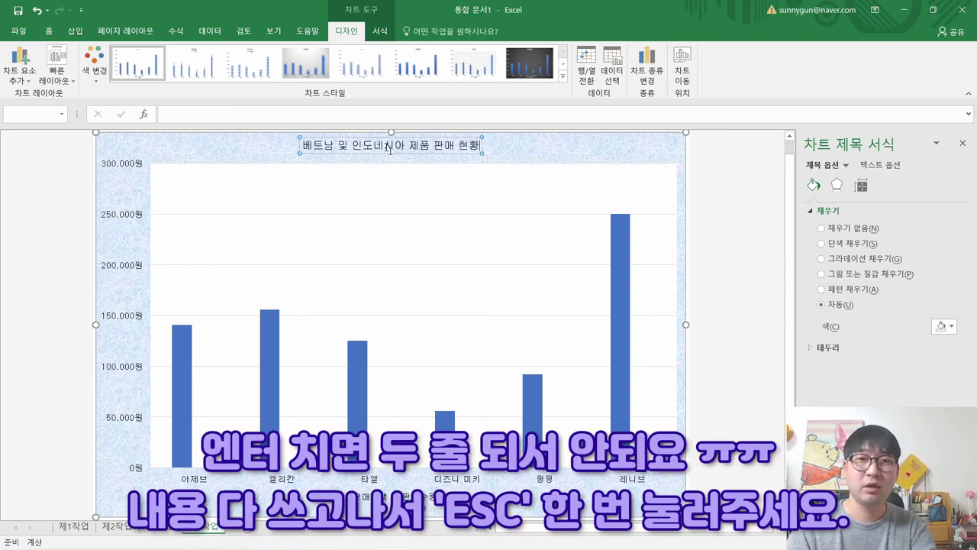
pyautogui.press('Return')
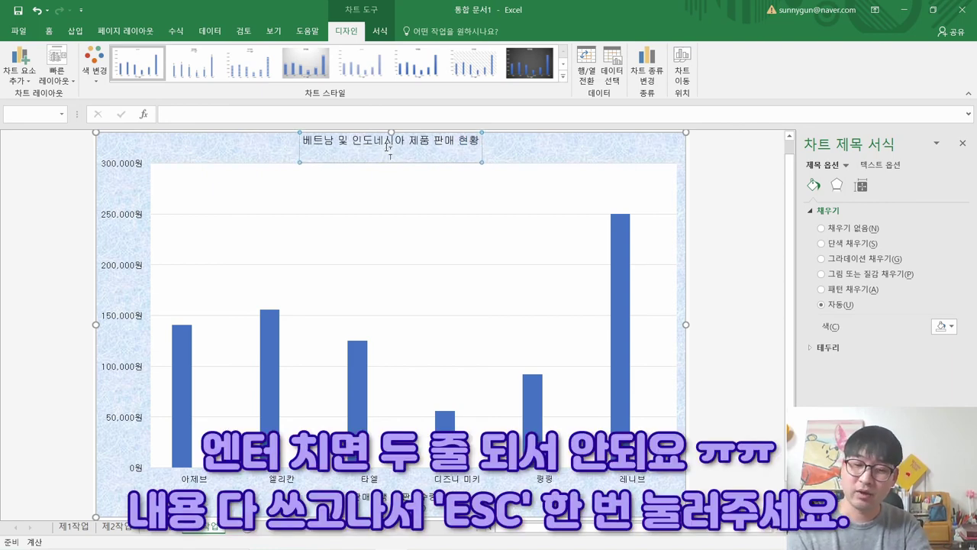
pyautogui.press('BackSpace')
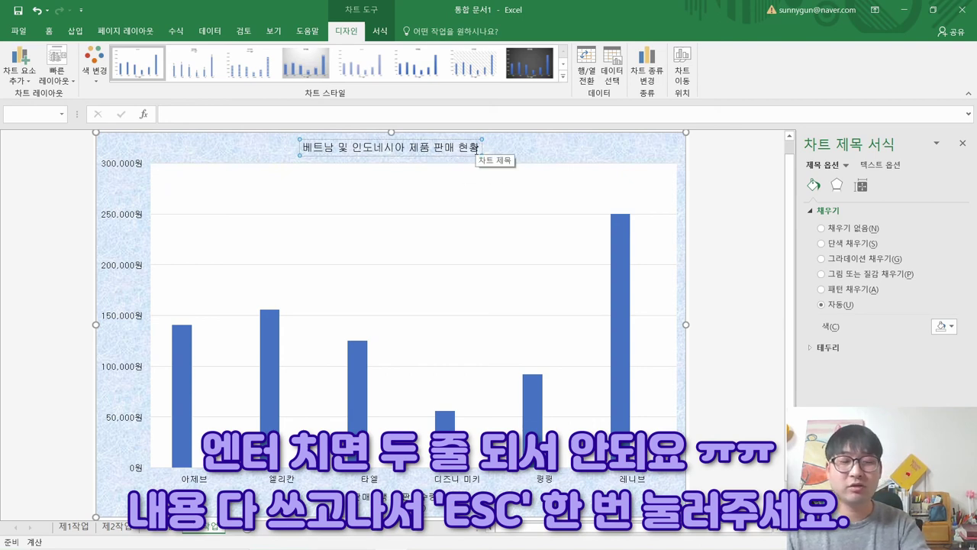
pyautogui.press('Escape')
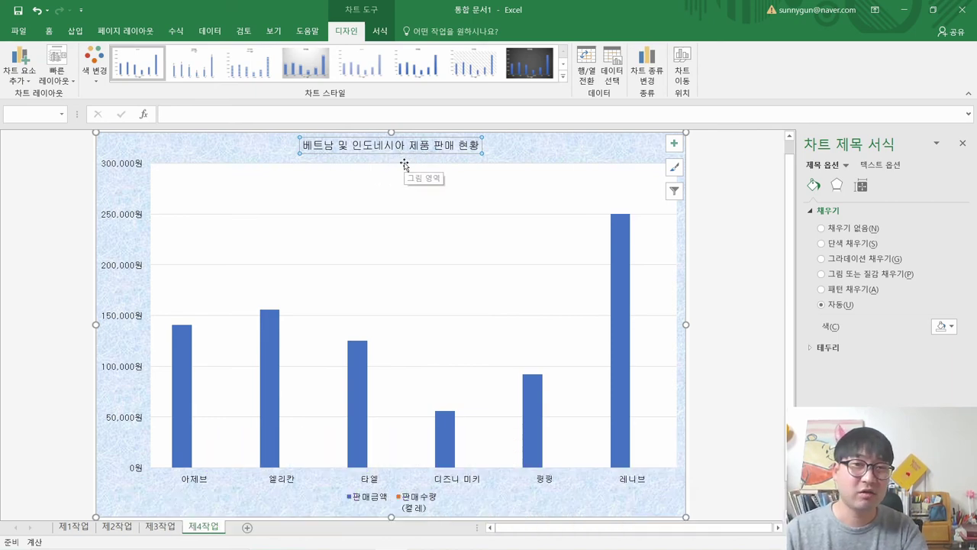
# Step: Check the title font requirement in the PDF, and in Excel make the chart title bold at 20 pt
pyautogui.hotkey('alt', 'Tab')
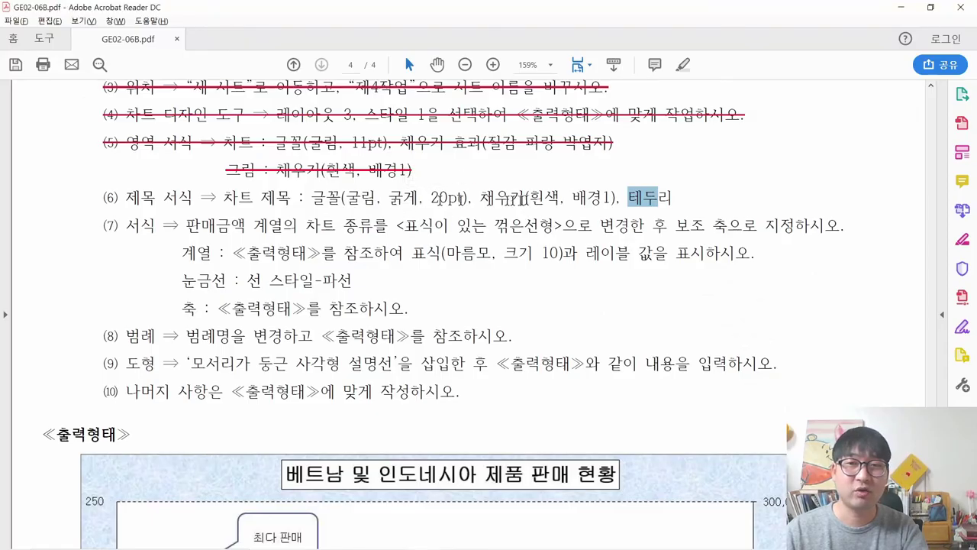
pyautogui.moveTo(227, 197); pyautogui.dragTo(458, 197)
pyautogui.hotkey('alt', 'Tab')
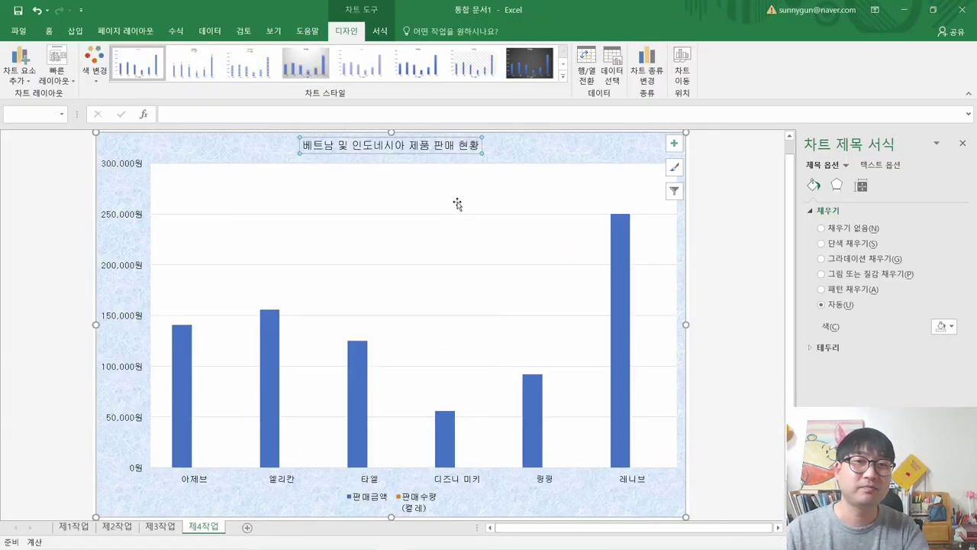
pyautogui.click(52, 32)
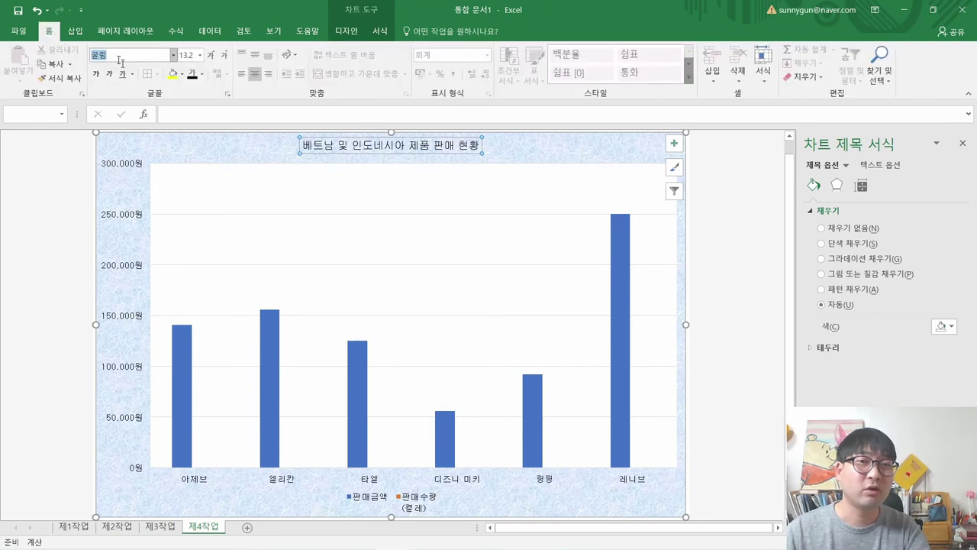
pyautogui.hotkey('ctrl', 'b')
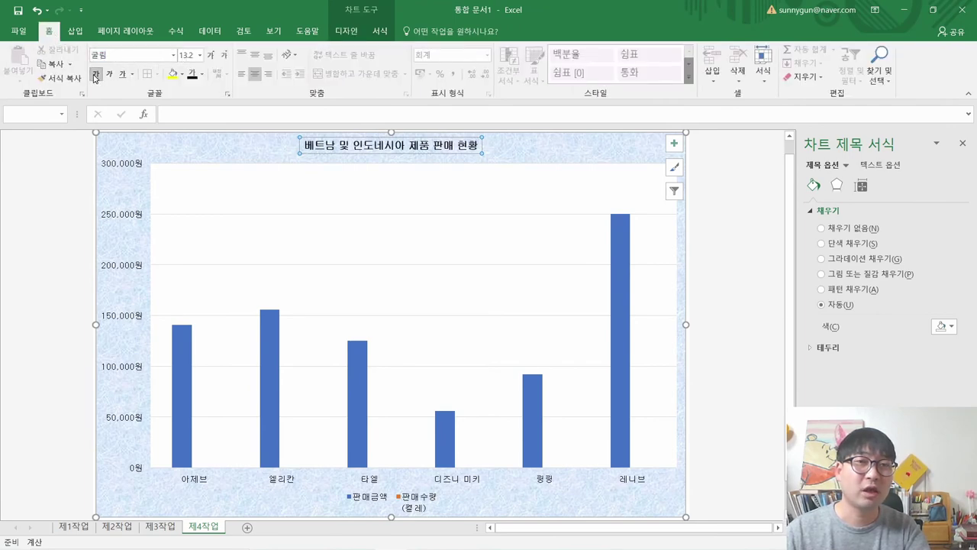
pyautogui.write('20')
pyautogui.press('Return')
# Step: Compare the title with condition (6) and the sample output in the PDF, and fill the chart title with white, background 1 in Excel
pyautogui.hotkey('alt', 'Tab')
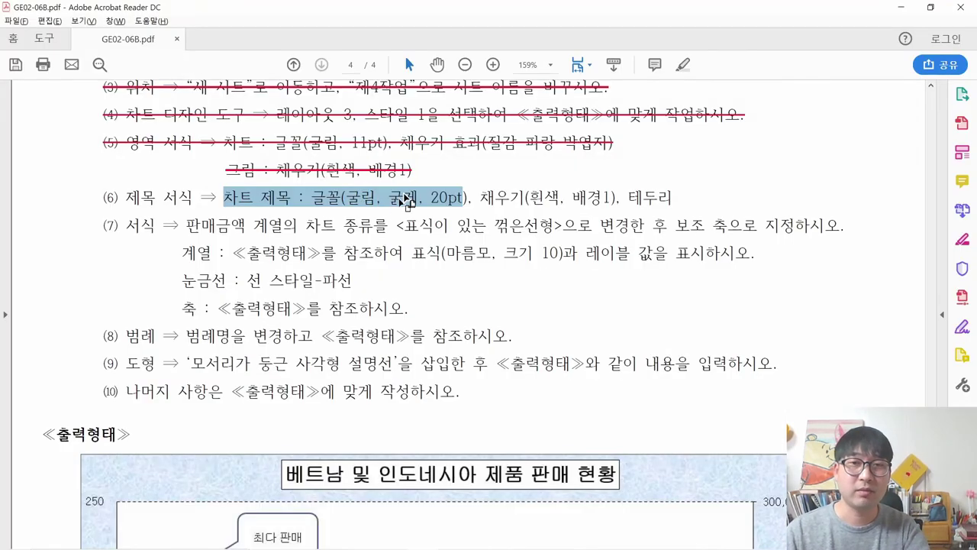
pyautogui.hotkey('alt', 'Tab')
pyautogui.hotkey('alt', 'Tab')
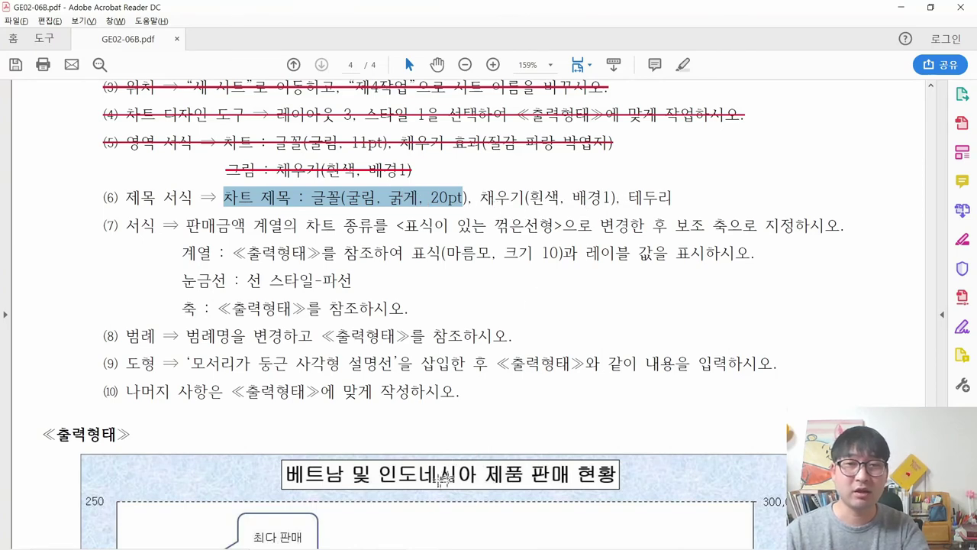
pyautogui.hotkey('alt', 'Tab')
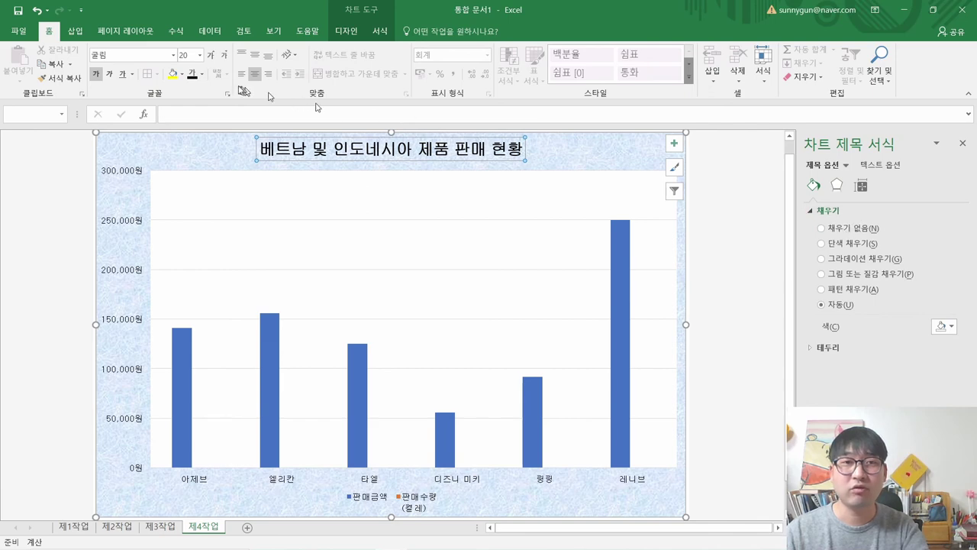
pyautogui.click(182, 74)
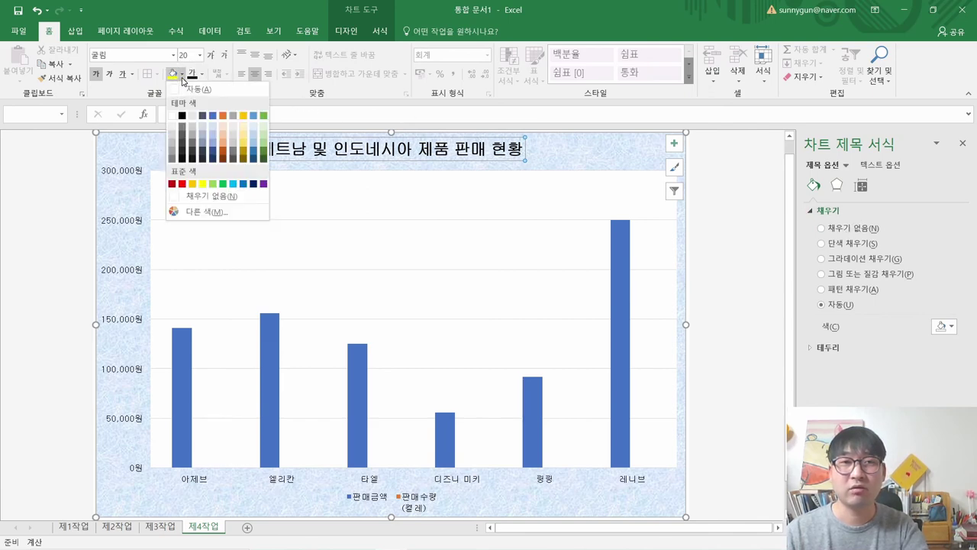
pyautogui.click(172, 116)
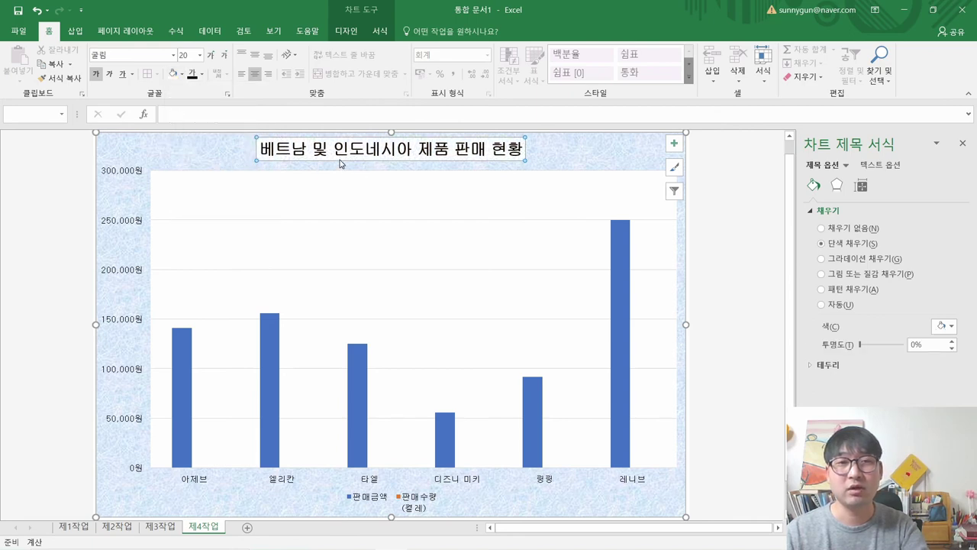
# Step: Check the 테두리 requirement in the PDF, and in Excel give the chart title a solid black border
pyautogui.hotkey('alt', 'Tab')
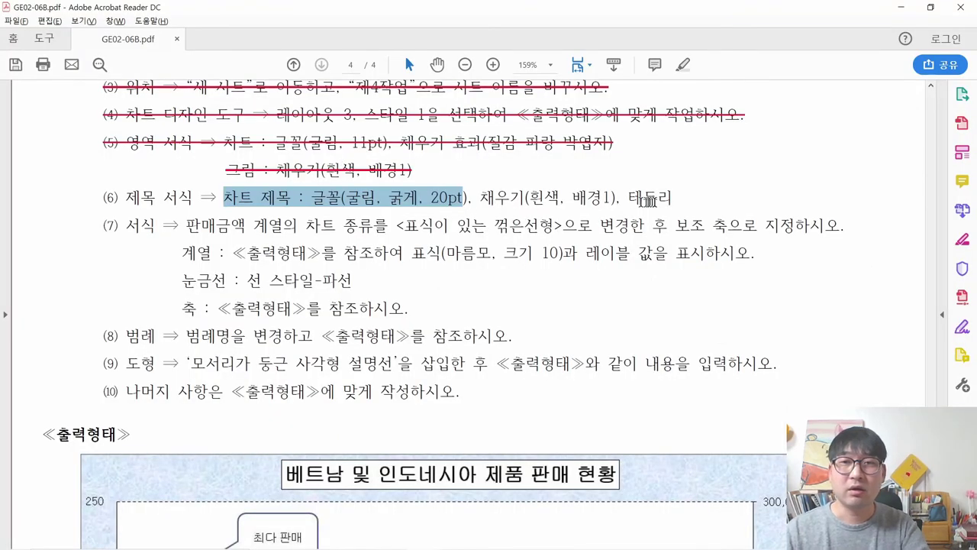
pyautogui.moveTo(670, 199); pyautogui.dragTo(104, 200)
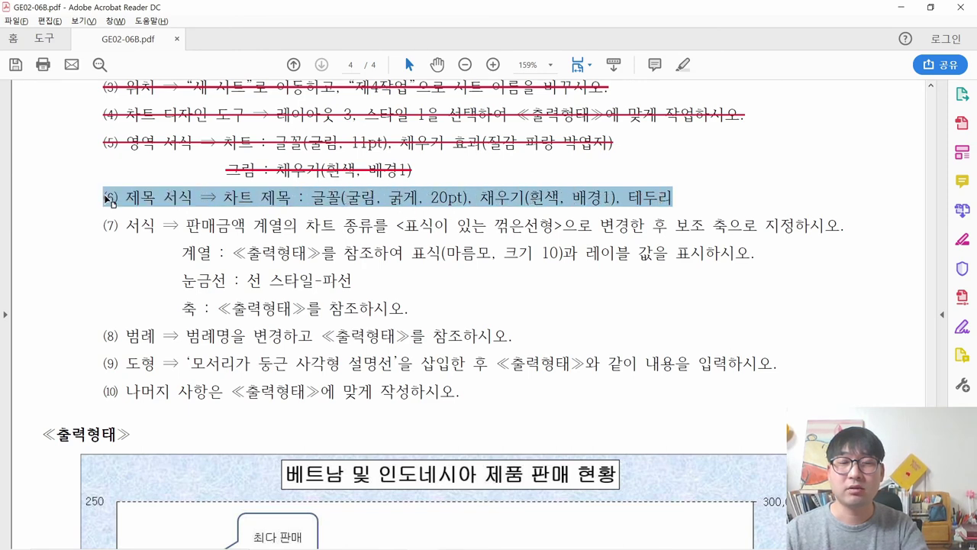
pyautogui.hotkey('alt', 'Tab')
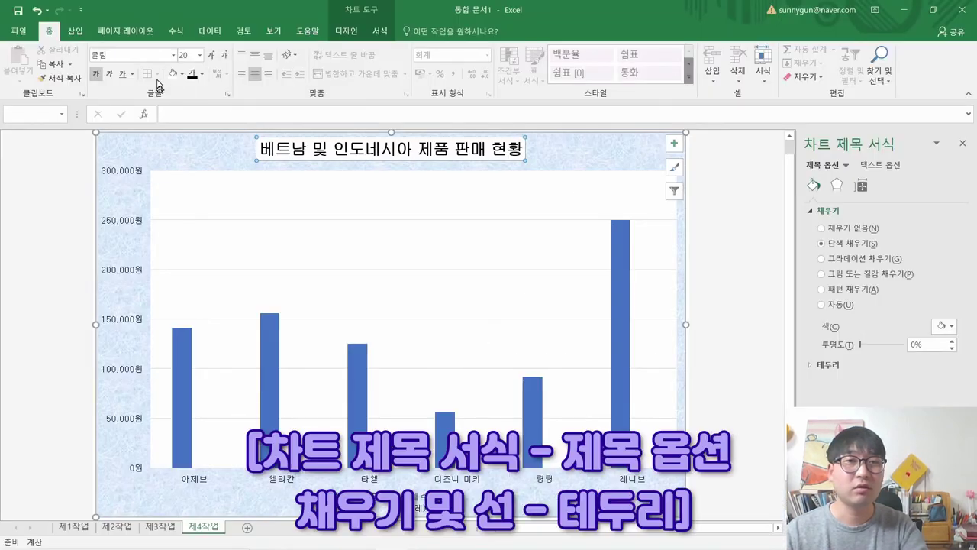
pyautogui.click(158, 80)
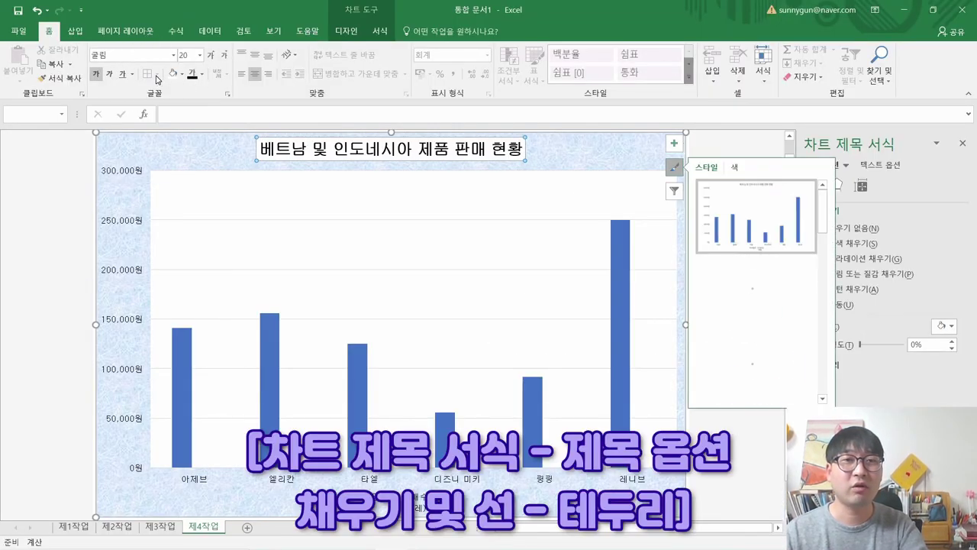
pyautogui.click(155, 79)
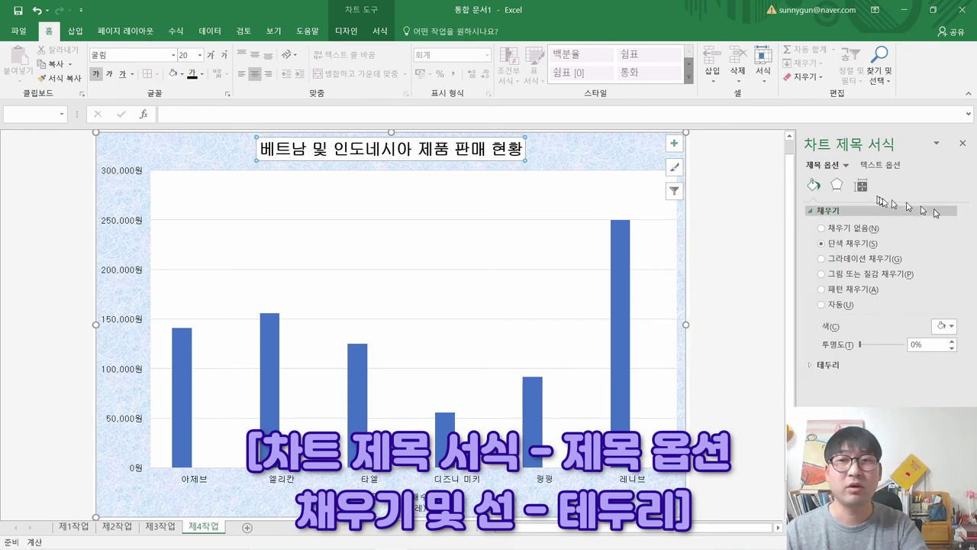
pyautogui.click(828, 213)
pyautogui.click(824, 228)
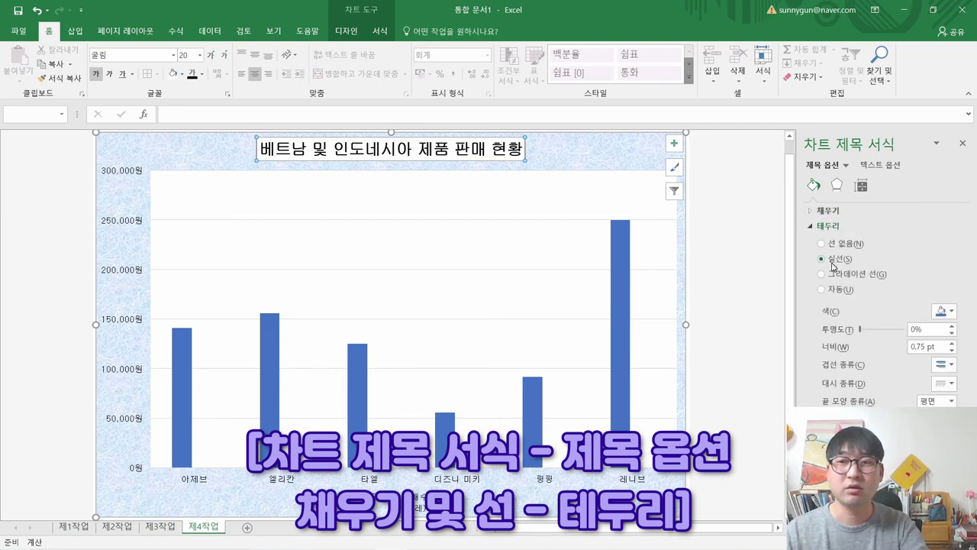
pyautogui.click(952, 311)
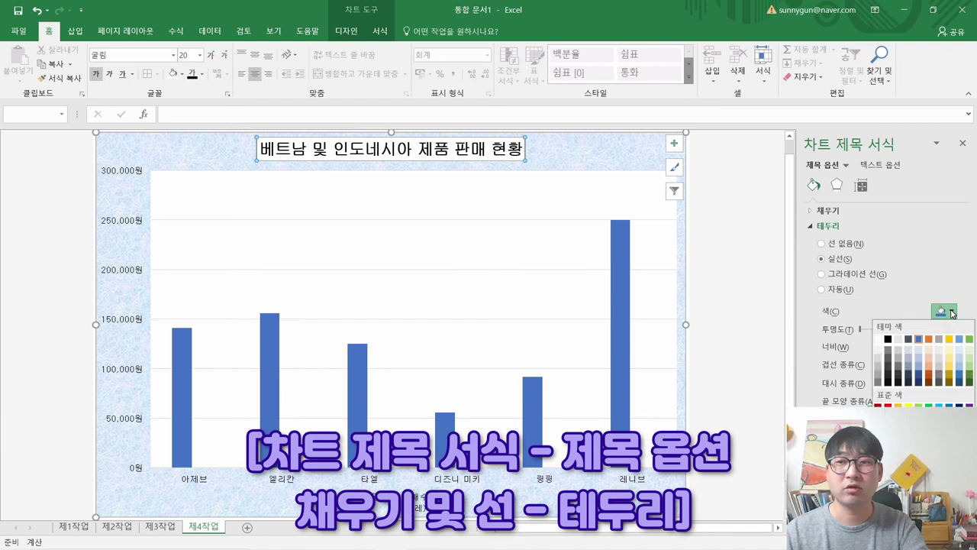
pyautogui.click(888, 339)
# Step: Switch to Acrobat Reader and strike through all of condition (6)
pyautogui.hotkey('alt', 'Tab')
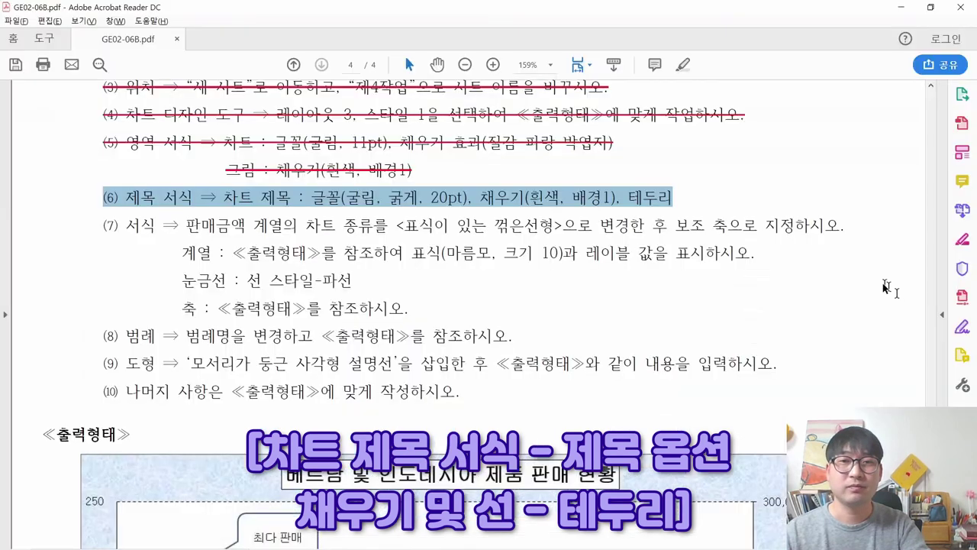
pyautogui.scroll(-2, 605, 353)
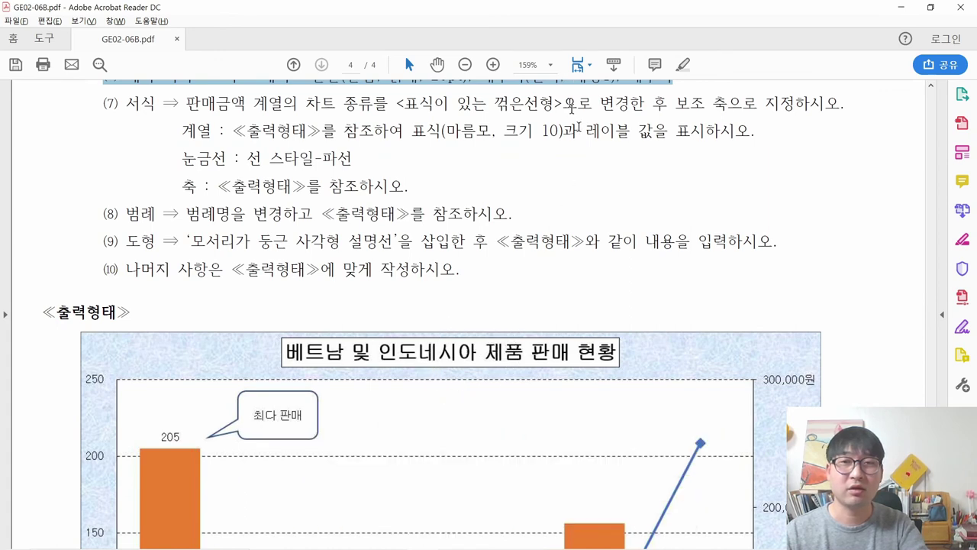
pyautogui.scroll(3, 588, 152)
pyautogui.rightClick(599, 204)
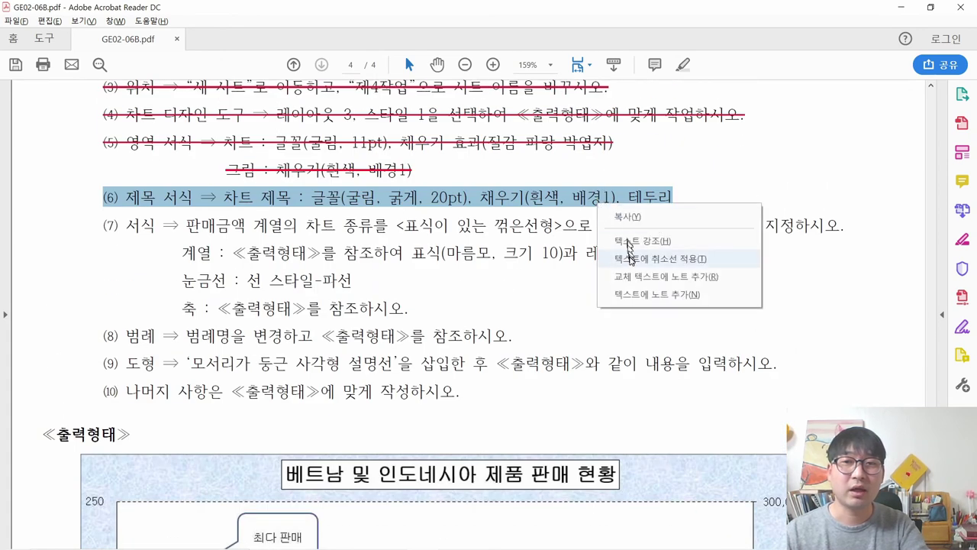
pyautogui.click(622, 255)
# Step: Deselect the chart title in Excel, and read in the PDF's condition (7) which chart type and axis the 판매금액 series needs
pyautogui.hotkey('alt', 'Tab')
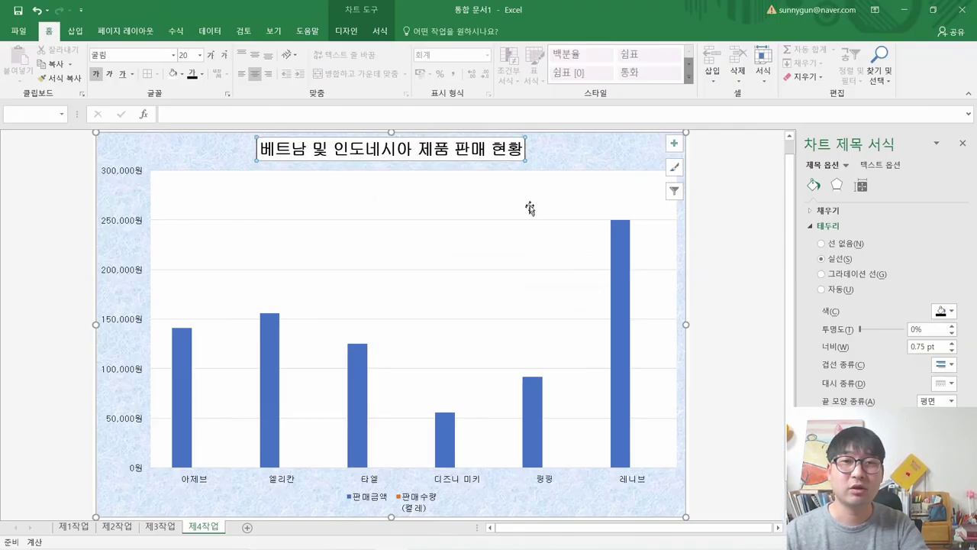
pyautogui.click(715, 205)
pyautogui.hotkey('alt', 'Tab')
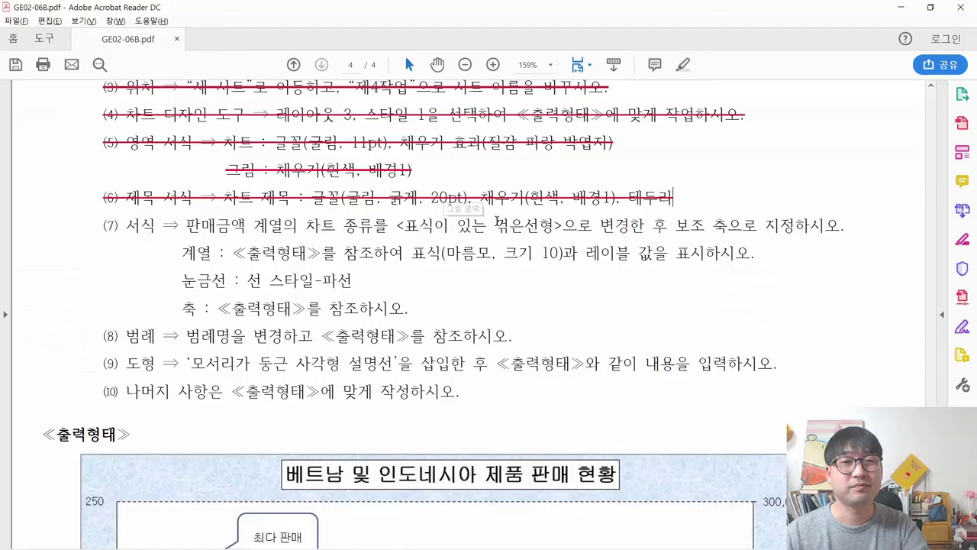
pyautogui.moveTo(93, 225); pyautogui.dragTo(190, 226)
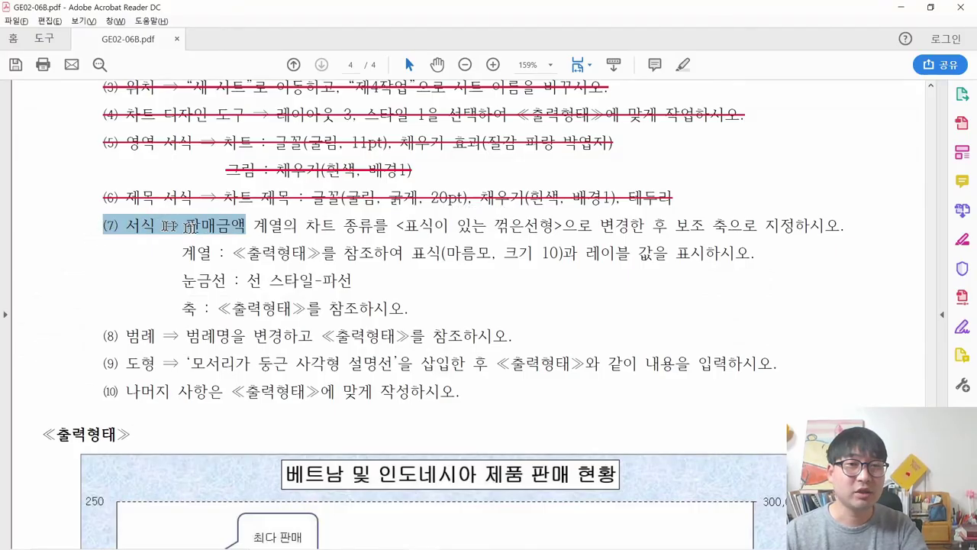
pyautogui.scroll(-3, 204, 237)
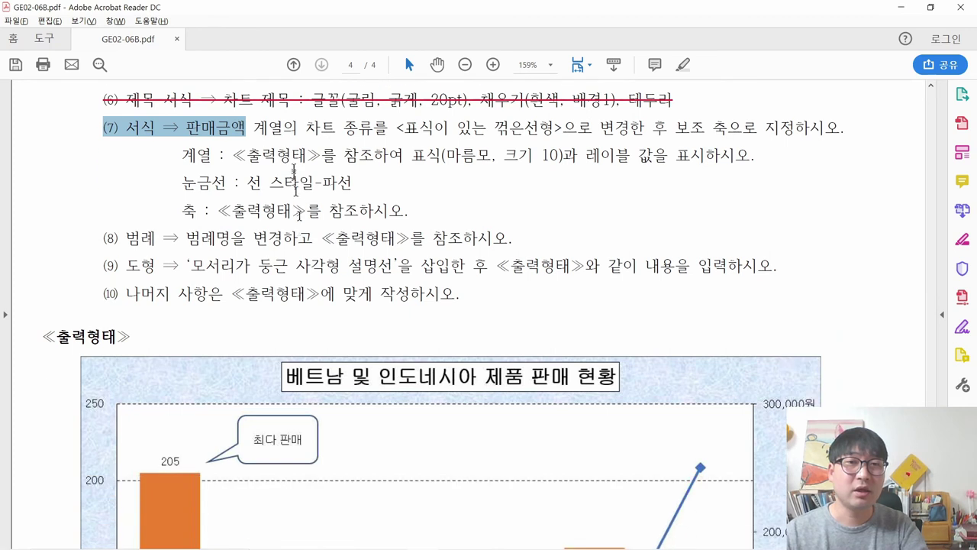
pyautogui.click(202, 131)
pyautogui.moveTo(183, 129); pyautogui.dragTo(277, 137)
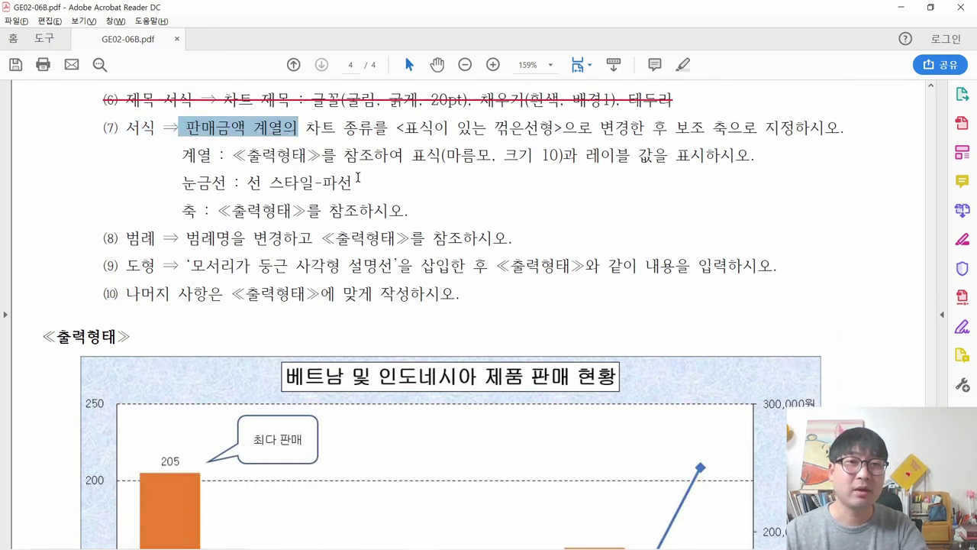
pyautogui.doubleClick(357, 139)
pyautogui.moveTo(404, 128); pyautogui.dragTo(549, 150)
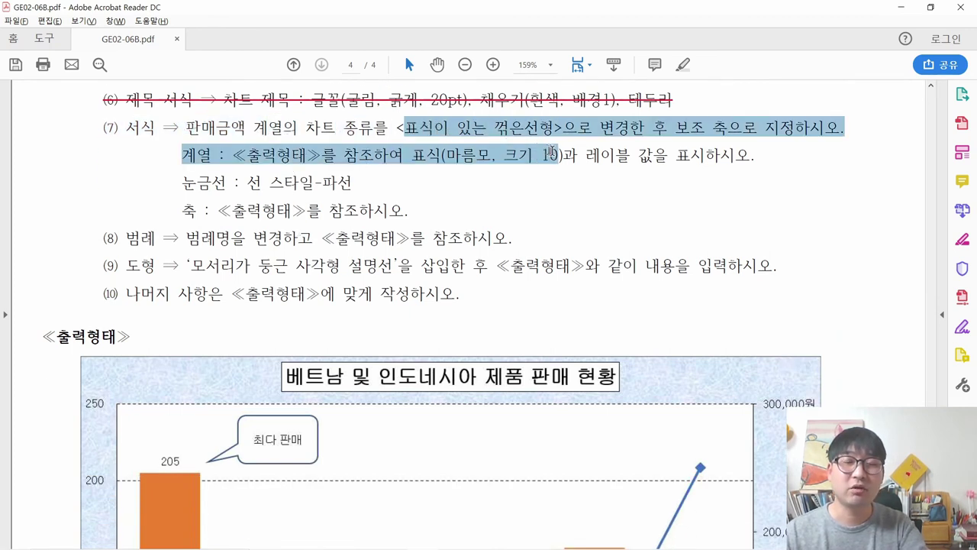
pyautogui.click(513, 130)
pyautogui.moveTo(404, 128); pyautogui.dragTo(756, 130)
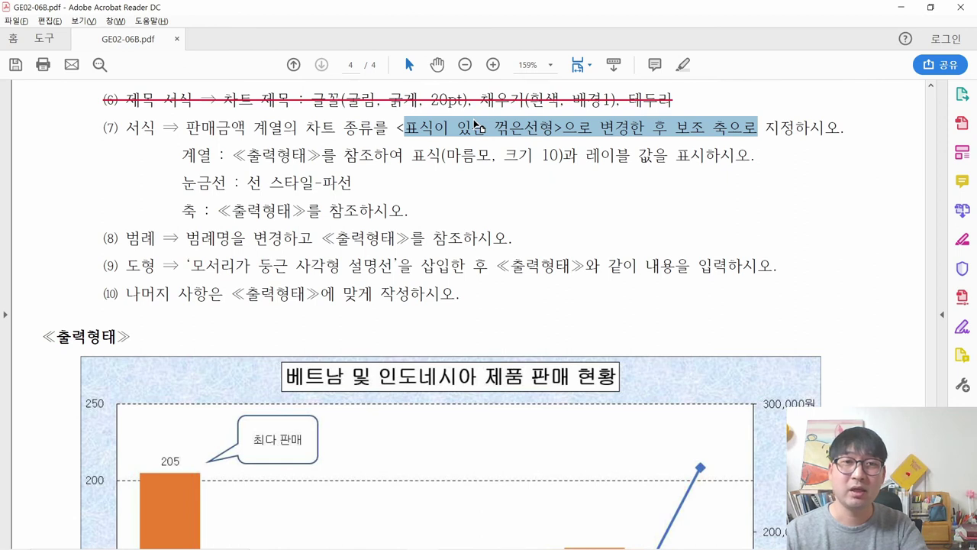
pyautogui.moveTo(184, 128); pyautogui.dragTo(239, 128)
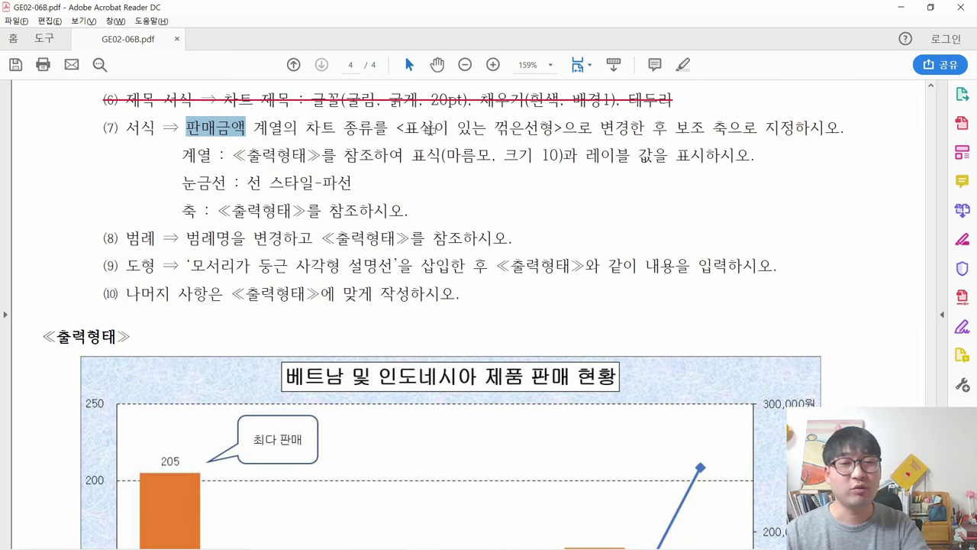
# Step: In Excel, change the 판매금액 series' chart type to 표식이 있는 꺾은선형 in the combo chart settings, checking the series name against the PDF
pyautogui.hotkey('alt', 'Tab')
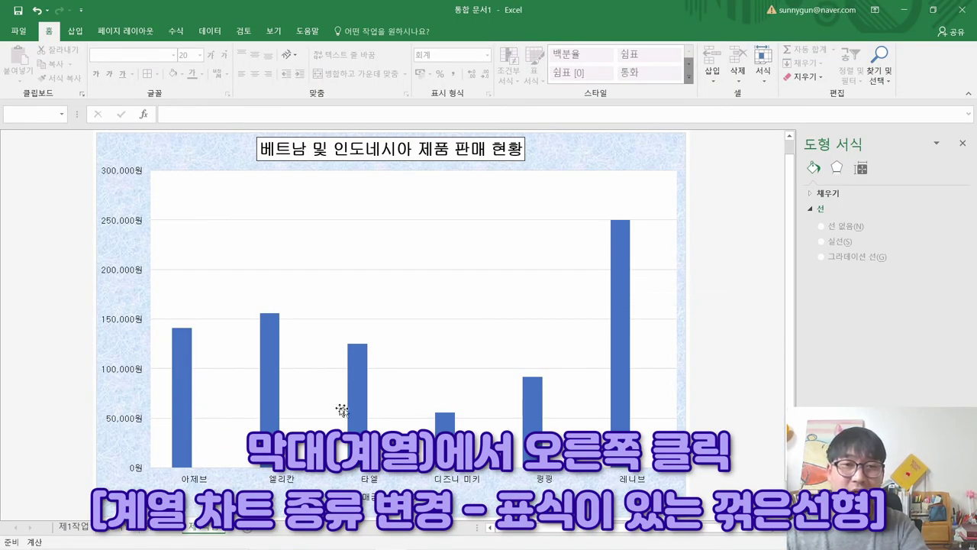
pyautogui.rightClick(620, 286)
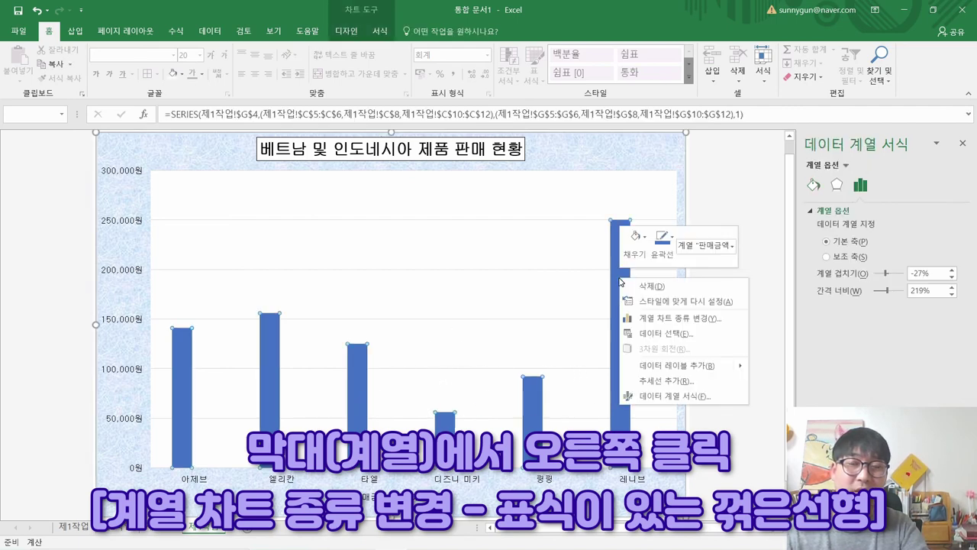
pyautogui.click(679, 318)
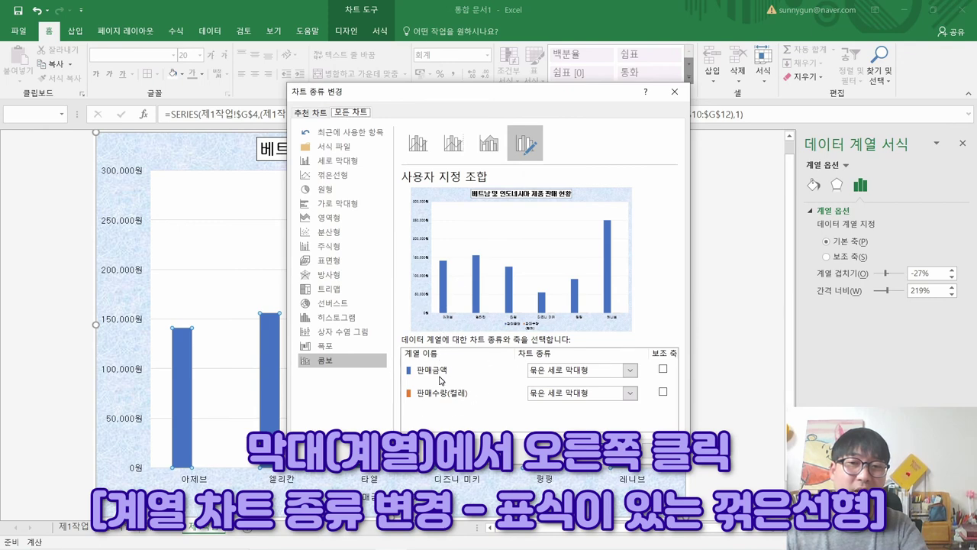
pyautogui.hotkey('alt', 'Tab')
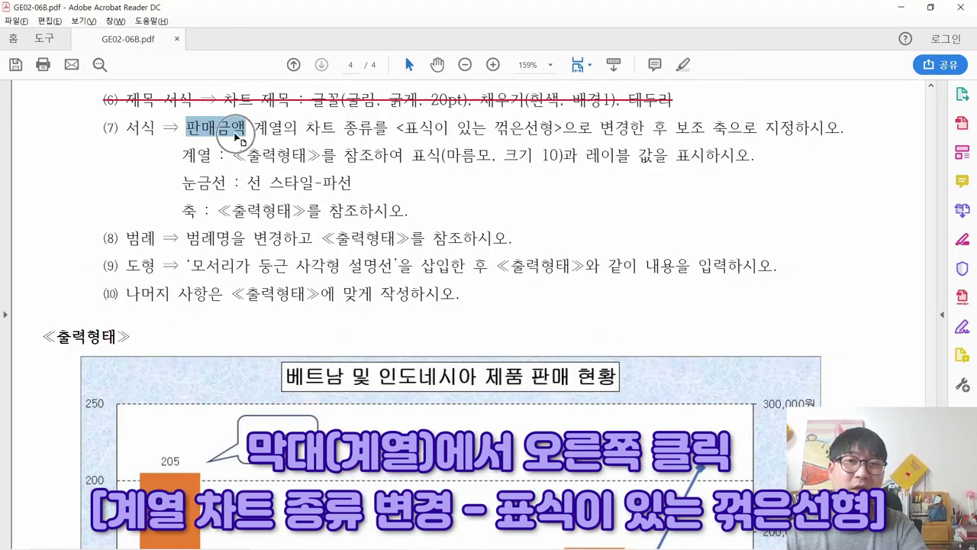
pyautogui.hotkey('alt', 'Tab')
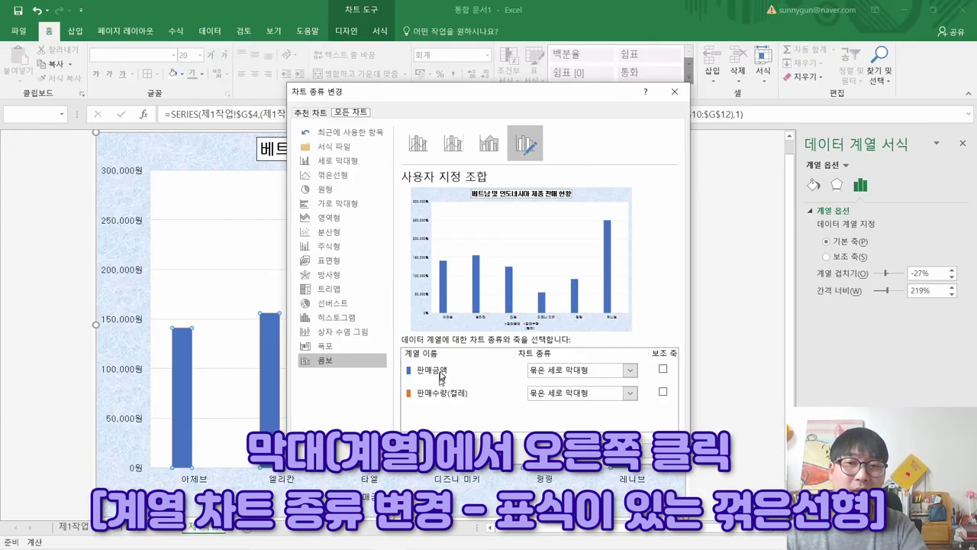
pyautogui.click(550, 371)
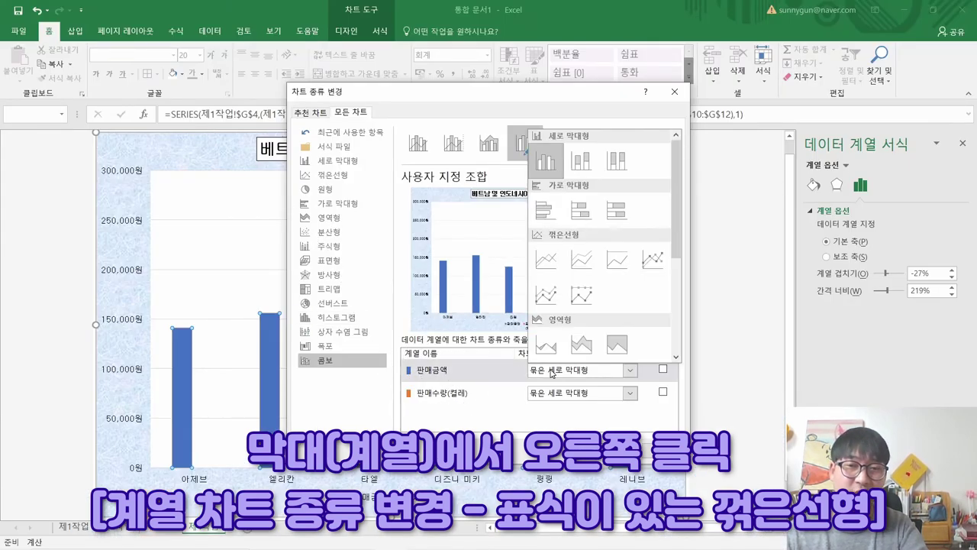
pyautogui.click(652, 262)
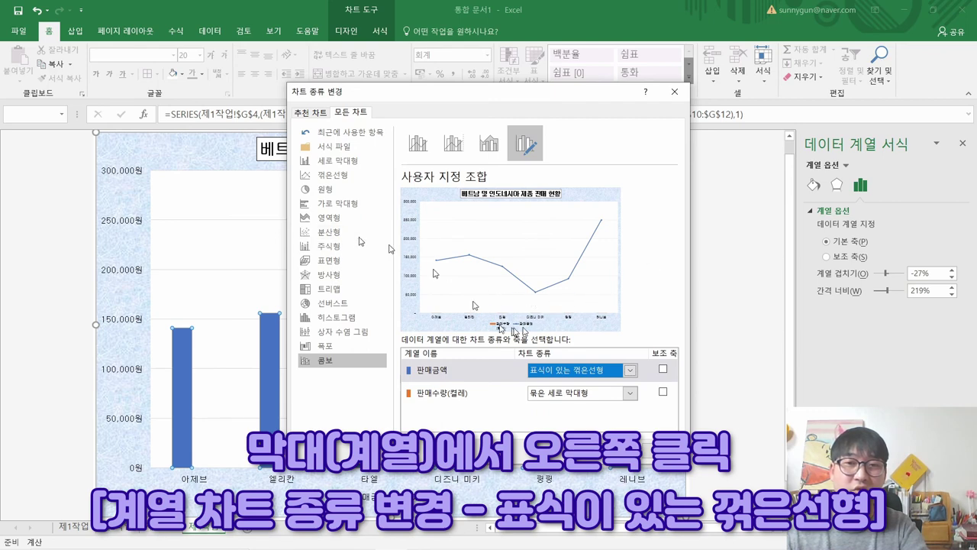
# Step: Assign the 판매금액 series to the secondary axis, check this against condition (7) in the PDF, and apply the chart type change
pyautogui.click(664, 369)
pyautogui.hotkey('alt', 'Tab')
pyautogui.click(690, 138)
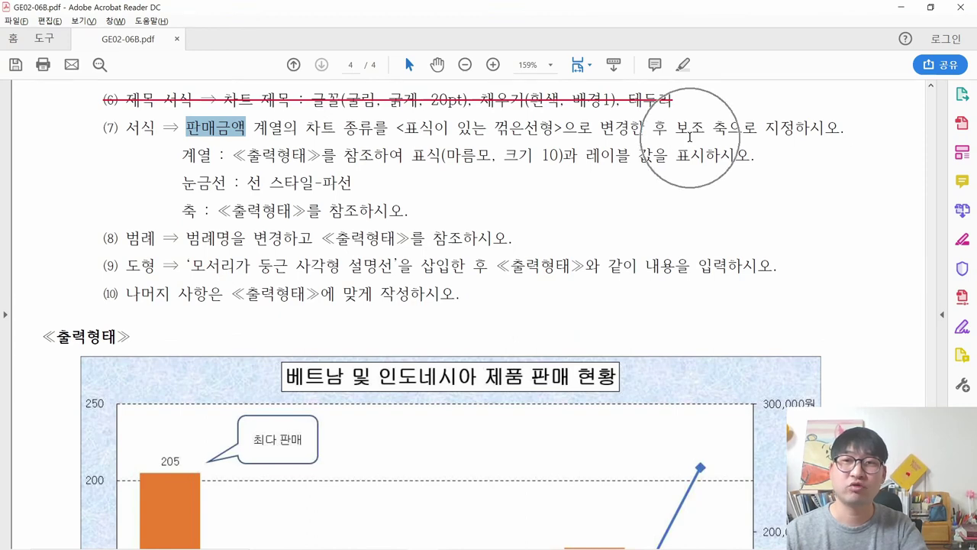
pyautogui.hotkey('alt', 'Tab')
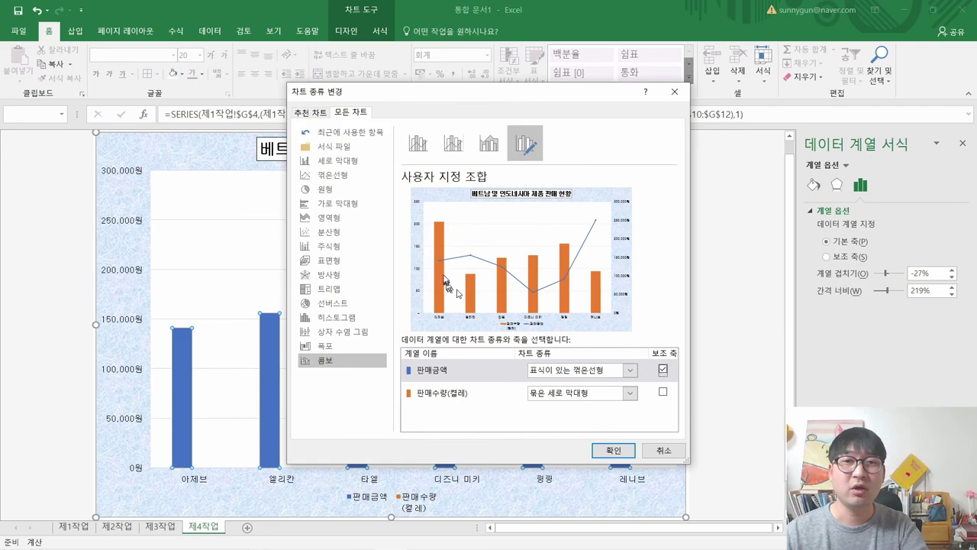
pyautogui.click(615, 452)
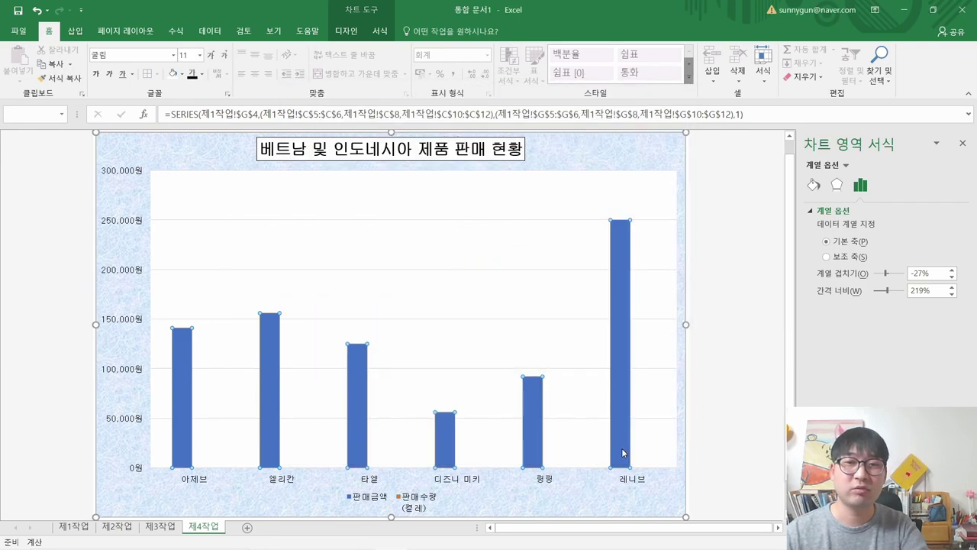
# Step: Compare the combo chart in Excel with the sample output in the PDF
pyautogui.scroll(-5, 689, 340)
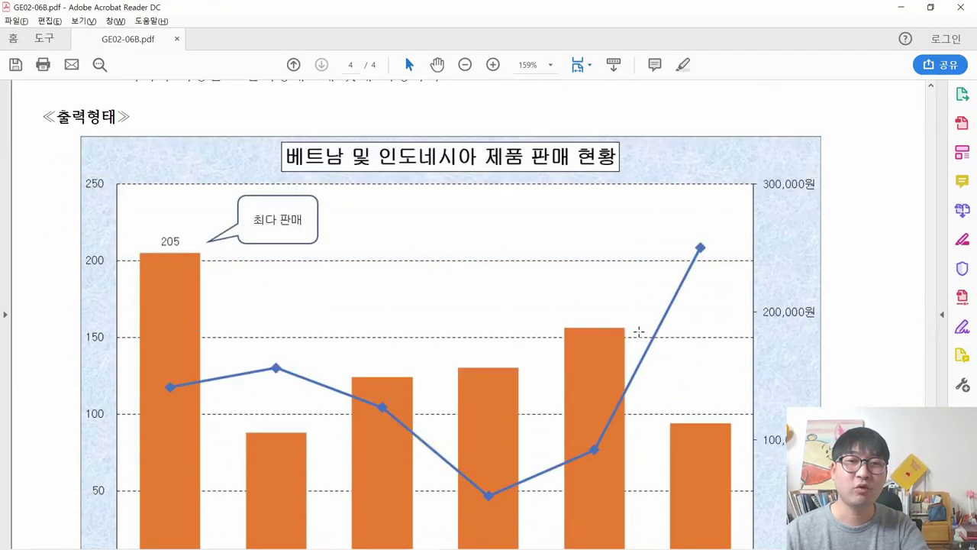
pyautogui.hotkey('alt', 'Tab')
pyautogui.hotkey('alt', 'Tab')
pyautogui.hotkey('alt', 'Tab')
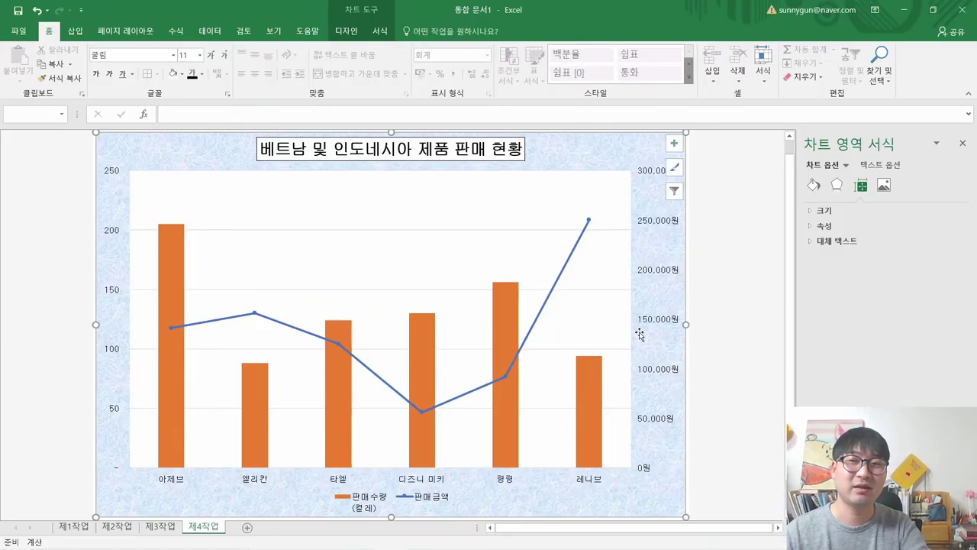
# Step: Switch to Acrobat Reader and strike through the first line of condition (7)
pyautogui.hotkey('alt', 'Tab')
pyautogui.scroll(5, 640, 306)
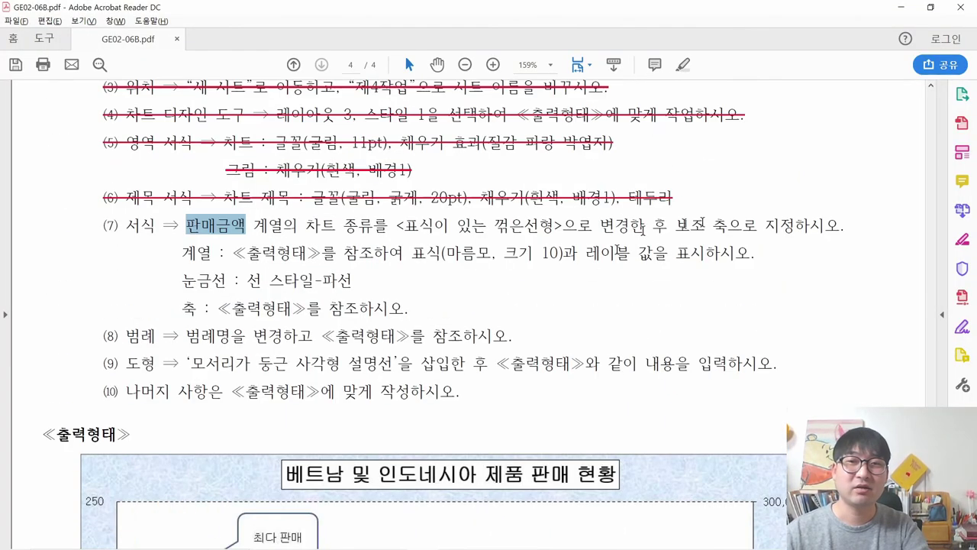
pyautogui.moveTo(842, 230); pyautogui.dragTo(111, 233)
pyautogui.rightClick(147, 226)
pyautogui.click(197, 279)
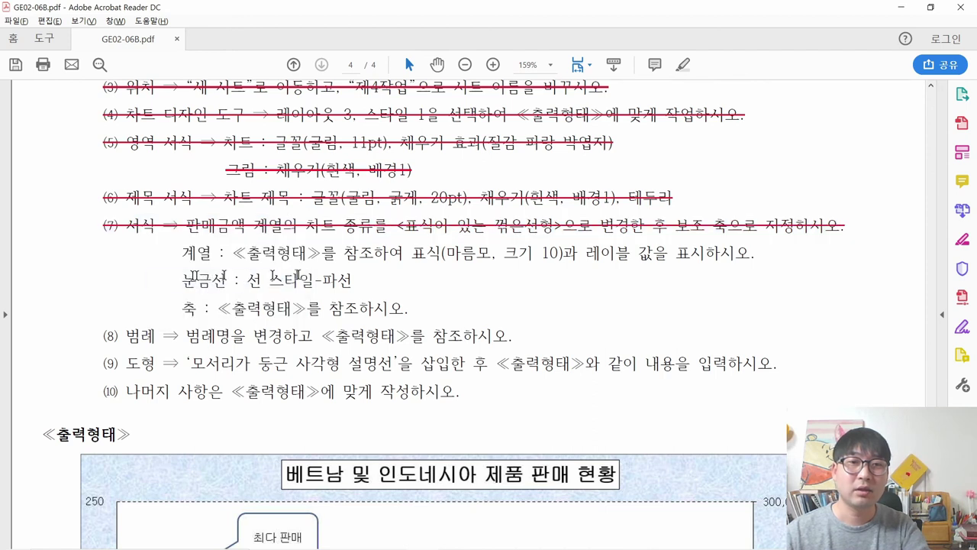
# Step: Read the 계열 requirement under condition (7) and examine the line's marker shape and data labels in the sample output
pyautogui.moveTo(190, 252); pyautogui.dragTo(546, 257)
pyautogui.scroll(-6, 546, 256)
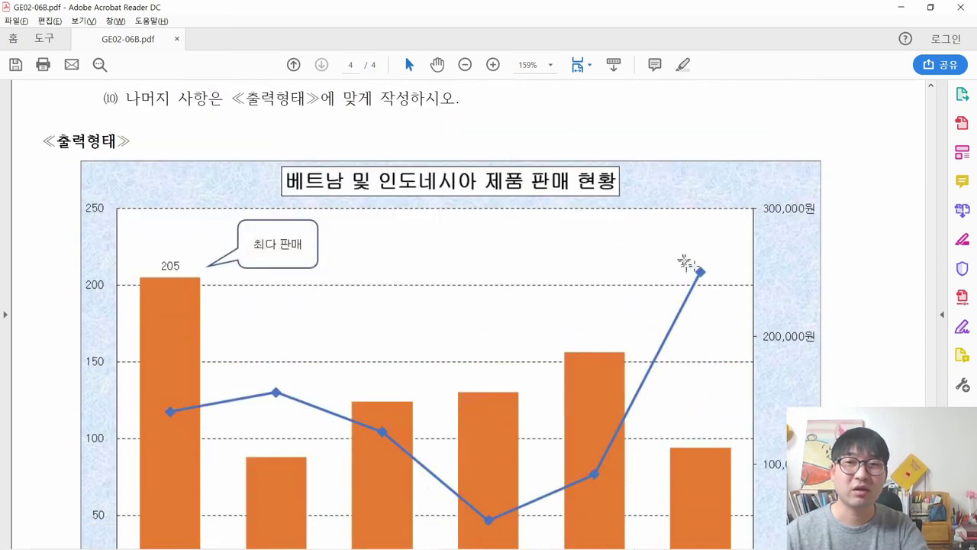
pyautogui.moveTo(681, 259); pyautogui.dragTo(730, 297)
pyautogui.moveTo(585, 457); pyautogui.dragTo(633, 489)
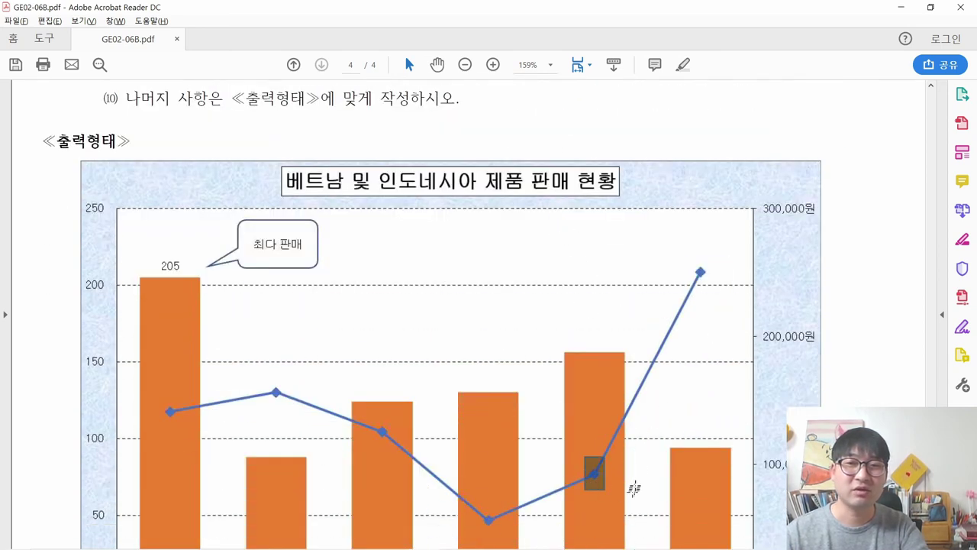
pyautogui.click(726, 272)
pyautogui.click(730, 277)
pyautogui.scroll(2, 730, 290)
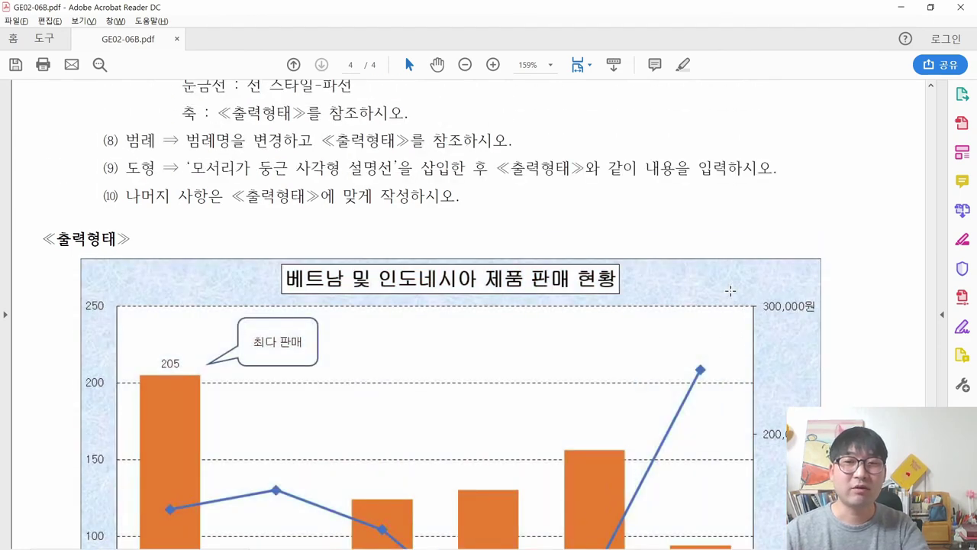
pyautogui.scroll(2, 730, 290)
# Step: Switch to Excel and give the 판매금액 line built-in diamond markers of size 10, as condition (7) in the PDF requires
pyautogui.hotkey('alt', 'Tab')
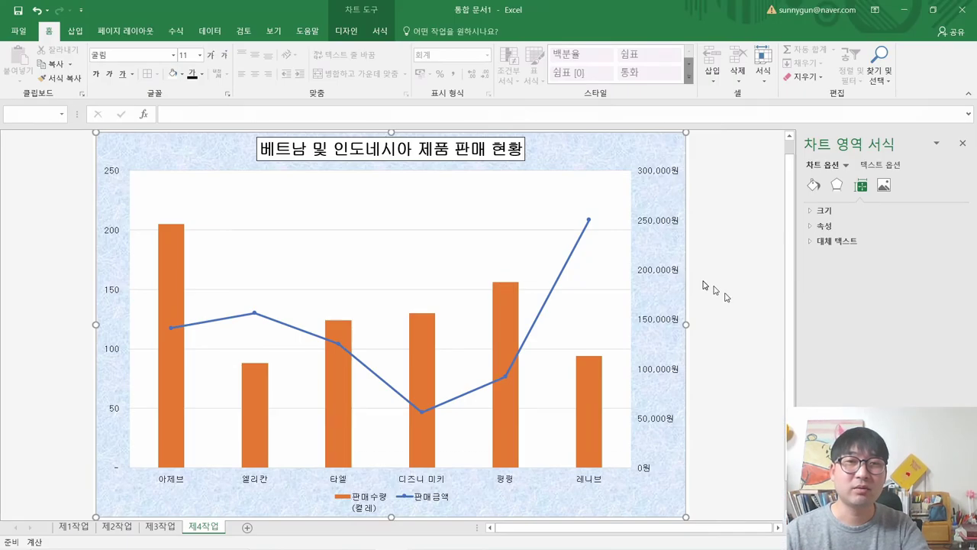
pyautogui.click(589, 222)
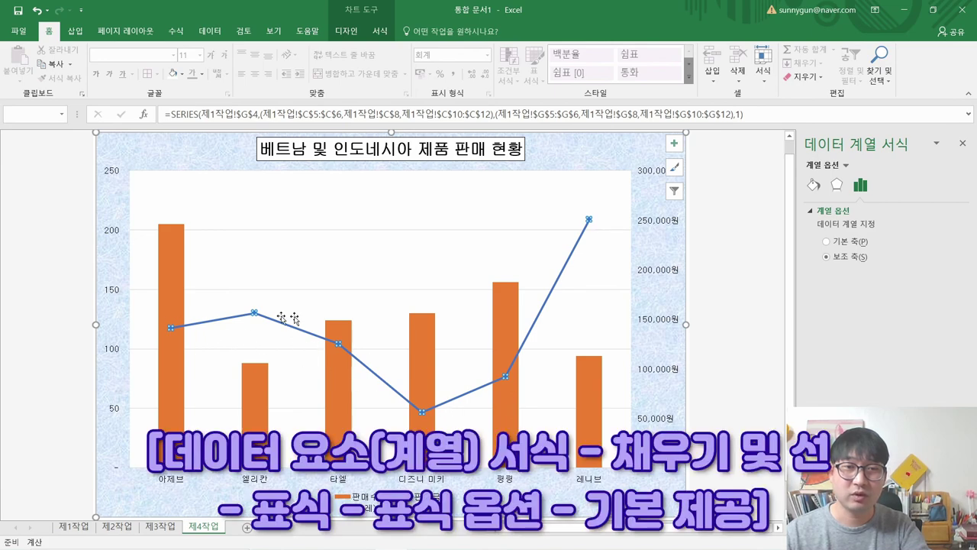
pyautogui.hotkey('alt', 'Tab')
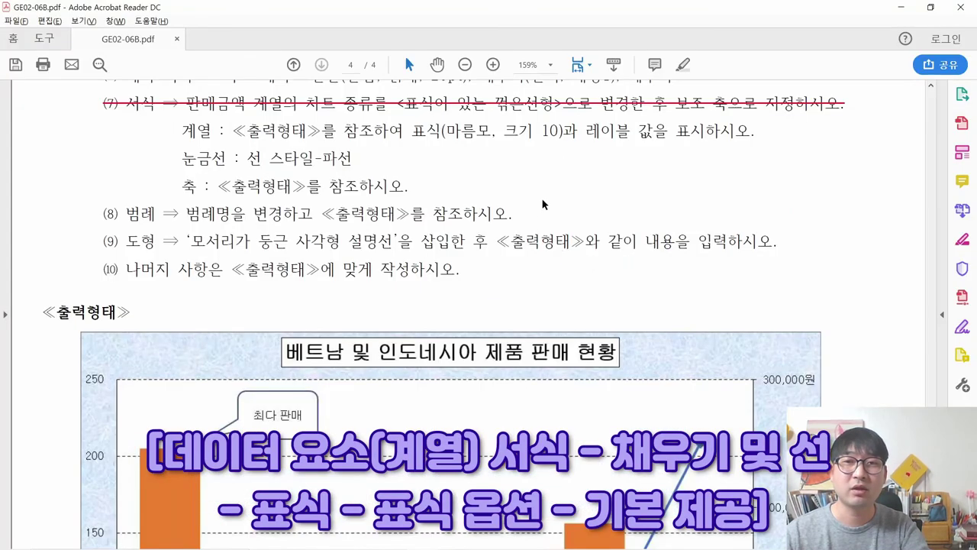
pyautogui.hotkey('alt', 'Tab')
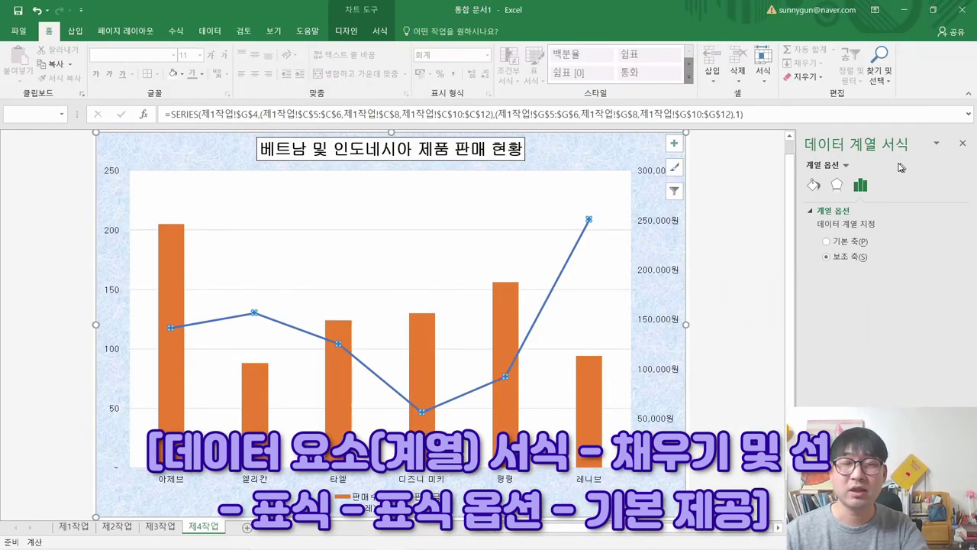
pyautogui.click(813, 185)
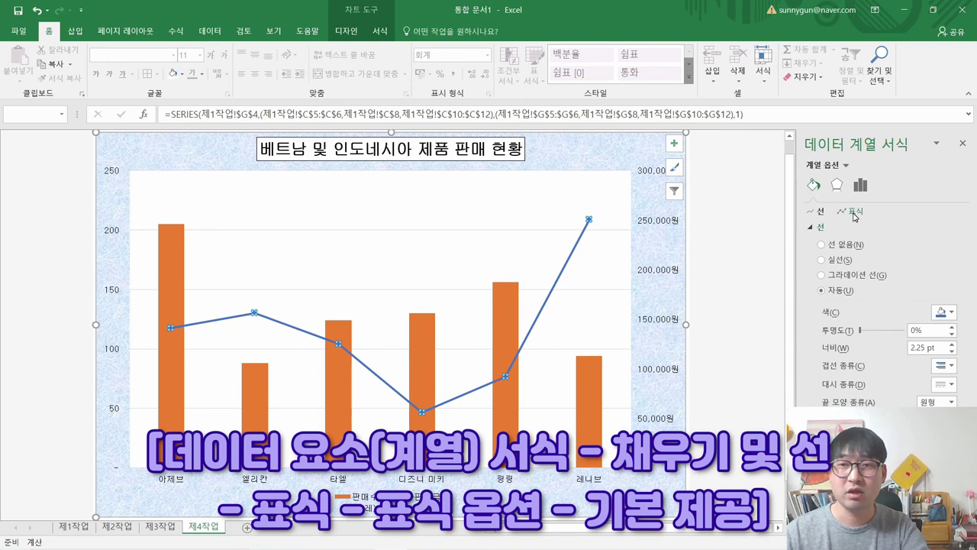
pyautogui.click(853, 214)
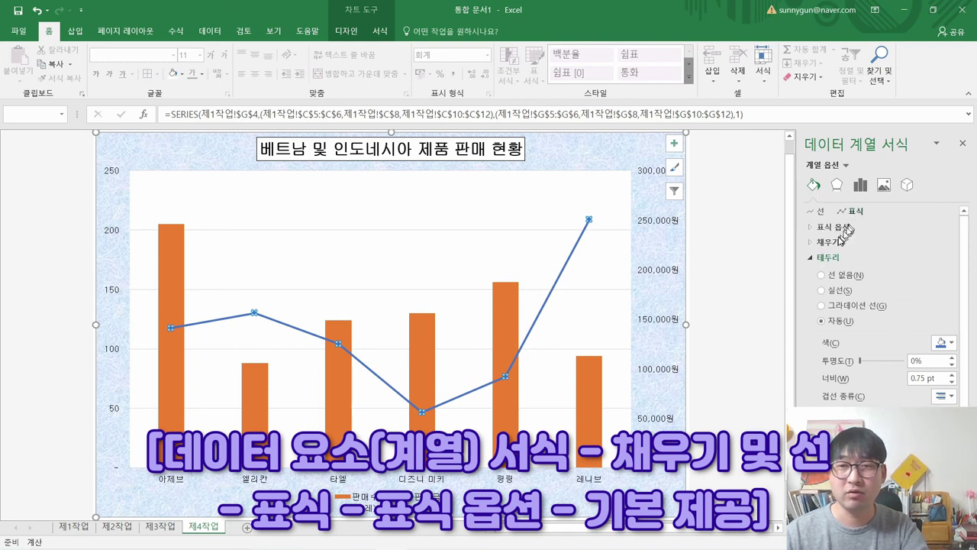
pyautogui.click(824, 229)
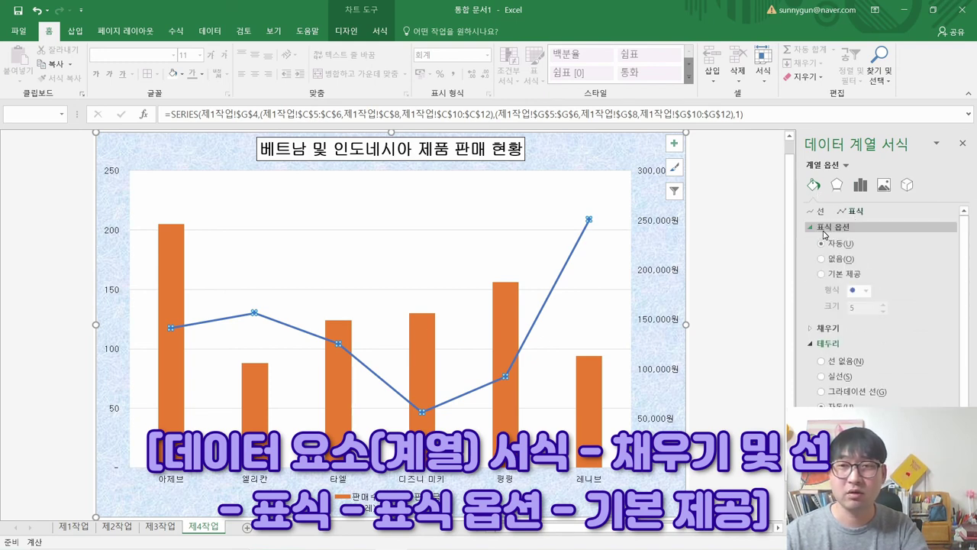
pyautogui.click(843, 275)
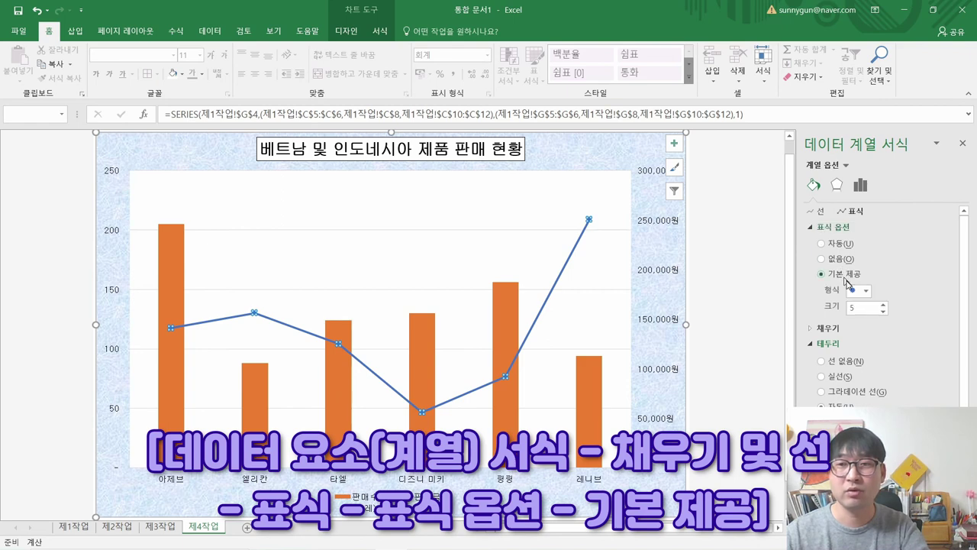
pyautogui.click(855, 291)
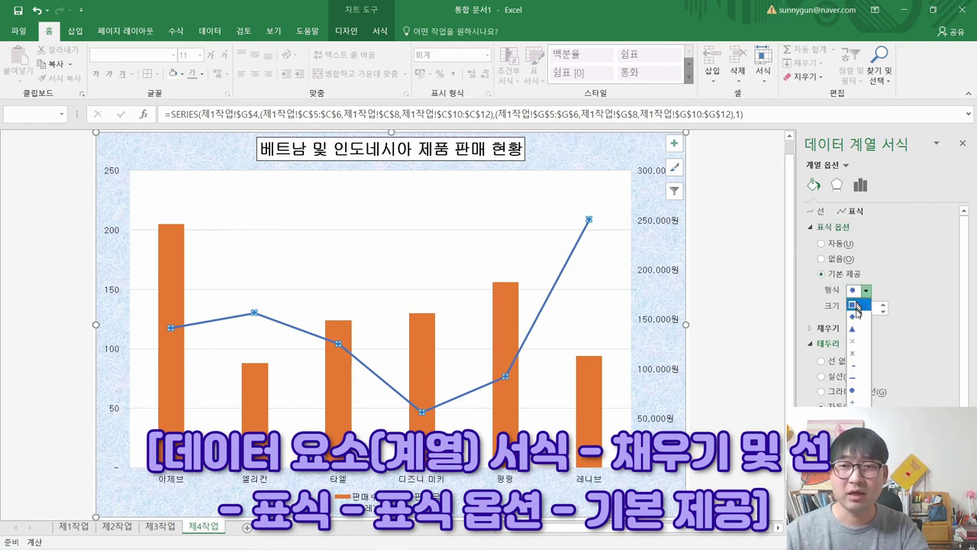
pyautogui.click(852, 316)
pyautogui.write('10')
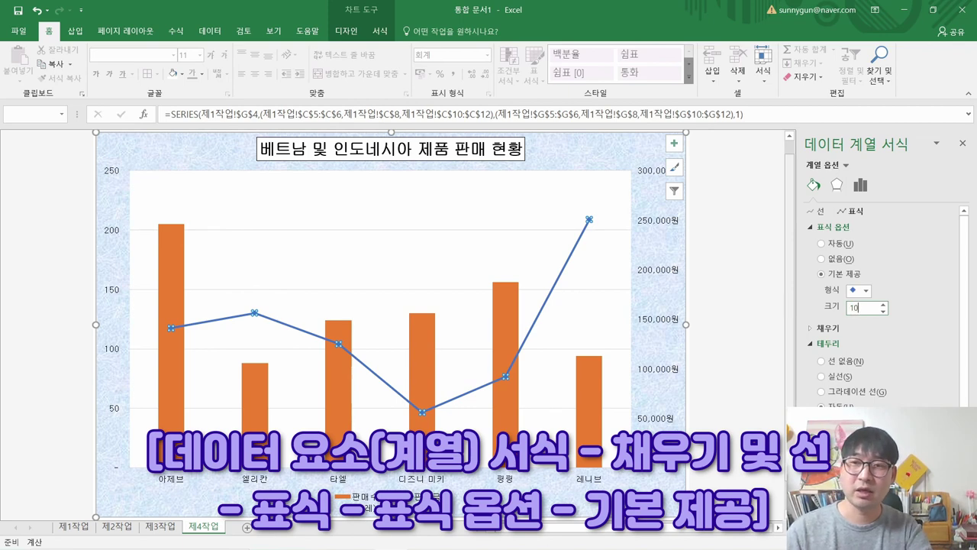
pyautogui.press('Return')
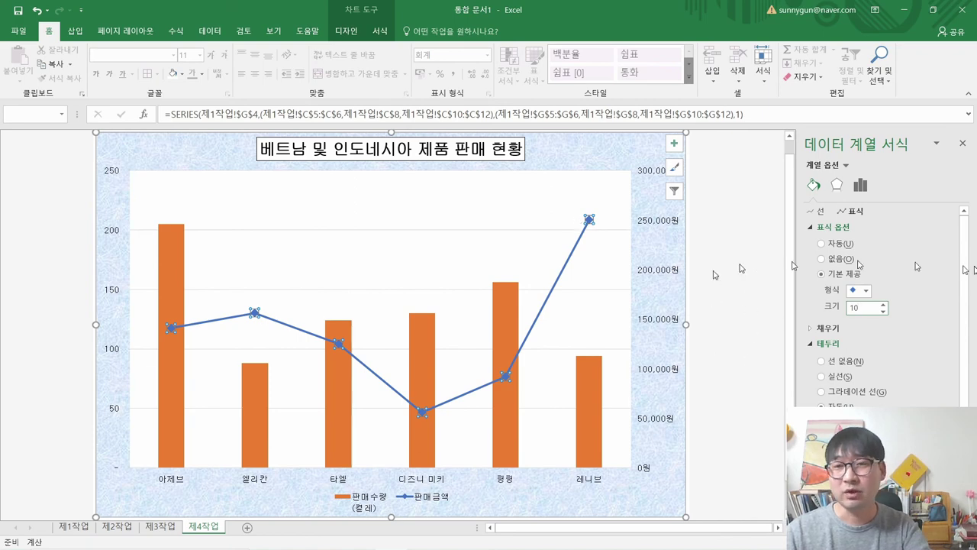
# Step: Switch to Acrobat Reader, read the label value requirement and examine which data point carries a label in the sample output
pyautogui.hotkey('alt', 'Tab')
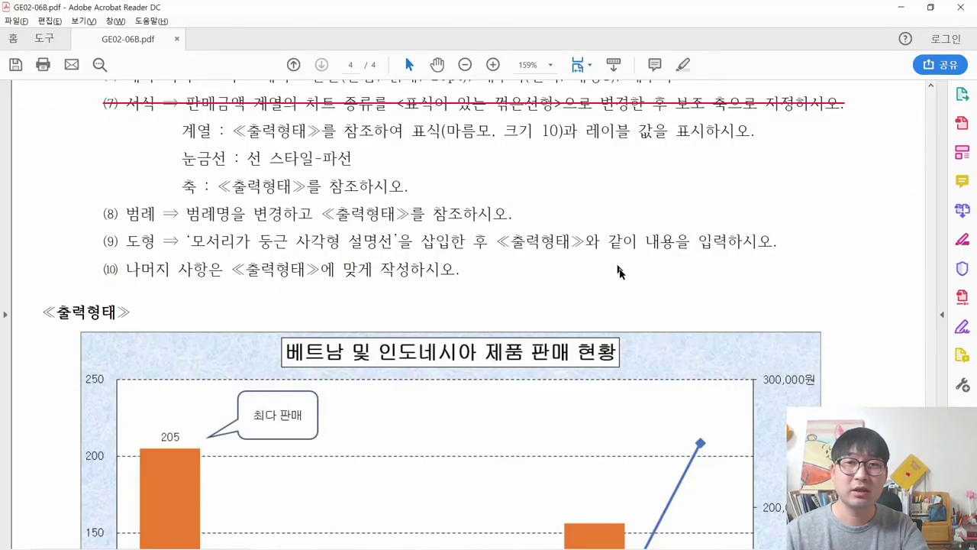
pyautogui.moveTo(592, 131); pyautogui.dragTo(685, 135)
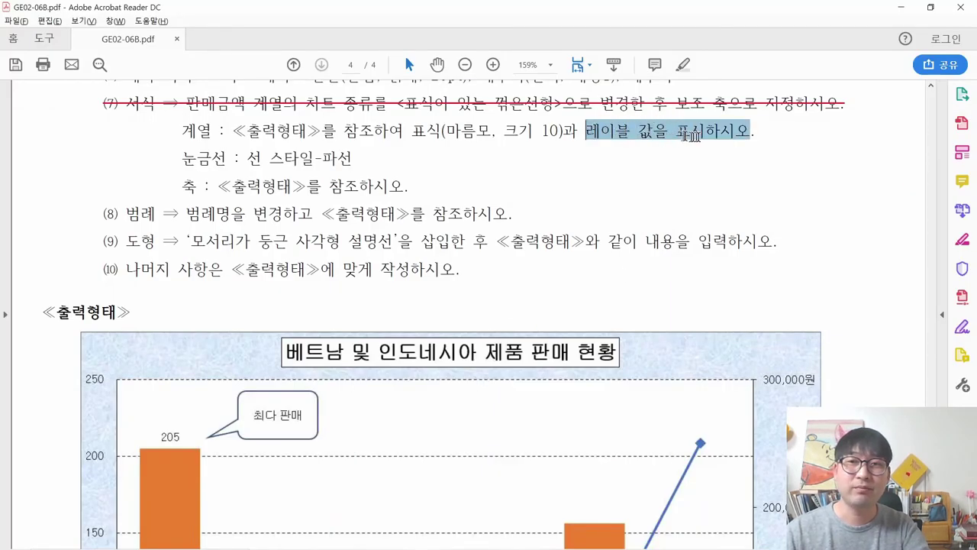
pyautogui.scroll(-5, 763, 145)
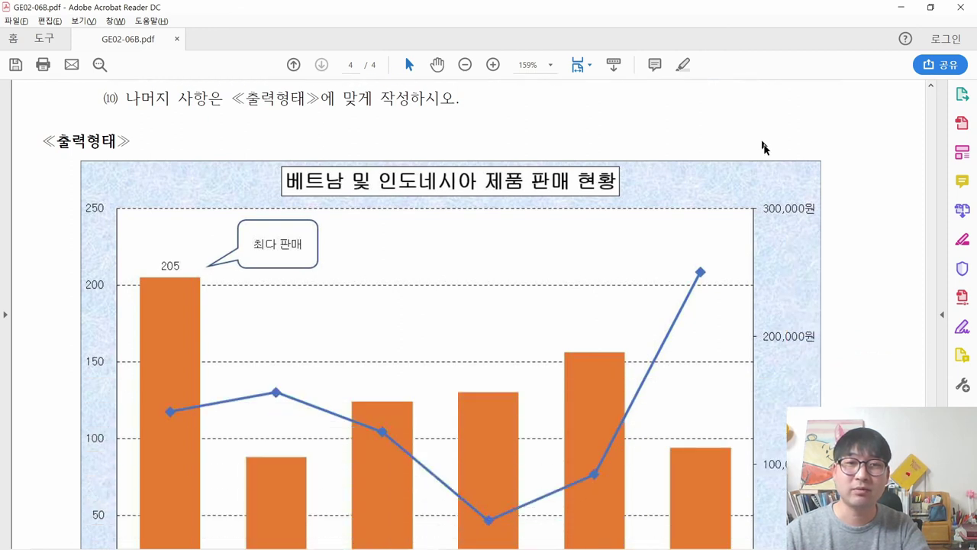
pyautogui.click(180, 268)
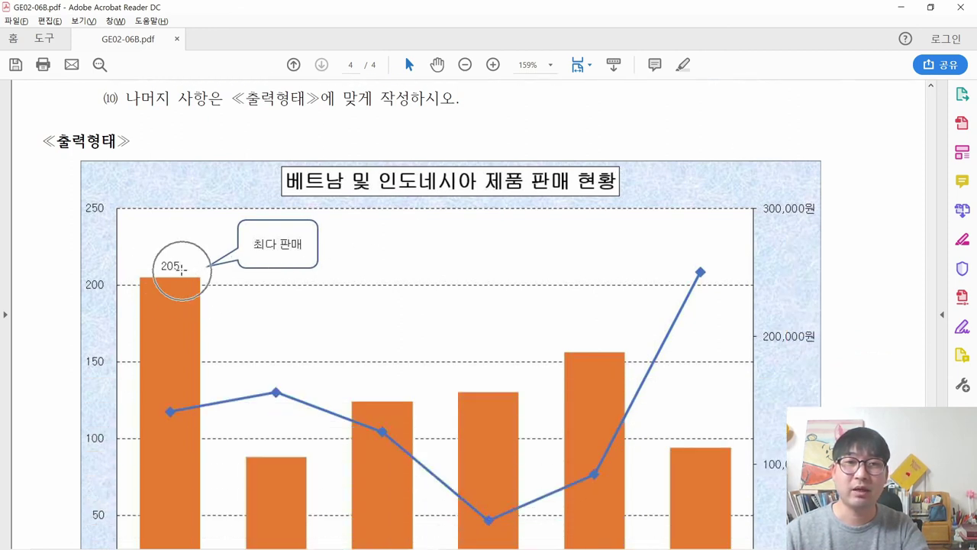
pyautogui.scroll(-3, 498, 352)
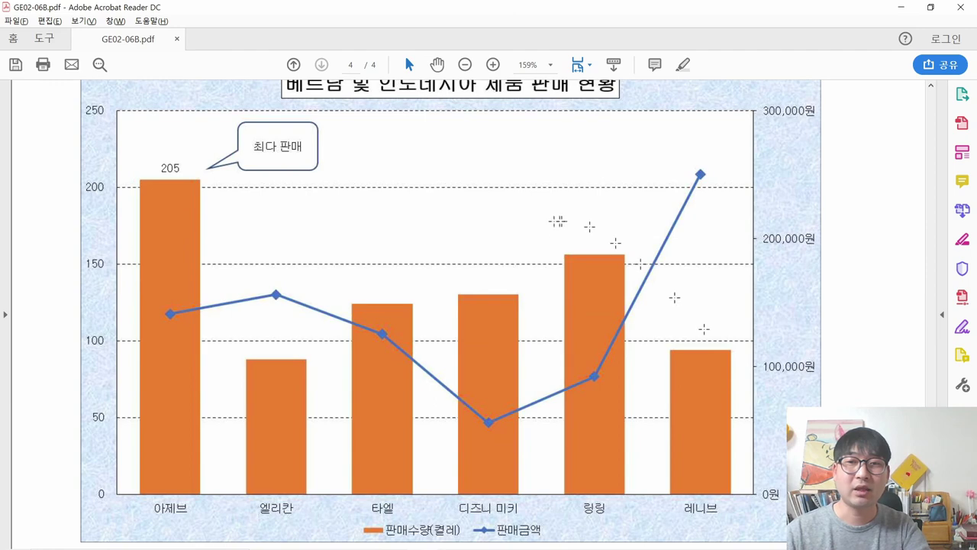
pyautogui.click(168, 166)
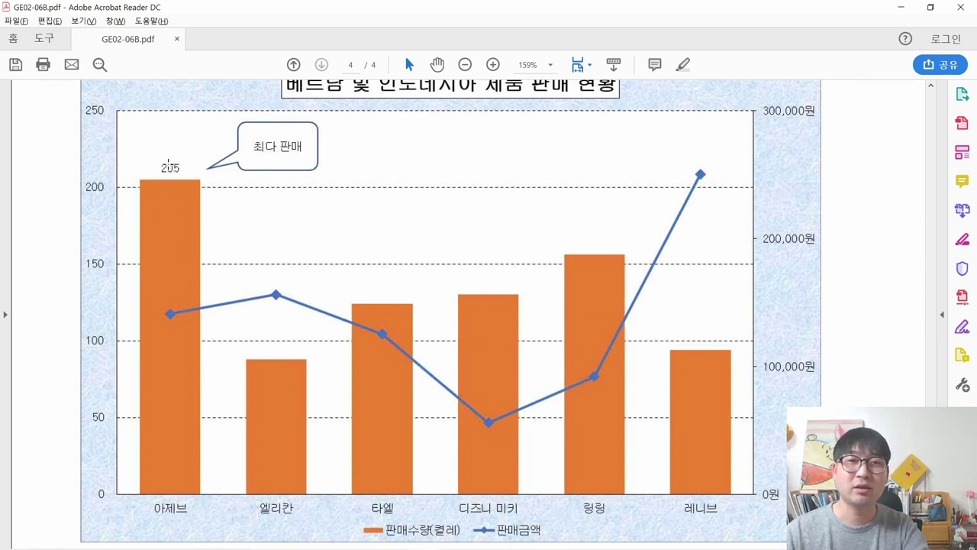
# Step: Switch to Excel and try adding data labels to the whole 판매수량 column series
pyautogui.hotkey('alt', 'Tab')
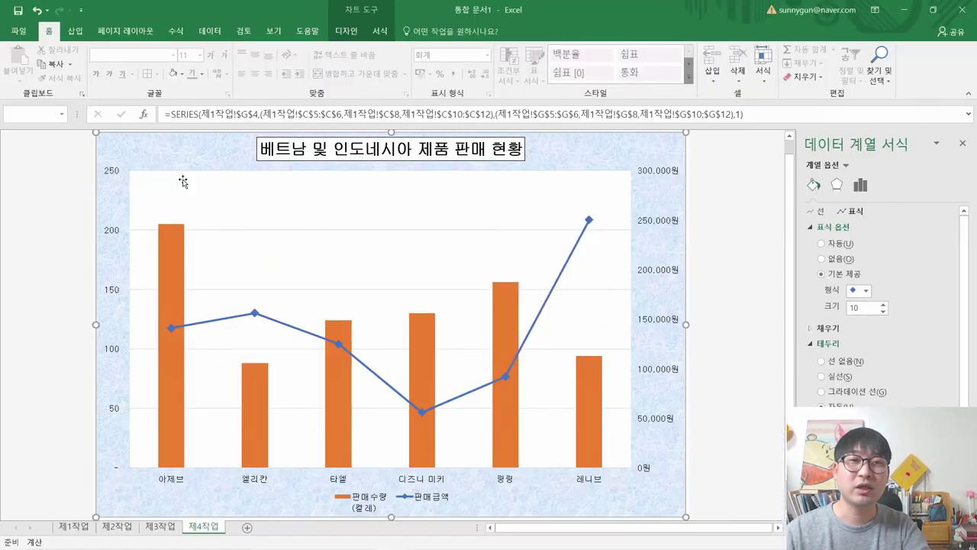
pyautogui.click(170, 246)
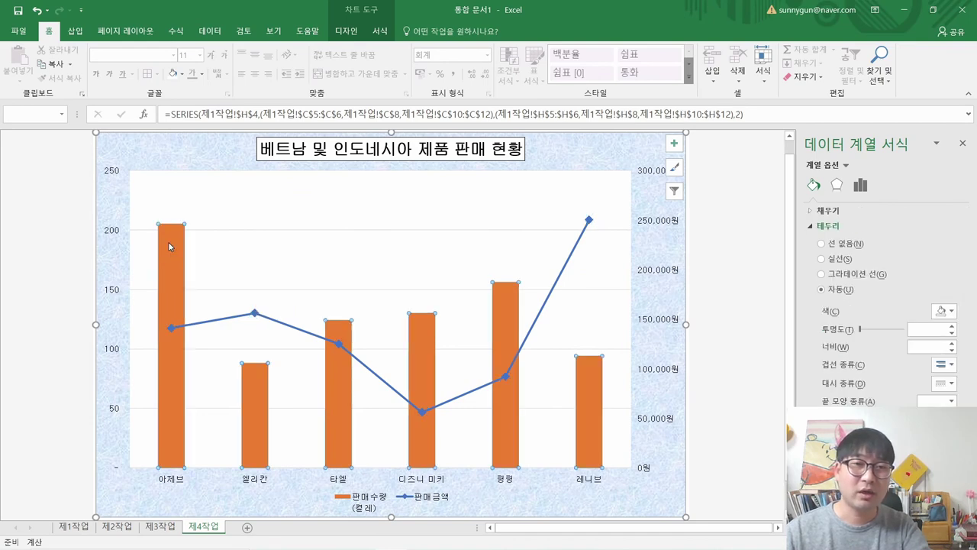
pyautogui.rightClick(169, 243)
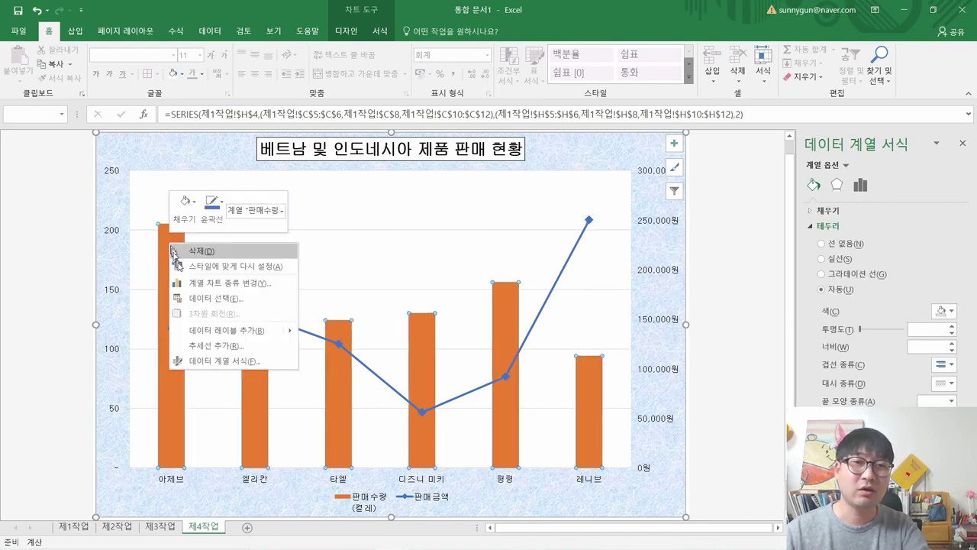
pyautogui.click(215, 333)
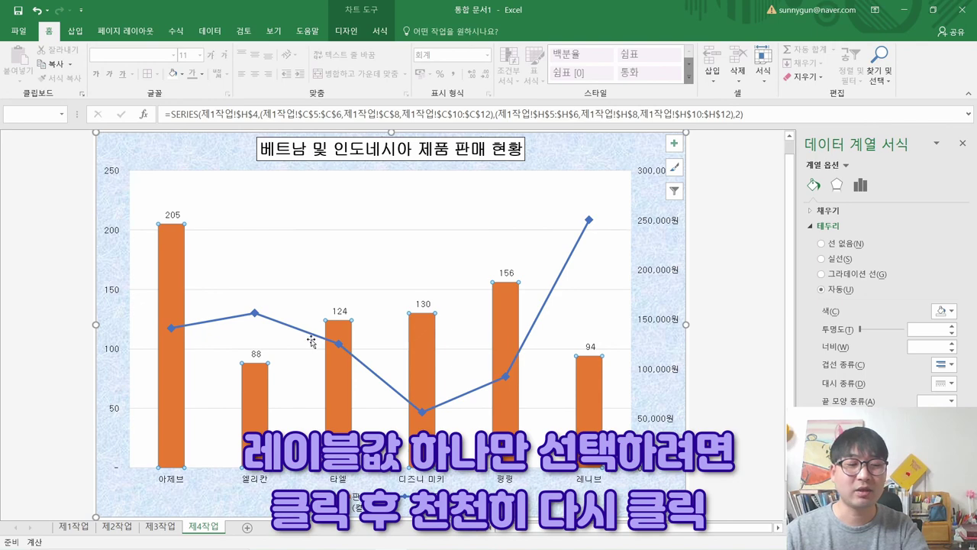
pyautogui.hotkey('ctrl', 'z')
# Step: Check the sample output's label position in the PDF and add a data label to only the 아제브 column of the 판매수량 series
pyautogui.click(177, 274)
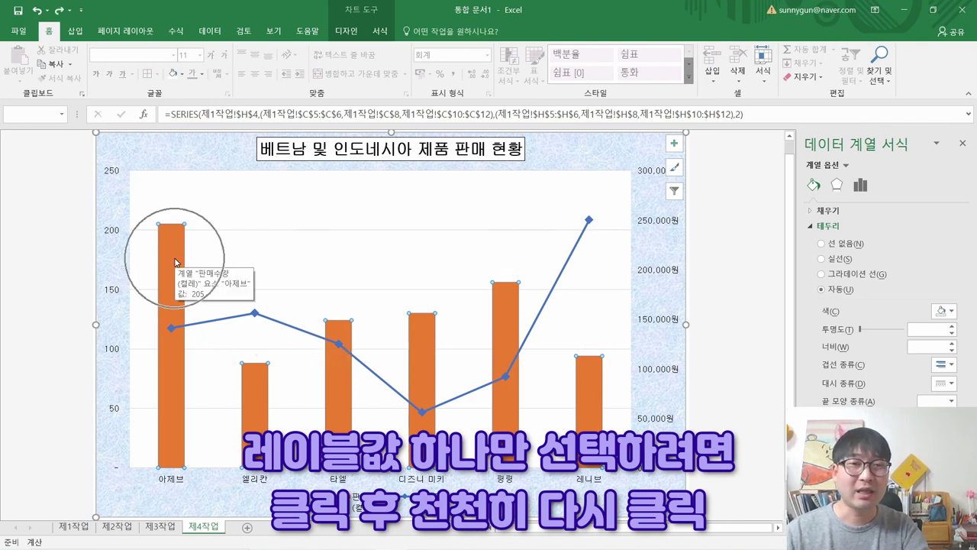
pyautogui.hotkey('alt', 'Tab')
pyautogui.click(177, 221)
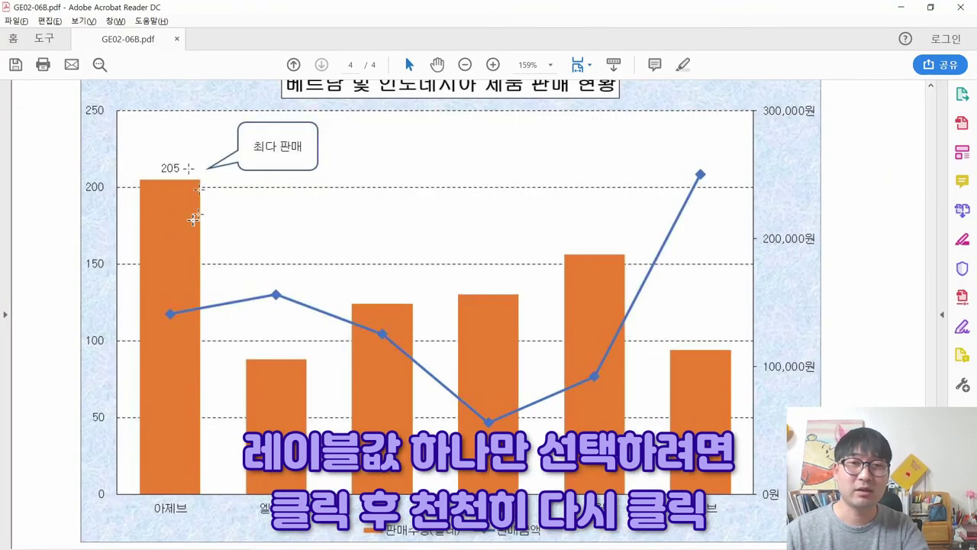
pyautogui.hotkey('alt', 'Tab')
pyautogui.click(322, 290)
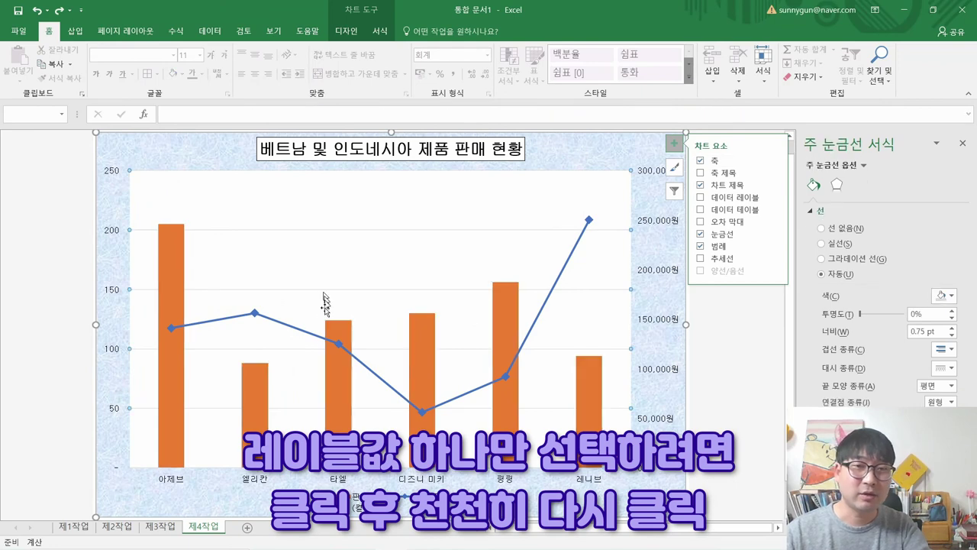
pyautogui.click(173, 272)
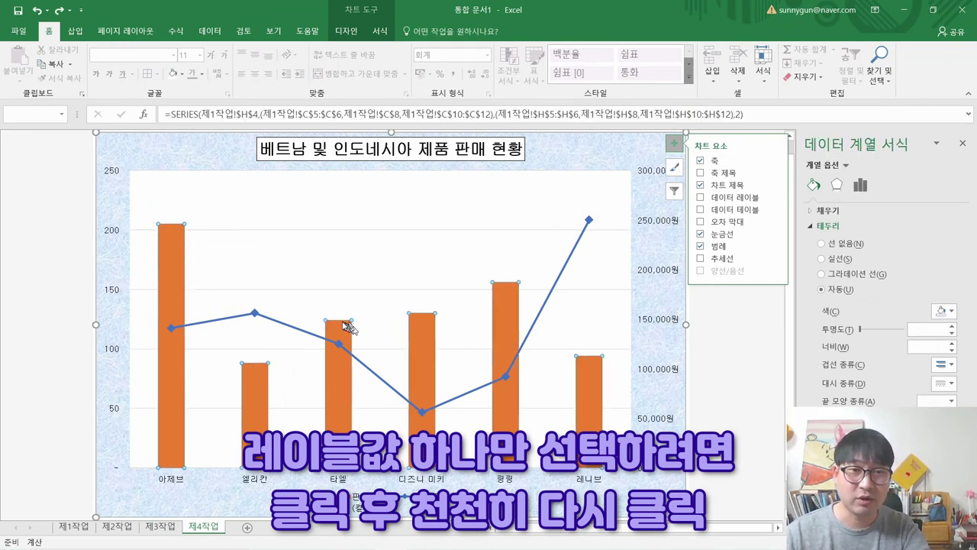
pyautogui.click(166, 268)
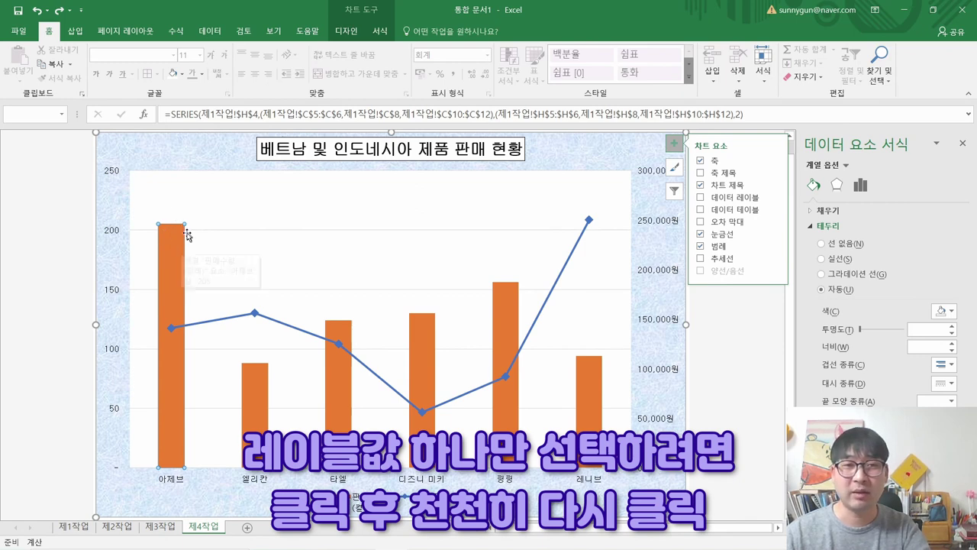
pyautogui.rightClick(170, 246)
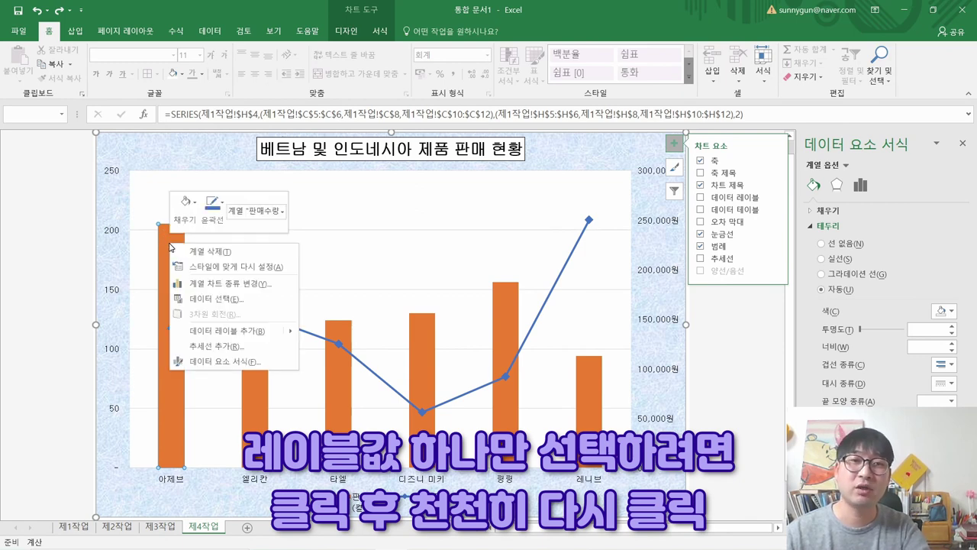
pyautogui.click(200, 330)
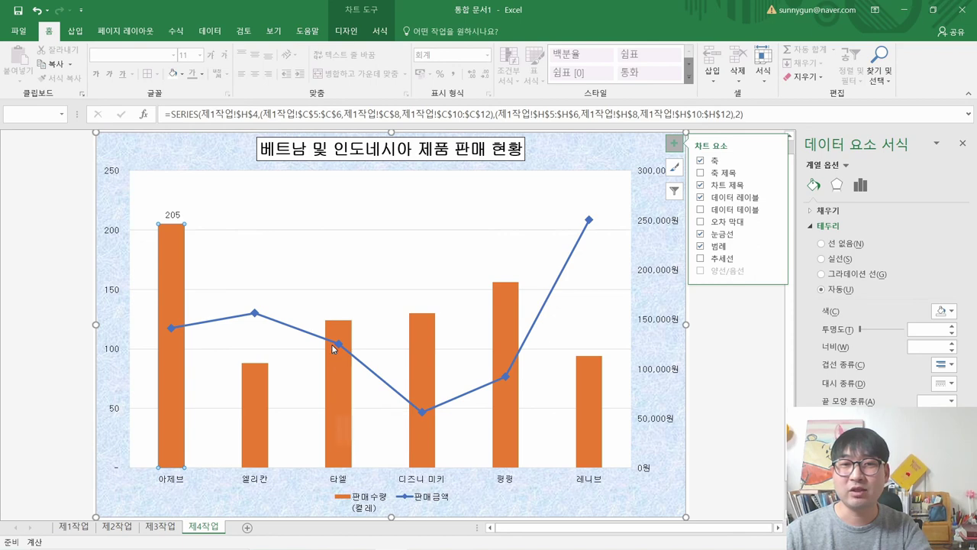
# Step: Inspect the series of the 타엘 column and line point, and compare the chart with the sample output in the PDF
pyautogui.moveTo(333, 375)
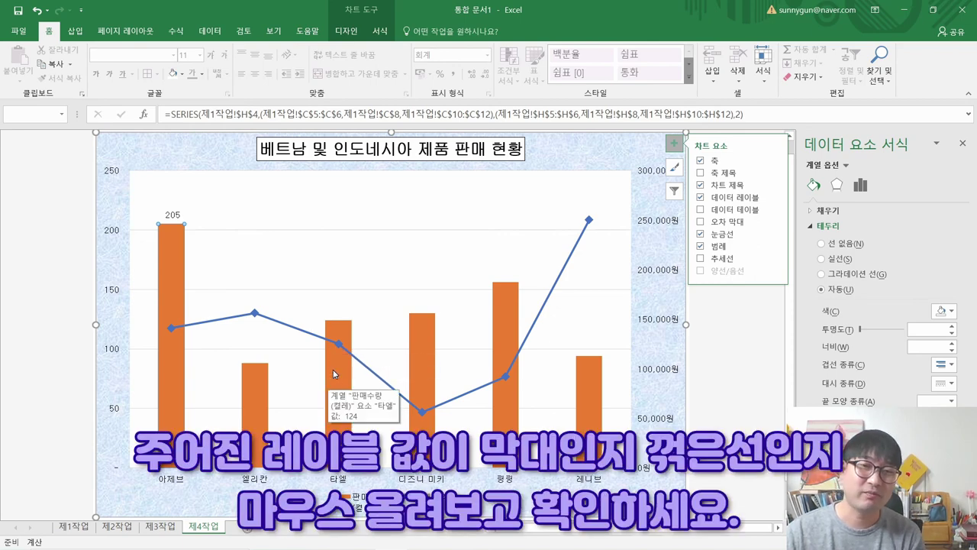
pyautogui.moveTo(339, 345)
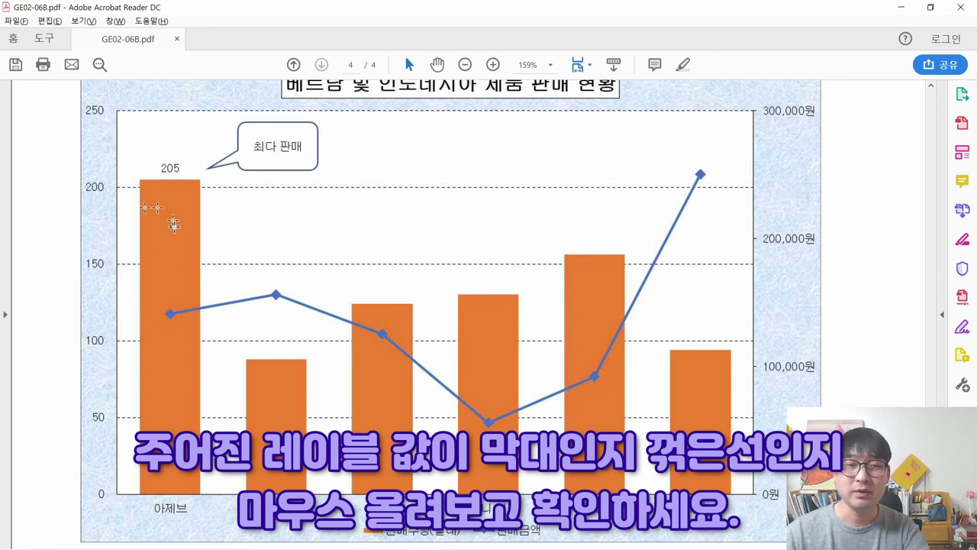
pyautogui.hotkey('alt', 'Tab')
pyautogui.hotkey('alt', 'Tab')
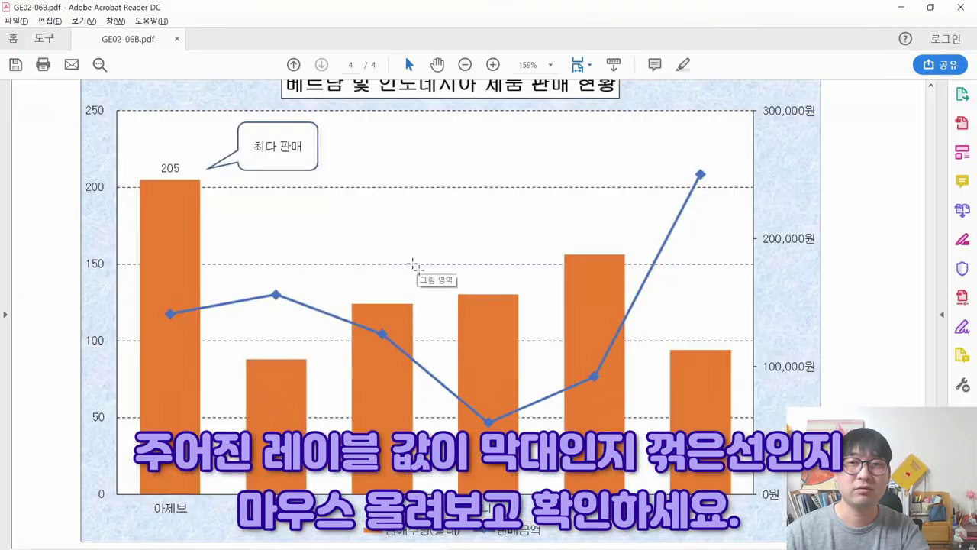
# Step: Strike through the 계열 requirement line under condition (7) in the PDF
pyautogui.scroll(3, 533, 259)
pyautogui.scroll(2, 534, 267)
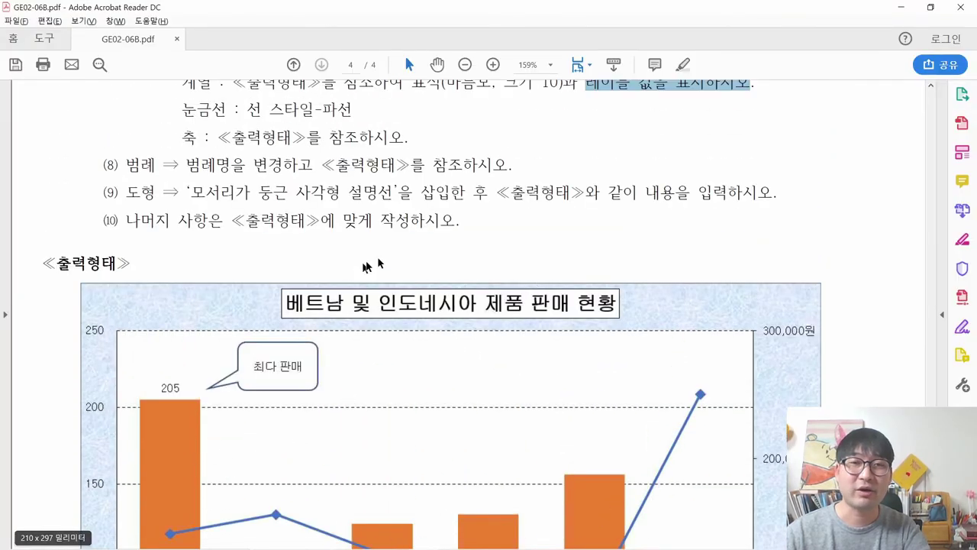
pyautogui.scroll(4, 481, 241)
pyautogui.click(744, 179)
pyautogui.moveTo(756, 180); pyautogui.dragTo(165, 188)
pyautogui.rightClick(196, 187)
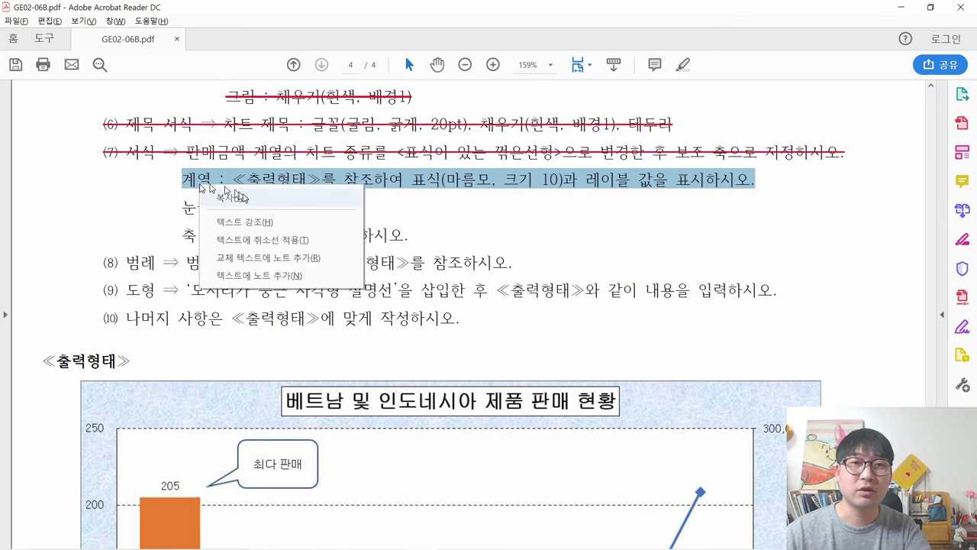
pyautogui.click(259, 242)
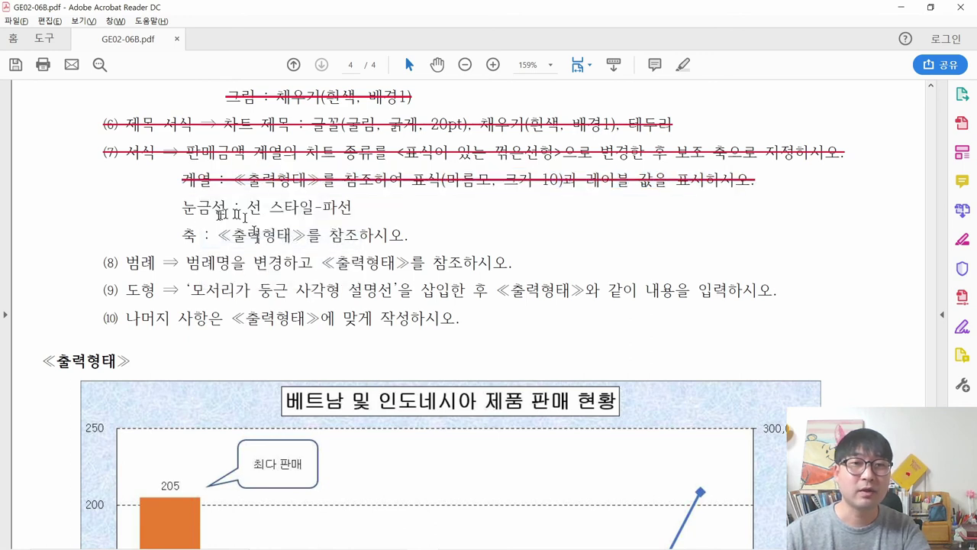
# Step: Check the 눈금선 requirement in the PDF and, in Excel, format the chart's major gridlines as solid black lines with the 파선 dash type
pyautogui.moveTo(182, 209); pyautogui.dragTo(353, 217)
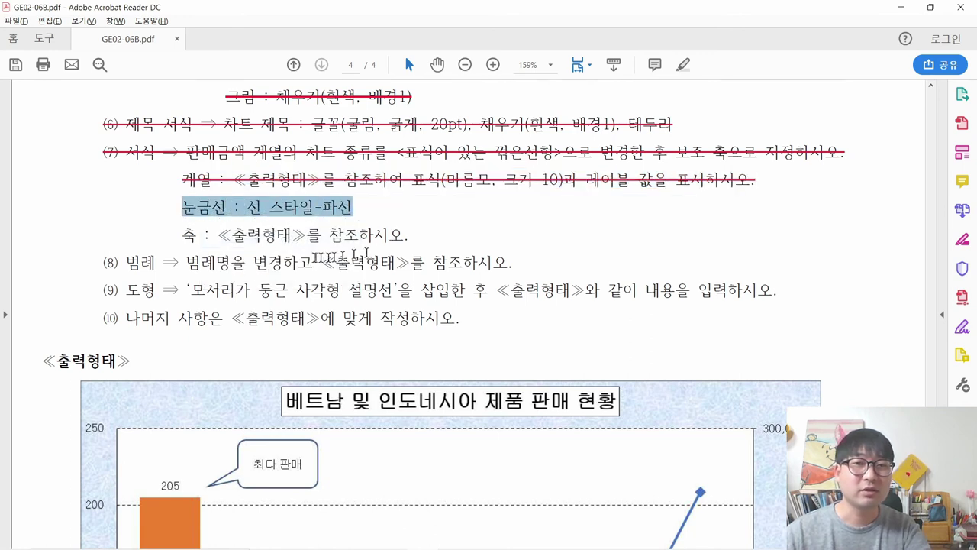
pyautogui.scroll(-3, 311, 213)
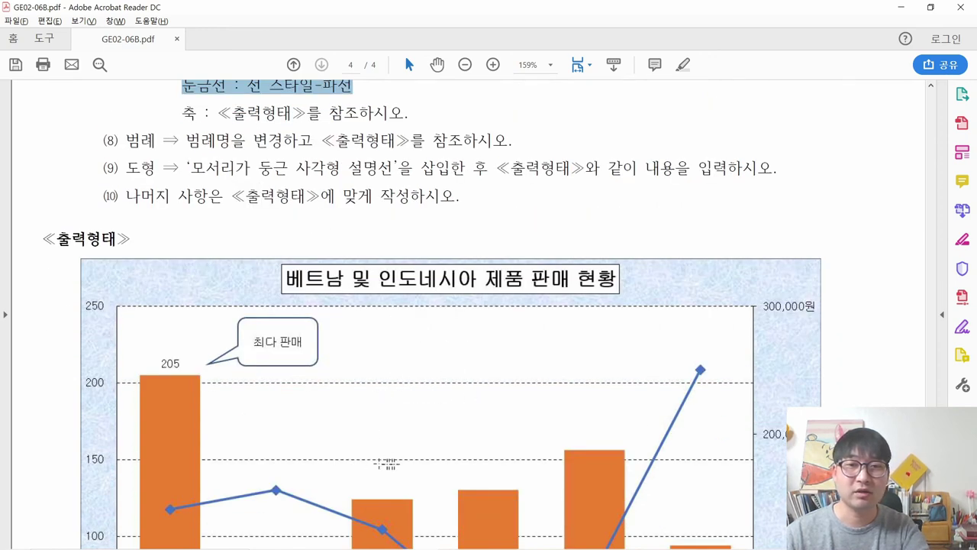
pyautogui.hotkey('alt', 'Tab')
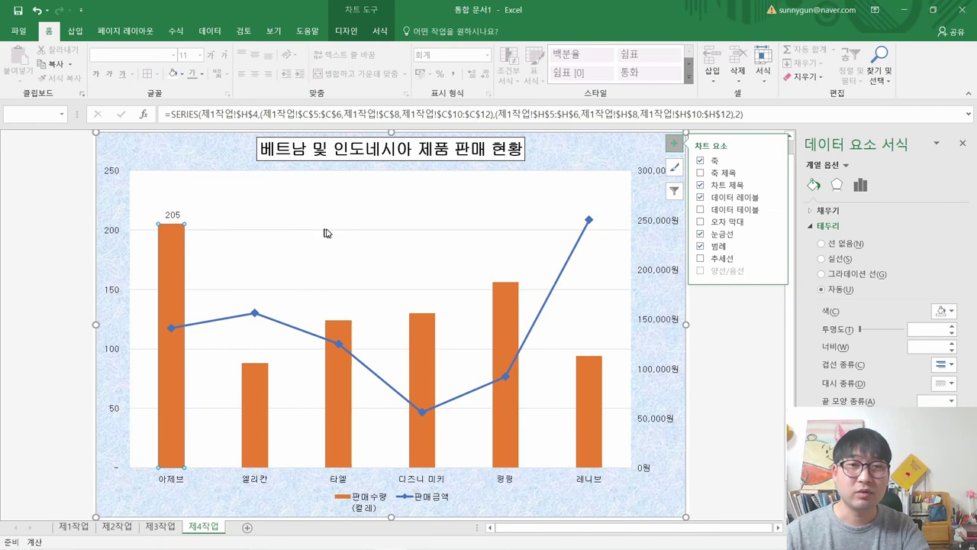
pyautogui.click(326, 232)
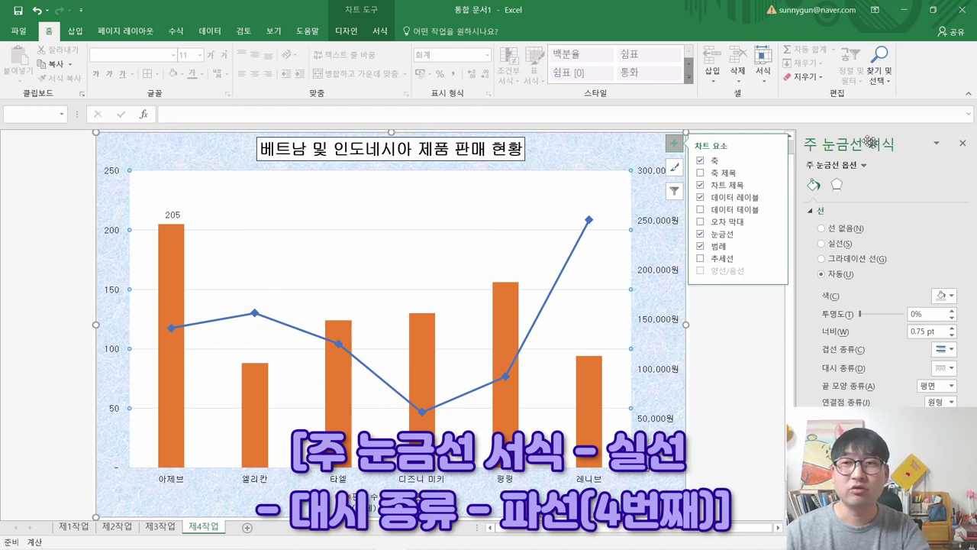
pyautogui.click(843, 249)
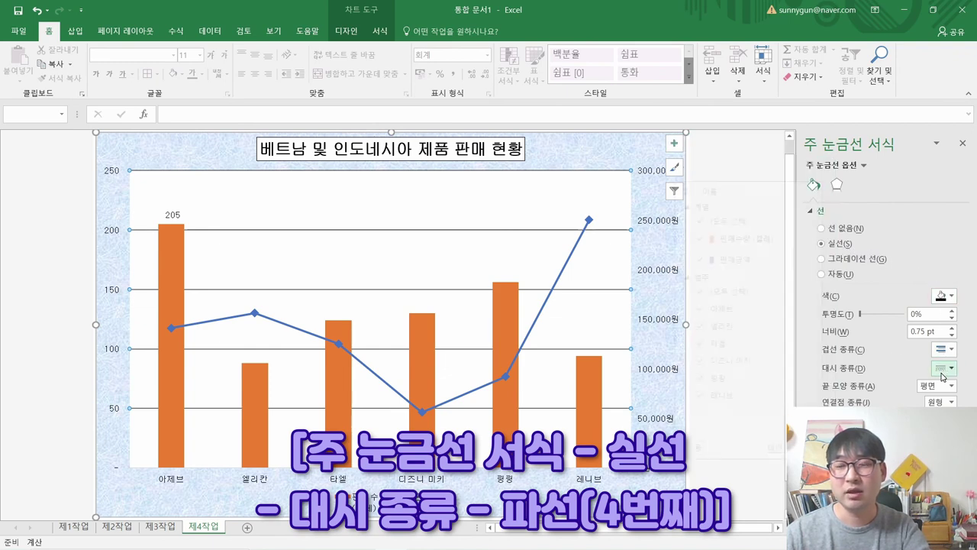
pyautogui.click(943, 369)
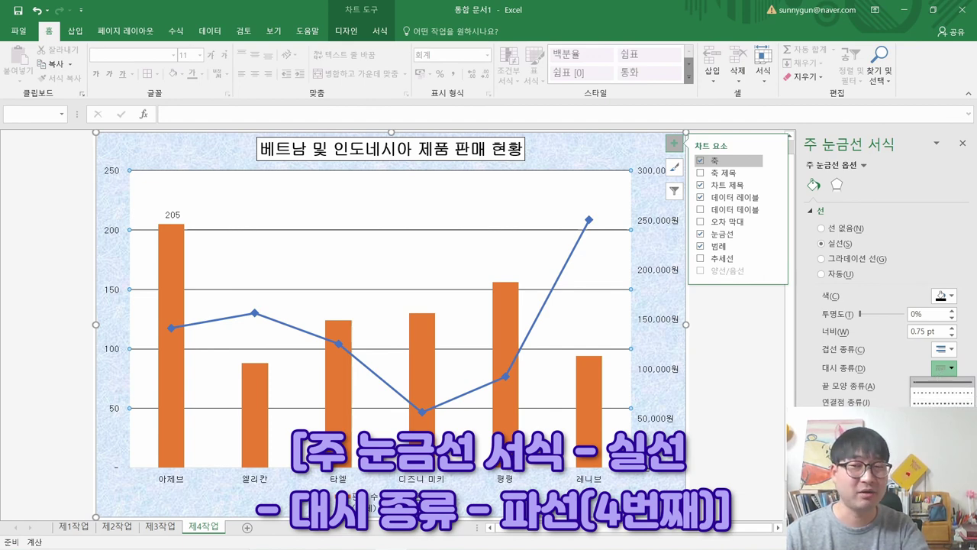
pyautogui.click(943, 418)
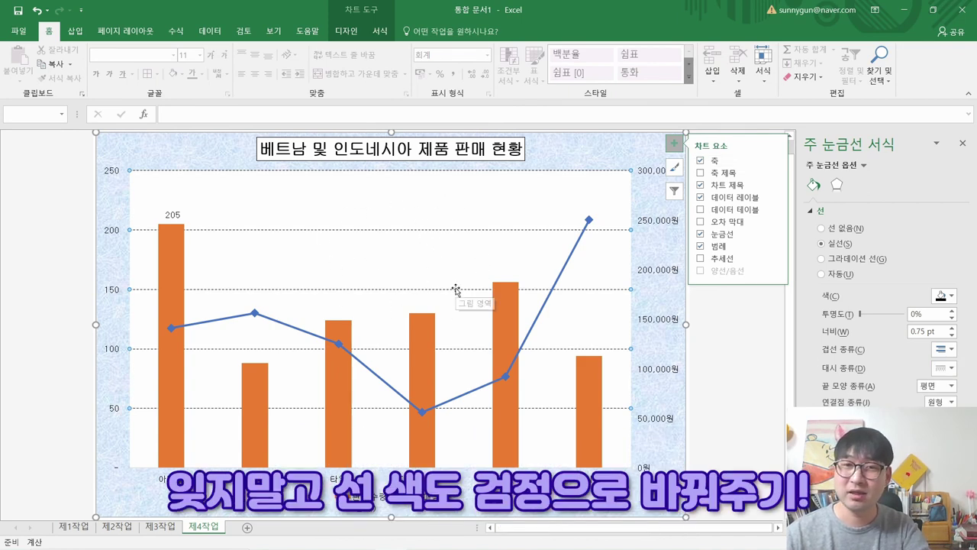
pyautogui.click(943, 296)
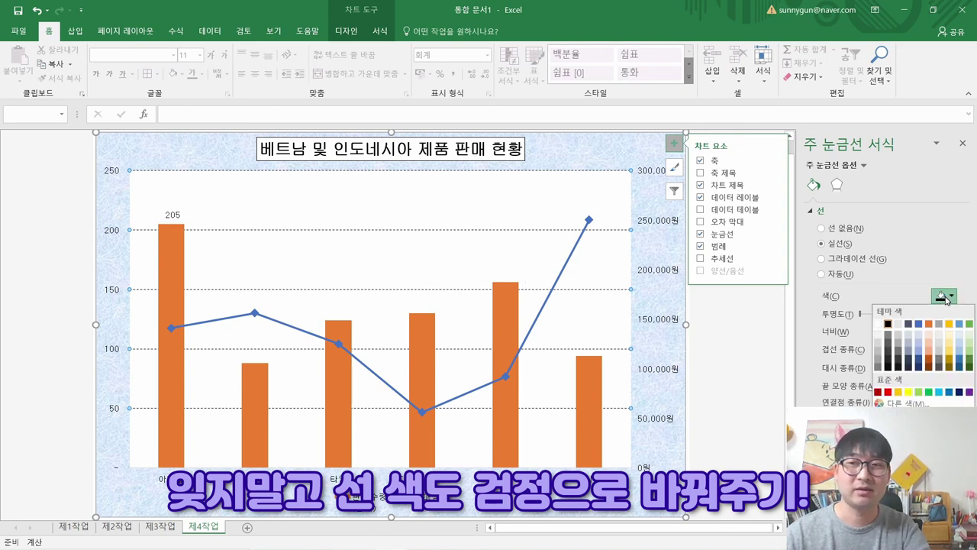
pyautogui.click(887, 324)
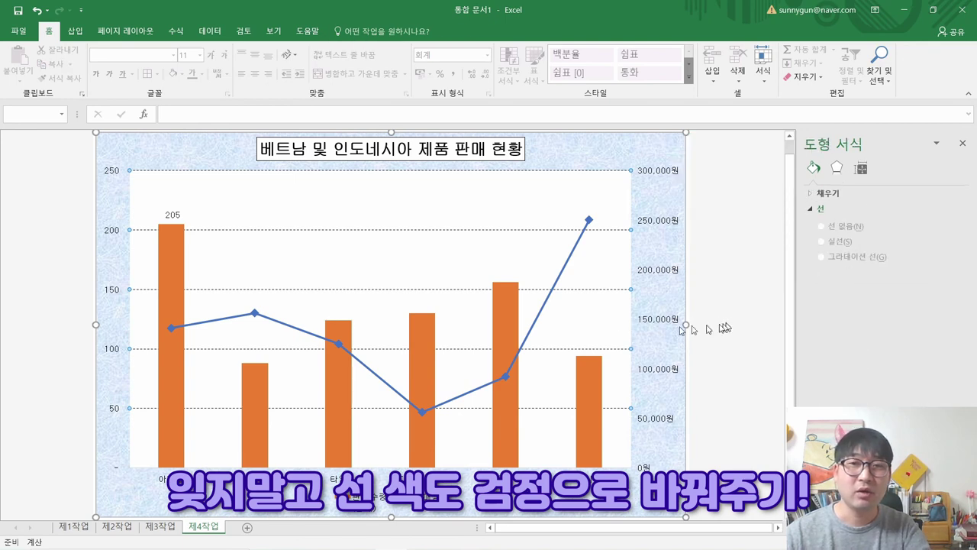
# Step: Switch to the PDF and strike through the 눈금선 requirement line under condition (7)
pyautogui.hotkey('alt', 'Tab')
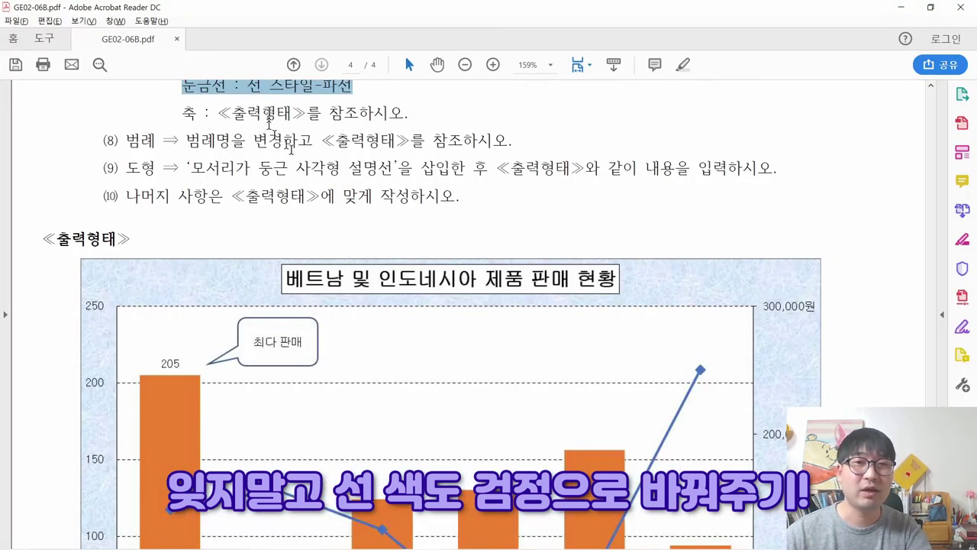
pyautogui.scroll(2, 292, 153)
pyautogui.rightClick(291, 157)
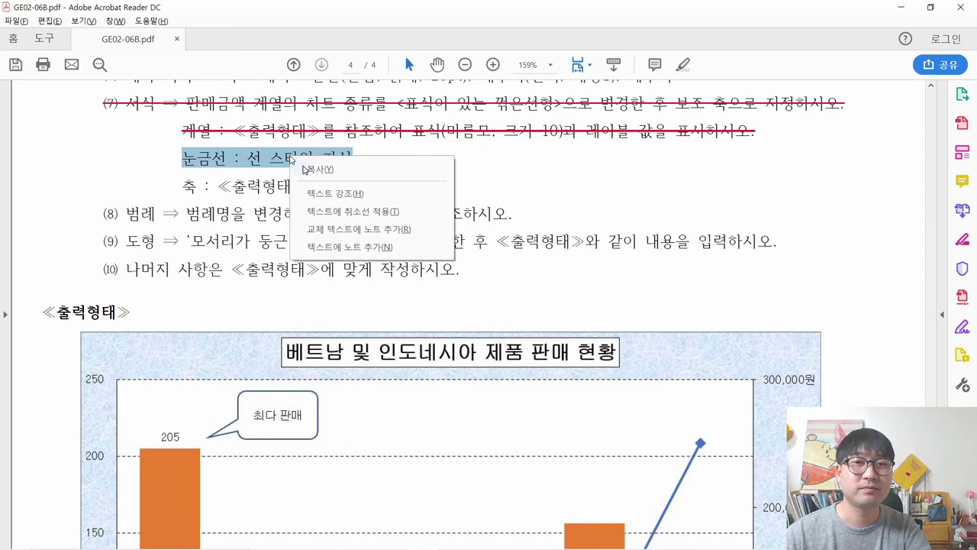
pyautogui.click(336, 211)
# Step: Read the 축 requirement under condition (7) and examine both vertical axes and the horizontal axis in the PDF's sample output
pyautogui.moveTo(183, 185); pyautogui.dragTo(405, 186)
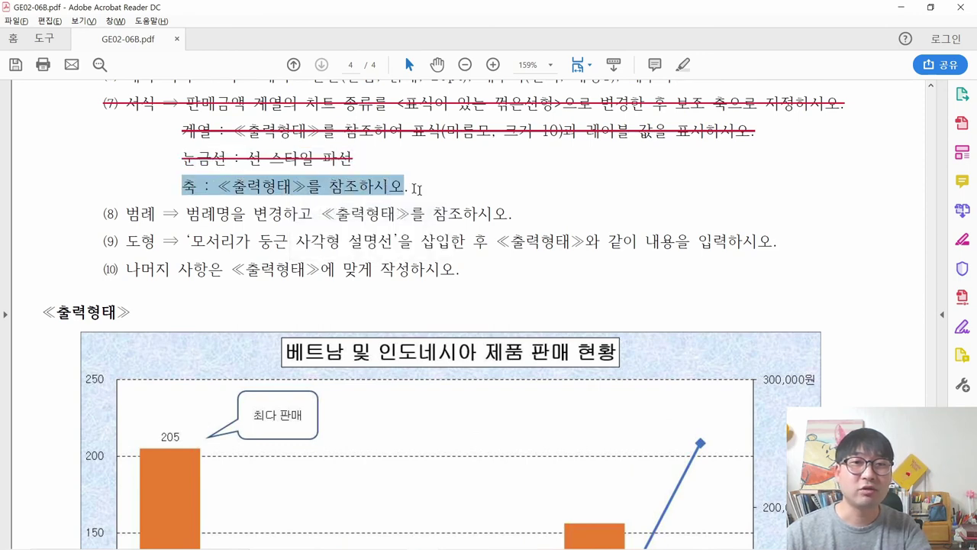
pyautogui.scroll(-6, 443, 206)
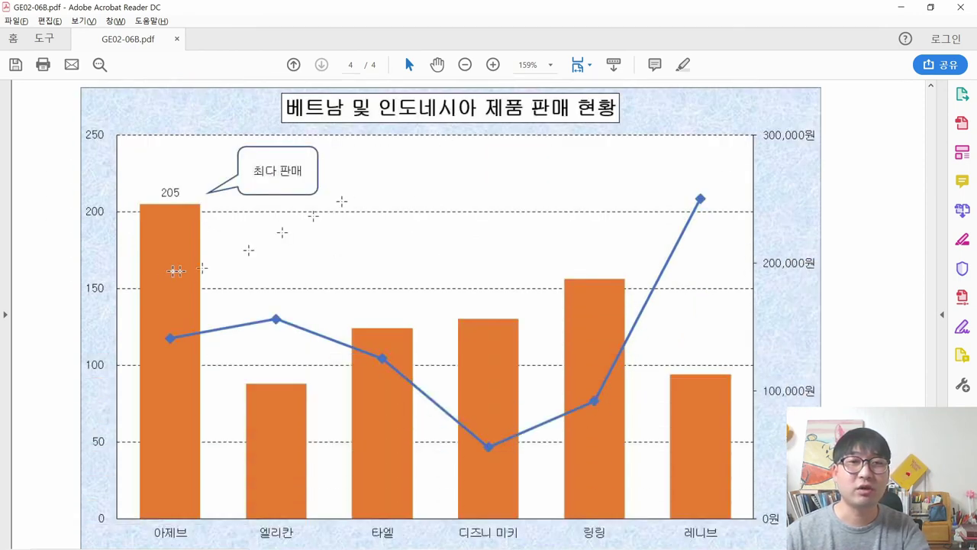
pyautogui.moveTo(77, 166); pyautogui.dragTo(108, 365)
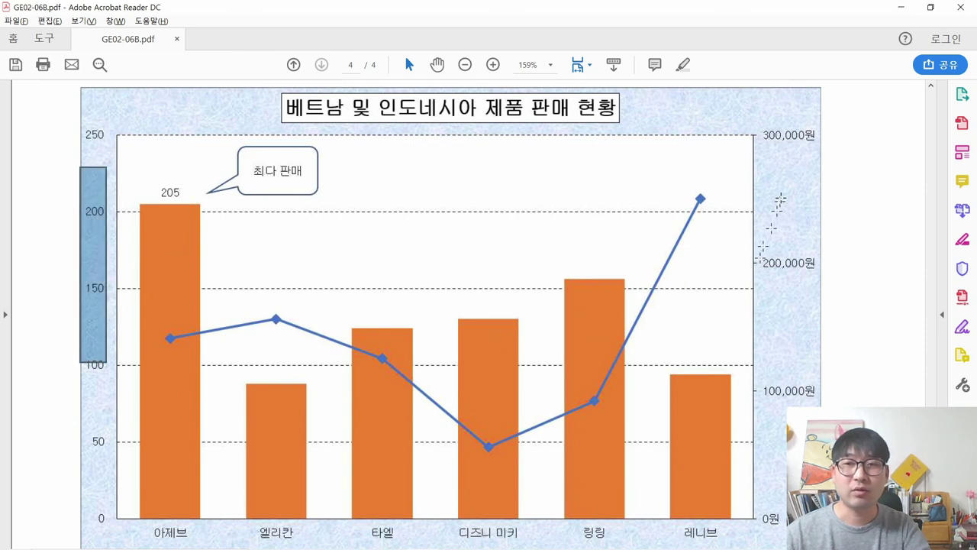
pyautogui.moveTo(779, 195); pyautogui.dragTo(802, 421)
pyautogui.scroll(-2, 763, 397)
pyautogui.moveTo(287, 447); pyautogui.dragTo(611, 471)
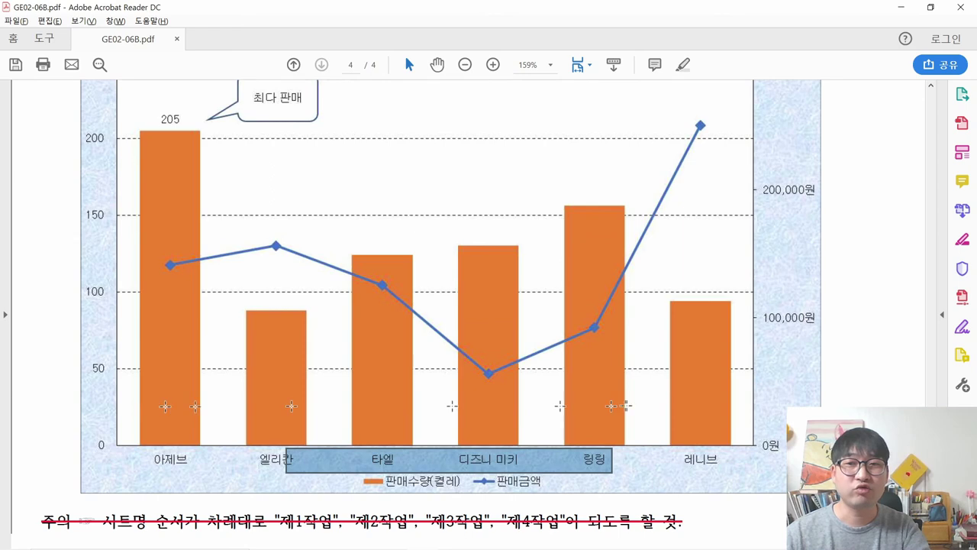
pyautogui.click(736, 234)
pyautogui.scroll(7, 857, 236)
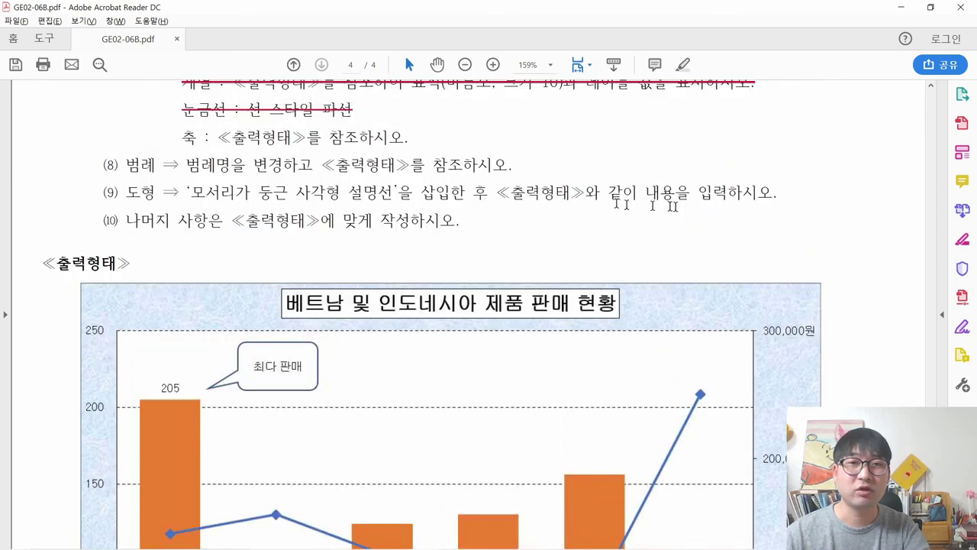
pyautogui.moveTo(183, 138)
pyautogui.mouseDown()
pyautogui.moveTo(451, 139)
pyautogui.moveTo(188, 138)
pyautogui.mouseUp()
pyautogui.click(409, 134)
pyautogui.scroll(-5, 341, 168)
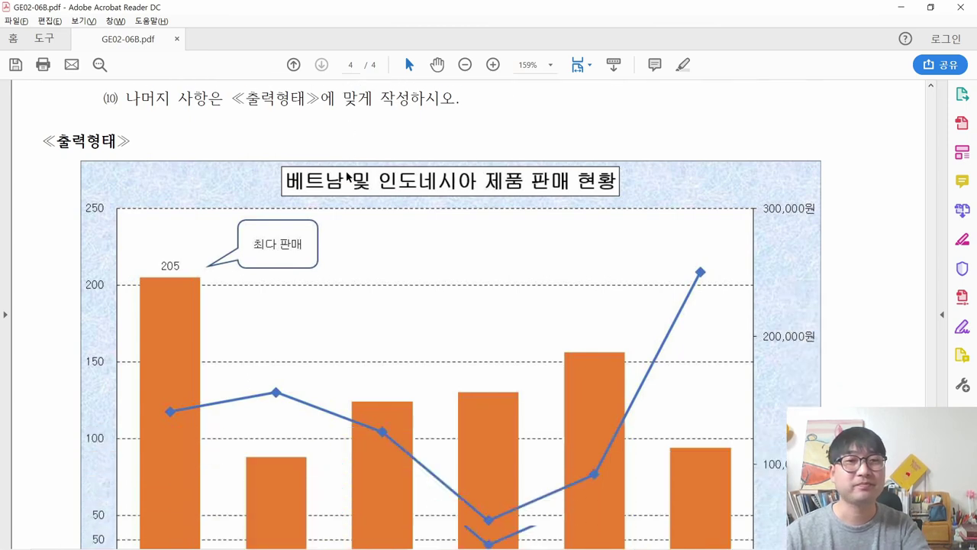
pyautogui.scroll(1, 344, 170)
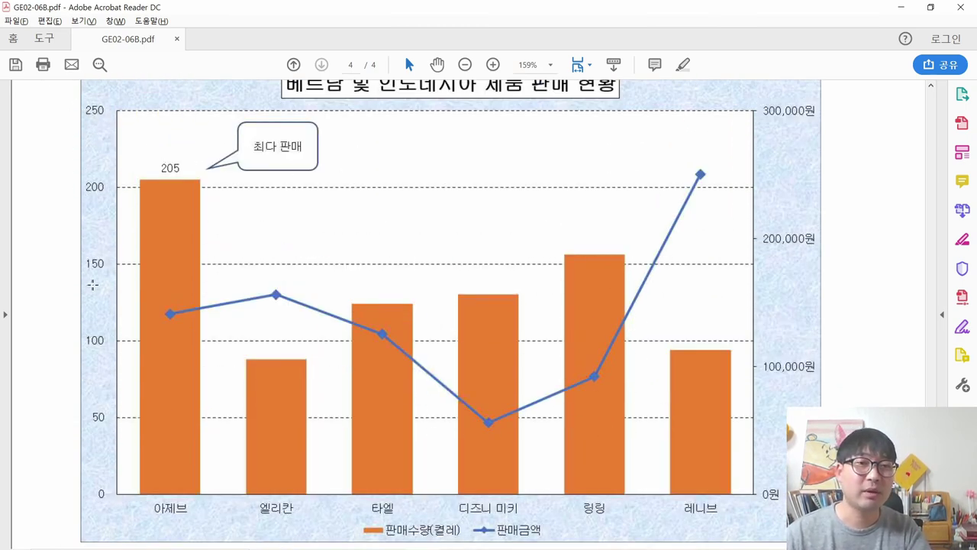
# Step: Compare the number format and intervals of the Excel chart's primary and secondary vertical axes with the PDF's sample output
pyautogui.hotkey('alt', 'Tab')
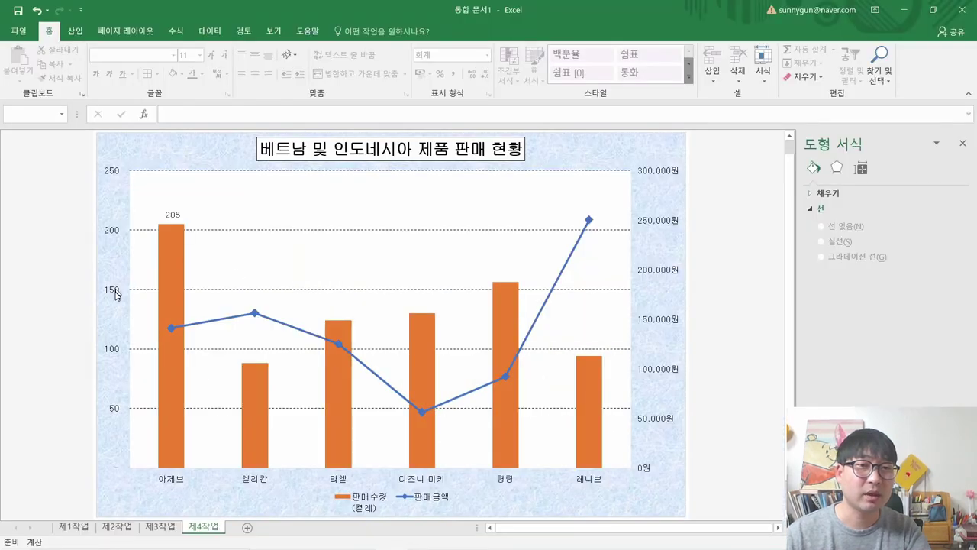
pyautogui.hotkey('alt', 'Tab')
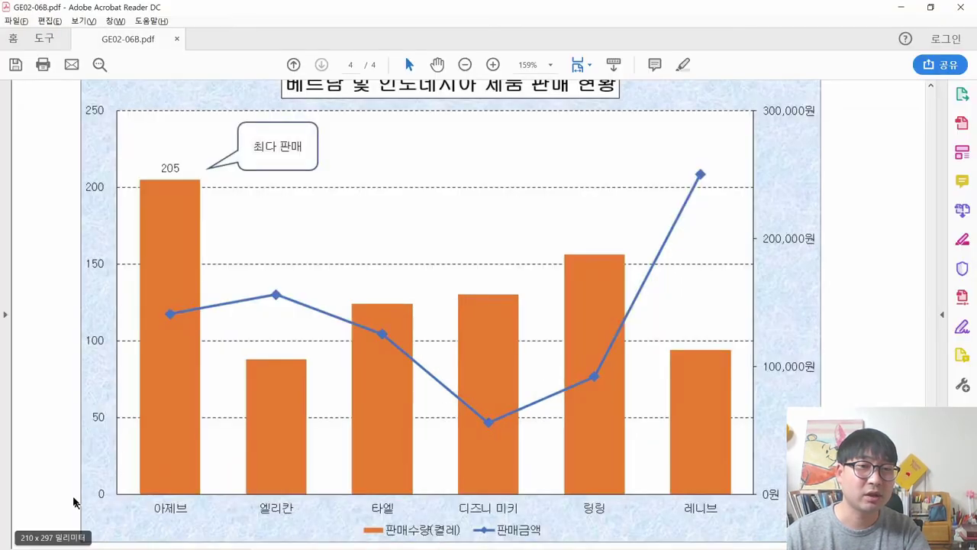
pyautogui.hotkey('alt', 'Tab')
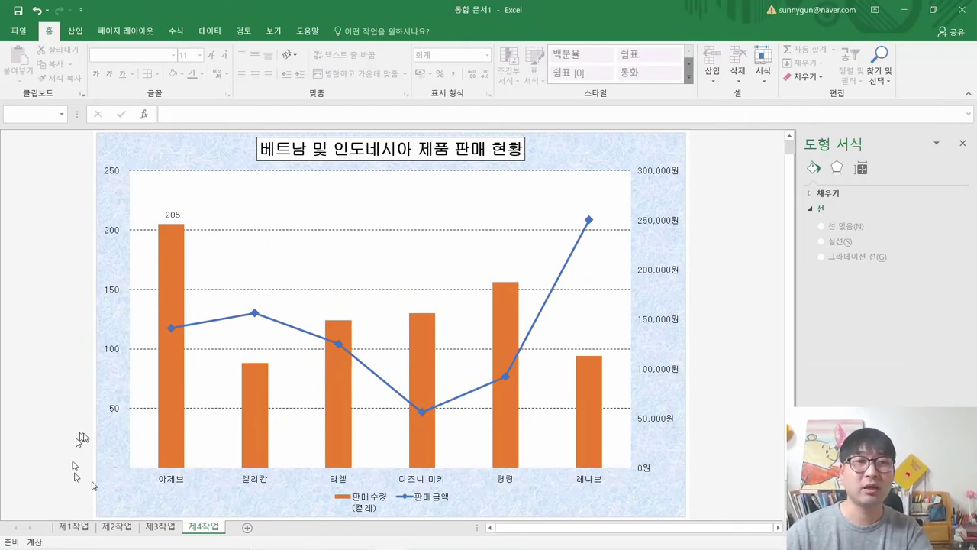
pyautogui.hotkey('alt', 'Tab')
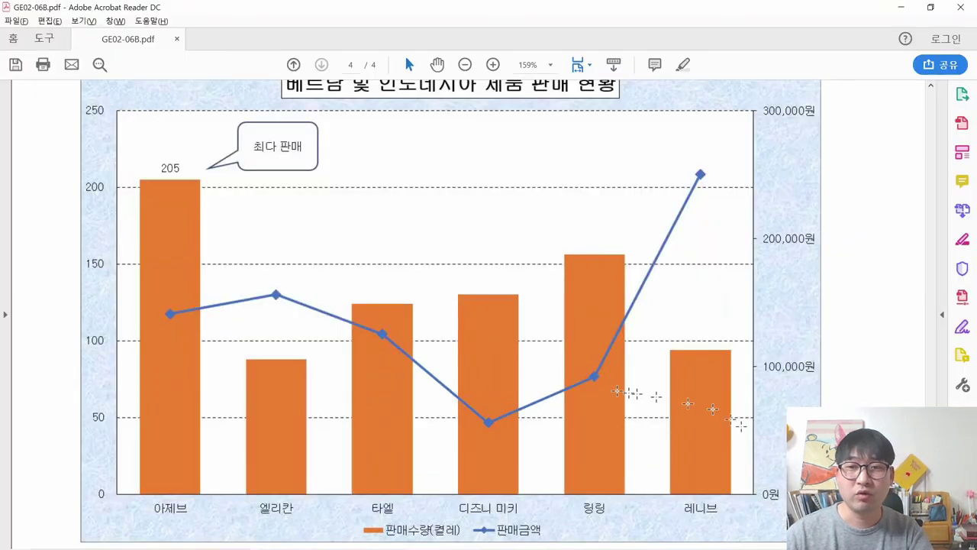
pyautogui.hotkey('alt', 'Tab')
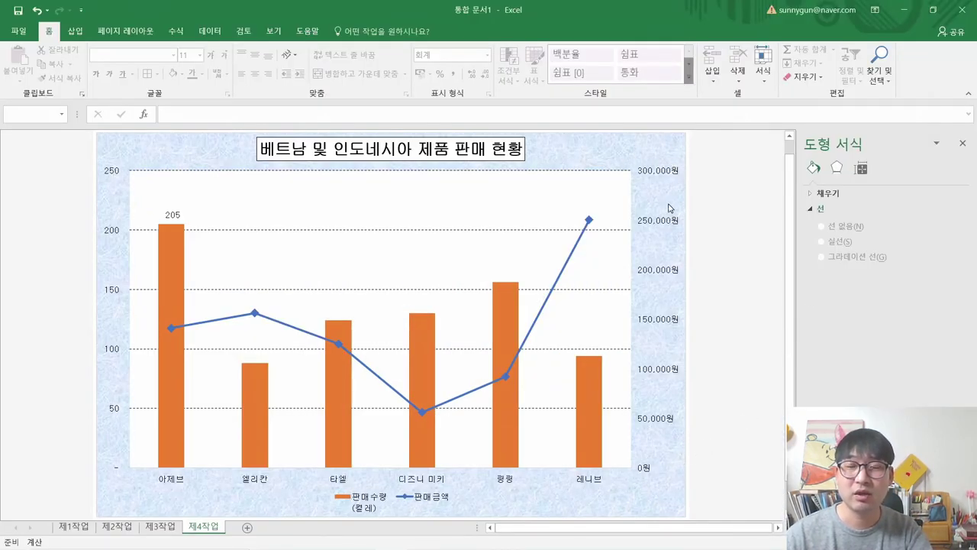
pyautogui.hotkey('alt', 'Tab')
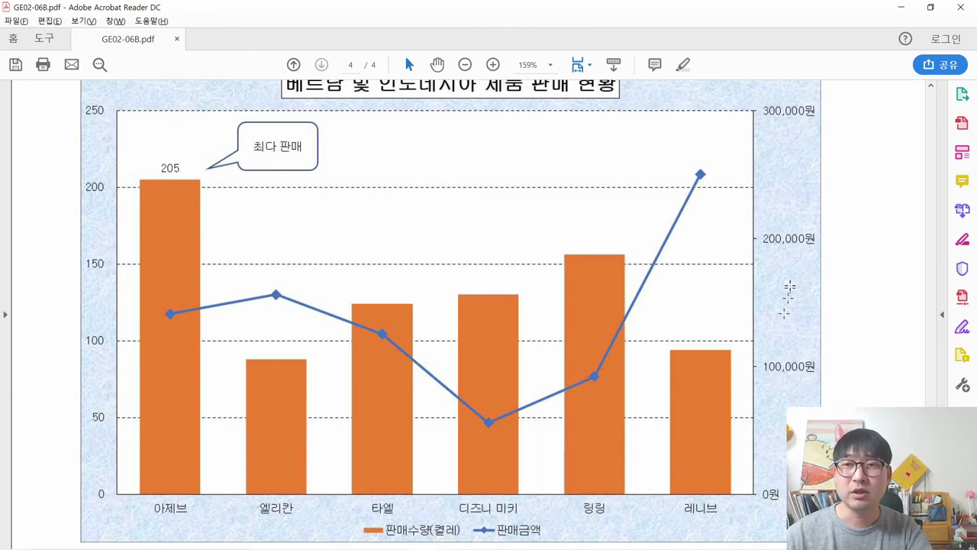
pyautogui.hotkey('alt', 'Tab')
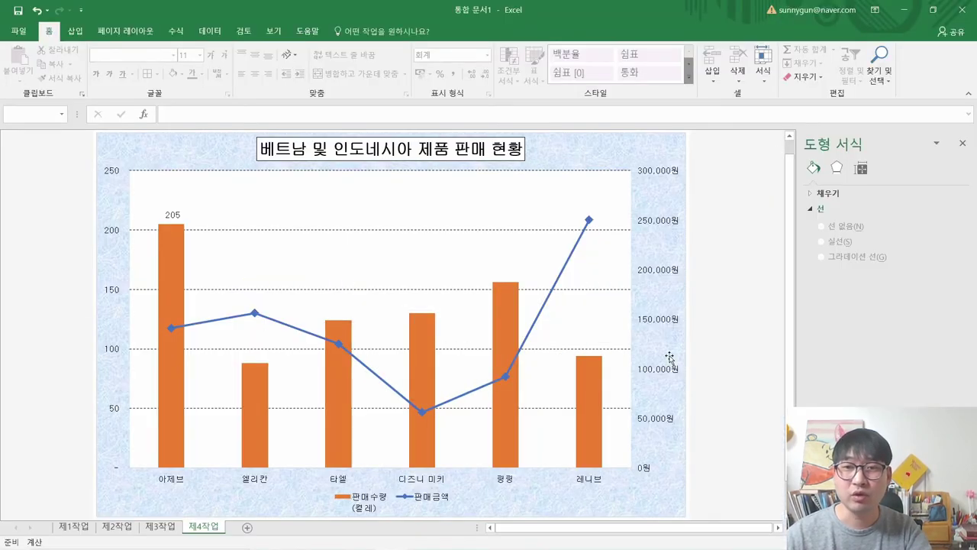
# Step: Set the secondary vertical axis's major unit to 100000 in Excel and check its intervals against the PDF's sample output
pyautogui.click(653, 269)
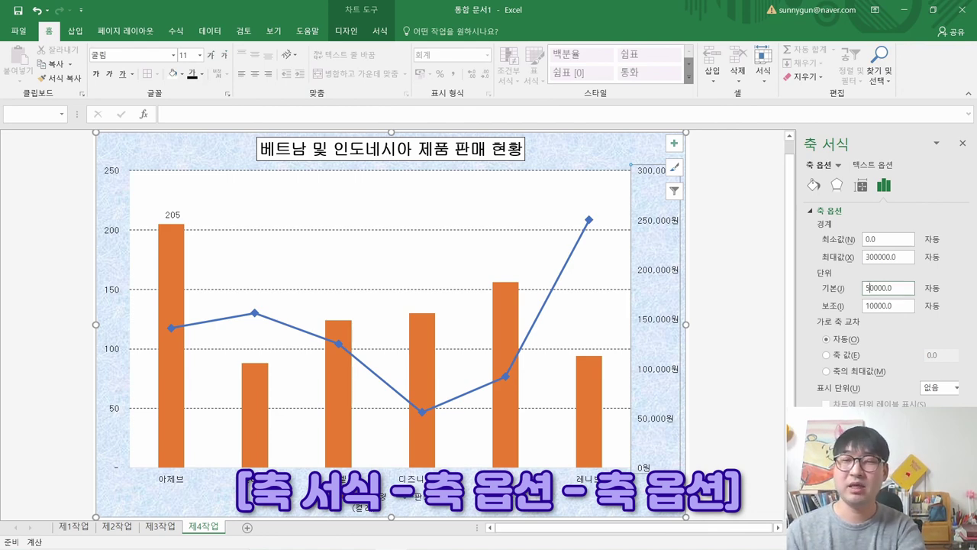
pyautogui.press('Return')
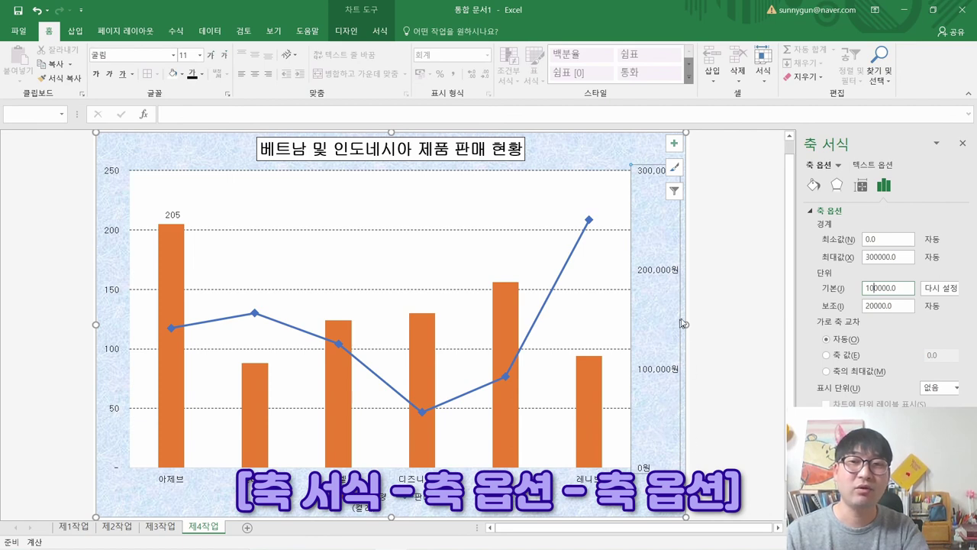
pyautogui.hotkey('alt', 'Tab')
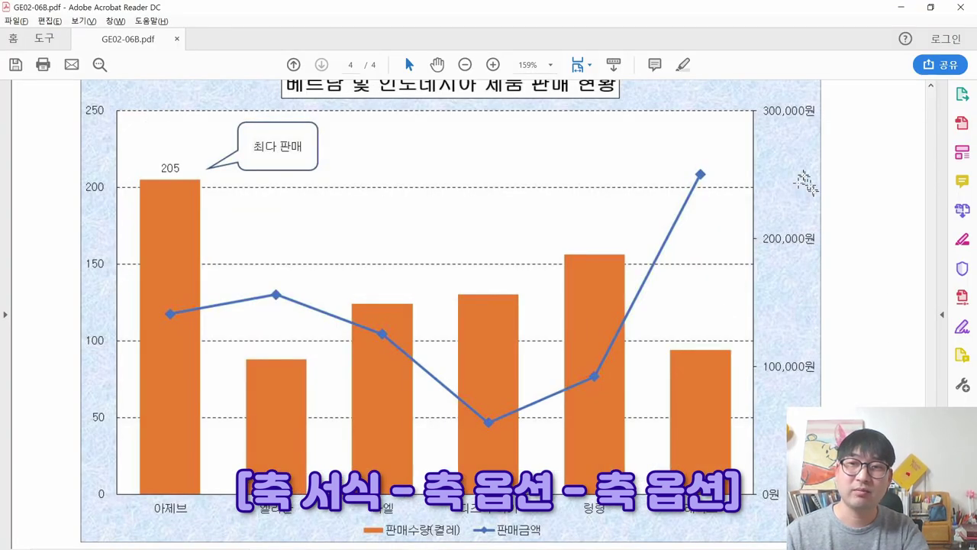
pyautogui.hotkey('alt', 'Tab')
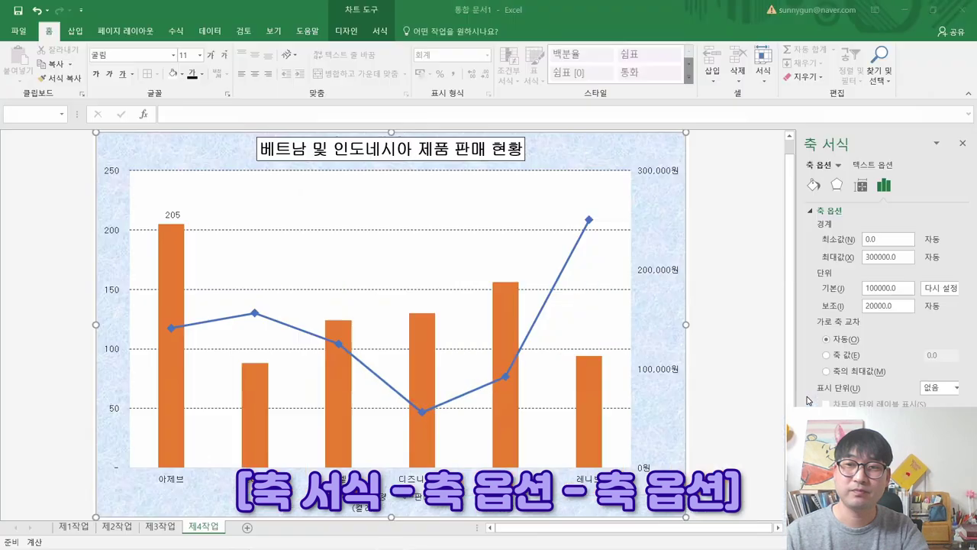
pyautogui.click(862, 289)
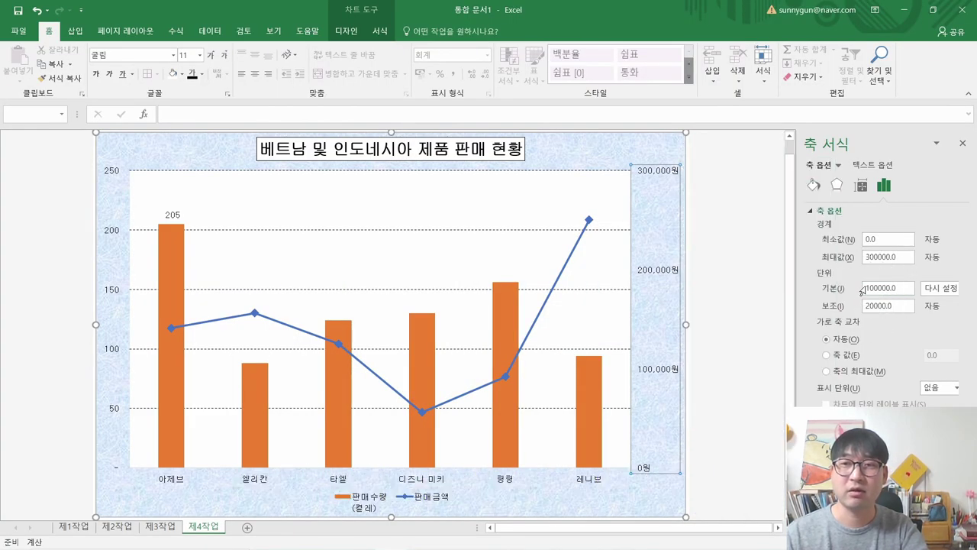
pyautogui.click(699, 420)
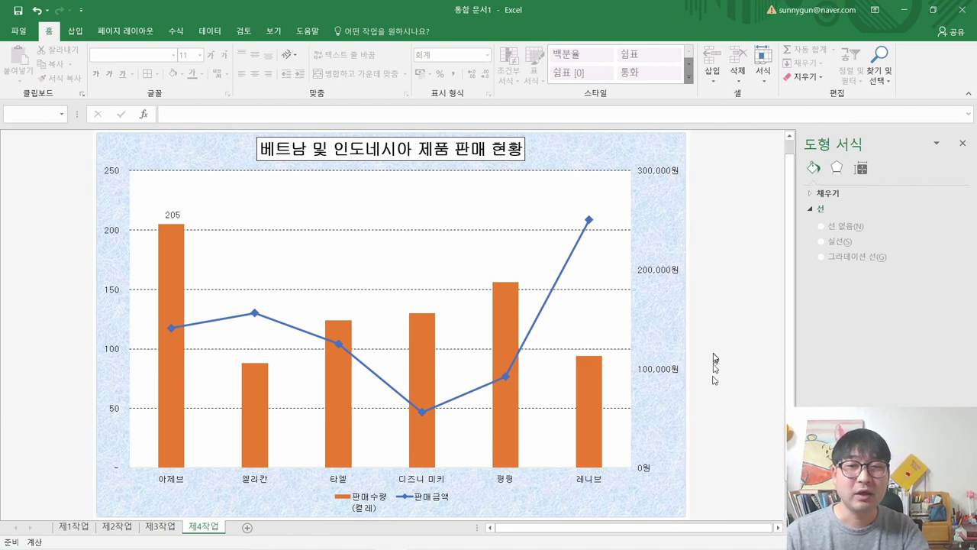
# Step: Switch to the PDF and examine the primary, secondary and horizontal axes in the sample output
pyautogui.hotkey('alt', 'Tab')
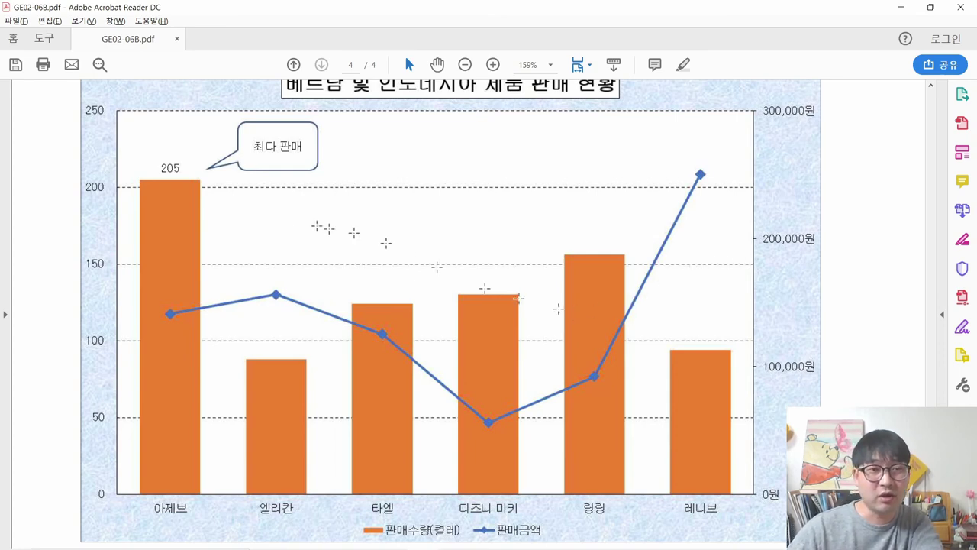
pyautogui.moveTo(104, 160); pyautogui.dragTo(92, 286)
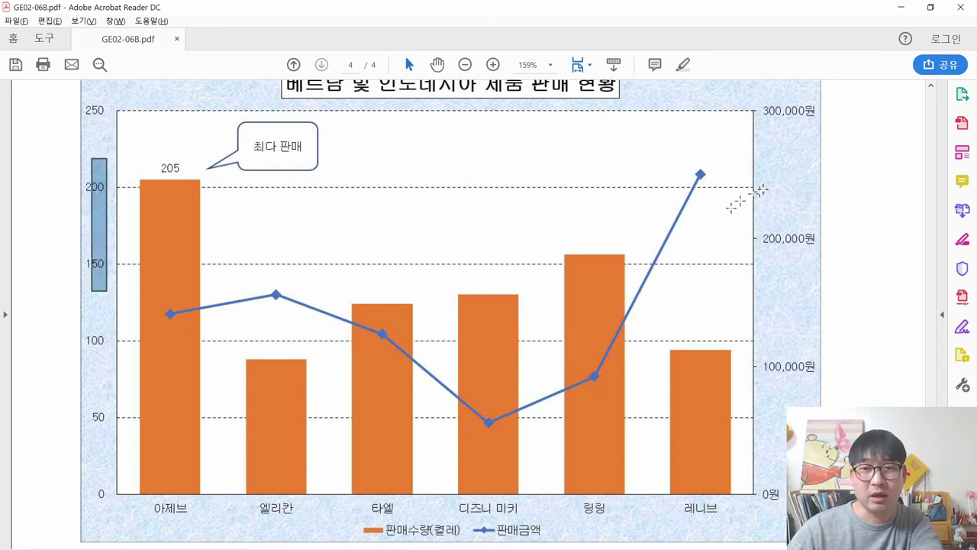
pyautogui.moveTo(762, 189); pyautogui.dragTo(798, 334)
pyautogui.moveTo(300, 508); pyautogui.dragTo(588, 511)
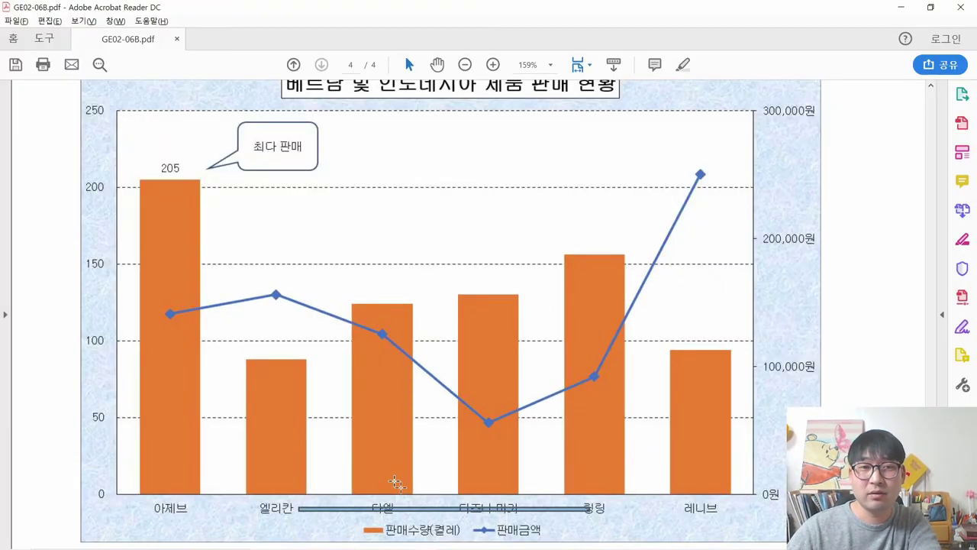
pyautogui.moveTo(97, 196); pyautogui.dragTo(123, 334)
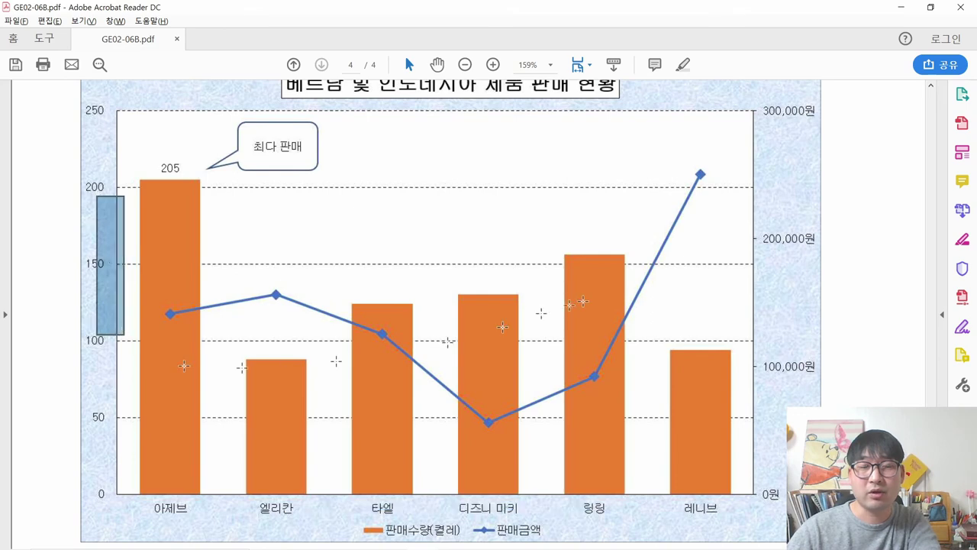
# Step: Mark the secondary vertical axis in the PDF, and give the Excel chart's primary vertical axis a solid black line
pyautogui.moveTo(735, 211); pyautogui.dragTo(774, 357)
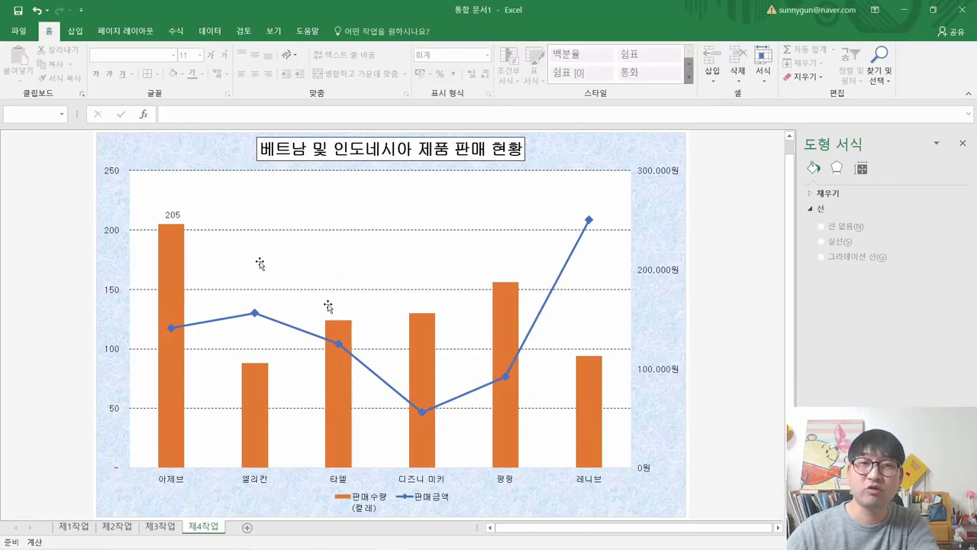
pyautogui.click(110, 291)
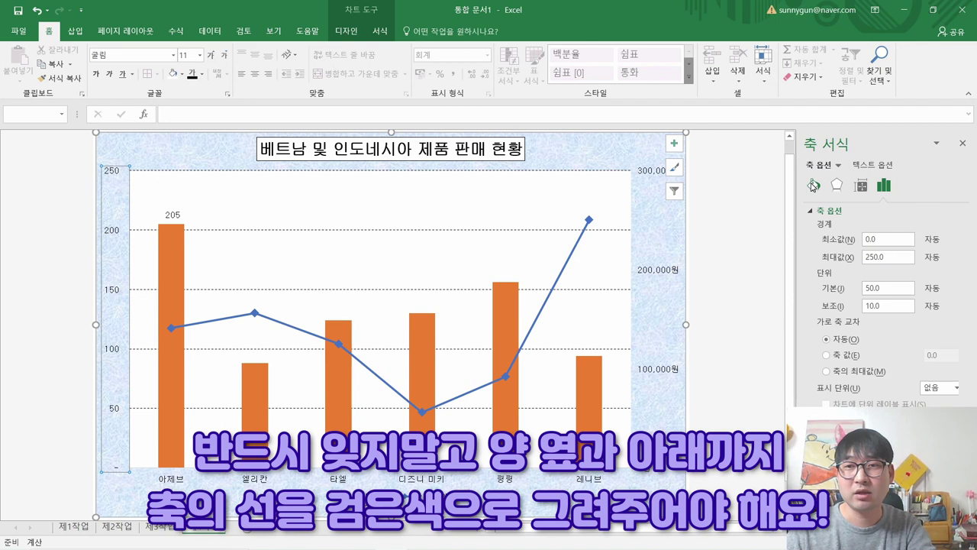
pyautogui.click(814, 185)
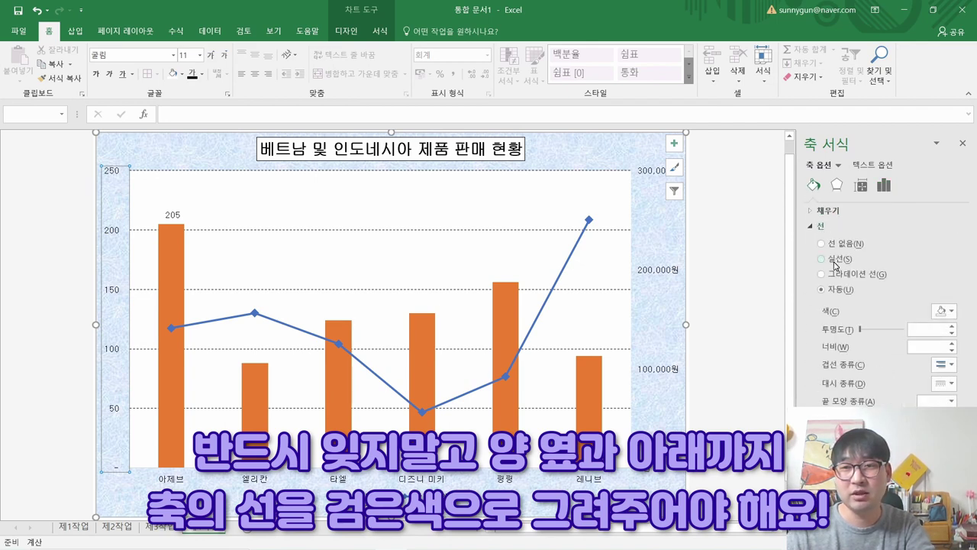
pyautogui.click(947, 311)
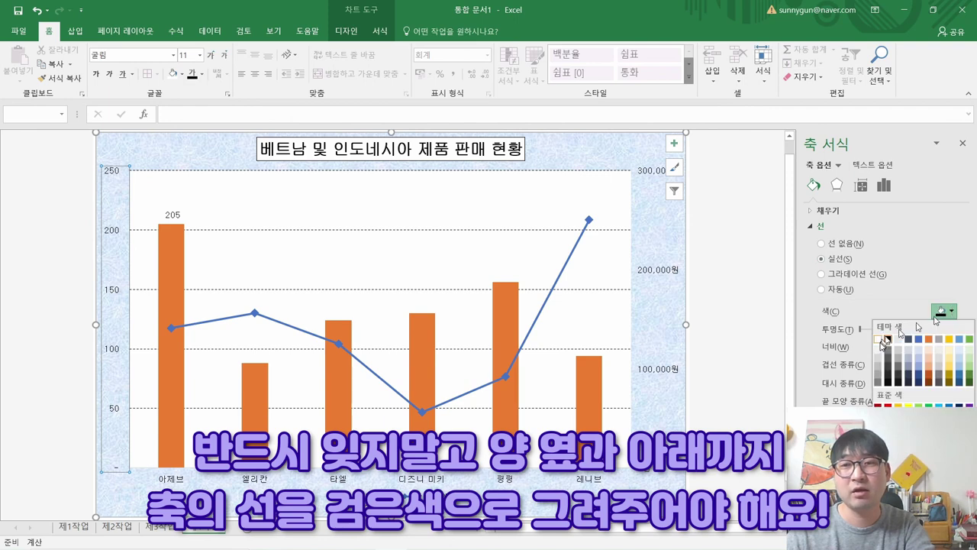
pyautogui.click(887, 339)
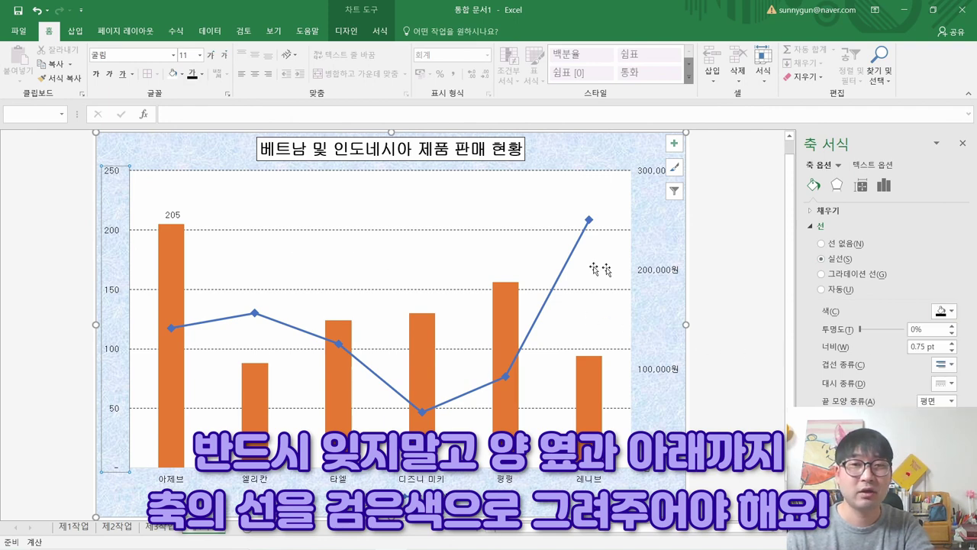
pyautogui.click(706, 266)
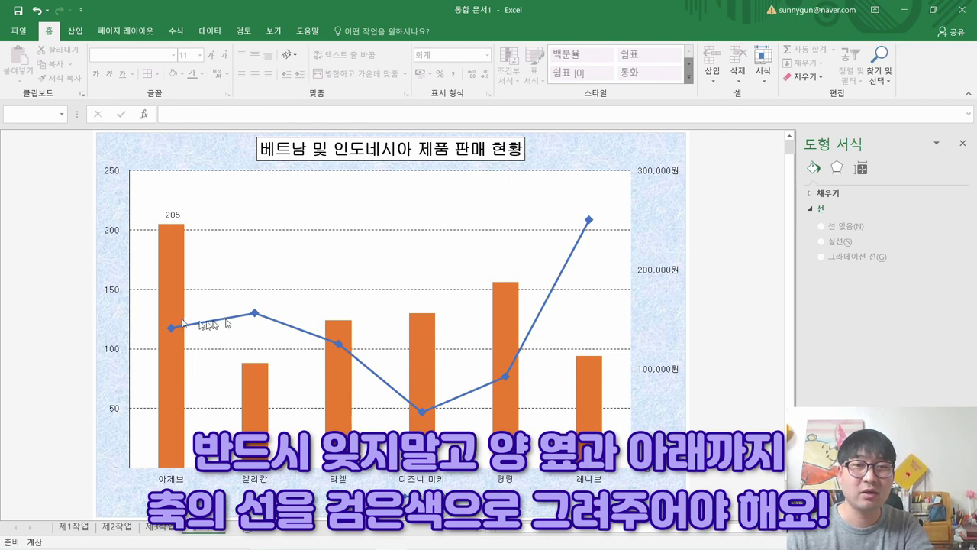
# Step: Give the chart's secondary vertical axis a solid black line
pyautogui.click(664, 277)
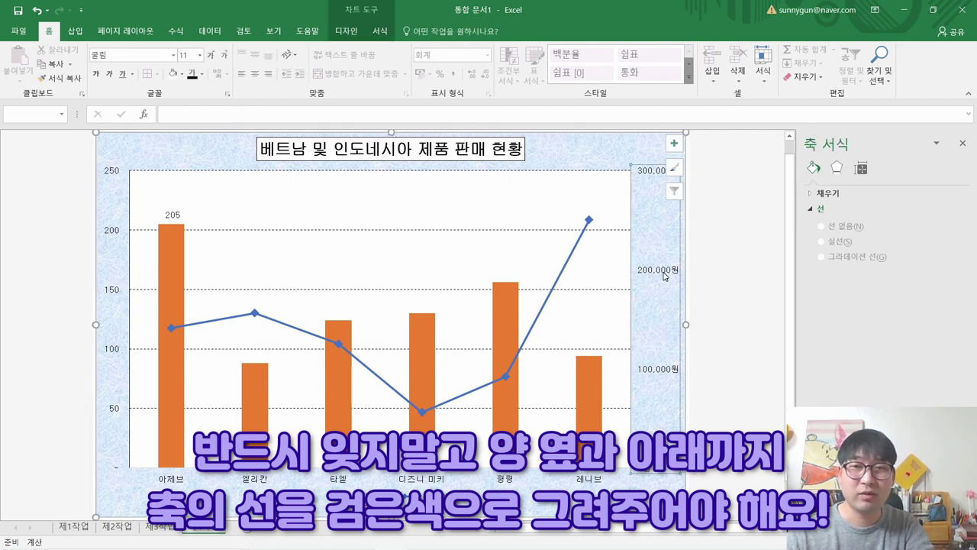
pyautogui.click(814, 186)
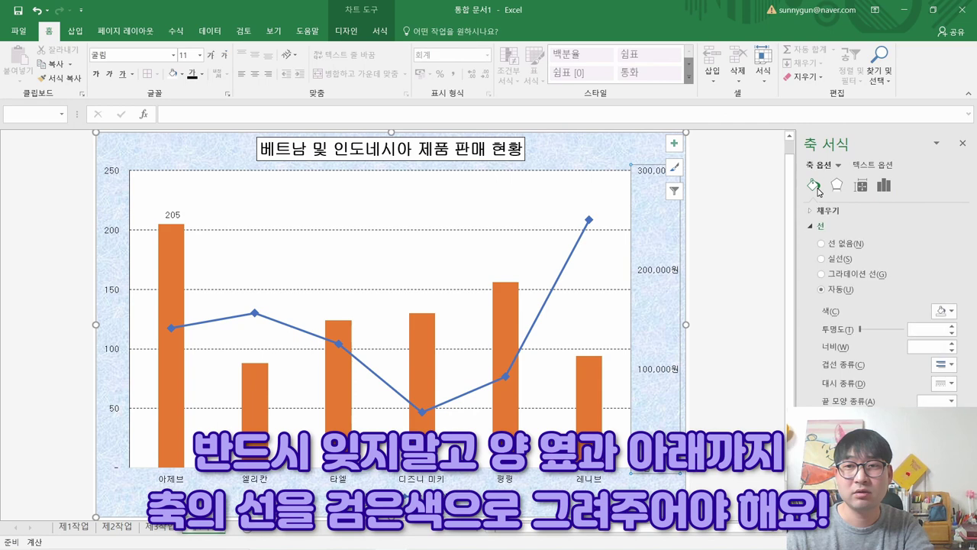
pyautogui.click(838, 258)
pyautogui.click(951, 311)
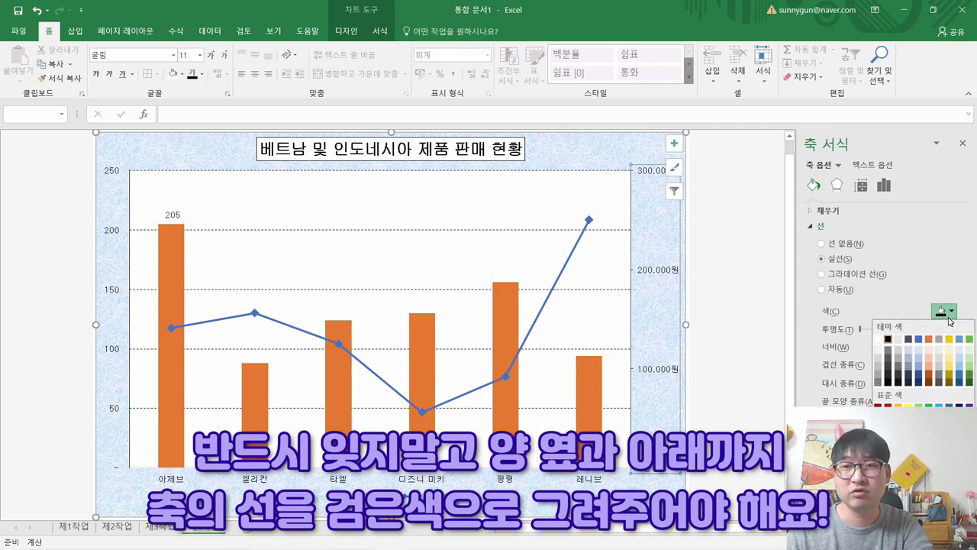
pyautogui.click(888, 339)
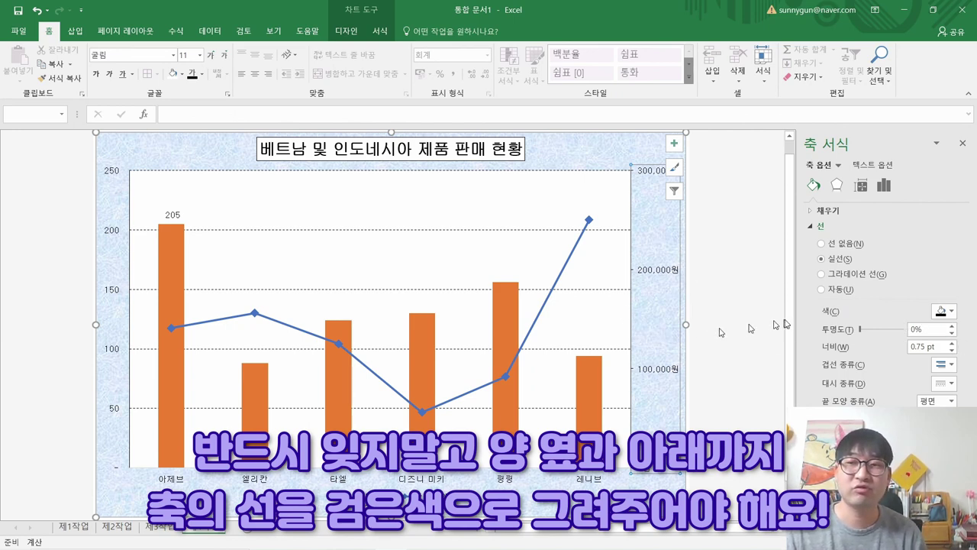
pyautogui.click(738, 353)
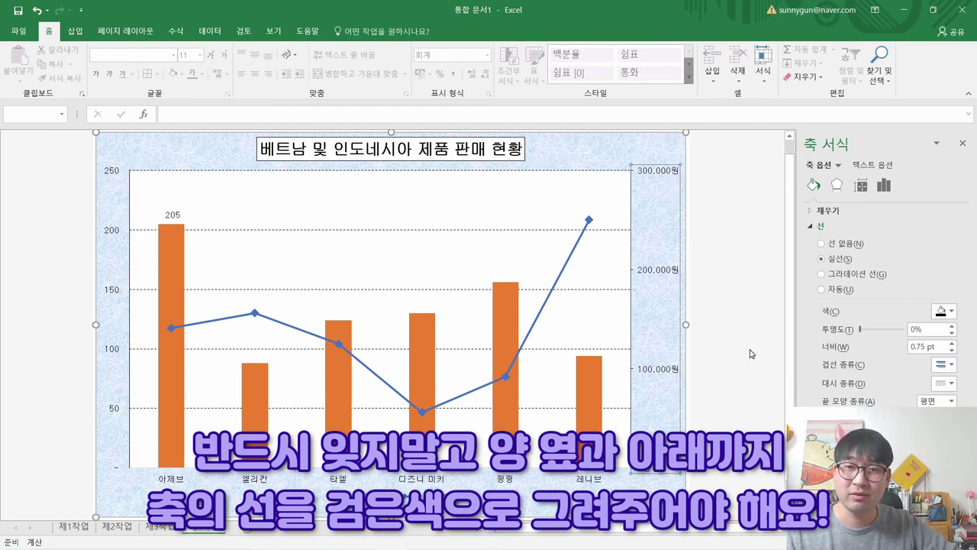
# Step: Give the chart's horizontal category axis a solid black line
pyautogui.click(416, 485)
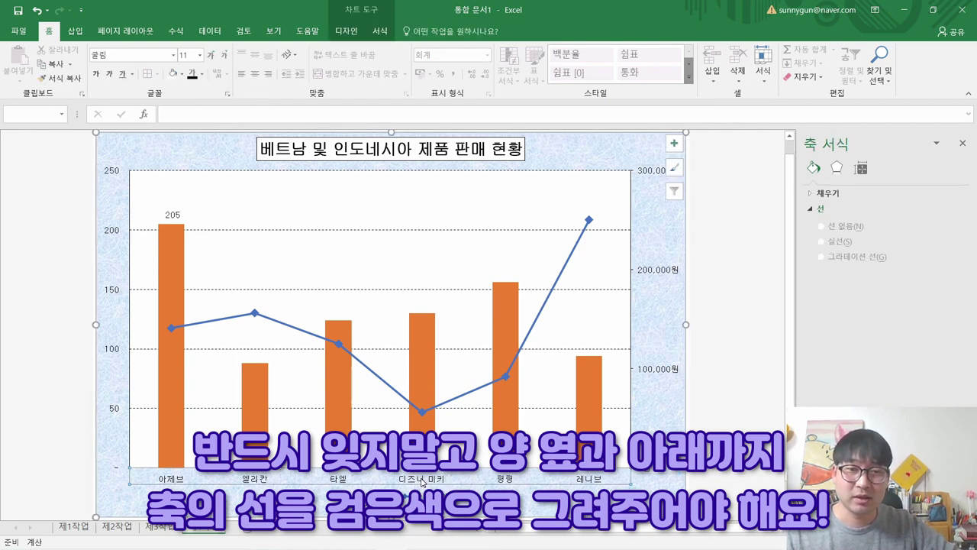
pyautogui.click(813, 185)
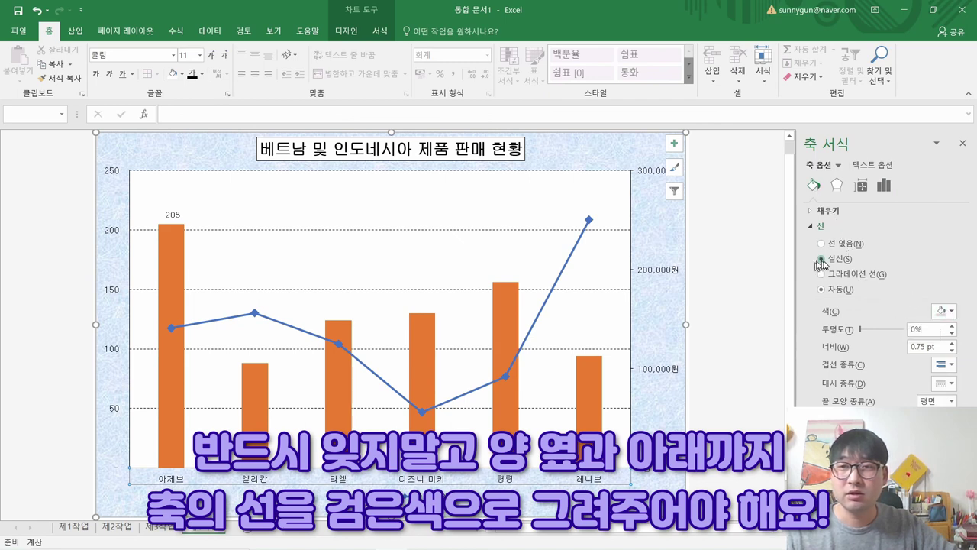
pyautogui.click(943, 311)
pyautogui.click(888, 334)
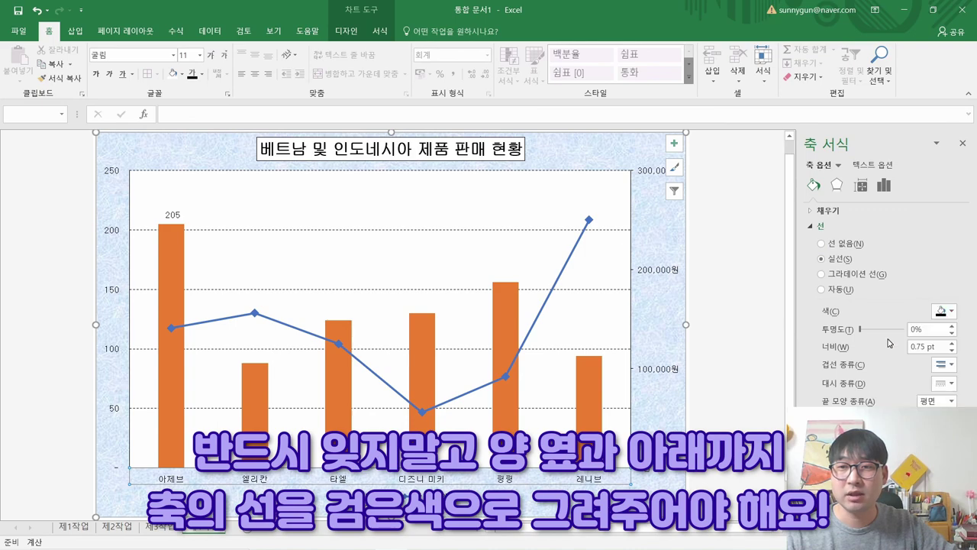
pyautogui.click(748, 374)
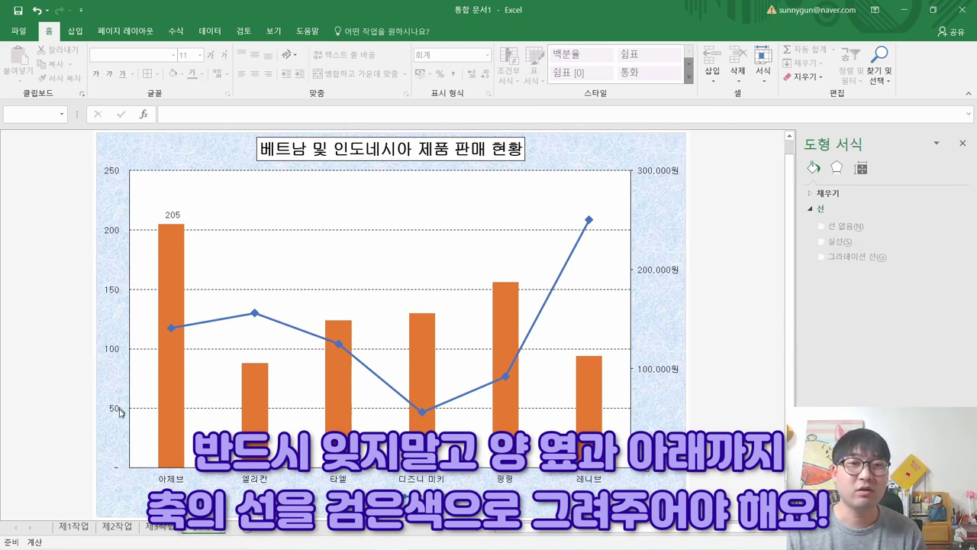
# Step: Switch to the PDF and strike through the 축 requirement under condition (7)
pyautogui.hotkey('alt', 'Tab')
pyautogui.scroll(3, 435, 305)
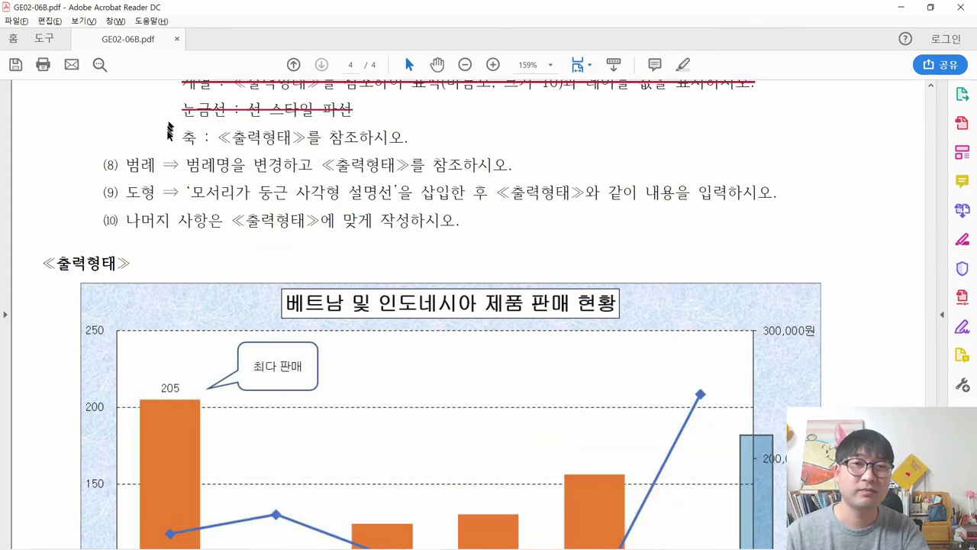
pyautogui.moveTo(181, 137); pyautogui.dragTo(397, 143)
pyautogui.rightClick(366, 135)
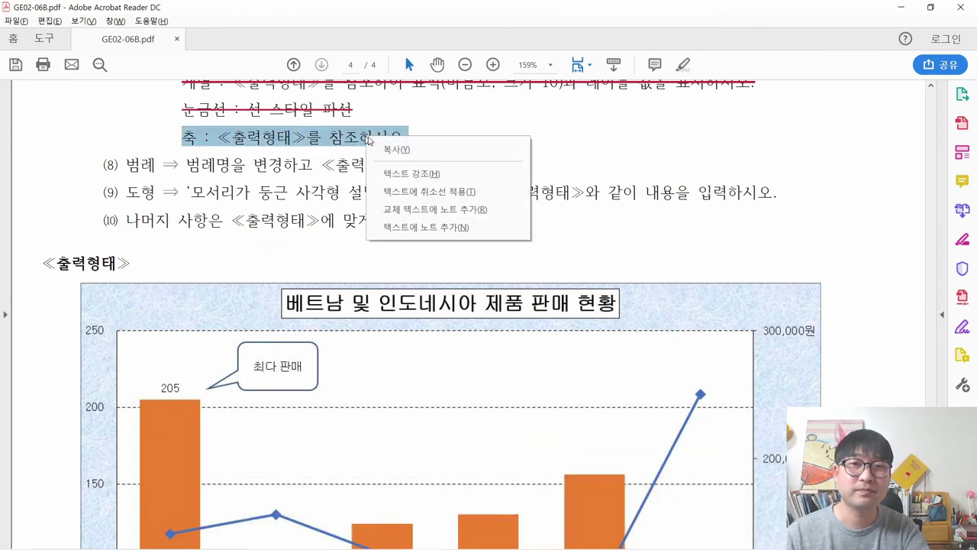
pyautogui.click(410, 189)
# Step: Read condition (8) 범례 in the PDF and compare the legend in the sample output with the Excel chart's legend
pyautogui.moveTo(104, 164); pyautogui.dragTo(507, 166)
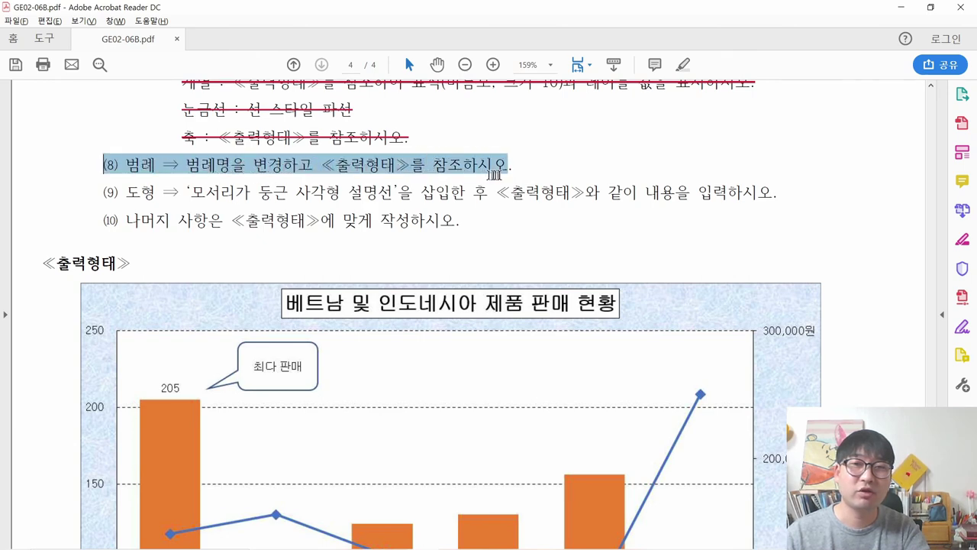
pyautogui.scroll(-3, 503, 179)
pyautogui.scroll(-2, 503, 179)
pyautogui.moveTo(346, 397); pyautogui.dragTo(588, 419)
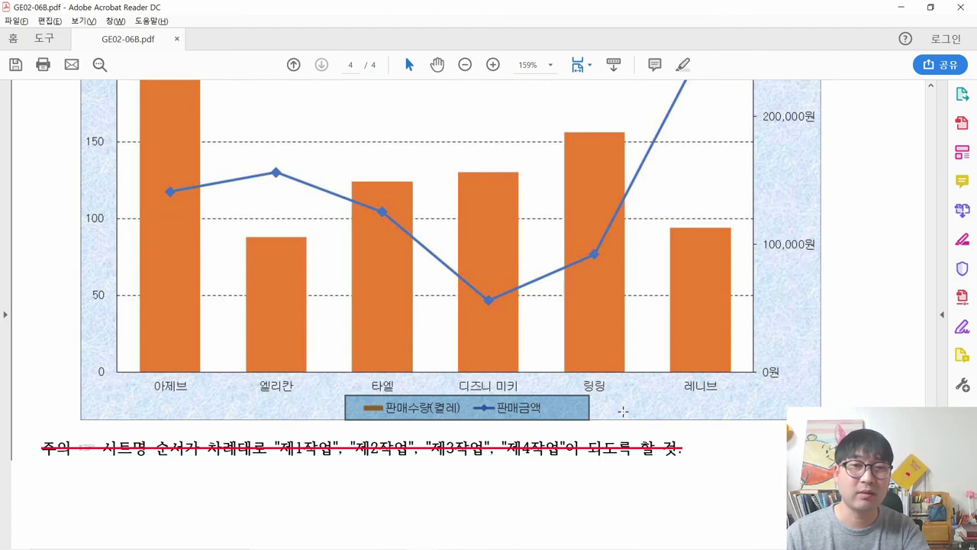
pyautogui.hotkey('alt', 'Tab')
pyautogui.scroll(-1, 405, 323)
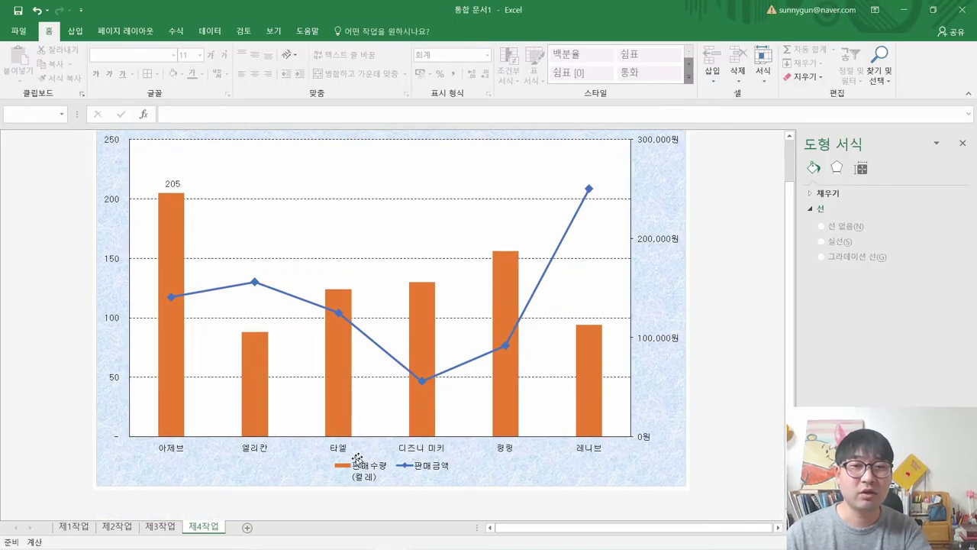
pyautogui.hotkey('alt', 'Tab')
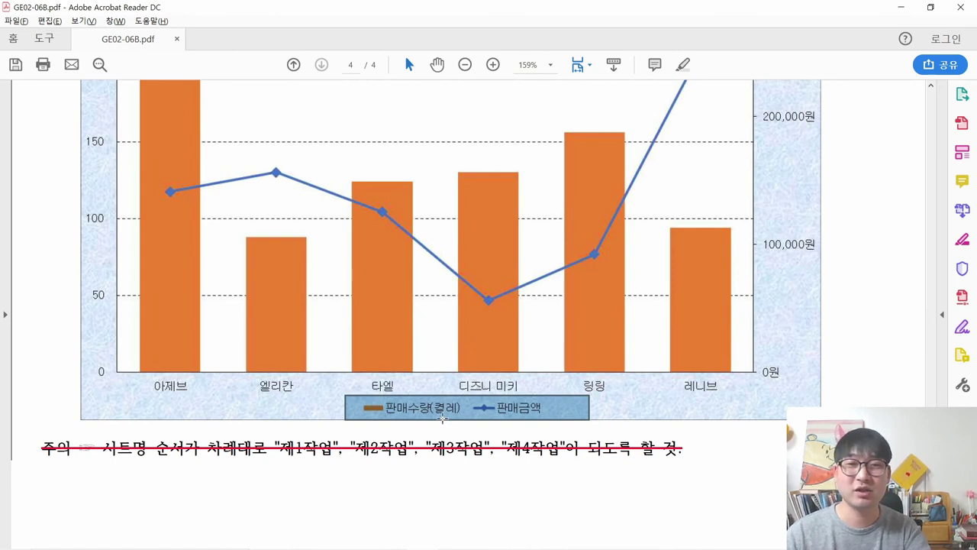
pyautogui.hotkey('alt', 'Tab')
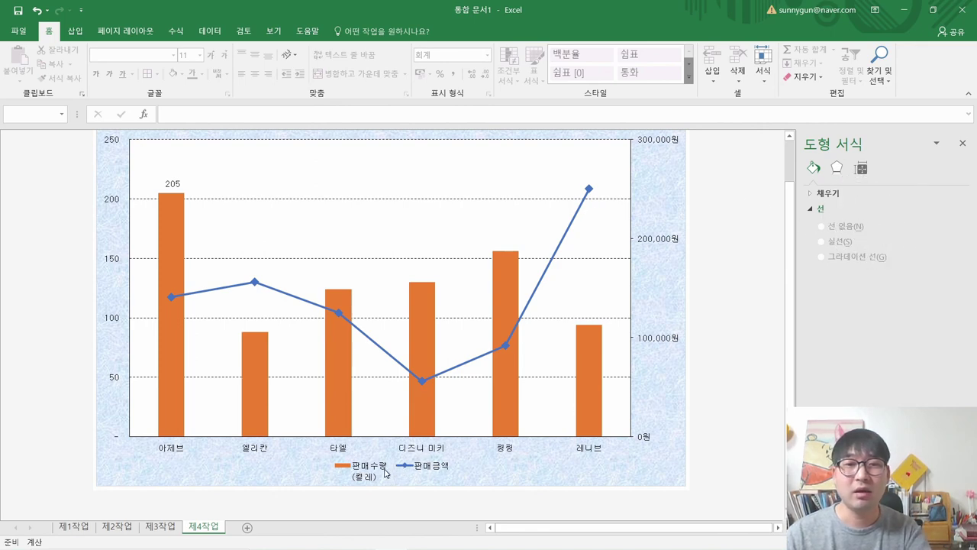
# Step: In the chart's source data, replace the cell-reference name of the 판매수량(켤레) series with the one-line text 판매수량(켤레)
pyautogui.click(358, 476)
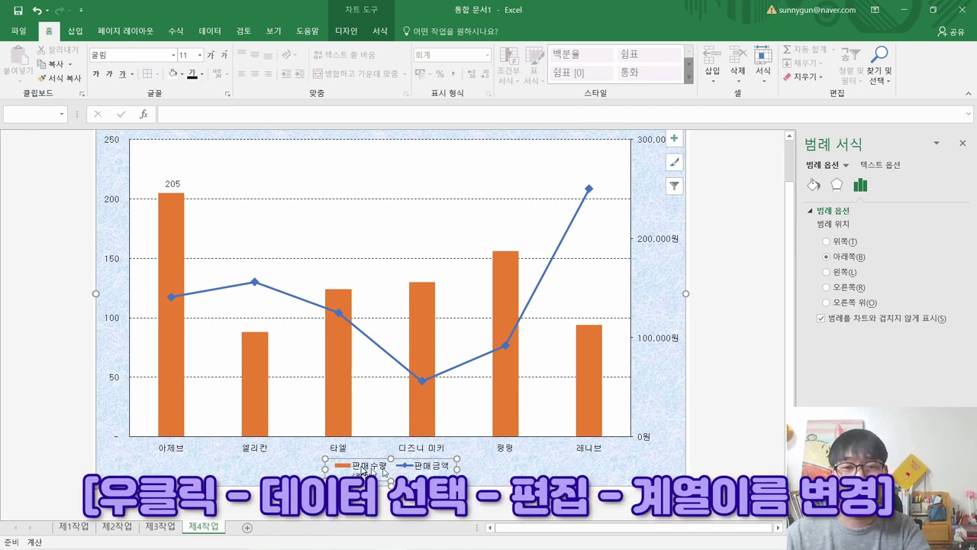
pyautogui.rightClick(360, 466)
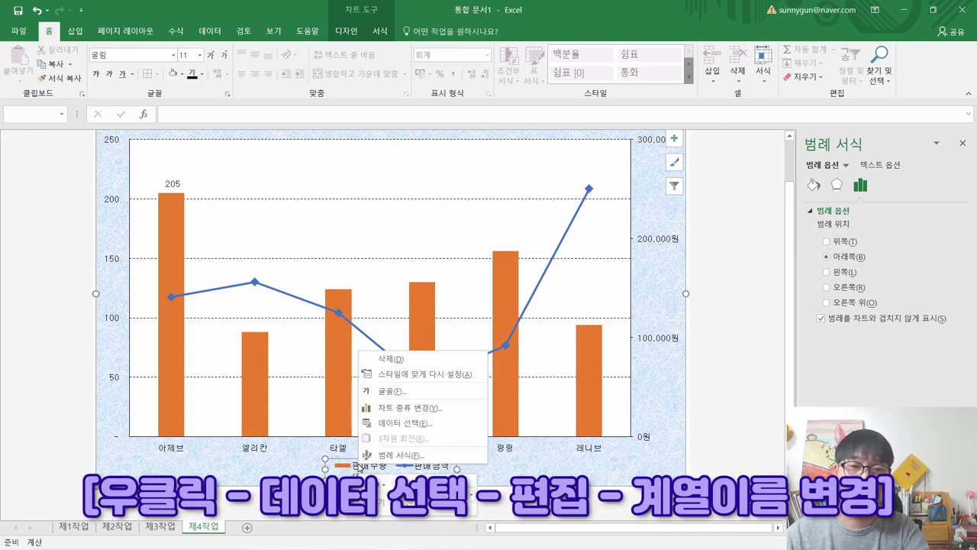
pyautogui.click(397, 424)
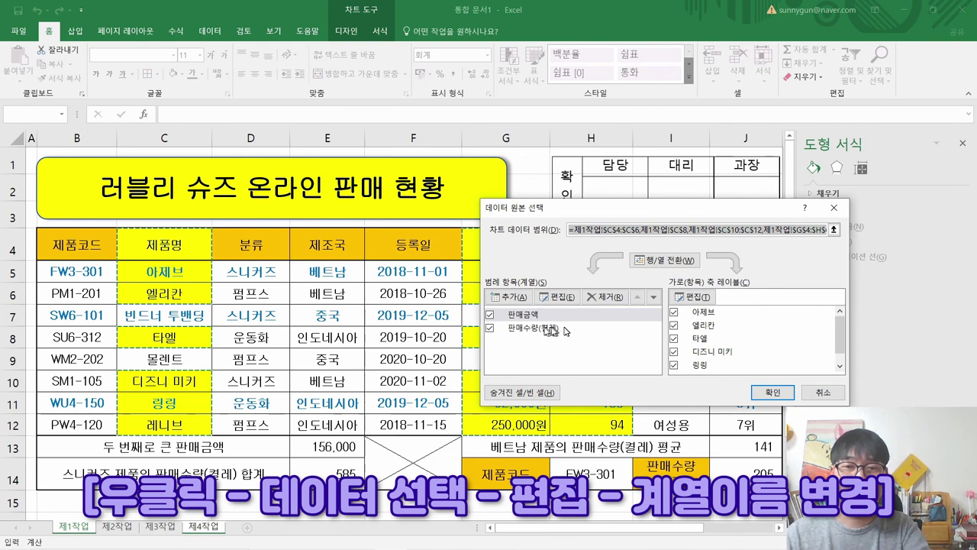
pyautogui.click(525, 330)
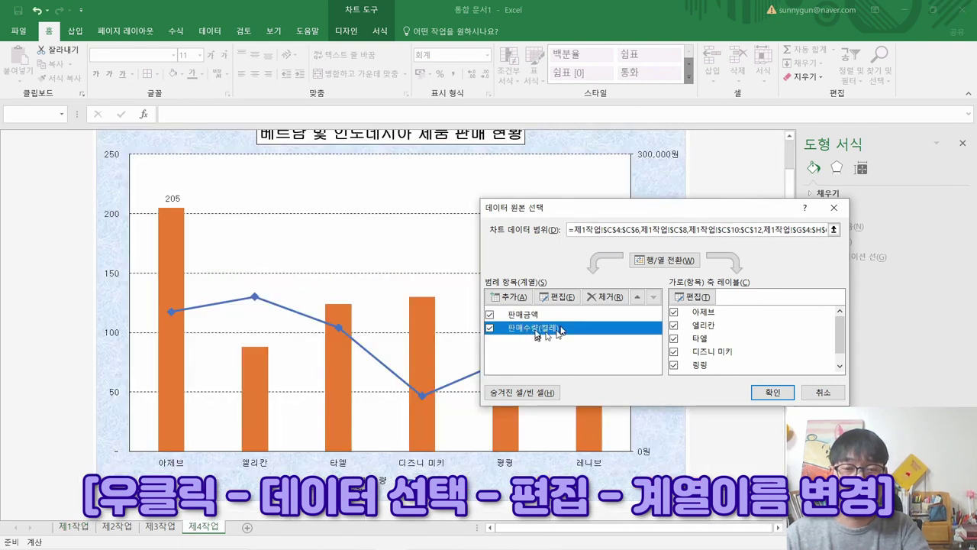
pyautogui.click(564, 297)
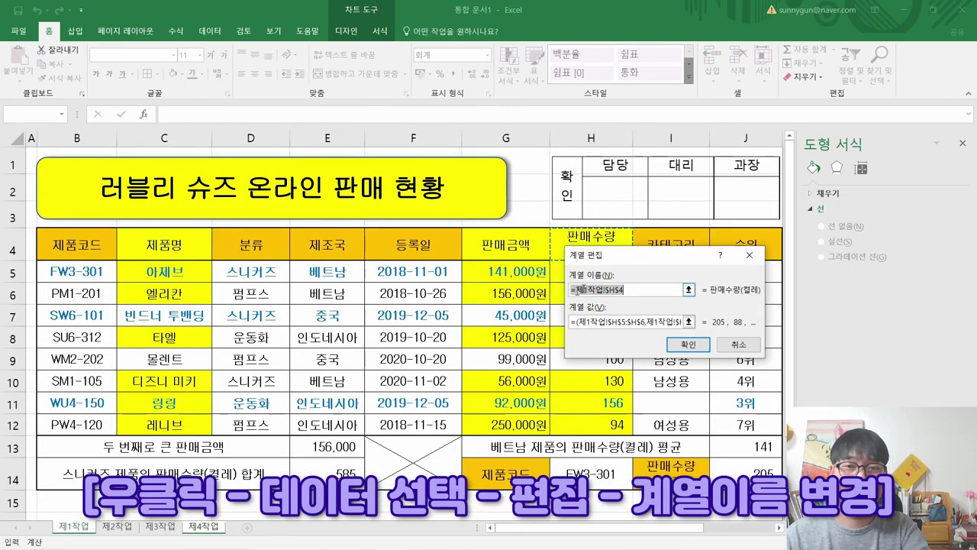
pyautogui.moveTo(614, 261); pyautogui.dragTo(547, 280)
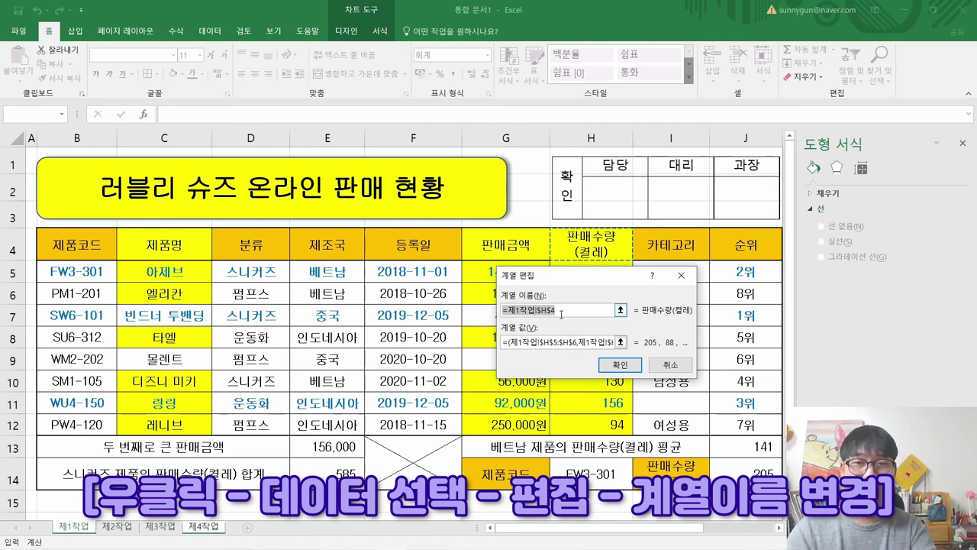
pyautogui.write('판매수')
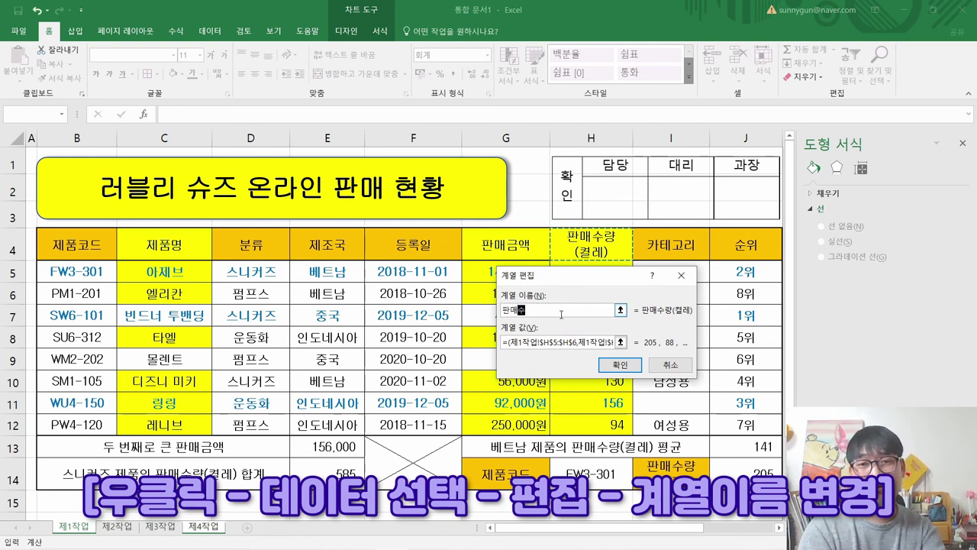
pyautogui.write('량(')
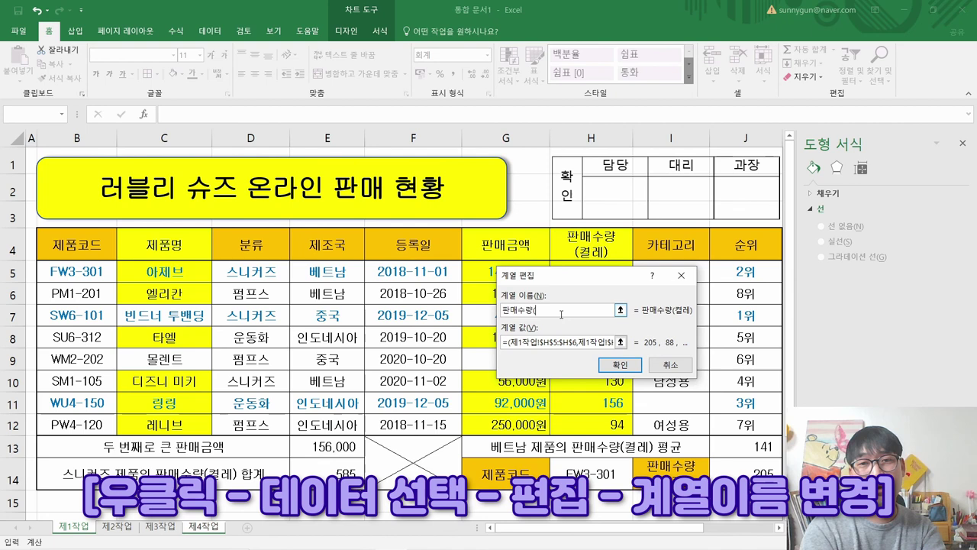